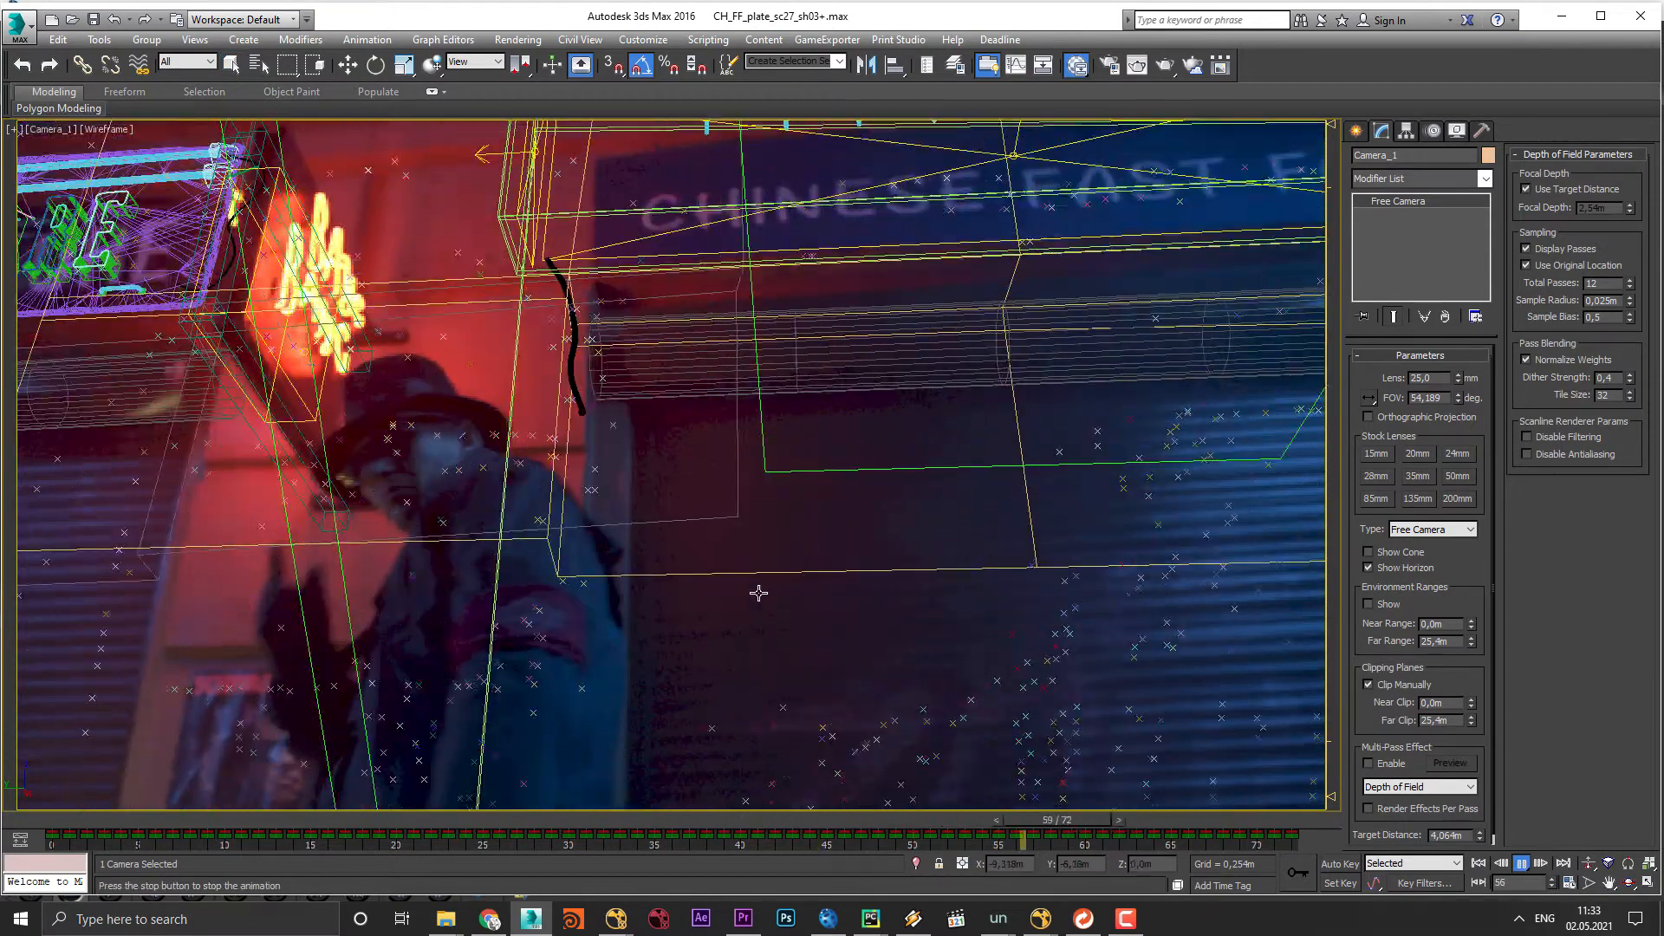
# Step: Stop the playback, scrub the shaded camera view to frame 67 and select the dark panel across the shopfront
pyautogui.click(1522, 864)
pyautogui.moveTo(593, 822); pyautogui.dragTo(1229, 820)
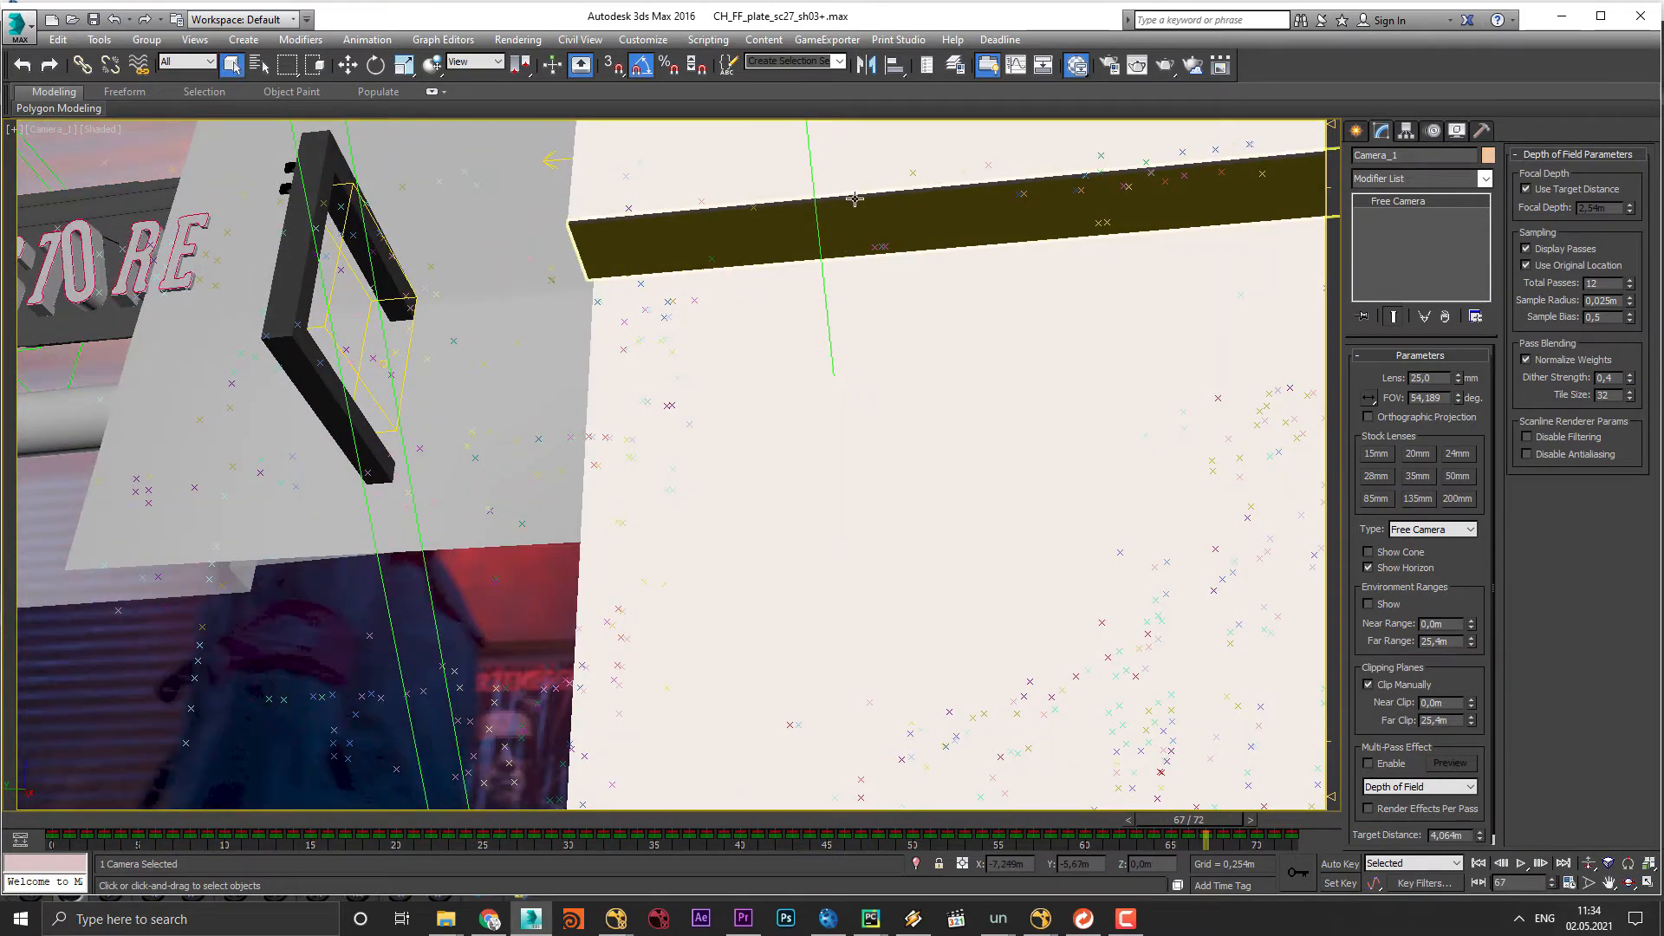
pyautogui.click(885, 205)
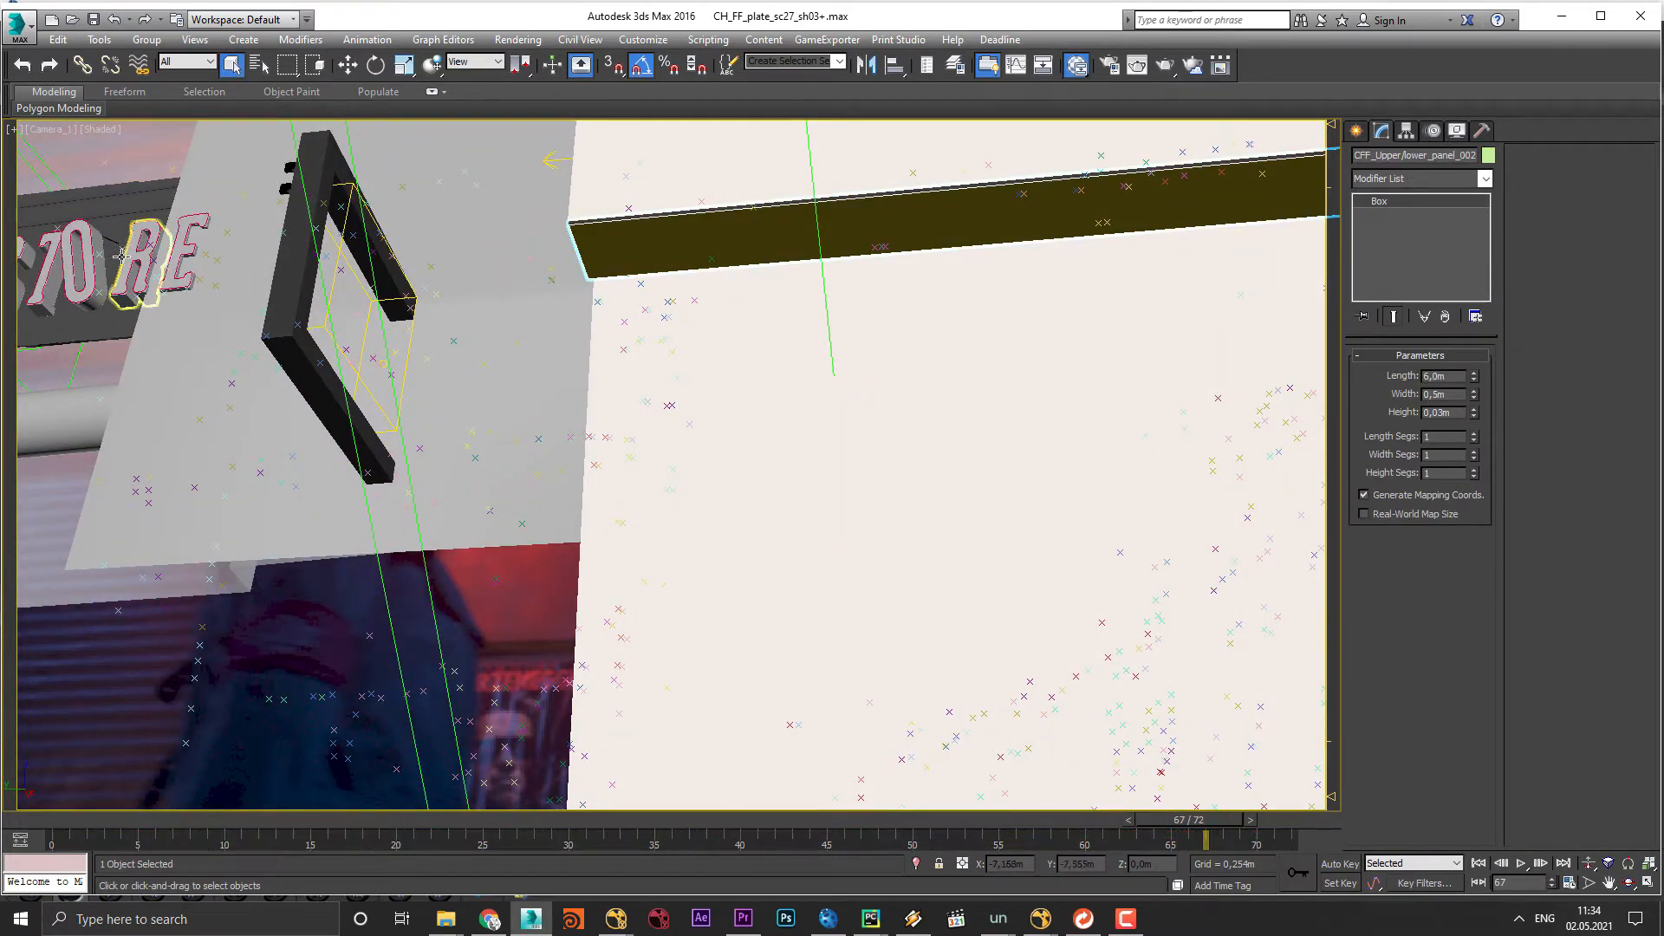
# Step: Select the Weapons Store sign plate in the perspective view and display the viewport with edged faces
pyautogui.click(87, 264)
pyautogui.press('p')
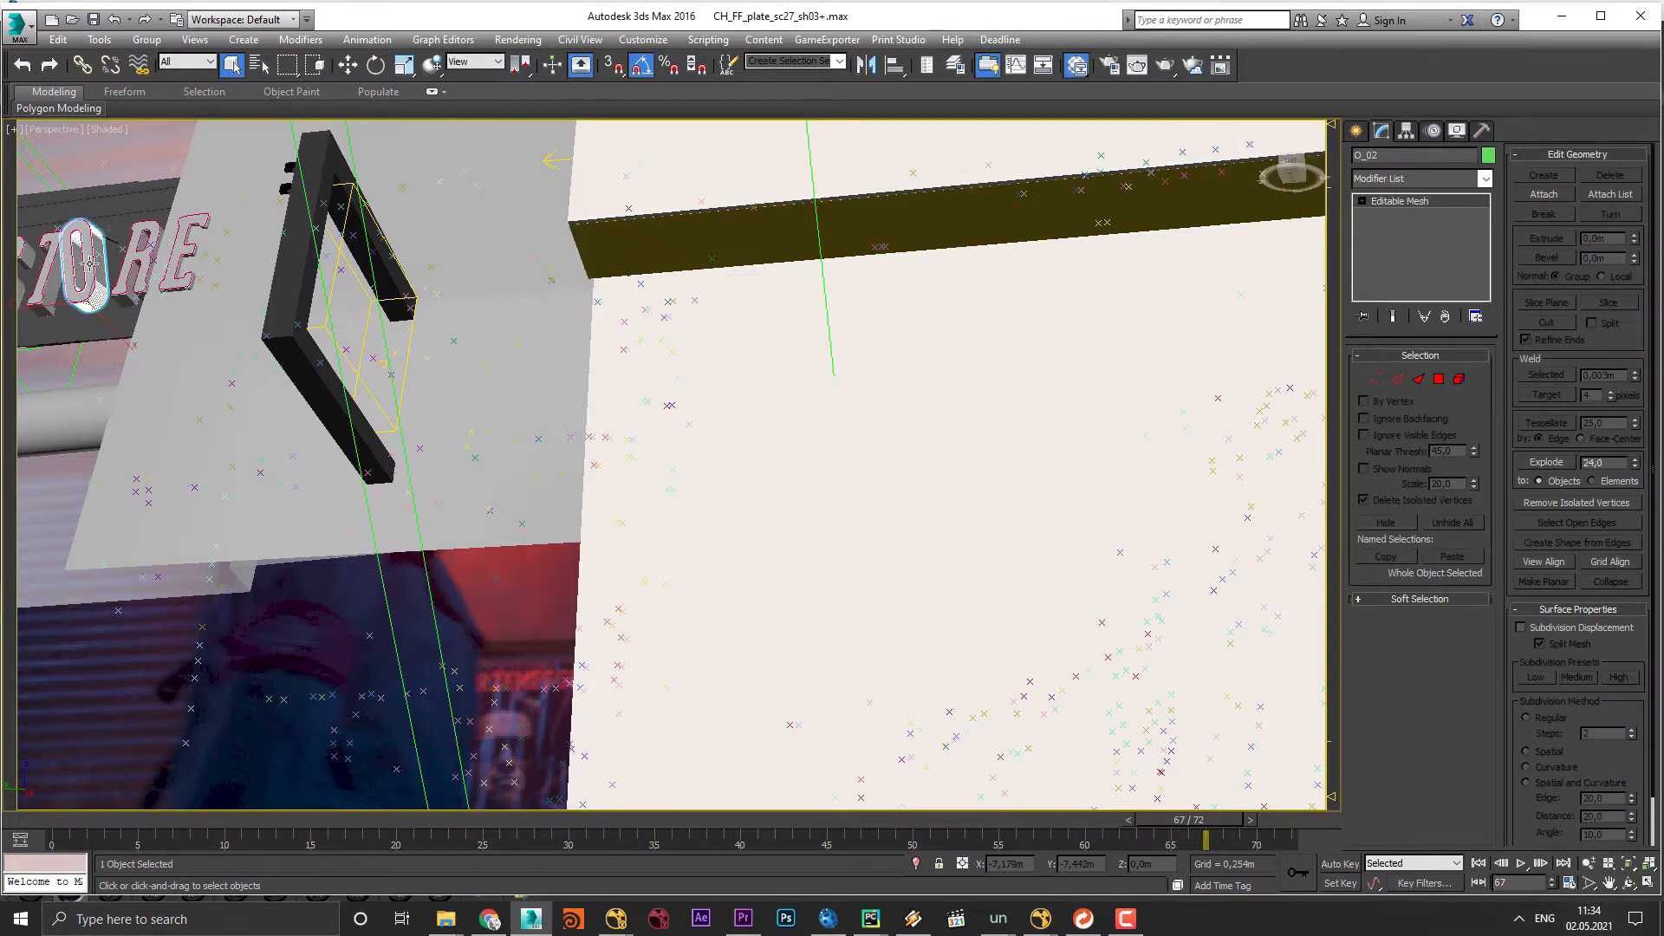
pyautogui.scroll(3, 416, 381)
pyautogui.moveTo(416, 381); pyautogui.dragTo(810, 511, button='middle')
pyautogui.scroll(1, 673, 457)
pyautogui.click(653, 491)
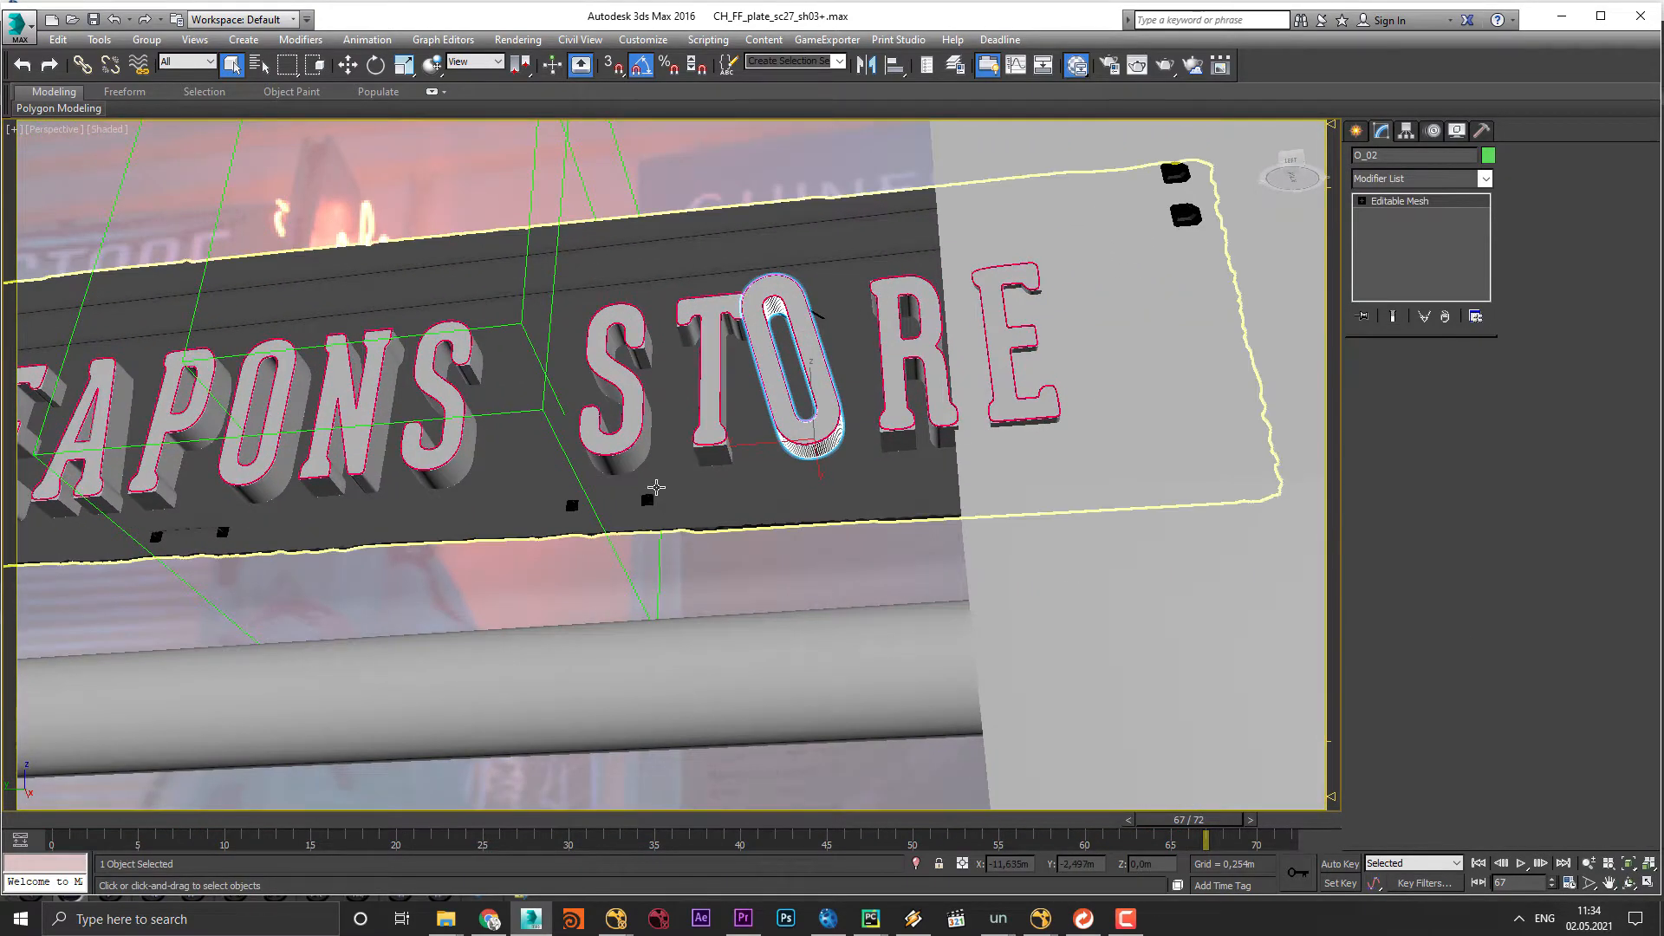
pyautogui.keyDown('alt'); pyautogui.moveTo(654, 491); pyautogui.dragTo(719, 496, button='middle'); pyautogui.keyUp('alt')
pyautogui.click(107, 129)
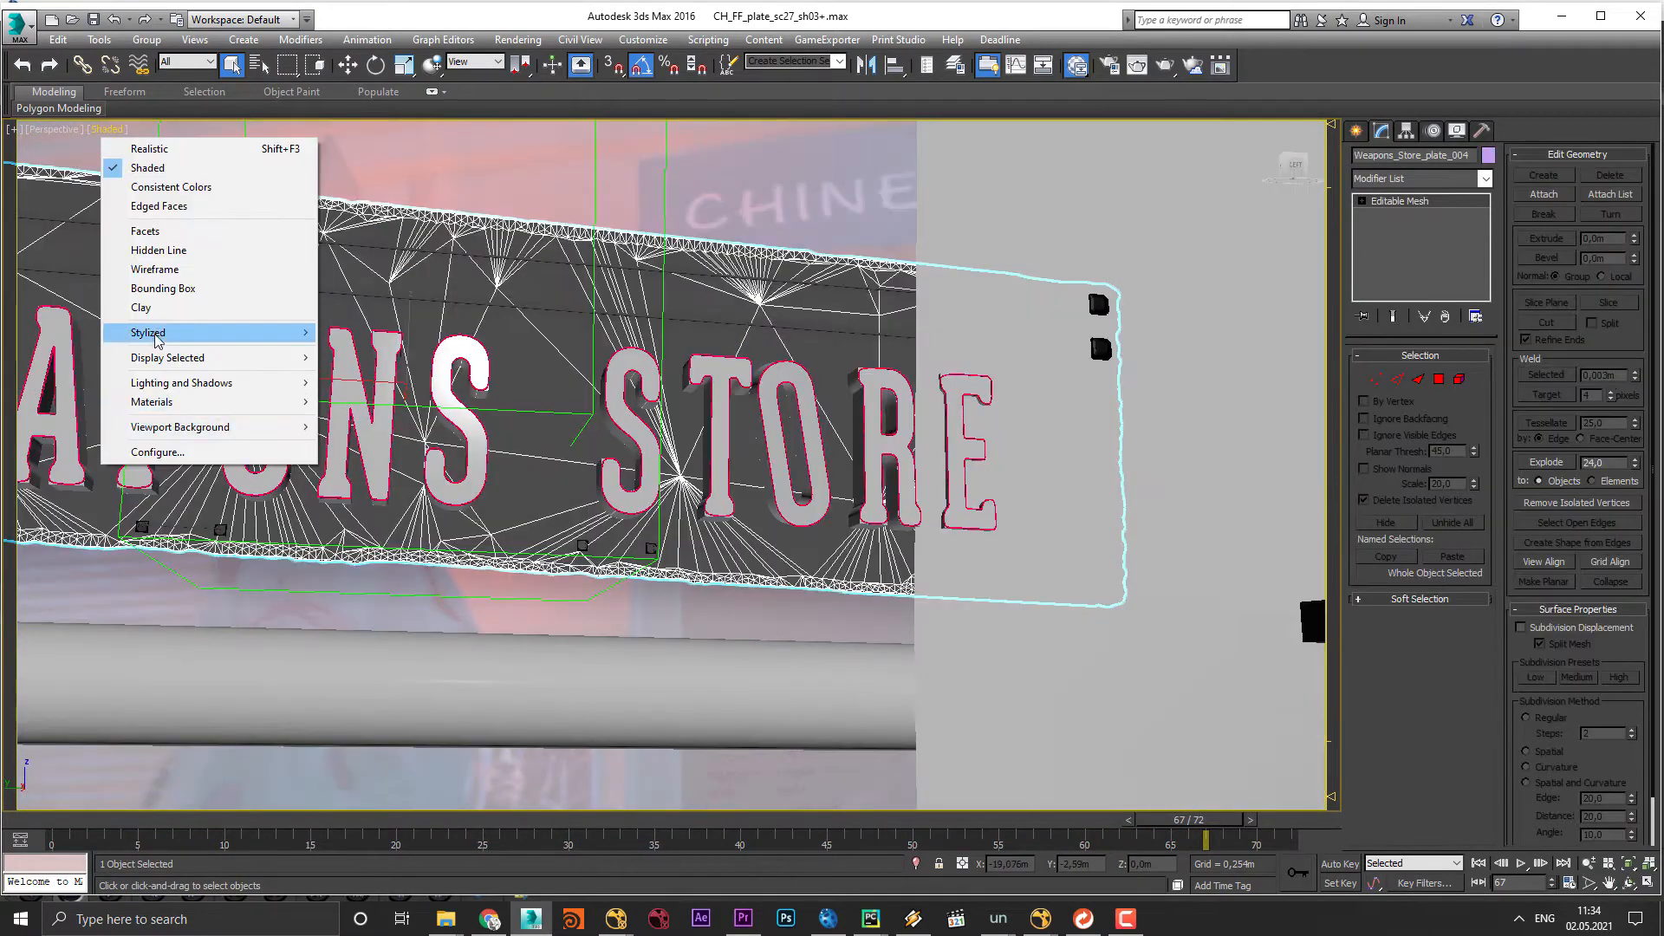
pyautogui.click(208, 209)
# Step: Examine the sign models, the shadow geometry and the camera setup from several angles in the perspective view
pyautogui.keyDown('alt'); pyautogui.moveTo(451, 421); pyautogui.dragTo(601, 453, button='middle'); pyautogui.keyUp('alt')
pyautogui.click(431, 546)
pyautogui.moveTo(888, 460); pyautogui.dragTo(959, 460, button='middle')
pyautogui.click(217, 448)
pyautogui.keyDown('alt'); pyautogui.moveTo(217, 448); pyautogui.dragTo(422, 554, button='middle'); pyautogui.keyUp('alt')
pyautogui.scroll(-7, 422, 554)
pyautogui.keyDown('alt'); pyautogui.moveTo(773, 434); pyautogui.dragTo(824, 460, button='middle'); pyautogui.keyUp('alt')
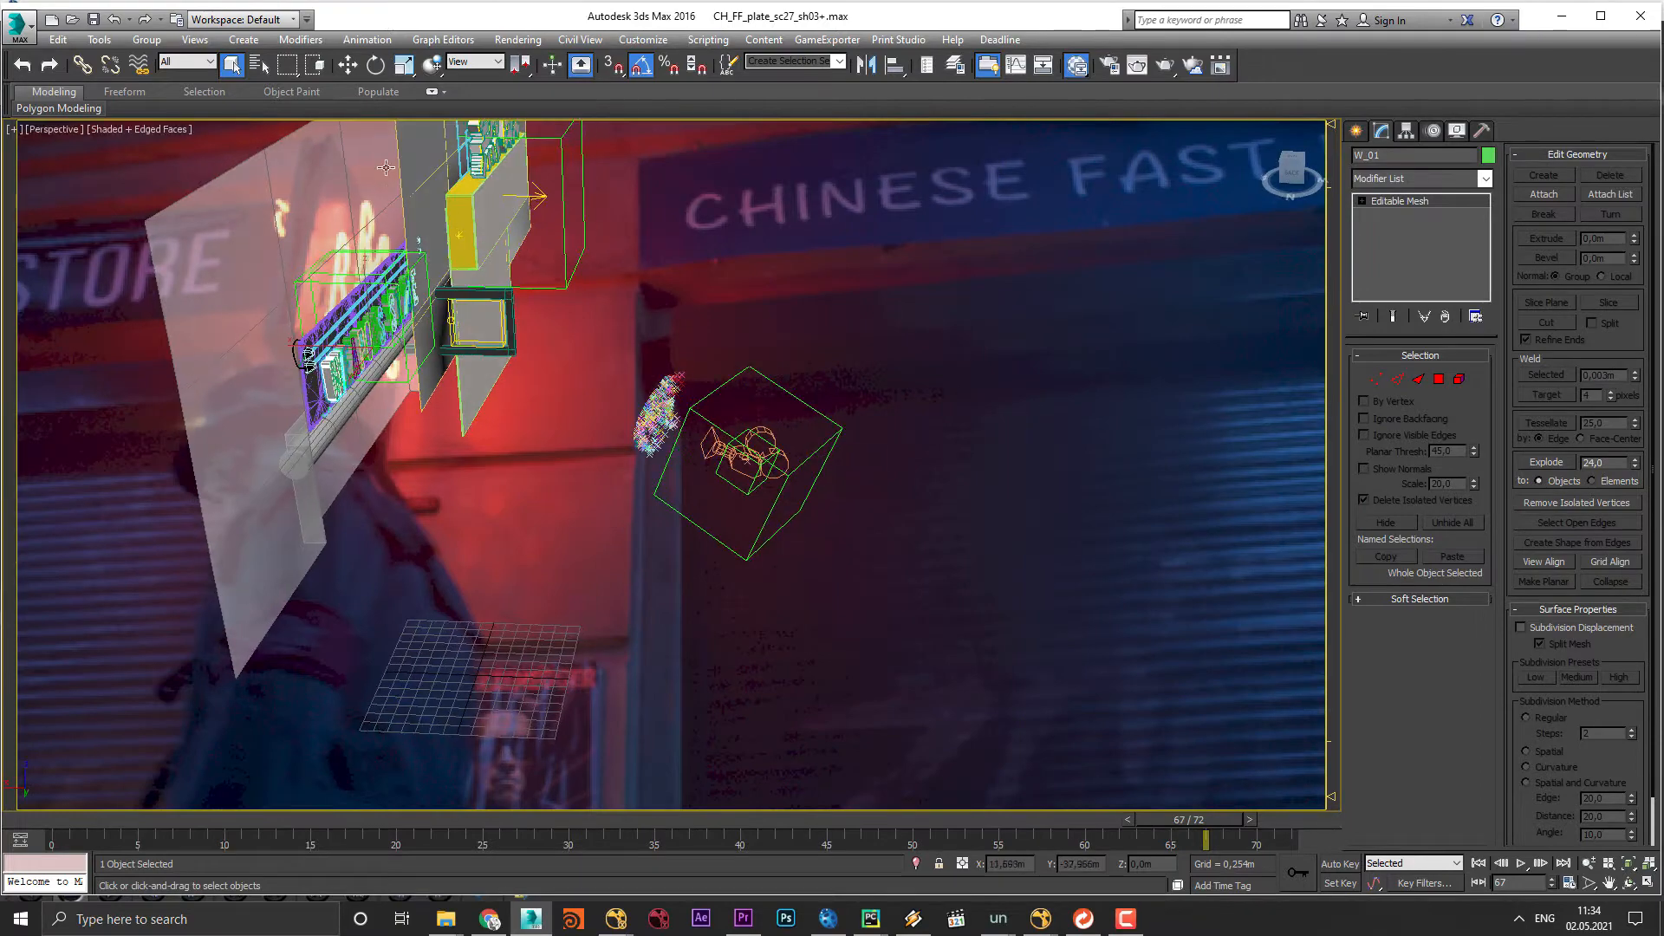
pyautogui.keyDown('alt'); pyautogui.moveTo(1032, 412); pyautogui.dragTo(462, 447, button='middle'); pyautogui.keyUp('alt')
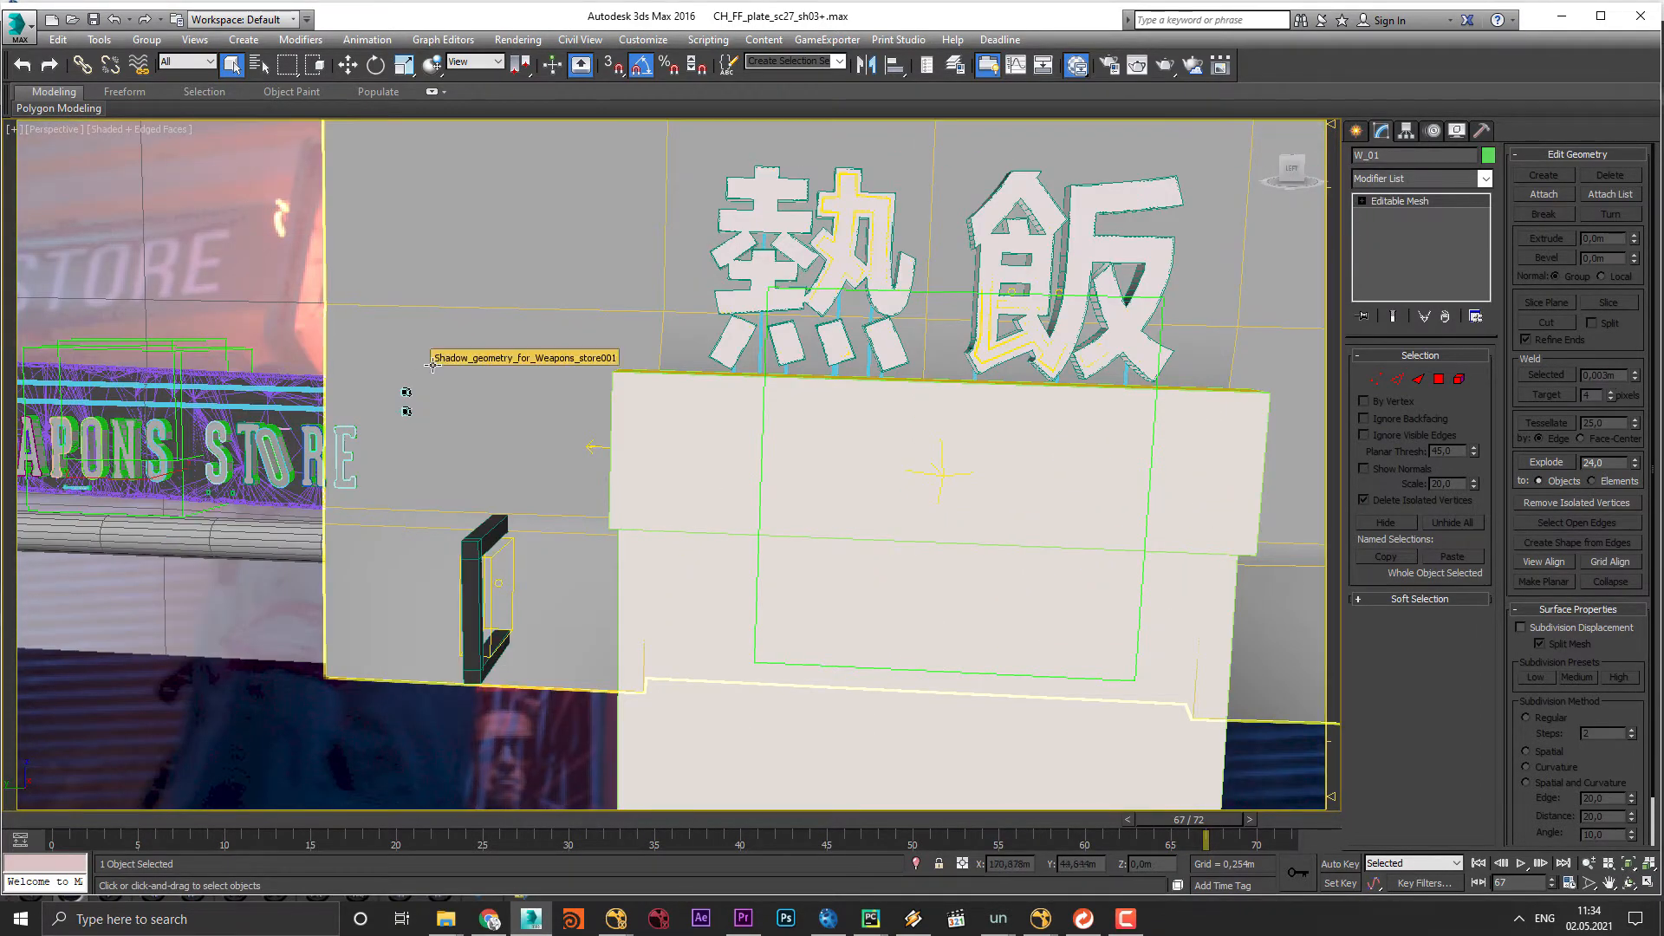
pyautogui.moveTo(423, 368); pyautogui.dragTo(937, 453, button='middle')
pyautogui.moveTo(734, 419)
pyautogui.keyDown('alt'); pyautogui.mouseDown(button='middle')
pyautogui.moveTo(944, 408)
pyautogui.moveTo(959, 383)
pyautogui.moveTo(712, 430)
pyautogui.mouseUp(button='middle'); pyautogui.keyUp('alt')
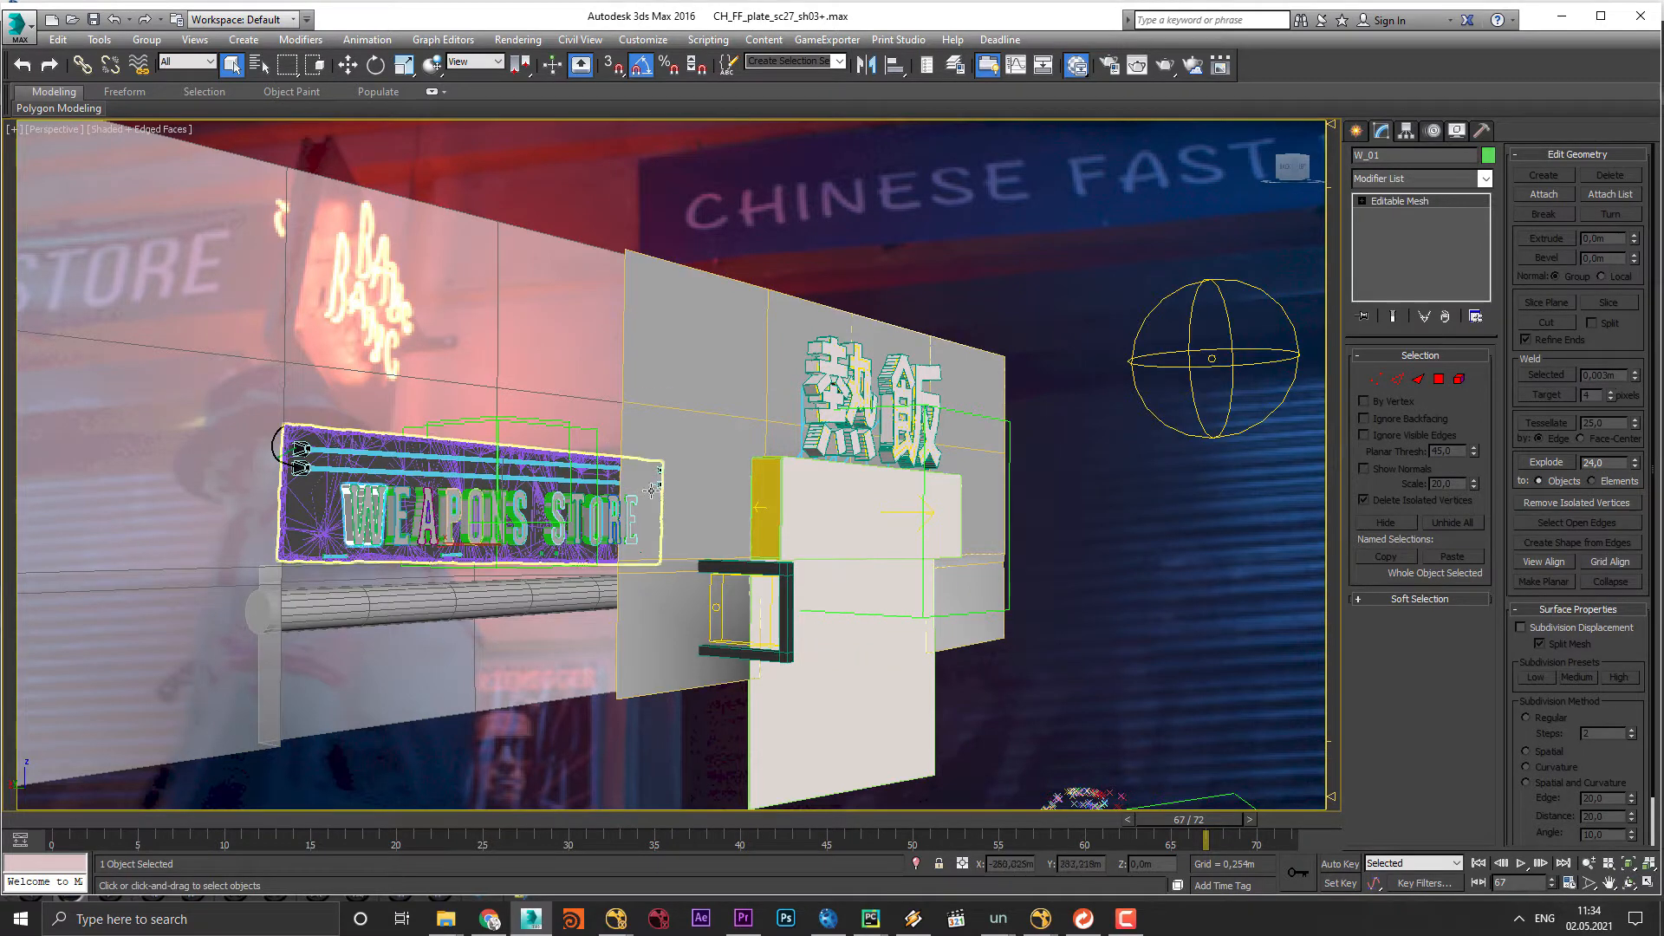
pyautogui.scroll(2, 823, 502)
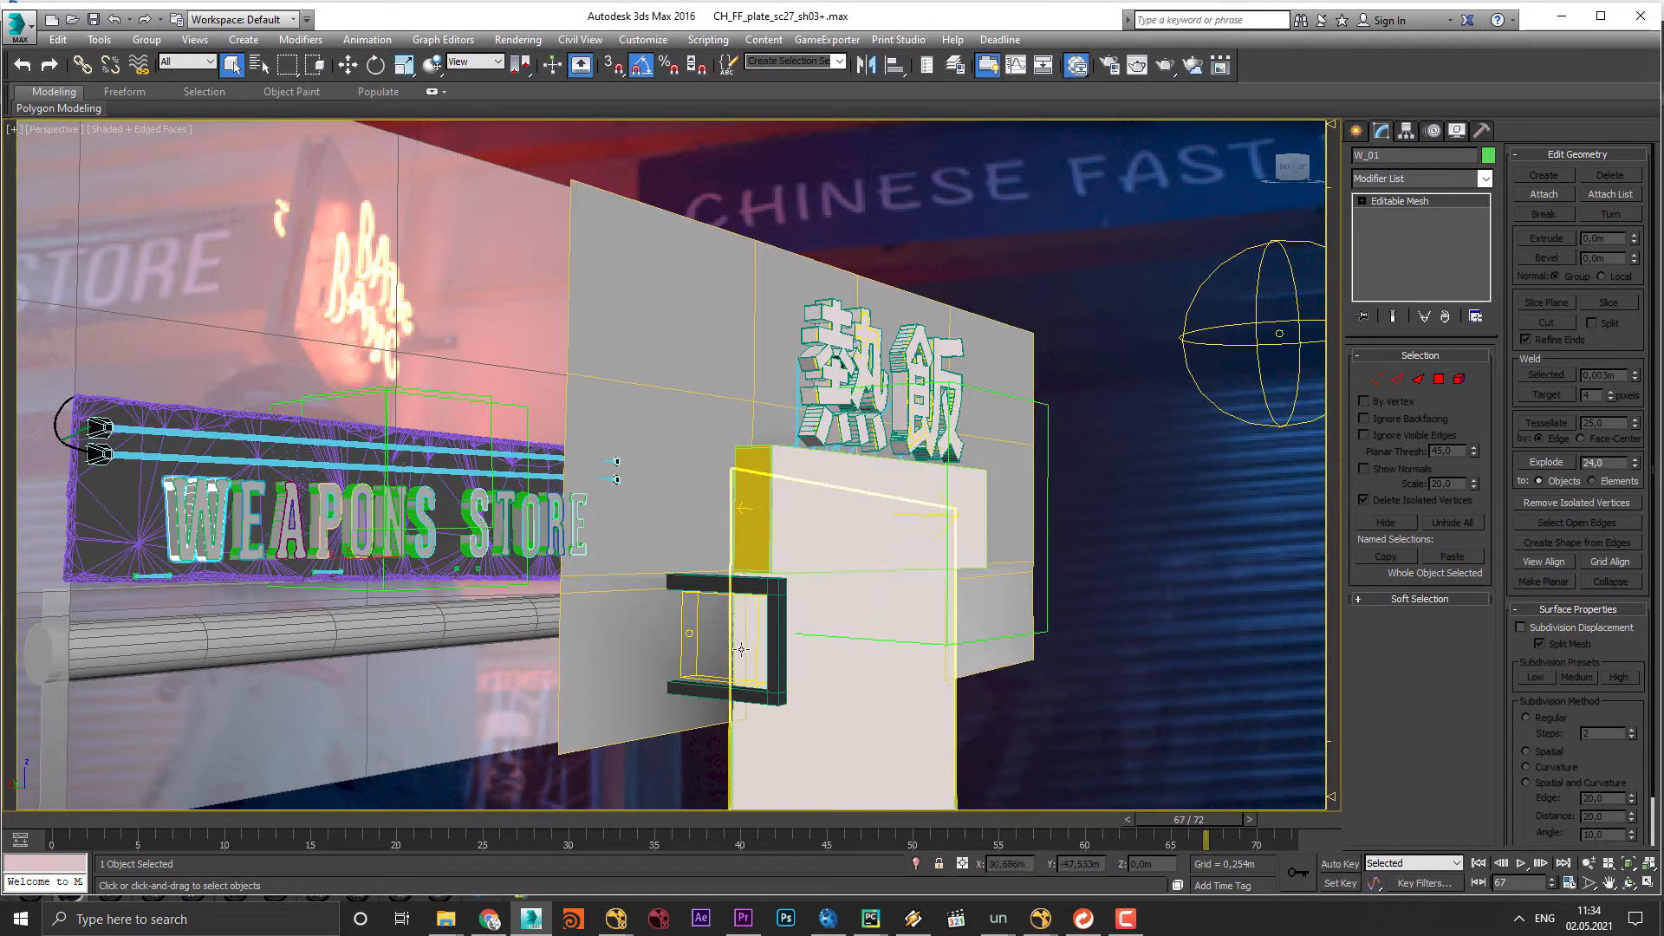
# Step: Switch to boujou and scrub through the tracked shot Scene27_shot_03
pyautogui.click(828, 919)
pyautogui.moveTo(659, 691); pyautogui.dragTo(1321, 704)
pyautogui.scroll(1, 692, 331)
pyautogui.moveTo(935, 725); pyautogui.dragTo(1270, 707)
# Step: Inspect the solved camera and its point cloud from different angles in the 3D view
pyautogui.click(287, 67)
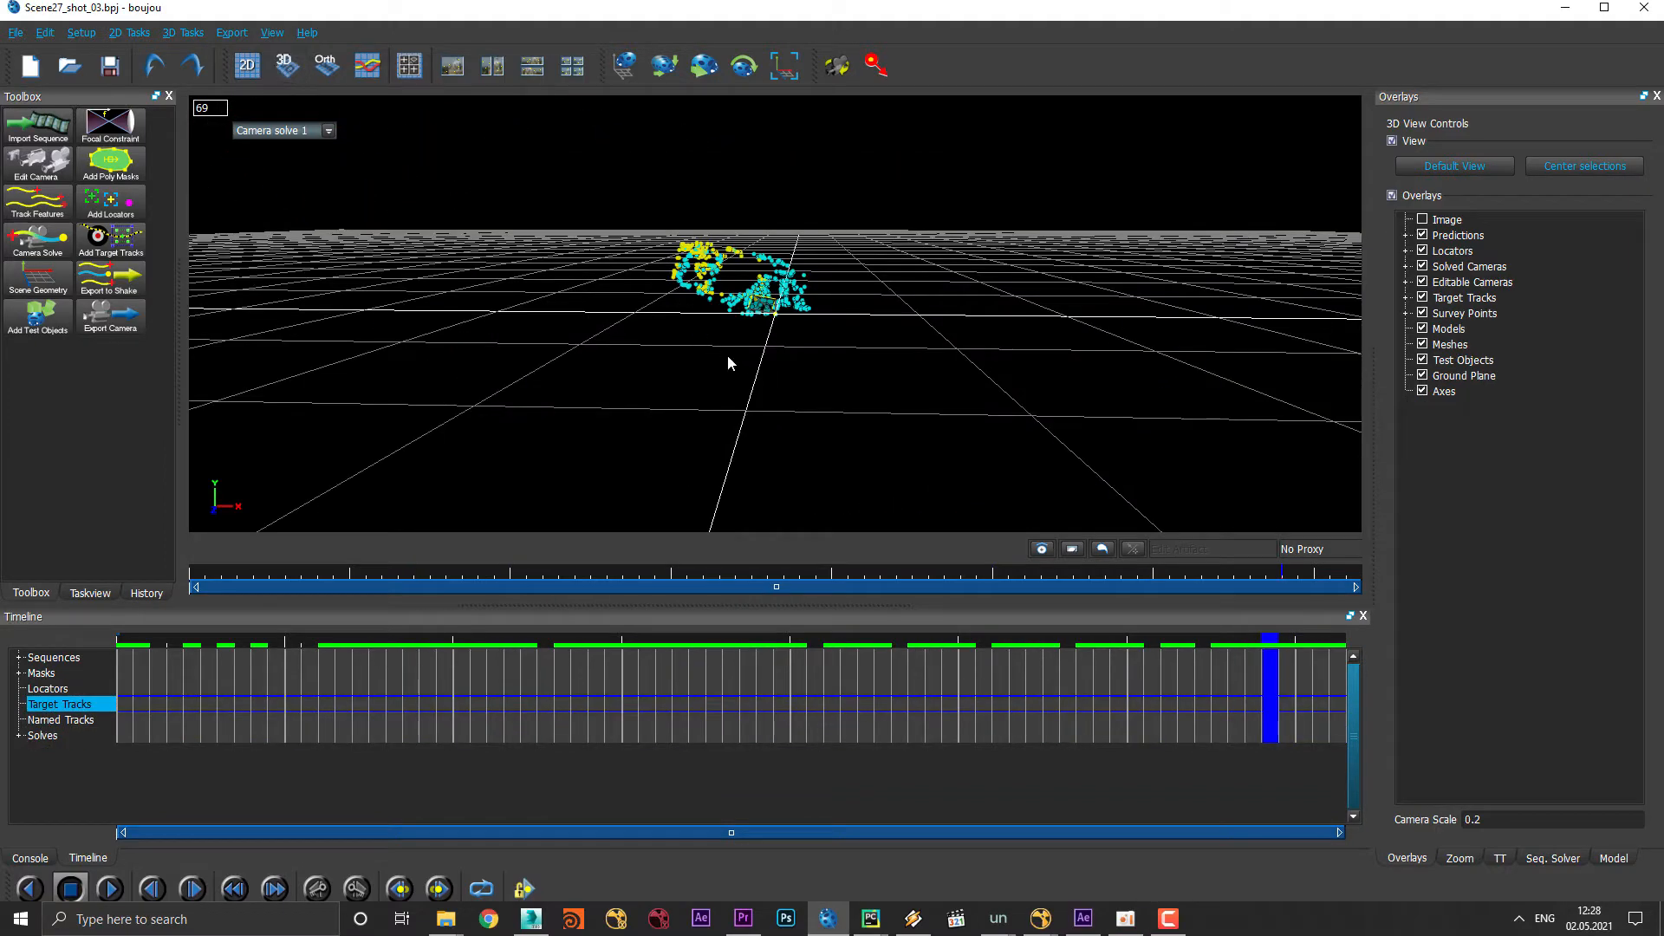
pyautogui.moveTo(758, 354); pyautogui.dragTo(839, 405)
pyautogui.scroll(5, 839, 405)
pyautogui.moveTo(839, 405)
pyautogui.mouseDown(button='middle')
pyautogui.moveTo(951, 197)
pyautogui.moveTo(1040, 227)
pyautogui.mouseUp(button='middle')
pyautogui.click(1064, 211)
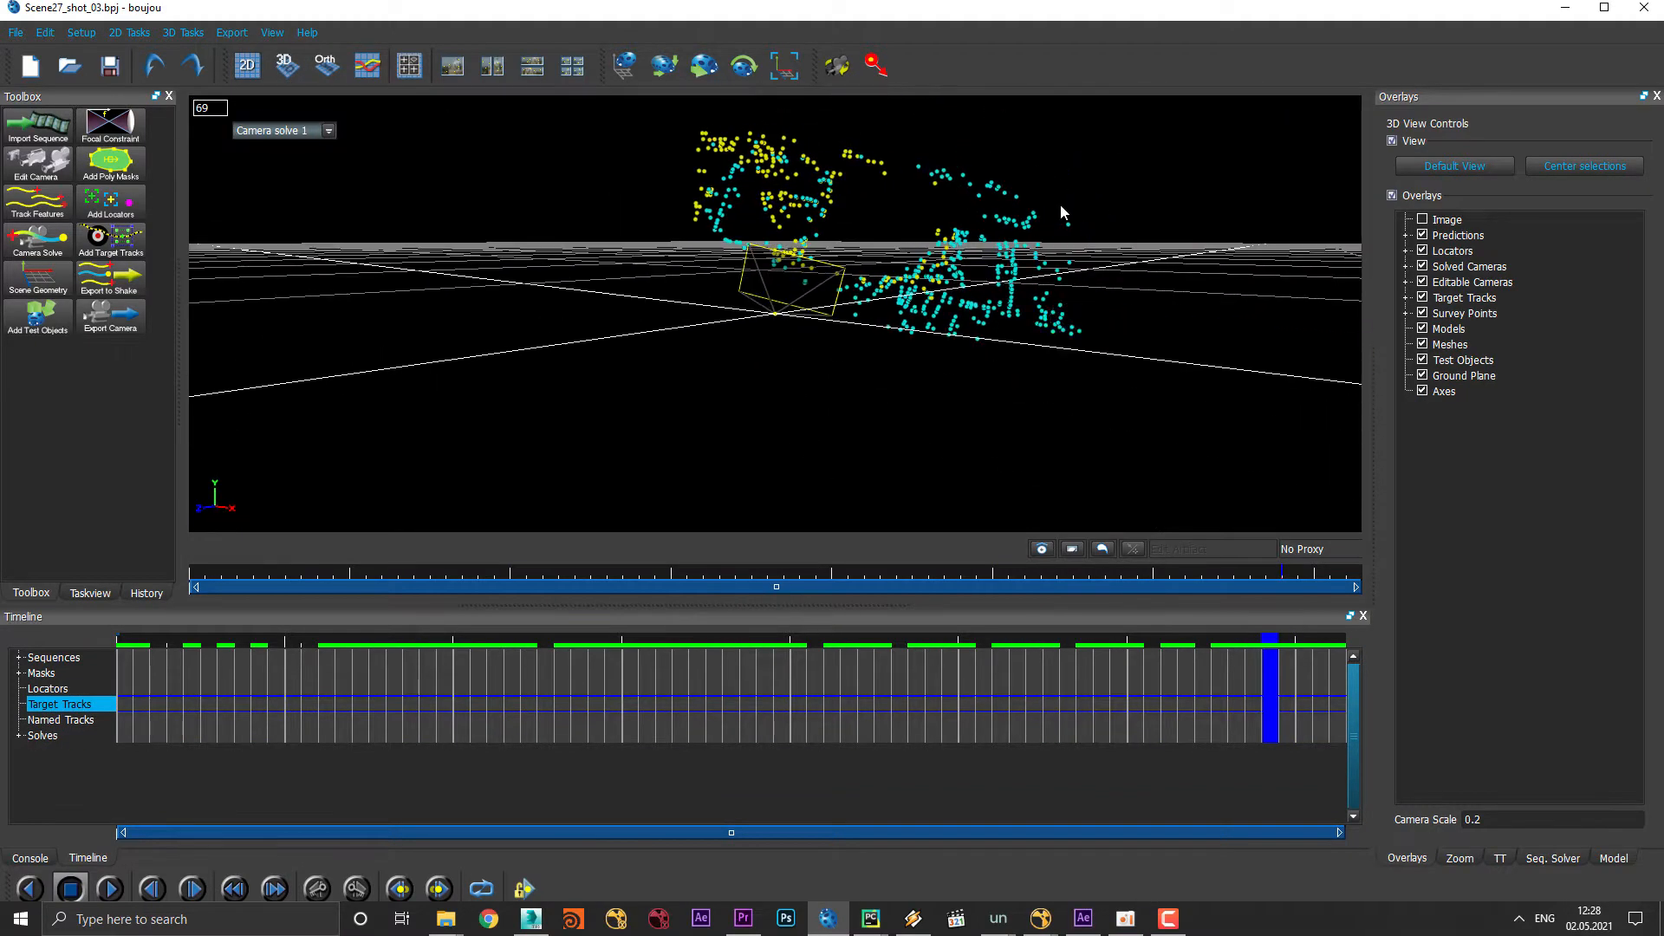
pyautogui.moveTo(793, 212)
pyautogui.mouseDown(button='middle')
pyautogui.moveTo(783, 222)
pyautogui.moveTo(887, 253)
pyautogui.moveTo(643, 350)
pyautogui.moveTo(884, 260)
pyautogui.mouseUp(button='middle')
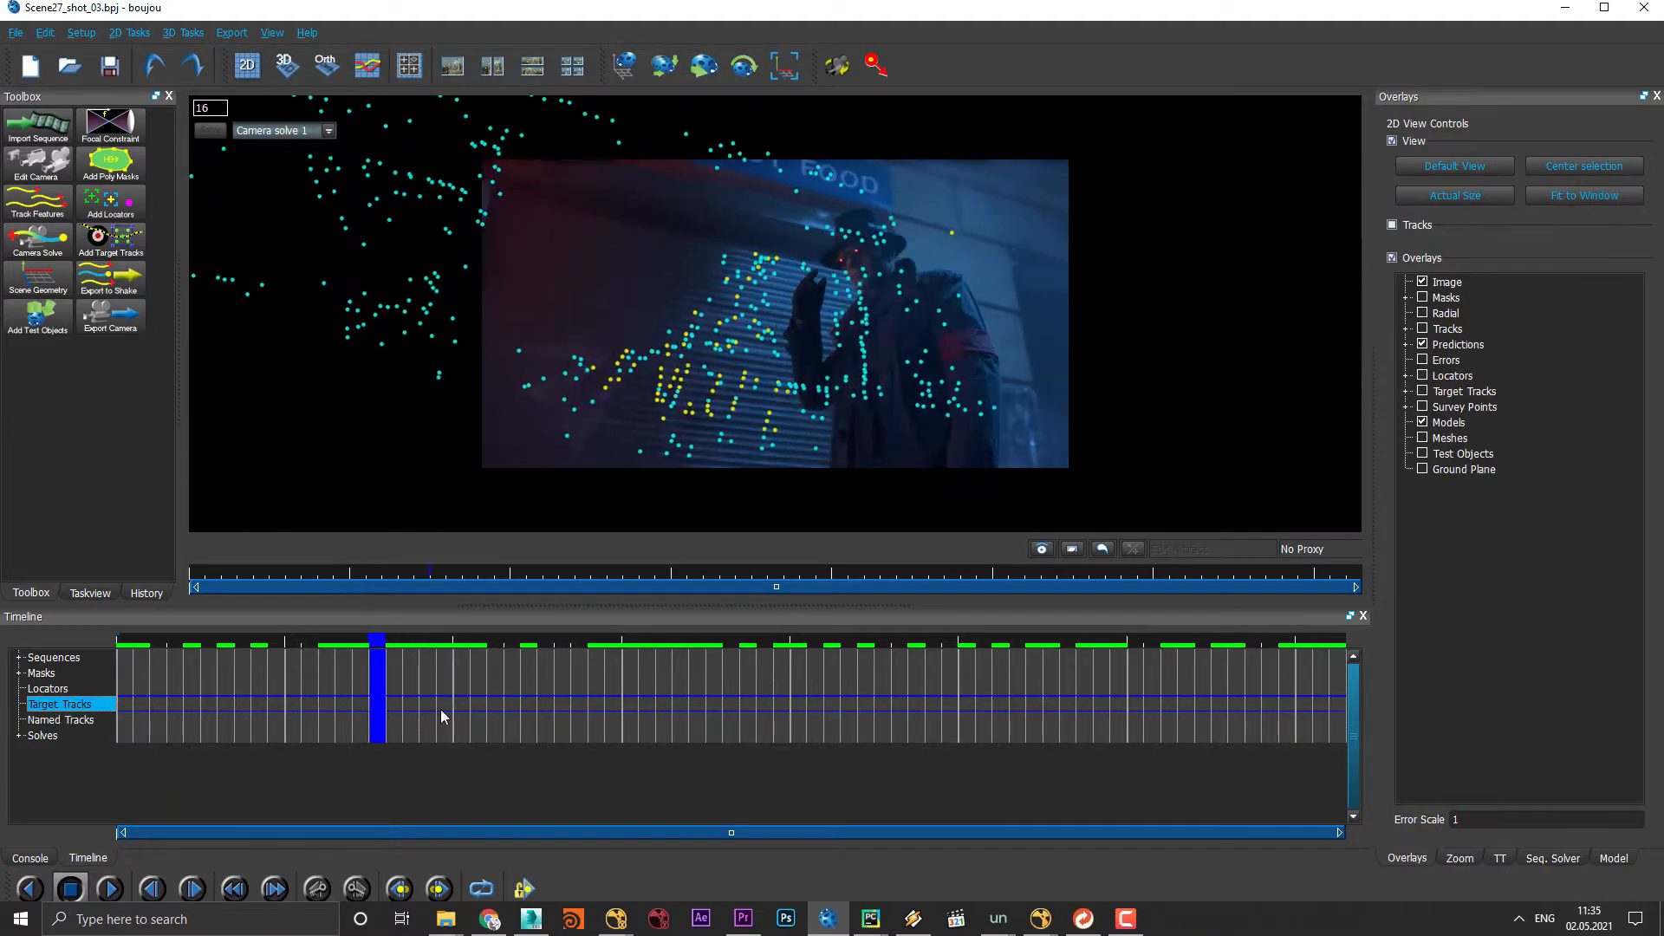
# Step: Scrub the 2D footage to frame 69 and check the sequence's focal length constraint
pyautogui.moveTo(441, 716)
pyautogui.mouseDown()
pyautogui.moveTo(754, 691)
pyautogui.moveTo(342, 720)
pyautogui.moveTo(1269, 685)
pyautogui.mouseUp()
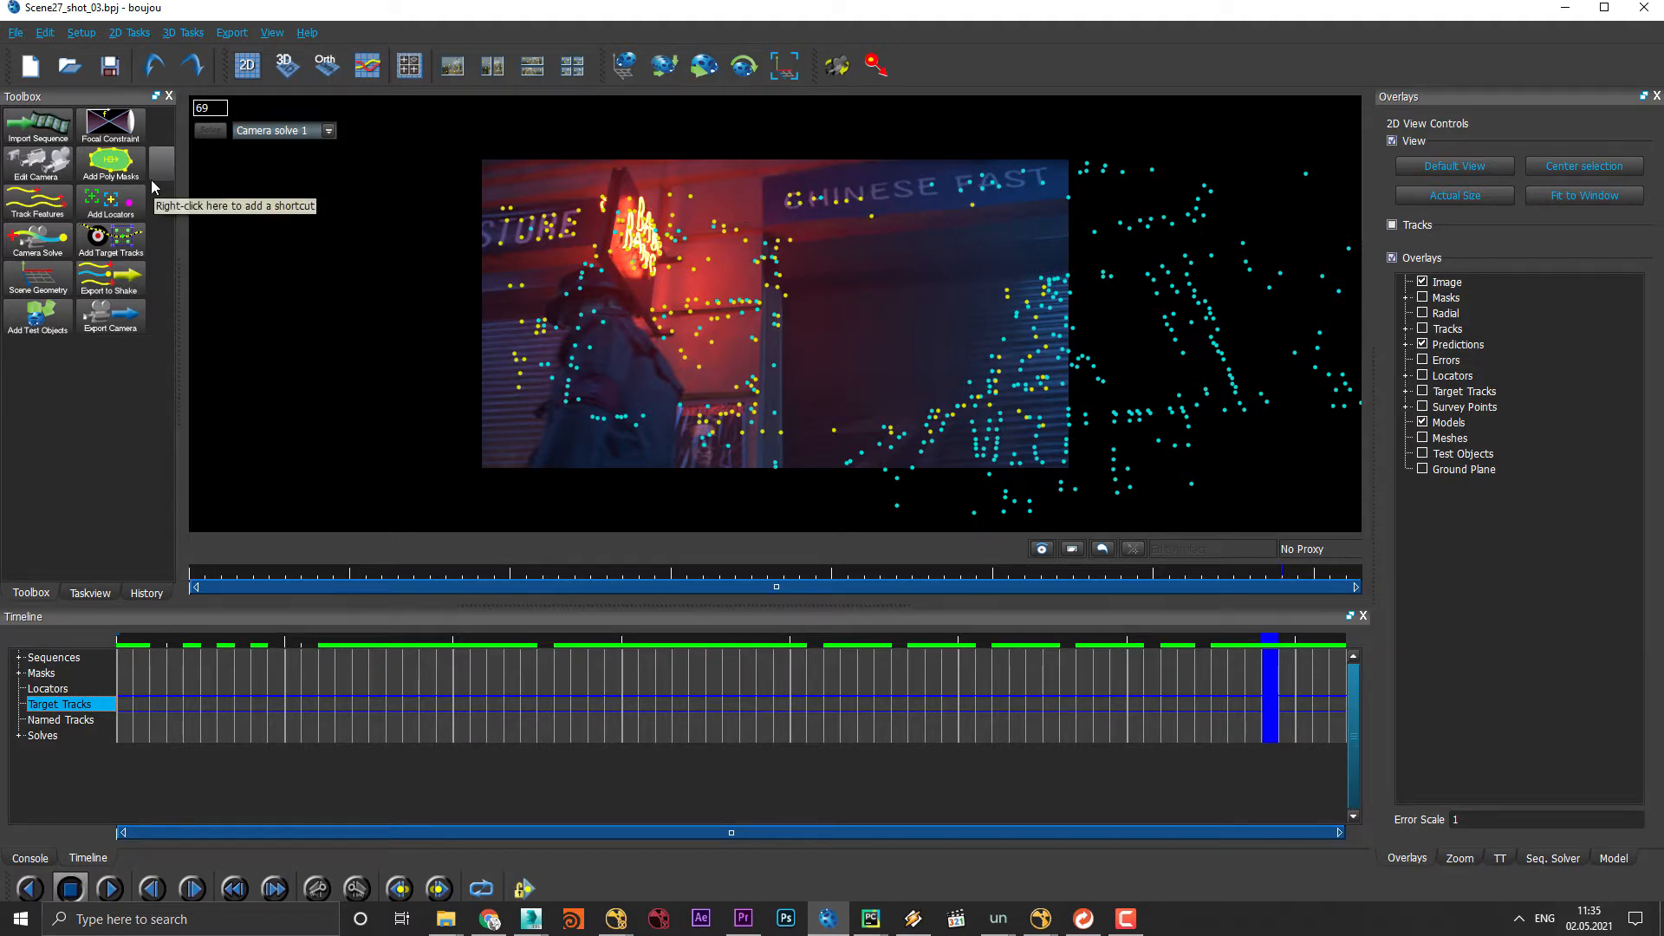
pyautogui.click(121, 130)
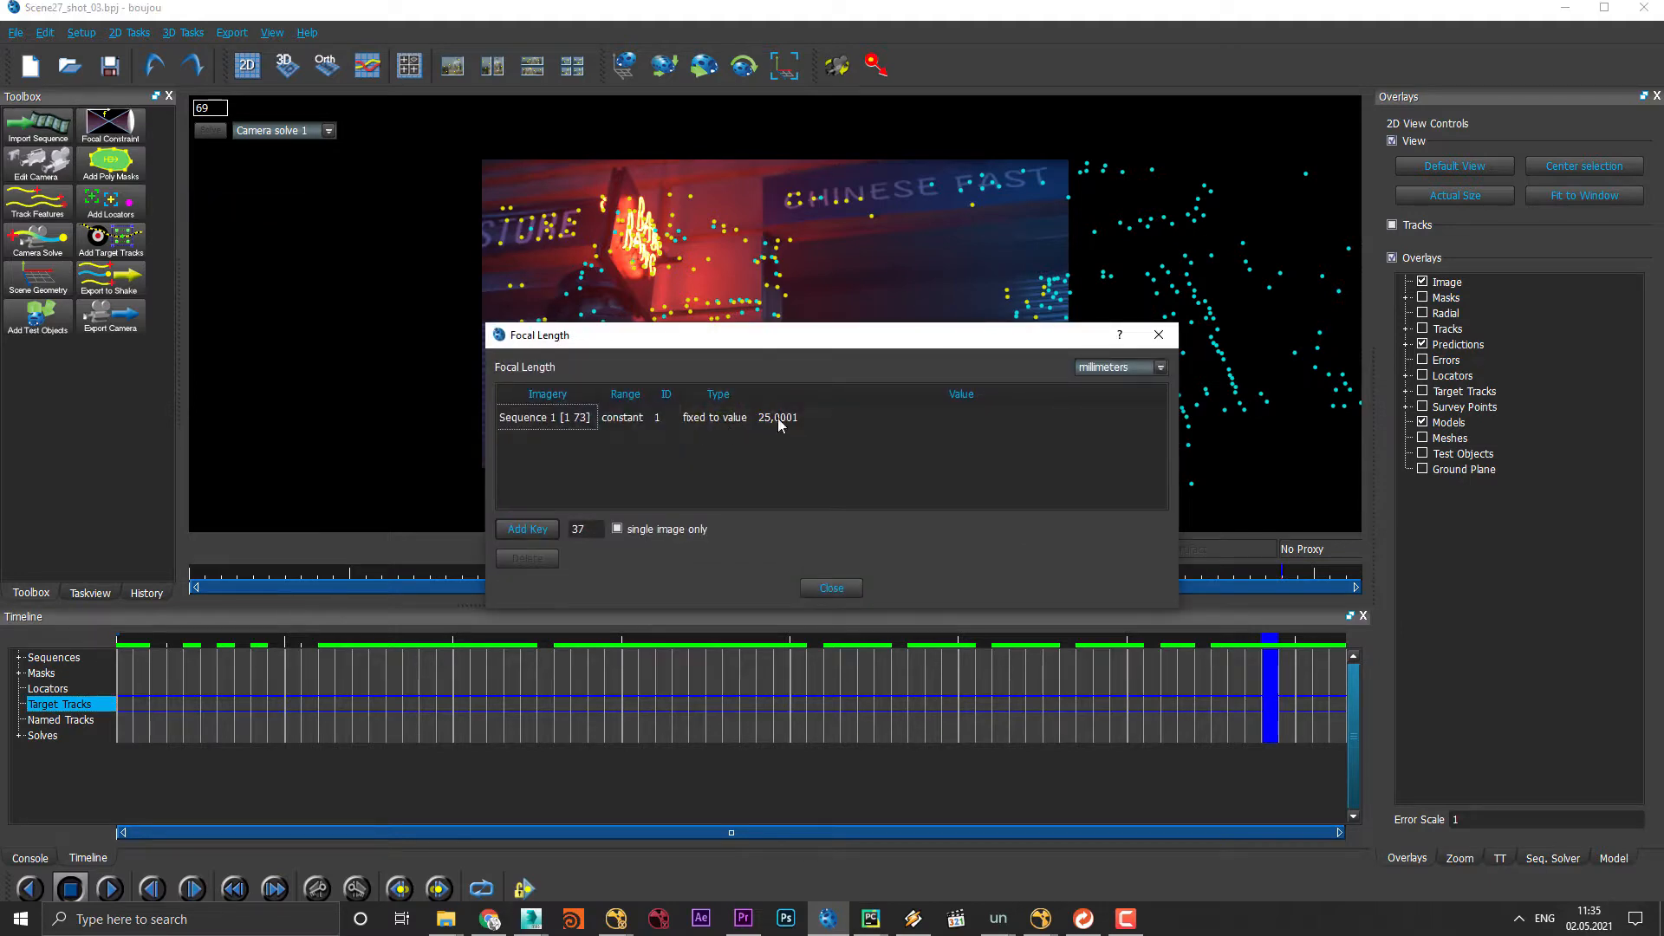
pyautogui.click(1159, 335)
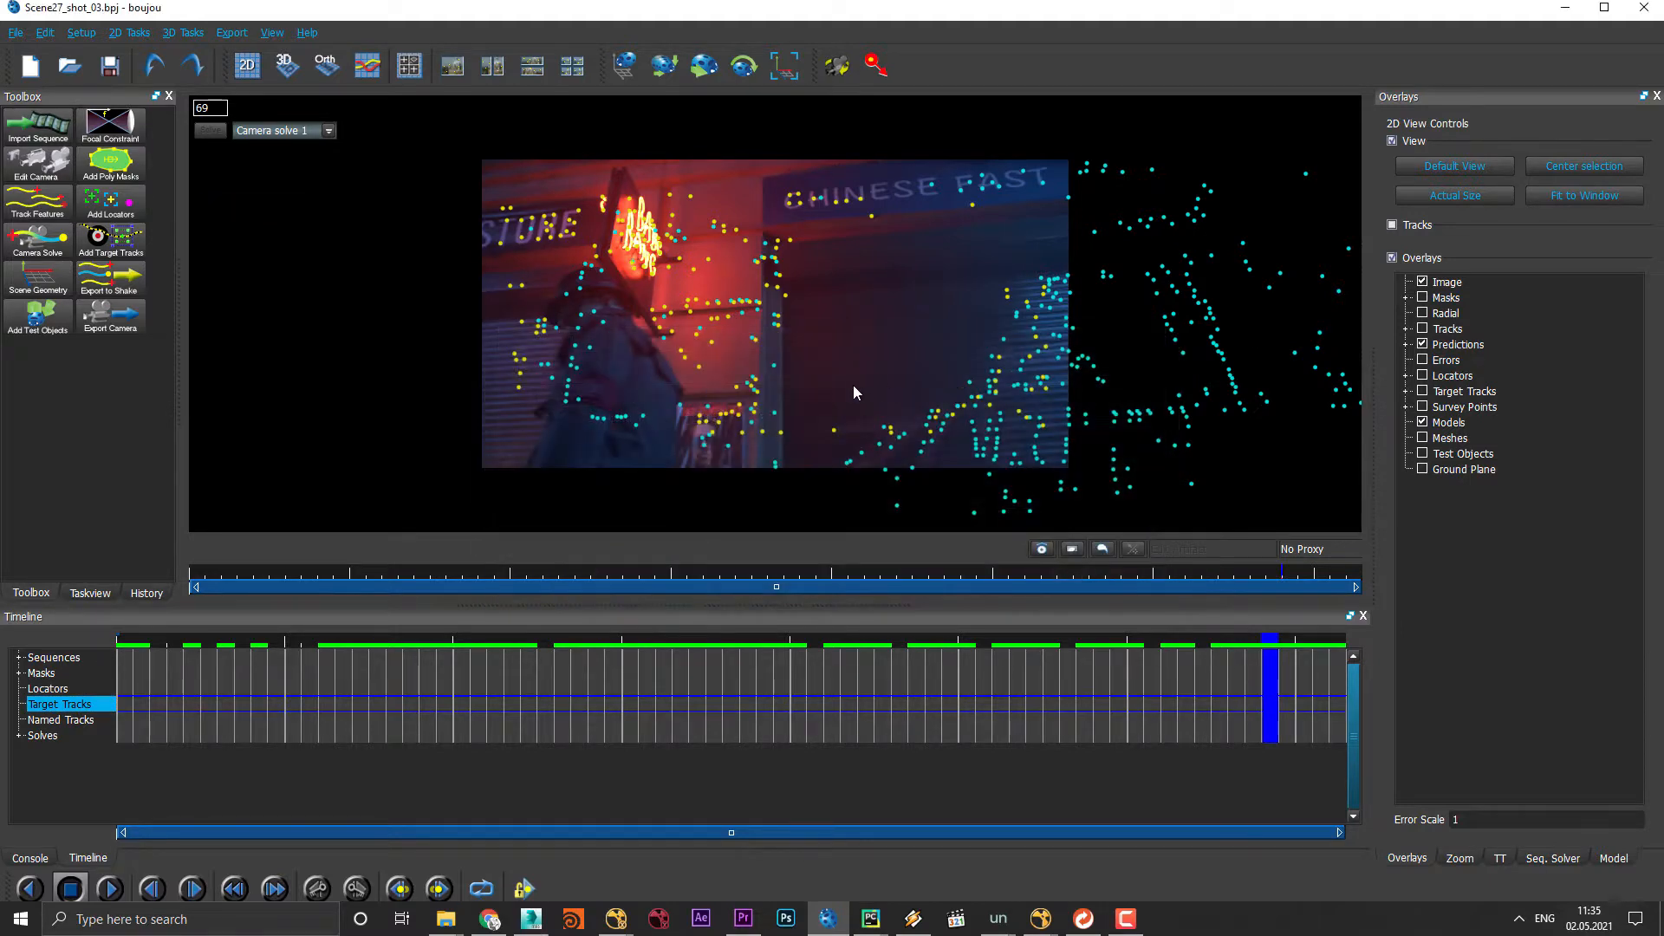
# Step: Switch back to 3ds Max, look through Camera_1 and select that camera
pyautogui.hotkey('alt', 'Tab')
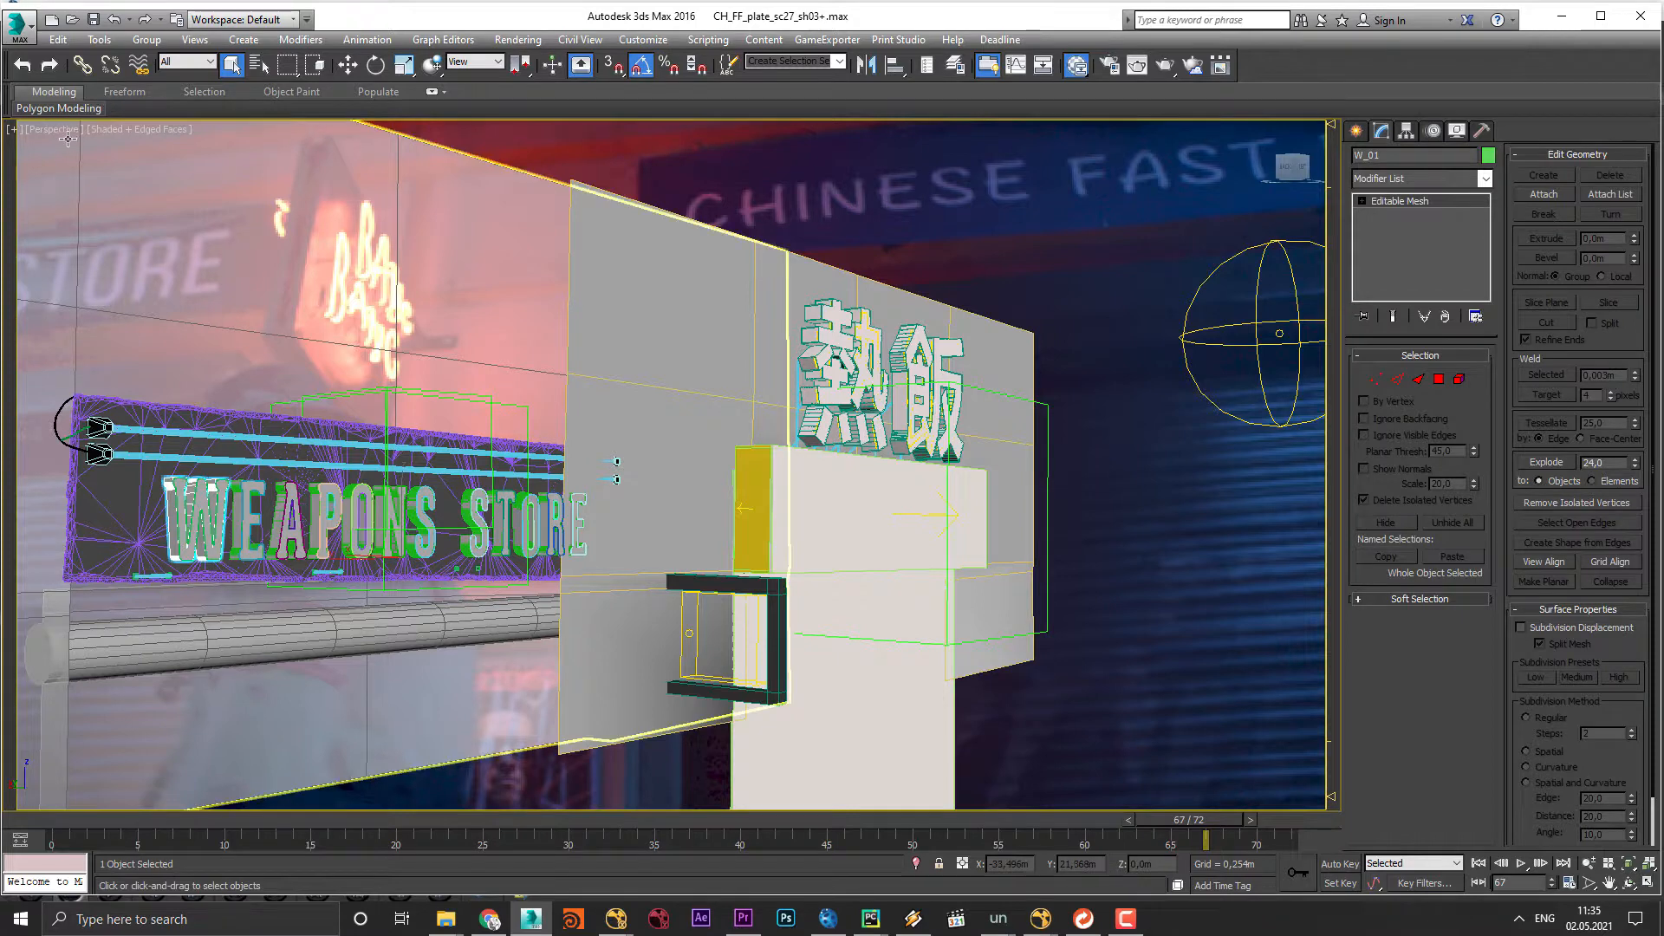
pyautogui.click(65, 130)
pyautogui.moveTo(112, 149)
pyautogui.click(468, 169)
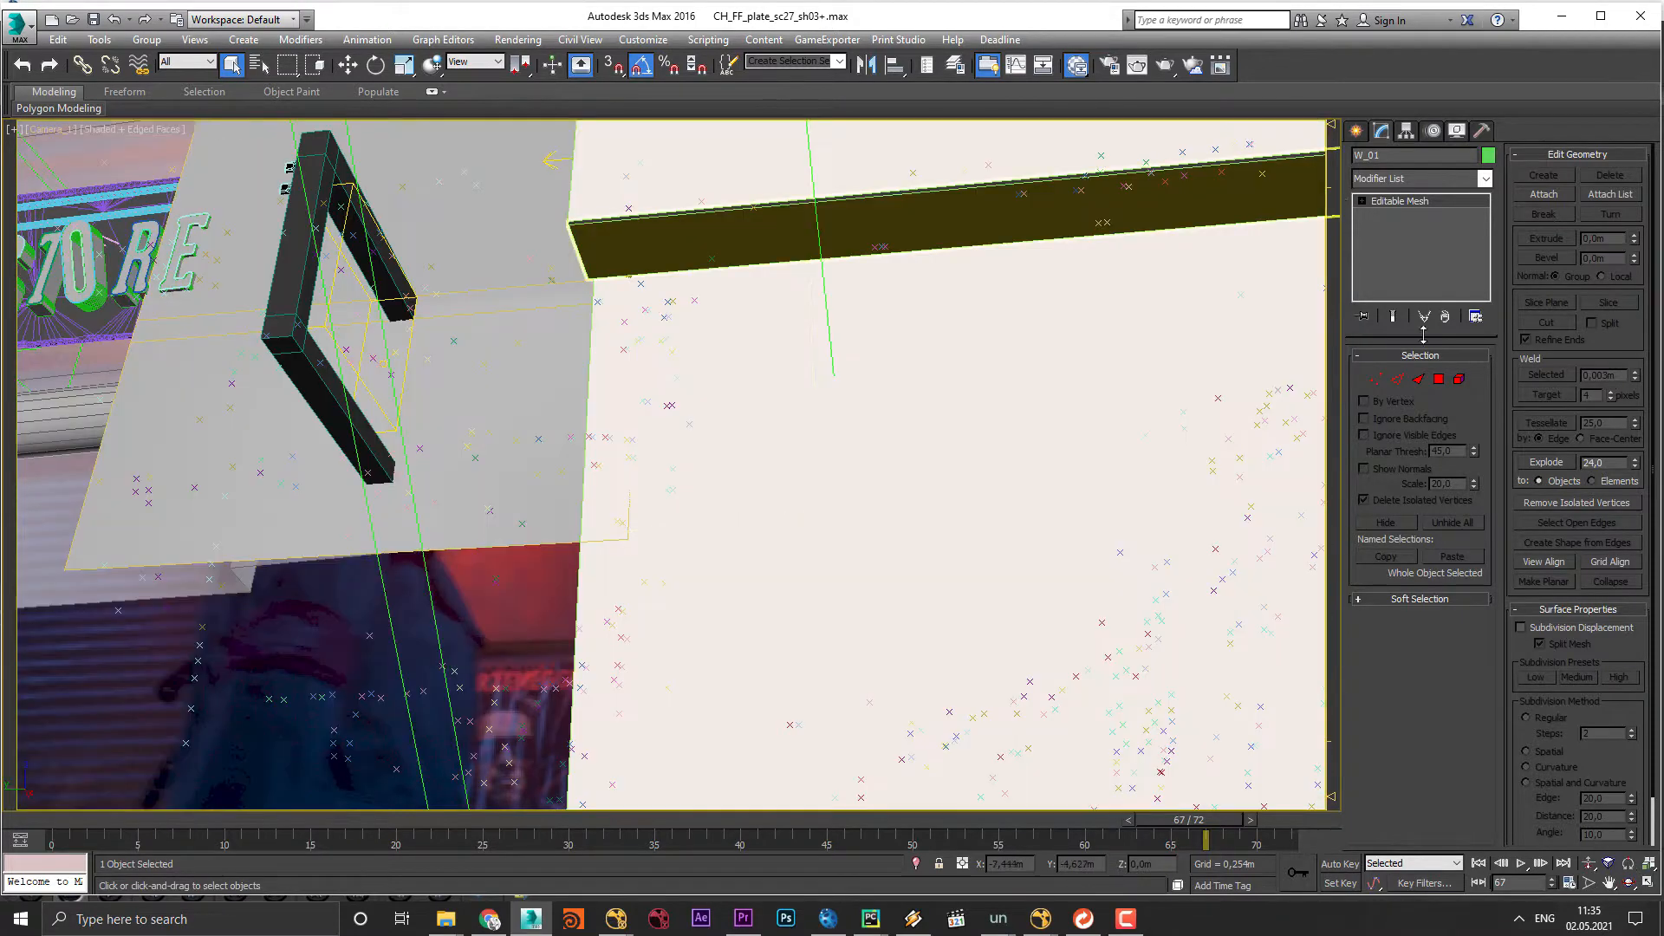
pyautogui.click(52, 129)
pyautogui.click(104, 425)
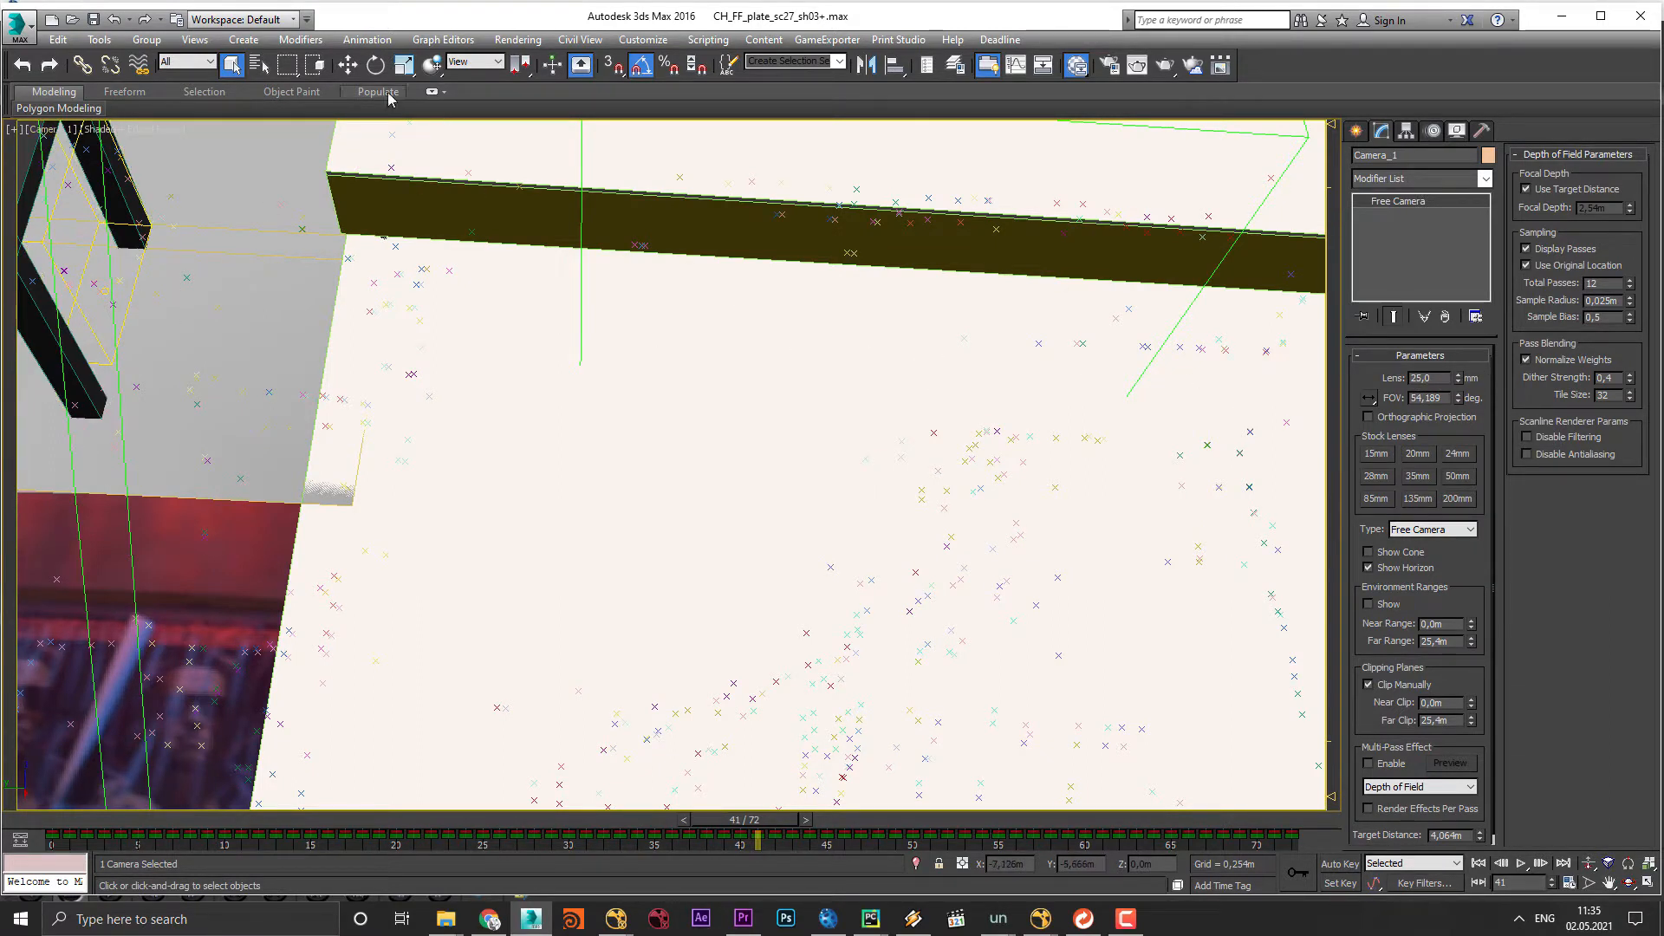
# Step: Look through Camera_1_FOV_EXTENDED in the viewport
pyautogui.click(52, 129)
pyautogui.moveTo(82, 148)
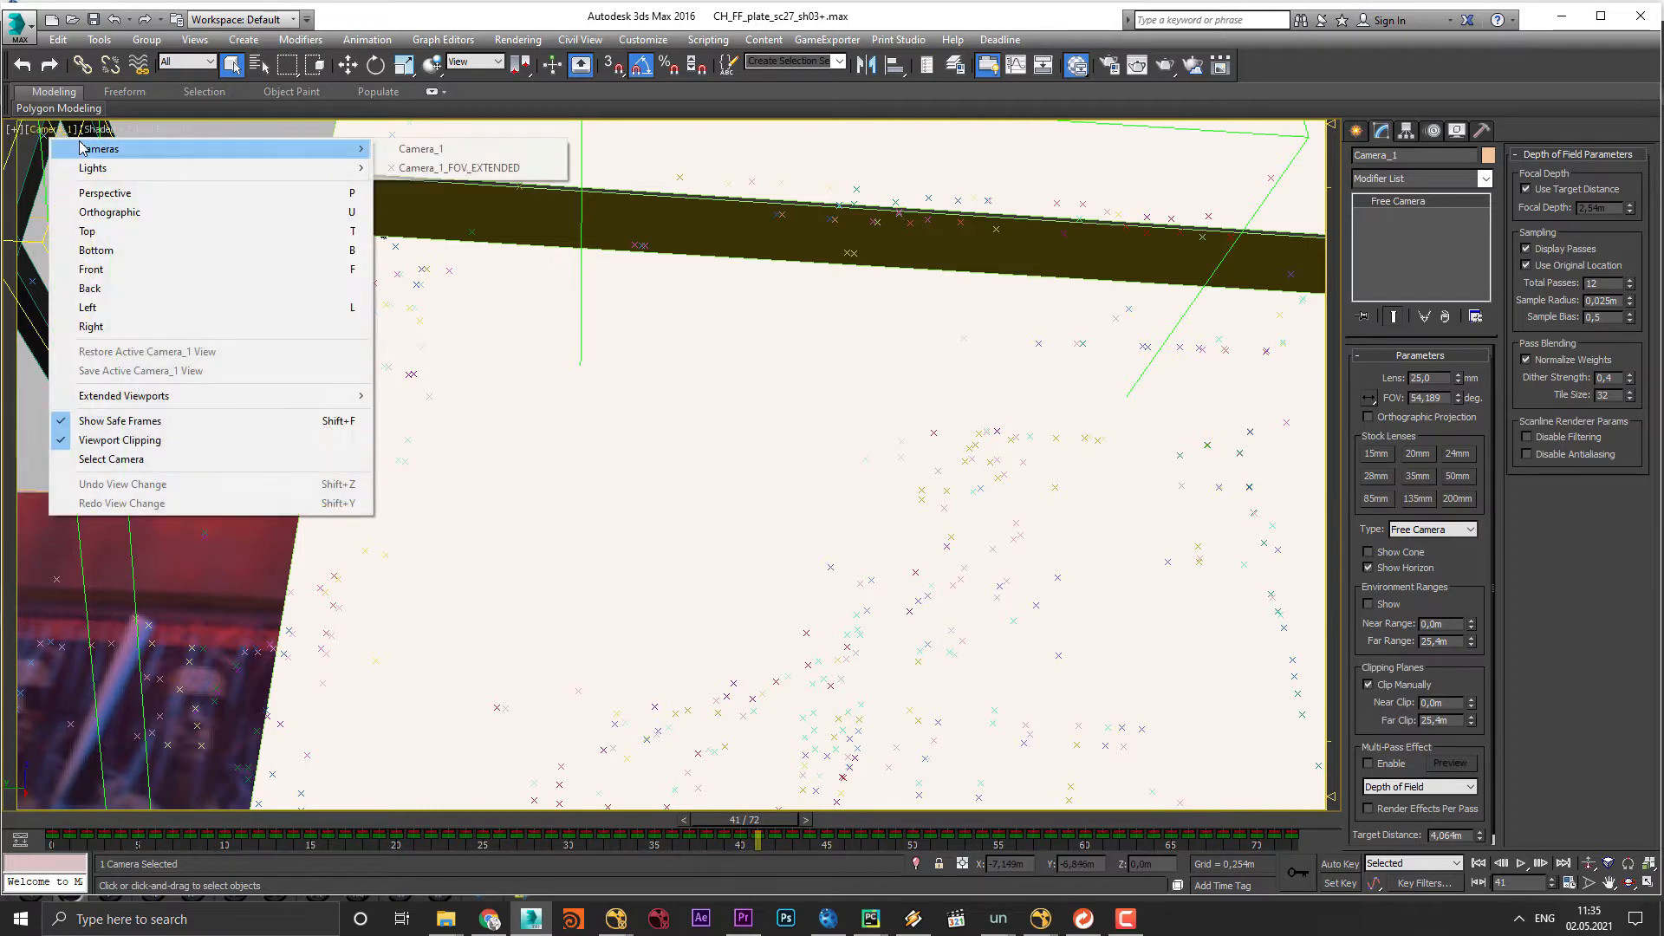
pyautogui.click(464, 170)
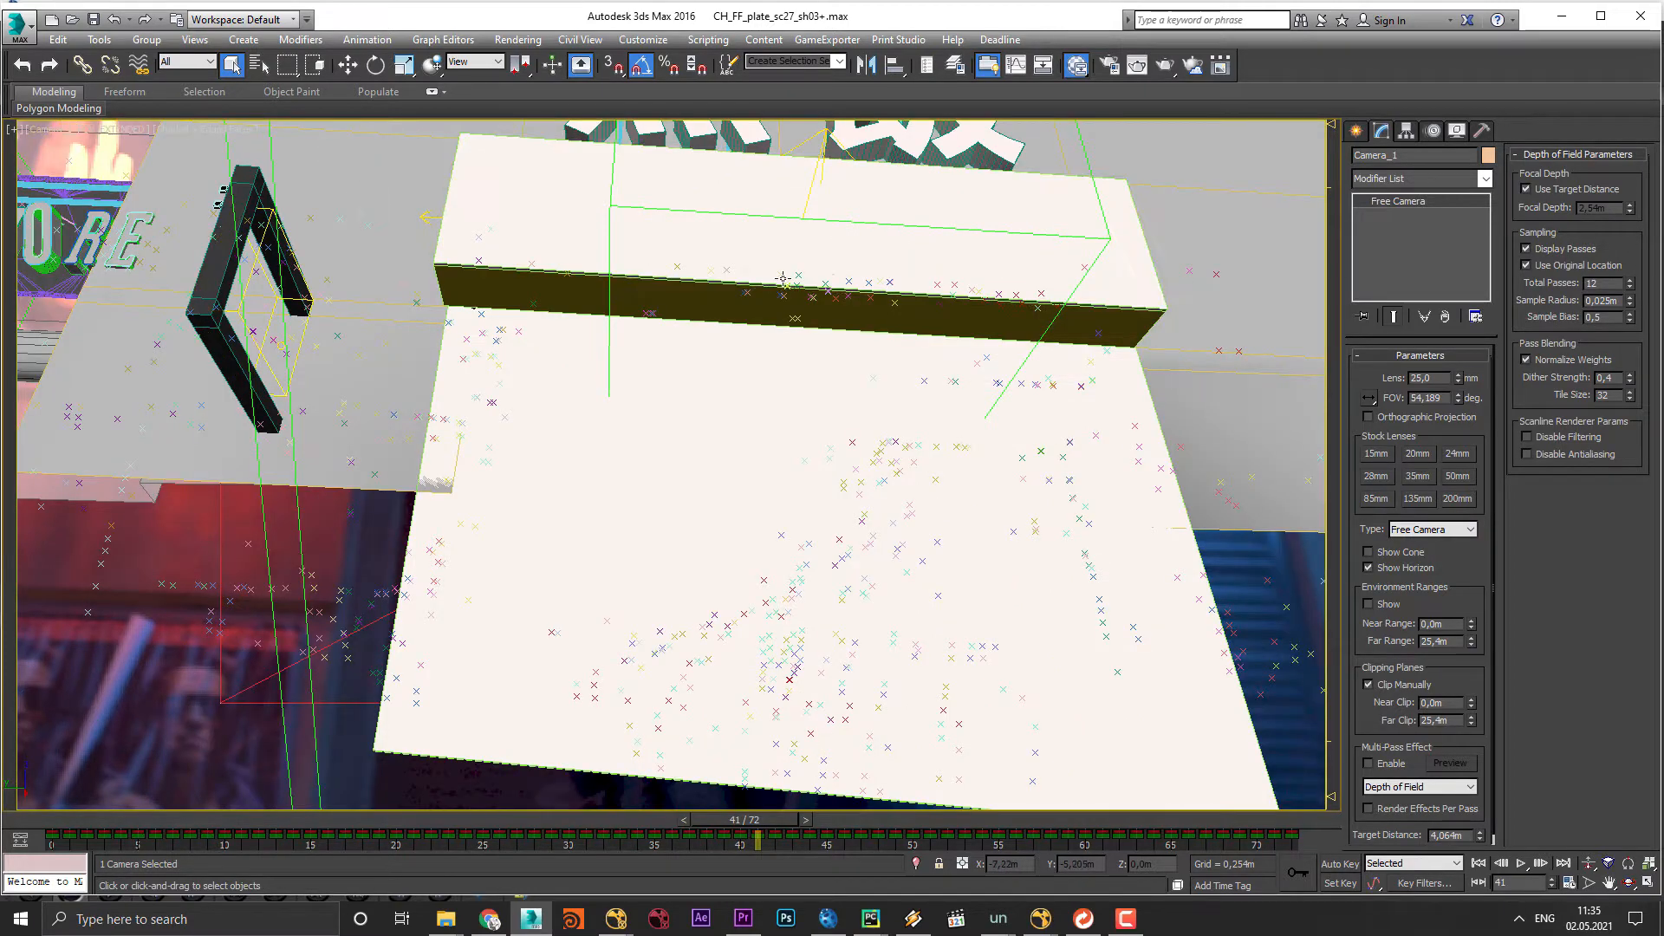
# Step: Scrub the extended camera view to frame 59 to check the wider framing of the signs
pyautogui.moveTo(761, 832); pyautogui.dragTo(846, 834)
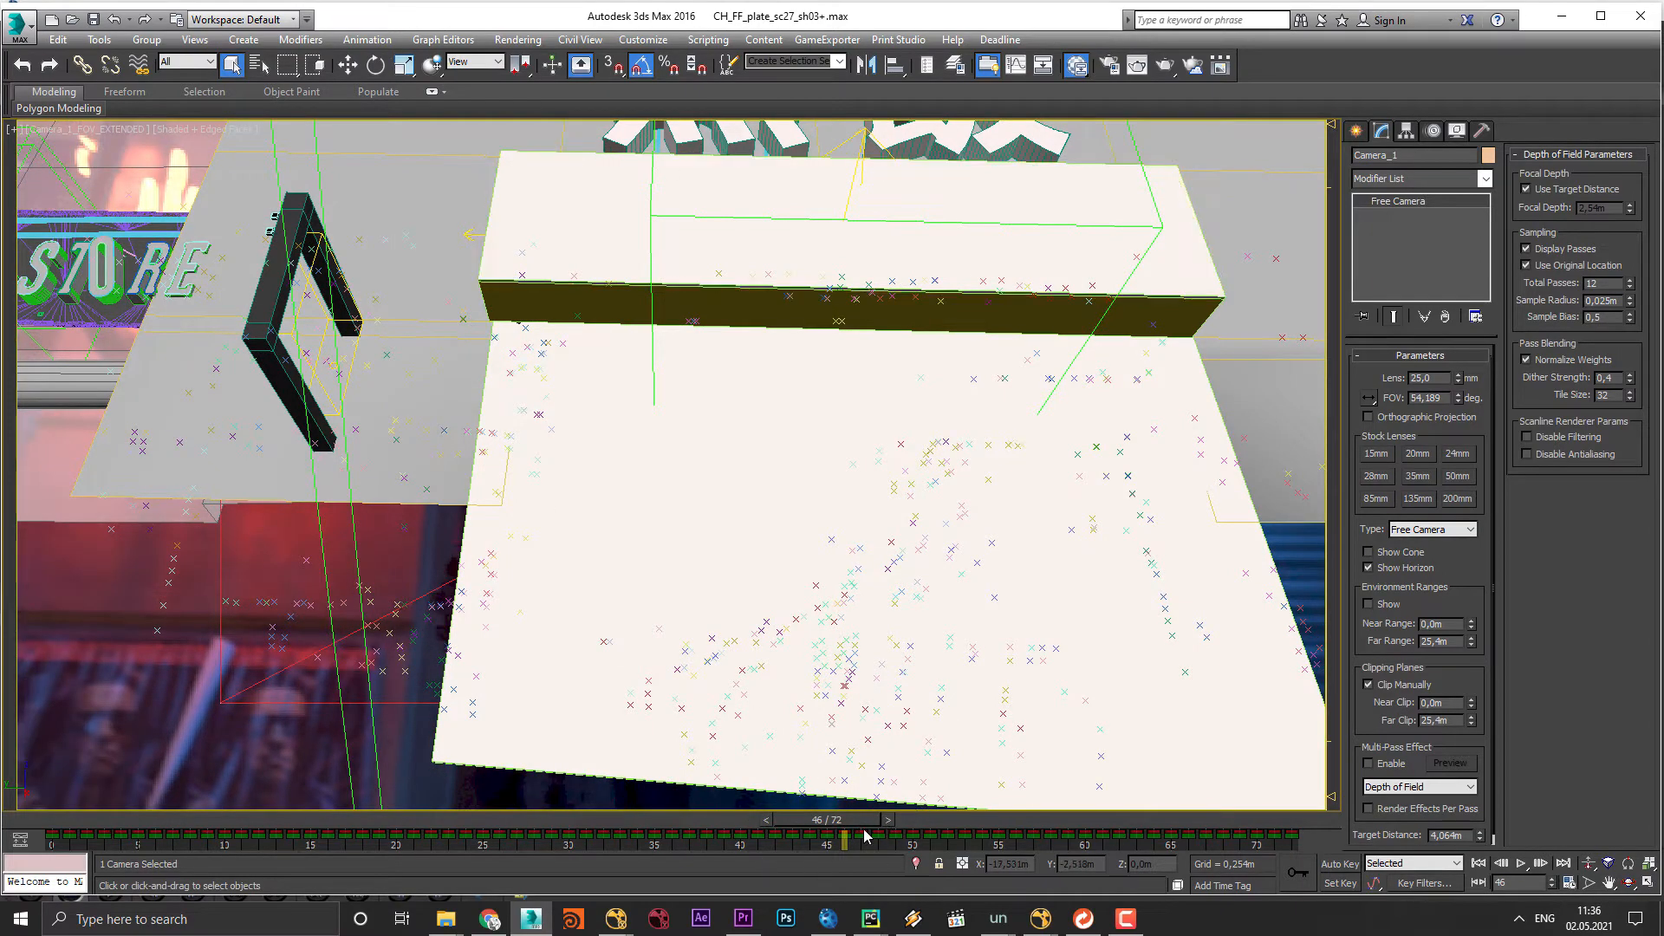
pyautogui.moveTo(865, 822); pyautogui.dragTo(914, 840)
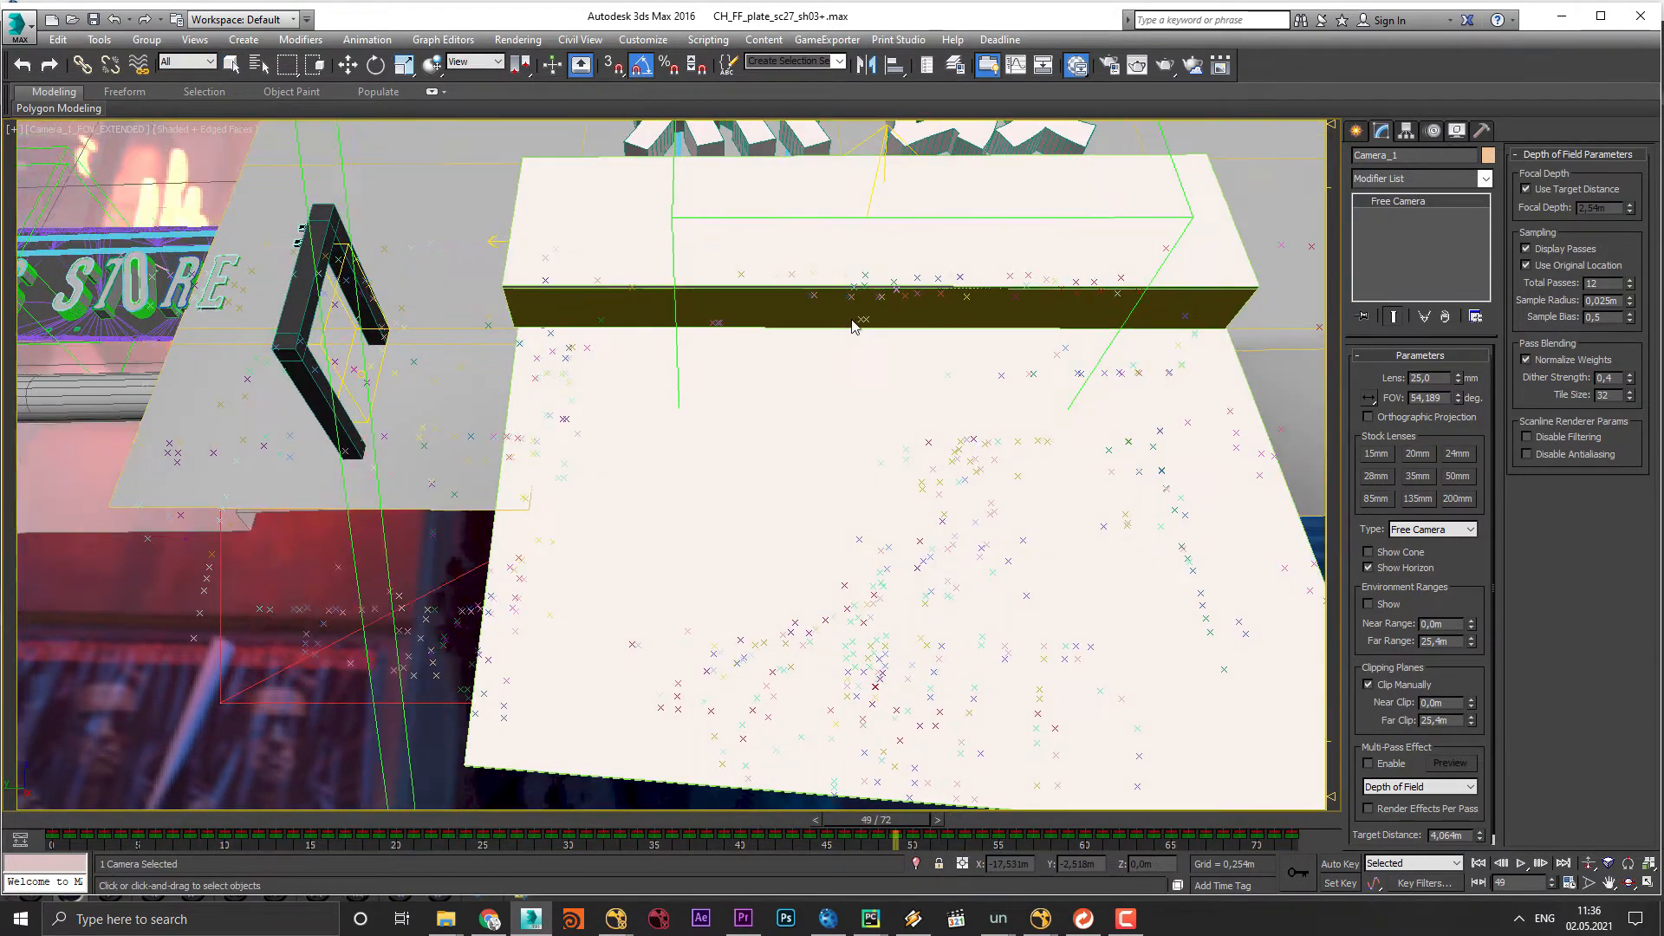
pyautogui.press('q')
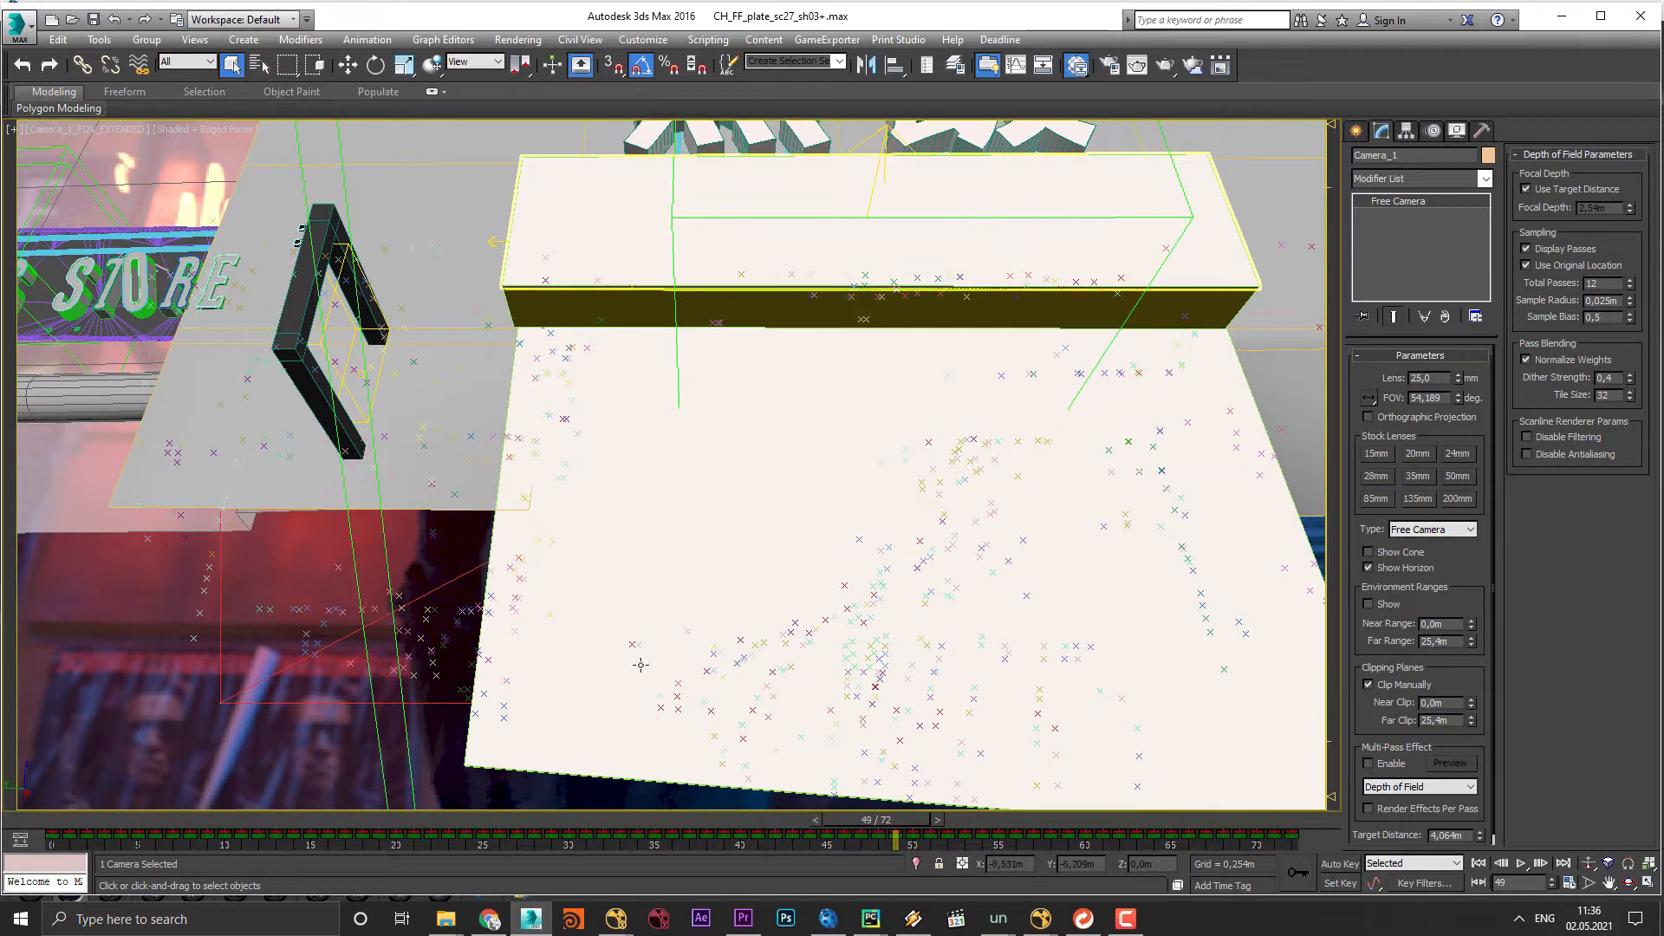
pyautogui.moveTo(895, 825); pyautogui.dragTo(1068, 830)
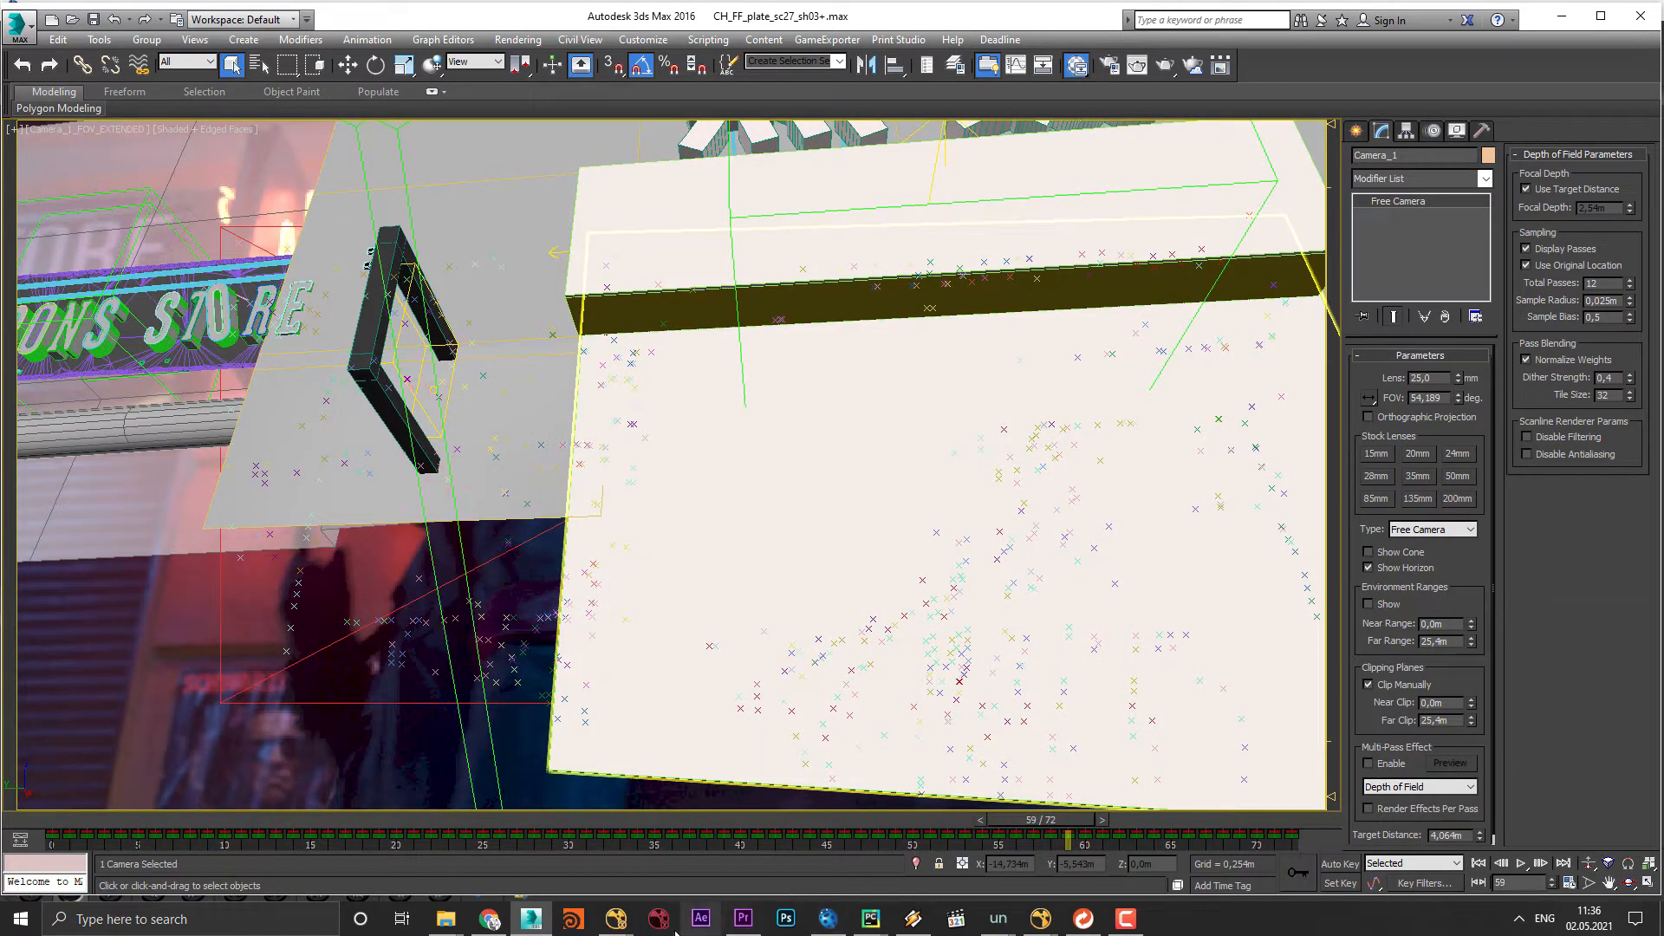
# Step: Switch to the Nuke script A001_C020_0927O8_v04.nk and look over the plate groups and main comp in the node graph
pyautogui.click(616, 924)
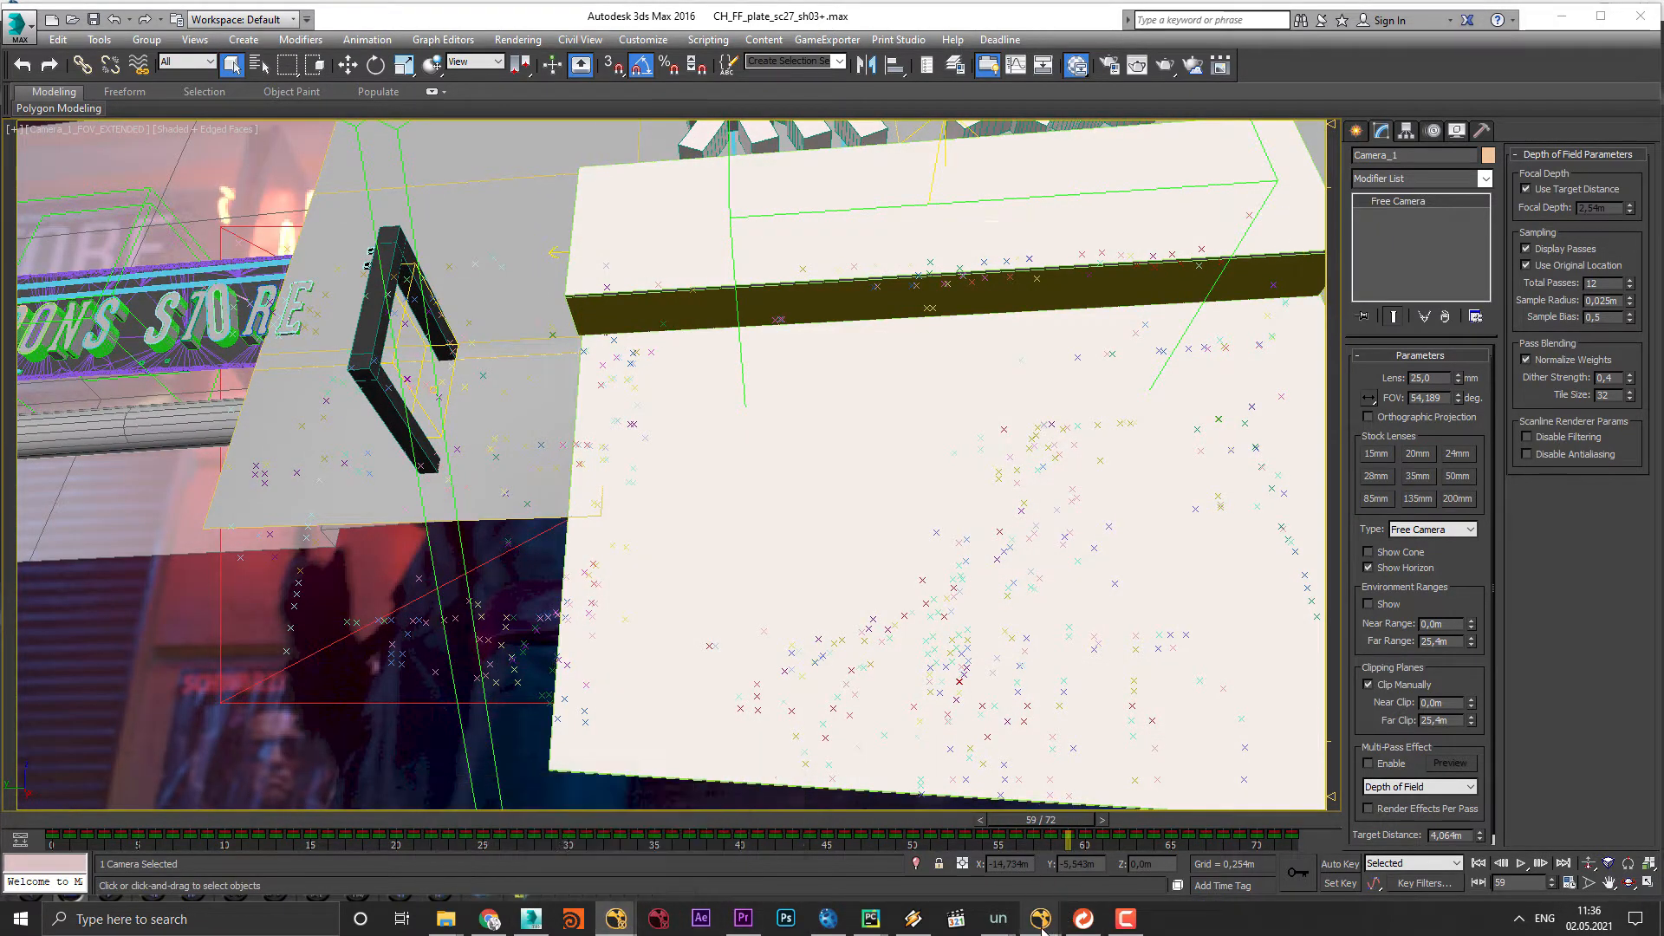
pyautogui.moveTo(1042, 925)
pyautogui.click(1020, 854)
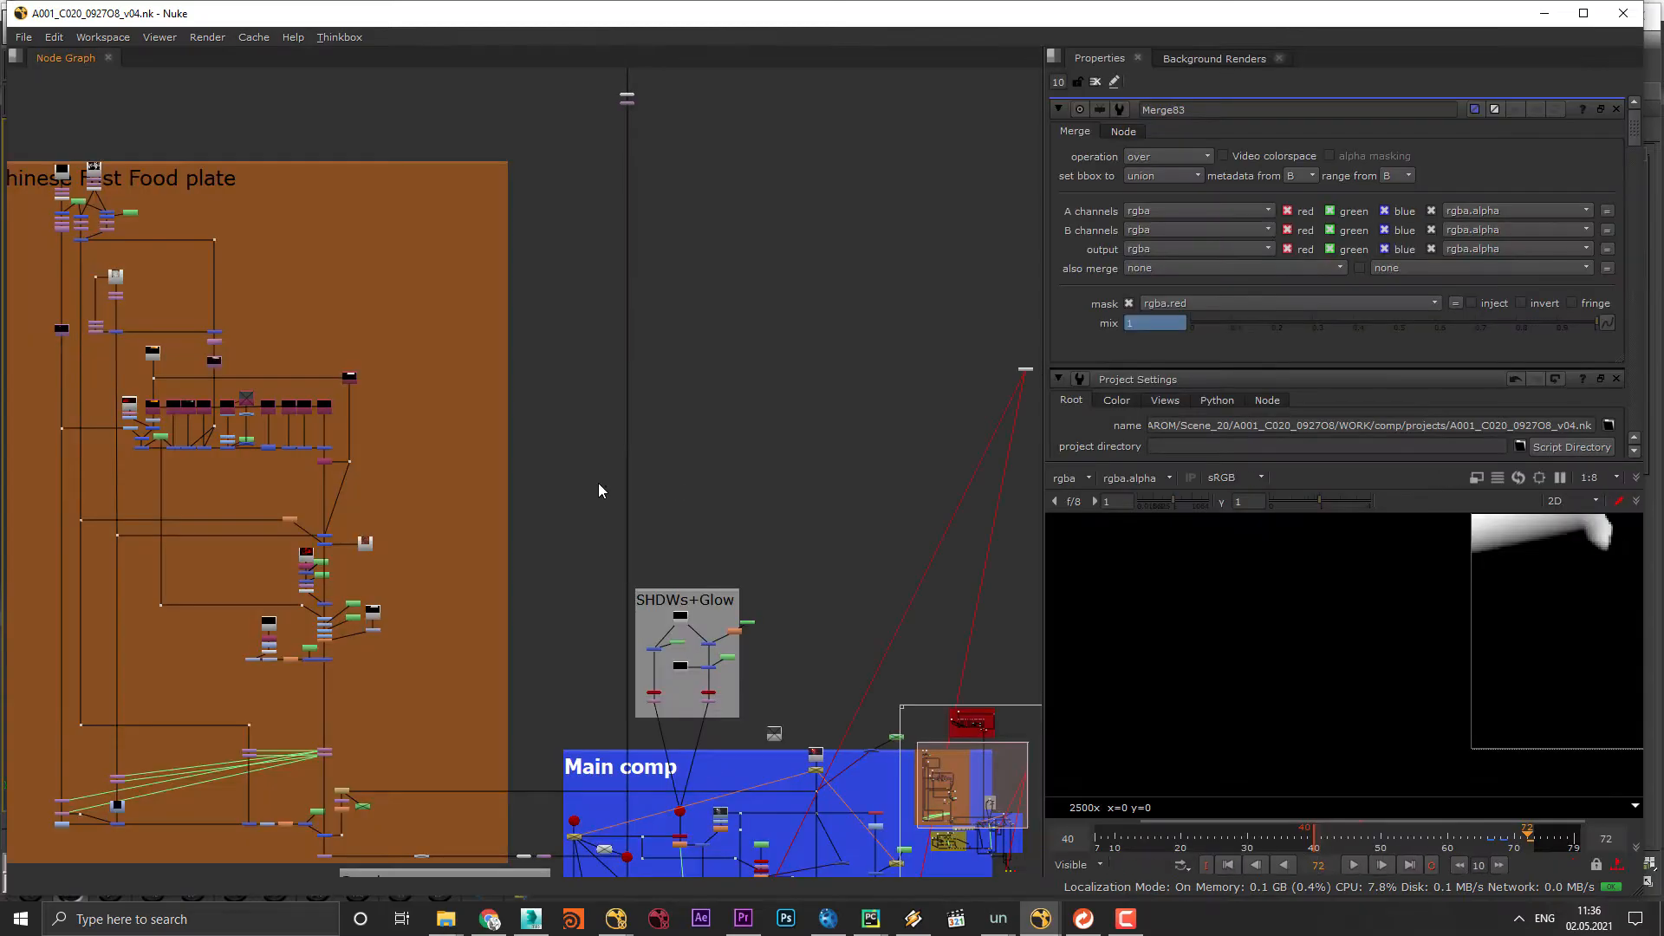
pyautogui.scroll(-4, 600, 486)
pyautogui.moveTo(629, 484)
pyautogui.mouseDown(button='middle')
pyautogui.moveTo(690, 427)
pyautogui.moveTo(685, 471)
pyautogui.mouseUp(button='middle')
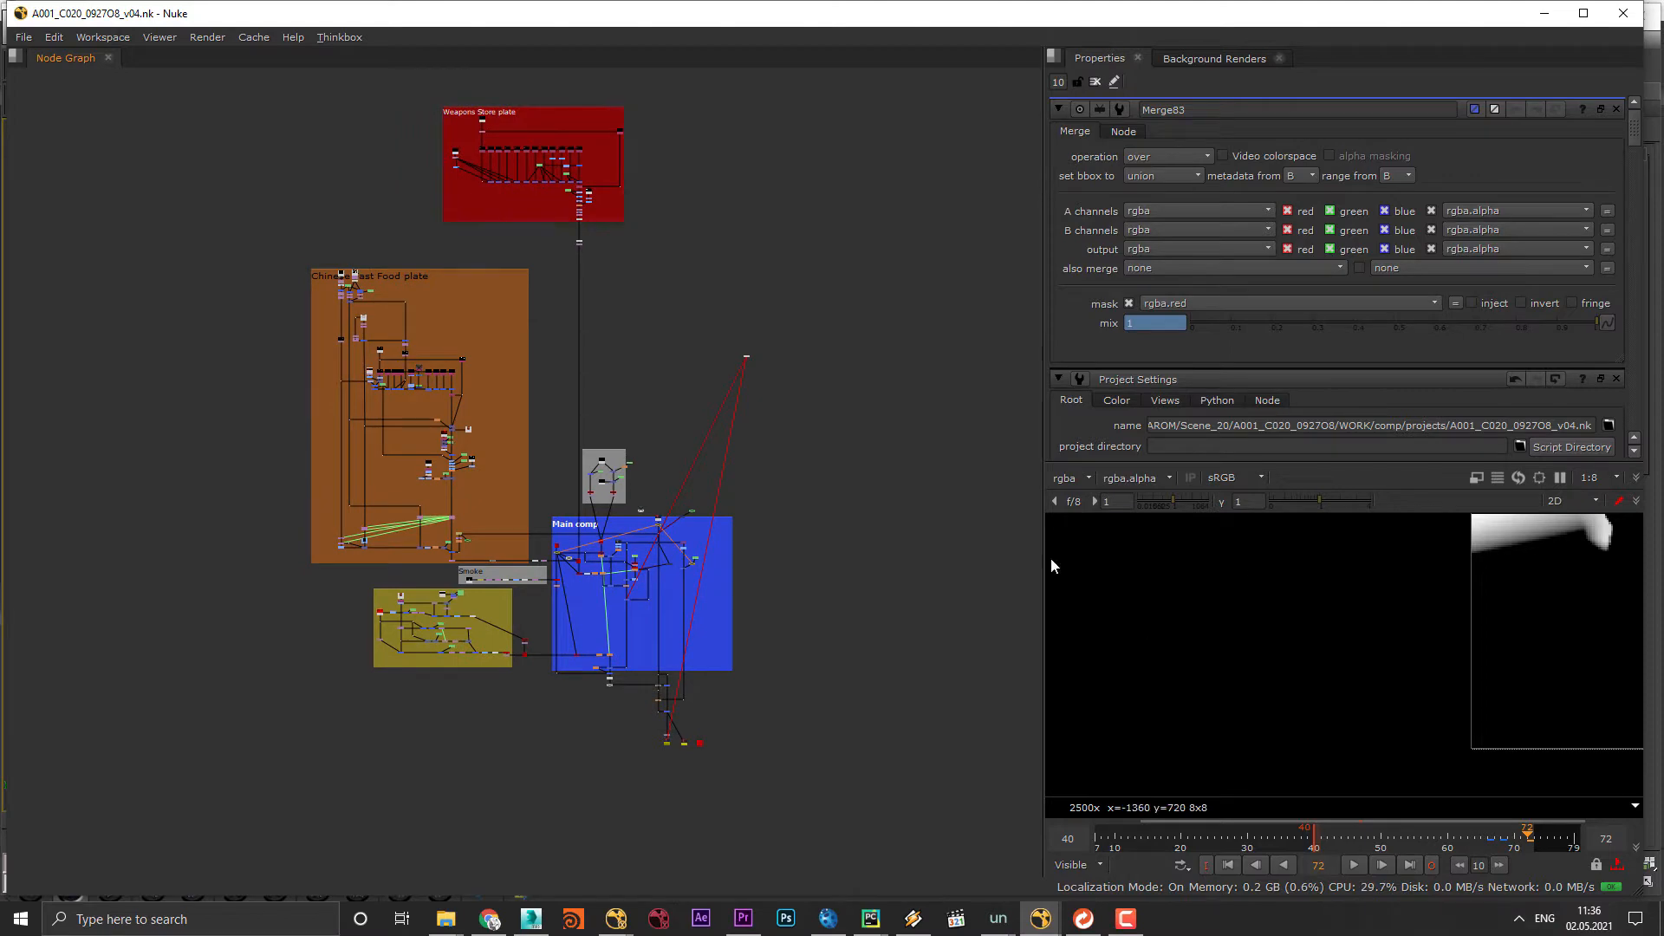
pyautogui.scroll(2, 612, 567)
pyautogui.scroll(-1, 574, 520)
pyautogui.moveTo(574, 493); pyautogui.dragTo(597, 557, button='middle')
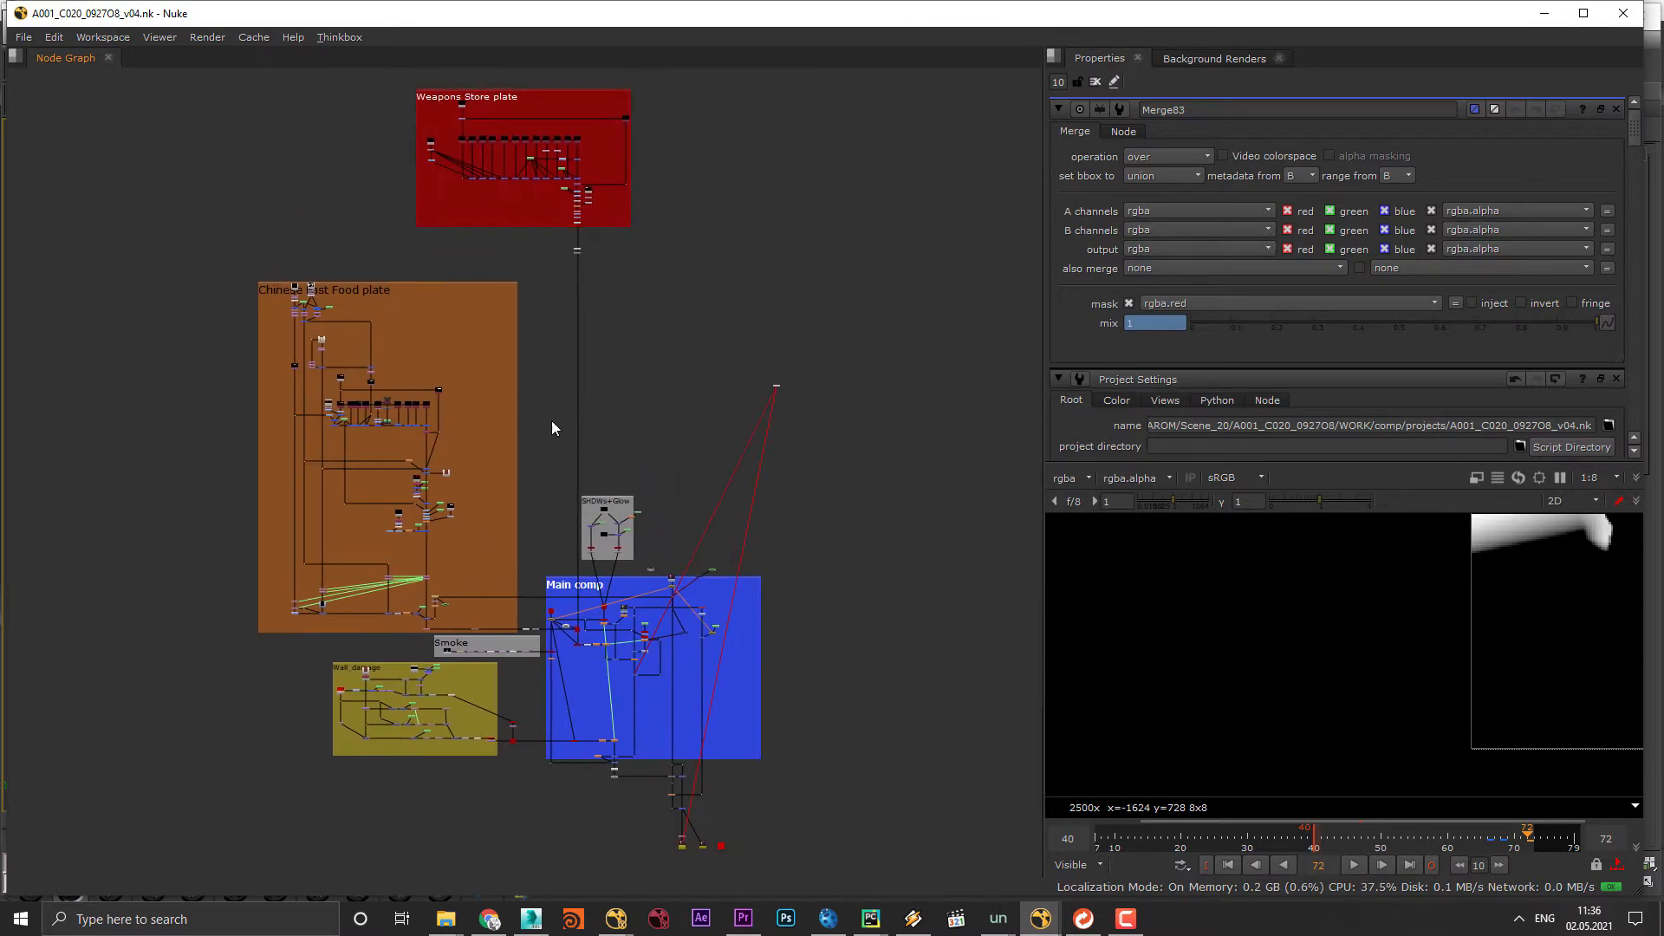
pyautogui.scroll(3, 551, 416)
pyautogui.moveTo(552, 408); pyautogui.dragTo(503, 386, button='middle')
pyautogui.scroll(-3, 555, 560)
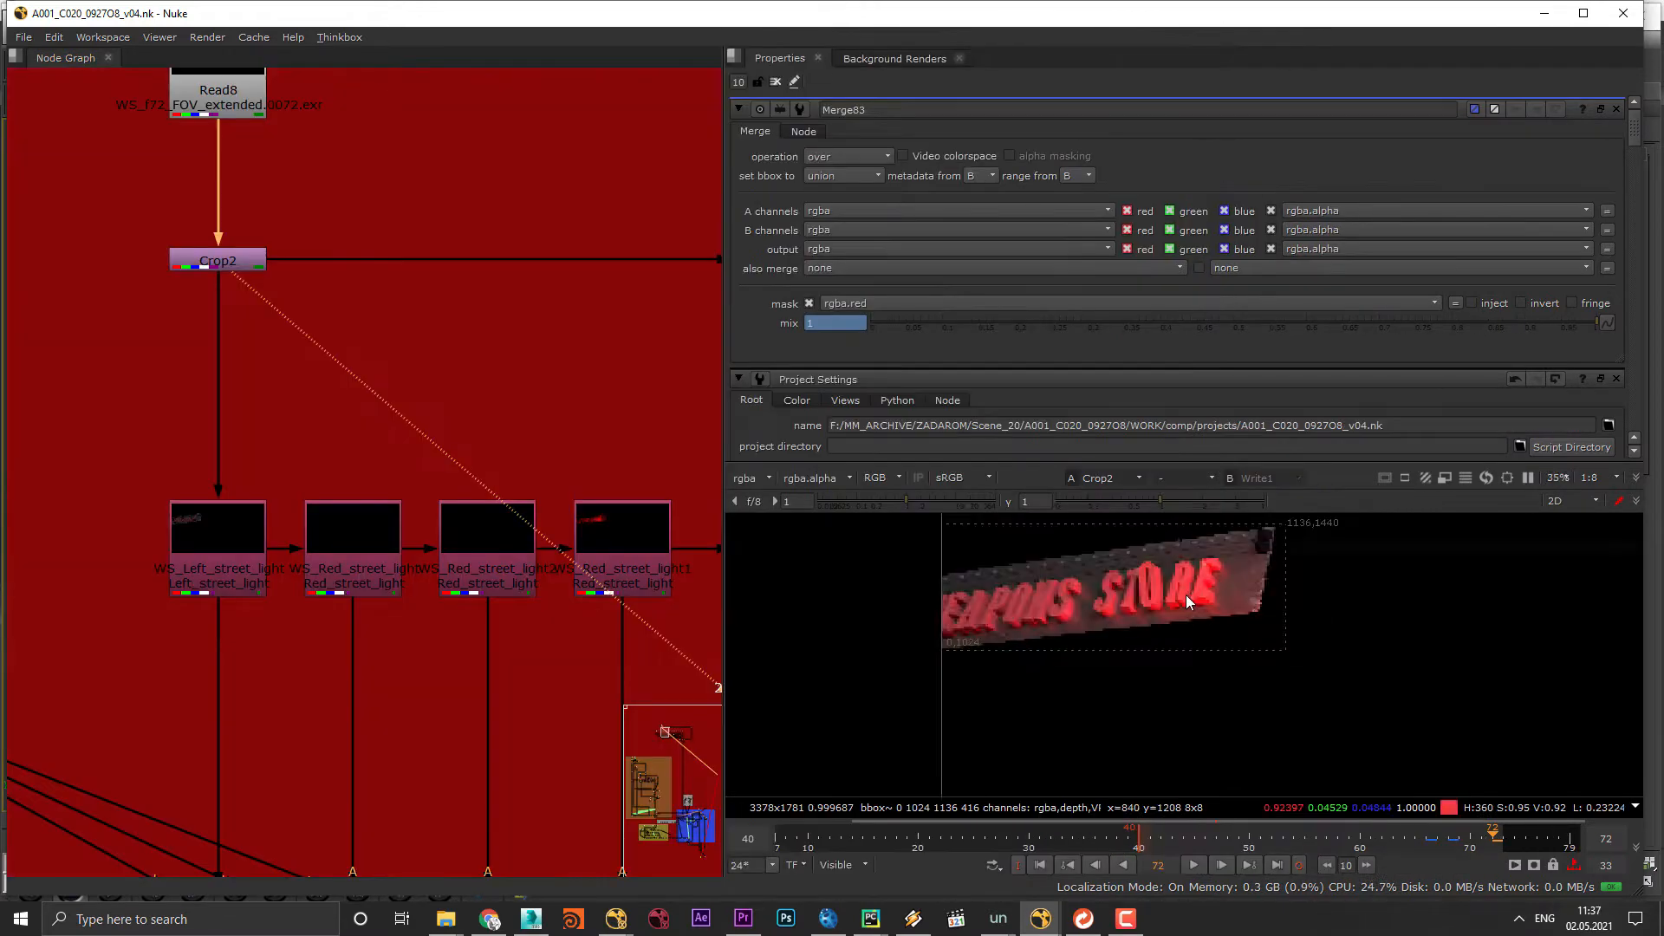
# Step: Inspect the cropped Weapons Store render from Crop2 in the viewer, checking its alpha and color up close
pyautogui.scroll(3, 1186, 595)
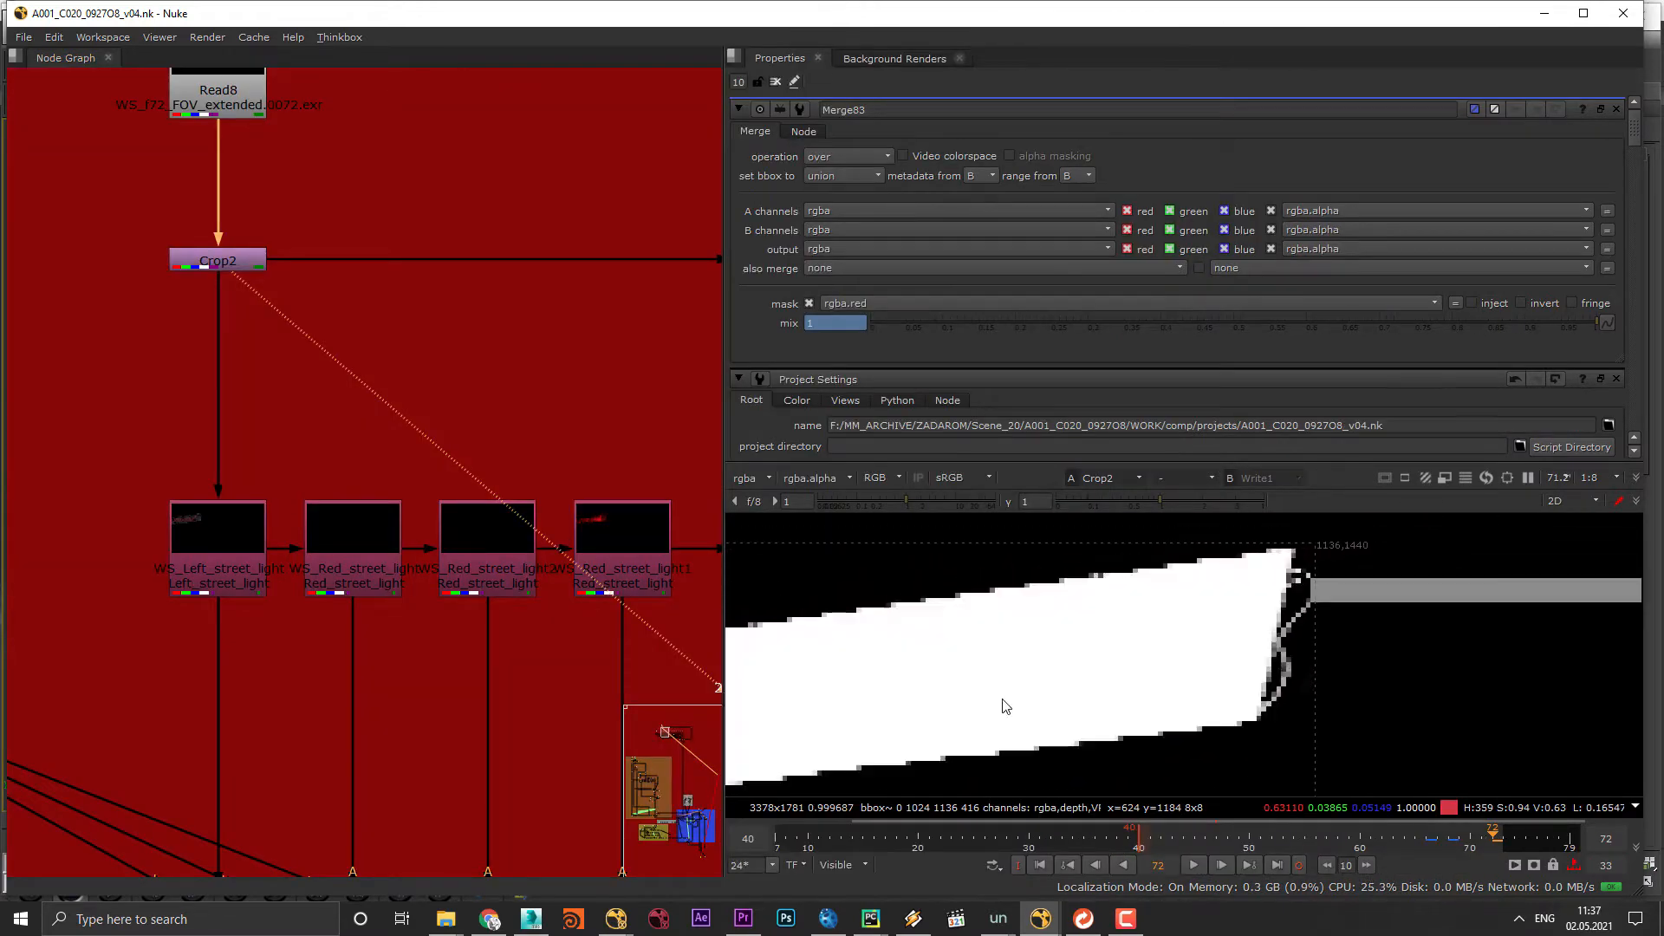
pyautogui.scroll(-3, 1433, 651)
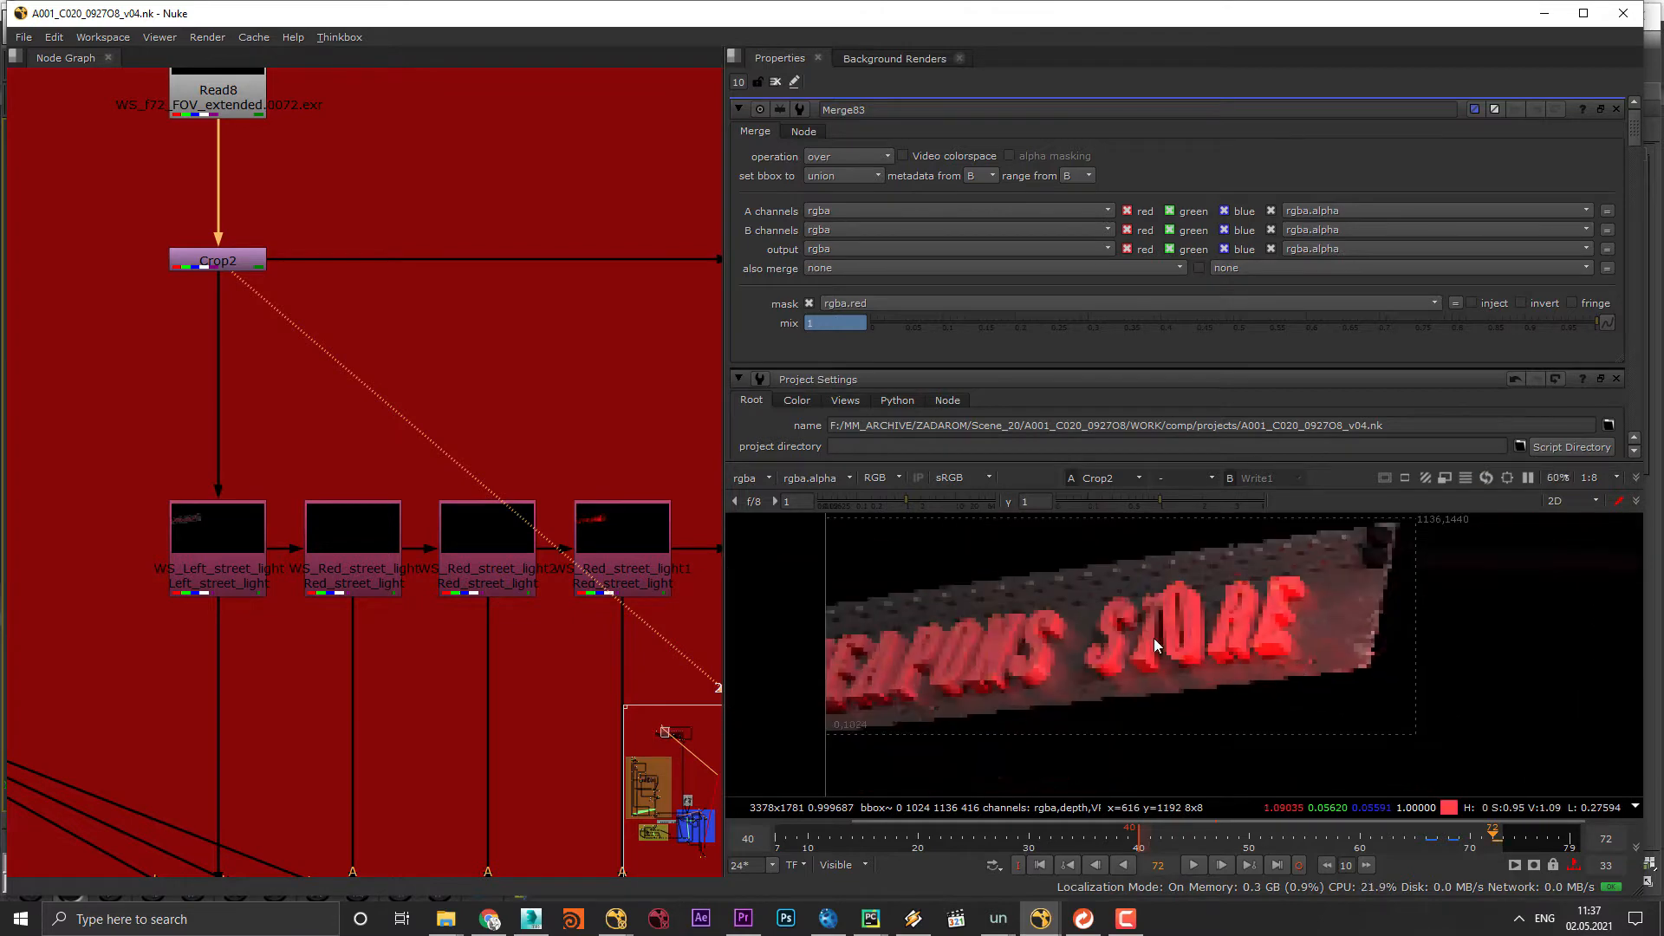
pyautogui.scroll(-5, 513, 674)
pyautogui.scroll(2, 955, 699)
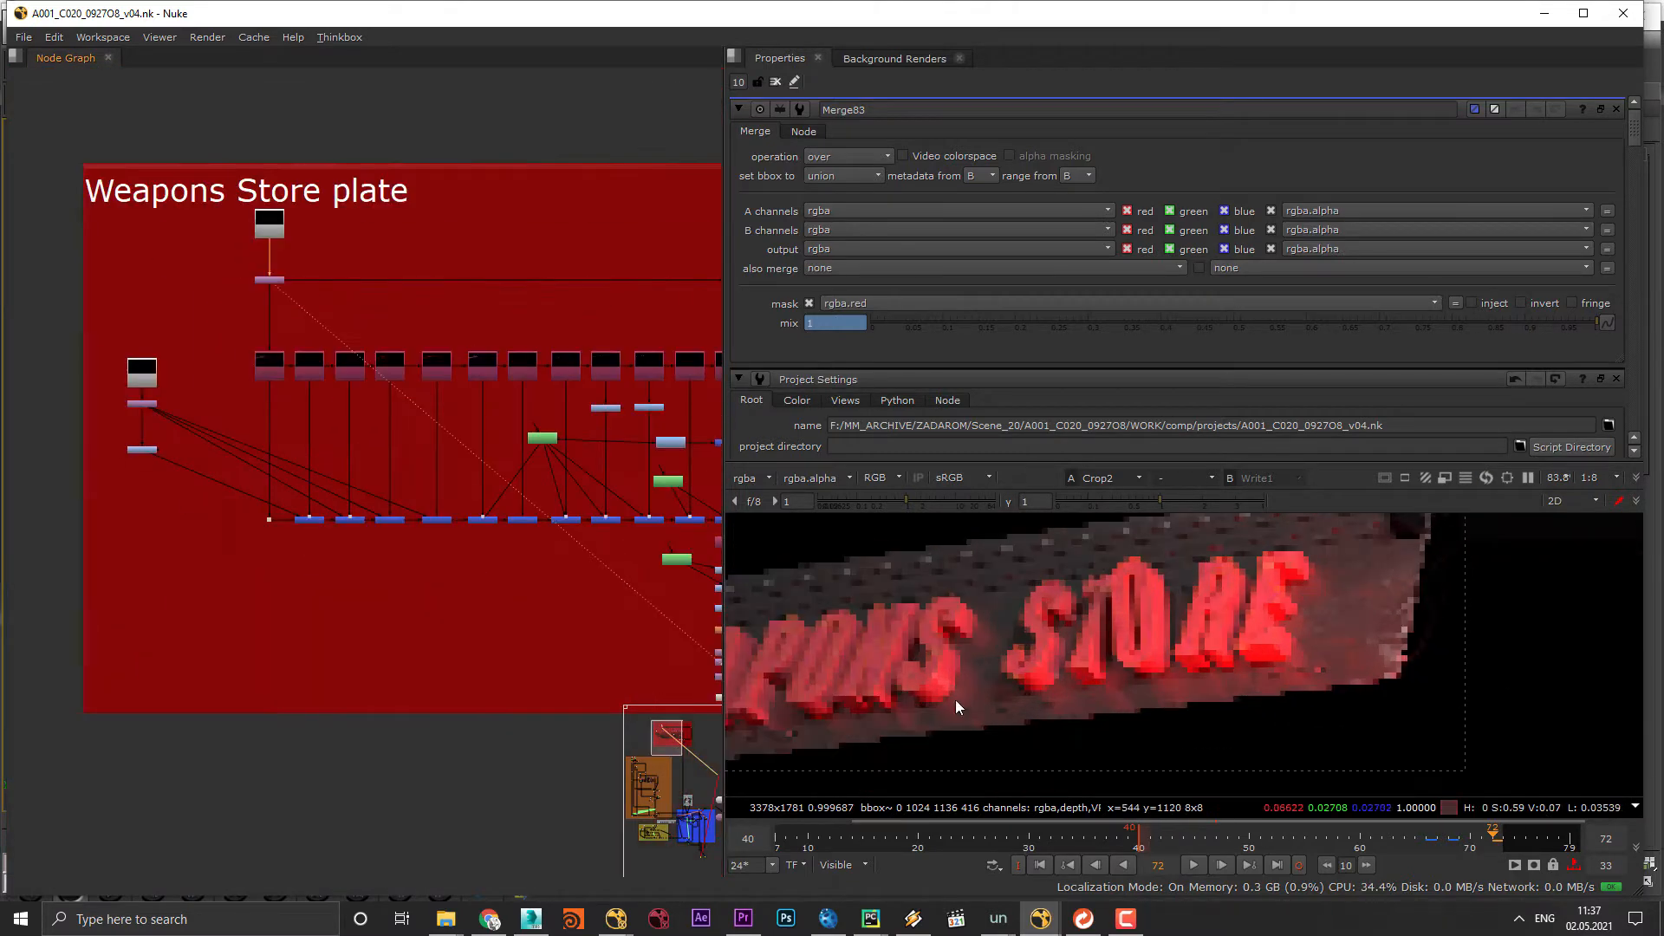
pyautogui.scroll(-5, 1116, 663)
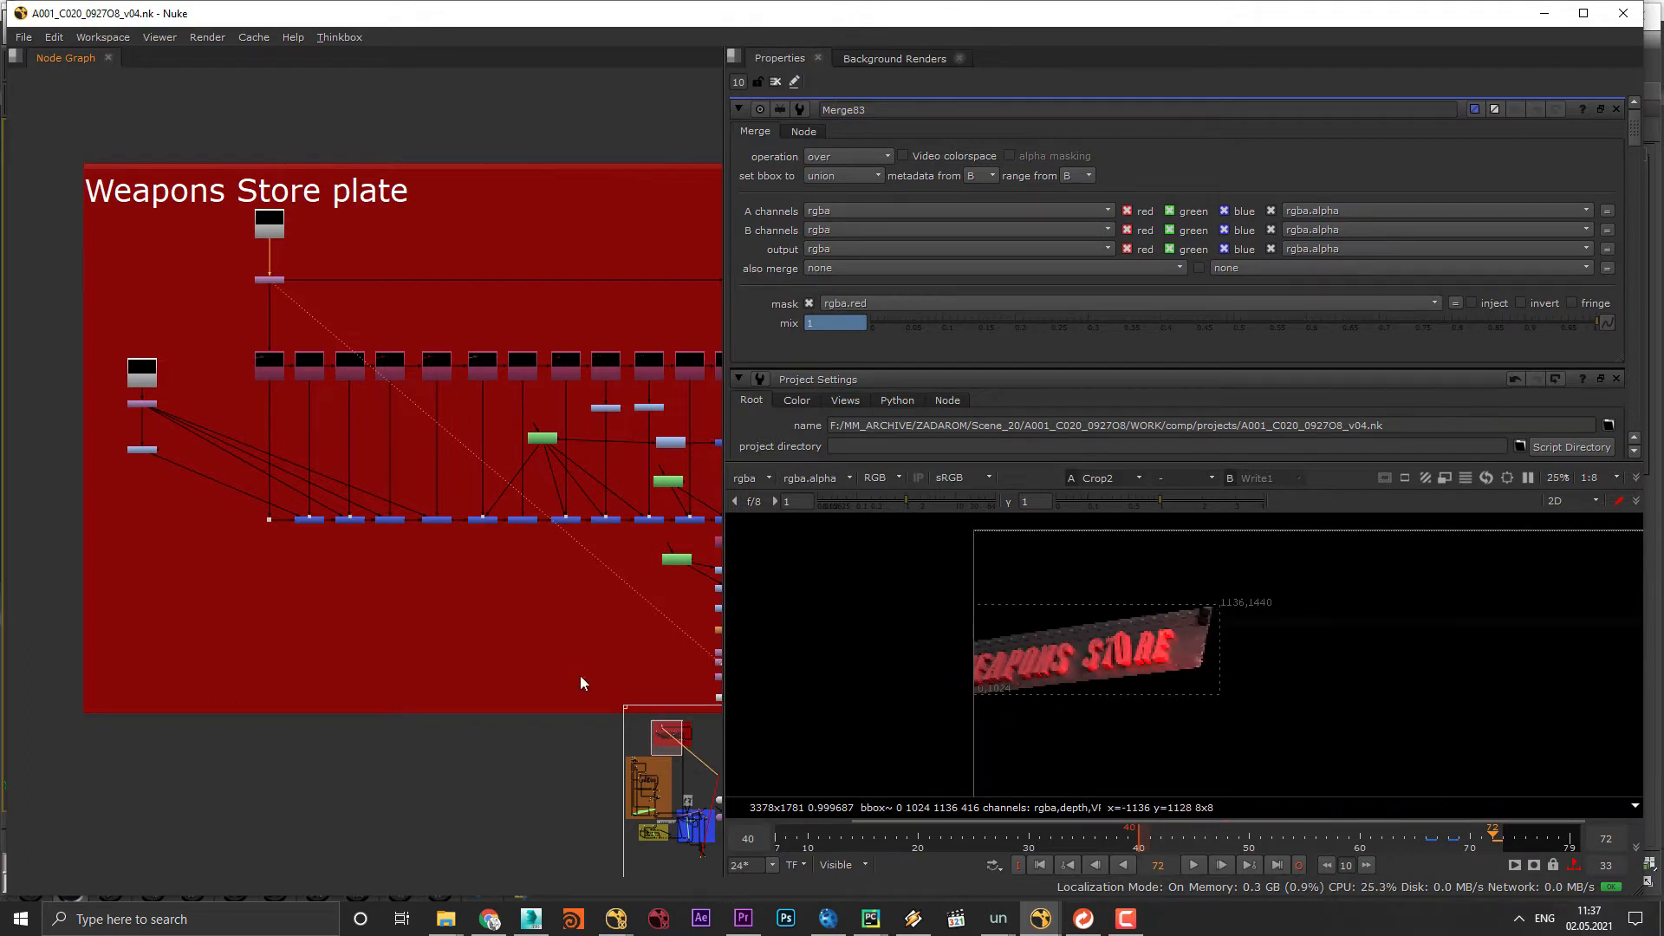
# Step: Look over the light passes and merge nodes in the Weapons Store plate group
pyautogui.moveTo(371, 557); pyautogui.dragTo(288, 648, button='middle')
pyautogui.scroll(-2, 287, 648)
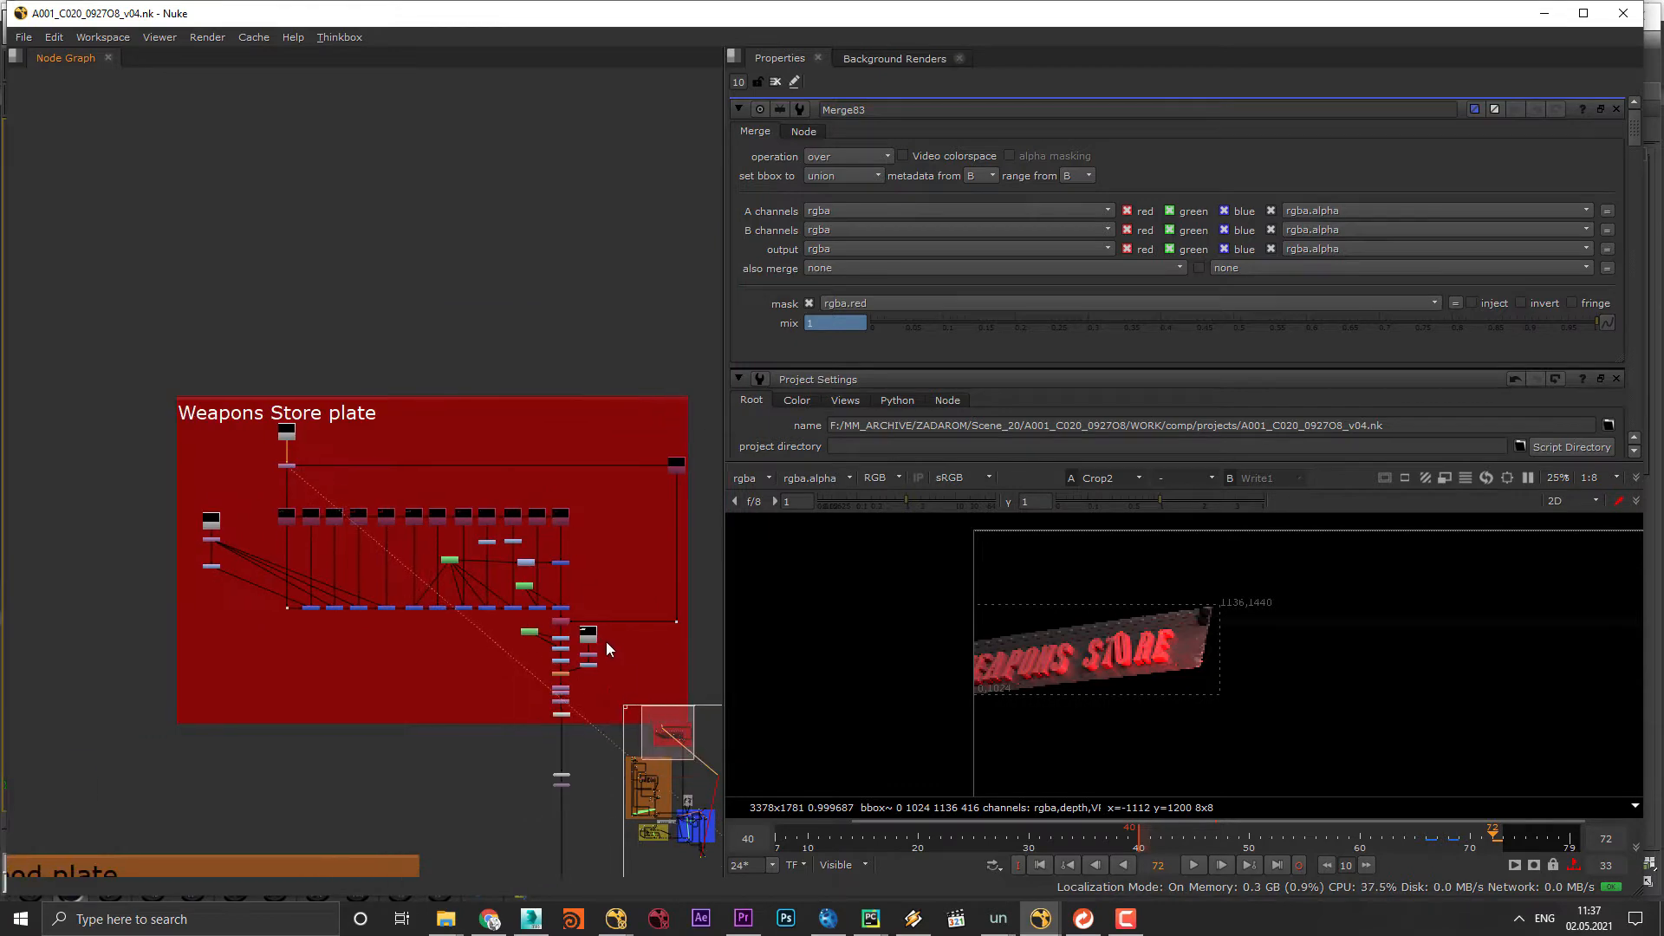
pyautogui.scroll(4, 520, 626)
pyautogui.scroll(-2, 520, 626)
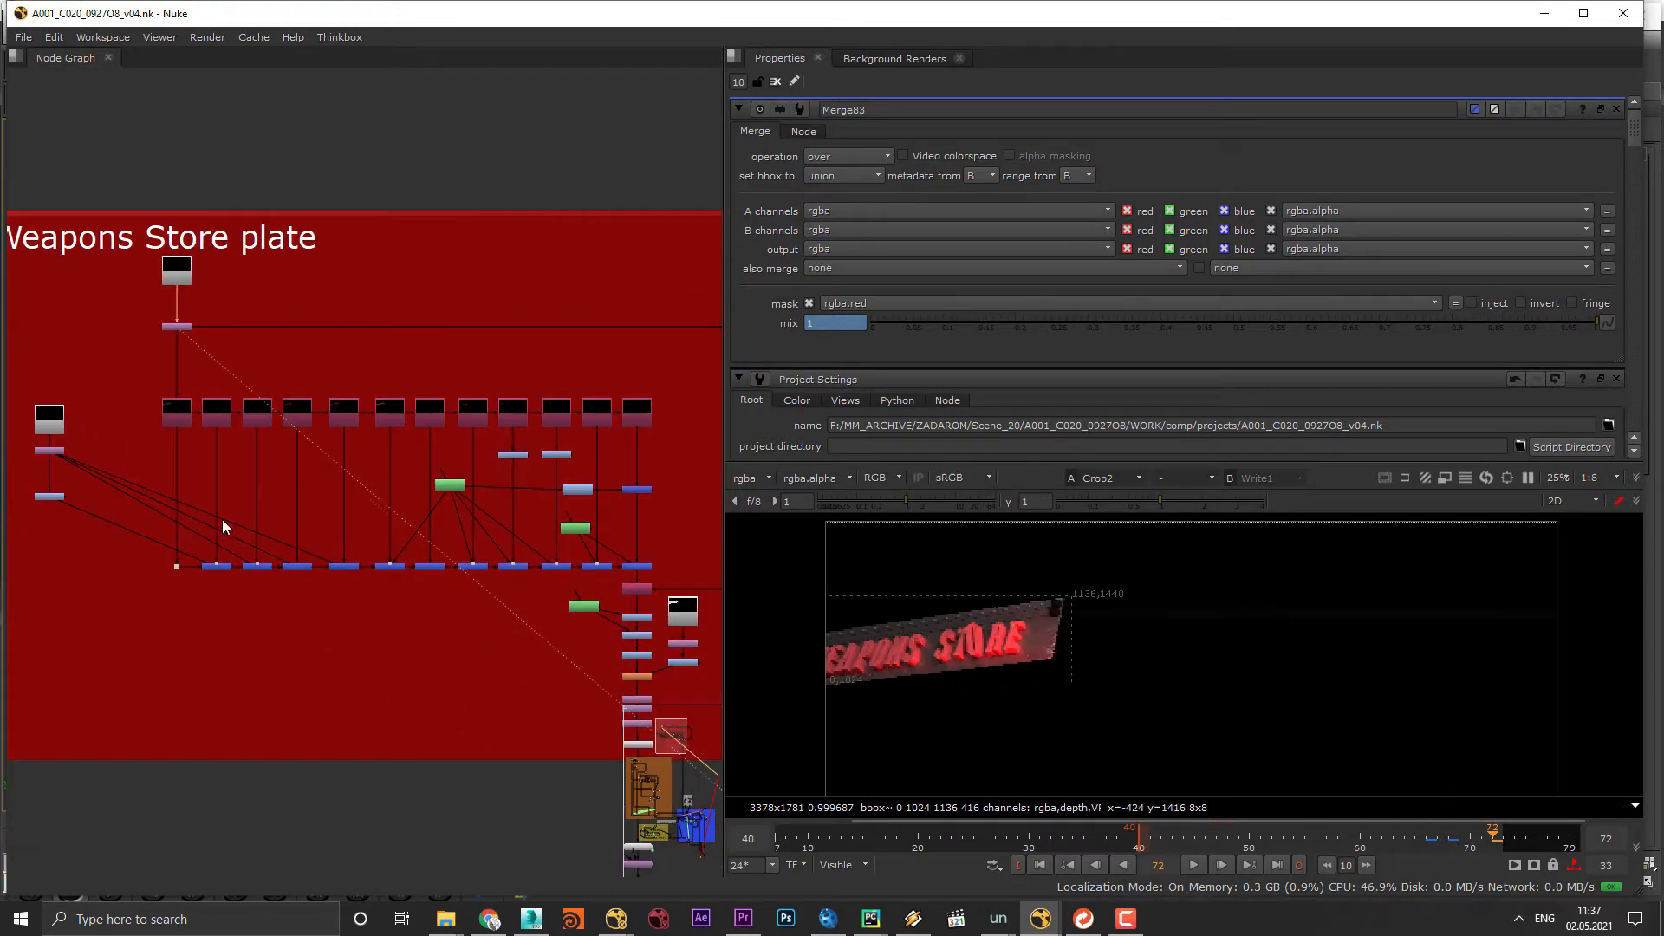
# Step: Leave the Weapons Store plate group and show the Read2 render near the main comp in the maximized viewer
pyautogui.moveTo(222, 519); pyautogui.dragTo(451, 656, button='middle')
pyautogui.scroll(-4, 330, 722)
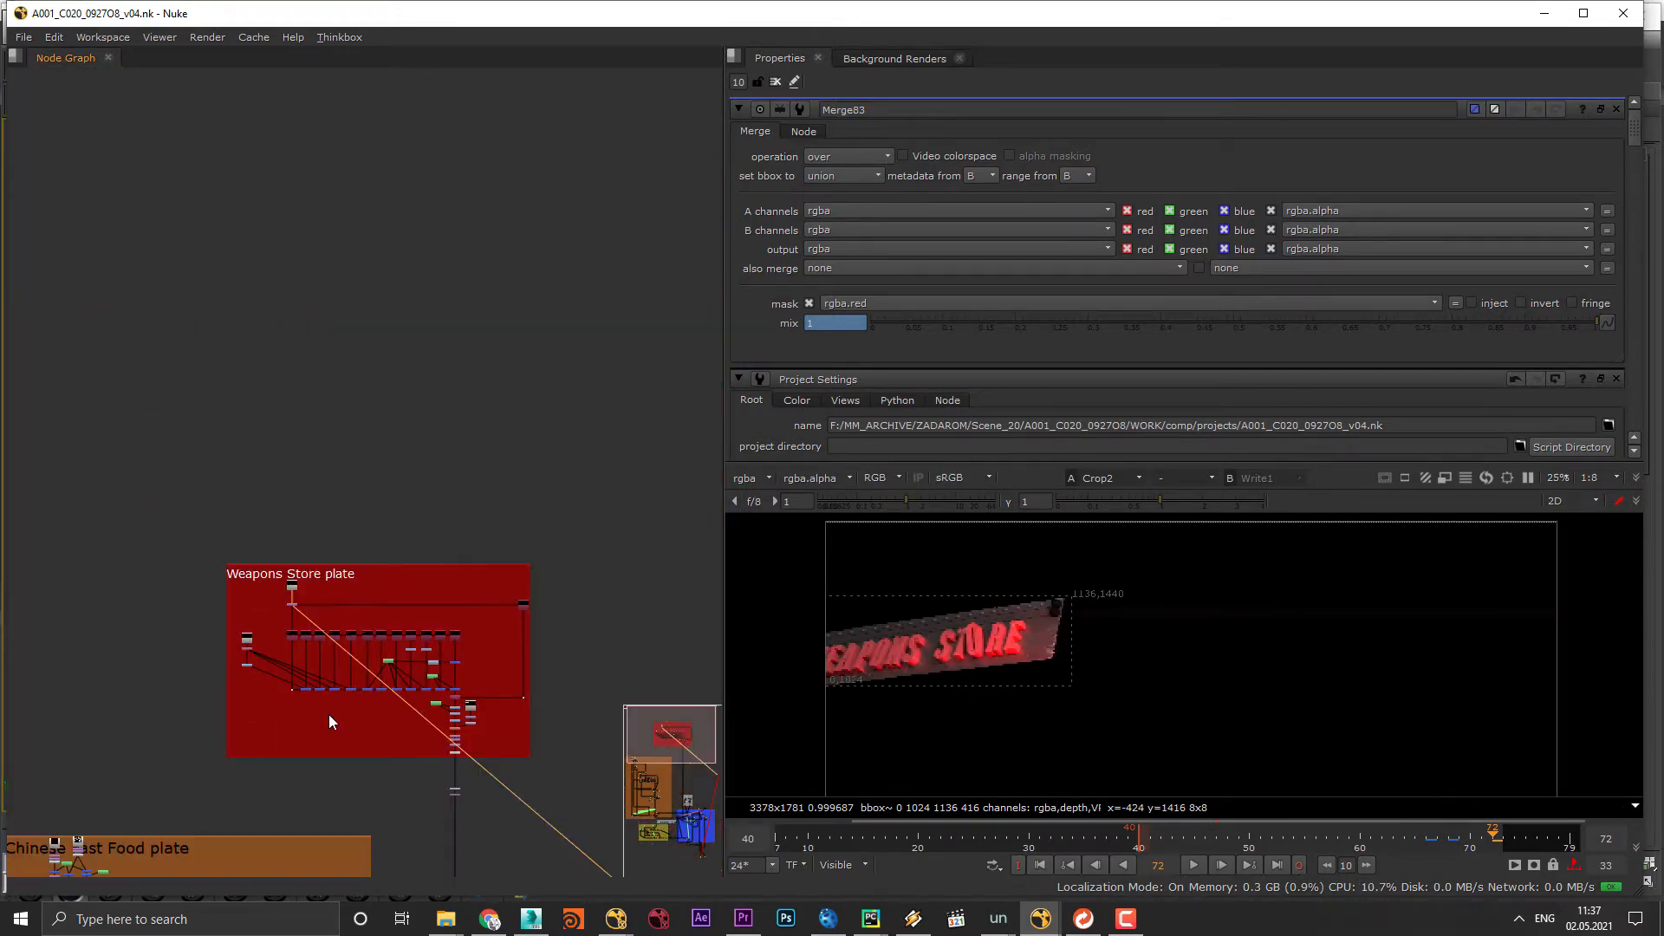
pyautogui.moveTo(330, 715); pyautogui.dragTo(316, 410, button='middle')
pyautogui.scroll(2, 409, 622)
pyautogui.scroll(3, 409, 622)
pyautogui.press('1')
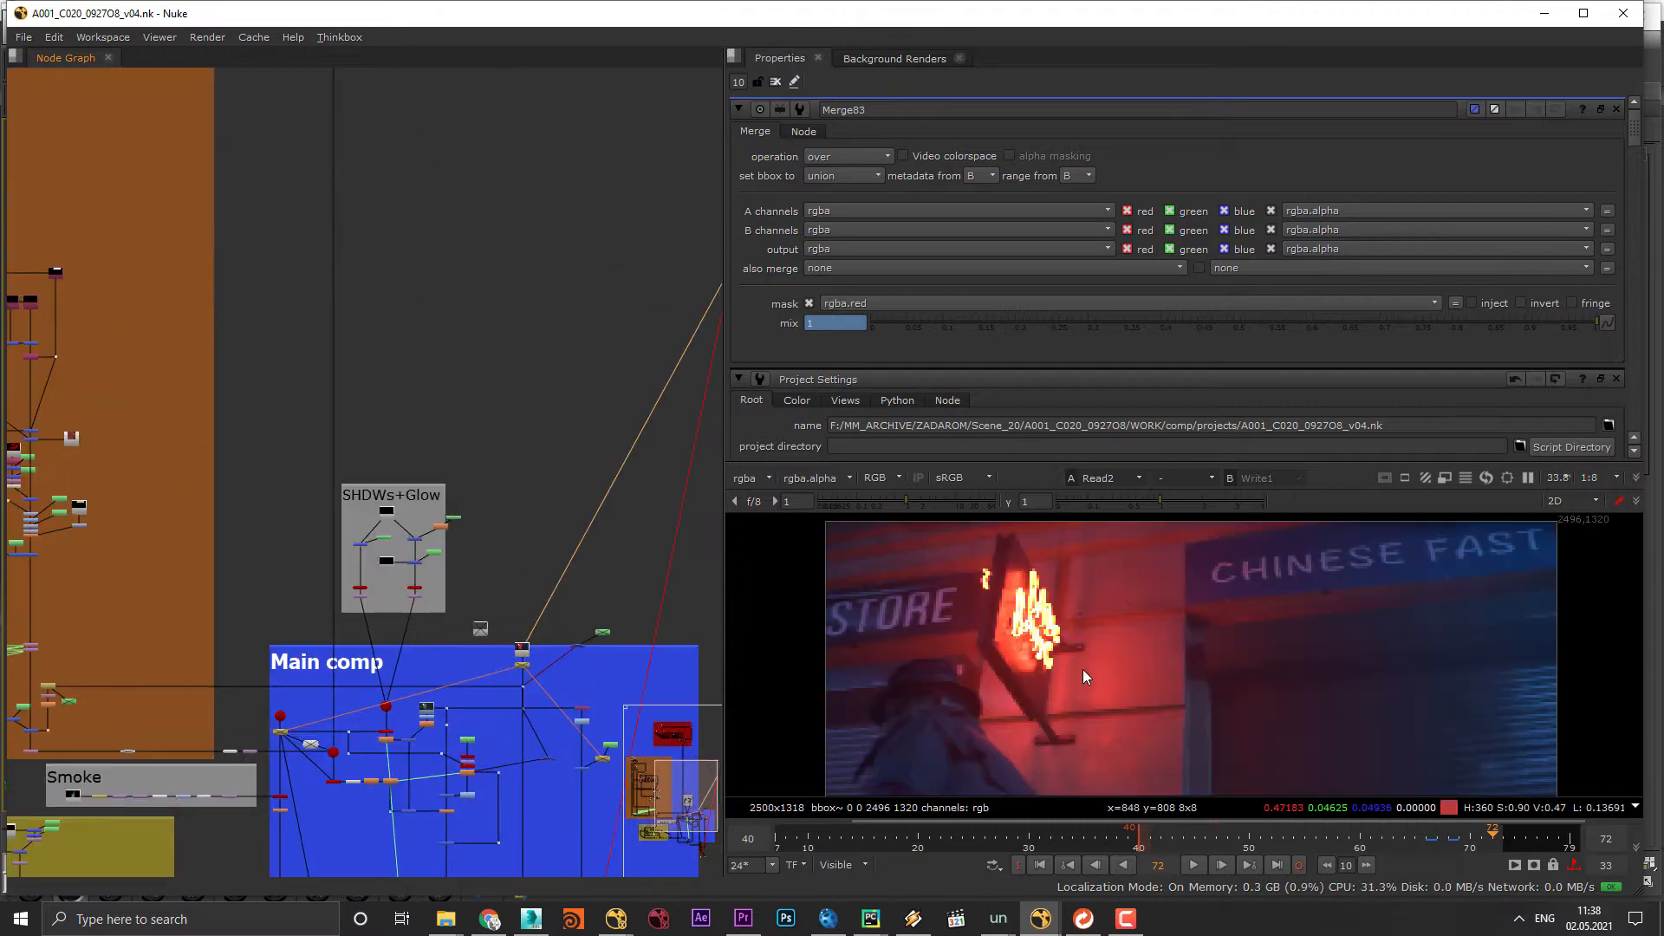
pyautogui.press('space')
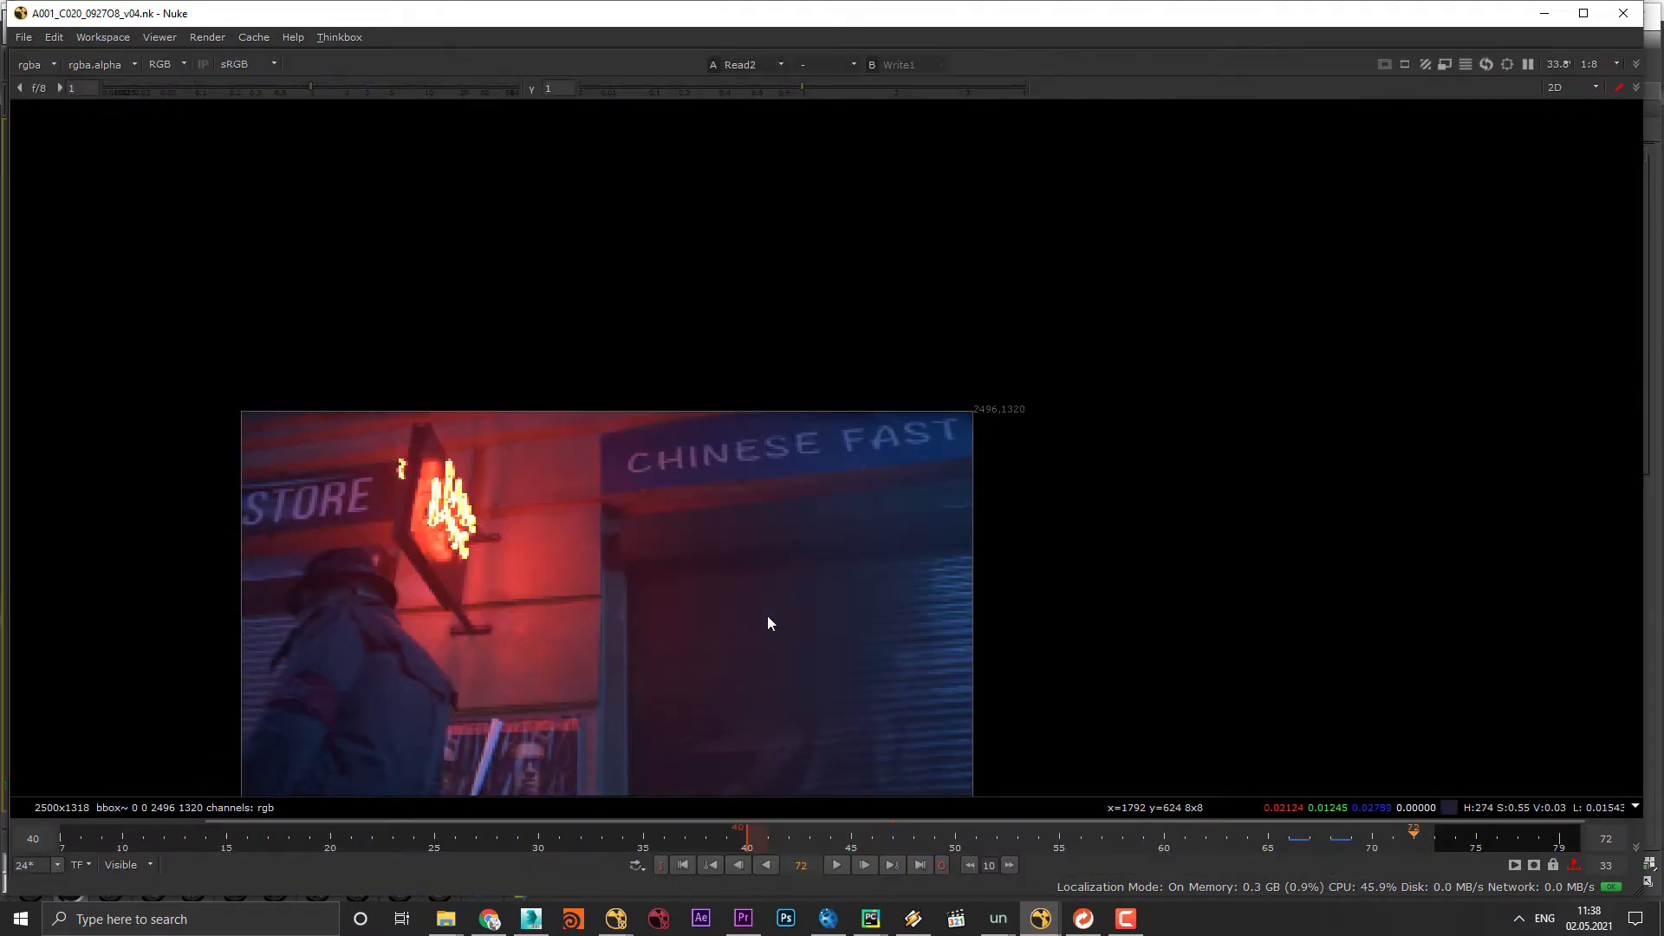
# Step: Fit the Read2 render to the viewer, play the shot back, and stop it at frame 29
pyautogui.press('f')
pyautogui.press('l')
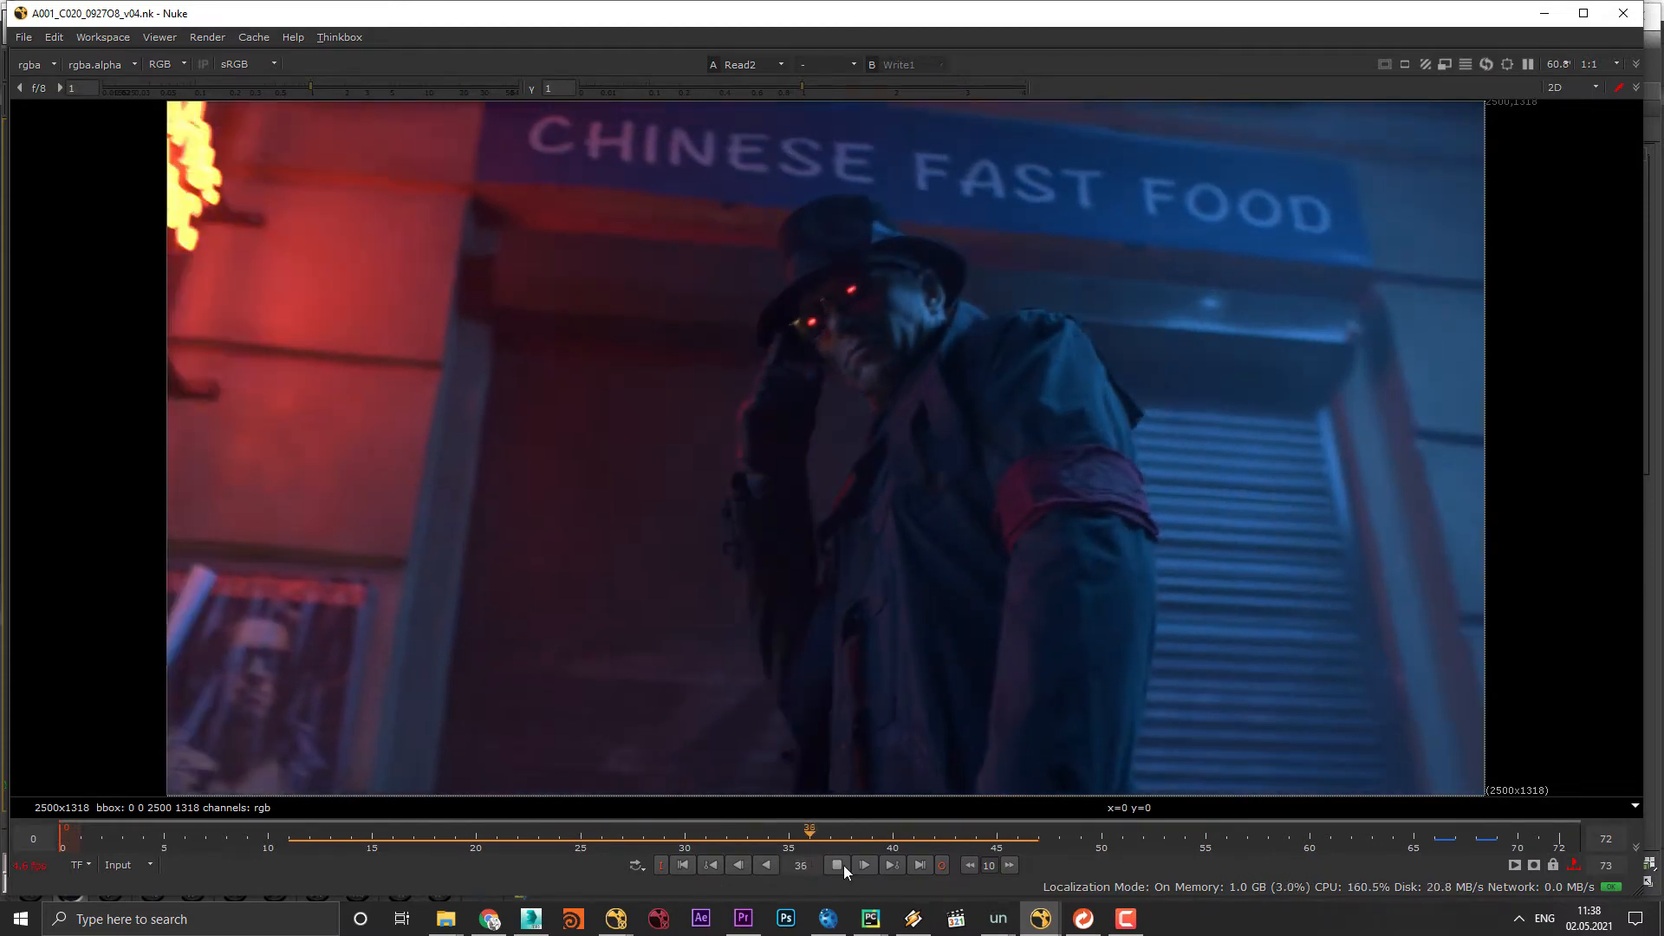
pyautogui.click(837, 865)
pyautogui.click(643, 839)
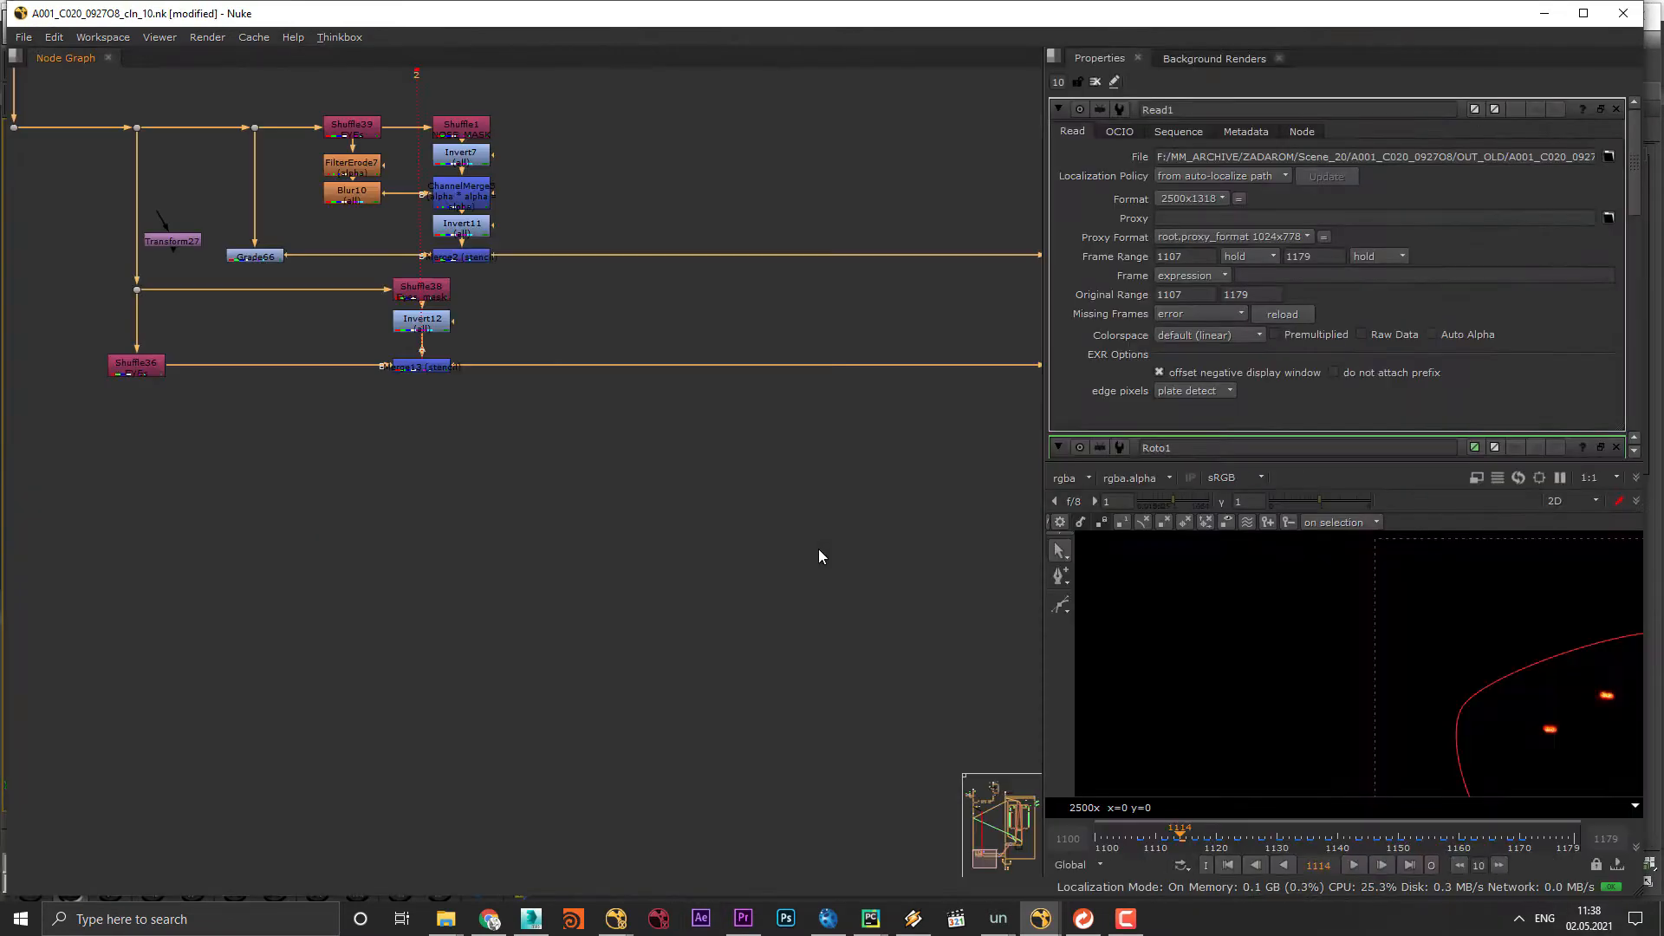
# Step: Look over the whole node graph of A001_C020_0927O8_cln_10.nk, switching briefly to the v04 script to compare the shot
pyautogui.scroll(-5, 819, 549)
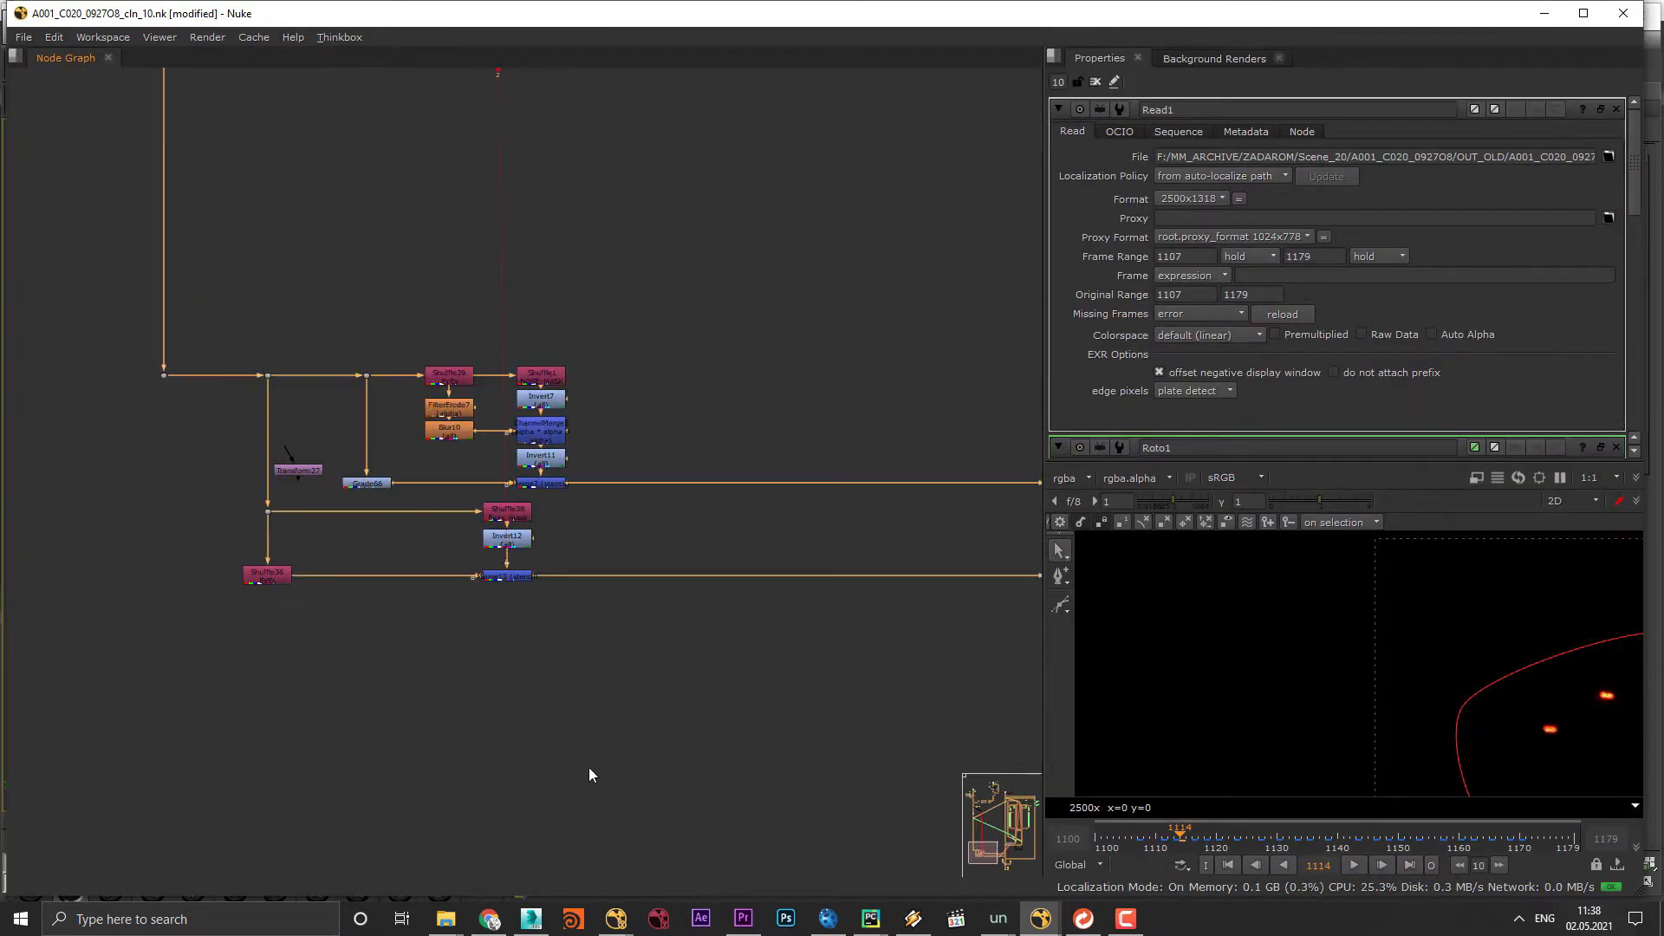
pyautogui.moveTo(801, 713); pyautogui.dragTo(755, 659, button='middle')
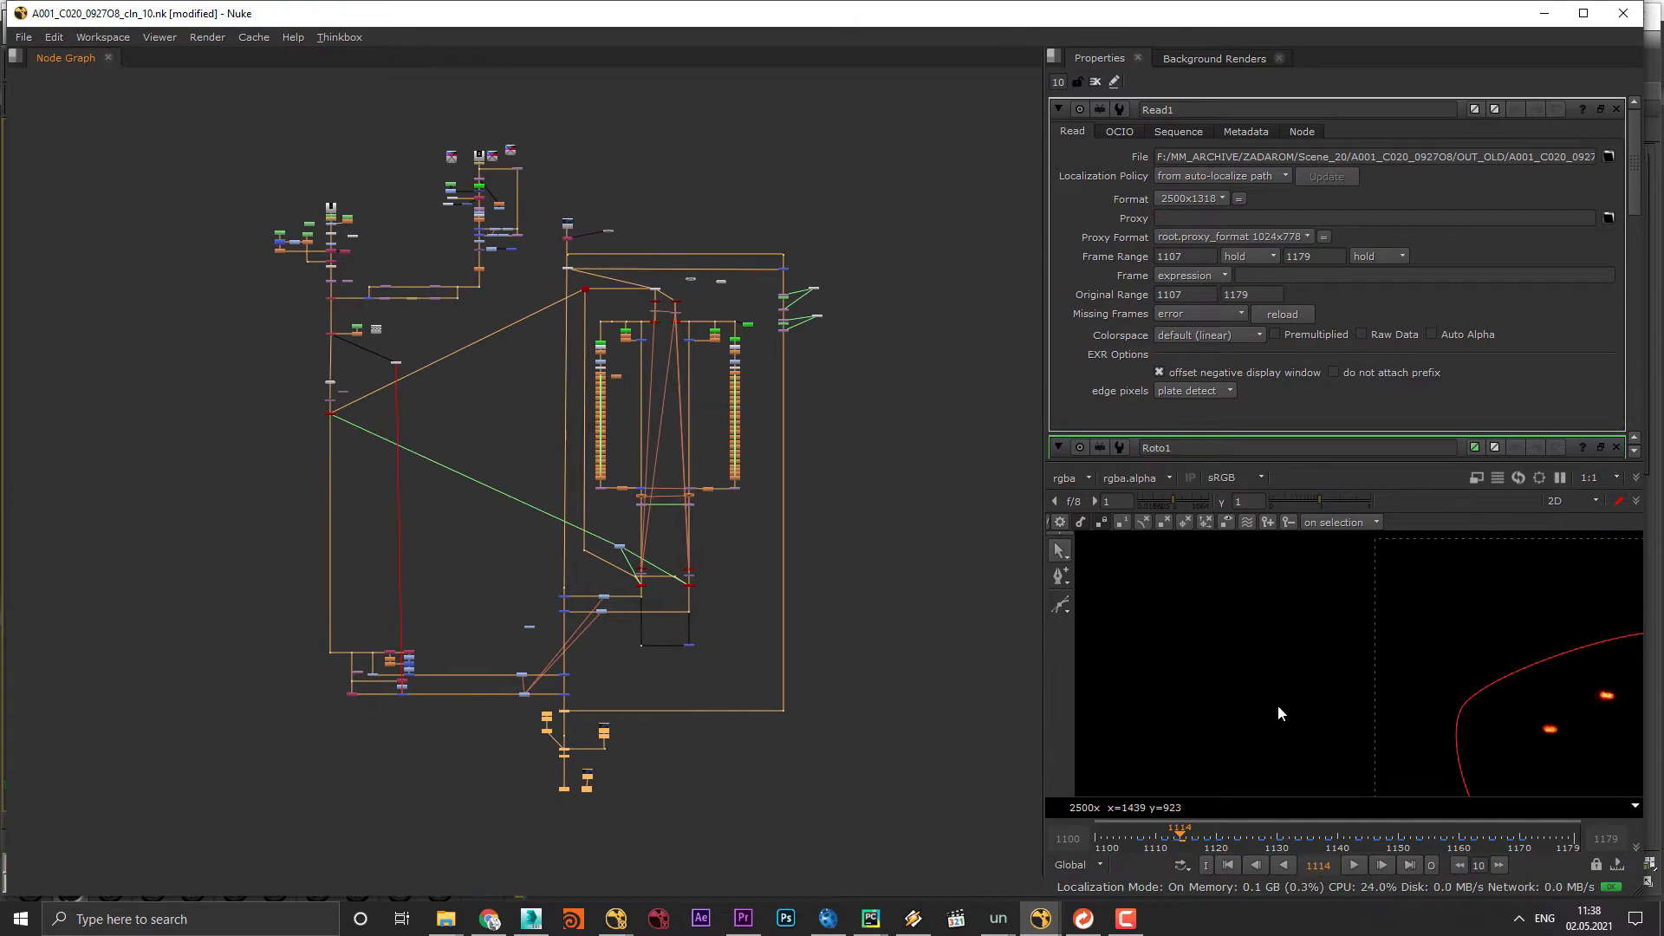
pyautogui.click(643, 657)
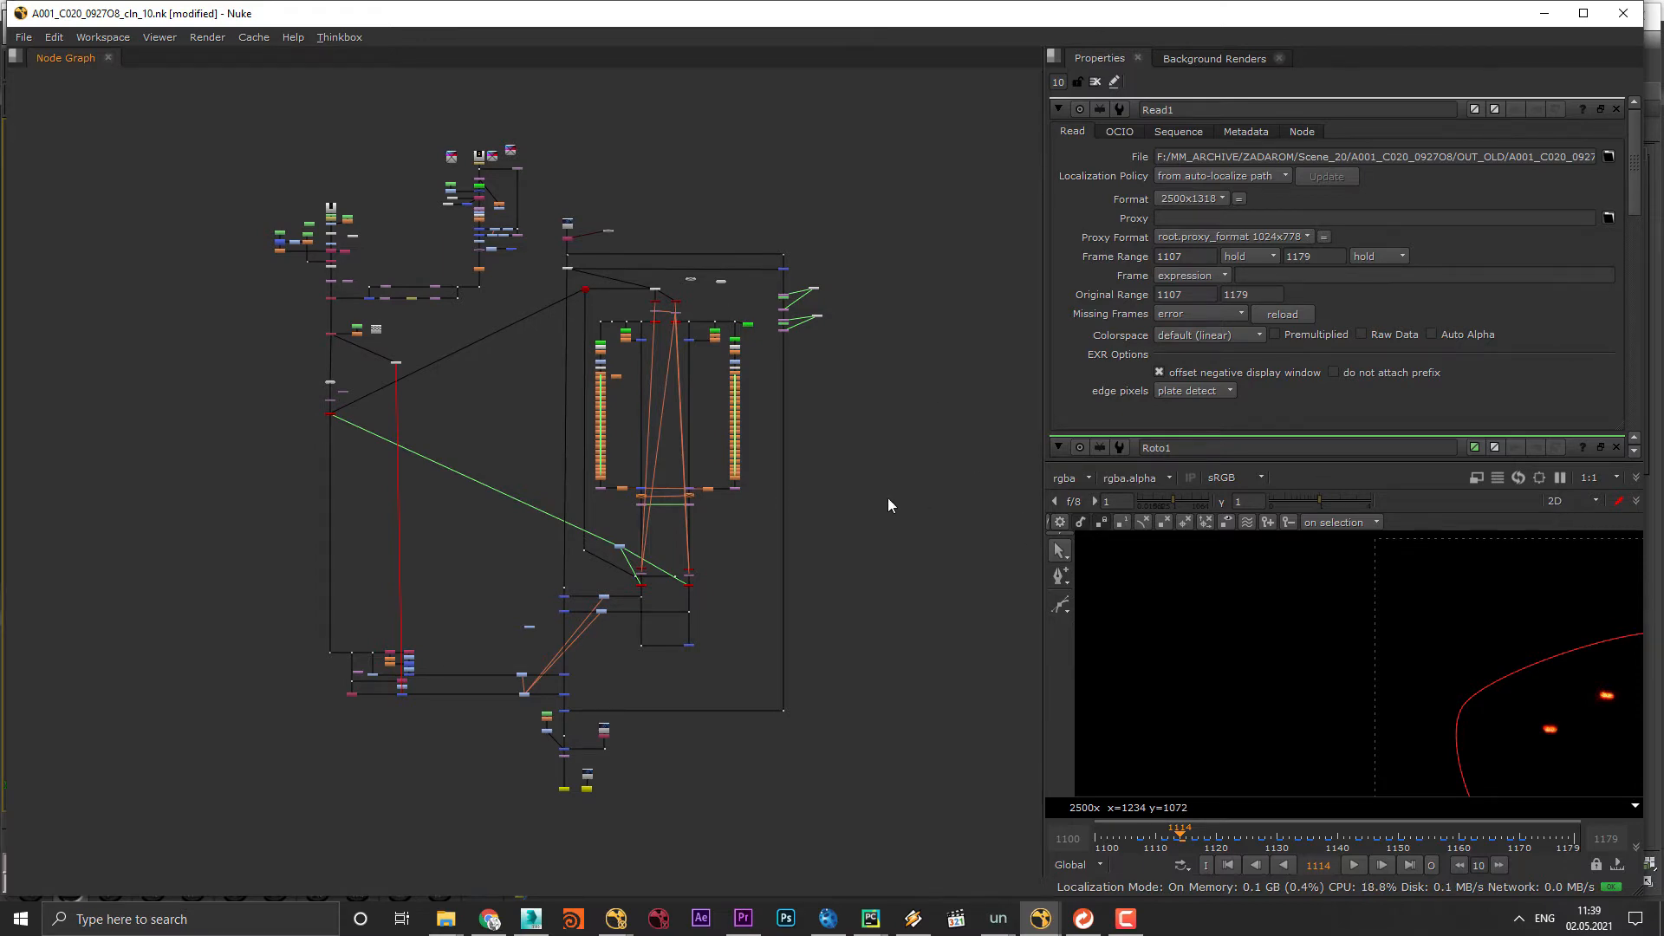
pyautogui.hotkey('alt', 'Tab')
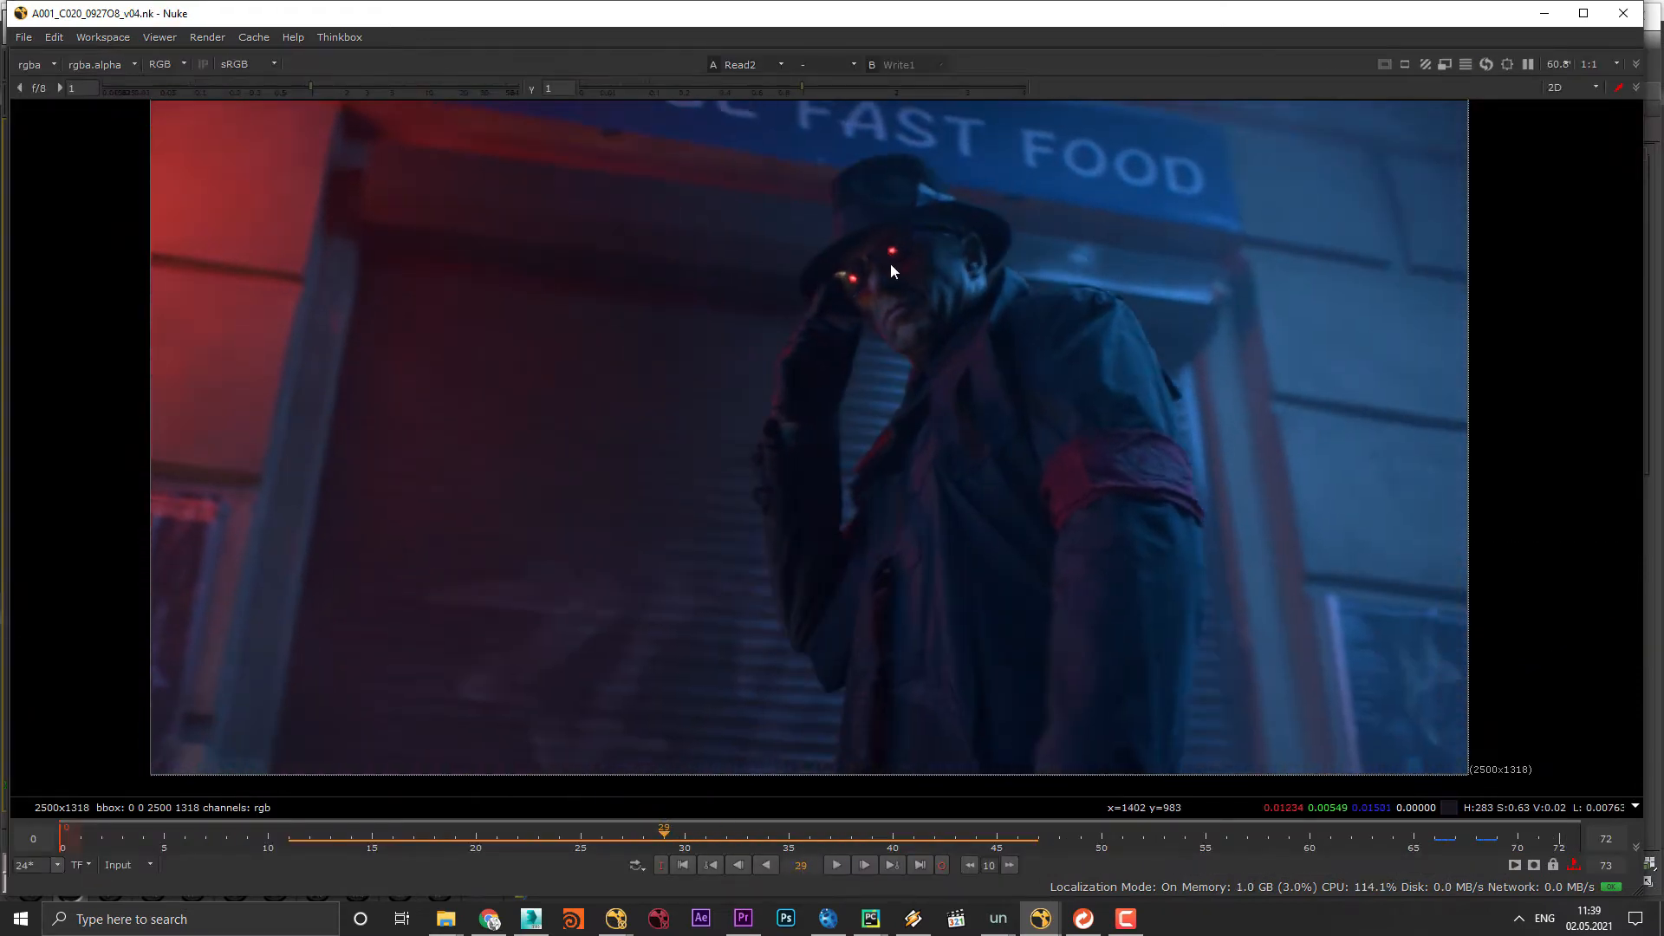
pyautogui.hotkey('alt', 'Tab')
# Step: View the Read3 render in the viewer, scrub to frame 1141, and examine the glowing eyes up close
pyautogui.moveTo(461, 557); pyautogui.dragTo(404, 633, button='middle')
pyautogui.scroll(5, 562, 794)
pyautogui.moveTo(562, 794); pyautogui.dragTo(661, 310, button='middle')
pyautogui.scroll(4, 627, 599)
pyautogui.click(664, 565)
pyautogui.scroll(1, 664, 587)
pyautogui.scroll(1, 558, 641)
pyautogui.click(557, 642)
pyautogui.press('2')
pyautogui.moveTo(1543, 719); pyautogui.dragTo(1304, 682, button='middle')
pyautogui.scroll(-1, 1252, 703)
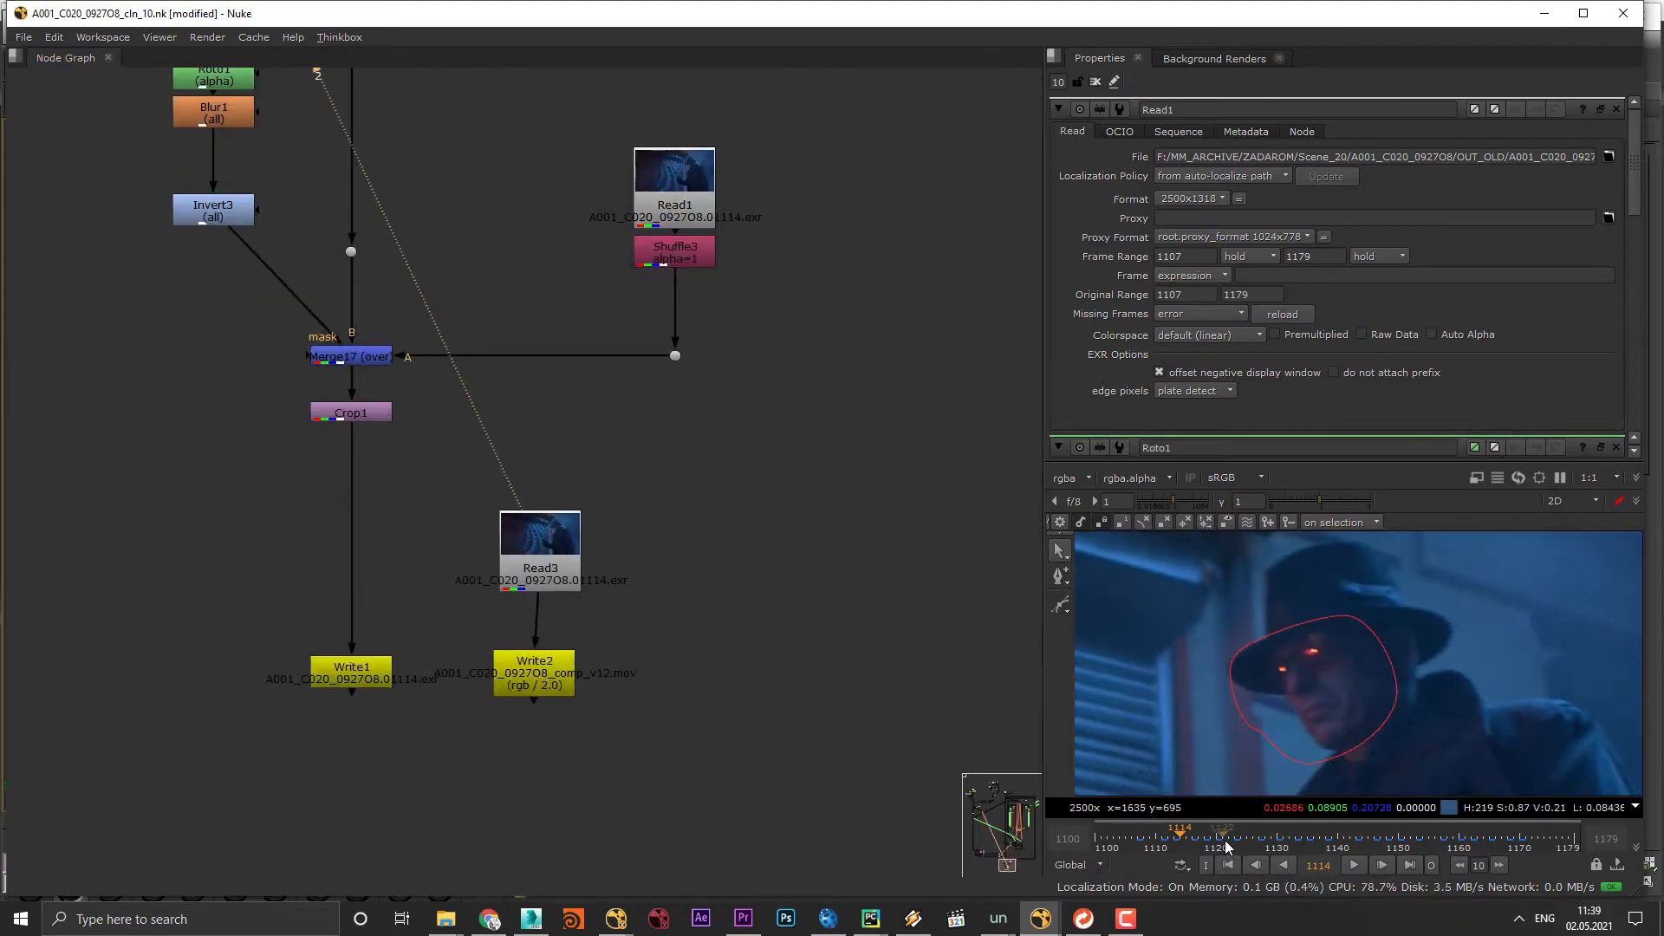
pyautogui.moveTo(1225, 840); pyautogui.dragTo(1347, 840)
pyautogui.scroll(3, 1194, 612)
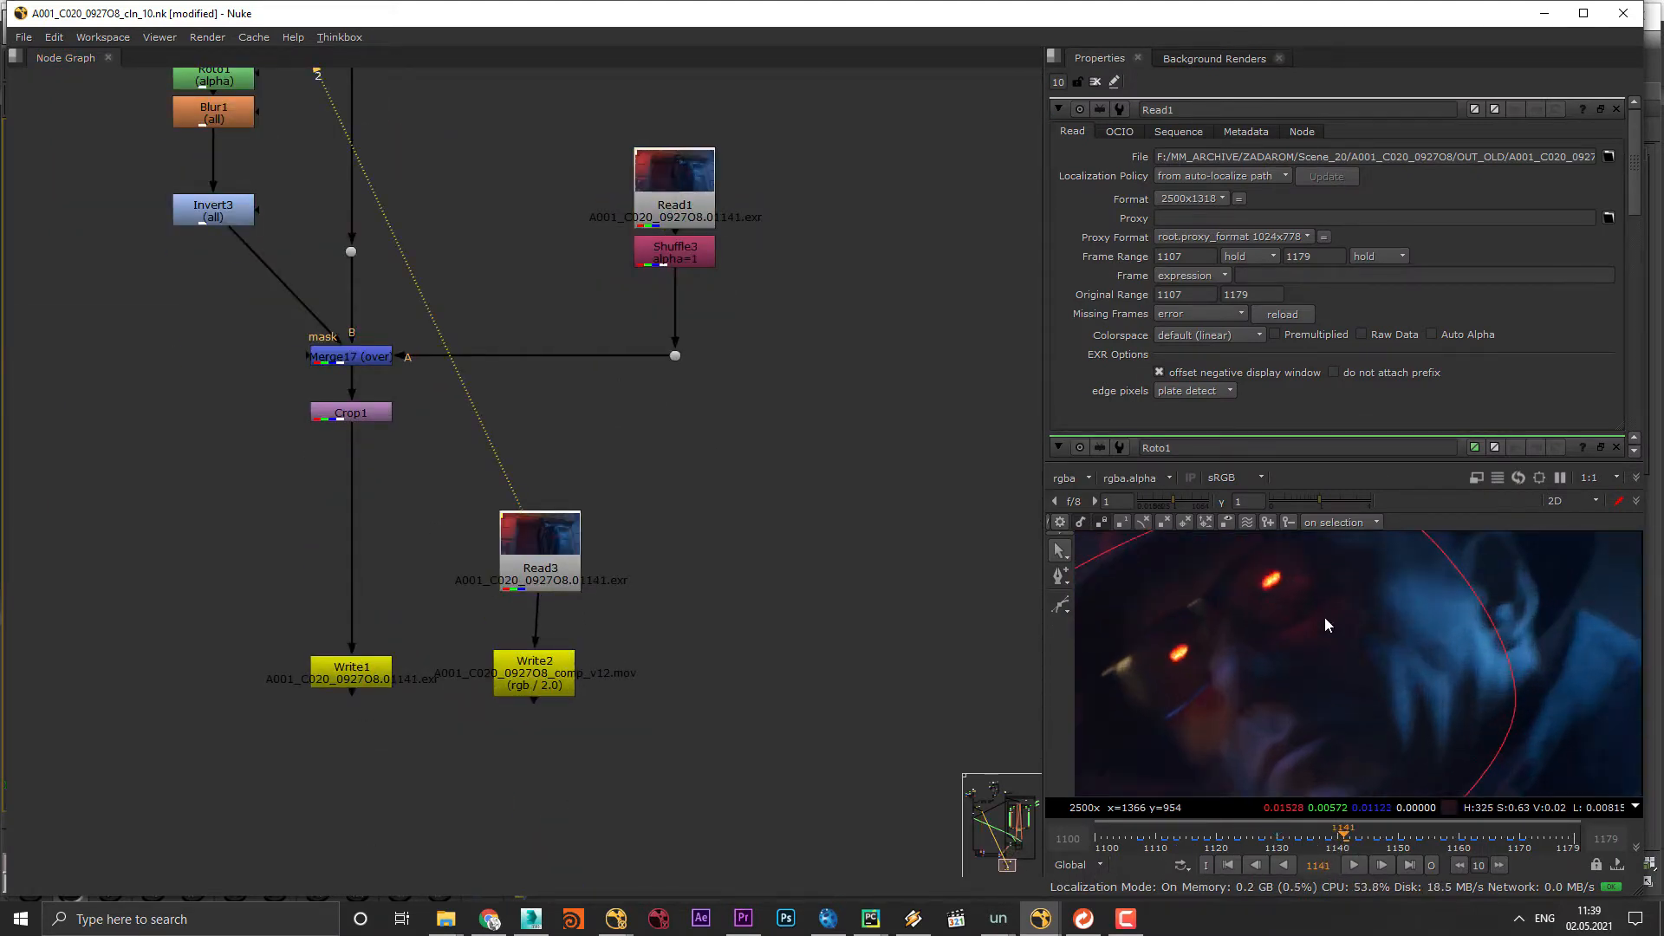
# Step: Examine the face geometry branch in the node graph, from ReadGeo1 through TransformGeo3 to ScanlineRender1
pyautogui.moveTo(439, 574); pyautogui.dragTo(560, 767, button='middle')
pyautogui.scroll(-7, 555, 776)
pyautogui.moveTo(353, 401); pyautogui.dragTo(529, 797, button='middle')
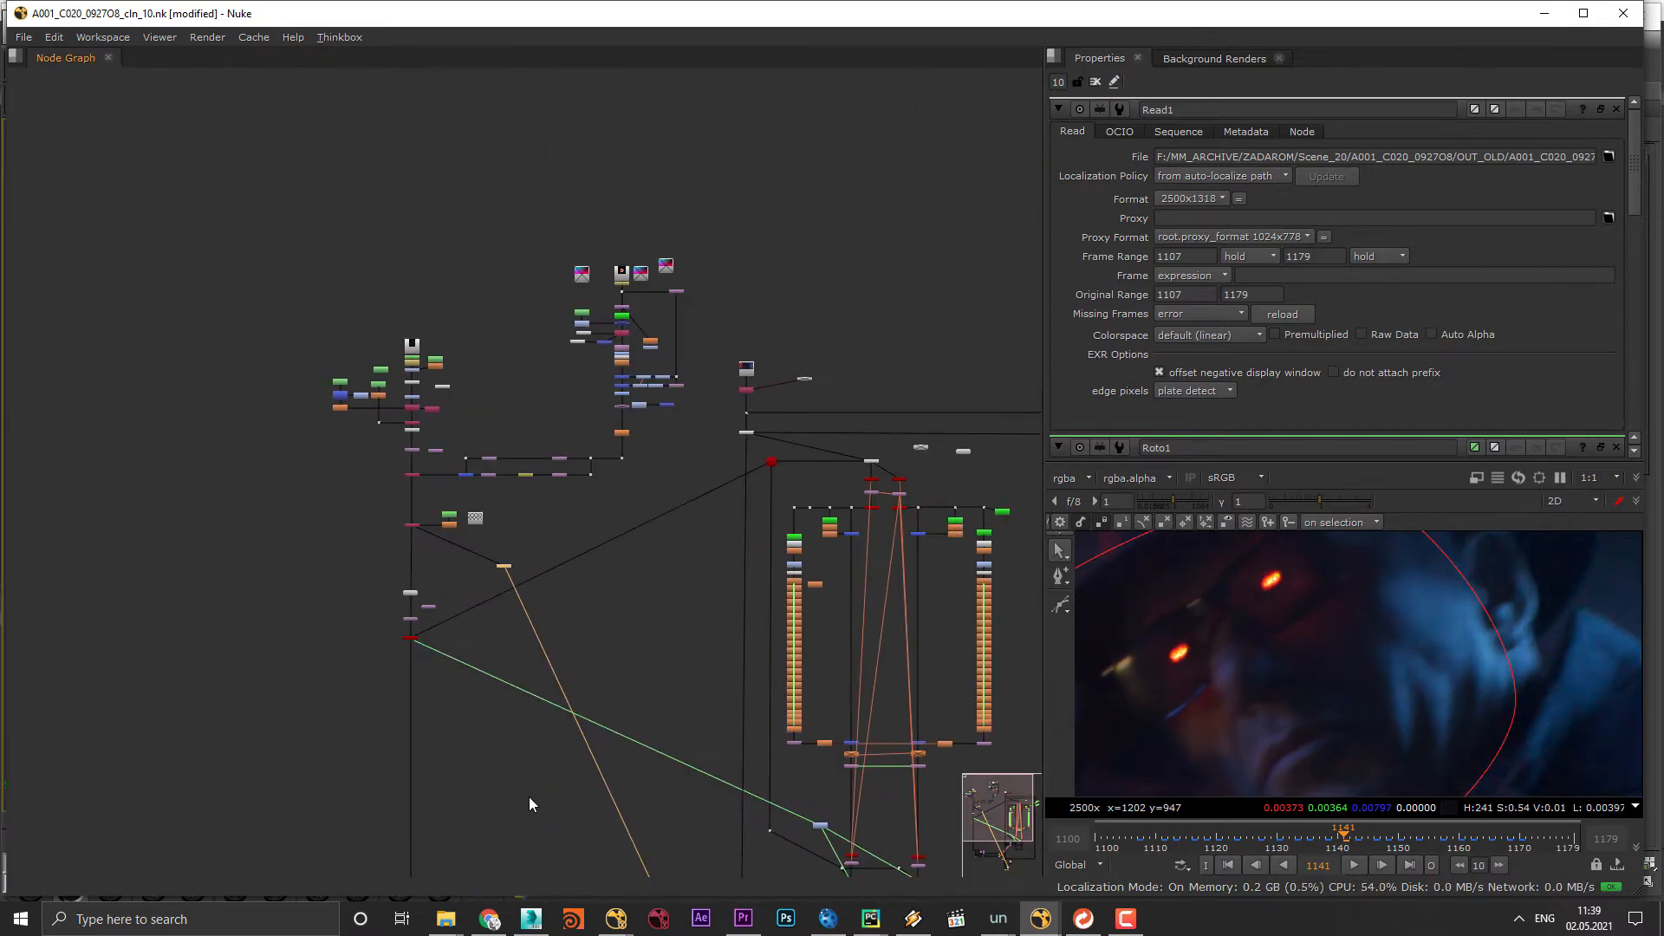
pyautogui.scroll(5, 442, 468)
pyautogui.scroll(1, 399, 476)
pyautogui.moveTo(356, 379); pyautogui.dragTo(381, 550, button='middle')
pyautogui.scroll(-5, 480, 792)
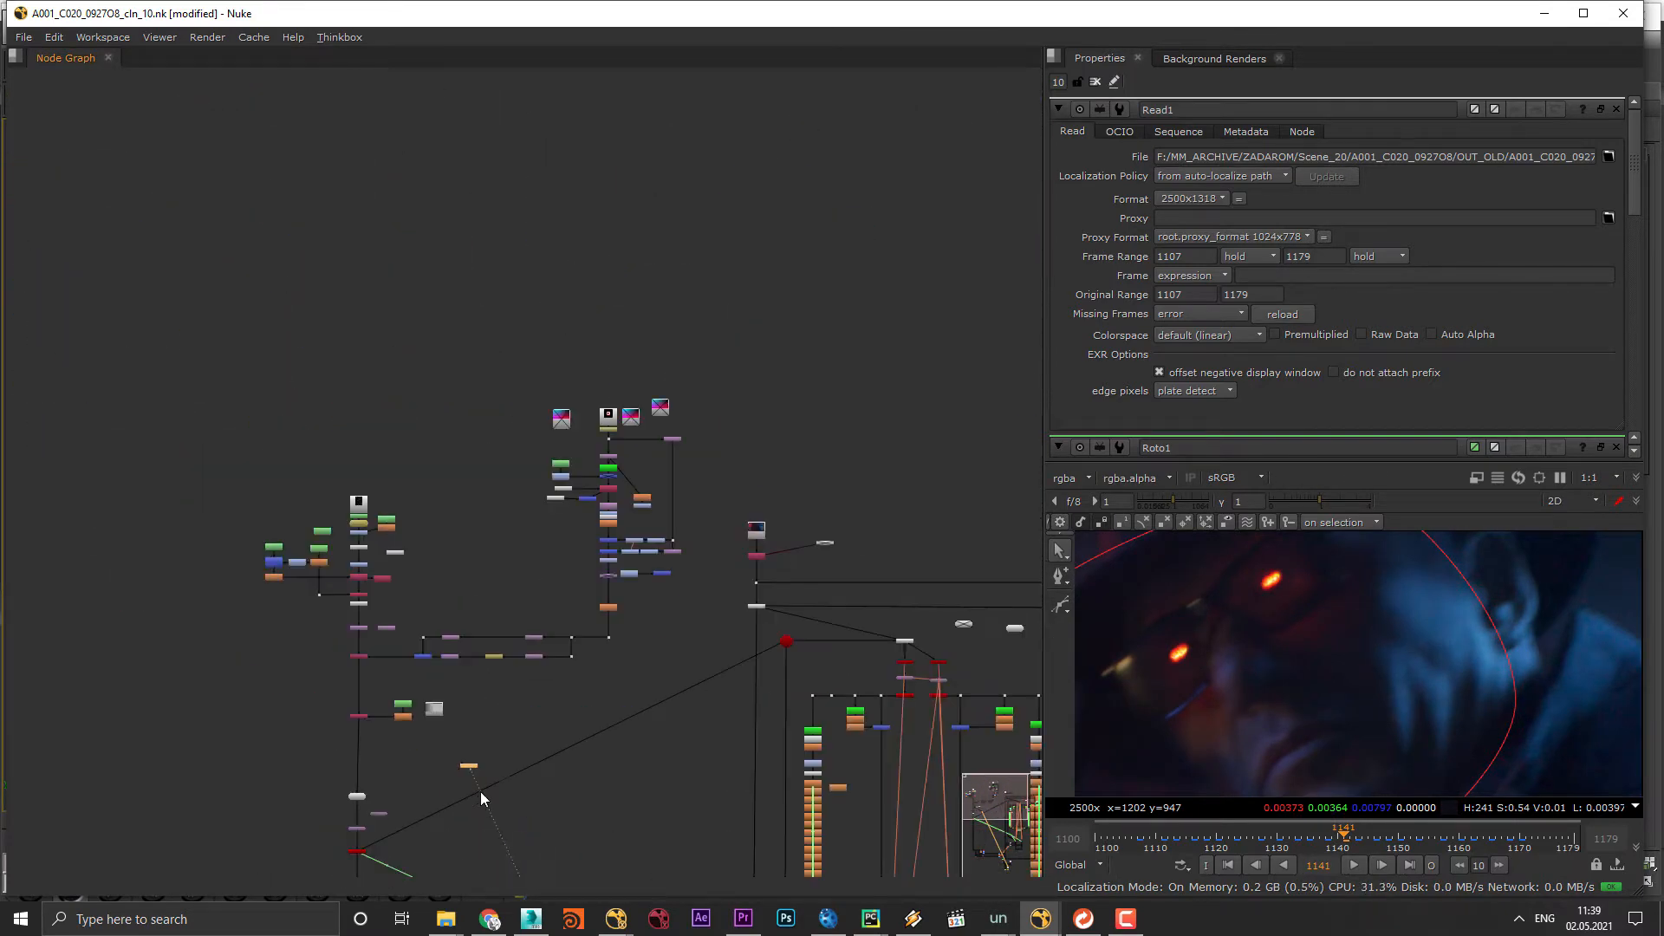
pyautogui.scroll(6, 981, 612)
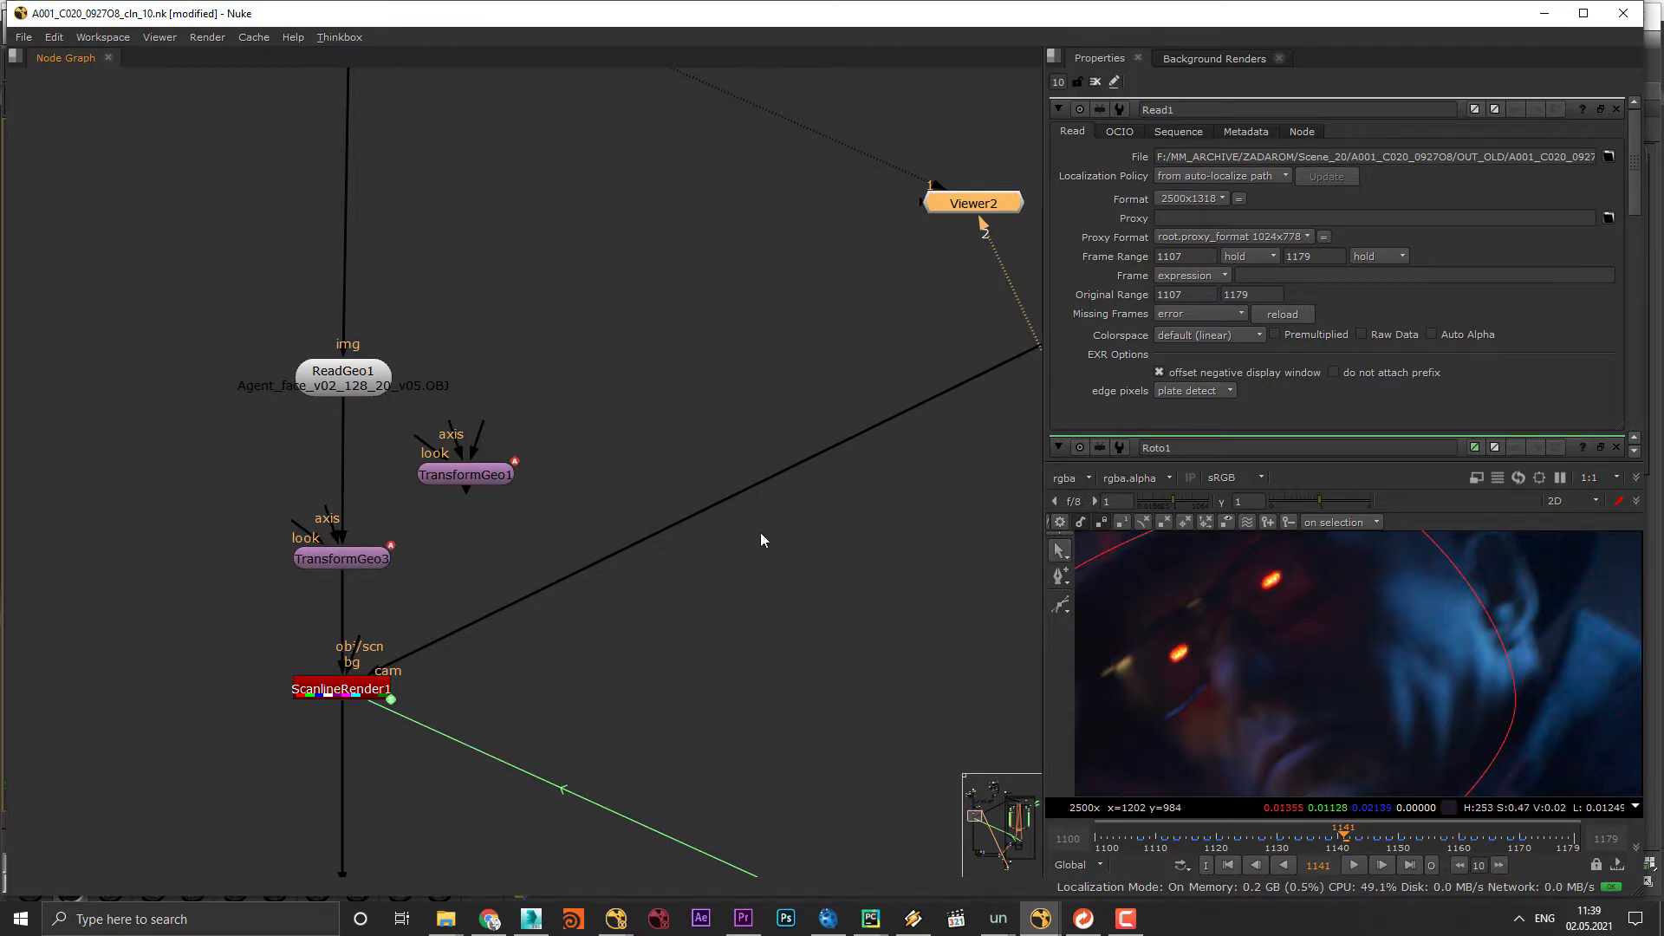
# Step: Examine the two long FilterErode stacks beneath Premult1 and Premult2 in the node graph
pyautogui.scroll(-1, 798, 539)
pyautogui.moveTo(832, 544); pyautogui.dragTo(94, 560, button='middle')
pyautogui.scroll(-4, 241, 657)
pyautogui.scroll(-3, 94, 560)
pyautogui.scroll(1, 716, 672)
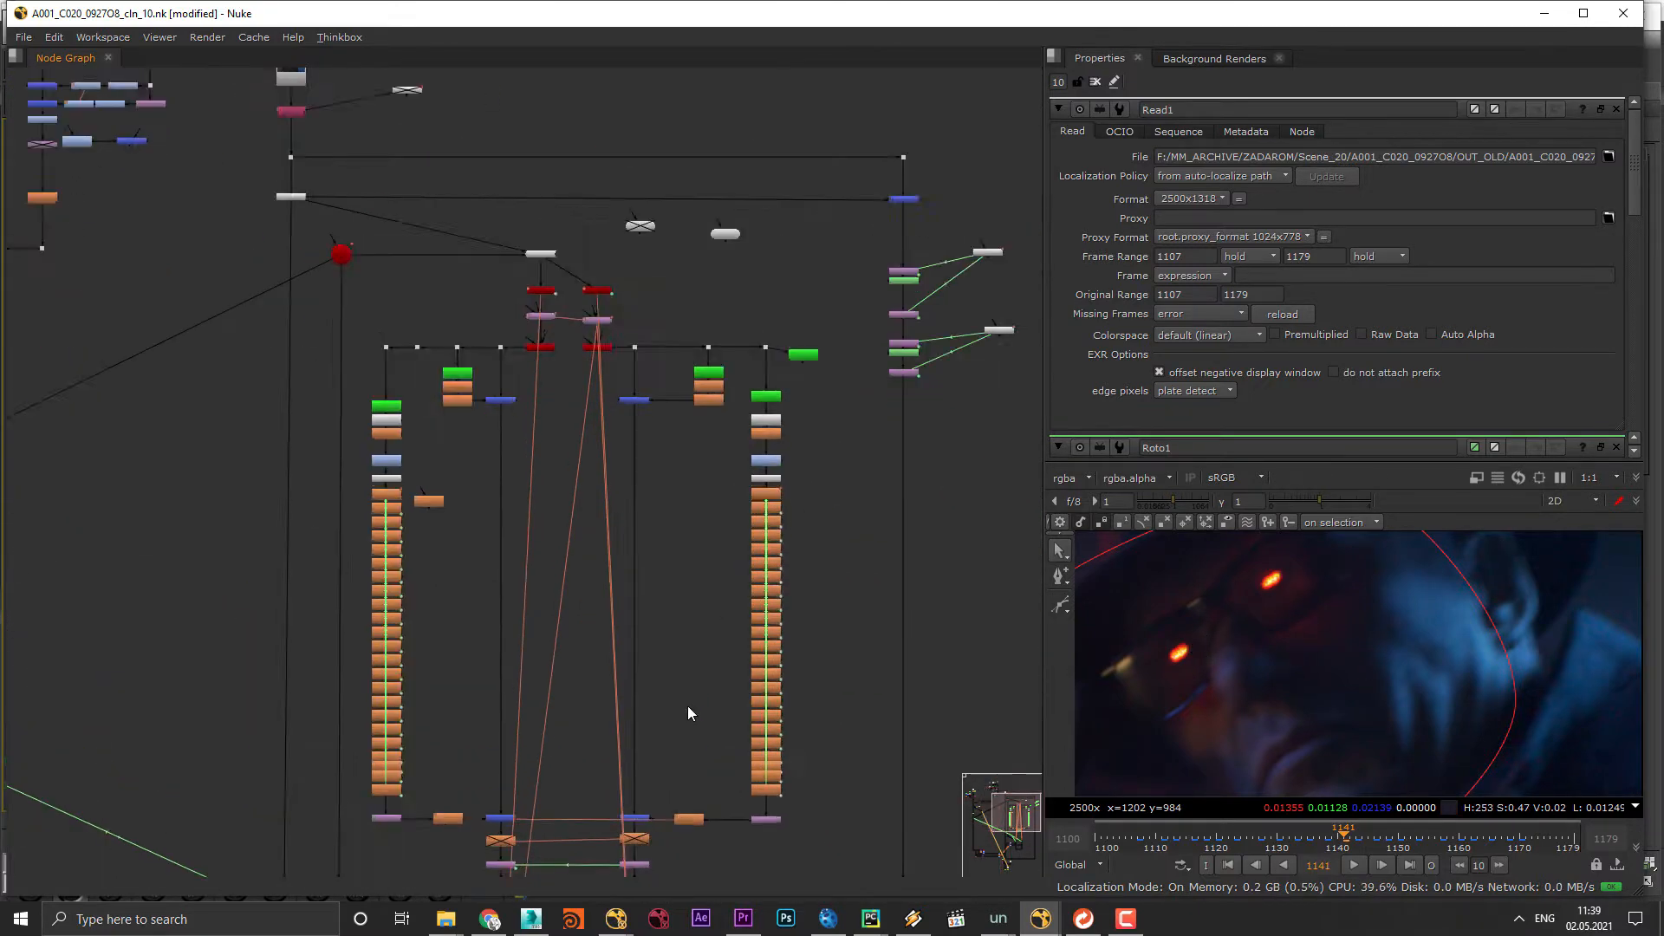
pyautogui.scroll(3, 688, 708)
pyautogui.scroll(-1, 852, 773)
pyautogui.moveTo(636, 545); pyautogui.dragTo(731, 587, button='middle')
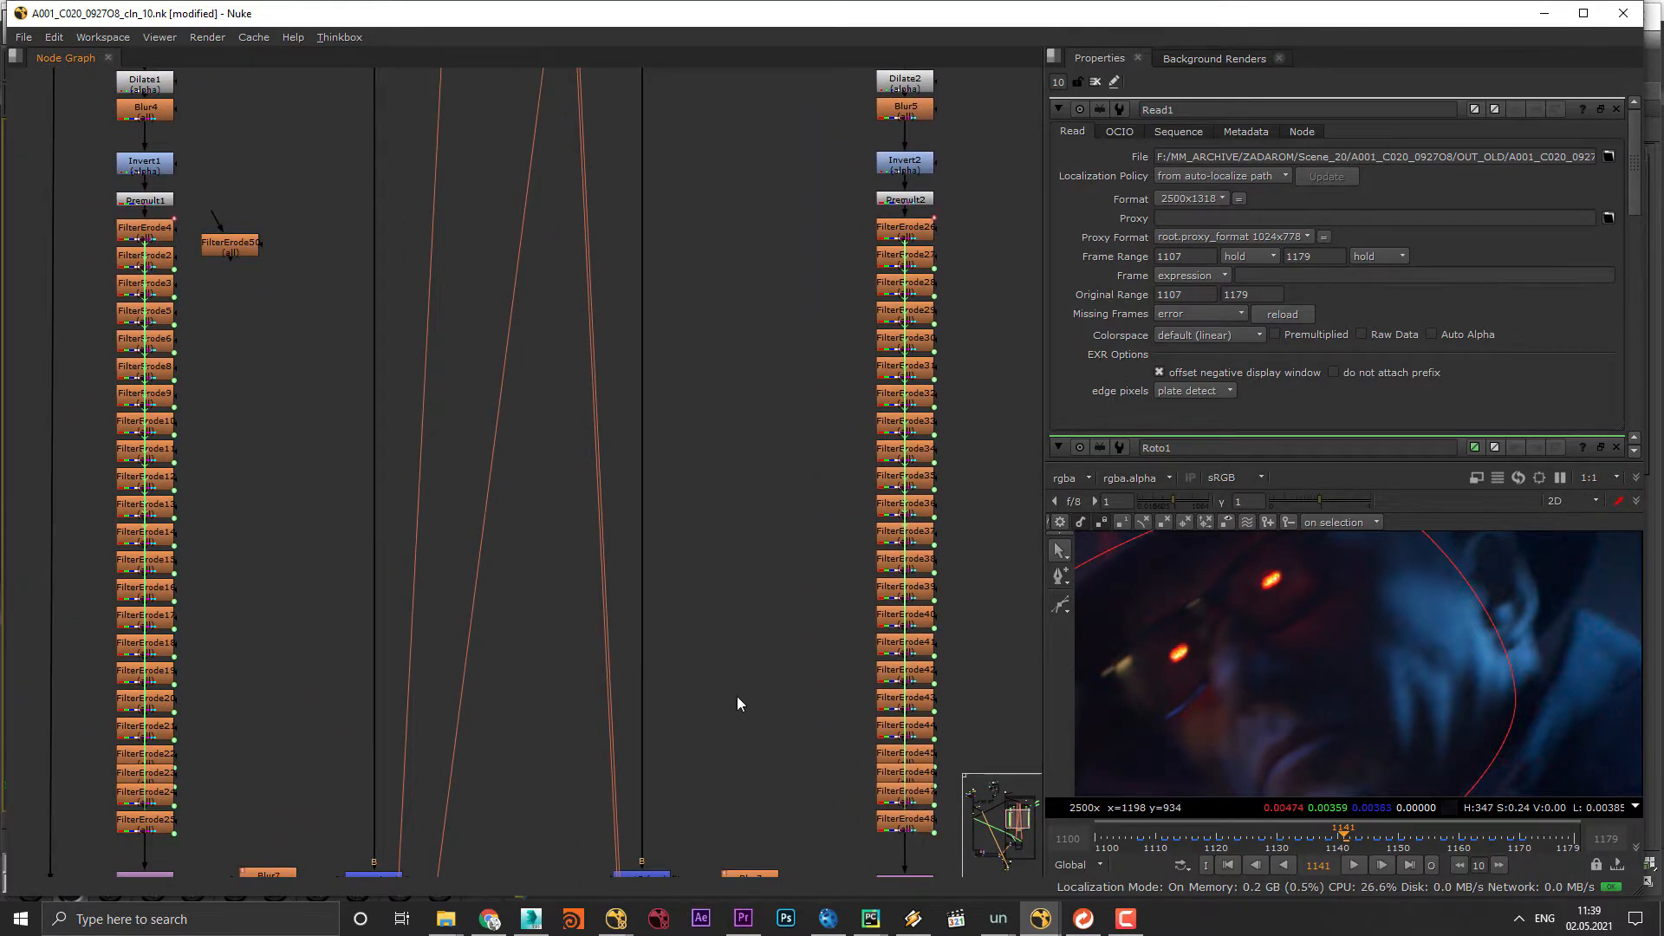
pyautogui.scroll(-5, 600, 768)
# Step: Switch back to A001_C020_0927O8_v04.nk and inspect the neon and shop signs around frame 61 of the Read2 render
pyautogui.hotkey('alt', 'Tab')
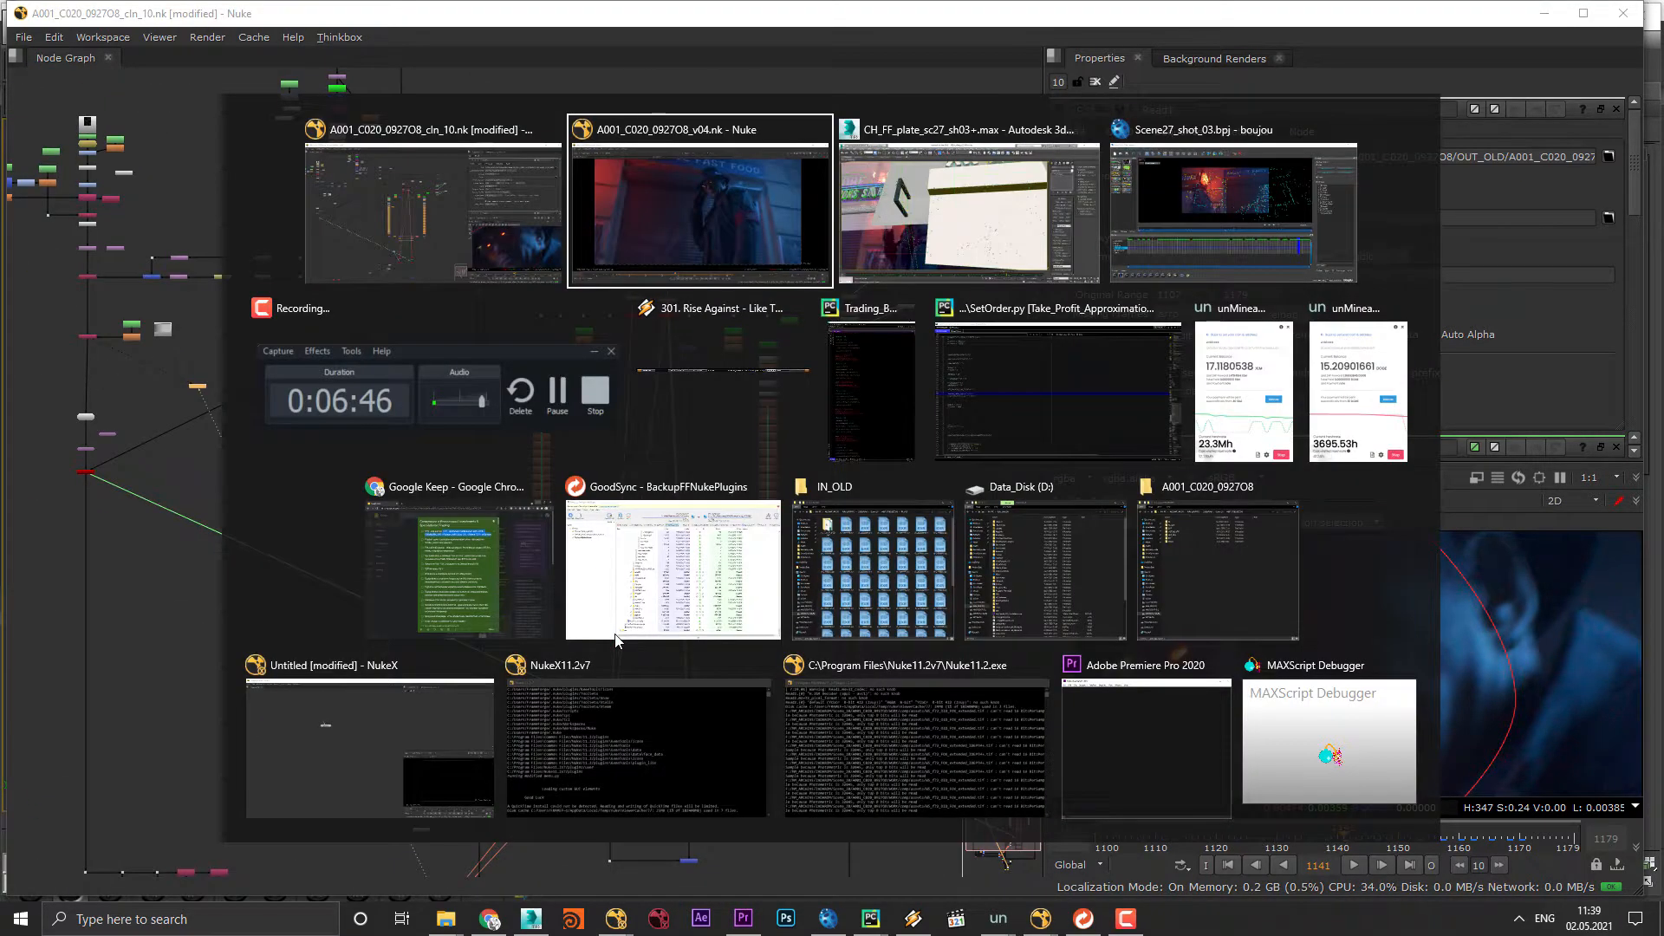
pyautogui.press('space')
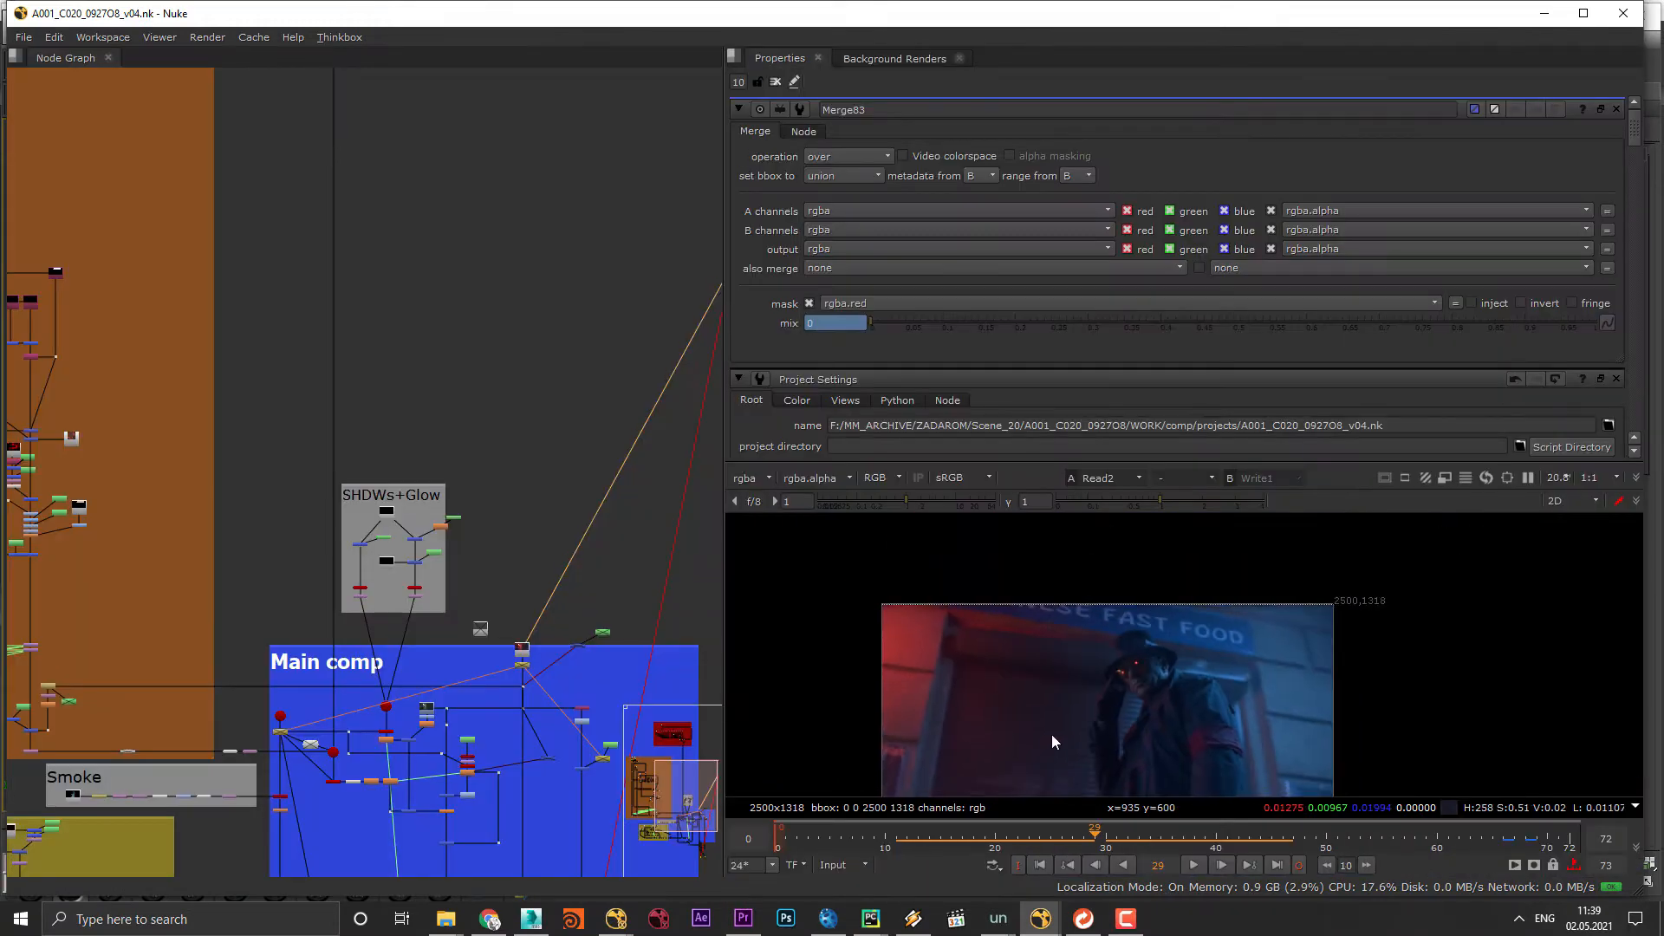
pyautogui.scroll(-1, 1052, 743)
pyautogui.moveTo(1067, 738); pyautogui.dragTo(1077, 642, button='middle')
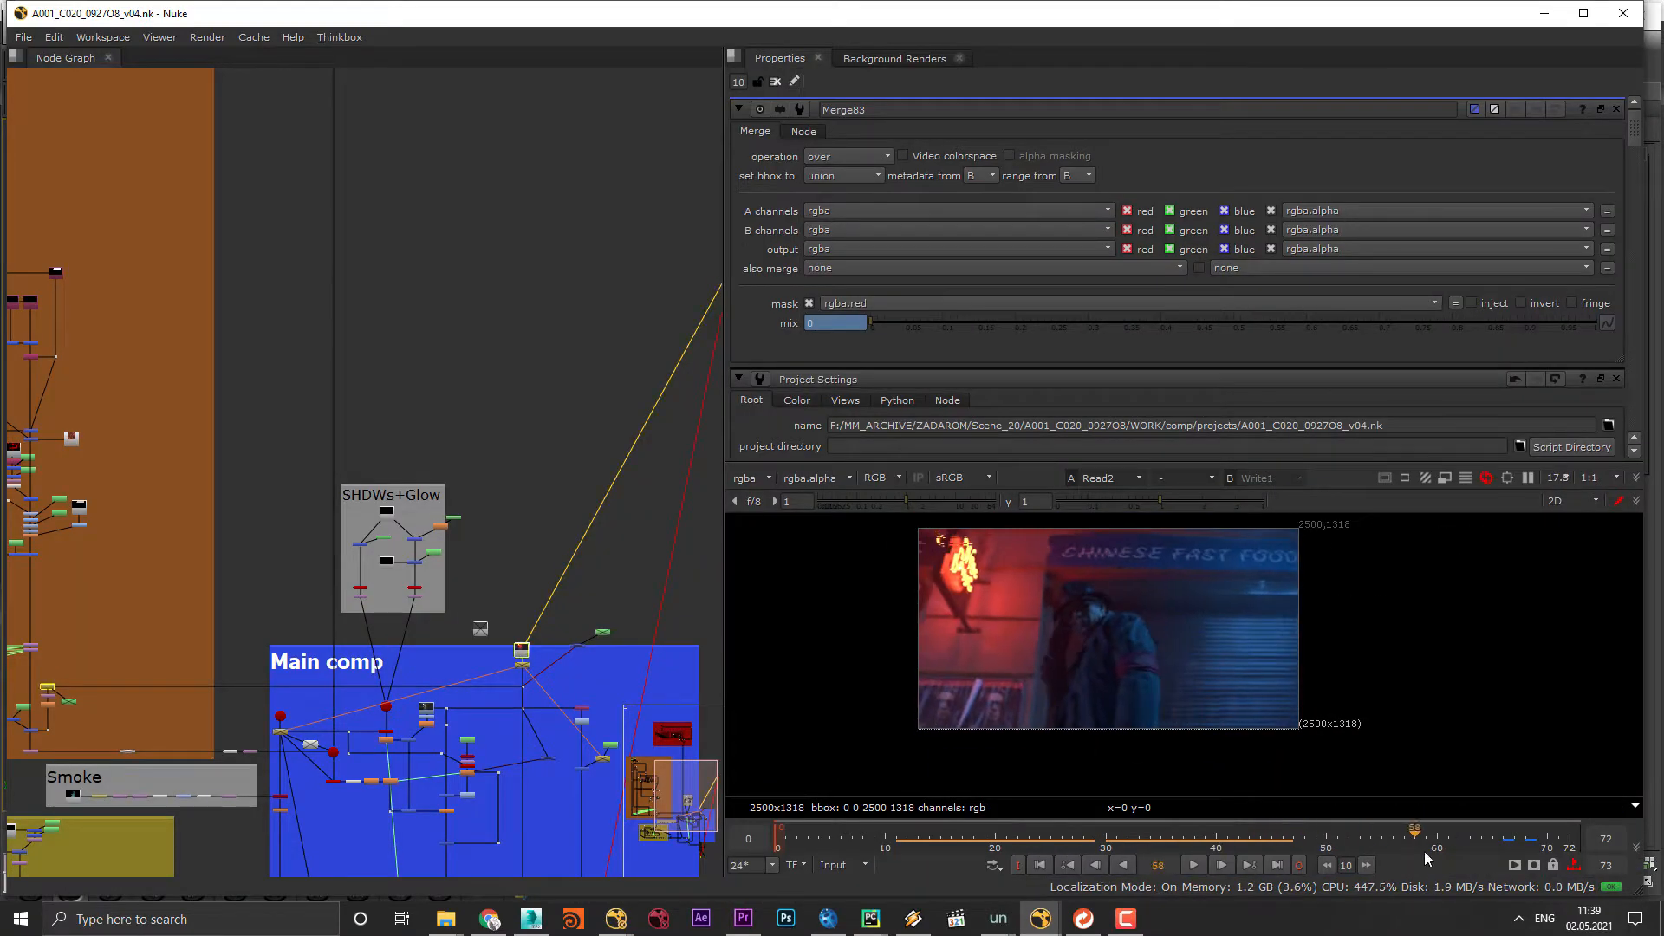
pyautogui.press('space')
pyautogui.scroll(1, 808, 655)
pyautogui.moveTo(353, 674); pyautogui.dragTo(1105, 635, button='middle')
pyautogui.scroll(3, 737, 460)
pyautogui.moveTo(736, 460); pyautogui.dragTo(868, 420, button='middle')
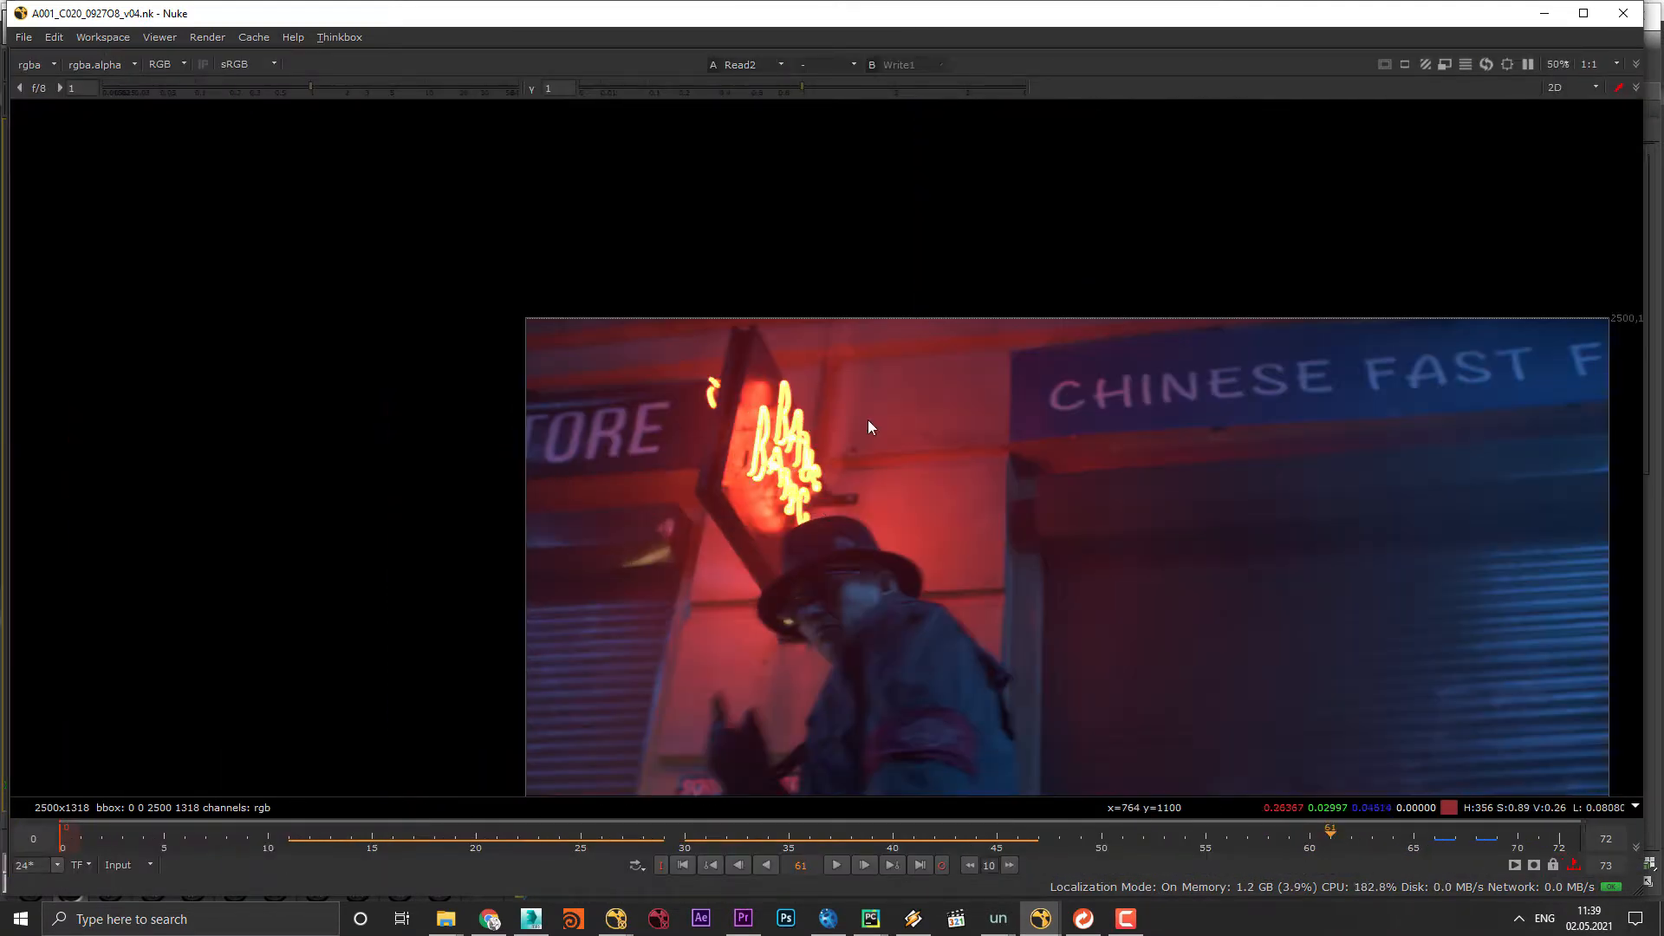
pyautogui.moveTo(778, 447); pyautogui.dragTo(673, 420, button='middle')
pyautogui.scroll(1, 673, 418)
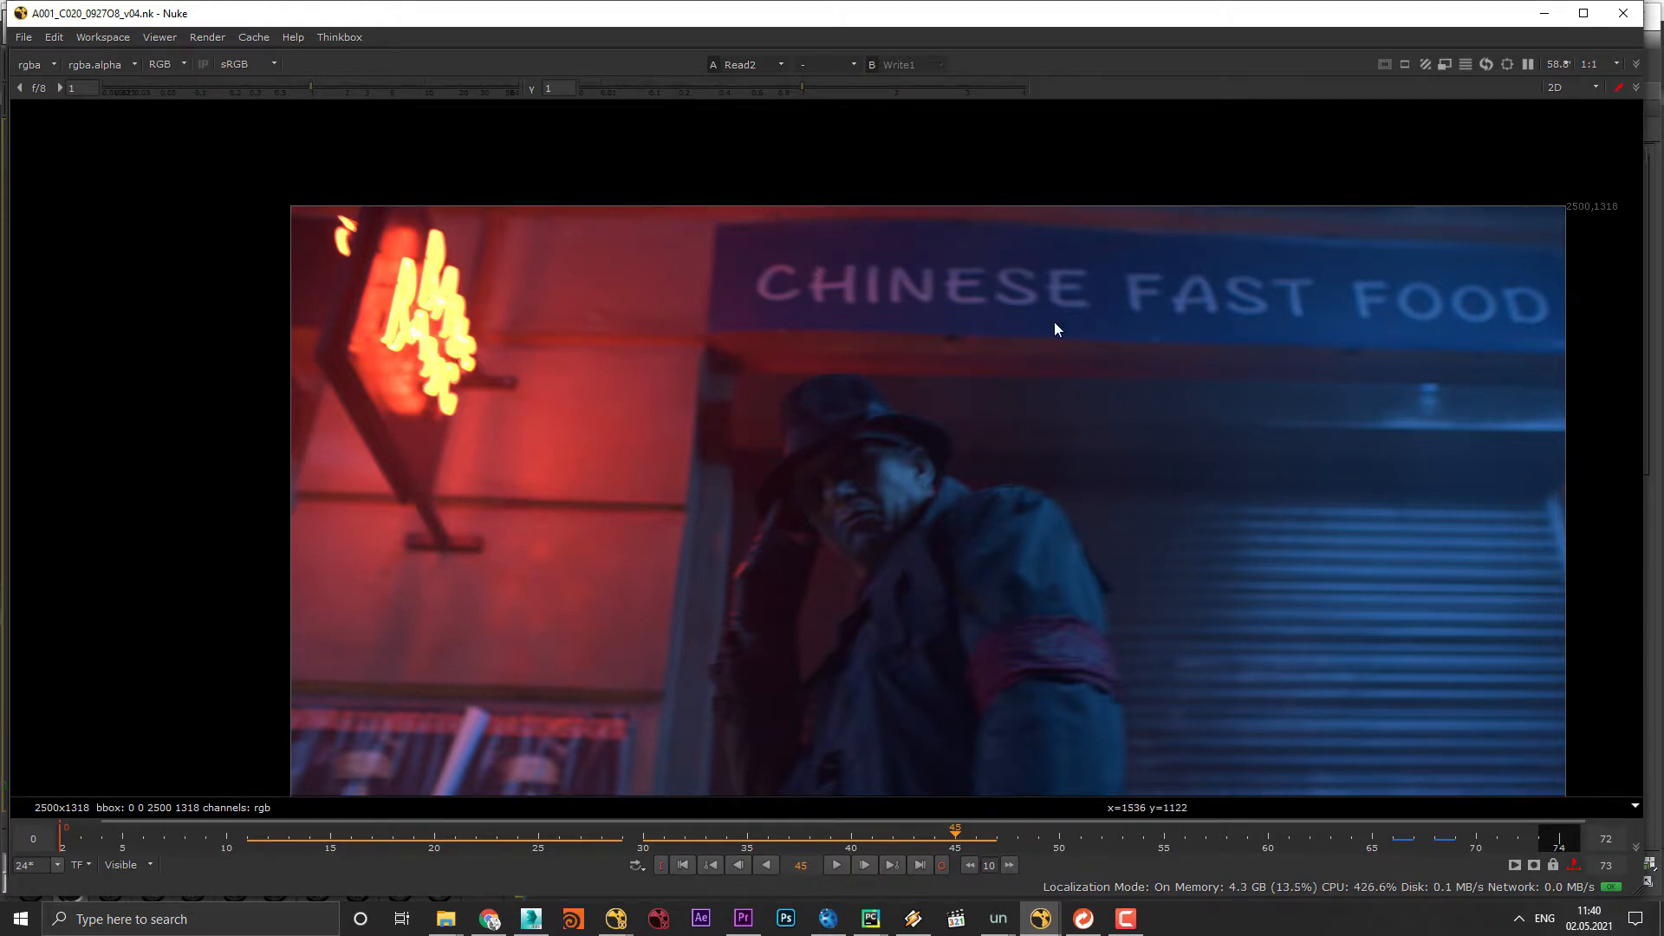
# Step: Switch to 3ds Max, check the Red_street_light VRayLight settings, and start the Box primitive
pyautogui.press('super+Tab')
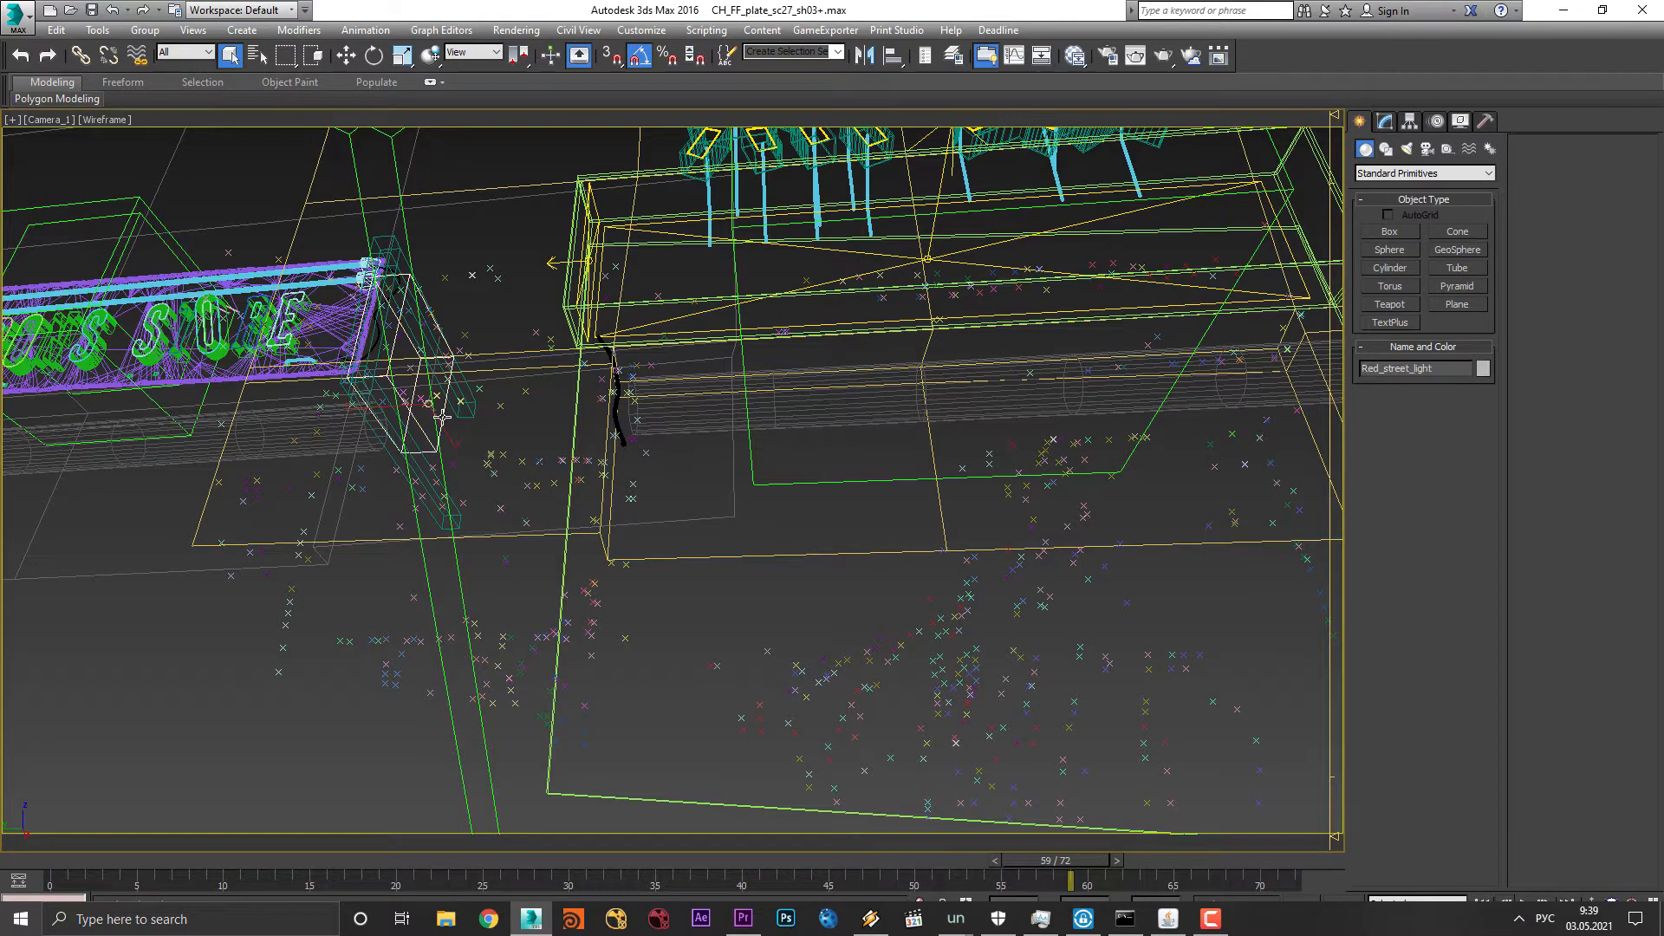
pyautogui.keyDown('alt'); pyautogui.moveTo(481, 456); pyautogui.dragTo(748, 585, button='middle'); pyautogui.keyUp('alt')
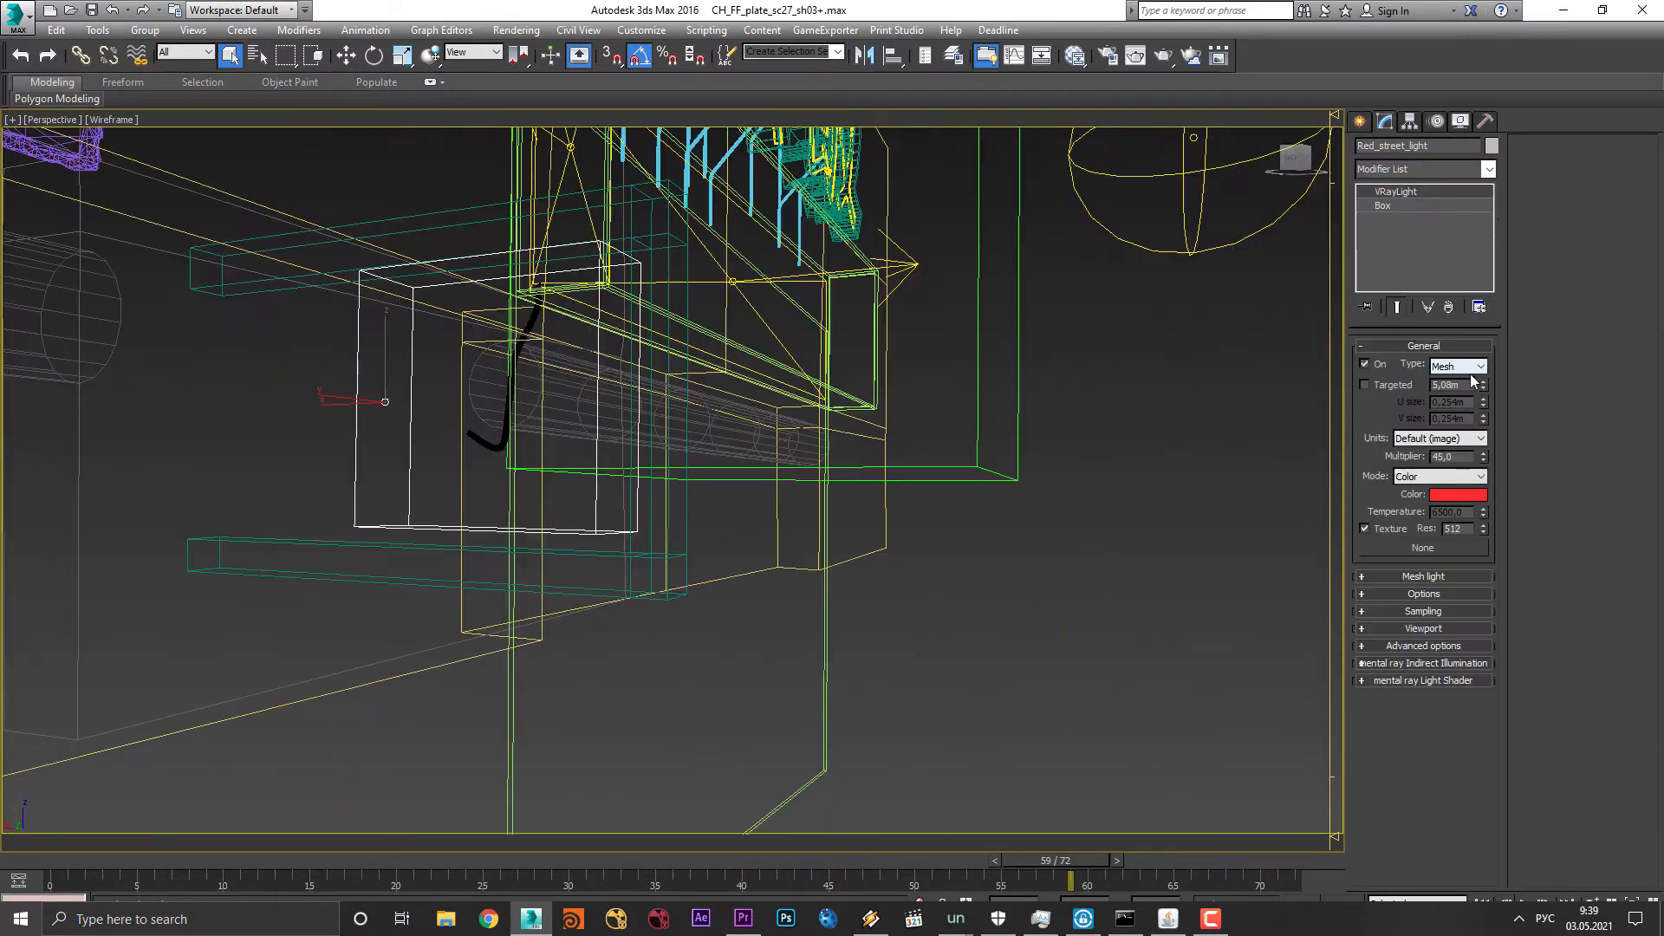
pyautogui.click(1362, 123)
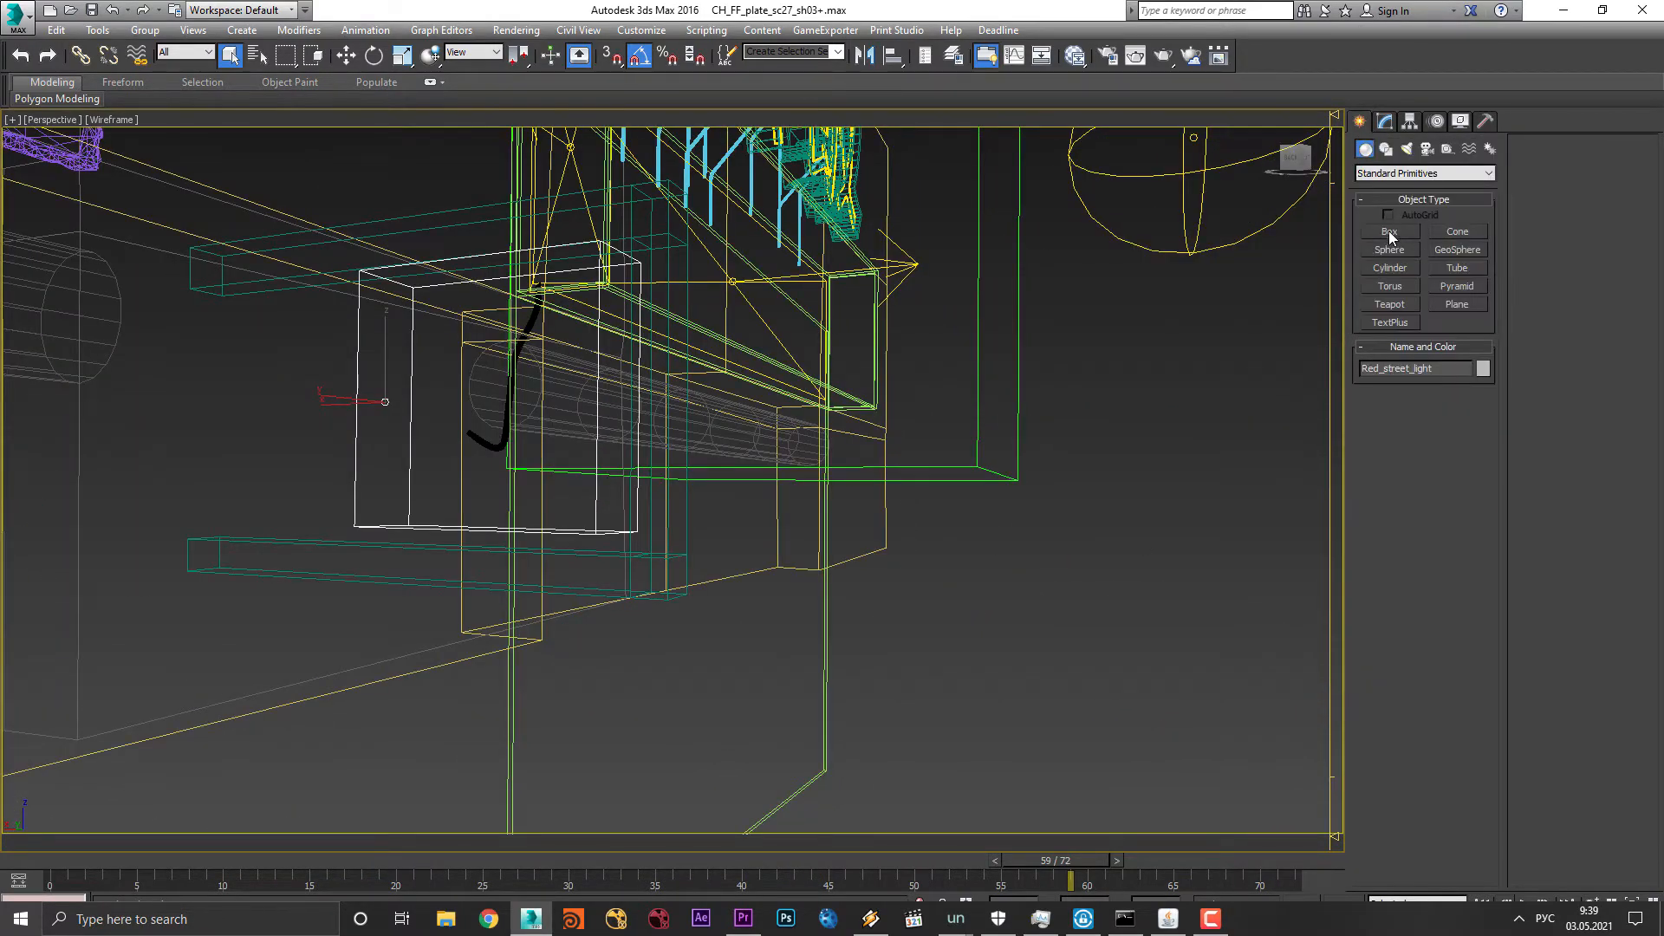
pyautogui.click(1389, 232)
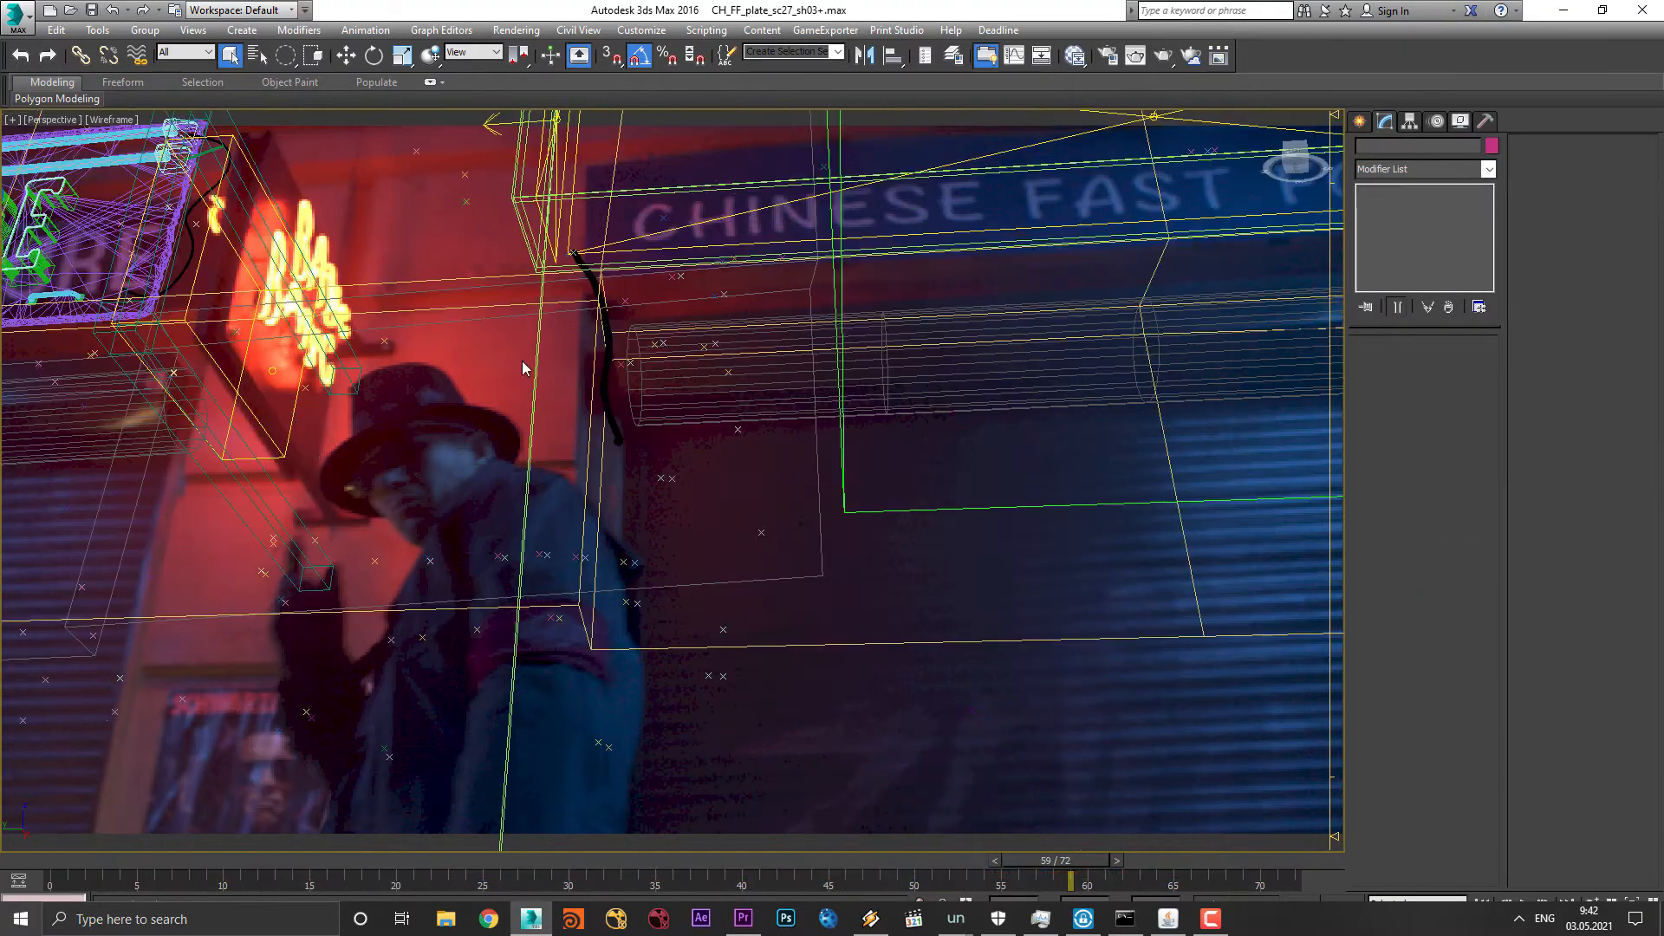
# Step: Inspect the Chinese Fast Food sign box from inside and select its Chinese_FF_Inside_lamp plane light
pyautogui.keyDown('alt'); pyautogui.moveTo(474, 390); pyautogui.dragTo(974, 531, button='middle'); pyautogui.keyUp('alt')
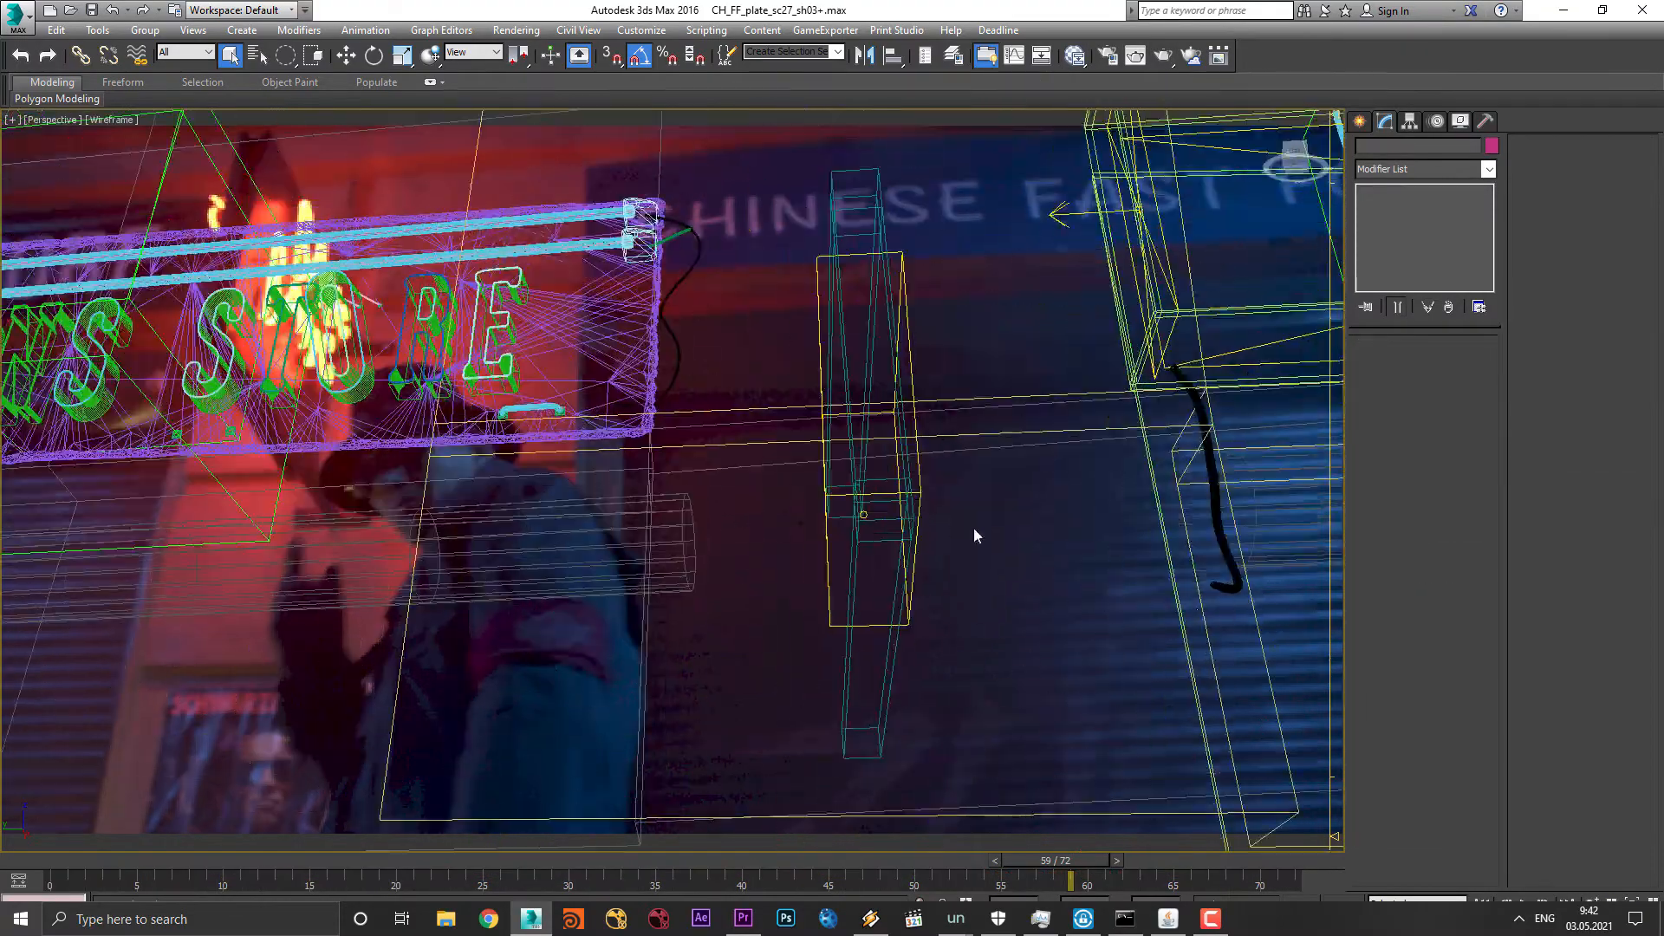
pyautogui.scroll(2, 801, 468)
pyautogui.moveTo(420, 380); pyautogui.dragTo(137, 508, button='middle')
pyautogui.moveTo(806, 347); pyautogui.dragTo(271, 572, button='middle')
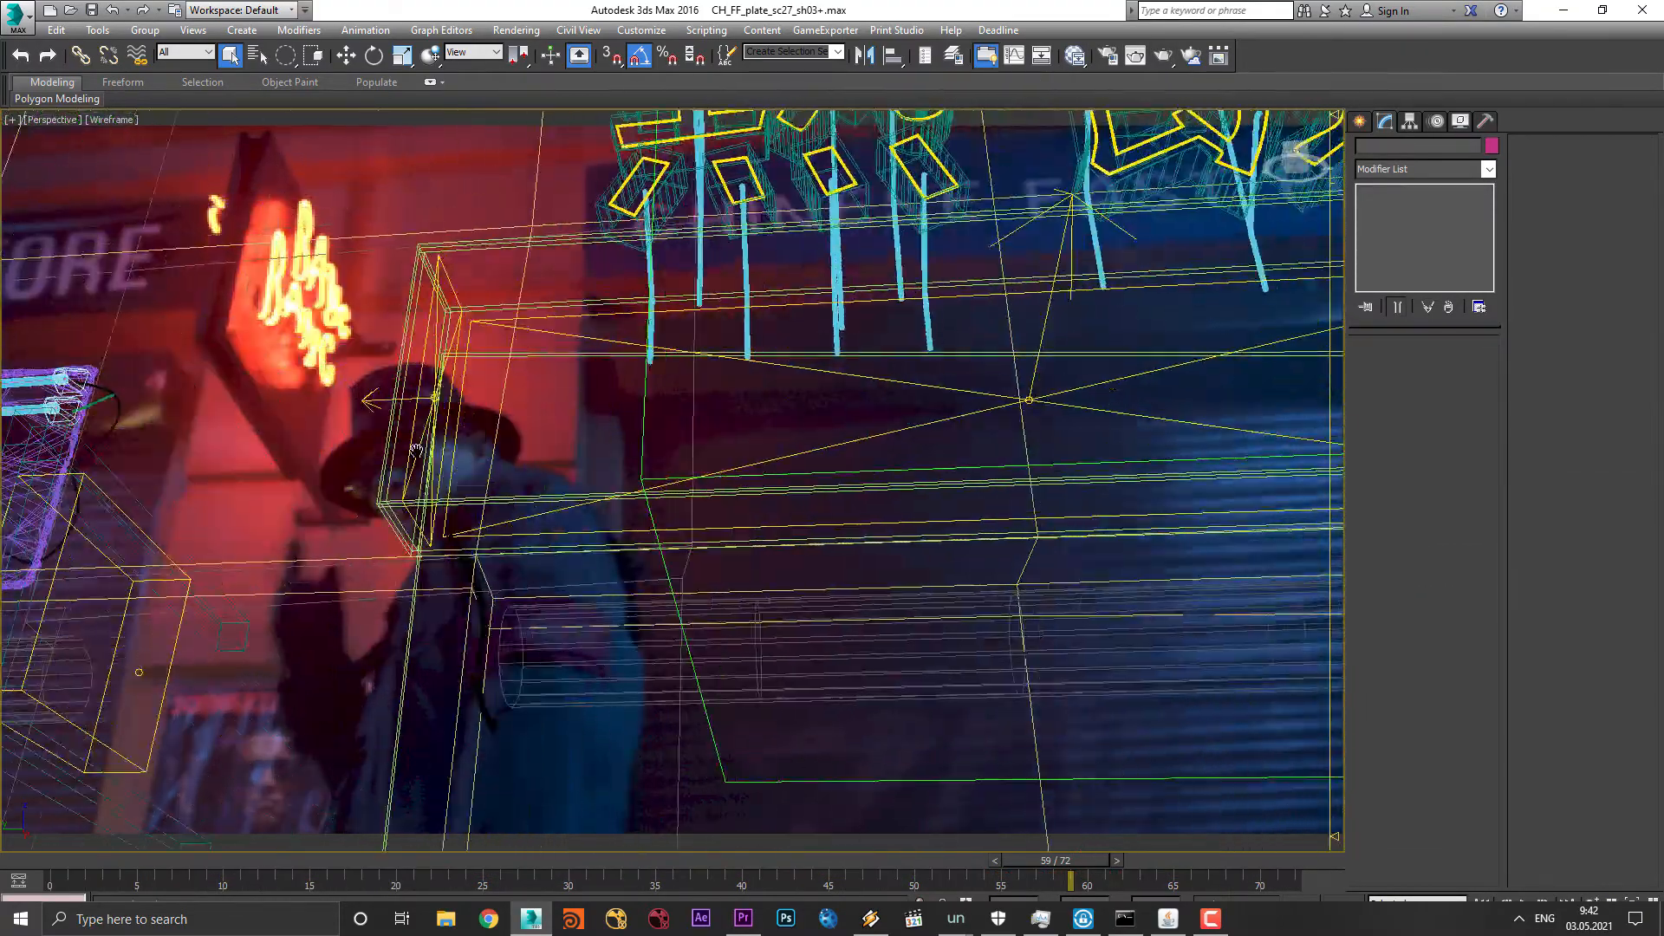
pyautogui.scroll(2, 487, 378)
pyautogui.moveTo(488, 378); pyautogui.dragTo(805, 305, button='middle')
pyautogui.scroll(-3, 699, 367)
pyautogui.click(792, 307)
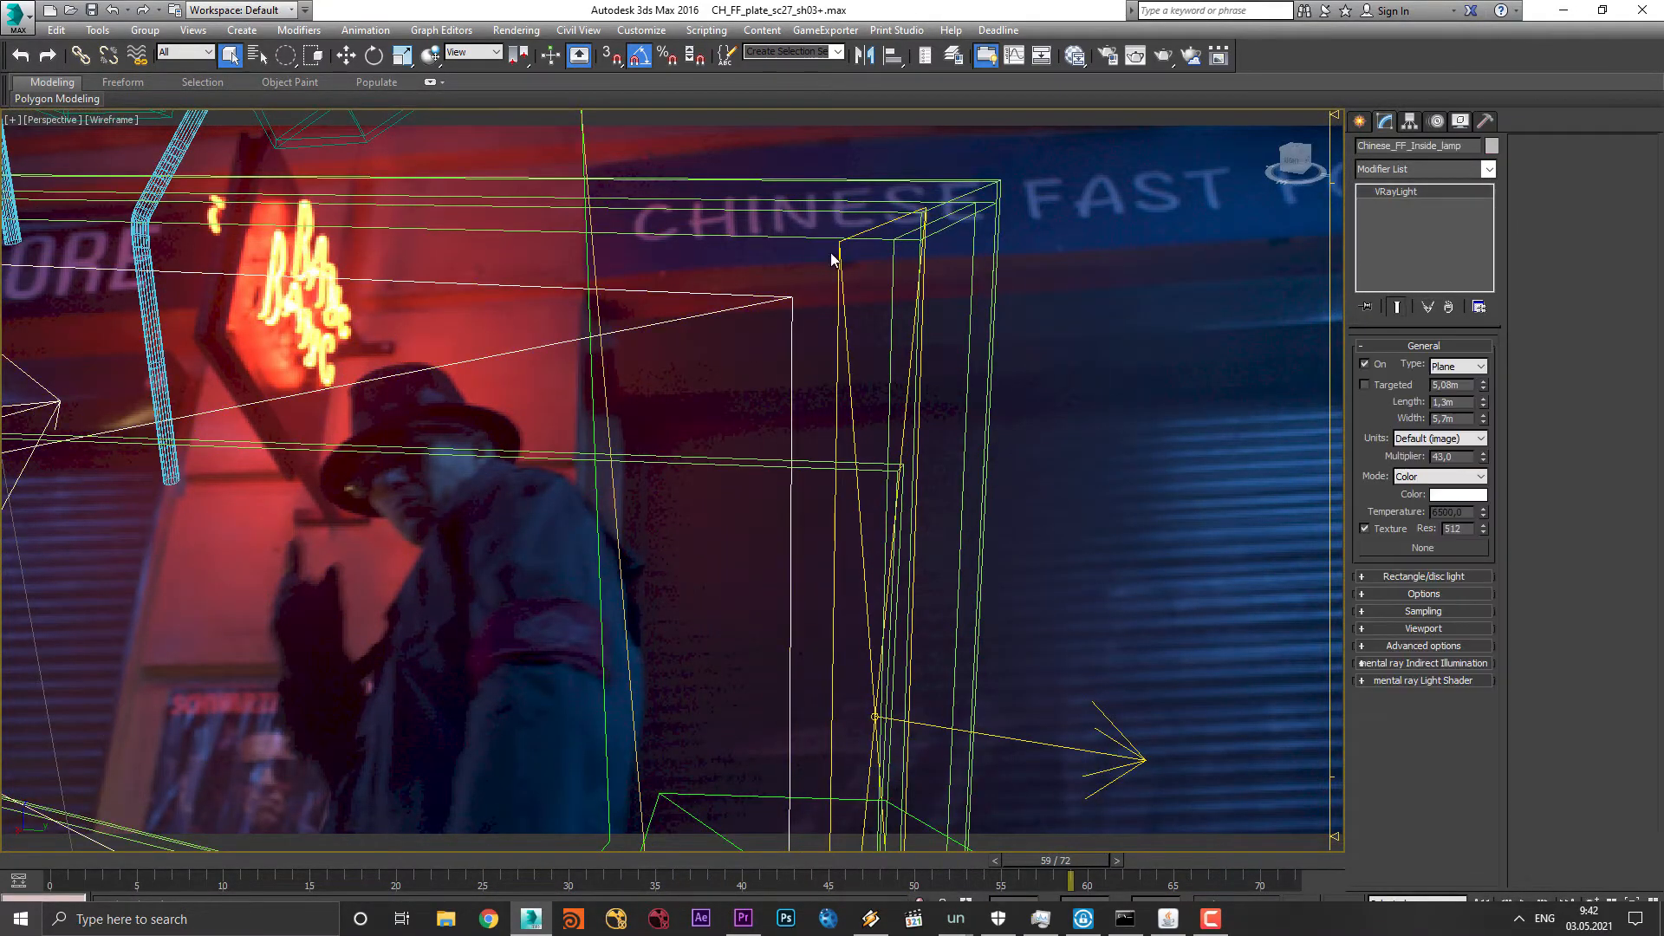
# Step: Select the CFF_Upper/lower_panel_01 box and inspect the red VRayFastSSS2 material in the Slate Material Editor
pyautogui.click(808, 231)
pyautogui.click(803, 236)
pyautogui.keyDown('alt'); pyautogui.moveTo(804, 236); pyautogui.dragTo(740, 404, button='middle'); pyautogui.keyUp('alt')
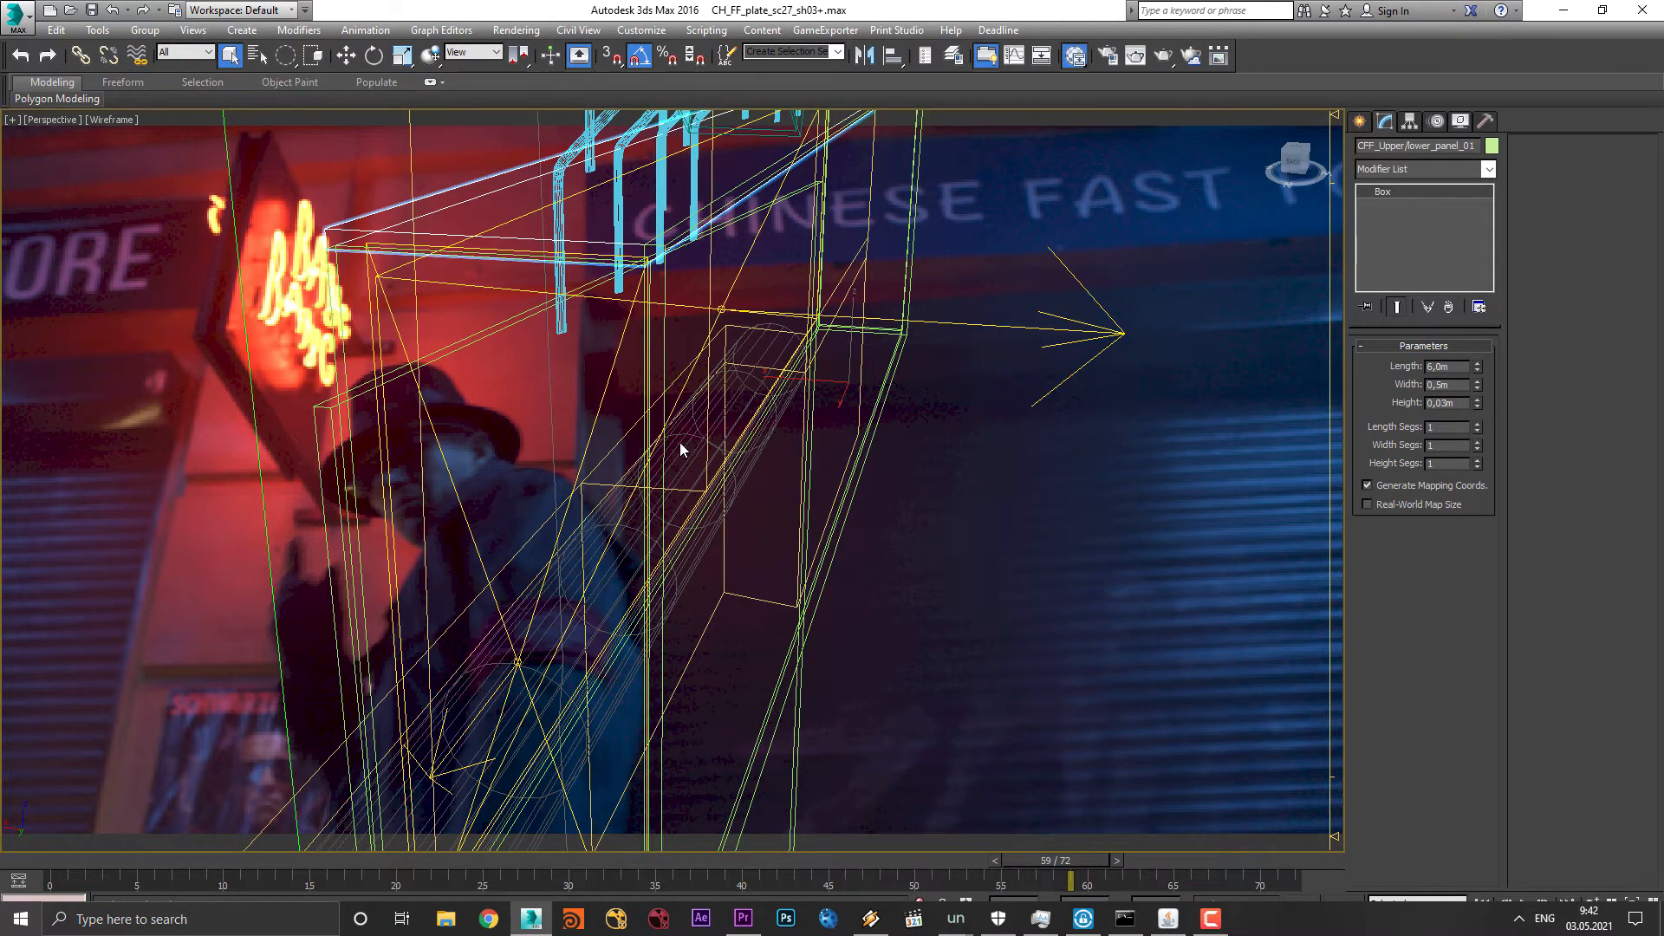
pyautogui.press('m')
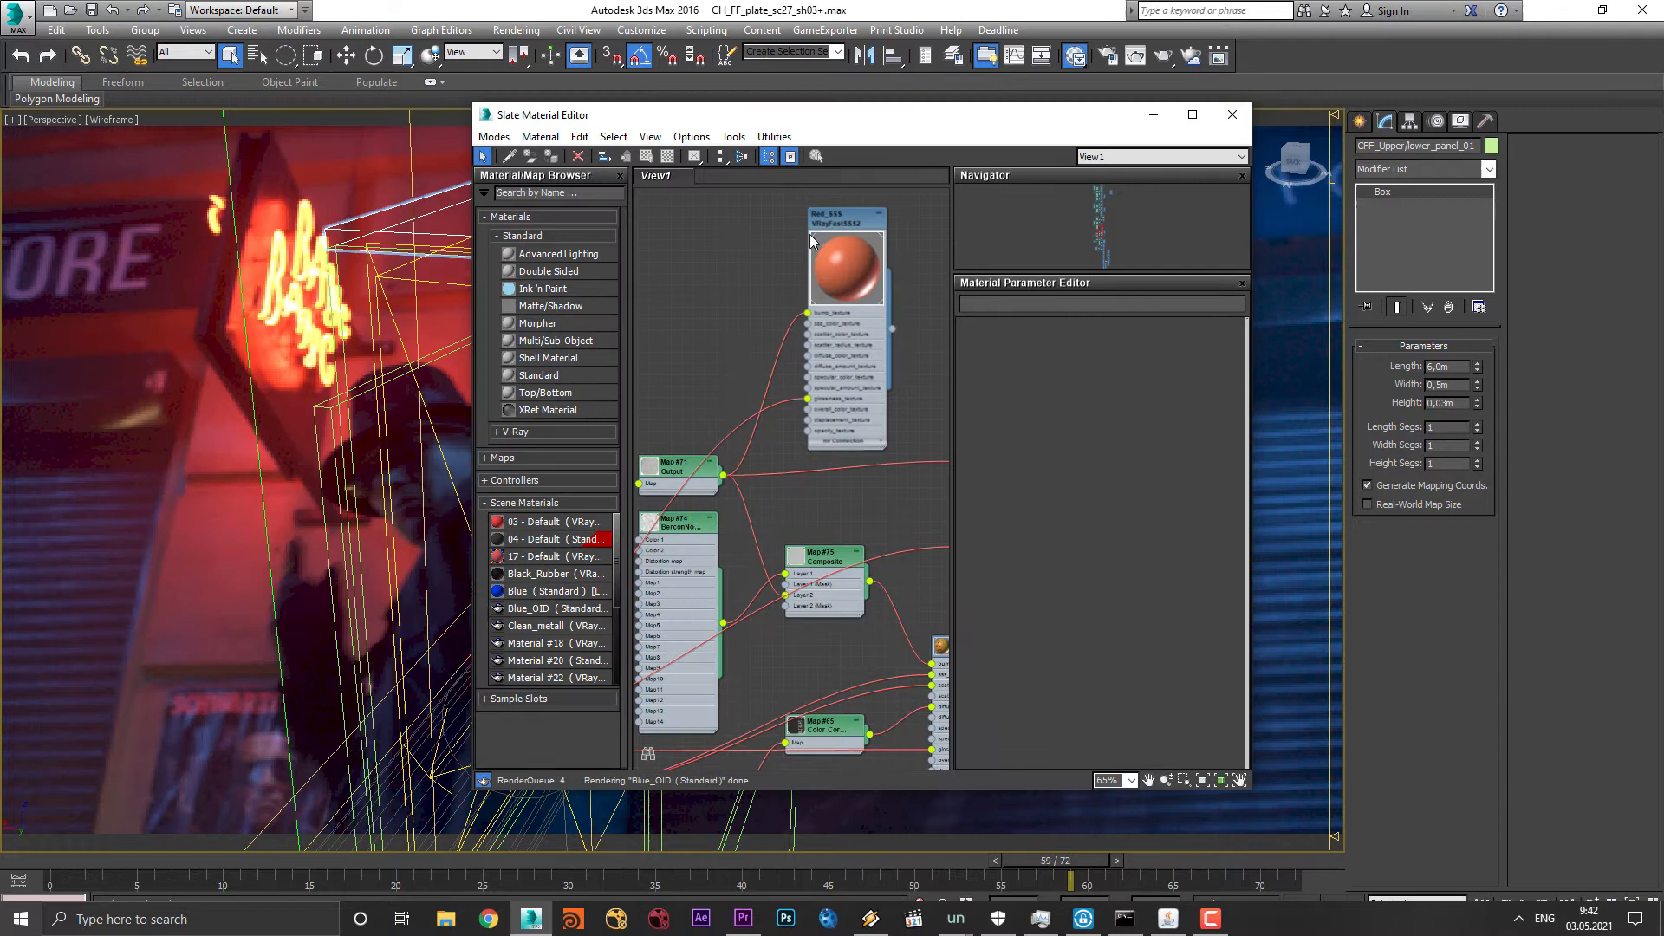
pyautogui.doubleClick(813, 241)
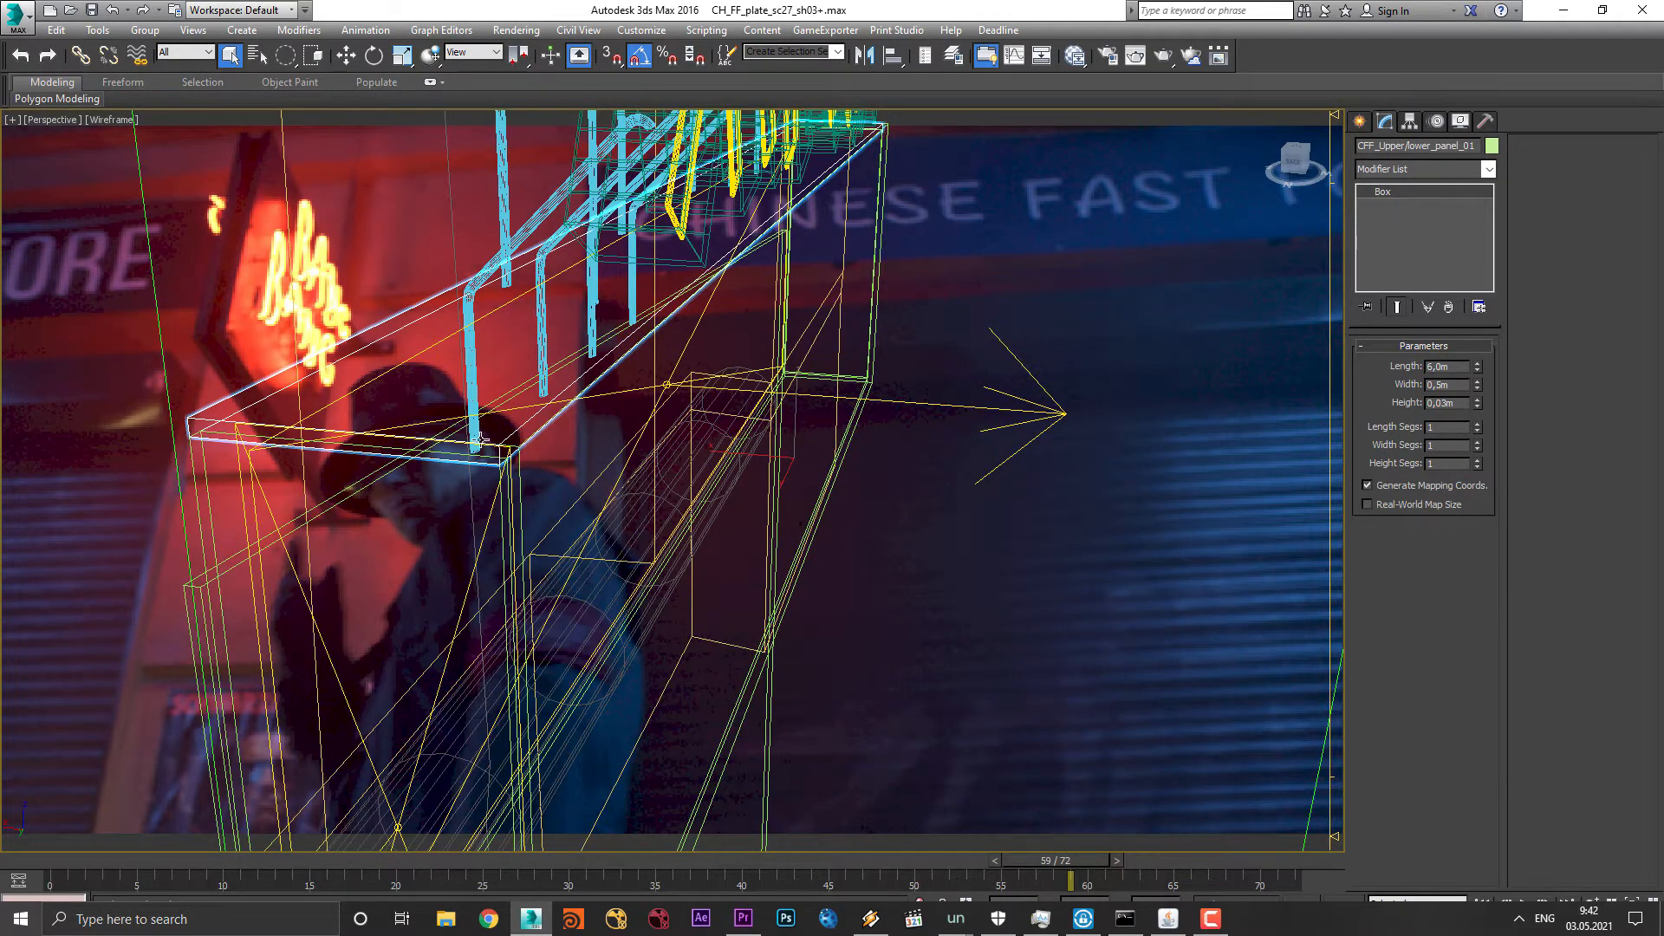
# Step: Select the letter R (Object040) on the Weapons Store sign and examine the tube lamps and their holders up close
pyautogui.moveTo(635, 601); pyautogui.dragTo(620, 420, button='middle')
pyautogui.scroll(-4, 736, 580)
pyautogui.scroll(4, 673, 582)
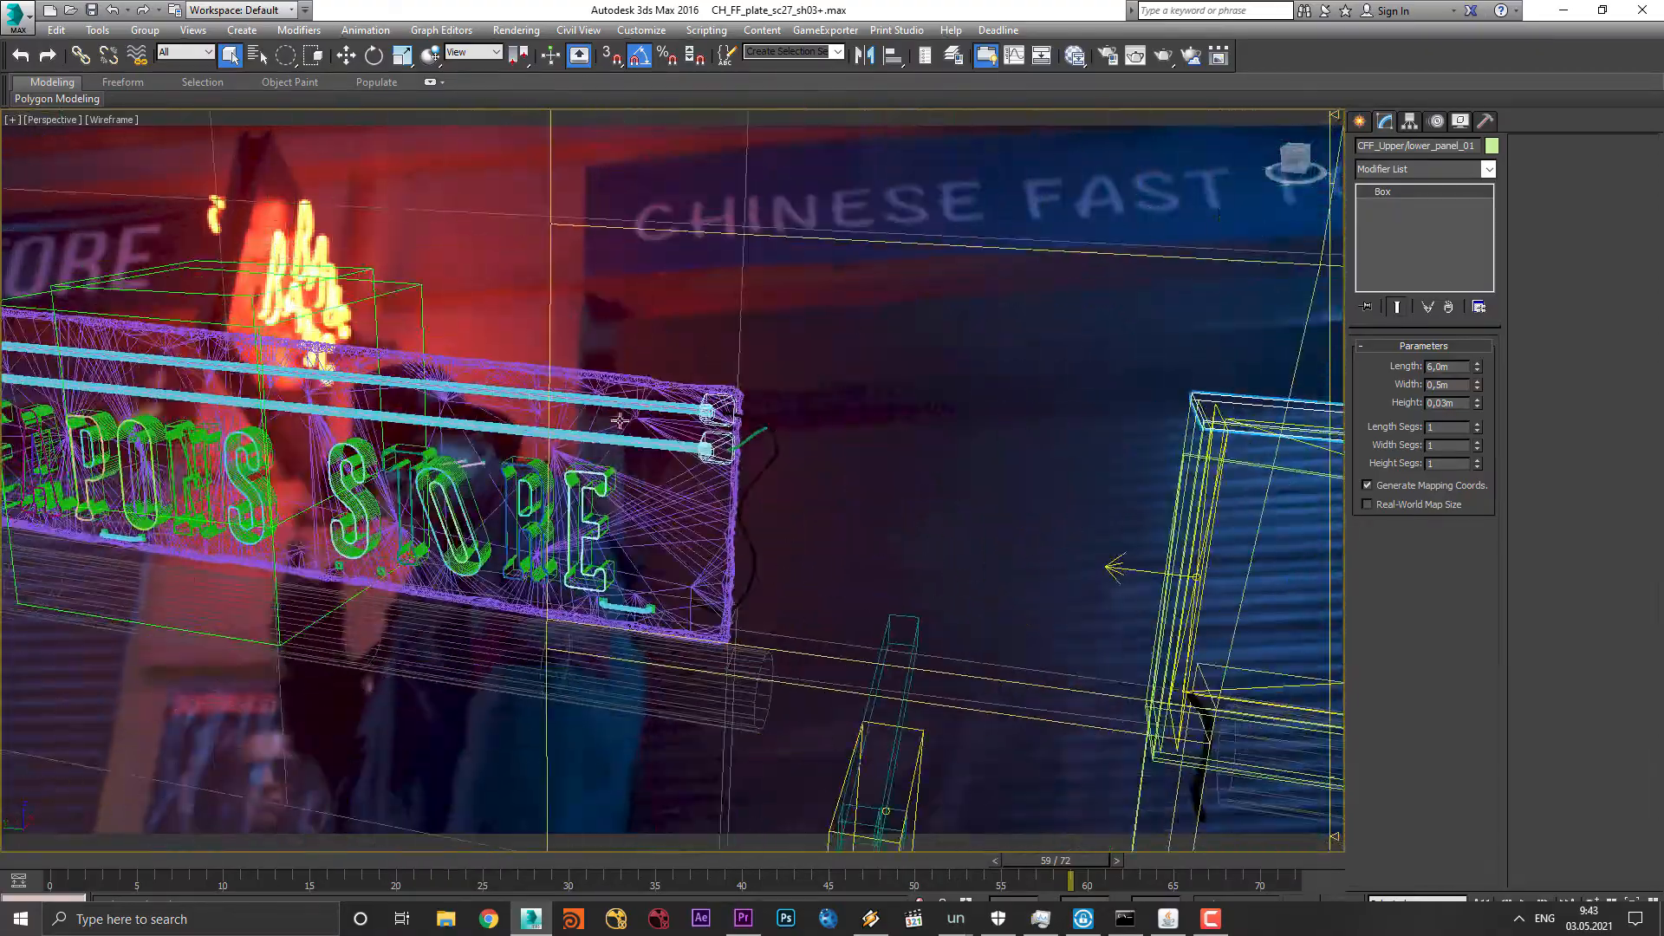
pyautogui.scroll(3, 620, 421)
pyautogui.moveTo(806, 468); pyautogui.dragTo(1085, 454, button='middle')
pyautogui.scroll(3, 1085, 453)
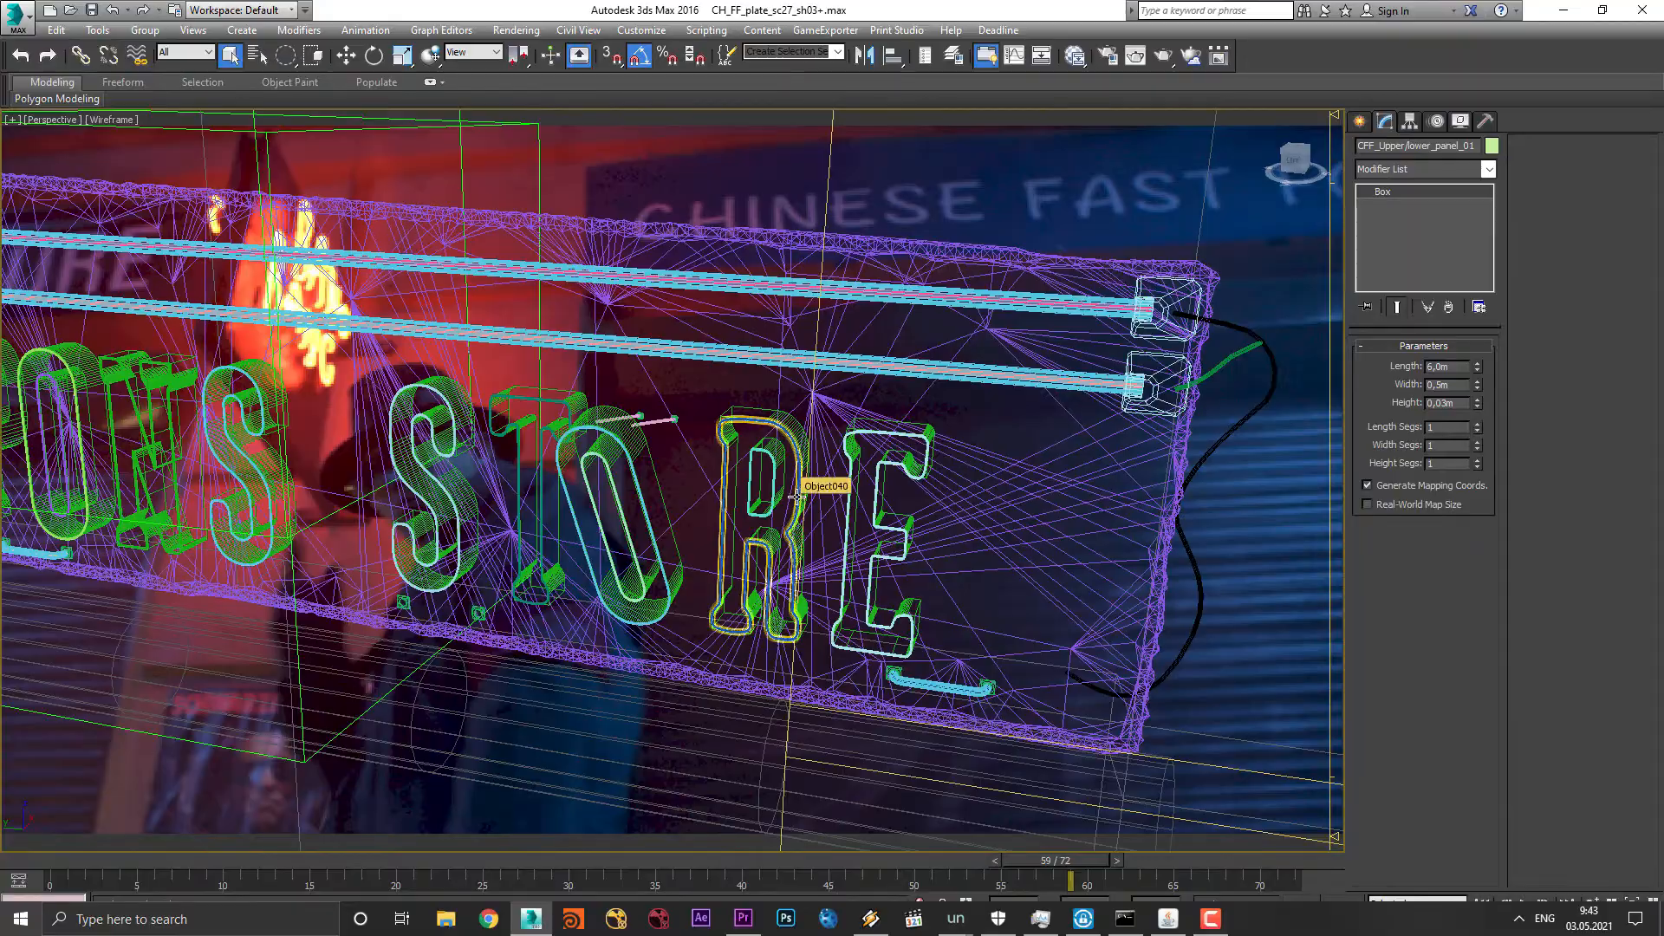
pyautogui.click(796, 496)
pyautogui.keyDown('alt'); pyautogui.moveTo(795, 496); pyautogui.dragTo(620, 555, button='middle'); pyautogui.keyUp('alt')
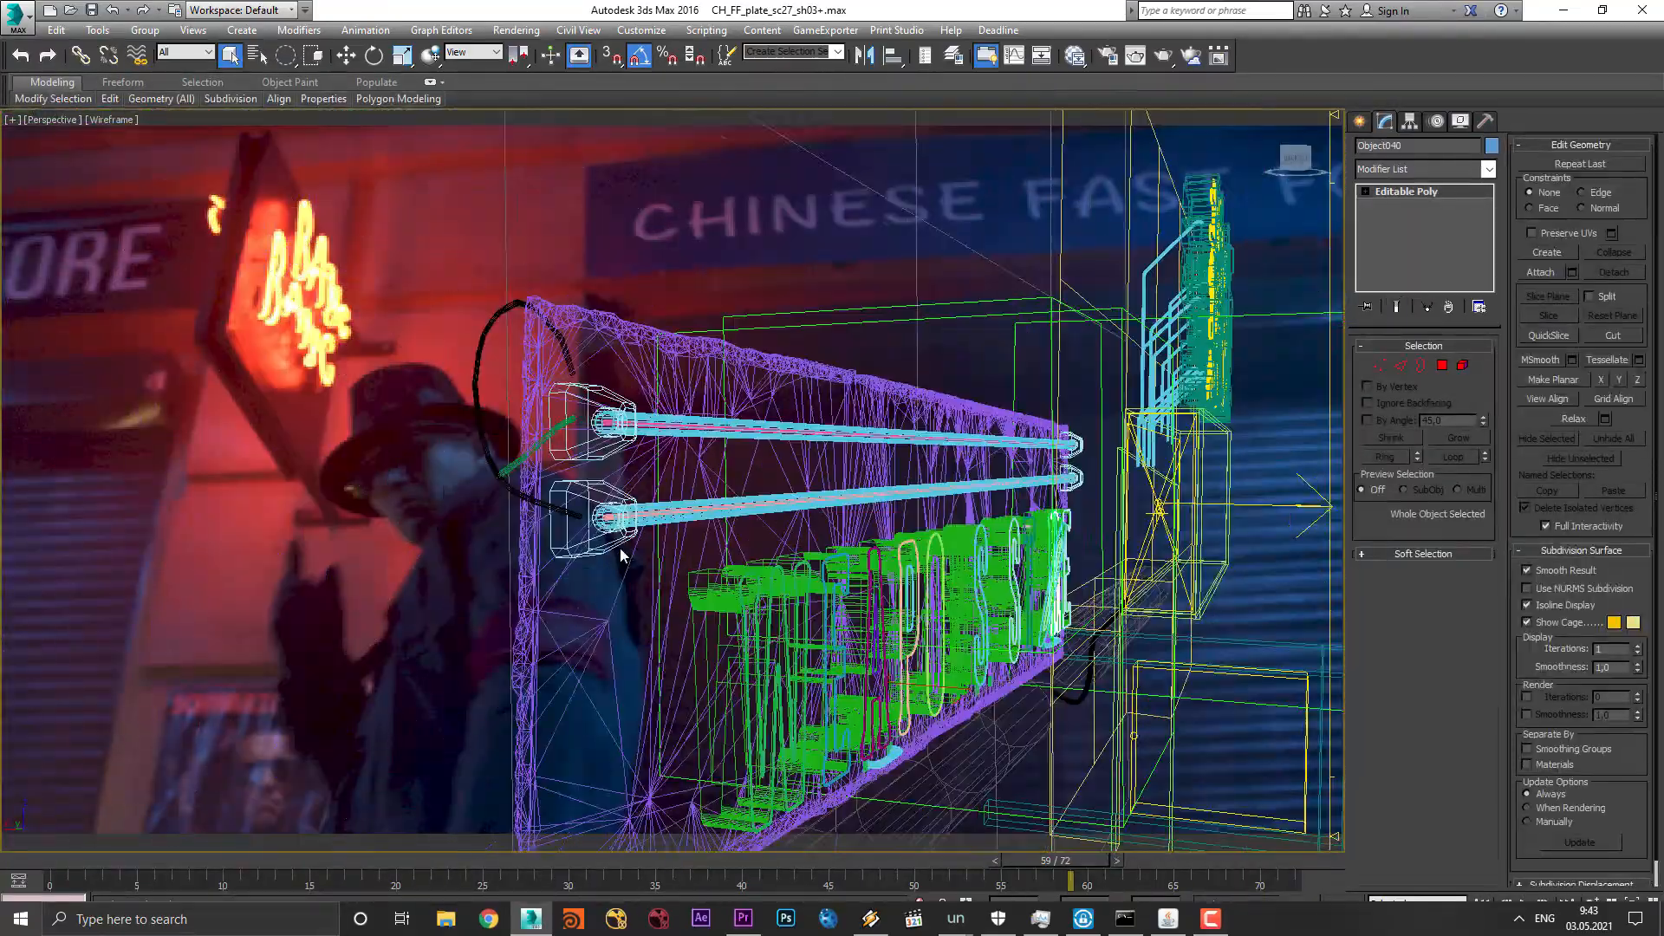
pyautogui.scroll(3, 621, 555)
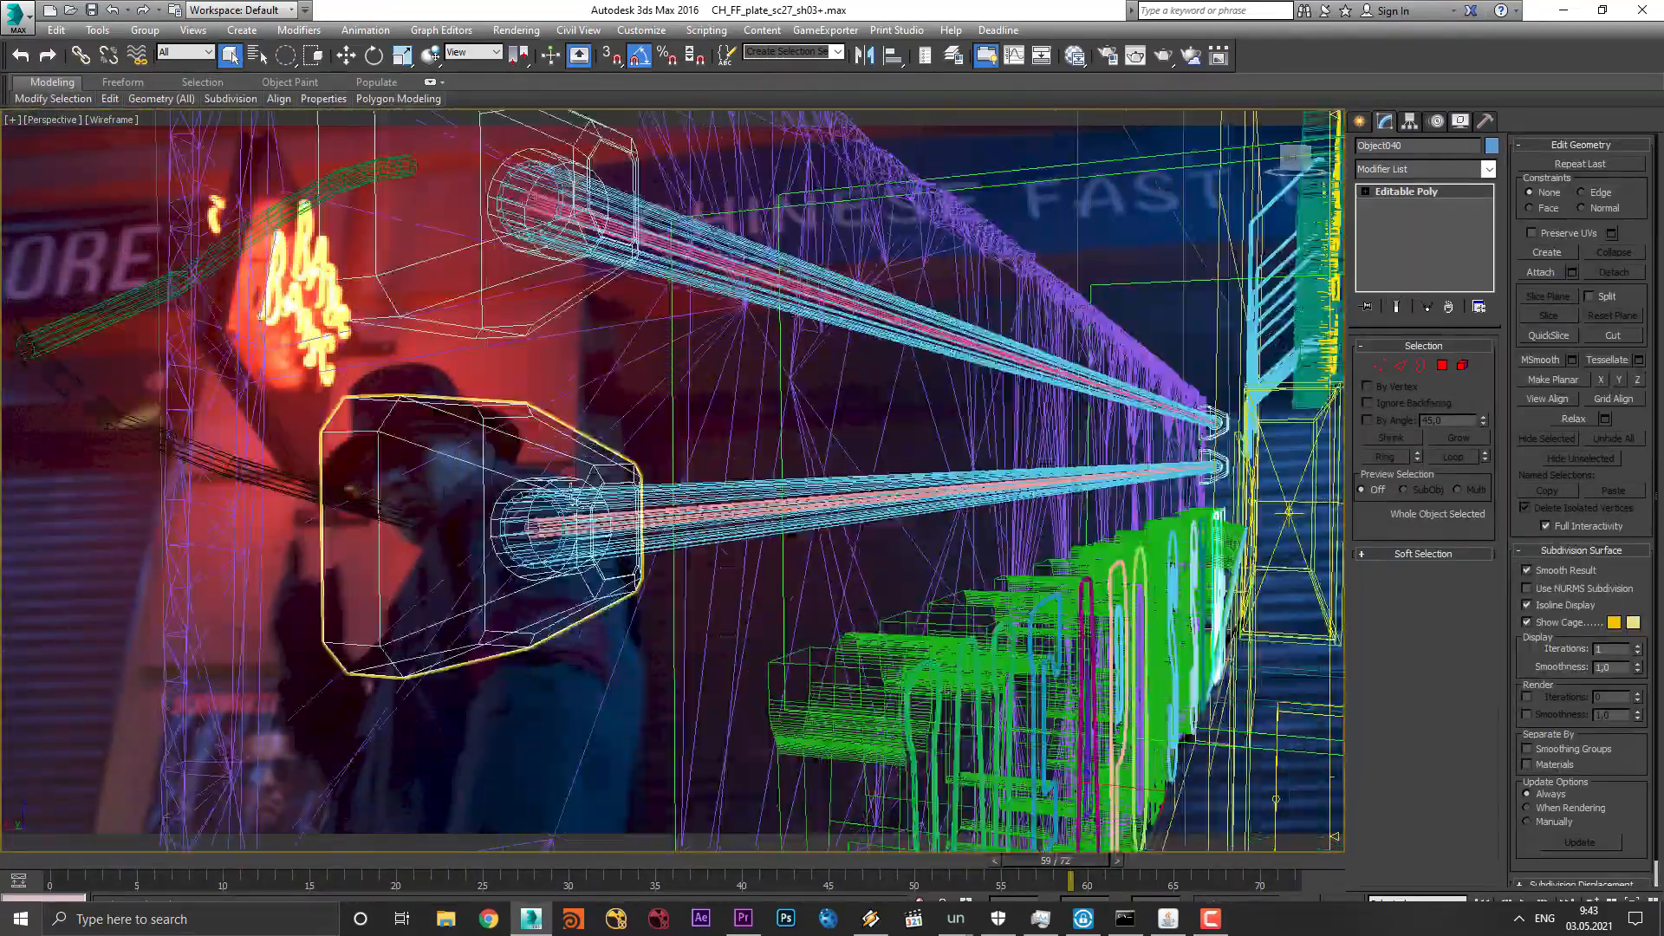
# Step: Select the inner cylinders of the lower and upper long tube lamps on the Weapons Store sign in turn
pyautogui.click(537, 194)
pyautogui.click(555, 501)
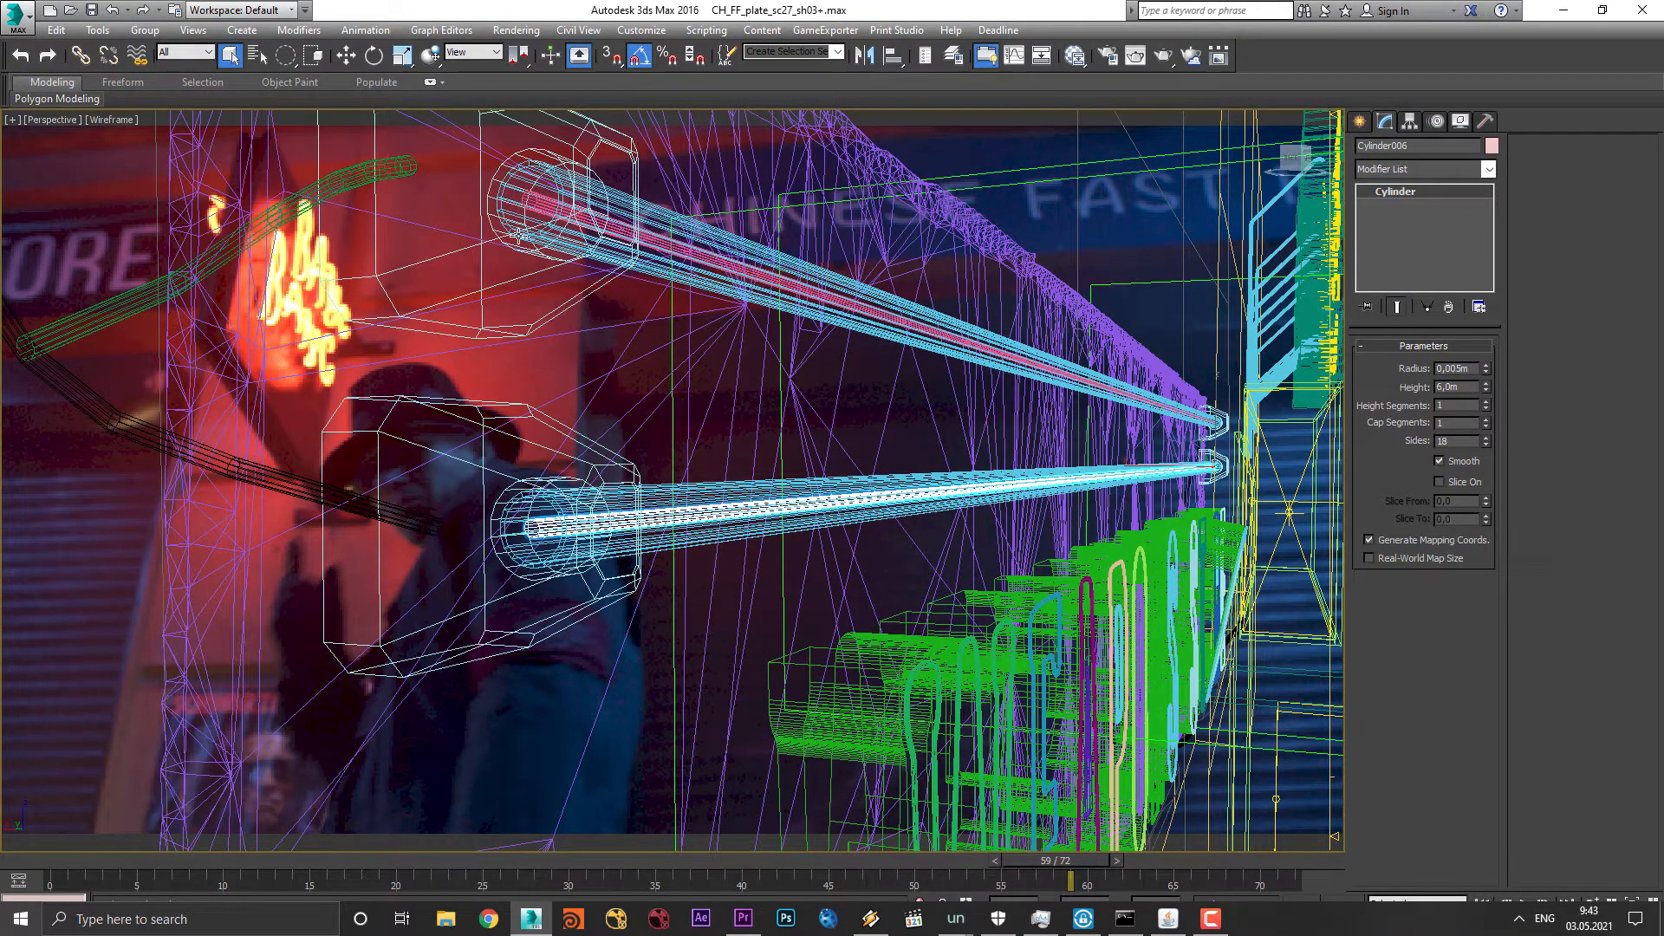
pyautogui.click(503, 225)
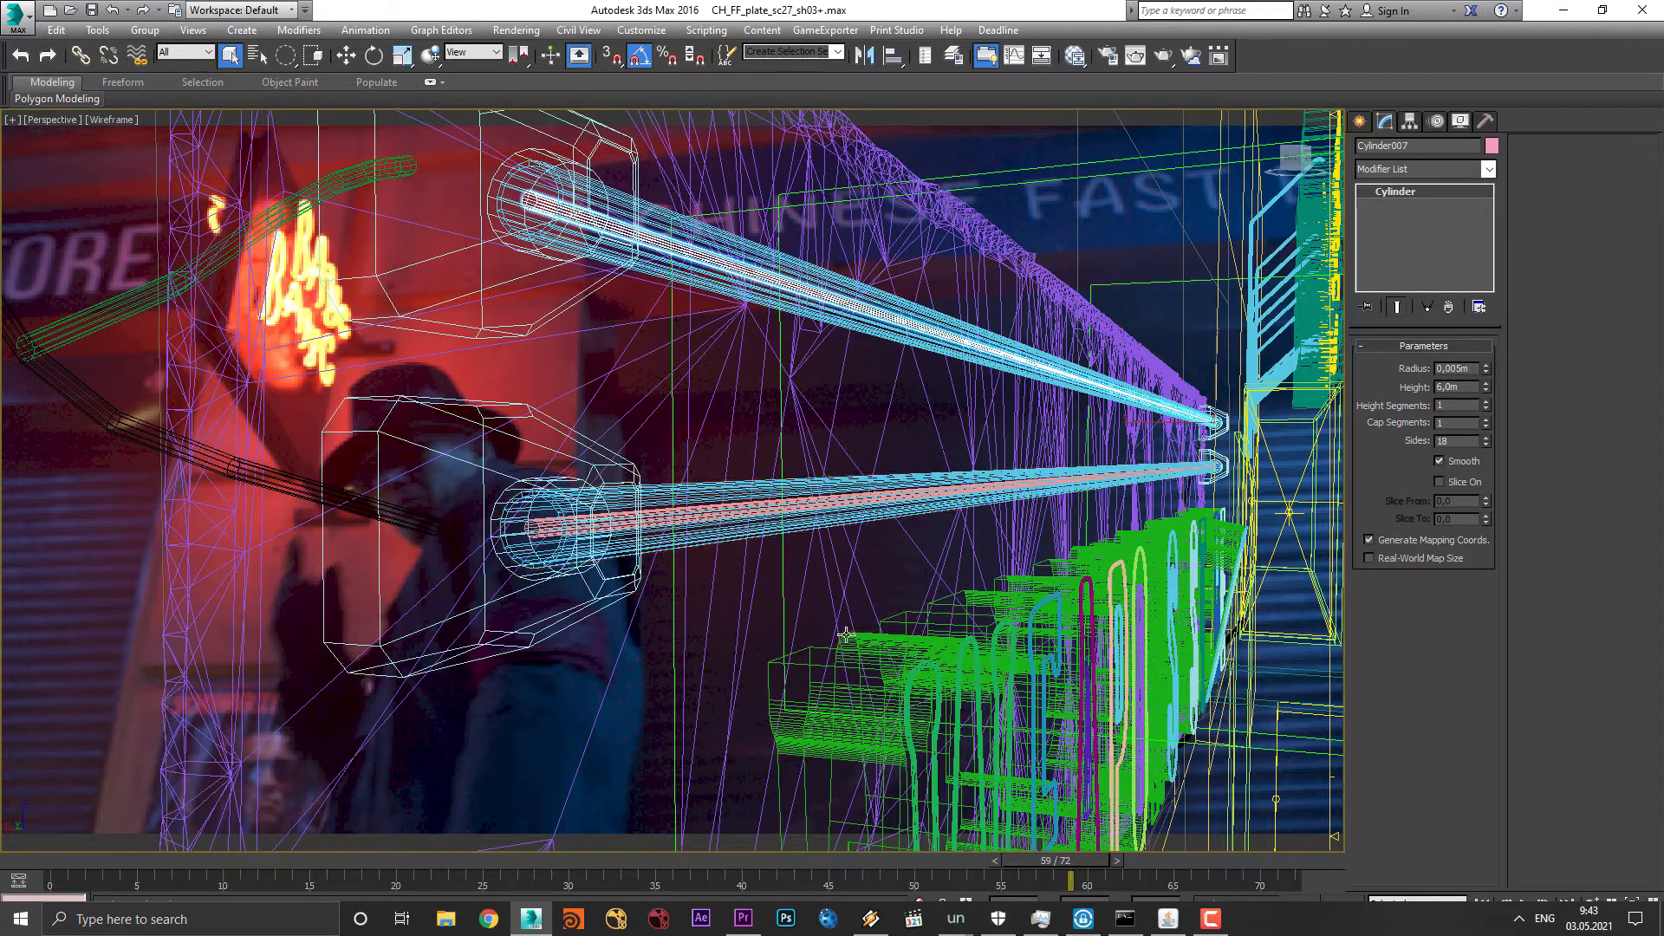
# Step: Select the neon tube outline of the letter A on the Weapons Store sign and view it among the neighbouring letters
pyautogui.moveTo(600, 553); pyautogui.dragTo(690, 477, button='middle')
pyautogui.moveTo(962, 676); pyautogui.dragTo(785, 531, button='middle')
pyautogui.scroll(3, 737, 572)
pyautogui.click(757, 521)
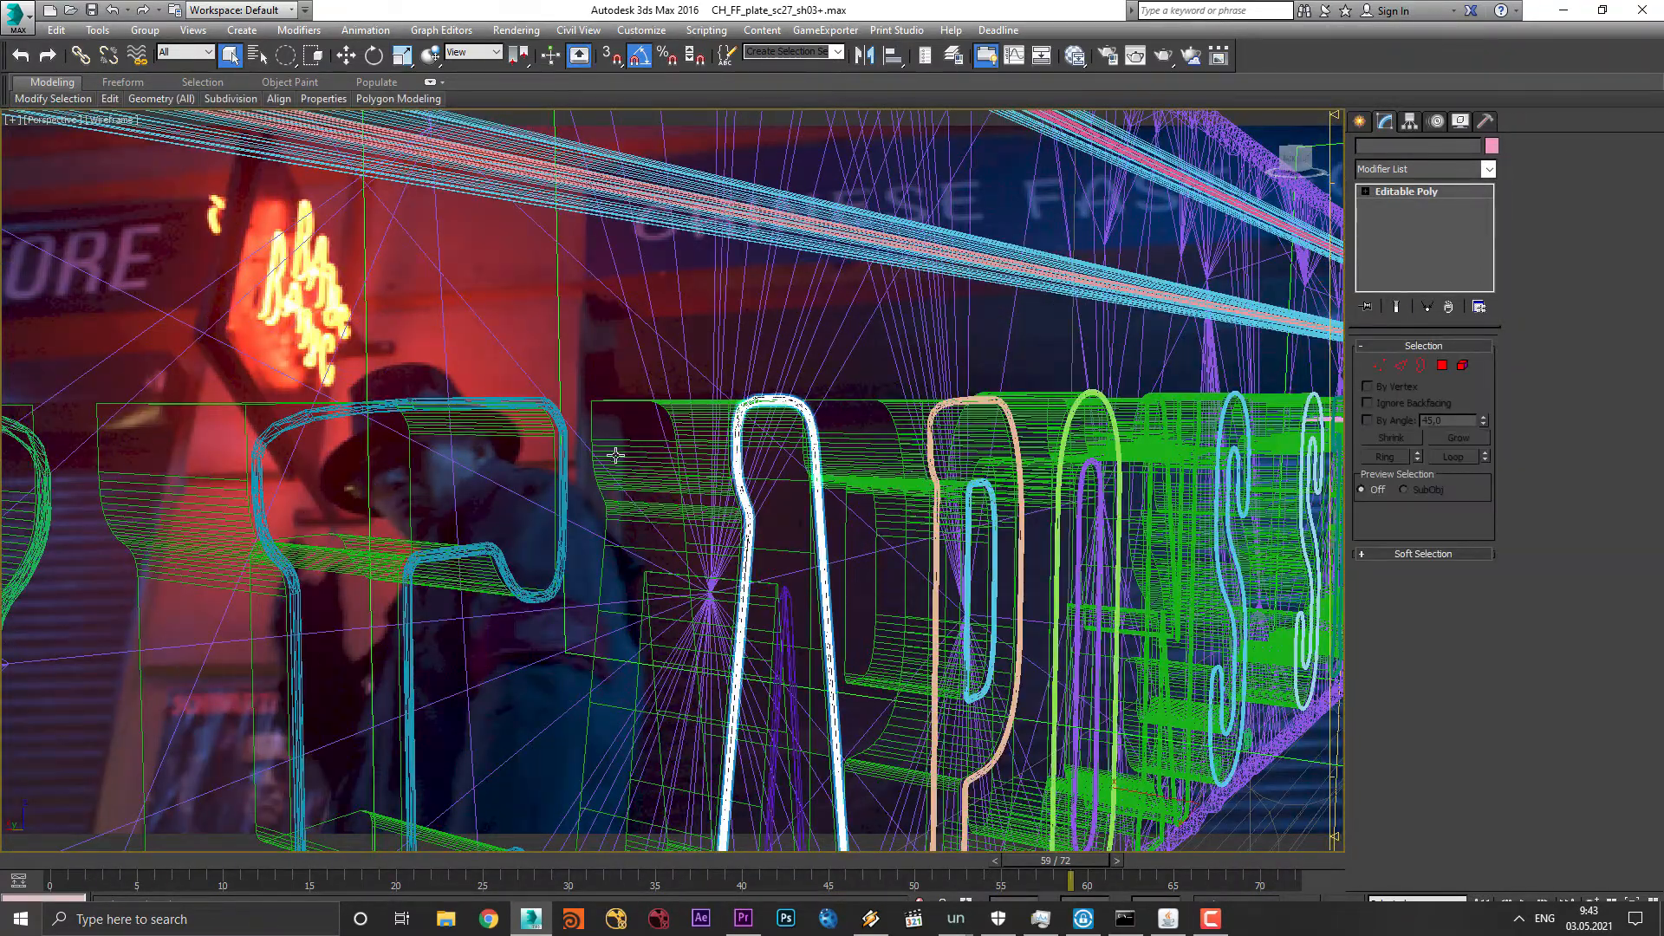
pyautogui.moveTo(843, 466); pyautogui.dragTo(928, 371, button='middle')
pyautogui.scroll(-4, 655, 494)
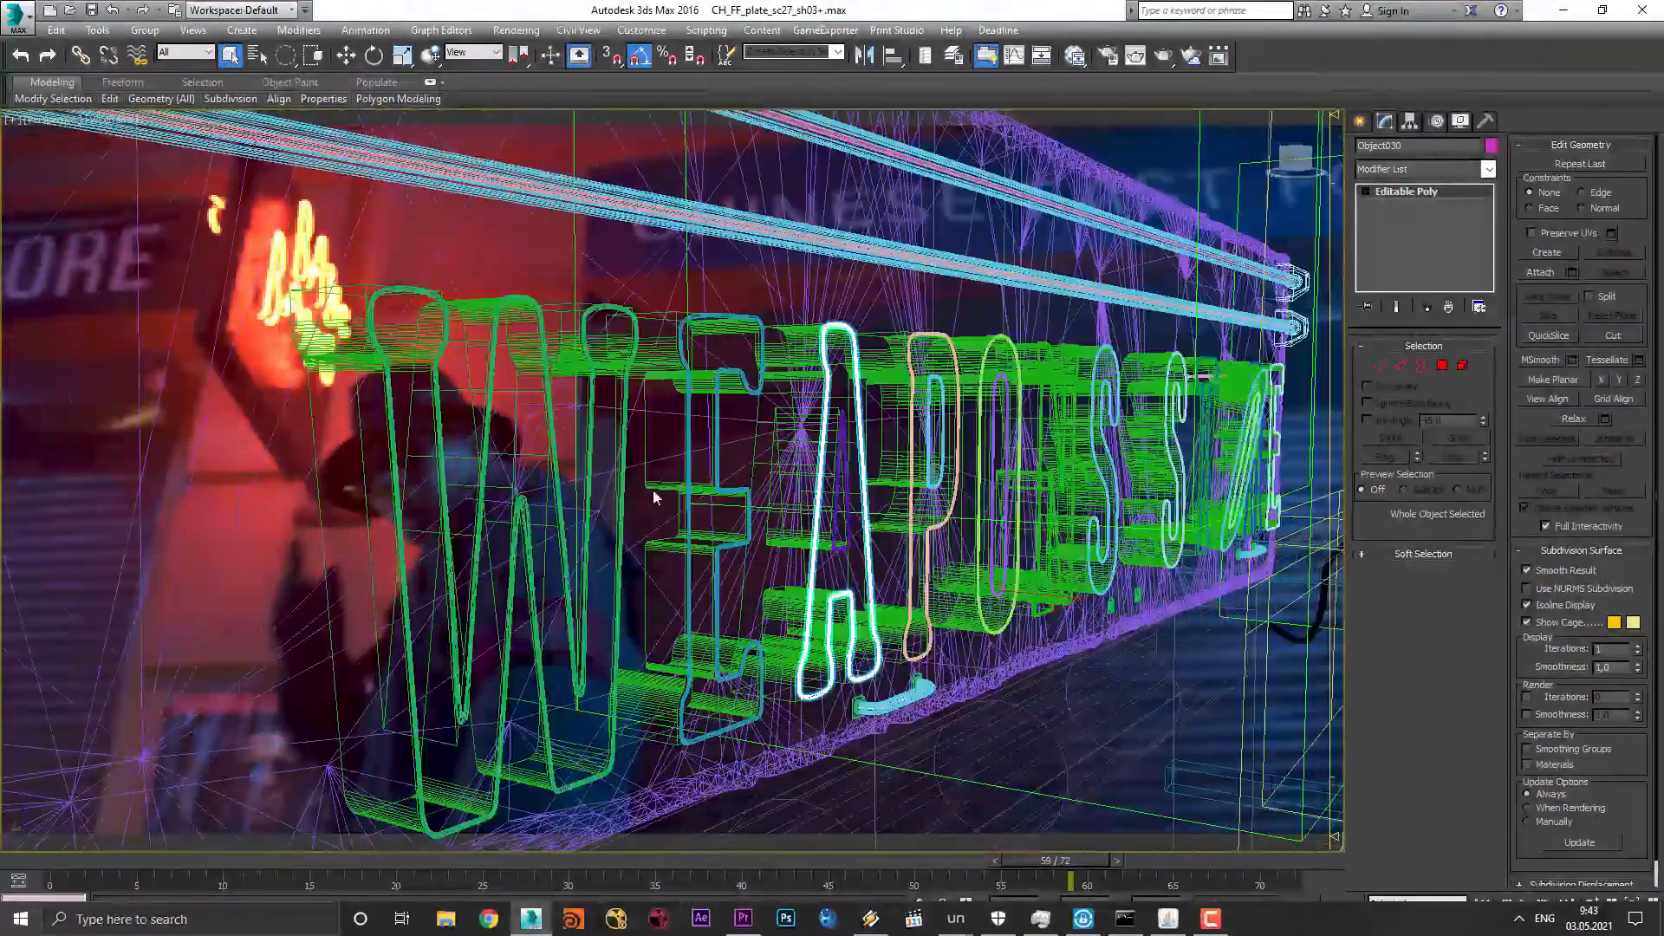
# Step: Examine the neon outlines and extruded sides of the Weapons Store letters up close, from the W along the plate
pyautogui.scroll(4, 382, 346)
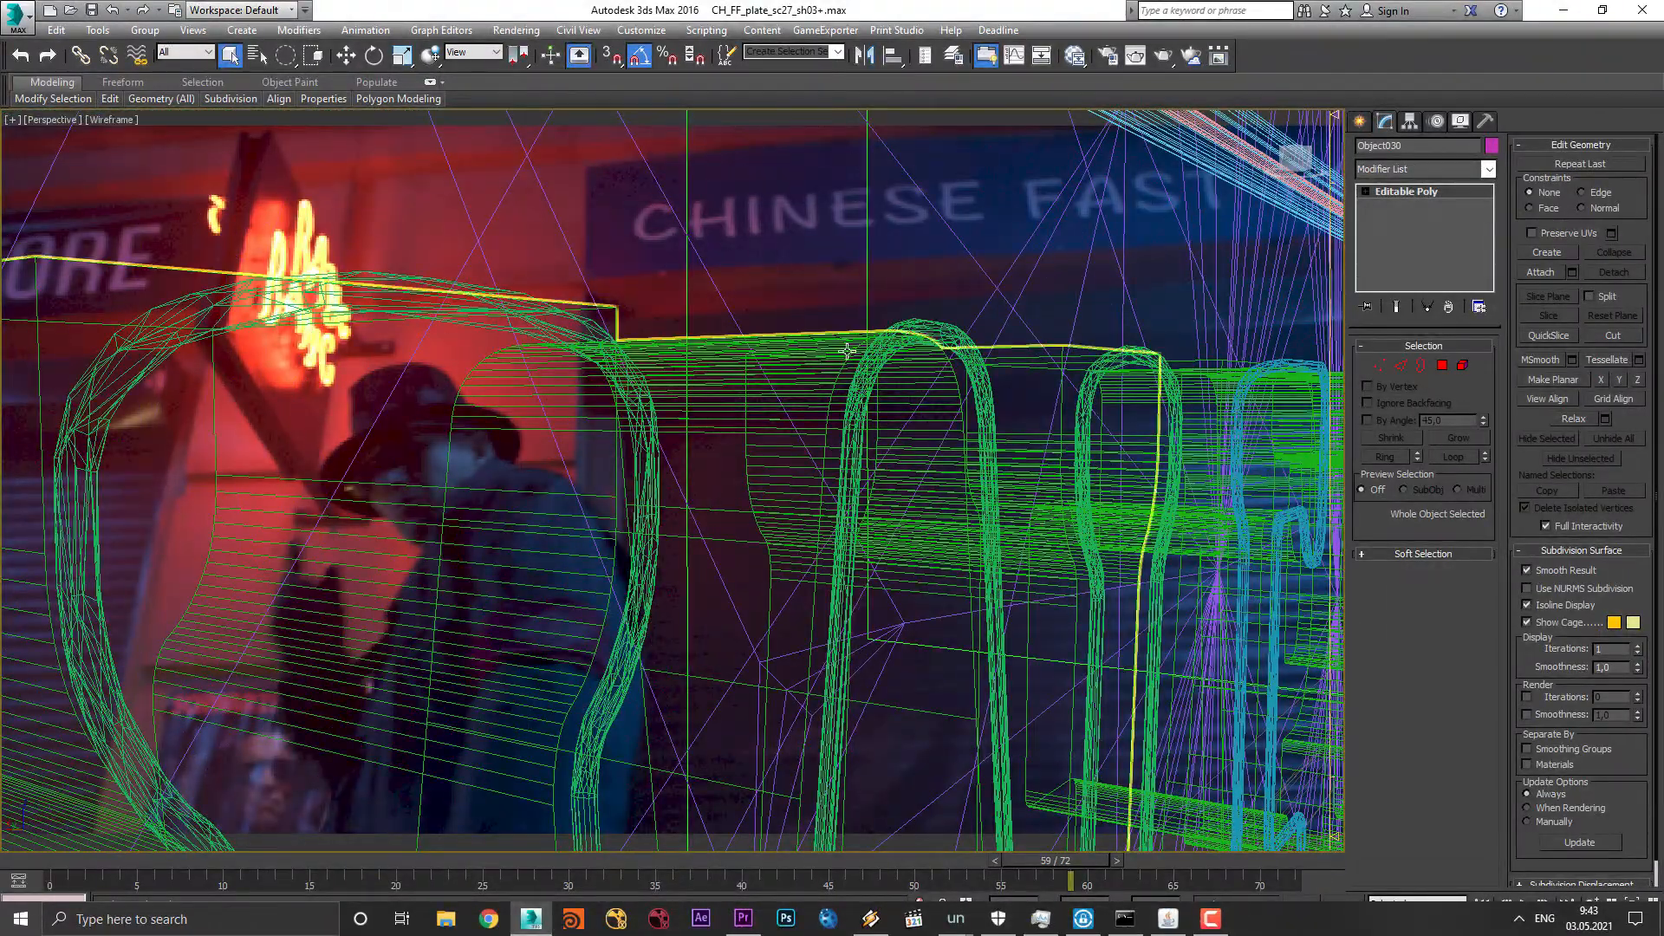
pyautogui.scroll(4, 1005, 381)
pyautogui.moveTo(1069, 624); pyautogui.dragTo(877, 699, button='middle')
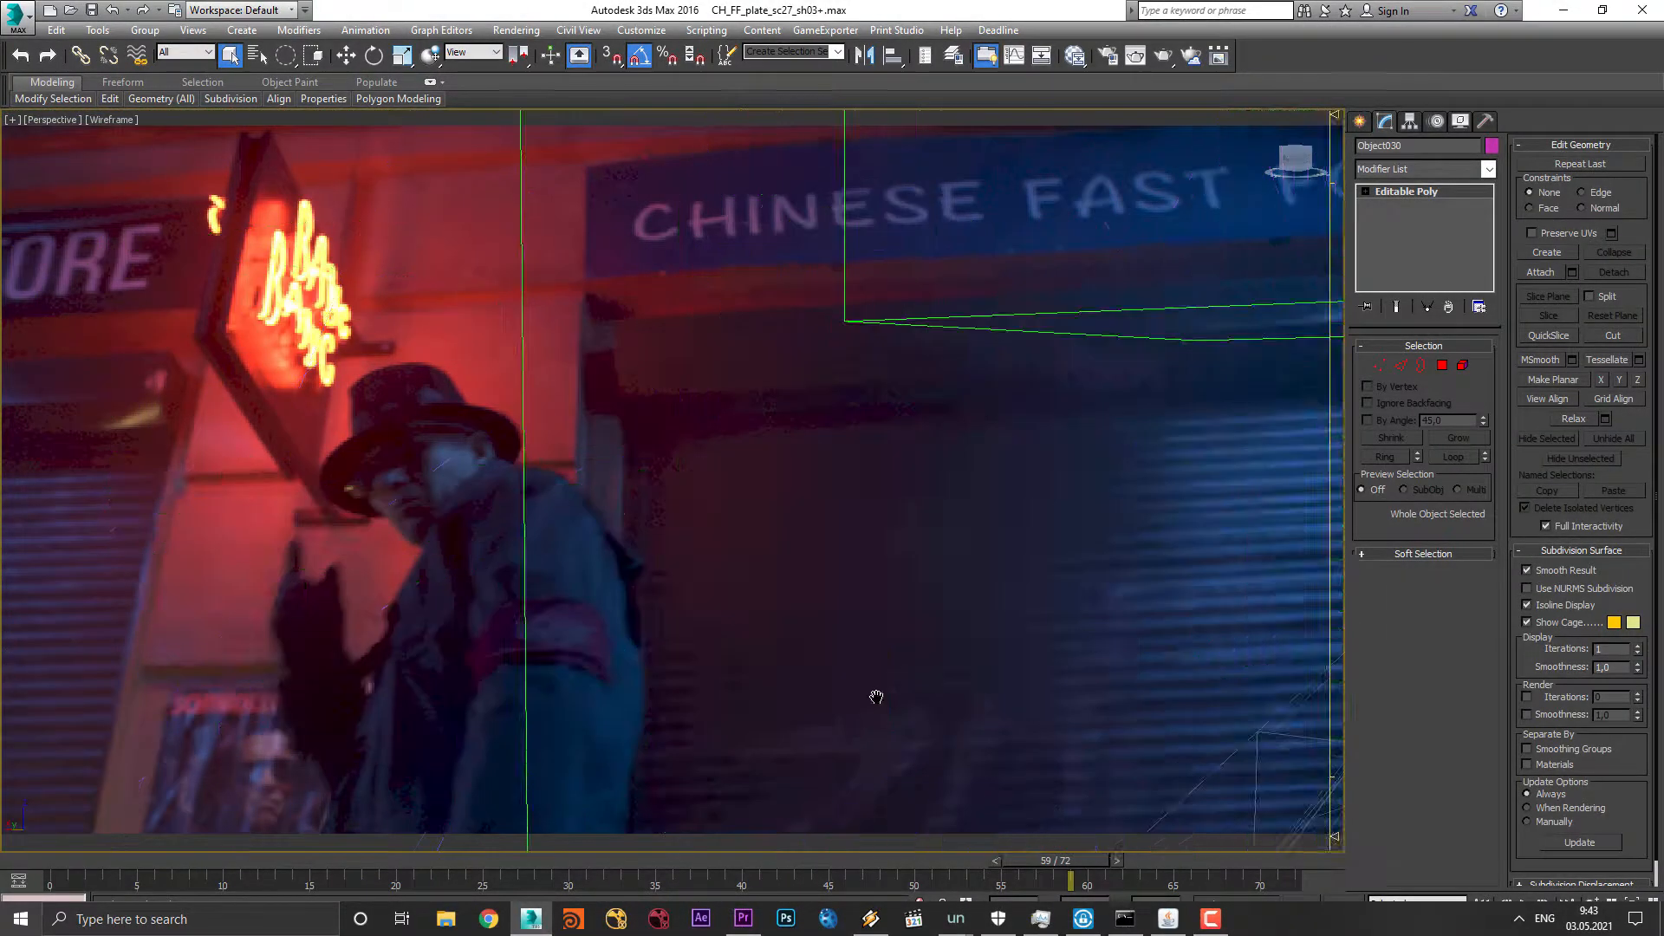
pyautogui.scroll(-2, 881, 709)
pyautogui.scroll(-5, 970, 560)
pyautogui.moveTo(1127, 529); pyautogui.dragTo(868, 556, button='middle')
pyautogui.scroll(2, 867, 556)
pyautogui.scroll(5, 872, 652)
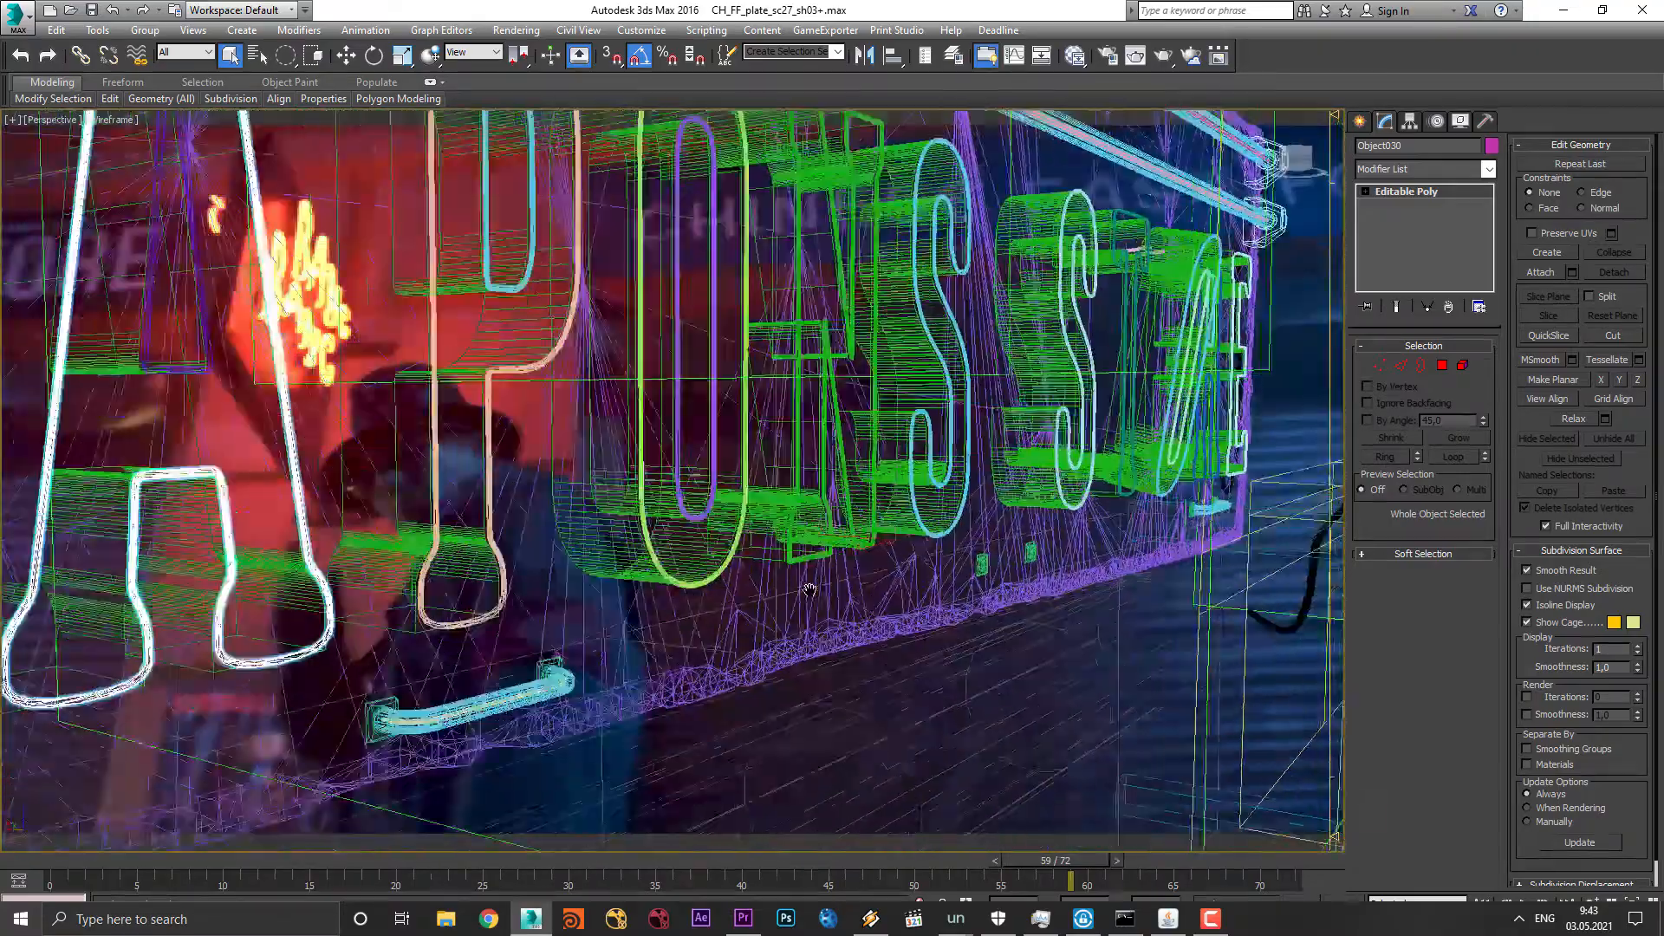
# Step: Select the small neon lamp holder below the Weapons Store letters and inspect it up close
pyautogui.click(1016, 526)
pyautogui.scroll(3, 1060, 532)
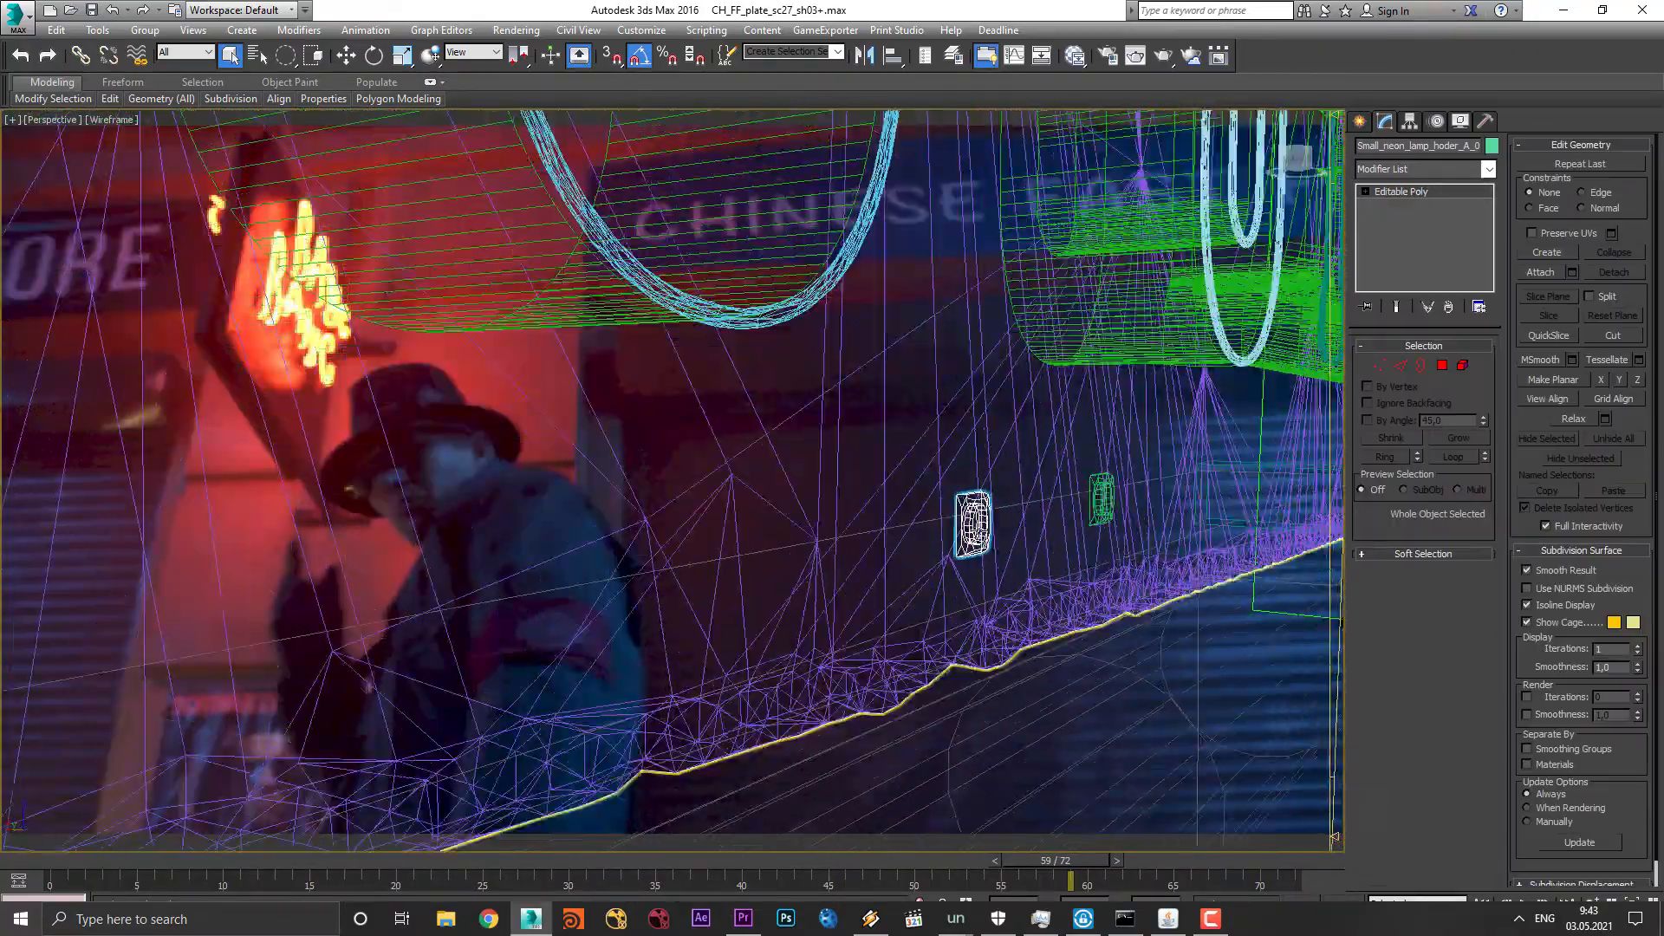
pyautogui.scroll(-2, 1102, 507)
pyautogui.moveTo(693, 501); pyautogui.dragTo(970, 442, button='middle')
pyautogui.scroll(3, 416, 477)
pyautogui.moveTo(416, 476); pyautogui.dragTo(563, 468, button='middle')
# Step: Examine the end of the Weapons Store plate beside the letter E, including the tube lamp holders and hanging cables
pyautogui.scroll(-3, 598, 494)
pyautogui.scroll(-2, 598, 496)
pyautogui.scroll(-3, 599, 475)
pyautogui.moveTo(988, 437); pyautogui.dragTo(687, 659, button='middle')
pyautogui.scroll(1, 598, 420)
pyautogui.scroll(-4, 598, 419)
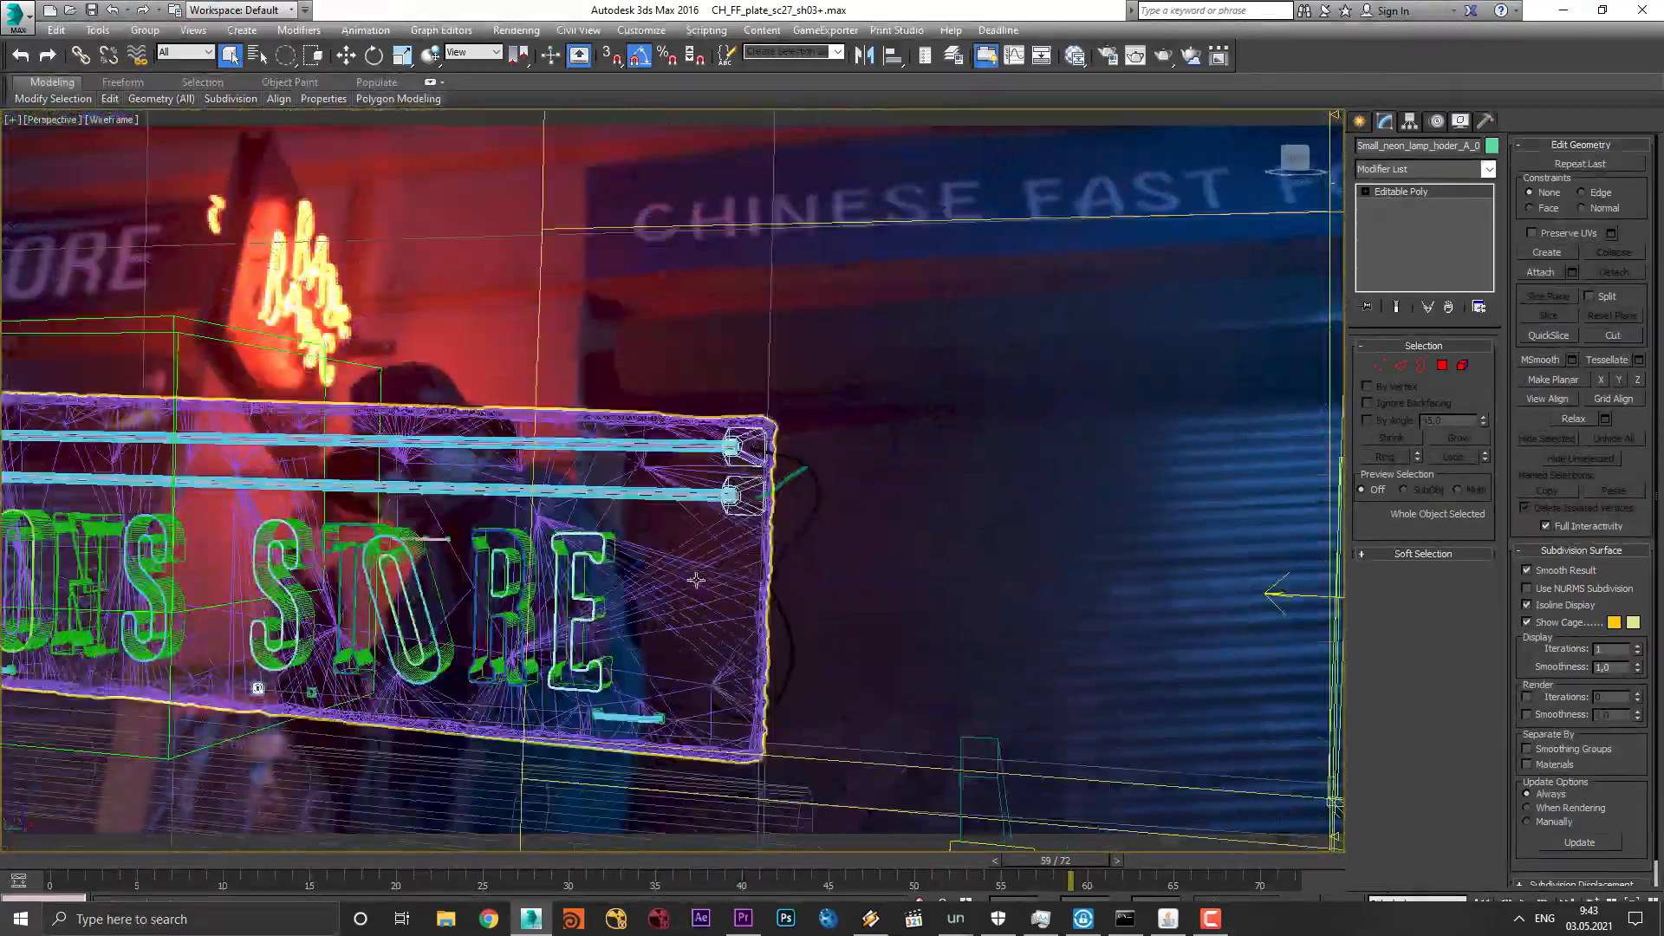
pyautogui.scroll(5, 795, 472)
pyautogui.moveTo(816, 527); pyautogui.dragTo(854, 607, button='middle')
pyautogui.scroll(-4, 814, 416)
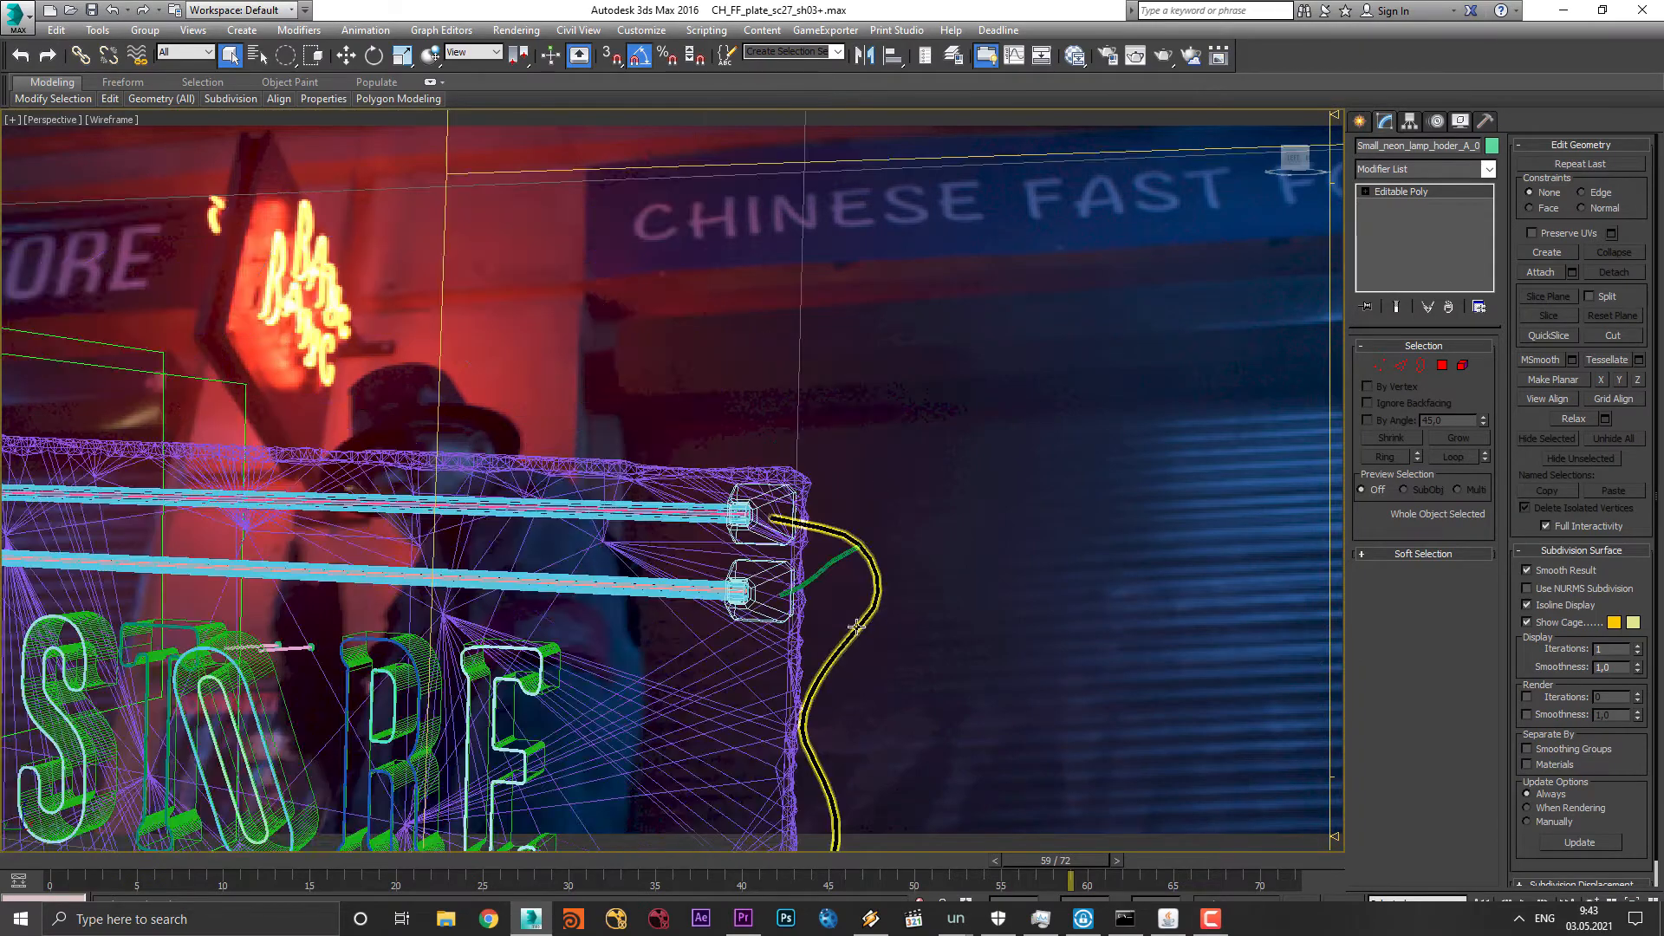
pyautogui.moveTo(1040, 640); pyautogui.dragTo(598, 486, button='middle')
pyautogui.scroll(-2, 598, 485)
pyautogui.scroll(3, 658, 601)
pyautogui.scroll(-3, 658, 601)
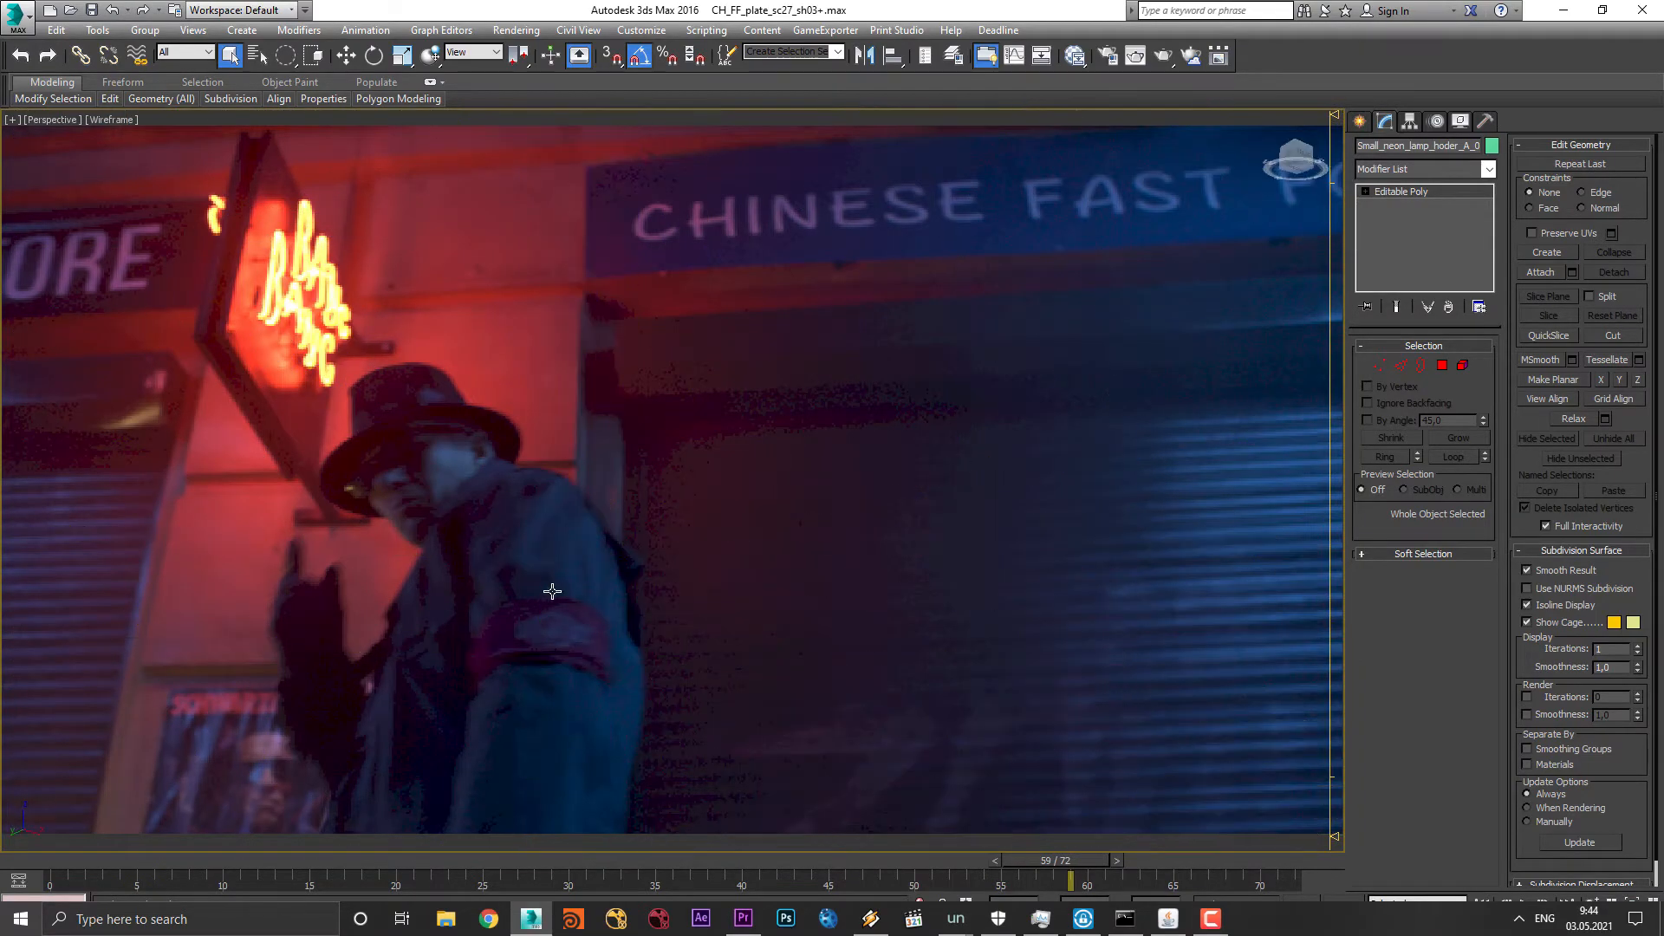
# Step: Select the large horizontal cylinder below the Chinese Fast Food sign box and inspect the black cable hanging beside it
pyautogui.scroll(3, 605, 590)
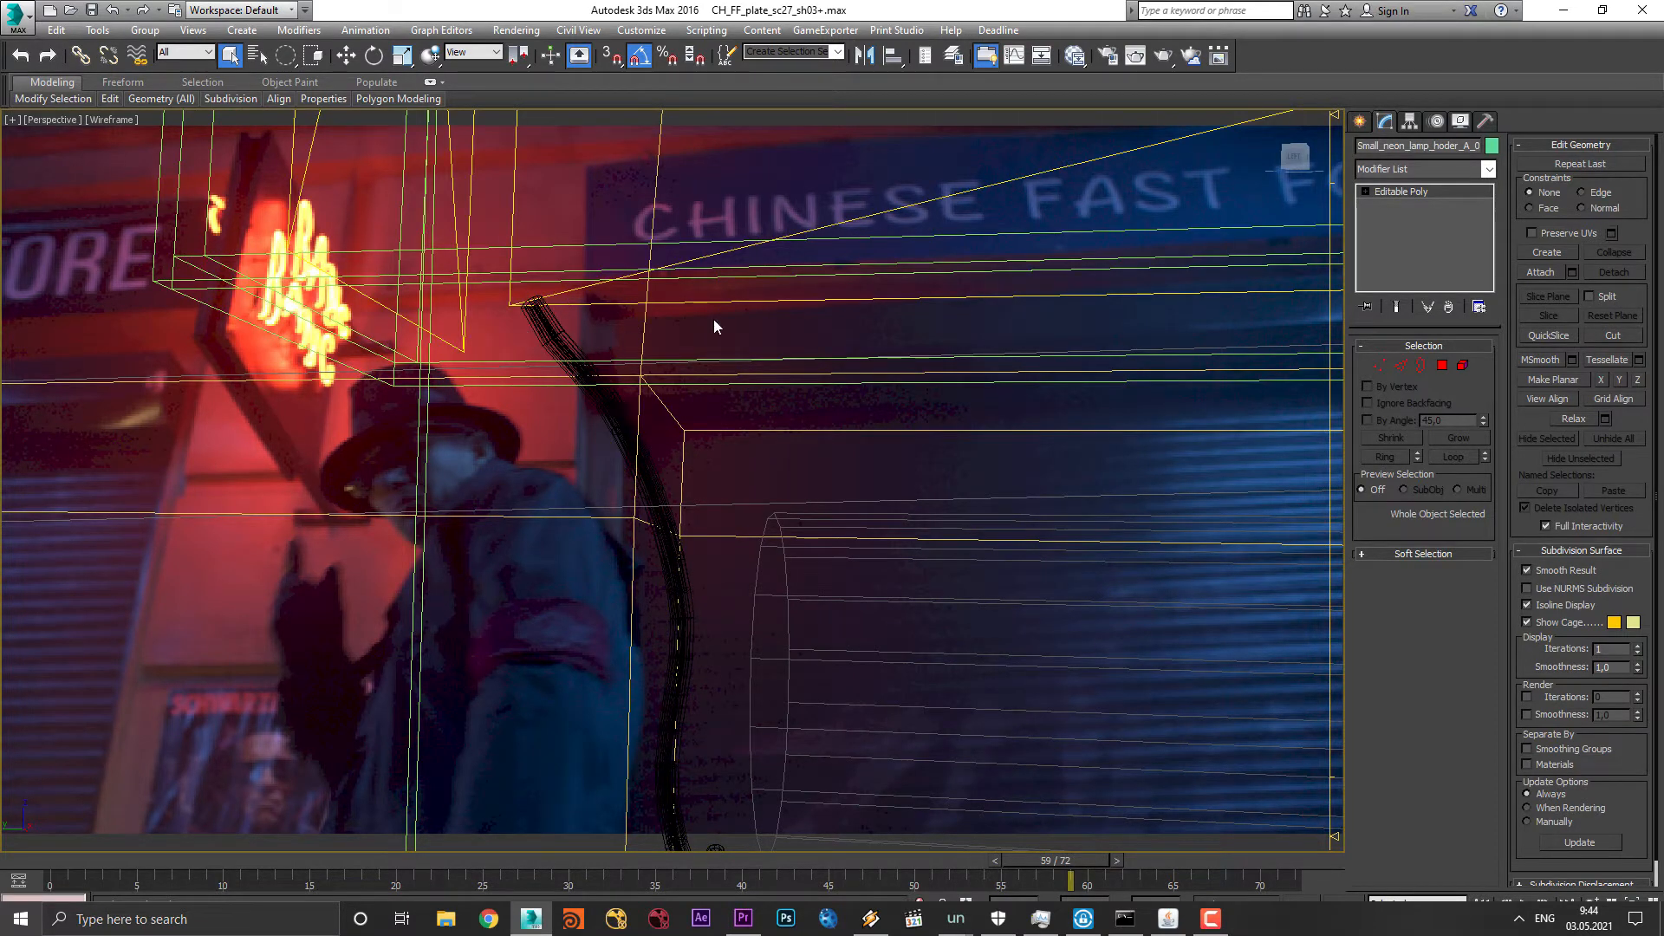
pyautogui.scroll(-3, 819, 537)
pyautogui.click(780, 595)
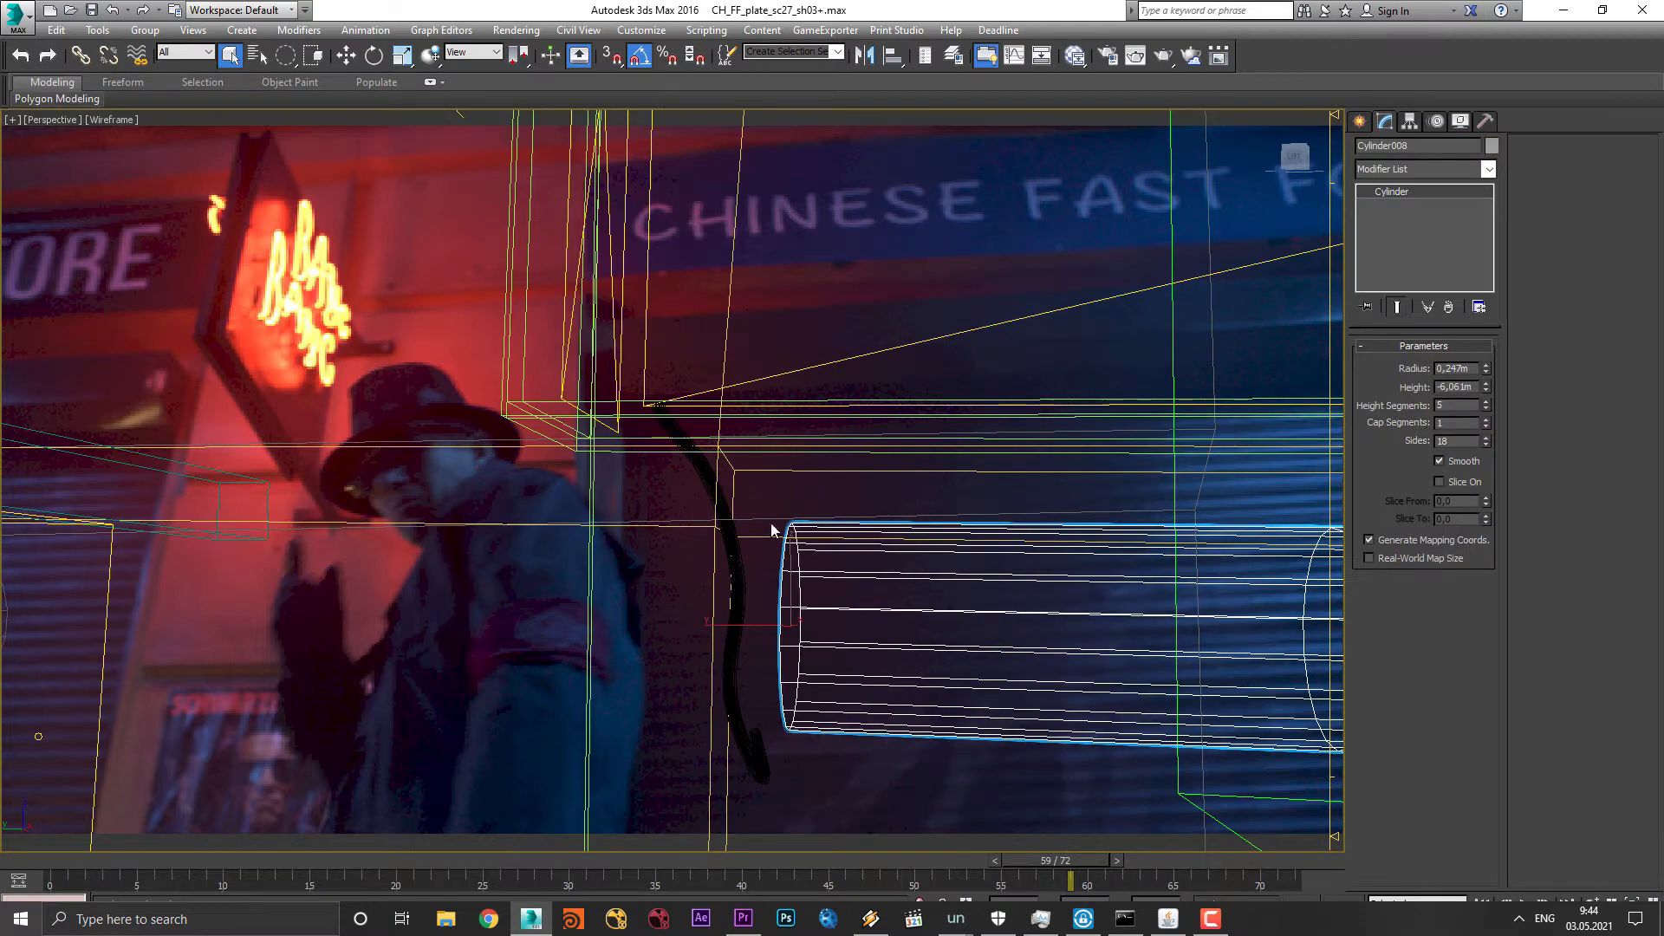
pyautogui.scroll(-2, 742, 532)
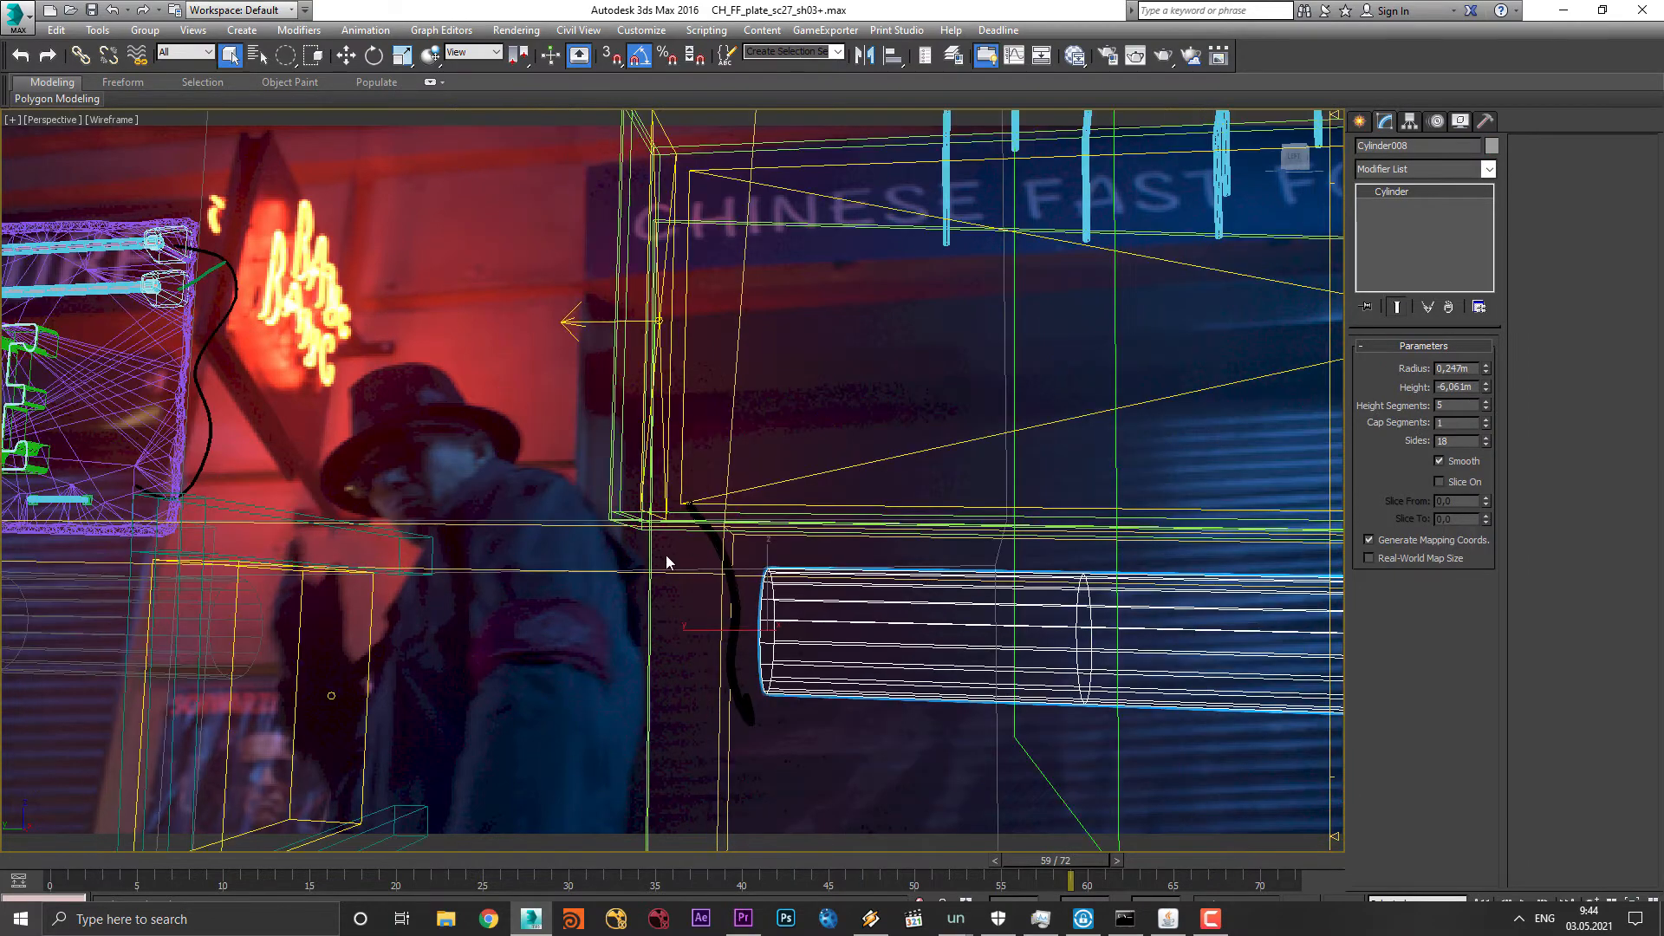
pyautogui.scroll(4, 821, 600)
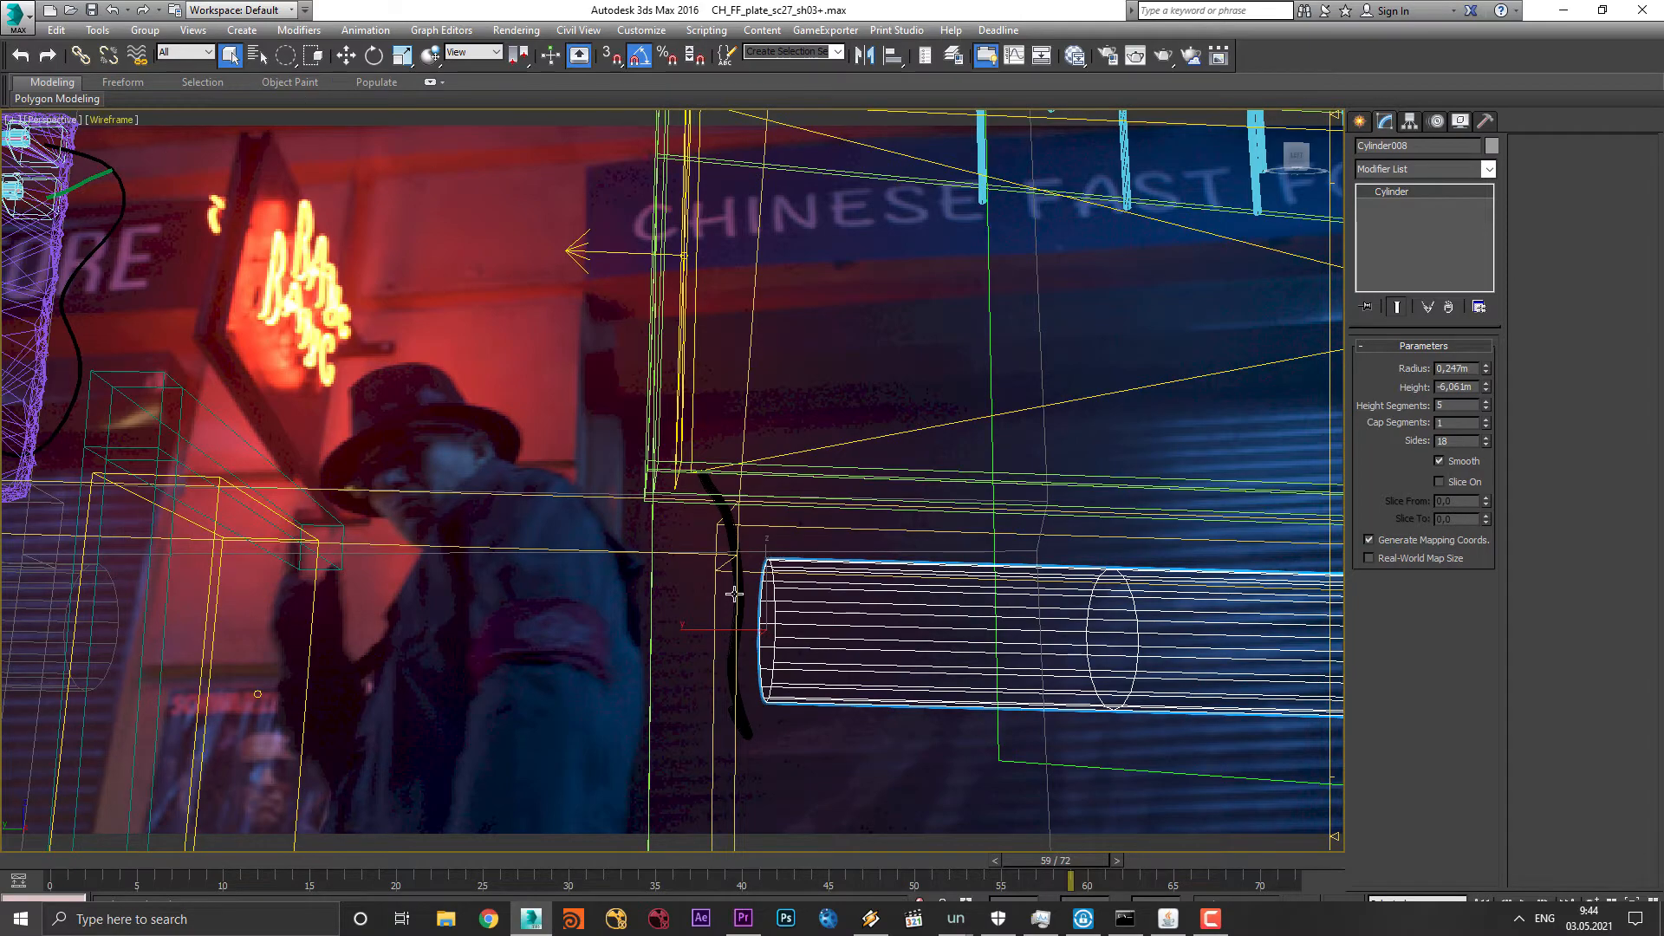
pyautogui.scroll(-2, 431, 526)
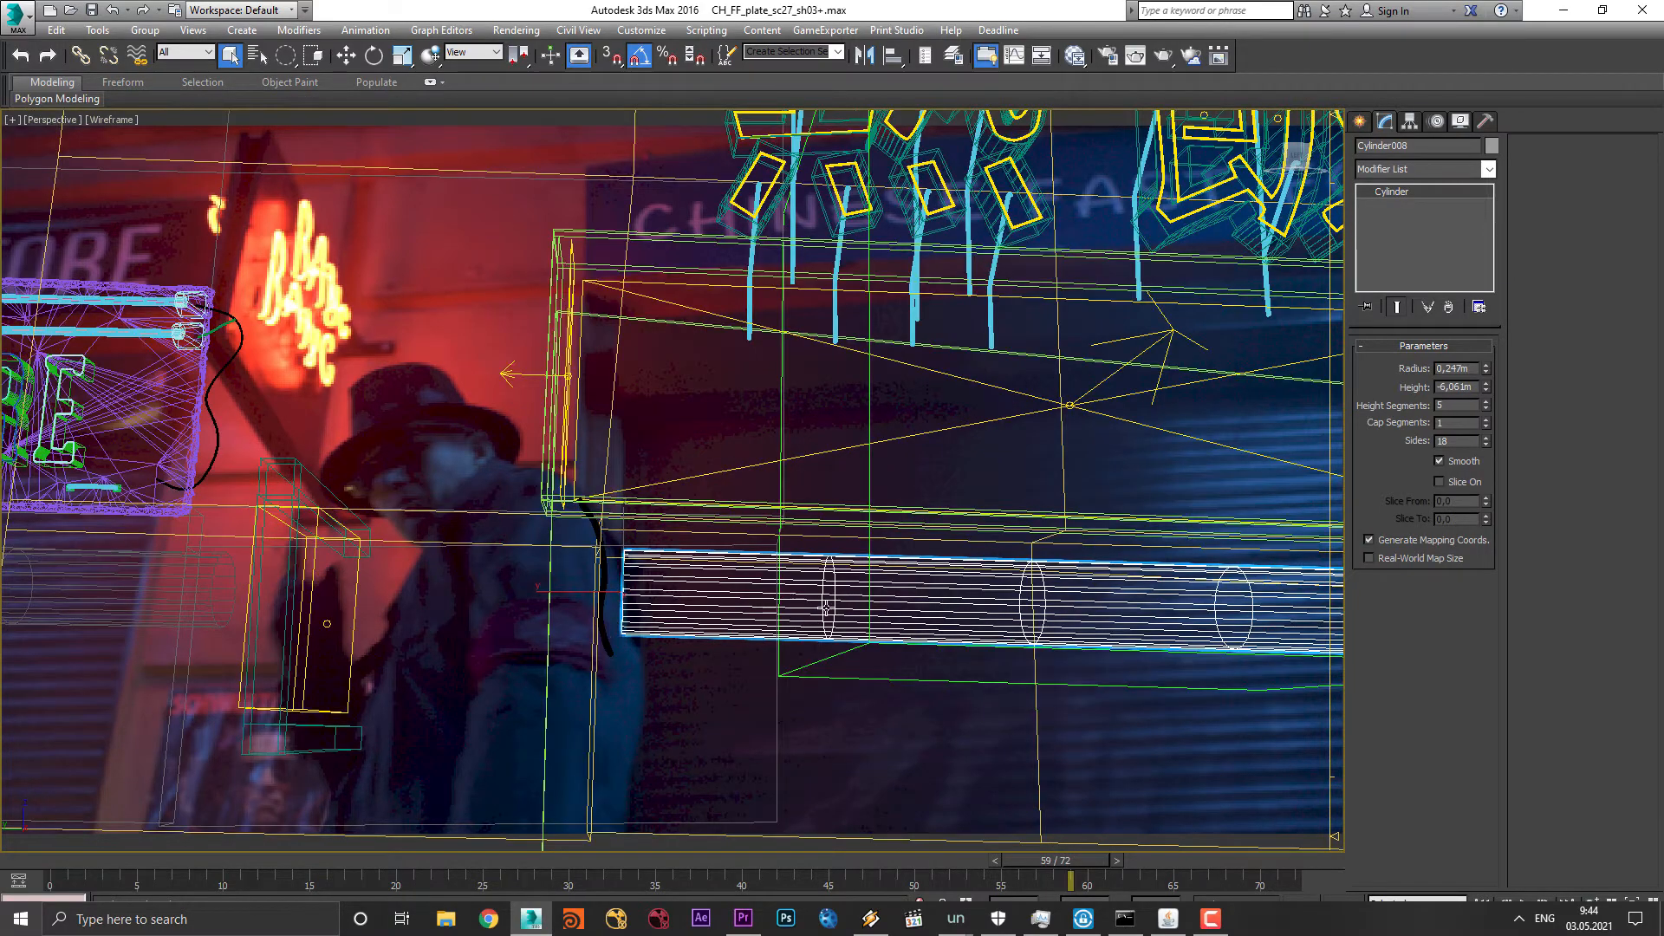
# Step: Survey the whole scene layout from outside and above, covering both signs, the sphere lights, the tracking points and the camera
pyautogui.scroll(-4, 826, 607)
pyautogui.keyDown('alt'); pyautogui.moveTo(747, 621); pyautogui.dragTo(688, 659, button='middle'); pyautogui.keyUp('alt')
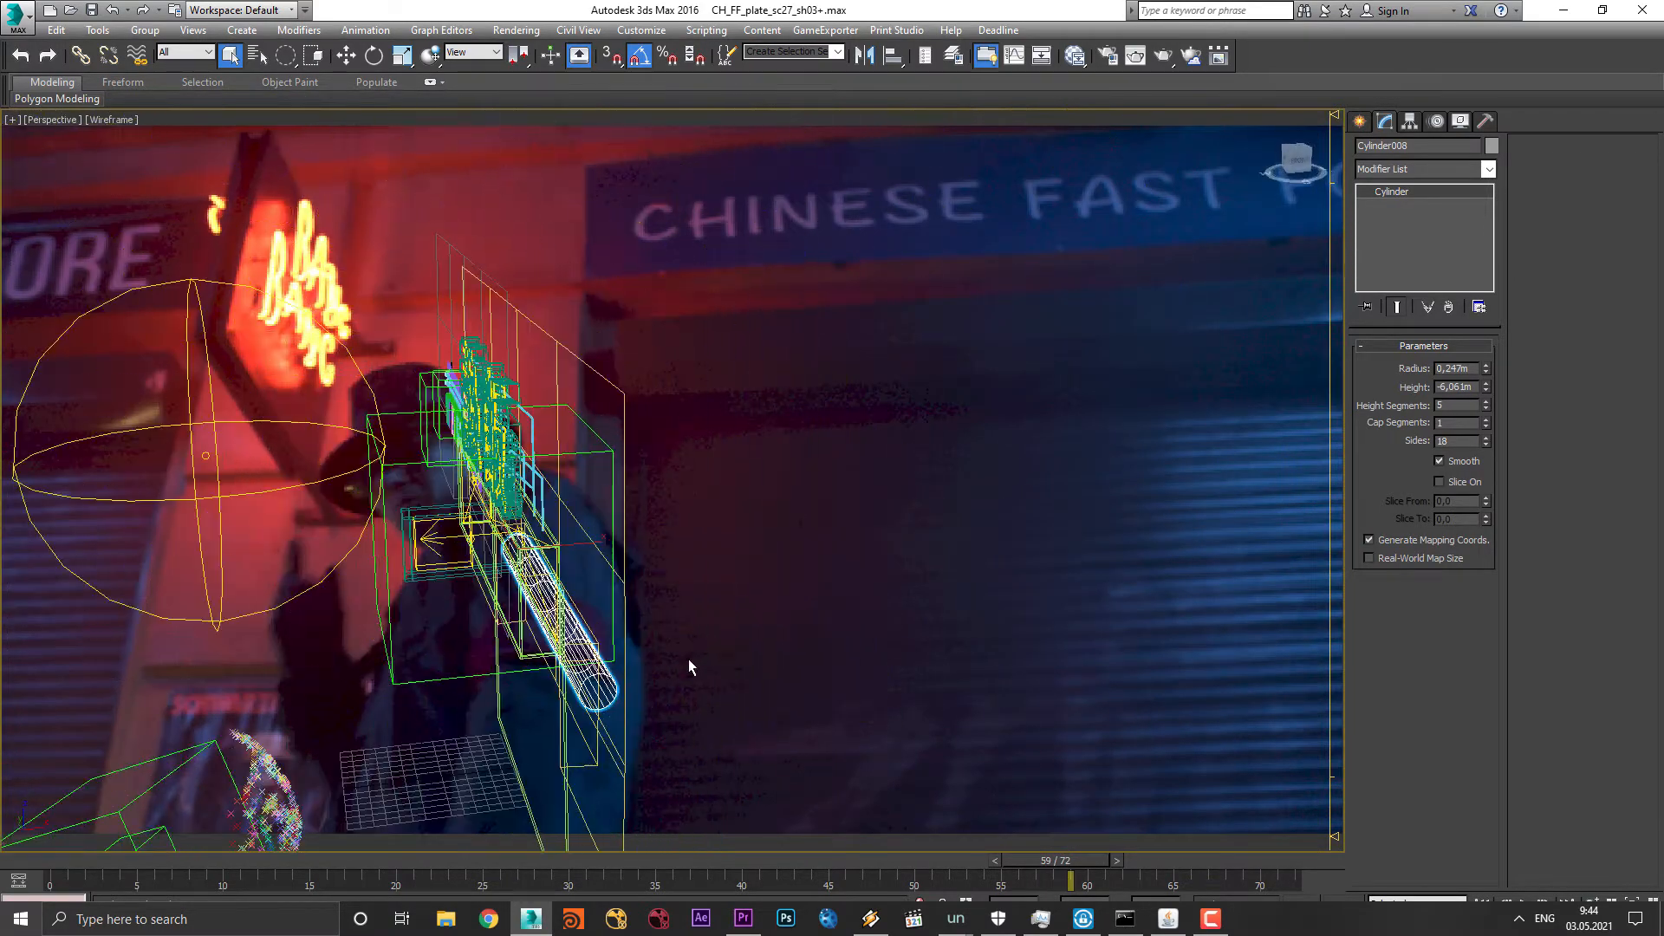
pyautogui.keyDown('alt'); pyautogui.moveTo(611, 492); pyautogui.dragTo(890, 465, button='middle'); pyautogui.keyUp('alt')
pyautogui.scroll(4, 768, 535)
pyautogui.scroll(-8, 768, 534)
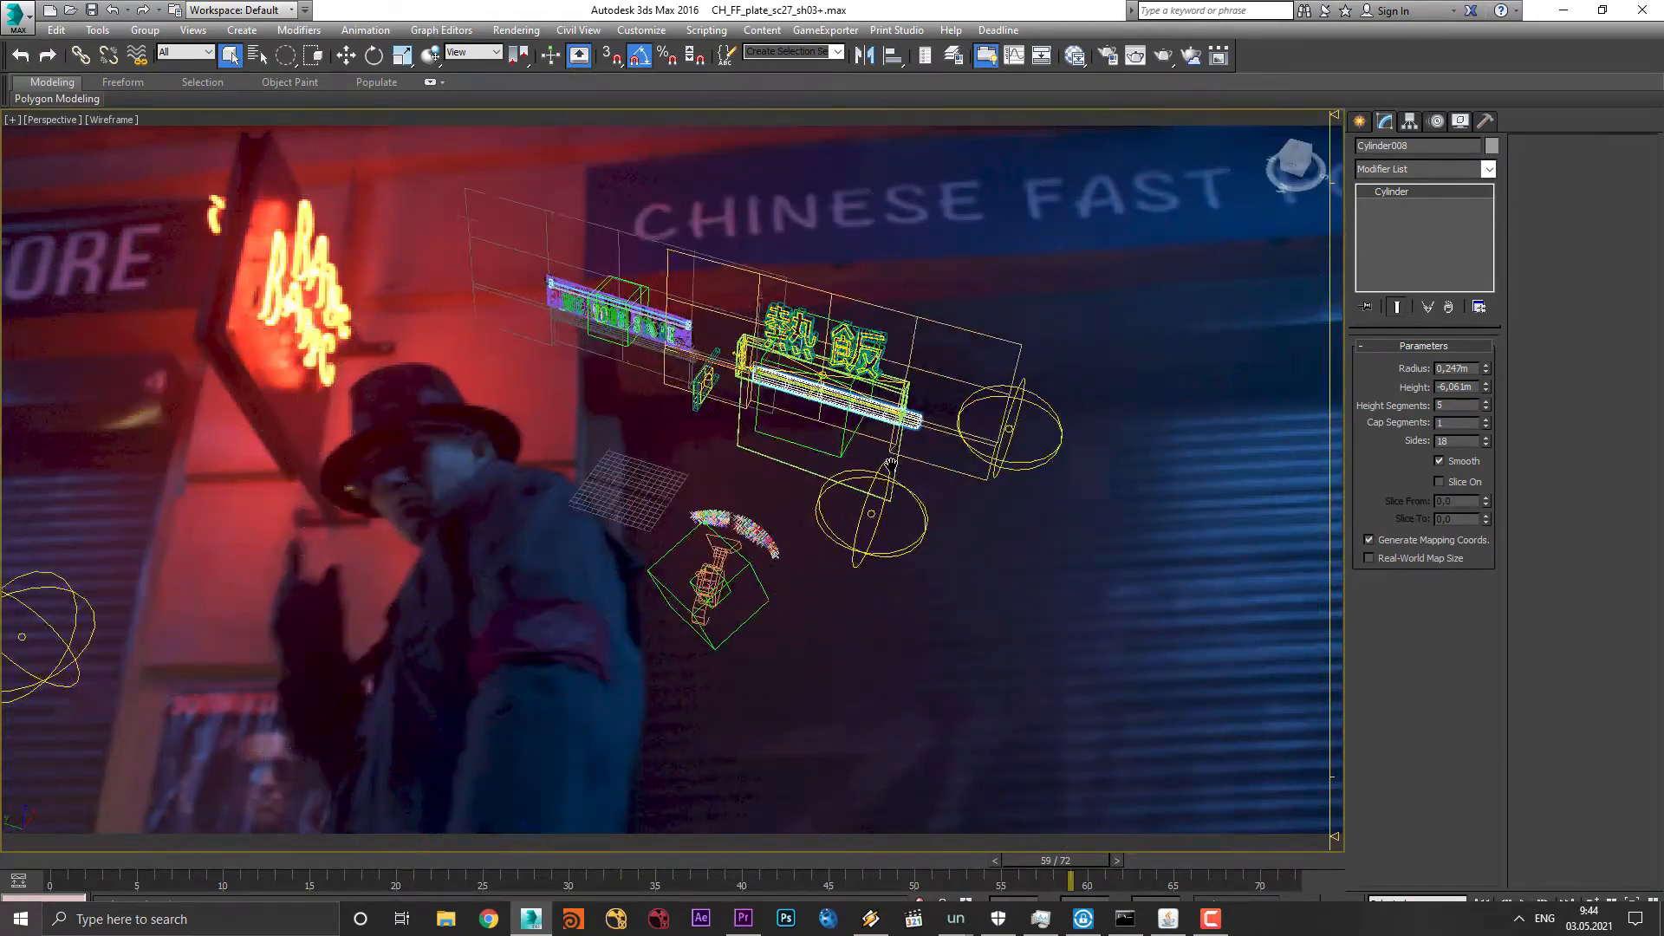
pyautogui.scroll(-2, 927, 521)
pyautogui.scroll(2, 935, 500)
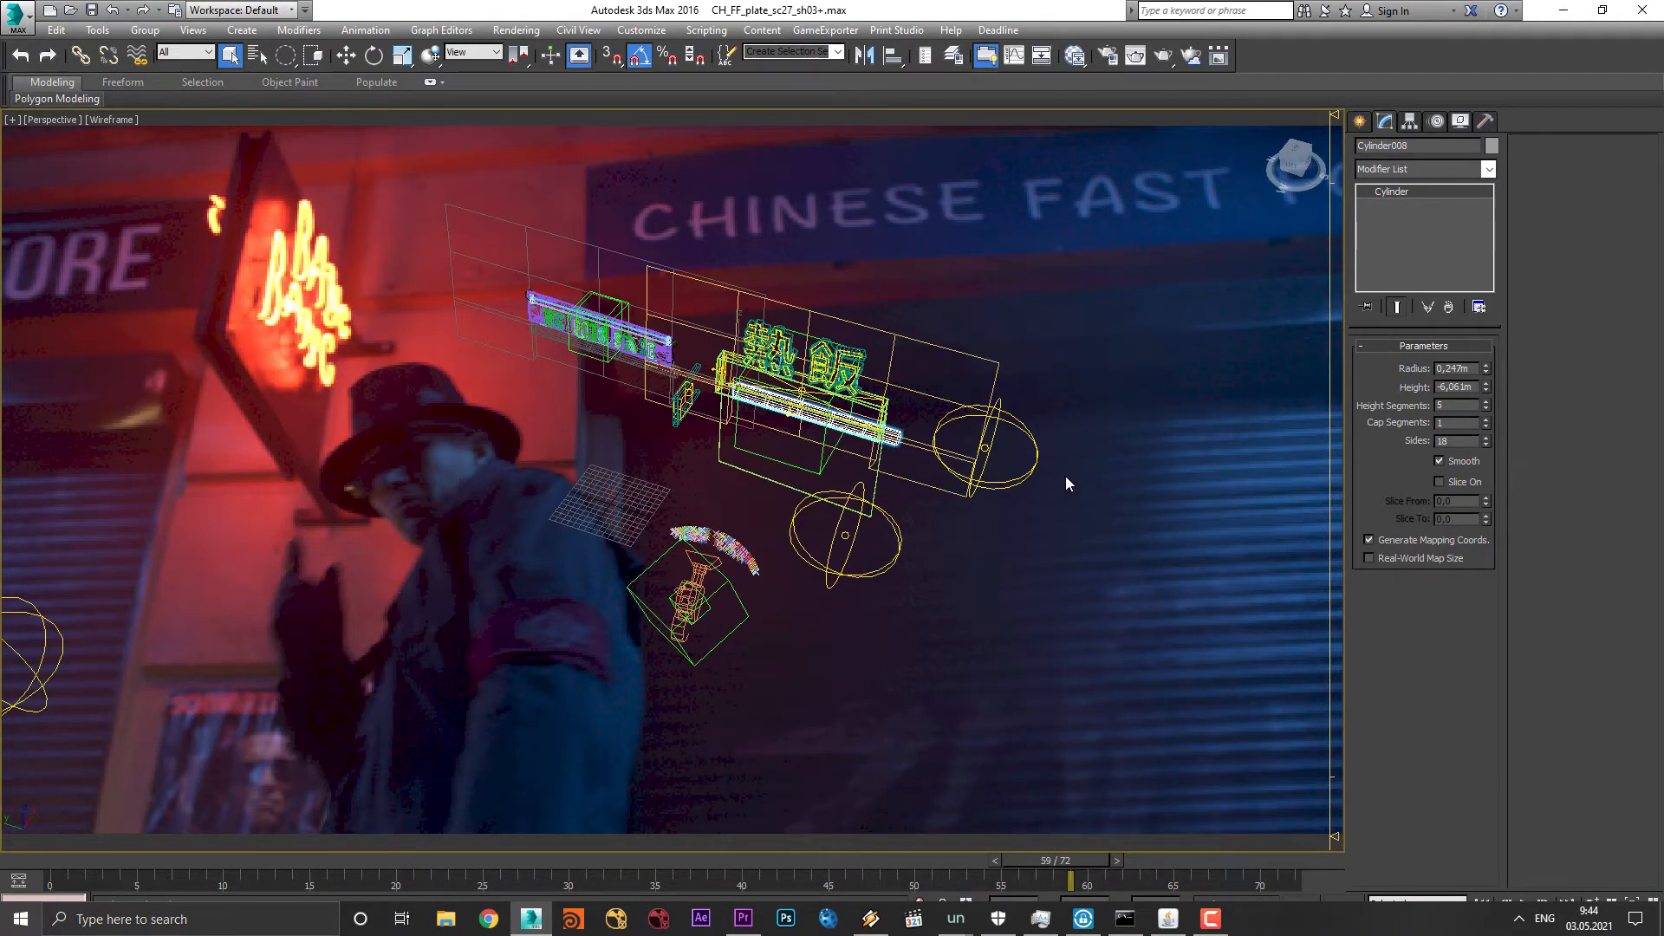
pyautogui.moveTo(979, 492)
pyautogui.keyDown('alt'); pyautogui.mouseDown(button='middle')
pyautogui.moveTo(989, 567)
pyautogui.moveTo(917, 637)
pyautogui.moveTo(1000, 504)
pyautogui.mouseUp(button='middle'); pyautogui.keyUp('alt')
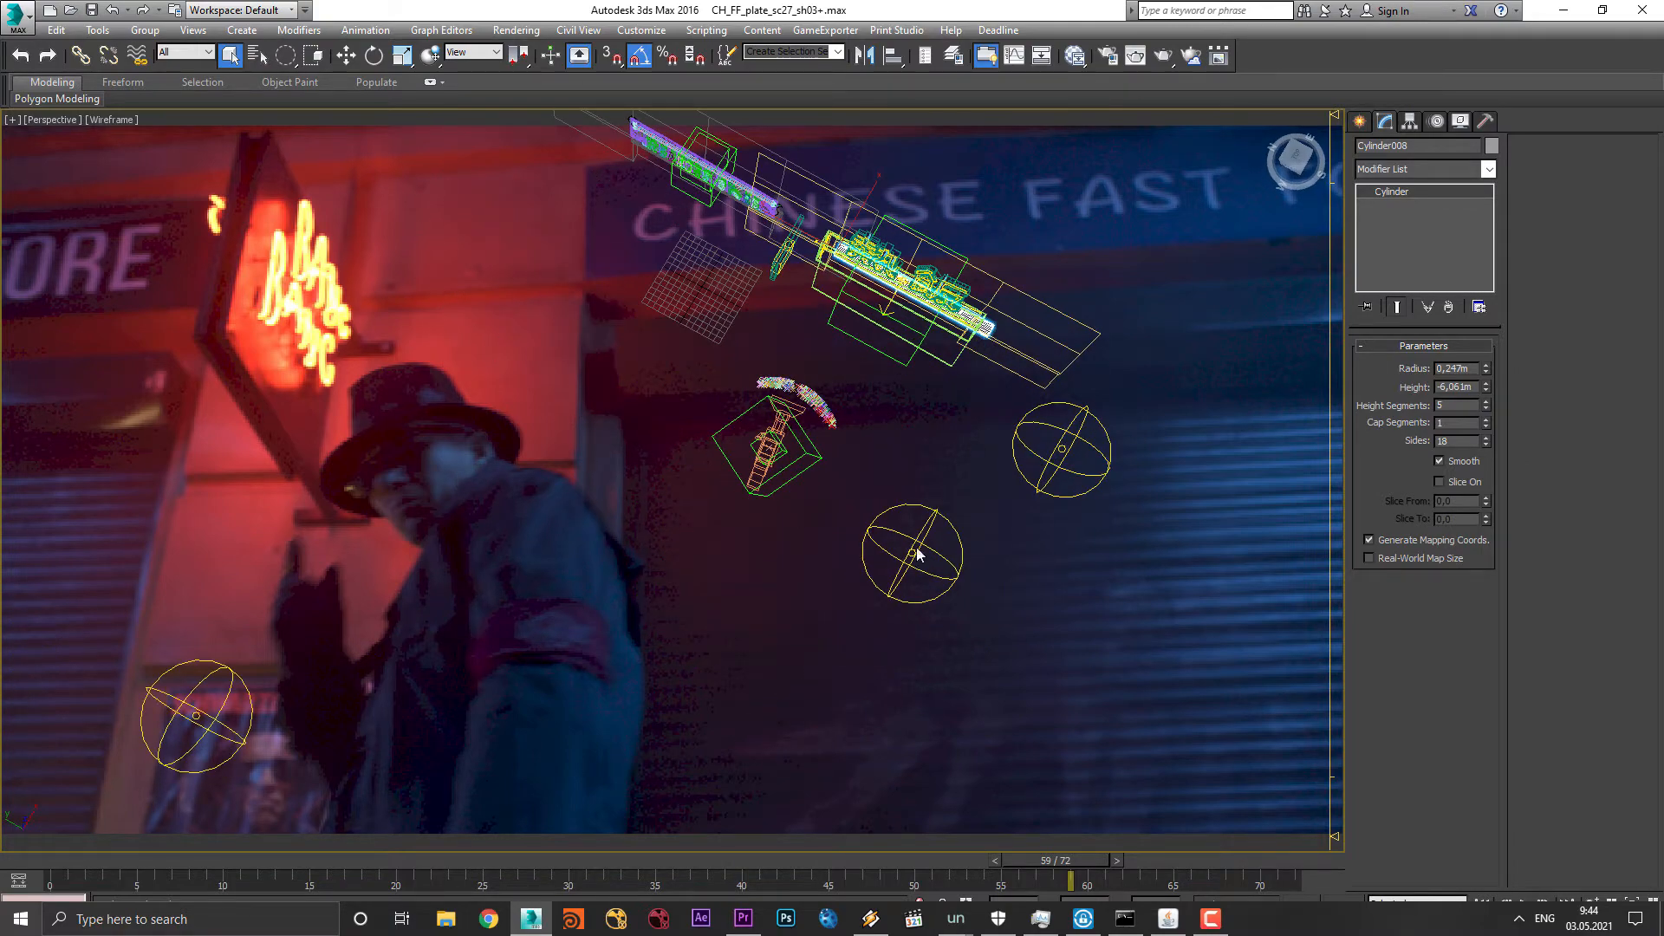
pyautogui.moveTo(953, 479); pyautogui.dragTo(760, 728, button='middle')
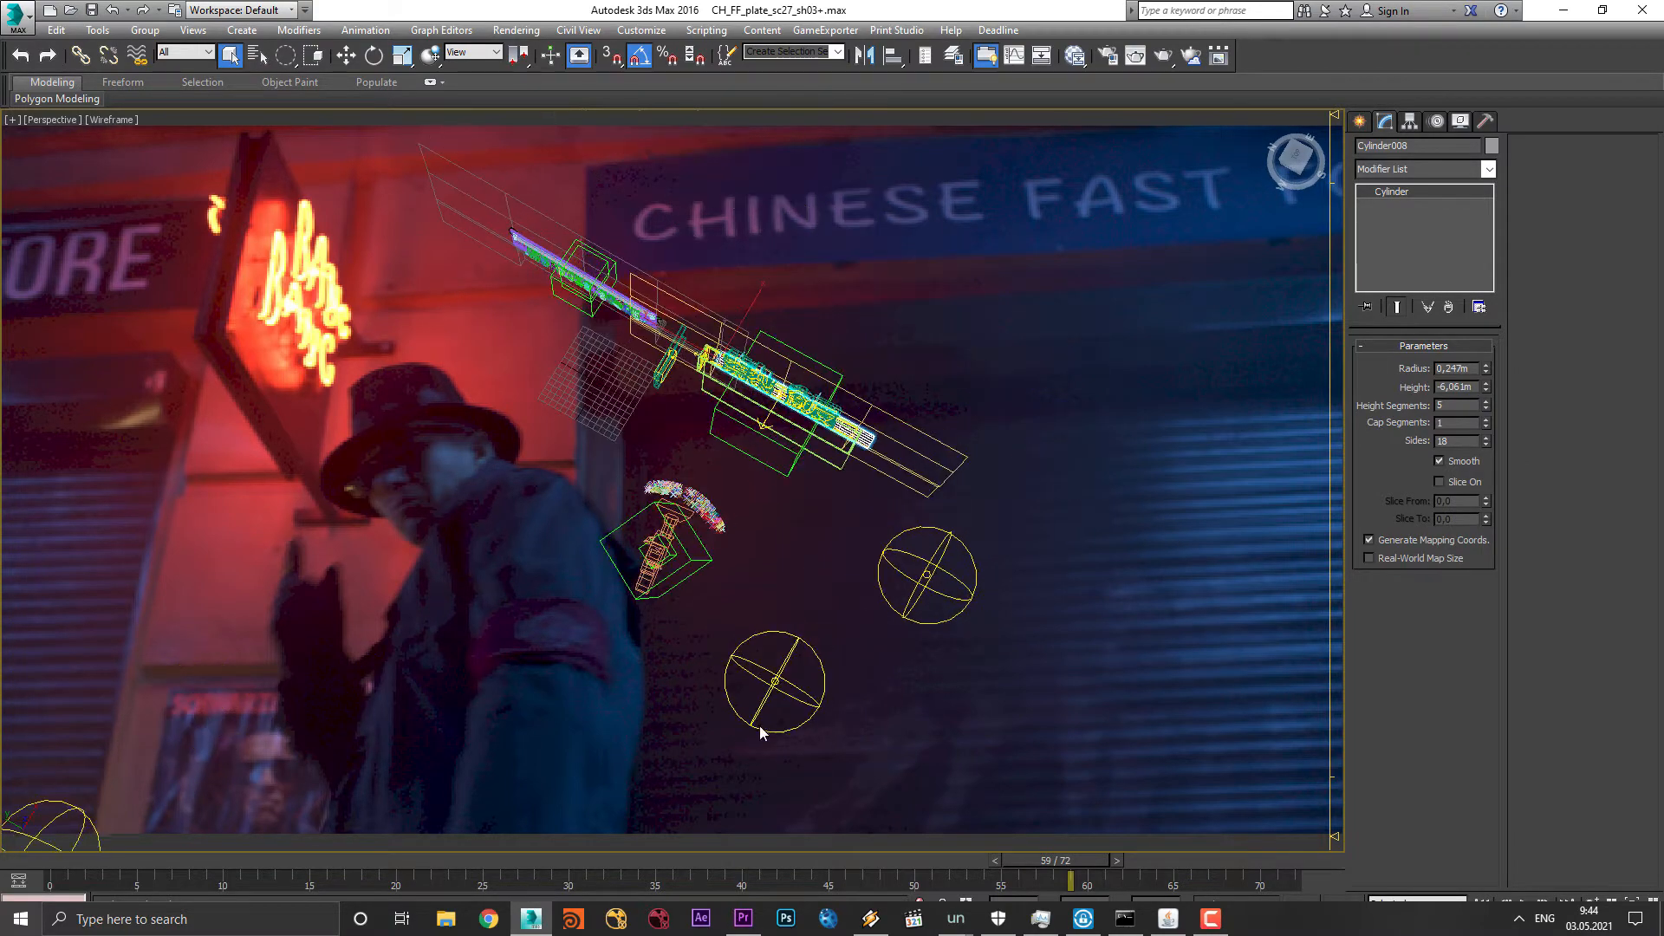
pyautogui.moveTo(908, 589); pyautogui.dragTo(1012, 452, button='middle')
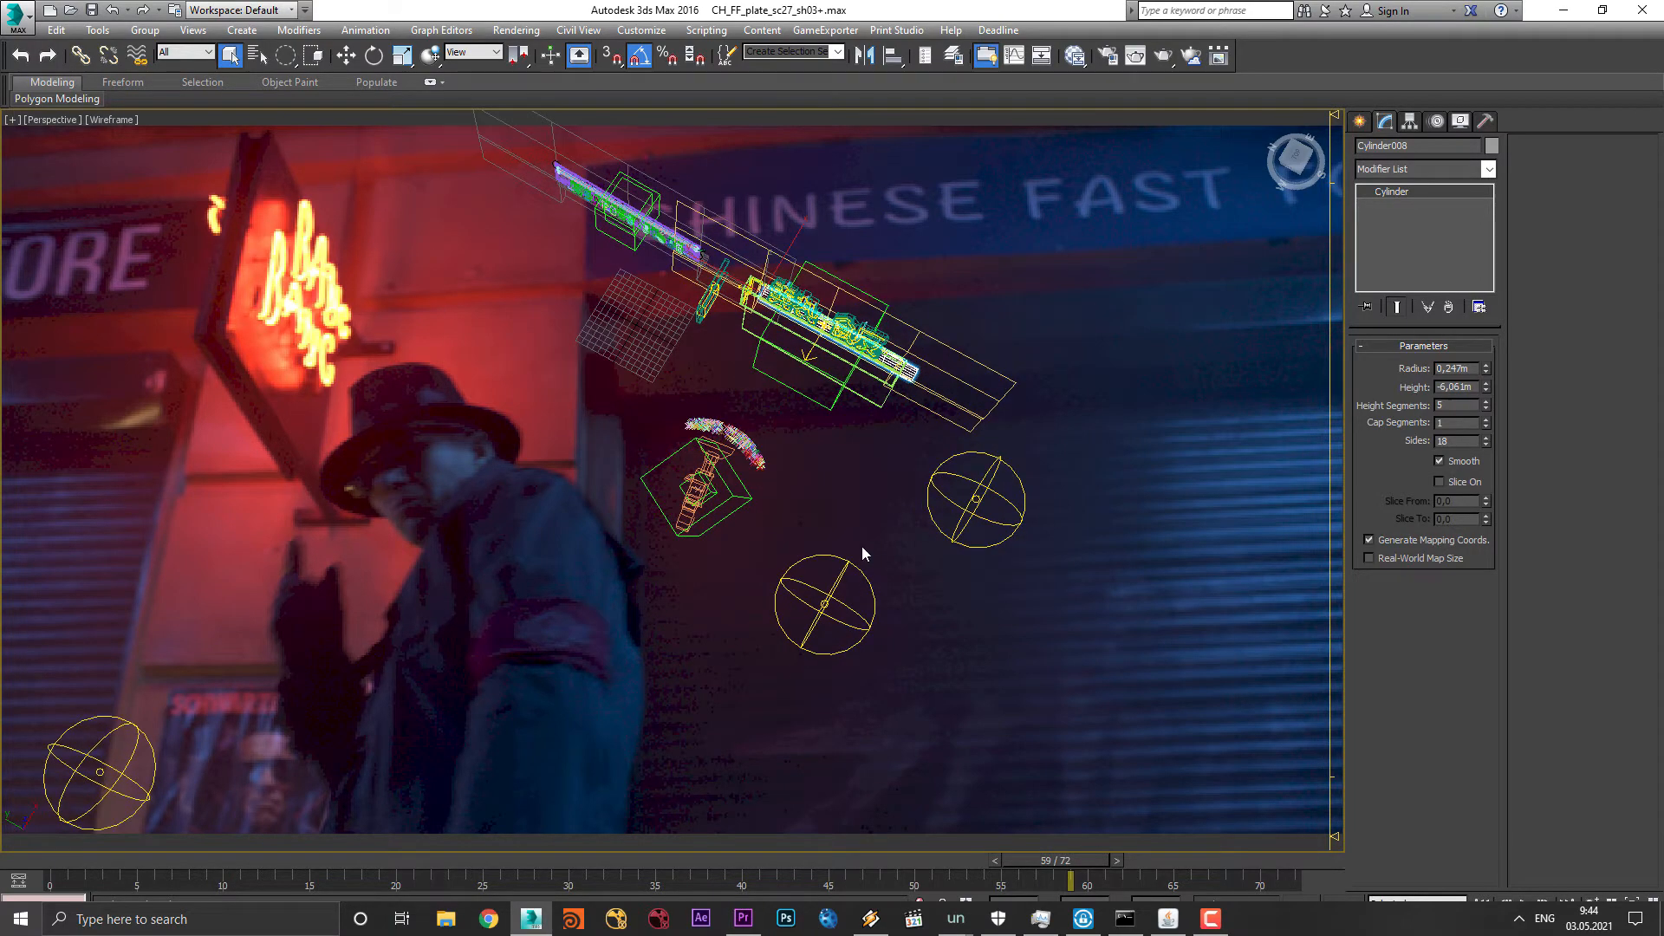
# Step: Check the Left_street_light sphere VRayLight settings, then select the tracked camera and scrub through its motion
pyautogui.click(867, 423)
pyautogui.press('z')
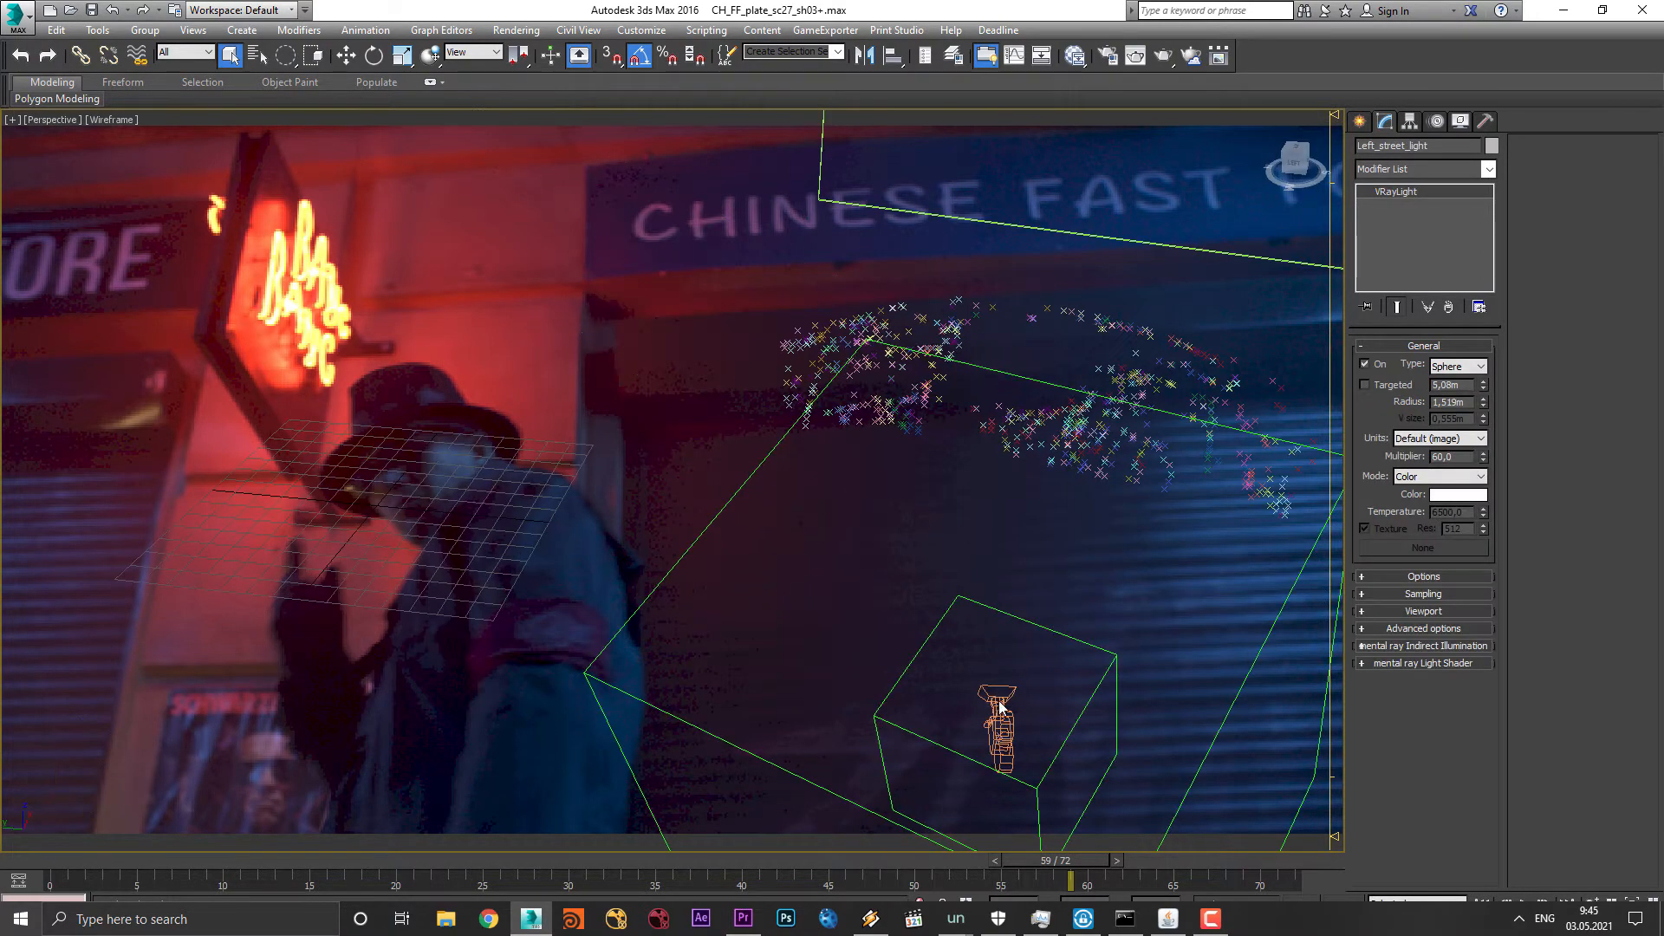
pyautogui.click(988, 745)
pyautogui.moveTo(988, 745); pyautogui.dragTo(750, 778, button='middle')
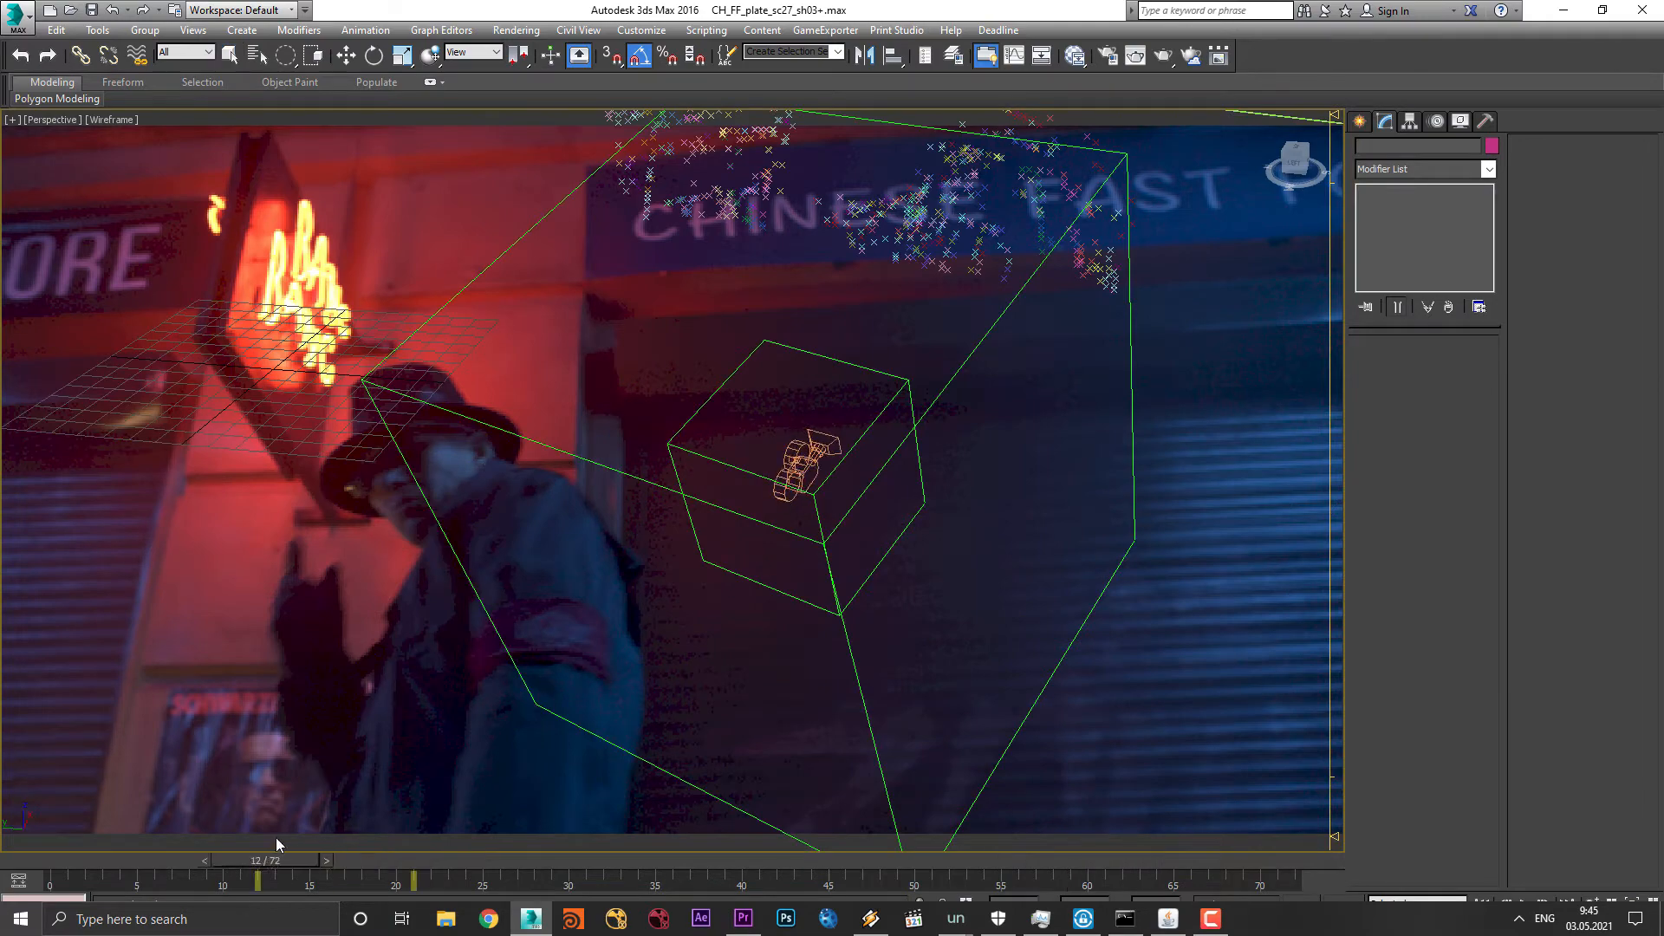
# Step: Select the Chinese character meshes Hot_(Chinese)_text_01 and Meal_(Chinese)_text_01 above the sign box in turn
pyautogui.scroll(-5, 753, 821)
pyautogui.click(859, 195)
pyautogui.press('z')
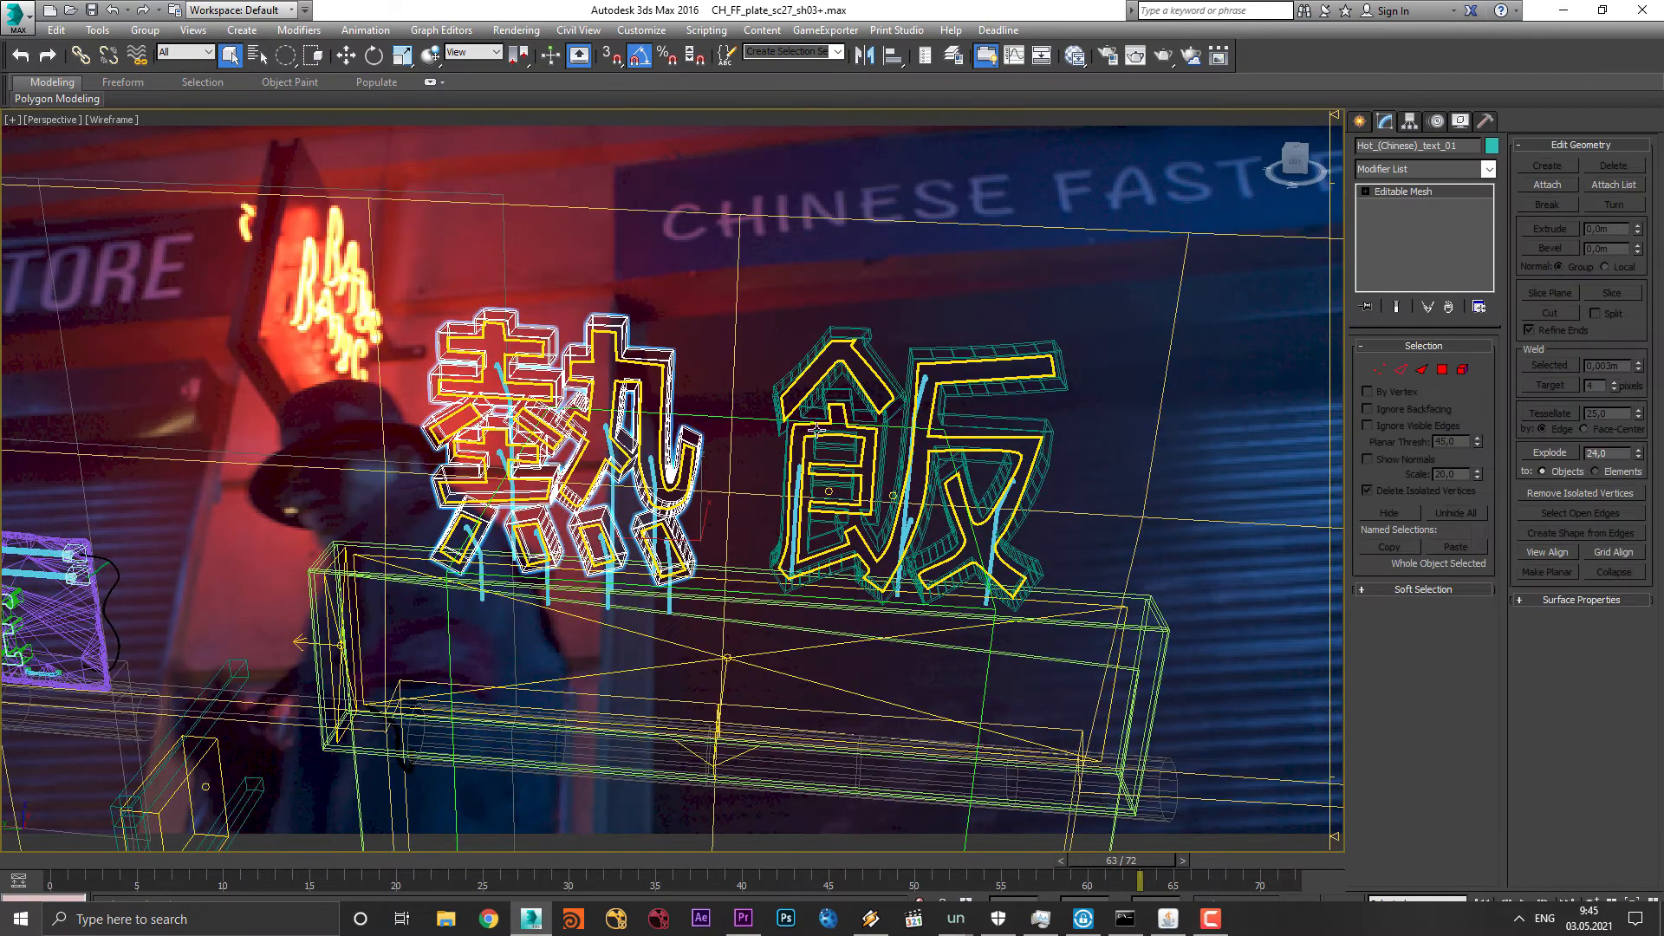
pyautogui.click(807, 433)
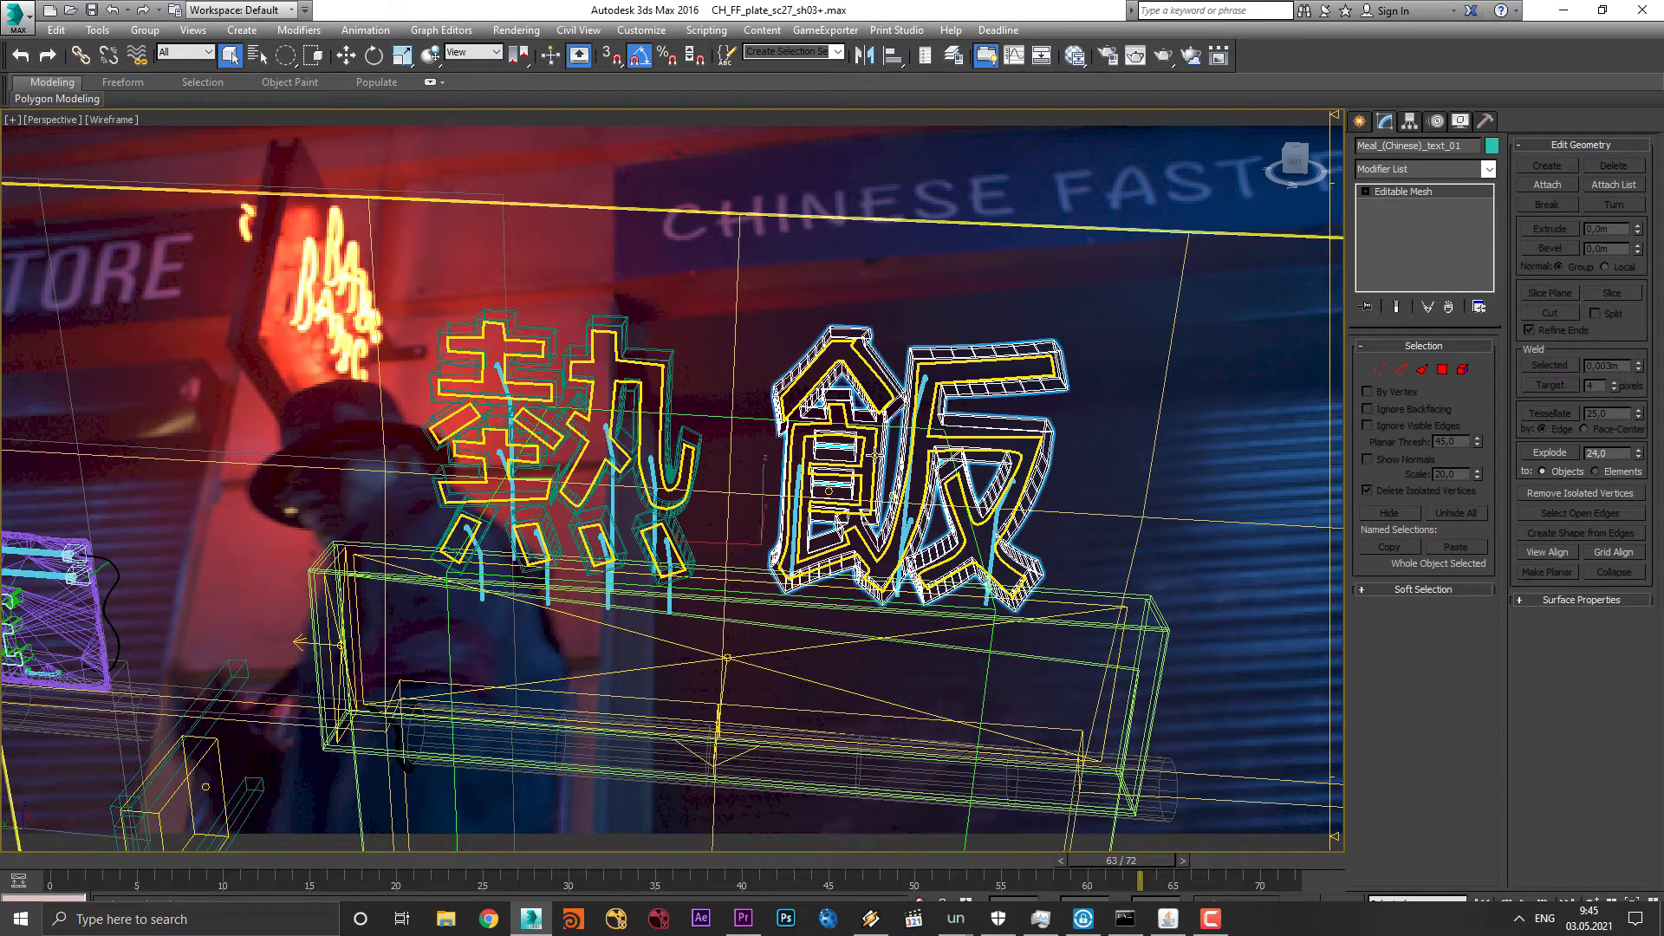
# Step: Select the Weapons_Store_plate_004 mesh and view the sign from an oblique side angle
pyautogui.moveTo(670, 504); pyautogui.dragTo(806, 546, button='middle')
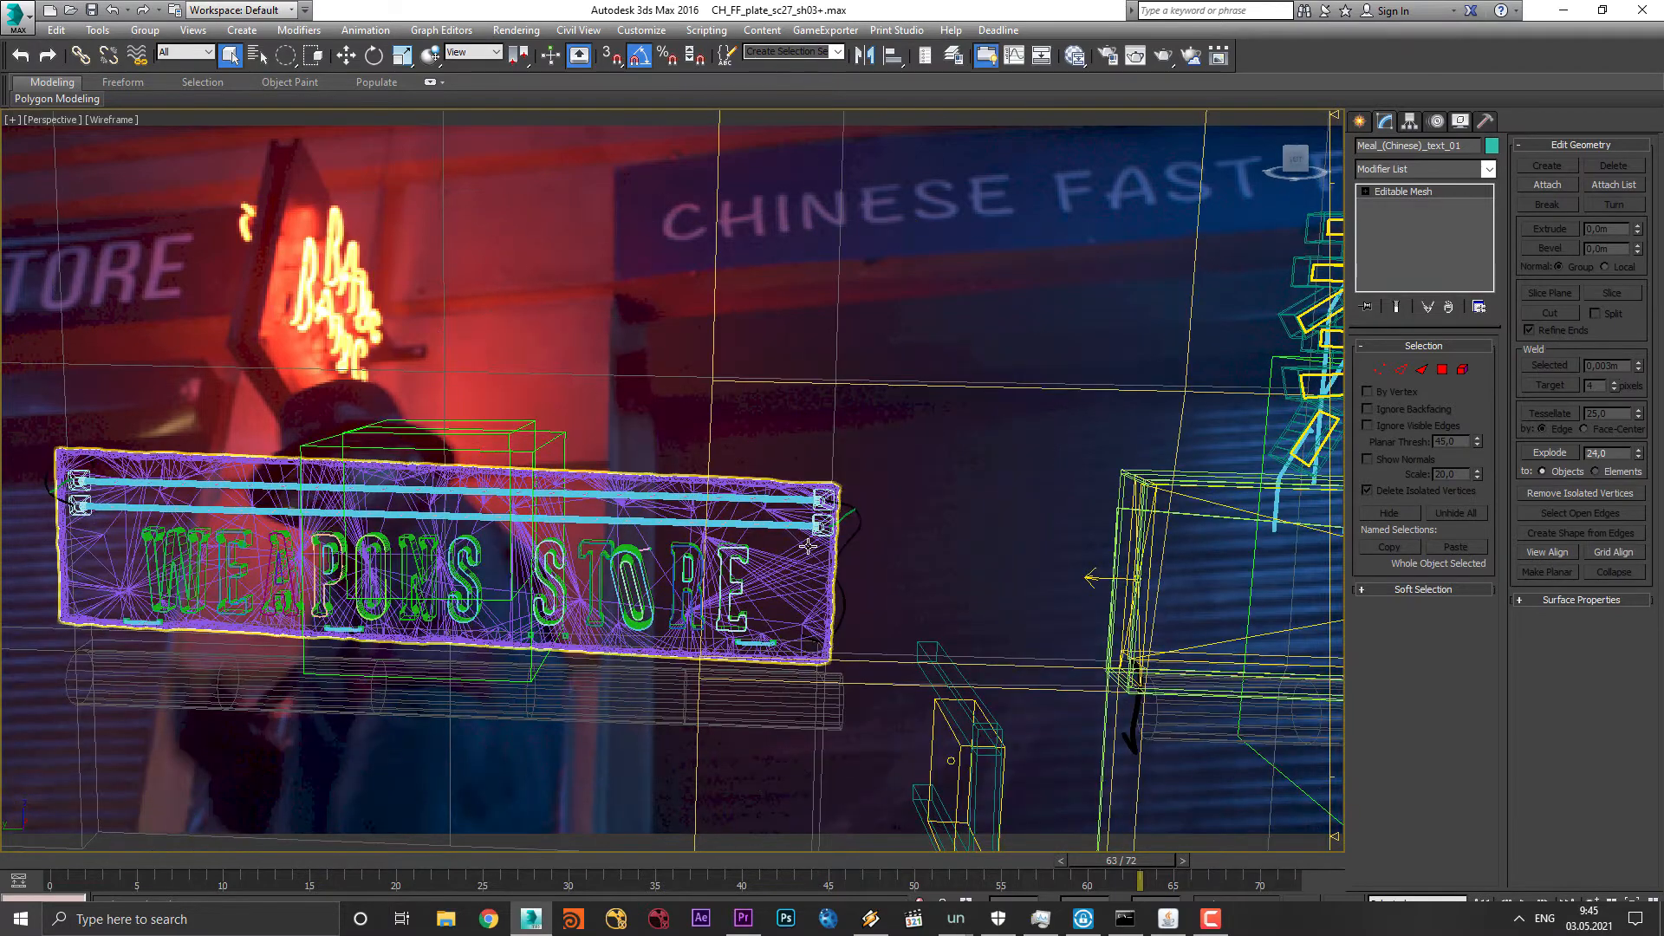
pyautogui.click(399, 539)
pyautogui.keyDown('alt'); pyautogui.moveTo(398, 539); pyautogui.dragTo(1618, 881, button='middle'); pyautogui.keyUp('alt')
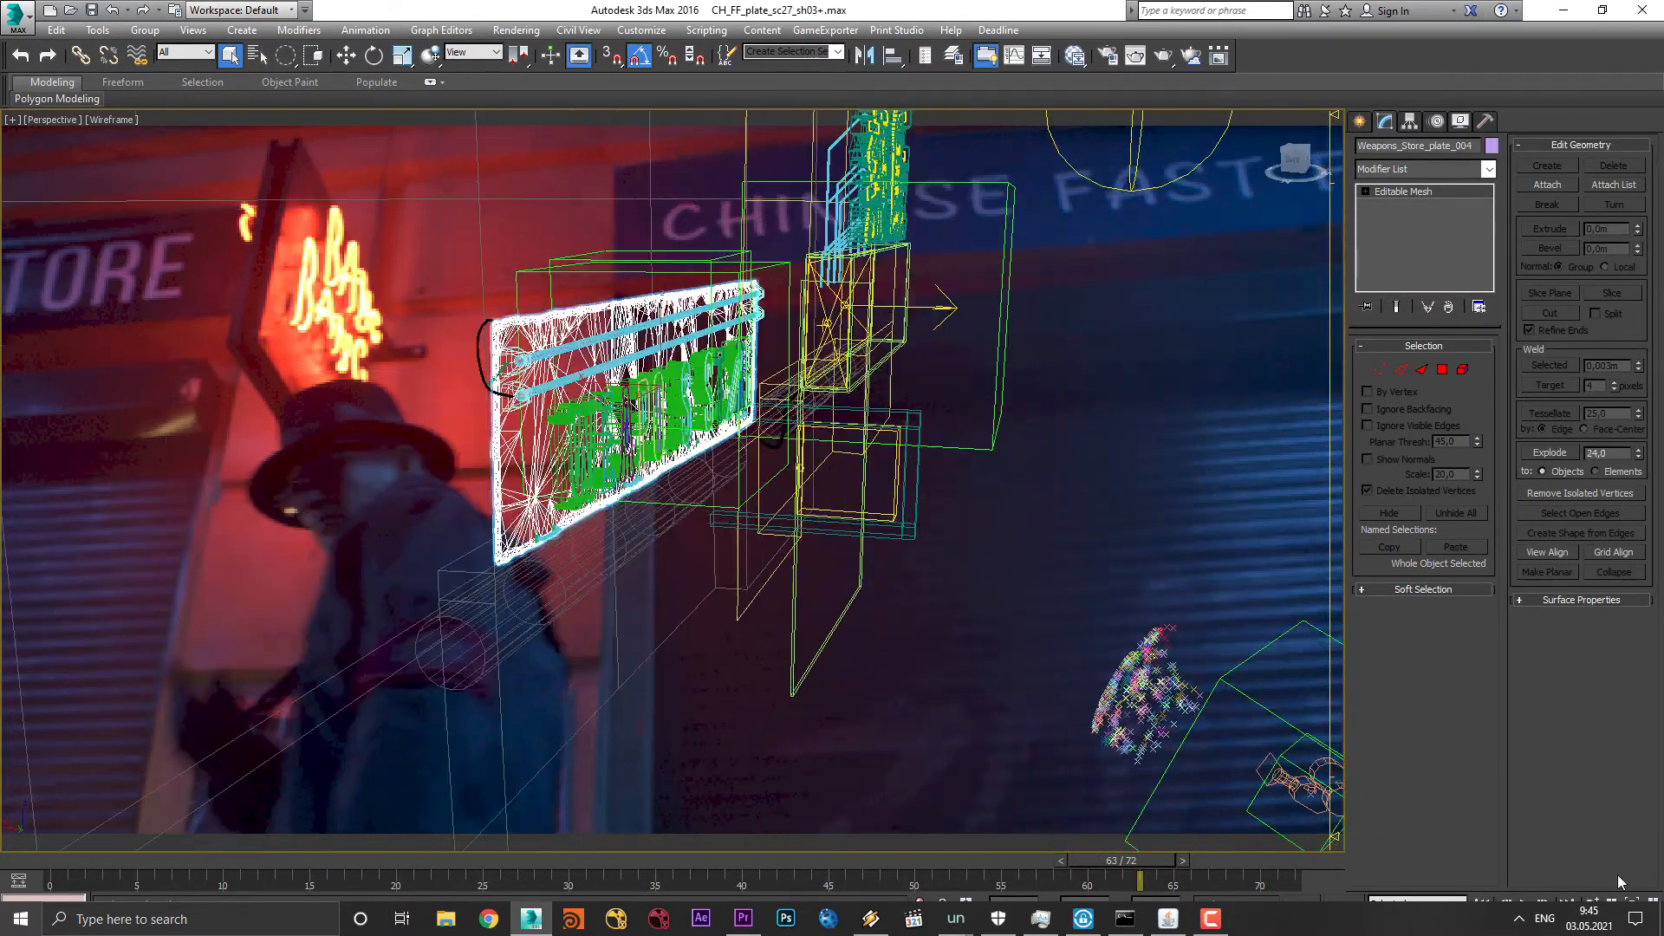
# Step: Open the Slate Material Editor beside the sign, find the Clean_metall blend material node and widen the editor
pyautogui.press('m')
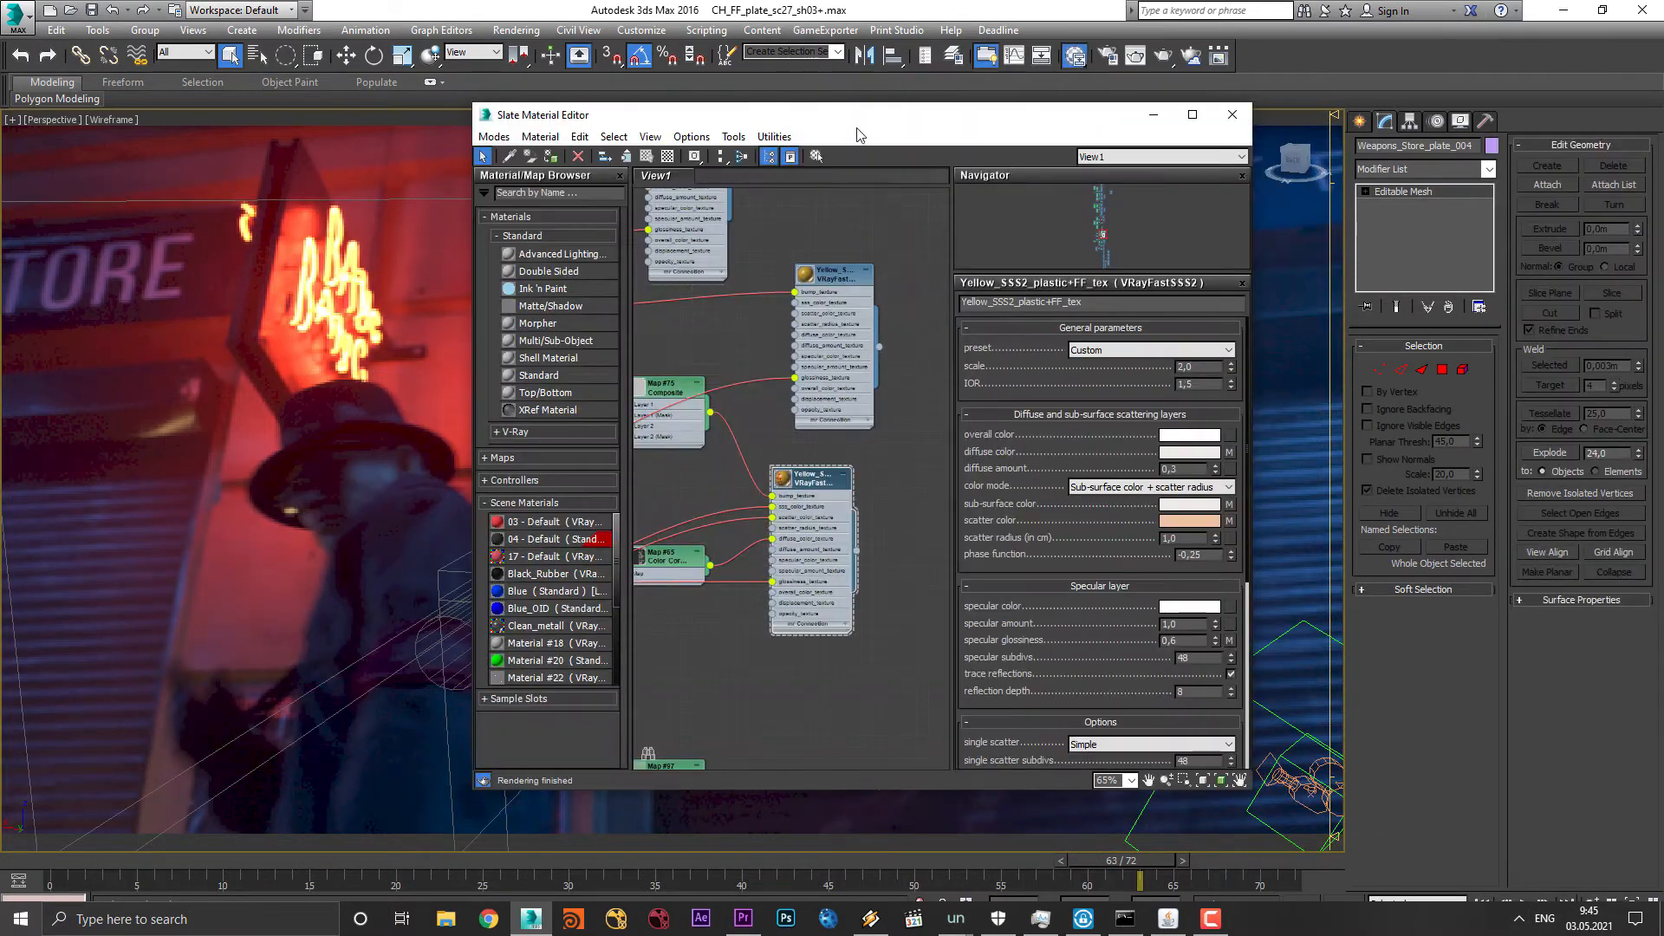
pyautogui.moveTo(777, 127); pyautogui.dragTo(1166, 30)
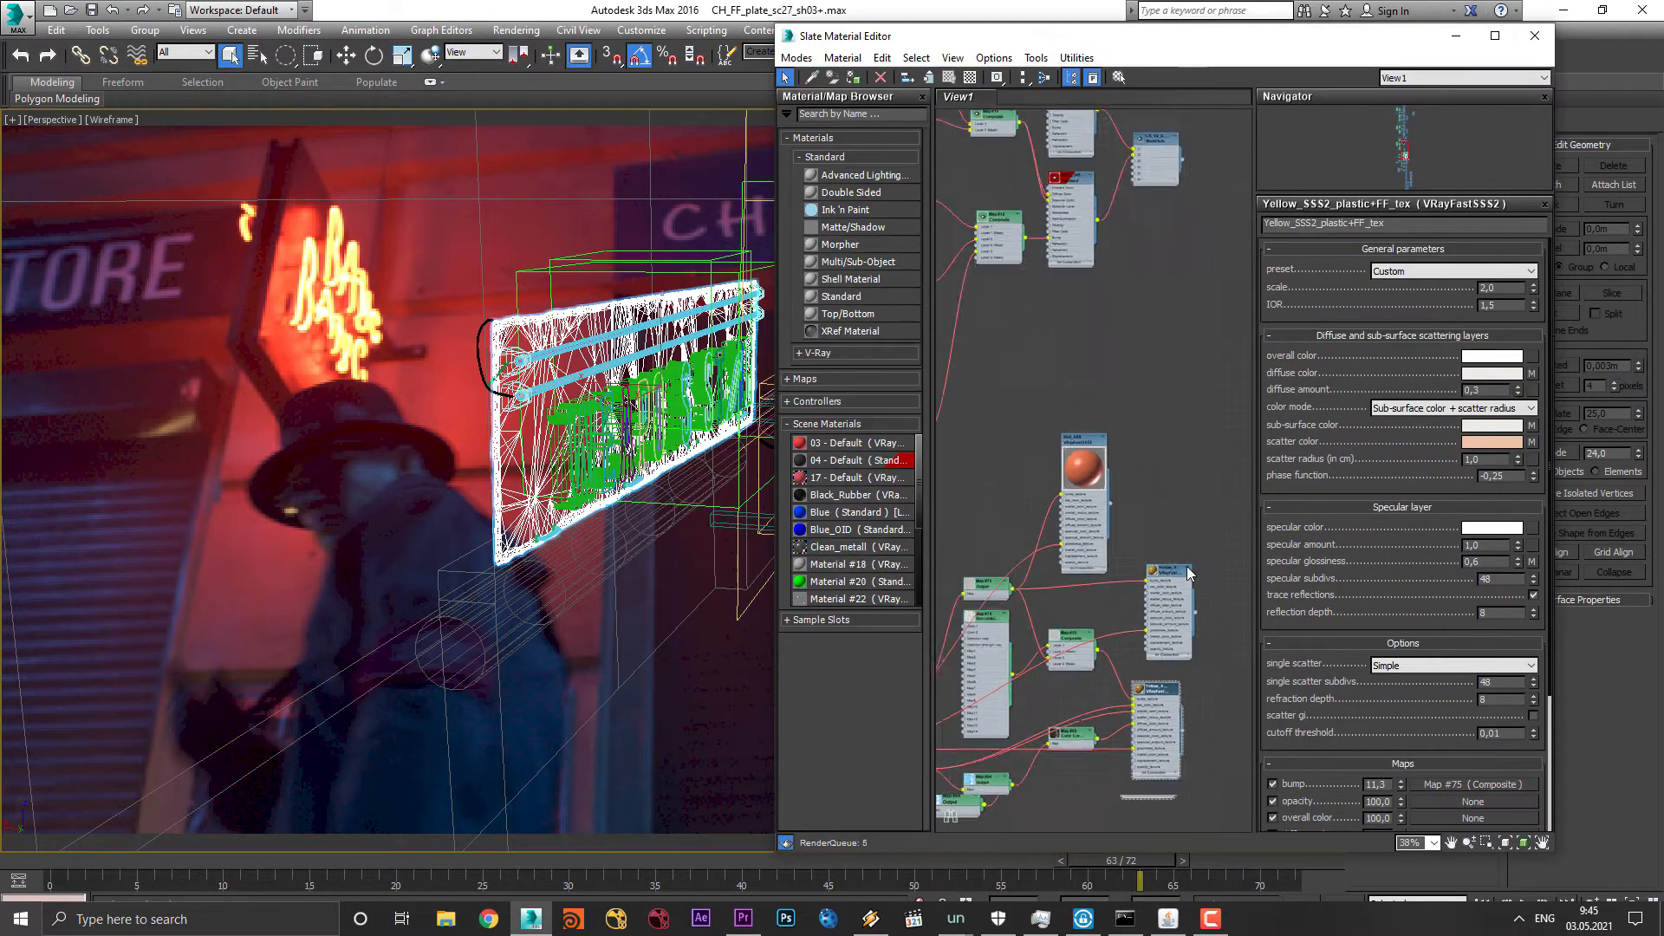
pyautogui.moveTo(1127, 260); pyautogui.dragTo(1110, 466, button='middle')
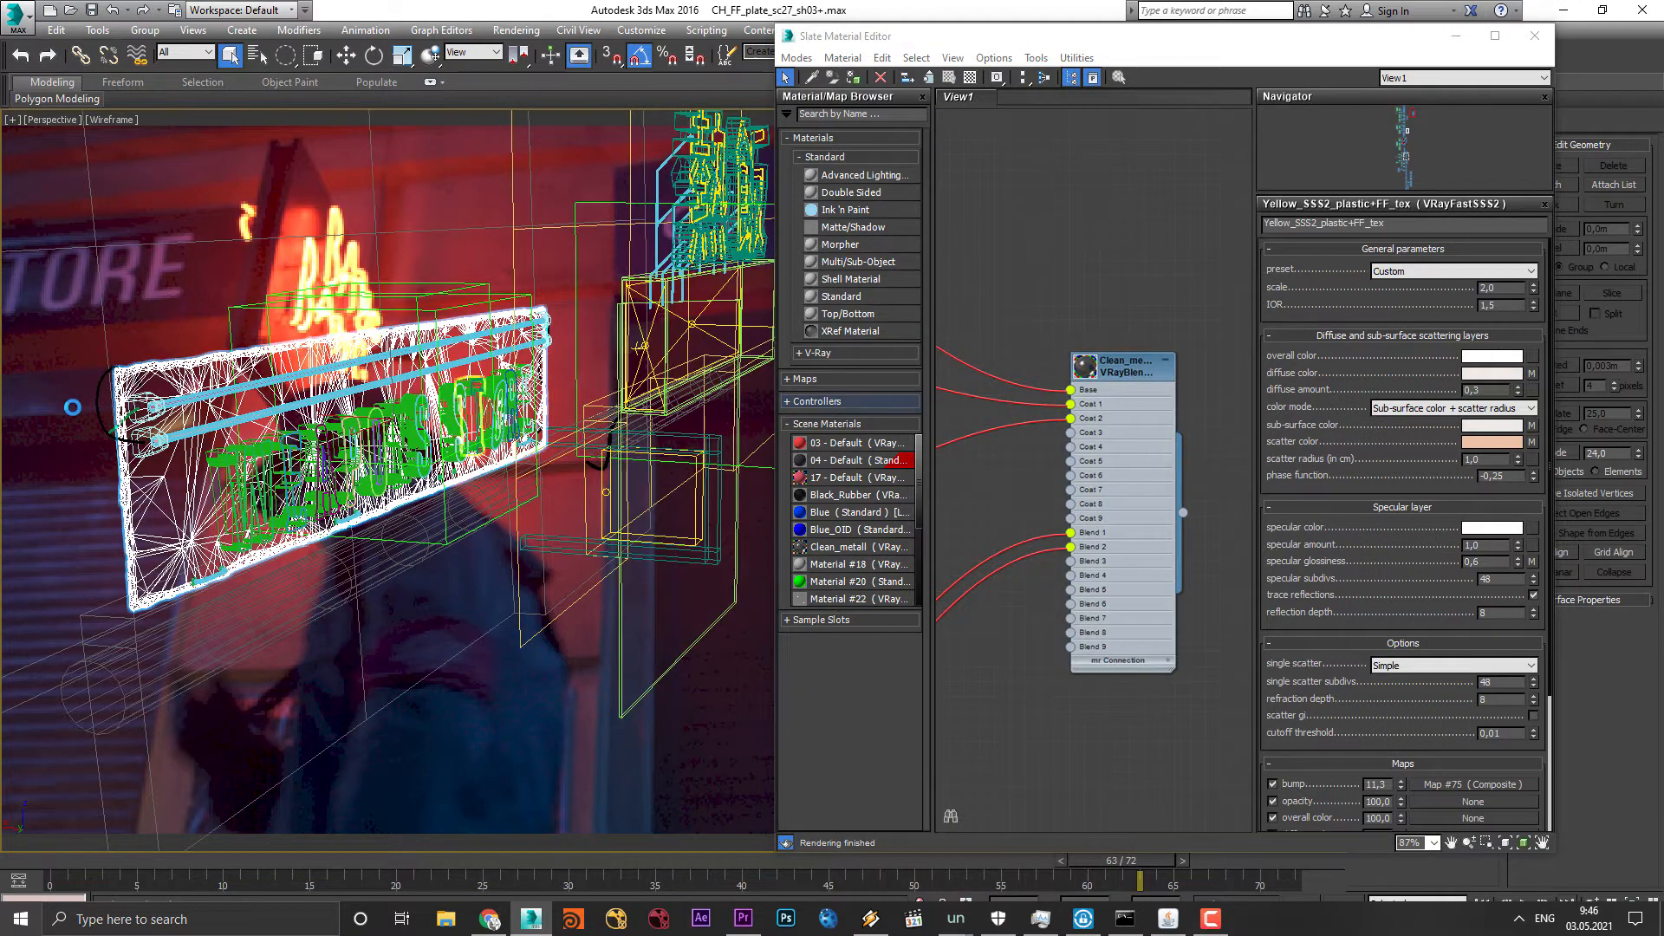
pyautogui.moveTo(986, 473); pyautogui.dragTo(981, 488, button='middle')
pyautogui.scroll(-4, 988, 495)
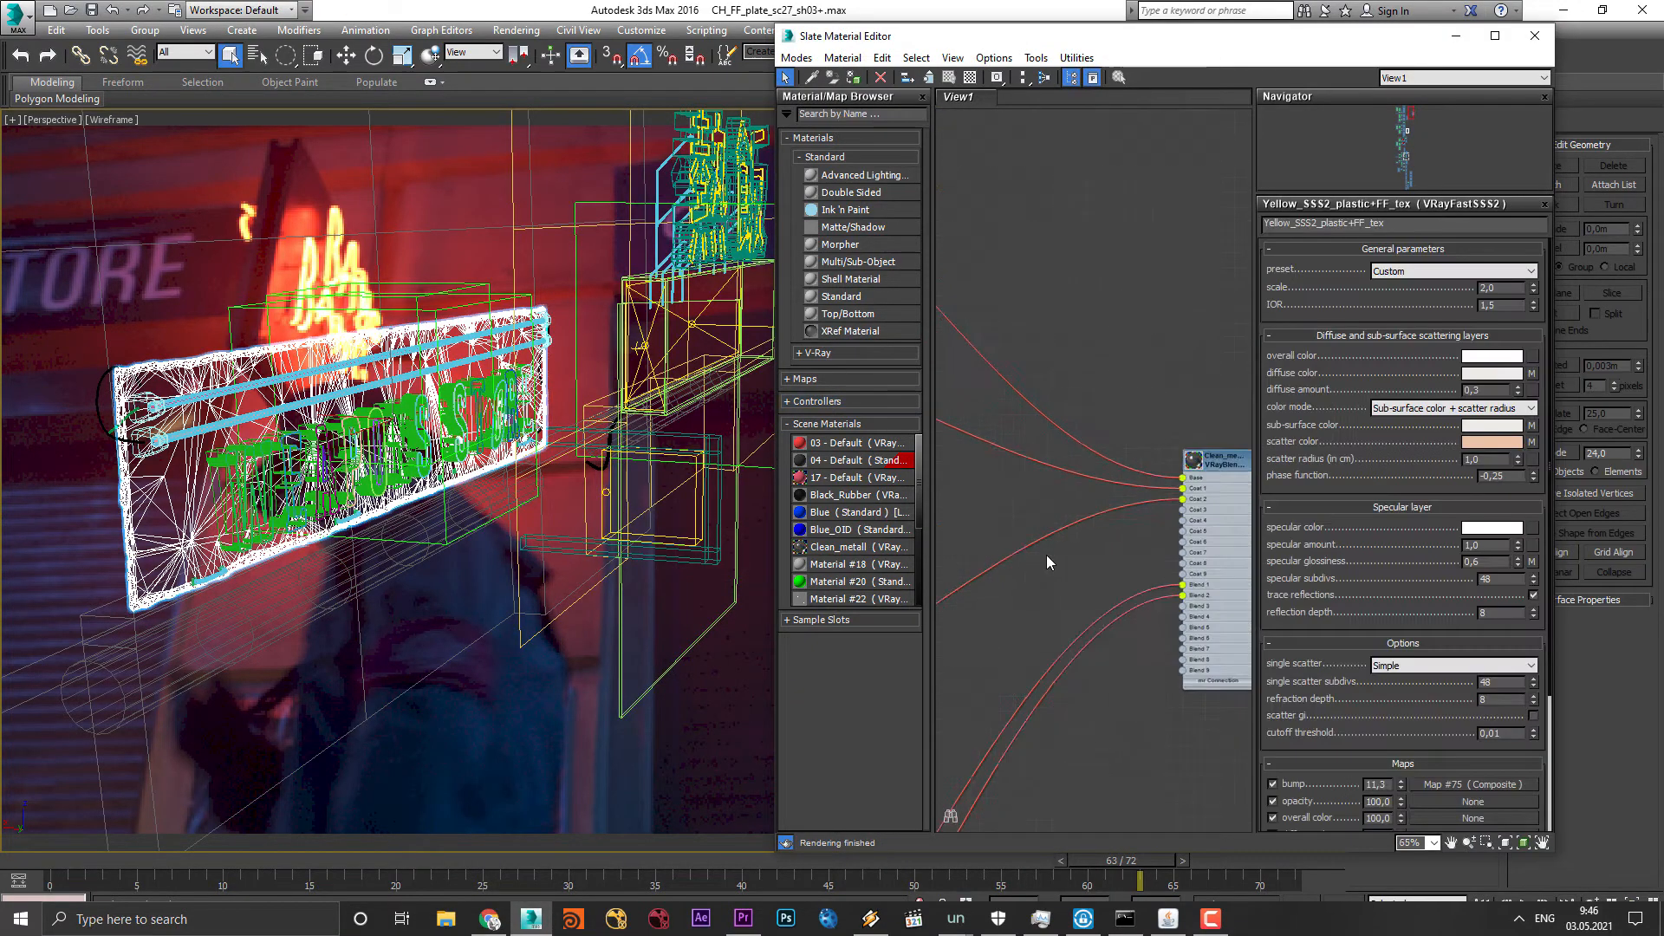
pyautogui.moveTo(776, 482); pyautogui.dragTo(531, 489)
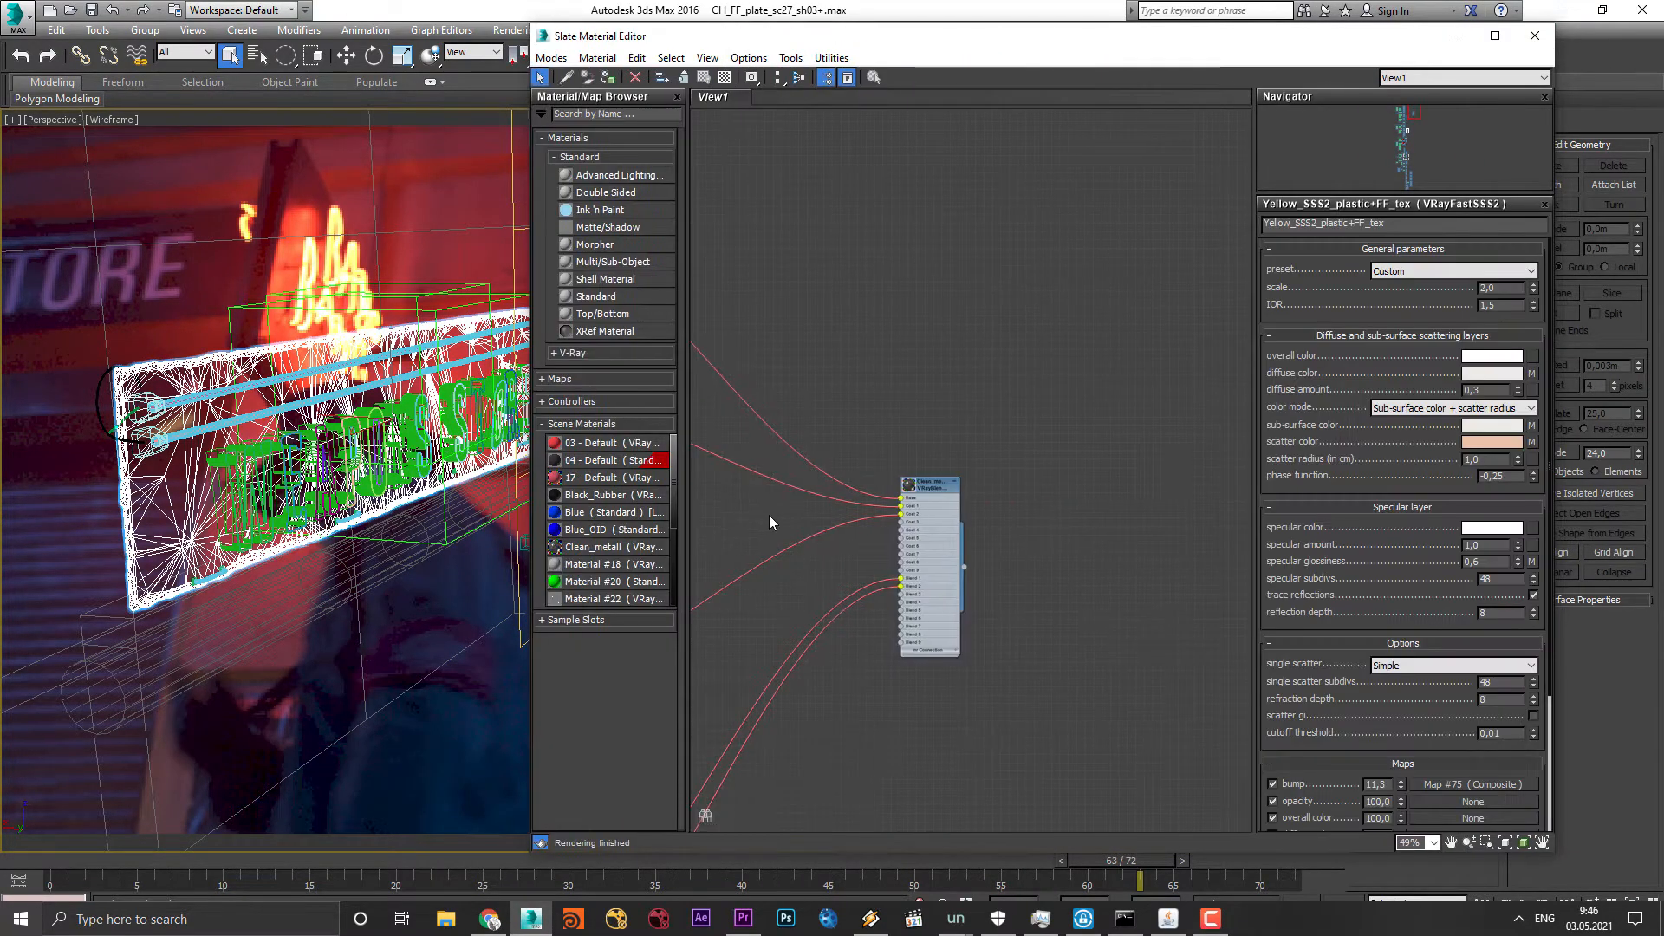
# Step: Trace the inputs of the Clean_metall blend material, open its Cote_1 VRayMtl and review the parameters down to BRDF and Maps
pyautogui.moveTo(769, 517); pyautogui.dragTo(1071, 522, button='middle')
pyautogui.scroll(-1, 959, 524)
pyautogui.moveTo(959, 524); pyautogui.dragTo(994, 593, button='middle')
pyautogui.scroll(-1, 884, 397)
pyautogui.doubleClick(886, 404)
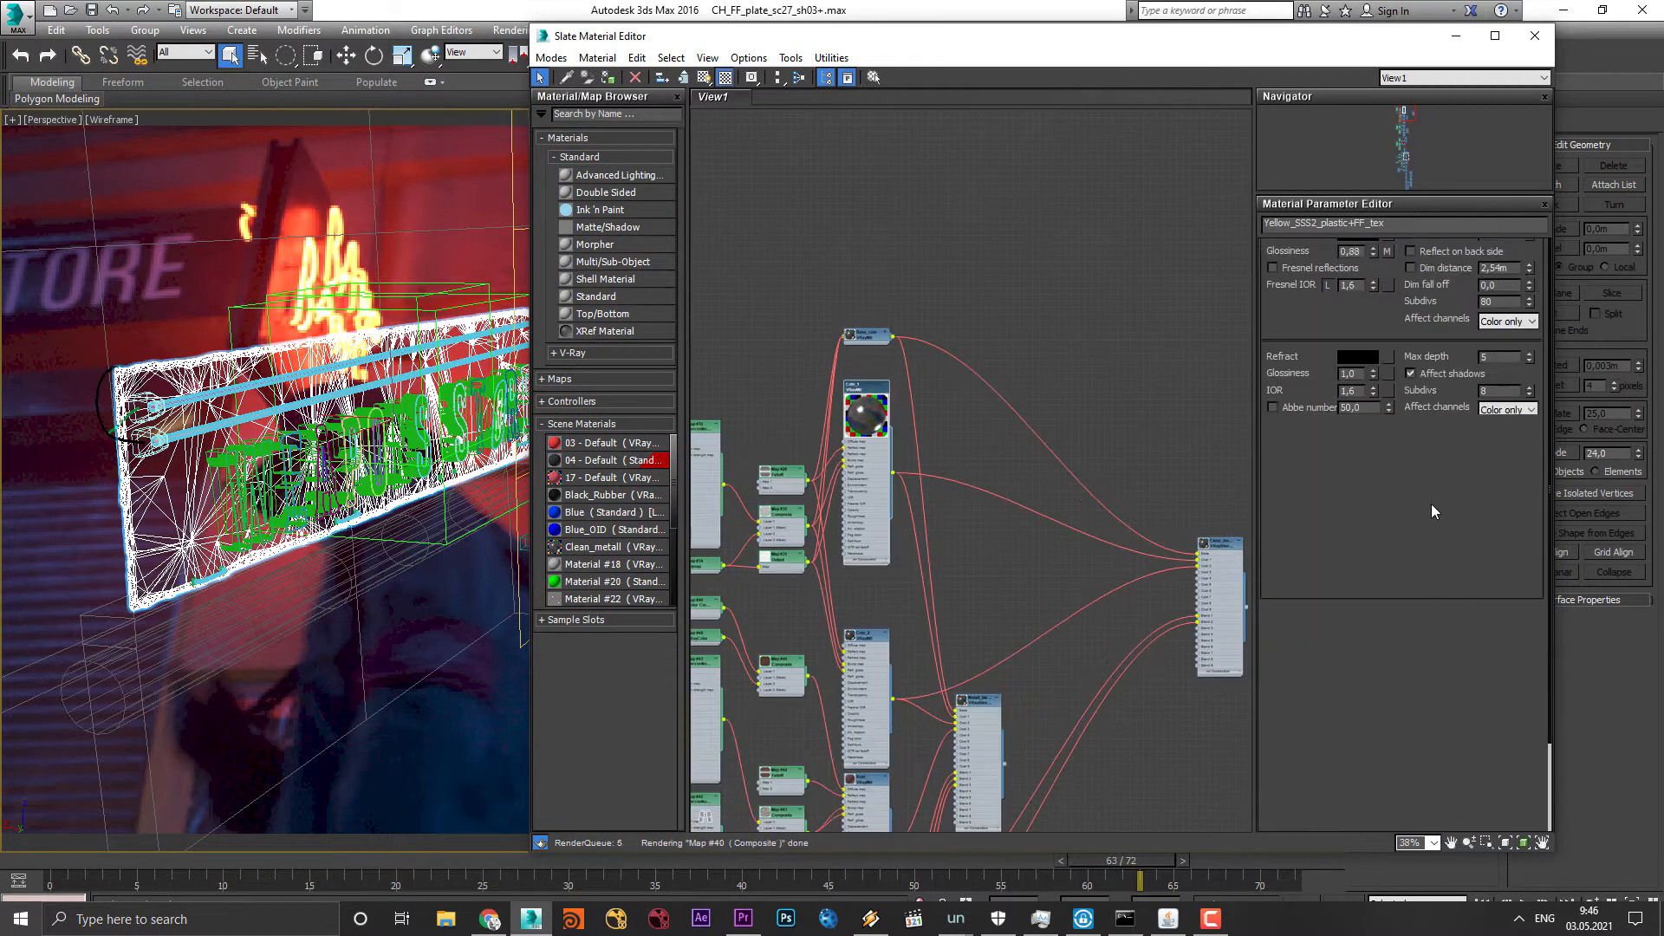
pyautogui.moveTo(1334, 646); pyautogui.dragTo(1316, 504)
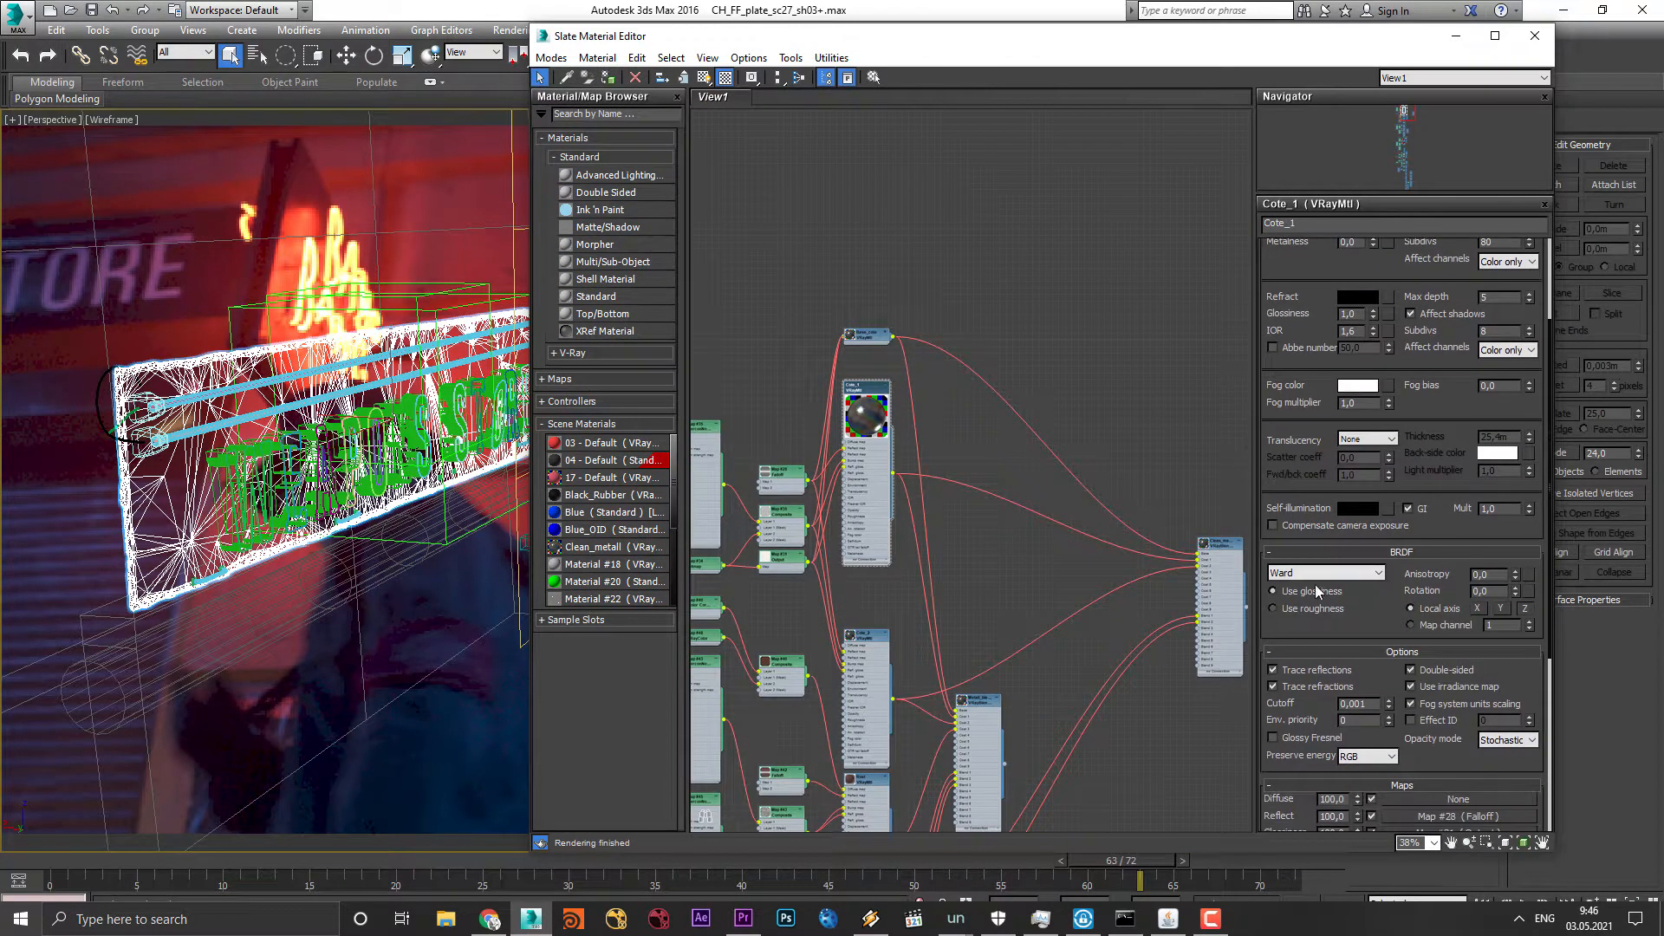
# Step: Open the Cote_2 VRayMtl feeding the metal blend material and review its parameters within the surrounding node network
pyautogui.moveTo(1066, 642); pyautogui.dragTo(869, 543, button='middle')
pyautogui.doubleClick(852, 552)
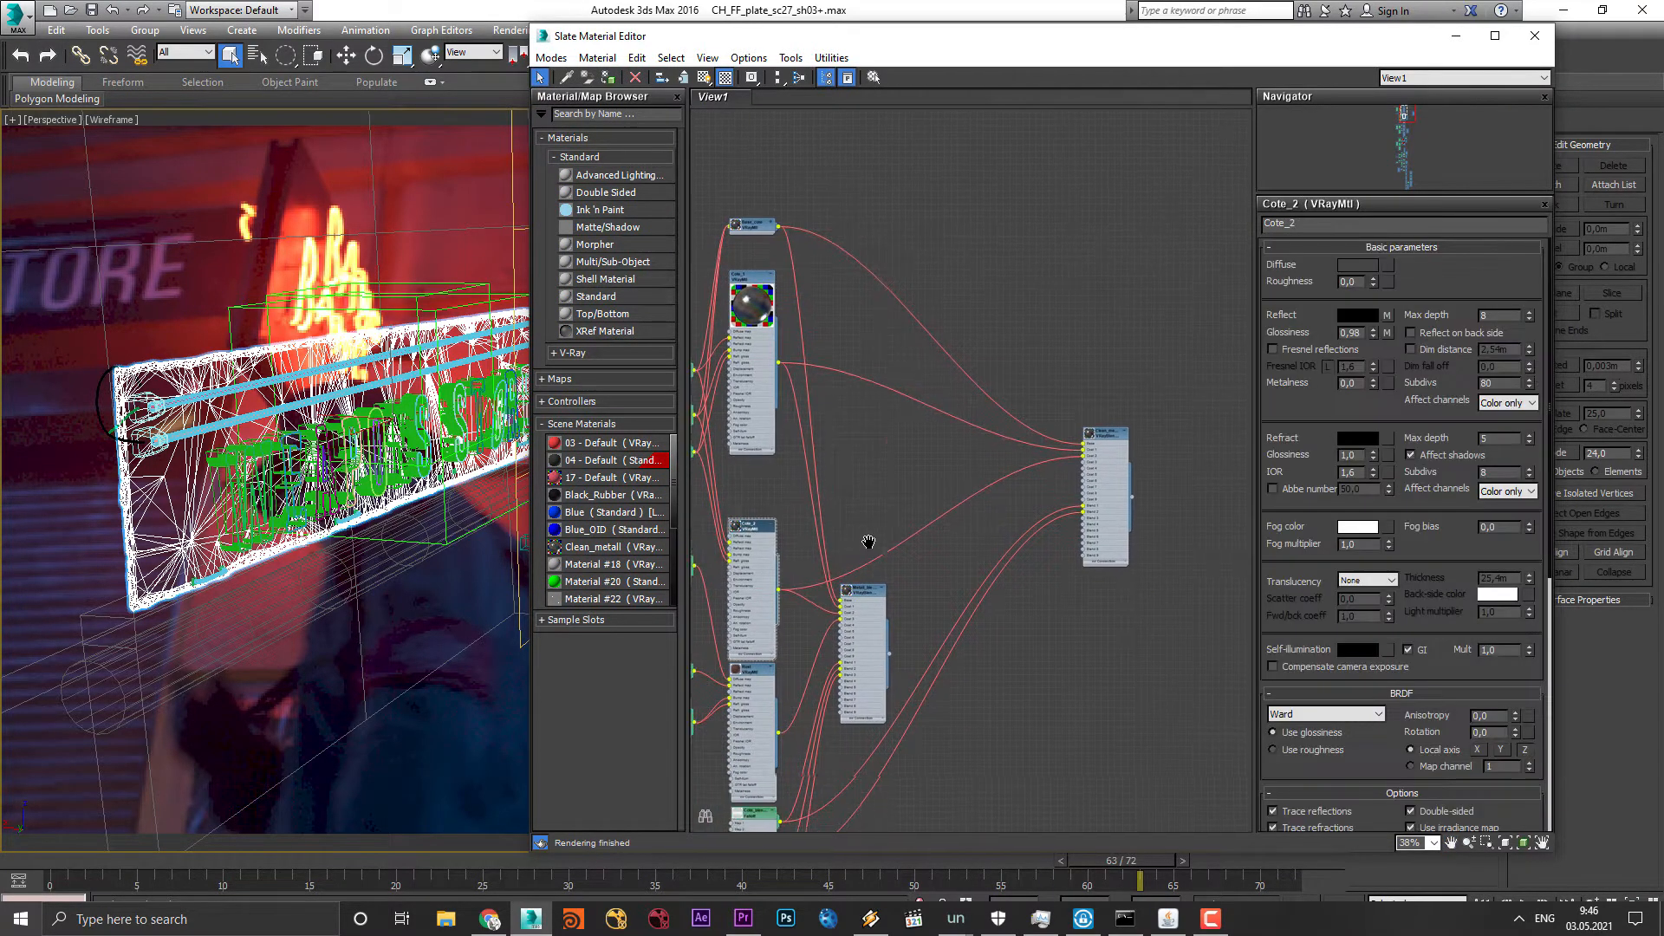
pyautogui.moveTo(1104, 442); pyautogui.dragTo(1032, 487)
pyautogui.moveTo(795, 514); pyautogui.dragTo(978, 521, button='middle')
pyautogui.scroll(-1, 978, 520)
pyautogui.scroll(-3, 1013, 681)
pyautogui.moveTo(1013, 681); pyautogui.dragTo(1052, 537, button='middle')
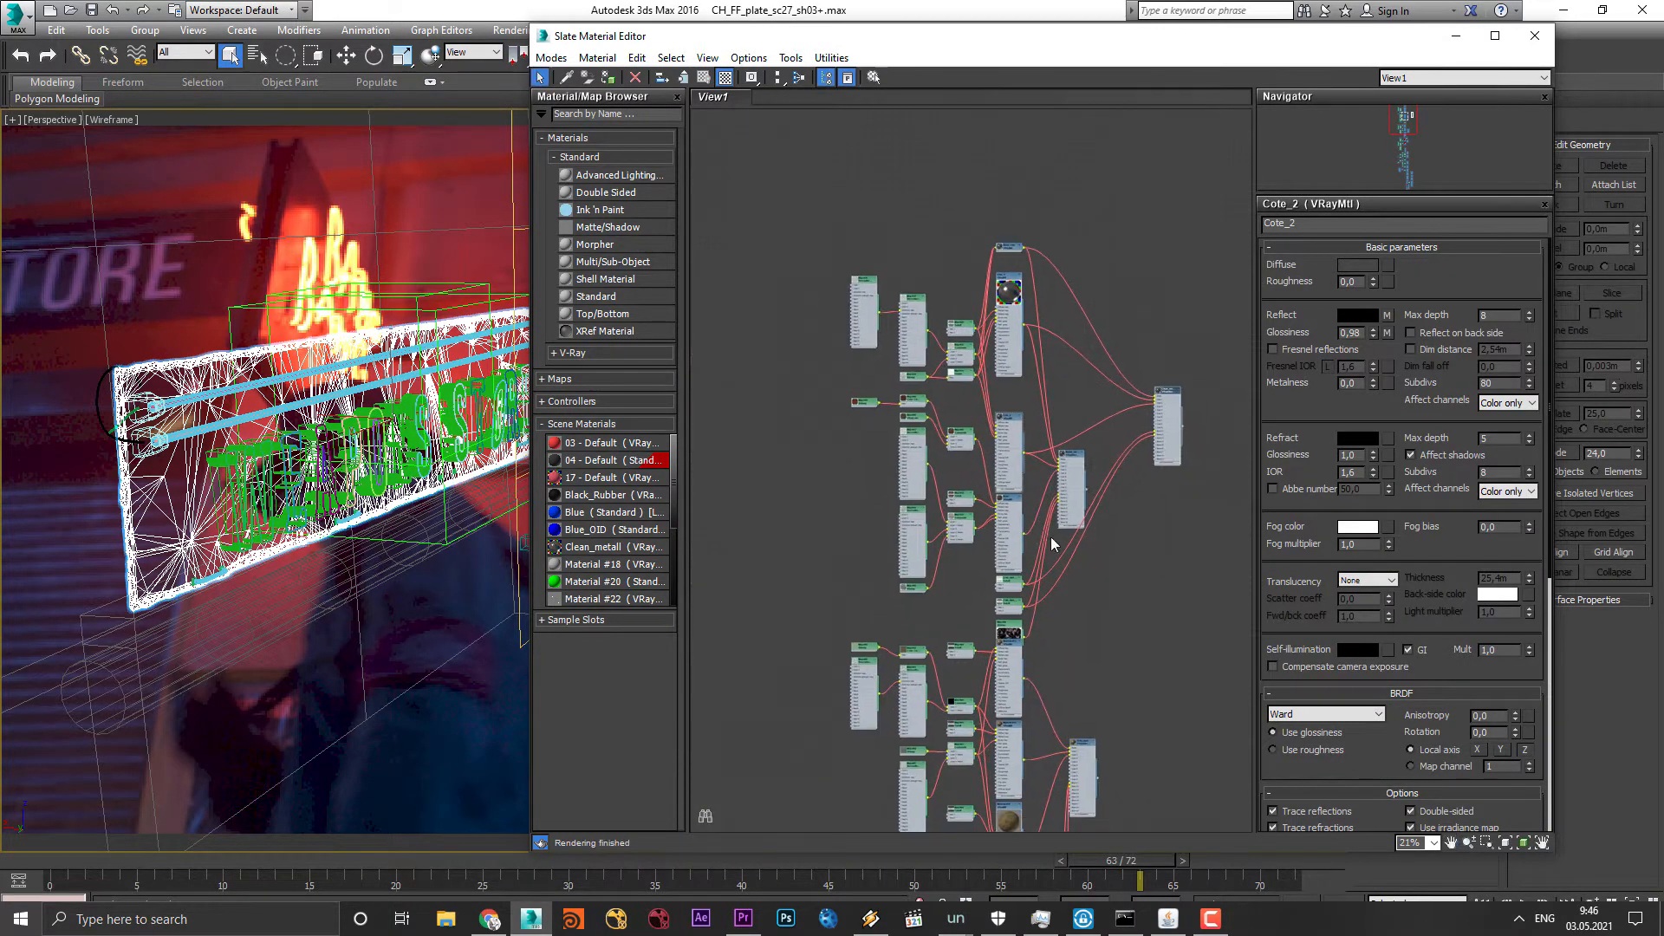
# Step: Open the Map #28 Falloff parameters and trace its connections through Cote_1 and Cote_2 to the blend materials
pyautogui.scroll(4, 1013, 537)
pyautogui.moveTo(1113, 405); pyautogui.dragTo(956, 543, button='middle')
pyautogui.scroll(1, 957, 544)
pyautogui.scroll(2, 789, 195)
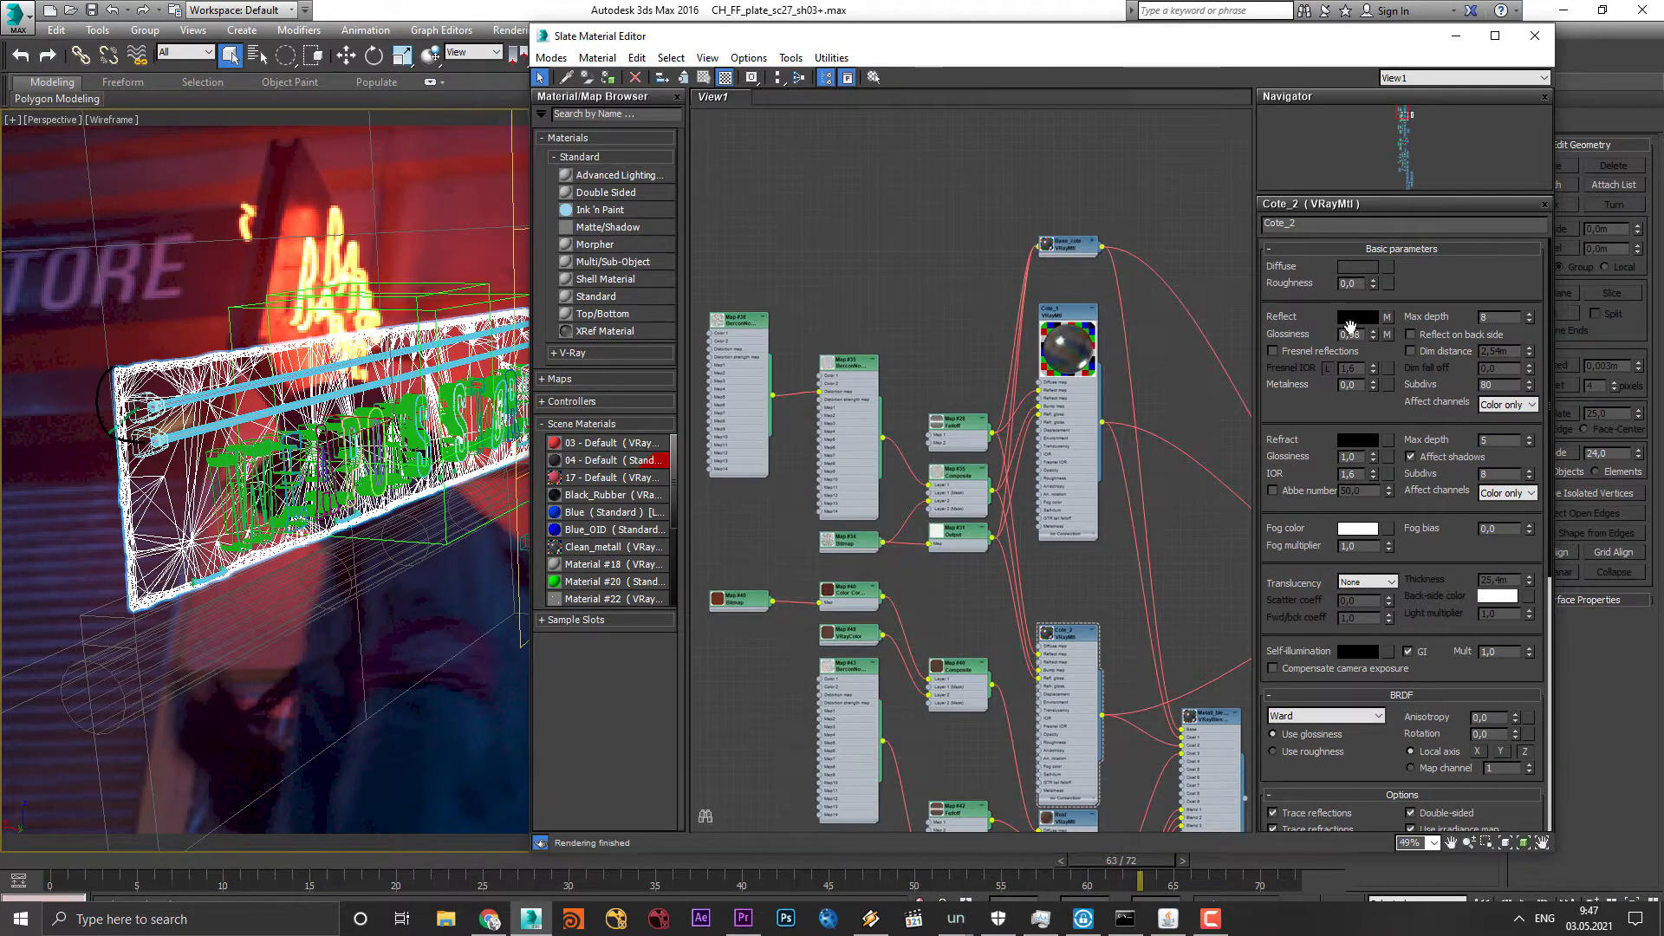
pyautogui.scroll(3, 933, 469)
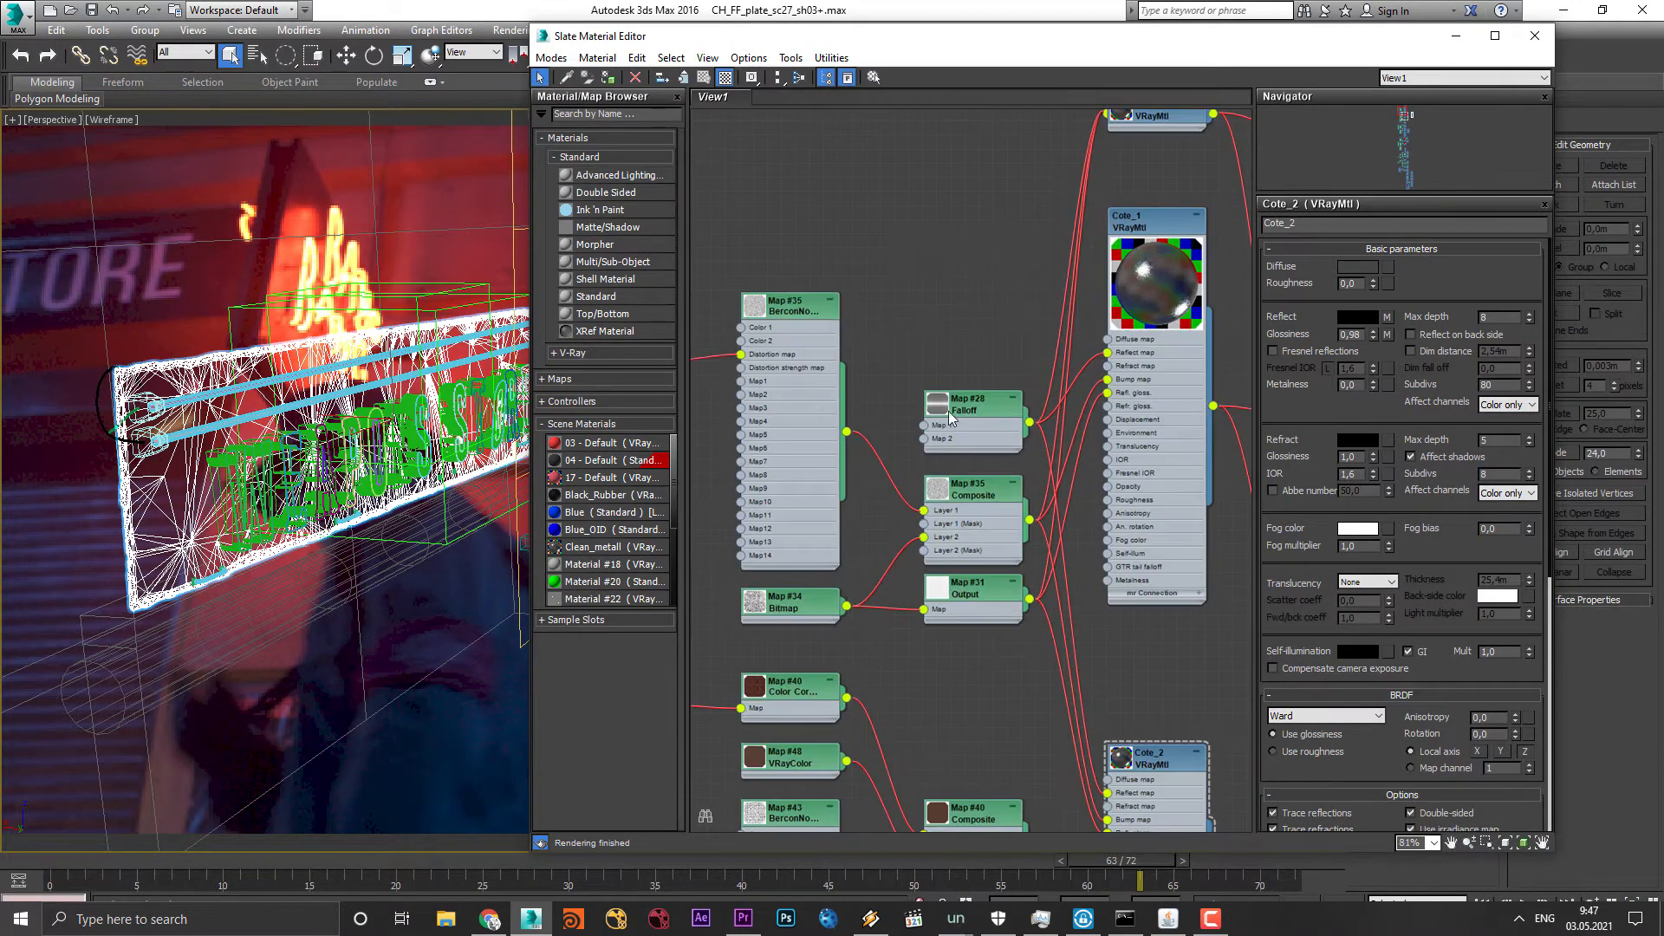
pyautogui.click(973, 413)
pyautogui.scroll(-2, 972, 413)
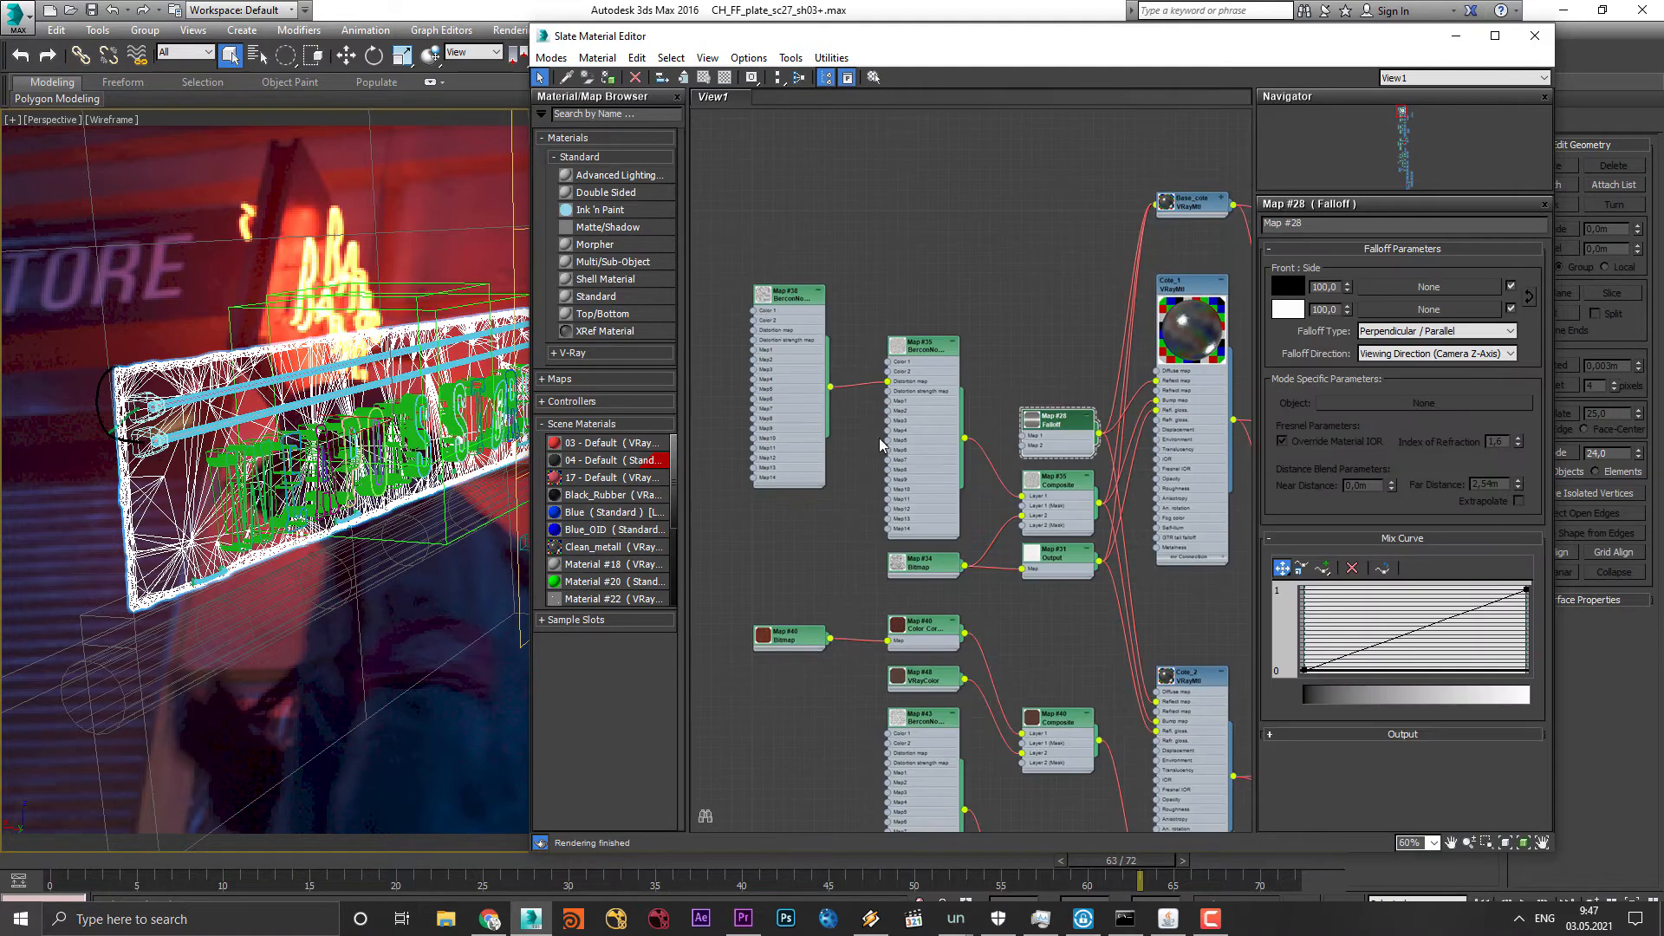
pyautogui.moveTo(1038, 387); pyautogui.dragTo(919, 390, button='middle')
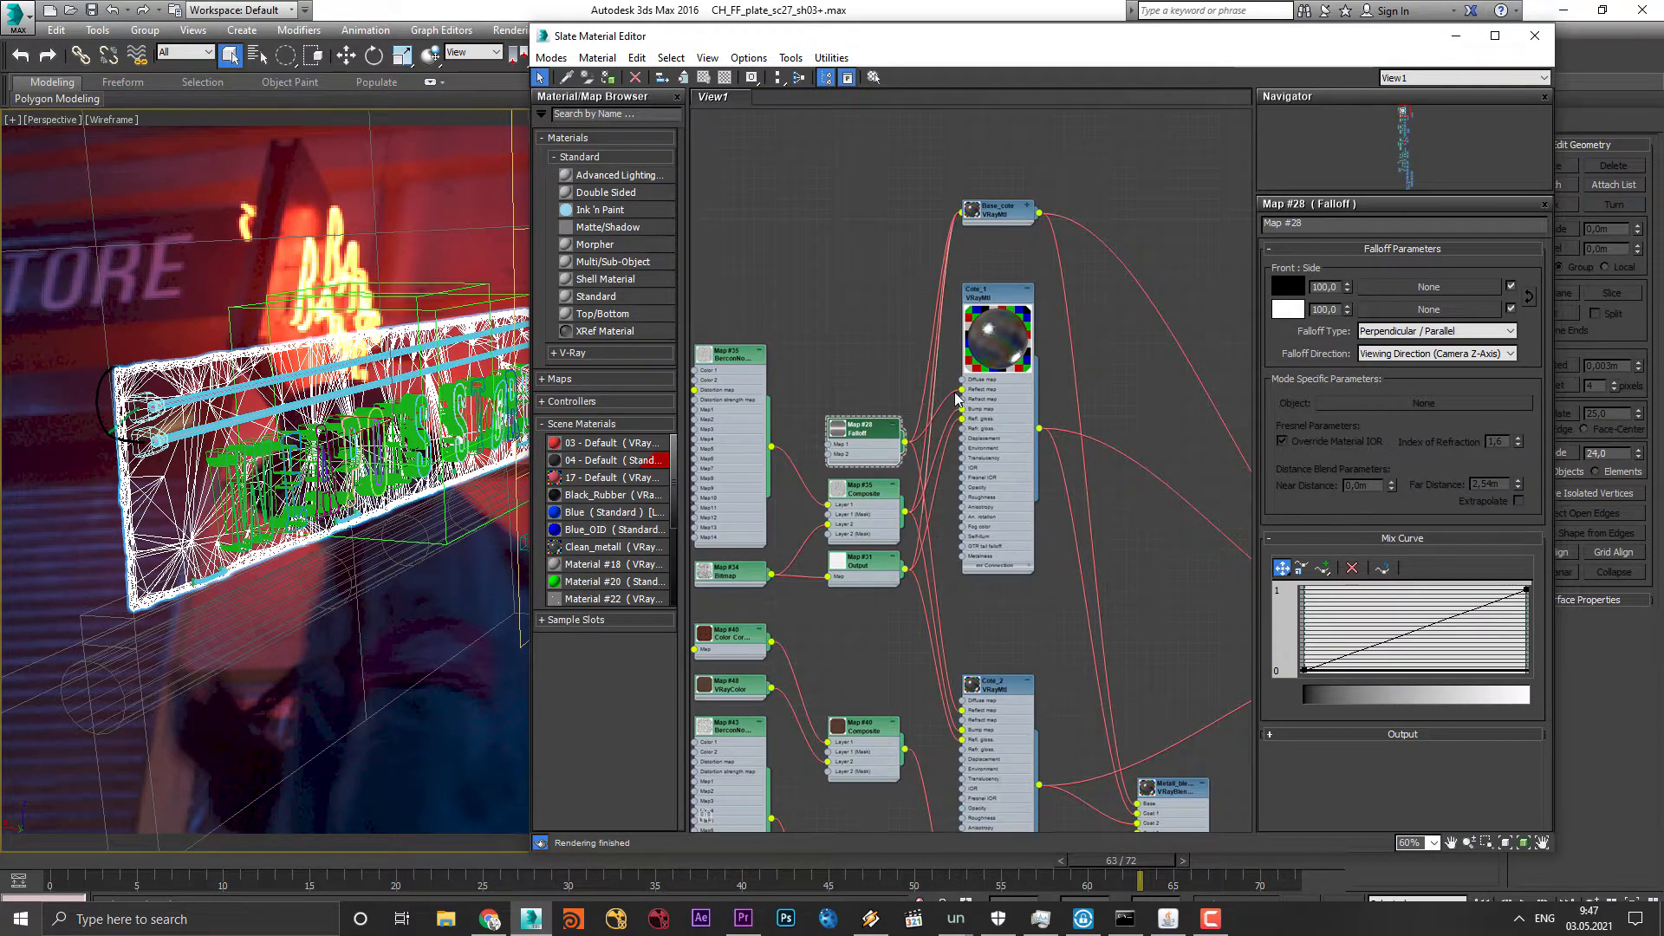
pyautogui.scroll(-1, 1125, 728)
pyautogui.moveTo(1127, 737); pyautogui.dragTo(1052, 555, button='middle')
pyautogui.moveTo(1091, 444); pyautogui.dragTo(1079, 535, button='middle')
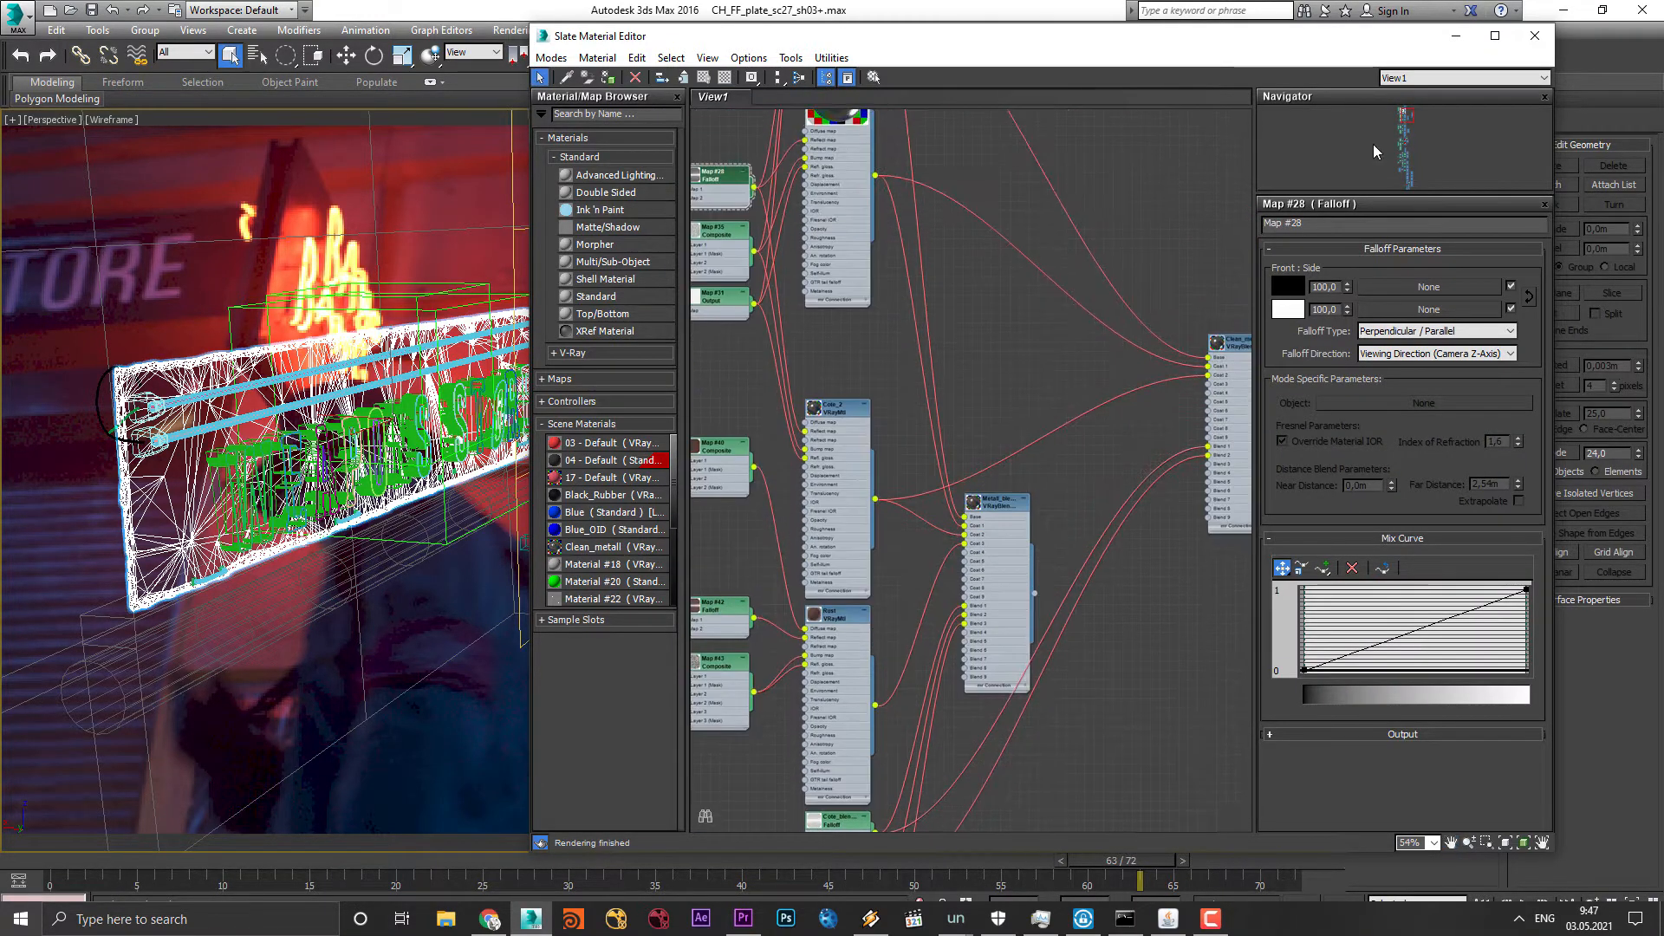
# Step: Close the Slate Material Editor, view the wireframe sign again and switch to the Nuke composite
pyautogui.click(1534, 35)
pyautogui.moveTo(802, 512); pyautogui.dragTo(905, 503, button='middle')
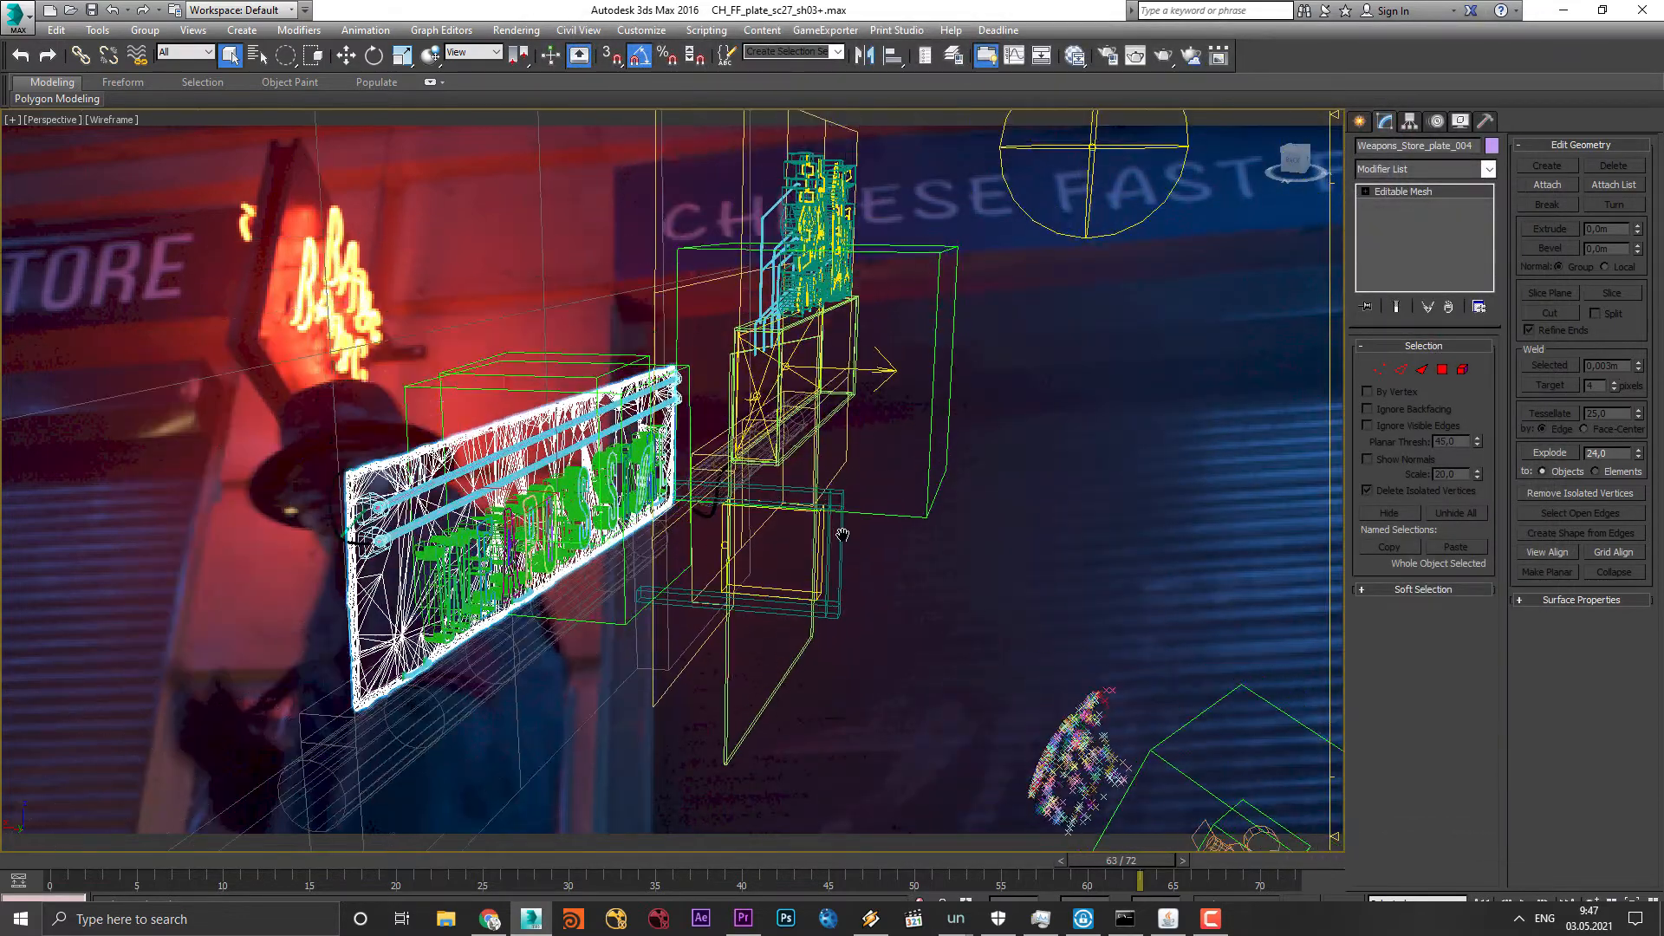
pyautogui.scroll(4, 905, 503)
pyautogui.hotkey('alt', 'Tab')
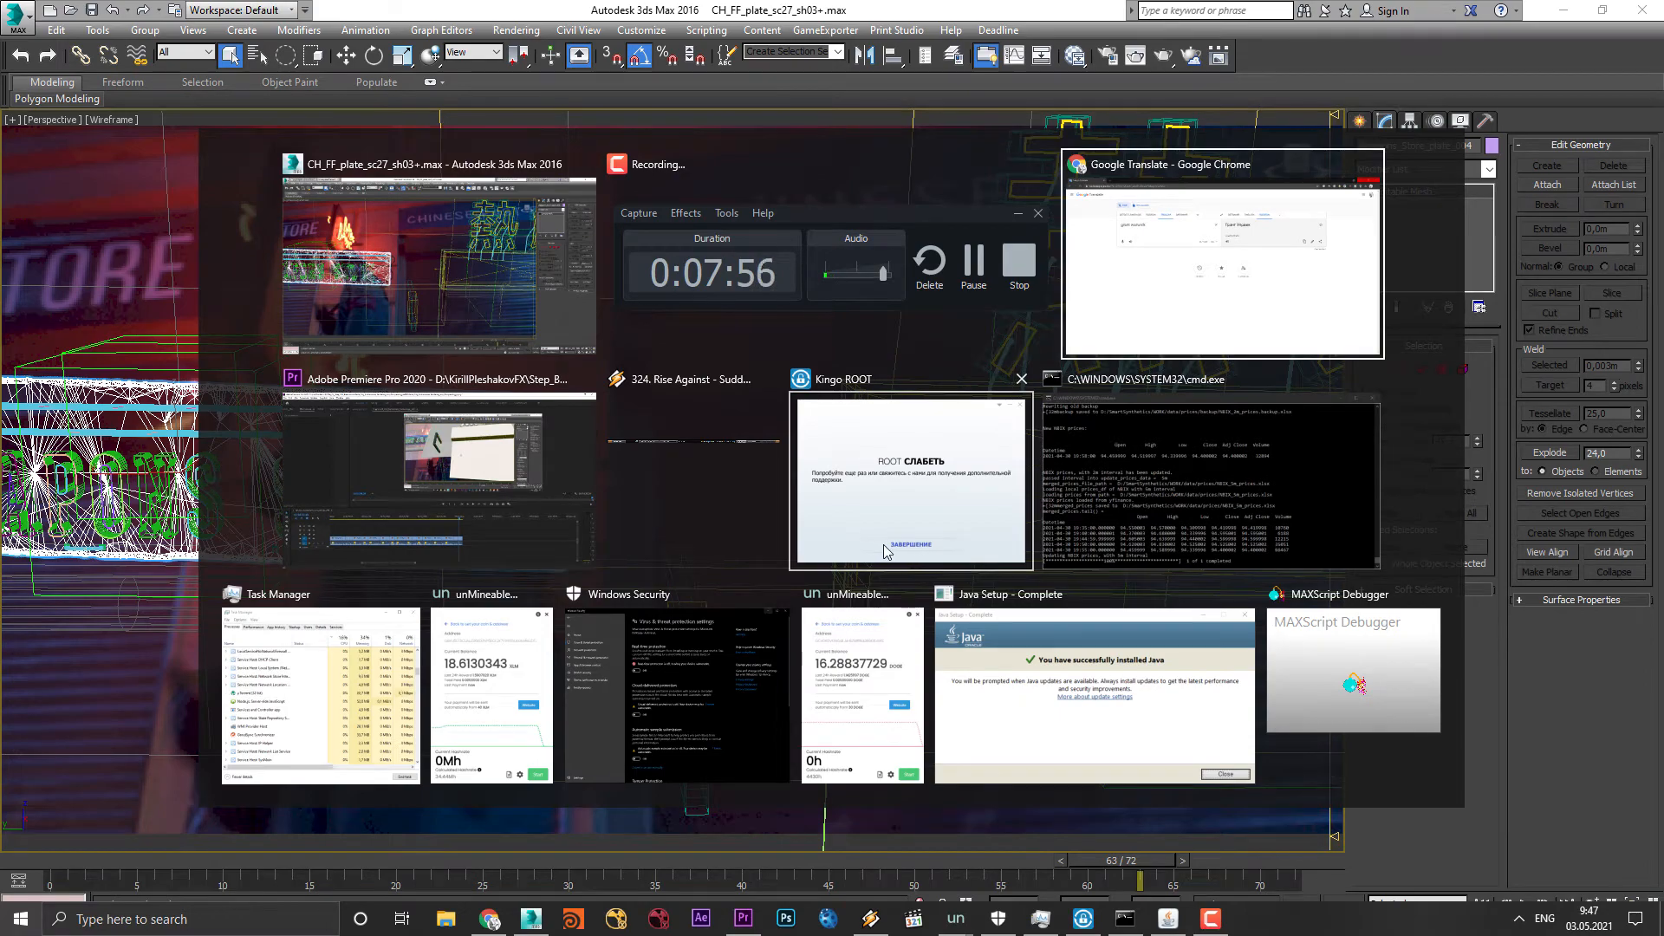
pyautogui.click(492, 295)
pyautogui.click(630, 929)
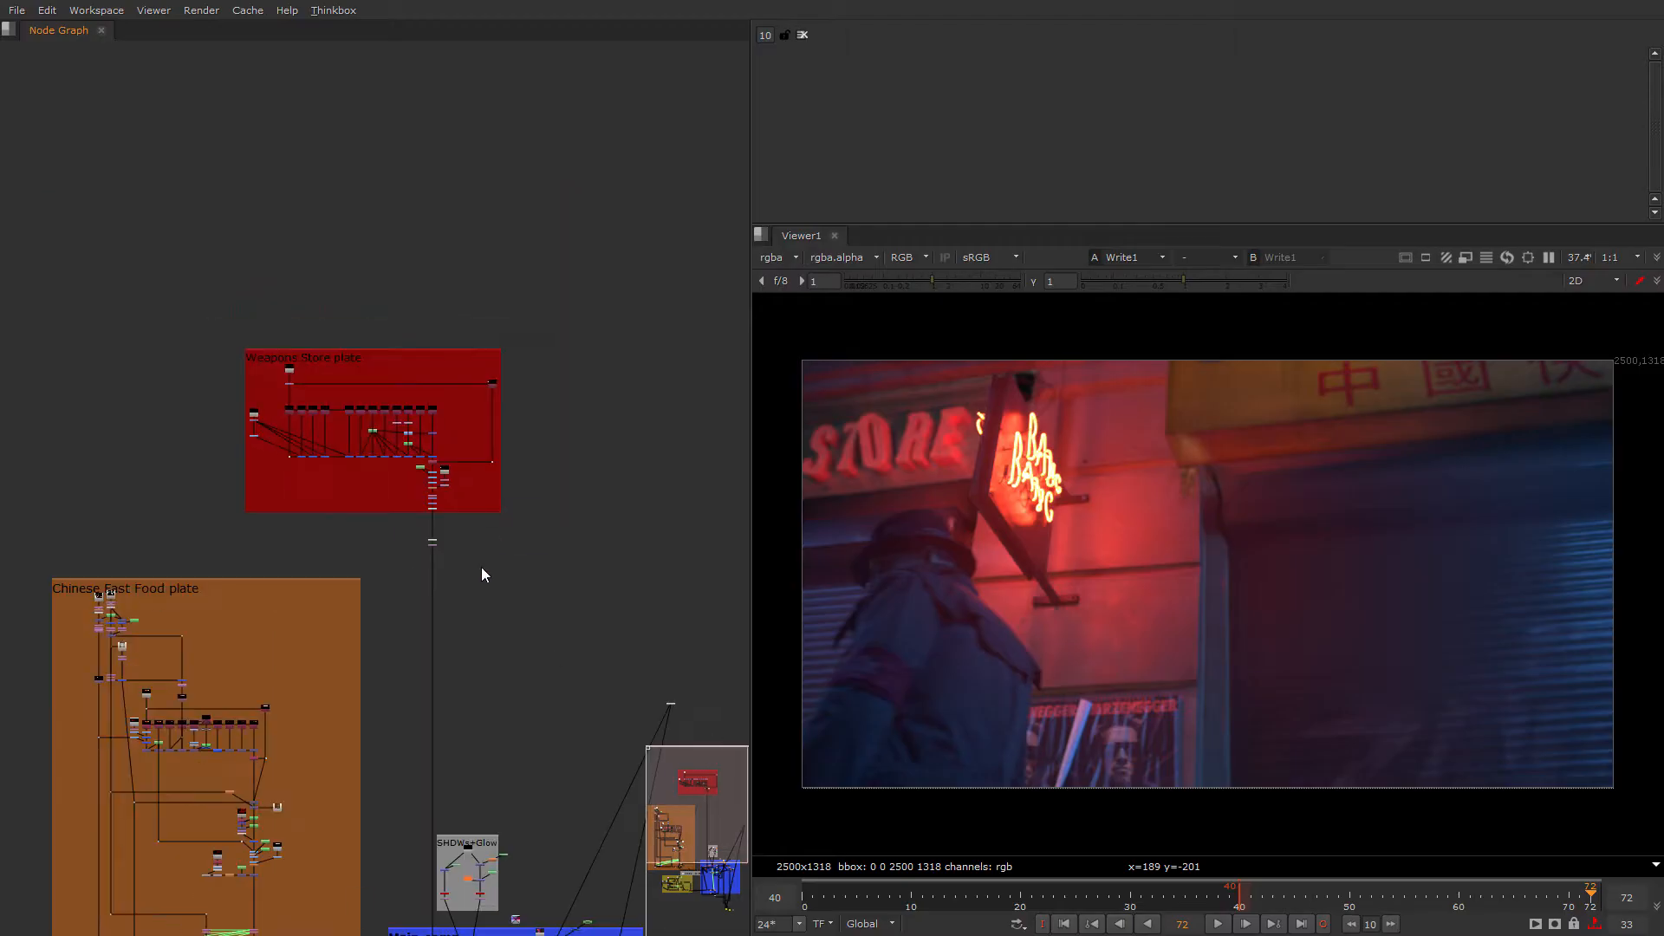
# Step: Show the Read2 source plate from the main comp section in the viewer
pyautogui.scroll(5, 483, 573)
pyautogui.scroll(4, 402, 322)
pyautogui.moveTo(403, 322); pyautogui.dragTo(322, 671, button='middle')
pyautogui.scroll(-2, 322, 670)
pyautogui.press('1')
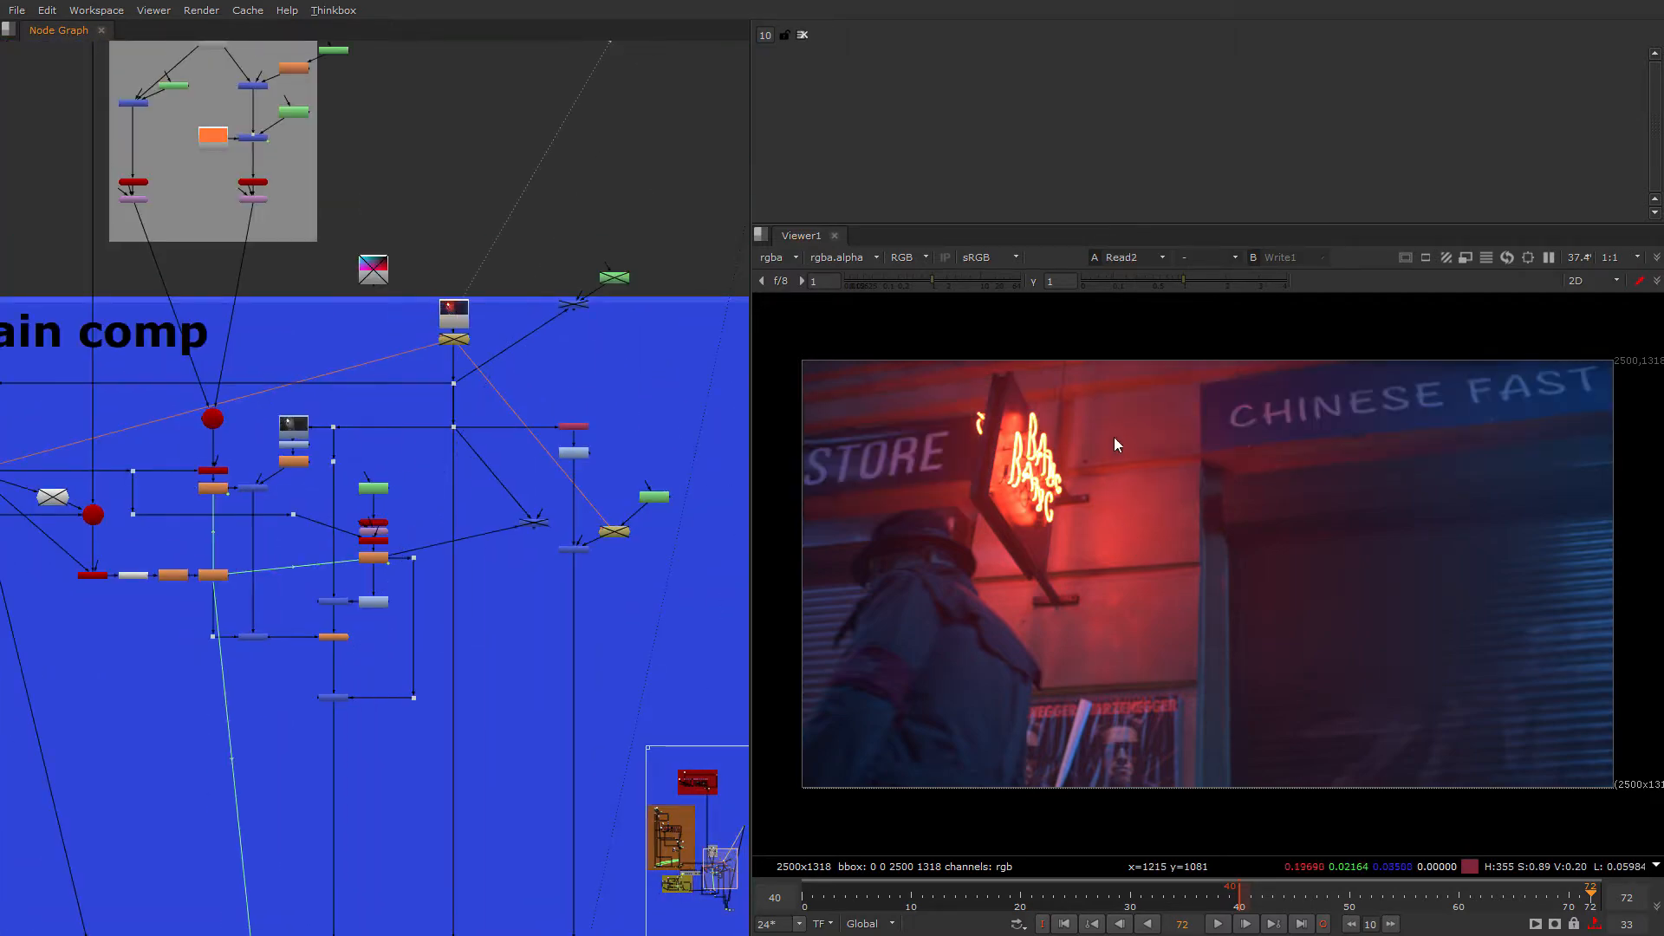
# Step: Find the Weapons Store plate section of the node graph and show its Read8 render in the viewer
pyautogui.moveTo(205, 303); pyautogui.dragTo(464, 640, button='middle')
pyautogui.scroll(-8, 464, 639)
pyautogui.moveTo(439, 281); pyautogui.dragTo(564, 528, button='middle')
pyautogui.scroll(4, 564, 528)
pyautogui.scroll(3, 492, 359)
pyautogui.moveTo(236, 126); pyautogui.dragTo(239, 275, button='middle')
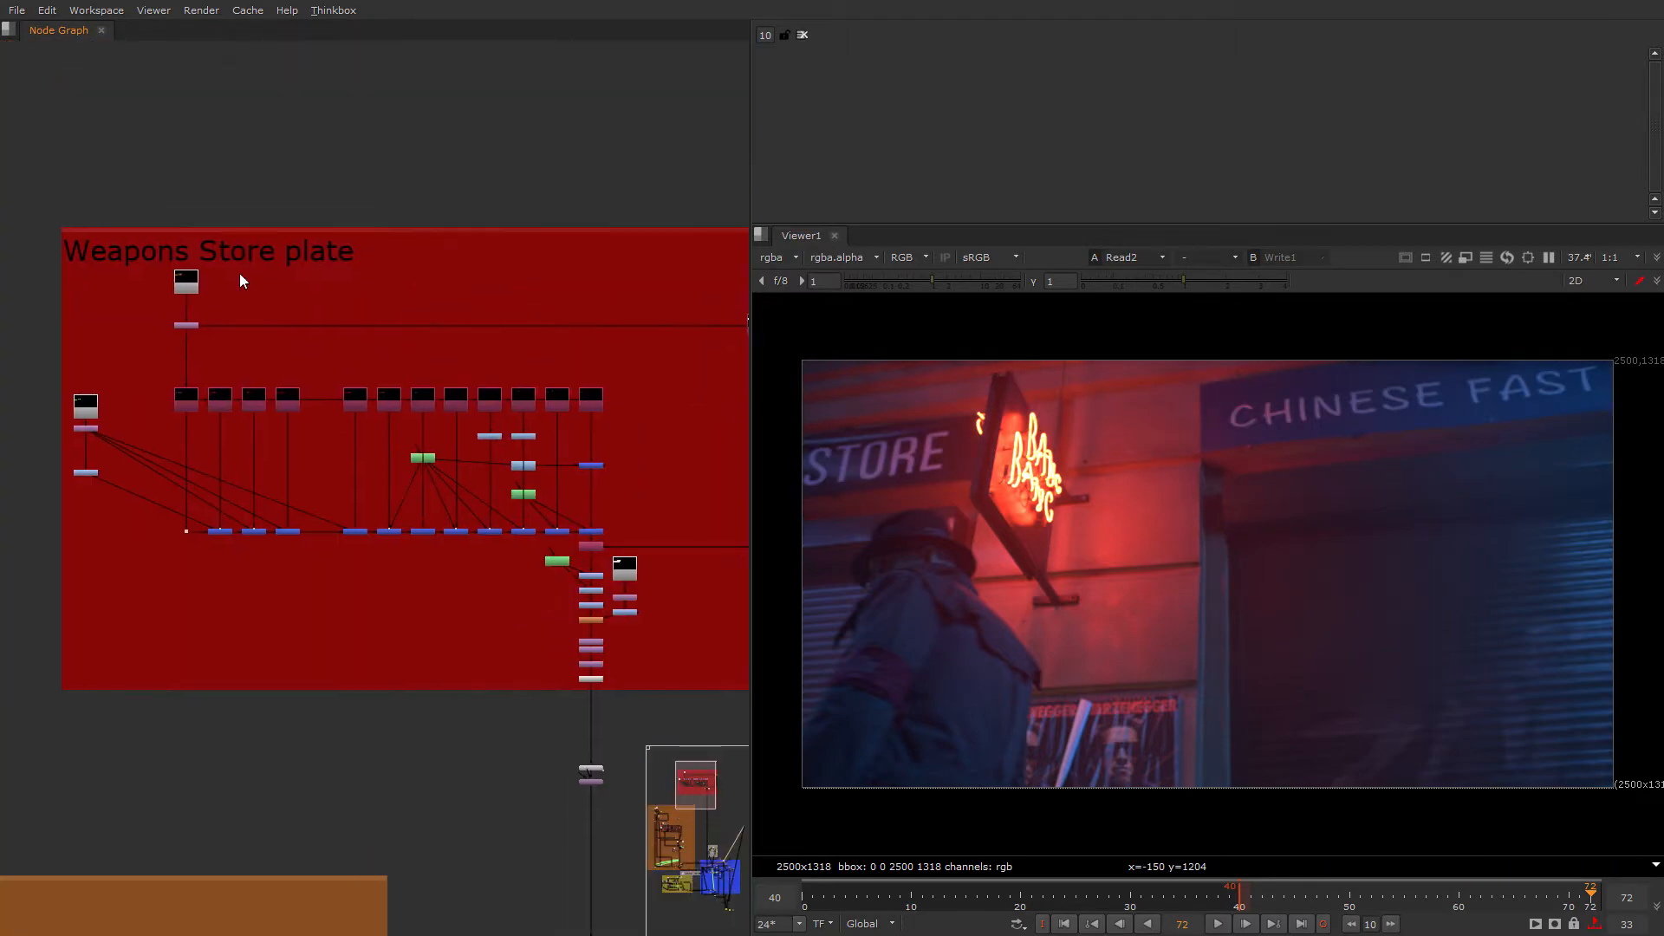
pyautogui.click(187, 280)
pyautogui.press('1')
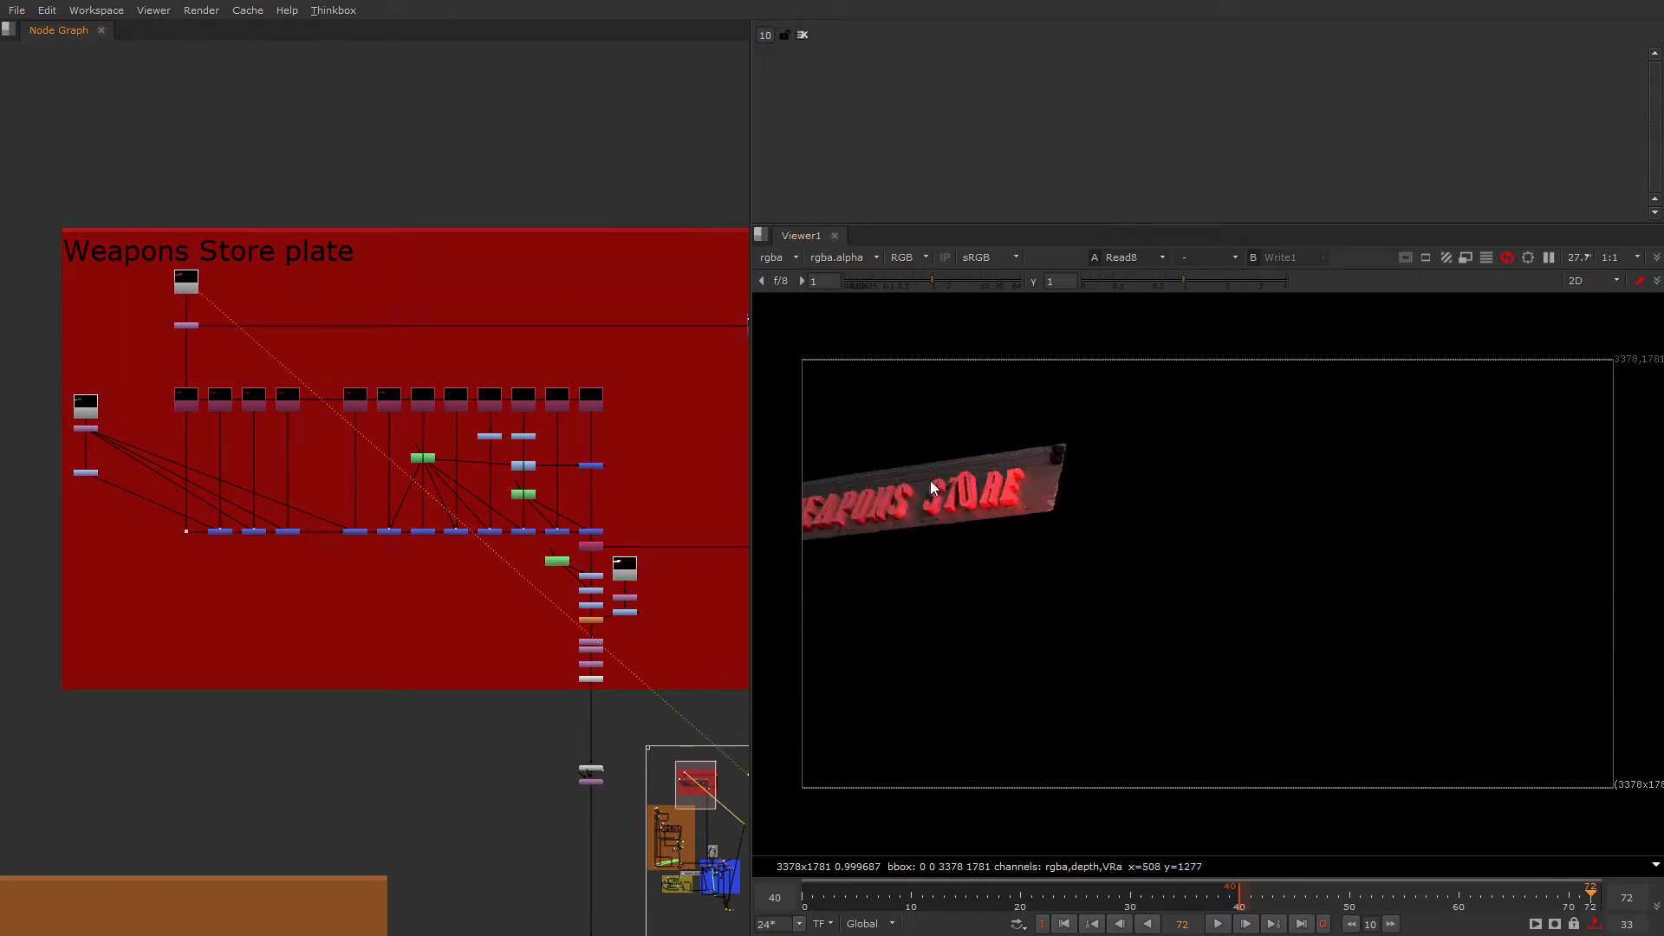
# Step: Examine the rendered Weapons Store sign up close, covering the letter edges, the metal surface and the plate's right end
pyautogui.scroll(3, 178, 452)
pyautogui.scroll(5, 1205, 549)
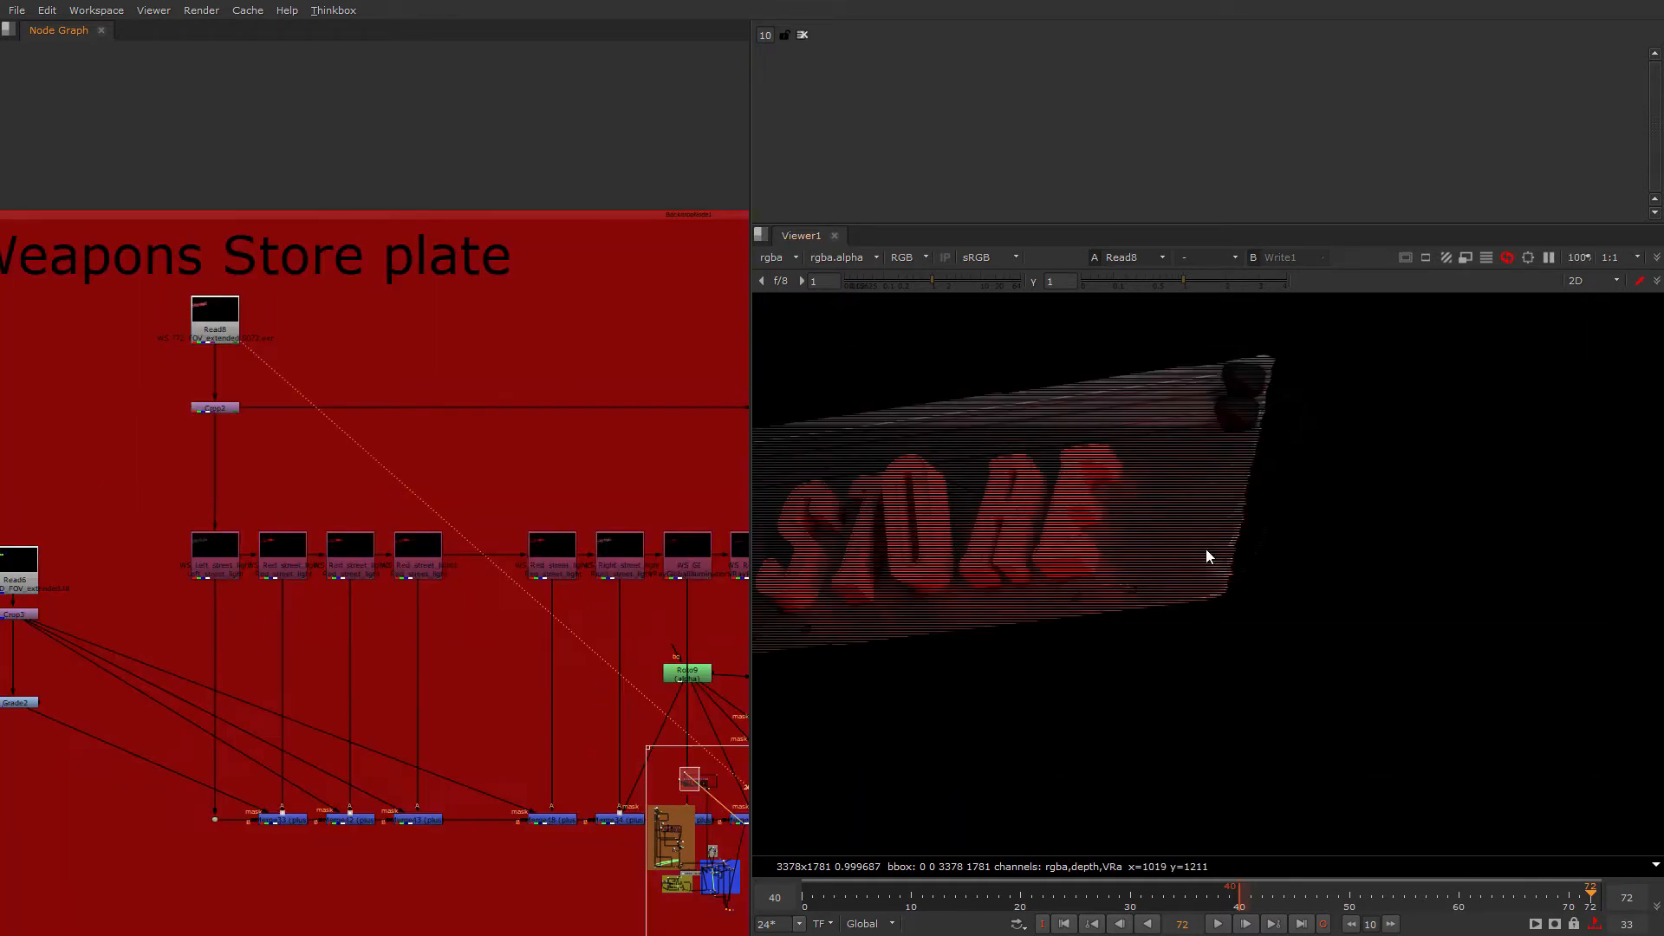
pyautogui.scroll(5, 1196, 545)
pyautogui.moveTo(1045, 523); pyautogui.dragTo(1376, 518, button='middle')
pyautogui.scroll(-3, 1376, 517)
pyautogui.moveTo(1135, 593); pyautogui.dragTo(1412, 554, button='middle')
pyautogui.scroll(1, 1110, 601)
pyautogui.scroll(1, 983, 640)
pyautogui.moveTo(983, 640); pyautogui.dragTo(1131, 654, button='middle')
pyautogui.scroll(-1, 1355, 614)
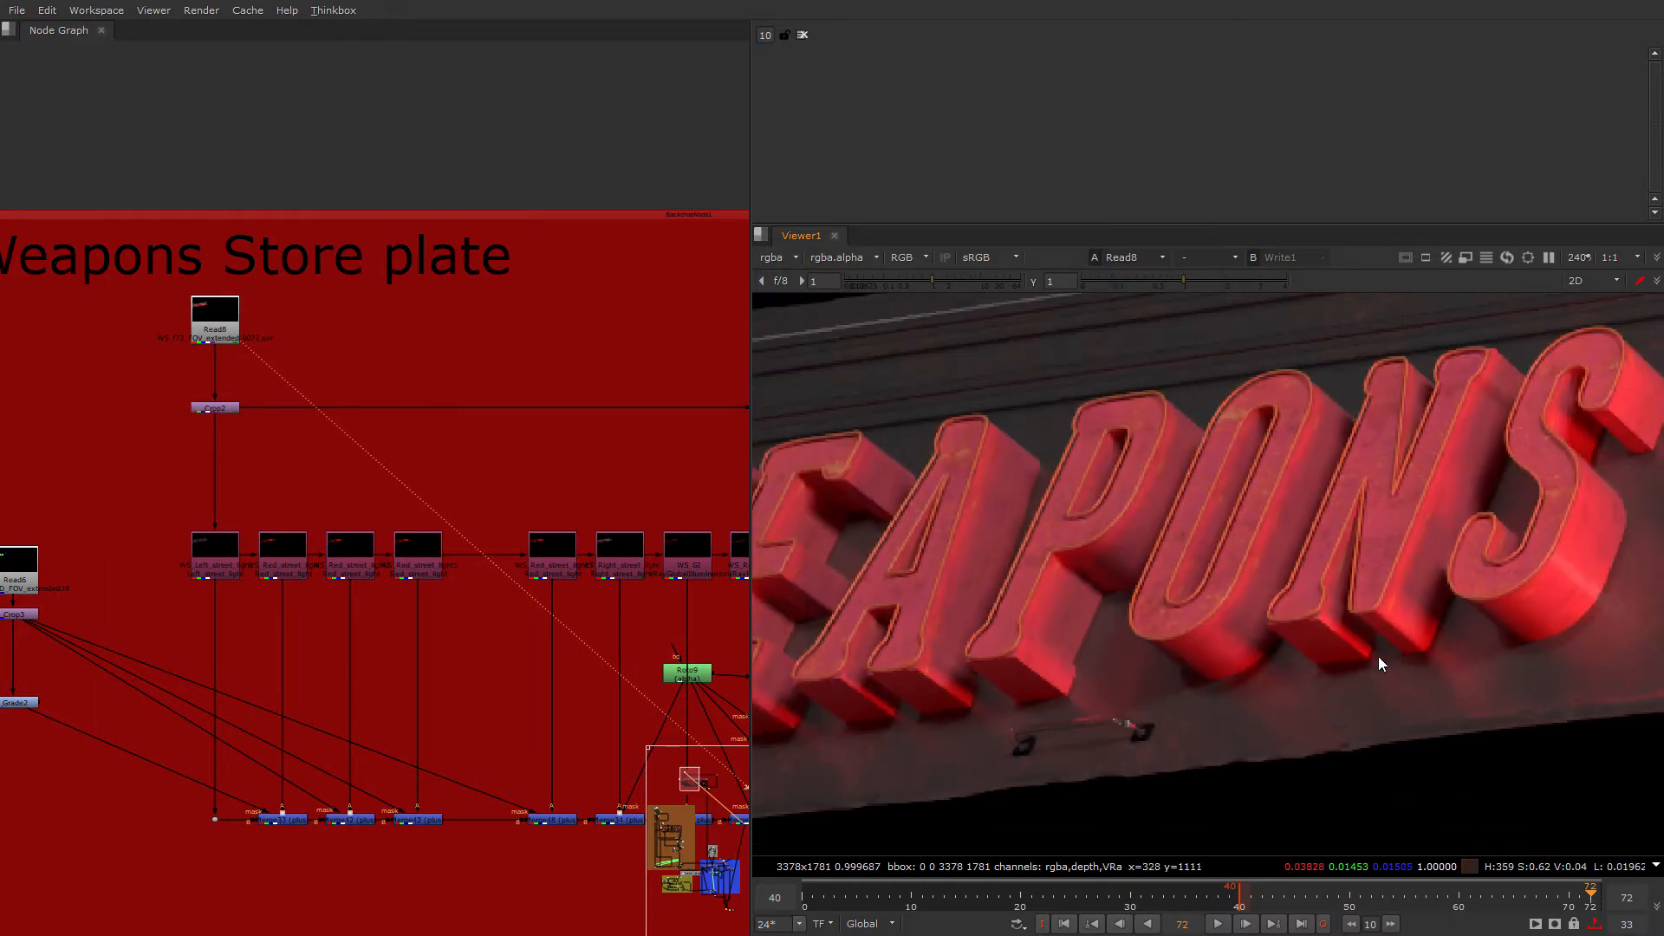
pyautogui.moveTo(1378, 657); pyautogui.dragTo(1032, 629, button='middle')
pyautogui.scroll(-1, 1495, 617)
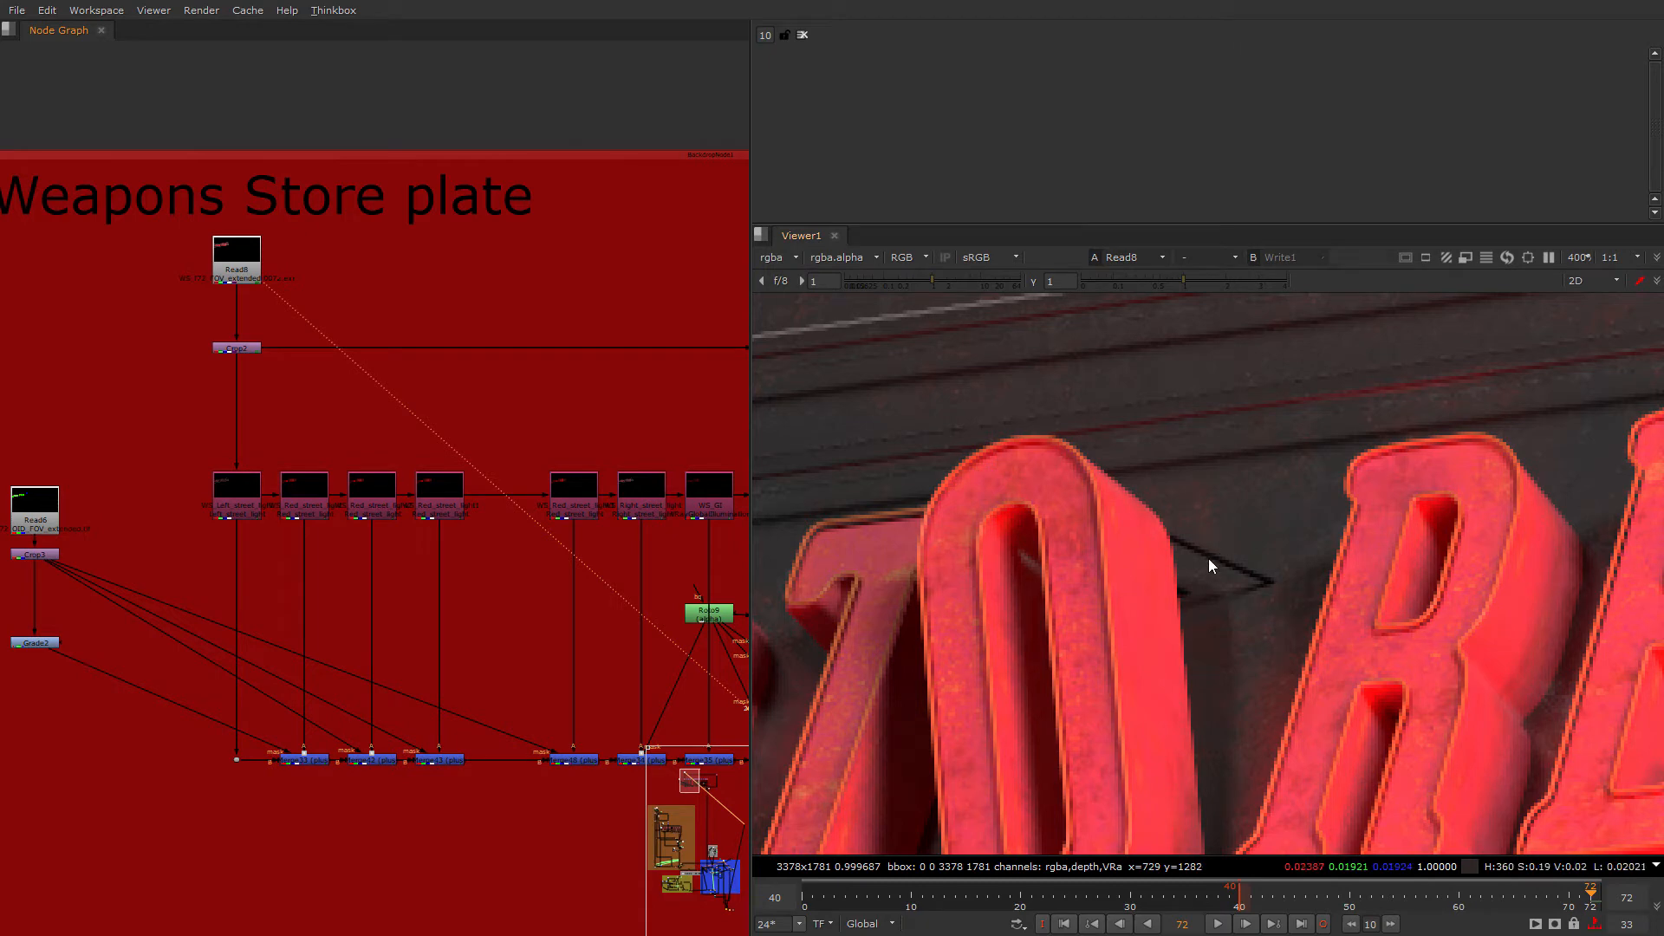
pyautogui.scroll(-5, 1243, 566)
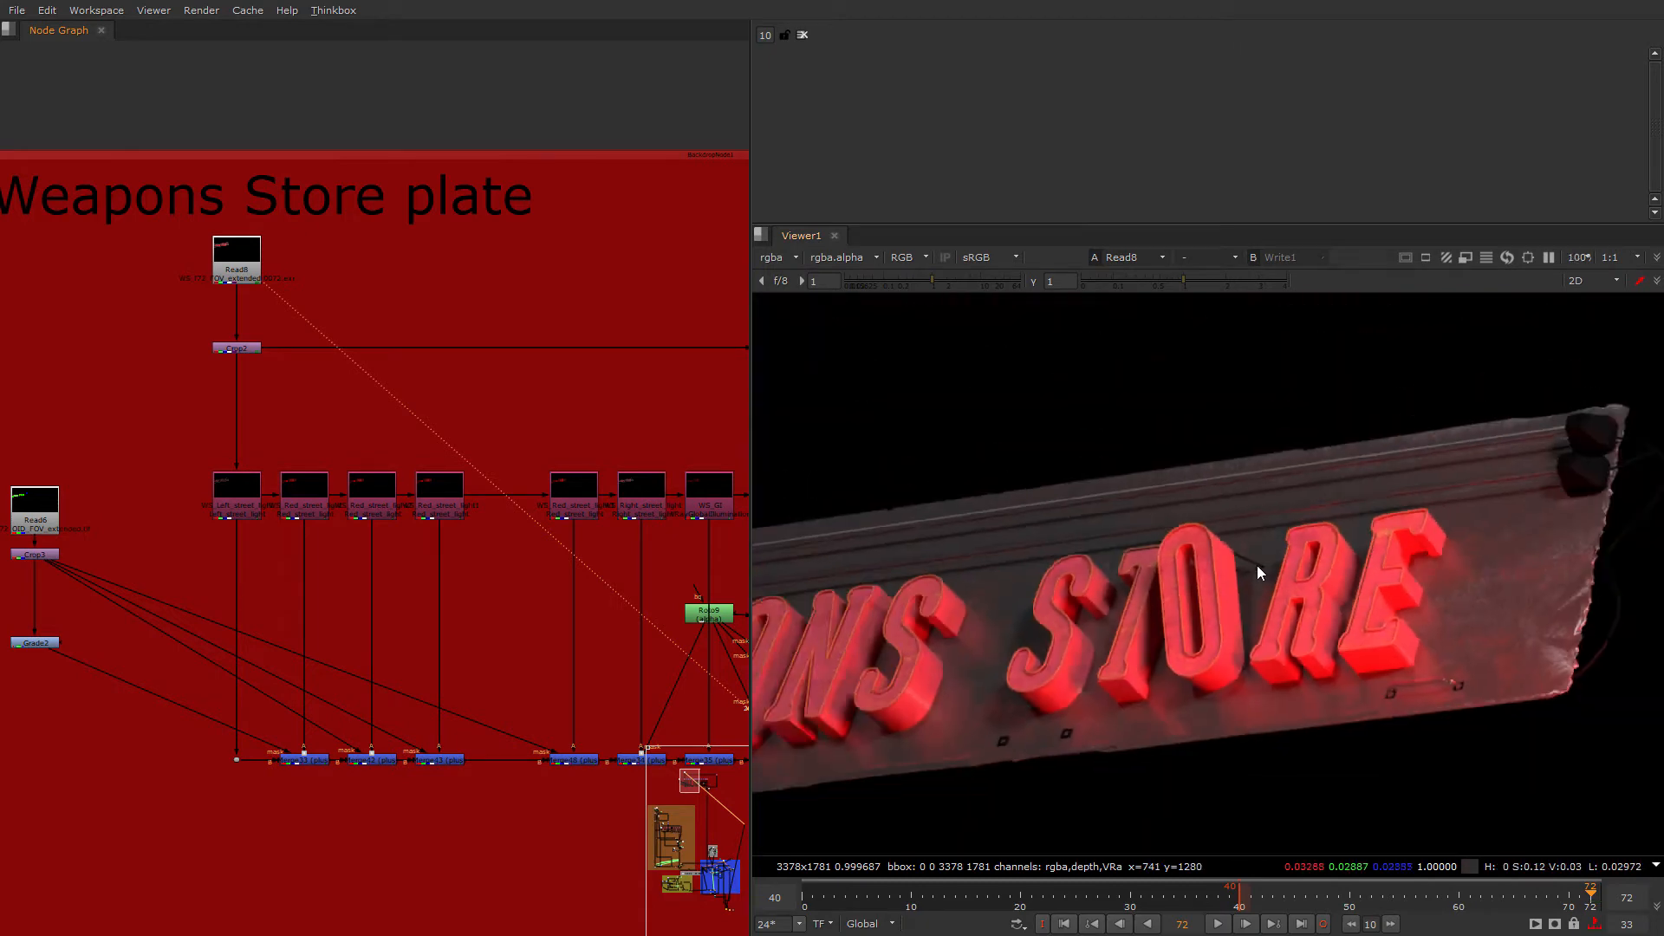
pyautogui.moveTo(1257, 565); pyautogui.dragTo(1120, 488, button='middle')
# Step: View the sign's left street light pass and the red street light passes one after another
pyautogui.moveTo(260, 429); pyautogui.dragTo(244, 340, button='middle')
pyautogui.scroll(-5, 357, 354)
pyautogui.moveTo(490, 487); pyautogui.dragTo(390, 484, button='middle')
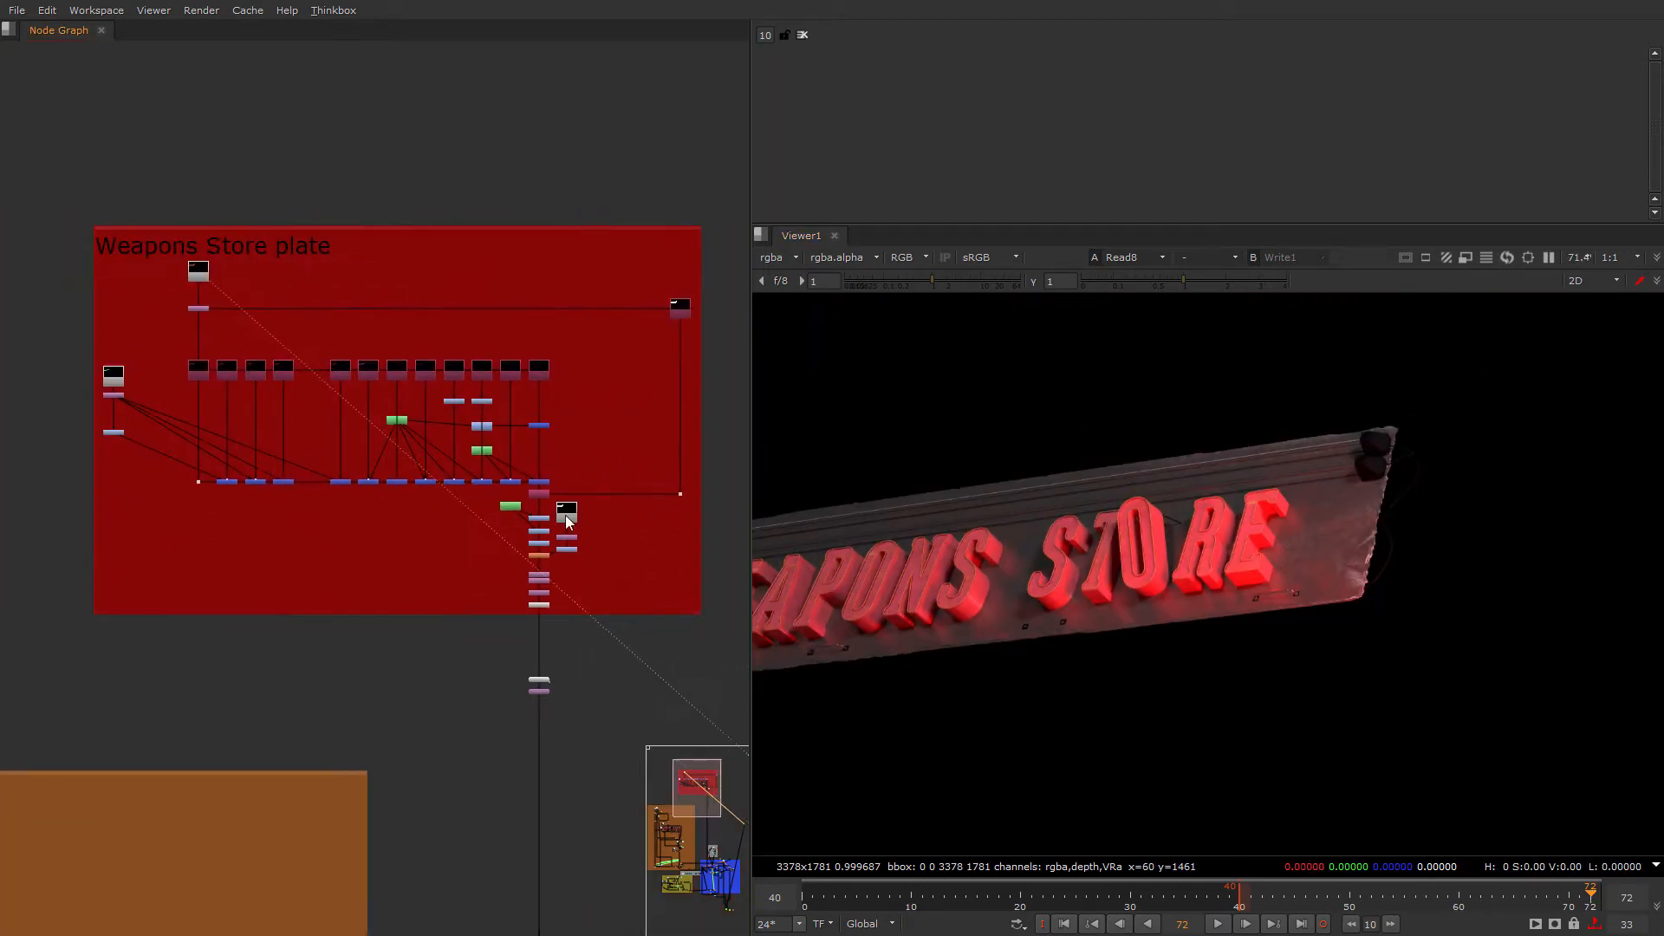
pyautogui.scroll(3, 444, 484)
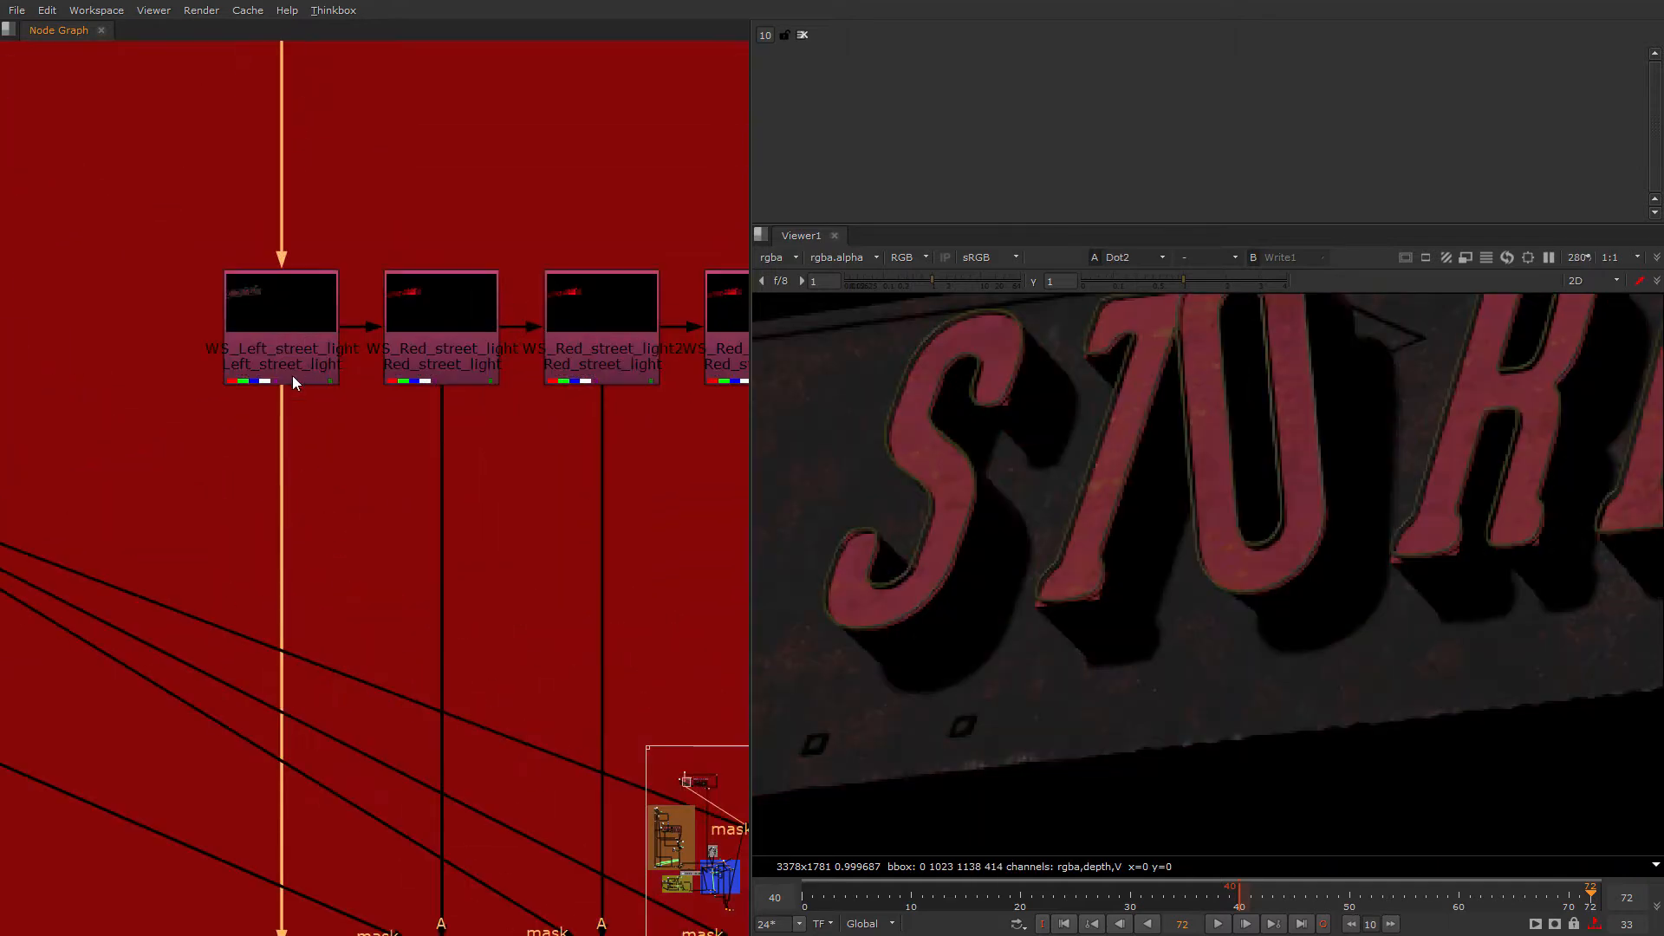
pyautogui.scroll(-3, 293, 368)
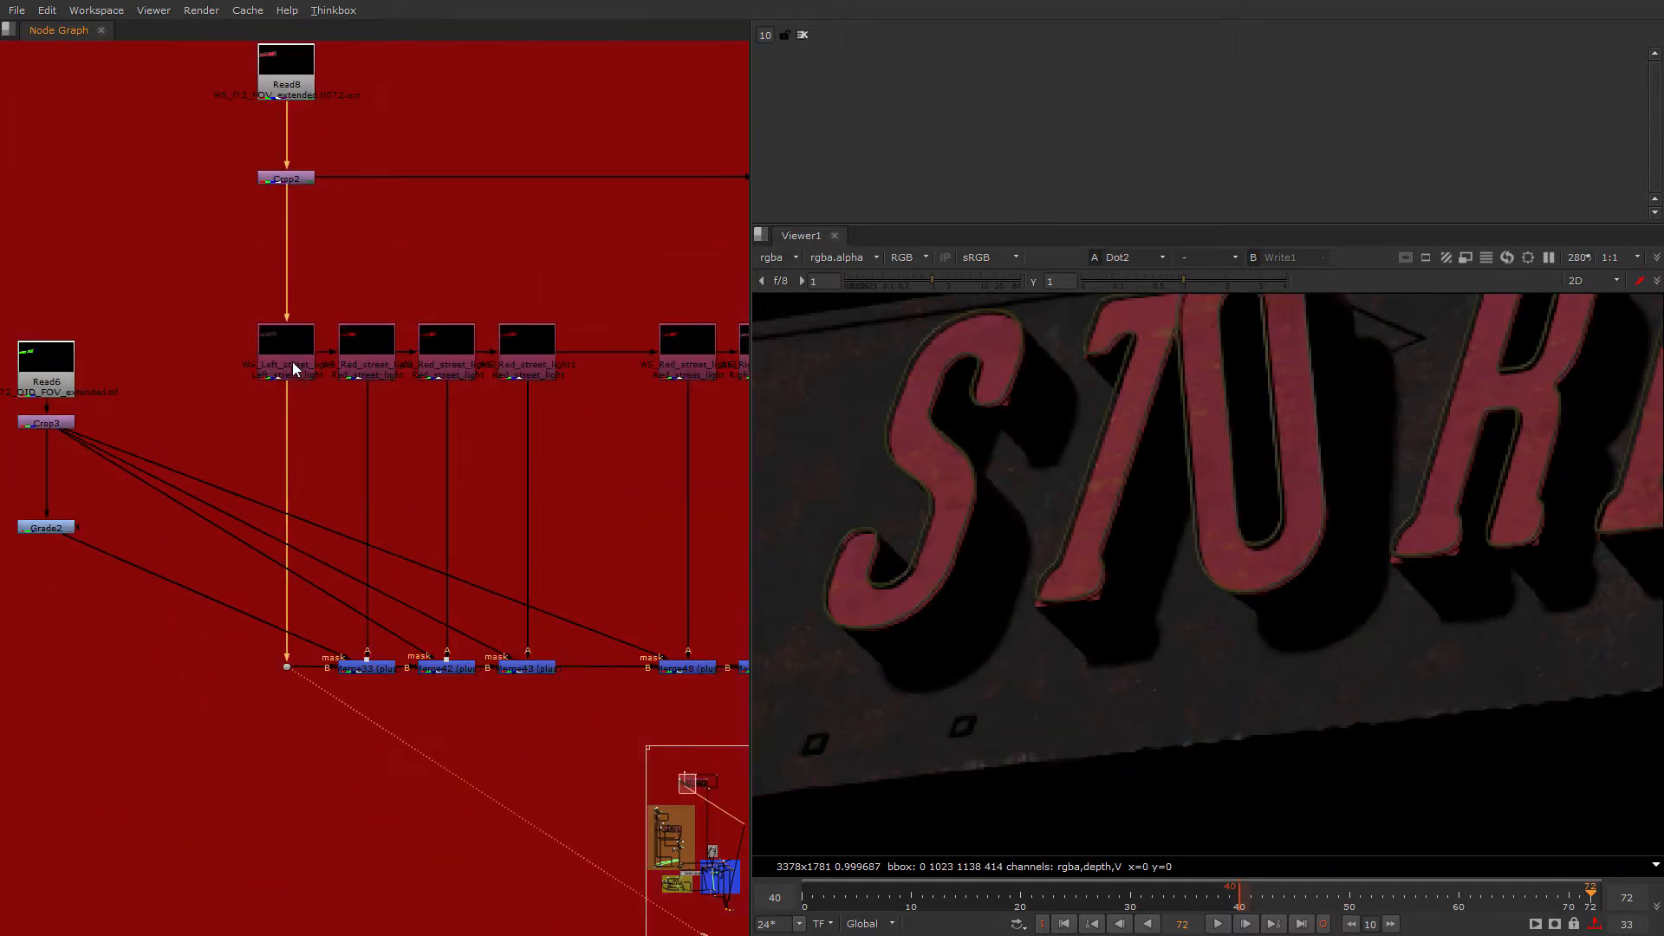
pyautogui.scroll(3, 383, 357)
pyautogui.click(386, 355)
pyautogui.click(524, 341)
pyautogui.press('1')
pyautogui.press('1')
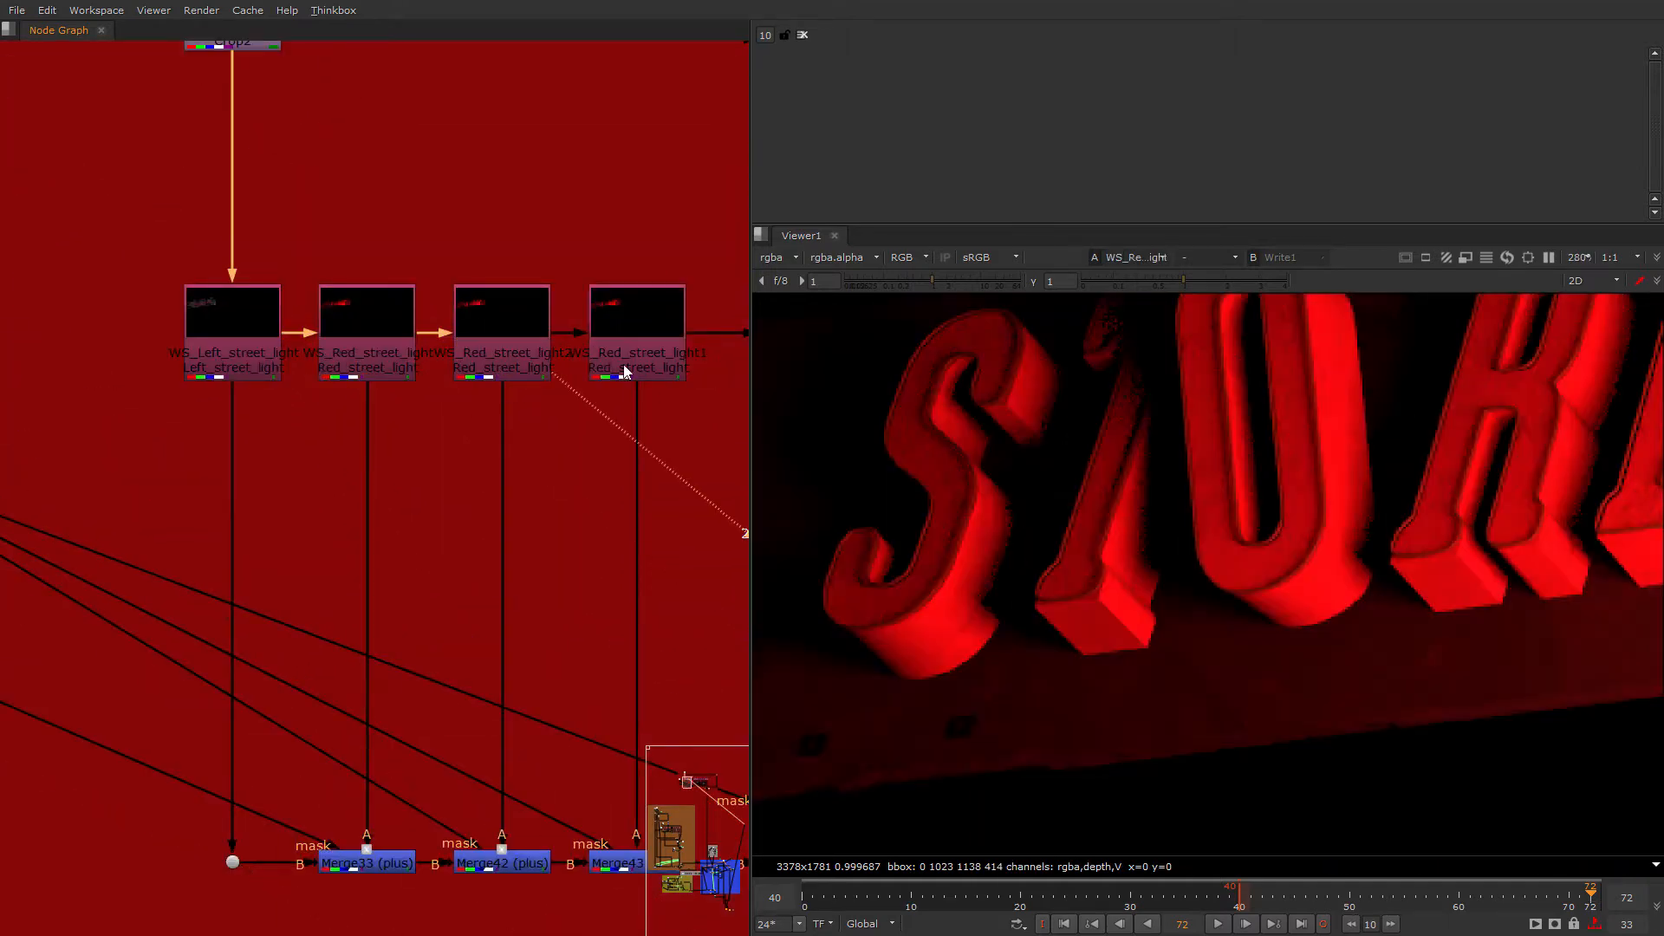
pyautogui.click(623, 363)
pyautogui.press('1')
# Step: Follow the additive merge chain of the light passes, viewing the results of Merge48, Merge34 and Merge35
pyautogui.moveTo(614, 468); pyautogui.dragTo(252, 392, button='middle')
pyautogui.scroll(-4, 315, 388)
pyautogui.scroll(-3, 1178, 587)
pyautogui.scroll(-2, 1178, 588)
pyautogui.scroll(3, 130, 315)
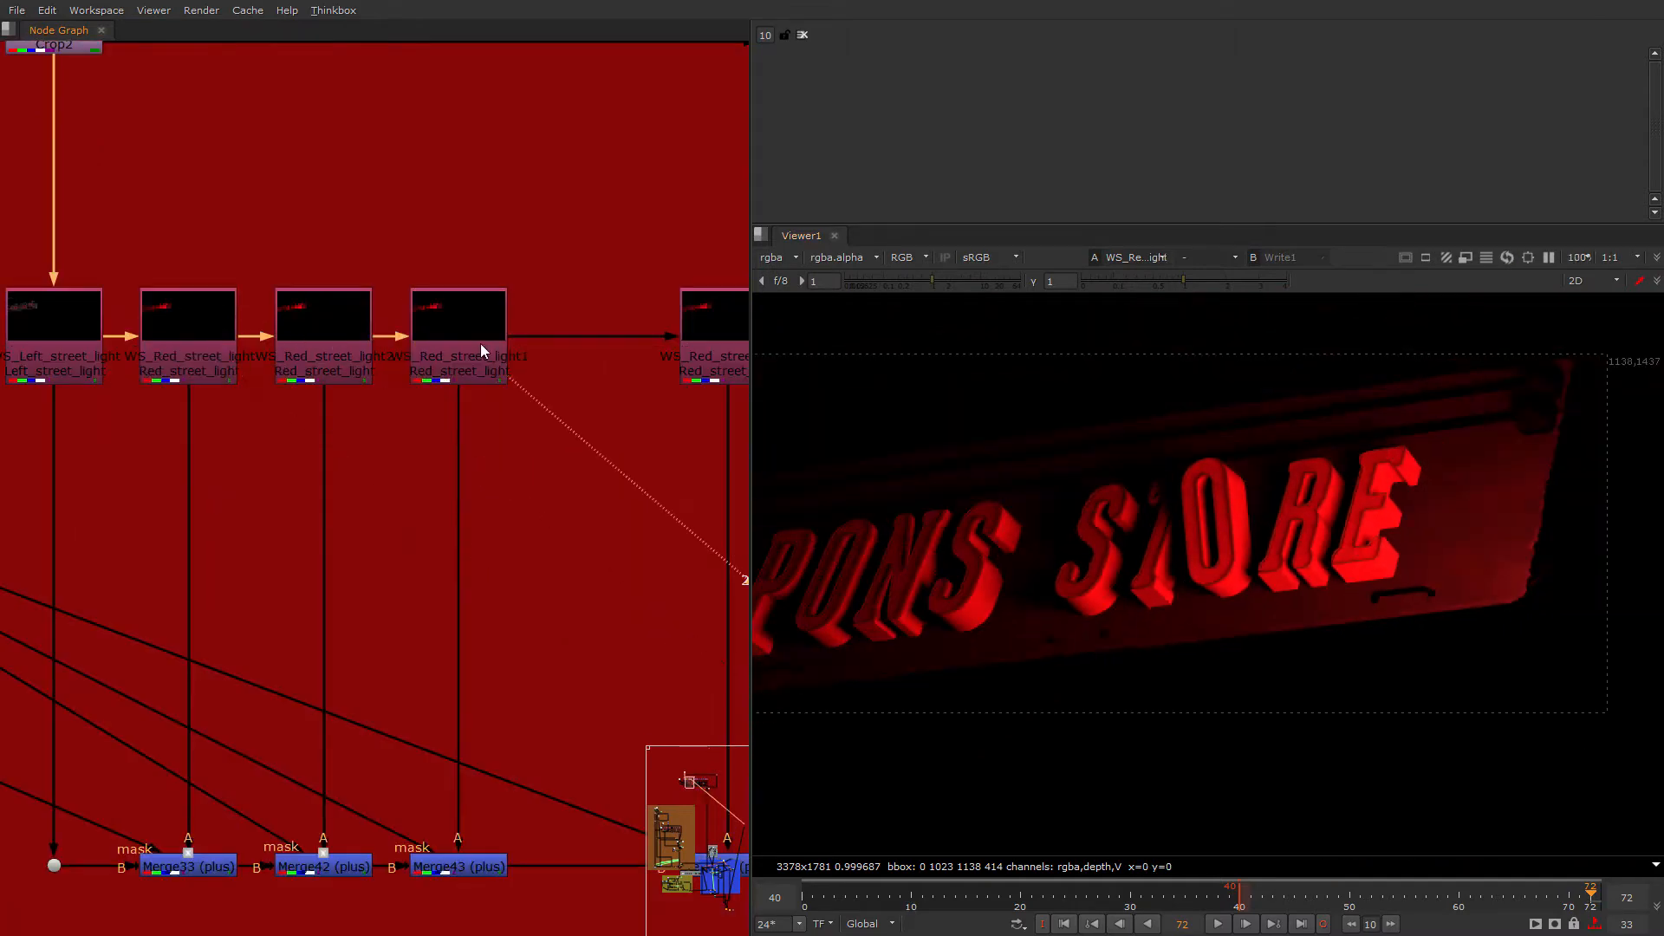
pyautogui.scroll(-3, 503, 387)
pyautogui.moveTo(524, 431); pyautogui.dragTo(368, 440, button='middle')
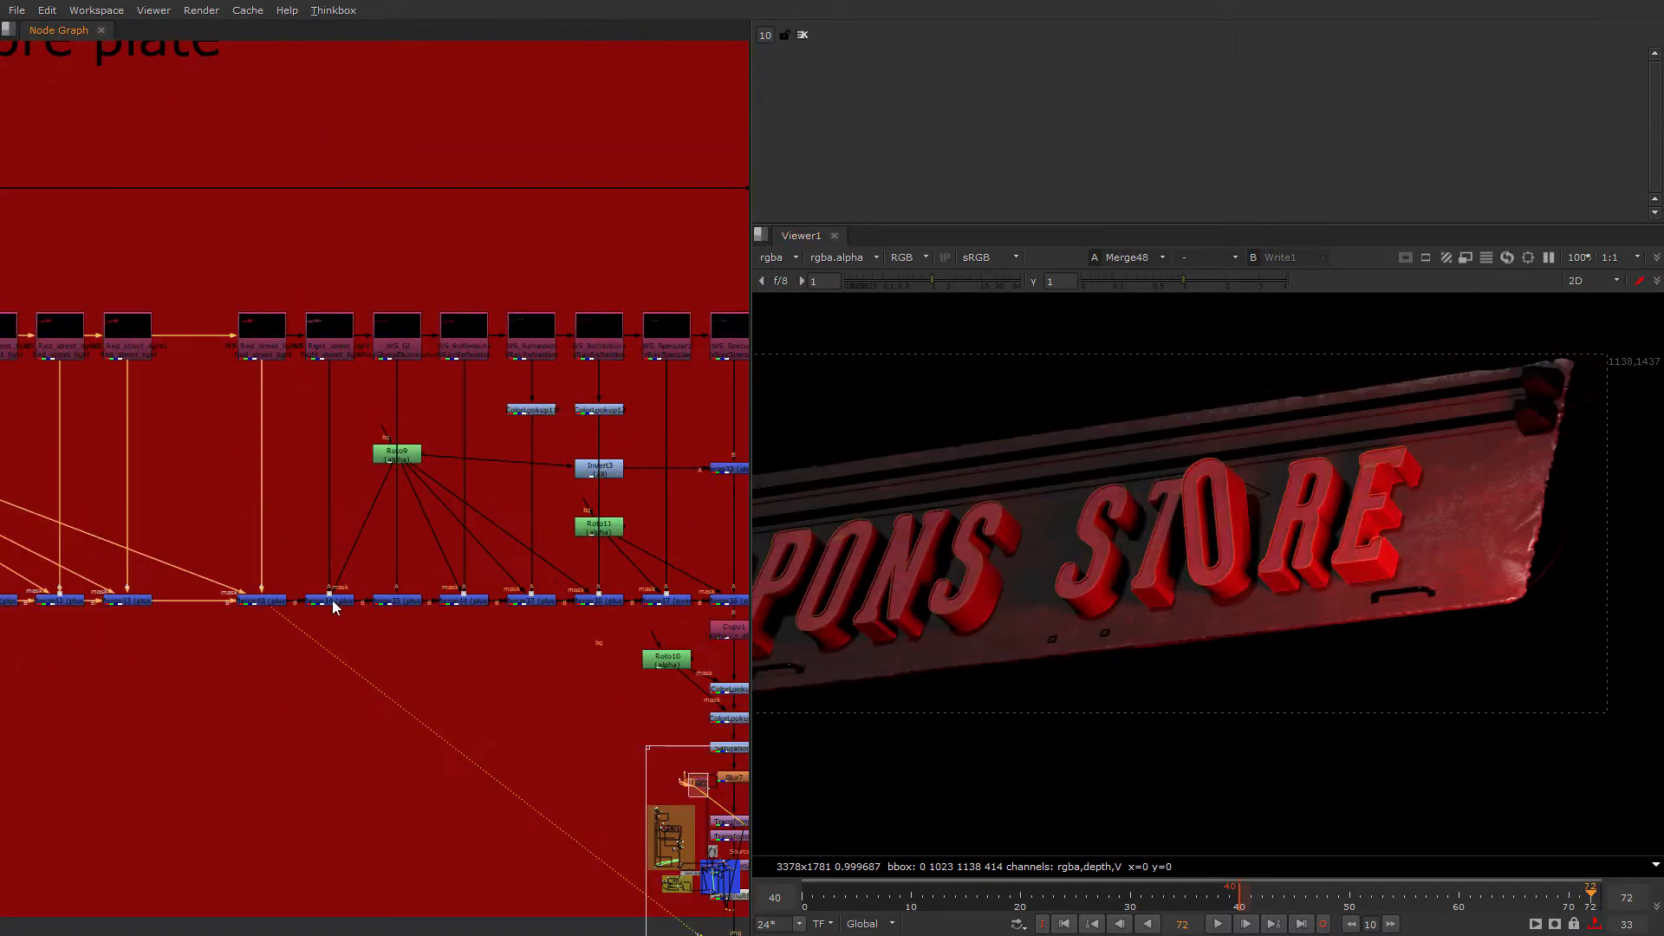
pyautogui.click(331, 600)
pyautogui.press('1')
pyautogui.click(388, 599)
pyautogui.press('1')
# Step: Locate the WS_GI pass and view the combined sign at Merge44 and Merge37
pyautogui.scroll(3, 359, 330)
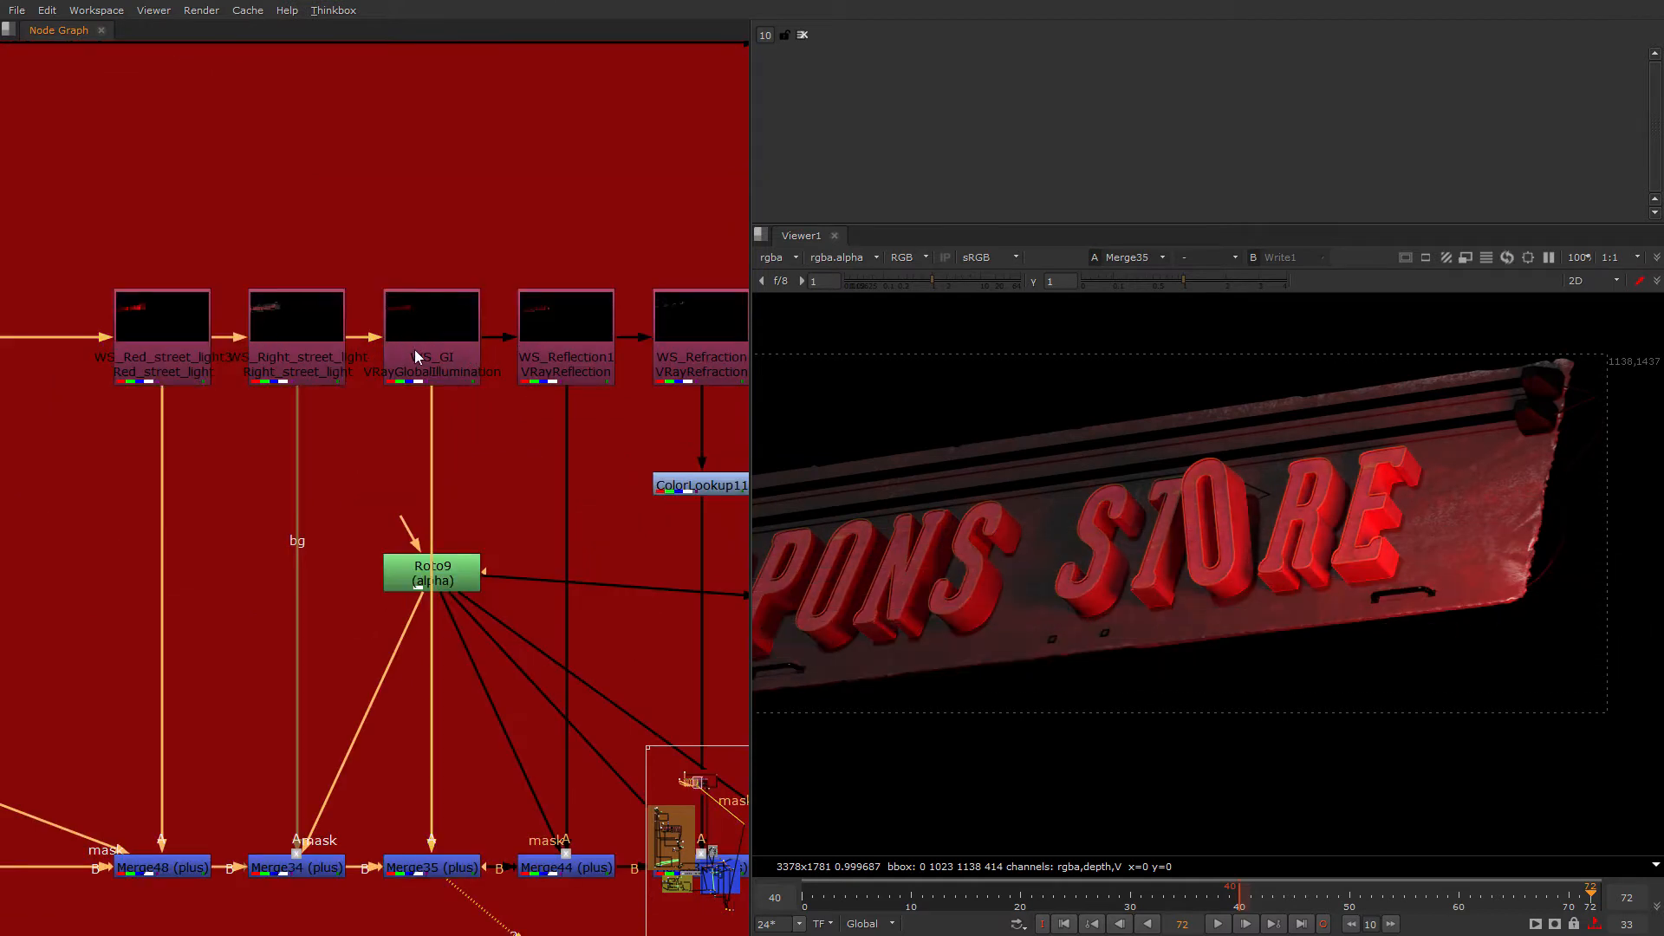
pyautogui.click(436, 369)
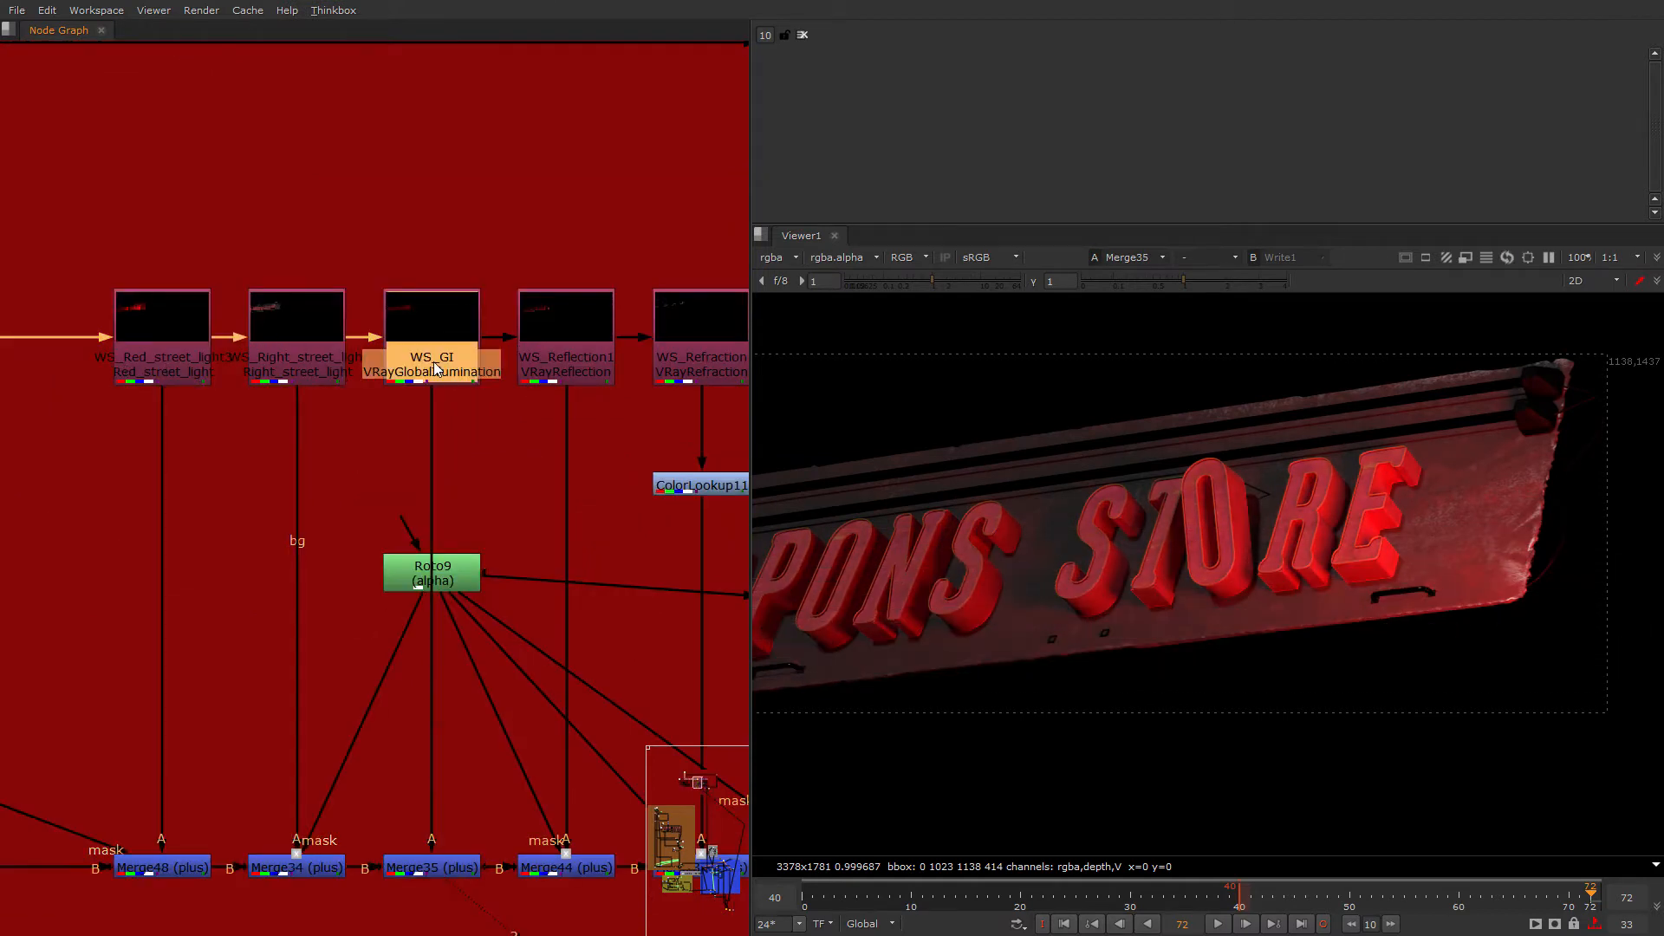
pyautogui.moveTo(590, 384); pyautogui.dragTo(267, 292, button='middle')
pyautogui.click(224, 780)
pyautogui.press('1')
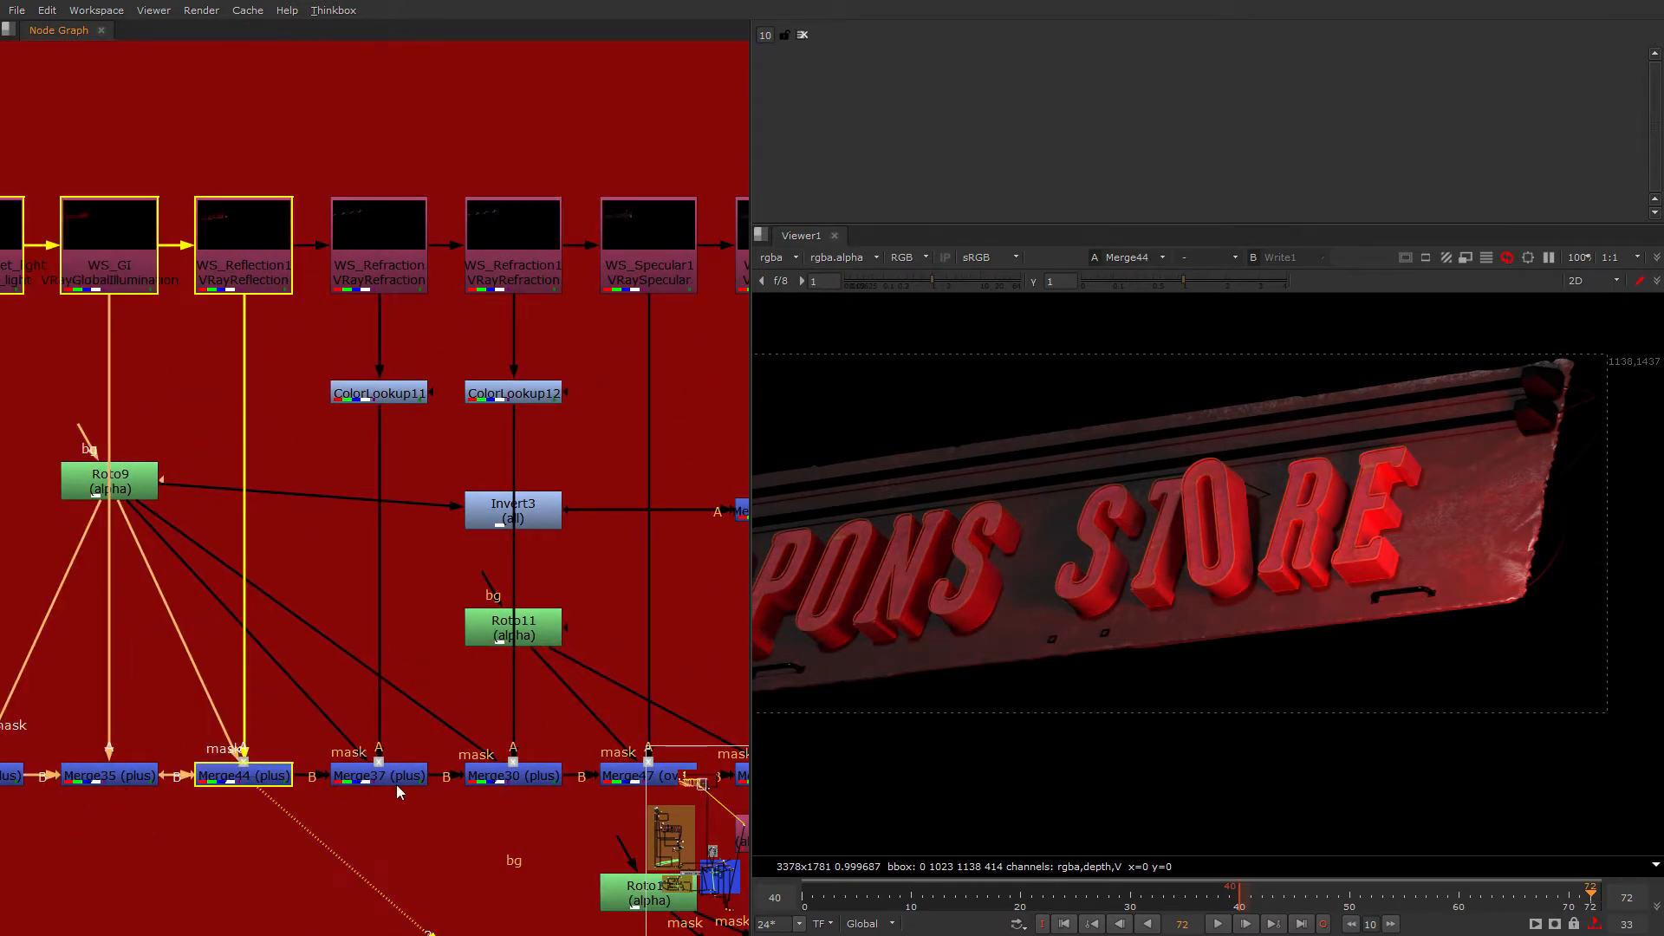
pyautogui.click(398, 783)
pyautogui.press('1')
pyautogui.moveTo(182, 671); pyautogui.dragTo(616, 556, button='middle')
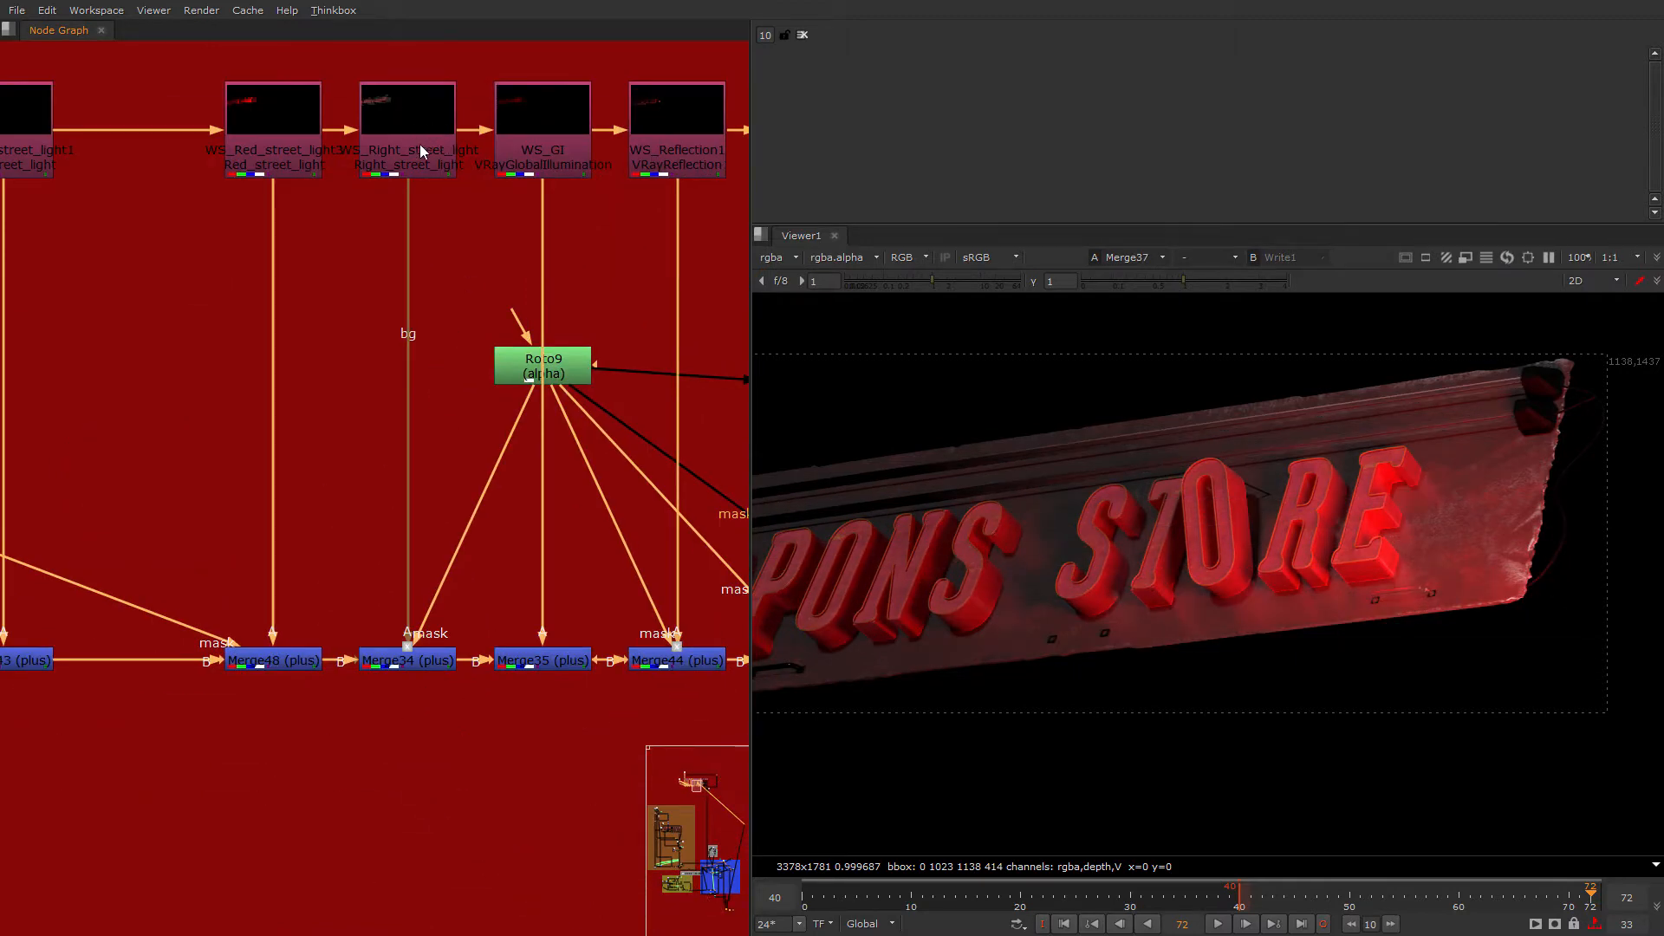
# Step: View the WS_Right_street_light pass and the neighbouring red street light pass on their own
pyautogui.click(421, 146)
pyautogui.press('2')
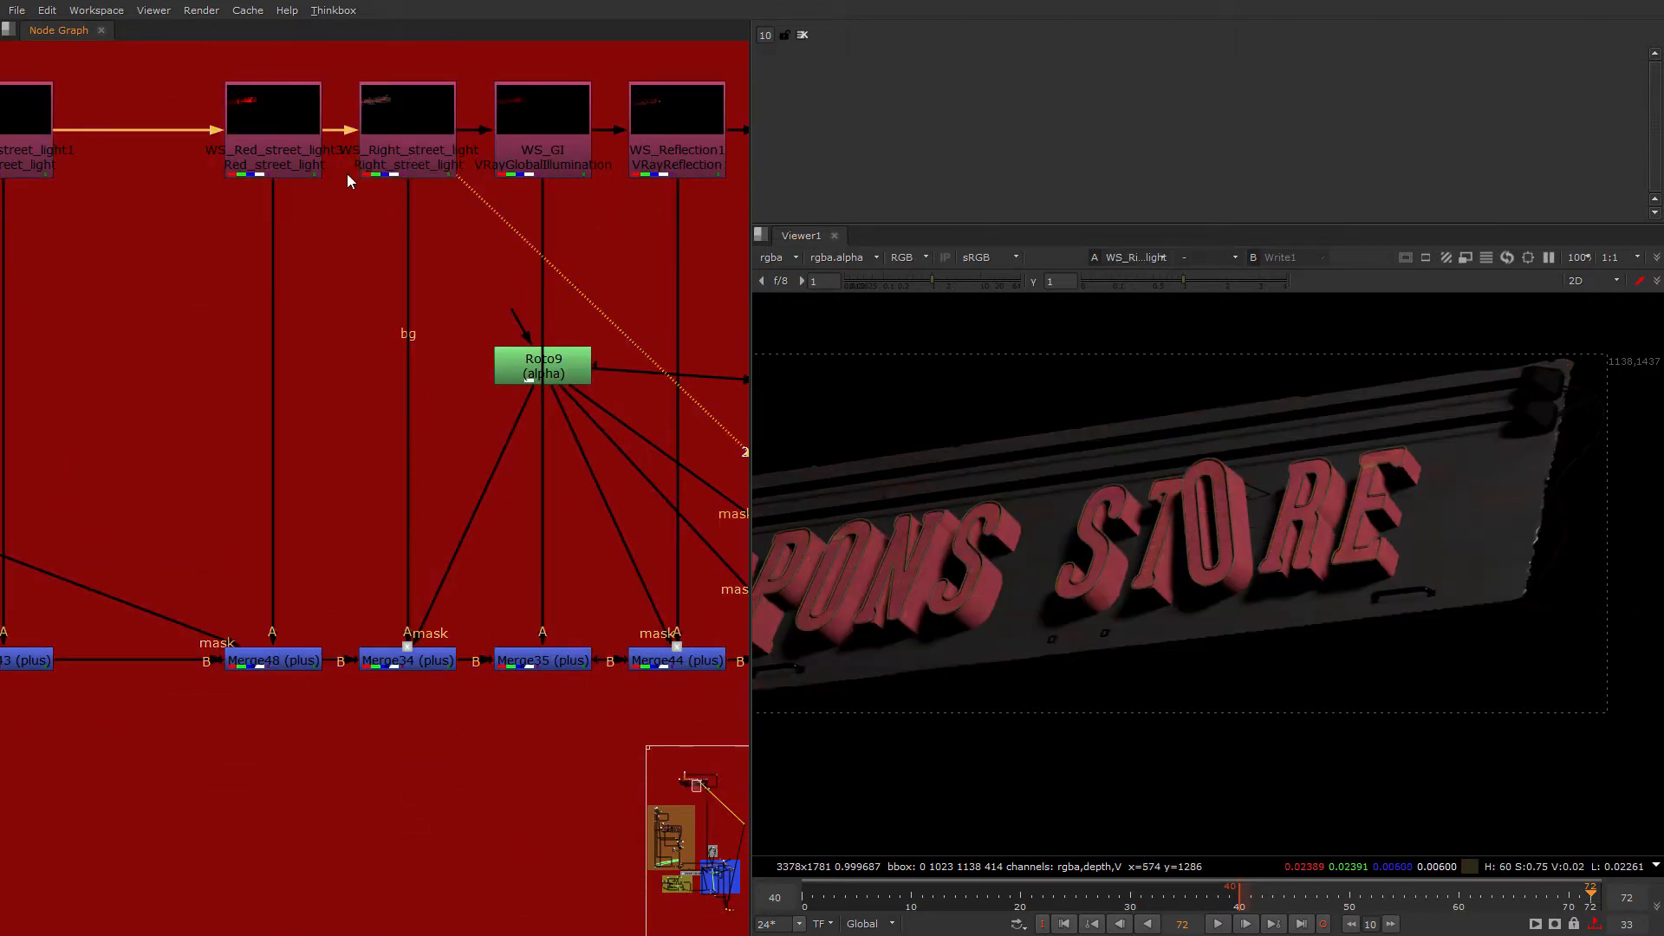
pyautogui.click(290, 156)
pyautogui.press('2')
# Step: View the WS_Reflection1 pass on its own, and compare it with its masked merge result at Merge44
pyautogui.scroll(-1, 272, 332)
pyautogui.moveTo(271, 331); pyautogui.dragTo(716, 381, button='middle')
pyautogui.scroll(-3, 611, 423)
pyautogui.moveTo(610, 423); pyautogui.dragTo(655, 418, button='middle')
pyautogui.scroll(2, 475, 310)
pyautogui.scroll(-1, 475, 319)
pyautogui.moveTo(487, 320); pyautogui.dragTo(123, 282, button='middle')
pyautogui.scroll(1, 475, 326)
pyautogui.click(375, 260)
pyautogui.press('2')
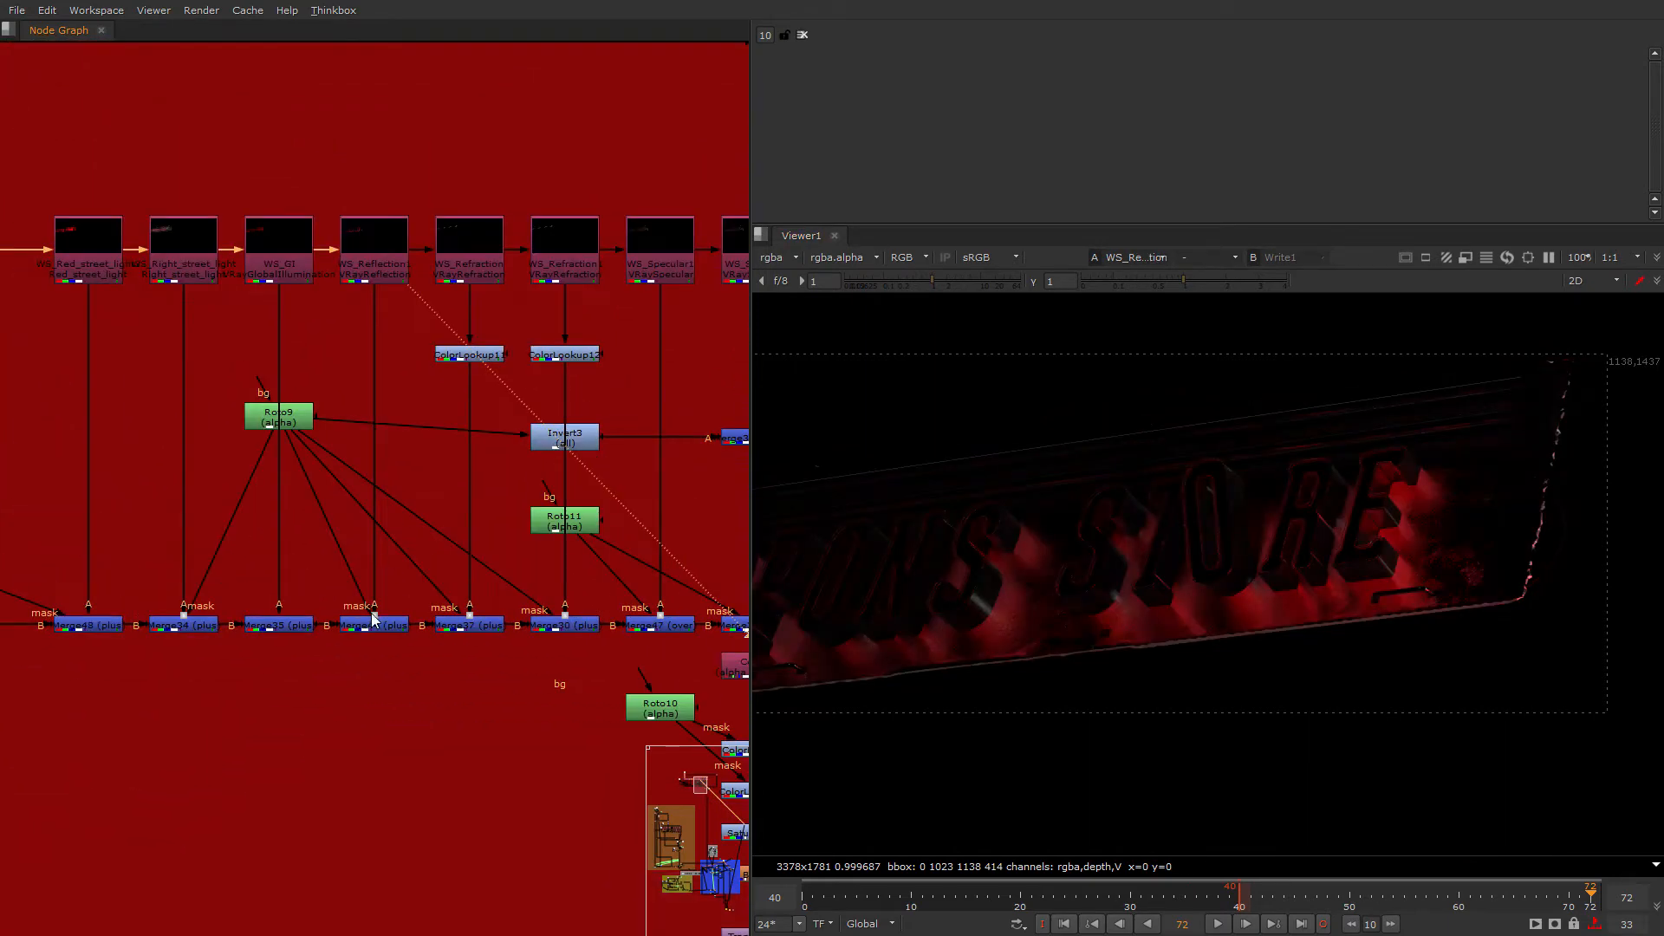
pyautogui.click(373, 623)
pyautogui.press('2')
# Step: Open the Roto9 mask, shift its node off the WS_GI connection line and inspect its feathered shape over the sign
pyautogui.doubleClick(278, 416)
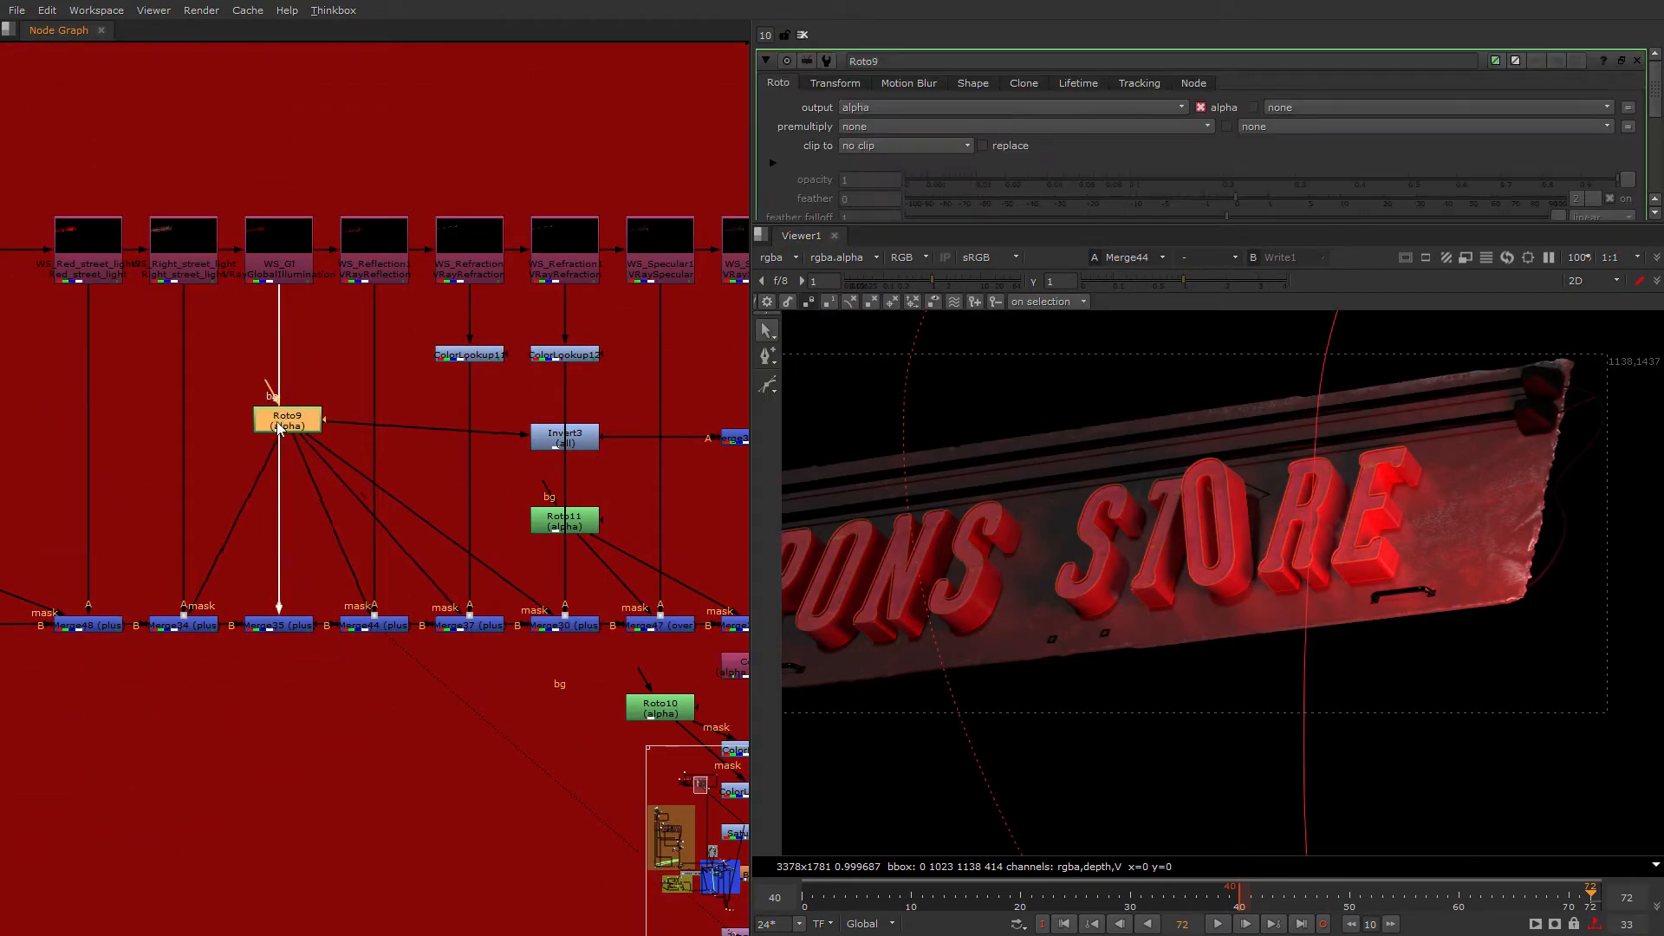
pyautogui.moveTo(278, 417); pyautogui.dragTo(320, 438)
pyautogui.scroll(-5, 1338, 429)
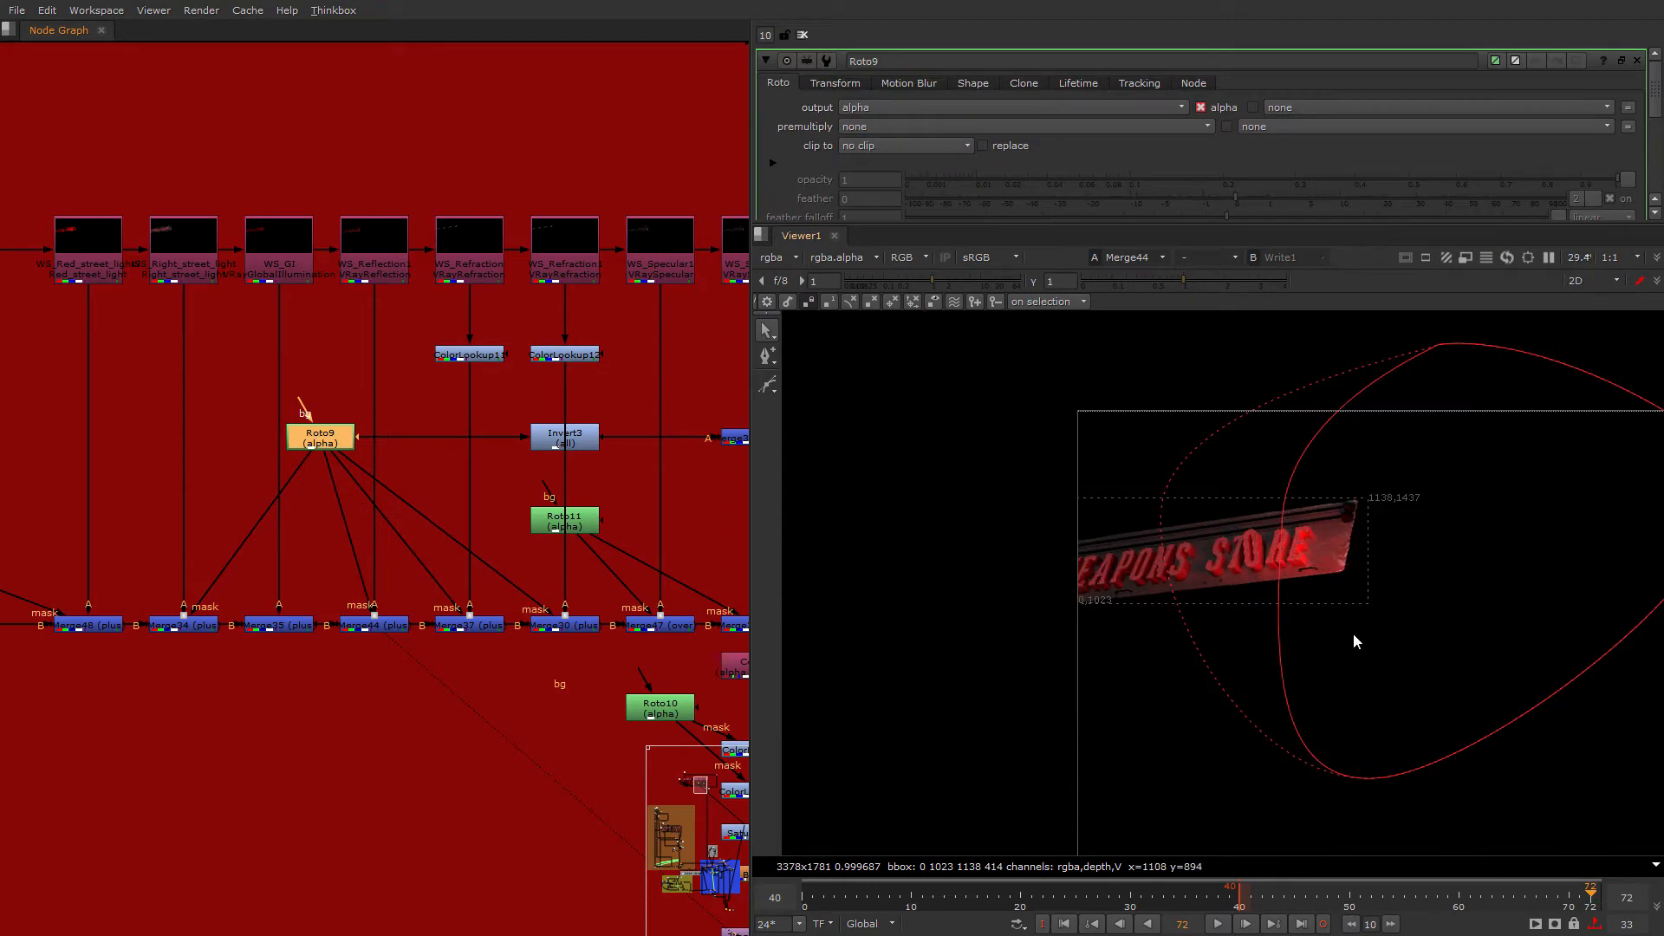
pyautogui.scroll(5, 1307, 522)
pyautogui.click(1259, 441)
pyautogui.moveTo(408, 478); pyautogui.dragTo(283, 455, button='middle')
pyautogui.scroll(-1, 284, 455)
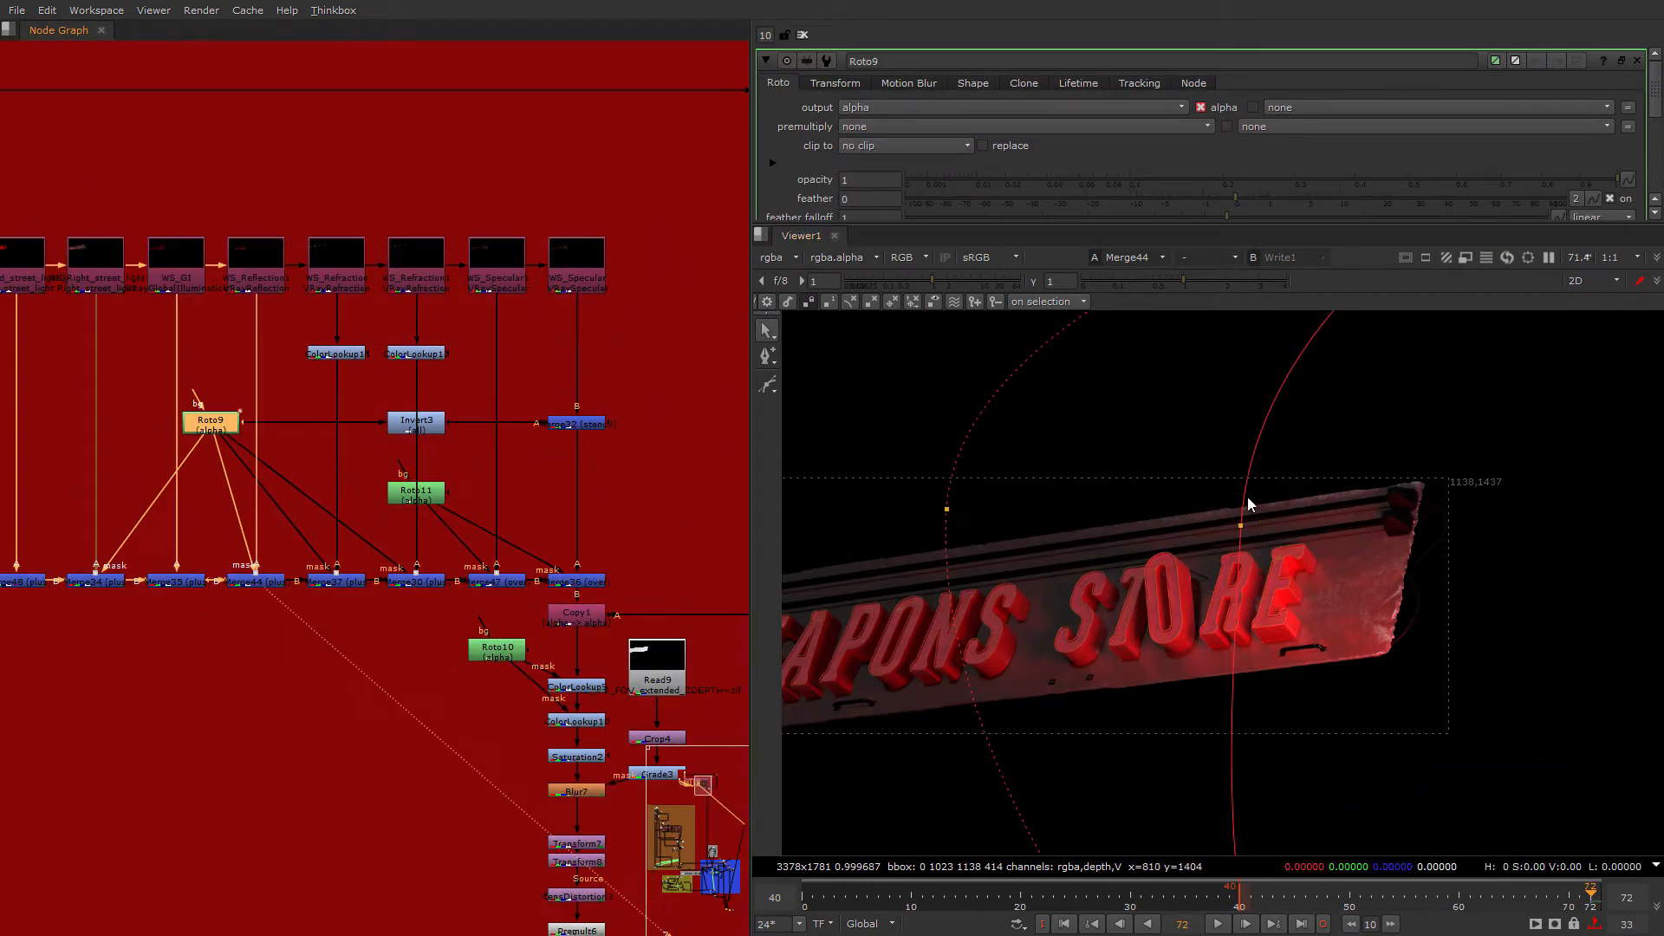
# Step: View the sign at Merge37 and at the Copy1 node that closes the merge chain
pyautogui.click(326, 583)
pyautogui.press('2')
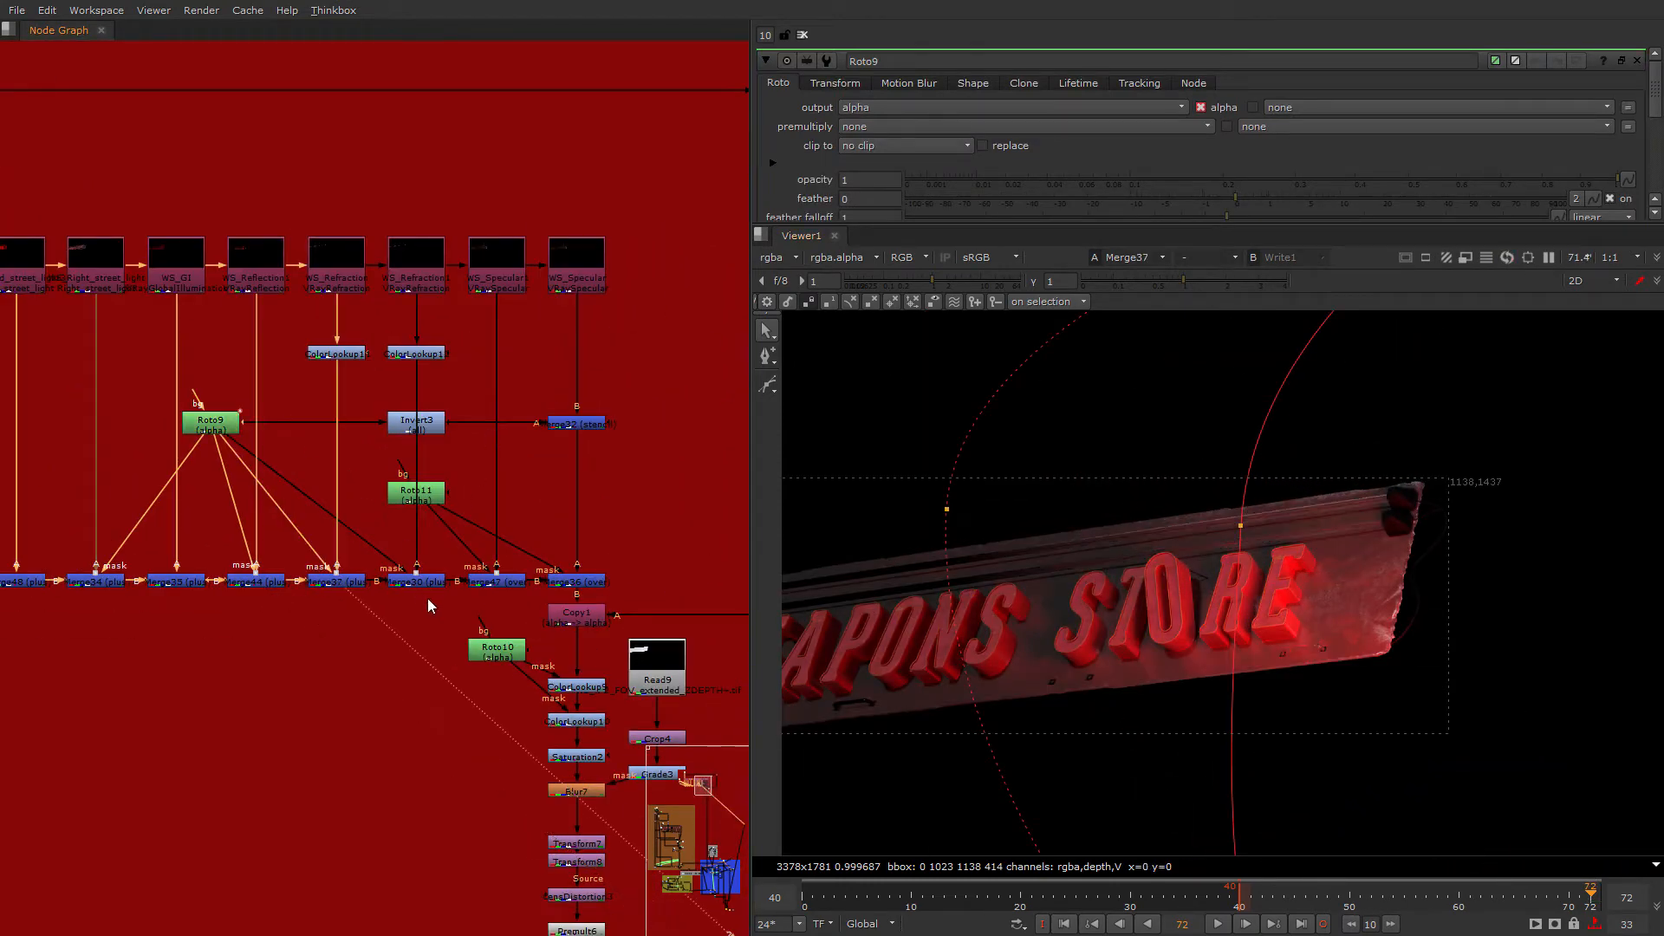
pyautogui.click(576, 615)
pyautogui.press('2')
# Step: Inspect the refraction and specular branches, viewing the last WS_Specular pass and its stencilled result at Merge32
pyautogui.scroll(-2, 599, 607)
pyautogui.moveTo(650, 598); pyautogui.dragTo(324, 459, button='middle')
pyautogui.scroll(6, 153, 190)
pyautogui.moveTo(97, 162); pyautogui.dragTo(414, 118, button='middle')
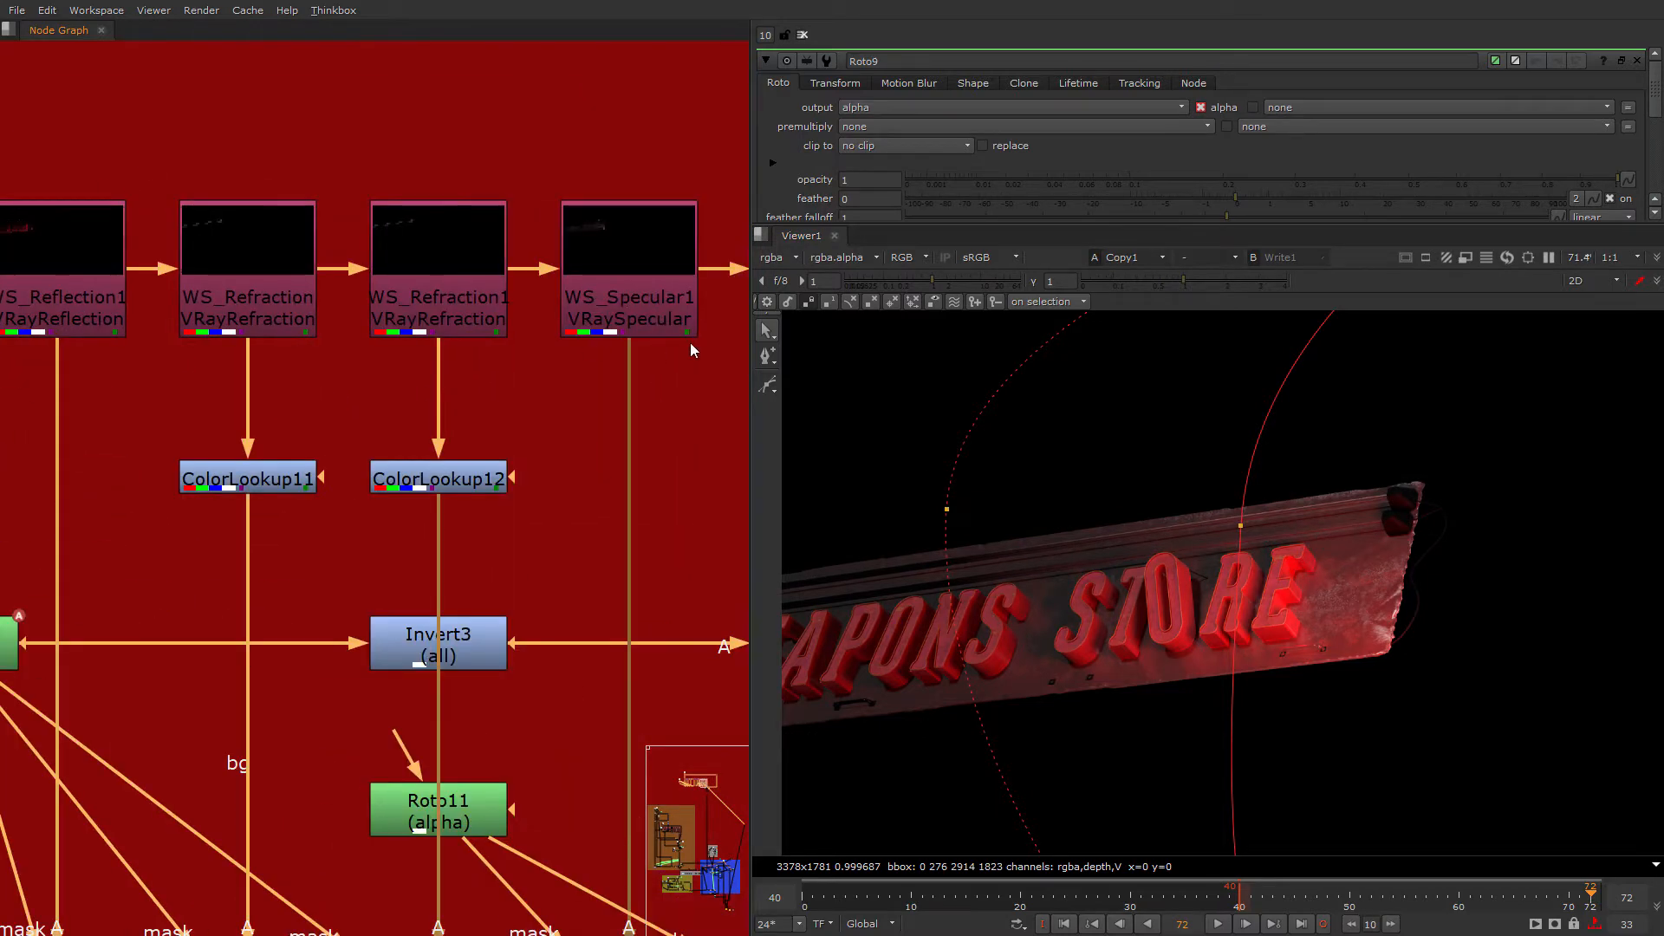
pyautogui.moveTo(690, 341); pyautogui.dragTo(362, 273, button='middle')
pyautogui.click(507, 195)
pyautogui.press('2')
pyautogui.click(492, 576)
pyautogui.press('2')
pyautogui.scroll(-2, 491, 576)
pyautogui.moveTo(492, 575); pyautogui.dragTo(560, 360, button='middle')
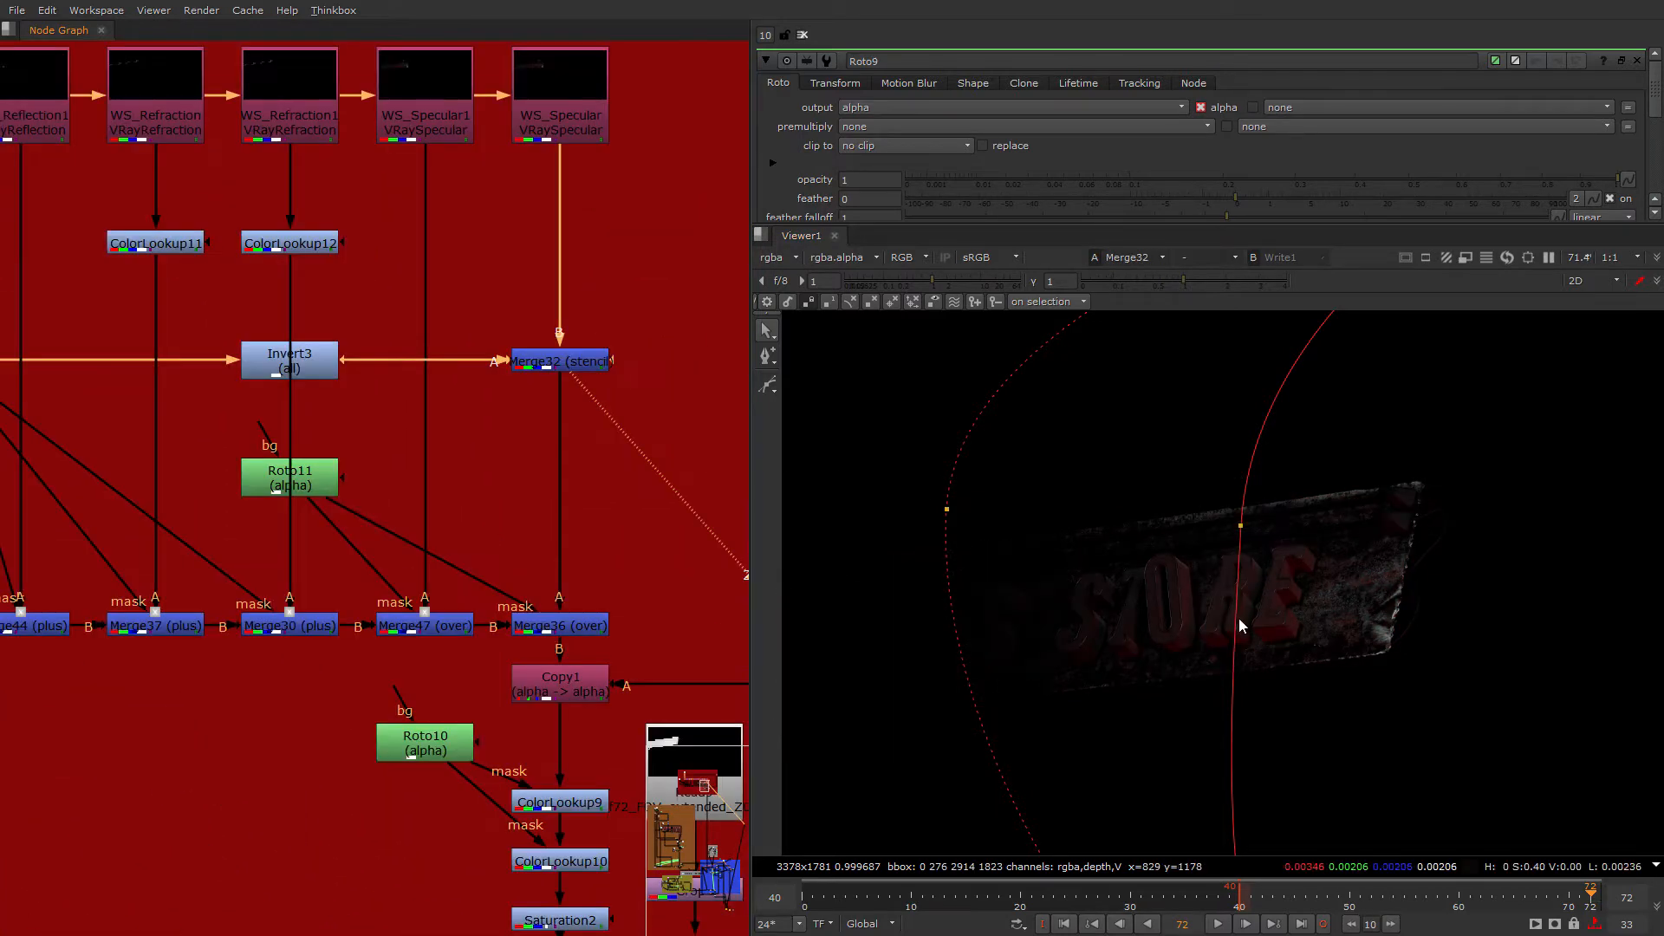
# Step: View the inverted mask at Invert3, and open Roto11 to inspect its feathered mask shape
pyautogui.moveTo(500, 547); pyautogui.dragTo(628, 614, button='middle')
pyautogui.click(444, 414)
pyautogui.press('2')
pyautogui.moveTo(444, 414); pyautogui.dragTo(642, 302, button='middle')
pyautogui.doubleClick(586, 428)
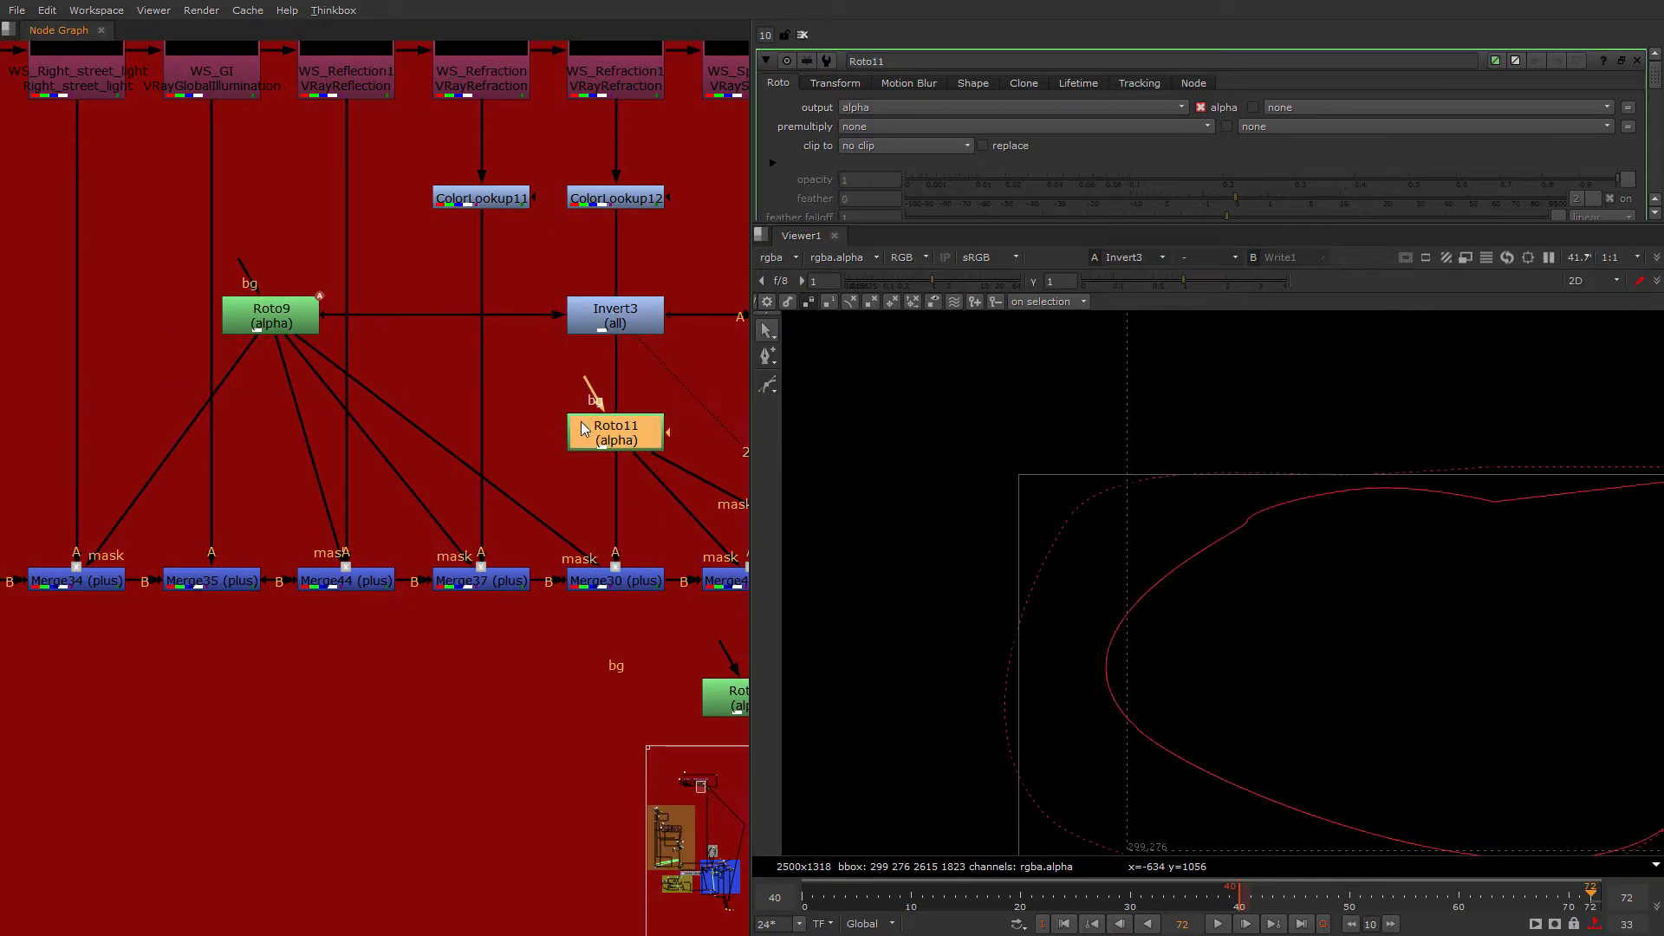
# Step: View the sign at Merge47 and Merge36, the merges masked by Roto11
pyautogui.moveTo(634, 459); pyautogui.dragTo(475, 368, button='middle')
pyautogui.moveTo(607, 457); pyautogui.dragTo(459, 510, button='middle')
pyautogui.click(560, 503)
pyautogui.press('1')
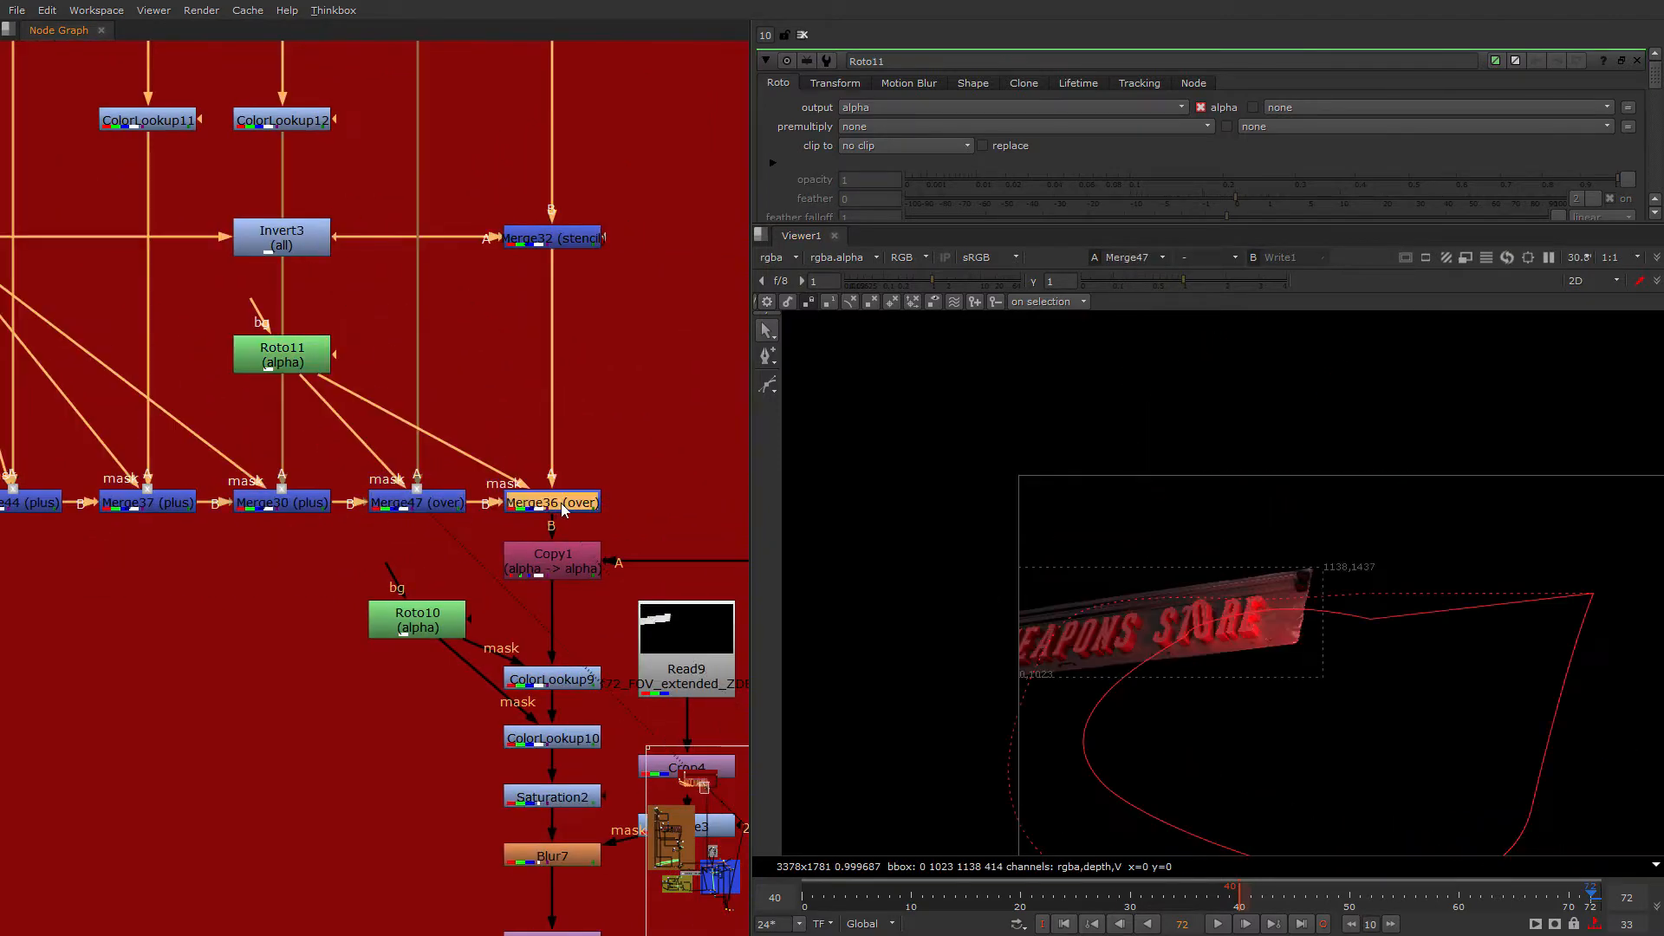
# Step: Open the Roto10 mask feeding the colour lookups, and view the corrected sign at ColorLookup10 and Saturation2
pyautogui.moveTo(470, 679); pyautogui.dragTo(391, 557, button='middle')
pyautogui.scroll(-1, 391, 556)
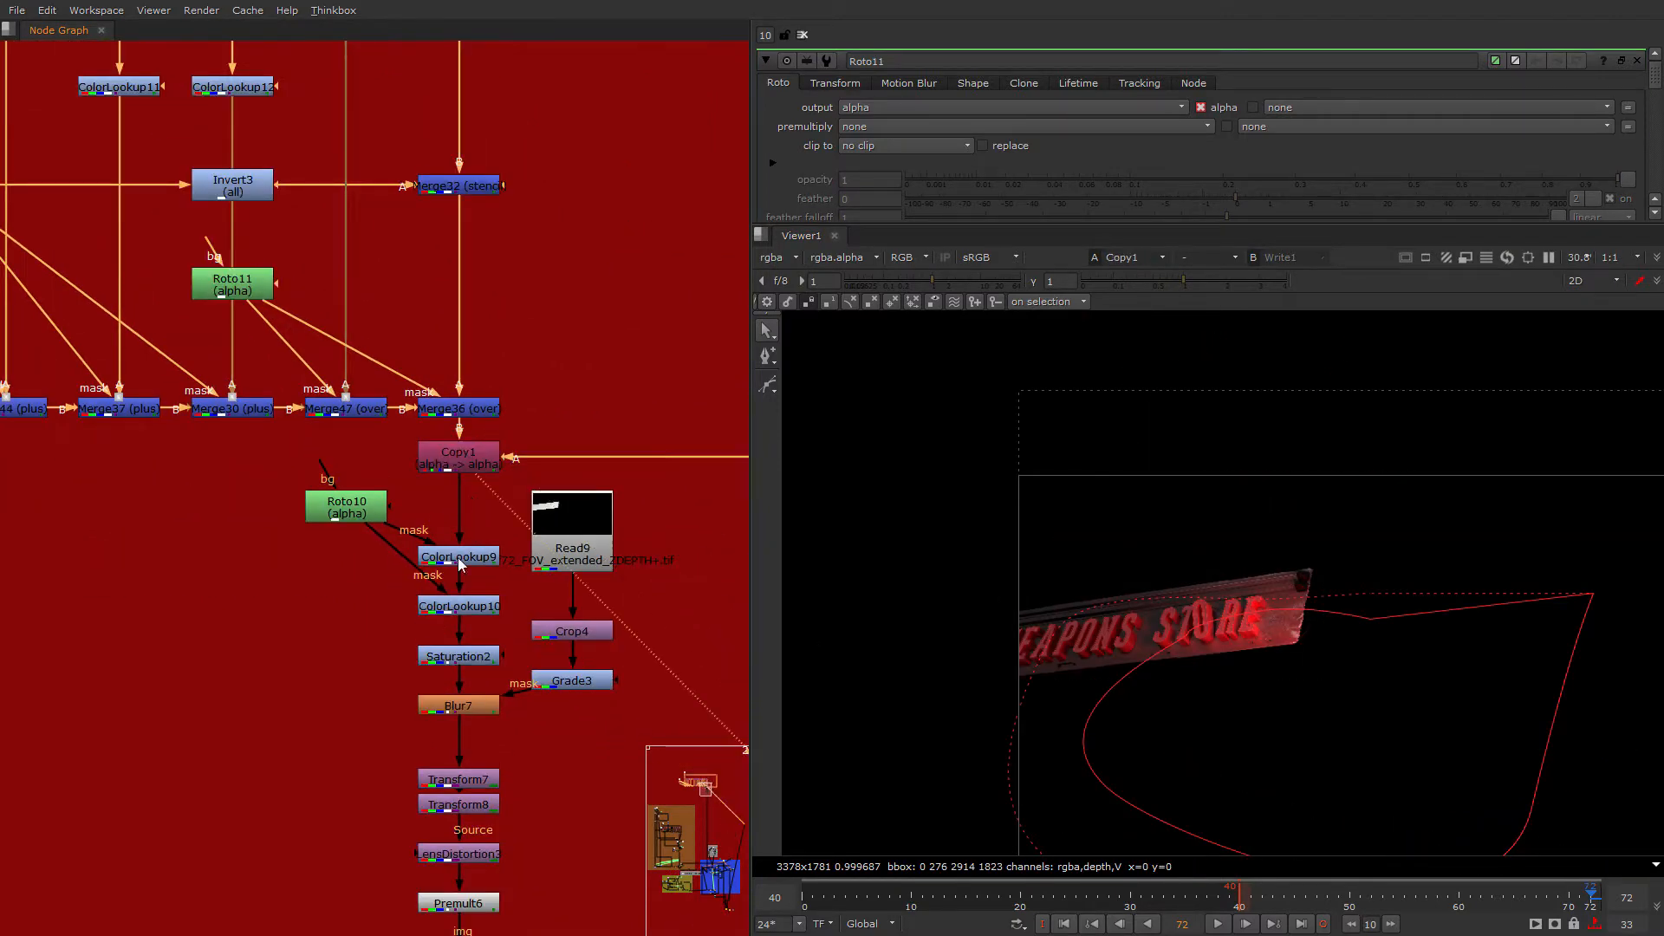
pyautogui.doubleClick(326, 507)
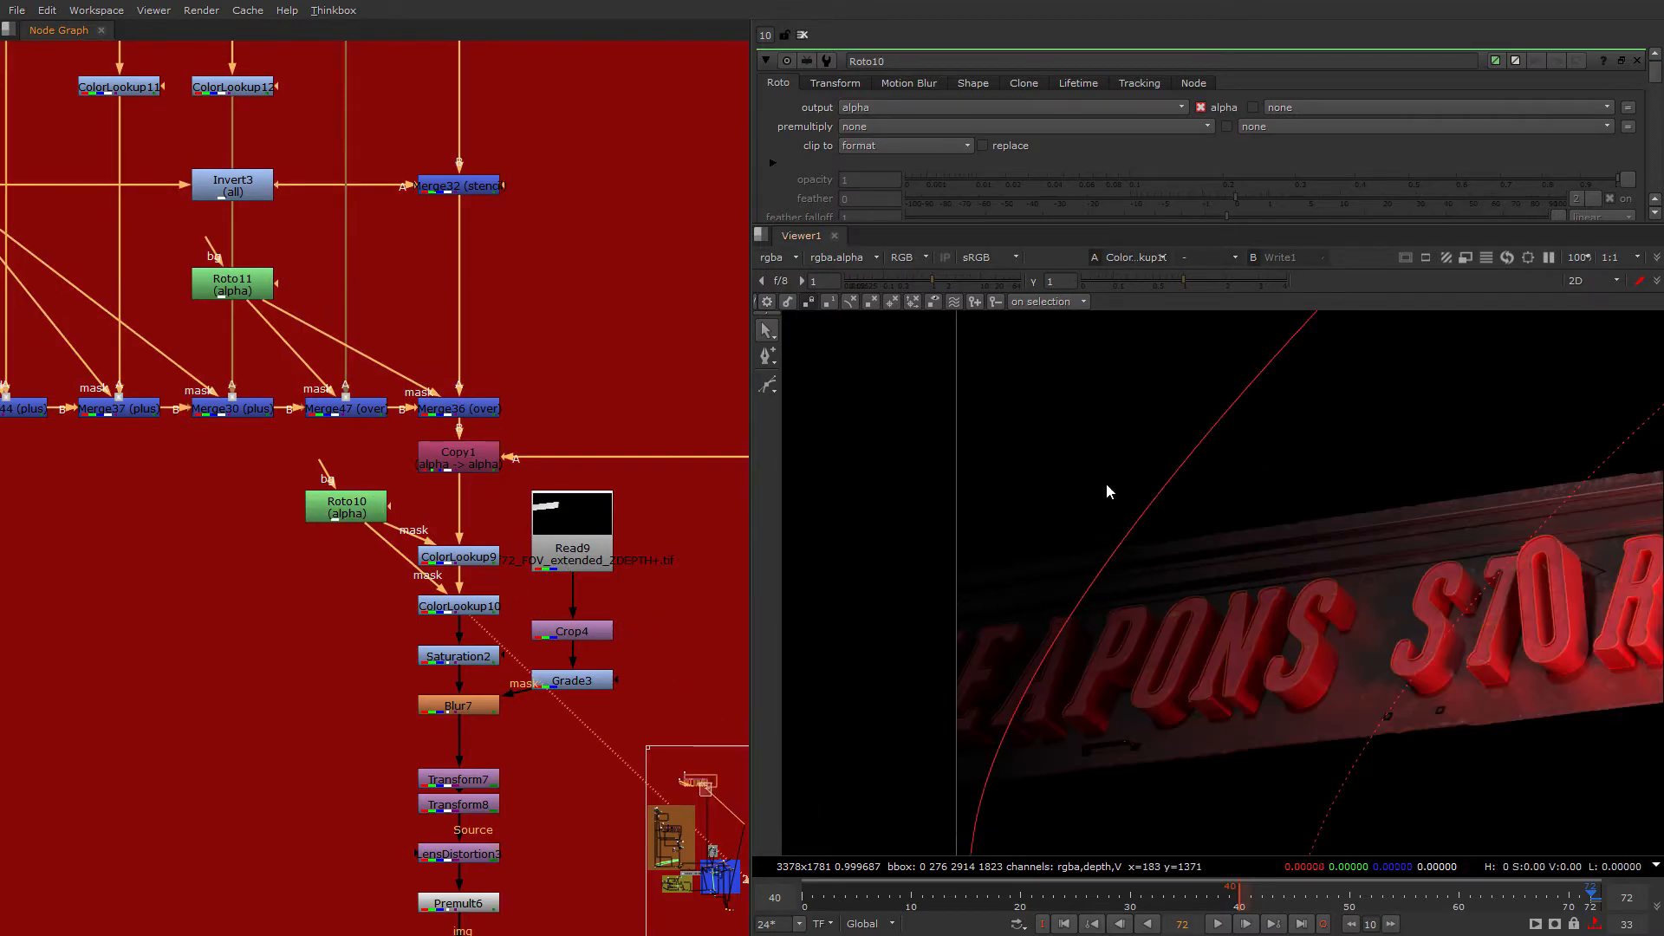
pyautogui.moveTo(449, 656); pyautogui.dragTo(433, 448, button='middle')
pyautogui.scroll(-1, 434, 448)
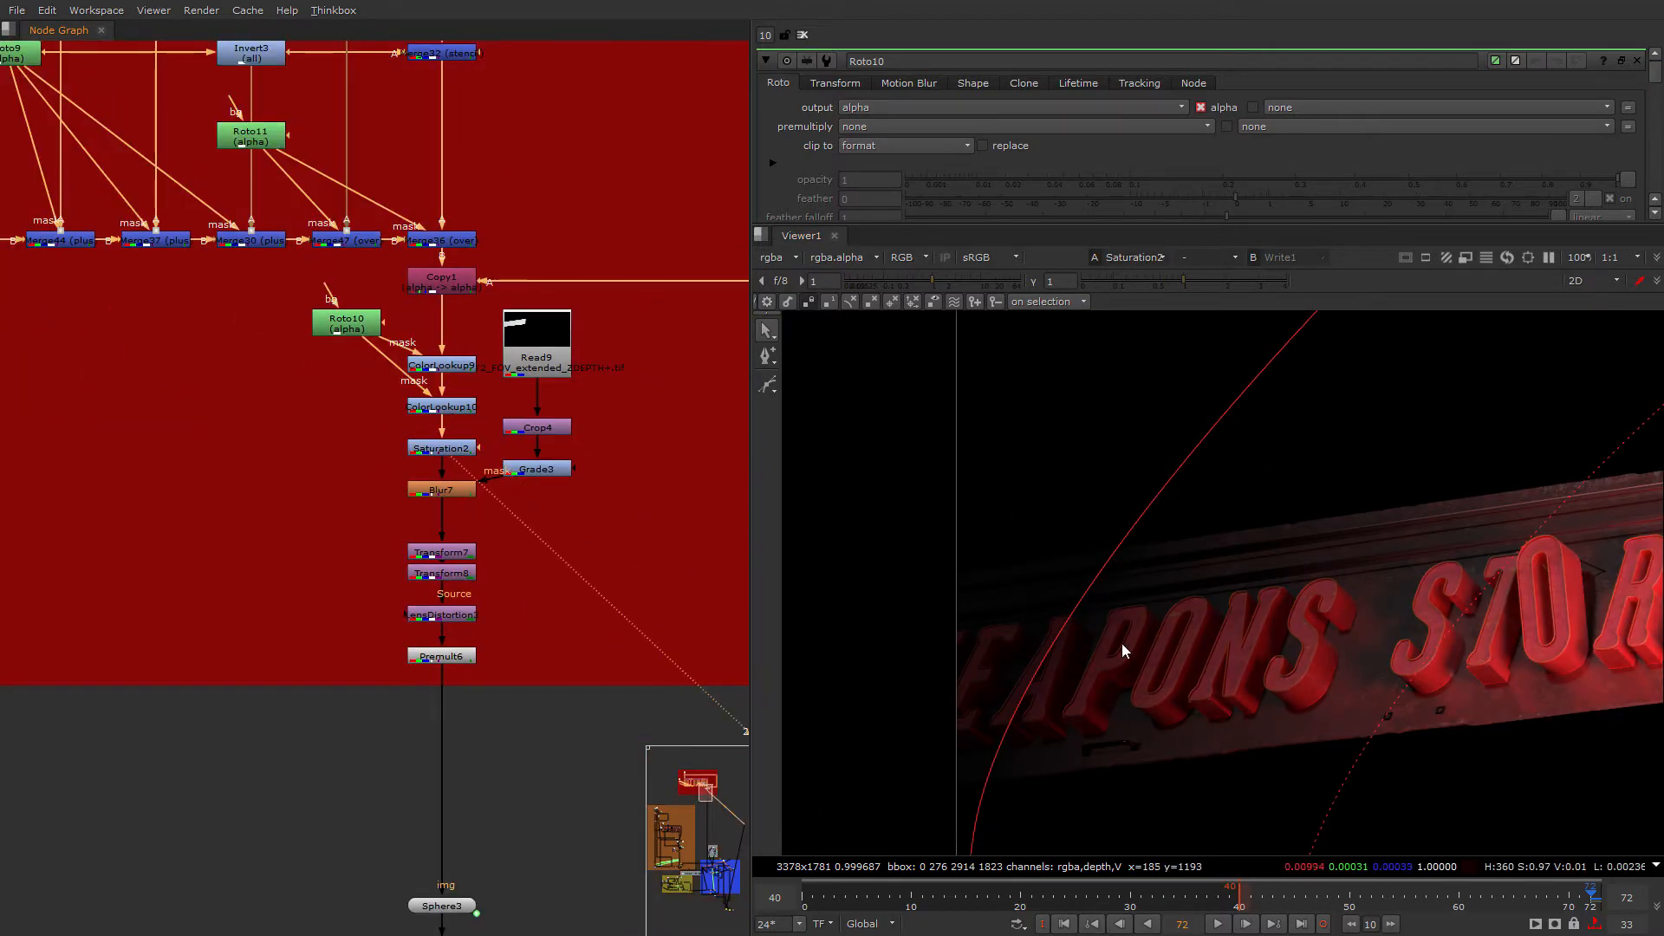
# Step: View the sign at Blur7 and examine the softened WEAPONS lettering up close
pyautogui.scroll(2, 1122, 651)
pyautogui.scroll(4, 530, 437)
pyautogui.keyDown('ctrl'); pyautogui.keyDown('shift'); pyautogui.click(375, 527); pyautogui.keyUp('shift'); pyautogui.keyUp('ctrl')
pyautogui.scroll(3, 1130, 754)
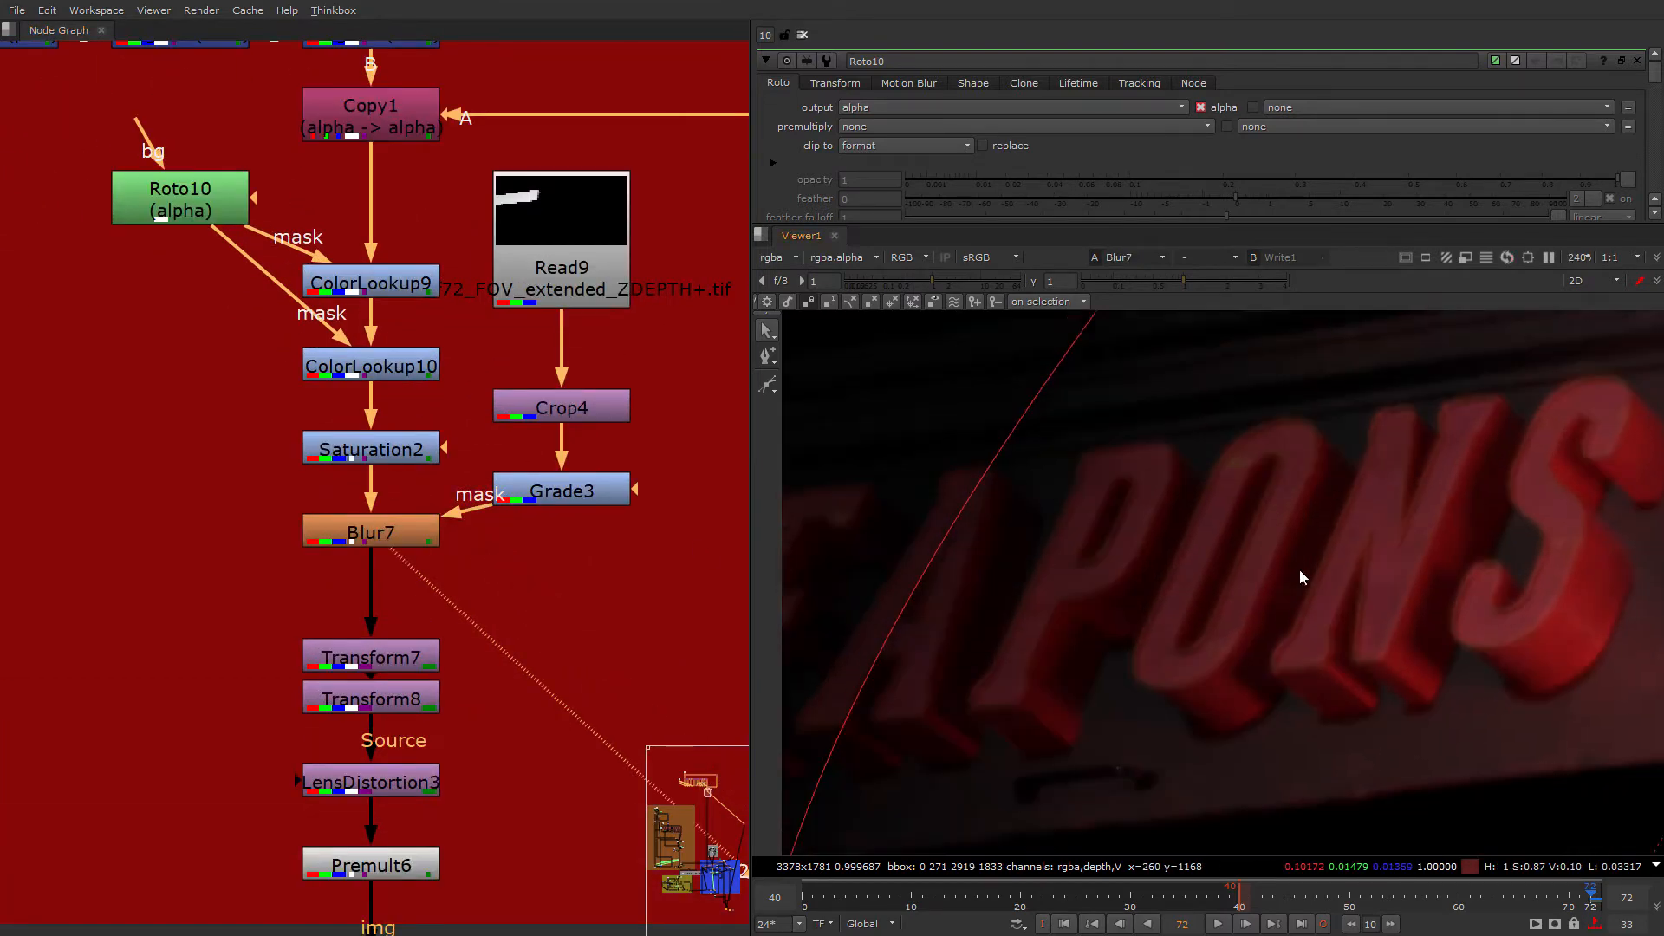
pyautogui.scroll(-3, 1177, 549)
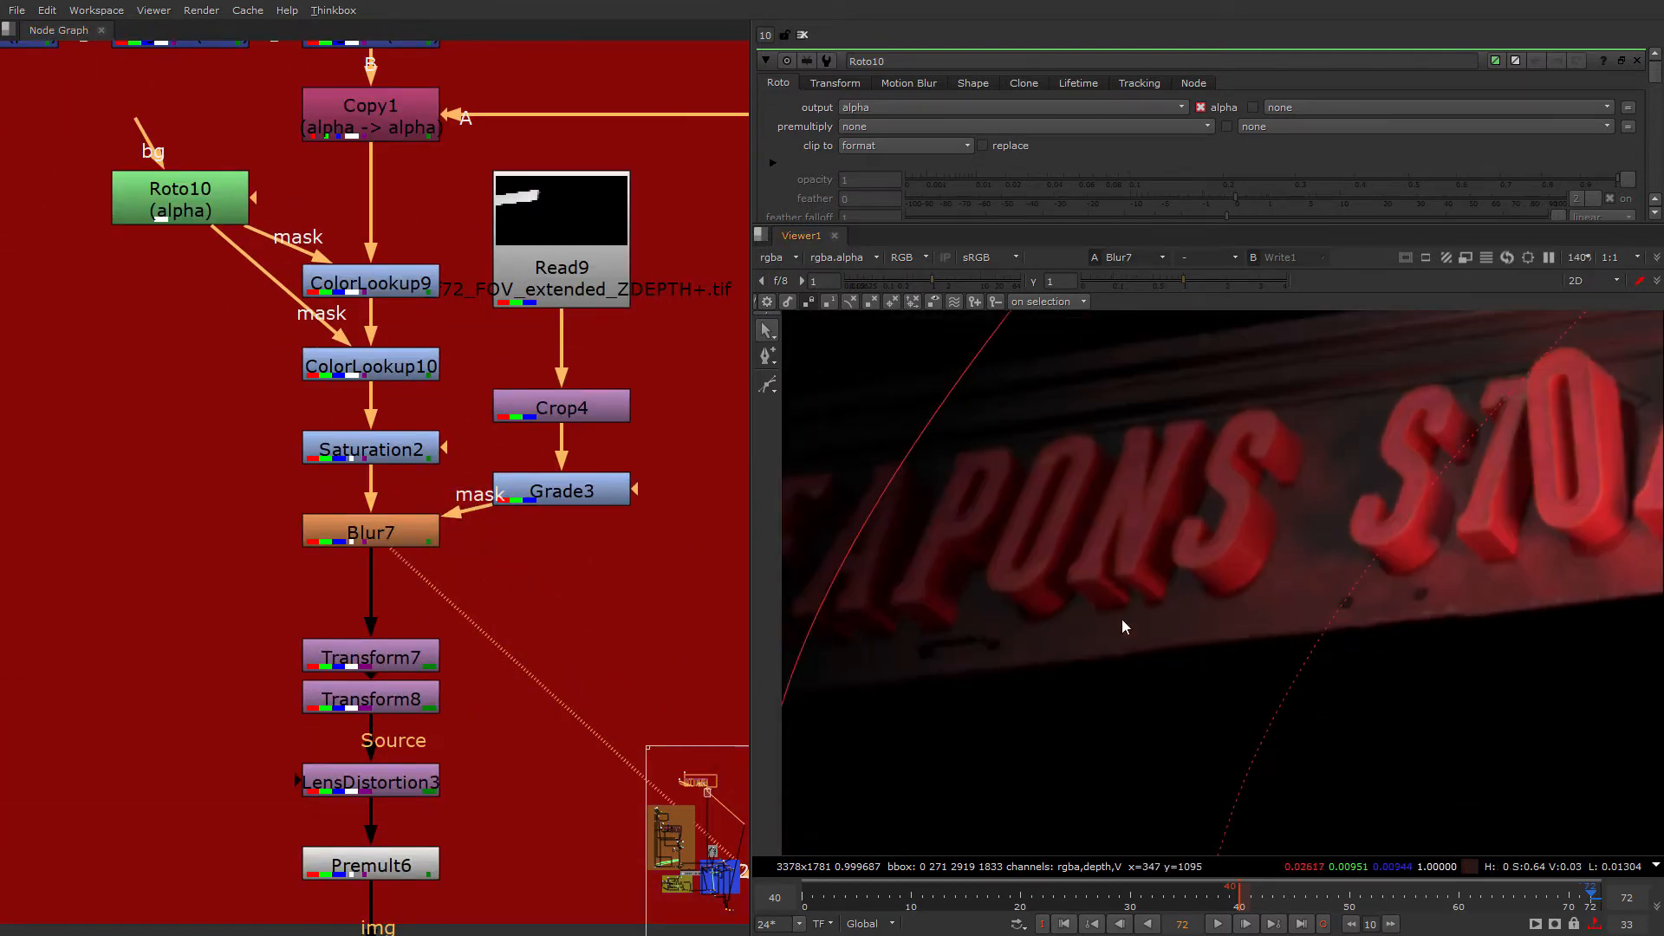
# Step: View the Read9 ZDEPTH pass and its graded version at Grade3, which masks the blur
pyautogui.click(555, 496)
pyautogui.click(559, 238)
pyautogui.press('2')
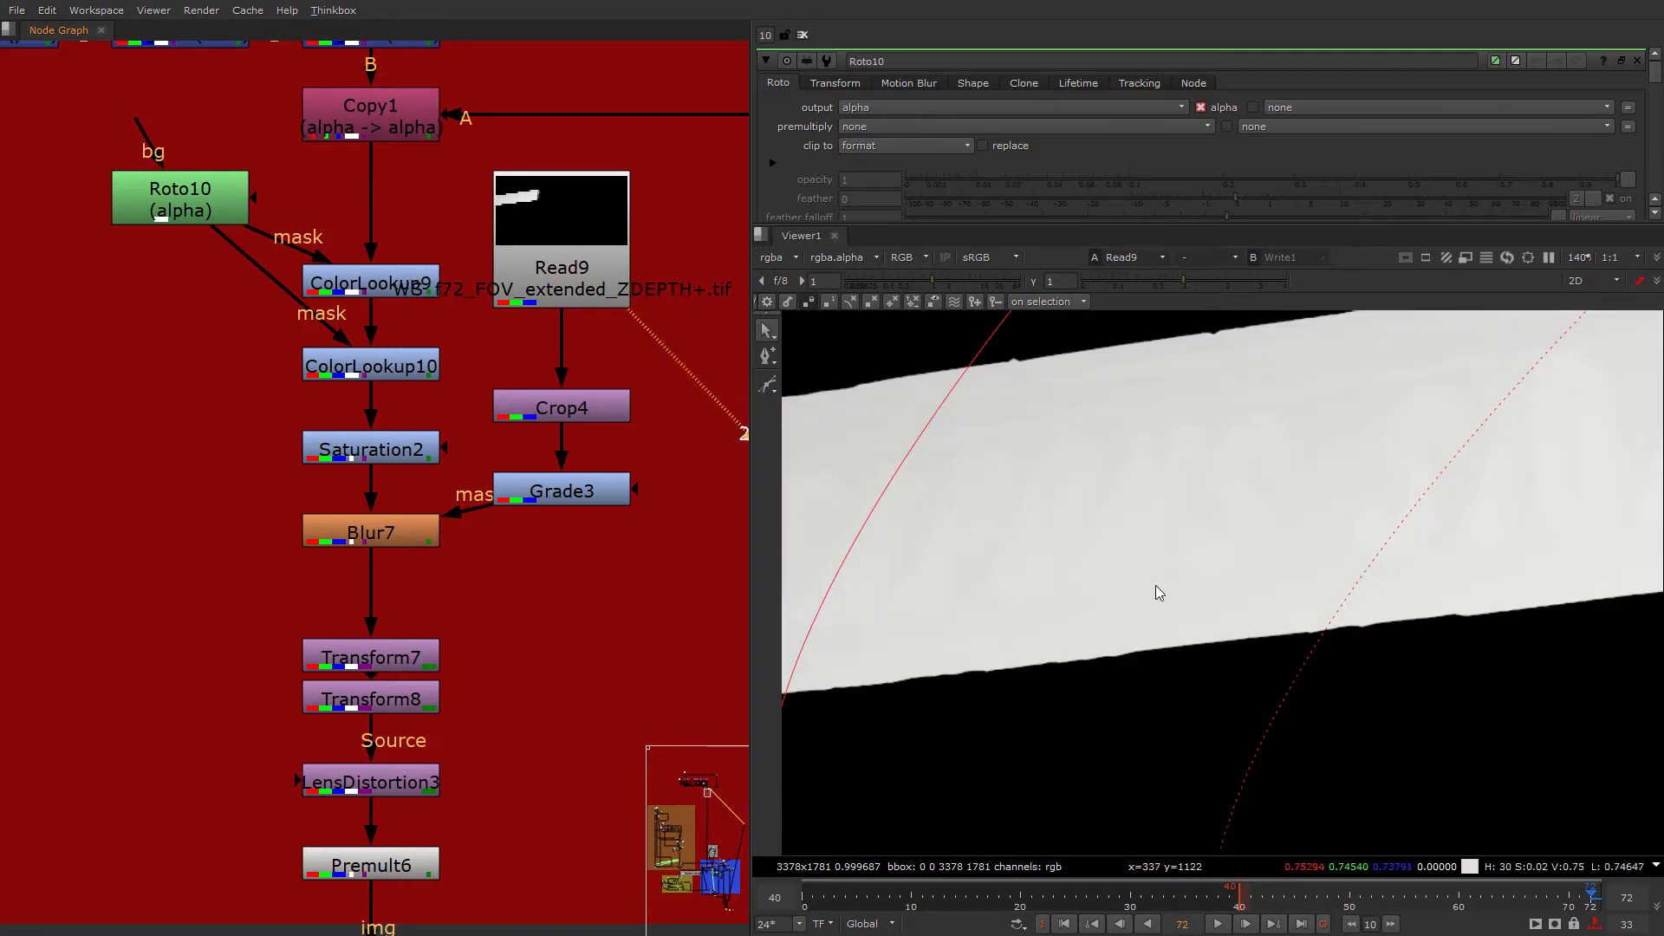
pyautogui.keyDown('ctrl'); pyautogui.keyDown('shift'); pyautogui.click(527, 489); pyautogui.keyUp('shift'); pyautogui.keyUp('ctrl')
pyautogui.moveTo(1120, 572); pyautogui.dragTo(1166, 527, button='middle')
pyautogui.scroll(-2, 1240, 606)
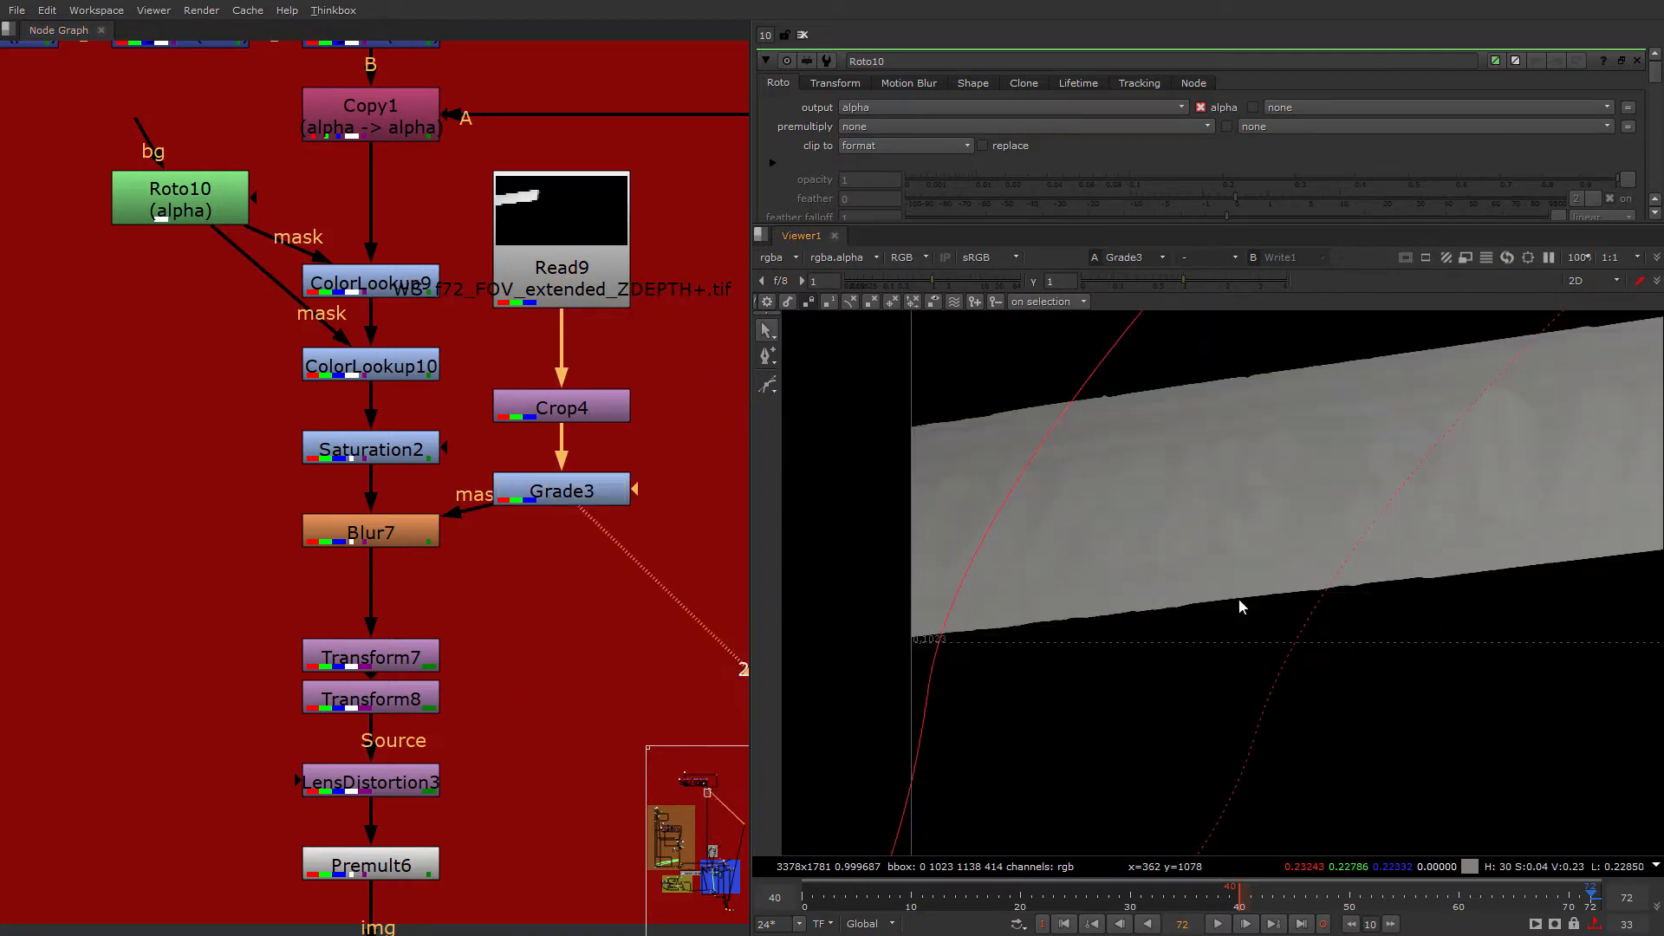
# Step: Return to the Blur7 result and examine the depth-masked blur around the first letters of the sign
pyautogui.moveTo(1240, 606); pyautogui.dragTo(1126, 625, button='middle')
pyautogui.keyDown('ctrl'); pyautogui.keyDown('shift'); pyautogui.click(430, 532); pyautogui.keyUp('shift'); pyautogui.keyUp('ctrl')
pyautogui.scroll(8, 970, 580)
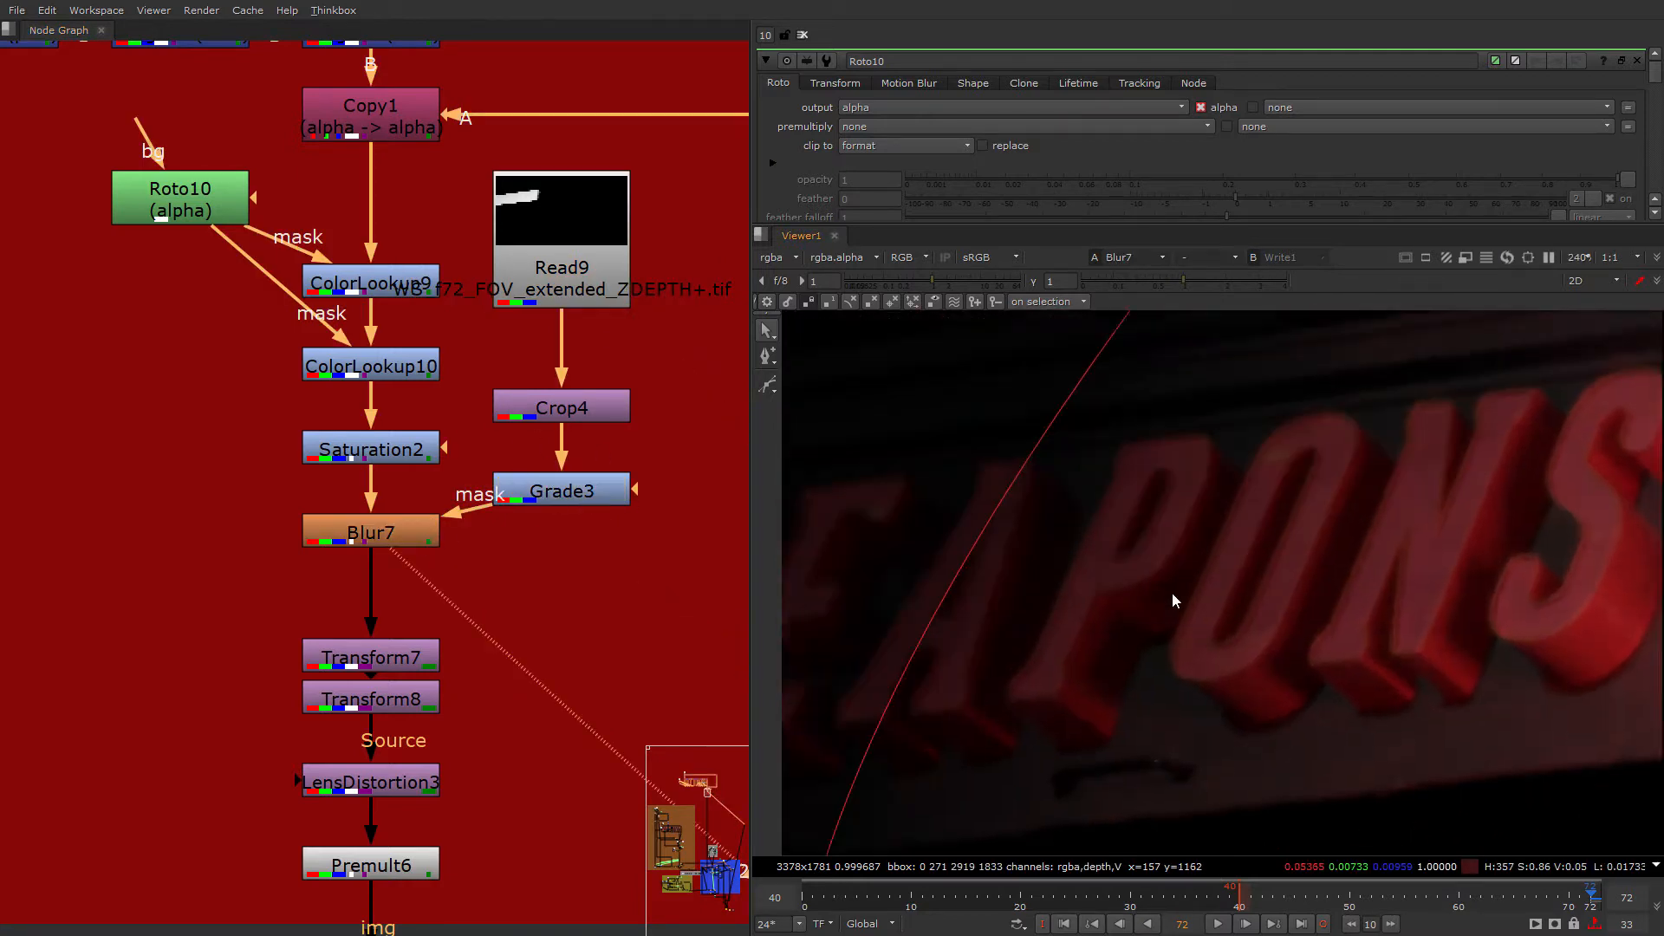
pyautogui.scroll(-4, 1025, 660)
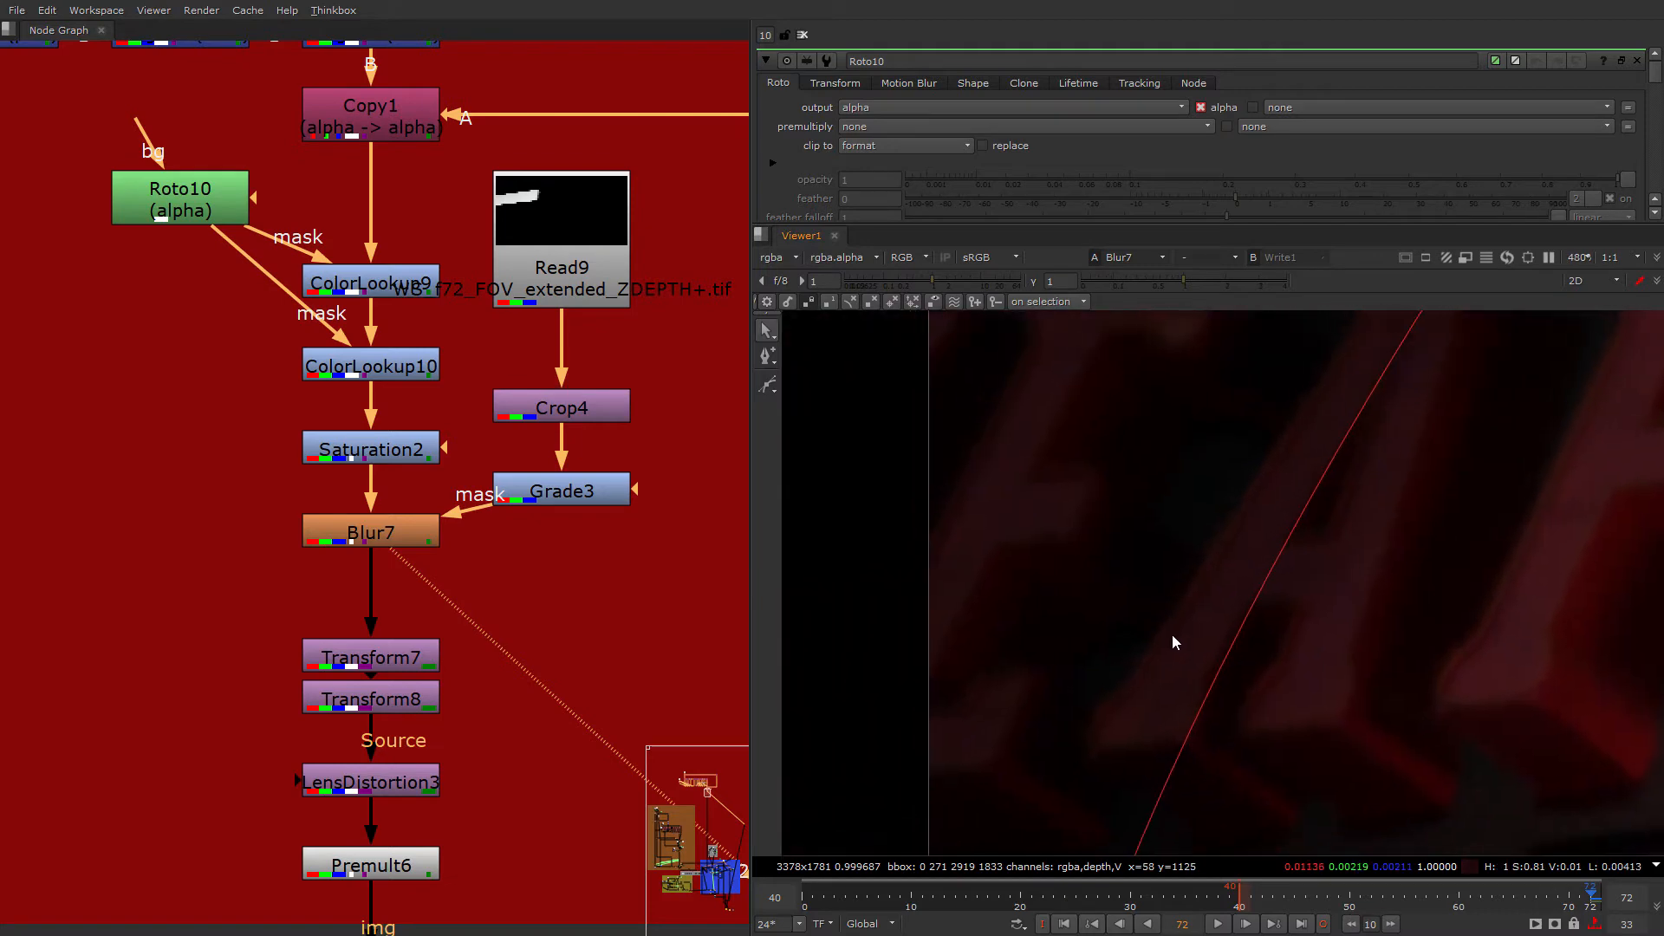
pyautogui.scroll(-7, 1020, 645)
pyautogui.moveTo(1271, 661); pyautogui.dragTo(1158, 650, button='middle')
# Step: Compare the mirrored sign at Transform8 with the Transform7 and LensDistortion3 results
pyautogui.moveTo(529, 683); pyautogui.dragTo(517, 683, button='middle')
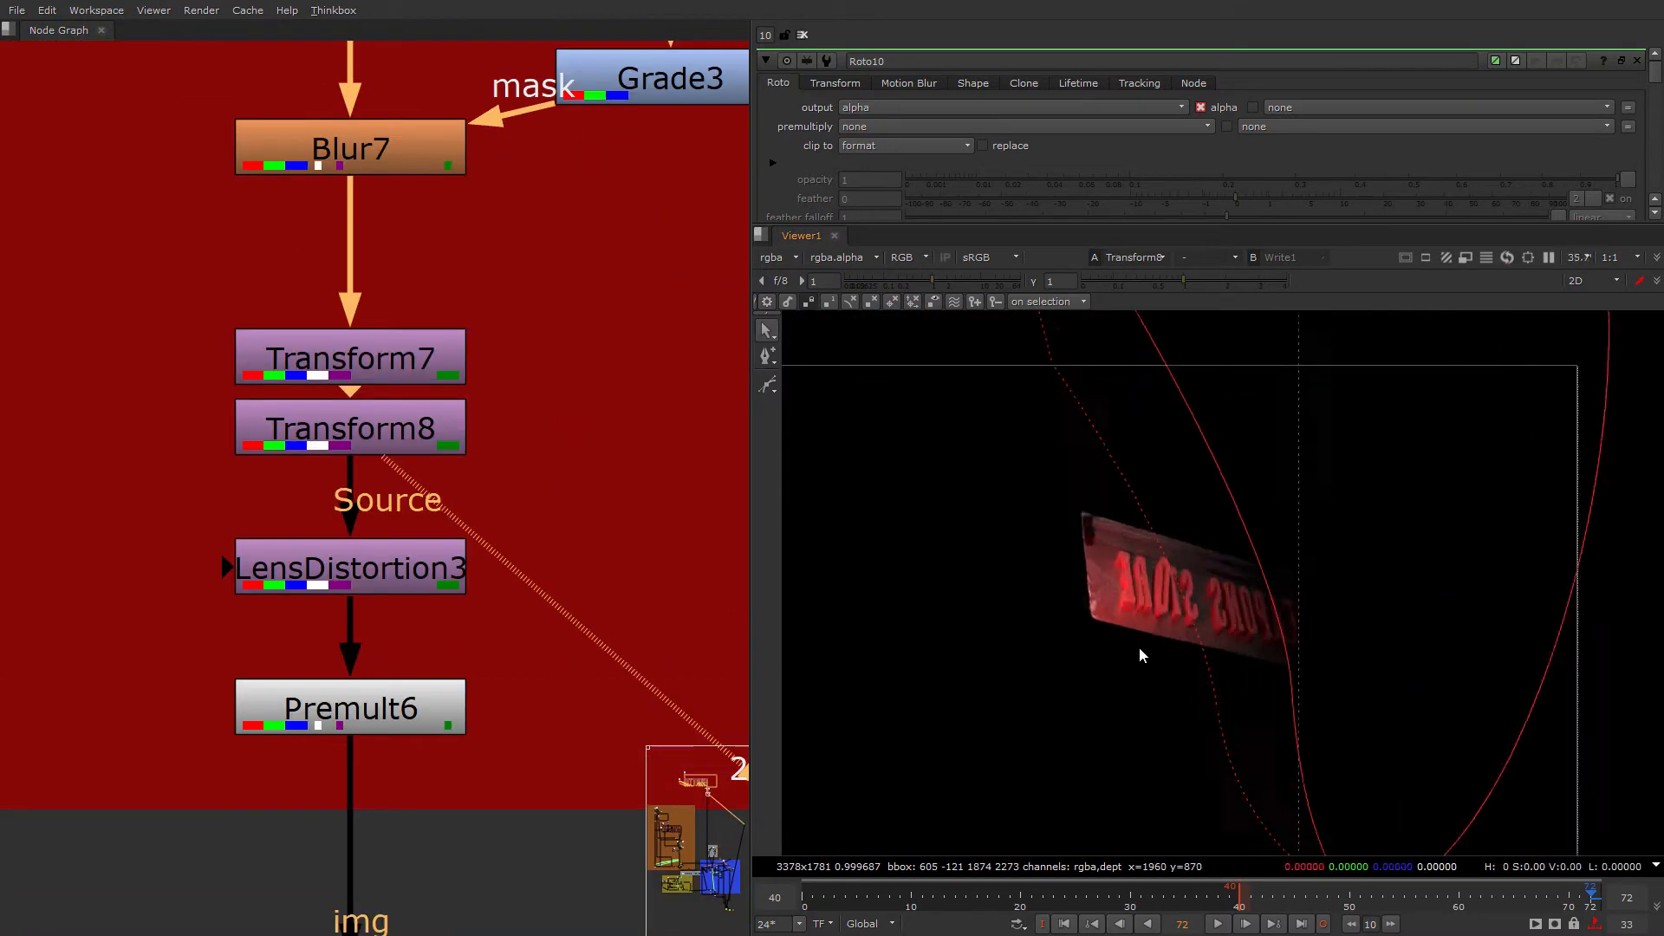
pyautogui.scroll(3, 1169, 641)
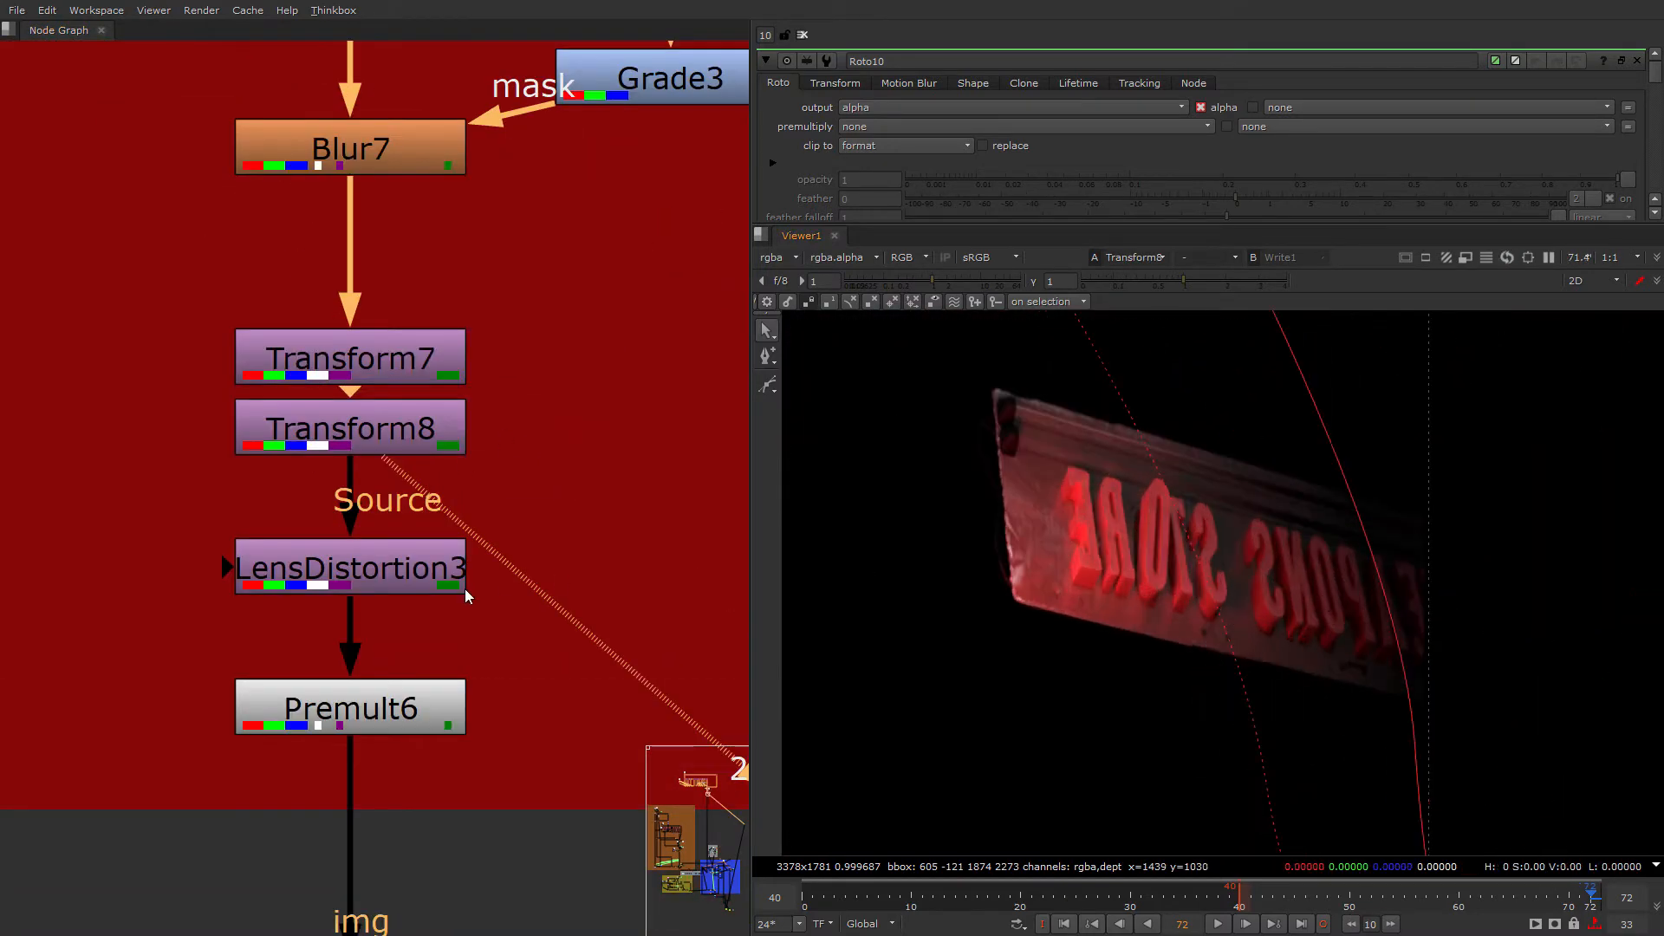
pyautogui.moveTo(465, 594); pyautogui.dragTo(471, 430, button='middle')
pyautogui.press('1')
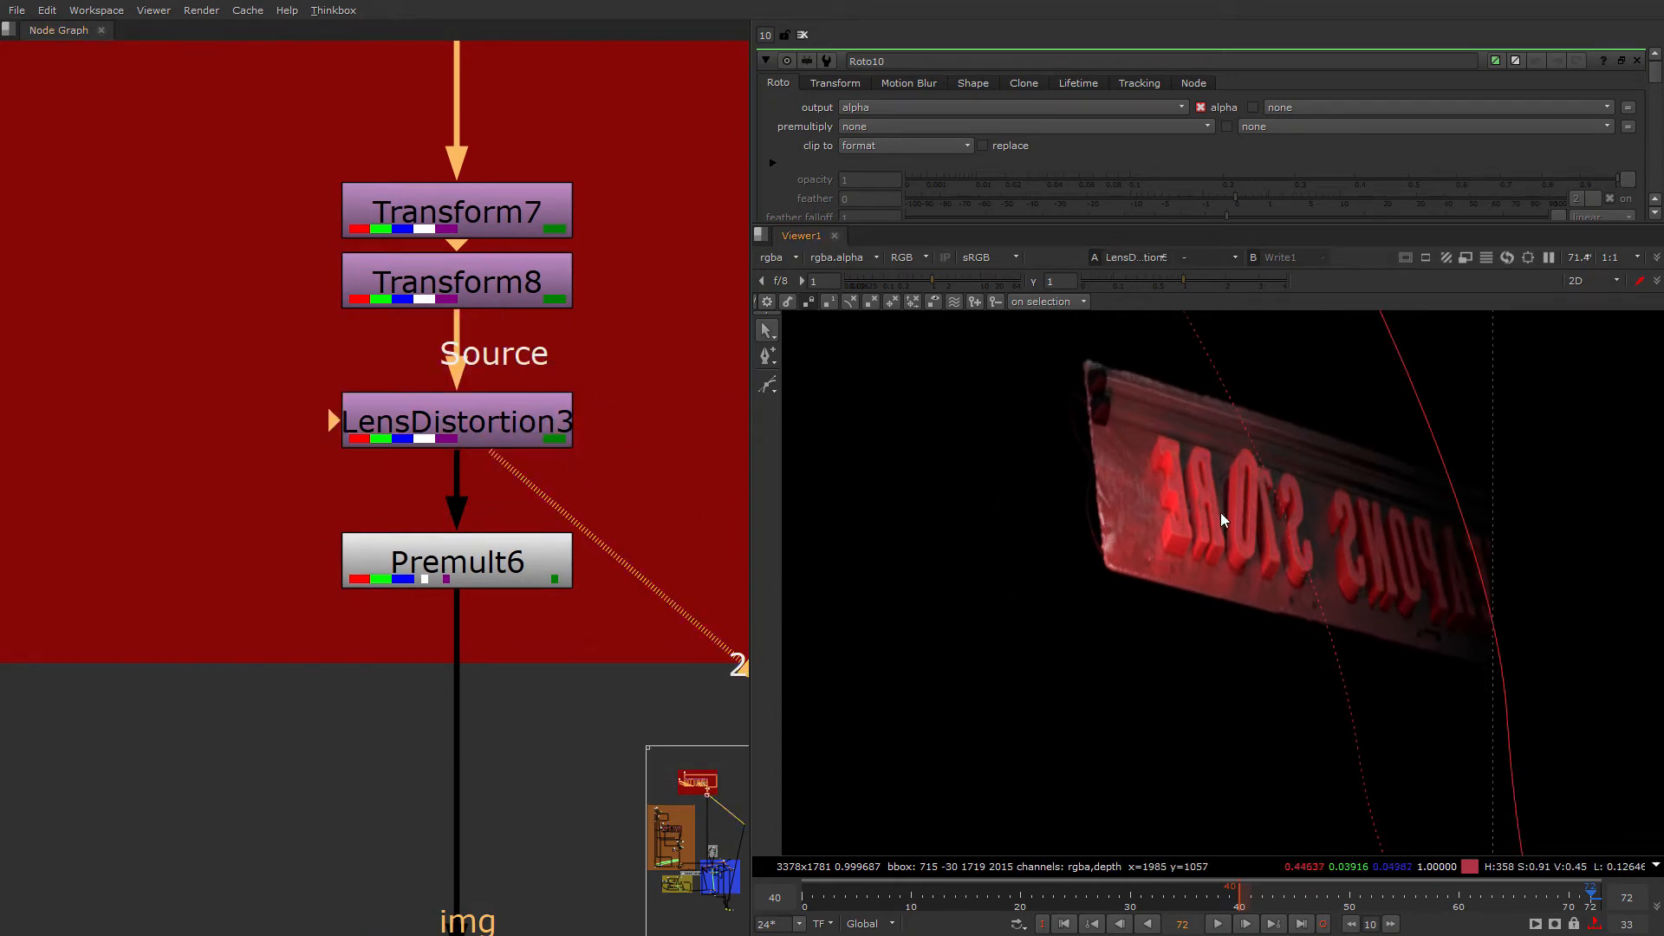
pyautogui.click(475, 260)
pyautogui.press('2')
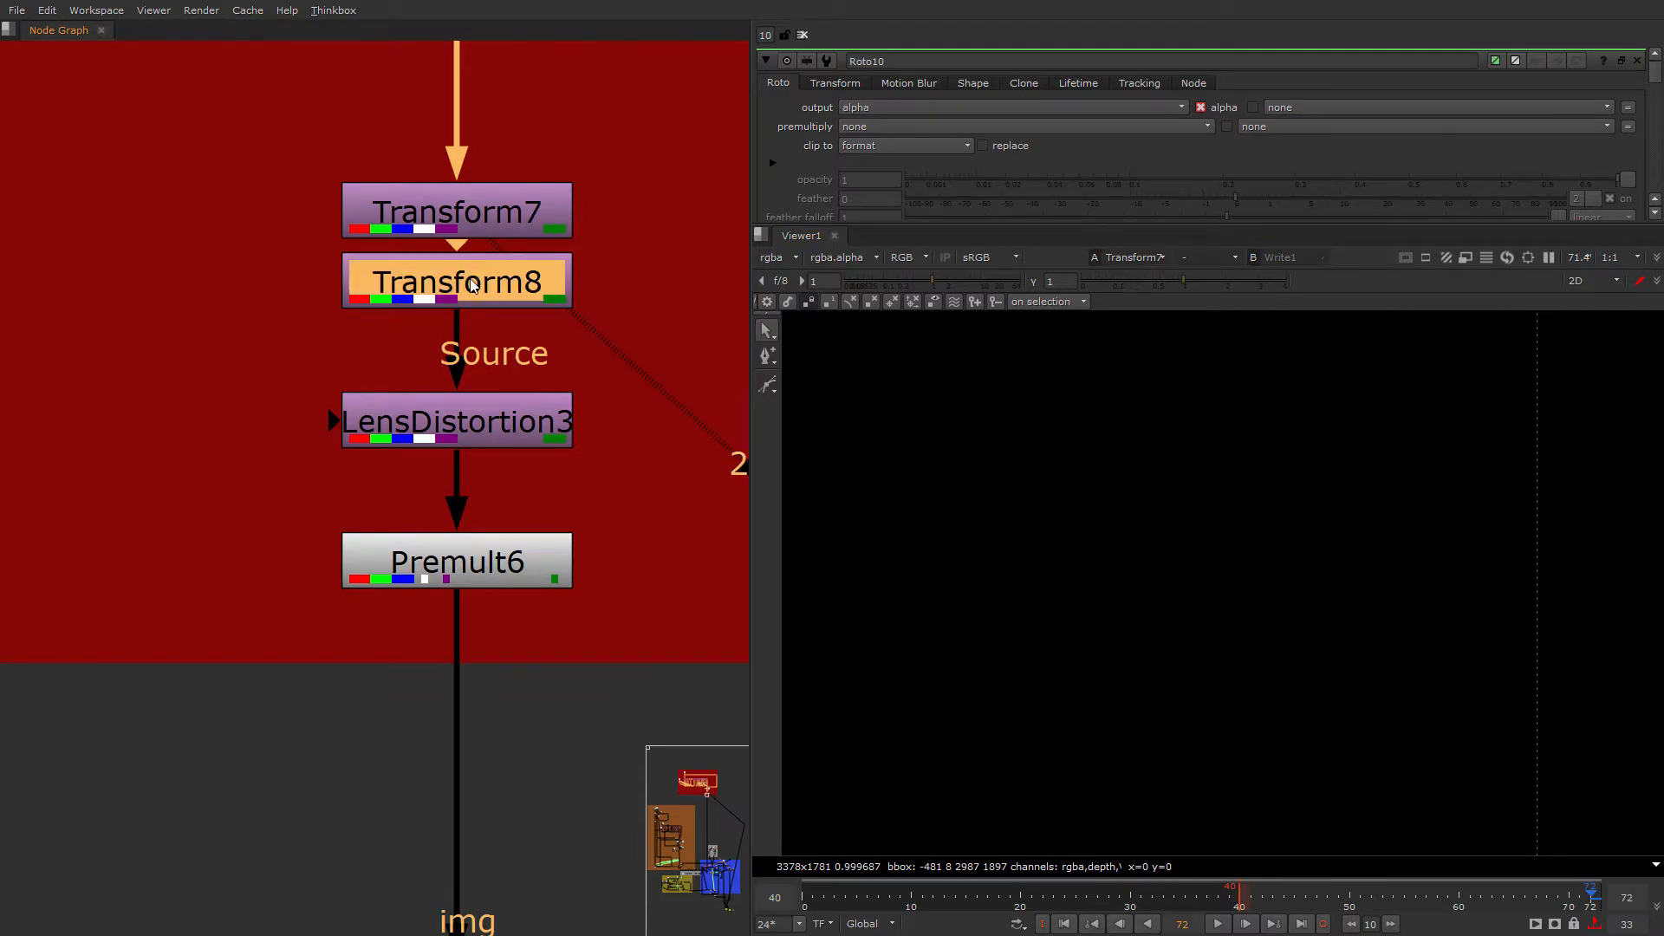
pyautogui.click(489, 442)
pyautogui.press('2')
pyautogui.scroll(-5, 1021, 610)
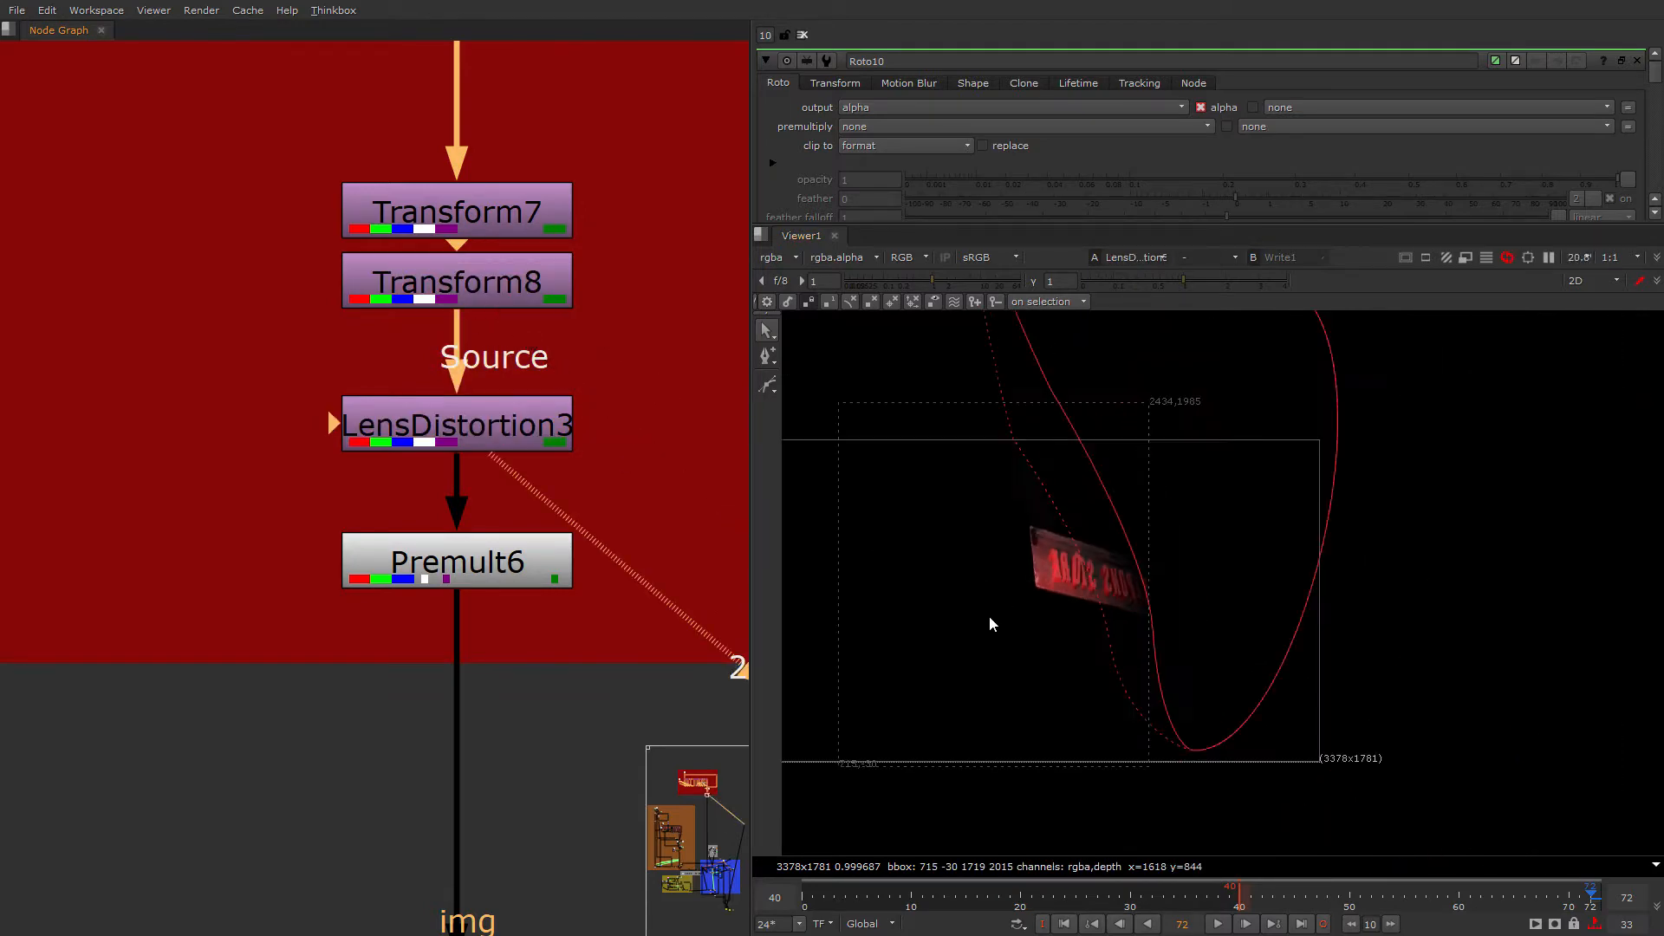
pyautogui.scroll(-5, 509, 639)
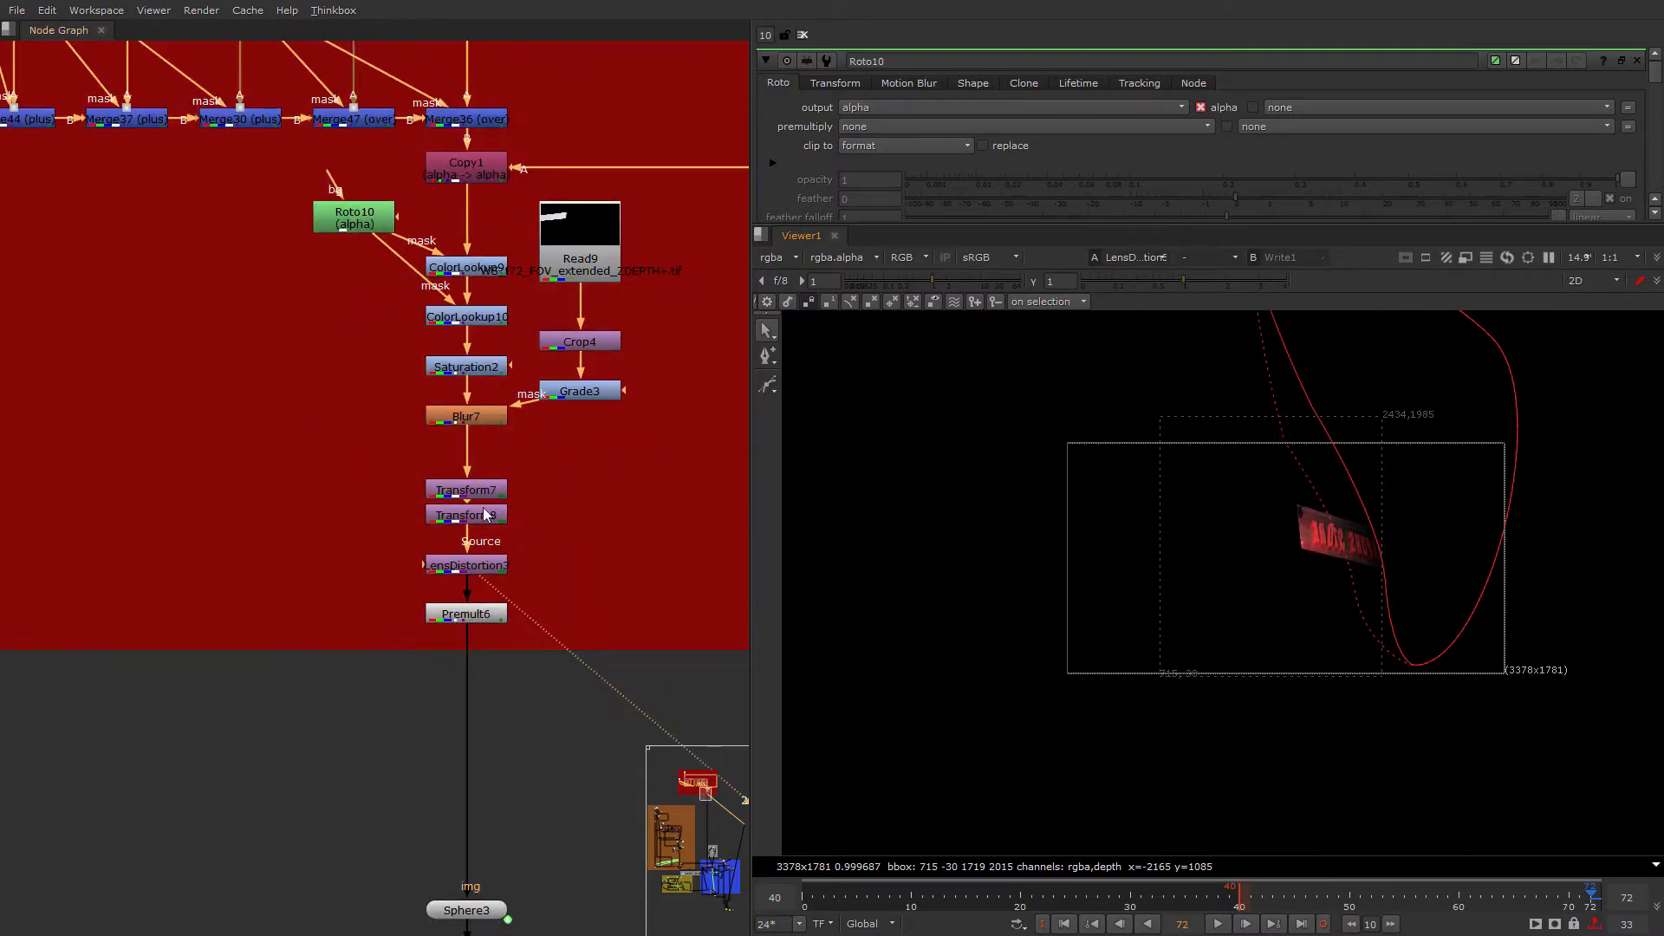
# Step: View the TransformGeo node under Sphere3 and orbit the 3D scene to inspect the sign projected on the sphere
pyautogui.scroll(-5, 435, 793)
pyautogui.click(438, 639)
pyautogui.press('1')
pyautogui.scroll(5, 482, 709)
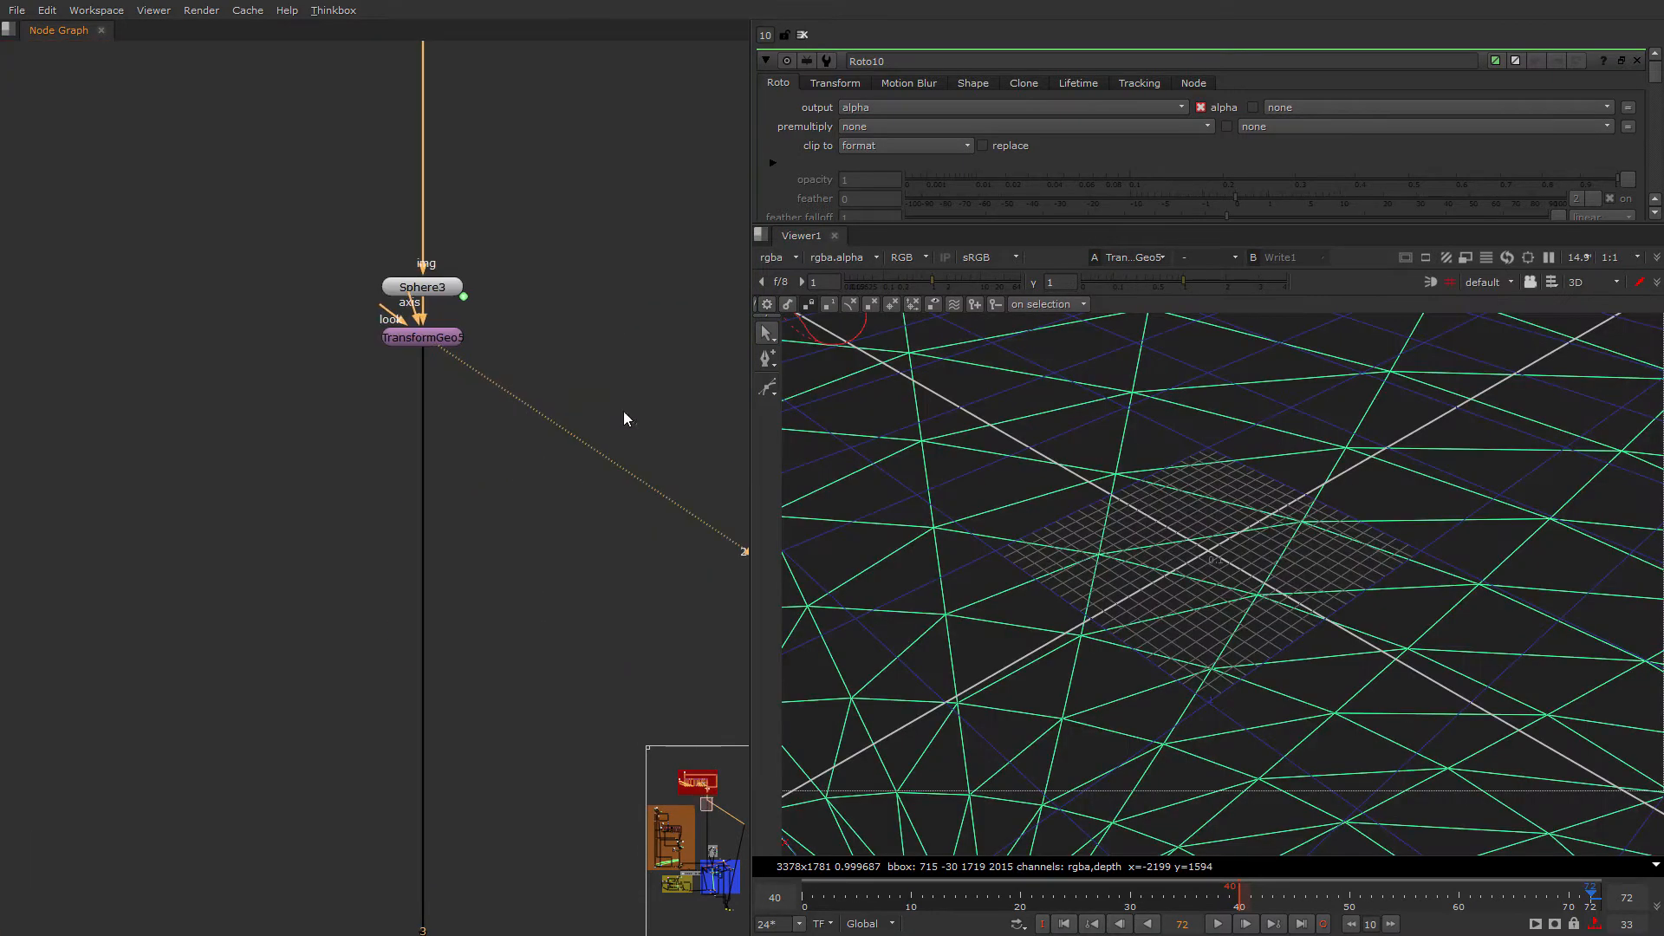
pyautogui.scroll(-5, 1003, 632)
pyautogui.scroll(5, 1231, 563)
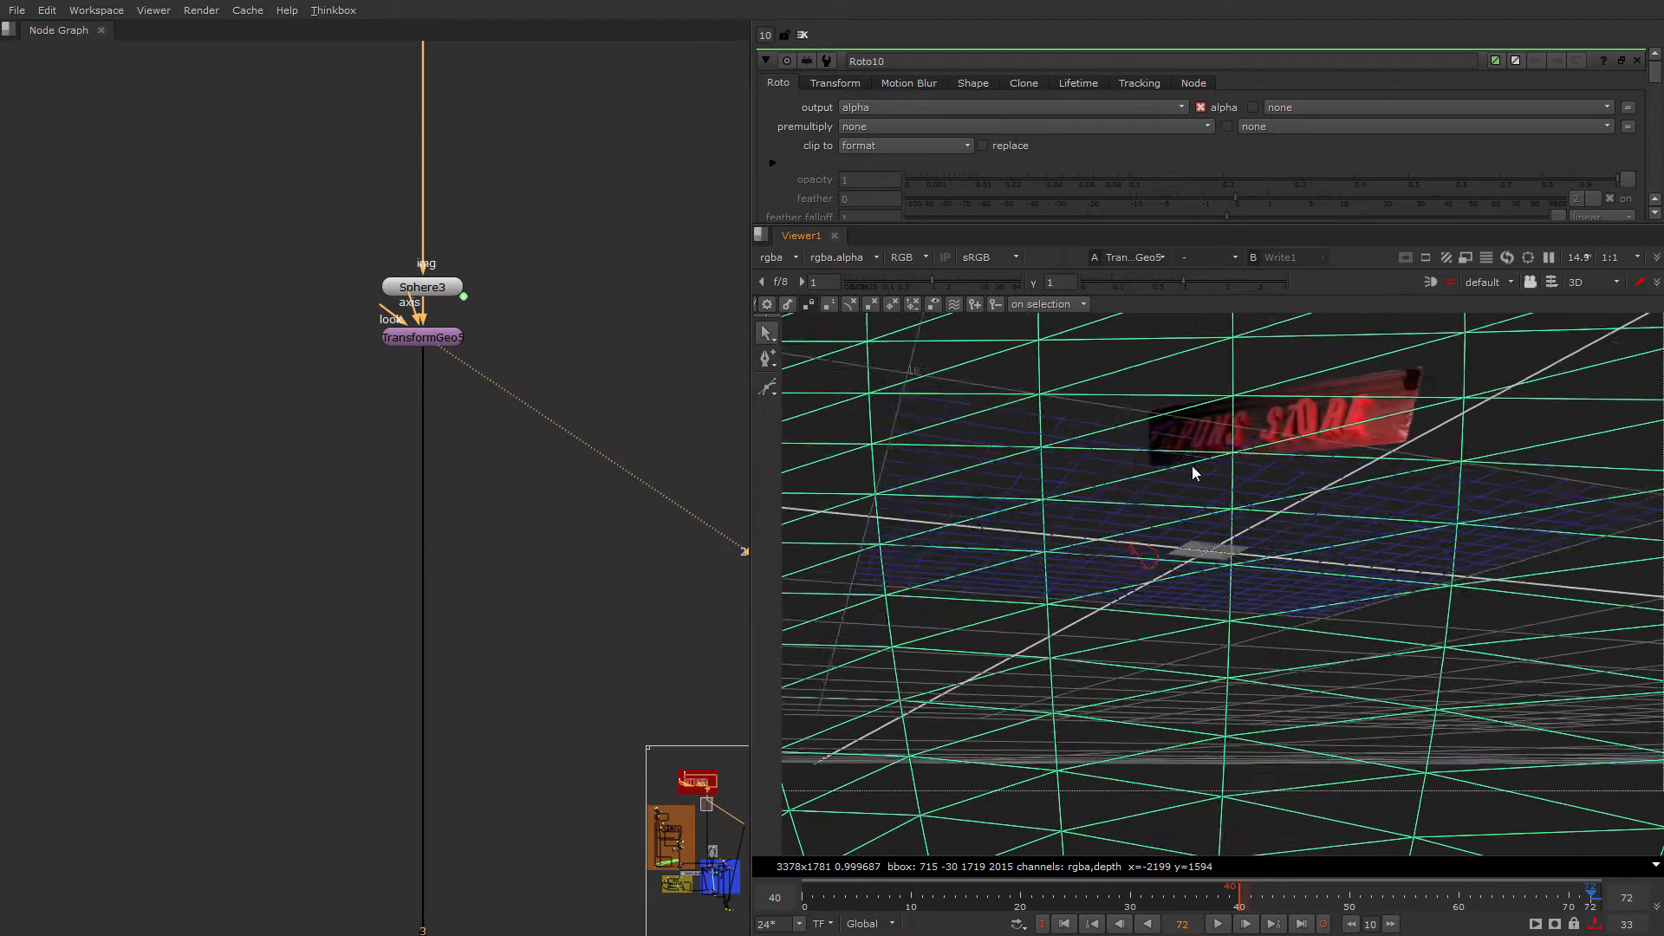
pyautogui.keyDown('ctrl'); pyautogui.moveTo(1193, 467); pyautogui.dragTo(1235, 457); pyautogui.keyUp('ctrl')
pyautogui.scroll(-5, 642, 486)
pyautogui.scroll(5, 587, 687)
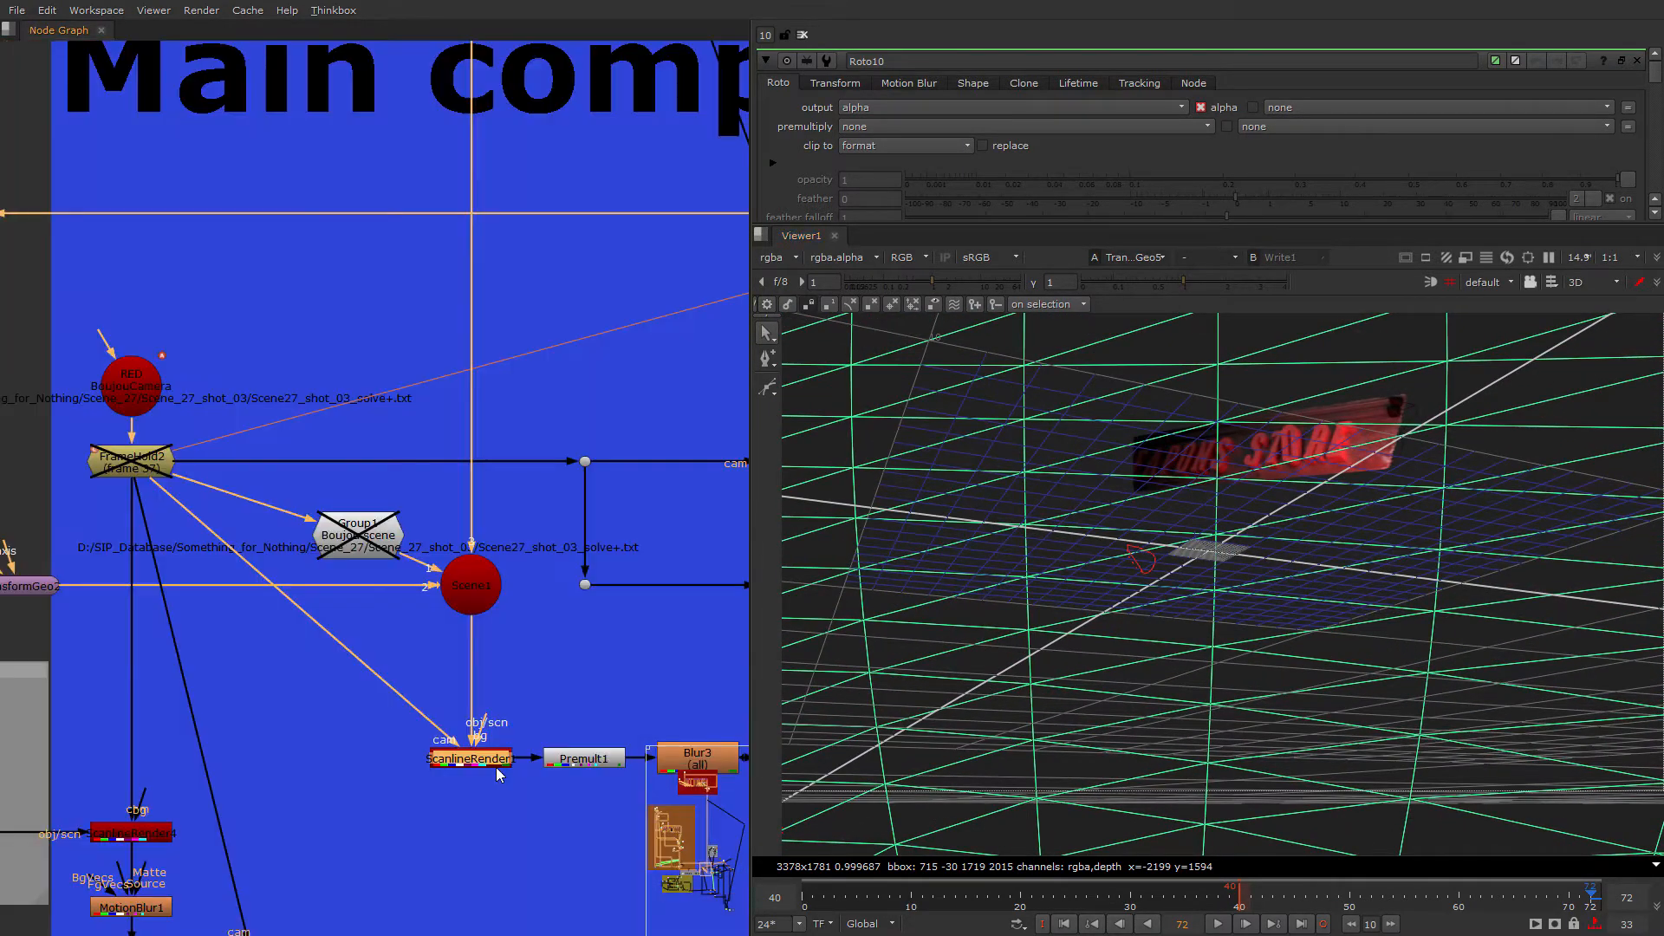
# Step: View the ScanlineRender node under Scene1 in both 3D and 2D, and inspect the rendered signs
pyautogui.click(470, 758)
pyautogui.press('1')
pyautogui.press('Tab')
pyautogui.press('Tab')
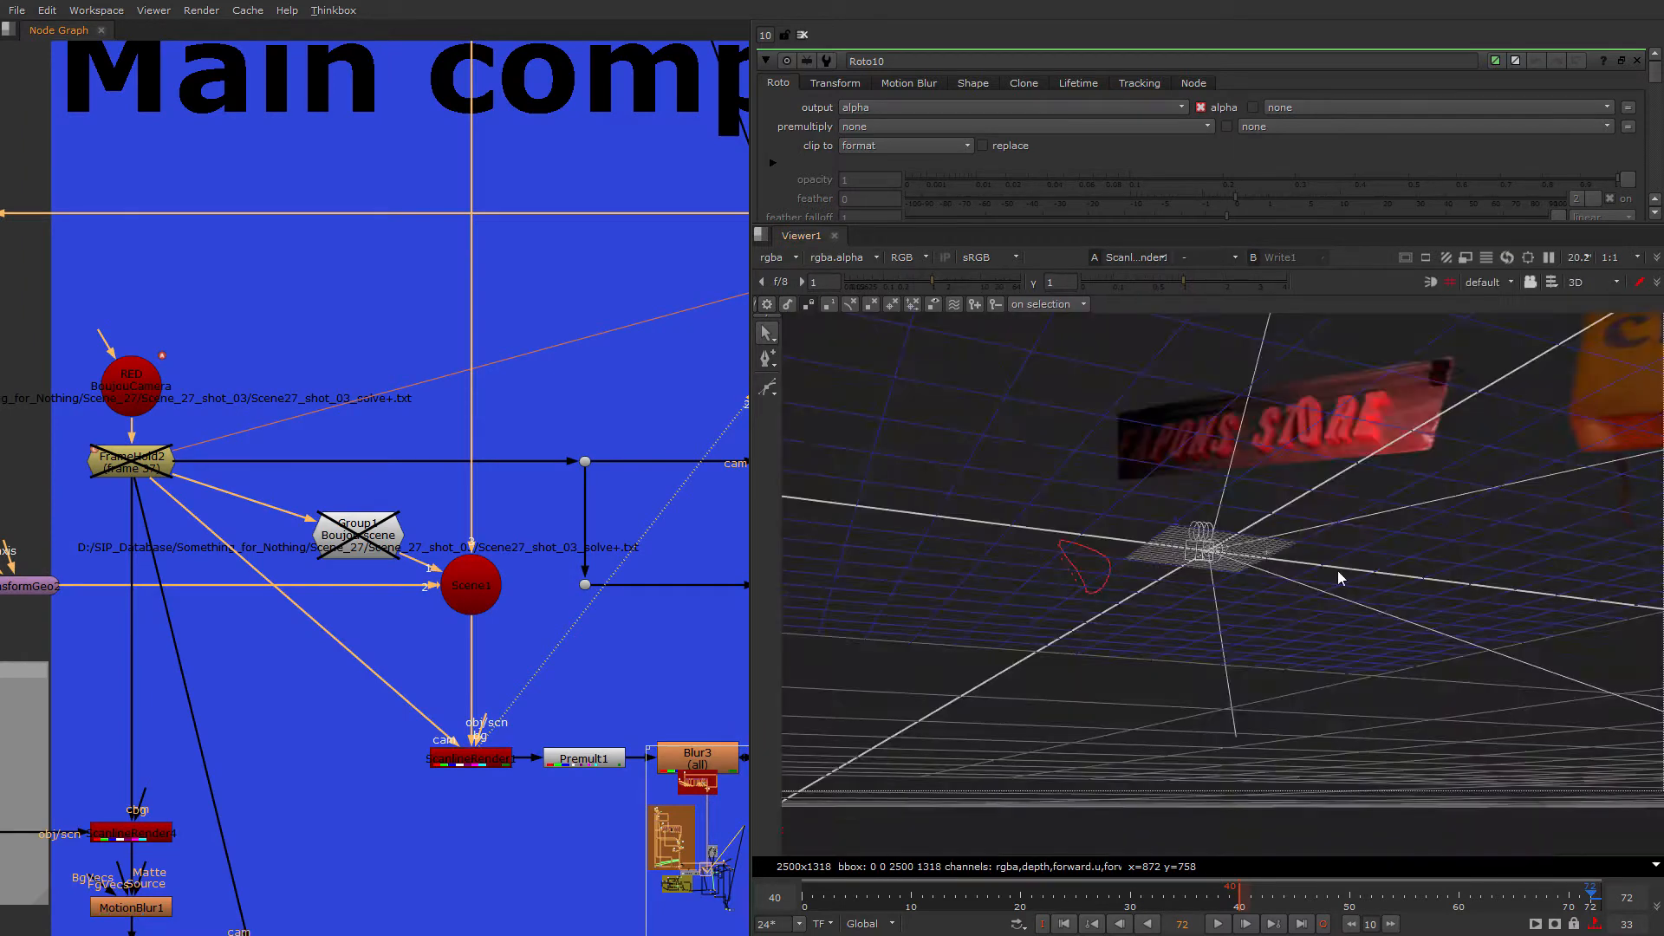
pyautogui.press('Tab')
pyautogui.scroll(5, 1387, 520)
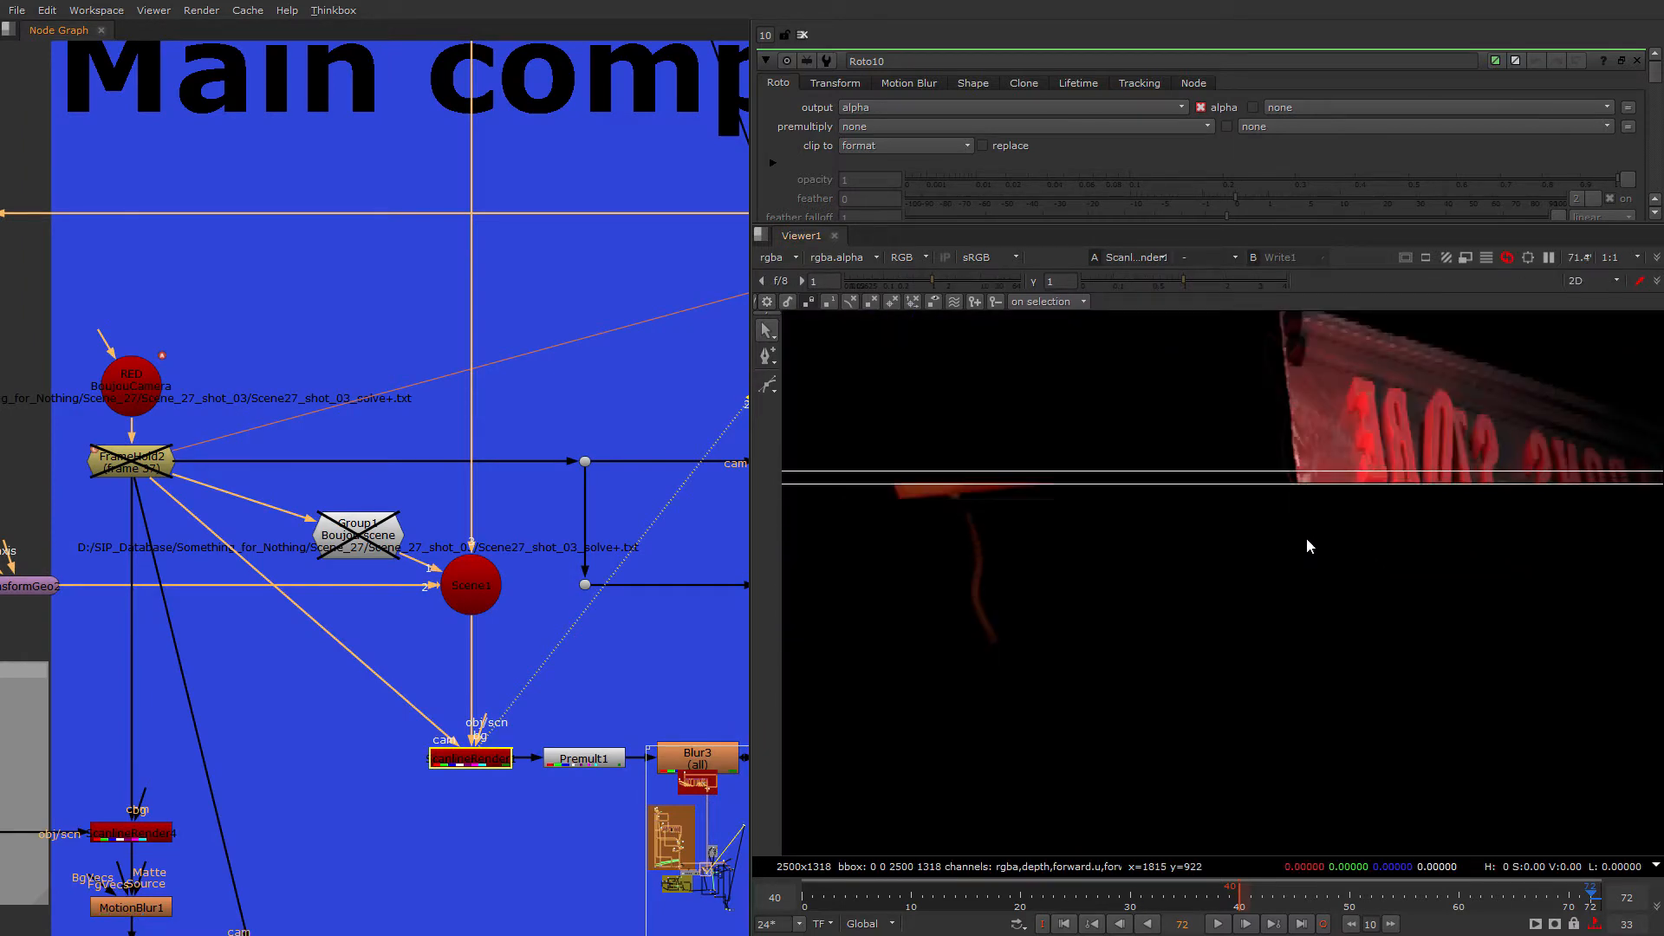
pyautogui.press('-')
pyautogui.moveTo(1473, 439); pyautogui.dragTo(1412, 361, button='middle')
pyautogui.scroll(1, 1412, 361)
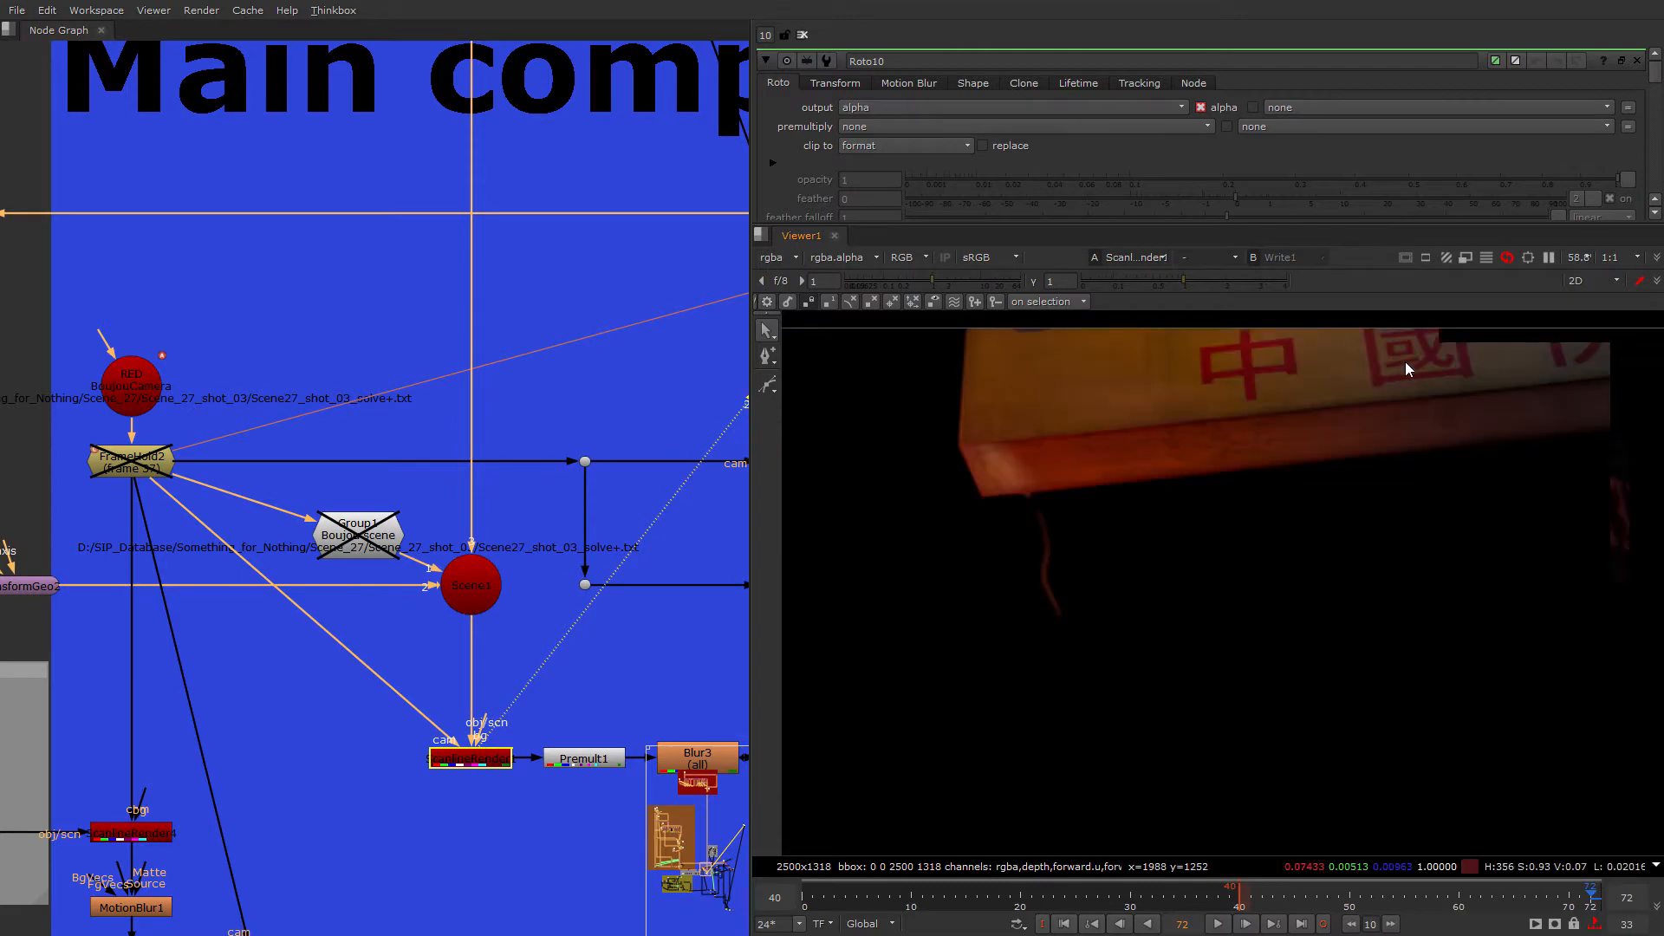
pyautogui.scroll(-2, 1283, 458)
# Step: View the Chinese Fast Food sign render at Read4 and examine its lit face and underside
pyautogui.scroll(-5, 362, 475)
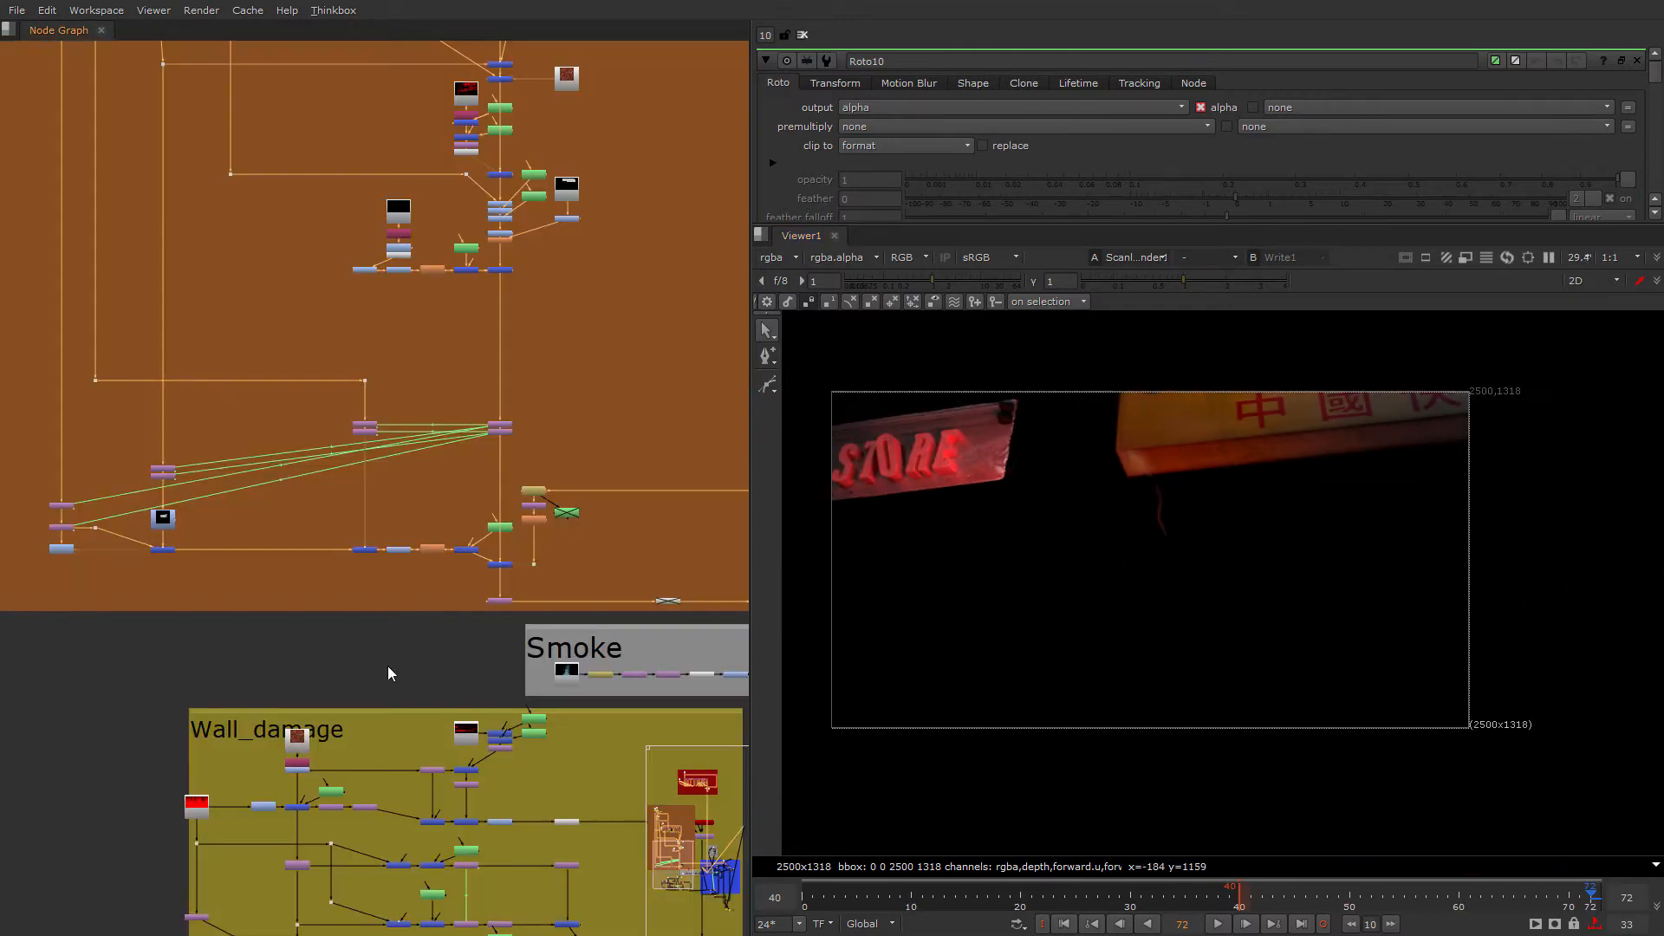
pyautogui.scroll(4, 362, 475)
pyautogui.scroll(1, 362, 465)
pyautogui.click(366, 434)
pyautogui.press('2')
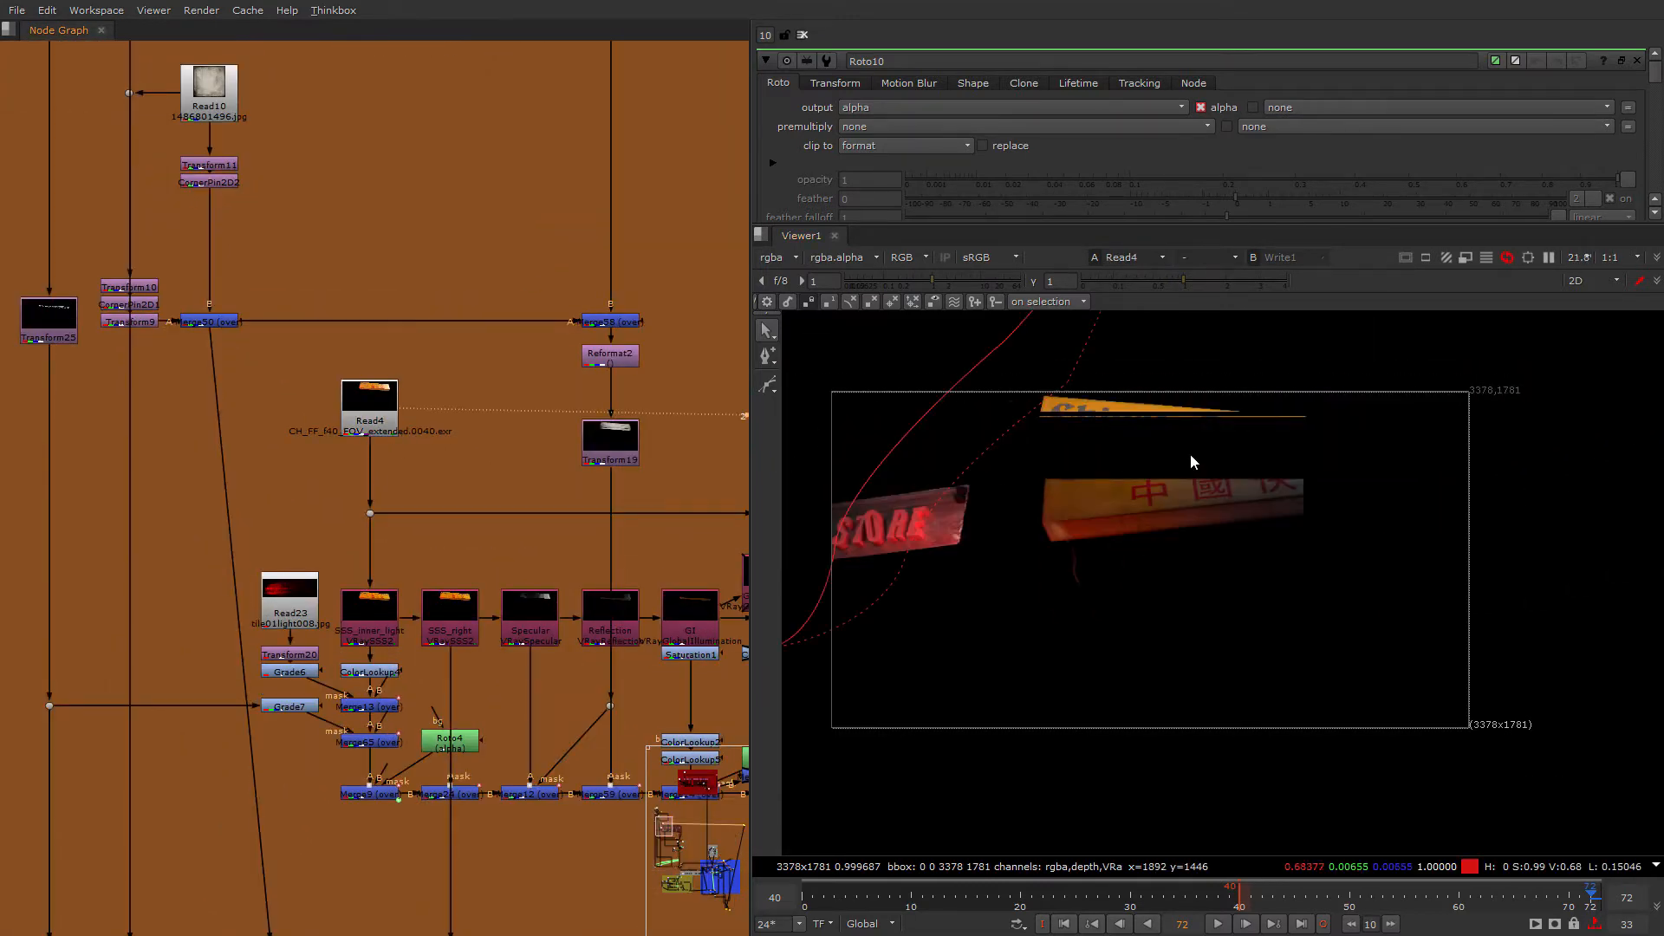
pyautogui.scroll(5, 1189, 456)
pyautogui.moveTo(1184, 500); pyautogui.dragTo(1145, 549, button='middle')
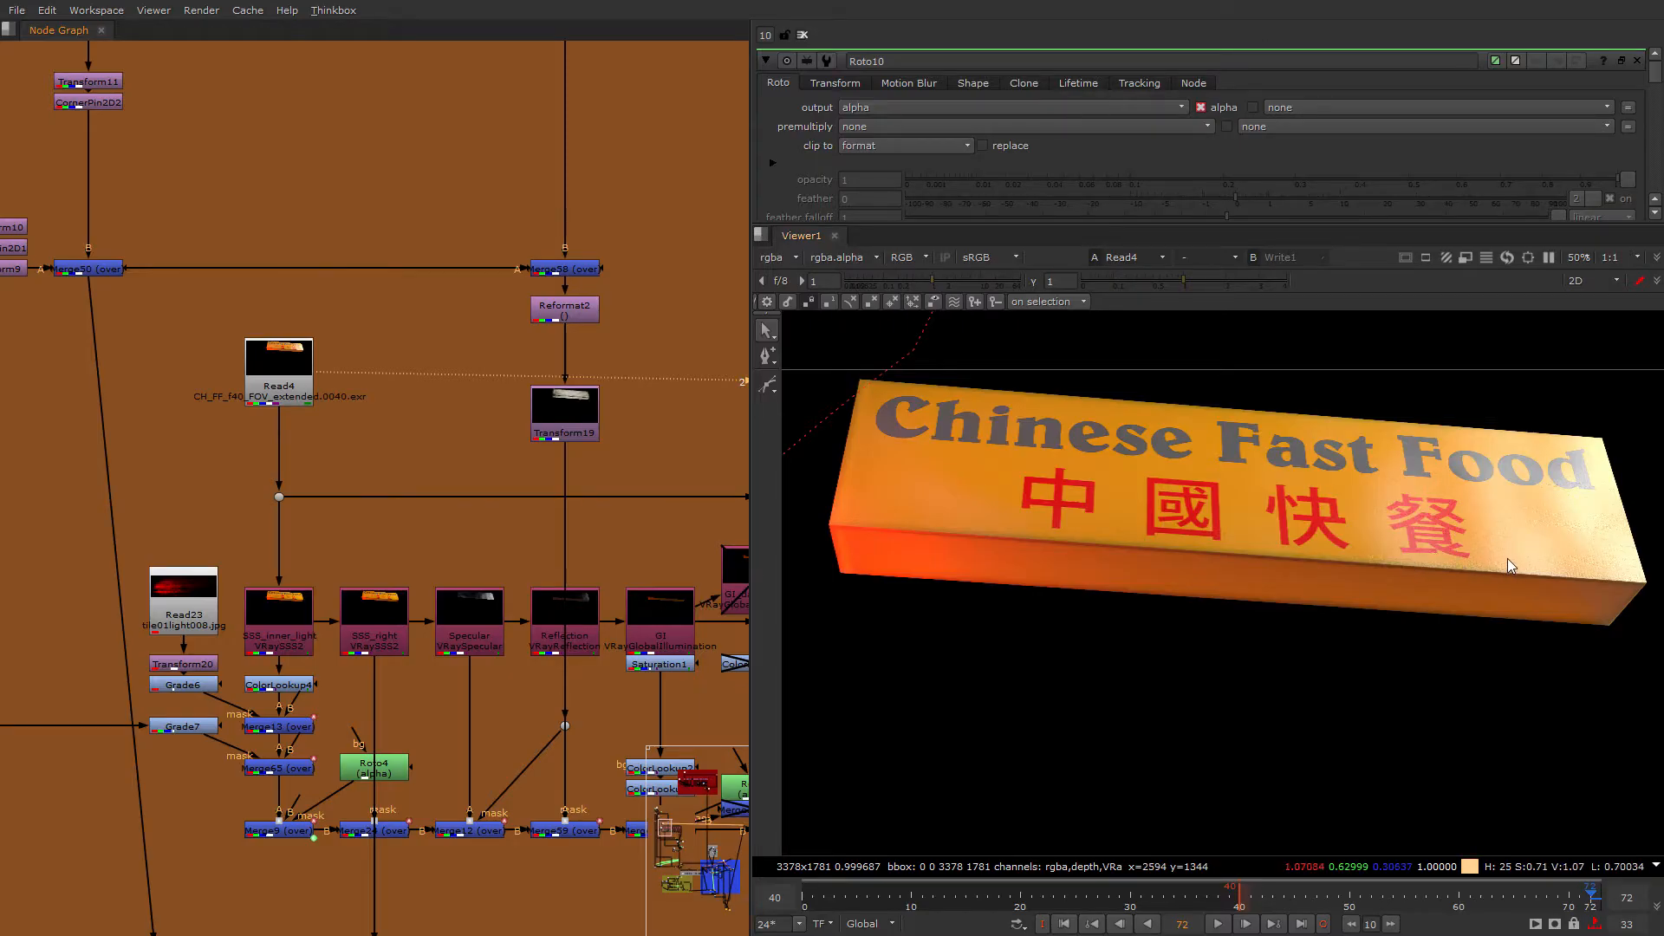
pyautogui.scroll(-2, 347, 555)
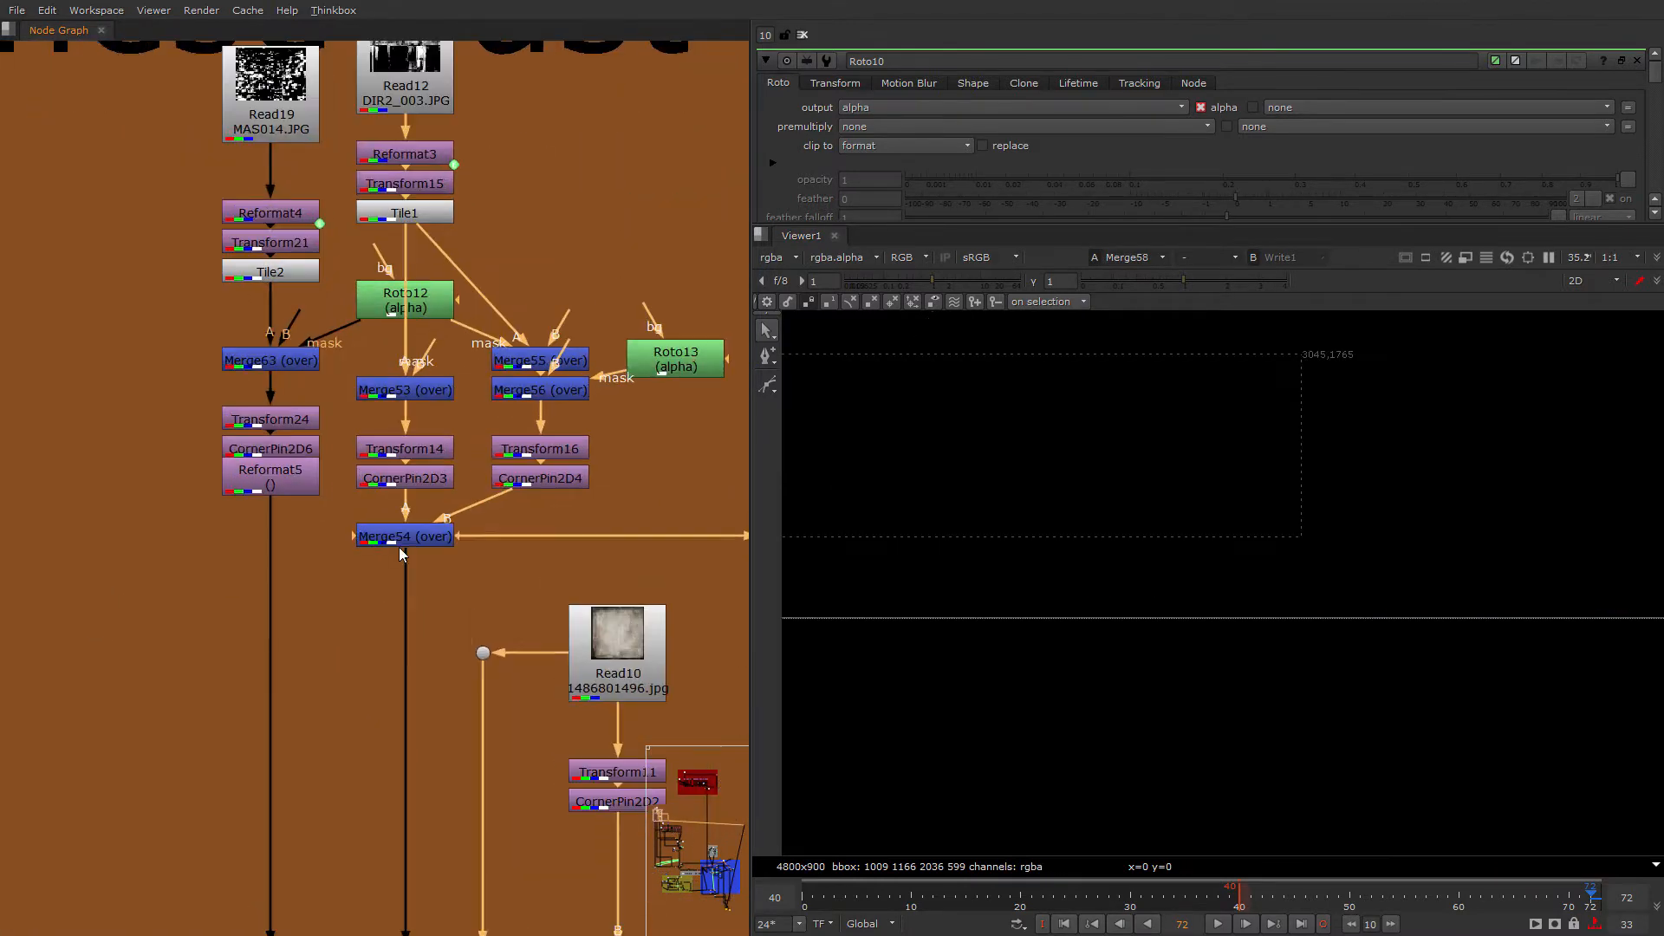
# Step: View the DIR2_003.JPG and MAS014.JPG dirt textures, and move the Roto12 node off the Tile1 connection line
pyautogui.click(408, 537)
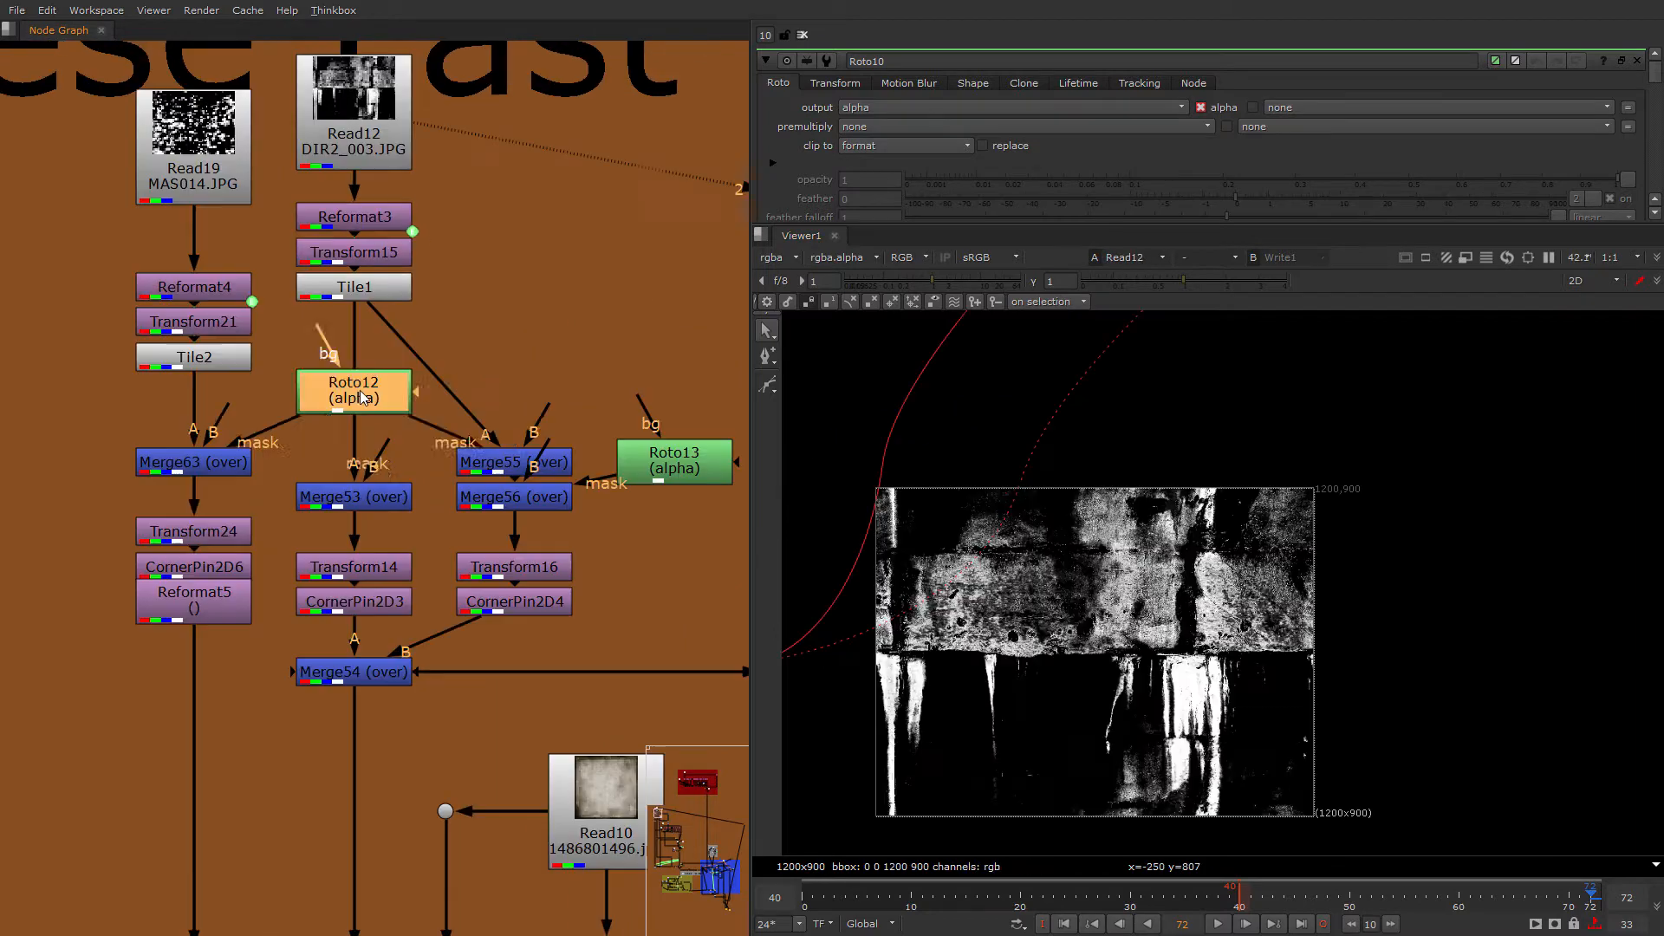
pyautogui.moveTo(373, 390); pyautogui.dragTo(526, 329)
pyautogui.click(631, 328)
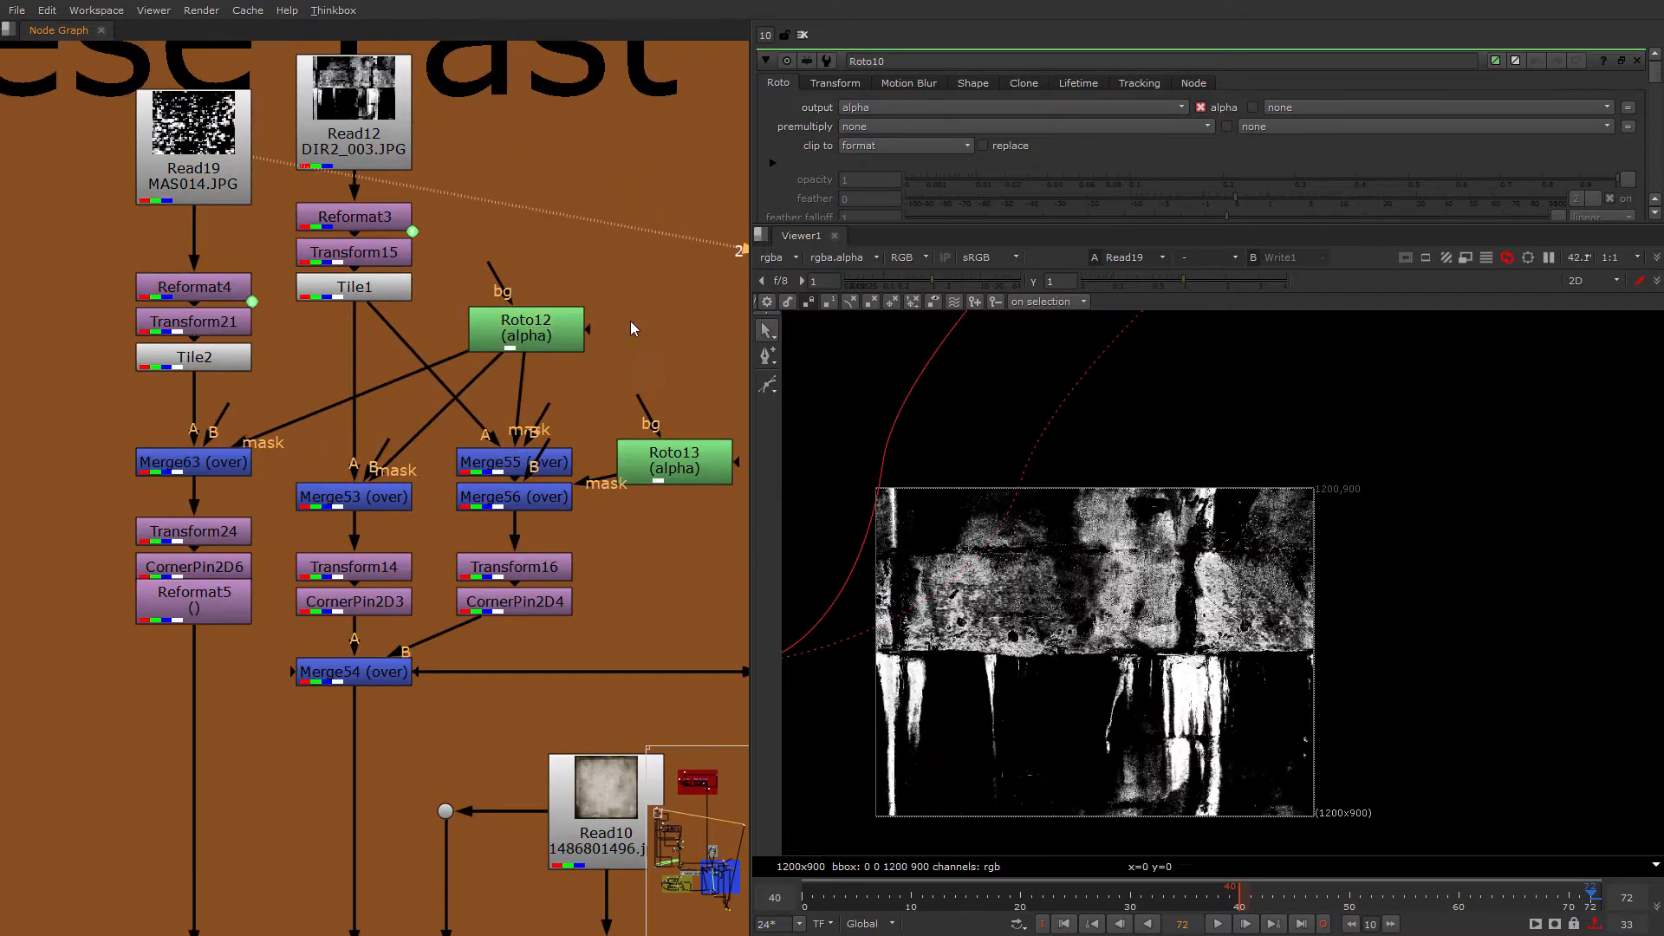
# Step: Open Read12's DIRT&NOISE source folder in File Explorer, browse its textures and go up to the TEXTURES folder
pyautogui.click(353, 112)
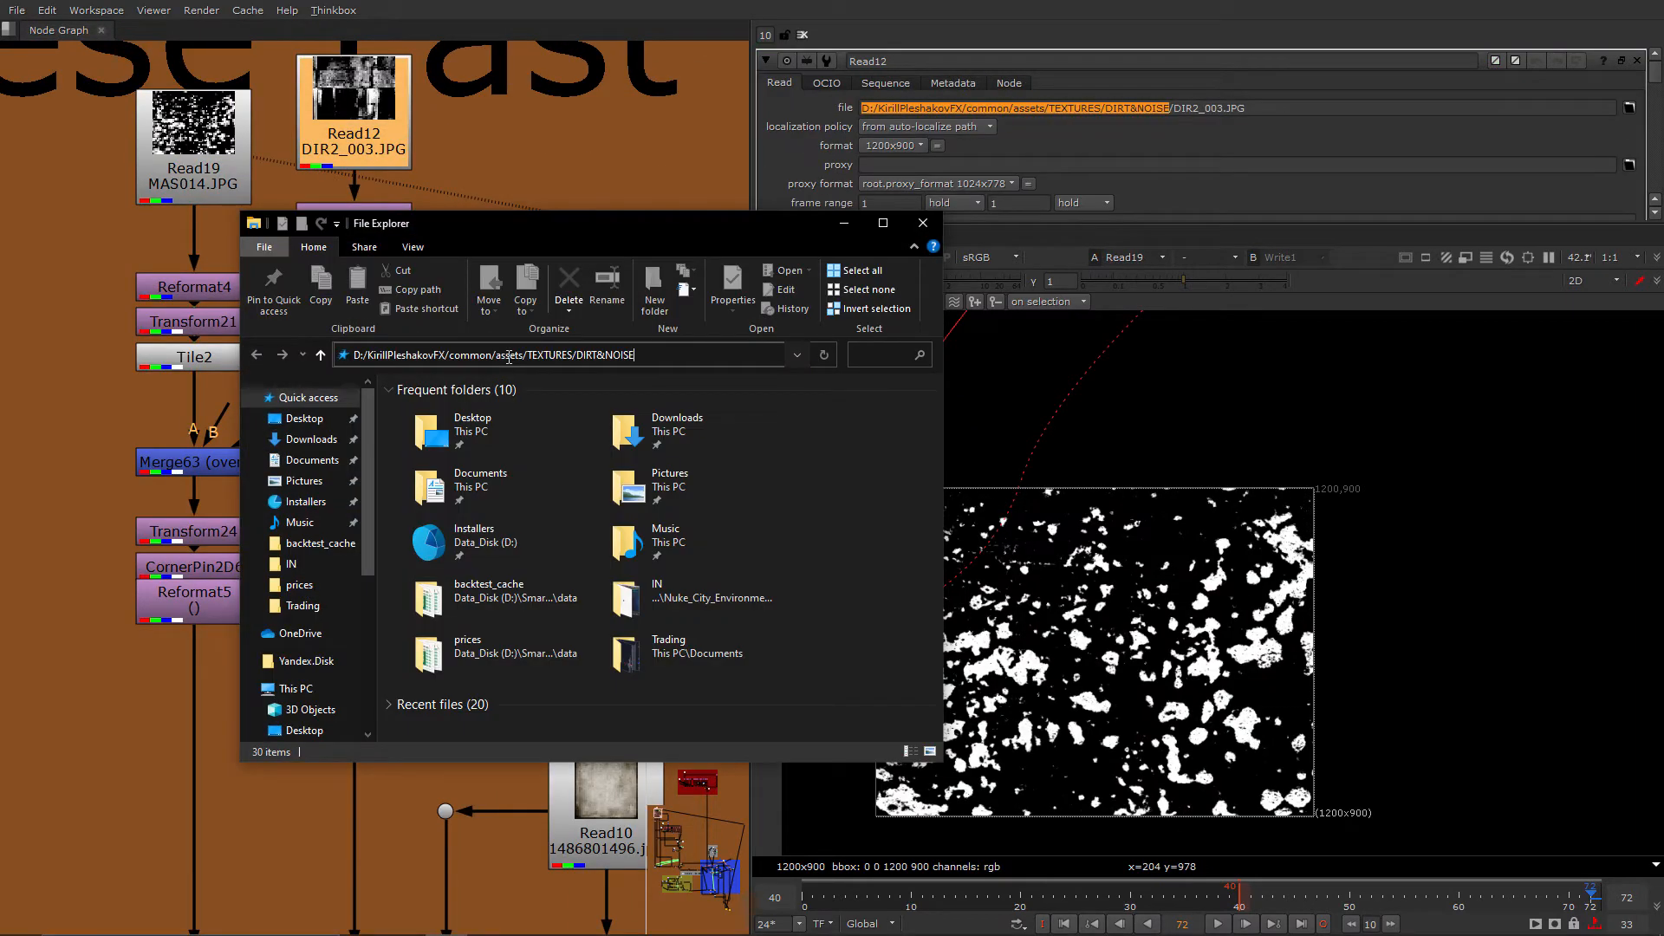
pyautogui.press('Return')
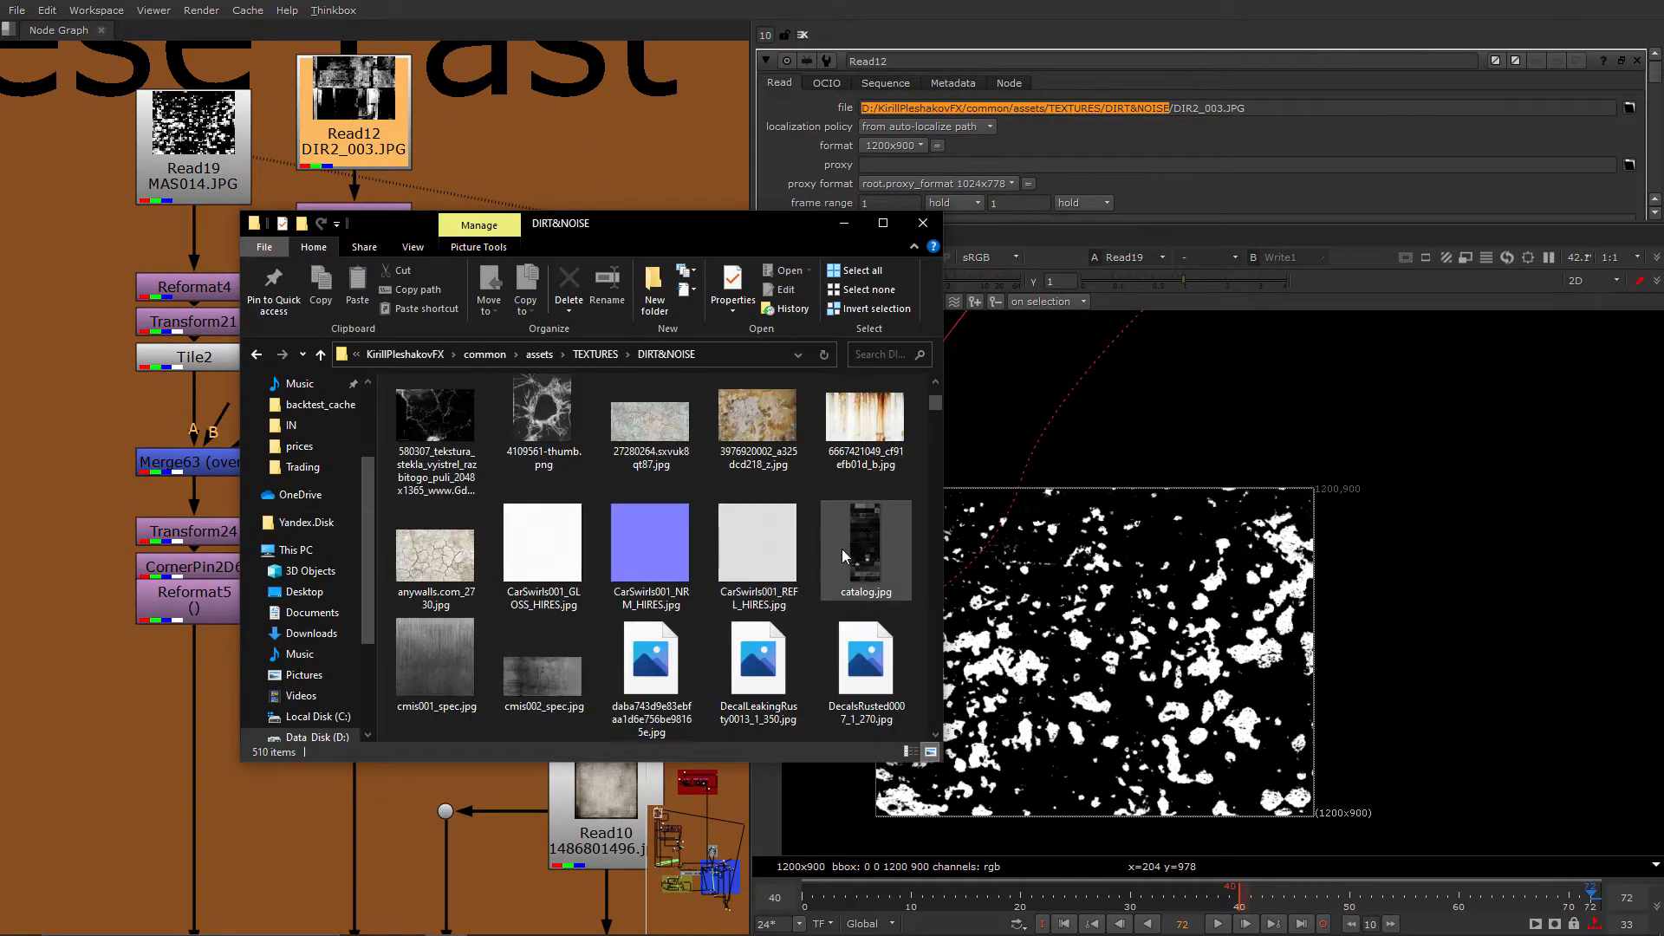
pyautogui.moveTo(936, 406); pyautogui.dragTo(943, 646)
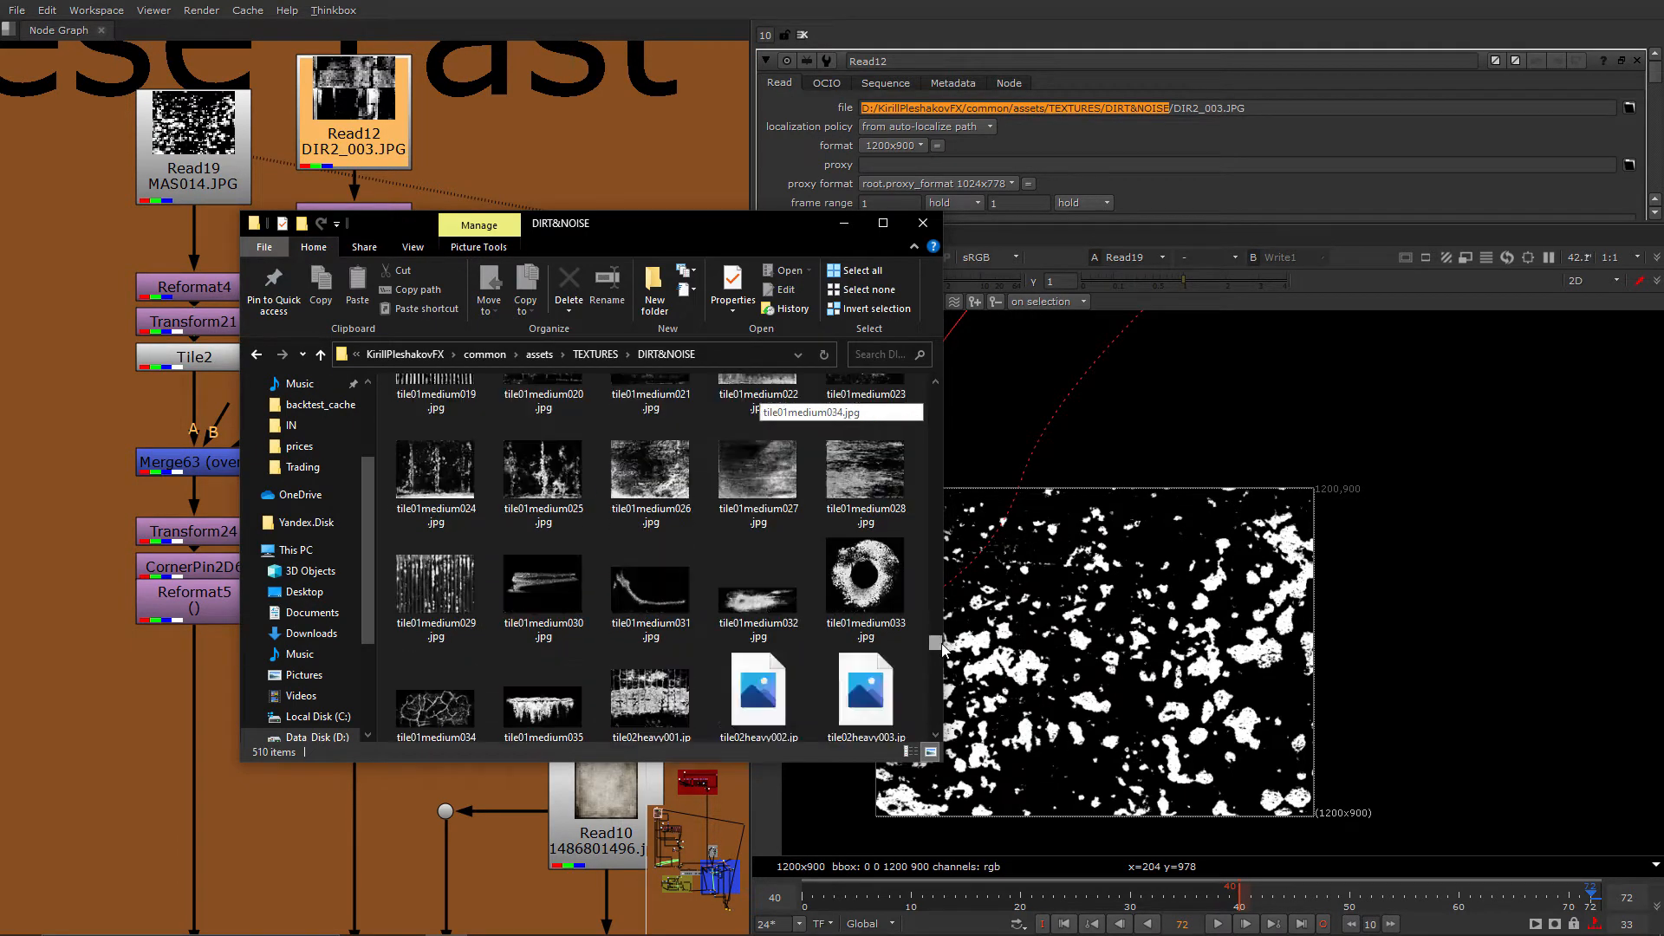
pyautogui.click(619, 355)
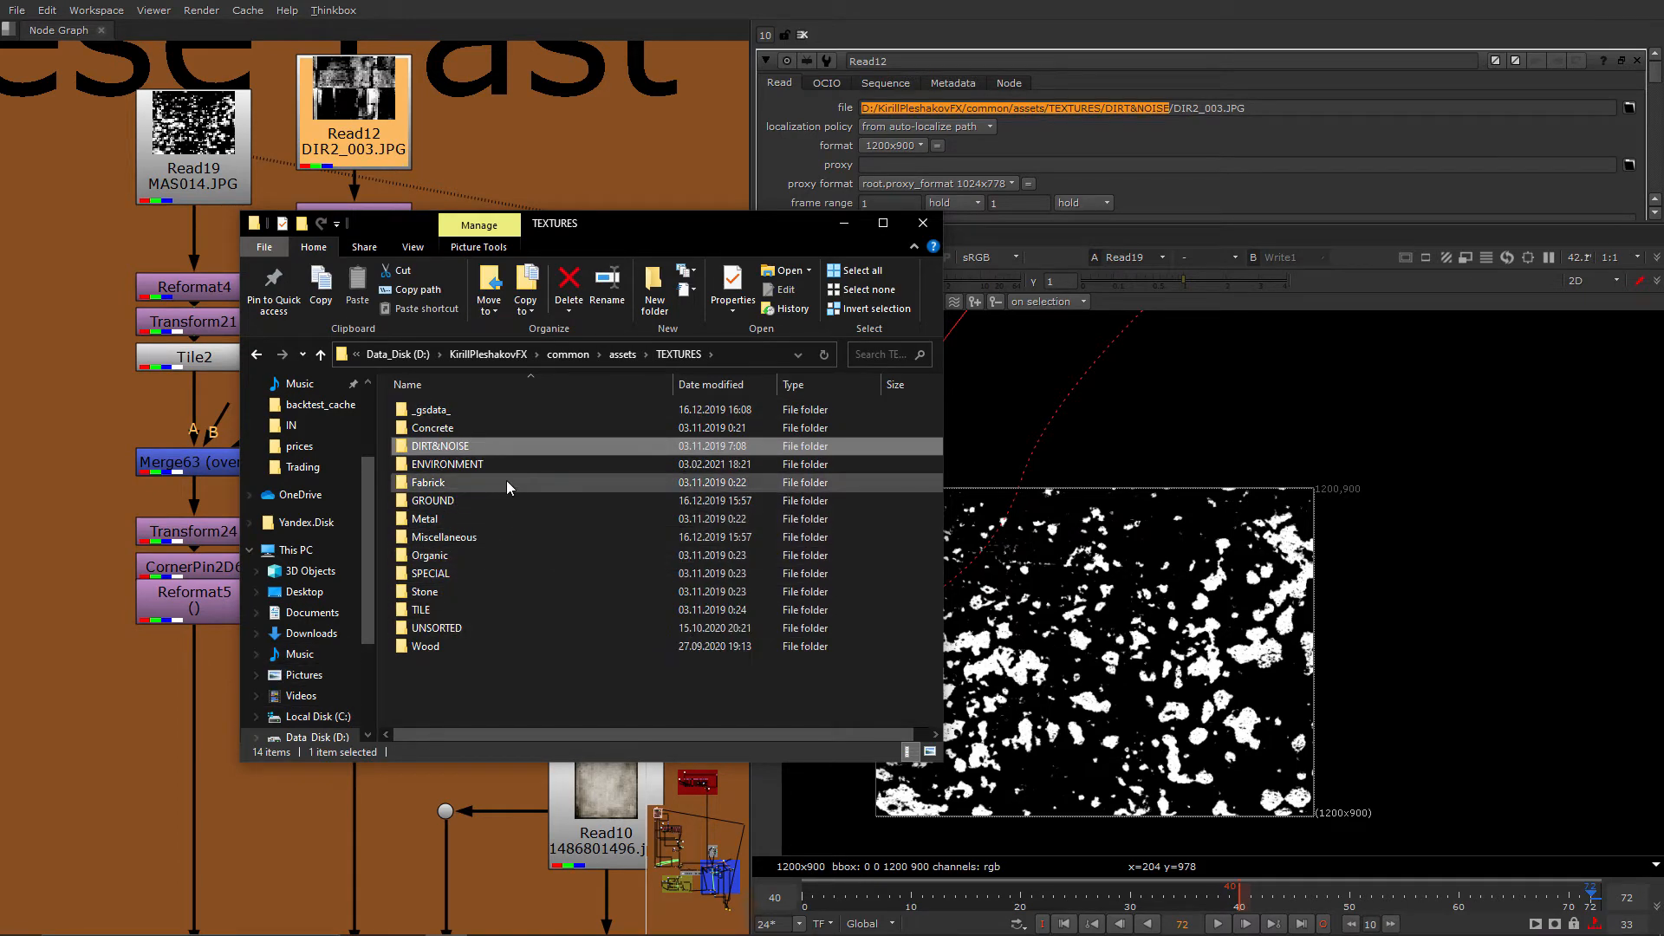
# Step: Switch back to Nuke and view the combined dirt textures at Merge54
pyautogui.click(121, 754)
pyautogui.scroll(-3, 262, 622)
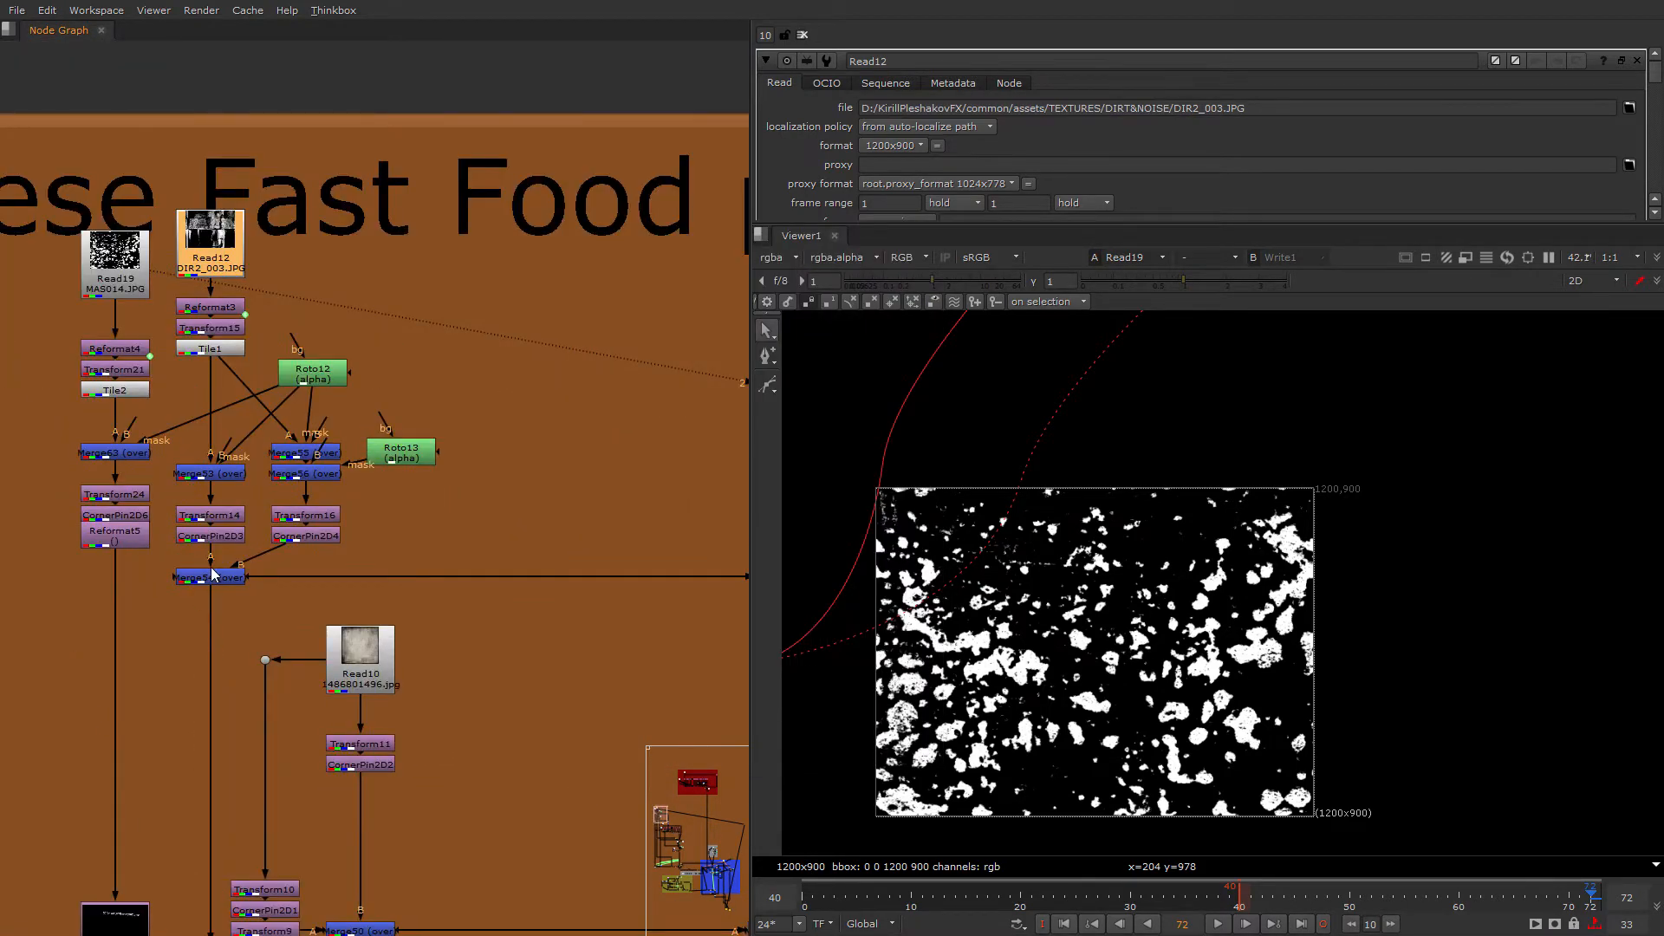
pyautogui.click(213, 573)
pyautogui.press('2')
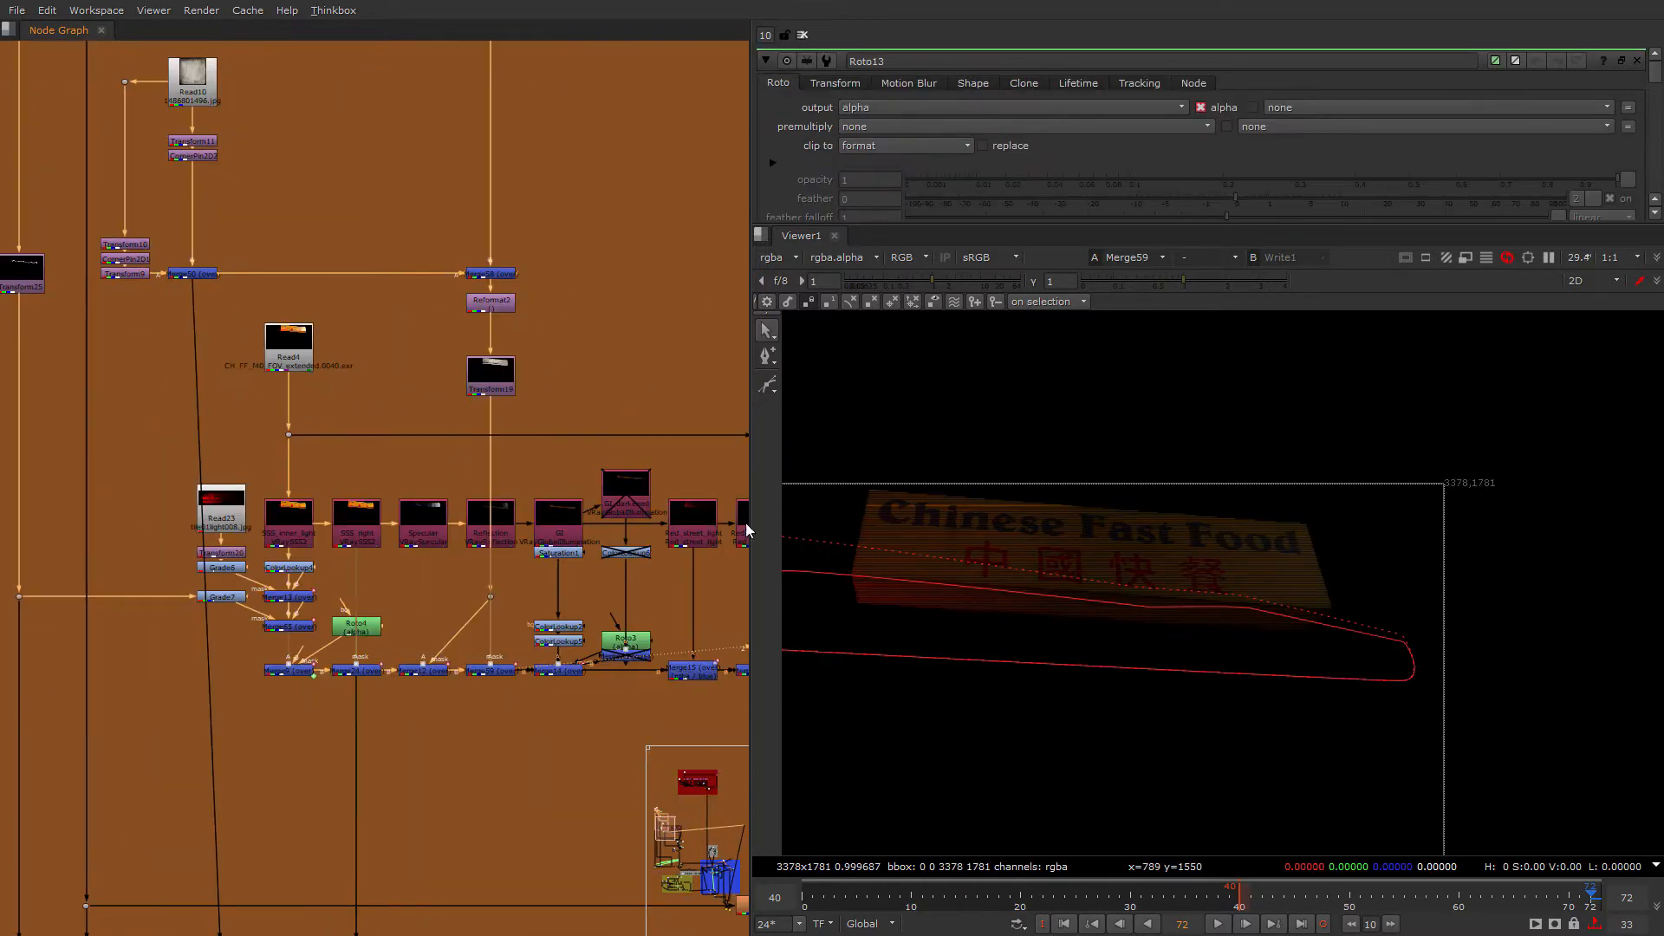
# Step: Examine the row of V-Ray passes split from Read4 and the merge nodes below them, including Merge12
pyautogui.scroll(4, 517, 148)
pyautogui.scroll(-5, 550, 694)
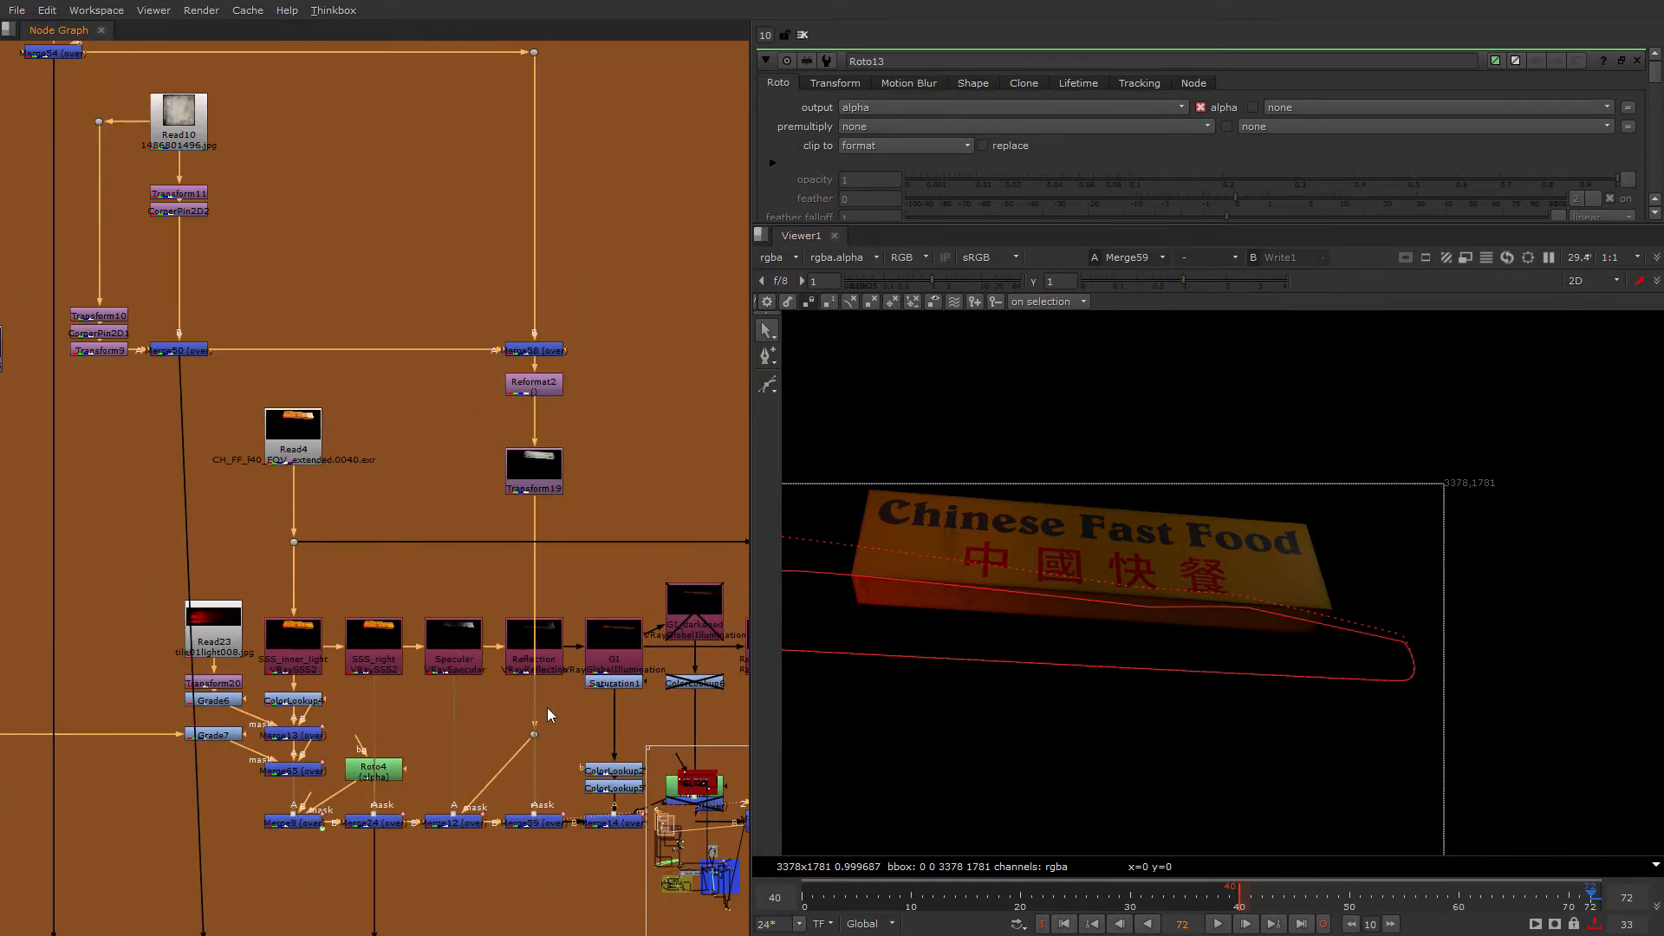
pyautogui.scroll(3, 490, 658)
pyautogui.scroll(1, 496, 744)
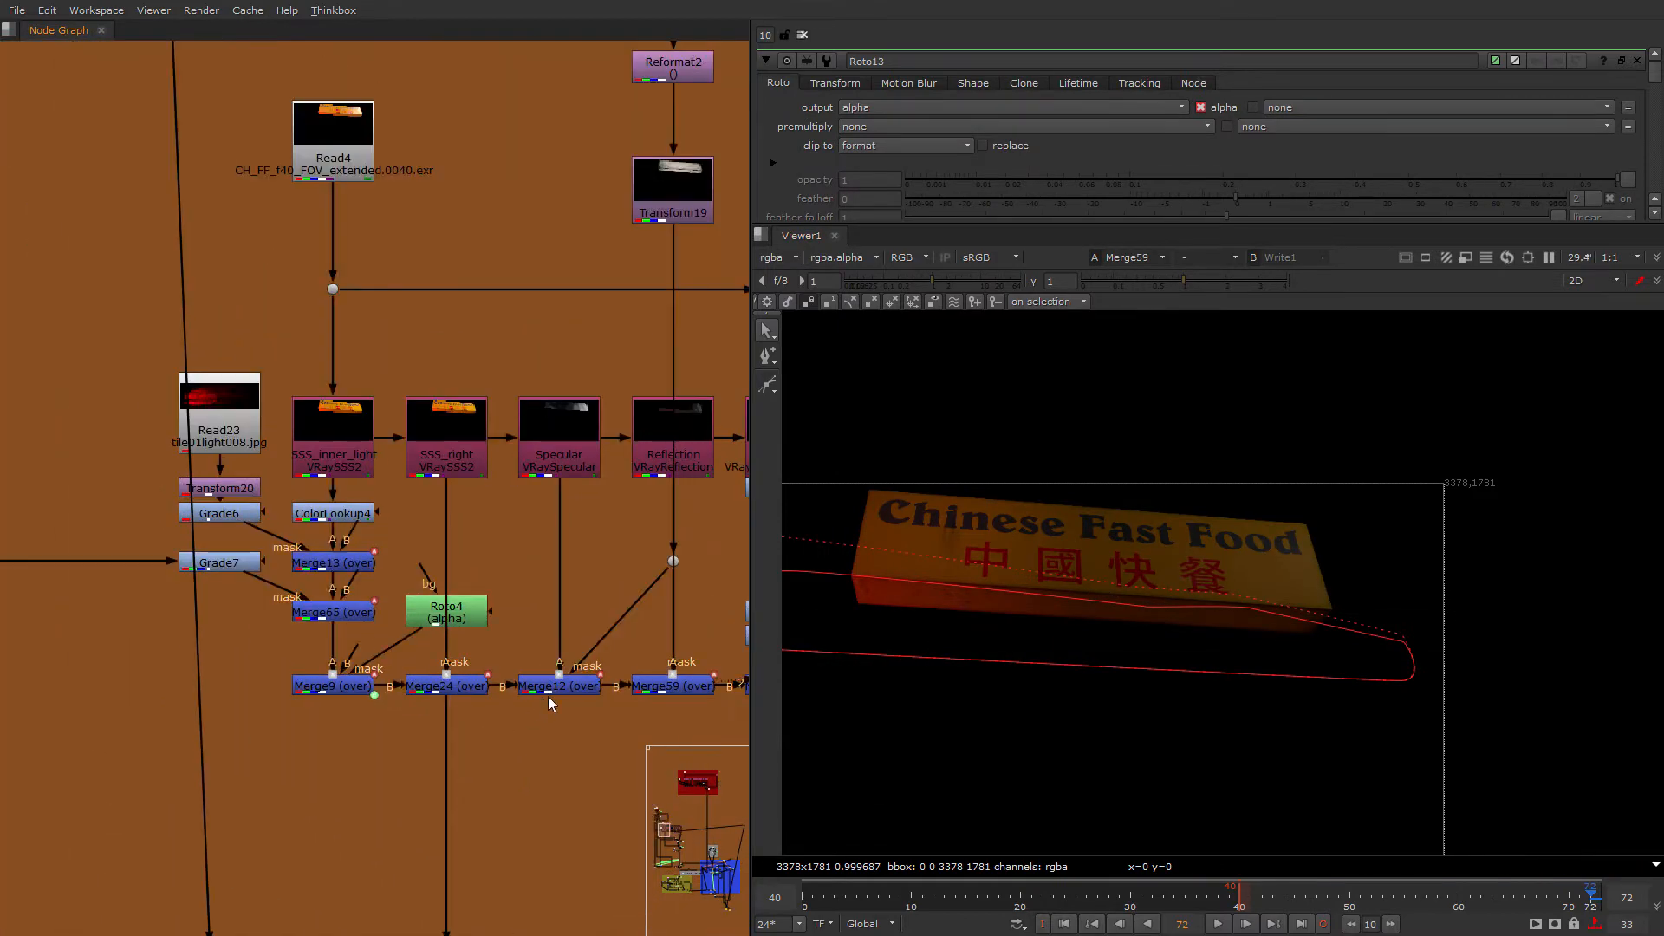
pyautogui.click(552, 693)
pyautogui.press('1')
pyautogui.scroll(2, 447, 559)
pyautogui.moveTo(446, 558); pyautogui.dragTo(318, 484, button='middle')
pyautogui.click(127, 351)
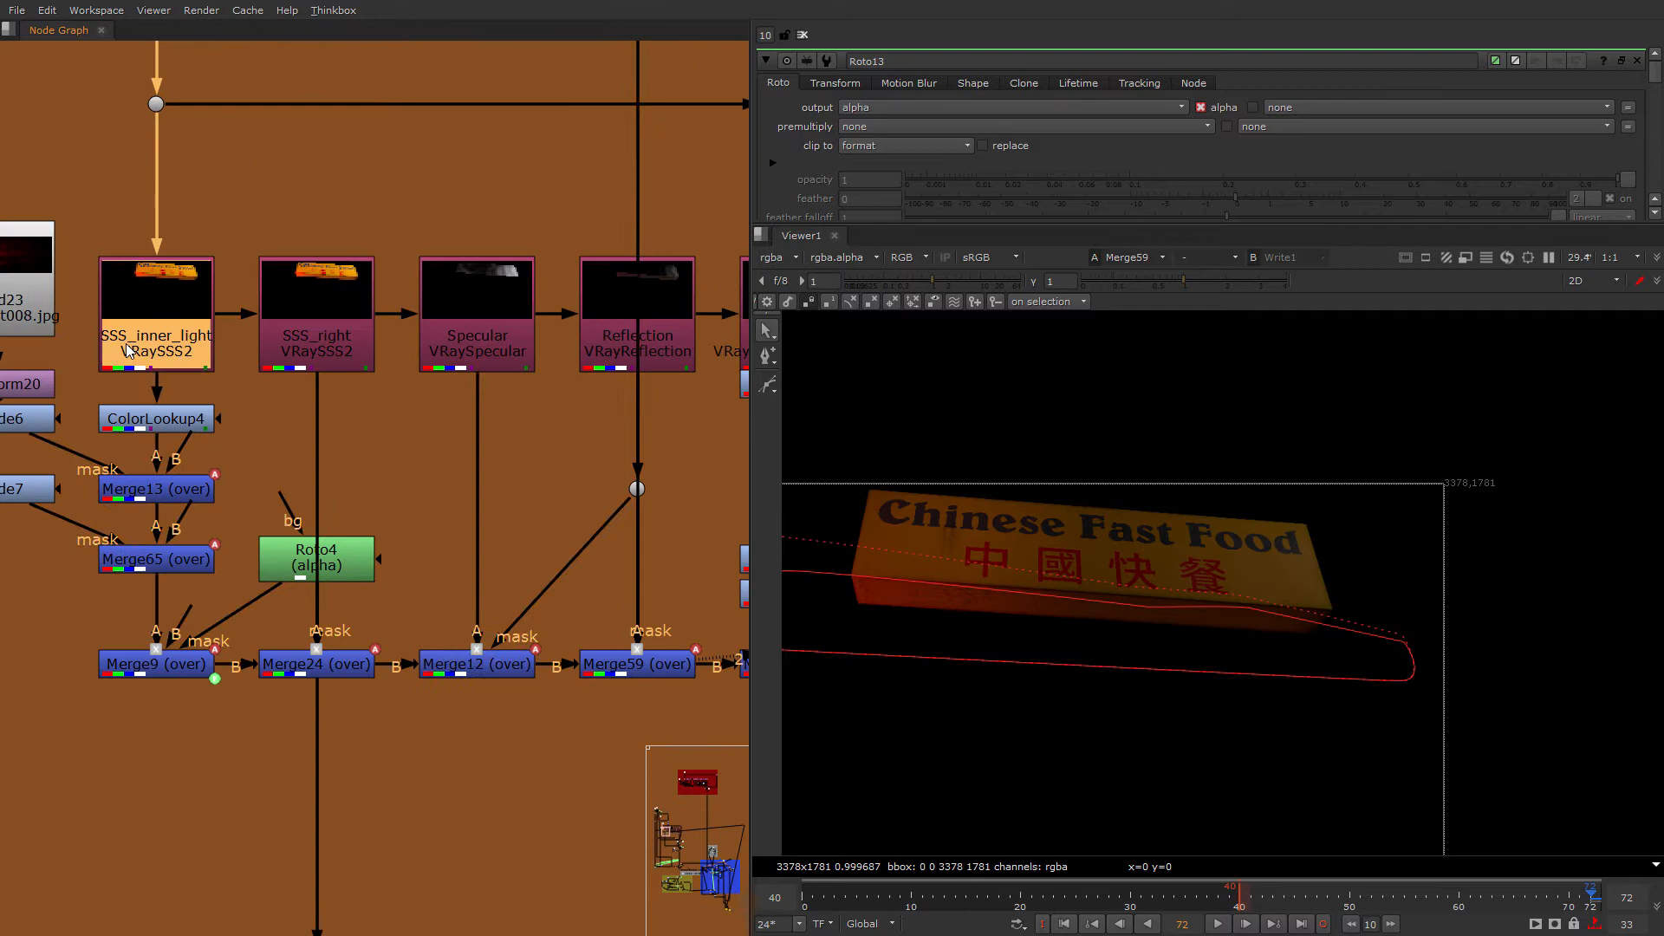
# Step: View the sign's combined render passes from Merge9 through to Merge14
pyautogui.click(205, 674)
pyautogui.press('1')
pyautogui.scroll(3, 911, 589)
pyautogui.scroll(2, 1073, 550)
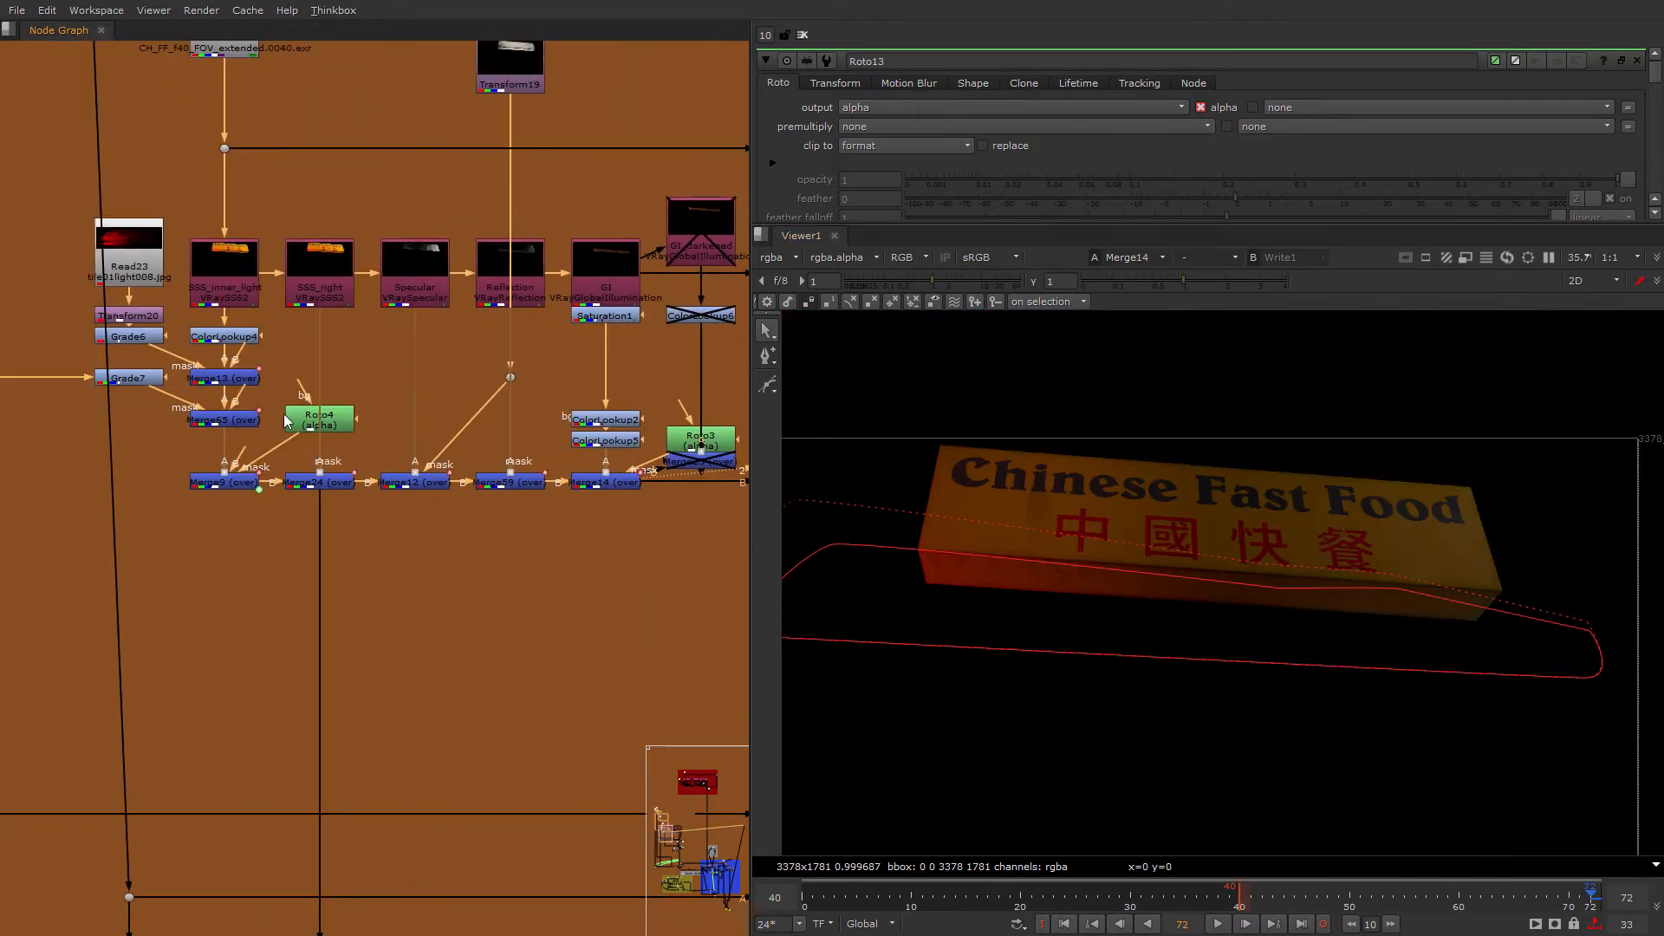
# Step: Move the Roto4 node beside Merge9, clear of the pass connections, and inspect its mask shape over the sign
pyautogui.moveTo(318, 412); pyautogui.dragTo(158, 457)
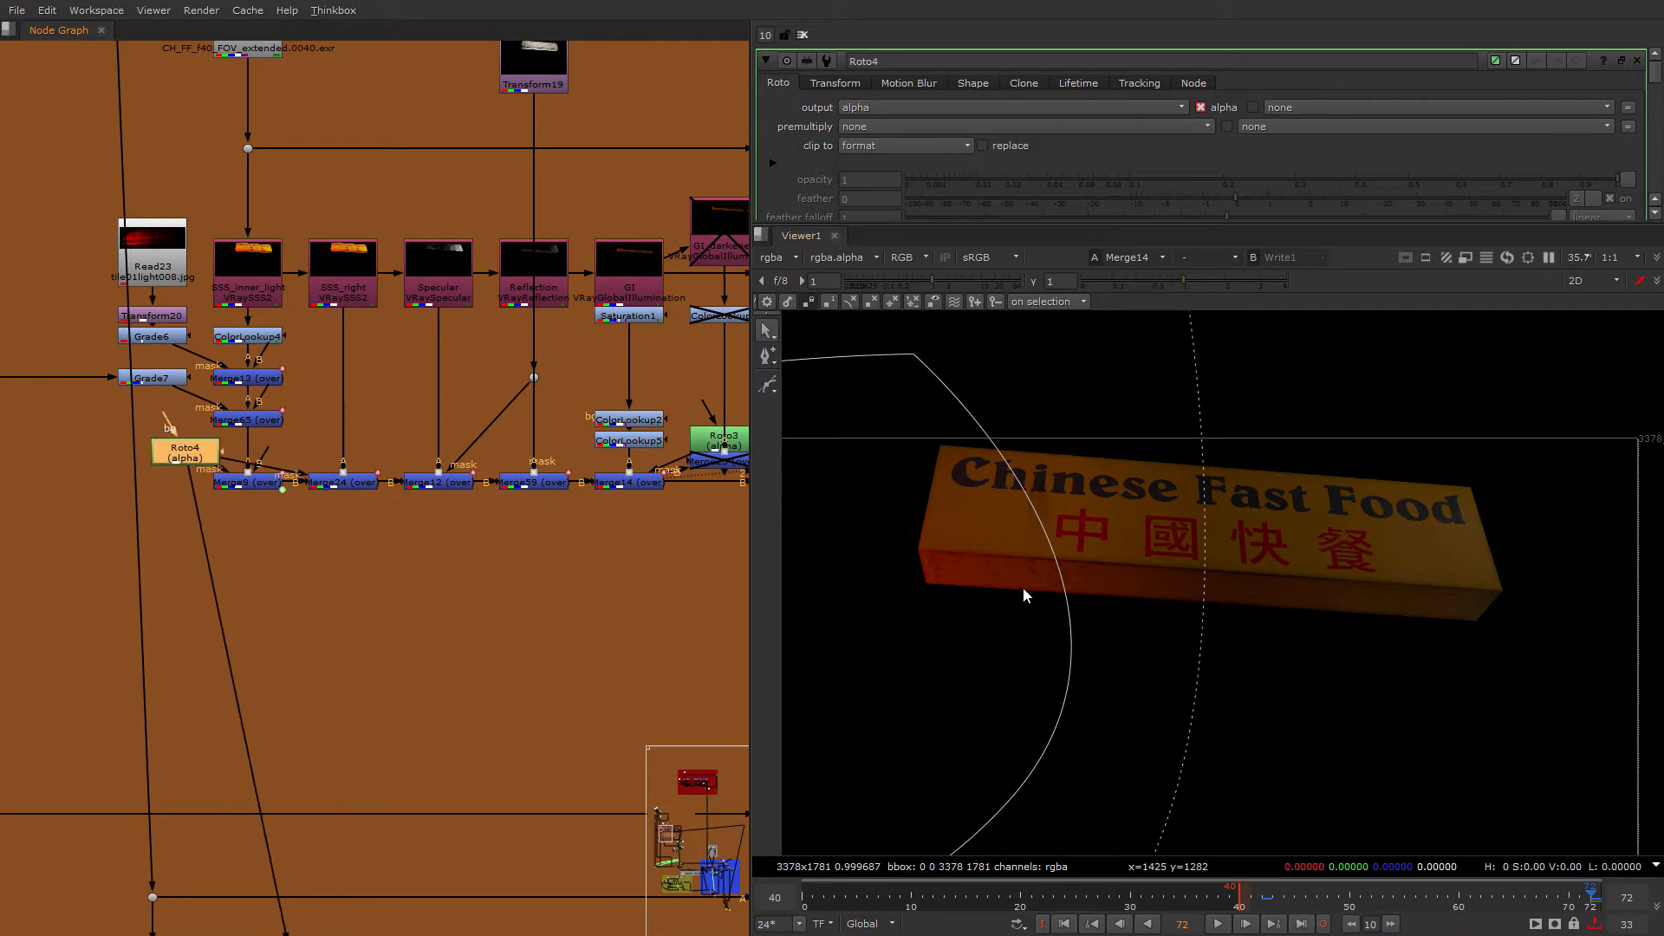
pyautogui.scroll(3, 1024, 592)
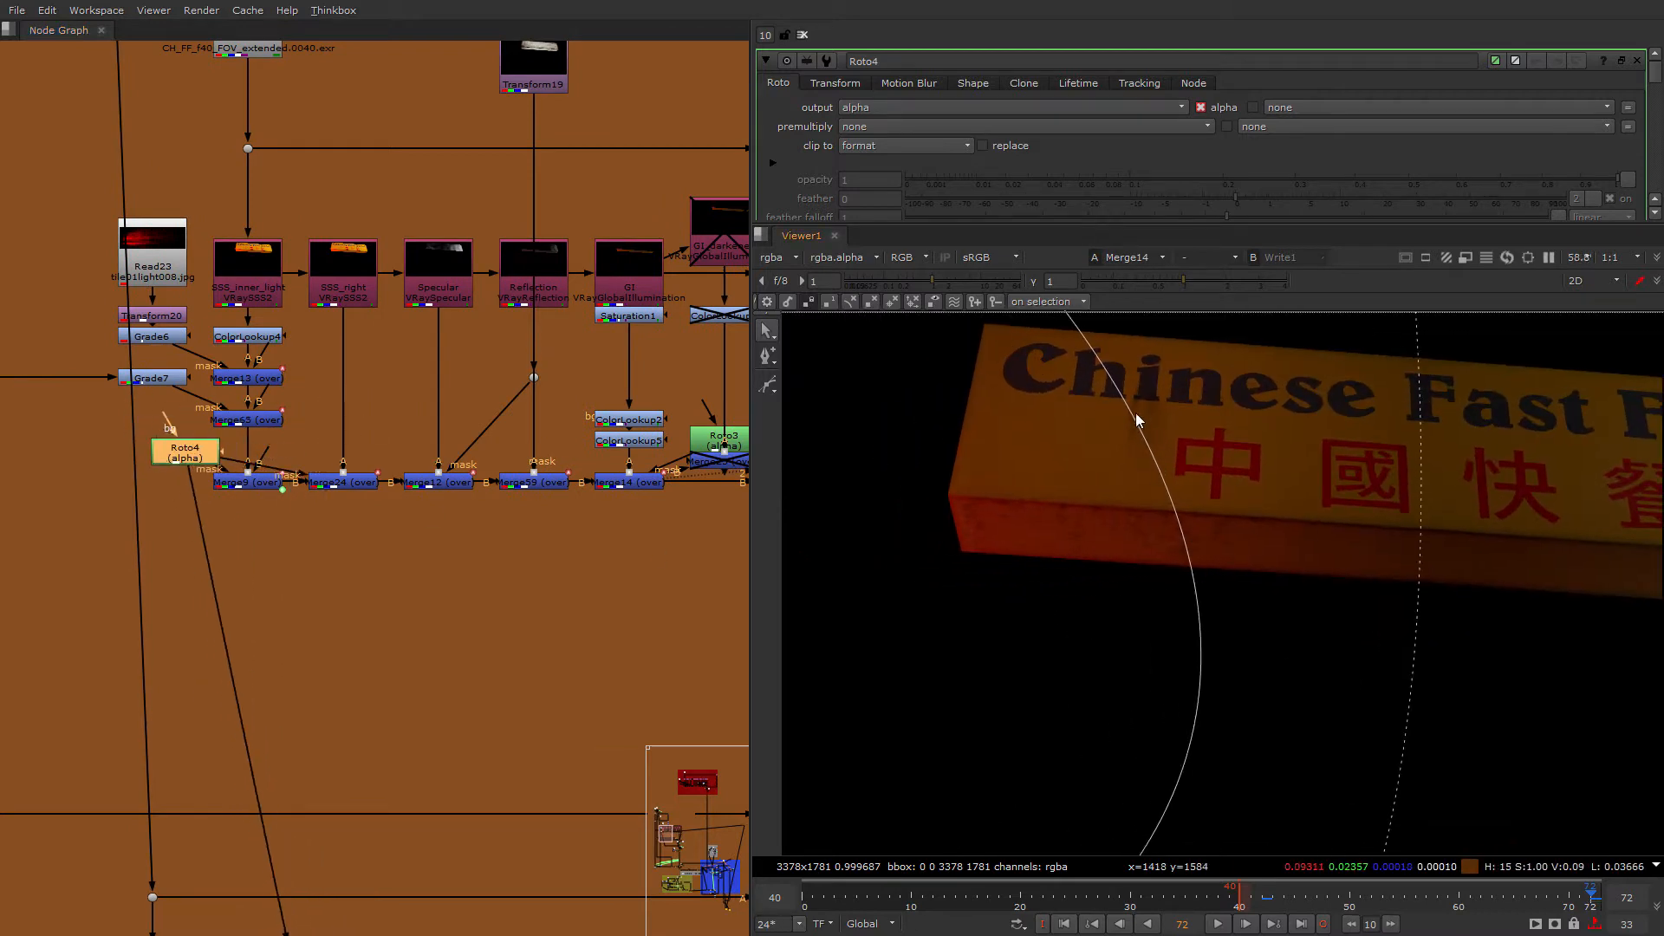
pyautogui.click(1135, 414)
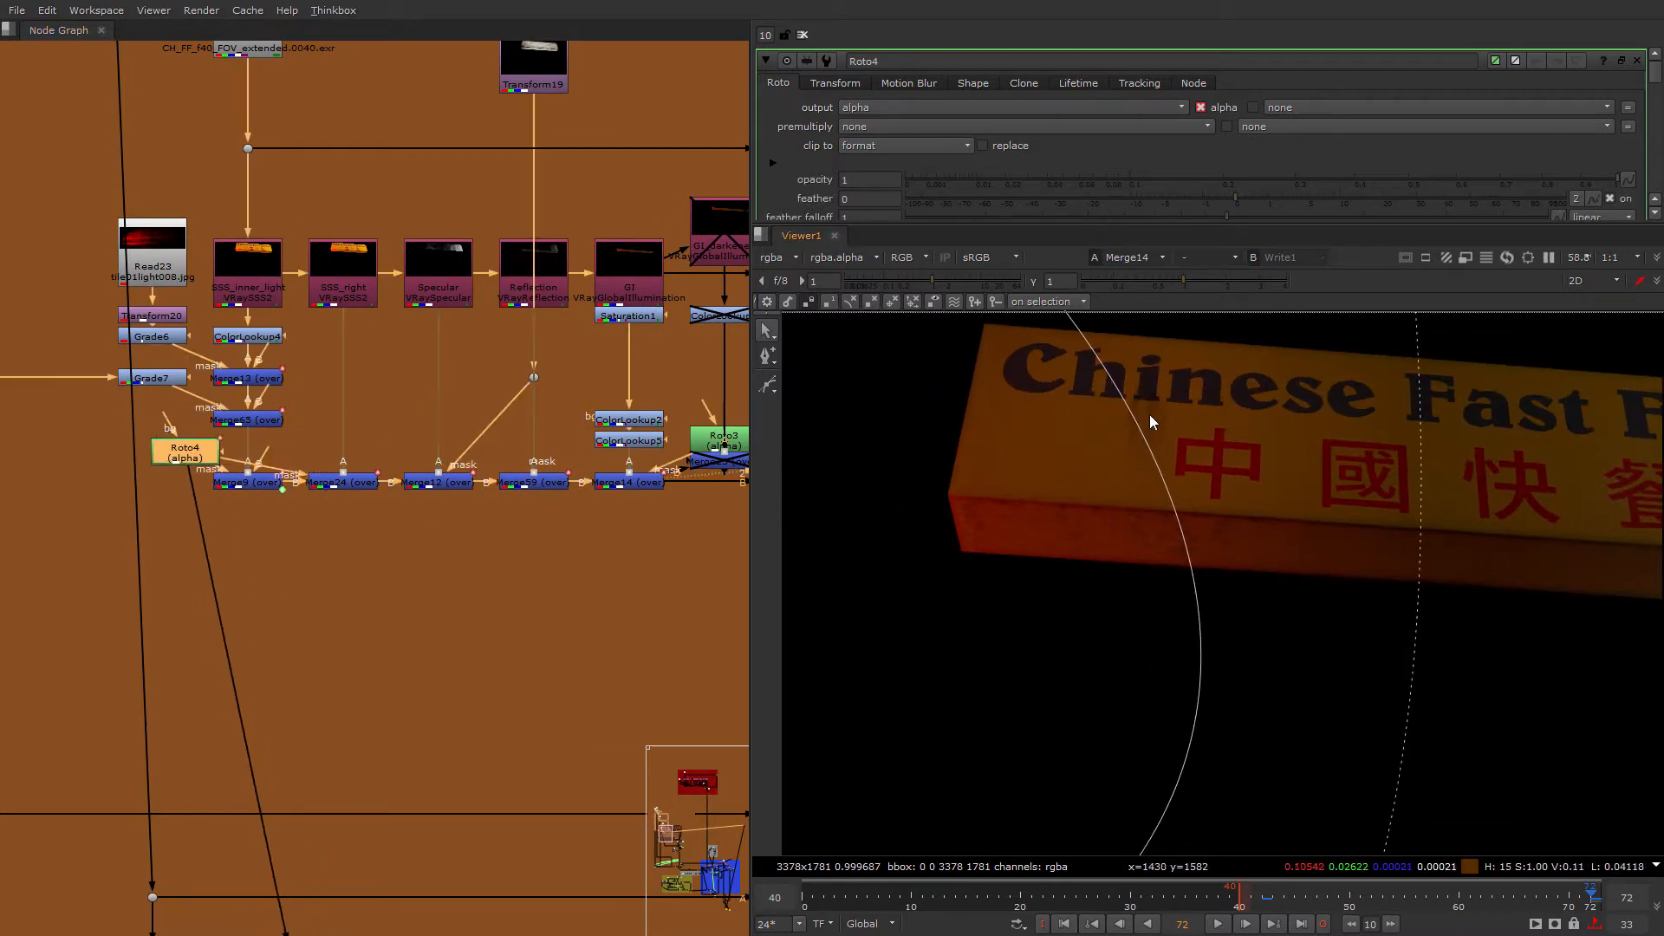
# Step: View the Merge24 result and examine the dirt on the sign's face and underside around the Roto4 mask
pyautogui.click(340, 484)
pyautogui.press('1')
pyautogui.click(627, 530)
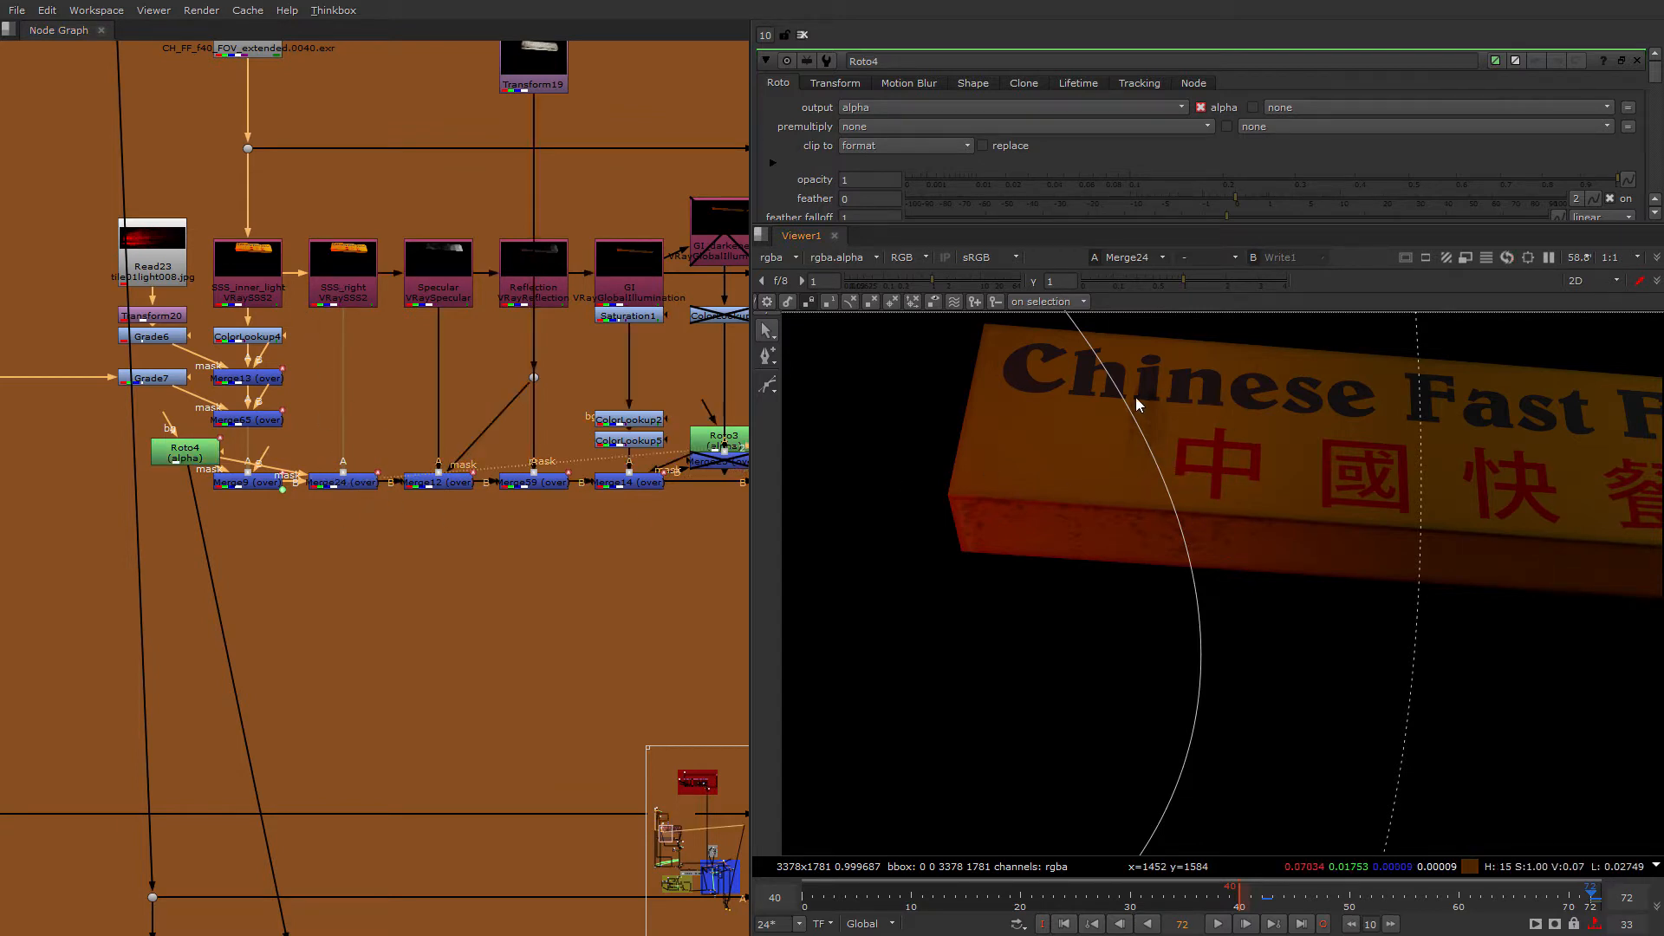
pyautogui.moveTo(933, 408); pyautogui.dragTo(1212, 601, button='middle')
pyautogui.moveTo(1360, 580); pyautogui.dragTo(983, 517, button='middle')
pyautogui.moveTo(503, 659); pyautogui.dragTo(126, 572, button='middle')
# Step: View the SSS_right pass and examine the clean, red-lit end of the sign
pyautogui.scroll(-7, 127, 572)
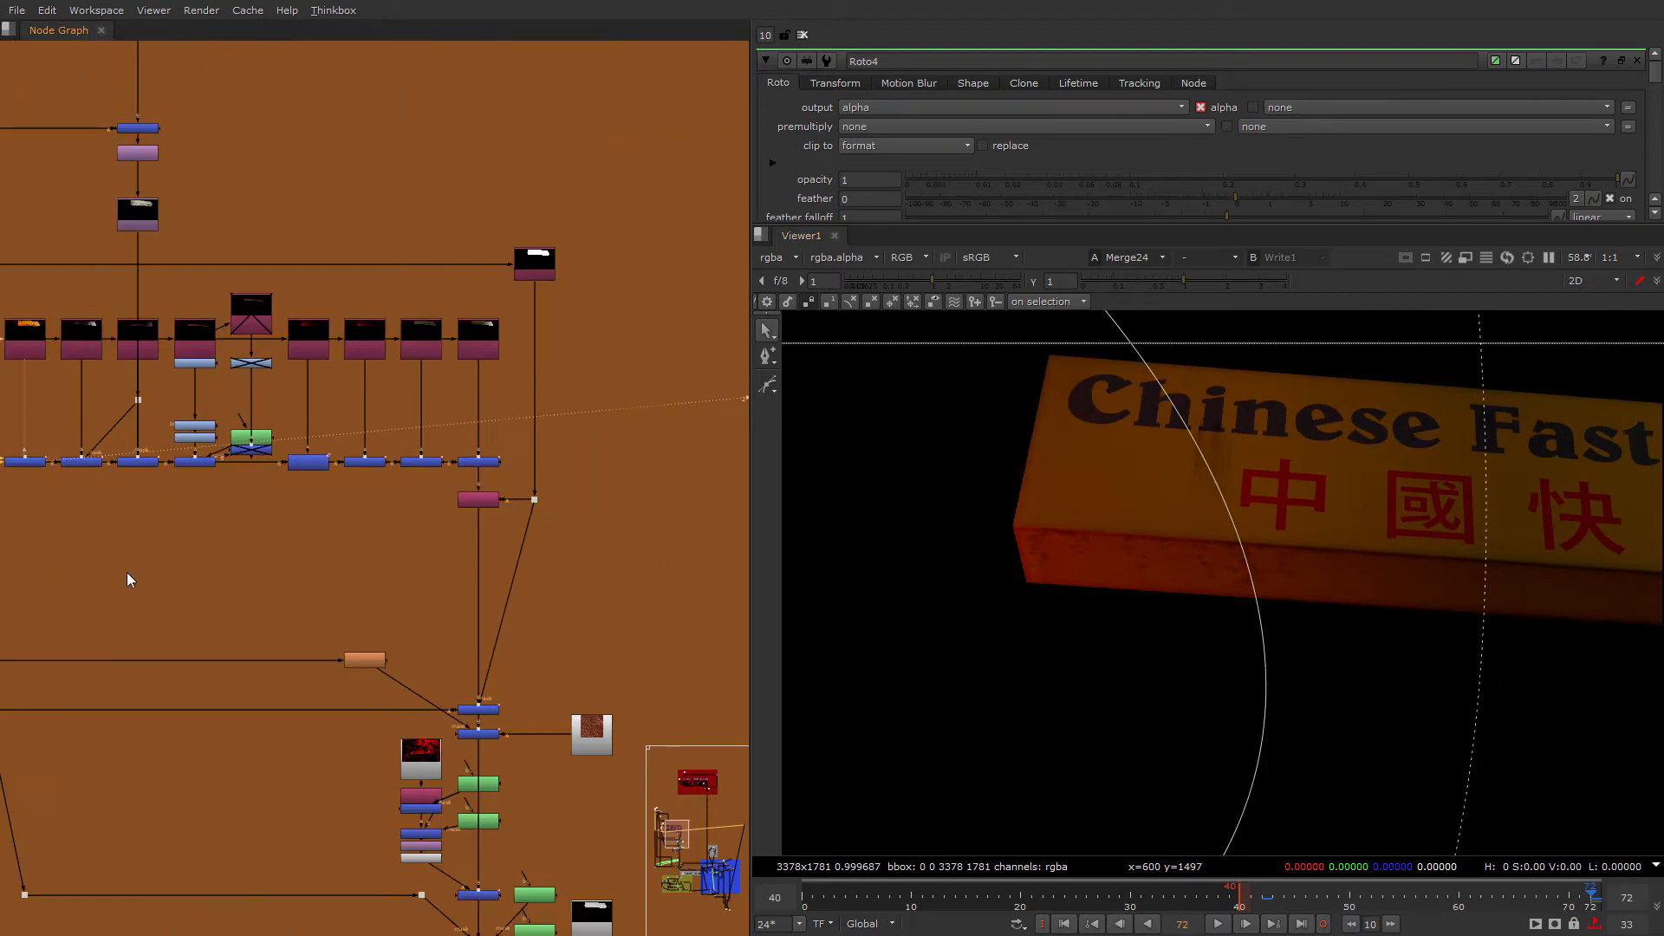
pyautogui.moveTo(676, 806); pyautogui.dragTo(622, 377, button='middle')
pyautogui.scroll(3, 720, 450)
pyautogui.click(624, 276)
pyautogui.press('1')
pyautogui.scroll(-2, 520, 390)
pyautogui.moveTo(157, 368); pyautogui.dragTo(739, 836, button='middle')
pyautogui.scroll(7, 434, 460)
pyautogui.click(421, 420)
pyautogui.press('1')
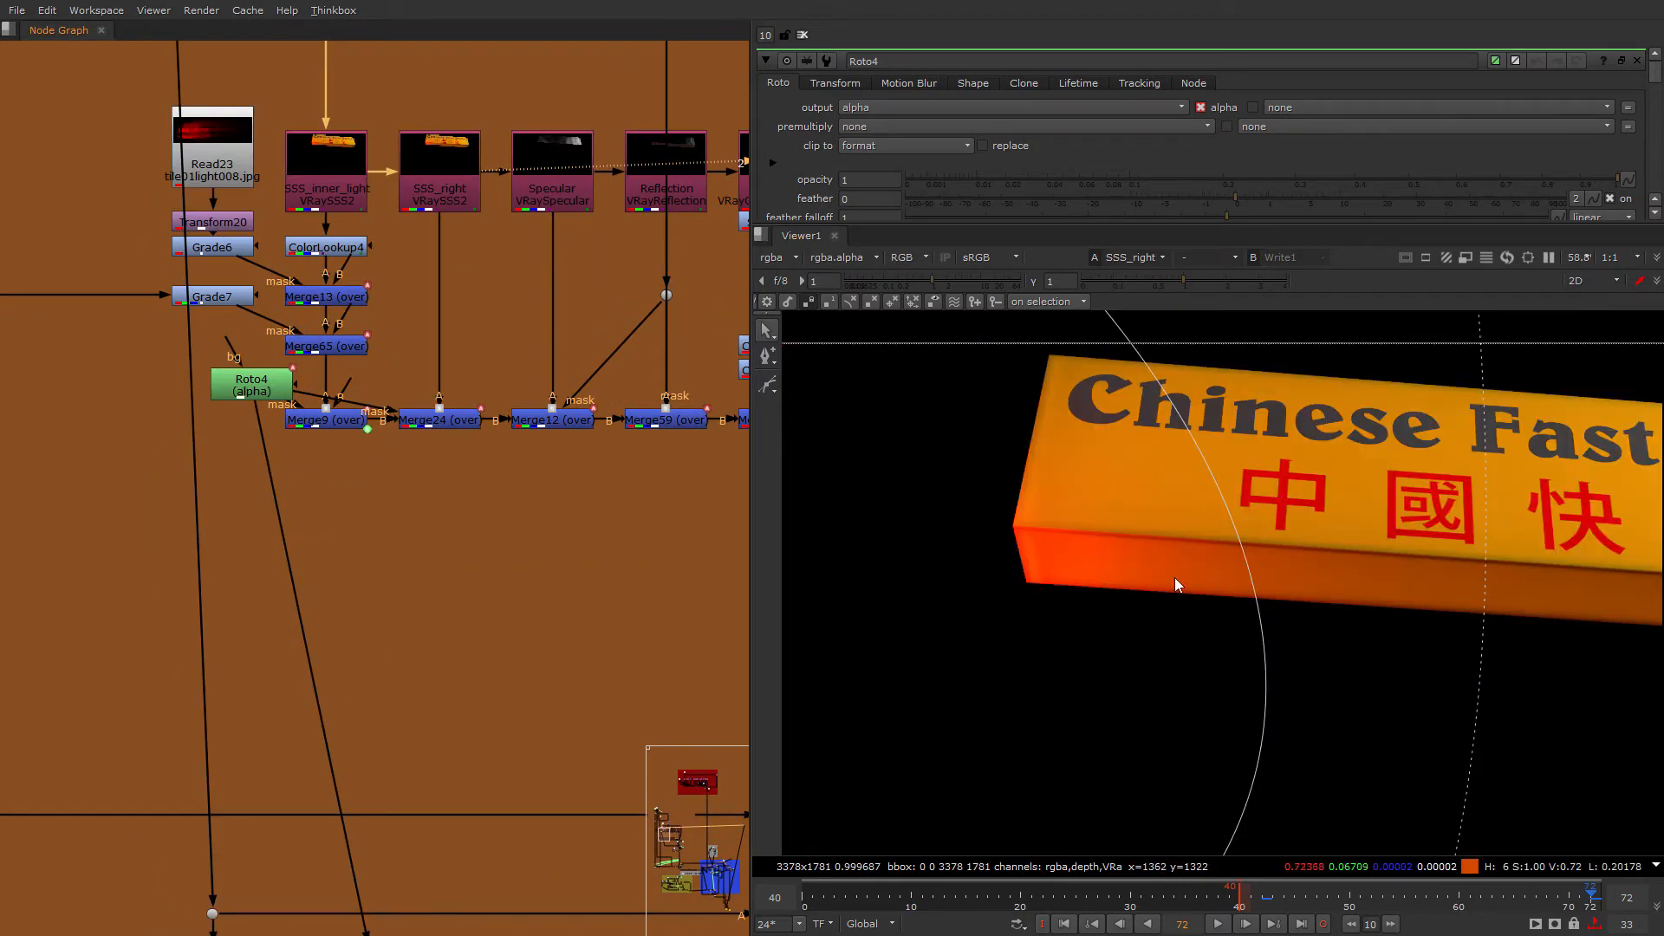
pyautogui.scroll(1, 1236, 646)
pyautogui.moveTo(1330, 587); pyautogui.dragTo(1371, 605, button='middle')
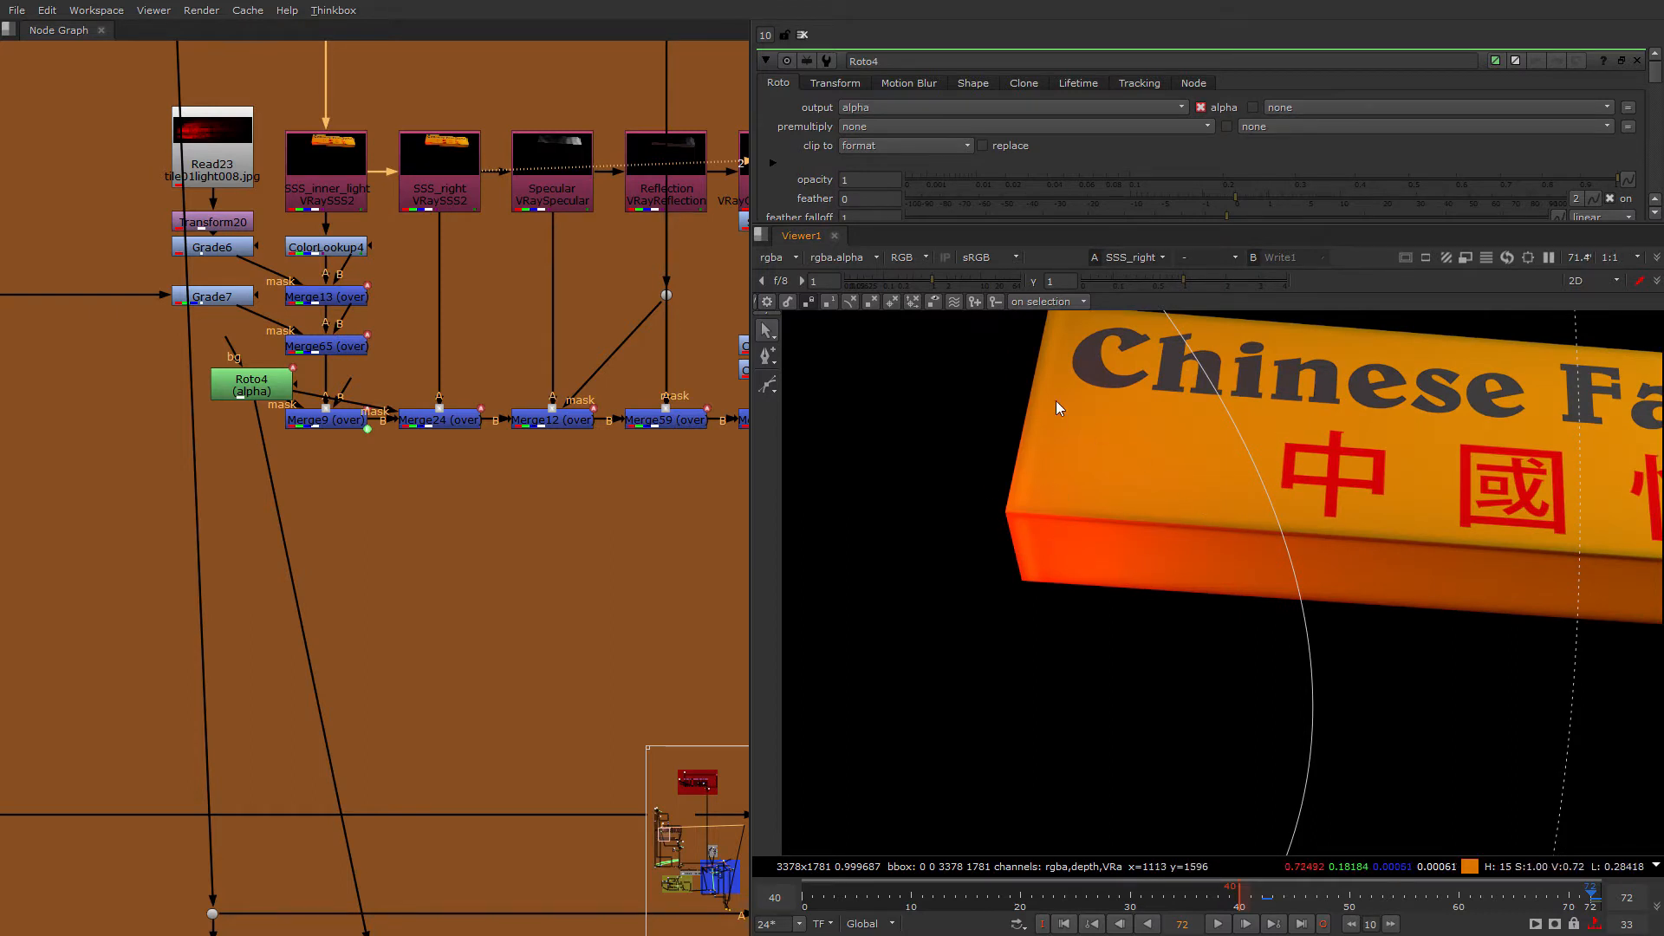
# Step: Step through the pass merges from Merge24 and Merge12 along to Merge17
pyautogui.moveTo(452, 350); pyautogui.dragTo(302, 361, button='middle')
pyautogui.click(290, 436)
pyautogui.press('1')
pyautogui.click(402, 435)
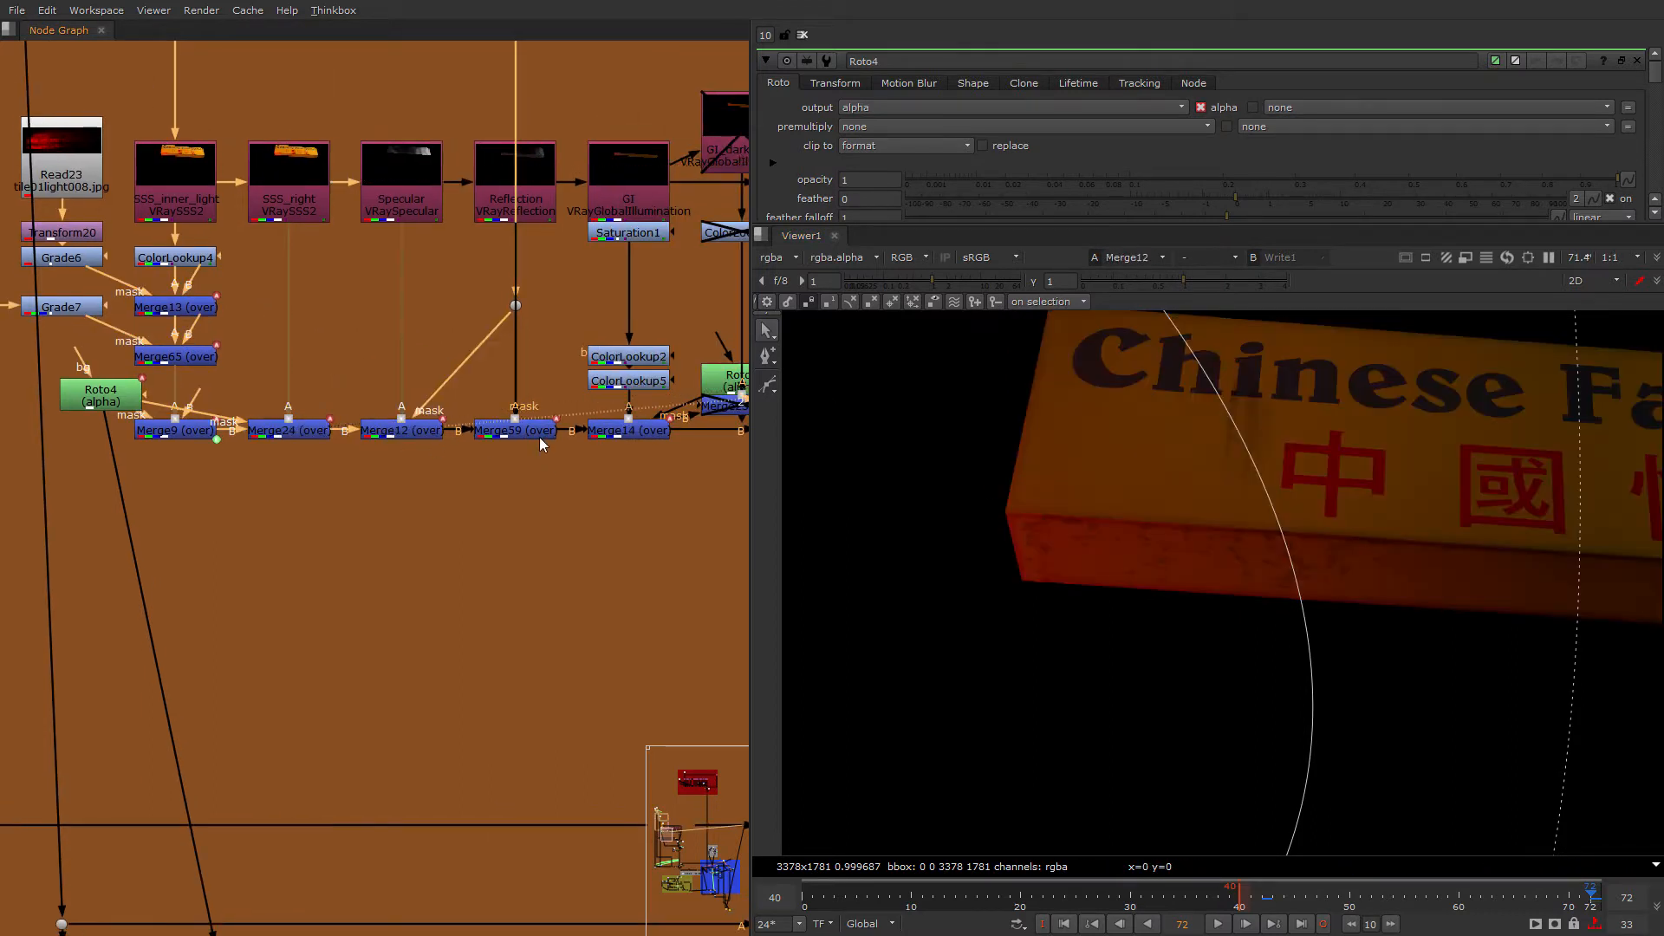
pyautogui.click(626, 431)
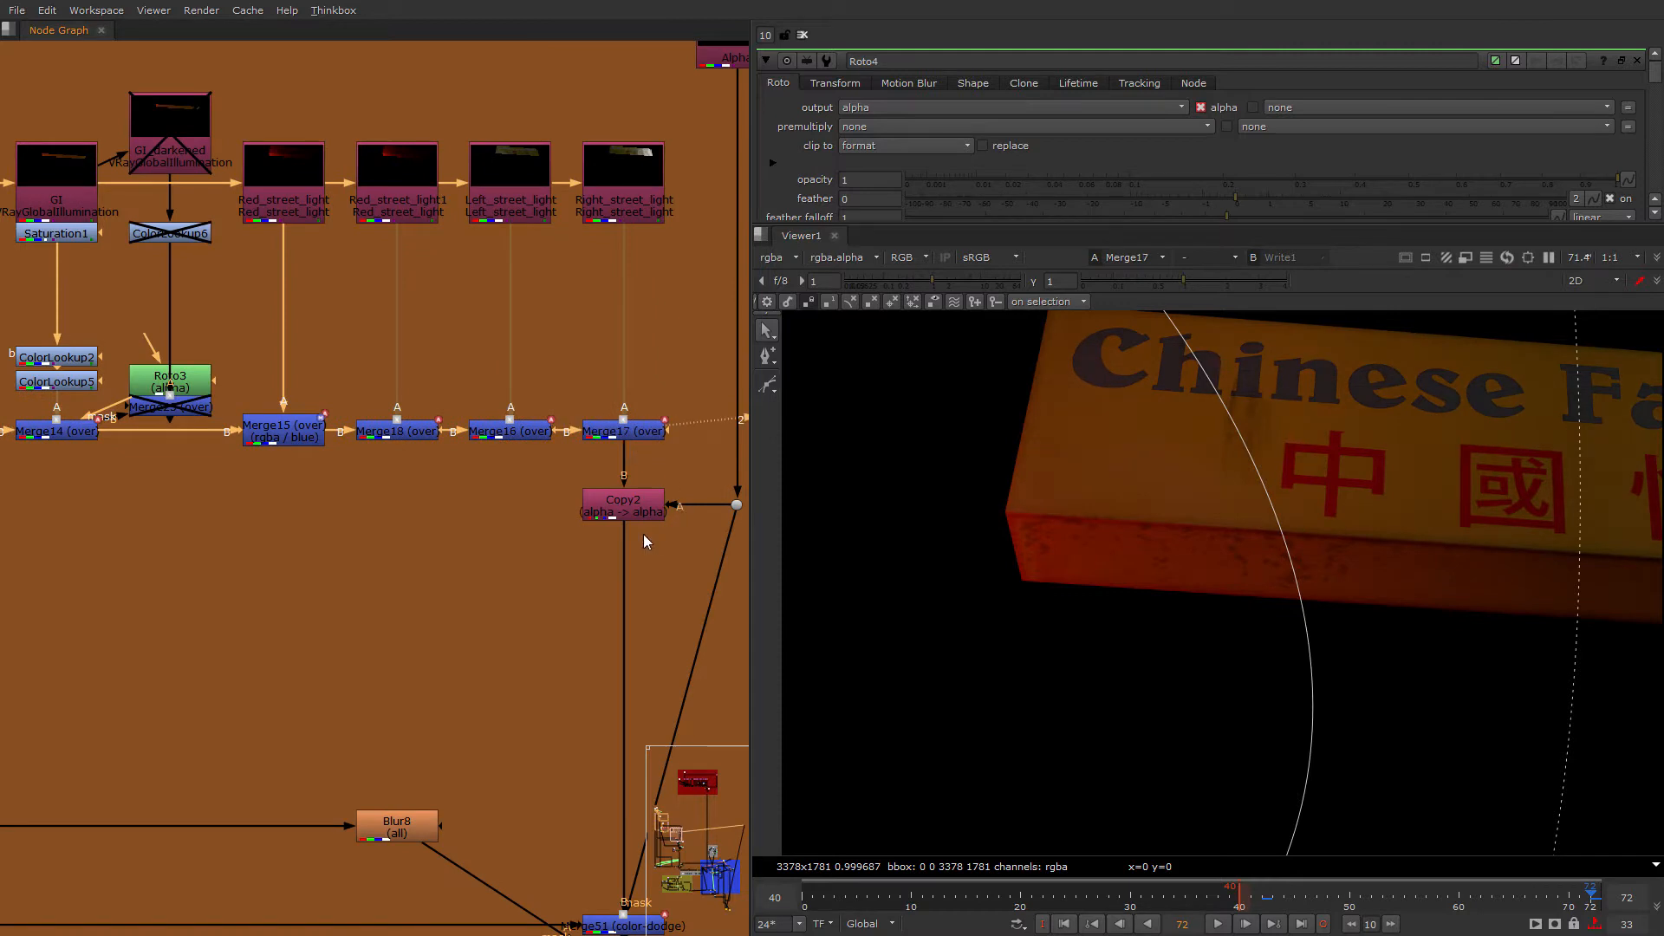
# Step: View the Red_street_light, Red_street_light1, Left_street_light and Right_street_light passes one after another
pyautogui.moveTo(326, 208); pyautogui.dragTo(240, 253, button='middle')
pyautogui.click(226, 245)
pyautogui.press('2')
pyautogui.click(325, 244)
pyautogui.press('2')
pyautogui.click(438, 253)
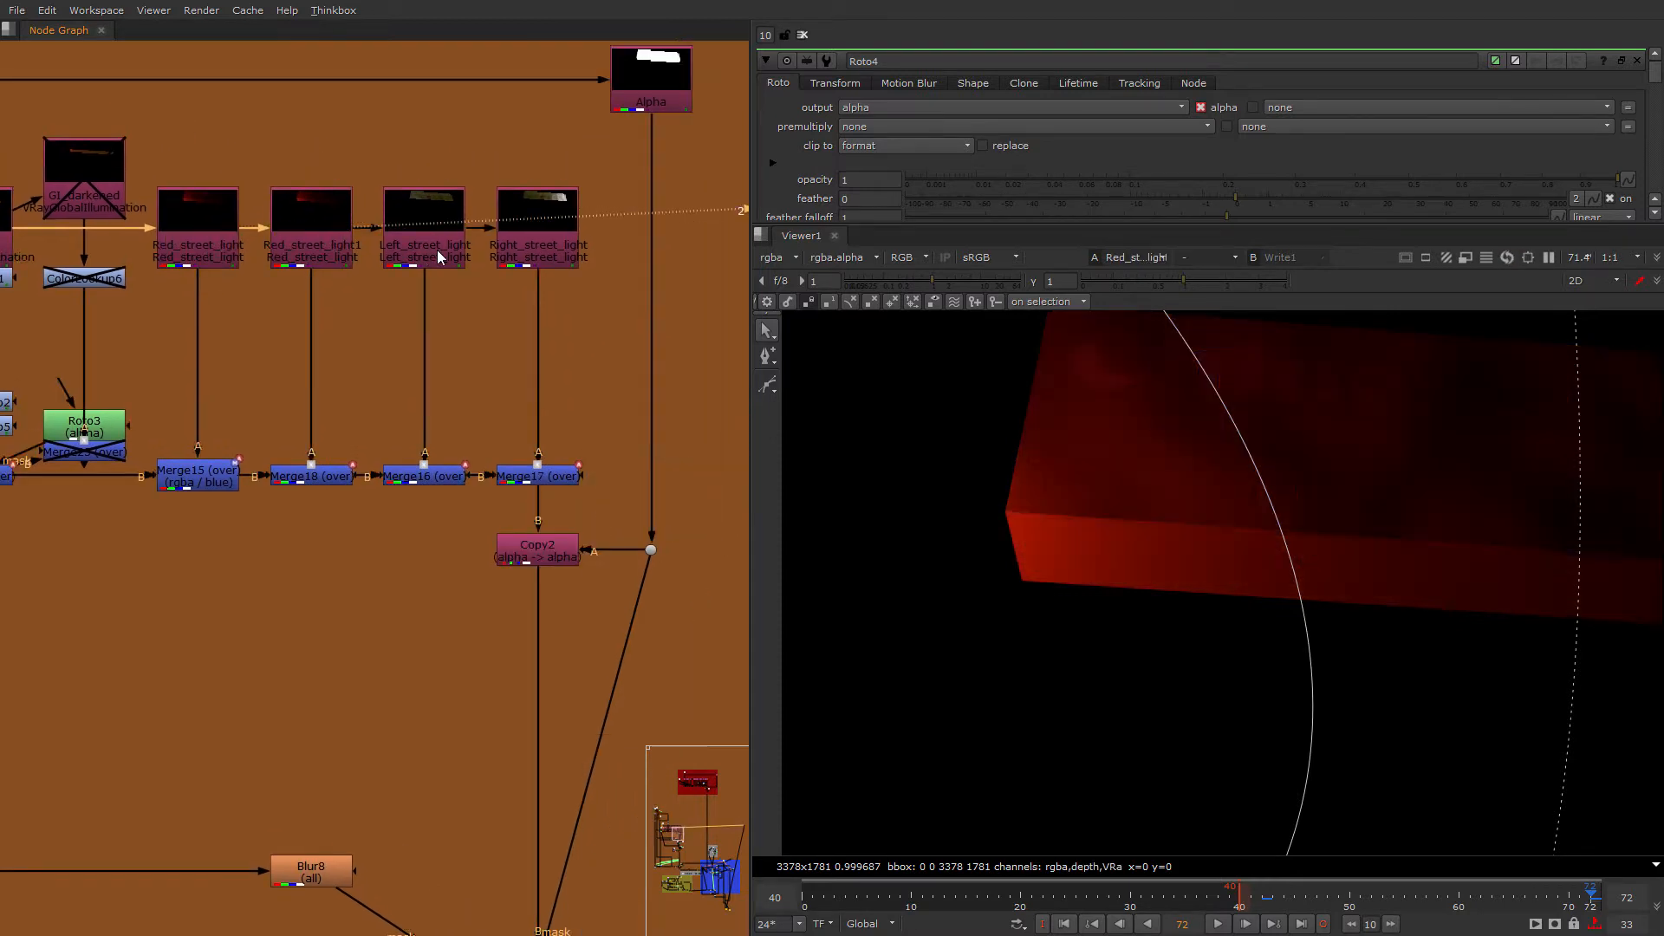
pyautogui.press('2')
pyautogui.click(521, 252)
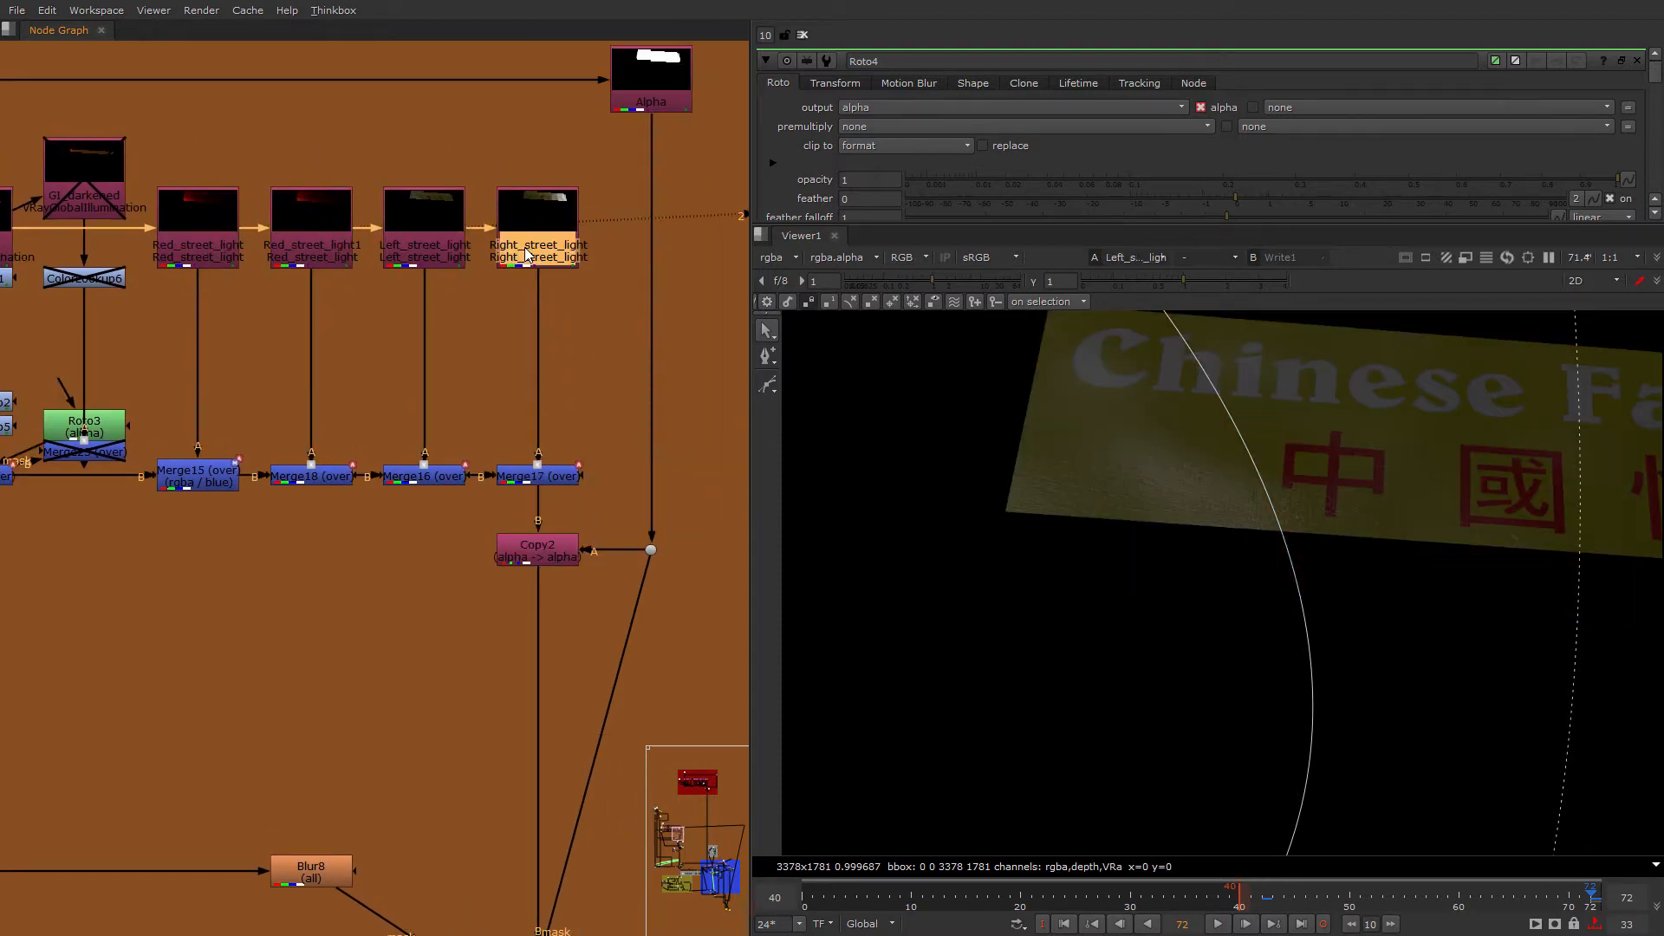
pyautogui.press('2')
# Step: Compare the red and left or right street light passes again, and view the combined sign at Copy2
pyautogui.moveTo(279, 307); pyautogui.dragTo(311, 235, button='middle')
pyautogui.click(257, 183)
pyautogui.press('2')
pyautogui.click(318, 193)
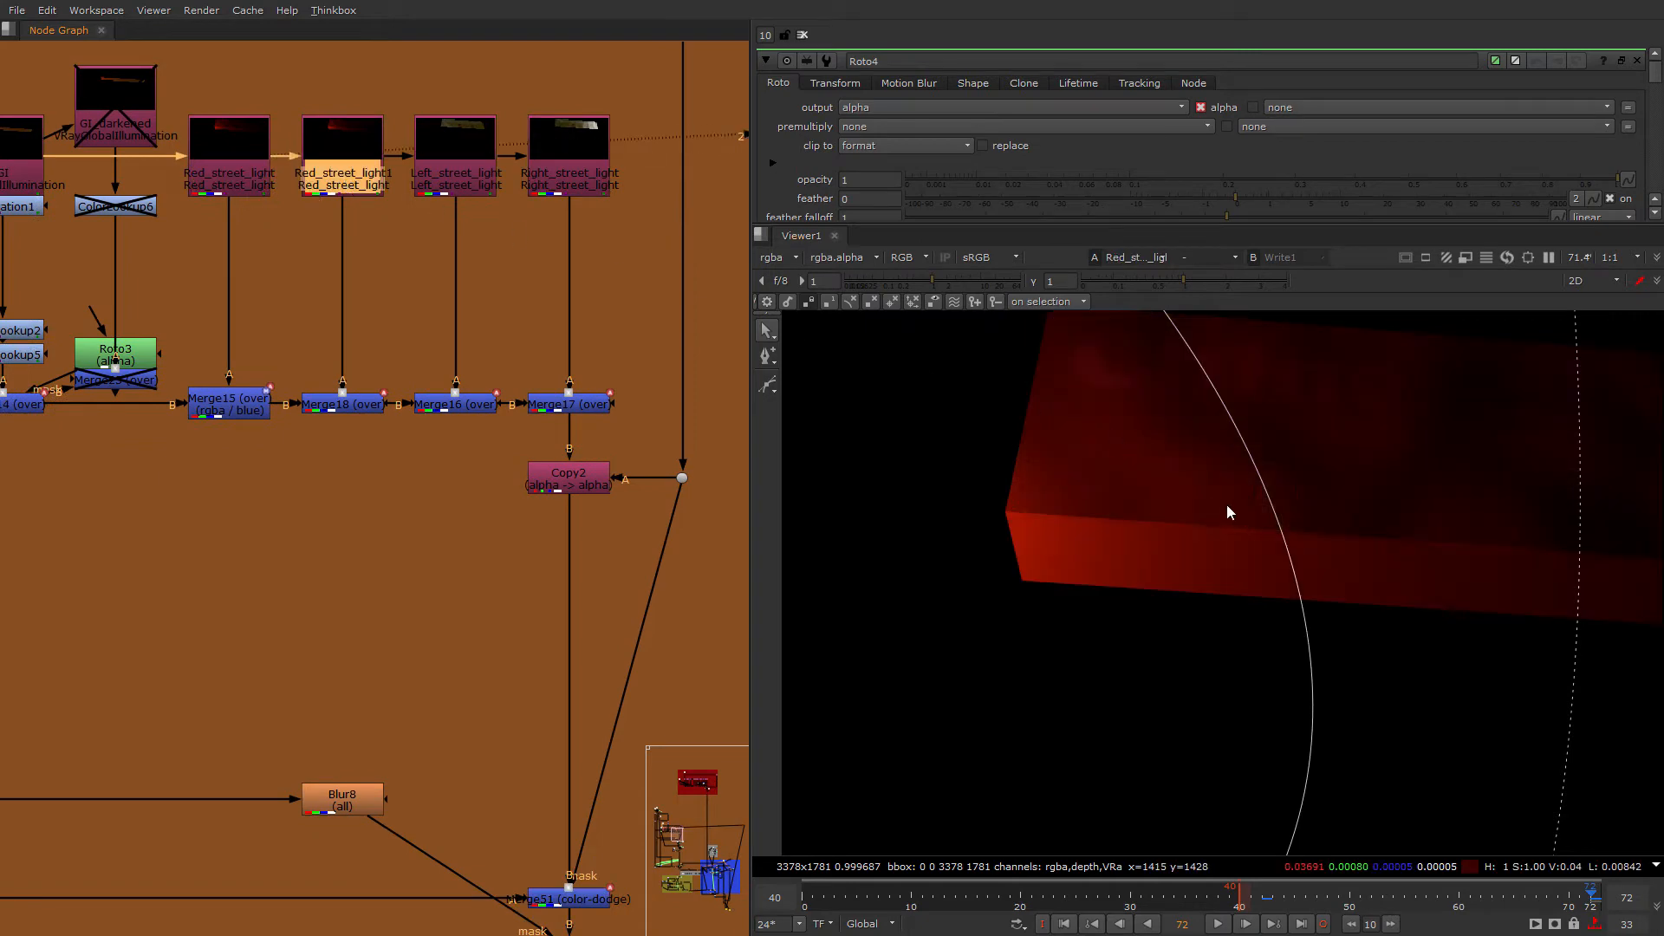
pyautogui.click(480, 184)
pyautogui.press('2')
pyautogui.click(572, 477)
pyautogui.press('2')
# Step: View the color-dodge dirt result at Merge51 and trace its texture branch through the node graph
pyautogui.moveTo(622, 754); pyautogui.dragTo(545, 435, button='middle')
pyautogui.scroll(-2, 526, 580)
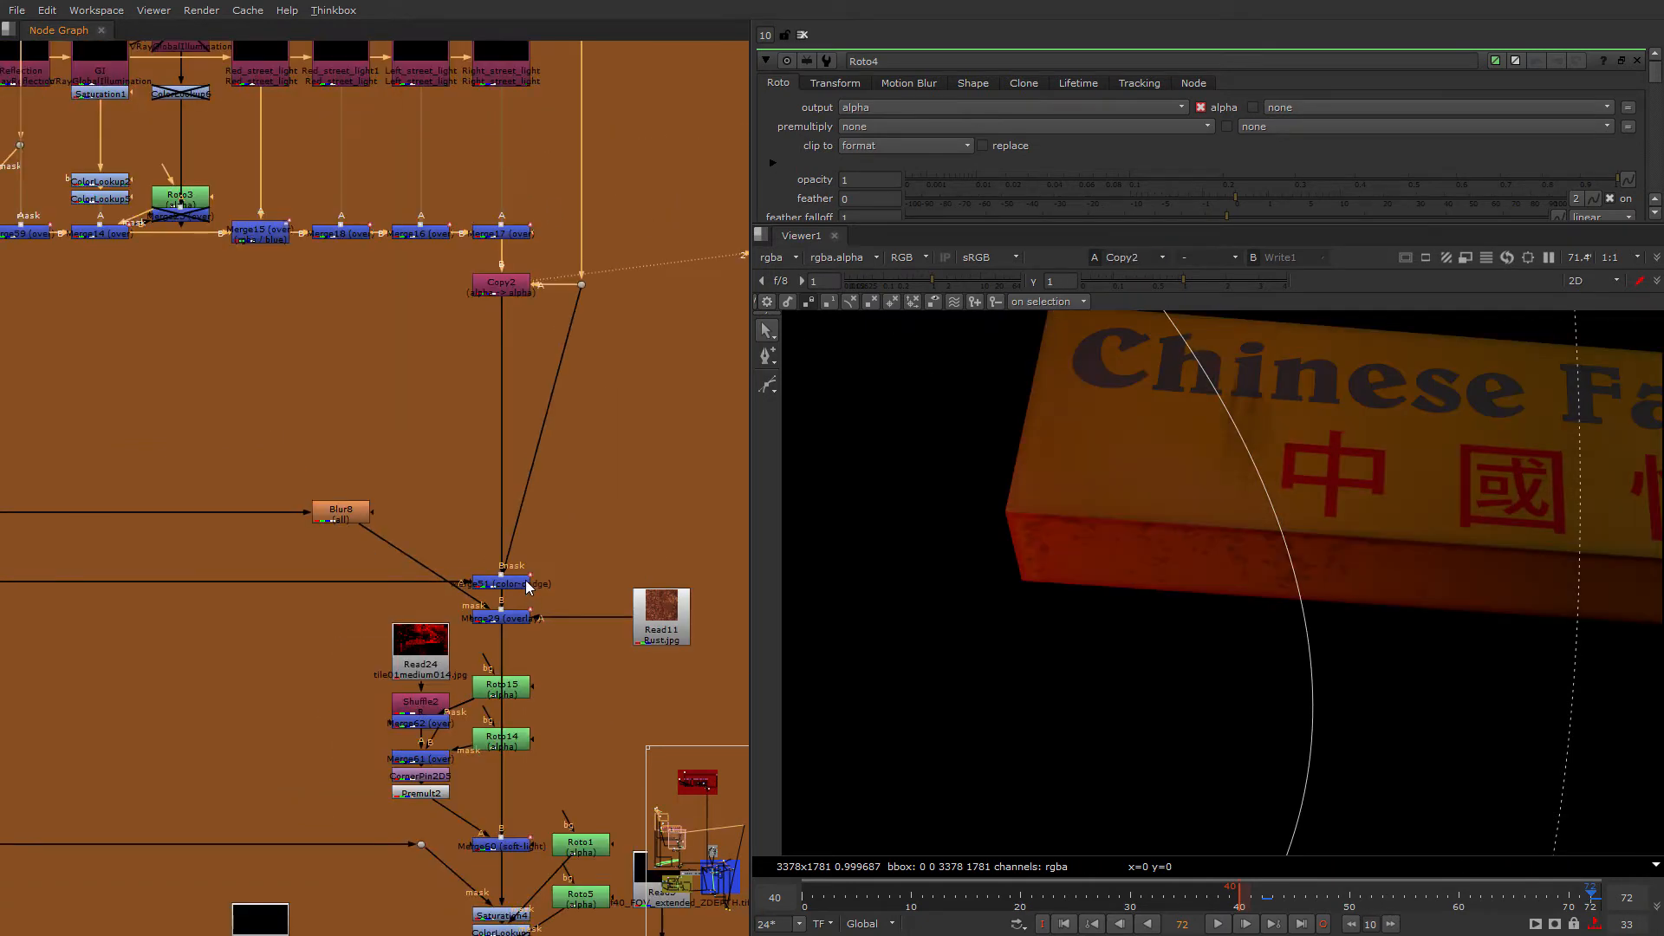
pyautogui.click(525, 582)
pyautogui.press('2')
pyautogui.press('f')
pyautogui.scroll(3, 342, 444)
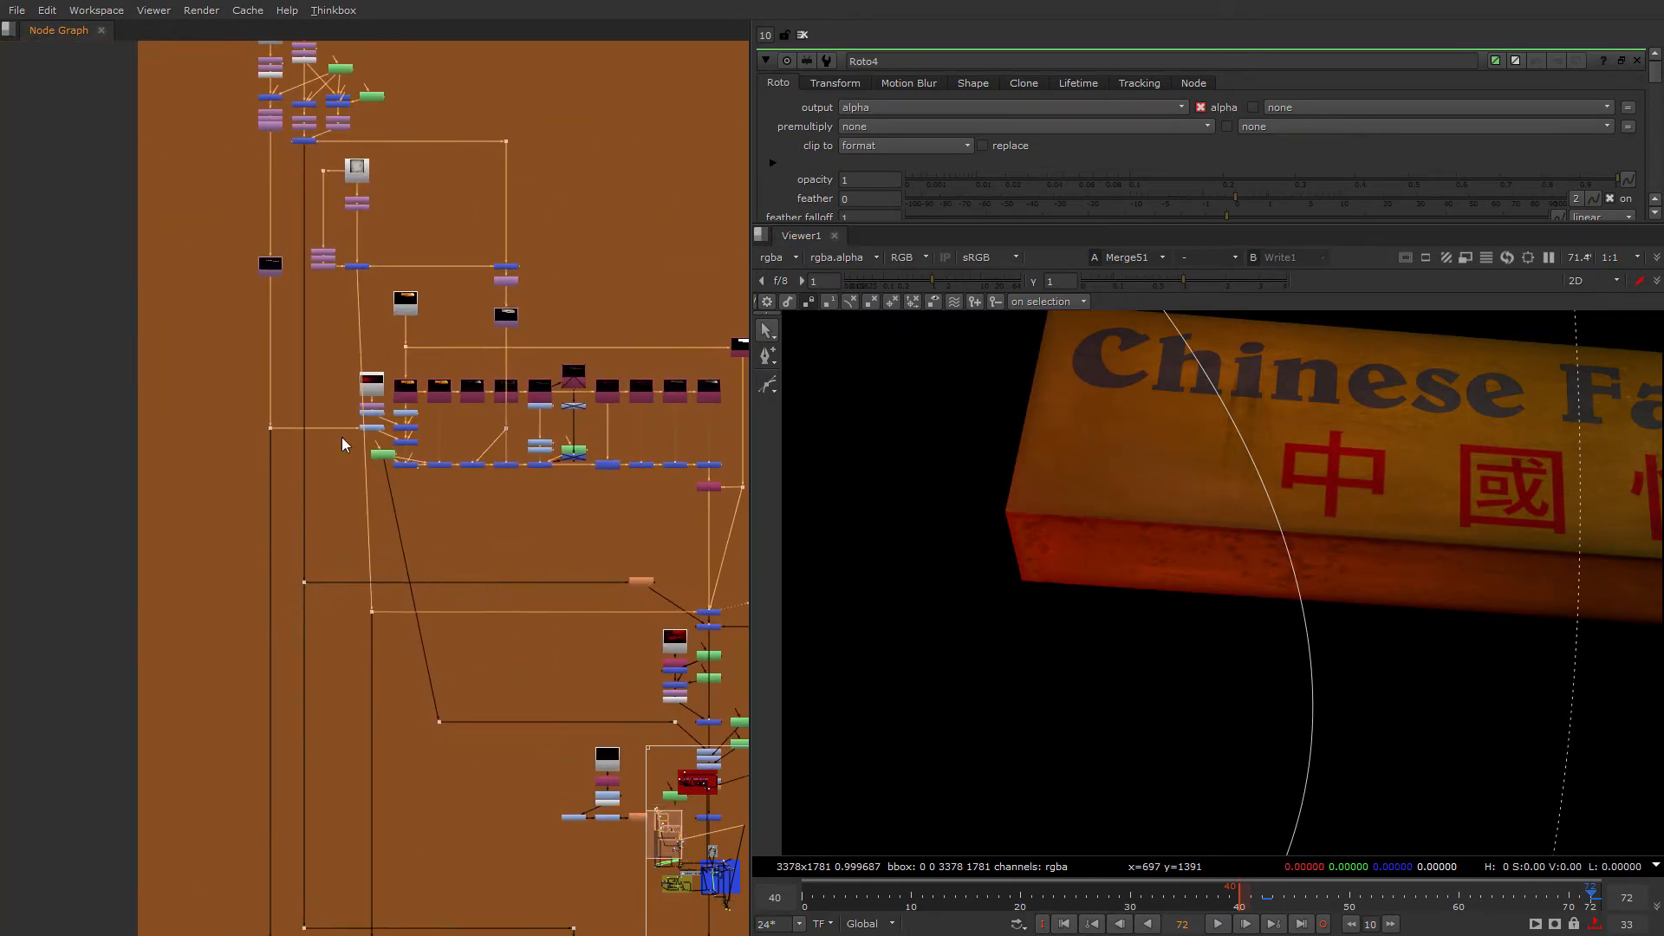
pyautogui.moveTo(663, 672); pyautogui.dragTo(502, 548, button='middle')
pyautogui.scroll(2, 605, 533)
pyautogui.scroll(-3, 1340, 562)
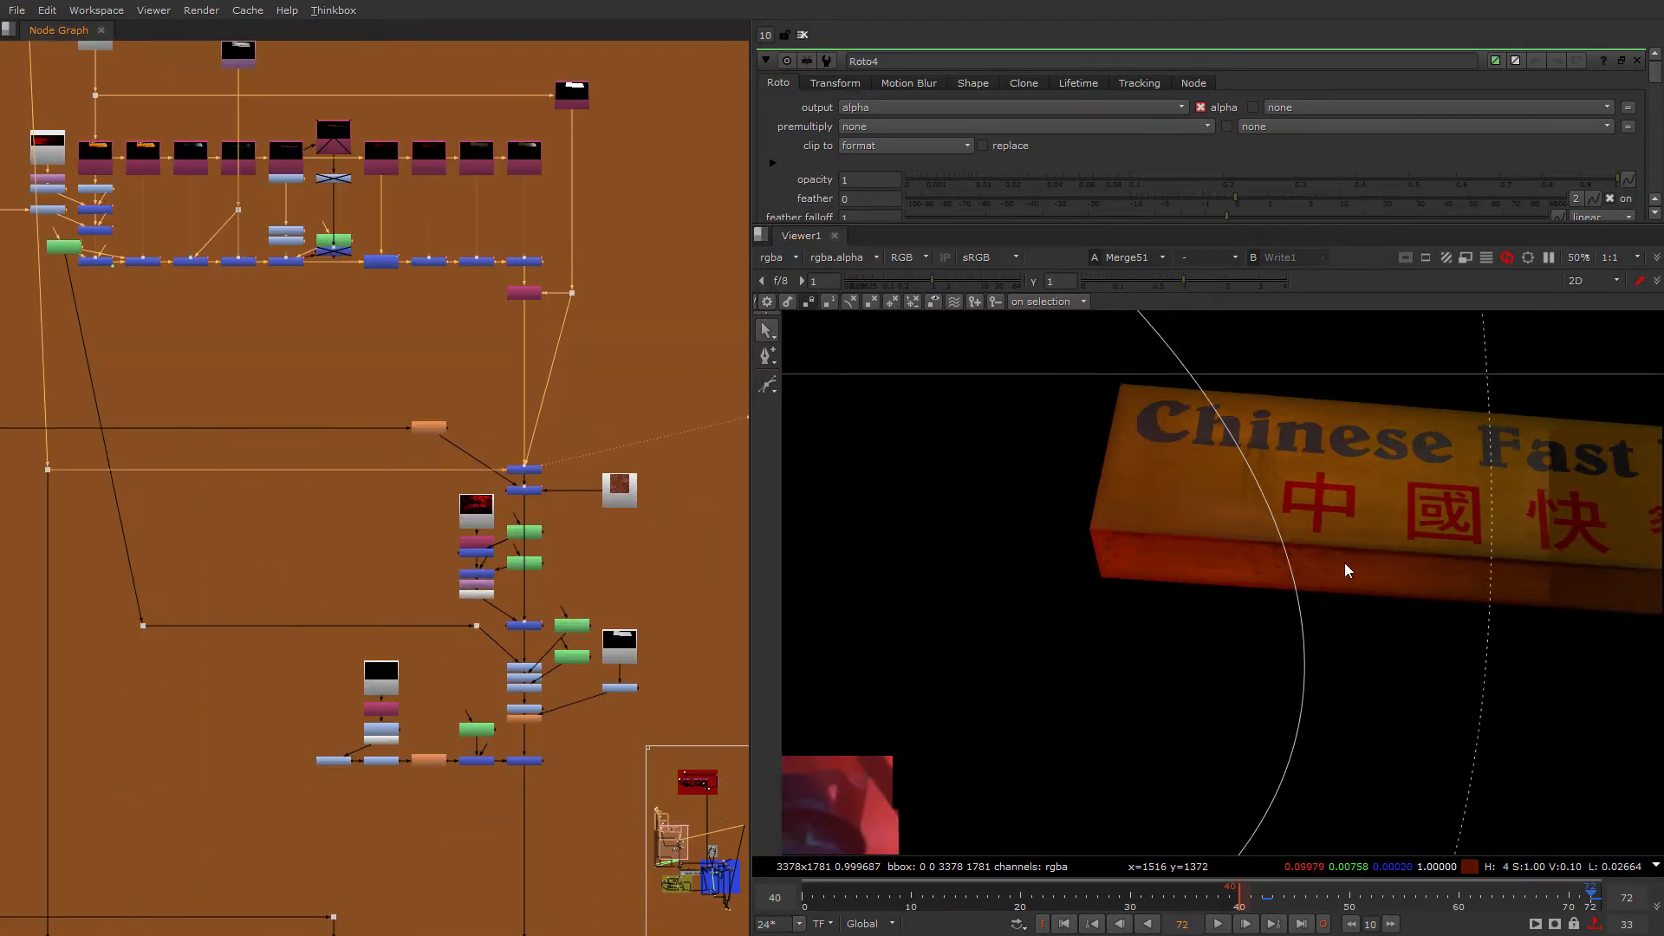
# Step: View the Rust.jpg overlay at Merge29 and examine the streaks beneath the Chinese lettering up close
pyautogui.moveTo(1344, 562); pyautogui.dragTo(1096, 555, button='middle')
pyautogui.scroll(3, 1083, 510)
pyautogui.moveTo(1293, 531); pyautogui.dragTo(1404, 526, button='middle')
pyautogui.scroll(4, 1255, 431)
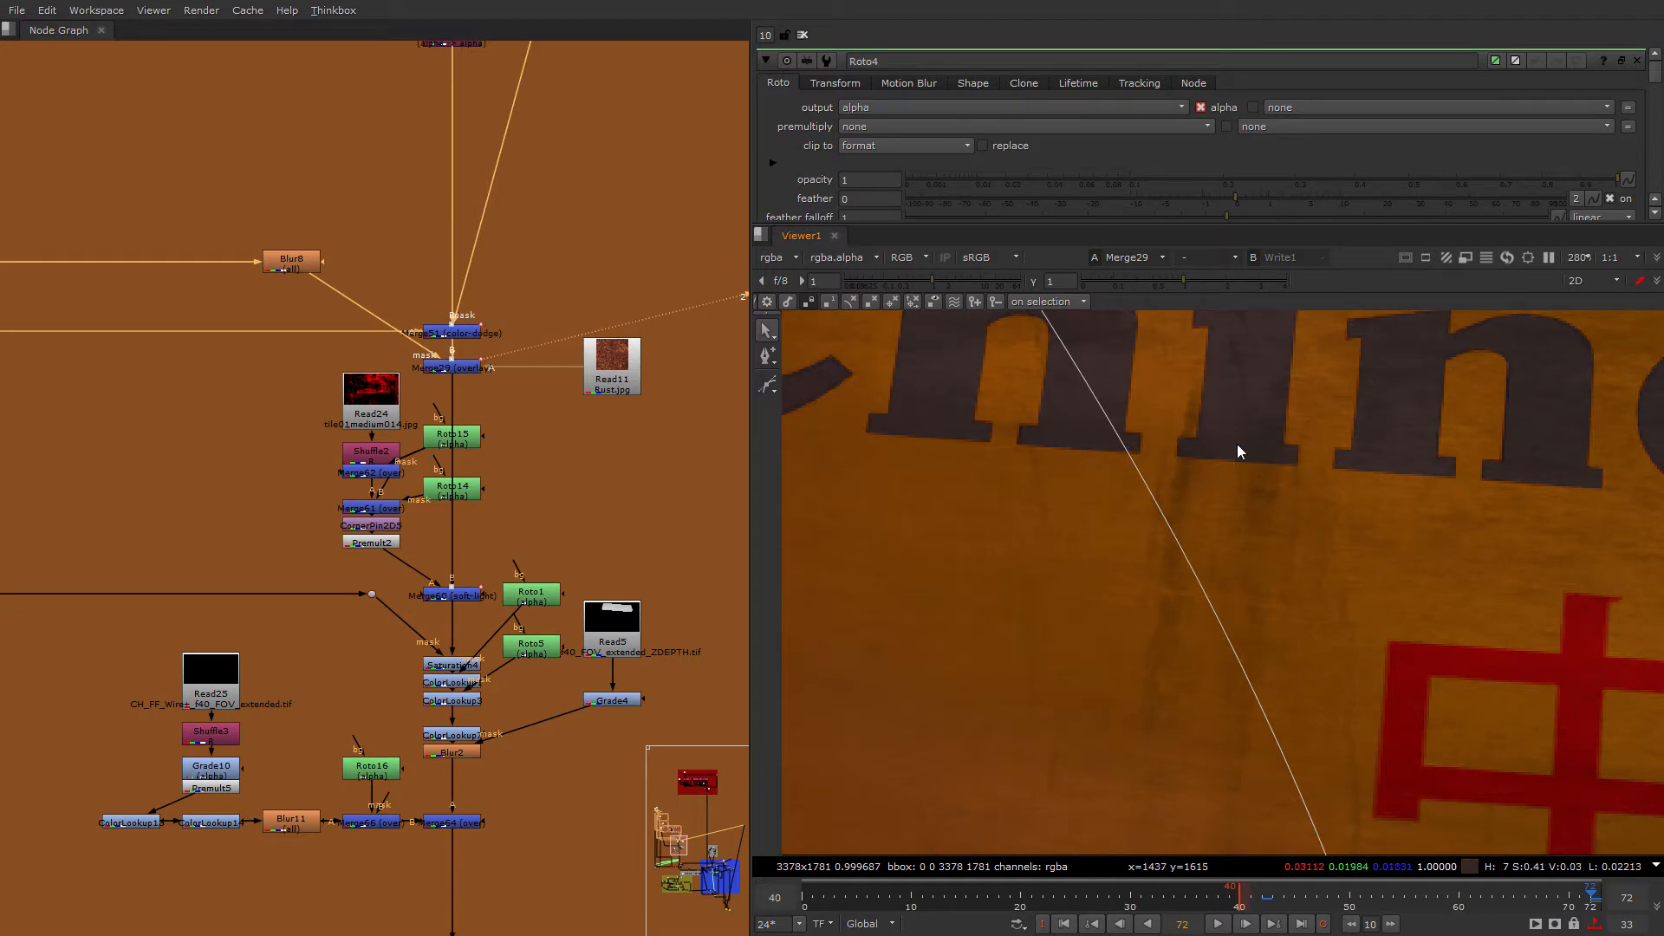
pyautogui.scroll(-4, 1238, 451)
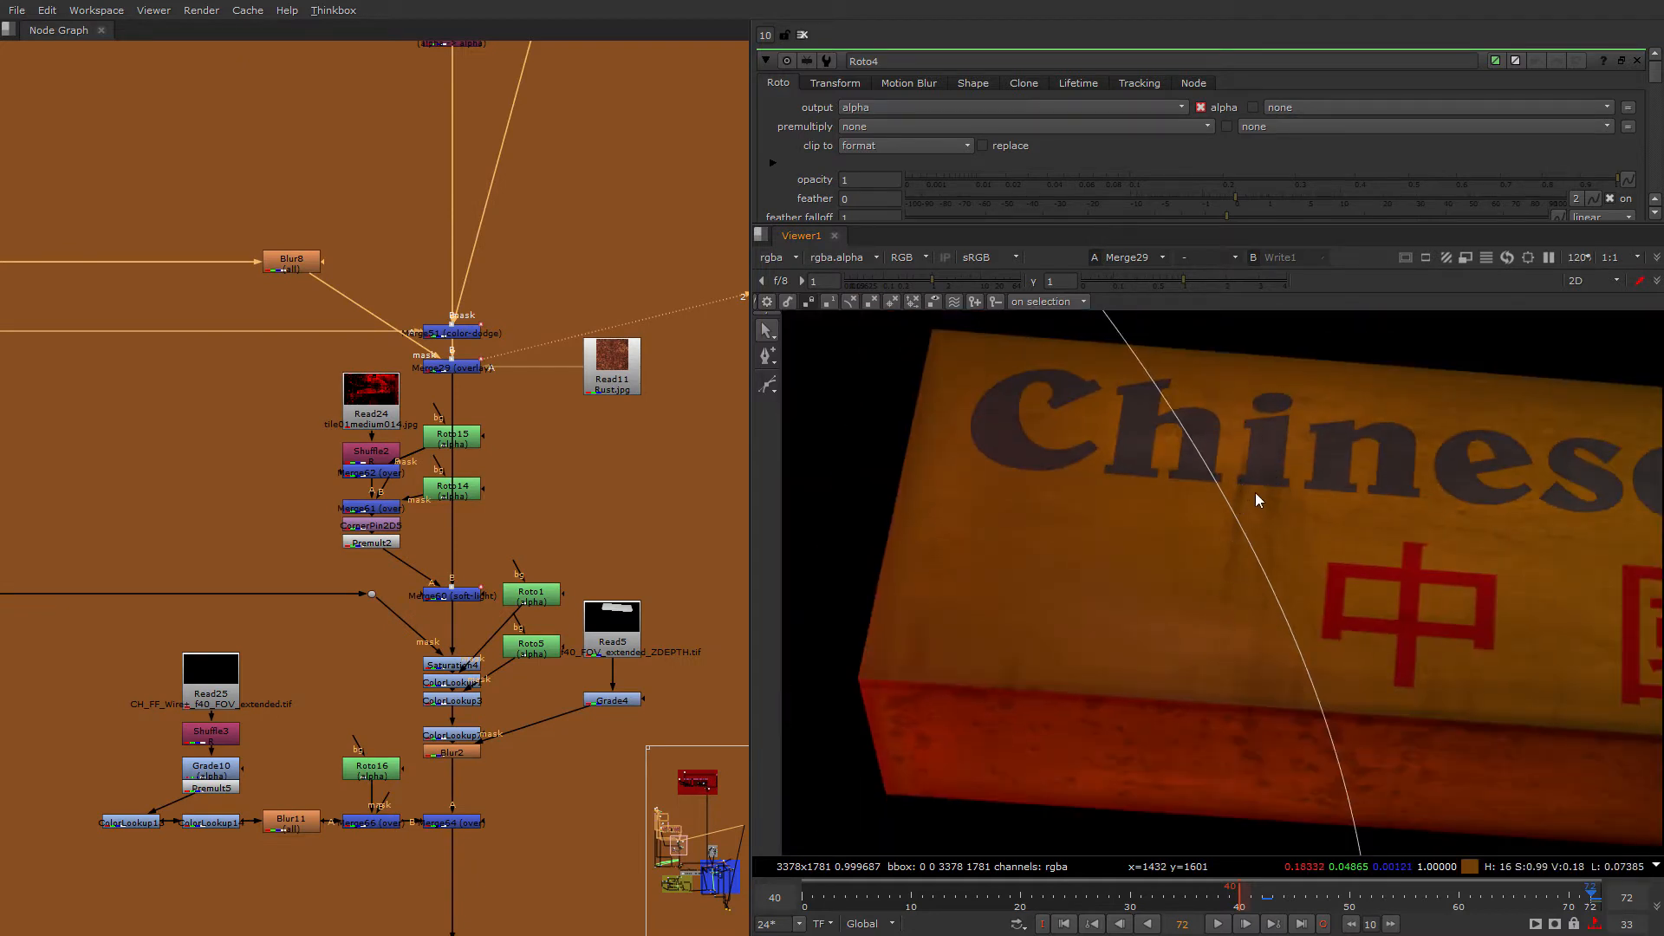
pyautogui.scroll(2, 454, 466)
# Step: View the soft-light result at Merge60 and examine the texture on the sign's red-lit corner
pyautogui.moveTo(423, 610); pyautogui.dragTo(427, 301, button='middle')
pyautogui.keyDown('ctrl'); pyautogui.keyDown('shift'); pyautogui.click(450, 280); pyautogui.keyUp('shift'); pyautogui.keyUp('ctrl')
pyautogui.scroll(4, 946, 695)
pyautogui.moveTo(995, 689); pyautogui.dragTo(1089, 575, button='middle')
pyautogui.scroll(-8, 1196, 582)
pyautogui.scroll(5, 1196, 582)
# Step: Inspect the Roto15 and Roto14 mask shapes and move both nodes to the other side of the Read24 branch
pyautogui.moveTo(485, 64); pyautogui.dragTo(554, 377, button='middle')
pyautogui.scroll(1, 554, 377)
pyautogui.doubleClick(554, 377)
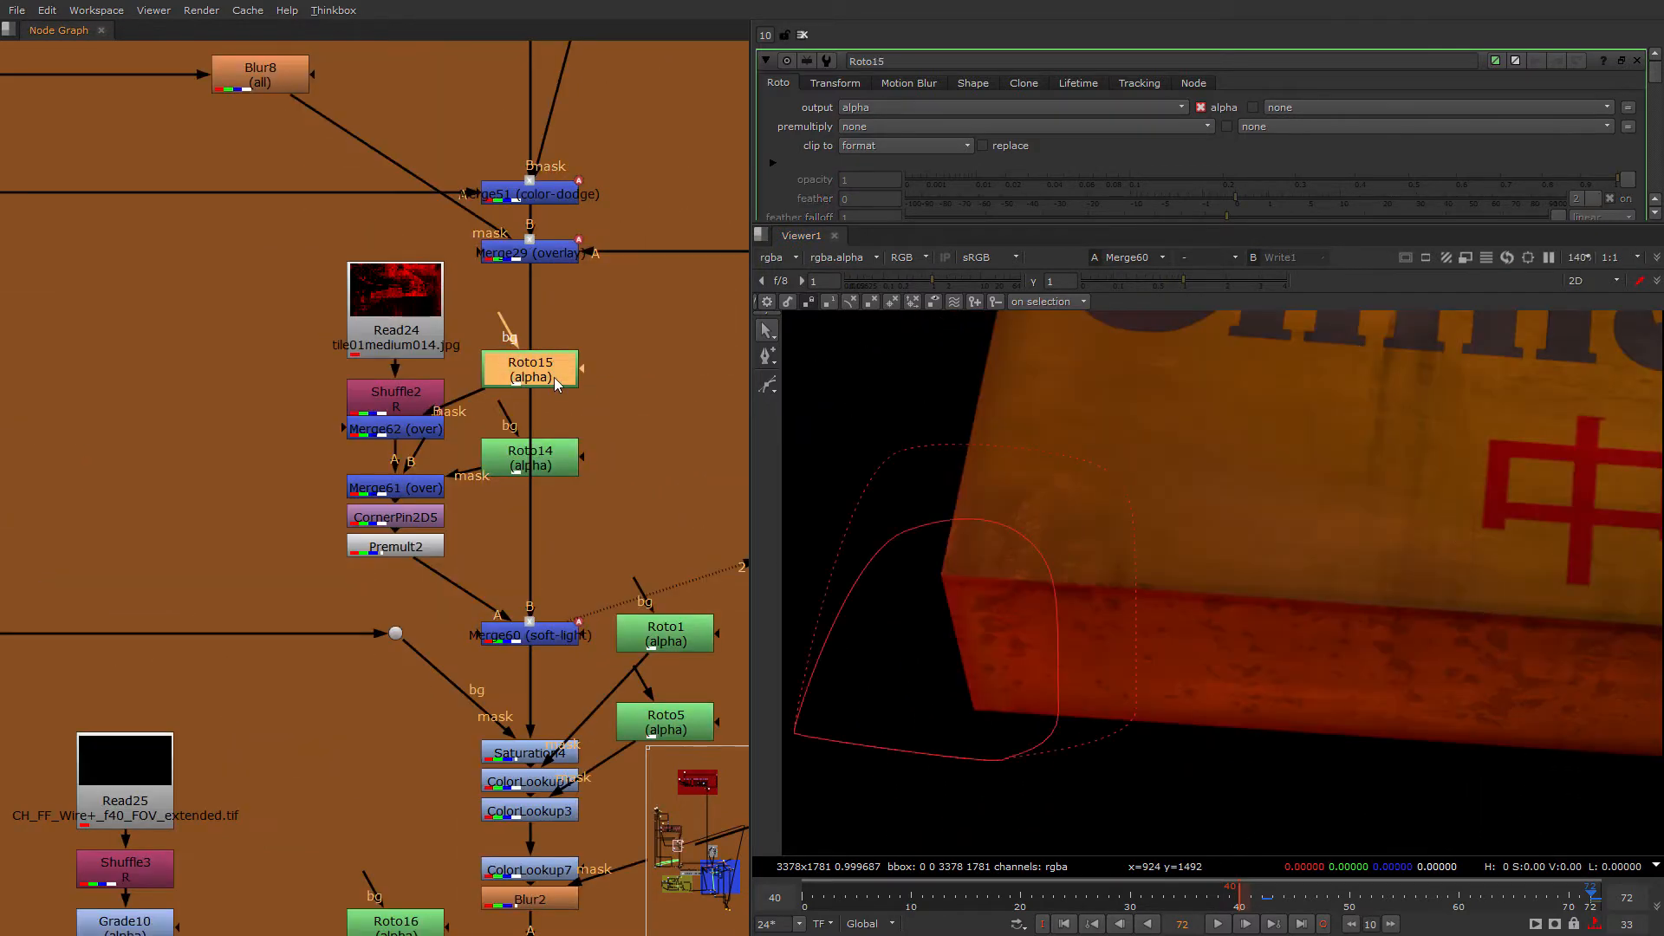
pyautogui.doubleClick(535, 460)
pyautogui.moveTo(546, 374); pyautogui.dragTo(182, 367)
pyautogui.moveTo(550, 468); pyautogui.dragTo(196, 454)
pyautogui.doubleClick(167, 363)
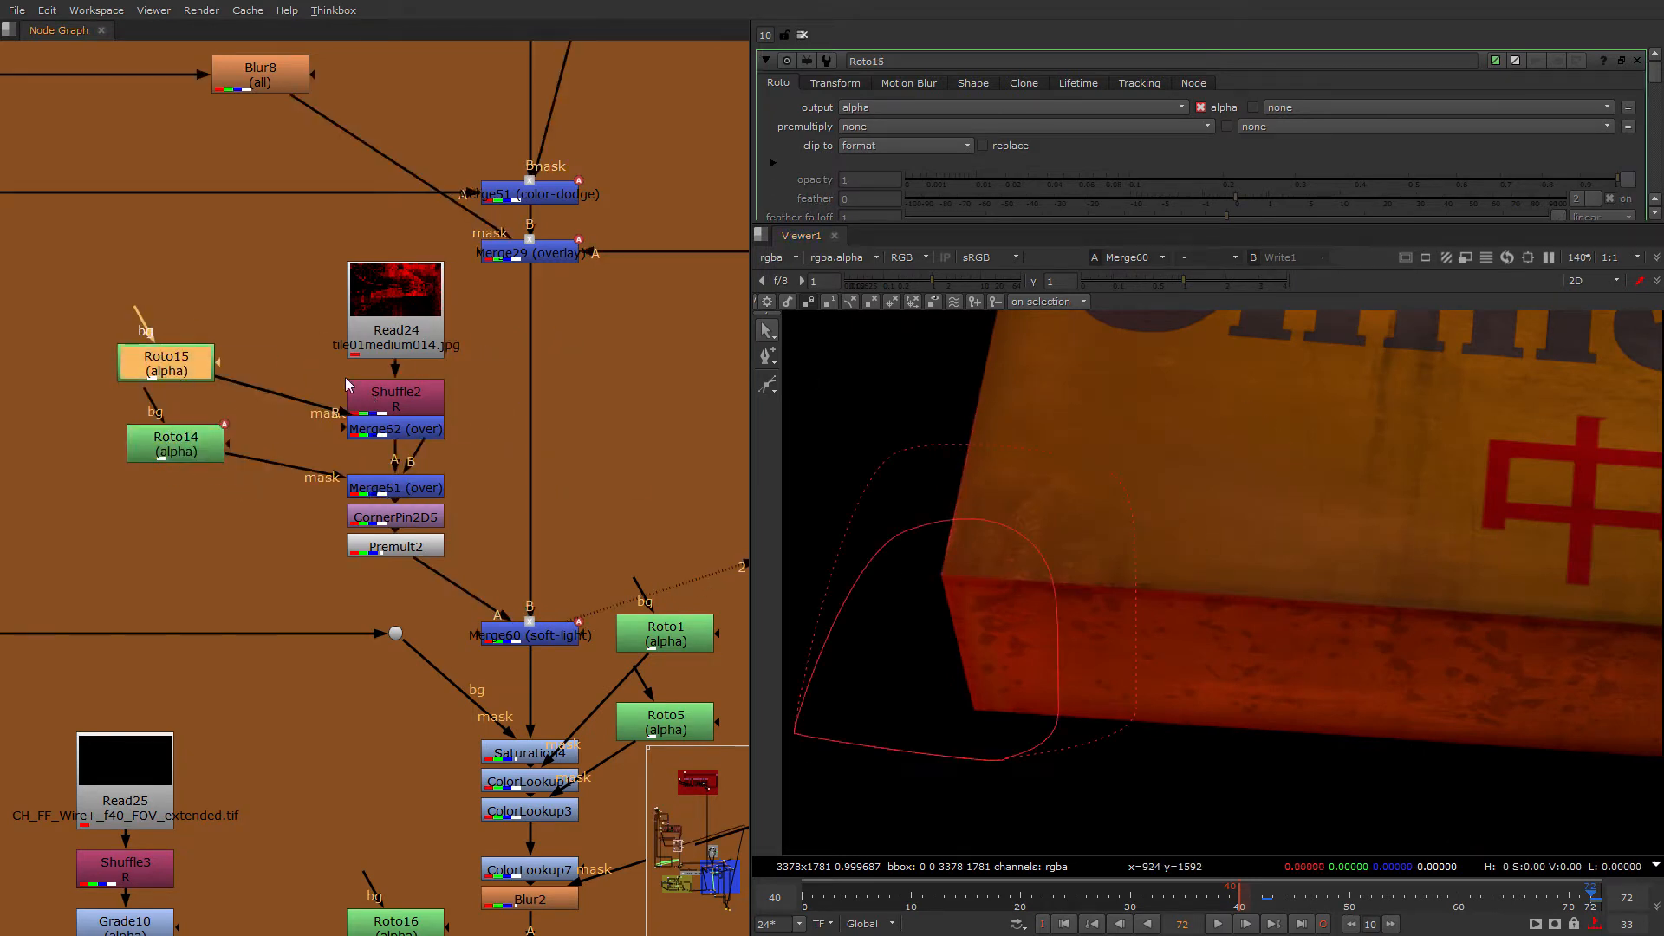
# Step: View the Saturation4 result with the Roto1 shape displayed, and examine the far end of the sign
pyautogui.scroll(-2, 551, 579)
pyautogui.moveTo(551, 579); pyautogui.dragTo(459, 300, button='middle')
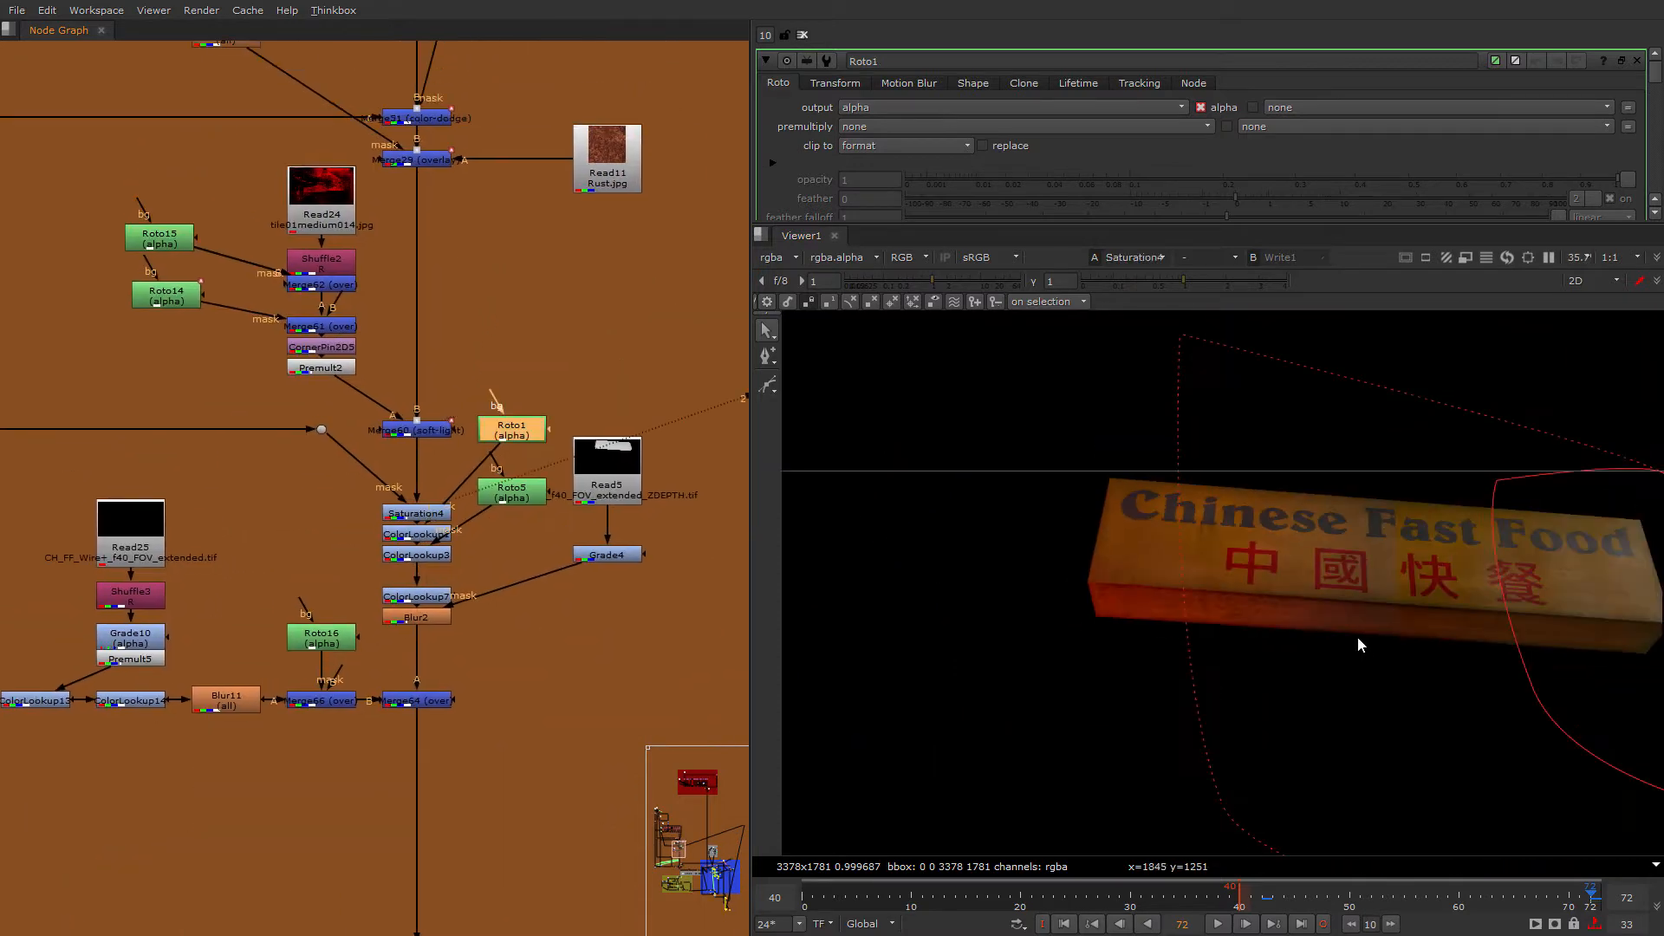
pyautogui.moveTo(1360, 642); pyautogui.dragTo(1089, 599, button='middle')
pyautogui.click(414, 514)
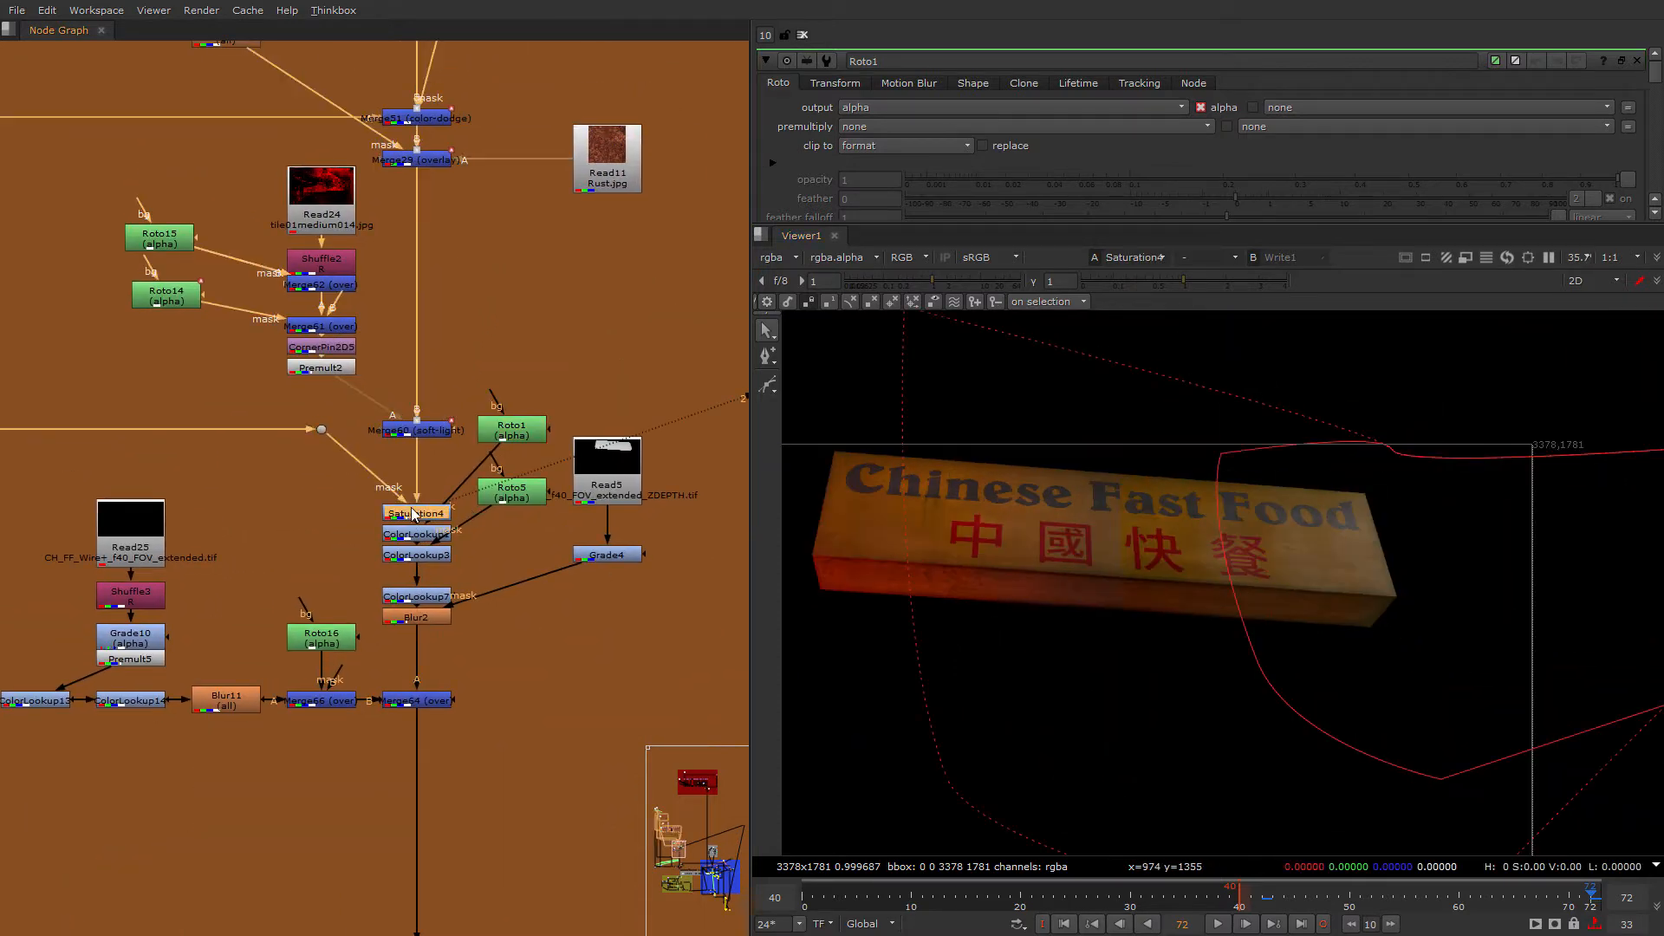
pyautogui.scroll(3, 1361, 605)
pyautogui.scroll(-3, 1336, 579)
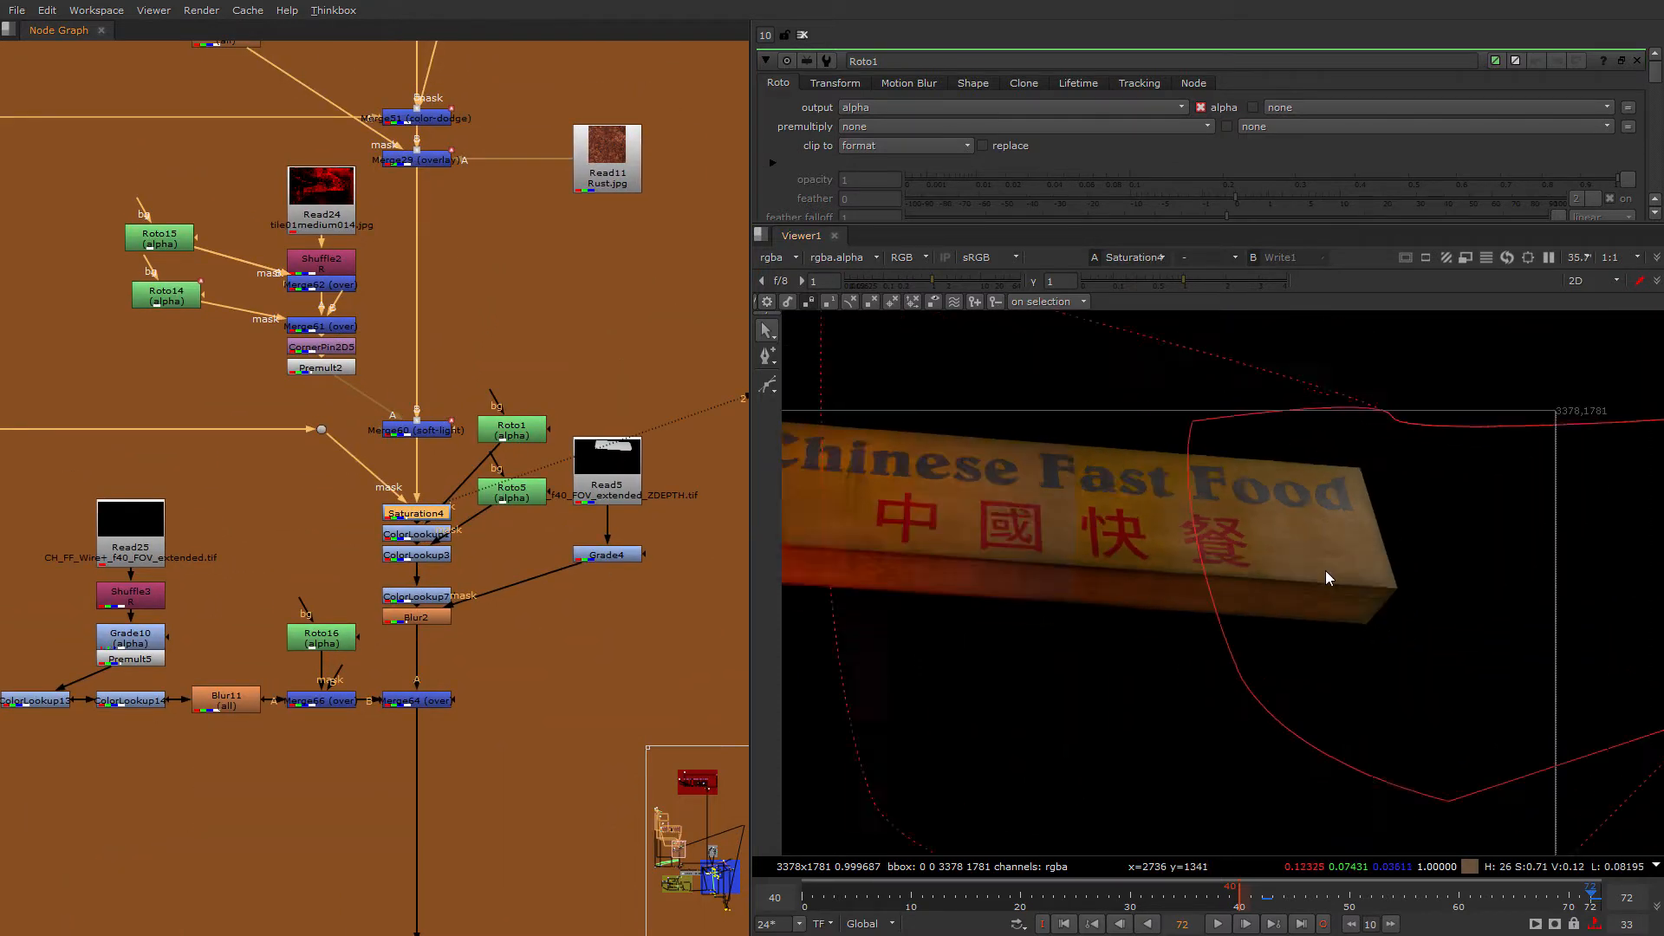
# Step: Open Saturation4's settings and view its inverted mask at Dot12 in the alpha channel
pyautogui.doubleClick(419, 516)
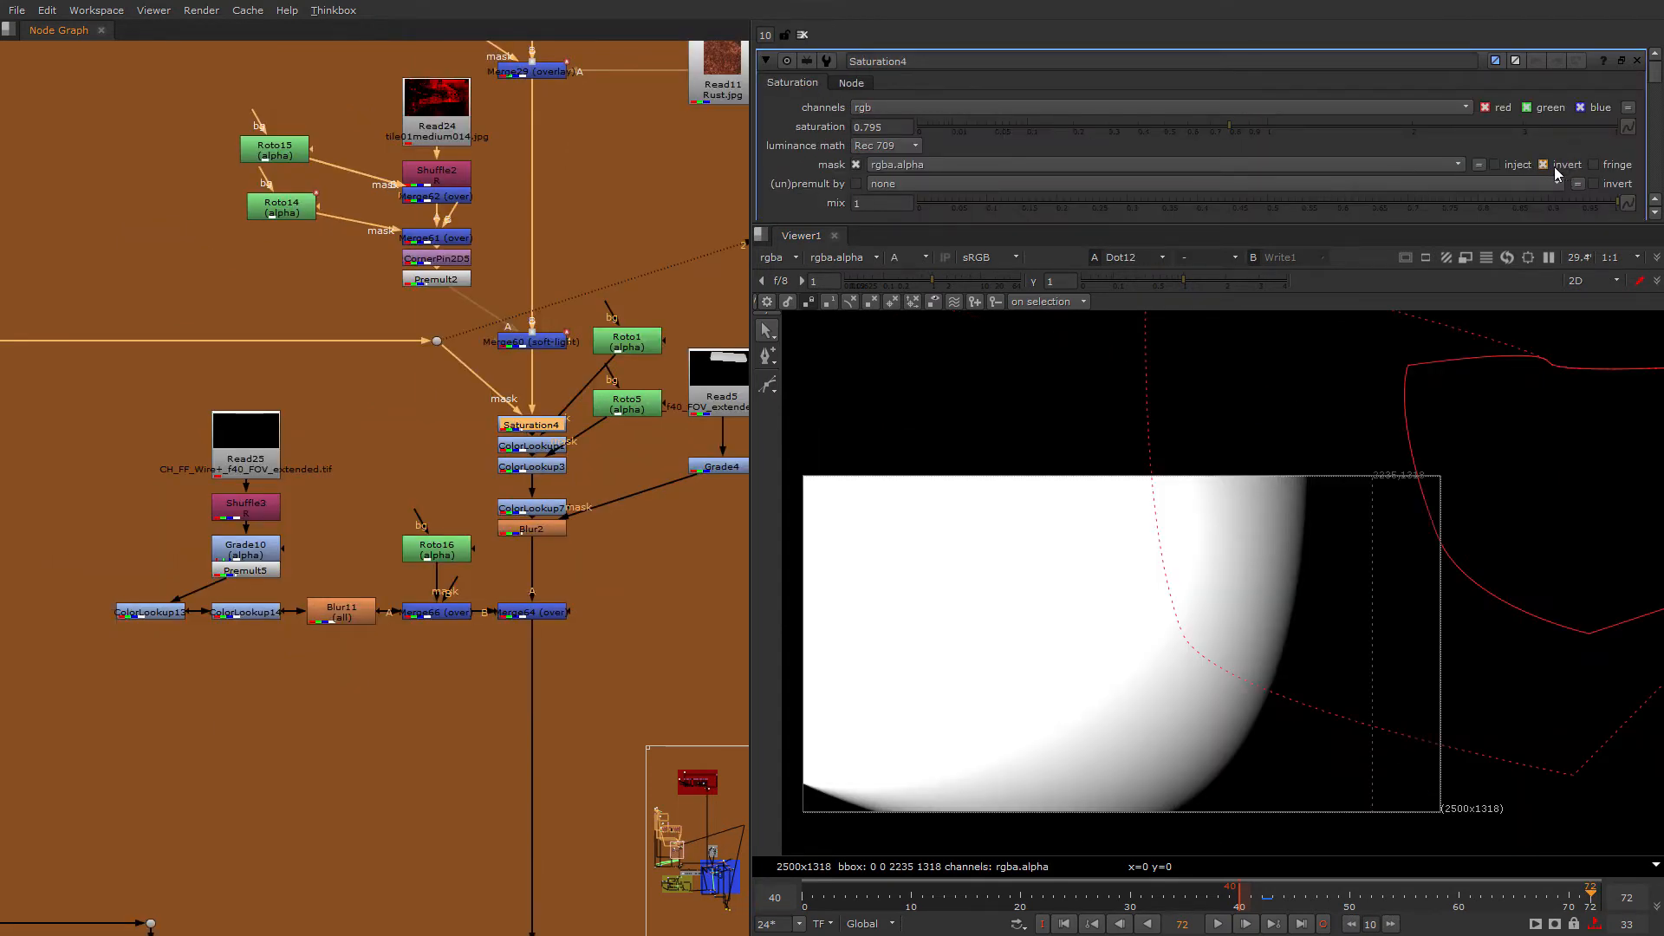
pyautogui.scroll(3, 402, 414)
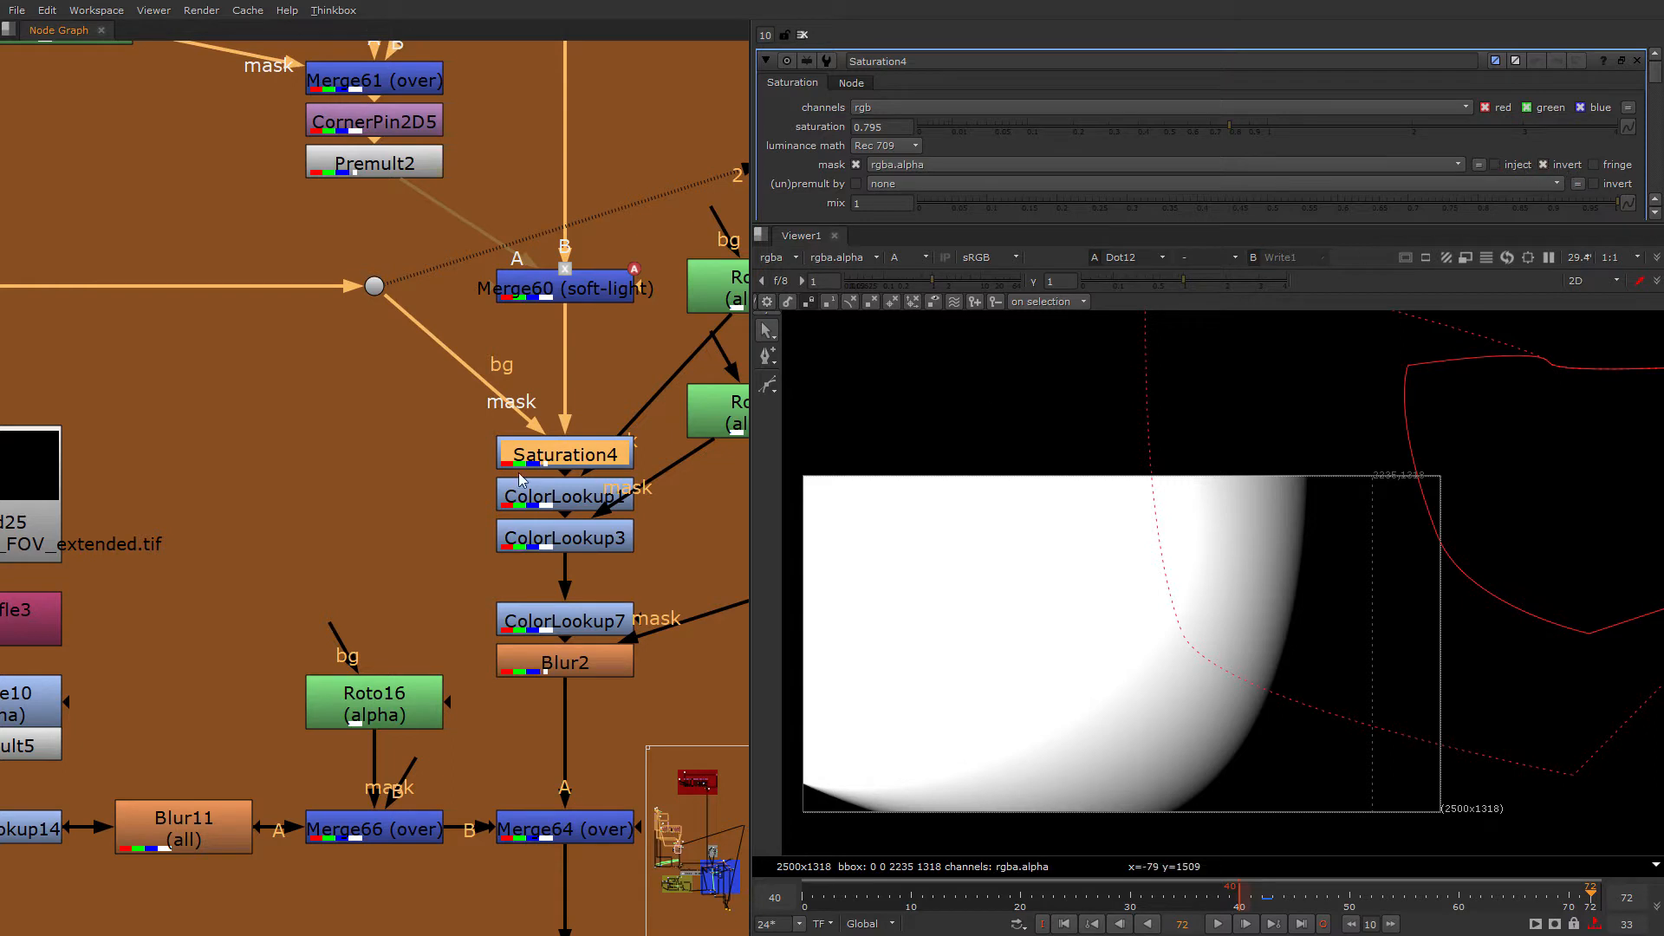
# Step: Add an Invert node near Saturation4's mask connection and delete it again
pyautogui.click(311, 377)
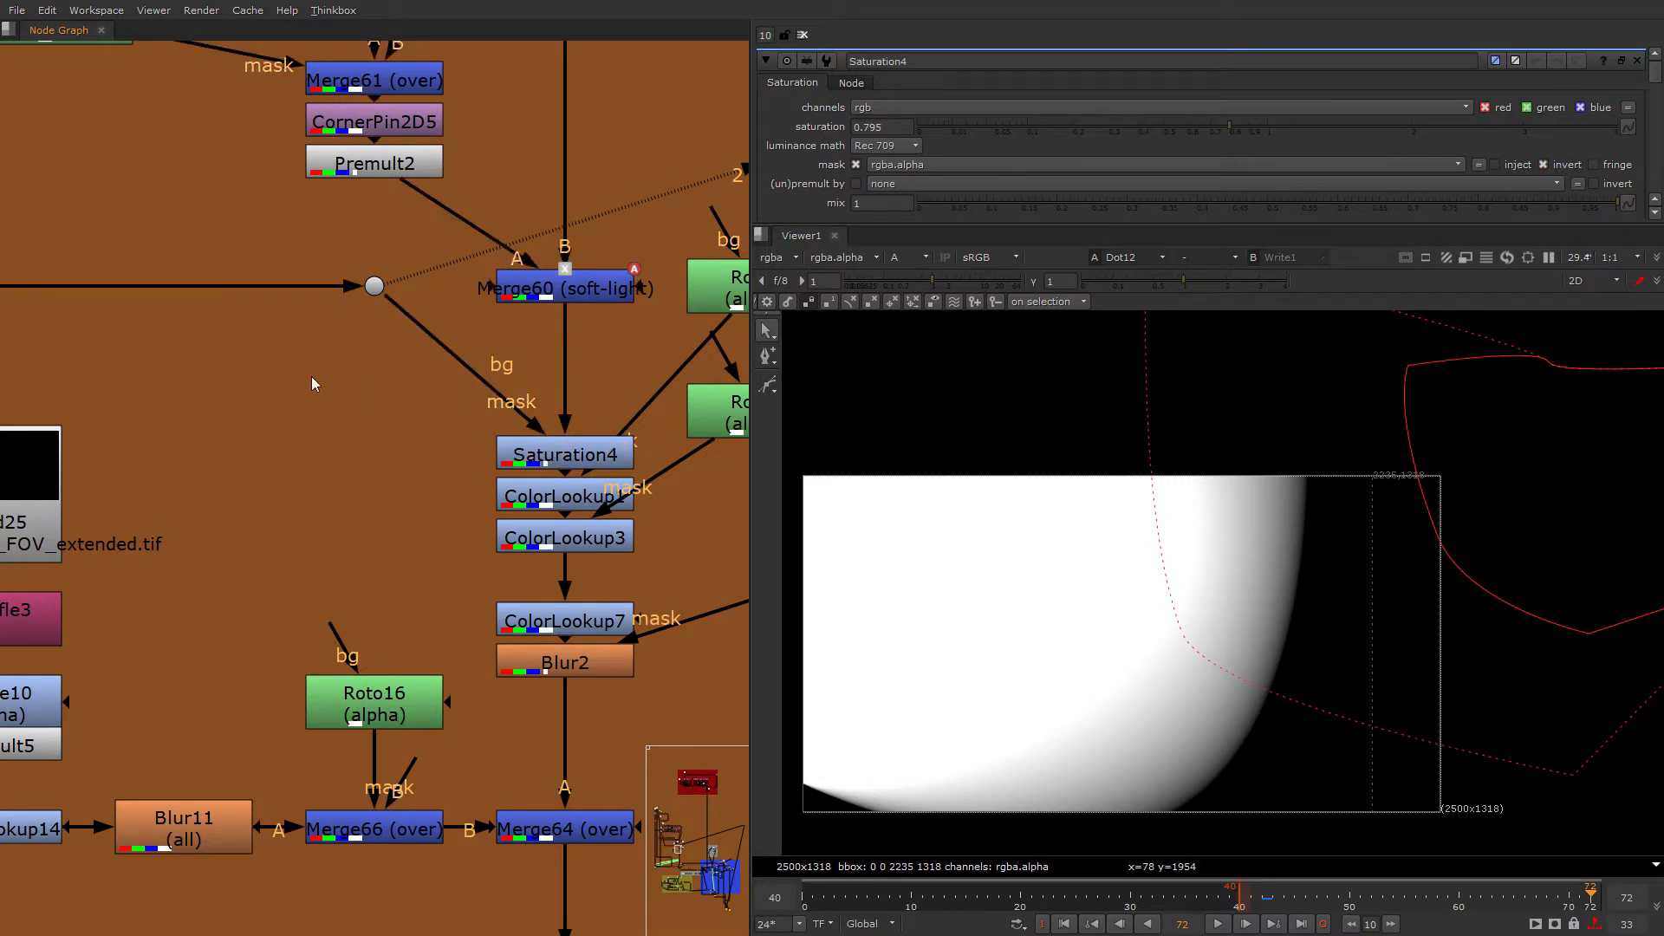
pyautogui.press('Tab')
pyautogui.press('Escape')
pyautogui.press('Tab')
pyautogui.write('i')
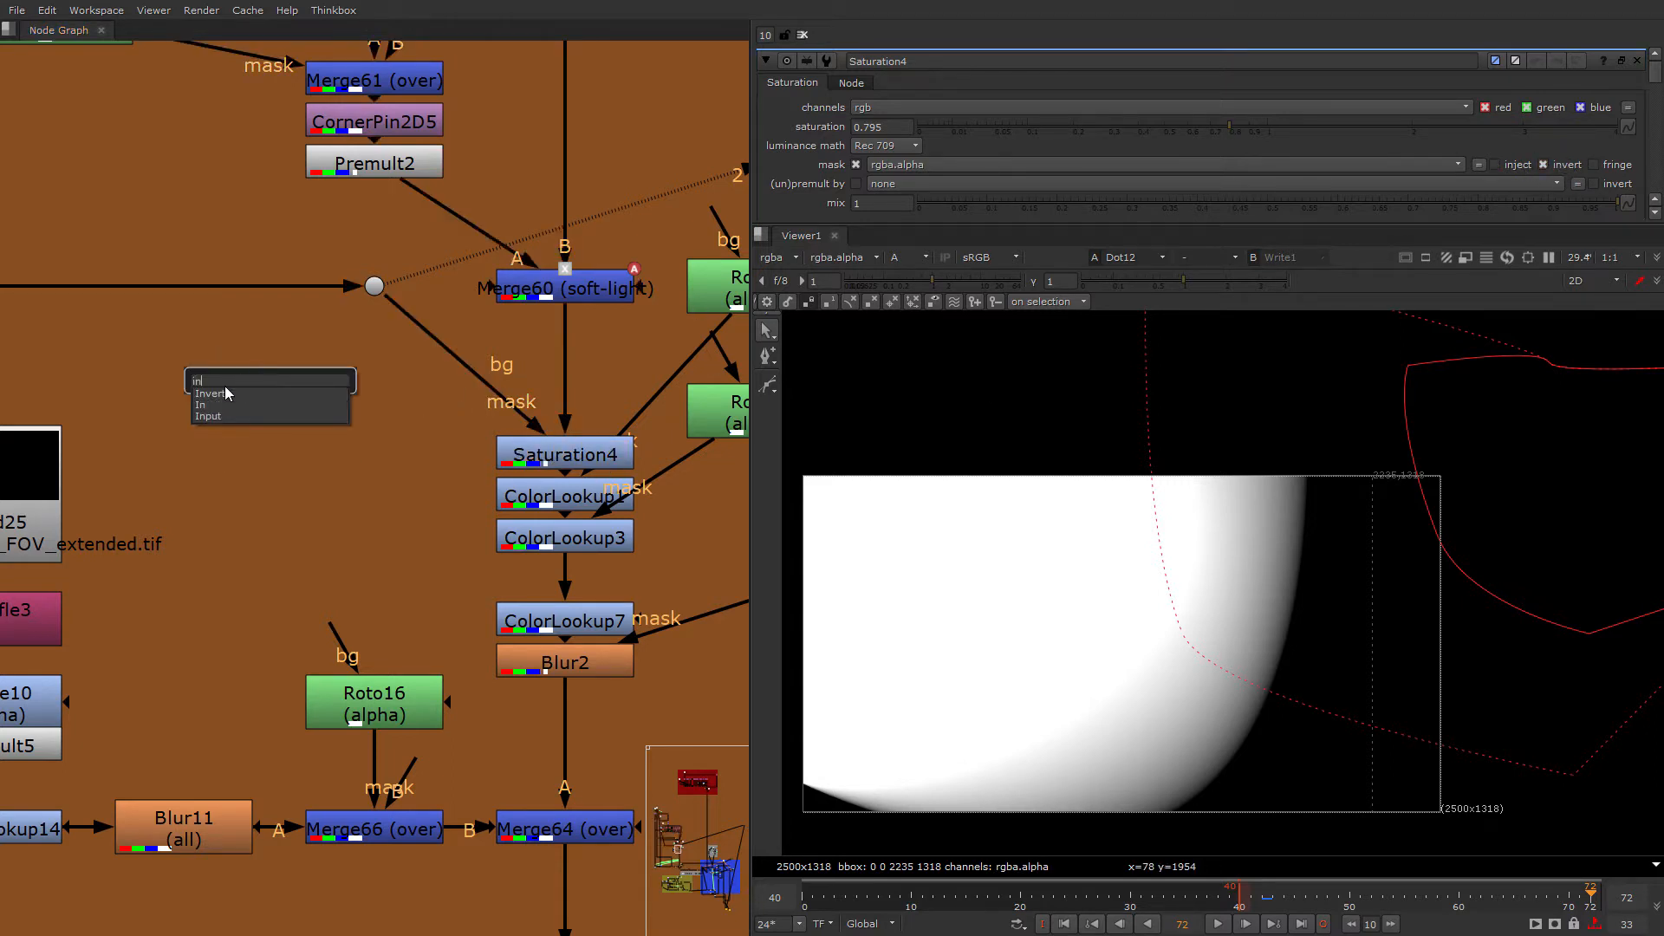
pyautogui.press('Return')
pyautogui.moveTo(278, 392); pyautogui.dragTo(240, 436)
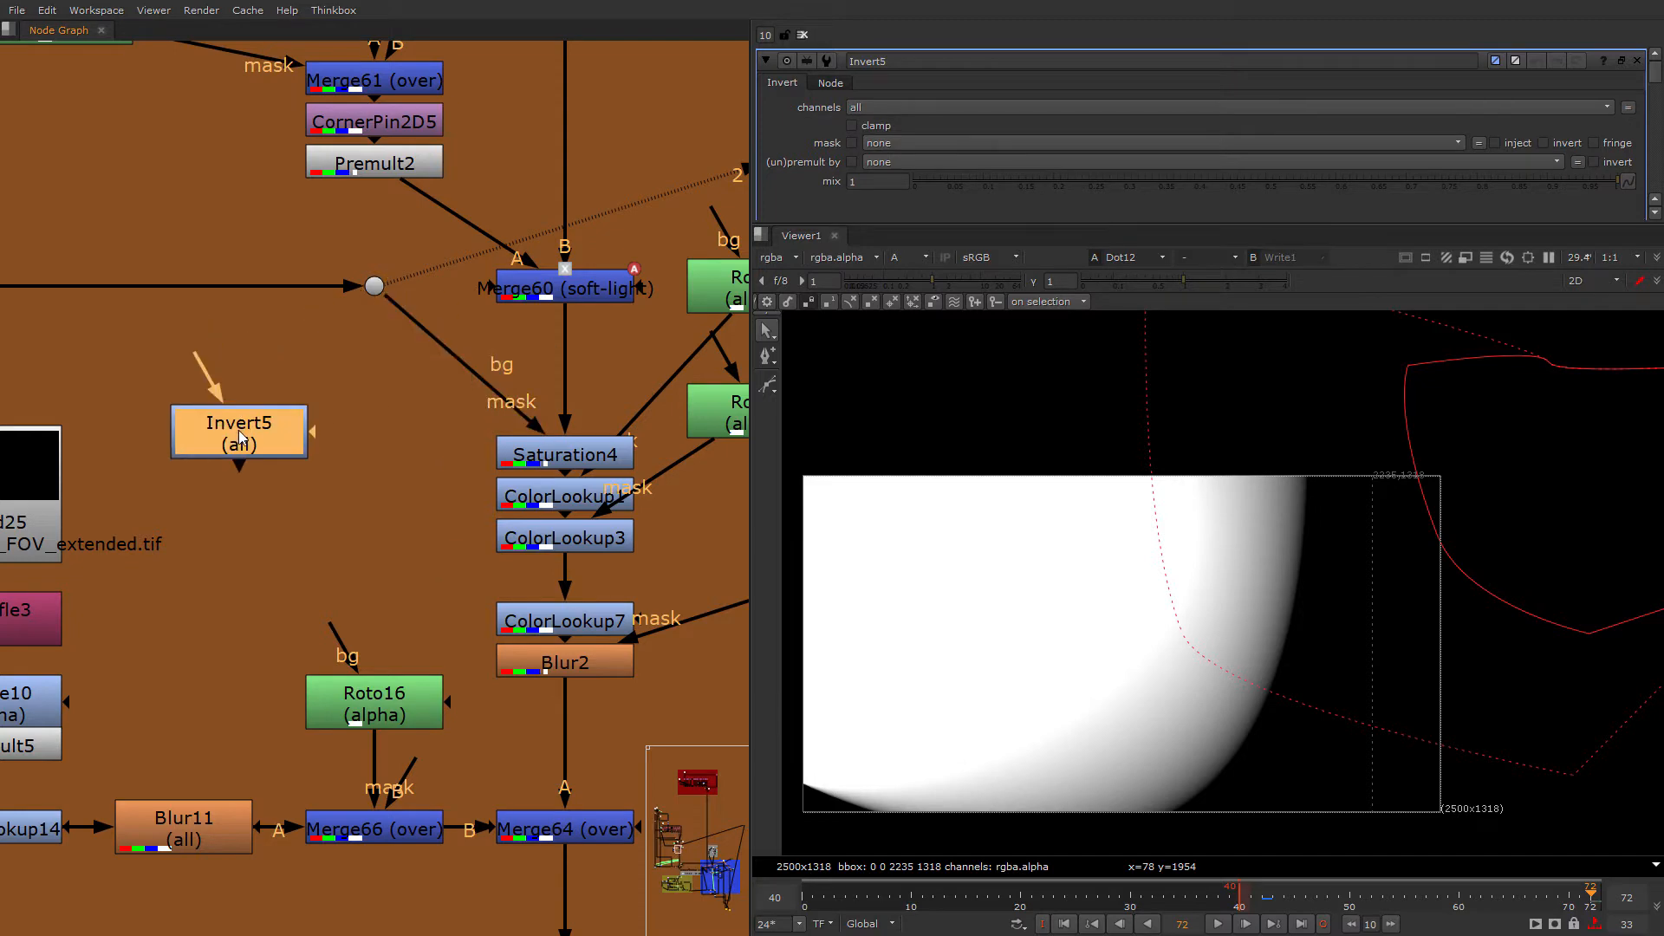
pyautogui.press('Delete')
# Step: View the ColorLookup3 result in full colour and examine the cooler tint on the Food end of the sign
pyautogui.scroll(-2, 637, 456)
pyautogui.moveTo(636, 456); pyautogui.dragTo(502, 269, button='middle')
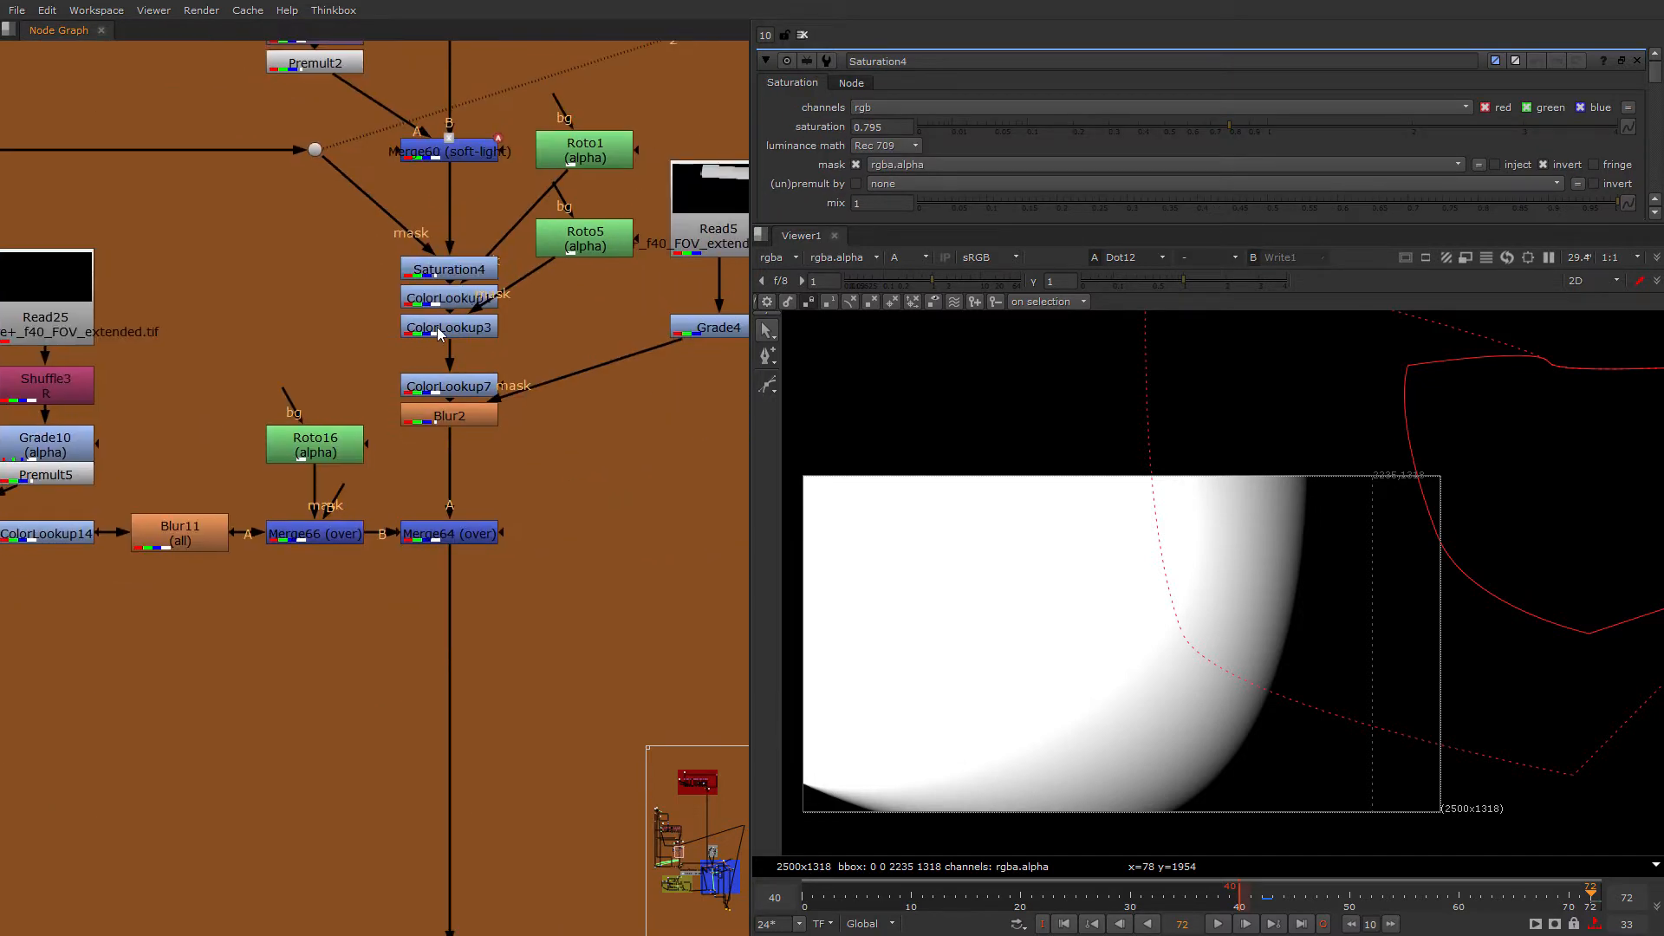
pyautogui.keyDown('ctrl'); pyautogui.keyDown('shift'); pyautogui.click(437, 326); pyautogui.keyUp('shift'); pyautogui.keyUp('ctrl')
pyautogui.press('a')
pyautogui.scroll(7, 1248, 453)
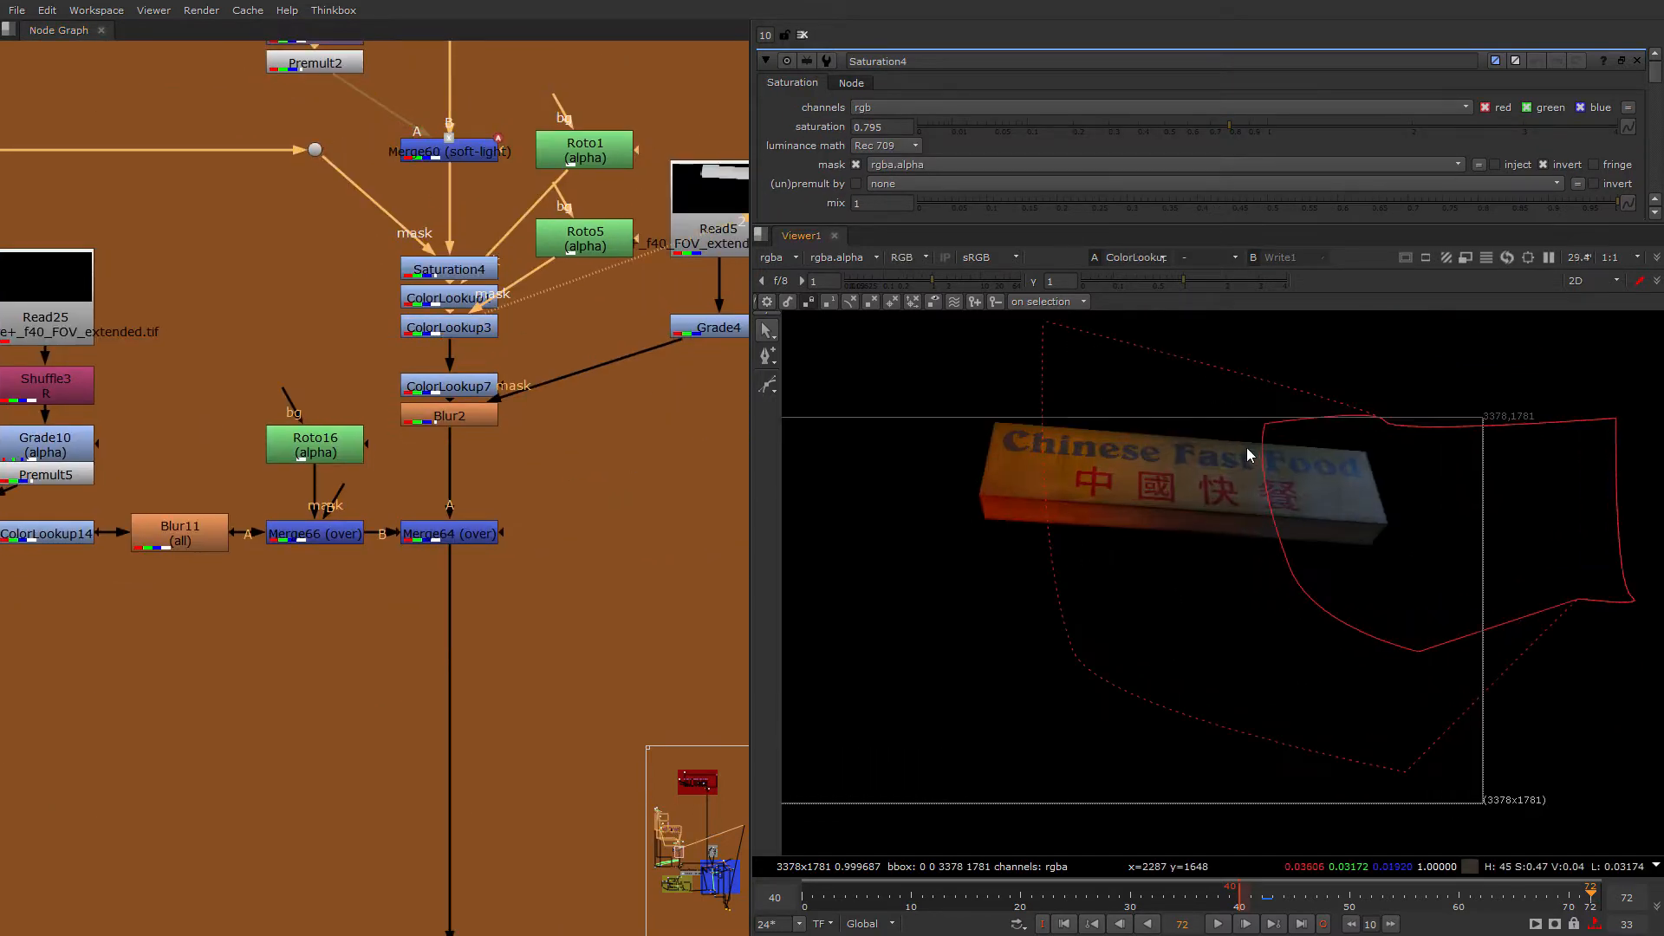
pyautogui.scroll(-3, 1219, 552)
# Step: View the Blur2 result and examine the softness of the Fast Food lettering
pyautogui.keyDown('ctrl'); pyautogui.keyDown('shift'); pyautogui.click(472, 417); pyautogui.keyUp('shift'); pyautogui.keyUp('ctrl')
pyautogui.moveTo(563, 429); pyautogui.dragTo(466, 424, button='middle')
pyautogui.scroll(-2, 1300, 525)
pyautogui.scroll(6, 1439, 498)
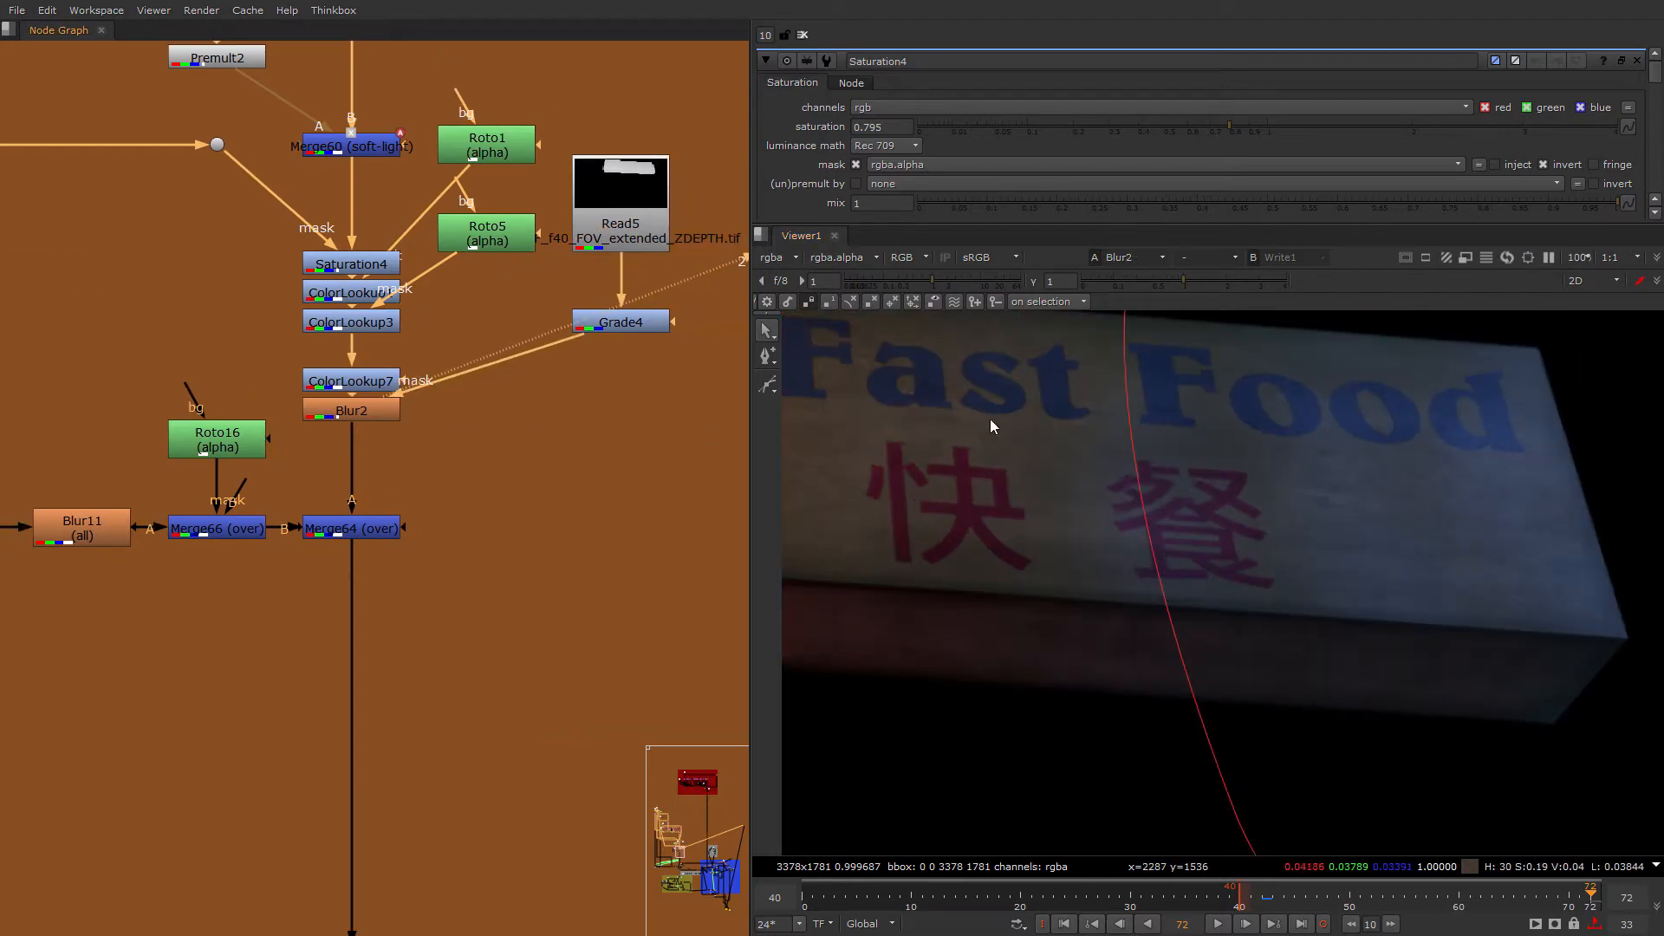
# Step: Inspect the Read5 ZDEPTH branch that masks Blur2 and examine the Food end of the sign
pyautogui.scroll(-1, 689, 253)
pyautogui.moveTo(689, 253); pyautogui.dragTo(527, 382, button='middle')
pyautogui.scroll(3, 518, 364)
pyautogui.keyDown('ctrl'); pyautogui.keyDown('shift'); pyautogui.click(481, 372); pyautogui.keyUp('shift'); pyautogui.keyUp('ctrl')
pyautogui.hotkey('ctrl', 'z')
pyautogui.scroll(2, 1473, 485)
pyautogui.moveTo(1486, 481); pyautogui.dragTo(1312, 615, button='middle')
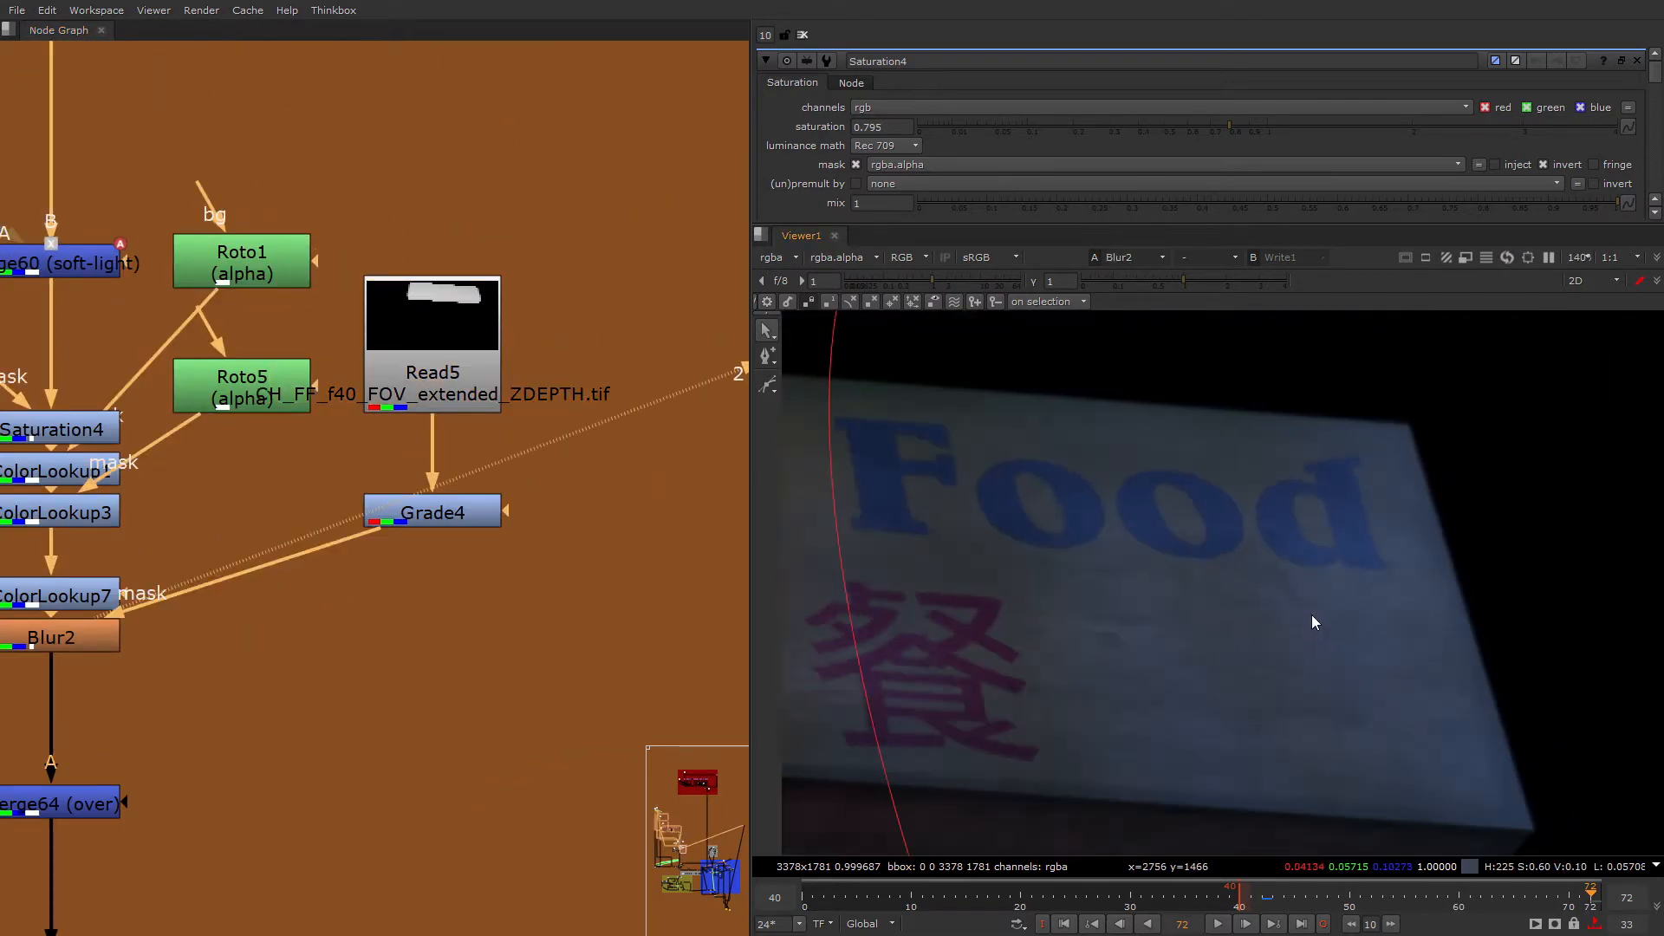
# Step: Examine the depth blur across the Fast Food lettering and toward the far edge of the sign
pyautogui.scroll(-2, 1304, 520)
pyautogui.moveTo(1231, 477); pyautogui.dragTo(1590, 449, button='middle')
pyautogui.scroll(-3, 1335, 459)
pyautogui.scroll(-2, 1339, 458)
pyautogui.scroll(5, 1483, 461)
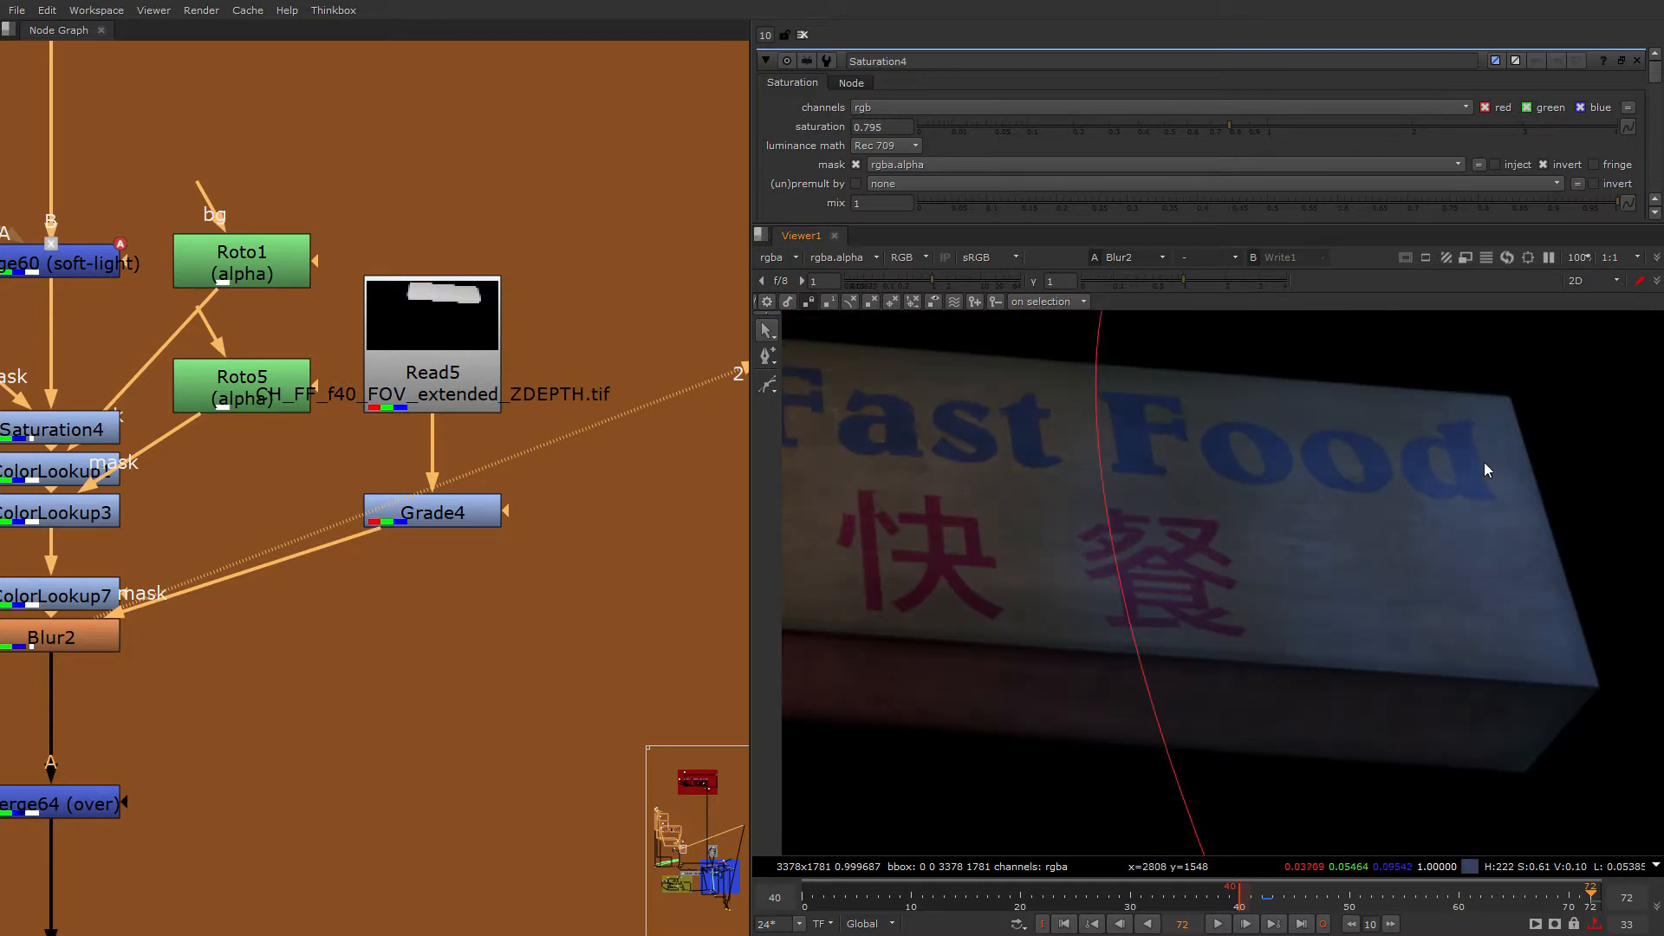
# Step: View the Merge64 result and examine the whole sign and its Food end in close-up
pyautogui.moveTo(281, 534); pyautogui.dragTo(476, 403, button='middle')
pyautogui.click(335, 554)
pyautogui.moveTo(258, 505); pyautogui.dragTo(260, 570)
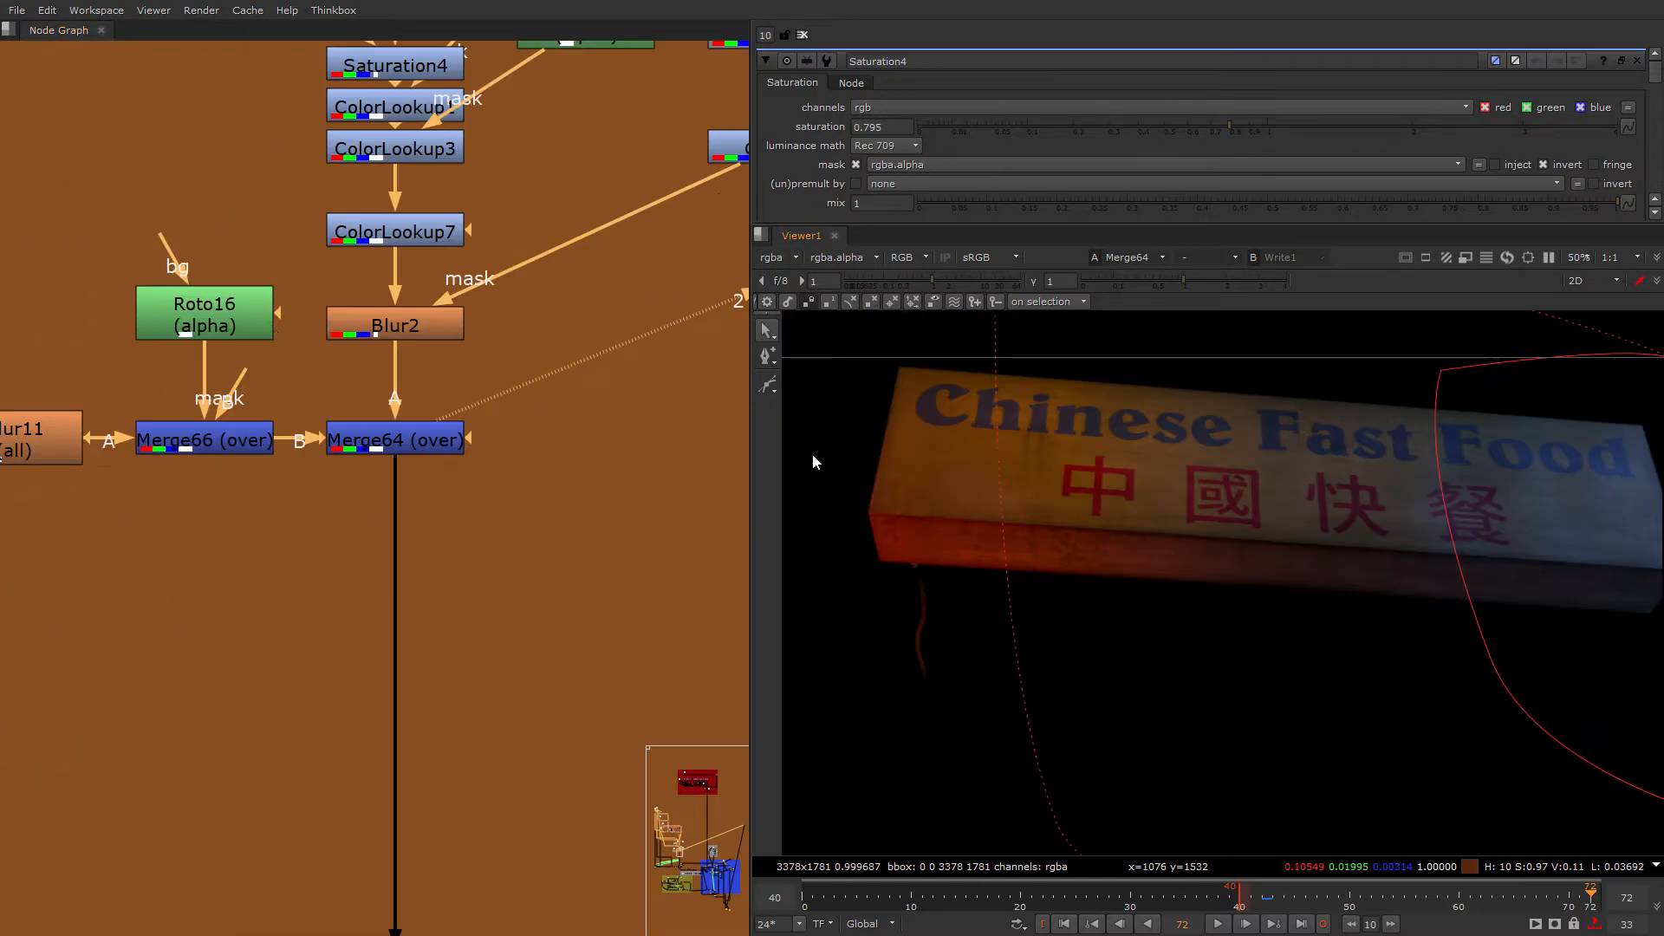
pyautogui.click(445, 342)
pyautogui.scroll(2, 1462, 436)
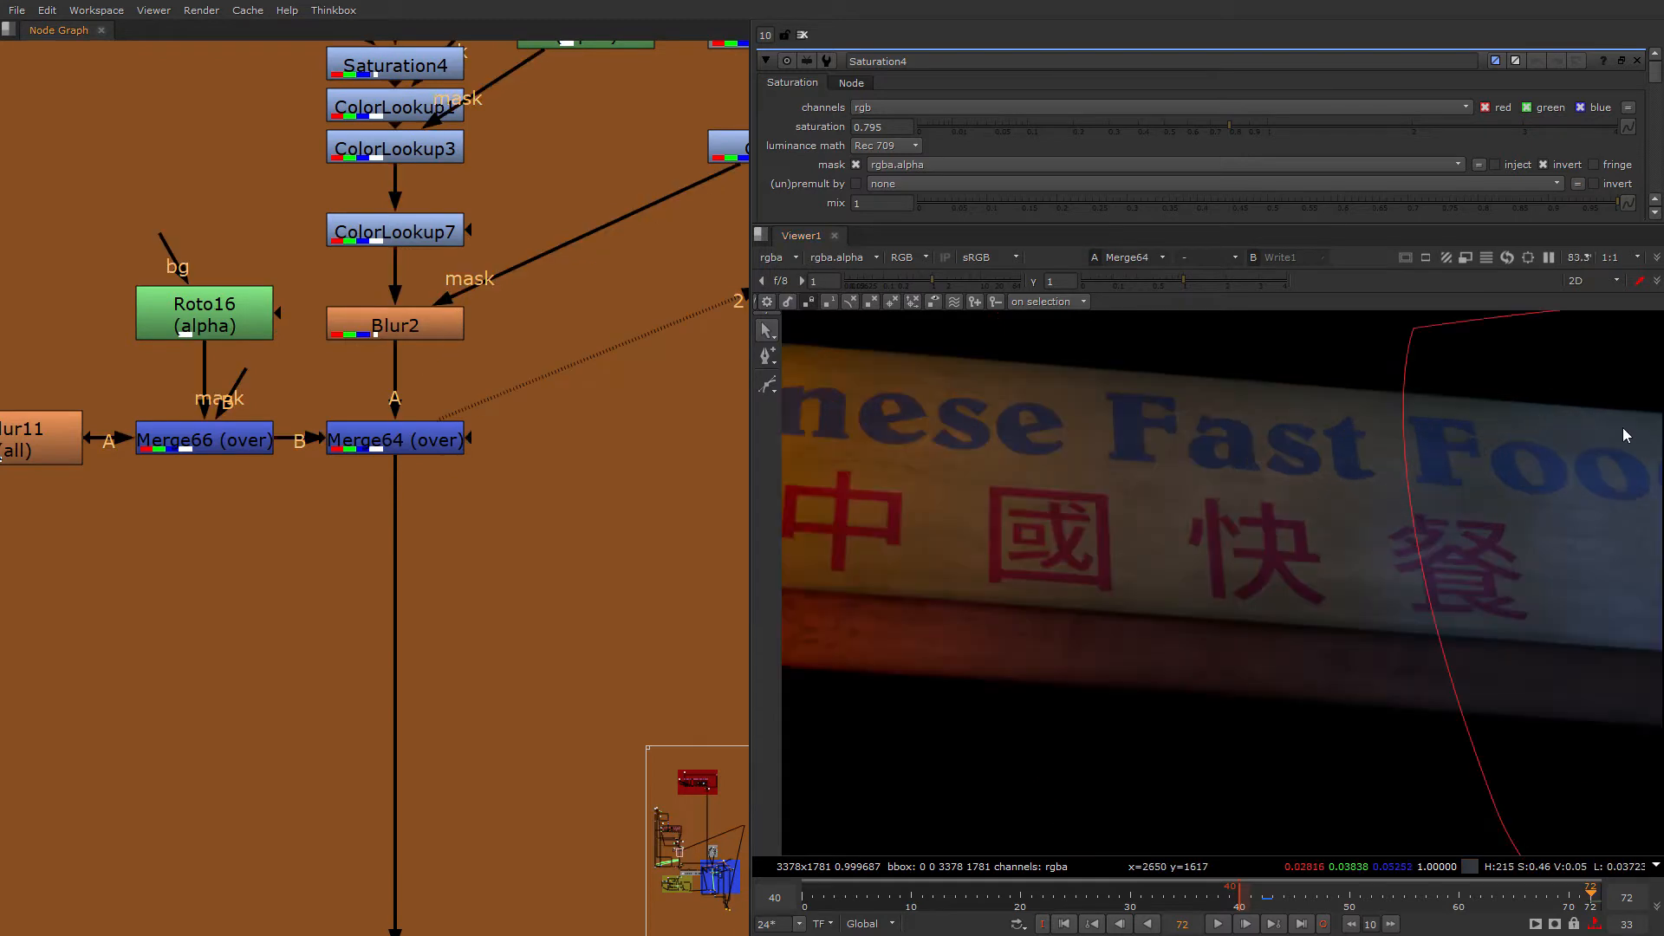
pyautogui.moveTo(1622, 428); pyautogui.dragTo(1429, 421, button='middle')
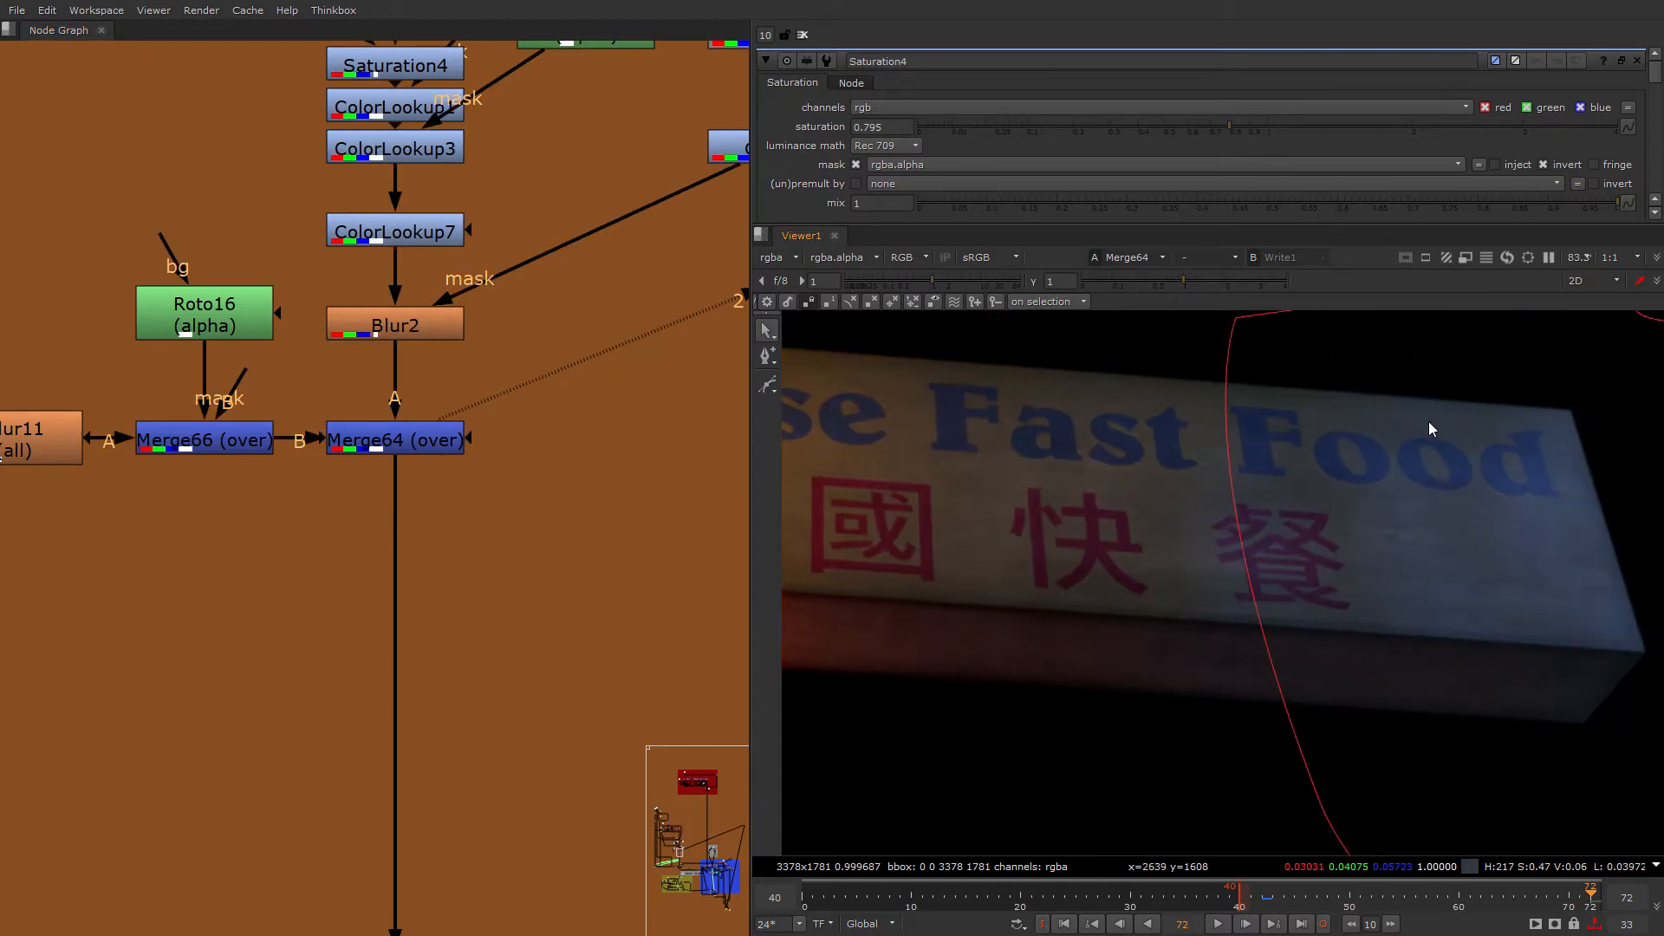
pyautogui.scroll(3, 1429, 421)
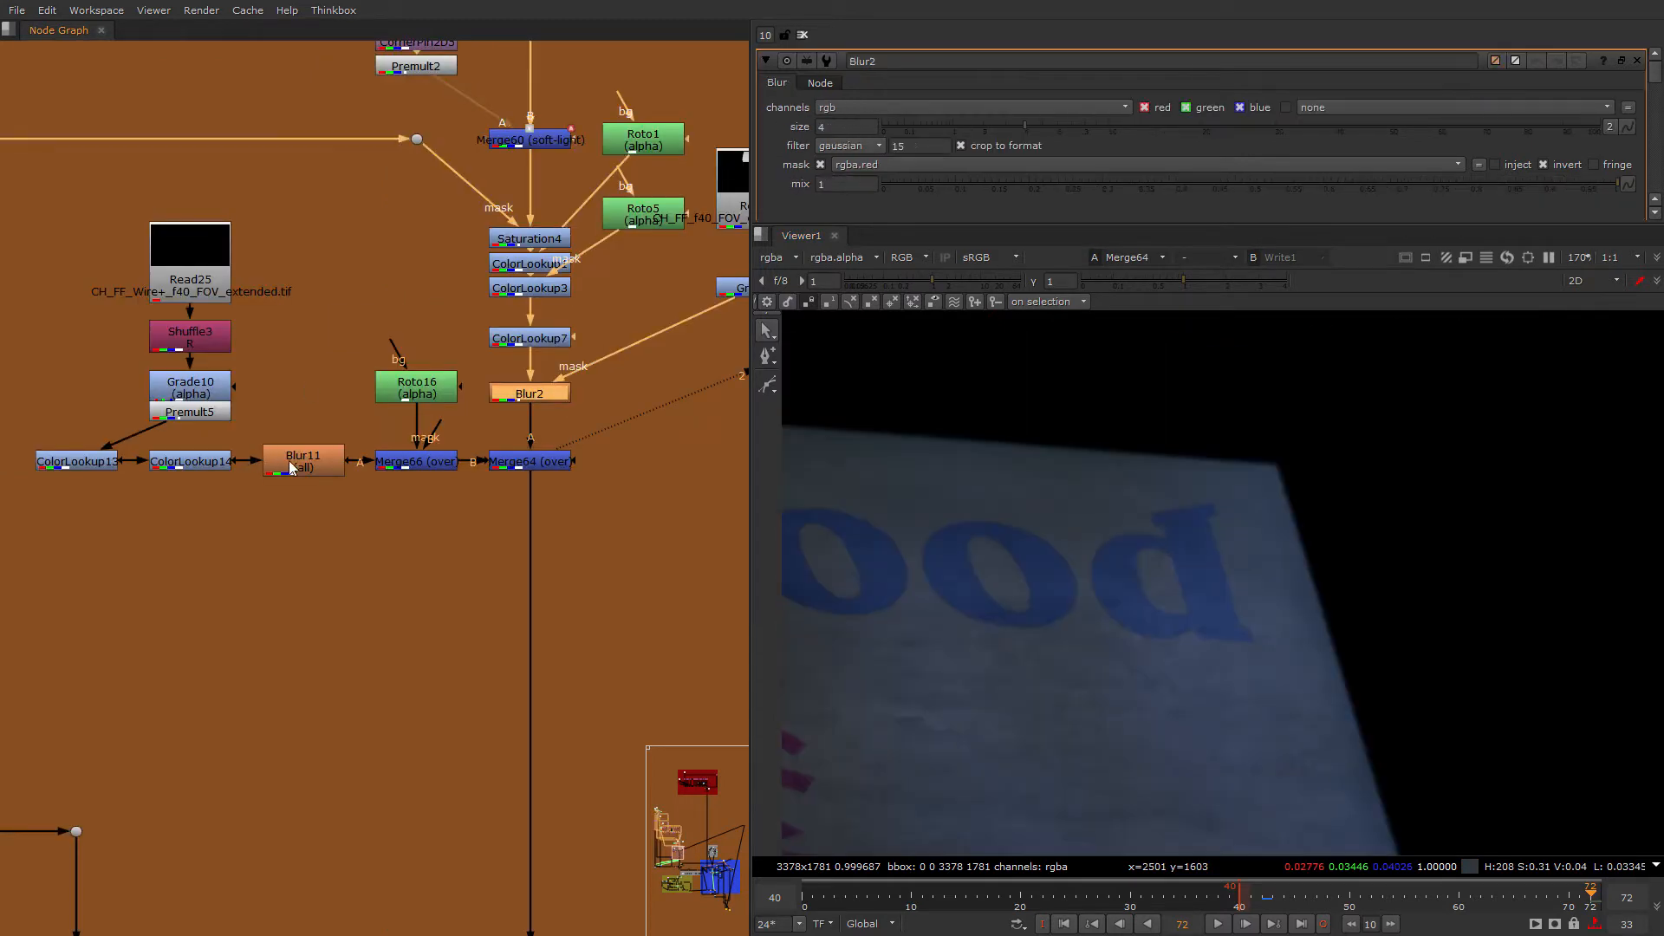
# Step: Inspect the Read25 wire render and compare it with the hanging wire in the Merge64 result
pyautogui.doubleClick(290, 468)
pyautogui.press('2')
pyautogui.doubleClick(191, 279)
pyautogui.click(189, 469)
pyautogui.moveTo(196, 279); pyautogui.dragTo(190, 282)
pyautogui.press('2')
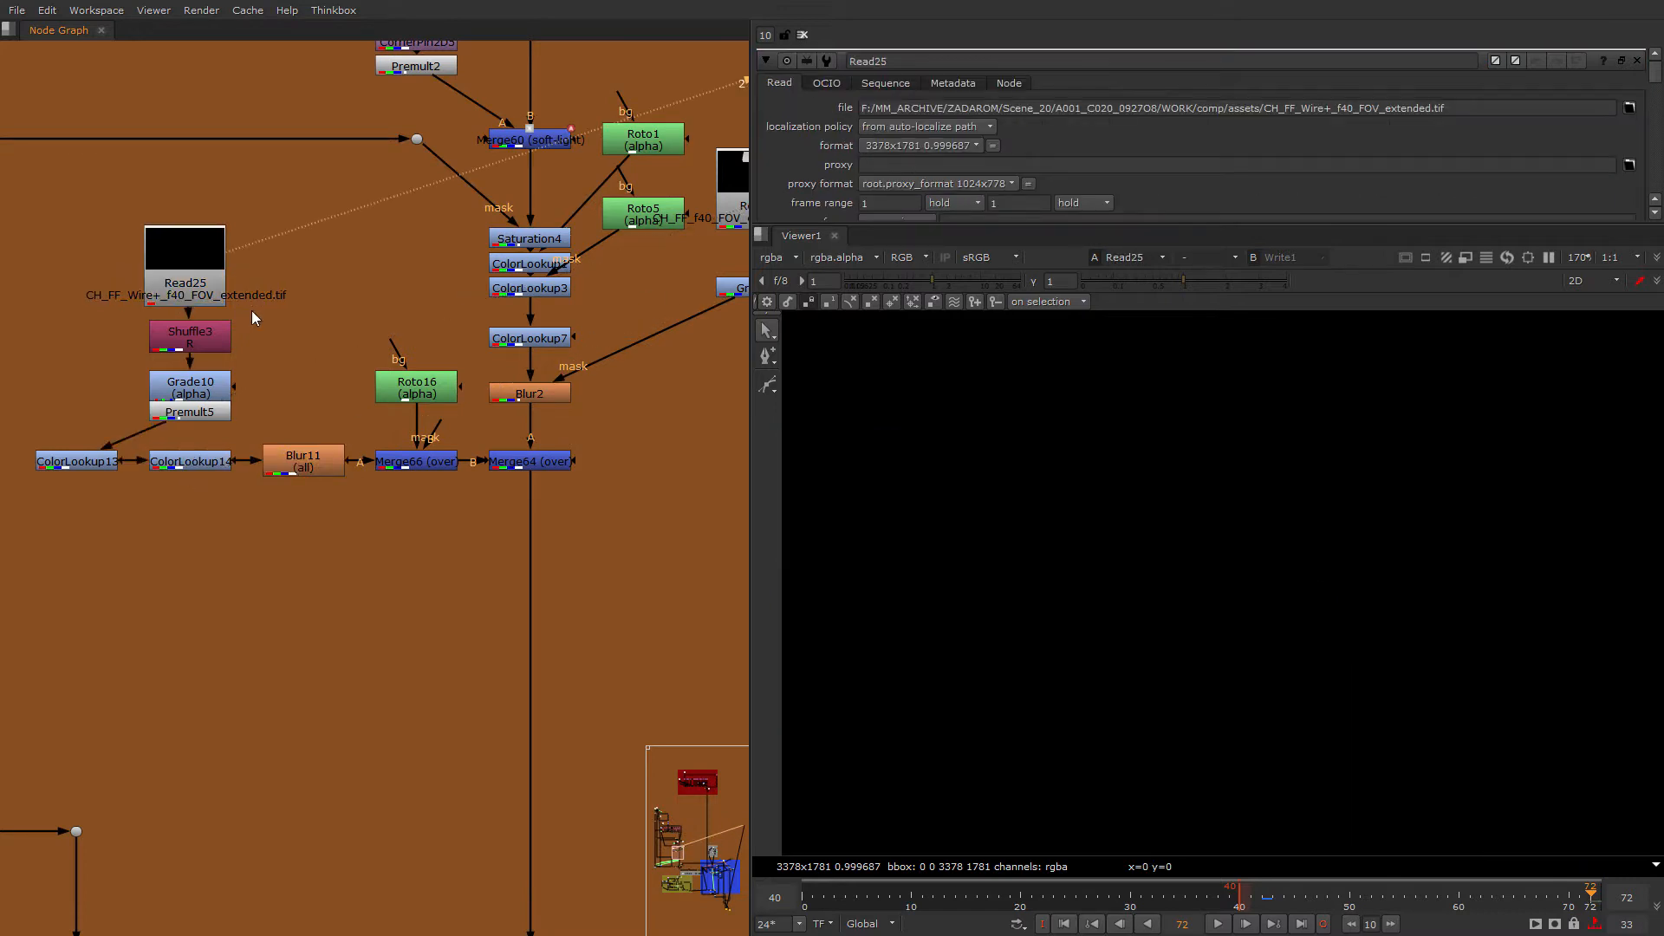
pyautogui.scroll(-6, 989, 590)
pyautogui.moveTo(989, 590); pyautogui.dragTo(1449, 503, button='middle')
pyautogui.scroll(4, 1014, 523)
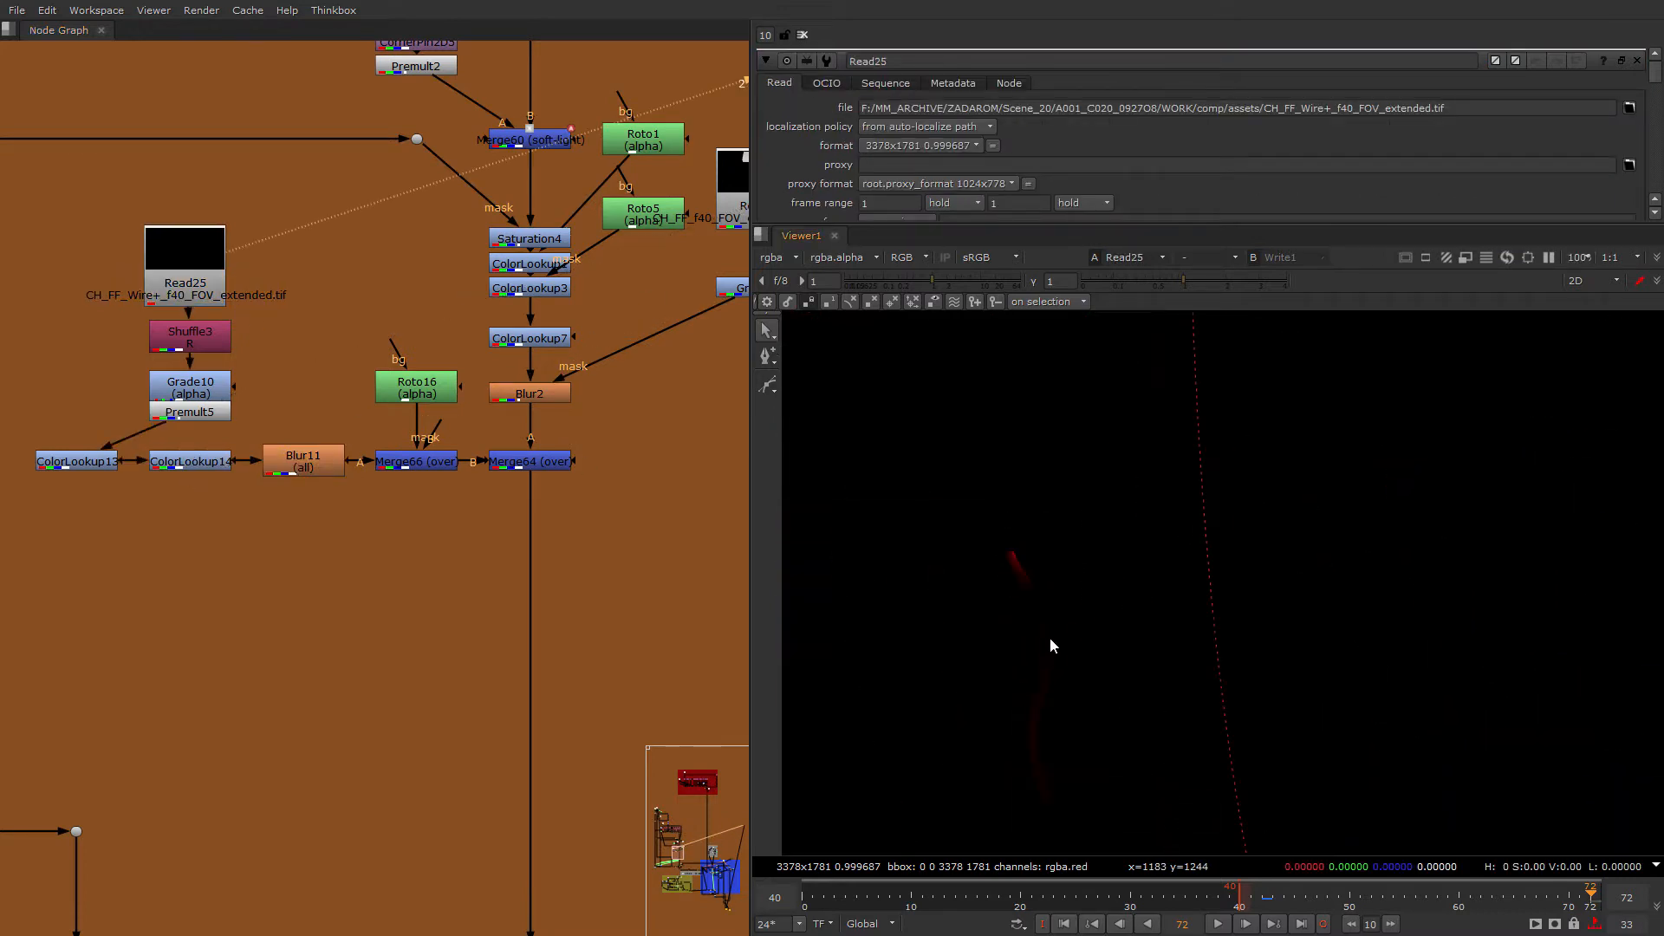
pyautogui.click(524, 461)
pyautogui.press('2')
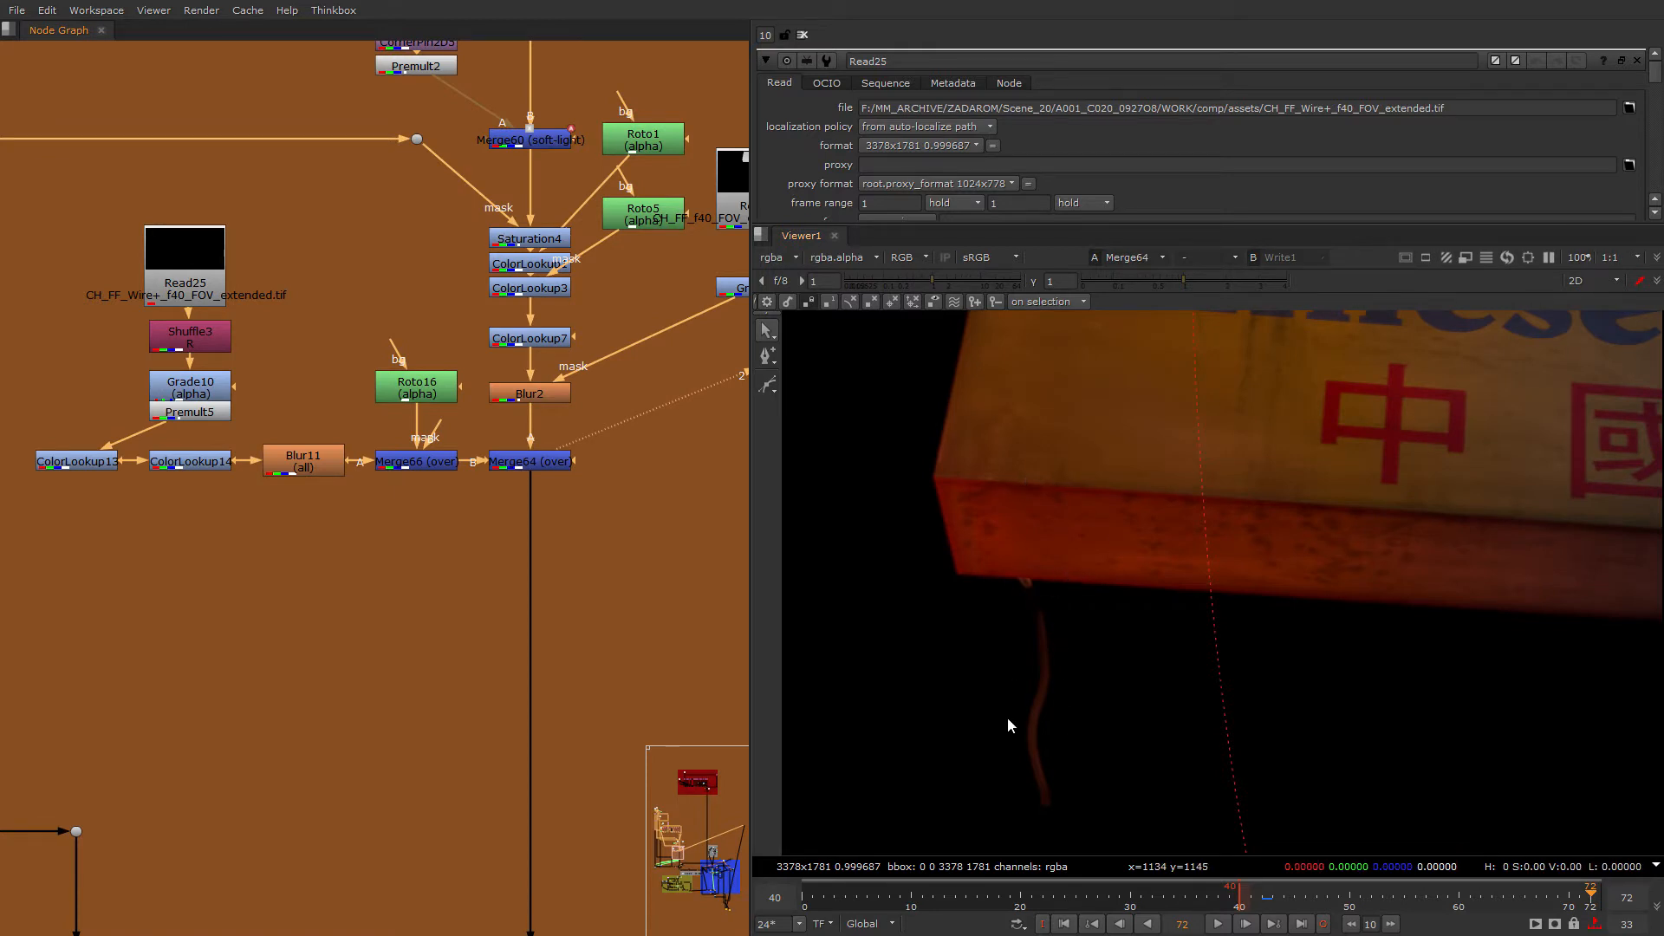
# Step: Align Read25, Shuffle3, Grade10 and Premult5 in a column above the first ColorLookup of the wire branch
pyautogui.moveTo(267, 420); pyautogui.dragTo(423, 473, button='middle')
pyautogui.moveTo(423, 474); pyautogui.dragTo(255, 225)
pyautogui.moveTo(328, 310); pyautogui.dragTo(218, 285)
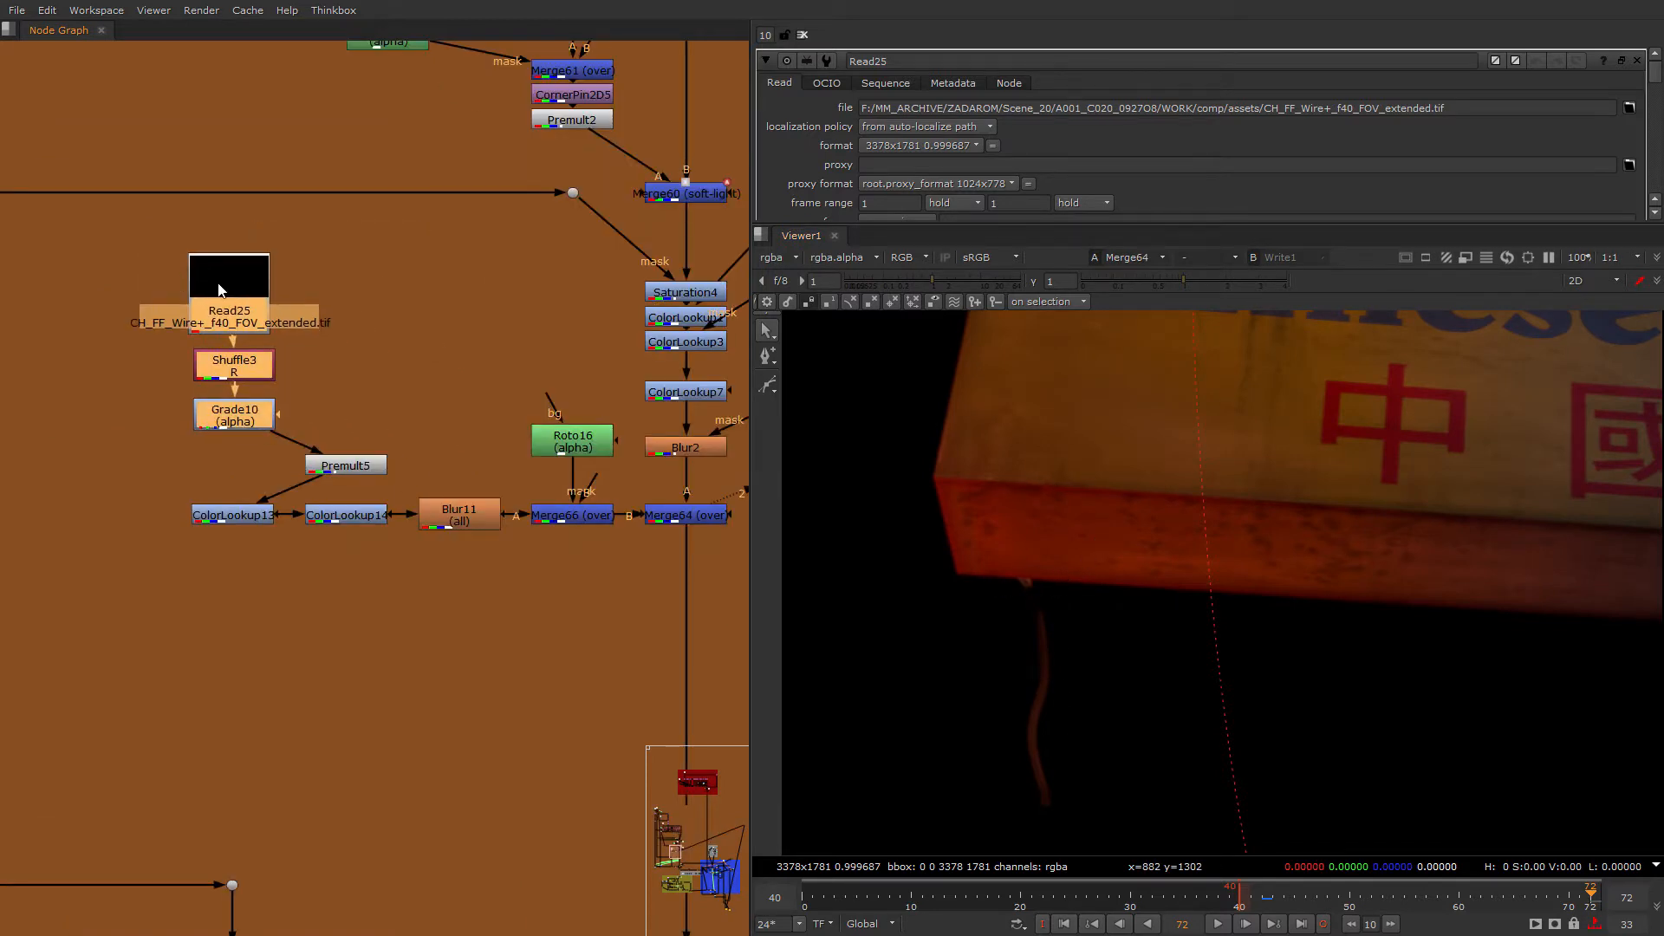
pyautogui.moveTo(356, 473); pyautogui.dragTo(227, 474)
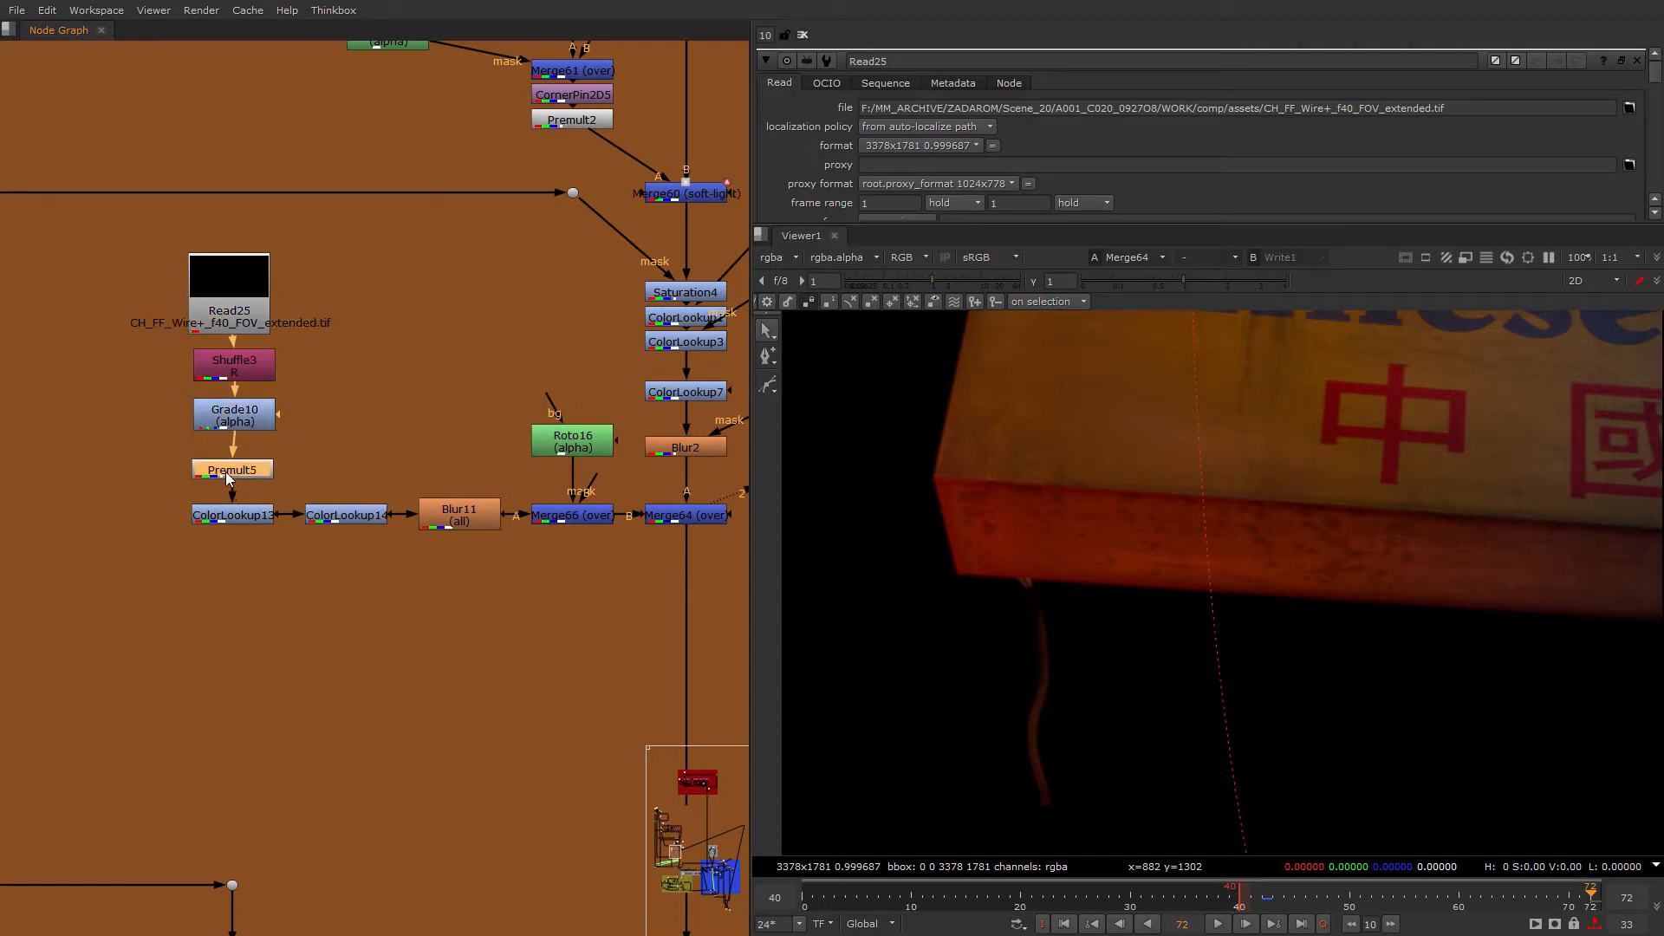
pyautogui.moveTo(375, 190); pyautogui.dragTo(75, 458)
pyautogui.moveTo(239, 425)
pyautogui.mouseDown()
pyautogui.moveTo(227, 417)
pyautogui.moveTo(245, 420)
pyautogui.mouseUp()
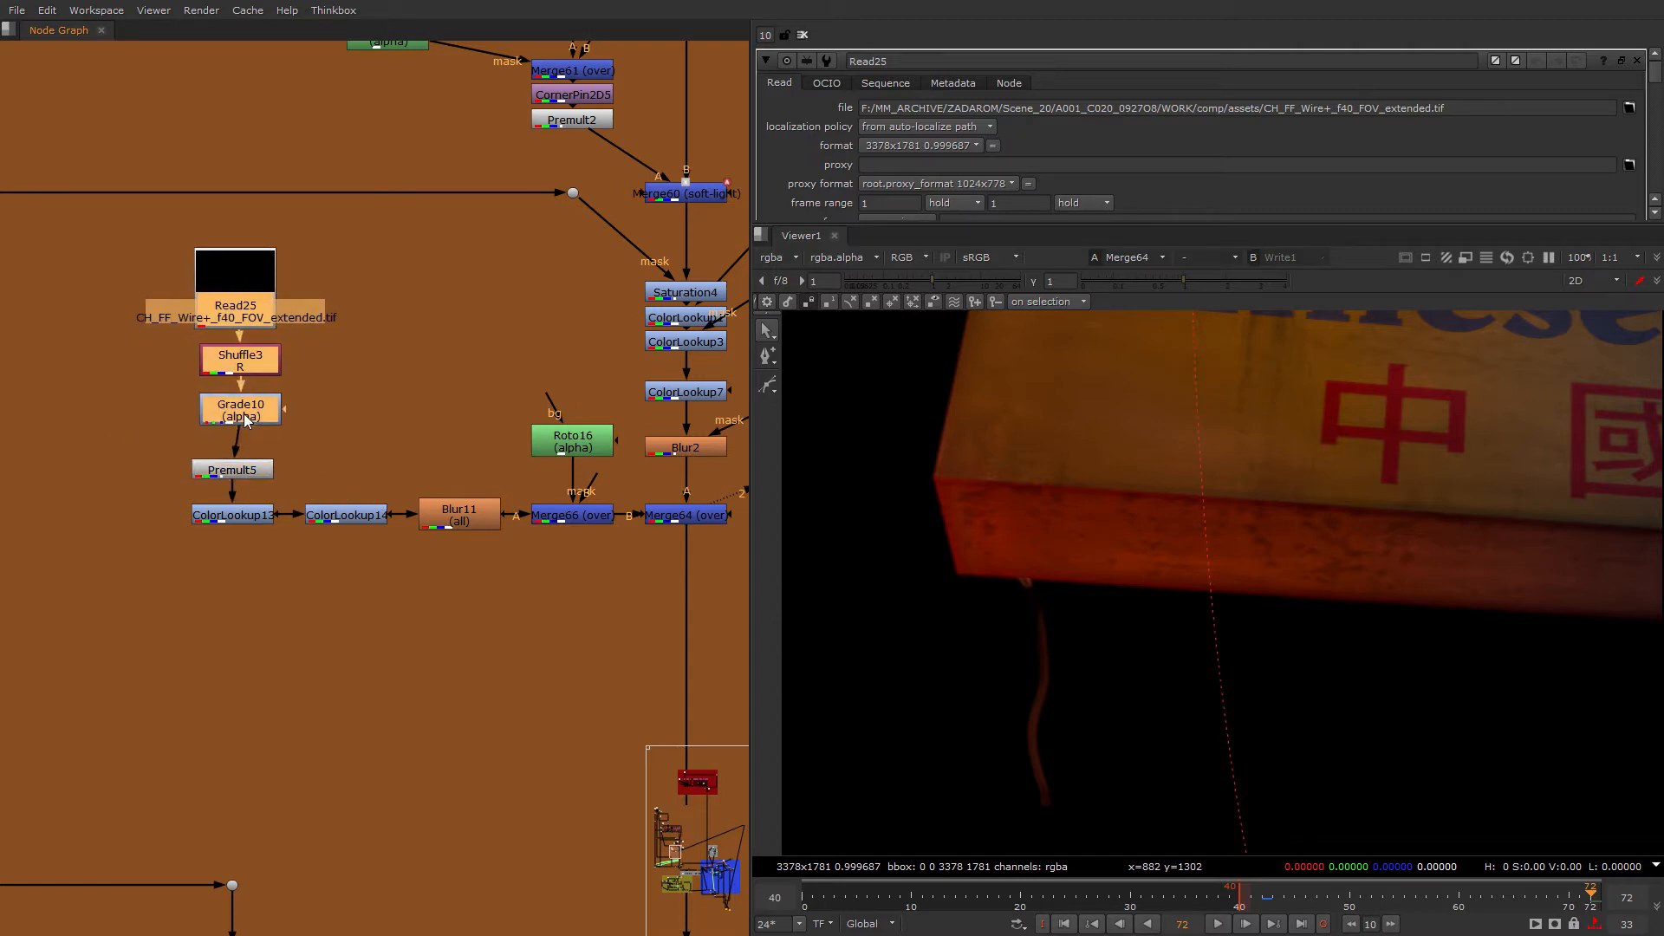
# Step: Follow the sign branch down to the Main comp section and view the Read2 plate
pyautogui.moveTo(537, 587); pyautogui.dragTo(273, 405, button='middle')
pyautogui.scroll(-3, 273, 406)
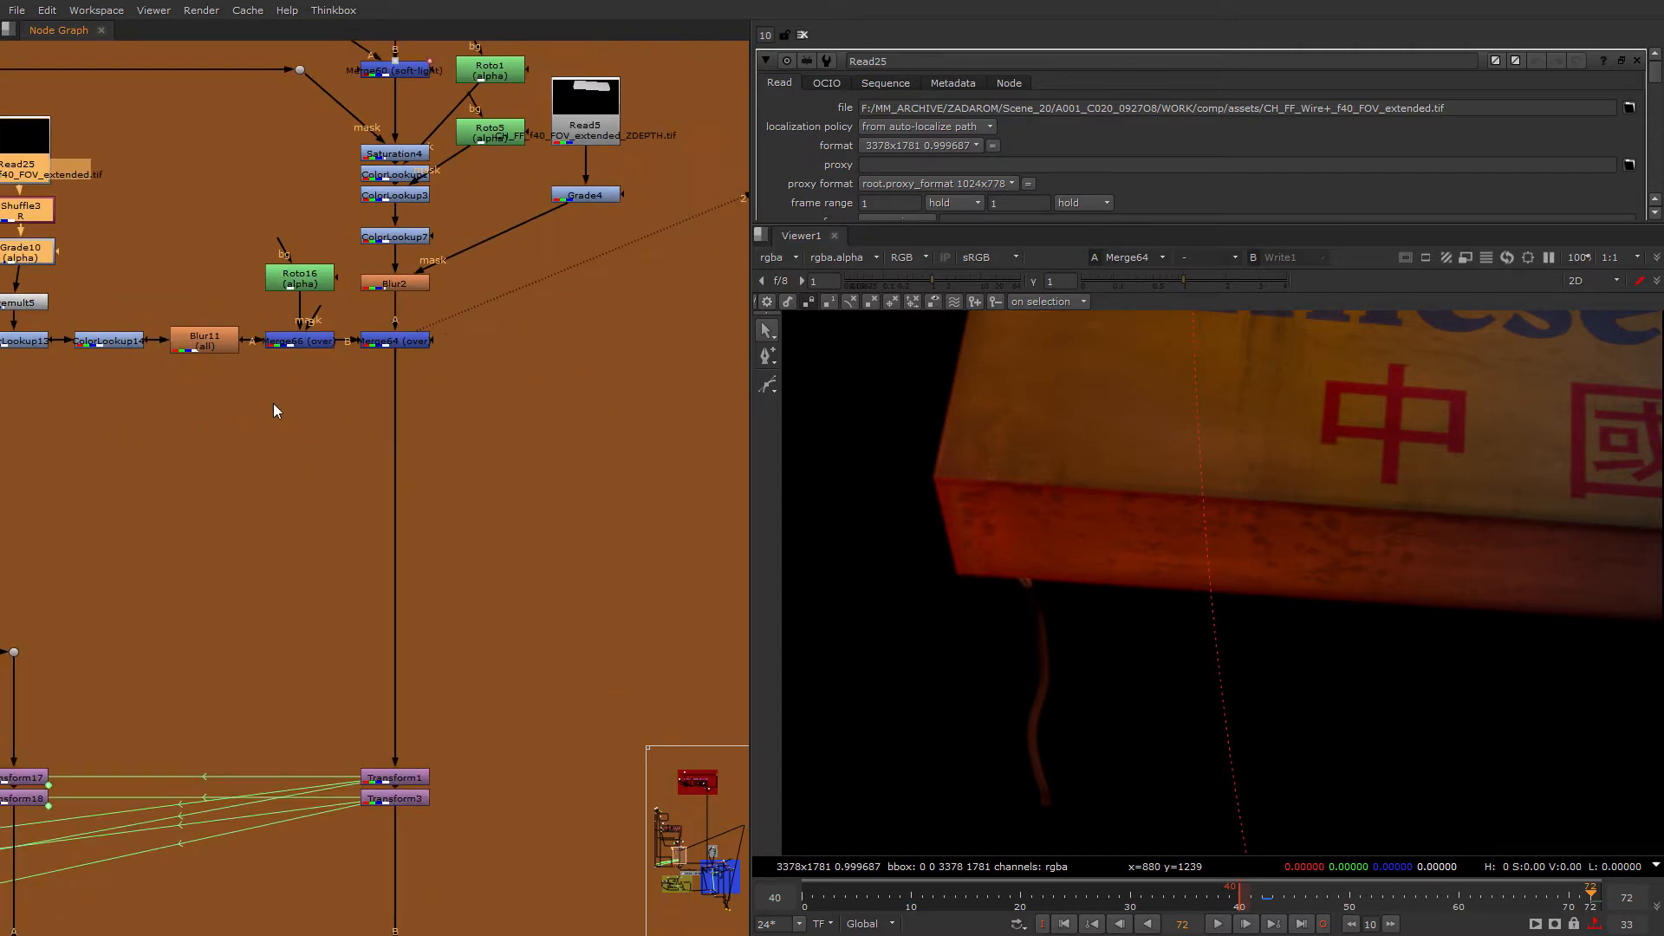
pyautogui.moveTo(389, 773); pyautogui.dragTo(485, 532, button='middle')
pyautogui.scroll(2, 486, 532)
pyautogui.moveTo(491, 655); pyautogui.dragTo(460, 433, button='middle')
pyautogui.scroll(-2, 459, 433)
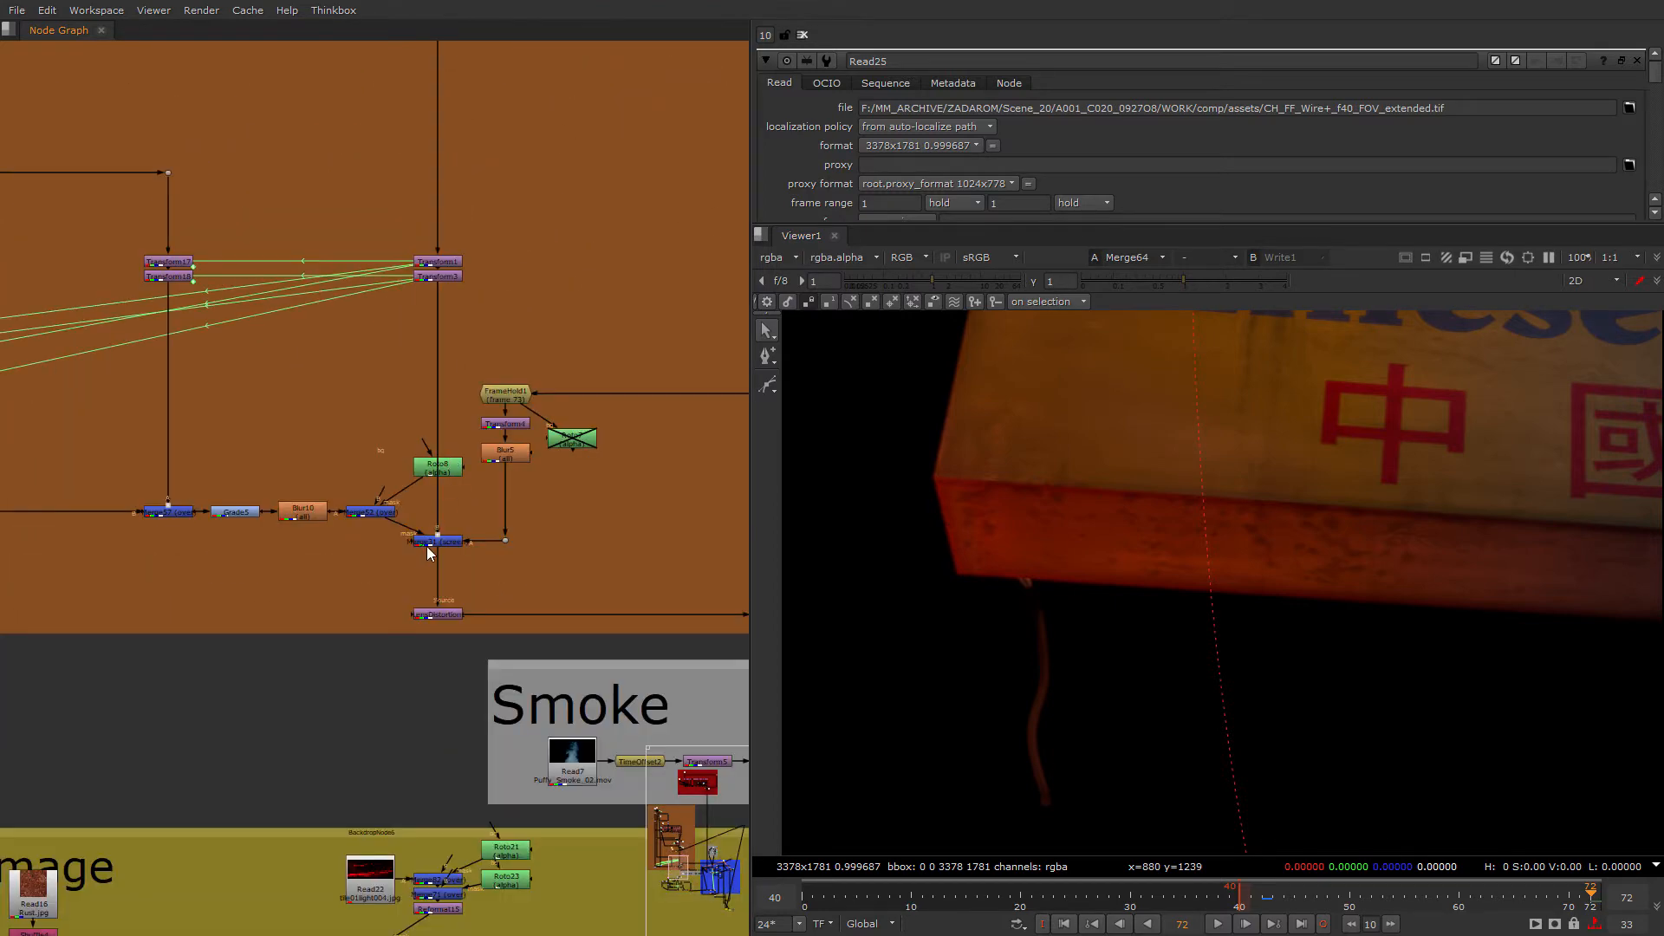
pyautogui.scroll(-3, 452, 611)
pyautogui.moveTo(452, 611); pyautogui.dragTo(501, 680, button='middle')
pyautogui.scroll(-5, 501, 680)
pyautogui.moveTo(731, 668); pyautogui.dragTo(278, 529, button='middle')
pyautogui.scroll(3, 278, 528)
pyautogui.click(496, 420)
pyautogui.press('1')
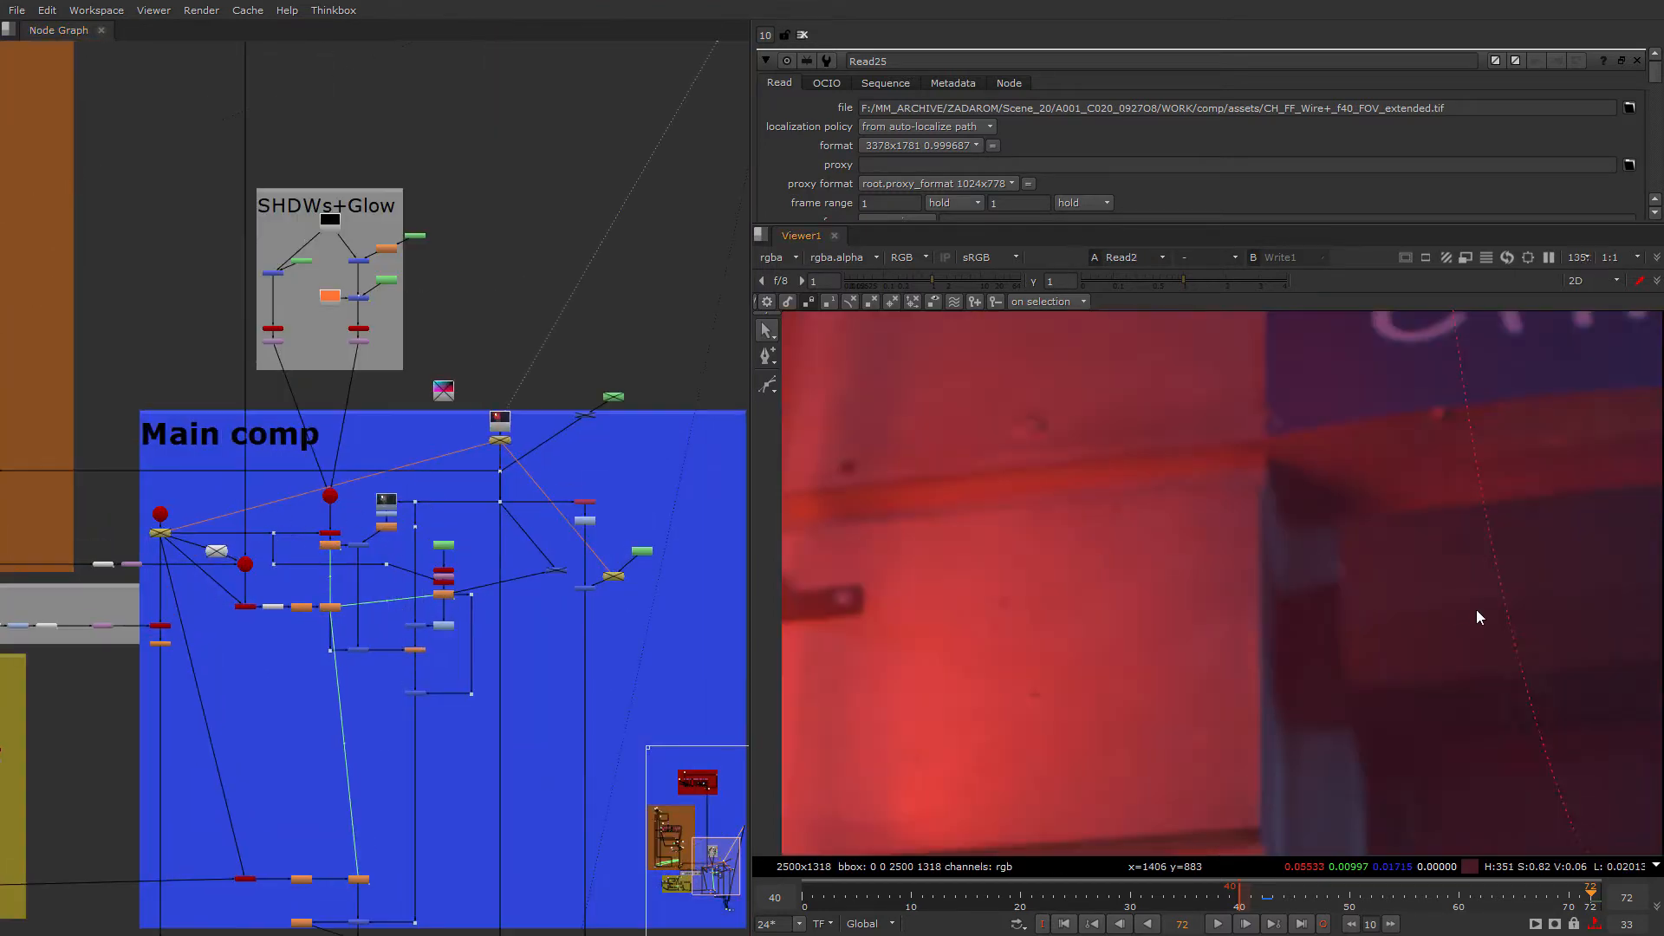
# Step: View the final composite at the Write1 node below the Main comp section
pyautogui.scroll(-3, 839, 453)
pyautogui.scroll(-4, 734, 442)
pyautogui.moveTo(714, 841); pyautogui.dragTo(516, 721, button='middle')
pyautogui.scroll(4, 517, 721)
pyautogui.scroll(3, 426, 559)
pyautogui.moveTo(240, 417); pyautogui.dragTo(234, 442)
pyautogui.press('1')
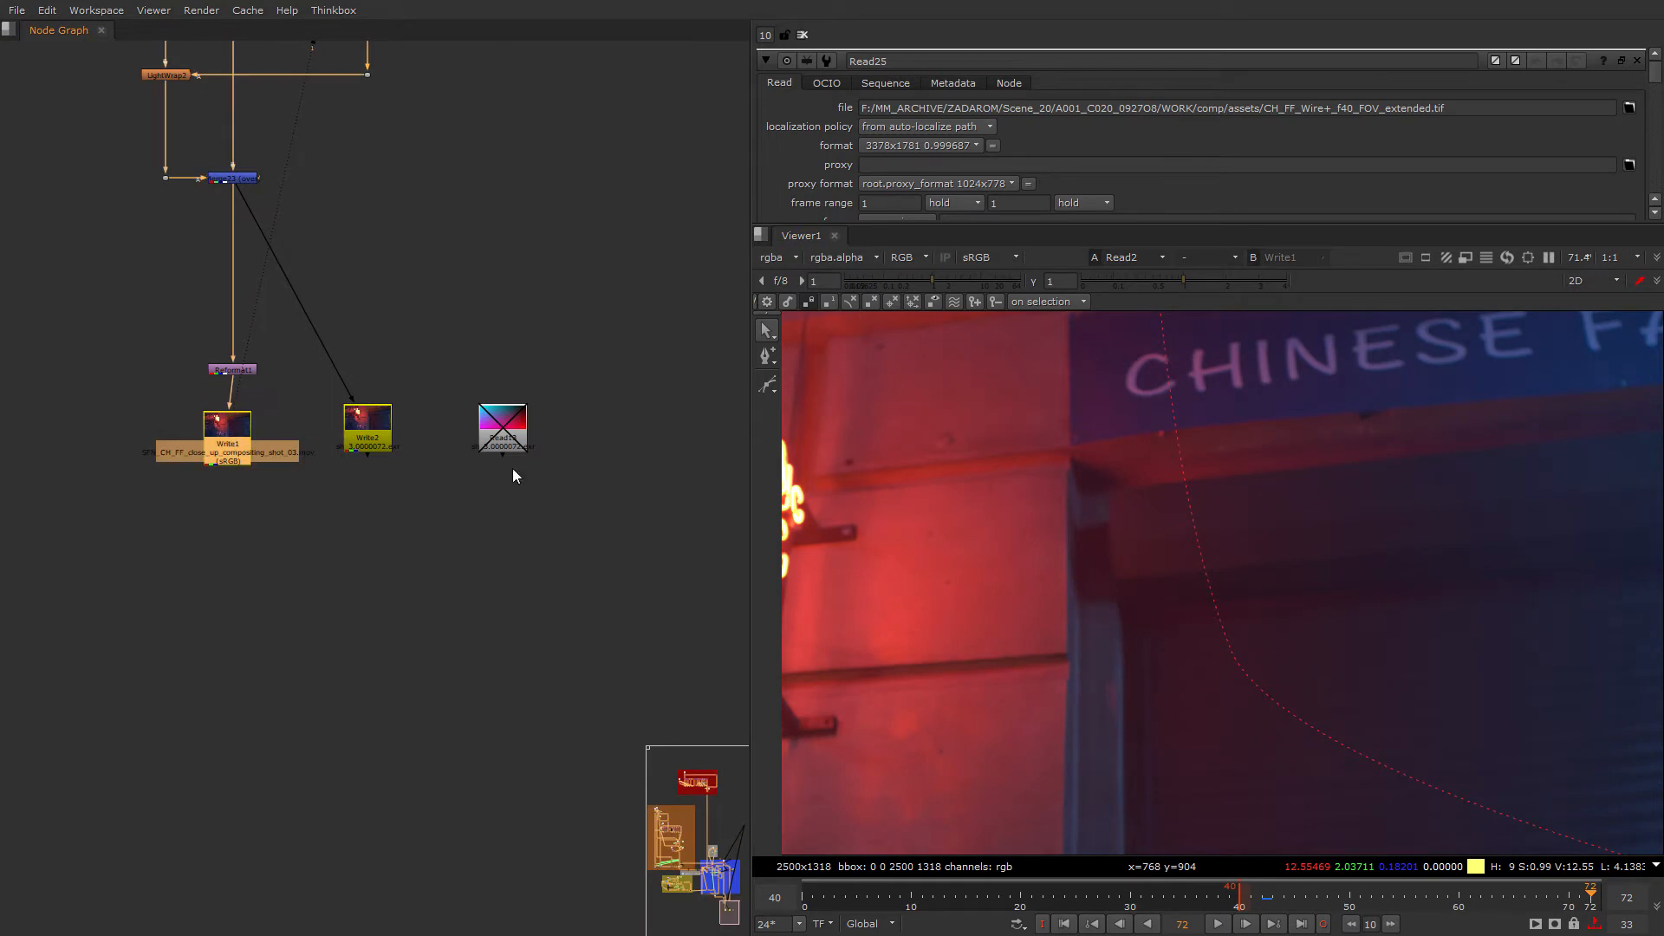
pyautogui.click(514, 470)
pyautogui.scroll(3, 1086, 537)
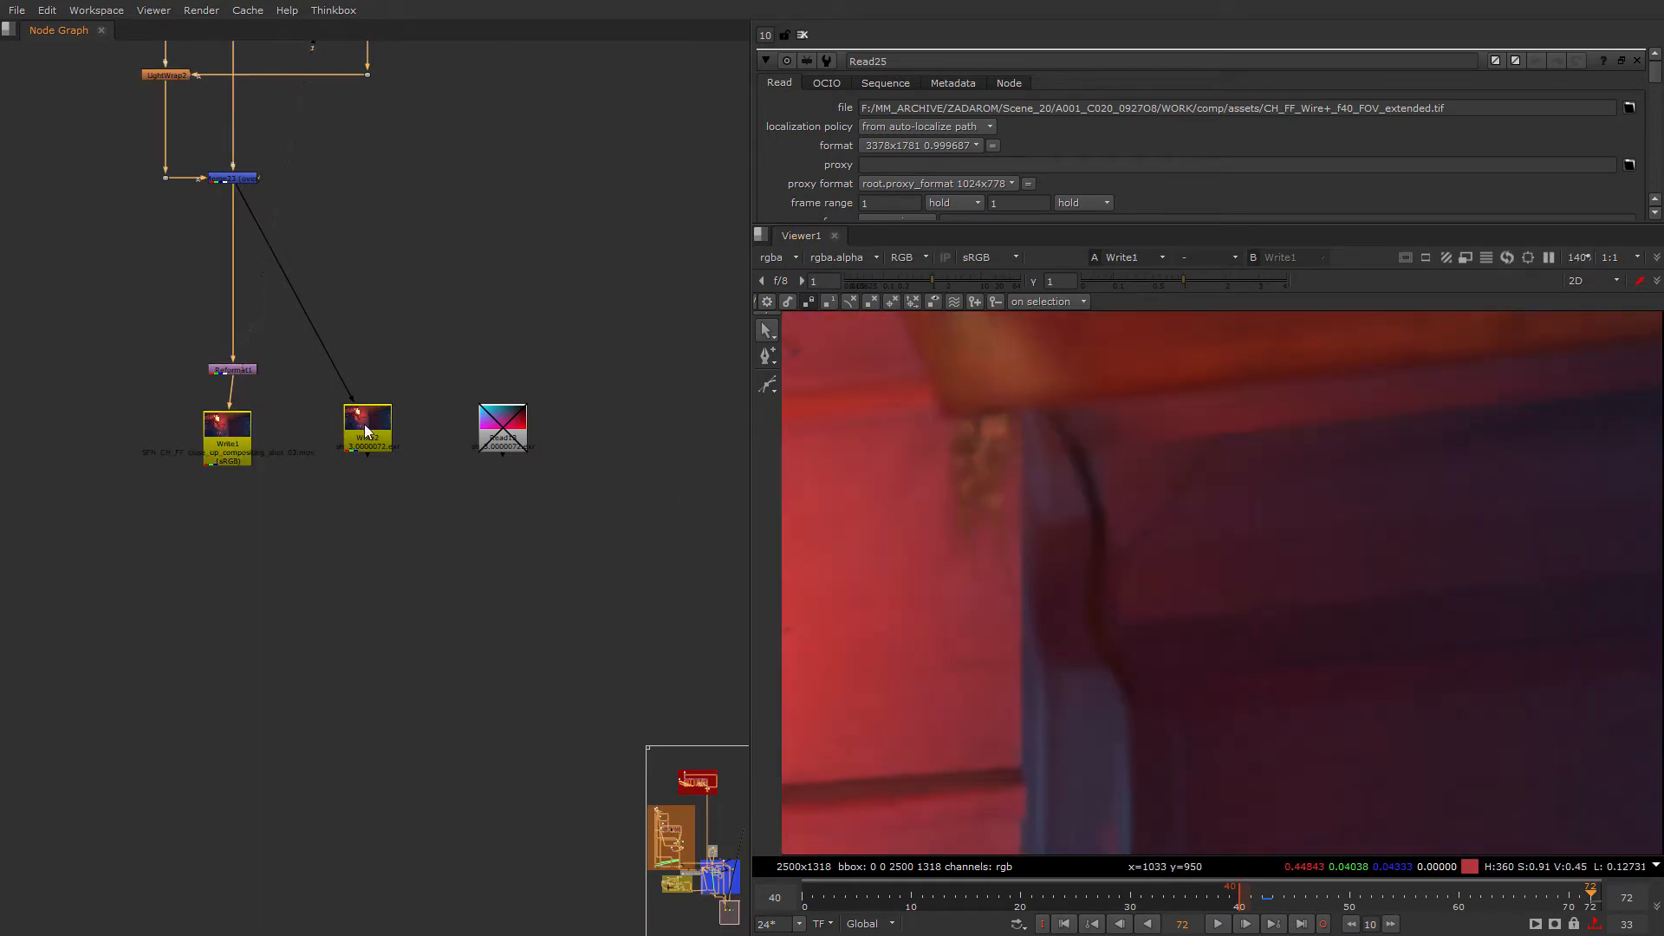
# Step: Examine the hanging wire and wall damage under the sign's corner, and the surrounding street in the final composite
pyautogui.moveTo(365, 425); pyautogui.dragTo(443, 658, button='middle')
pyautogui.scroll(-5, 437, 655)
pyautogui.scroll(4, 384, 646)
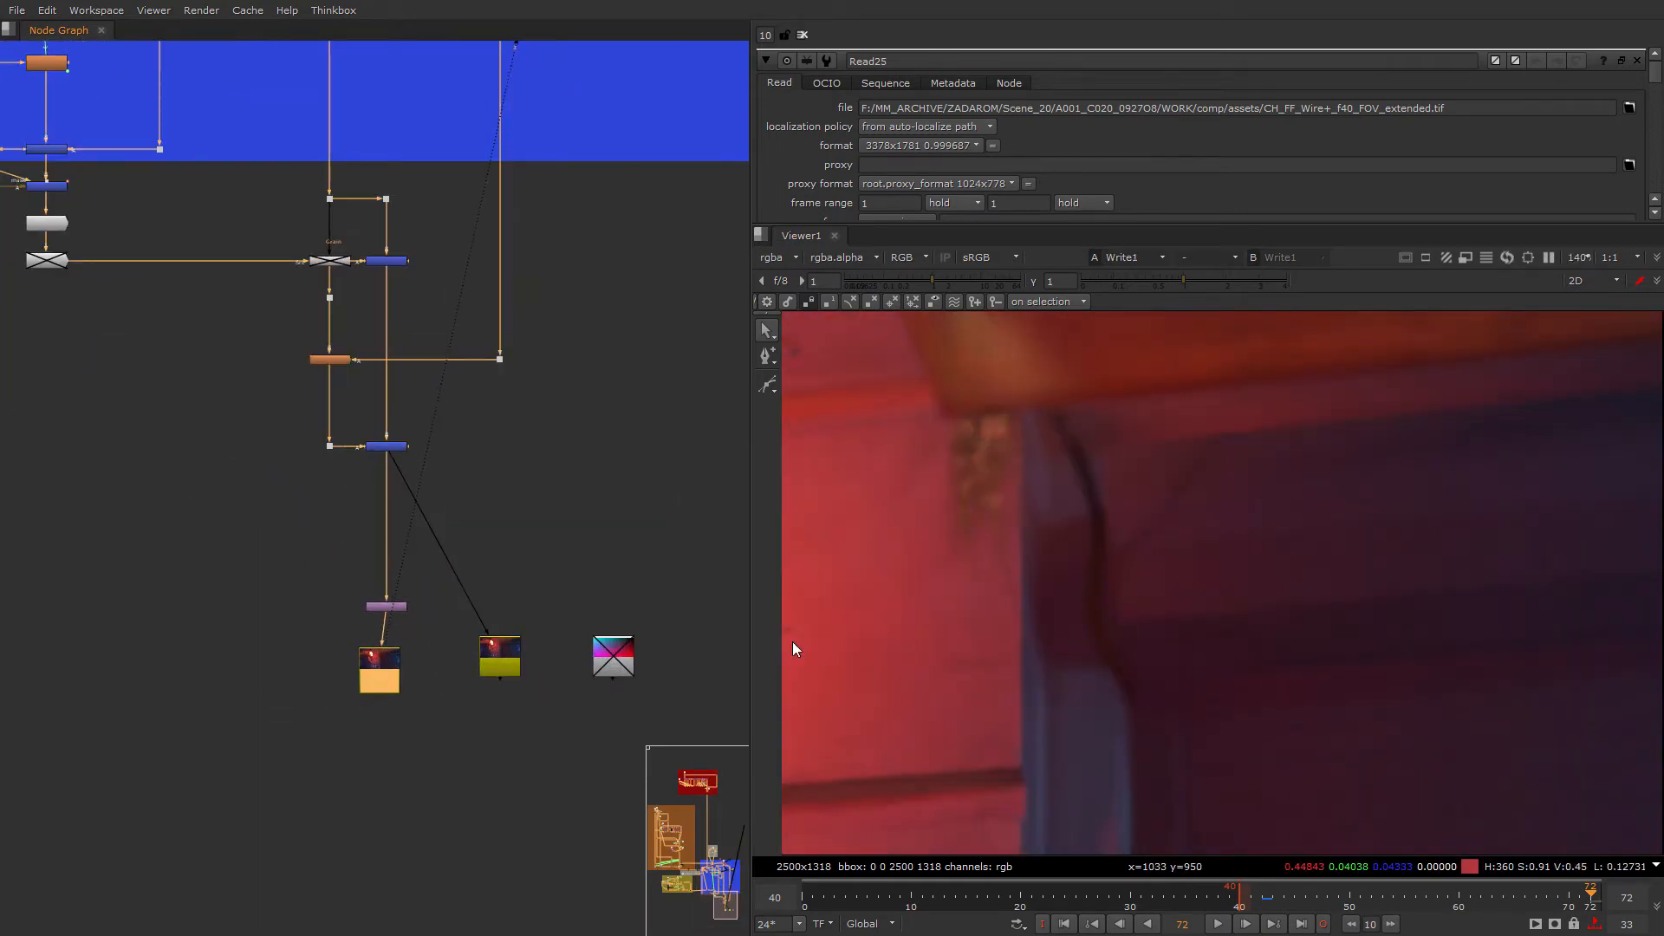
pyautogui.scroll(2, 1087, 498)
pyautogui.scroll(-3, 1101, 616)
pyautogui.scroll(1, 1097, 575)
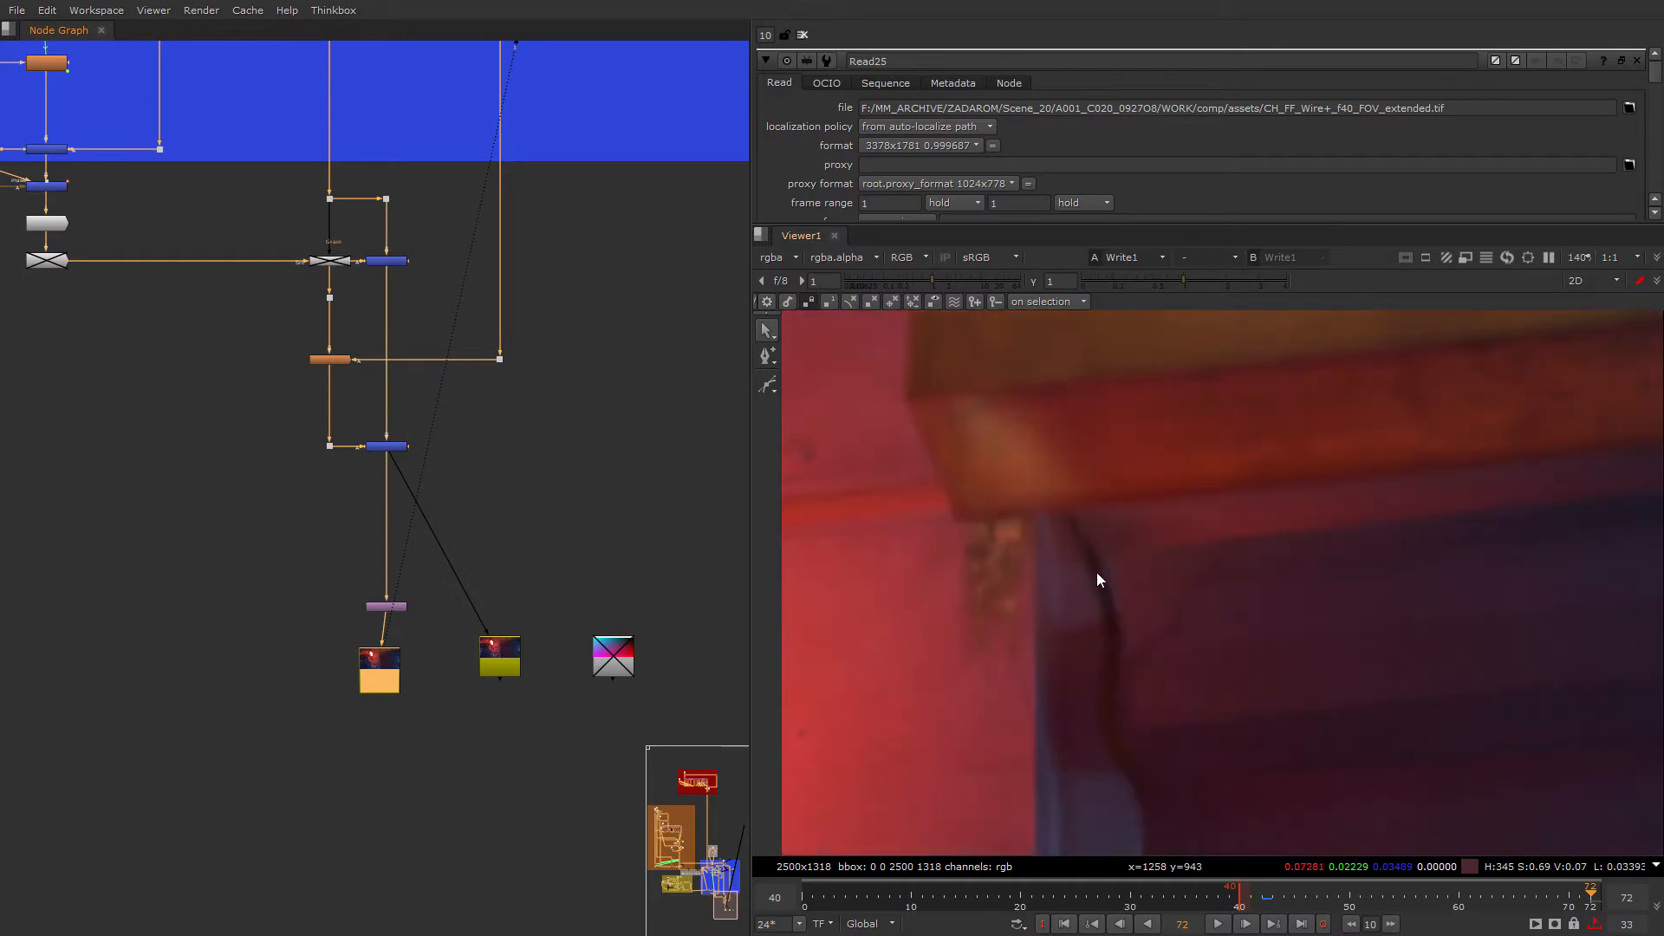
pyautogui.moveTo(1103, 694); pyautogui.dragTo(1156, 623, button='middle')
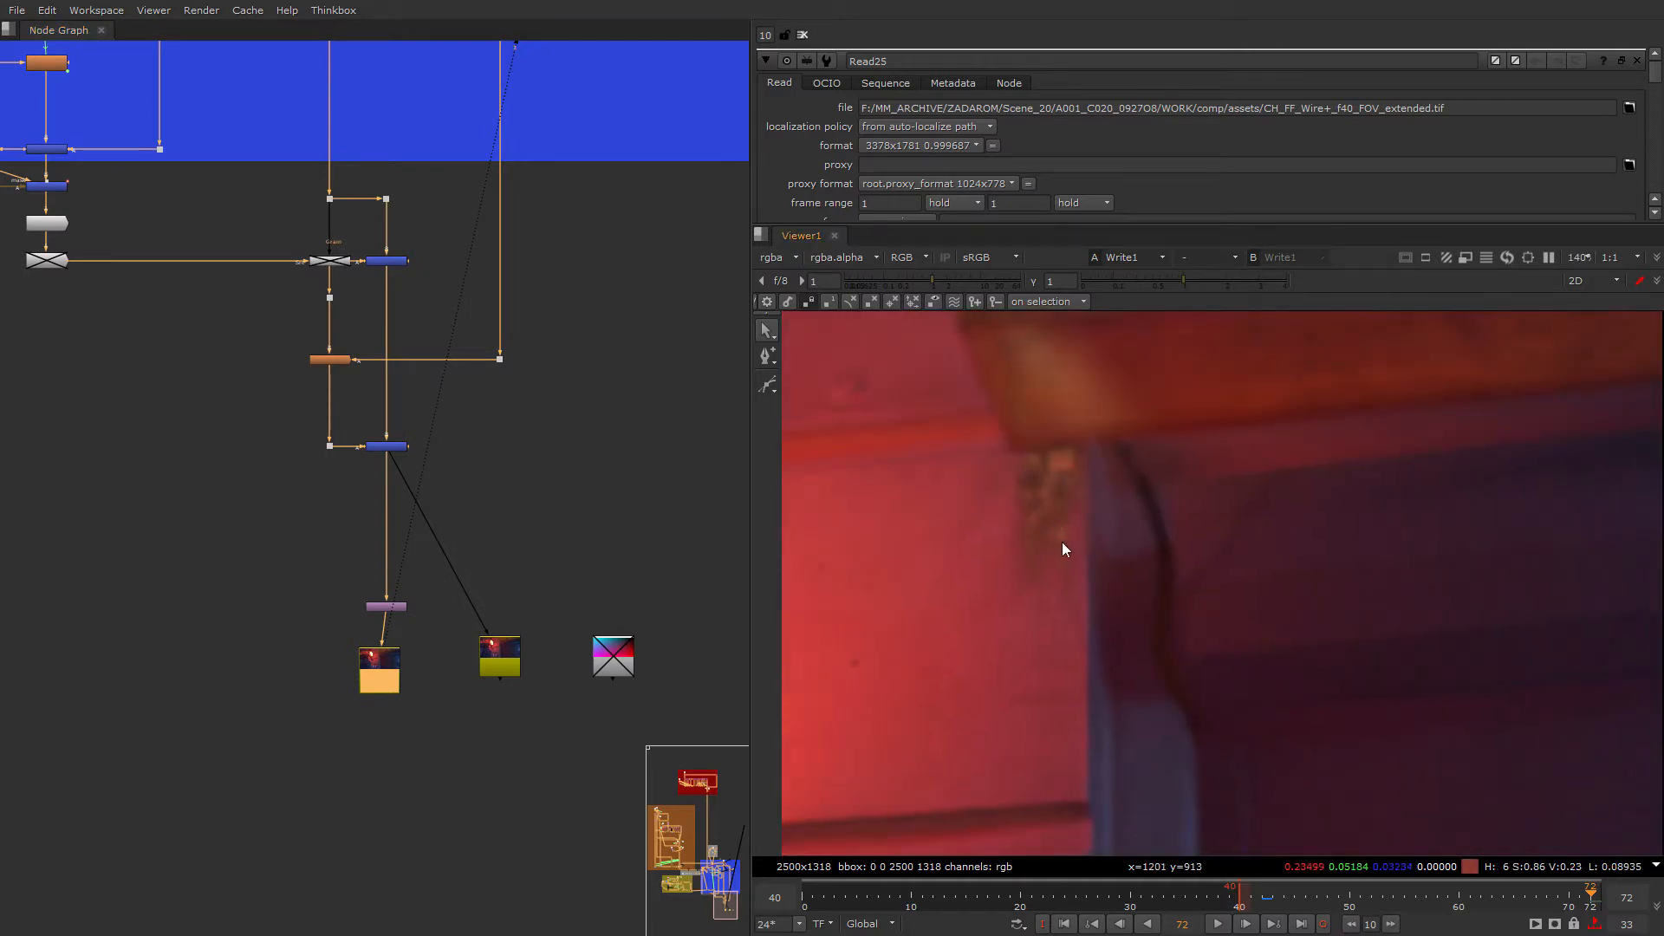
pyautogui.scroll(-5, 1070, 559)
pyautogui.moveTo(1084, 570); pyautogui.dragTo(1400, 568, button='middle')
pyautogui.scroll(2, 1304, 416)
pyautogui.scroll(3, 1427, 605)
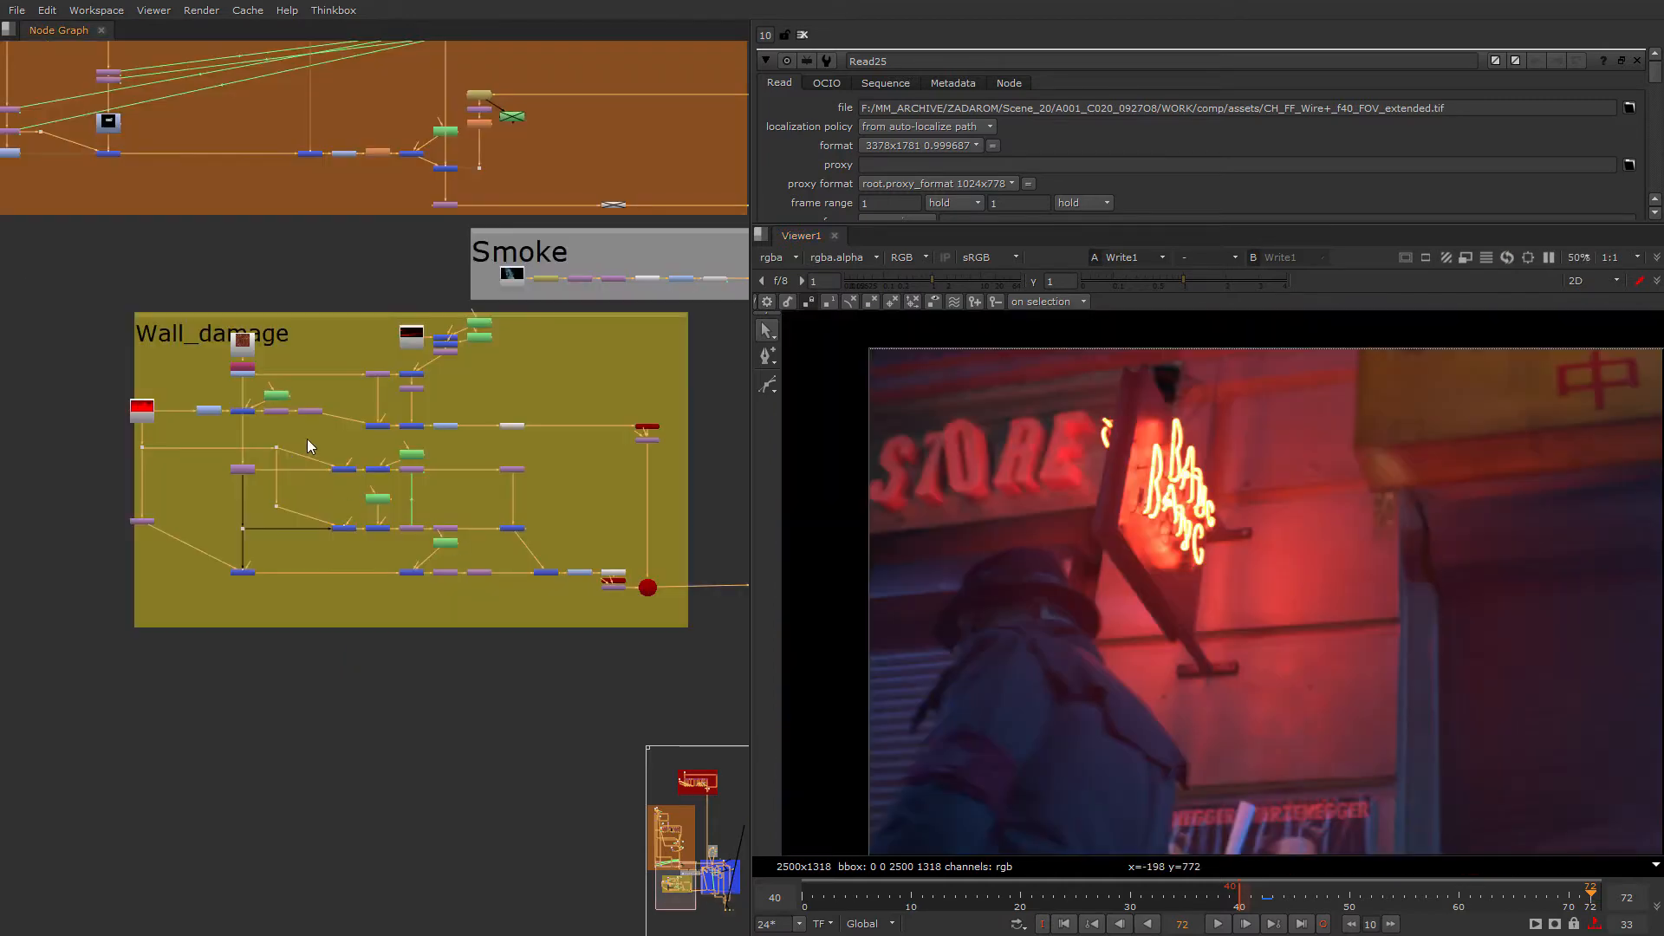
# Step: Return to the sign branch and view the Merge88 dirt layer and the Merge31 screen result
pyautogui.moveTo(307, 439); pyautogui.dragTo(265, 610, button='middle')
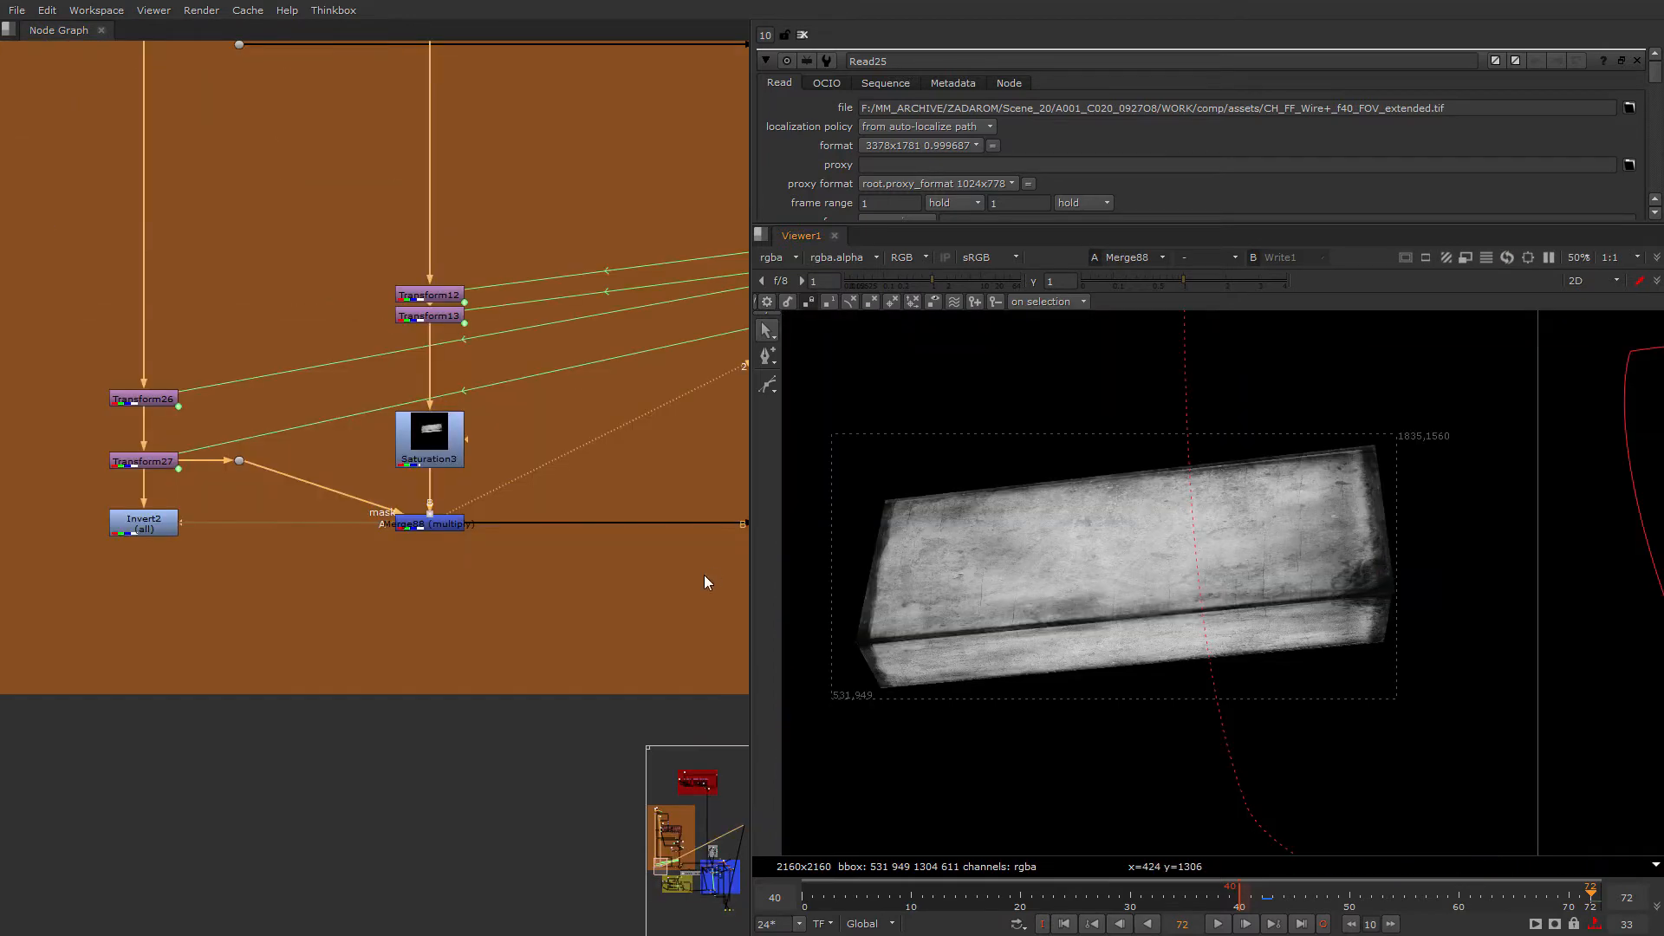
pyautogui.scroll(-2, 273, 580)
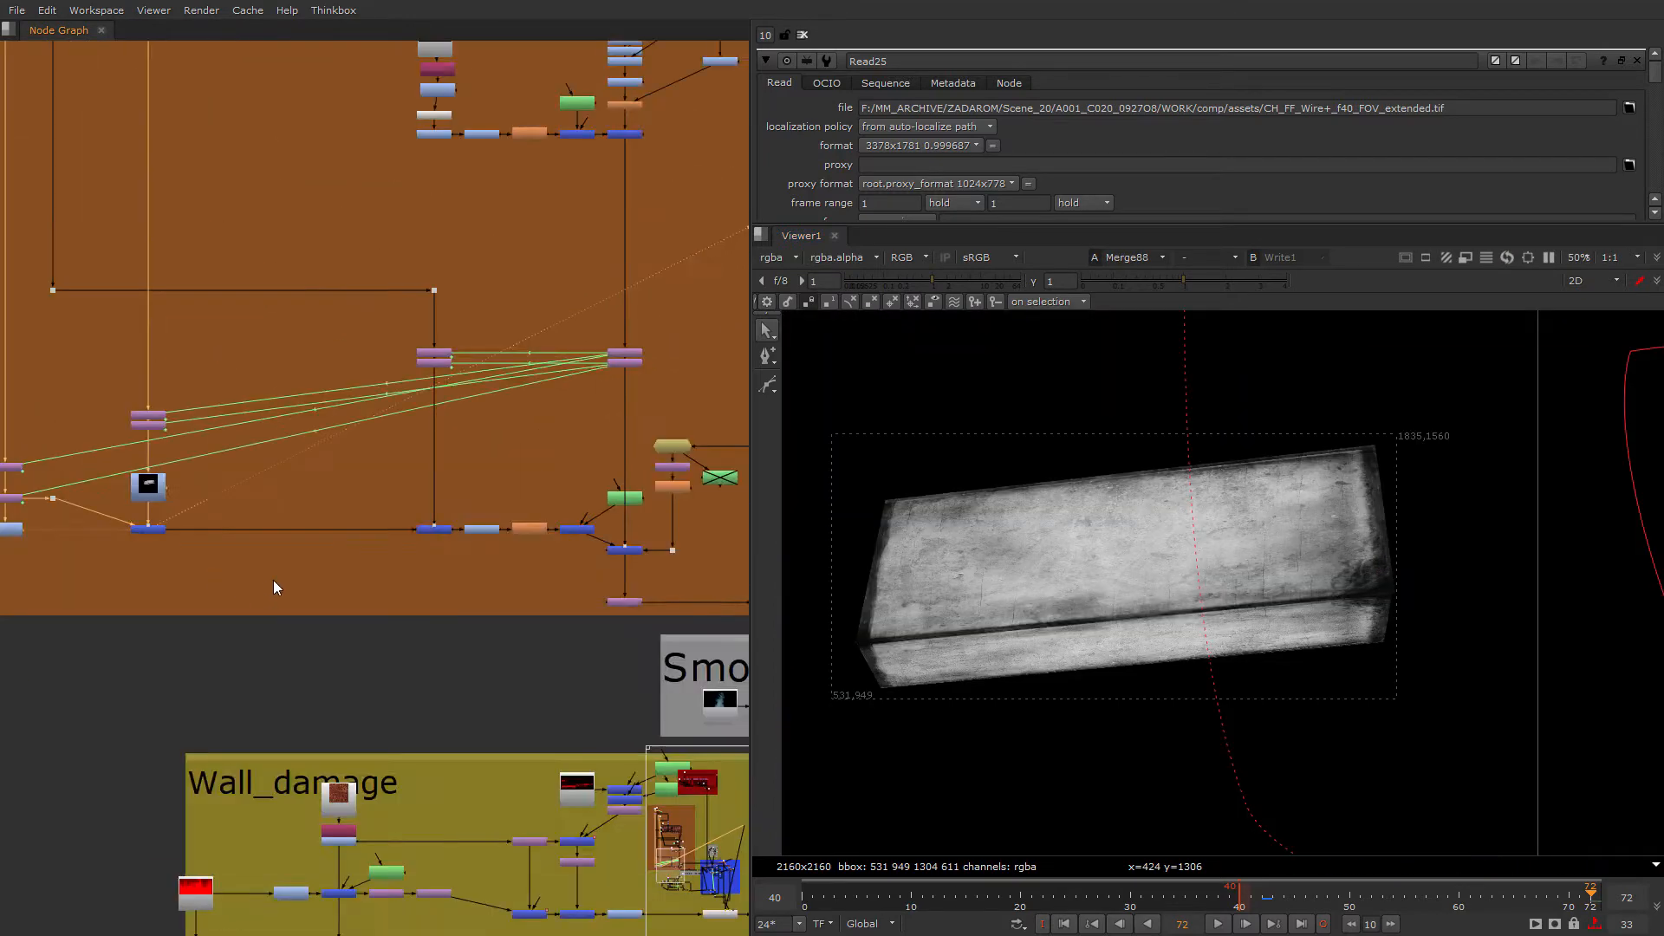
pyautogui.moveTo(451, 540); pyautogui.dragTo(173, 517, button='middle')
pyautogui.scroll(2, 173, 518)
pyautogui.keyDown('ctrl'); pyautogui.keyDown('shift'); pyautogui.click(141, 504); pyautogui.keyUp('shift'); pyautogui.keyUp('ctrl')
pyautogui.keyDown('ctrl'); pyautogui.keyDown('shift'); pyautogui.click(413, 531); pyautogui.keyUp('shift'); pyautogui.keyUp('ctrl')
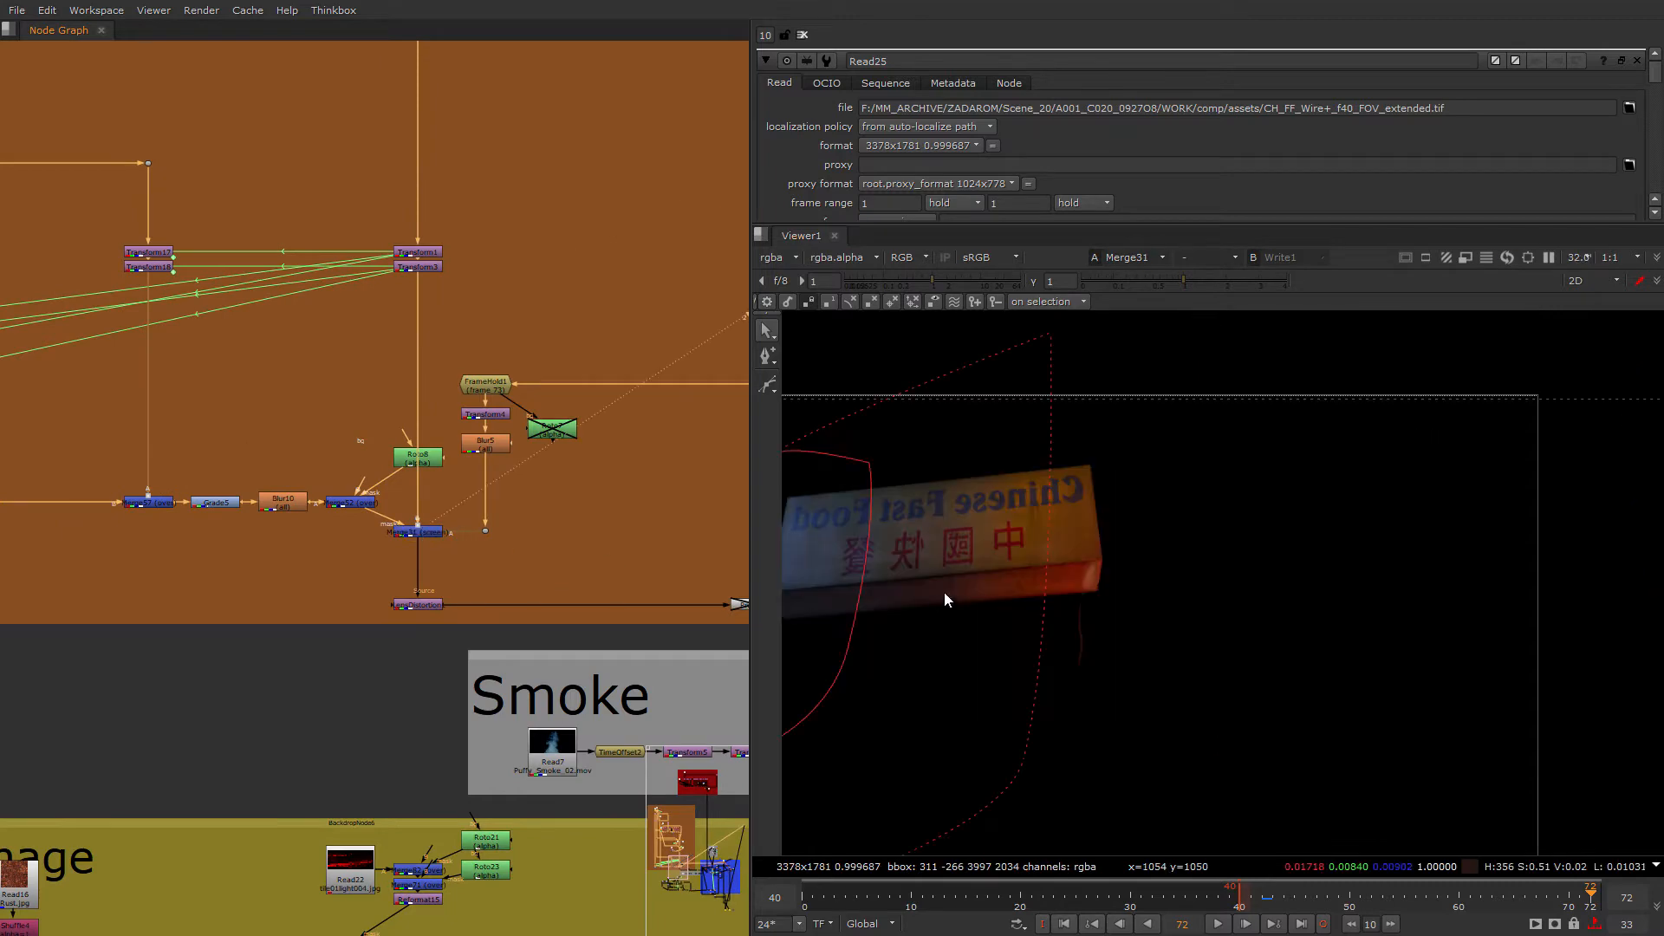
pyautogui.moveTo(945, 600); pyautogui.dragTo(1157, 611, button='middle')
pyautogui.scroll(4, 1170, 598)
pyautogui.scroll(-2, 1396, 602)
# Step: Inspect the nodes around Merge31, view the LensDistortion result and follow its output toward the Main comp section
pyautogui.moveTo(529, 547); pyautogui.dragTo(507, 799, button='middle')
pyautogui.scroll(3, 353, 529)
pyautogui.scroll(-2, 394, 554)
pyautogui.moveTo(348, 727); pyautogui.dragTo(383, 393, button='middle')
pyautogui.scroll(2, 449, 607)
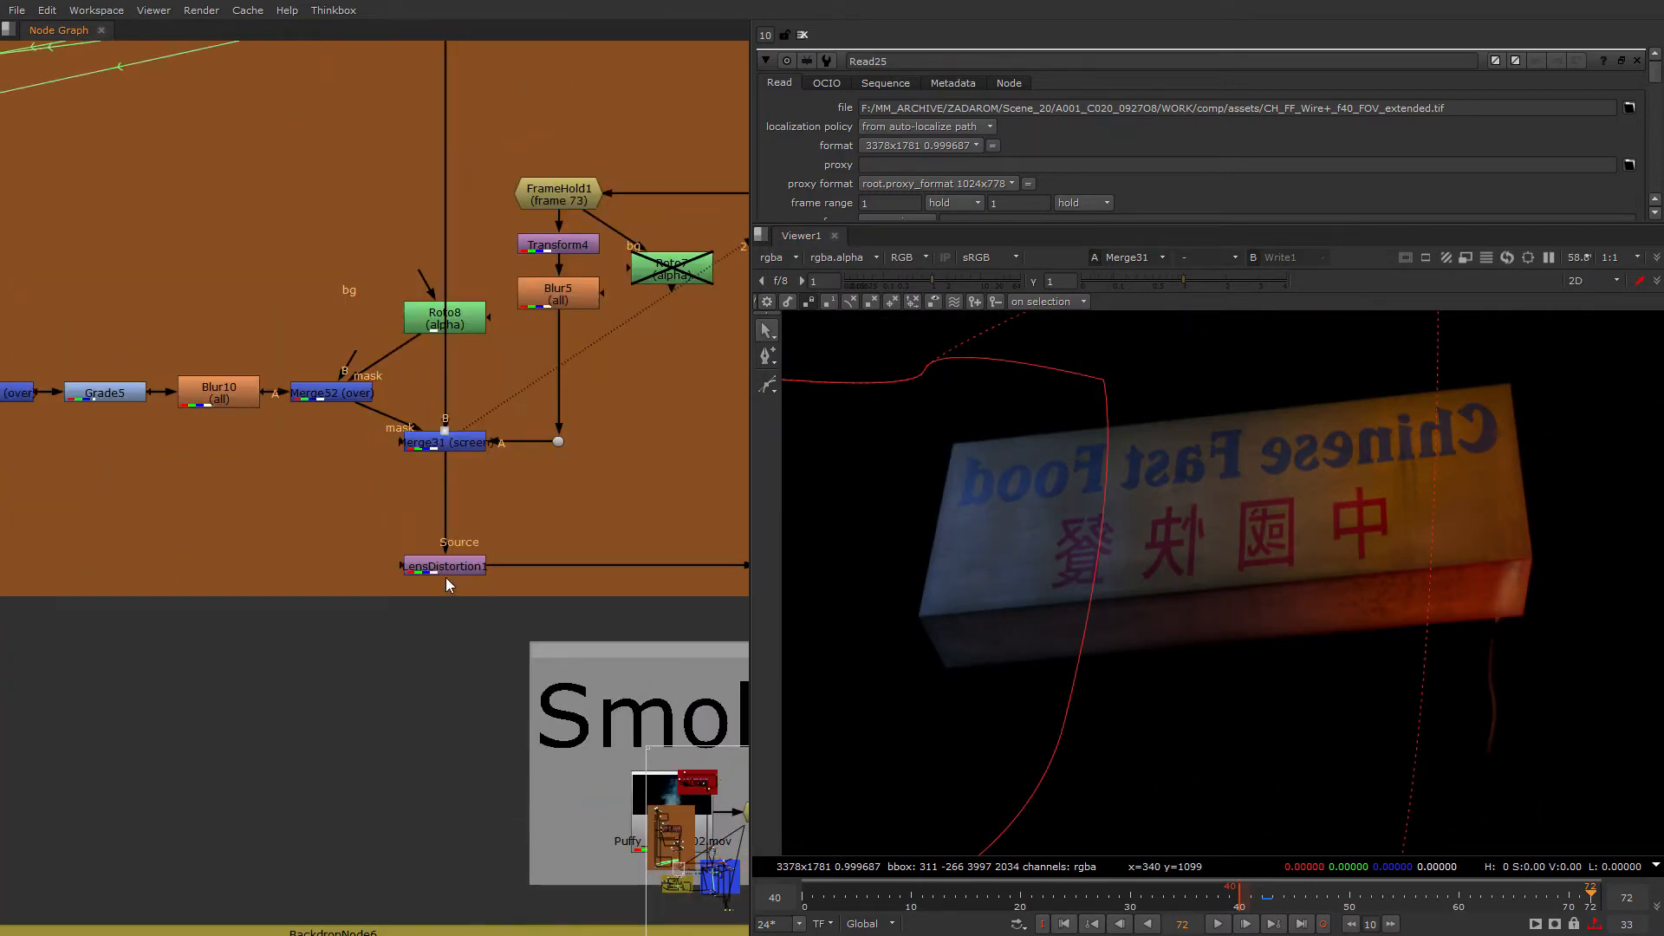
pyautogui.keyDown('ctrl'); pyautogui.keyDown('shift'); pyautogui.click(445, 572); pyautogui.keyUp('shift'); pyautogui.keyUp('ctrl')
pyautogui.moveTo(555, 538); pyautogui.dragTo(225, 498, button='middle')
pyautogui.scroll(-4, 225, 498)
pyautogui.moveTo(487, 537); pyautogui.dragTo(194, 544, button='middle')
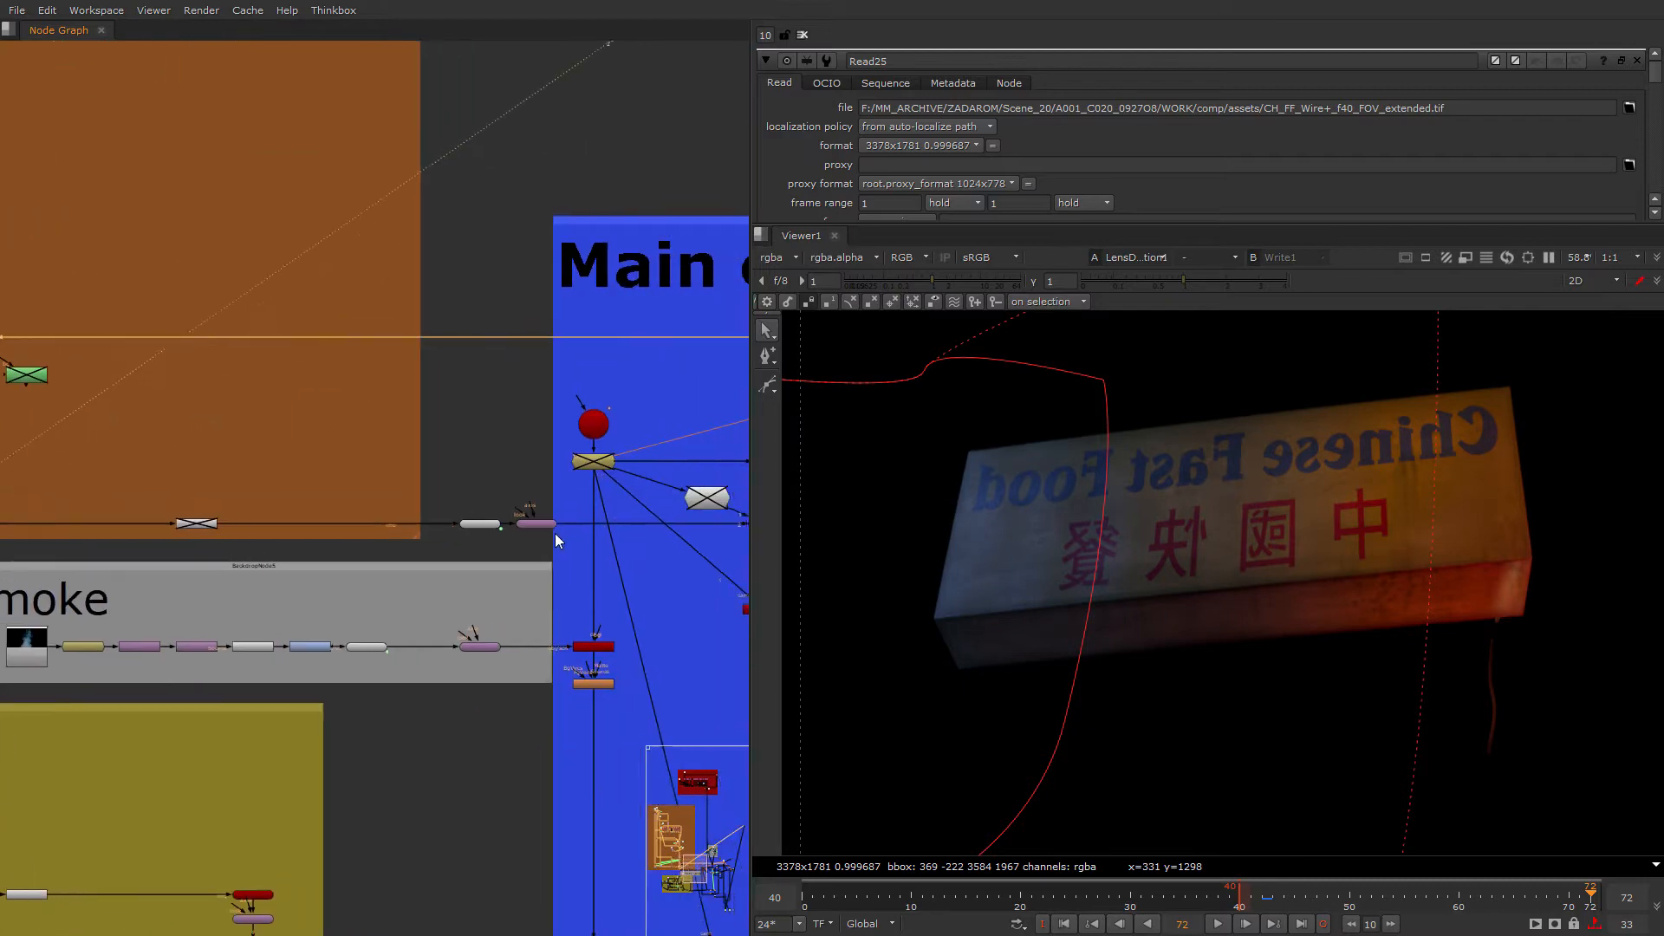
# Step: View Scene1 and its scanline render, and examine the placement of the signs in the 3D view
pyautogui.scroll(2, 554, 533)
pyautogui.moveTo(601, 544); pyautogui.dragTo(241, 499, button='middle')
pyautogui.keyDown('ctrl'); pyautogui.keyDown('shift'); pyautogui.click(577, 496); pyautogui.keyUp('shift'); pyautogui.keyUp('ctrl')
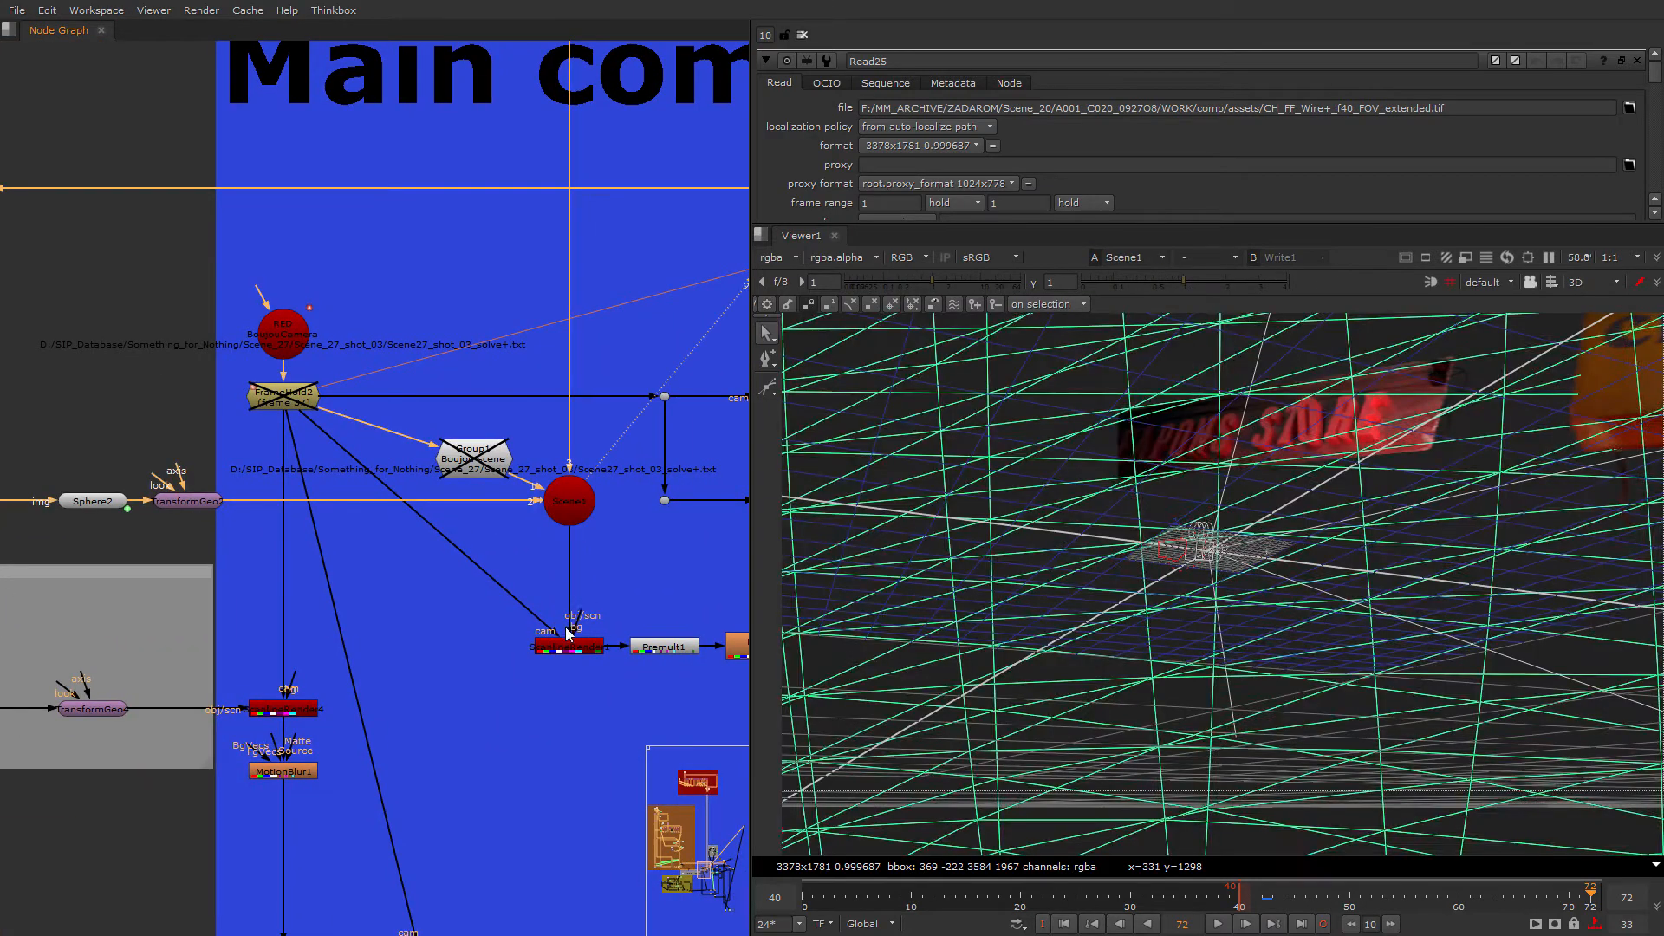
pyautogui.keyDown('ctrl'); pyautogui.keyDown('shift'); pyautogui.click(568, 645); pyautogui.keyUp('shift'); pyautogui.keyUp('ctrl')
pyautogui.scroll(-2, 1300, 546)
pyautogui.moveTo(1486, 528); pyautogui.dragTo(1083, 555, button='middle')
pyautogui.press('Tab')
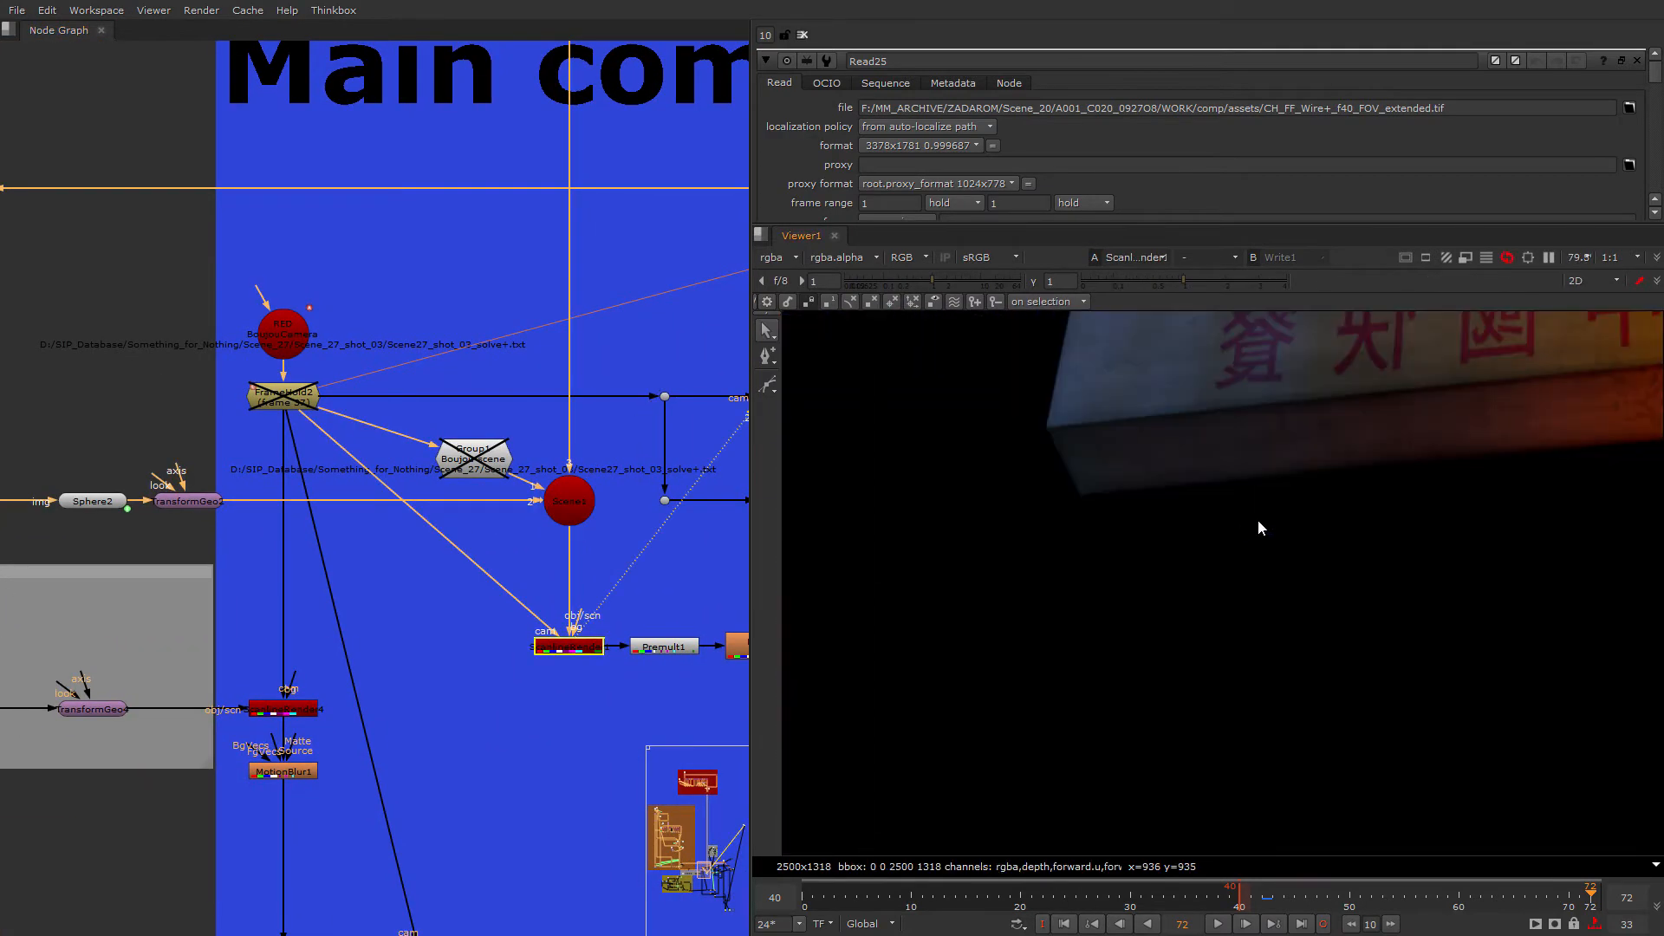
pyautogui.press('Tab')
pyautogui.keyDown('ctrl'); pyautogui.moveTo(1205, 556); pyautogui.dragTo(1243, 669); pyautogui.keyUp('ctrl')
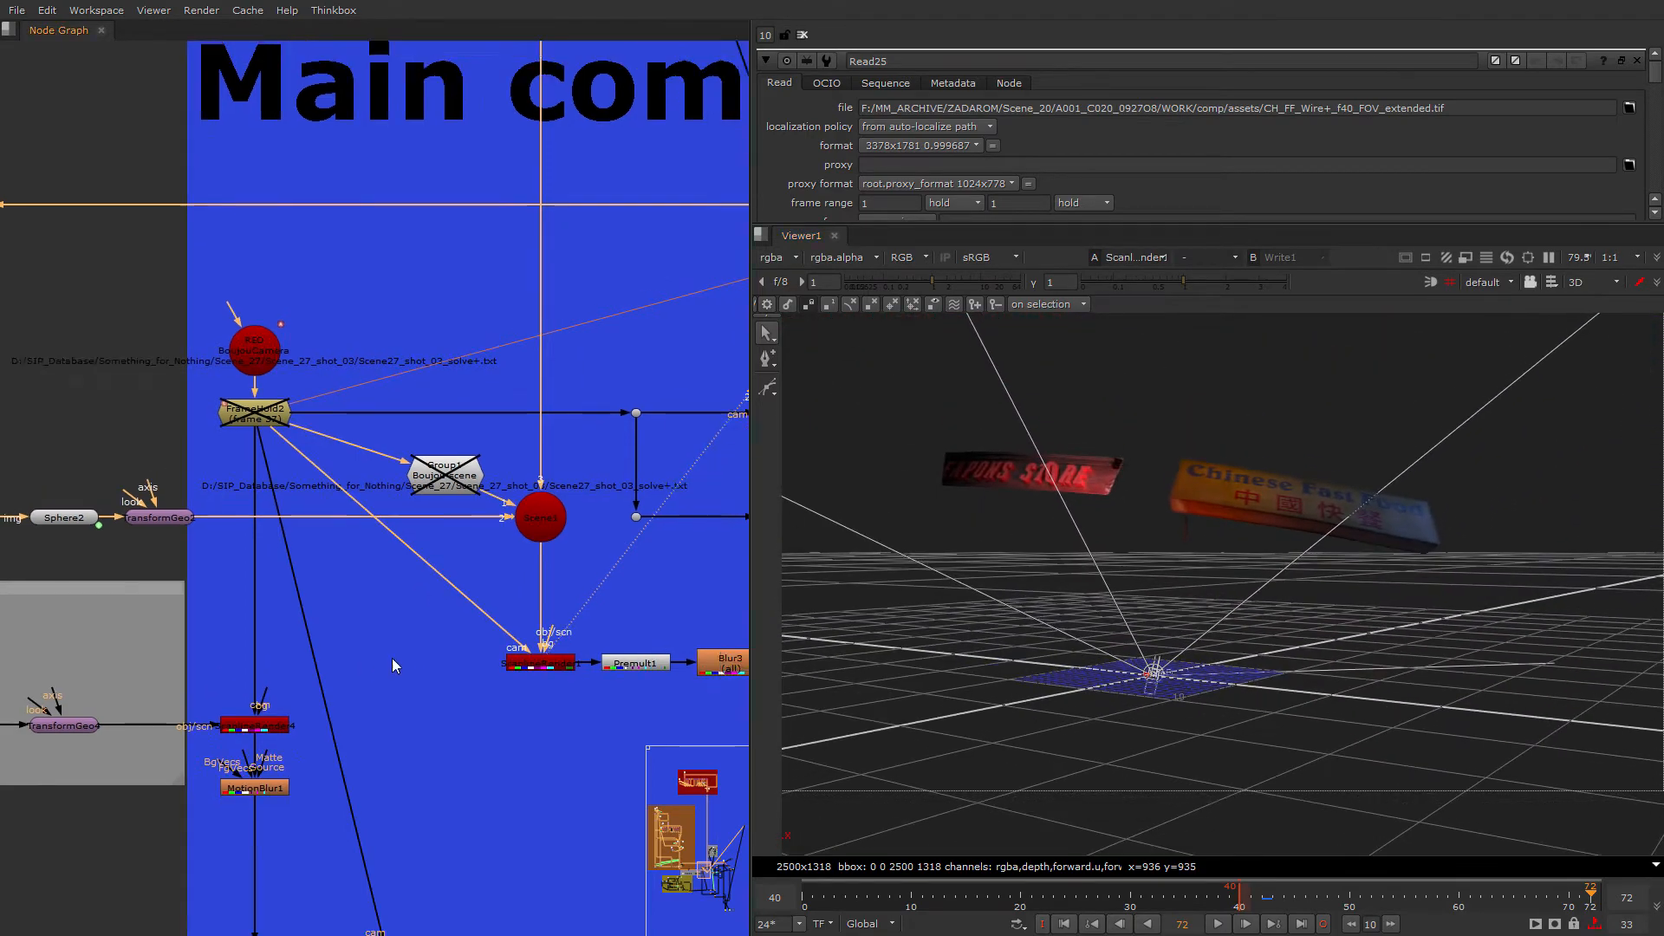
# Step: View the Premult1 and VectorBlur_MAIN_MB results and examine the motion blur on both signs
pyautogui.scroll(-2, 392, 658)
pyautogui.scroll(4, 424, 657)
pyautogui.press('1')
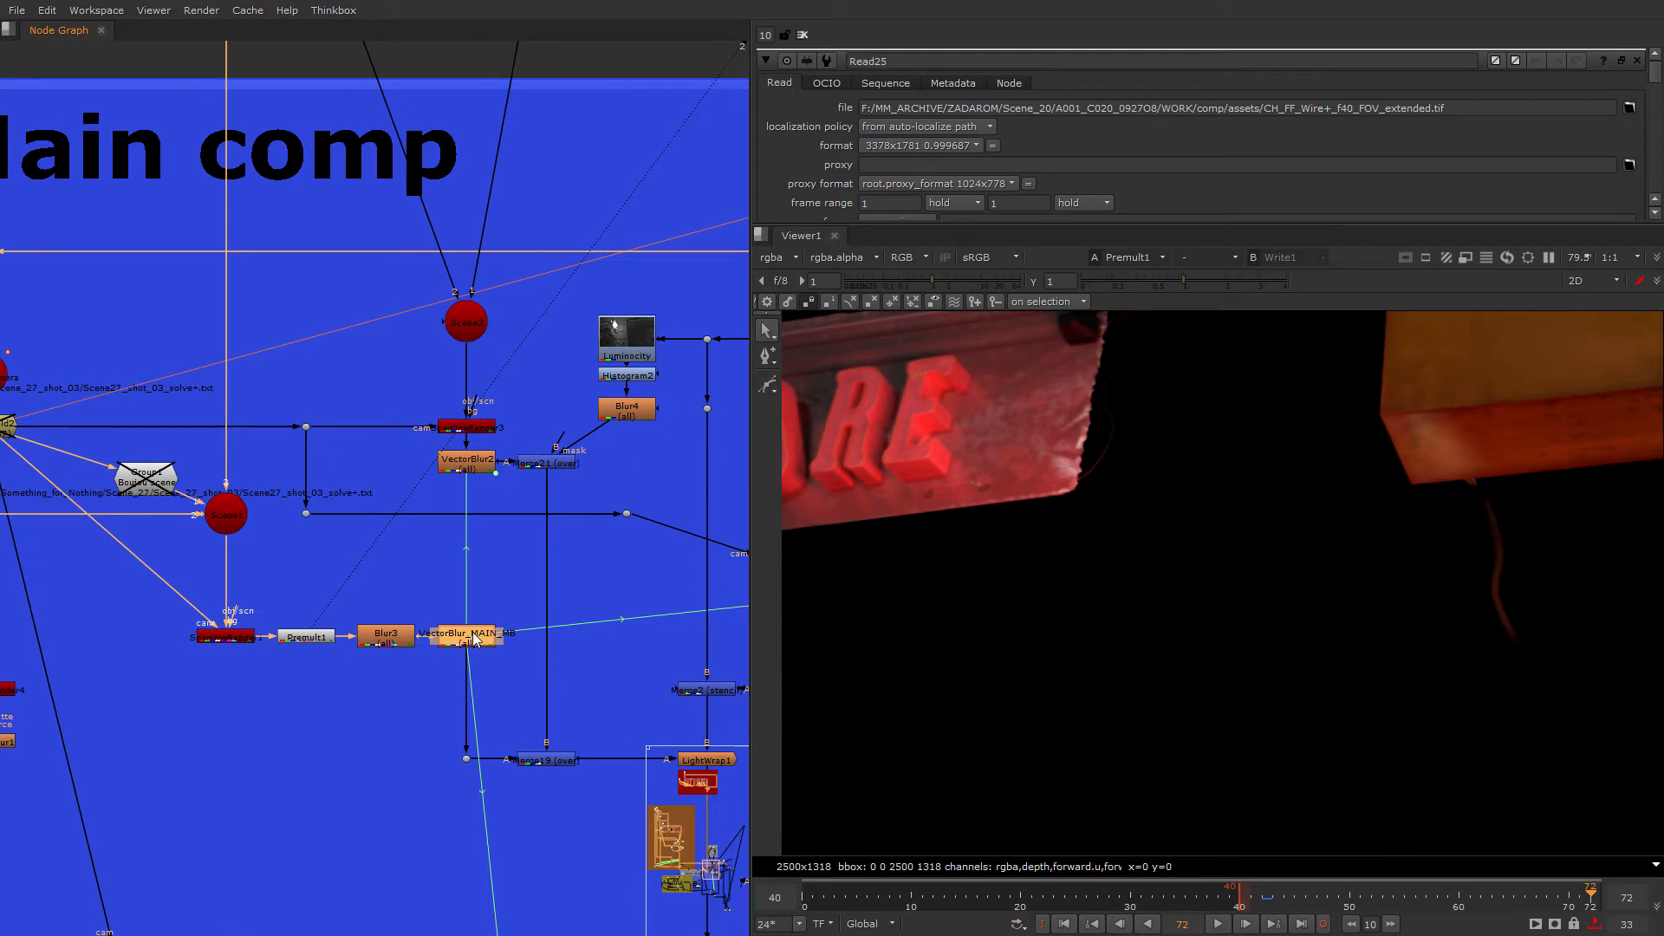
pyautogui.press('1')
pyautogui.scroll(-3, 1173, 680)
pyautogui.moveTo(1275, 610); pyautogui.dragTo(1317, 542, button='middle')
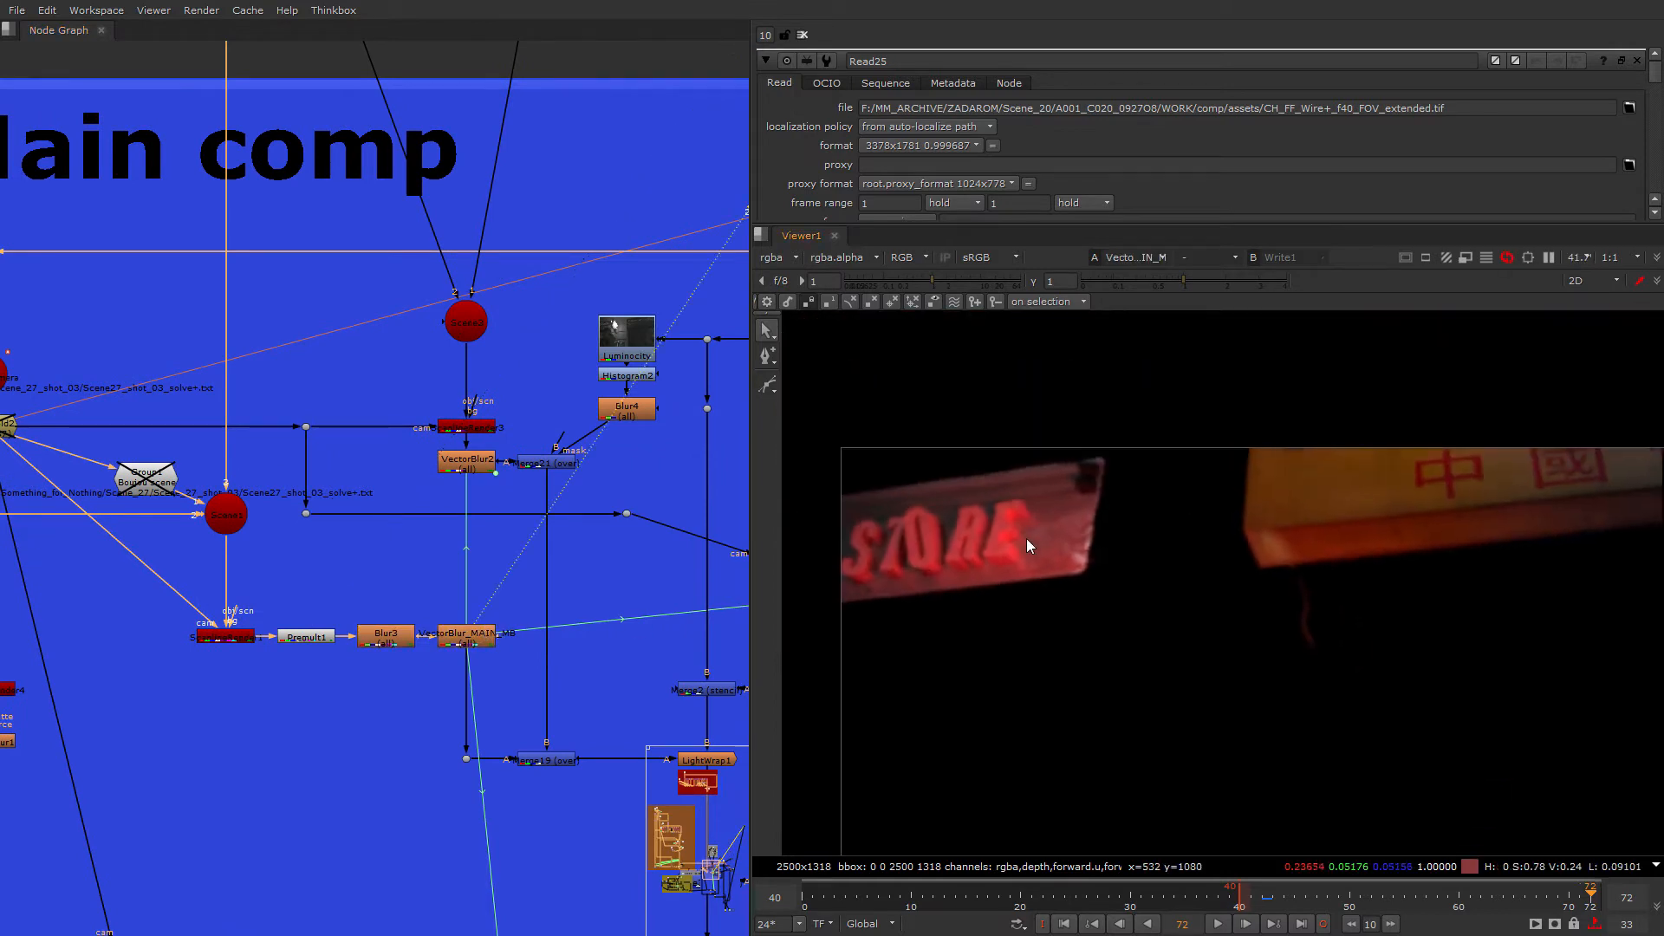
pyautogui.scroll(4, 445, 714)
pyautogui.scroll(-3, 364, 371)
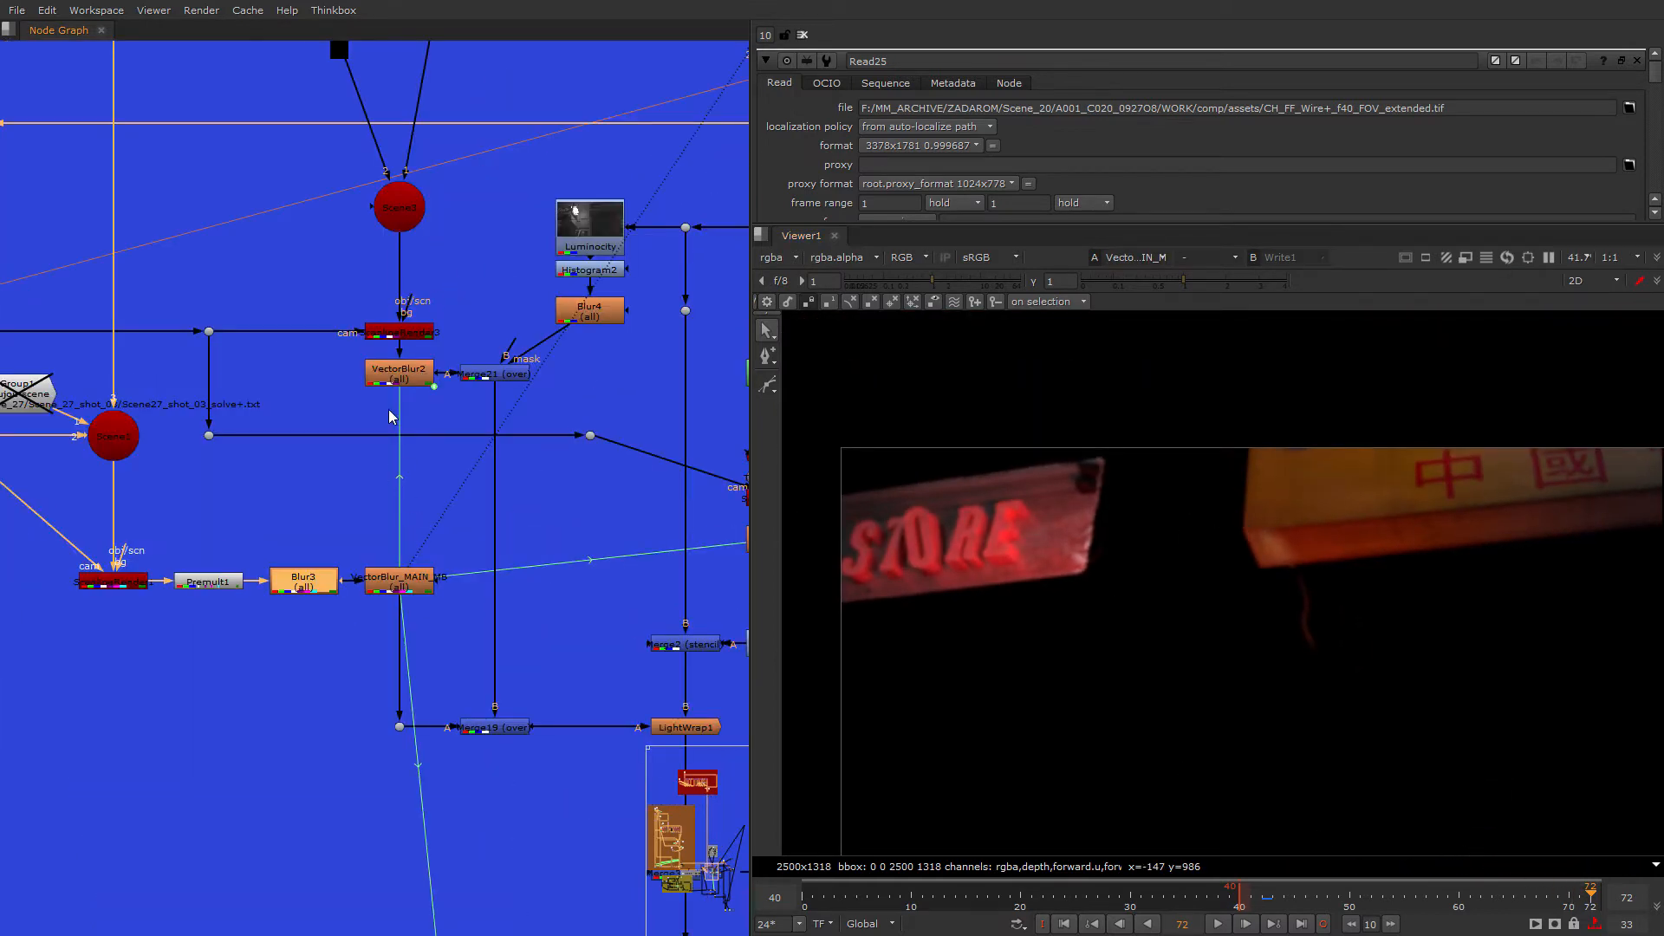
# Step: Inspect the MultiSample and Shader settings of ScanlineRender1 for its motion vector output
pyautogui.doubleClick(130, 581)
pyautogui.moveTo(134, 582); pyautogui.dragTo(548, 553, button='middle')
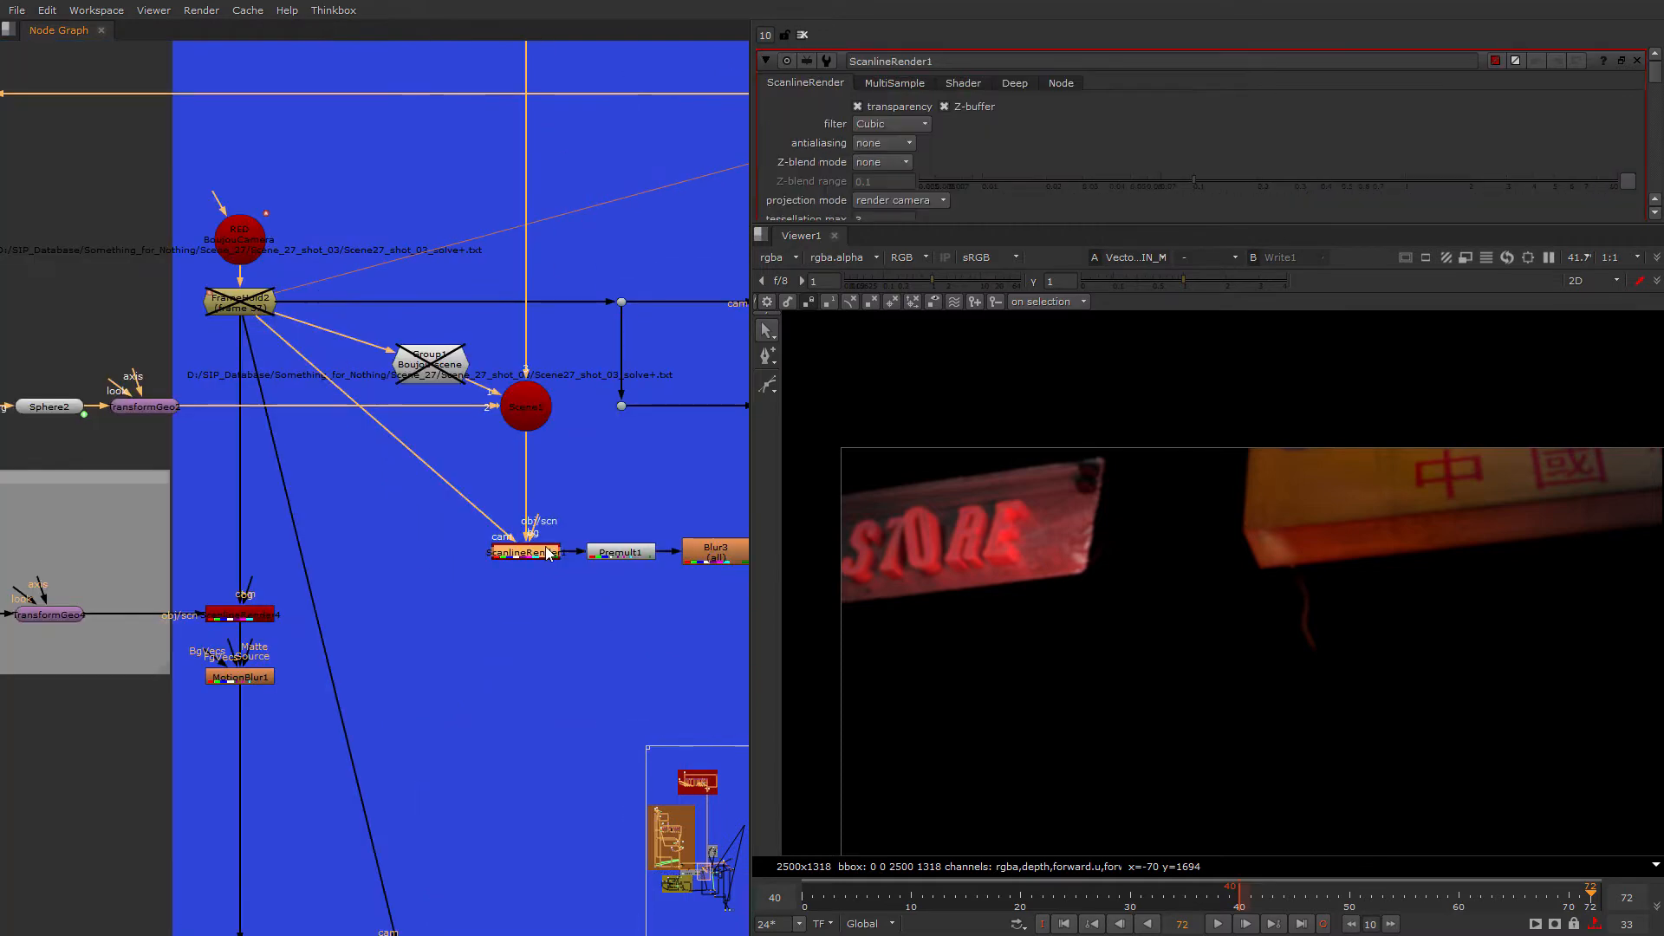
pyautogui.click(895, 83)
pyautogui.click(948, 82)
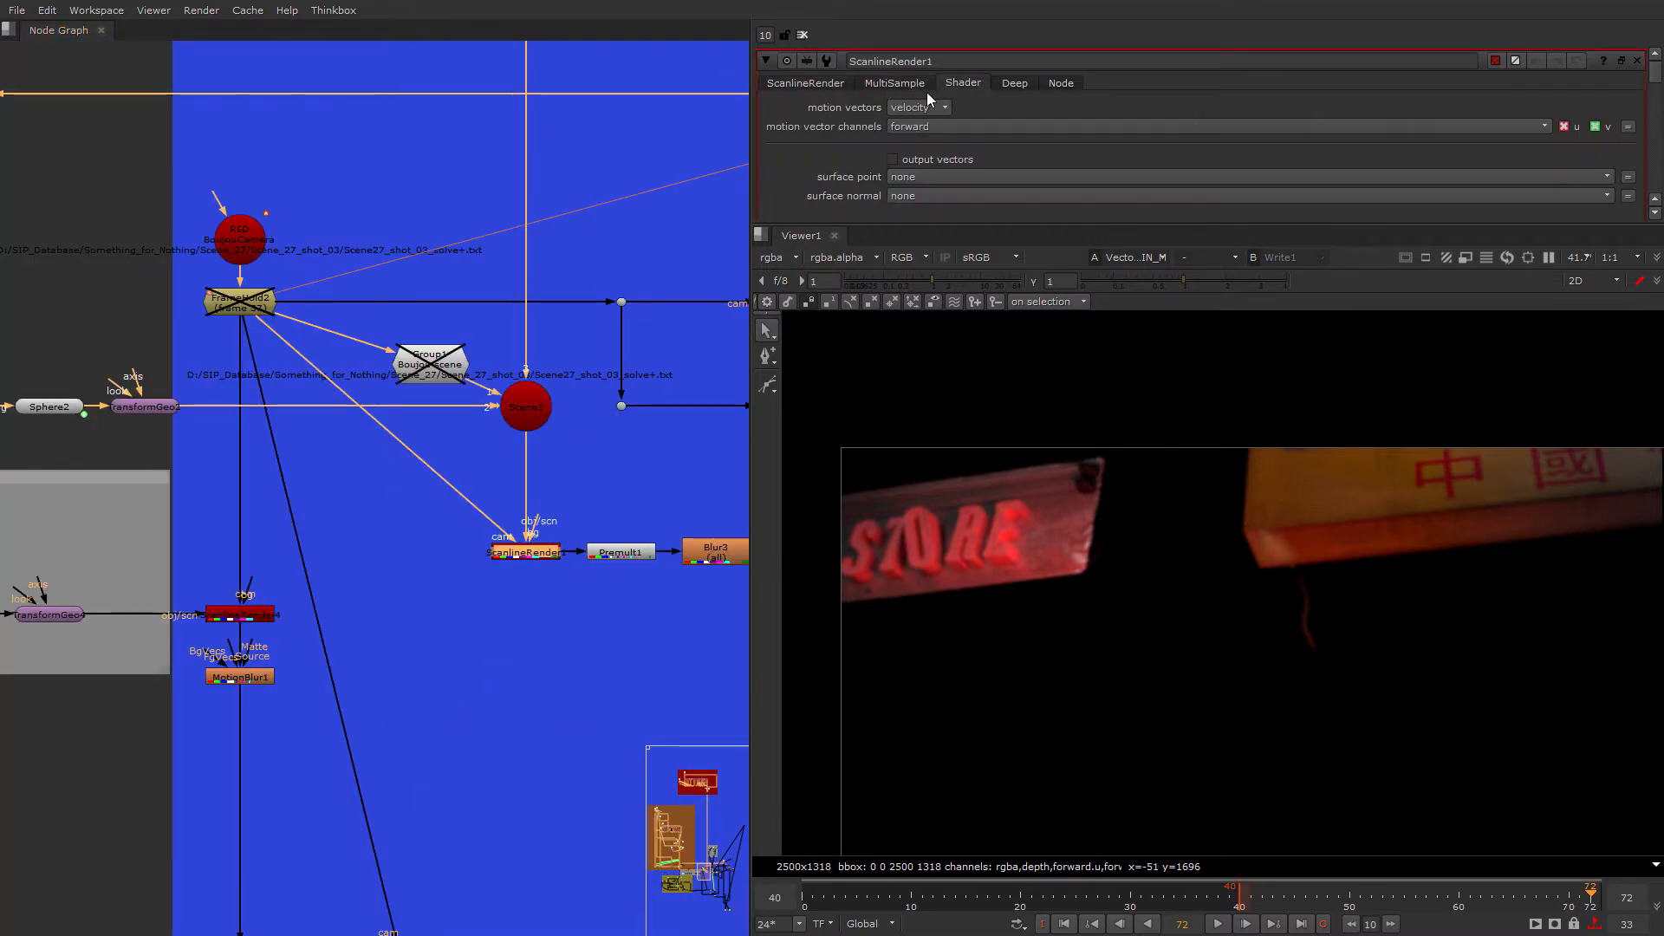
# Step: View the forward and motion channels of the Blur3 result and fit the frame in the viewer
pyautogui.moveTo(546, 518); pyautogui.dragTo(280, 458, button='middle')
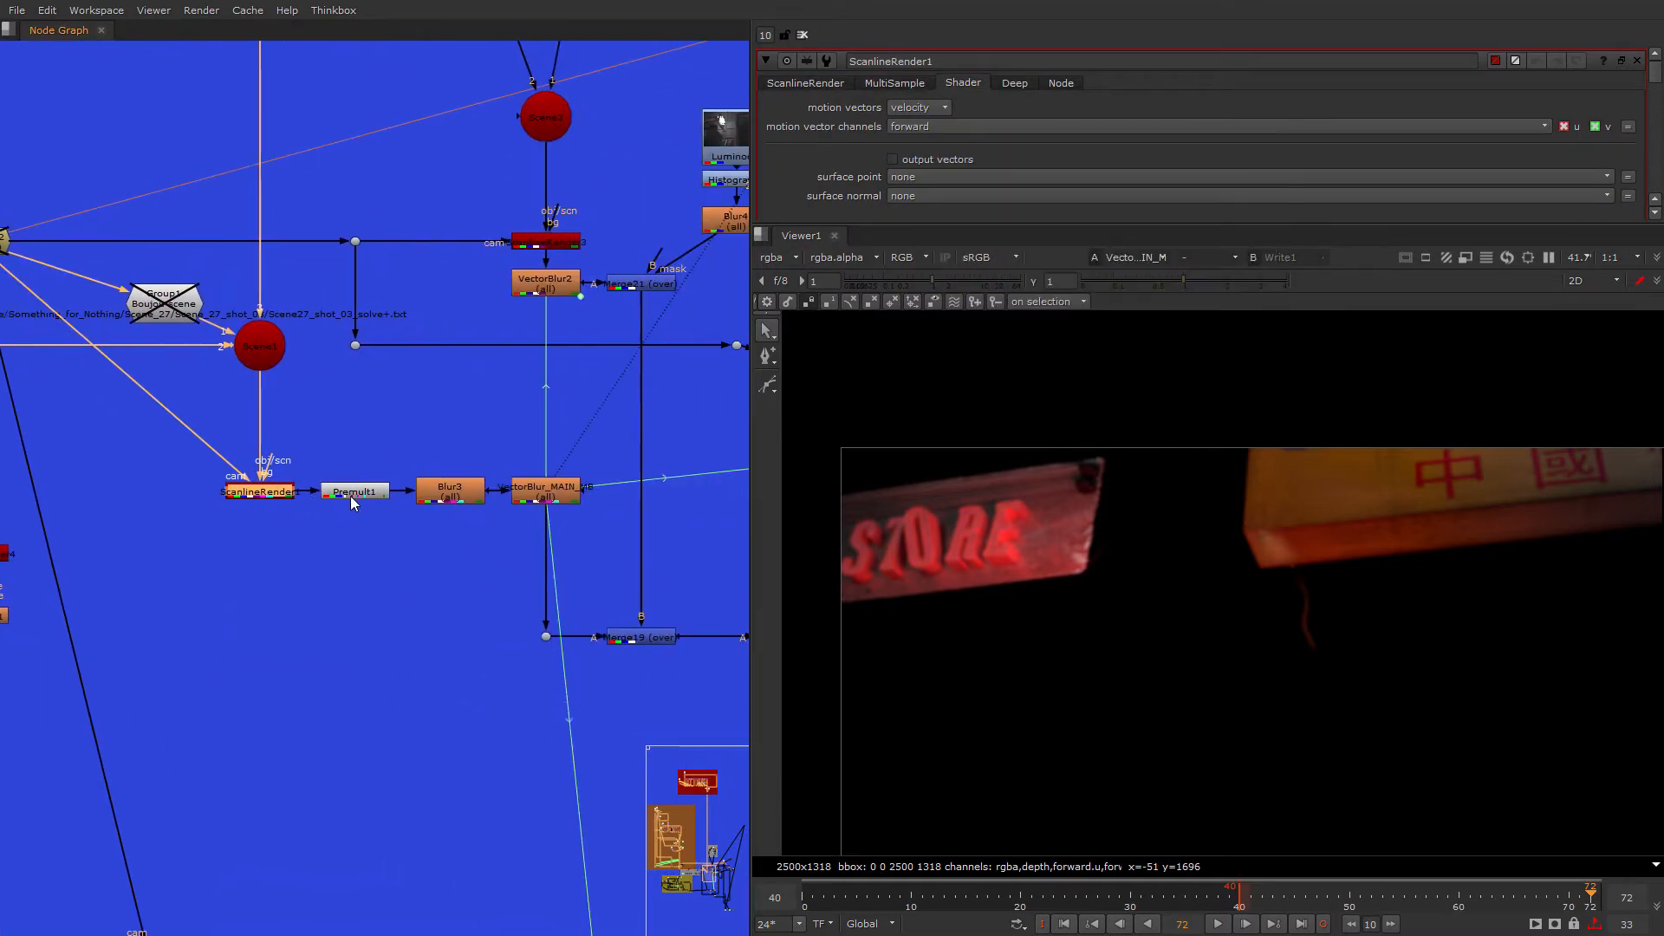
pyautogui.click(472, 500)
pyautogui.press('1')
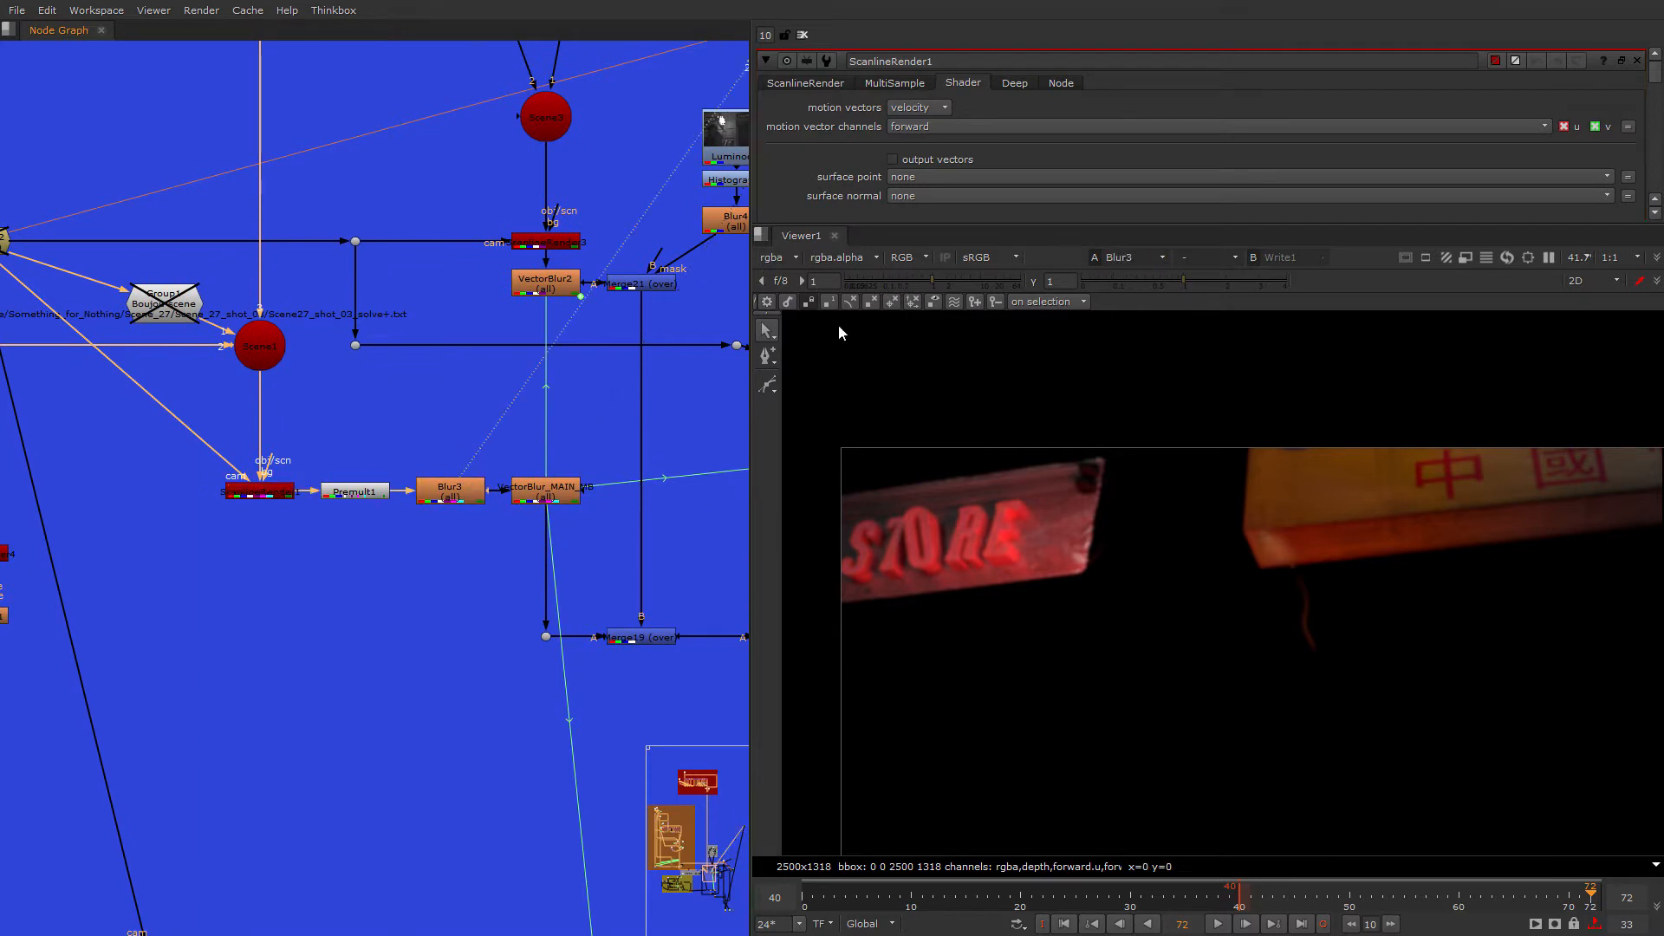
pyautogui.click(780, 257)
pyautogui.click(811, 374)
pyautogui.click(782, 257)
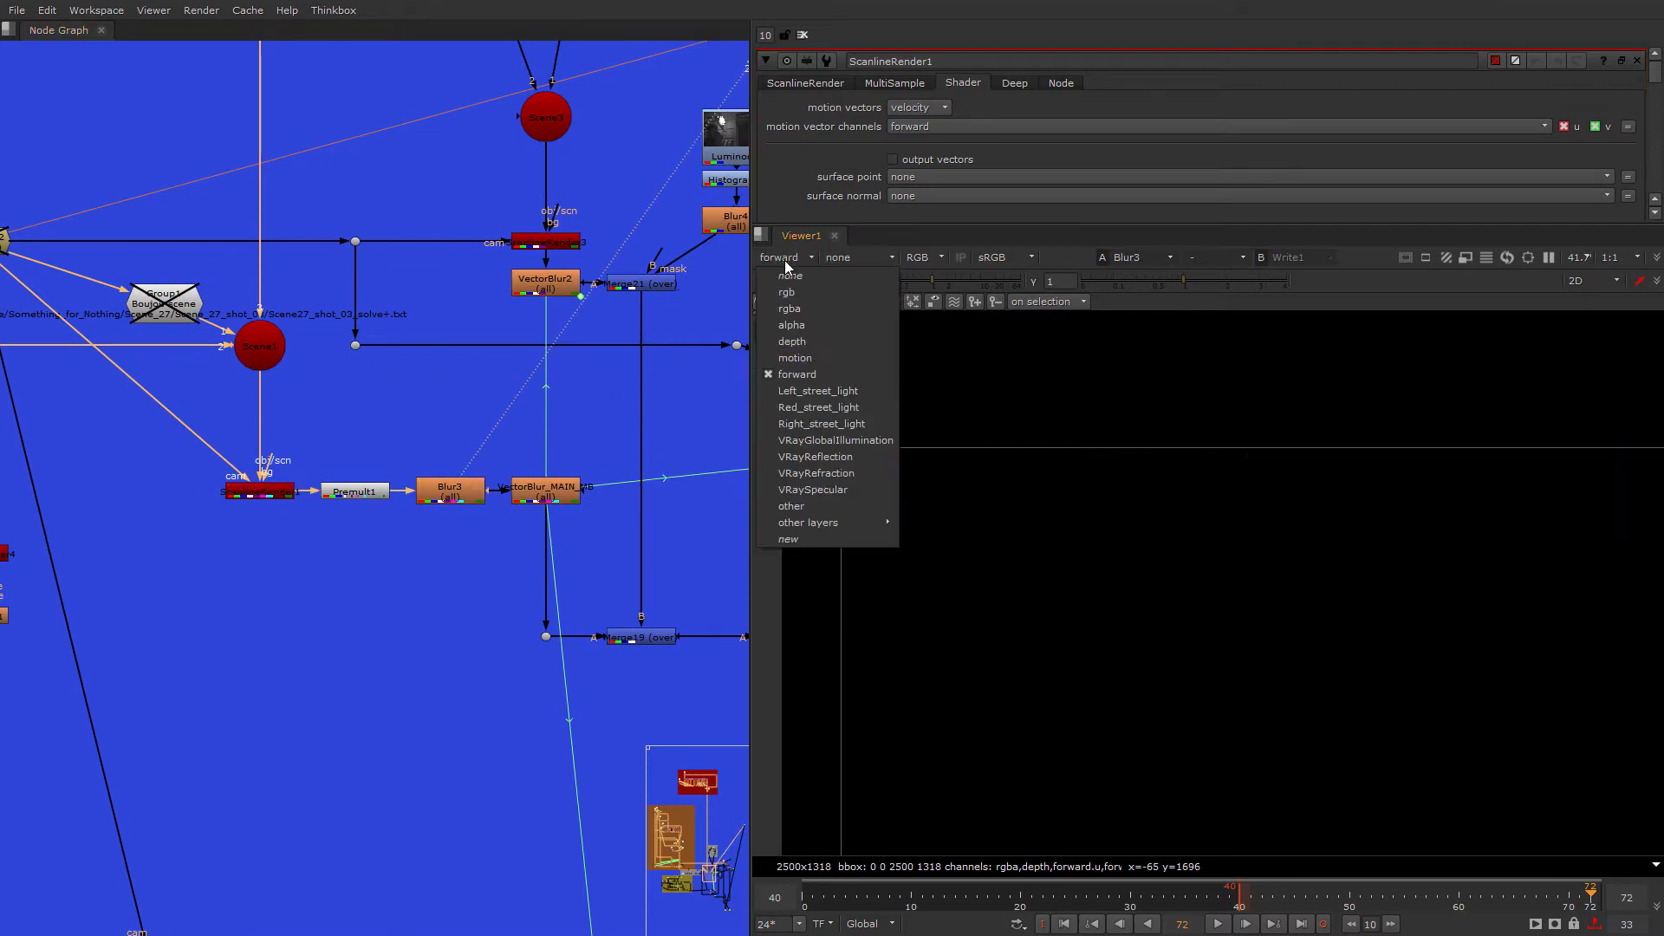
pyautogui.click(805, 357)
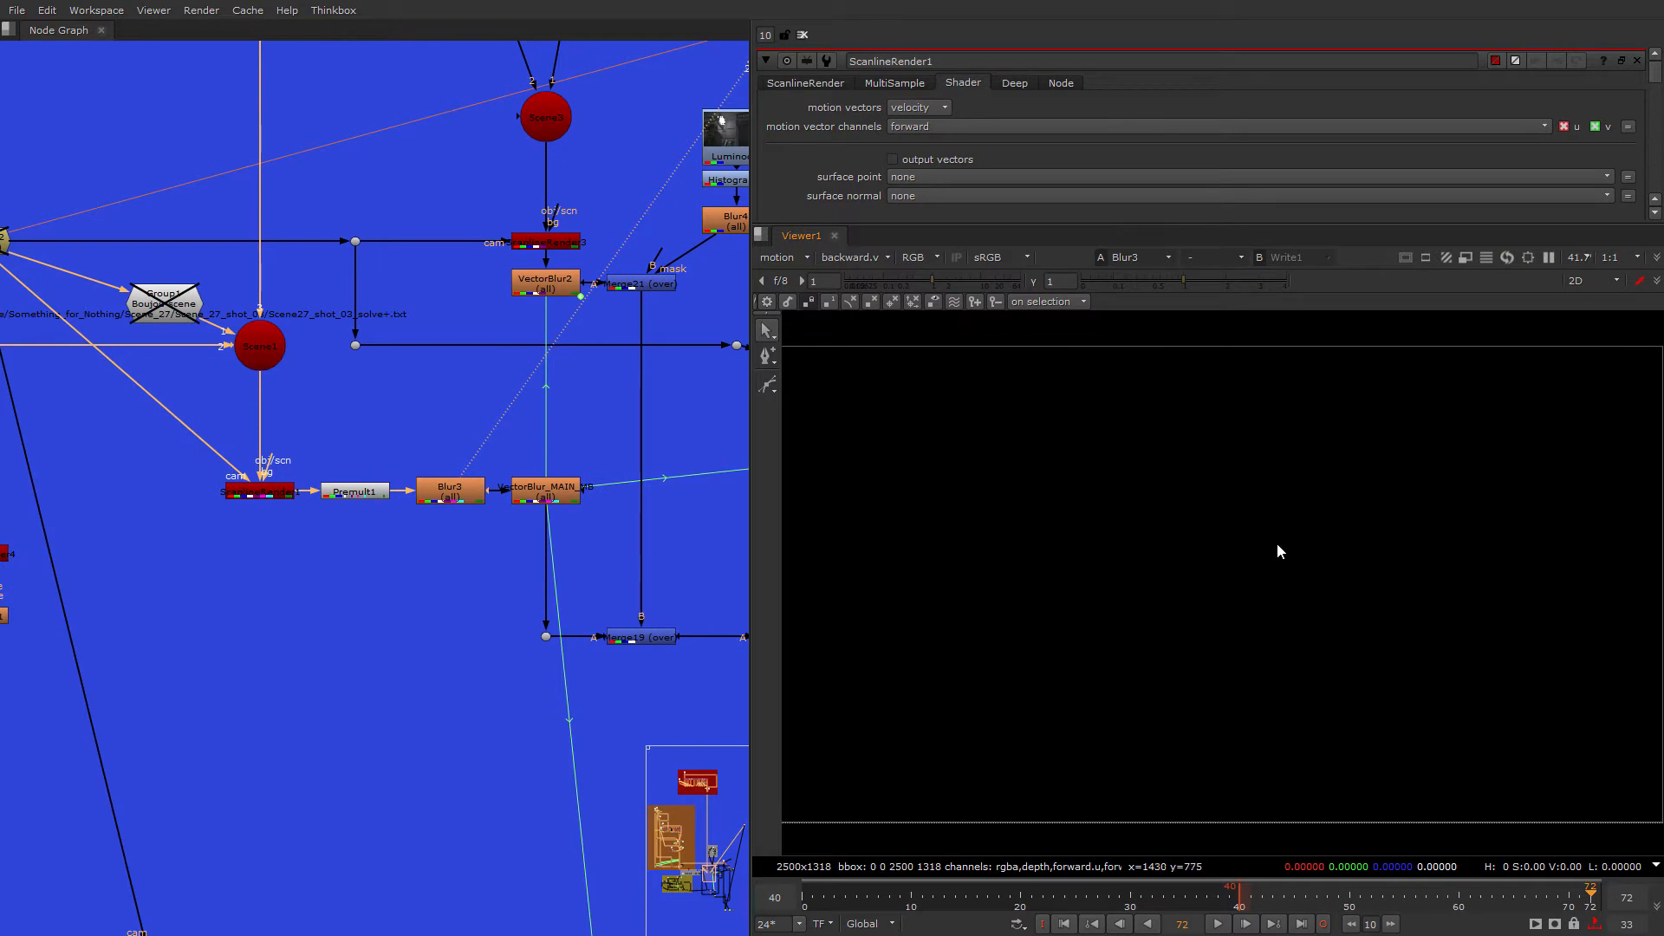
pyautogui.press('f')
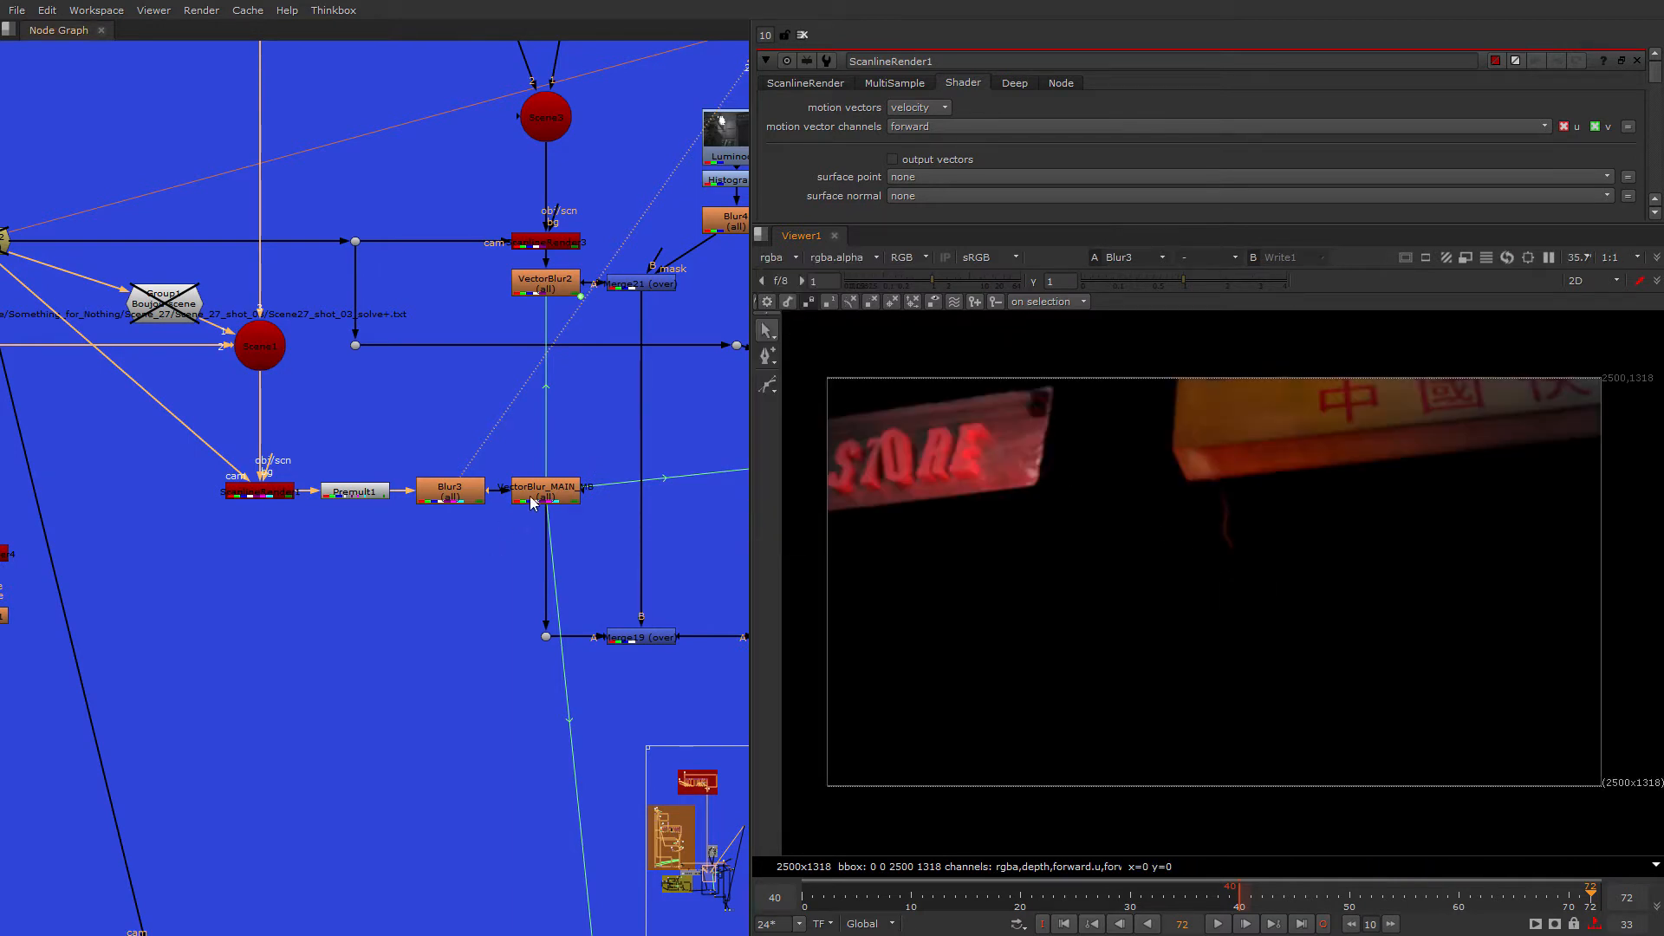
# Step: Display the Merge19 output in the viewer and move the playhead to frame 57
pyautogui.moveTo(726, 653); pyautogui.dragTo(535, 438, button='middle')
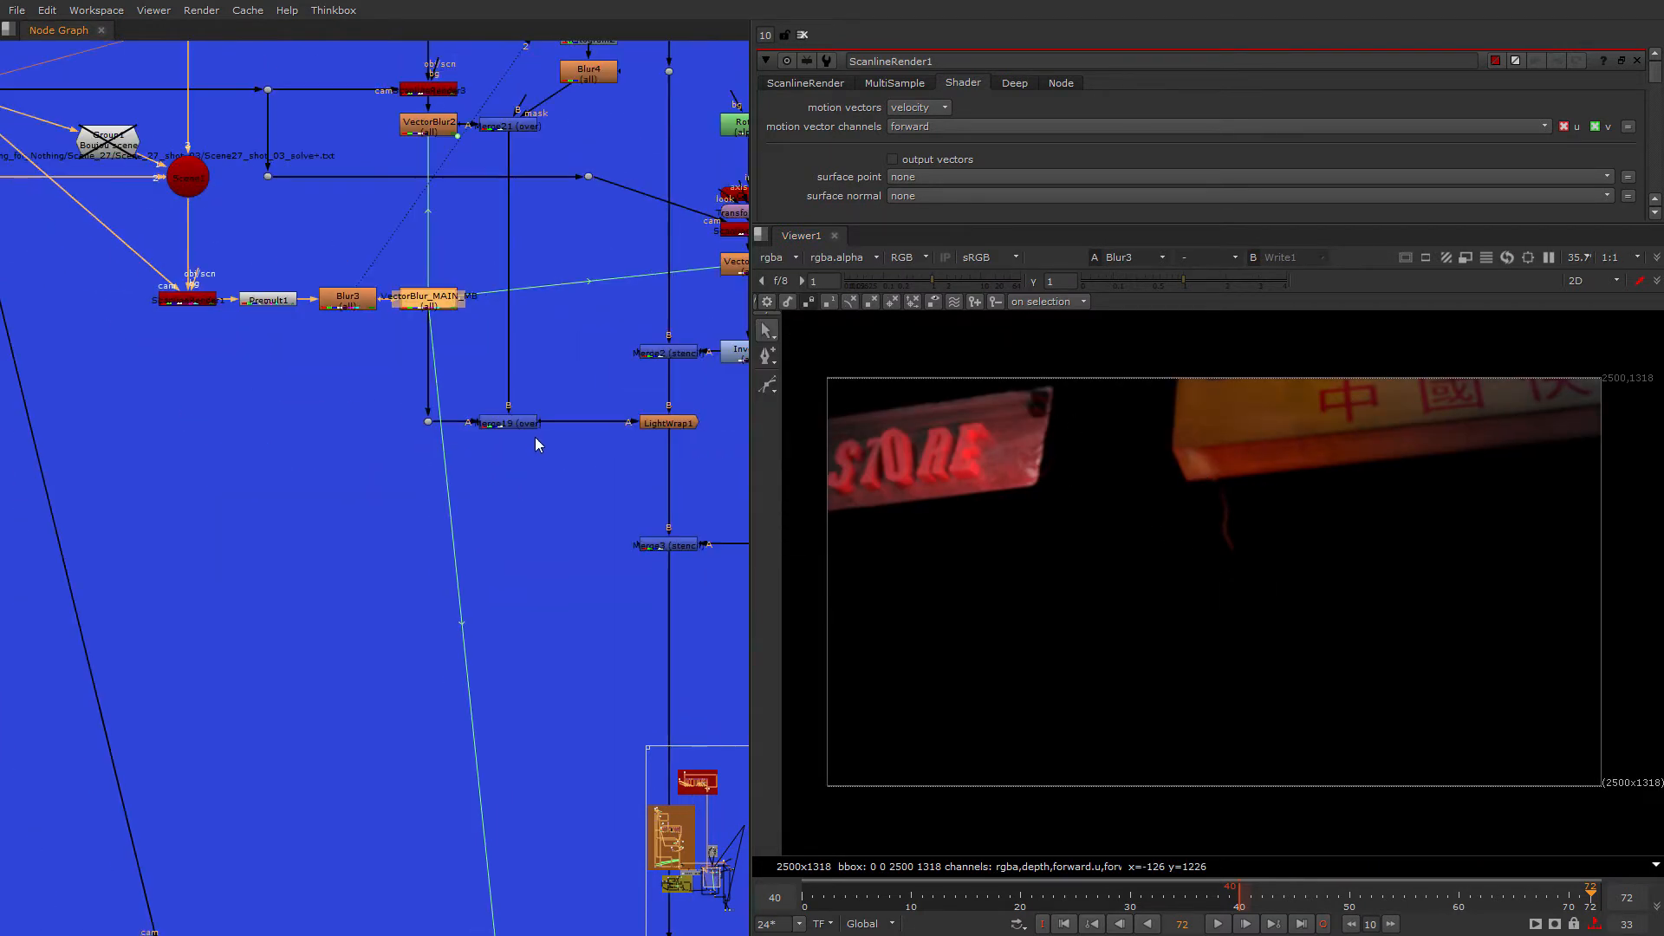
pyautogui.click(520, 424)
pyautogui.press('1')
pyautogui.click(1423, 885)
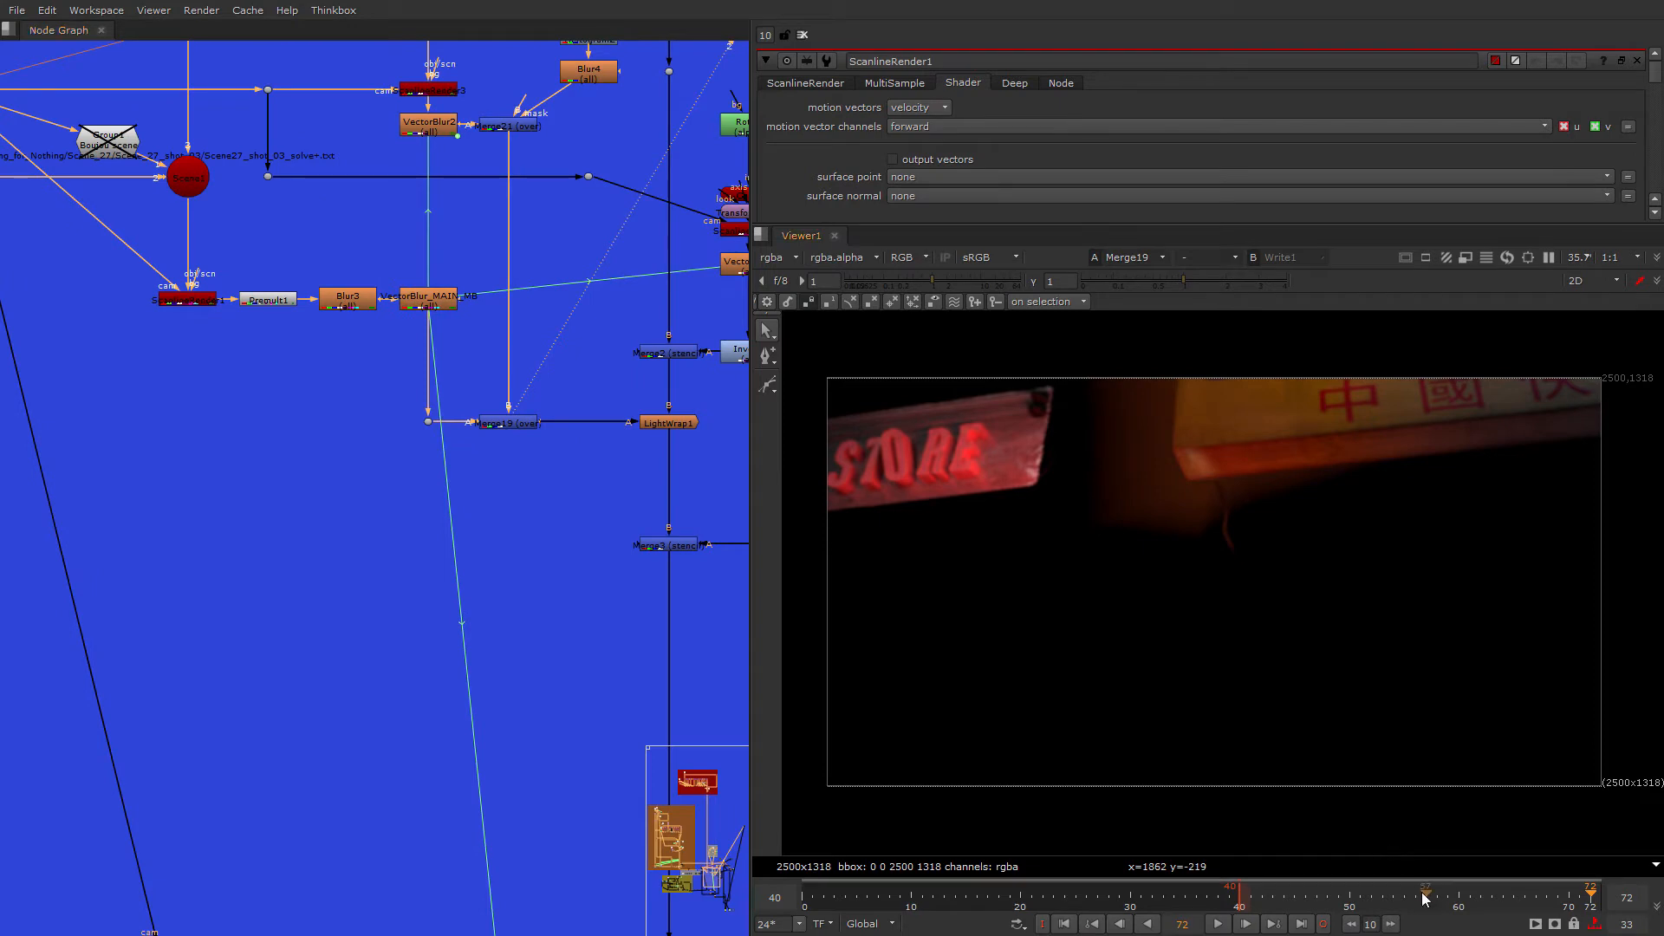
# Step: Display the Blur3 output, inspect its forward motion channels, and return the viewer to rgba
pyautogui.moveTo(229, 284); pyautogui.dragTo(381, 316)
pyautogui.press('1')
pyautogui.click(777, 257)
pyautogui.click(820, 380)
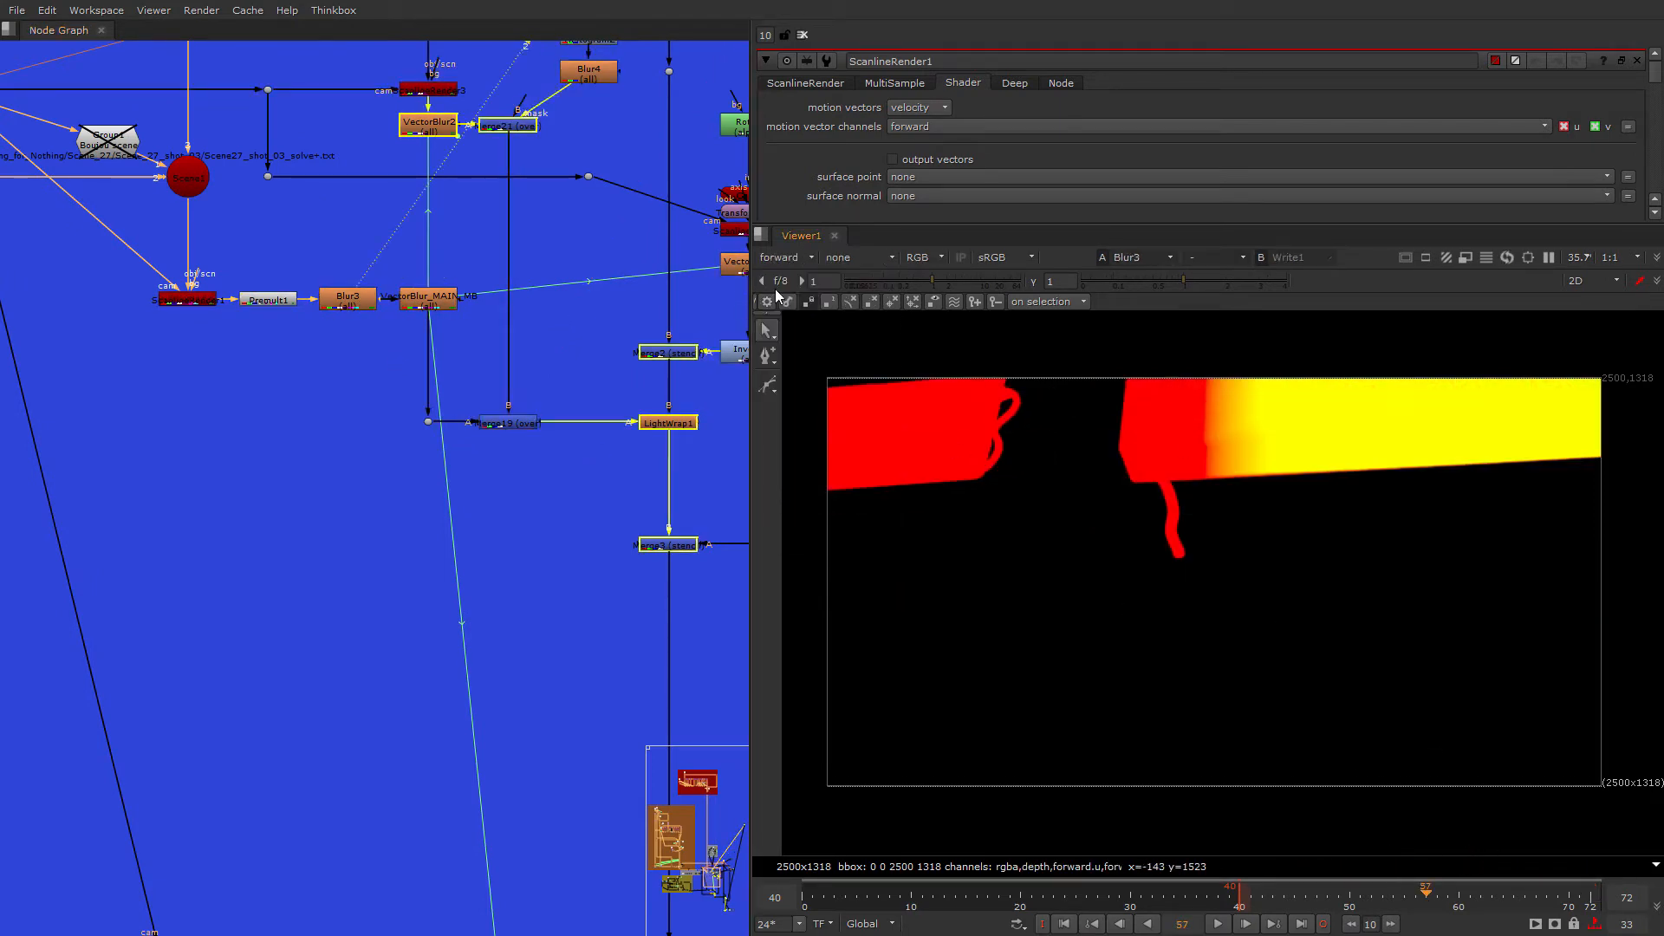
pyautogui.click(780, 258)
pyautogui.click(797, 357)
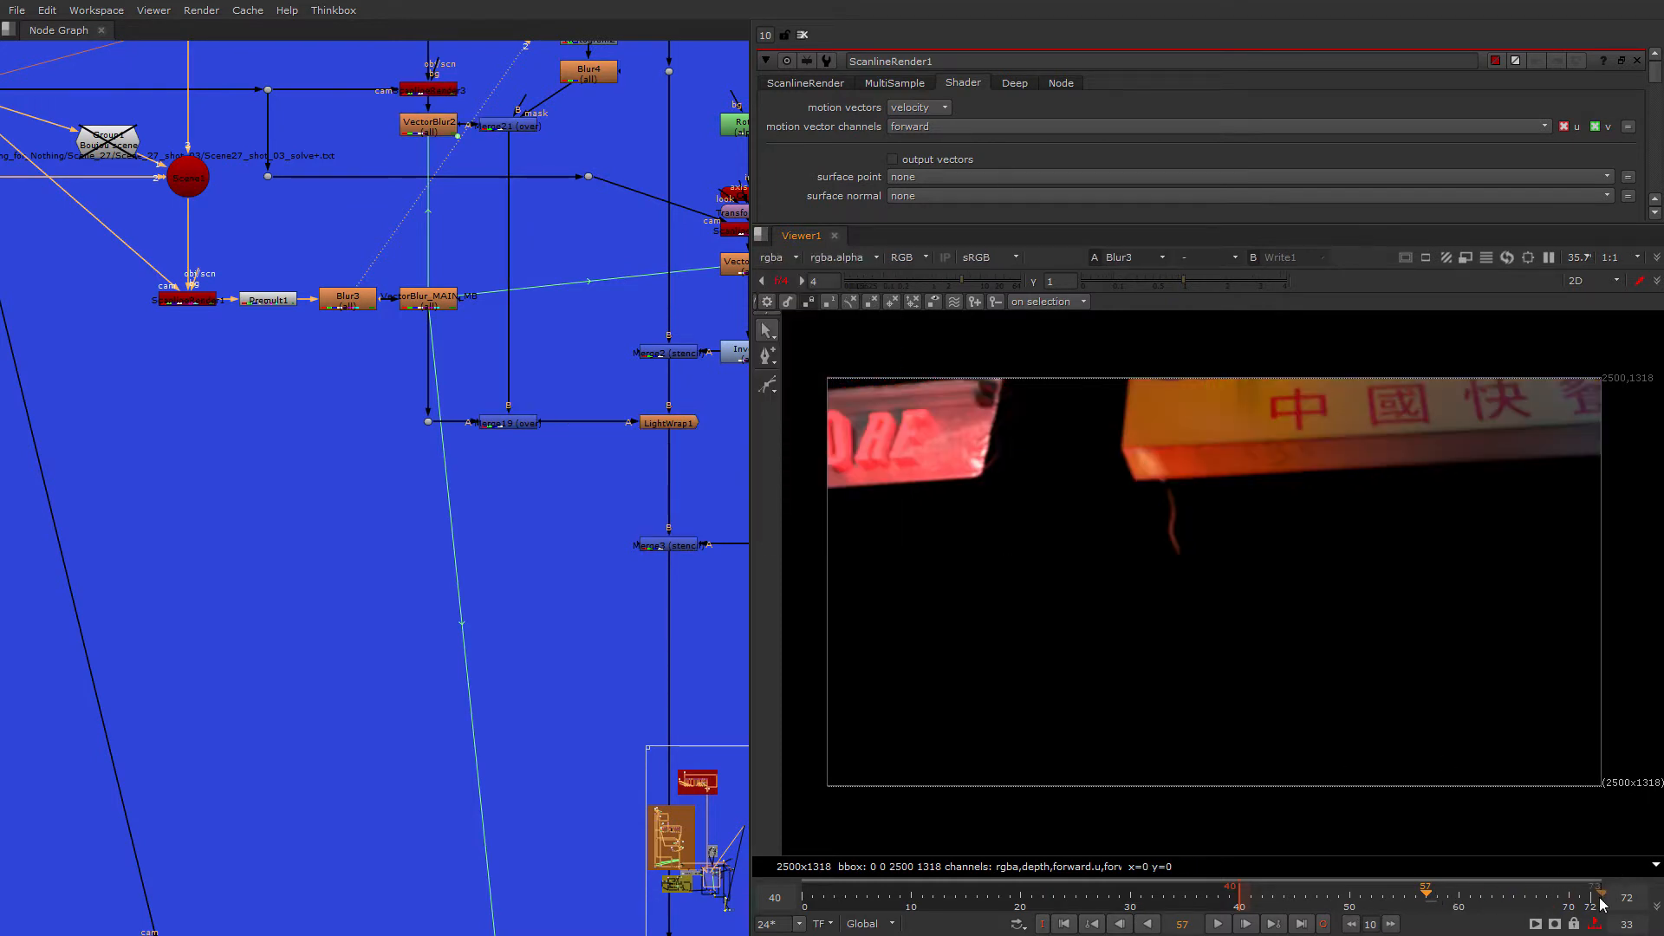
# Step: Check the merged signs and glow from Merge19 again at frame 72
pyautogui.moveTo(439, 460); pyautogui.dragTo(371, 536, button='middle')
pyautogui.scroll(3, 391, 525)
pyautogui.click(409, 488)
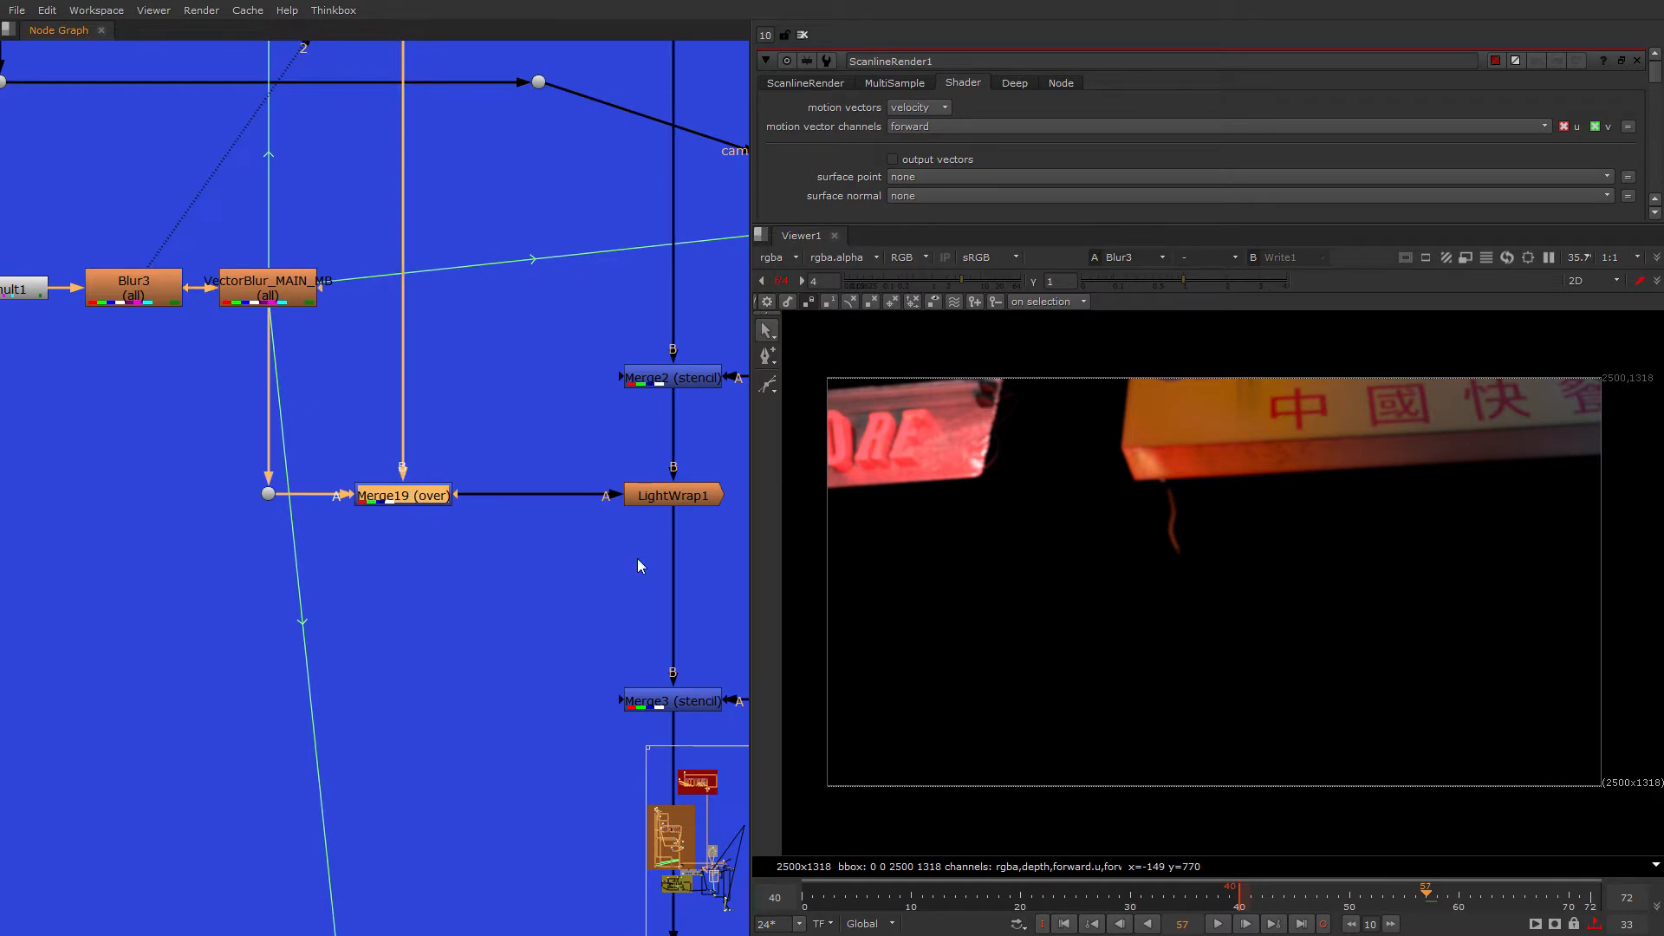
pyautogui.press('1')
pyautogui.press('-')
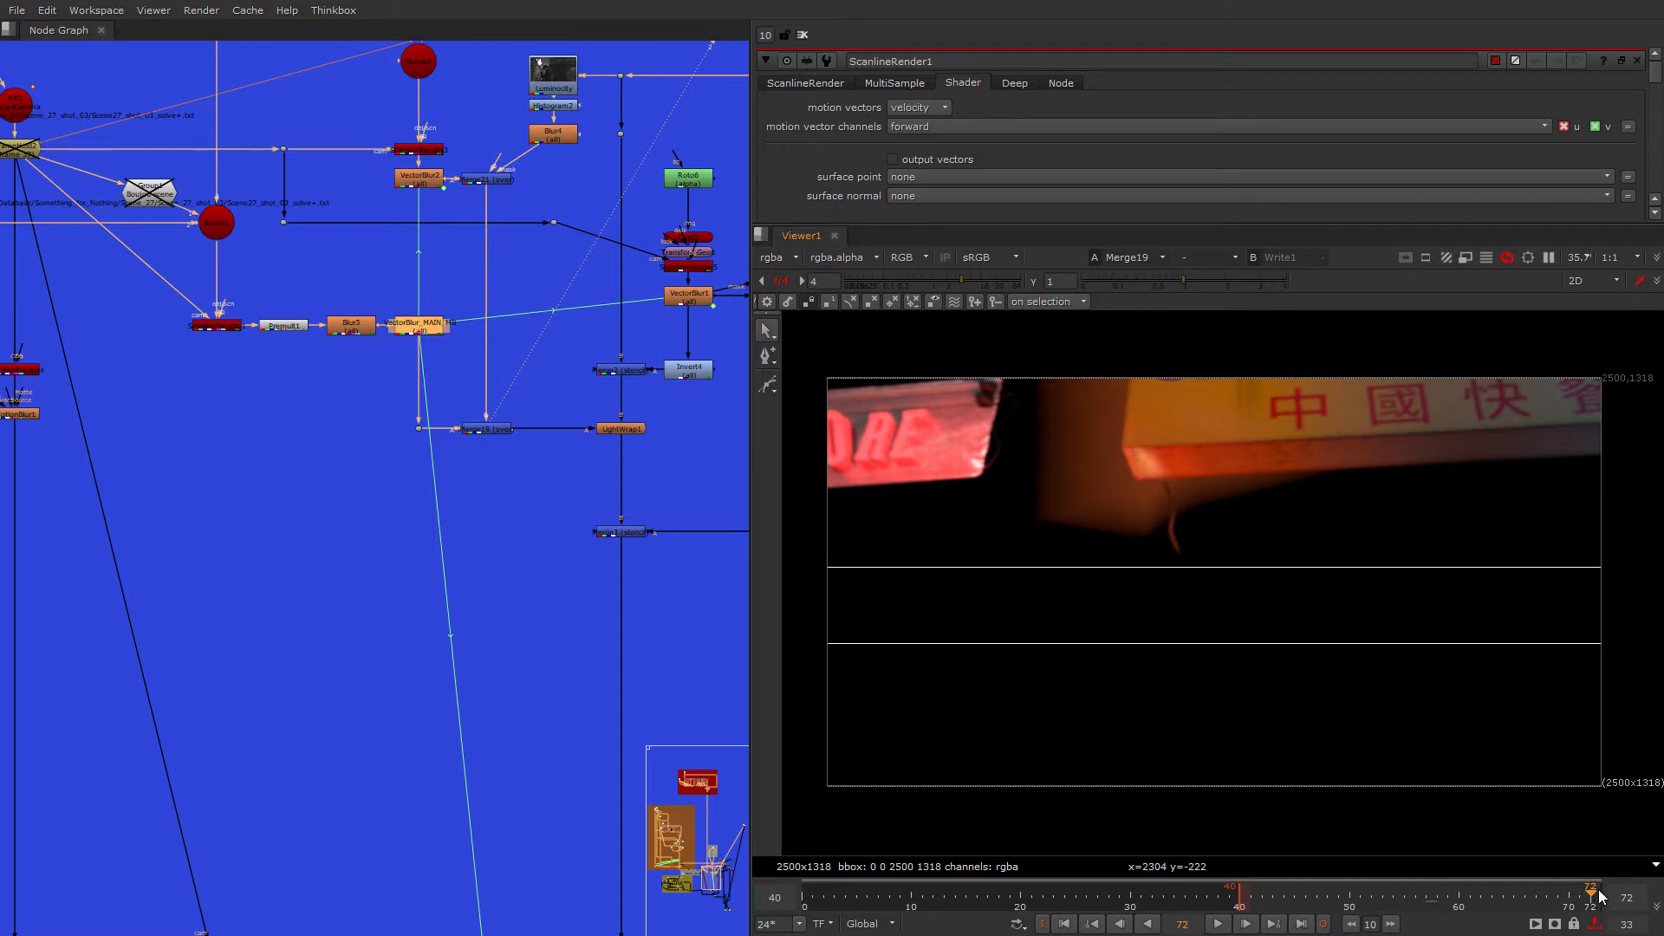
# Step: Inspect the LightWrap1 output and follow the sign composite downstream through Merge81 to Merge28
pyautogui.press('+')
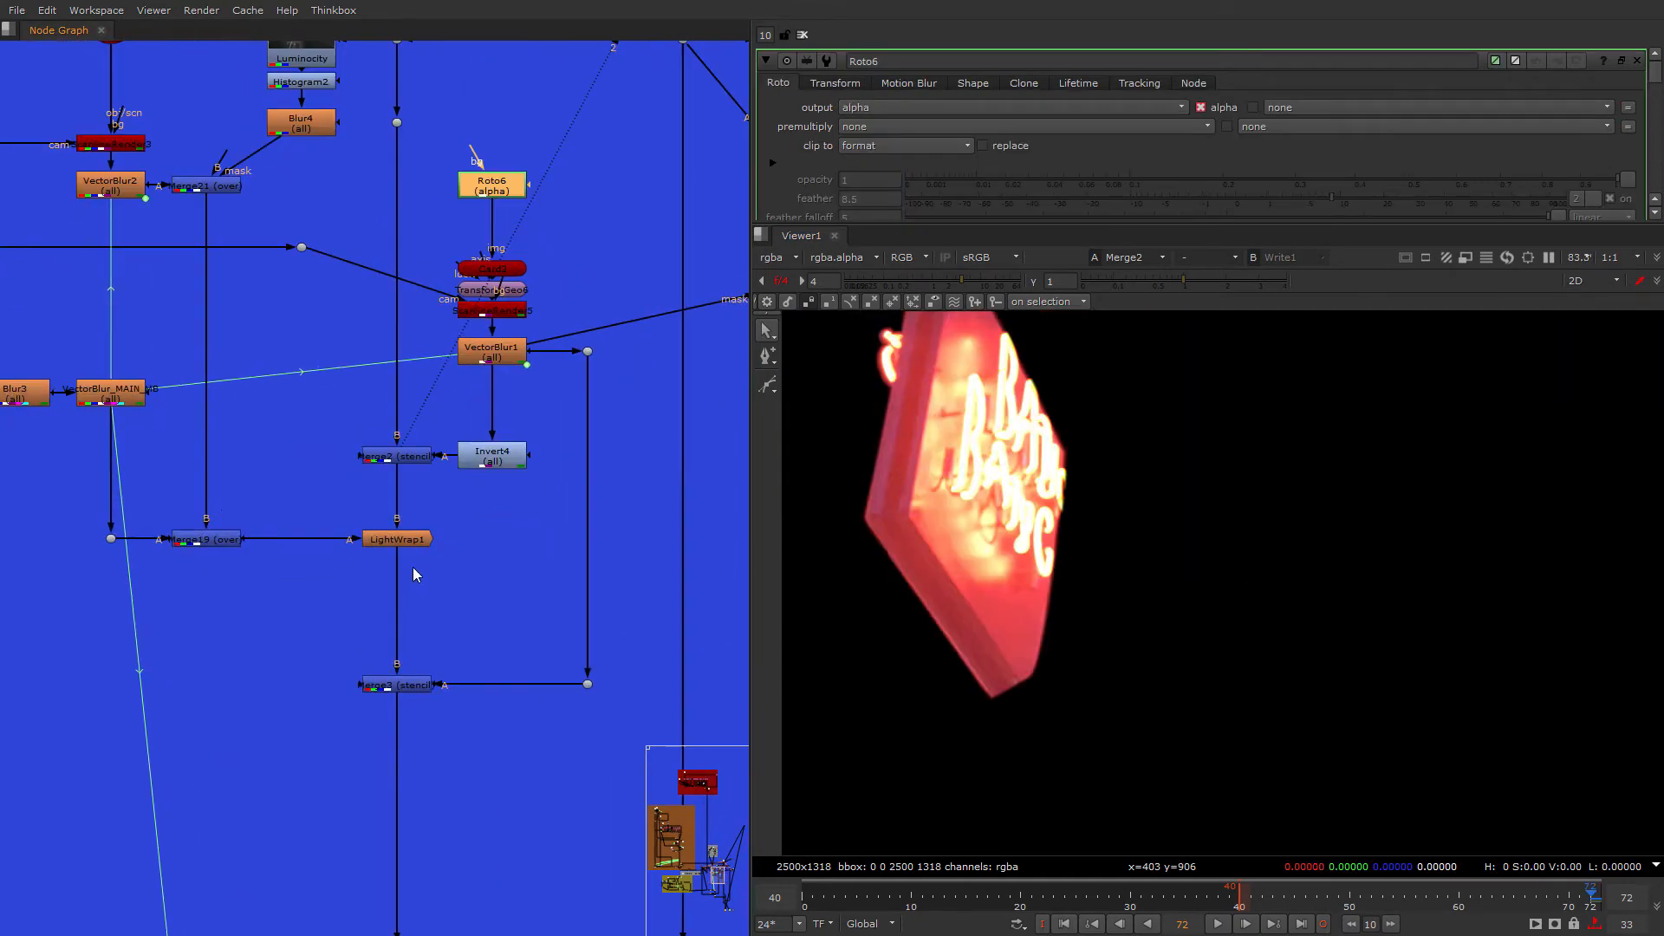
pyautogui.click(401, 539)
pyautogui.press('1')
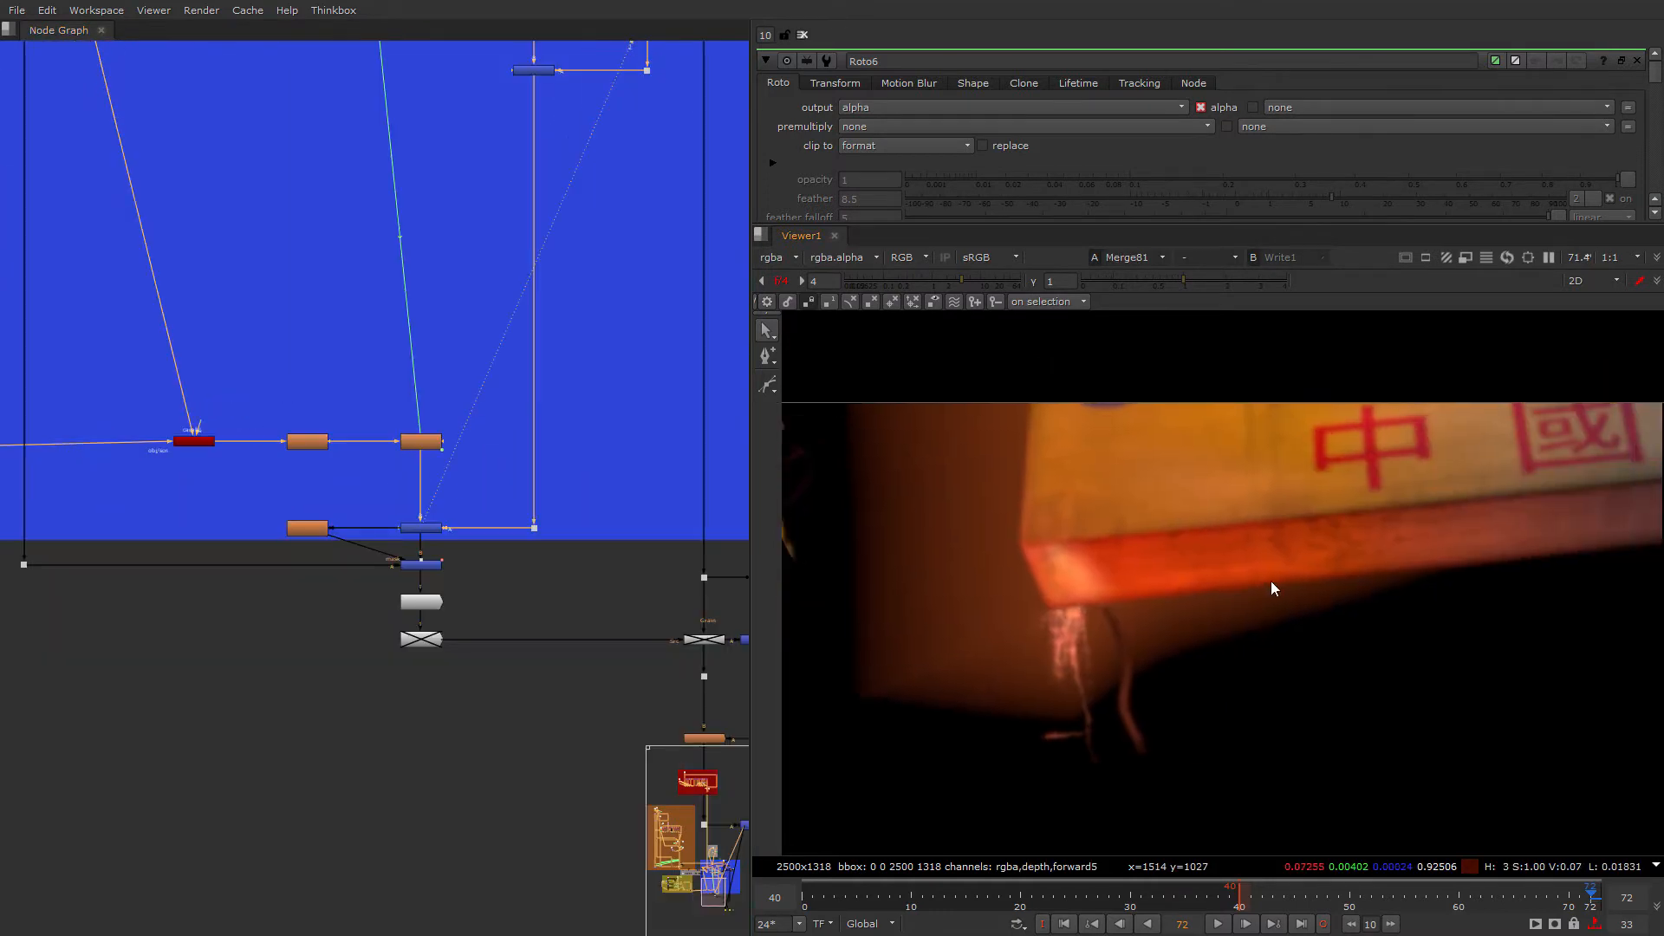
pyautogui.scroll(-3, 1343, 460)
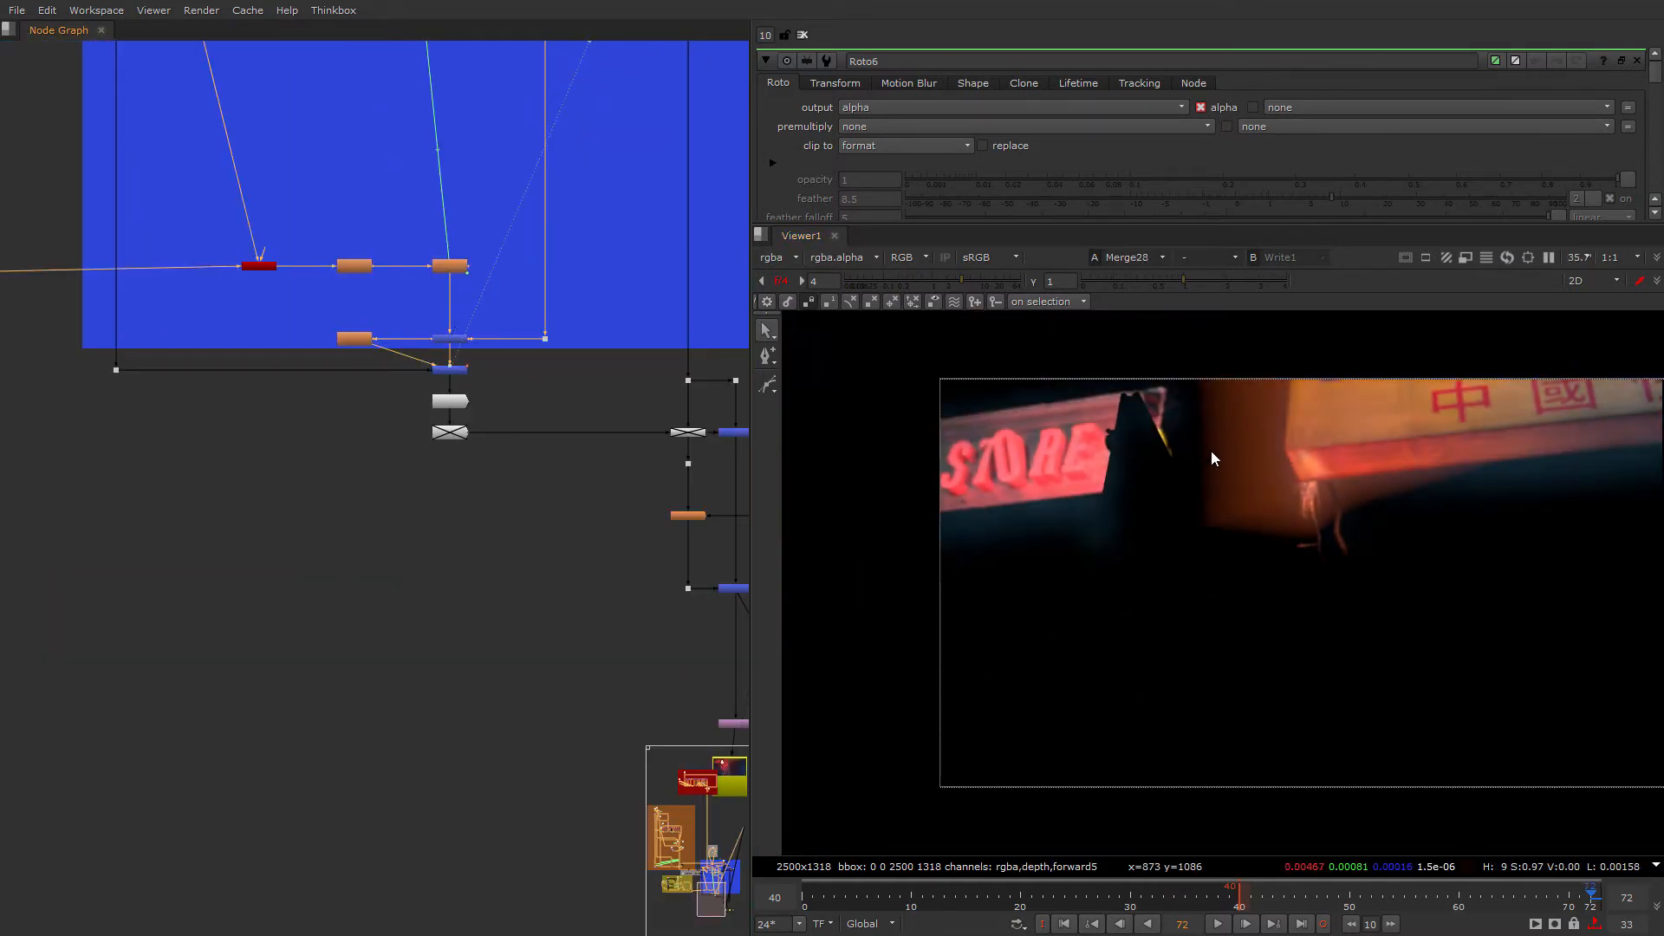
pyautogui.scroll(4, 490, 390)
# Step: Trace the smoke branch upstream and display its ScanlineRender output
pyautogui.moveTo(158, 345); pyautogui.dragTo(717, 434, button='middle')
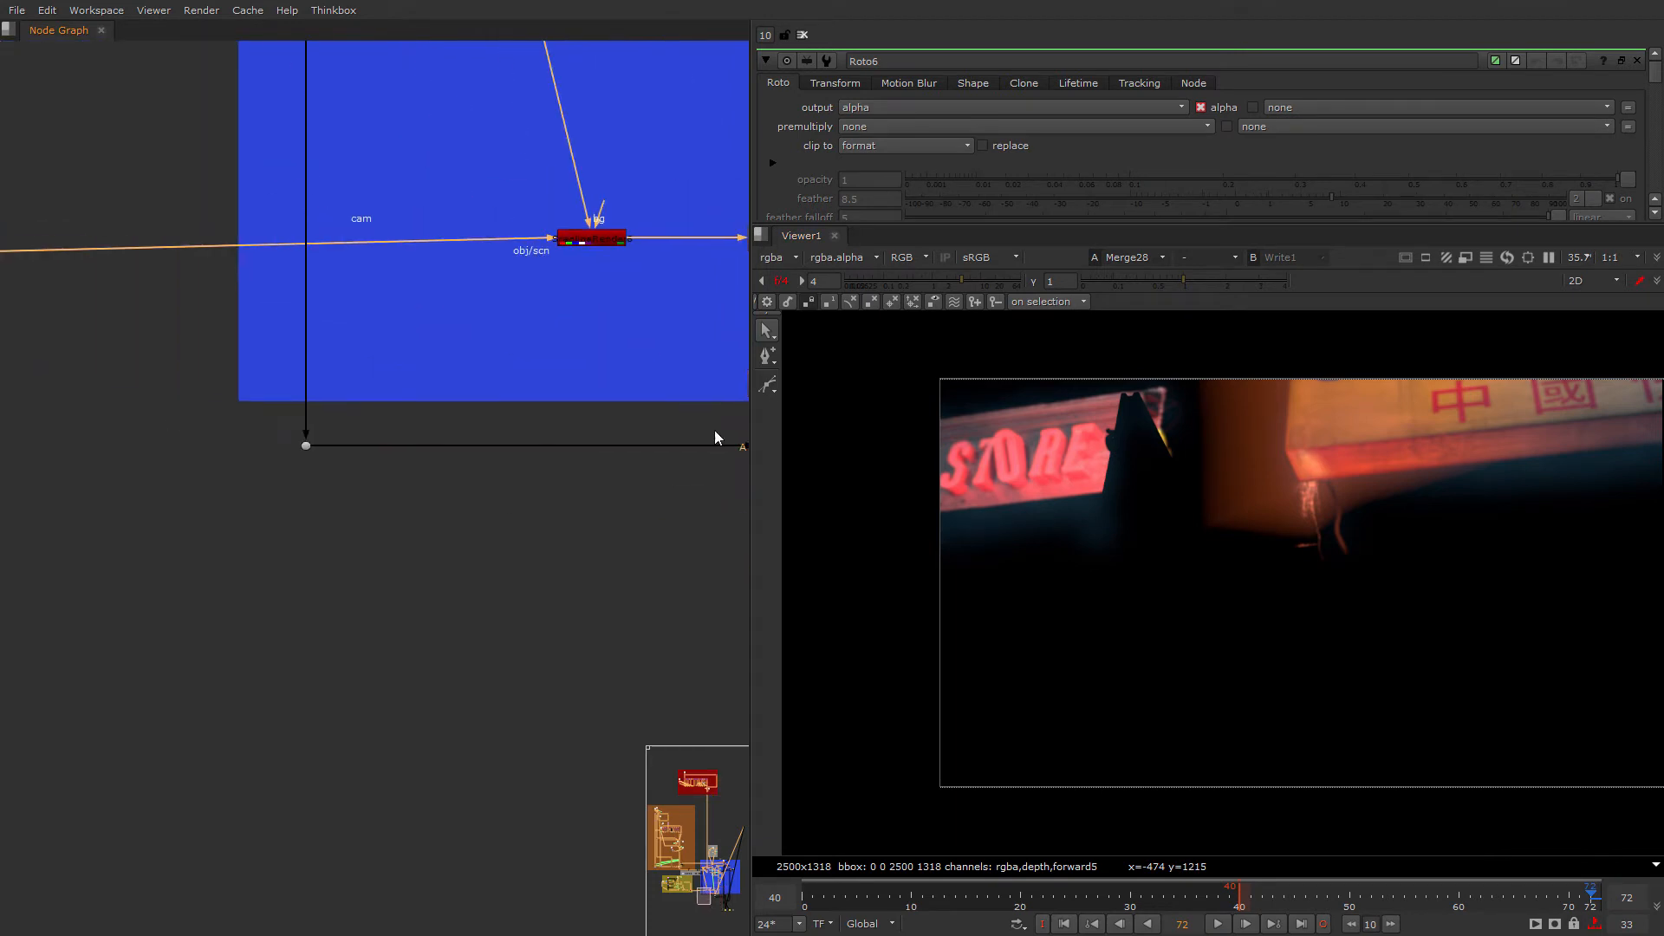
pyautogui.scroll(-3, 551, 452)
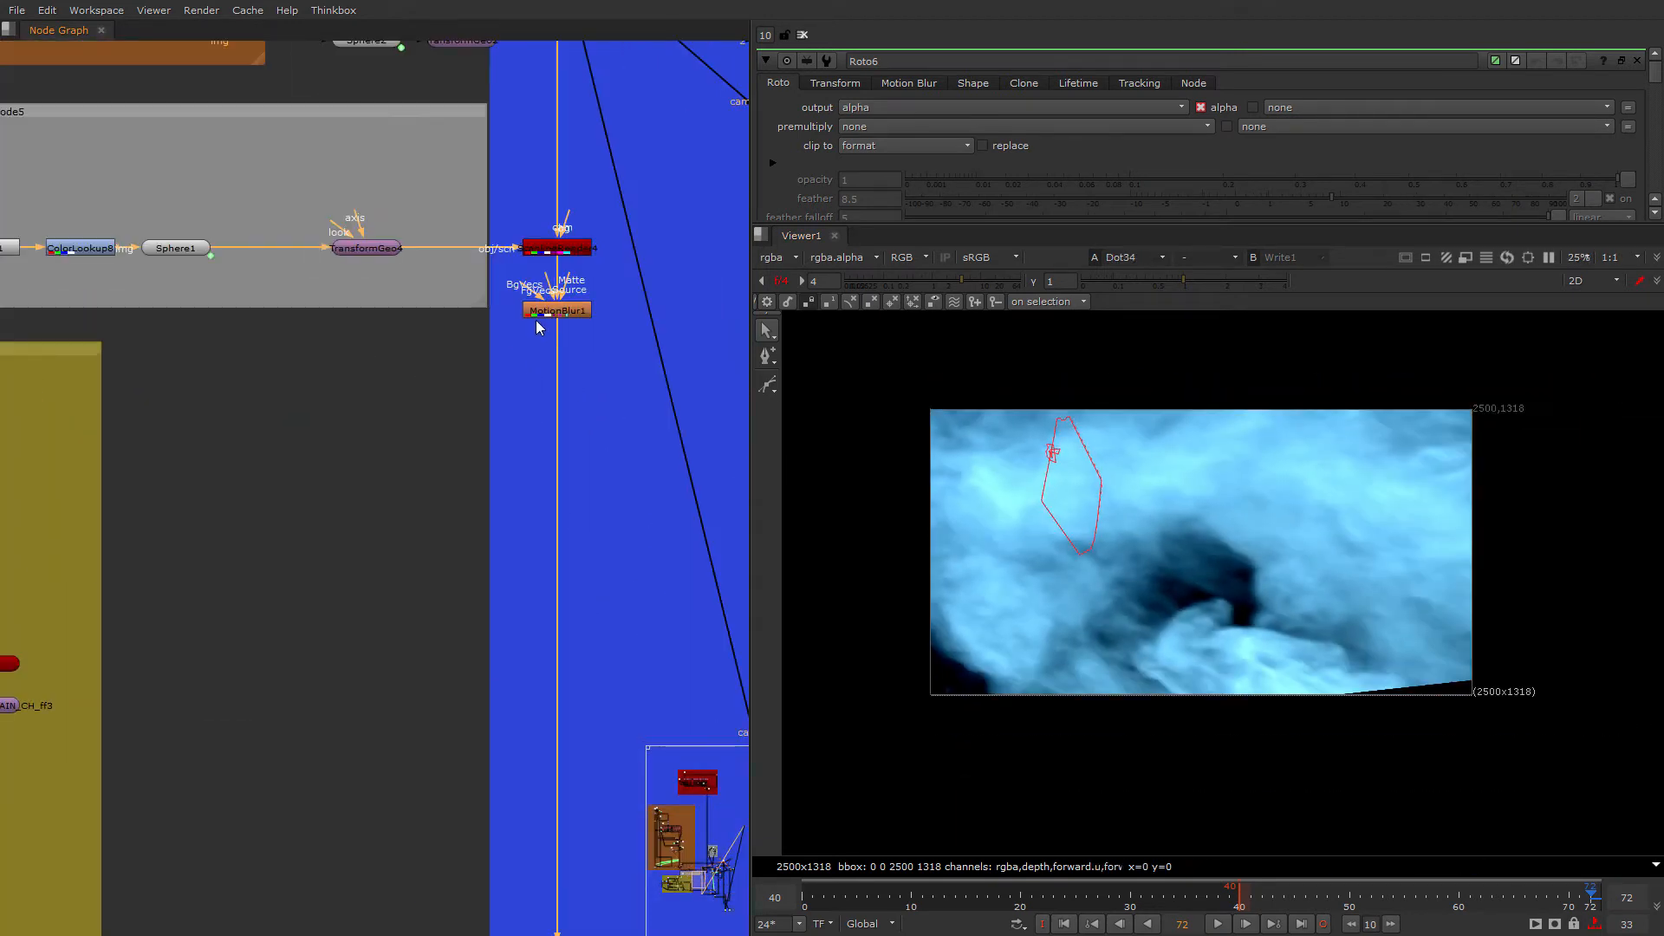
pyautogui.scroll(2, 522, 336)
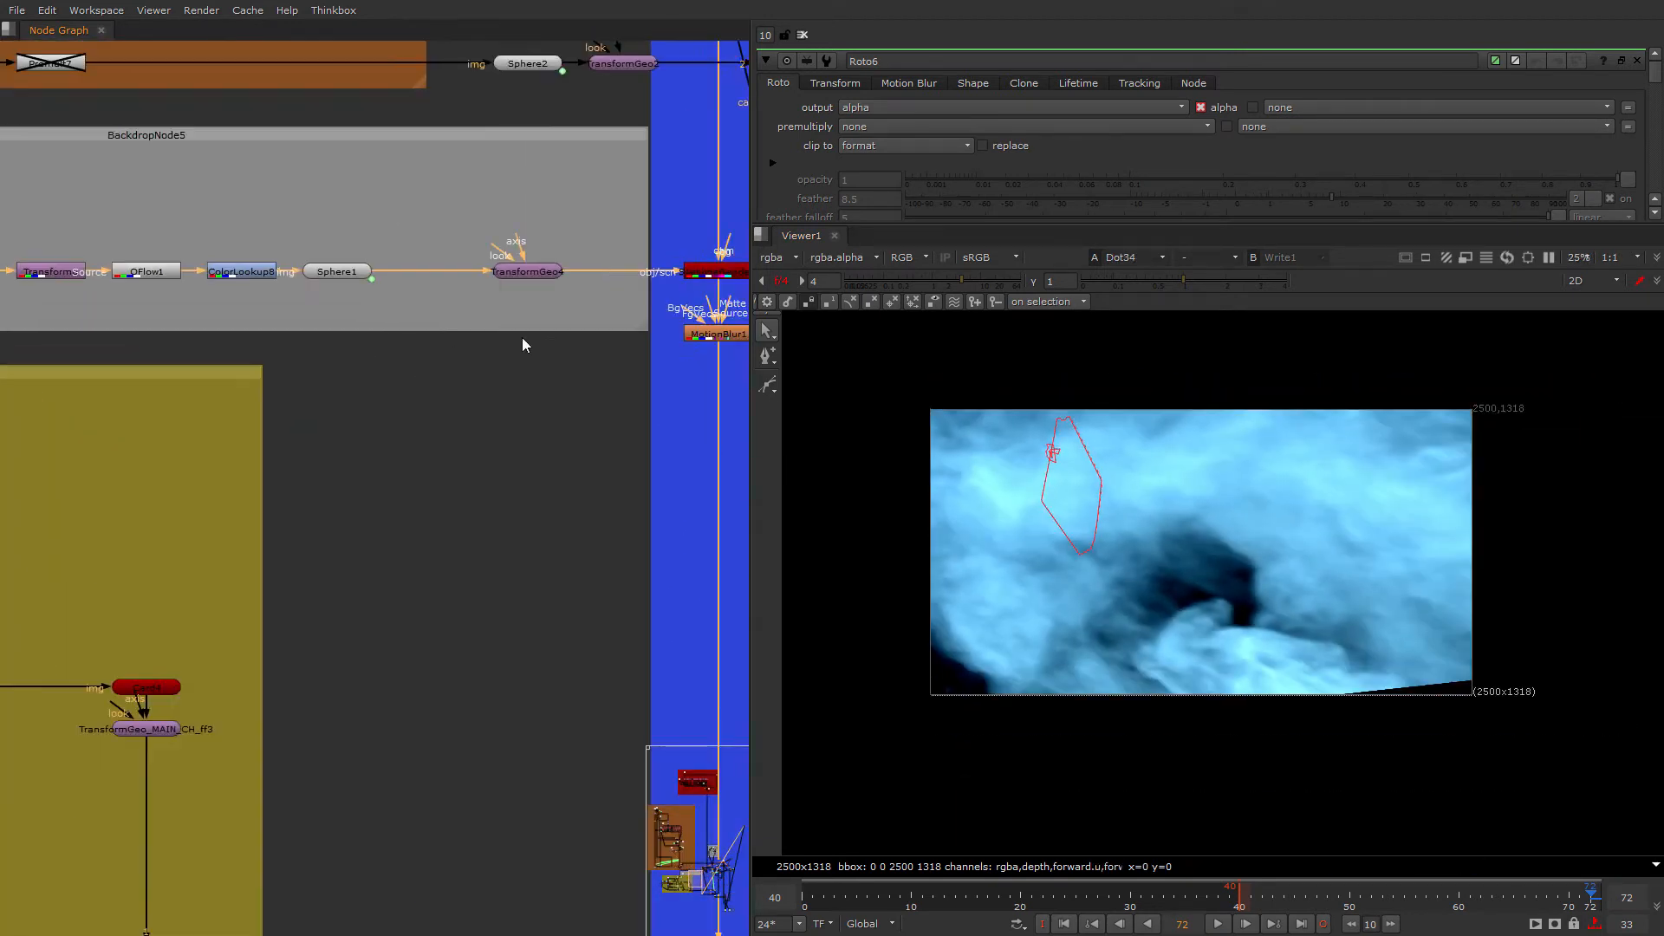
pyautogui.click(738, 275)
pyautogui.press('1')
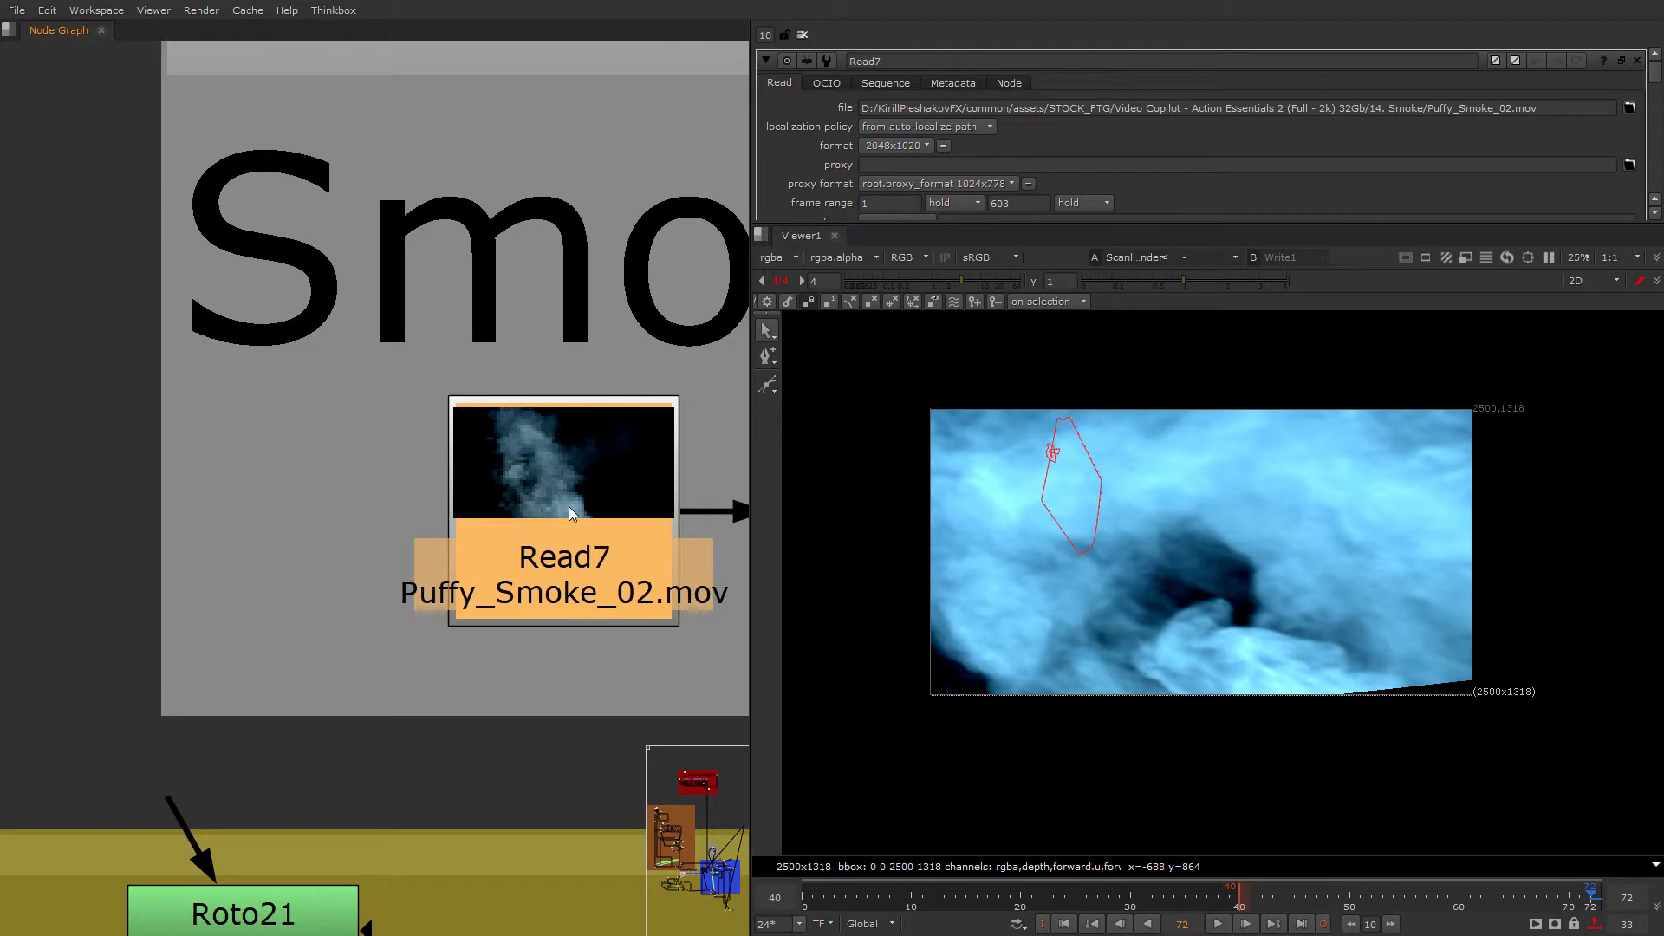
# Step: Check the smoke at frame 60 through the ScanlineRender and MotionBlur1 nodes
pyautogui.scroll(-5, 259, 433)
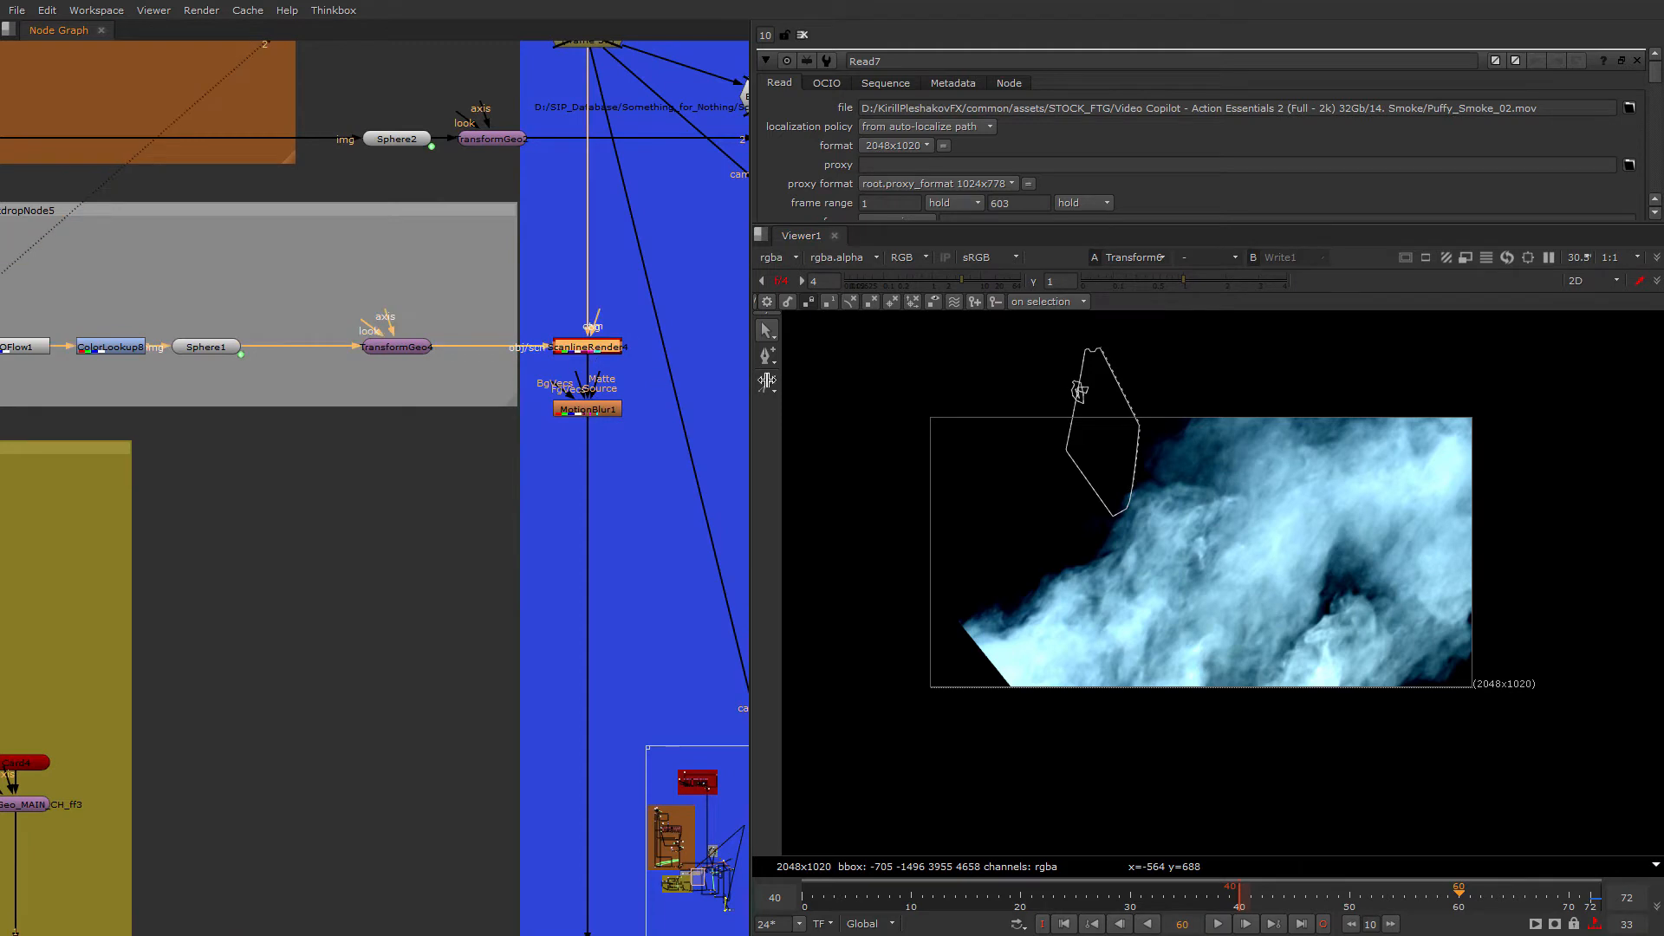
pyautogui.press('1')
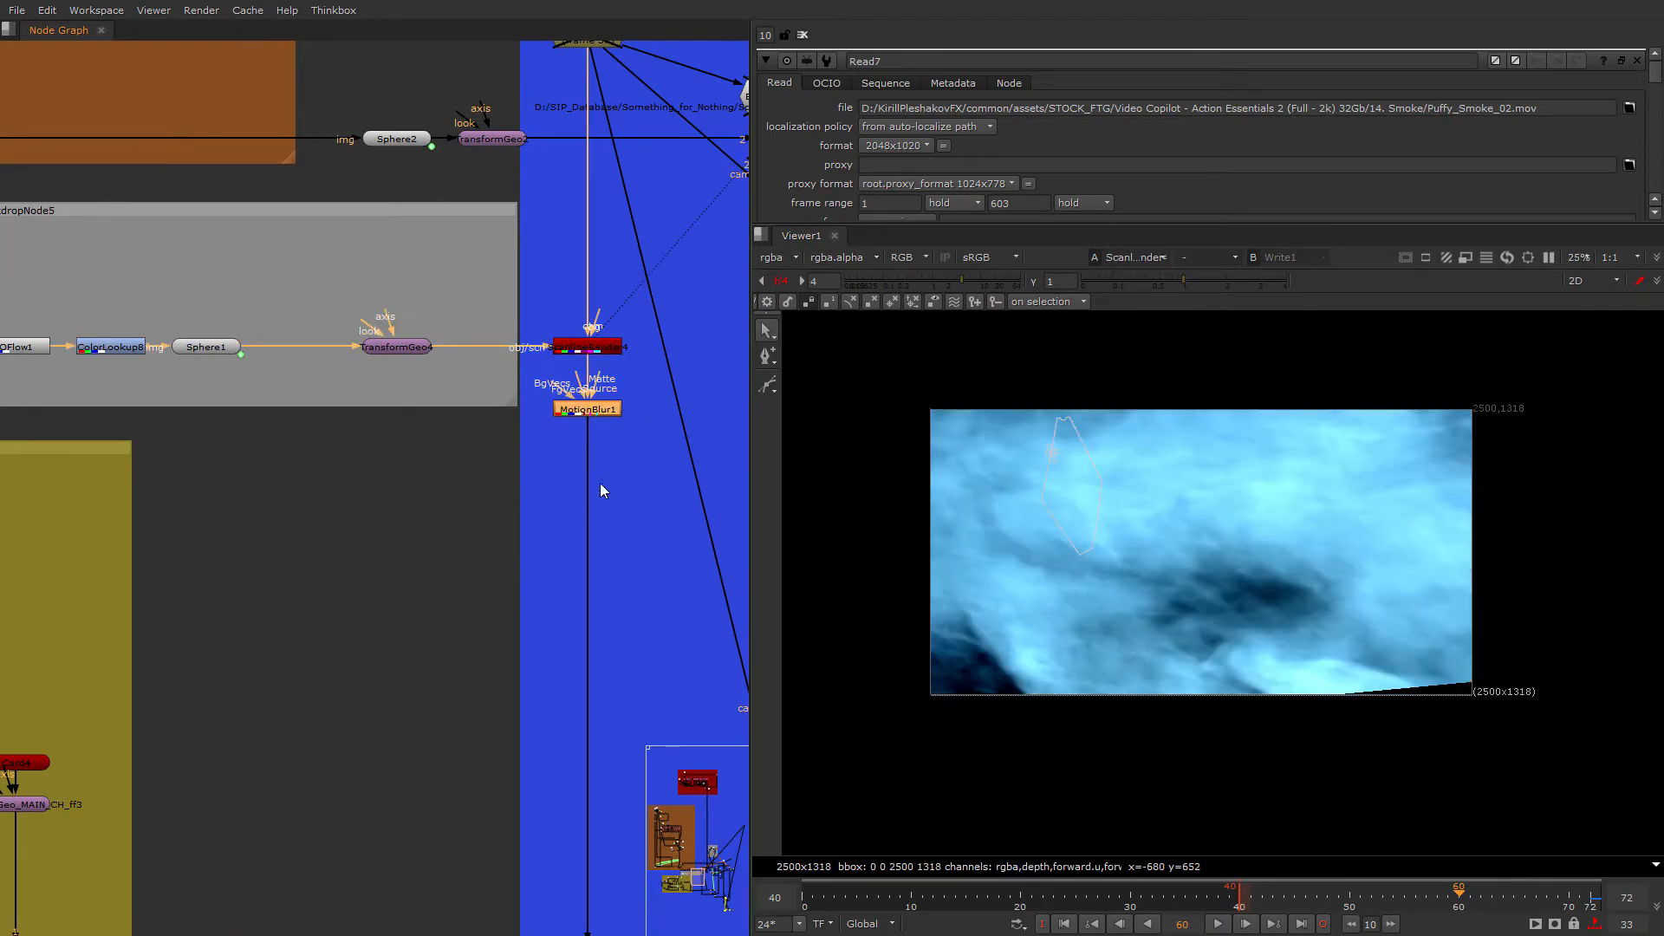
pyautogui.press('1')
# Step: Set the mix of the Merge28 node, which overlays the smoke, to 0.0016035
pyautogui.moveTo(600, 482); pyautogui.dragTo(446, 52, button='middle')
pyautogui.moveTo(518, 785); pyautogui.dragTo(511, 277, button='middle')
pyautogui.scroll(-2, 543, 560)
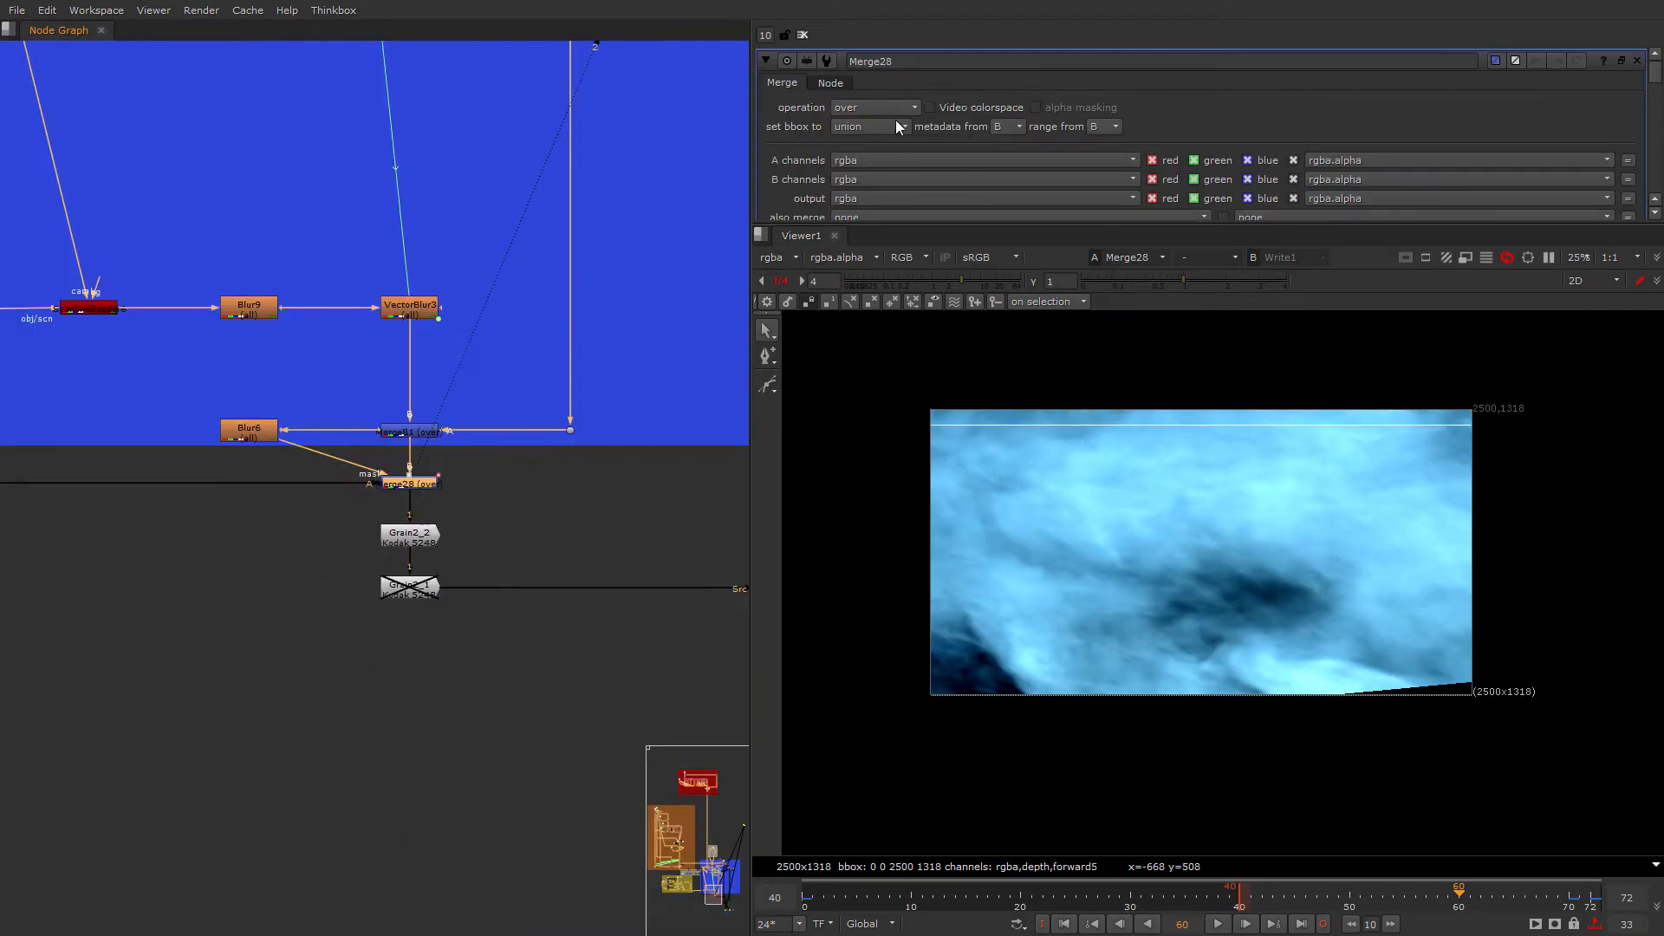
pyautogui.scroll(-3, 797, 127)
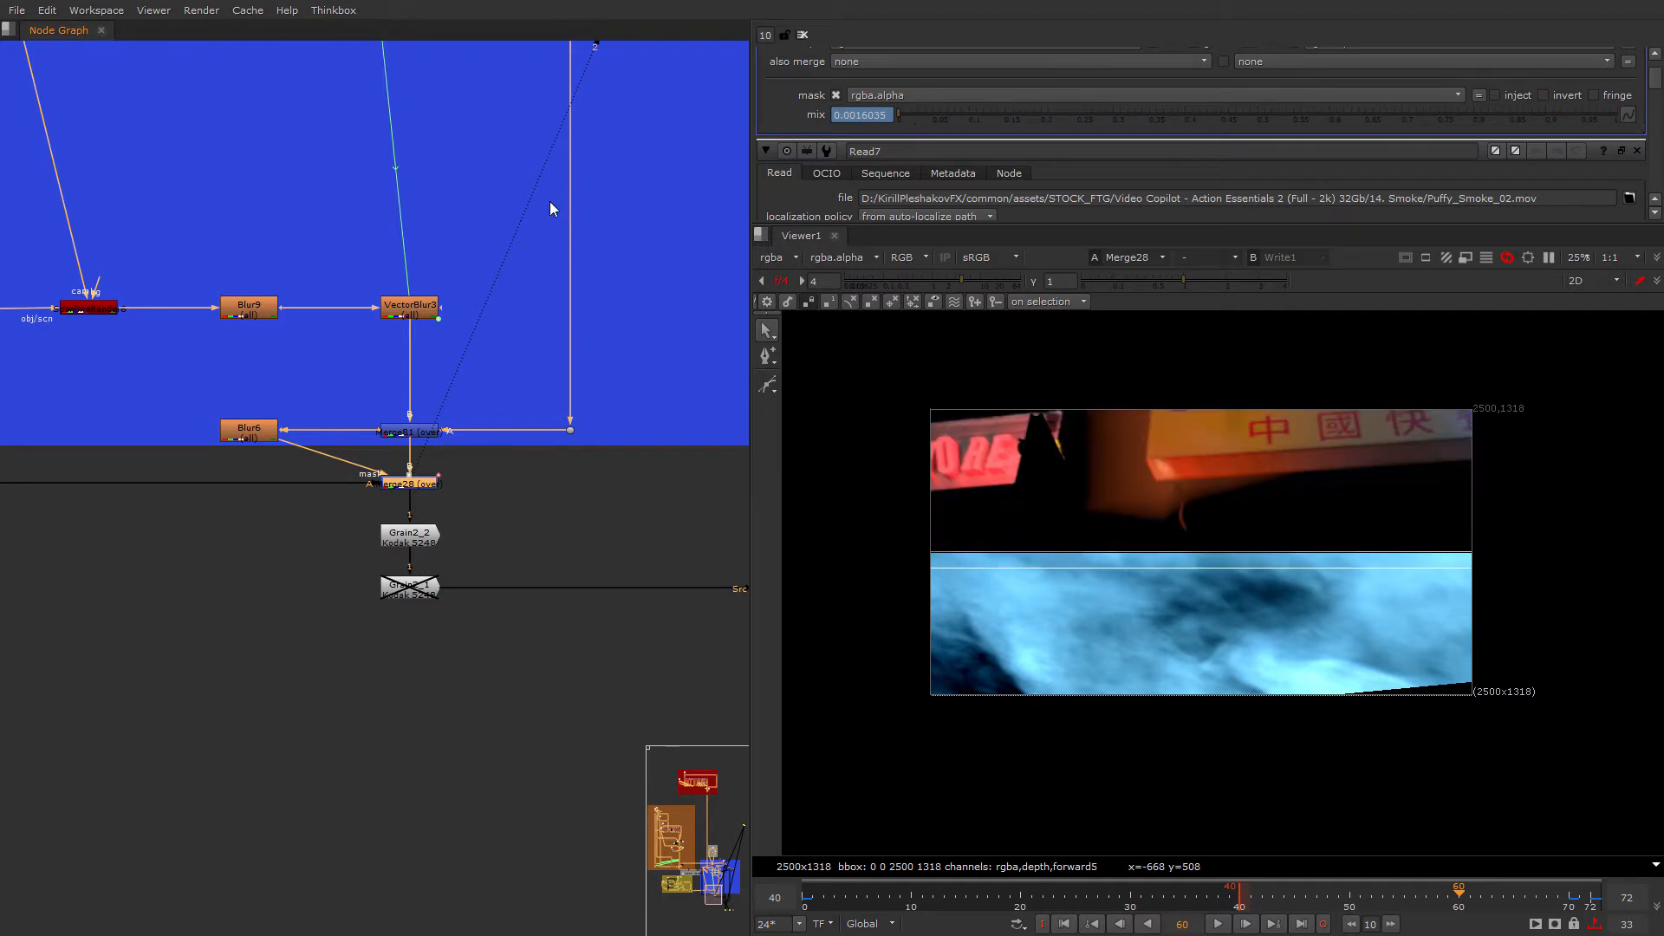
# Step: Open the properties of the Grain2_2 node below Merge28
pyautogui.scroll(3, 374, 469)
pyautogui.click(401, 424)
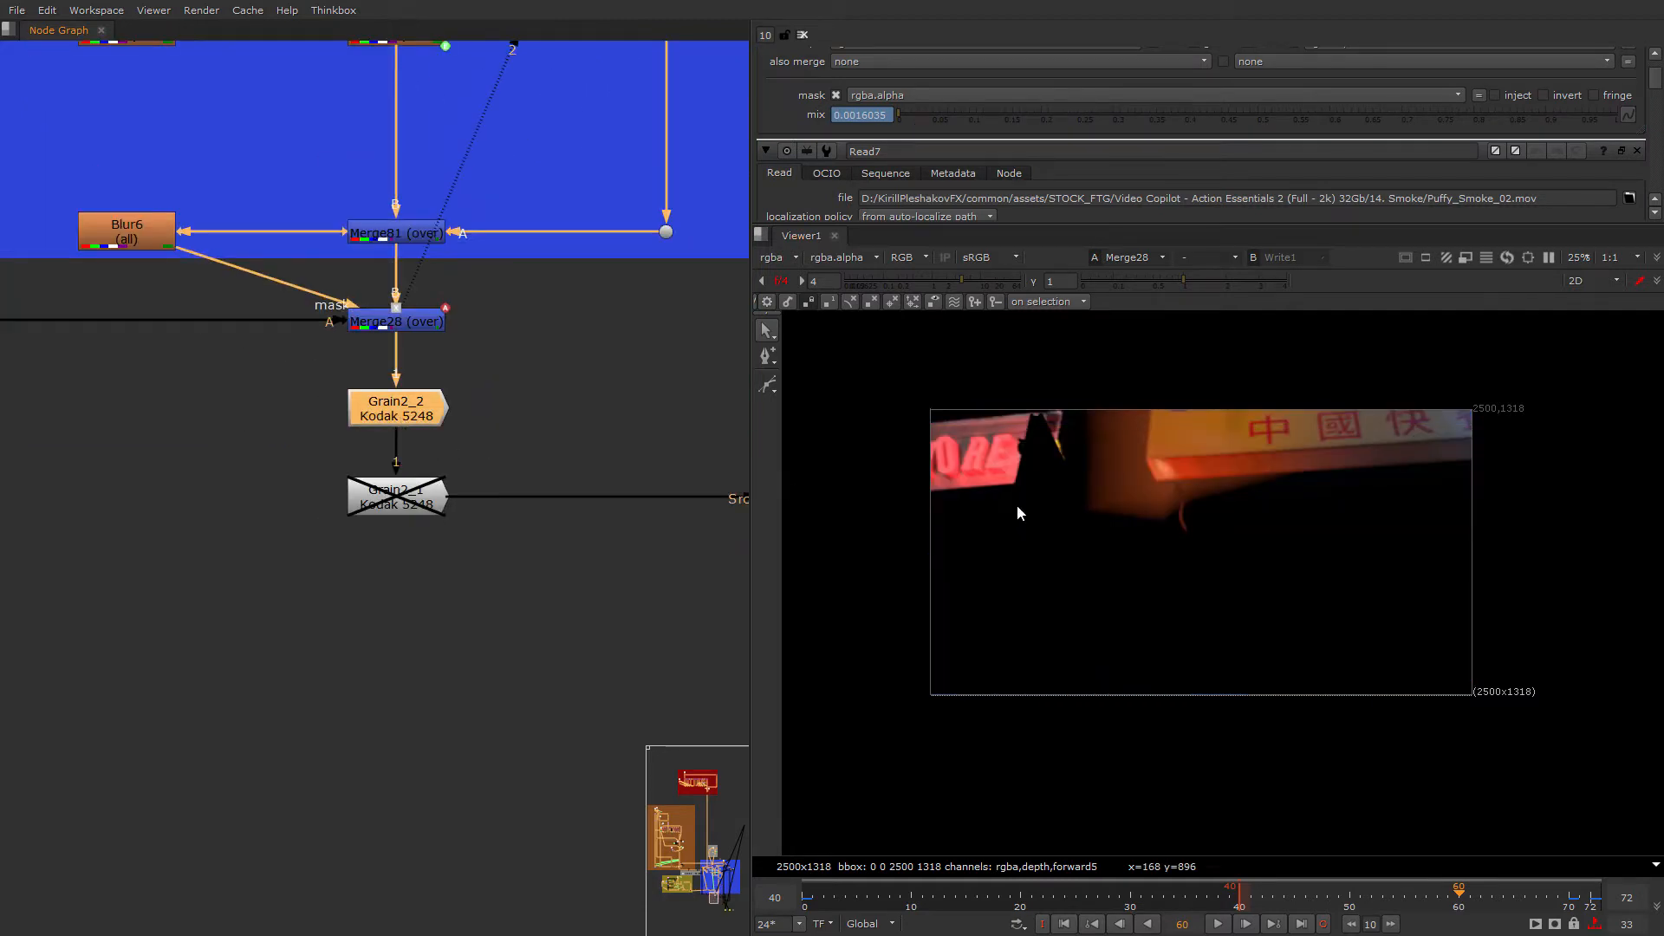
pyautogui.scroll(4, 1020, 513)
pyautogui.scroll(3, 366, 454)
pyautogui.press('Return')
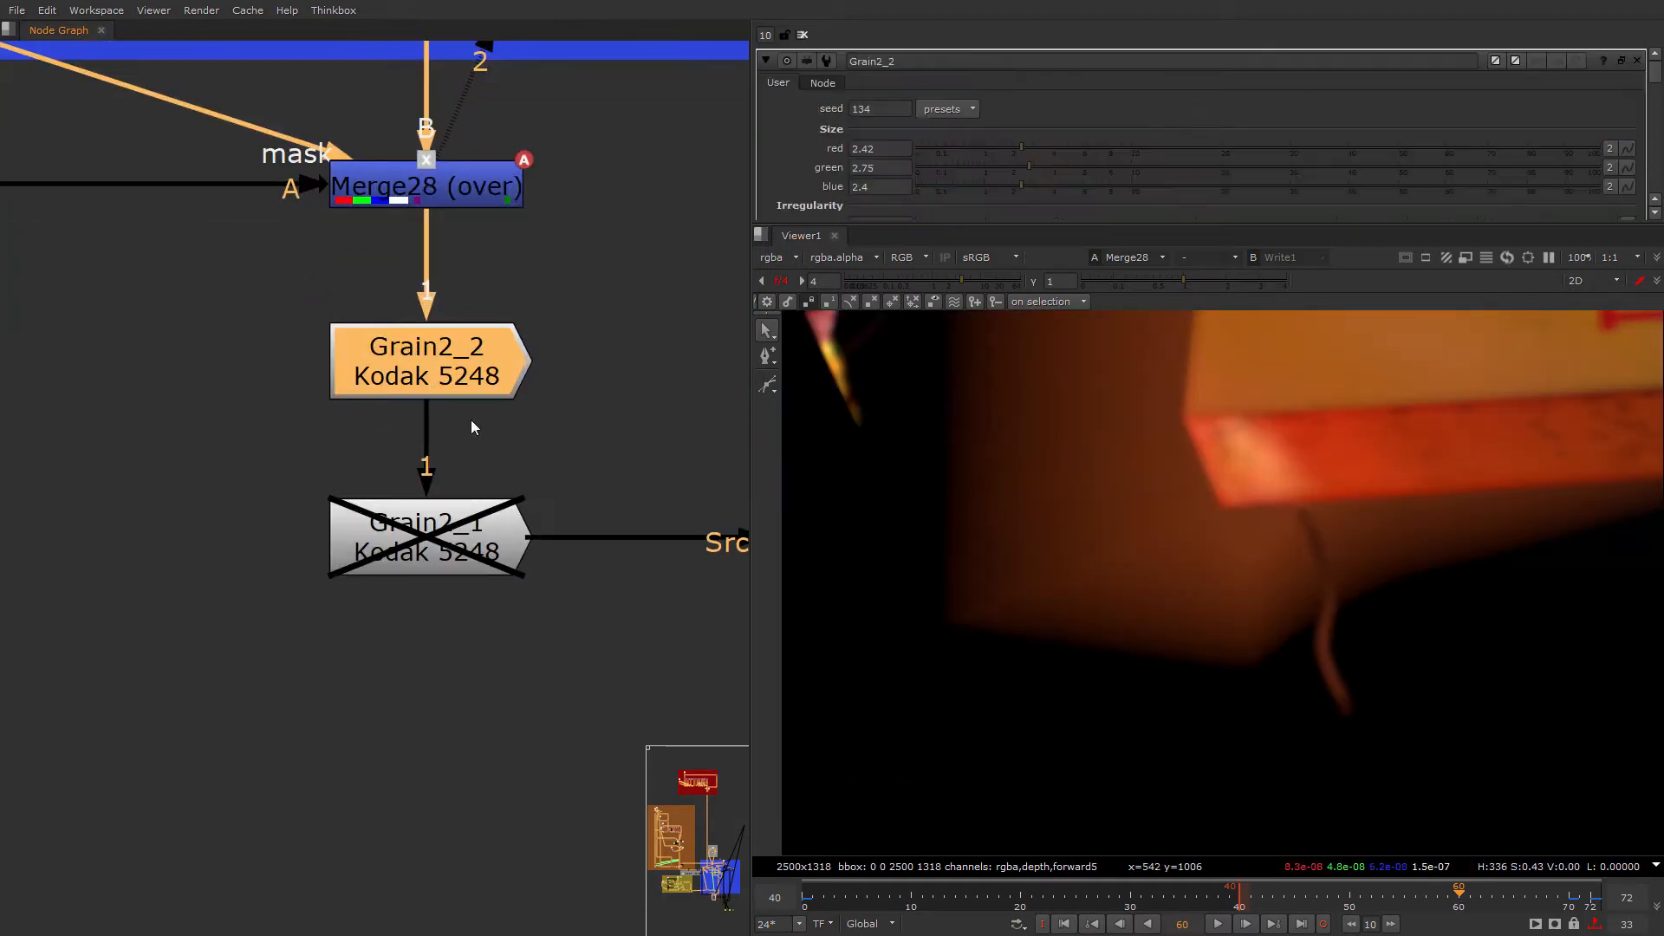
# Step: Display the Grain2_2 output and examine its grain on the yellow sign up close
pyautogui.scroll(-5, 510, 416)
pyautogui.press('1')
pyautogui.click(576, 403)
pyautogui.moveTo(576, 403); pyautogui.dragTo(459, 422, button='middle')
pyautogui.scroll(3, 1419, 435)
pyautogui.moveTo(1418, 435); pyautogui.dragTo(1080, 549, button='middle')
pyautogui.scroll(-5, 1347, 555)
pyautogui.scroll(6, 1147, 547)
pyautogui.scroll(3, 1111, 584)
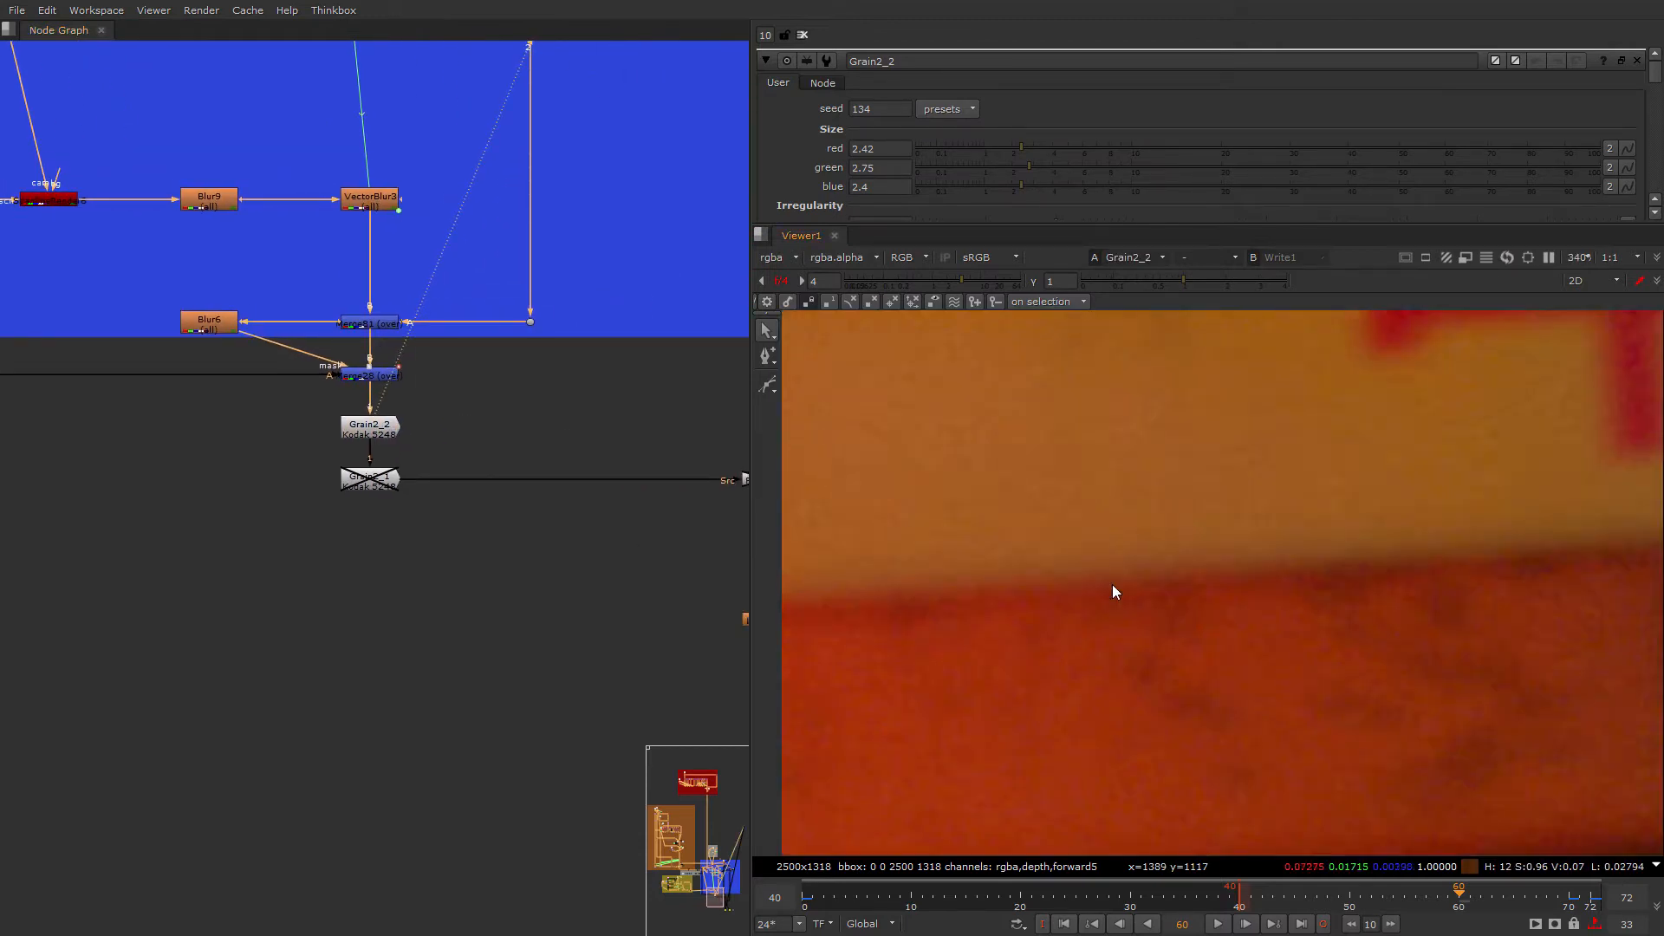
pyautogui.scroll(-5, 589, 606)
# Step: Display the original Read2 plate and examine its grain around the sign lettering
pyautogui.moveTo(572, 208); pyautogui.dragTo(436, 649, button='middle')
pyautogui.scroll(3, 425, 439)
pyautogui.click(424, 440)
pyautogui.press('1')
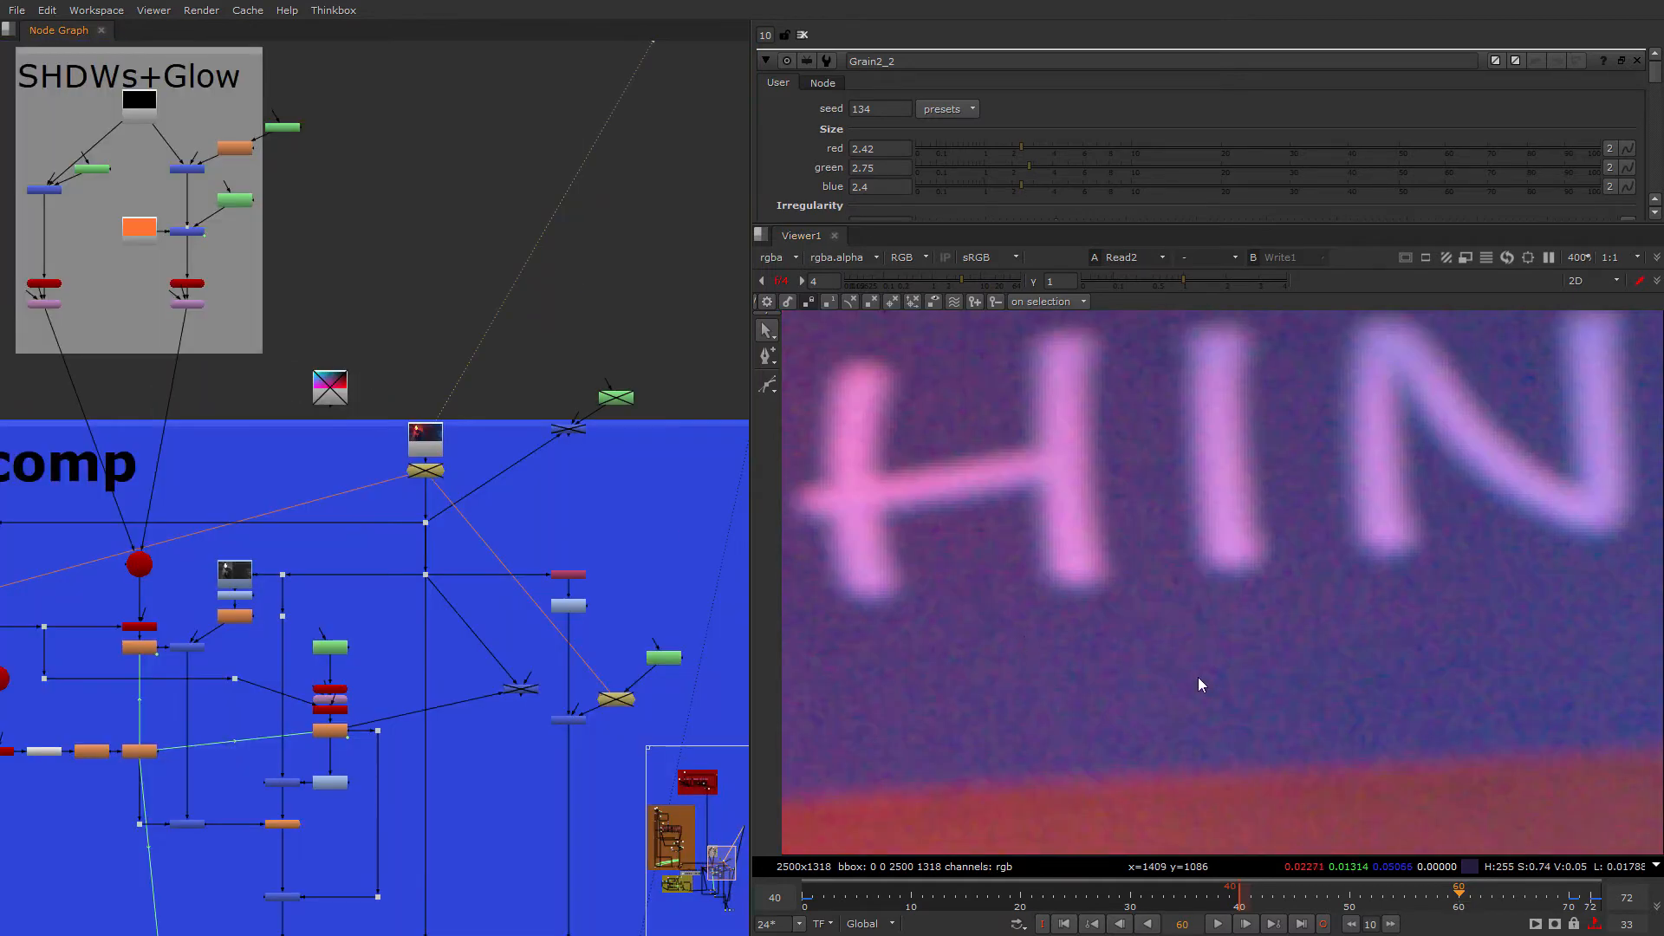
pyautogui.scroll(-4, 1198, 677)
pyautogui.moveTo(1198, 678); pyautogui.dragTo(1215, 443, button='middle')
pyautogui.scroll(5, 1052, 680)
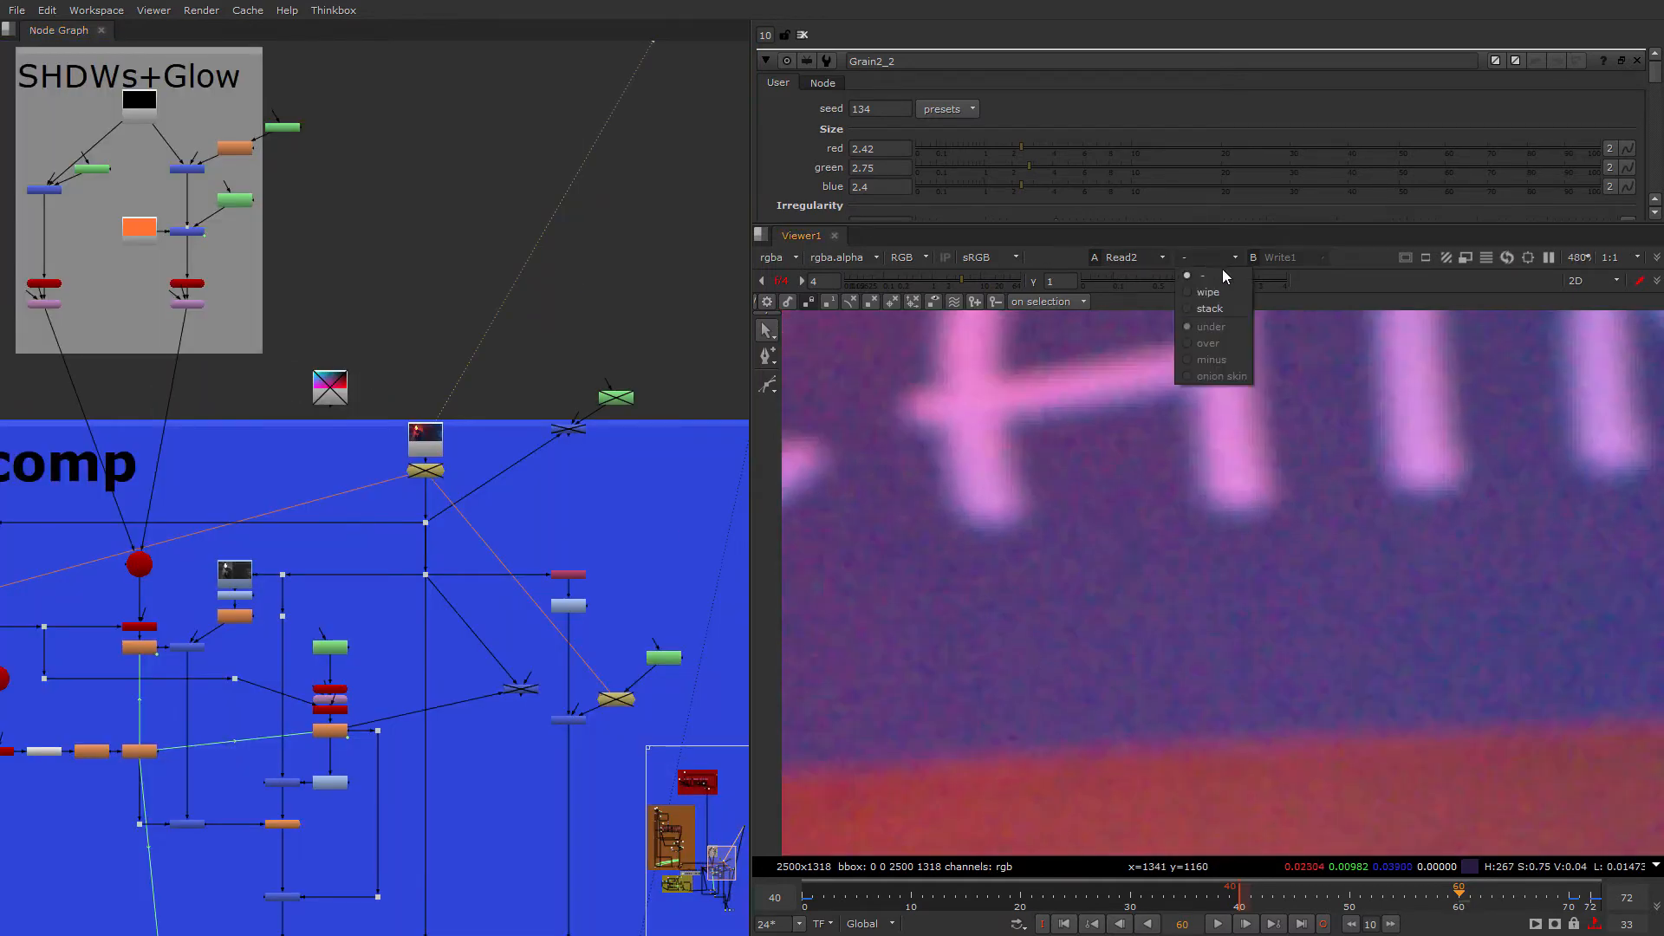
# Step: Compare the final composite with Write1 in under mode, viewing only the green channel
pyautogui.click(1211, 326)
pyautogui.moveTo(1032, 615); pyautogui.dragTo(1257, 798, button='middle')
pyautogui.scroll(-2, 1127, 676)
pyautogui.press('g')
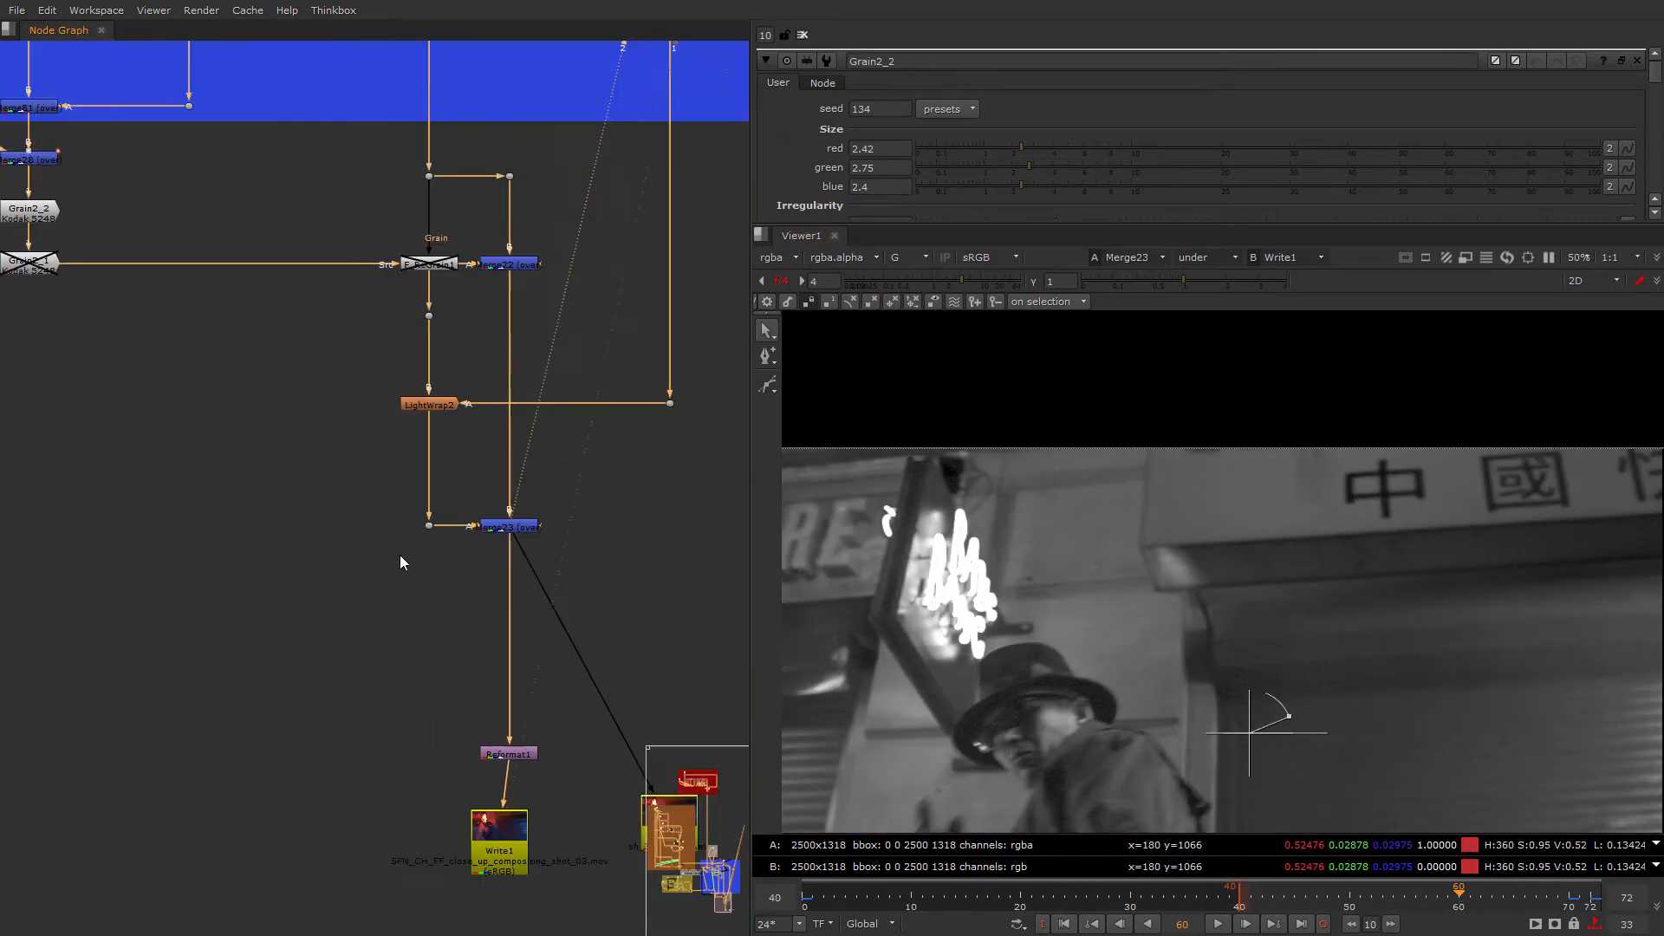
pyautogui.scroll(-4, 458, 715)
pyautogui.scroll(4, 507, 524)
pyautogui.moveTo(508, 525); pyautogui.dragTo(782, 640, button='middle')
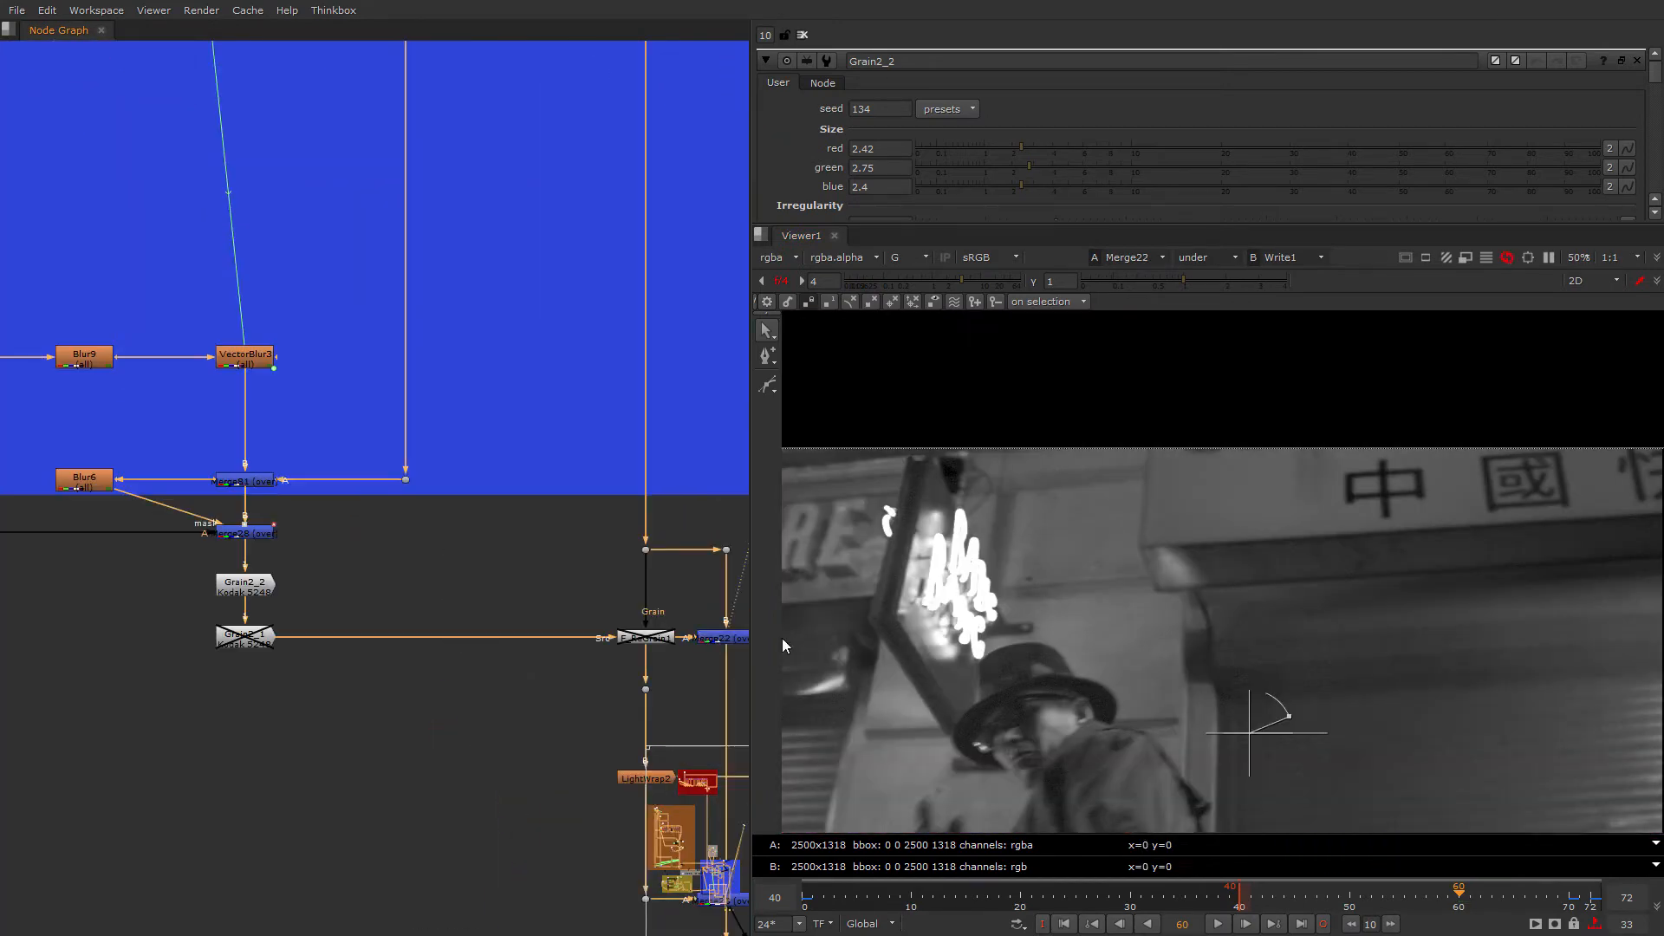
# Step: Close the open node properties and turn off the viewer's A/B comparison
pyautogui.click(1637, 61)
pyautogui.click(1639, 61)
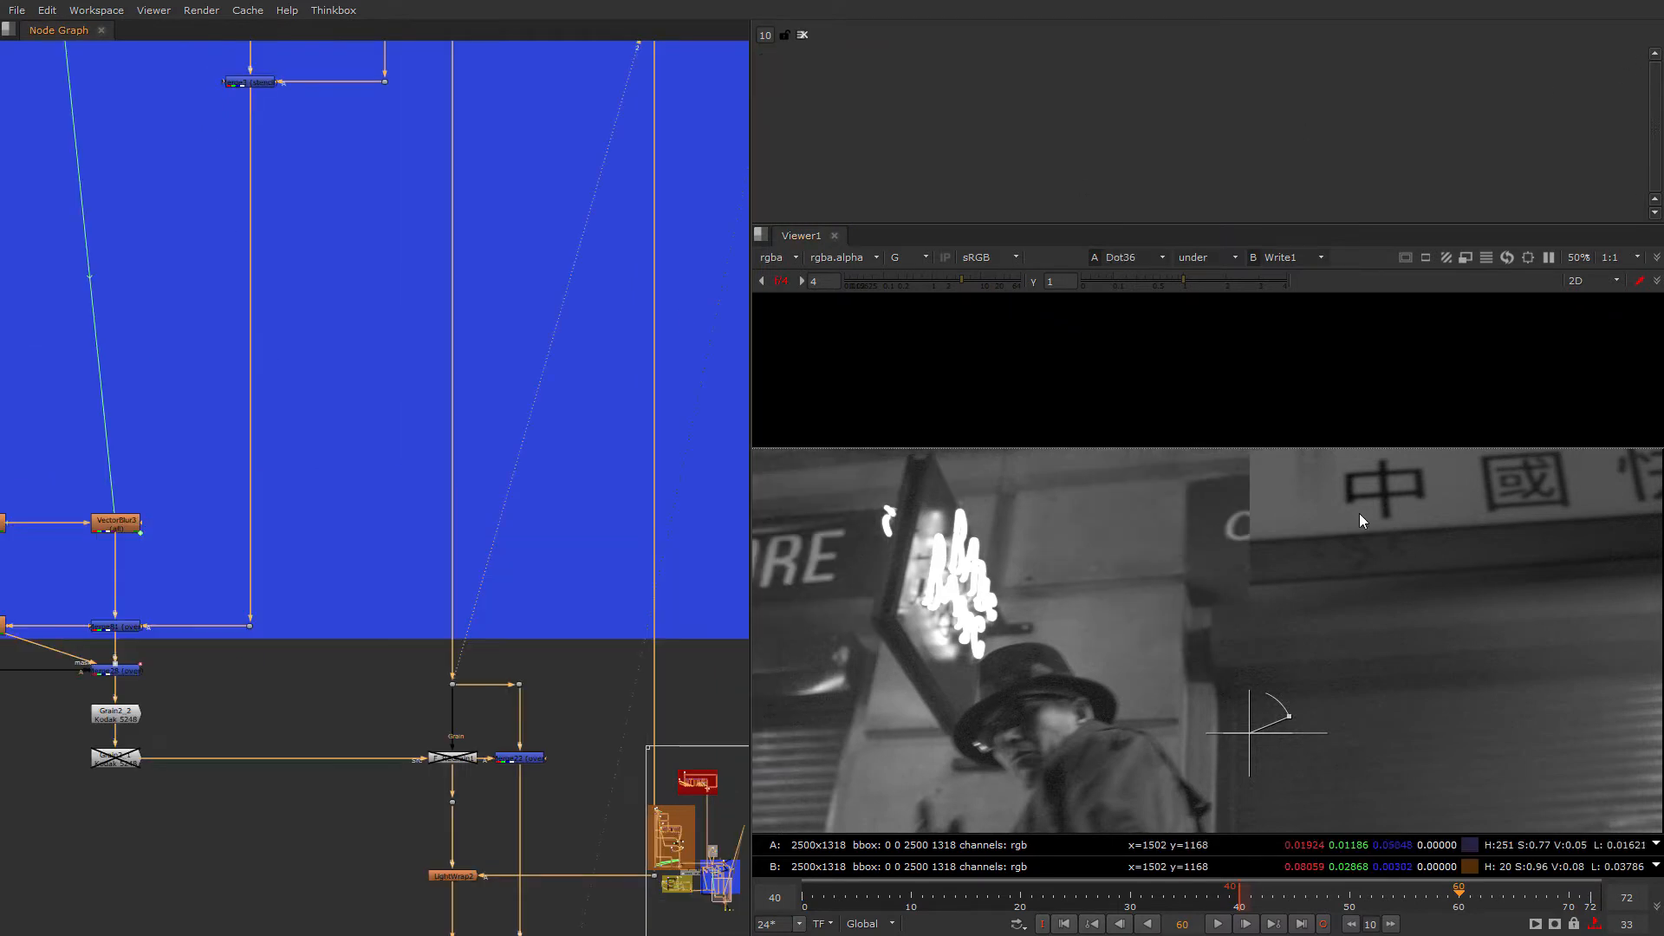
pyautogui.scroll(3, 1293, 524)
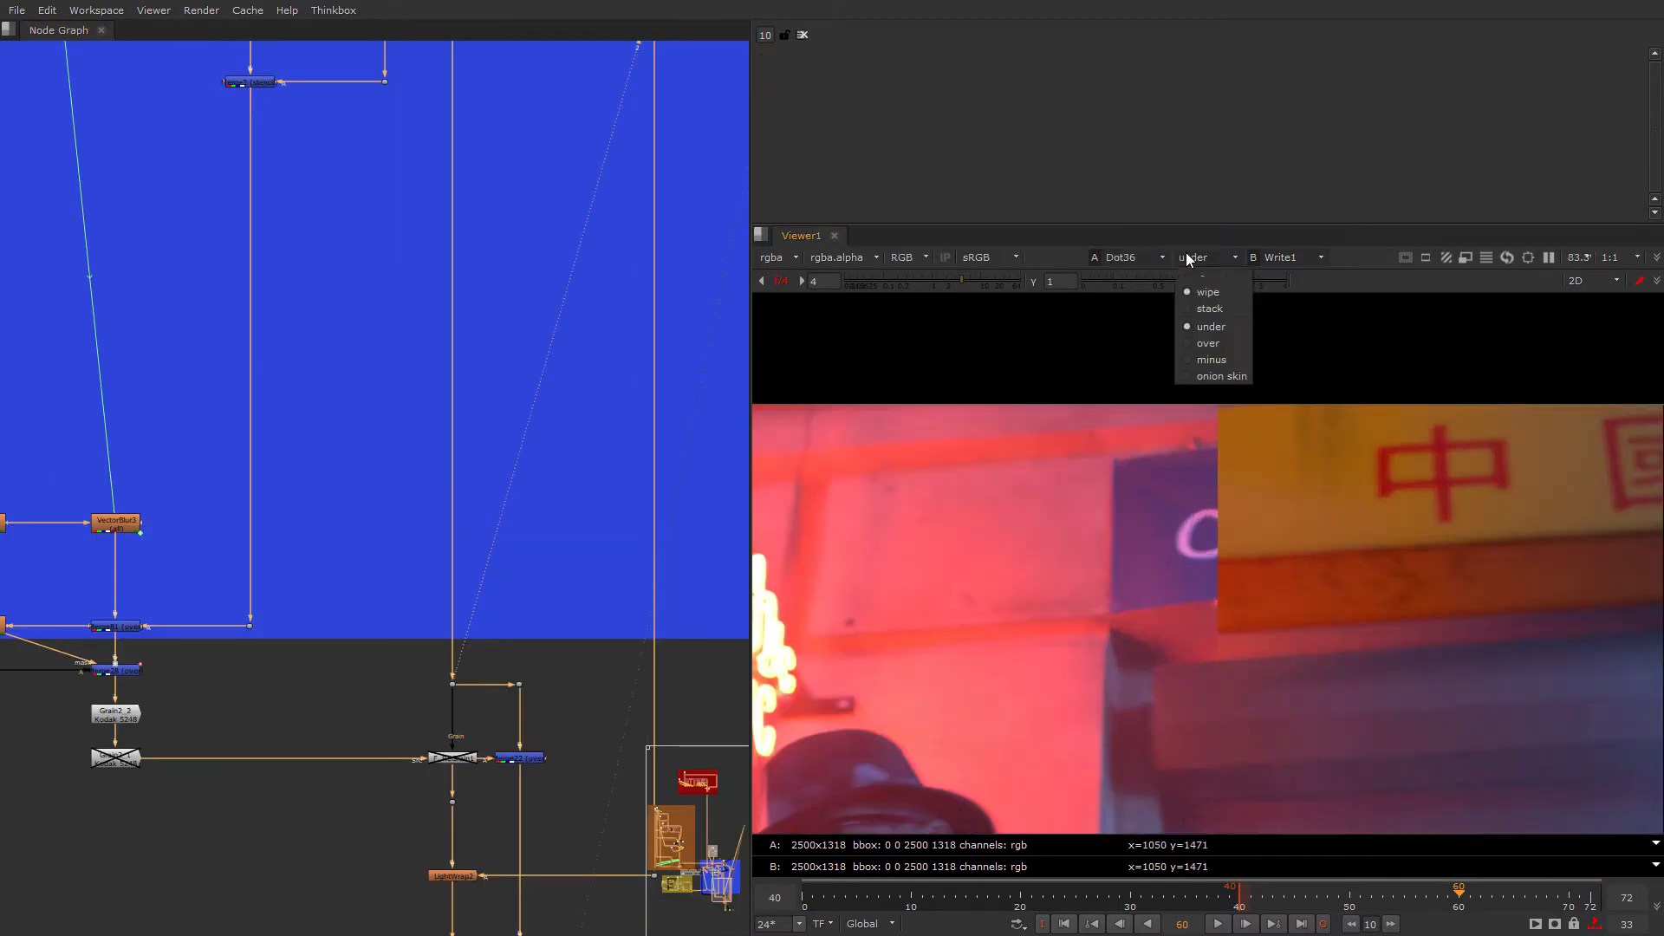
pyautogui.click(1203, 275)
pyautogui.moveTo(447, 556); pyautogui.dragTo(605, 219, button='middle')
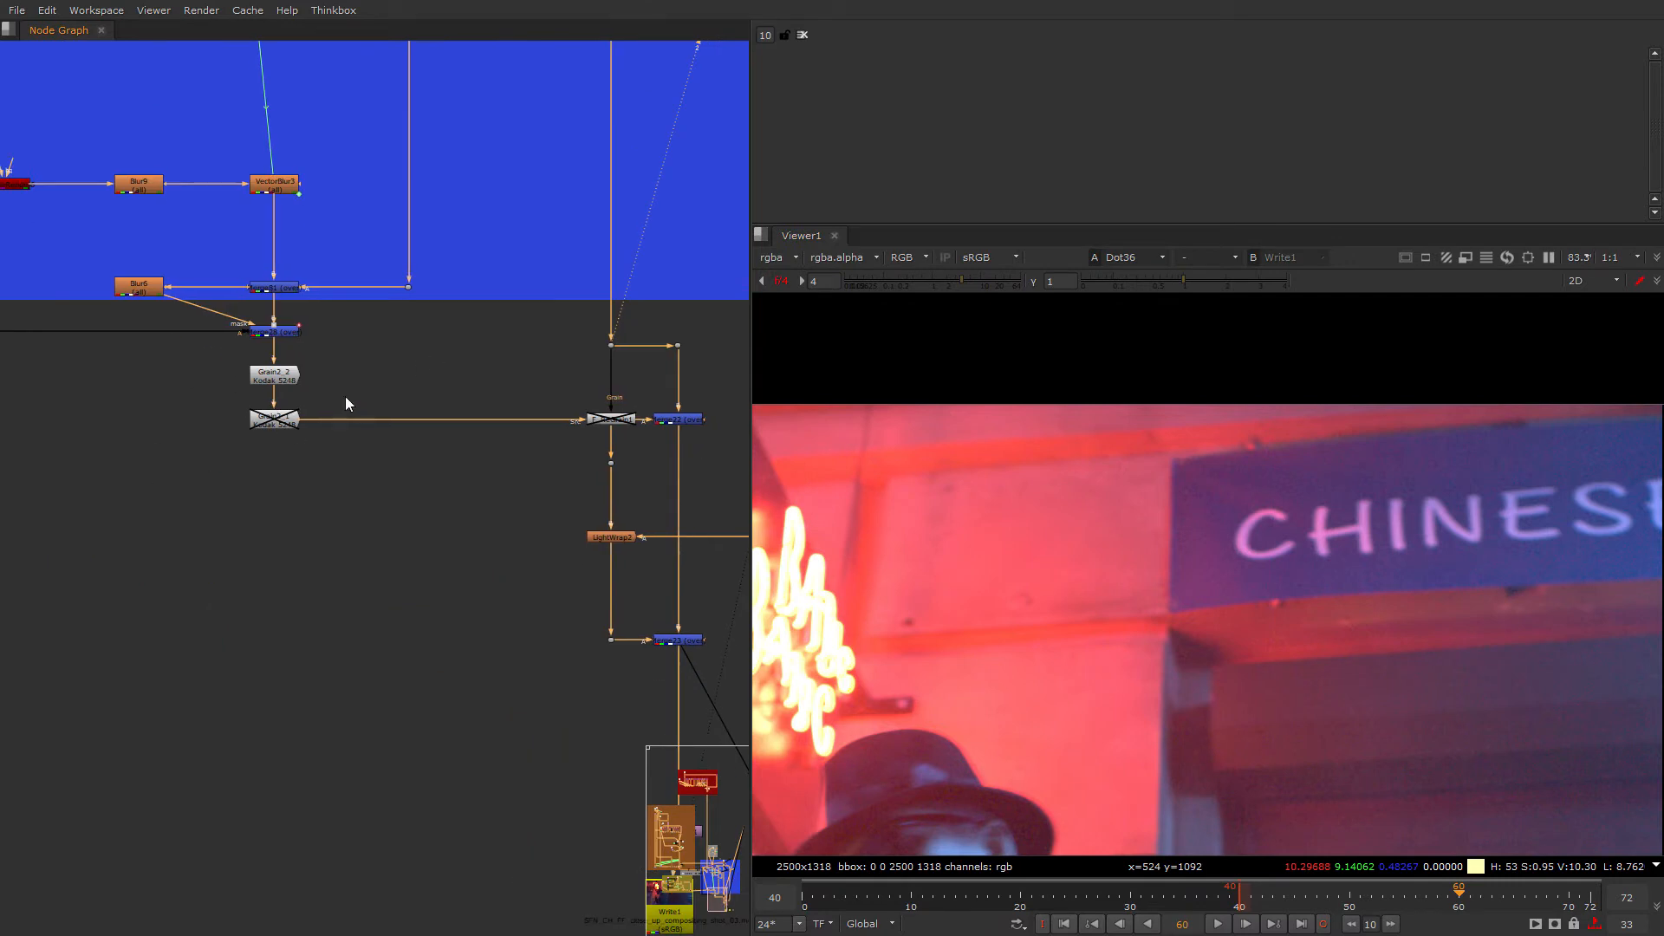
# Step: Display the Merge22 composite and examine the LightWrap2 result on the foreground hat and face
pyautogui.moveTo(648, 466); pyautogui.dragTo(648, 467)
pyautogui.press('1')
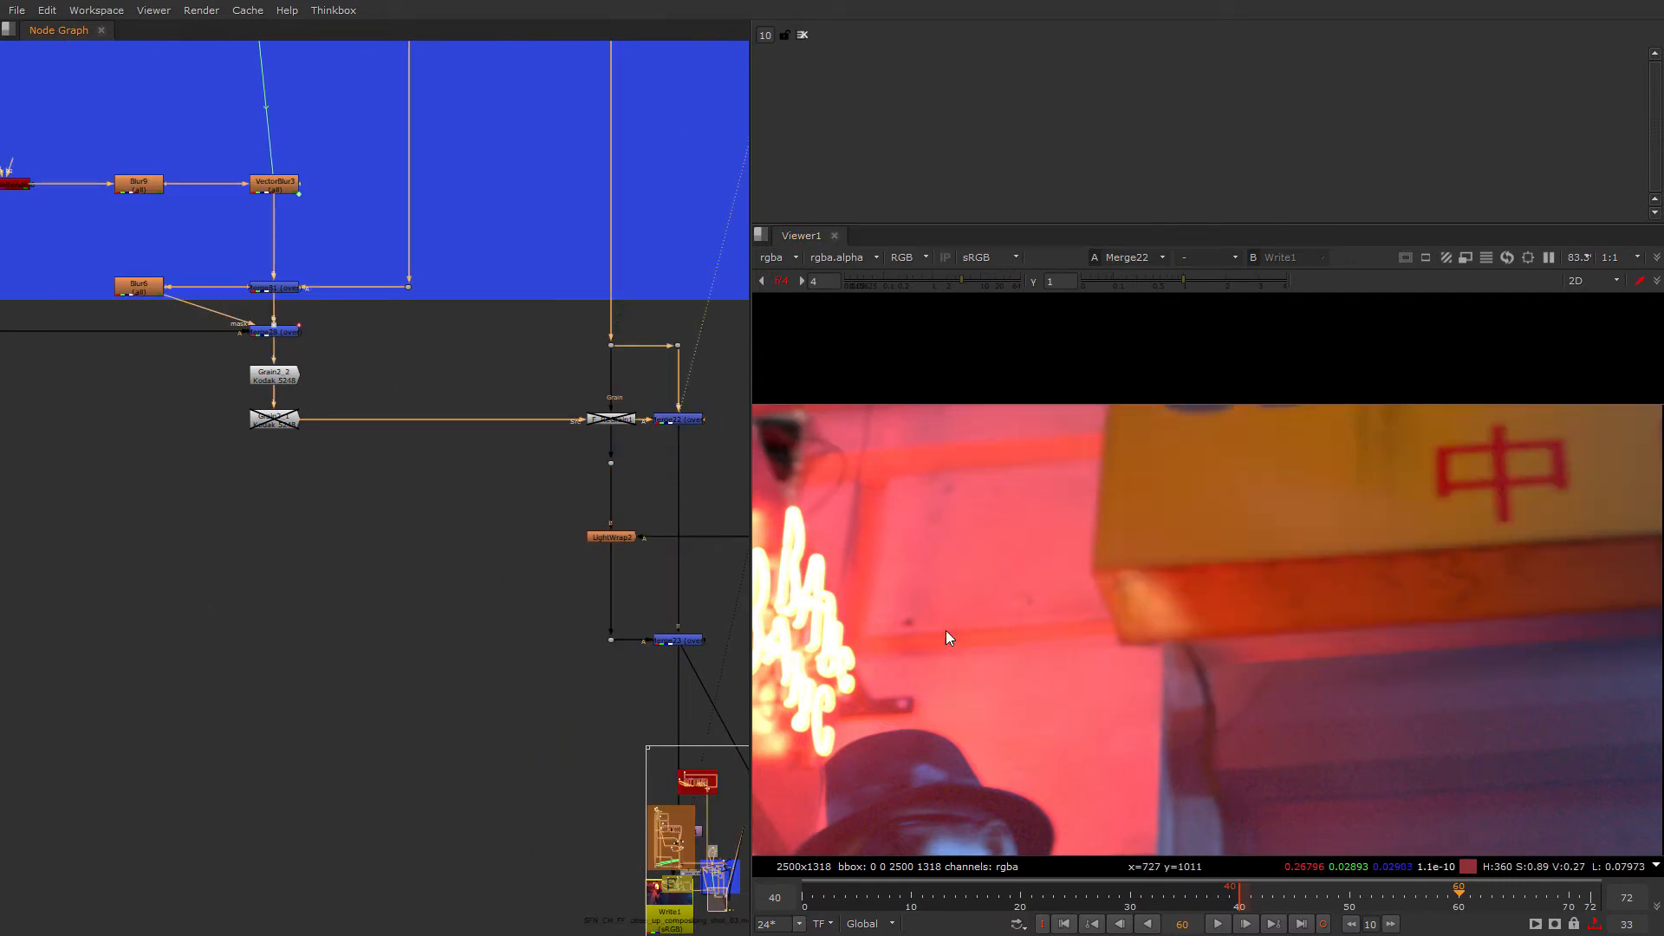
pyautogui.click(530, 328)
pyautogui.press('1')
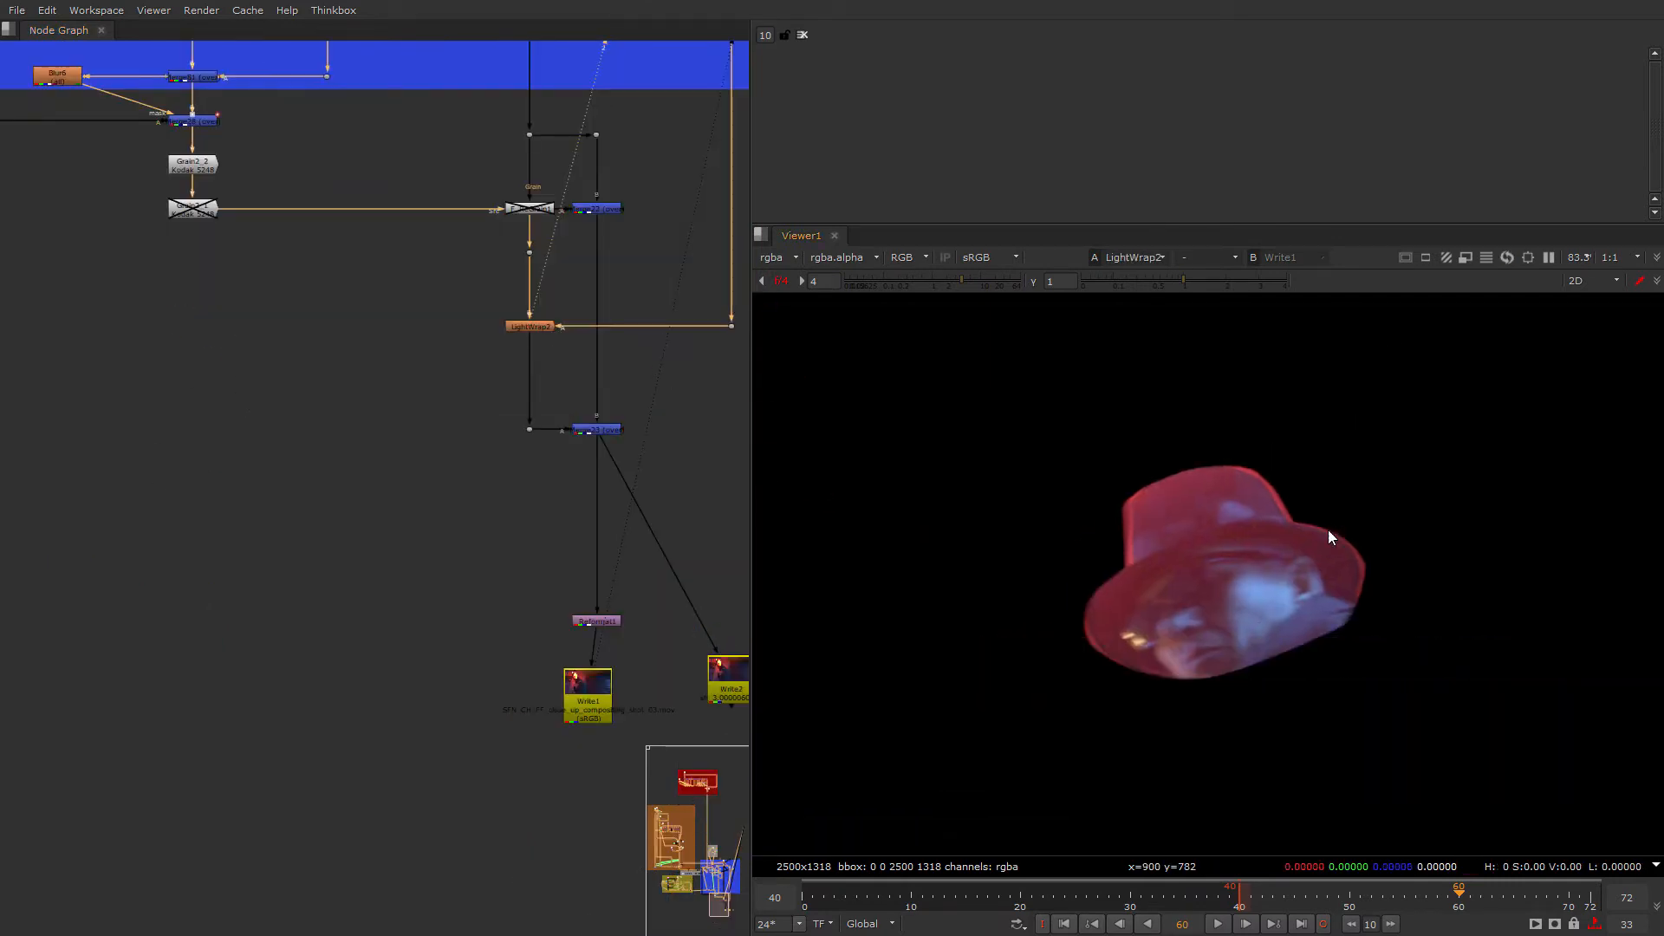
pyautogui.scroll(3, 1330, 537)
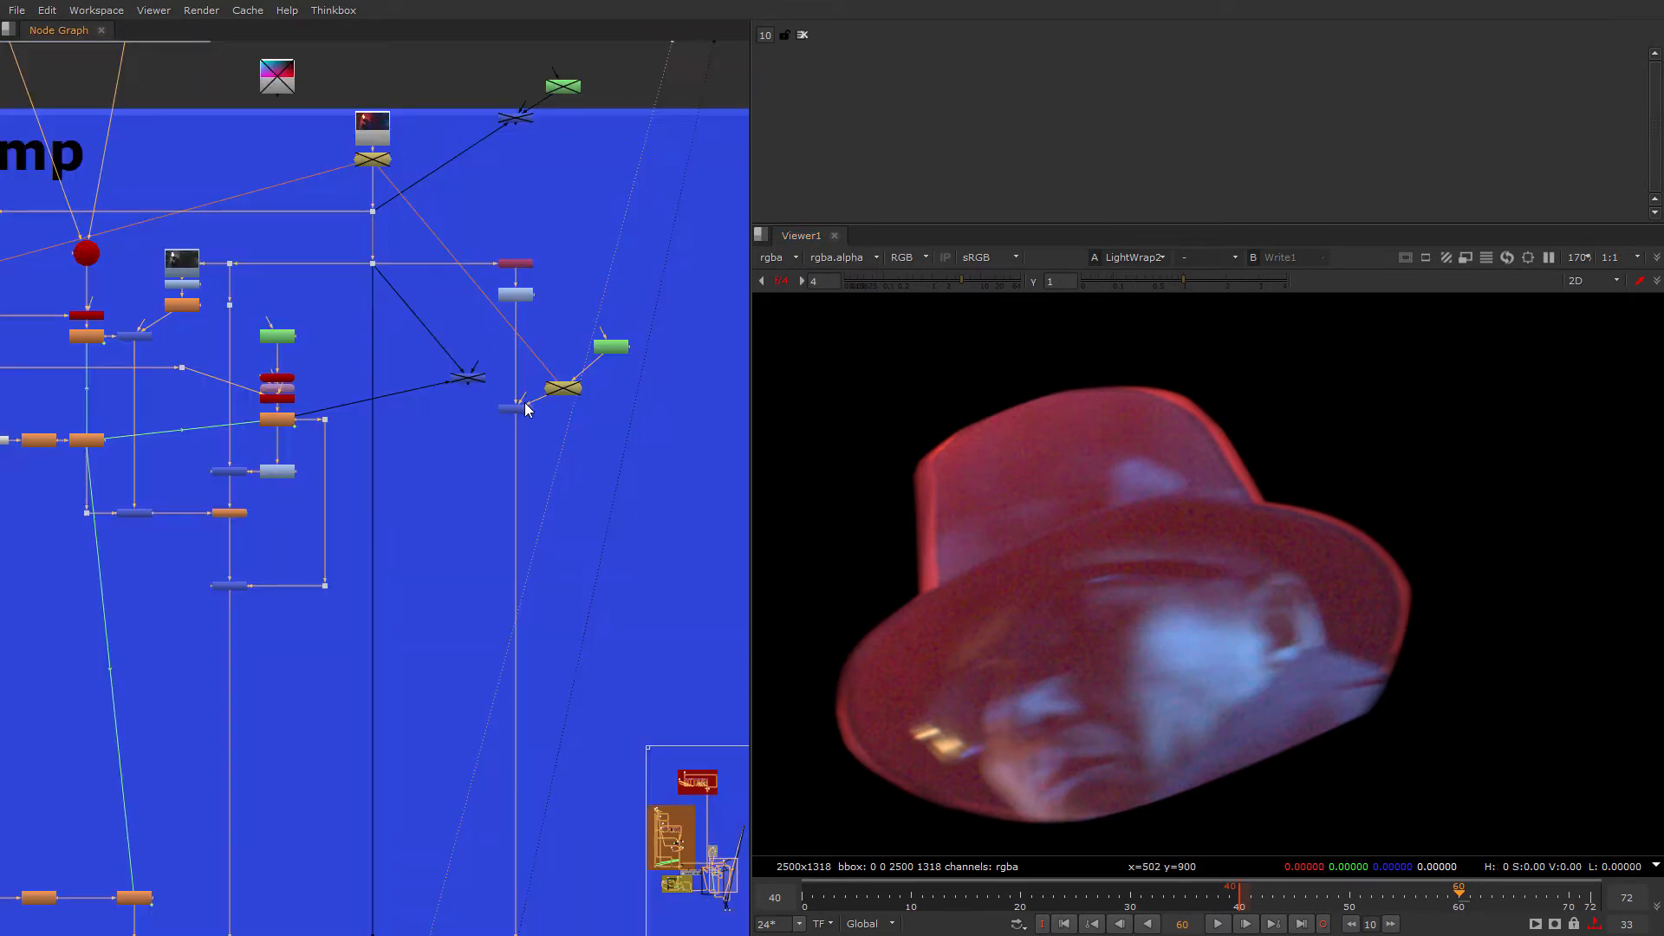
# Step: Display the masked foreground agent from its merge and open the Agent_FG_roto properties
pyautogui.click(525, 406)
pyautogui.press('1')
pyautogui.doubleClick(598, 350)
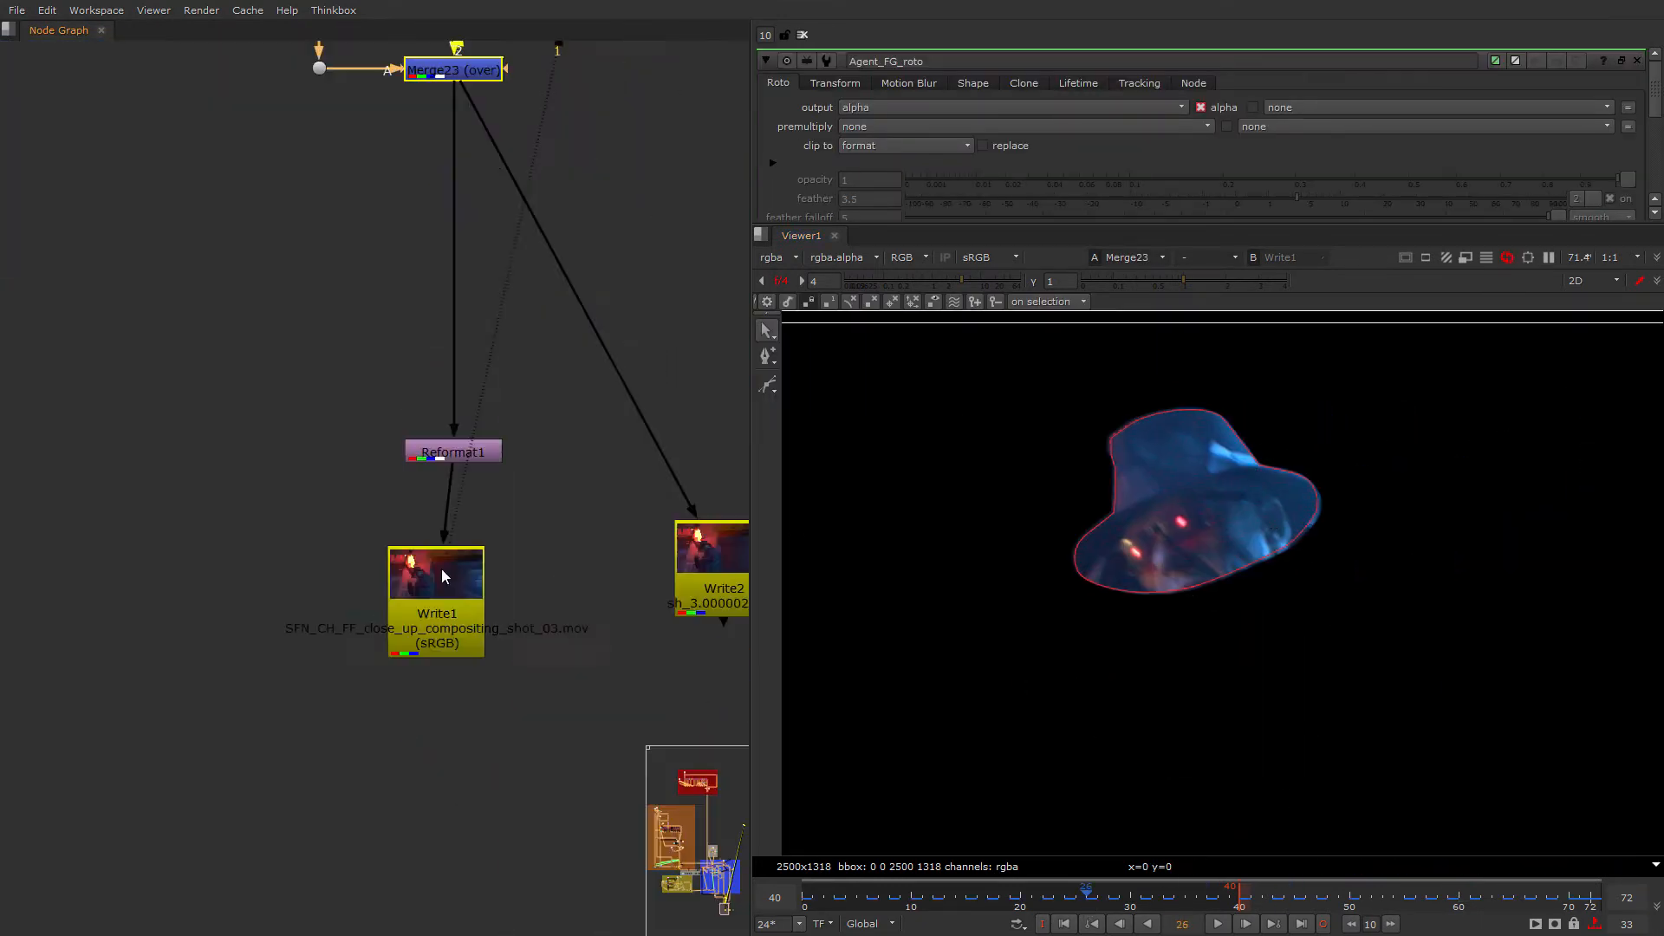
# Step: Display the final Write1 output in the viewer
pyautogui.click(458, 576)
pyautogui.press('1')
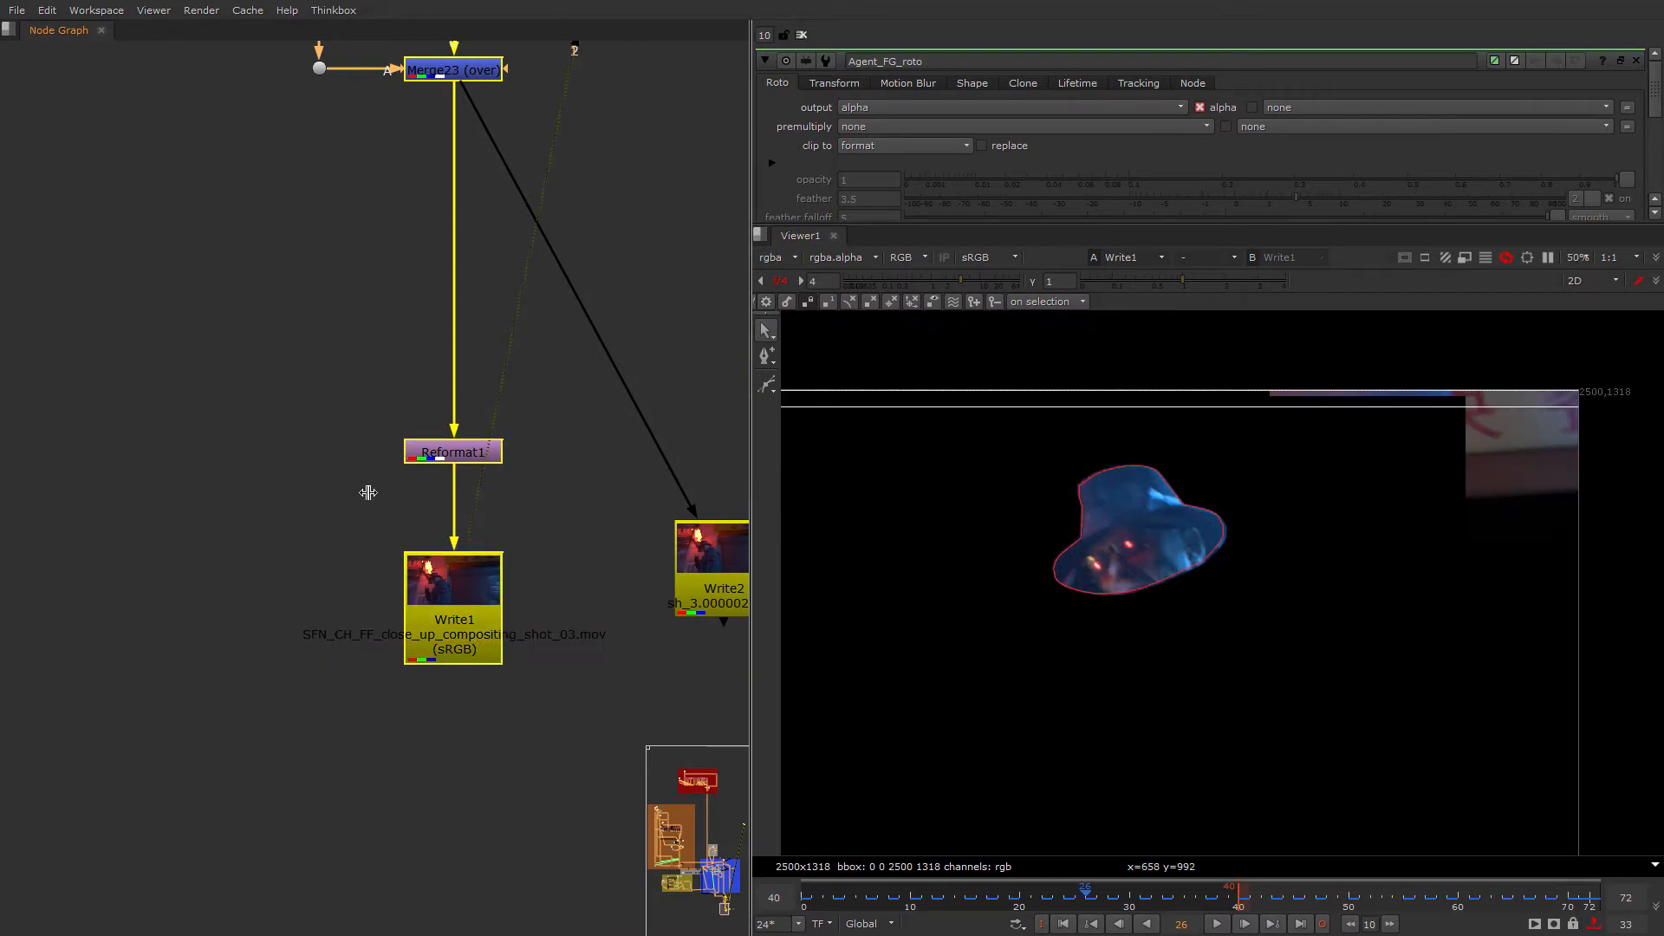
pyautogui.moveTo(369, 492); pyautogui.dragTo(365, 493)
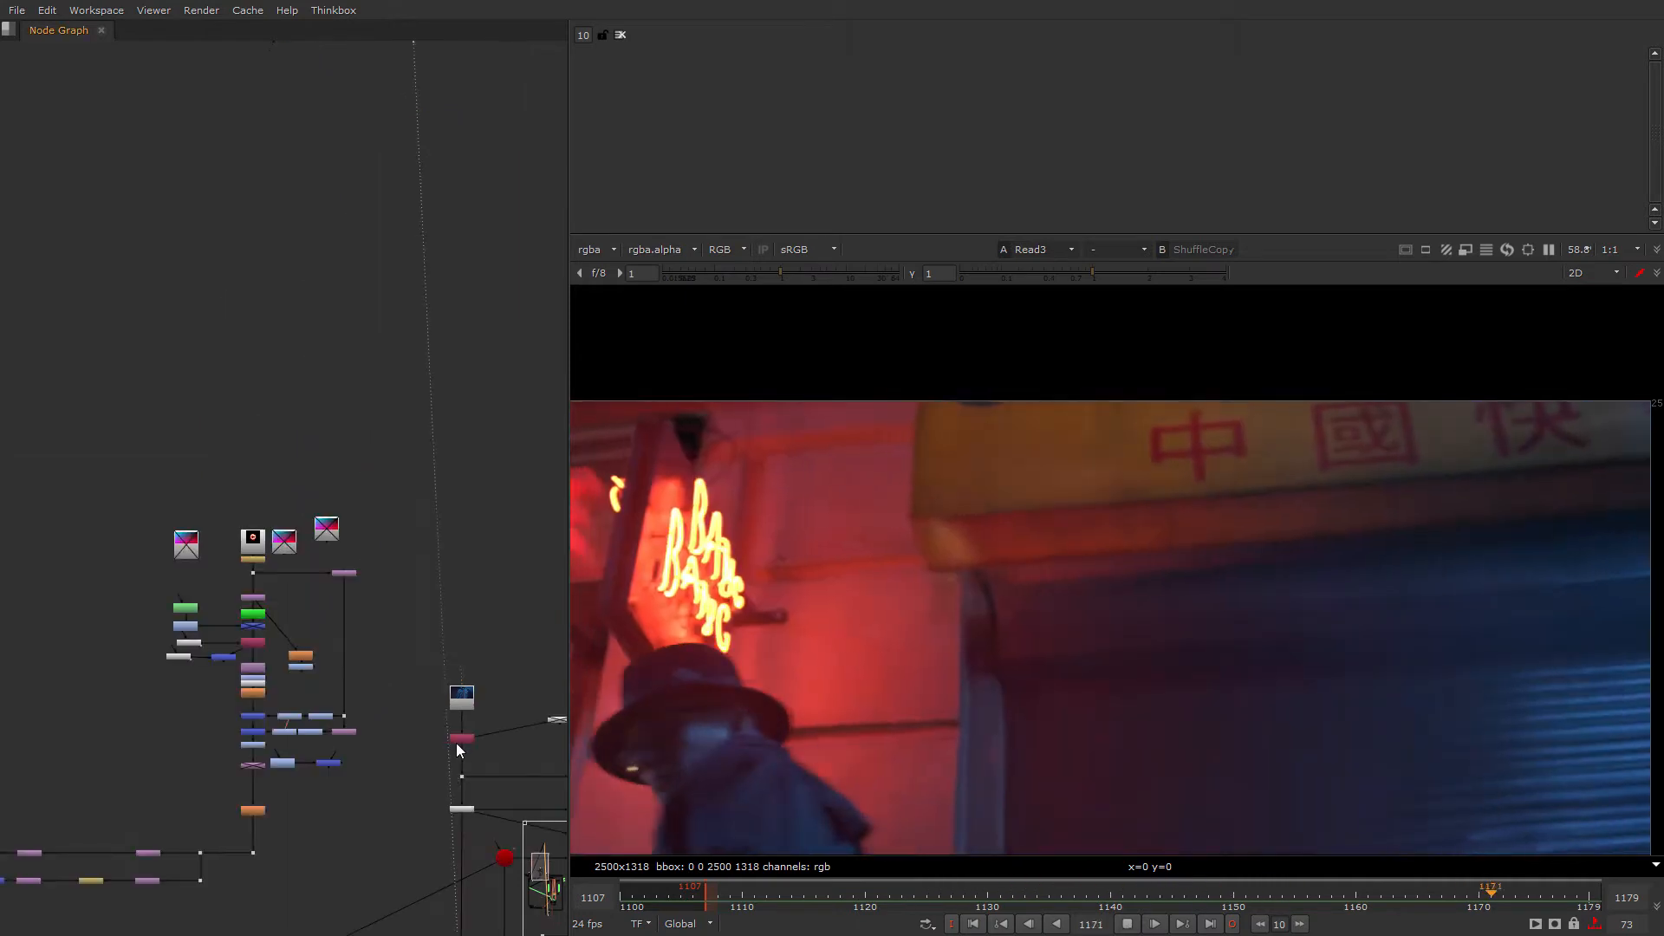
# Step: Display the original Read2 plate of the agent in front of the shutter
pyautogui.scroll(4, 456, 737)
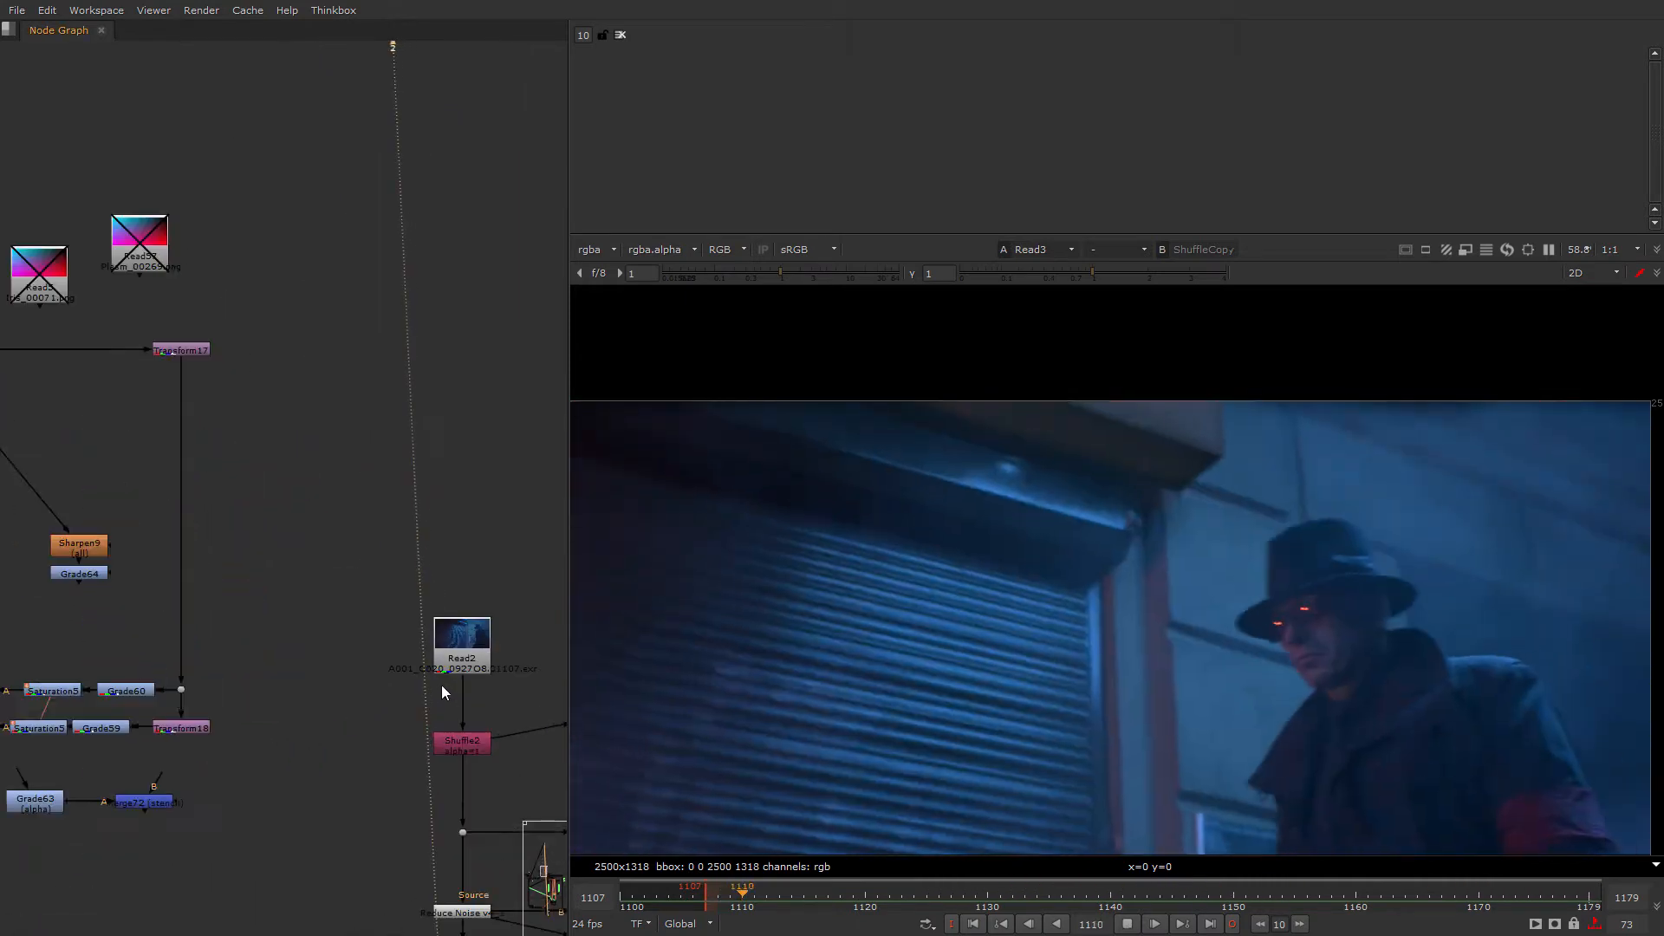
pyautogui.scroll(2, 440, 685)
pyautogui.click(475, 658)
pyautogui.press('2')
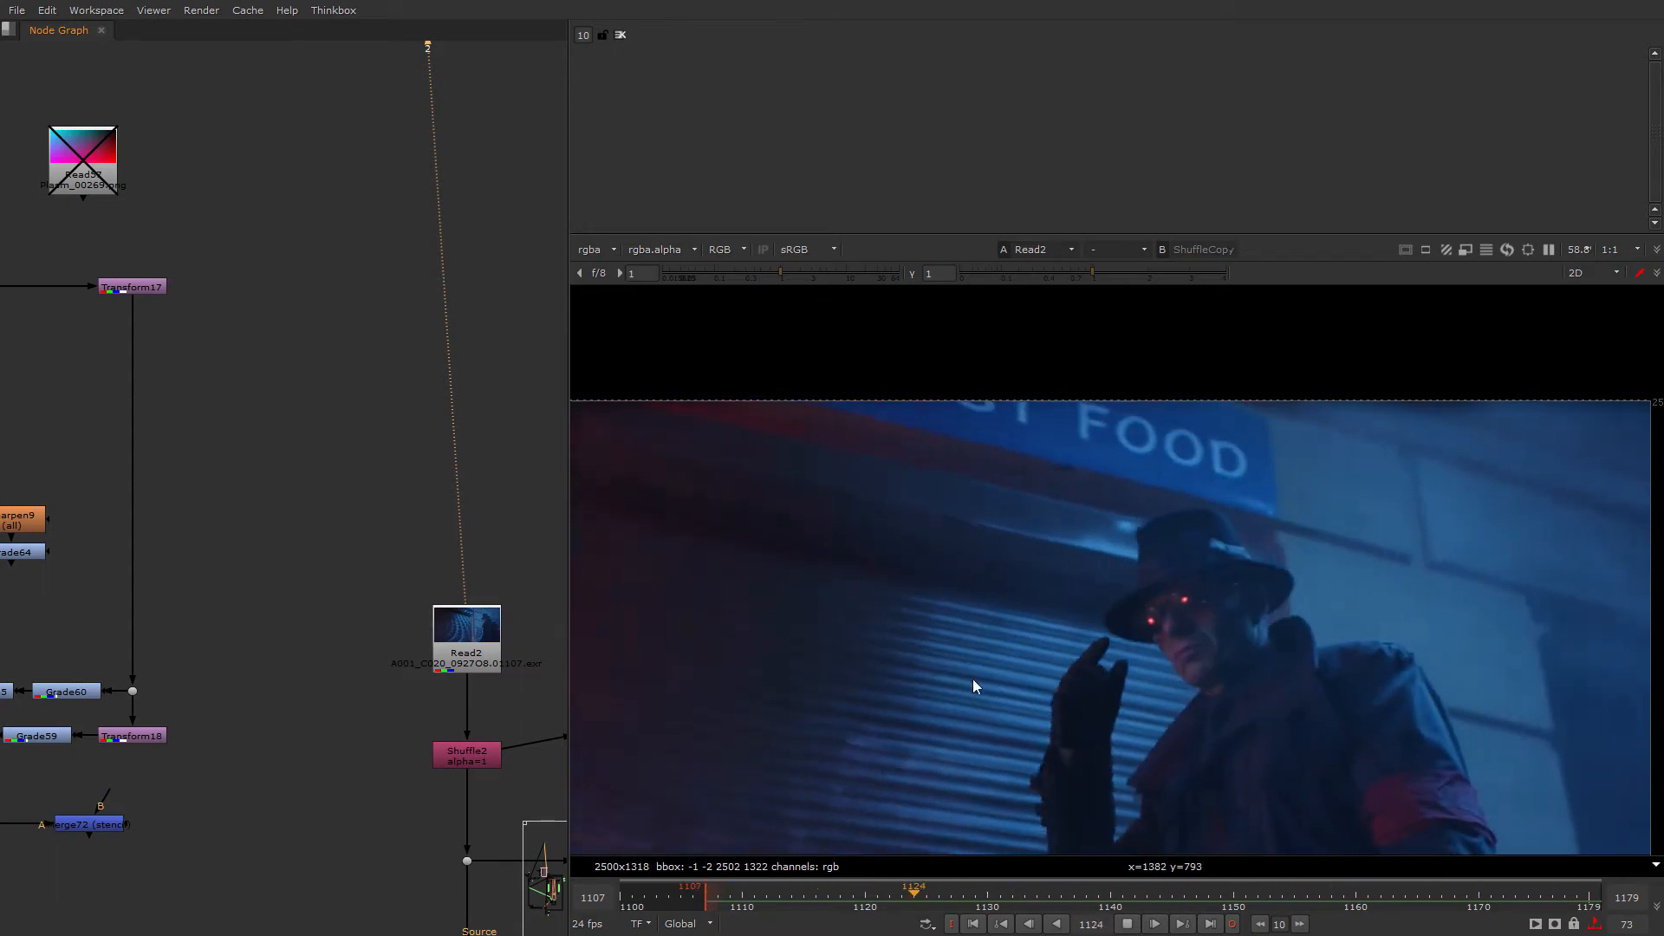
# Step: Review the Read3 footage over several frames, and display the Reduce Noise result of the Read2 plate
pyautogui.moveTo(326, 696); pyautogui.dragTo(330, 657, button='middle')
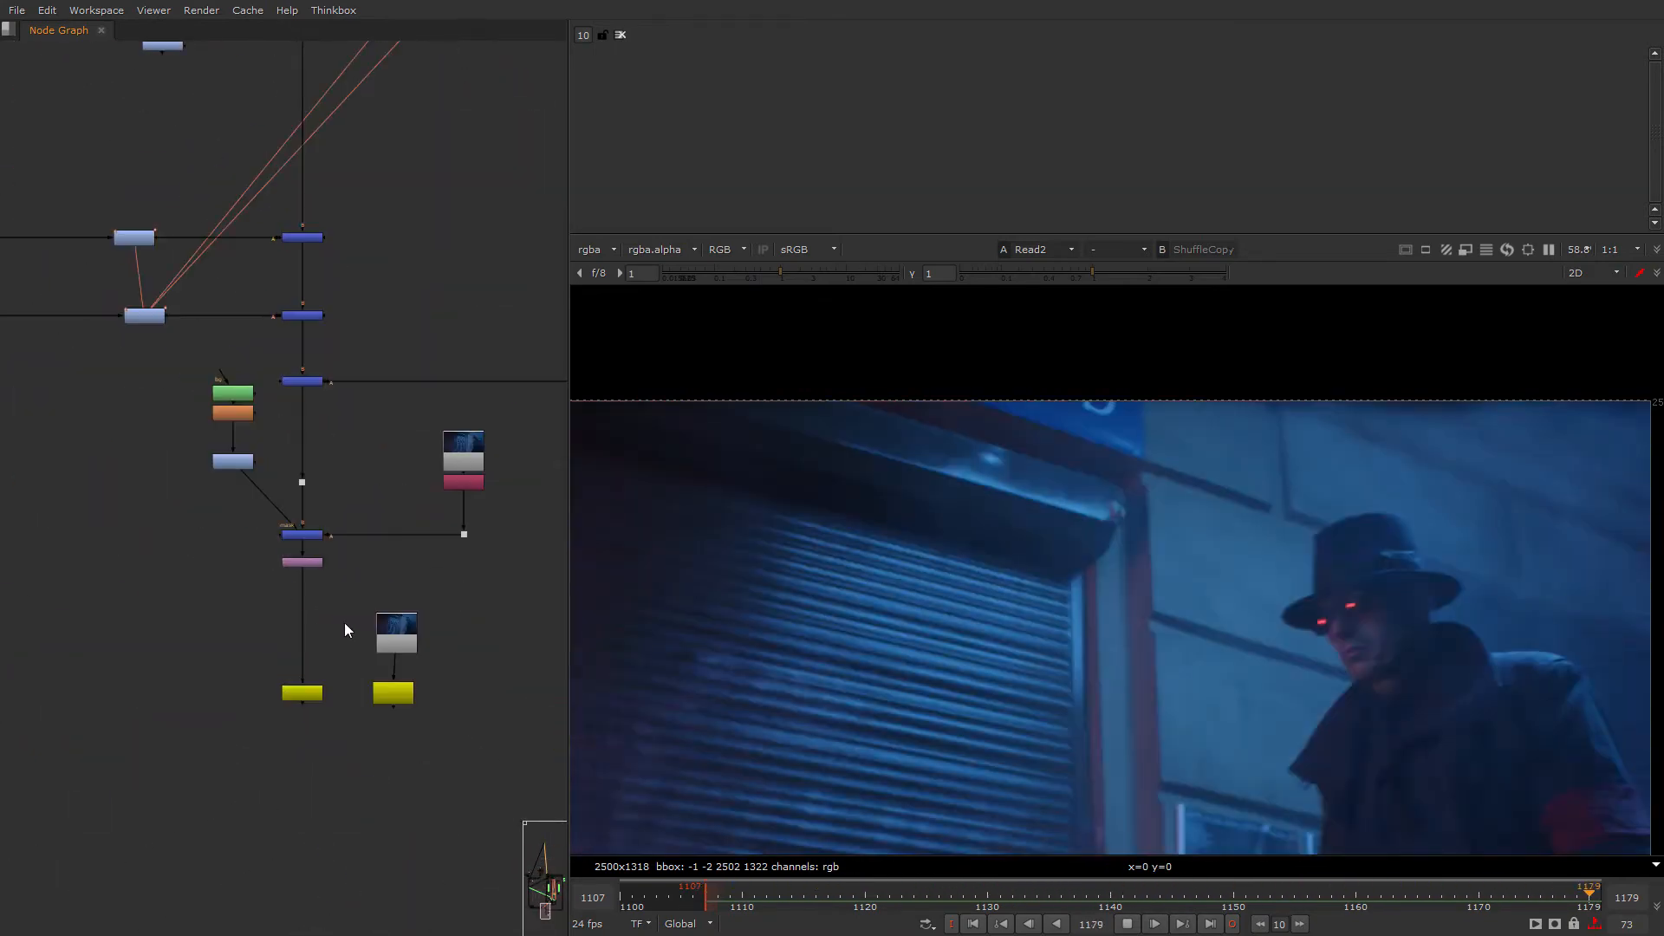
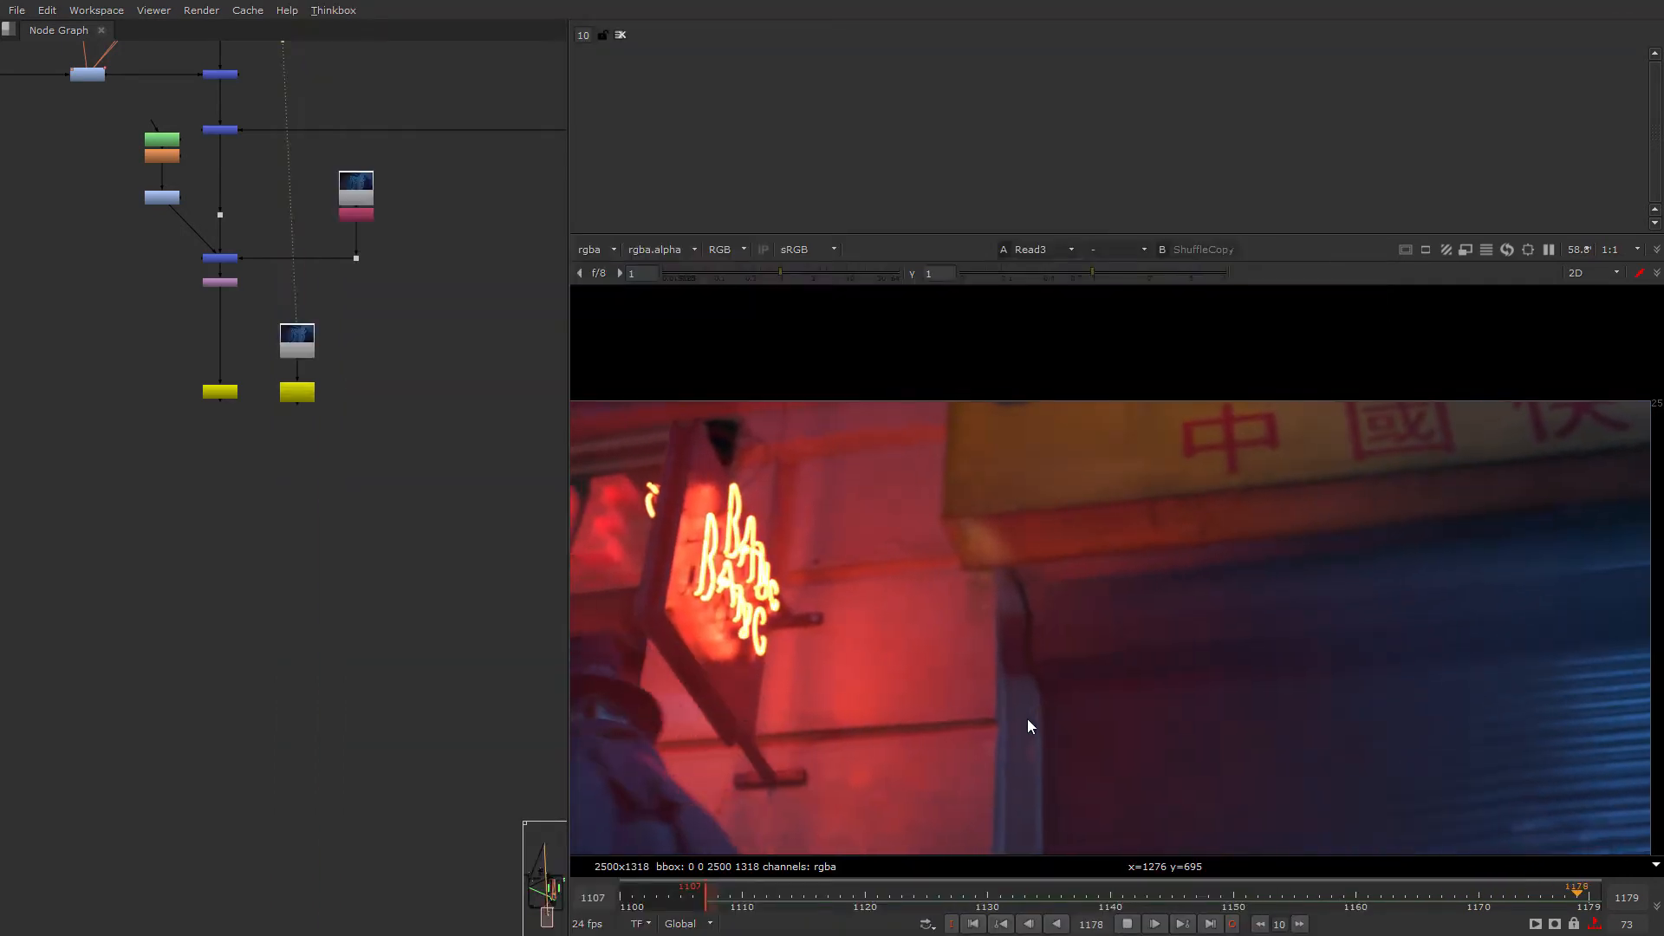
pyautogui.scroll(-6, 210, 709)
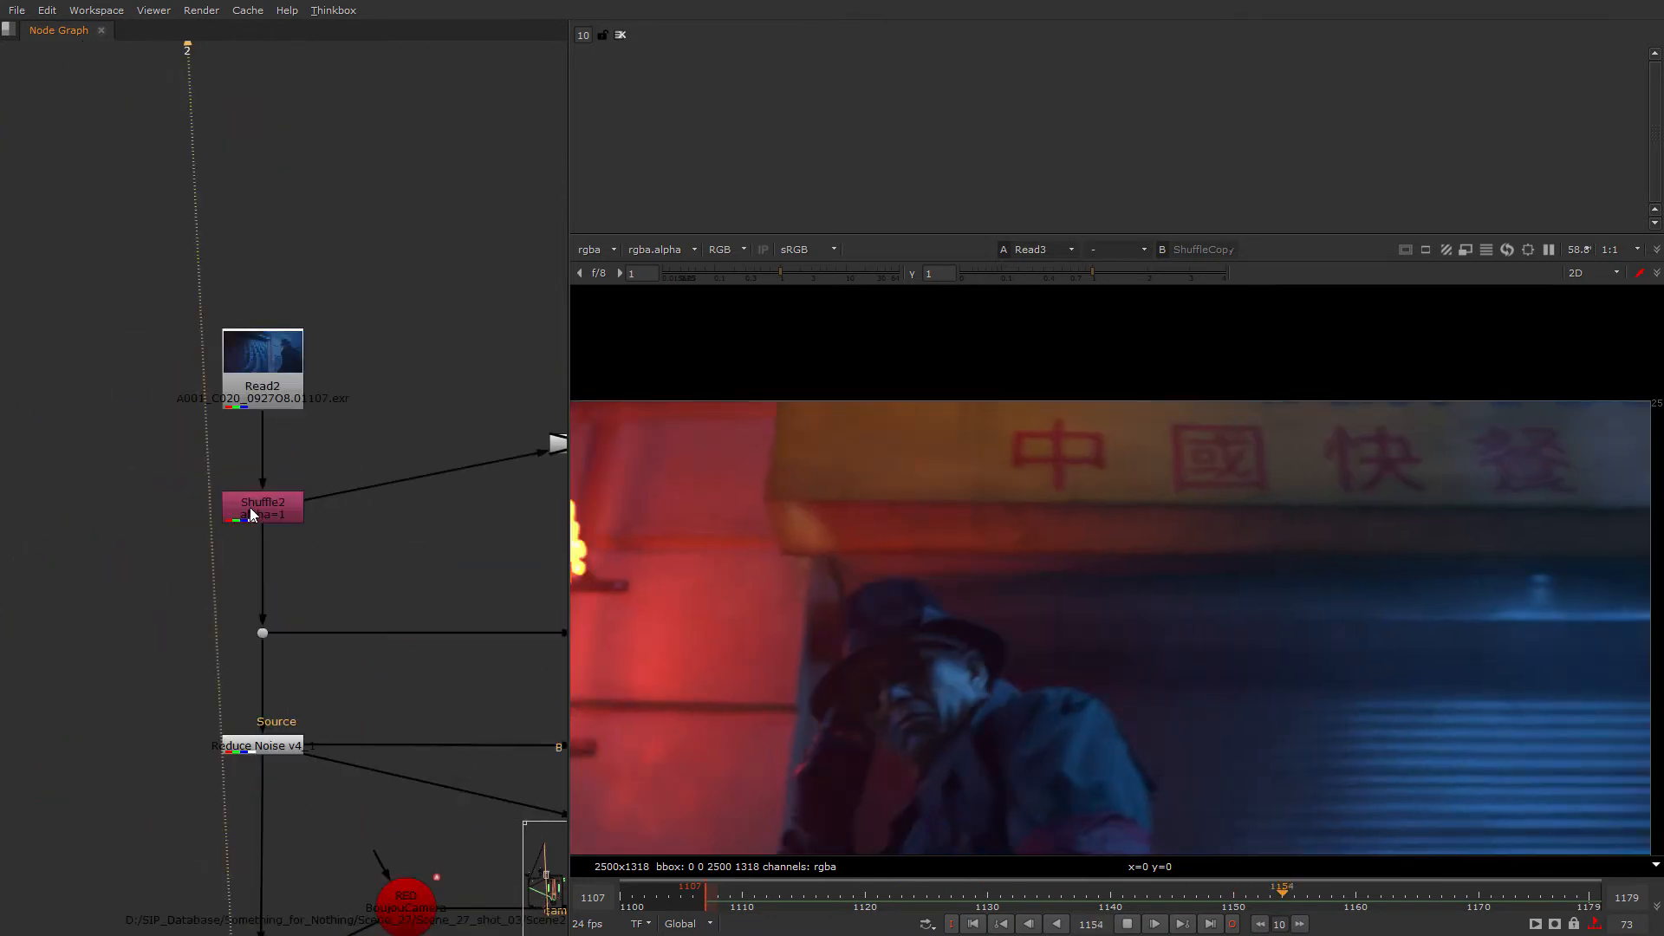
pyautogui.keyDown('ctrl'); pyautogui.keyDown('shift'); pyautogui.click(253, 741); pyautogui.keyUp('shift'); pyautogui.keyUp('ctrl')
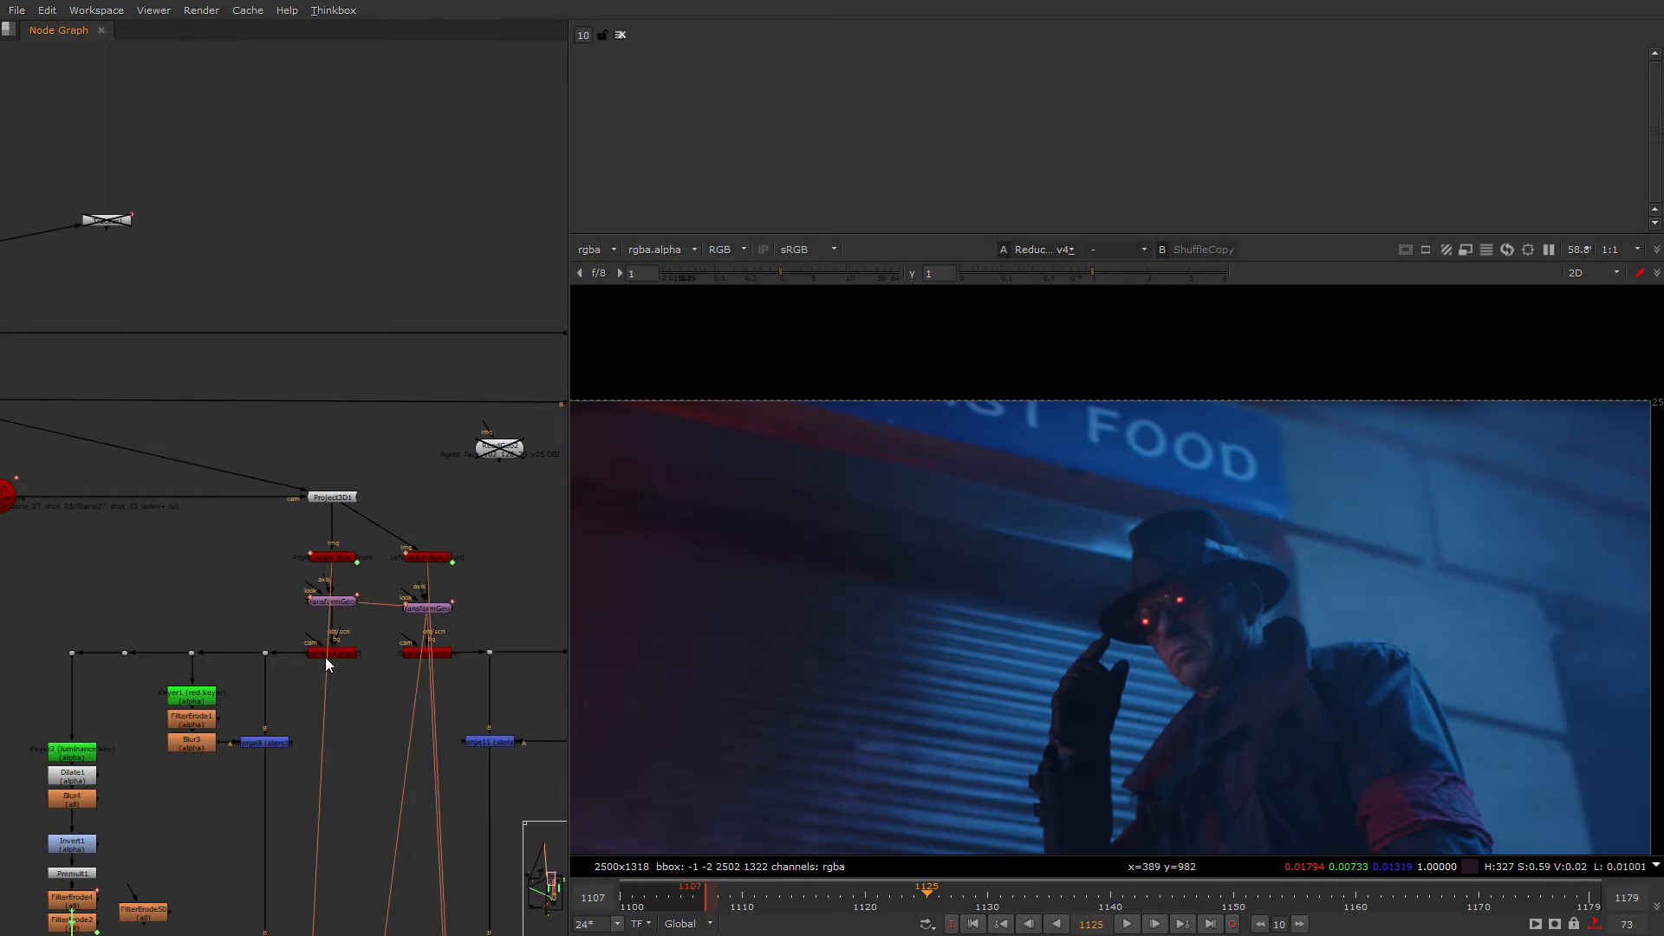
# Step: Display the ScanlineRender output of the right-eye projection below Project3D1
pyautogui.scroll(-3, 325, 657)
pyautogui.scroll(3, 296, 559)
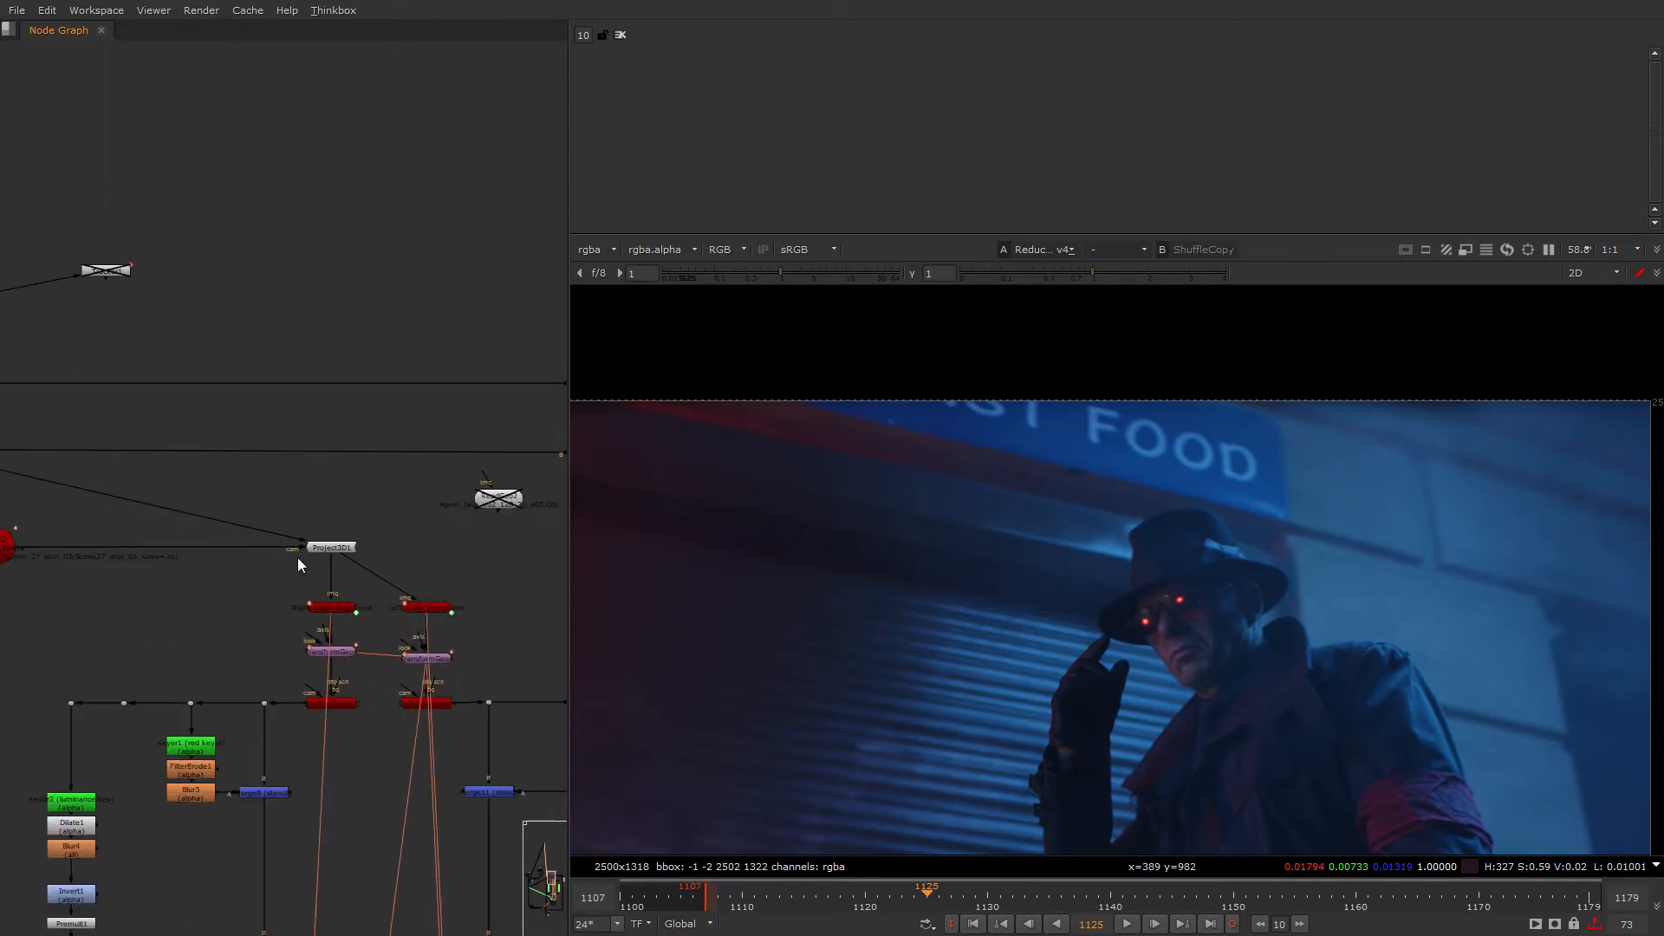
pyautogui.moveTo(303, 570); pyautogui.dragTo(442, 537, button='middle')
pyautogui.scroll(-1, 442, 538)
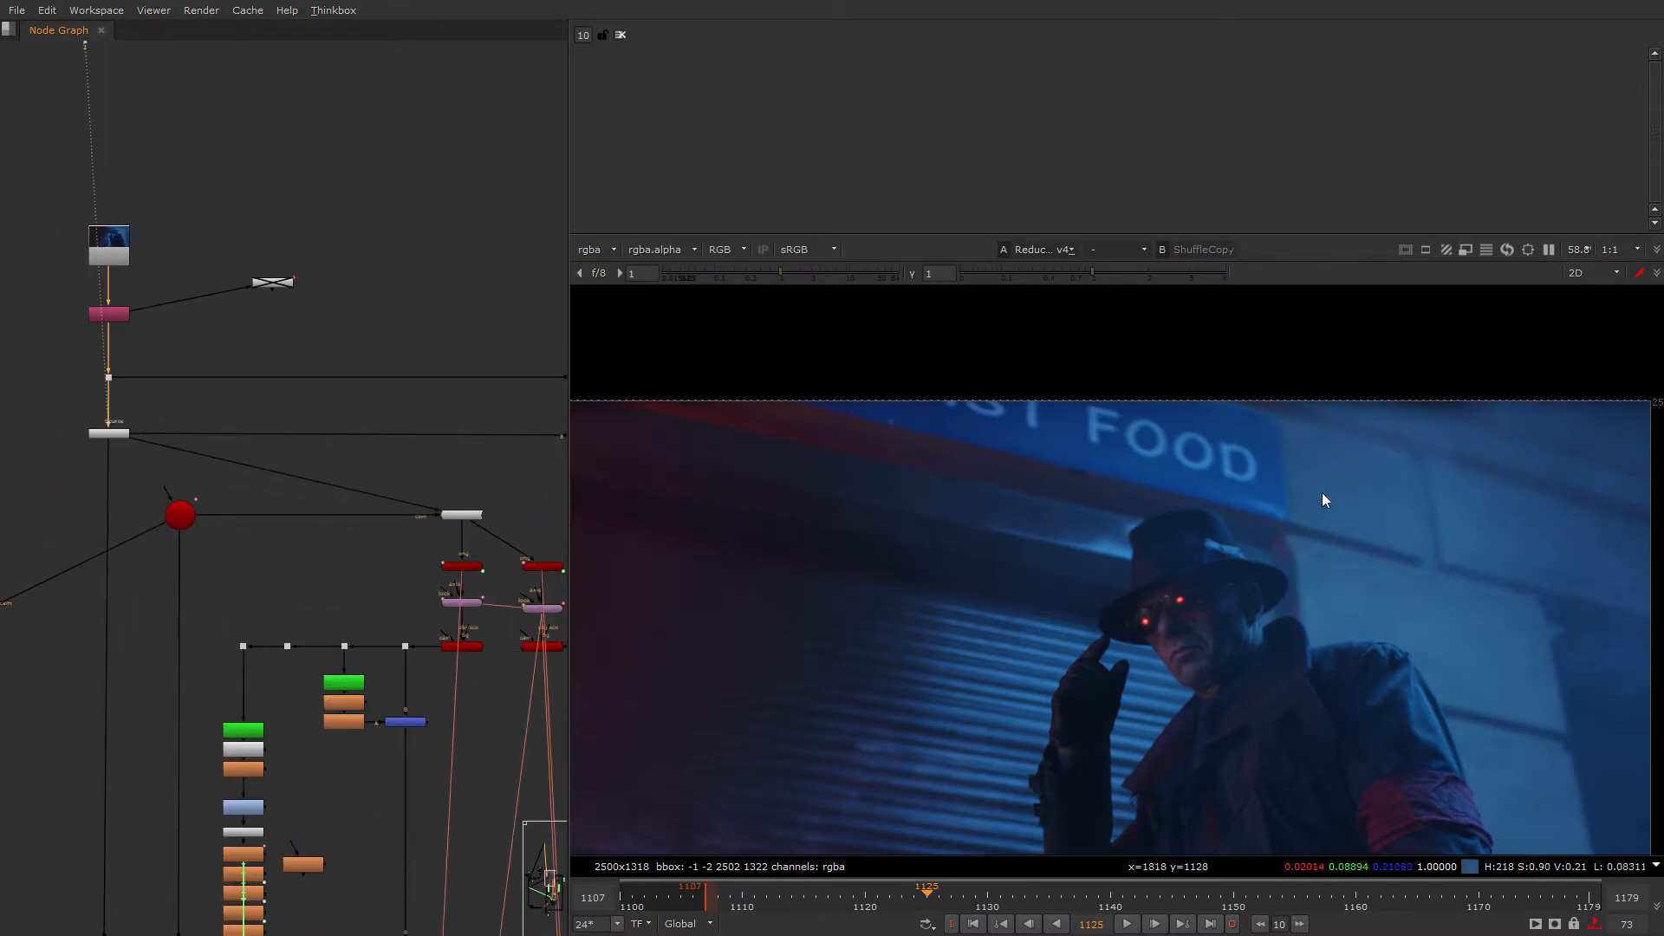
pyautogui.scroll(3, 465, 605)
pyautogui.scroll(-4, 388, 614)
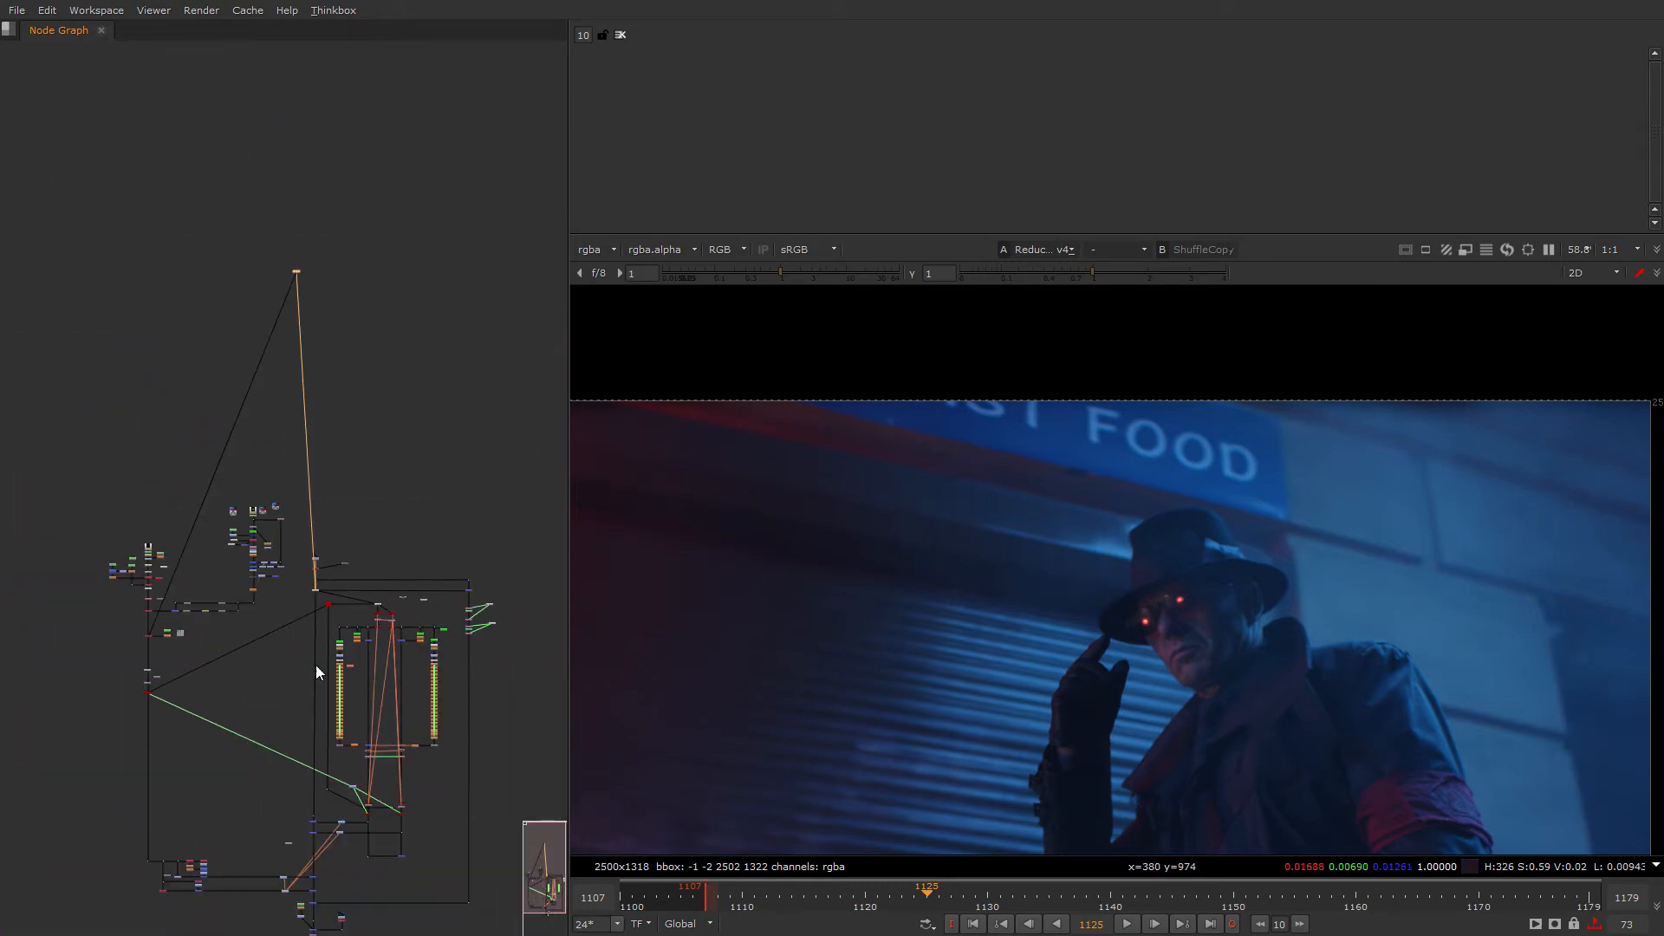
pyautogui.scroll(8, 358, 520)
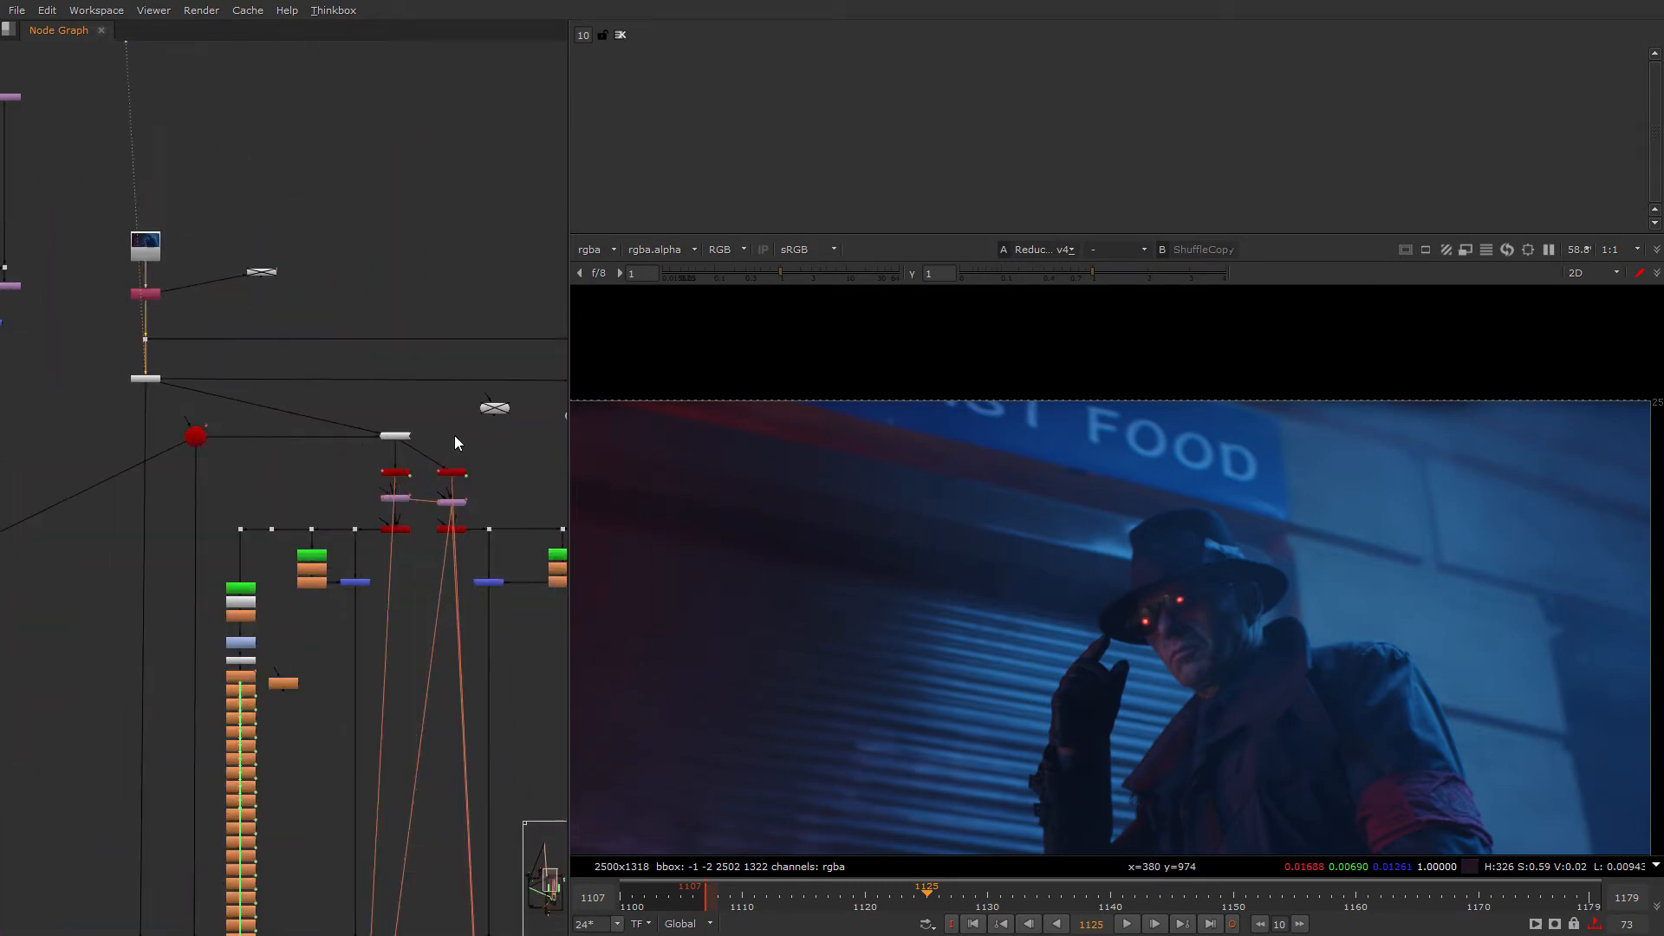
pyautogui.scroll(3, 337, 517)
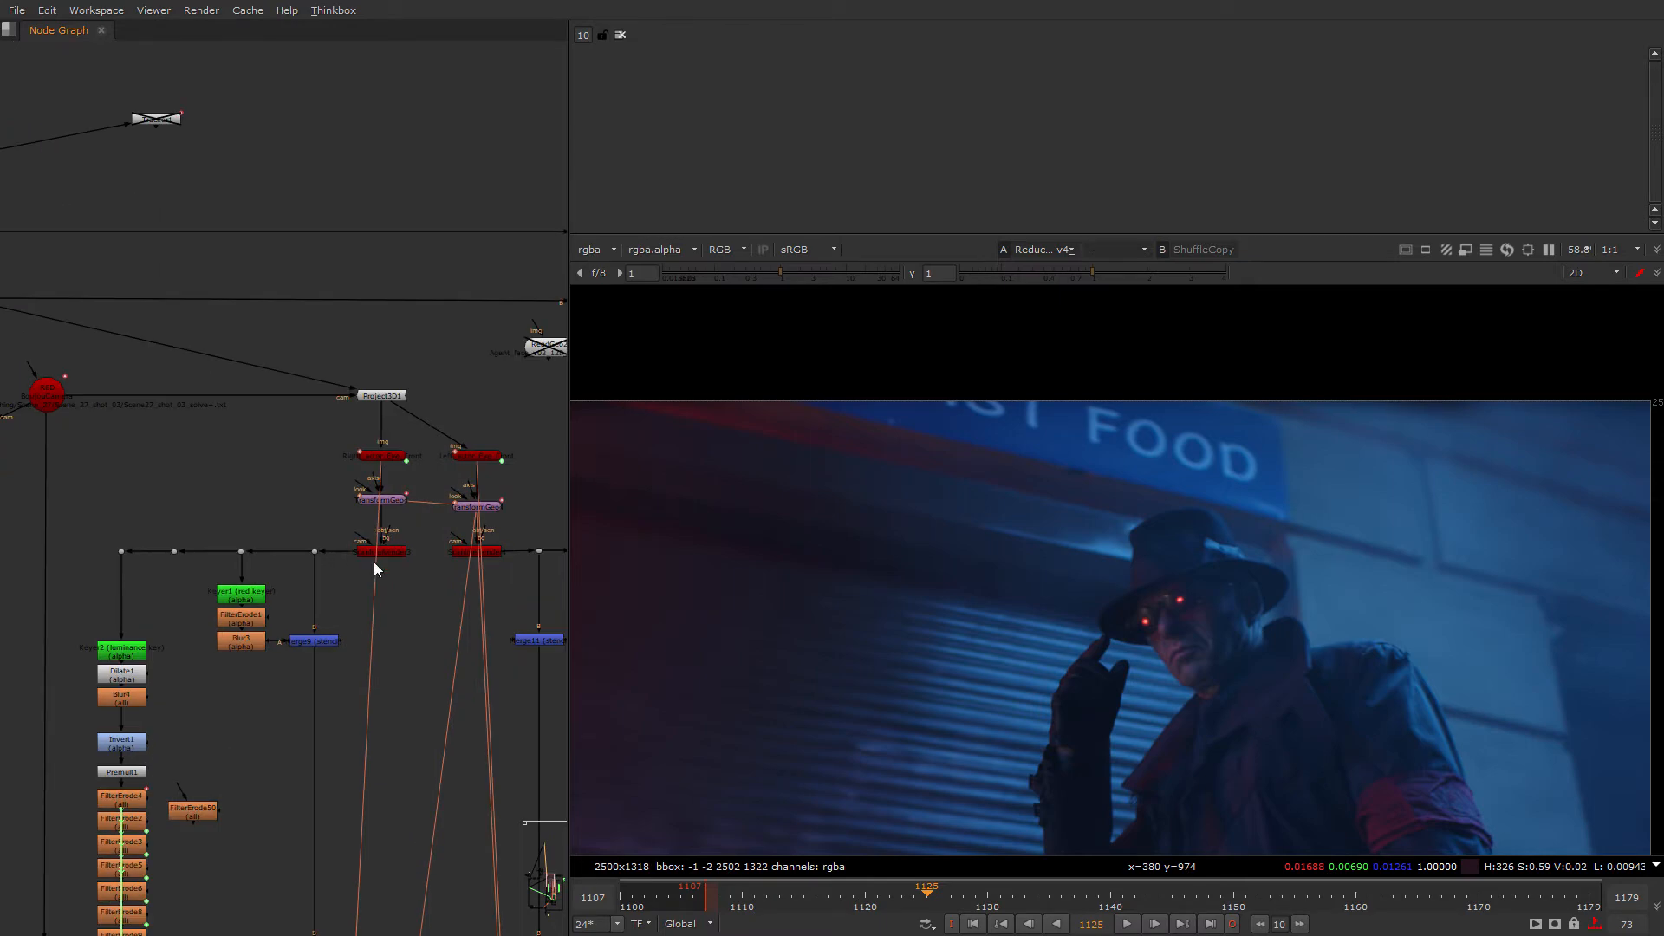
pyautogui.click(378, 555)
pyautogui.press('1')
pyautogui.scroll(6, 357, 439)
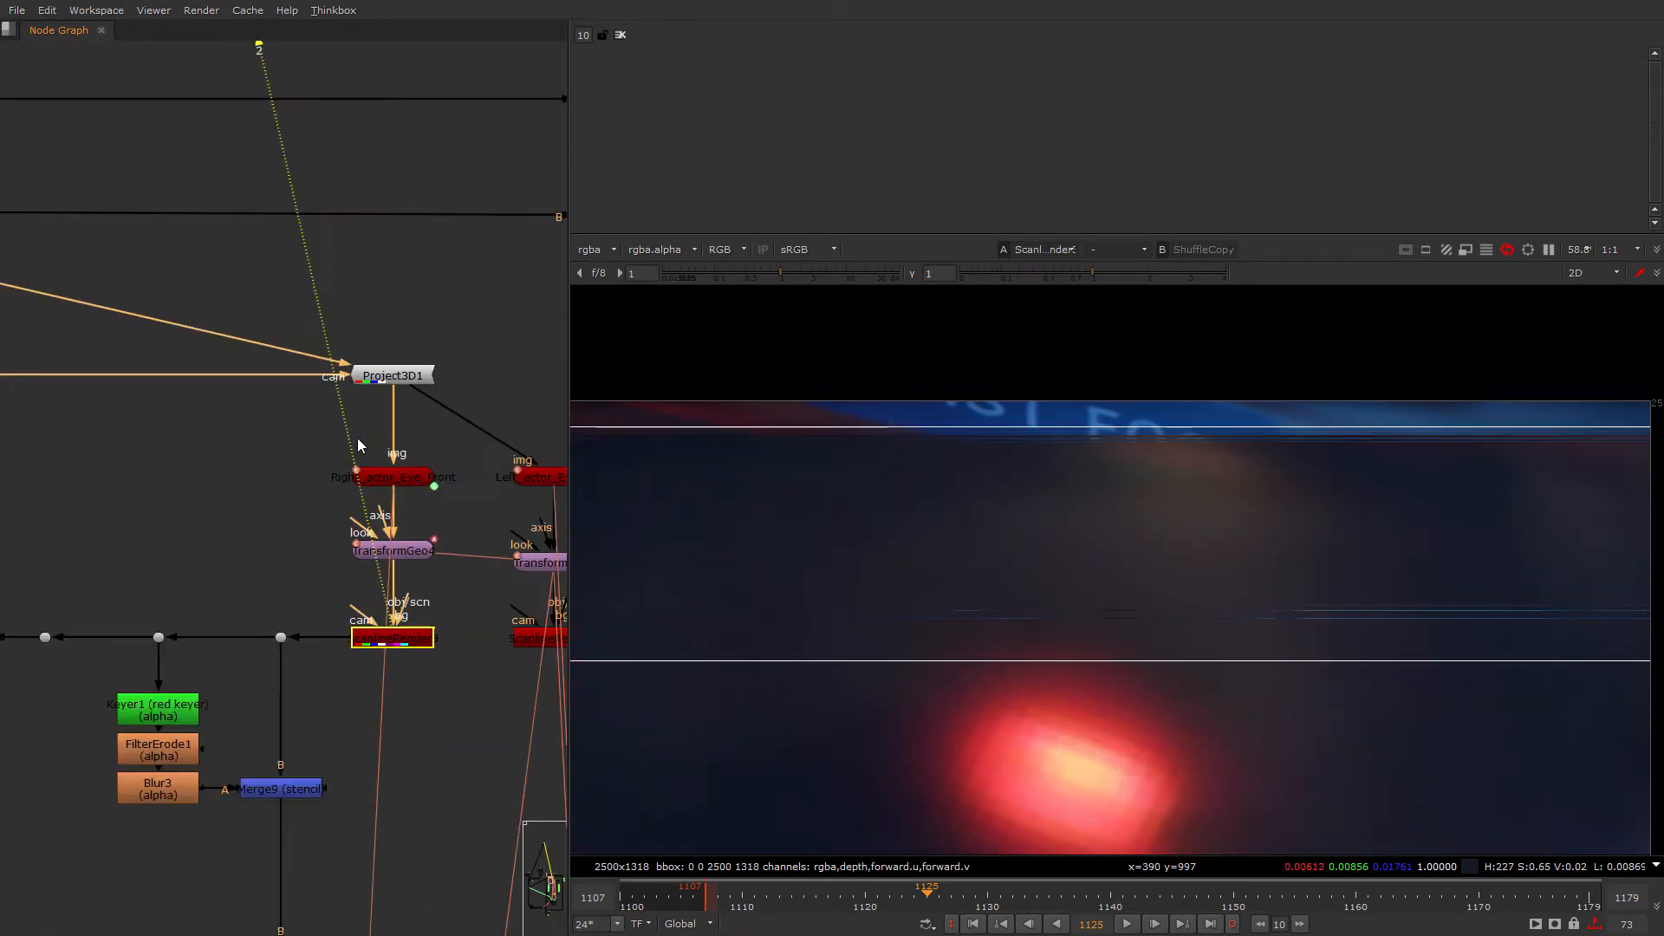
# Step: Inspect the Right_actor_Eye_Front card and the right and left TransformGeo nodes in the 3D viewer
pyautogui.click(256, 478)
pyautogui.press('1')
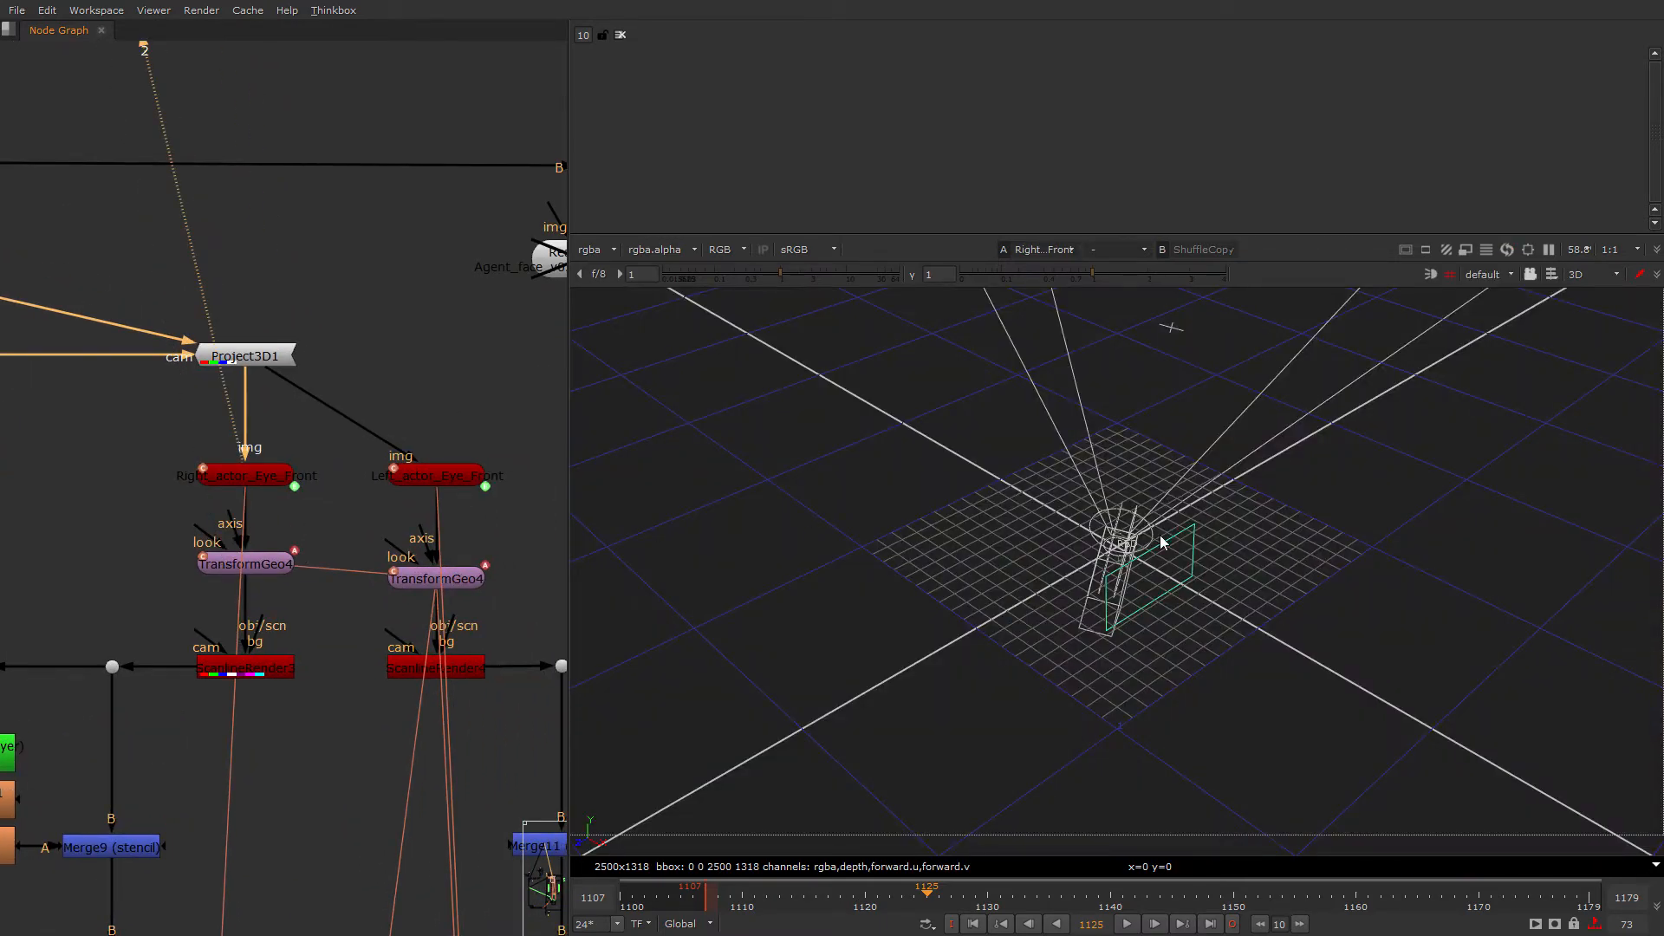
pyautogui.scroll(2, 1162, 541)
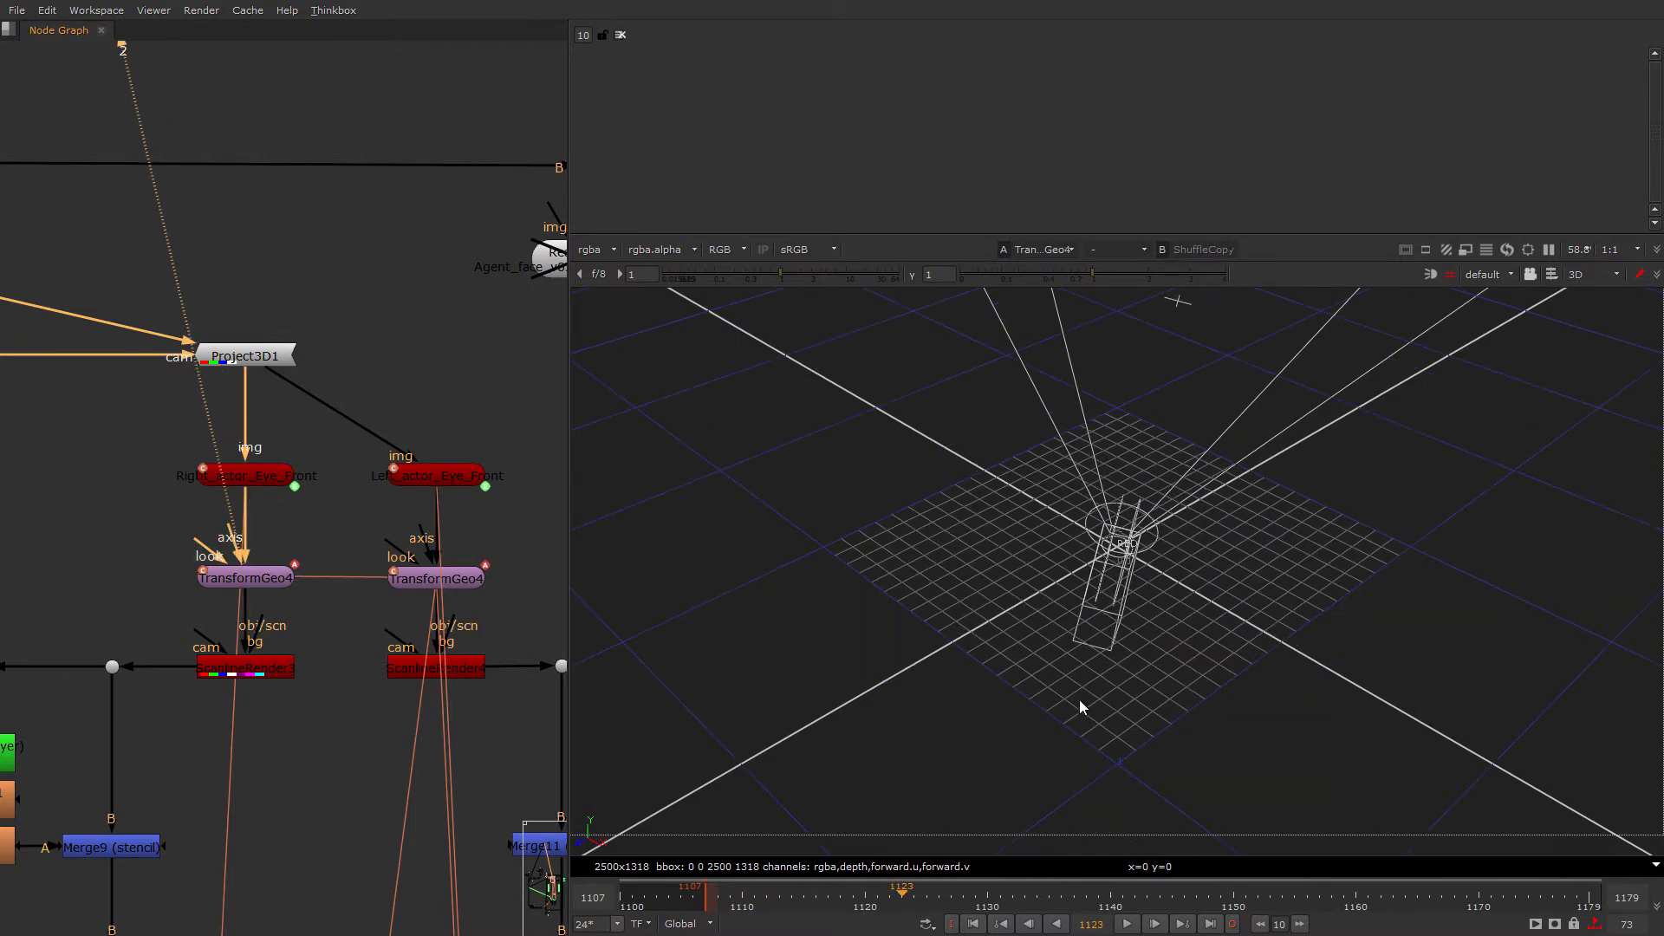
pyautogui.scroll(5, 1079, 699)
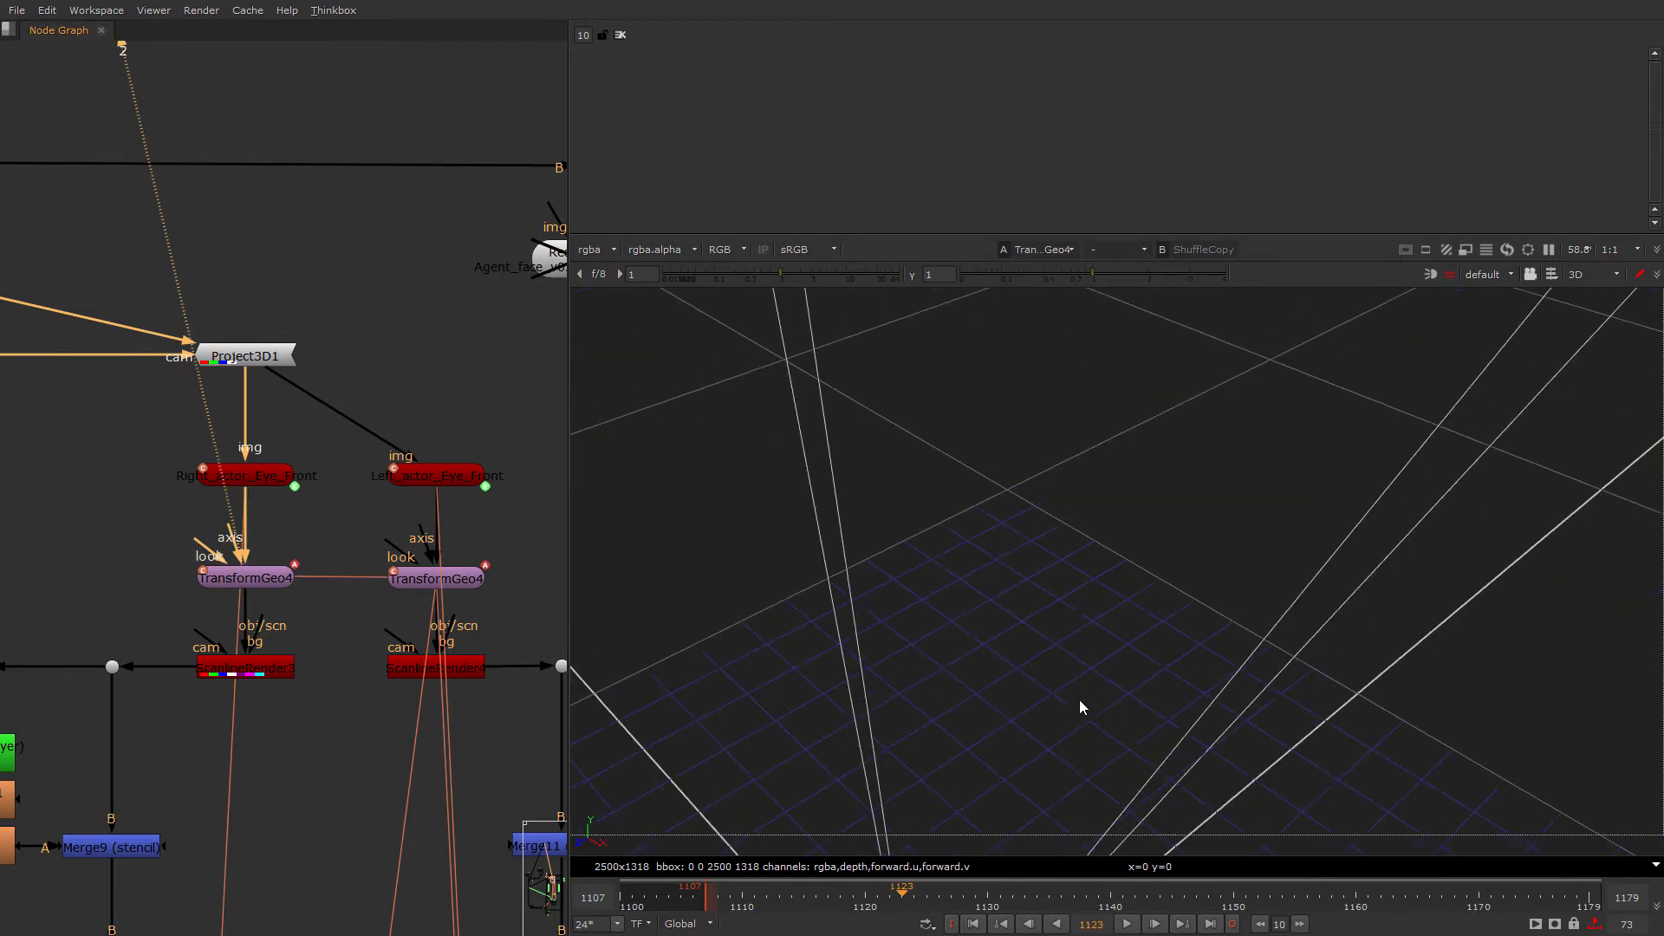
pyautogui.press('l')
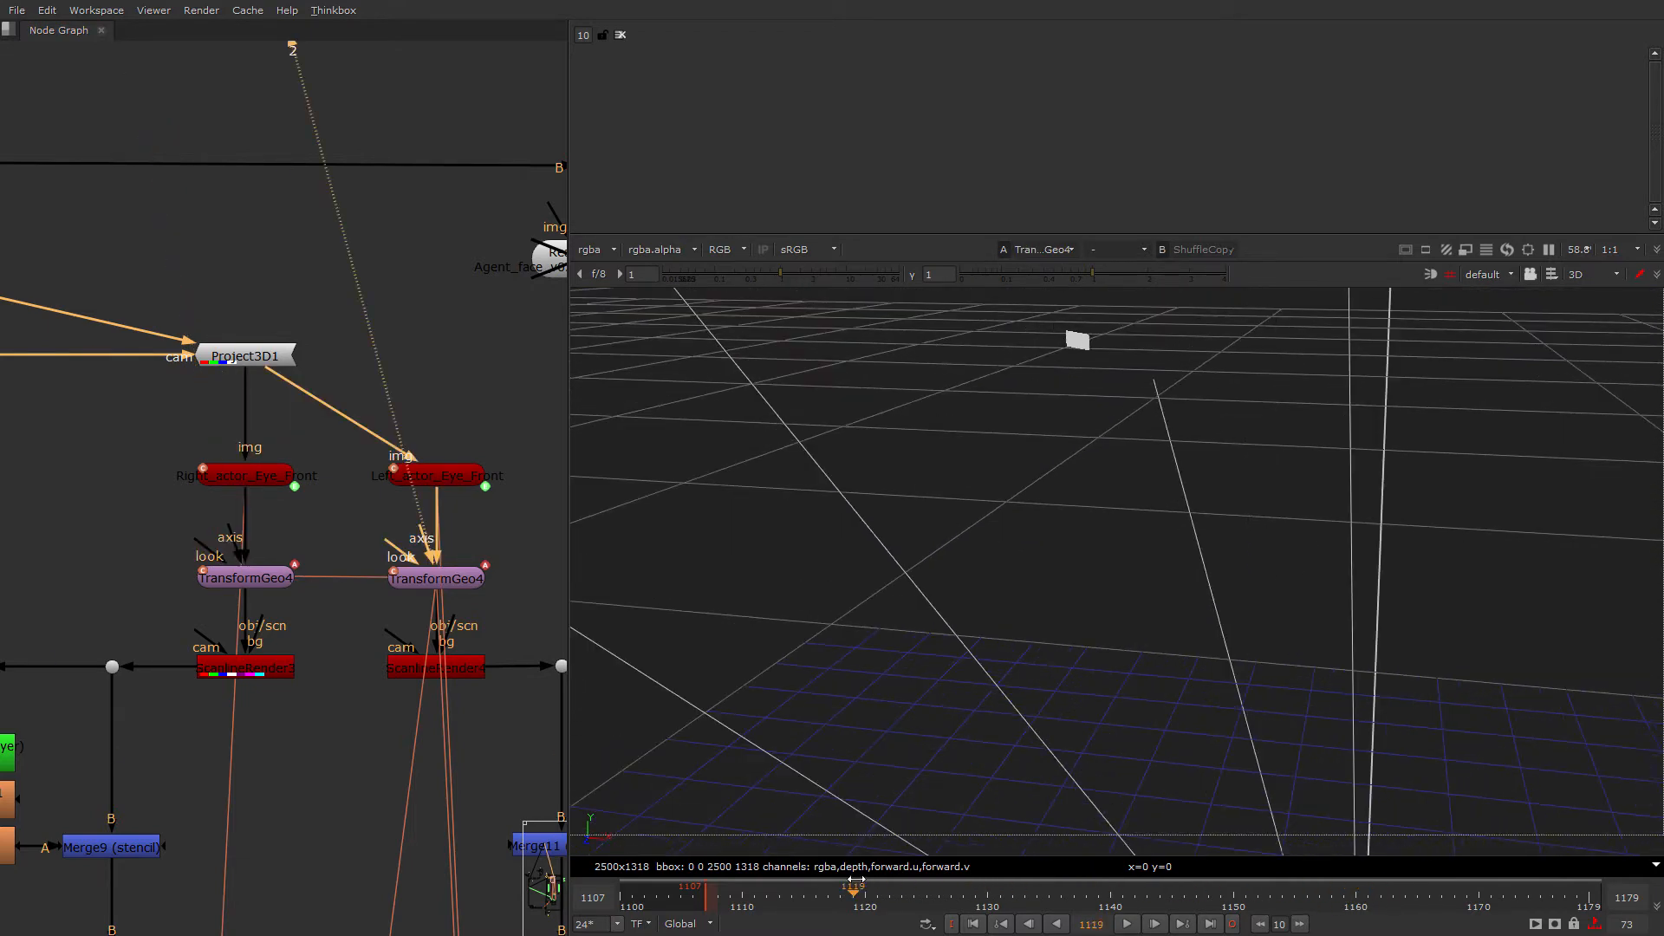
# Step: Display the Read2 plate and examine the agent's glowing eyes
pyautogui.scroll(-8, 378, 673)
pyautogui.scroll(8, 411, 593)
pyautogui.click(498, 546)
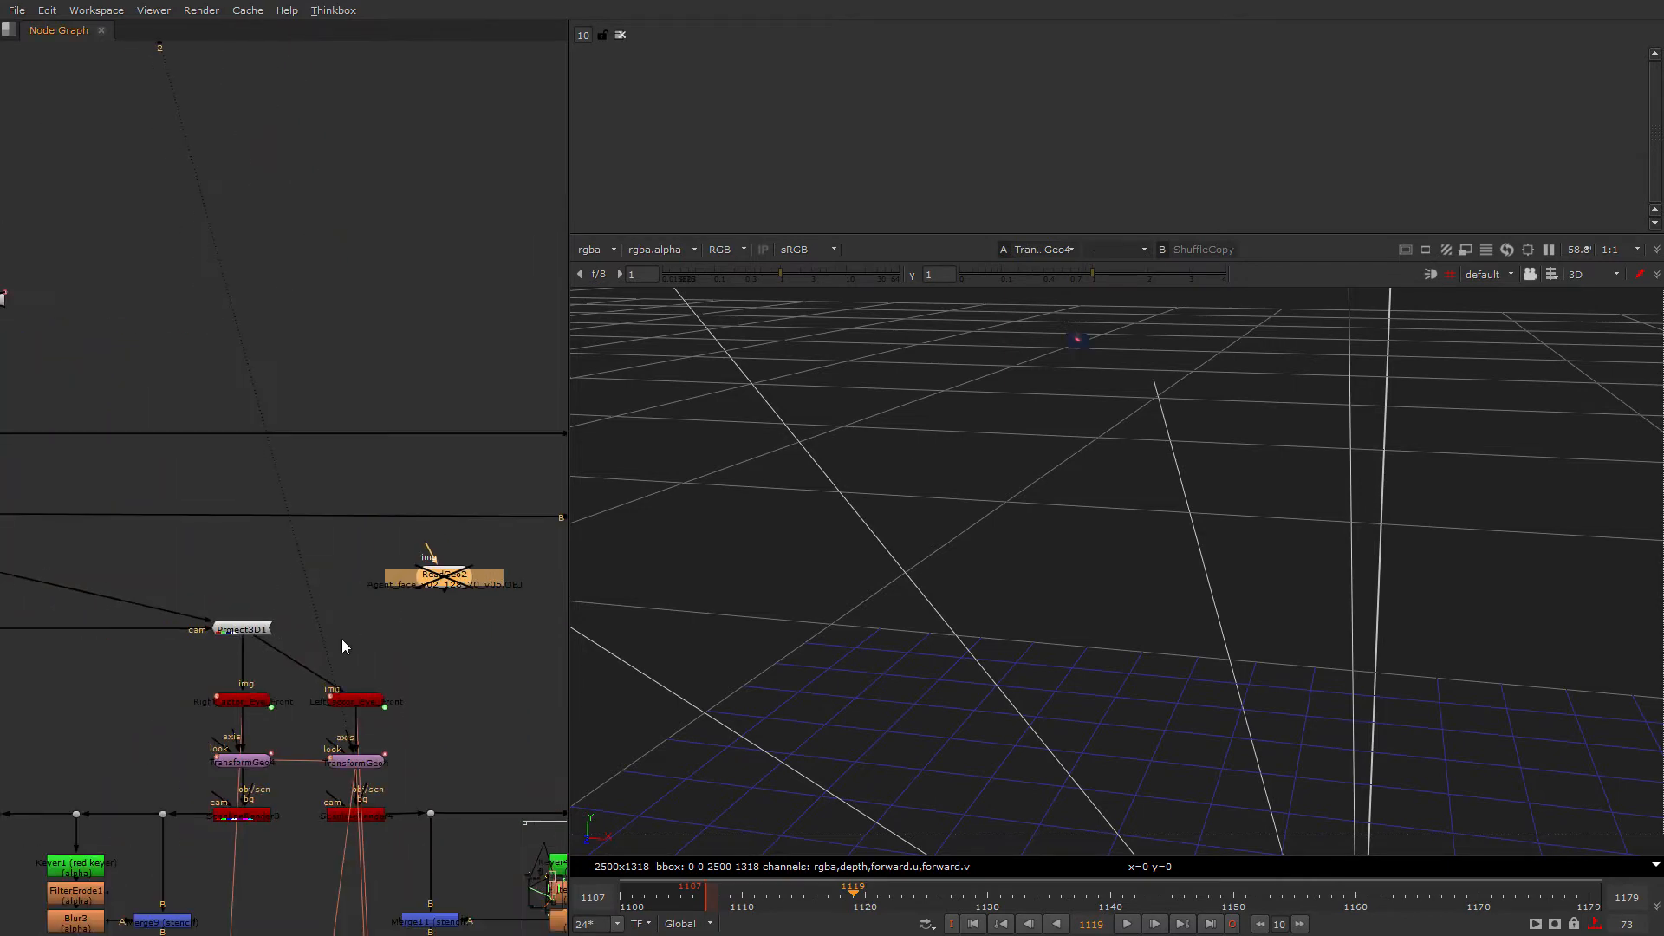
pyautogui.click(152, 427)
pyautogui.press('1')
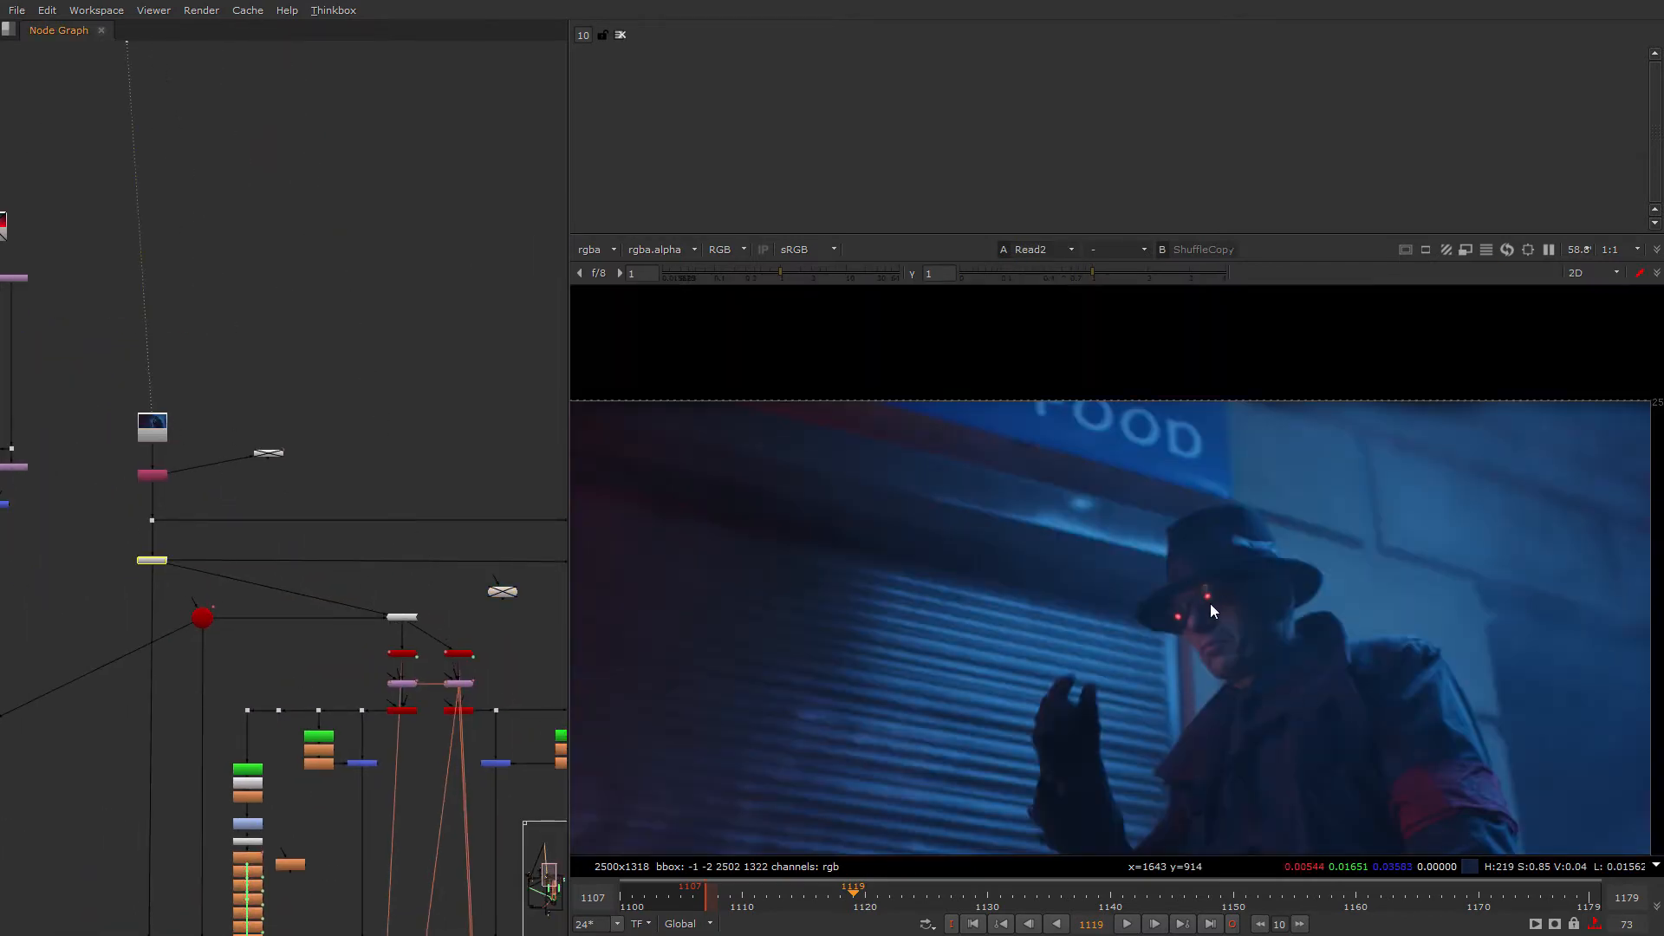
pyautogui.scroll(3, 1210, 603)
# Step: Display the ReadGeo3 glasses geometry in 3D, frame it and orbit around it to show the lenses and arms
pyautogui.scroll(4, 329, 606)
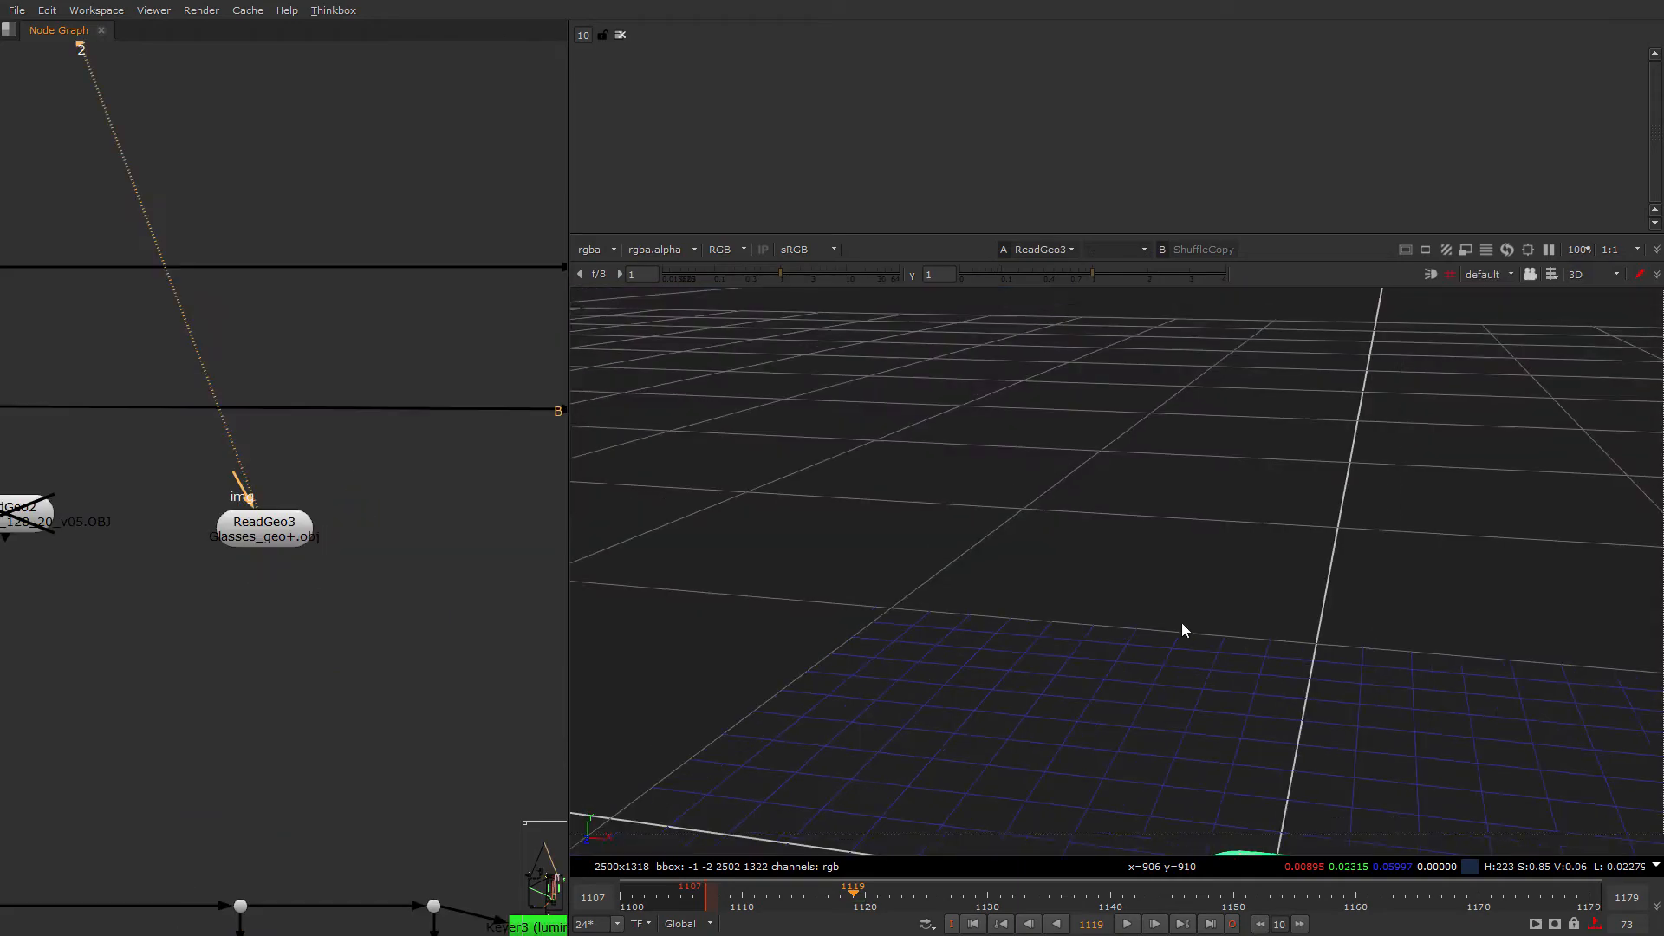
pyautogui.moveTo(279, 544); pyautogui.dragTo(298, 533)
pyautogui.press('d')
pyautogui.moveTo(929, 590); pyautogui.dragTo(1032, 474, button='middle')
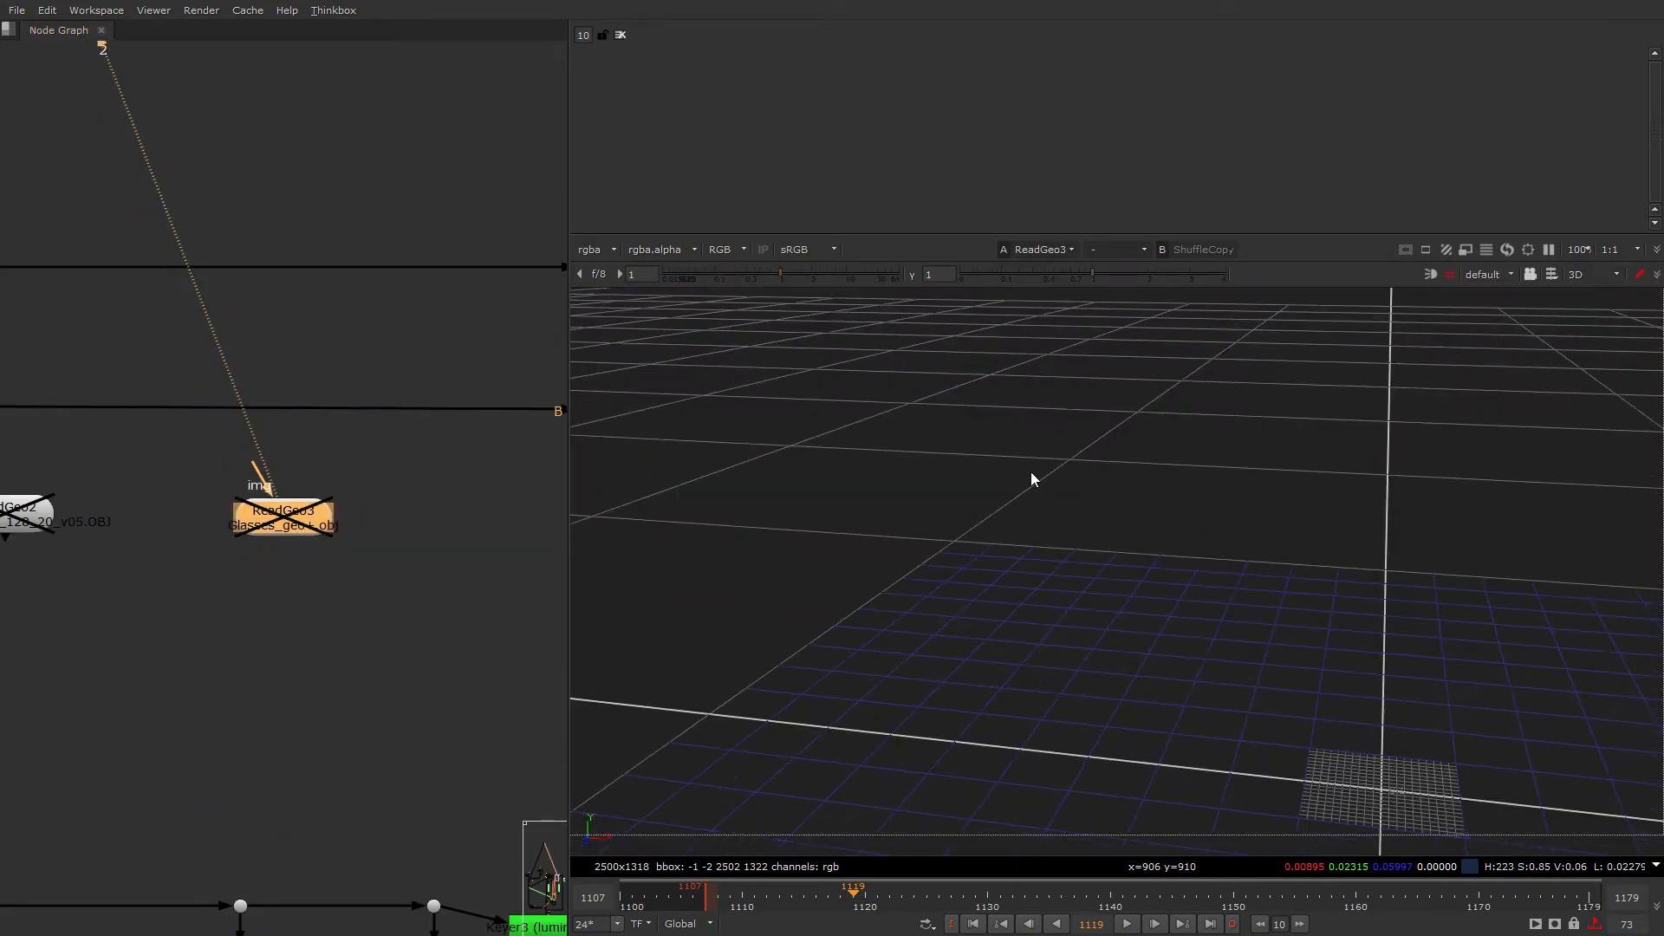
pyautogui.press('f')
pyautogui.keyDown('ctrl'); pyautogui.moveTo(1282, 599); pyautogui.dragTo(1339, 700); pyautogui.keyUp('ctrl')
pyautogui.keyDown('ctrl'); pyautogui.moveTo(1380, 627); pyautogui.dragTo(919, 523); pyautogui.keyUp('ctrl')
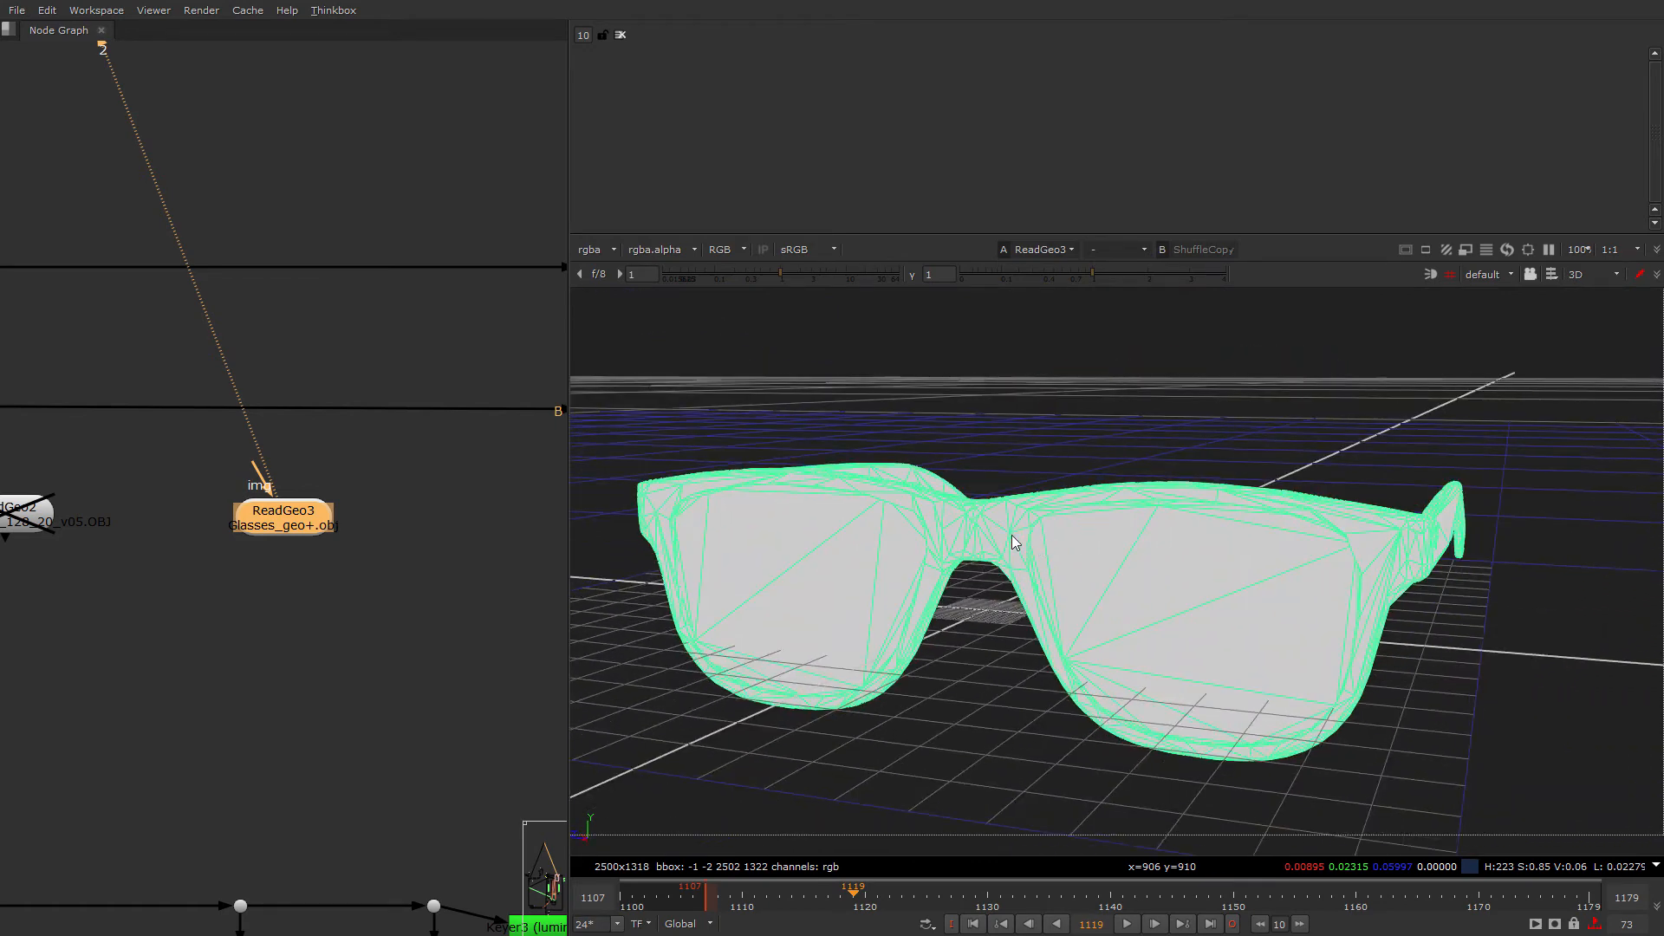
pyautogui.keyDown('ctrl'); pyautogui.moveTo(1008, 542); pyautogui.dragTo(1068, 588); pyautogui.keyUp('ctrl')
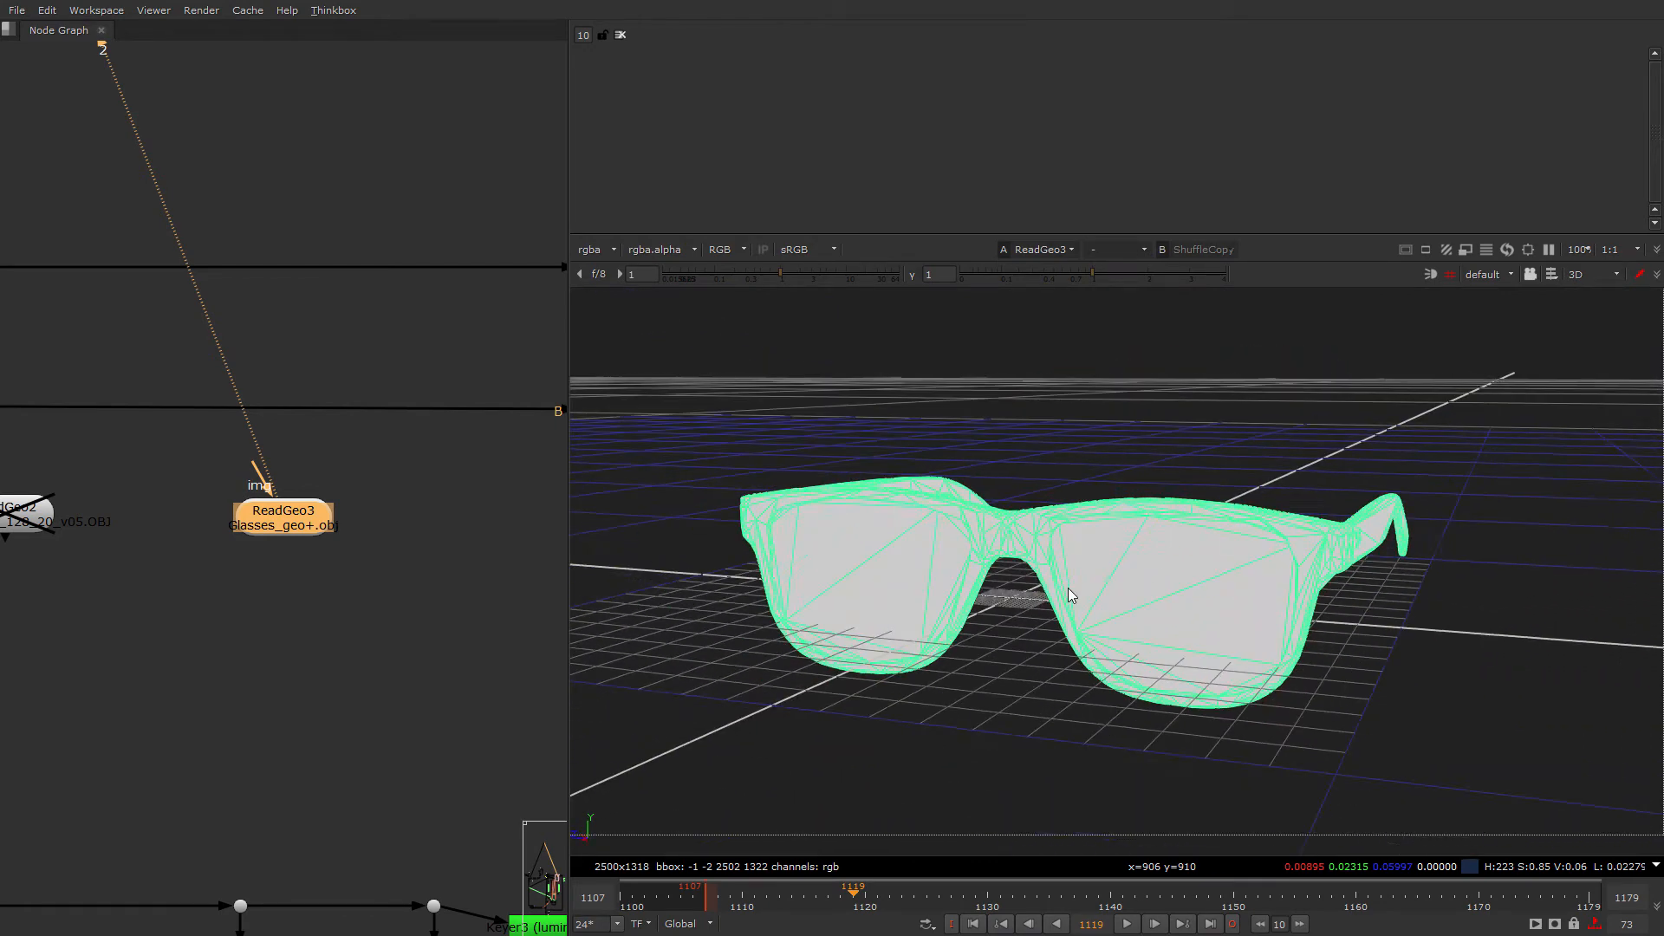
pyautogui.keyDown('ctrl'); pyautogui.moveTo(1419, 619); pyautogui.dragTo(1380, 589); pyautogui.keyUp('ctrl')
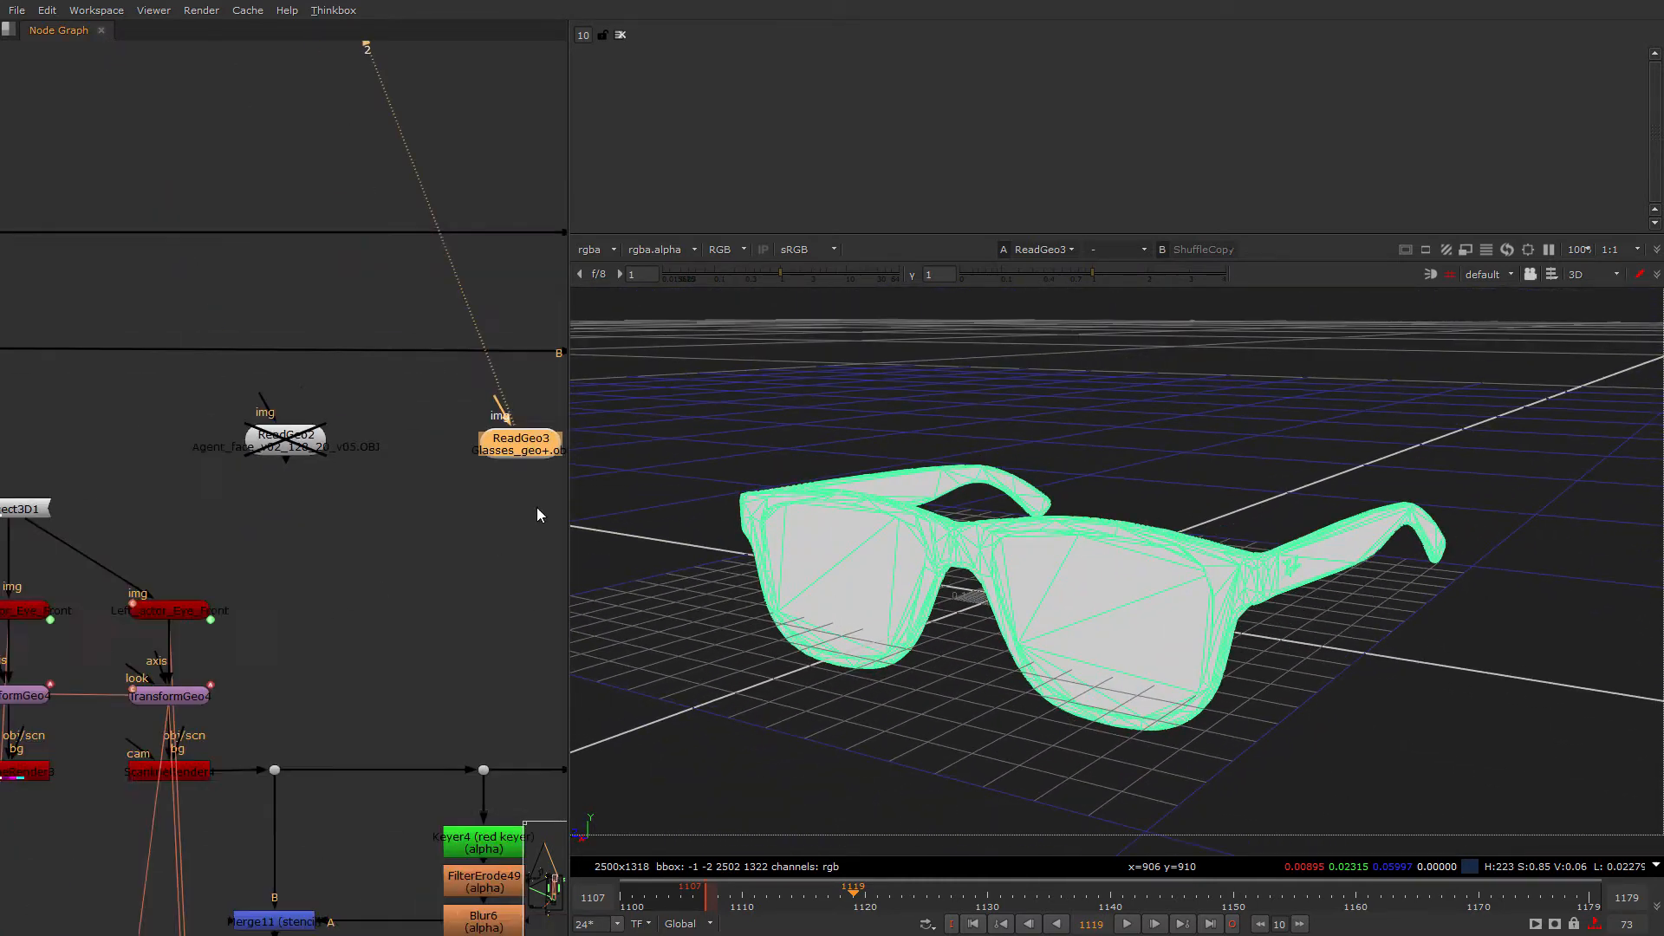
# Step: Enable the ReadGeo2 agent face geometry, display it in the 3D viewer and inspect the framed mesh
pyautogui.scroll(-5, 394, 501)
pyautogui.scroll(6, 313, 503)
pyautogui.moveTo(433, 427); pyautogui.dragTo(448, 435)
pyautogui.moveTo(446, 525); pyautogui.dragTo(299, 520, button='middle')
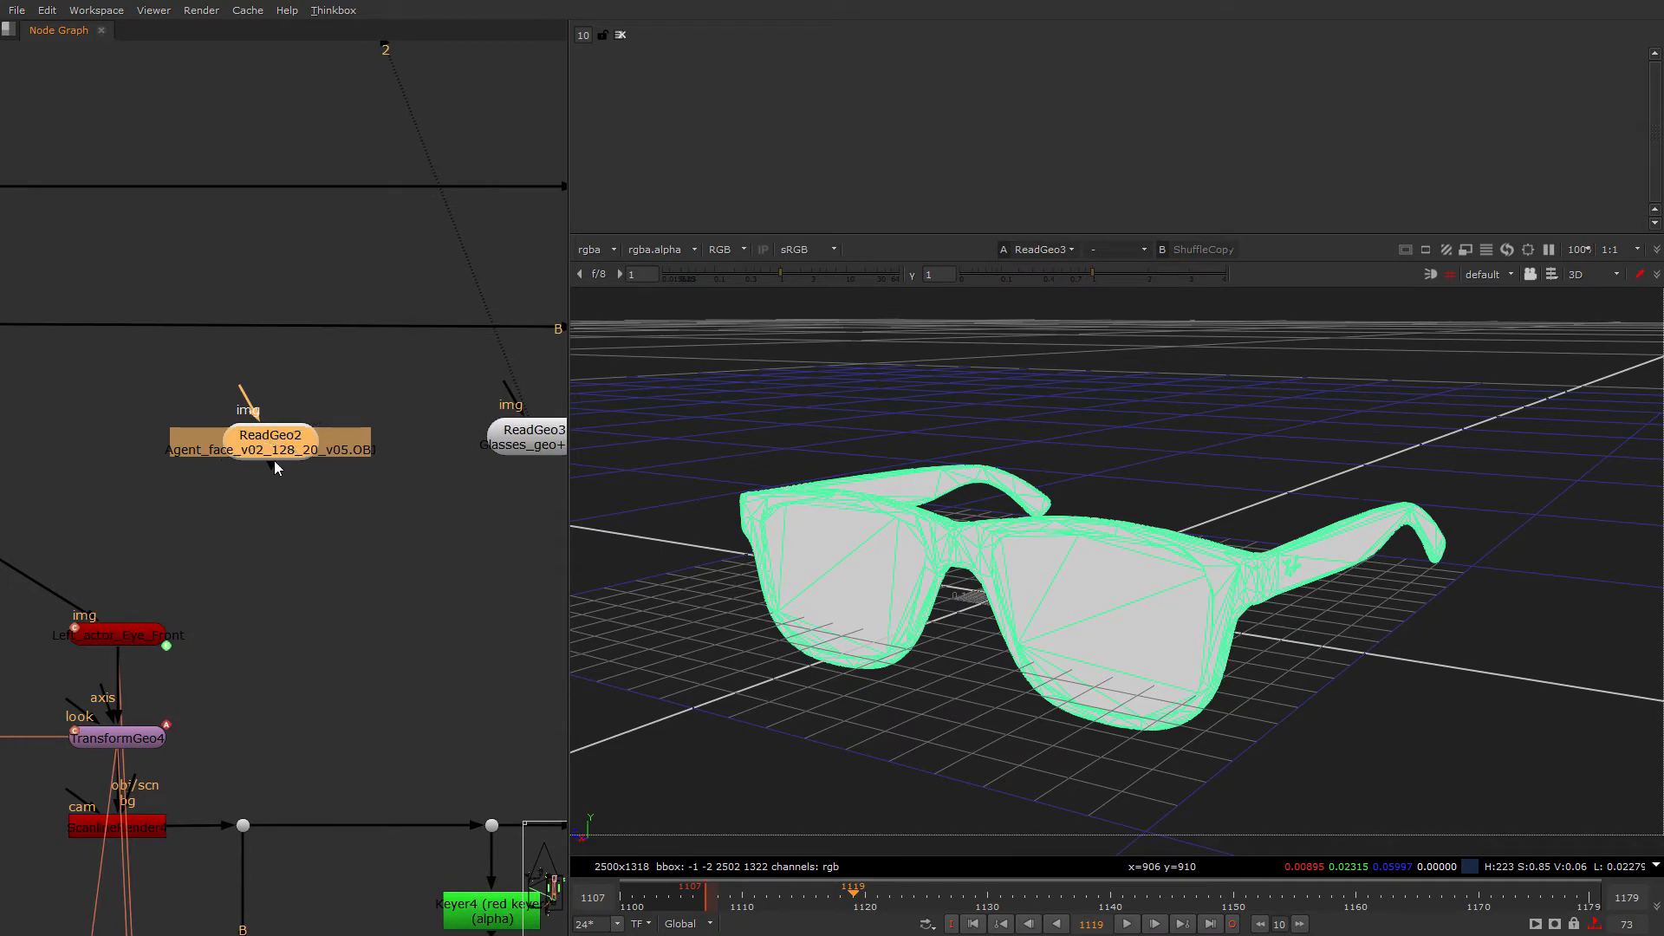
pyautogui.press('2')
pyautogui.press('f')
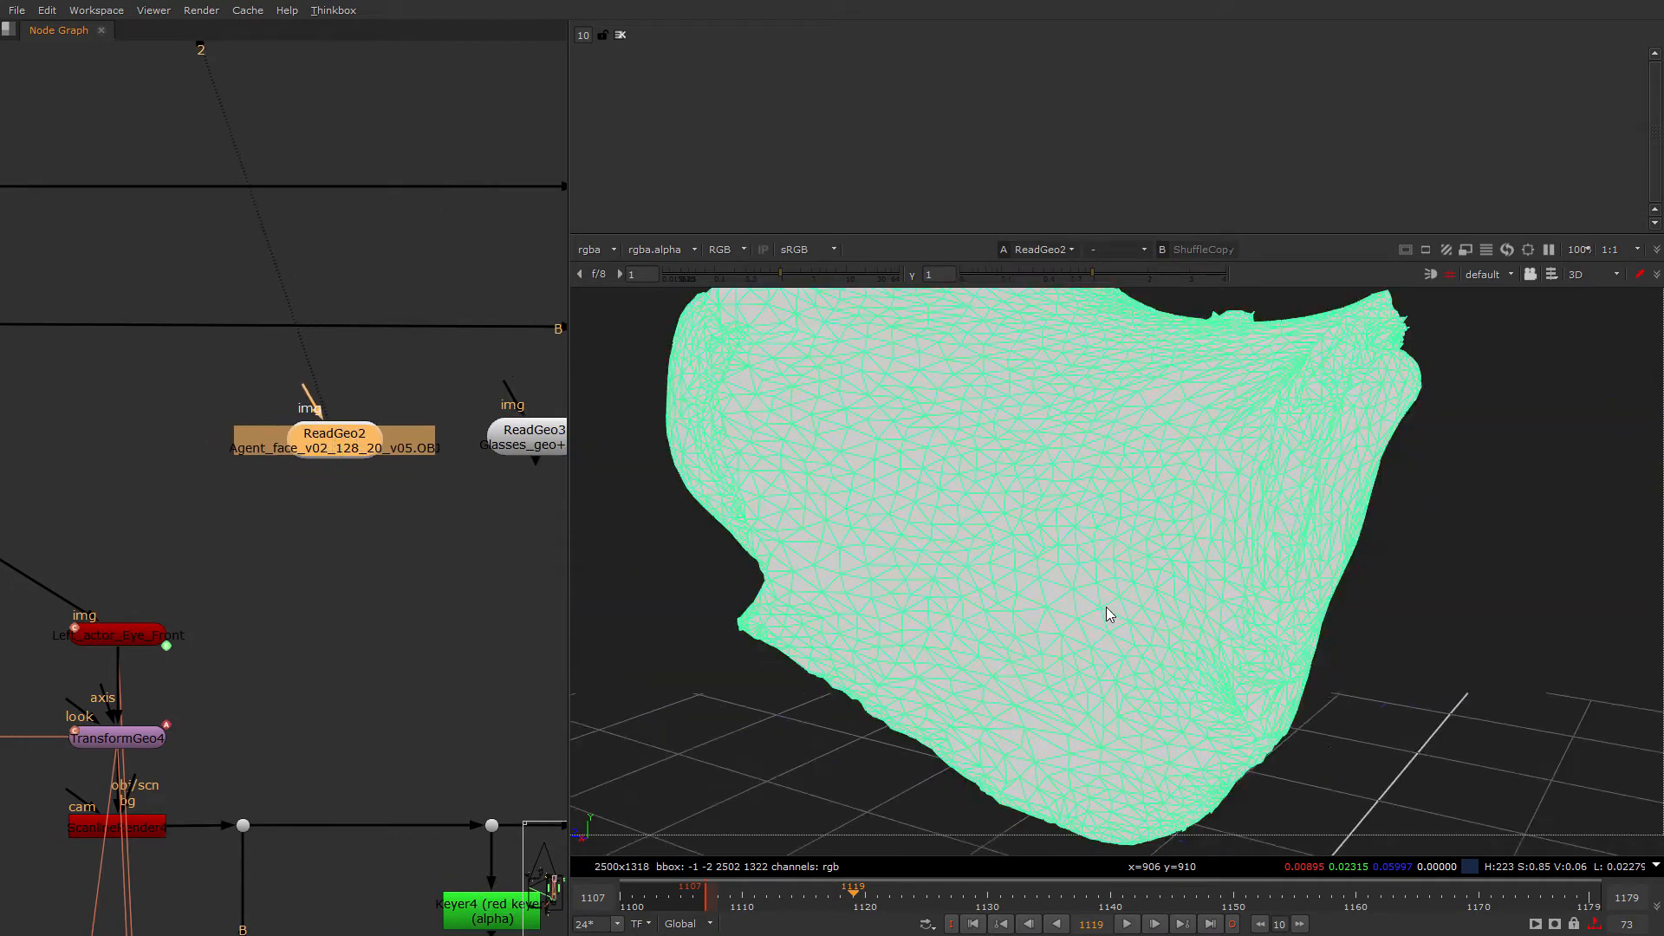
pyautogui.moveTo(1106, 607)
pyautogui.keyDown('ctrl'); pyautogui.mouseDown()
pyautogui.moveTo(1093, 601)
pyautogui.moveTo(1423, 622)
pyautogui.moveTo(939, 566)
pyautogui.mouseUp(); pyautogui.keyUp('ctrl')
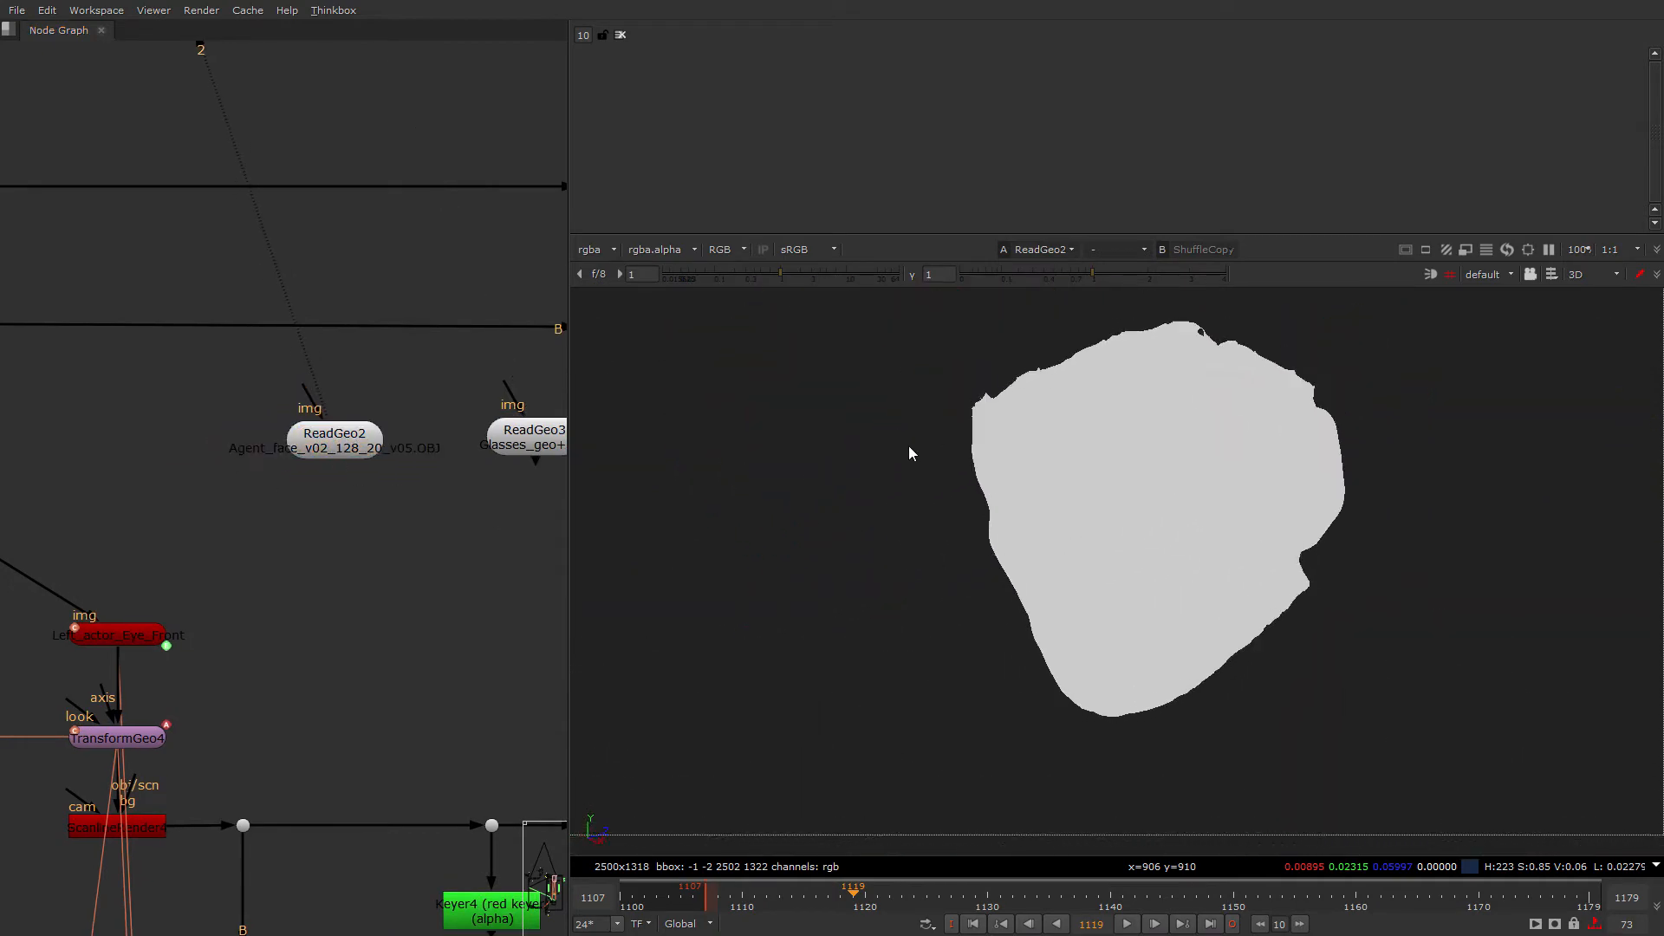
pyautogui.scroll(3, 1168, 513)
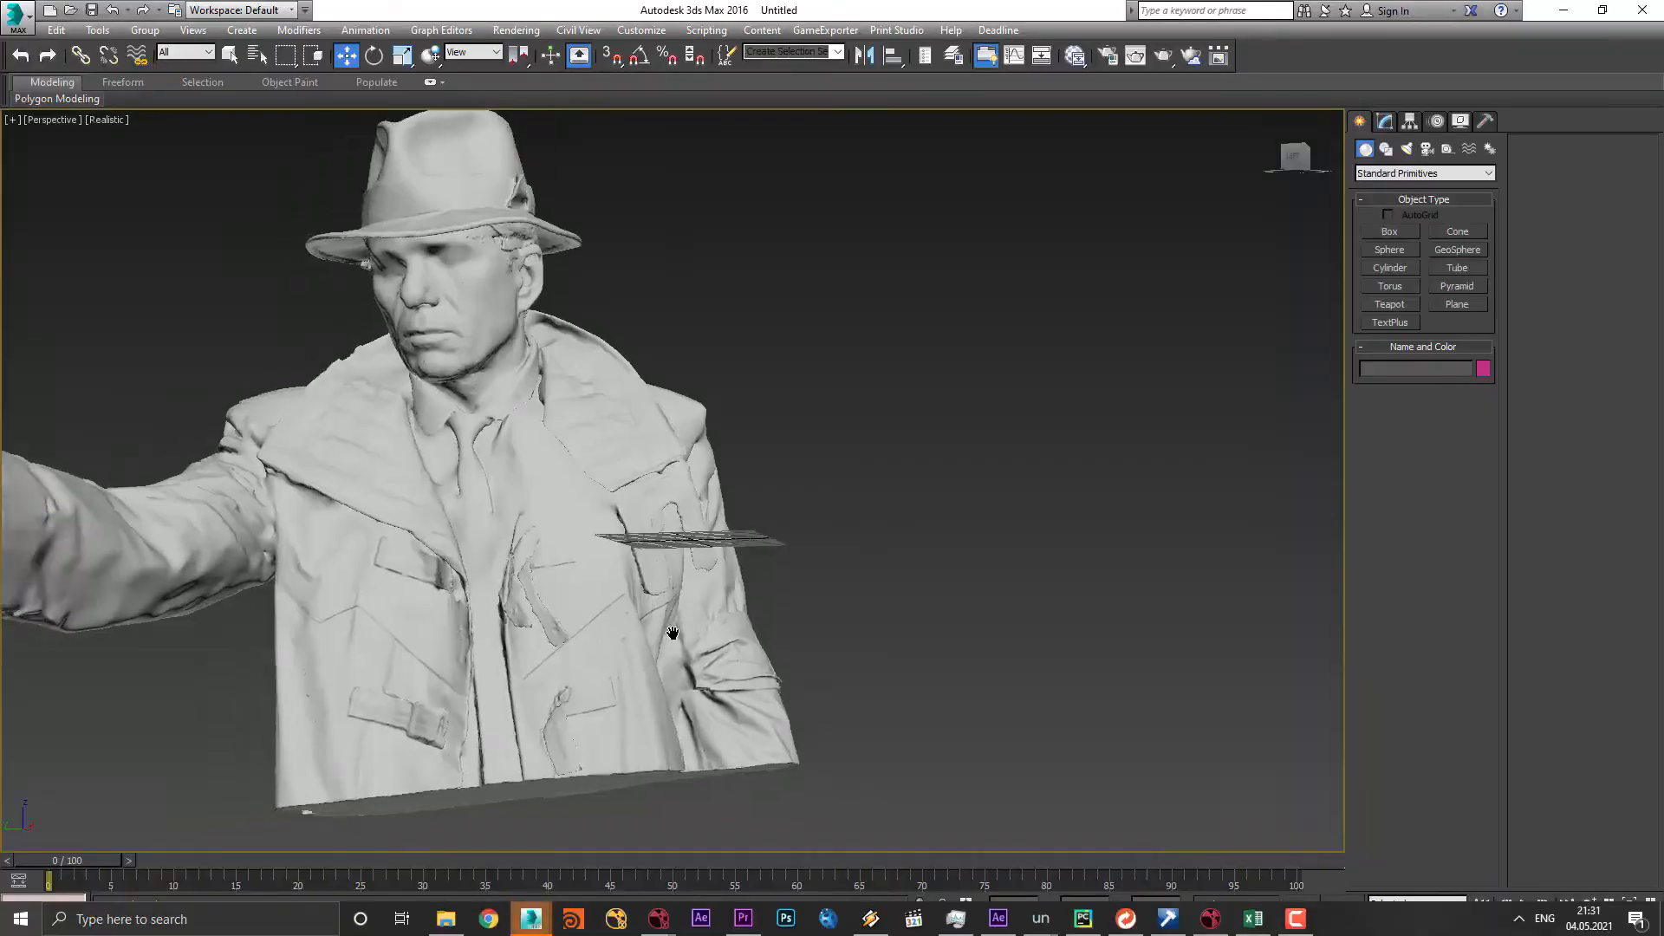
# Step: Switch to 3ds Max and orbit around the scanned model of the actor in hat and coat
pyautogui.keyDown('alt'); pyautogui.moveTo(928, 622); pyautogui.dragTo(642, 672, button='middle'); pyautogui.keyUp('alt')
pyautogui.keyDown('alt'); pyautogui.moveTo(174, 632); pyautogui.dragTo(278, 615, button='middle'); pyautogui.keyUp('alt')
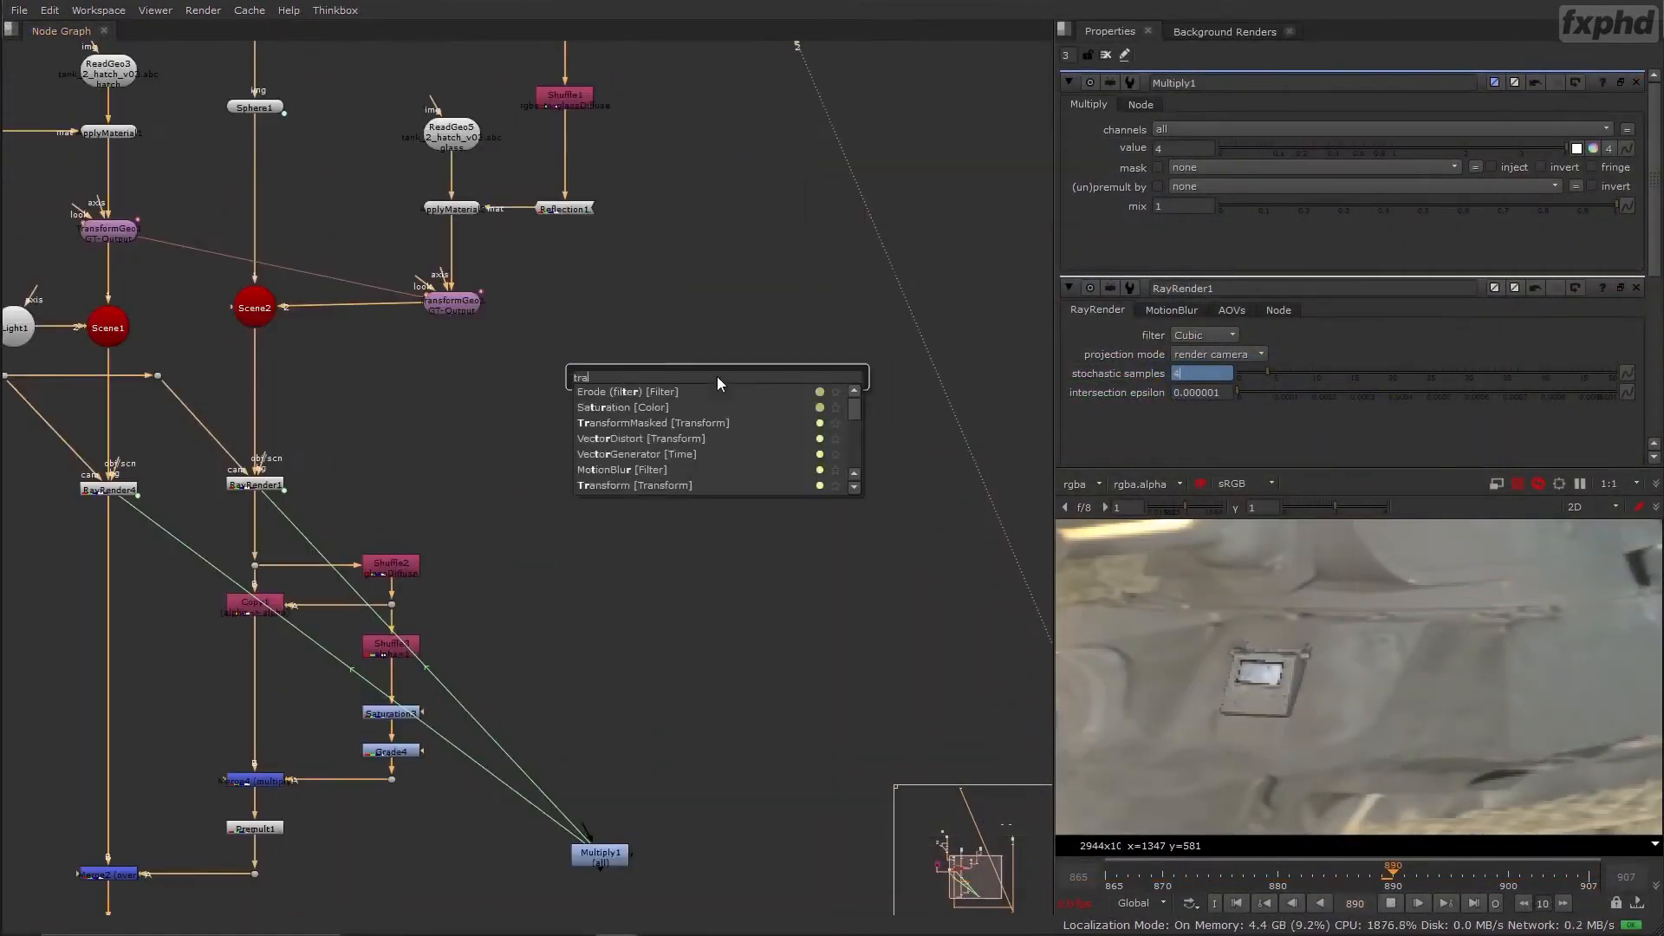
pyautogui.press('Return')
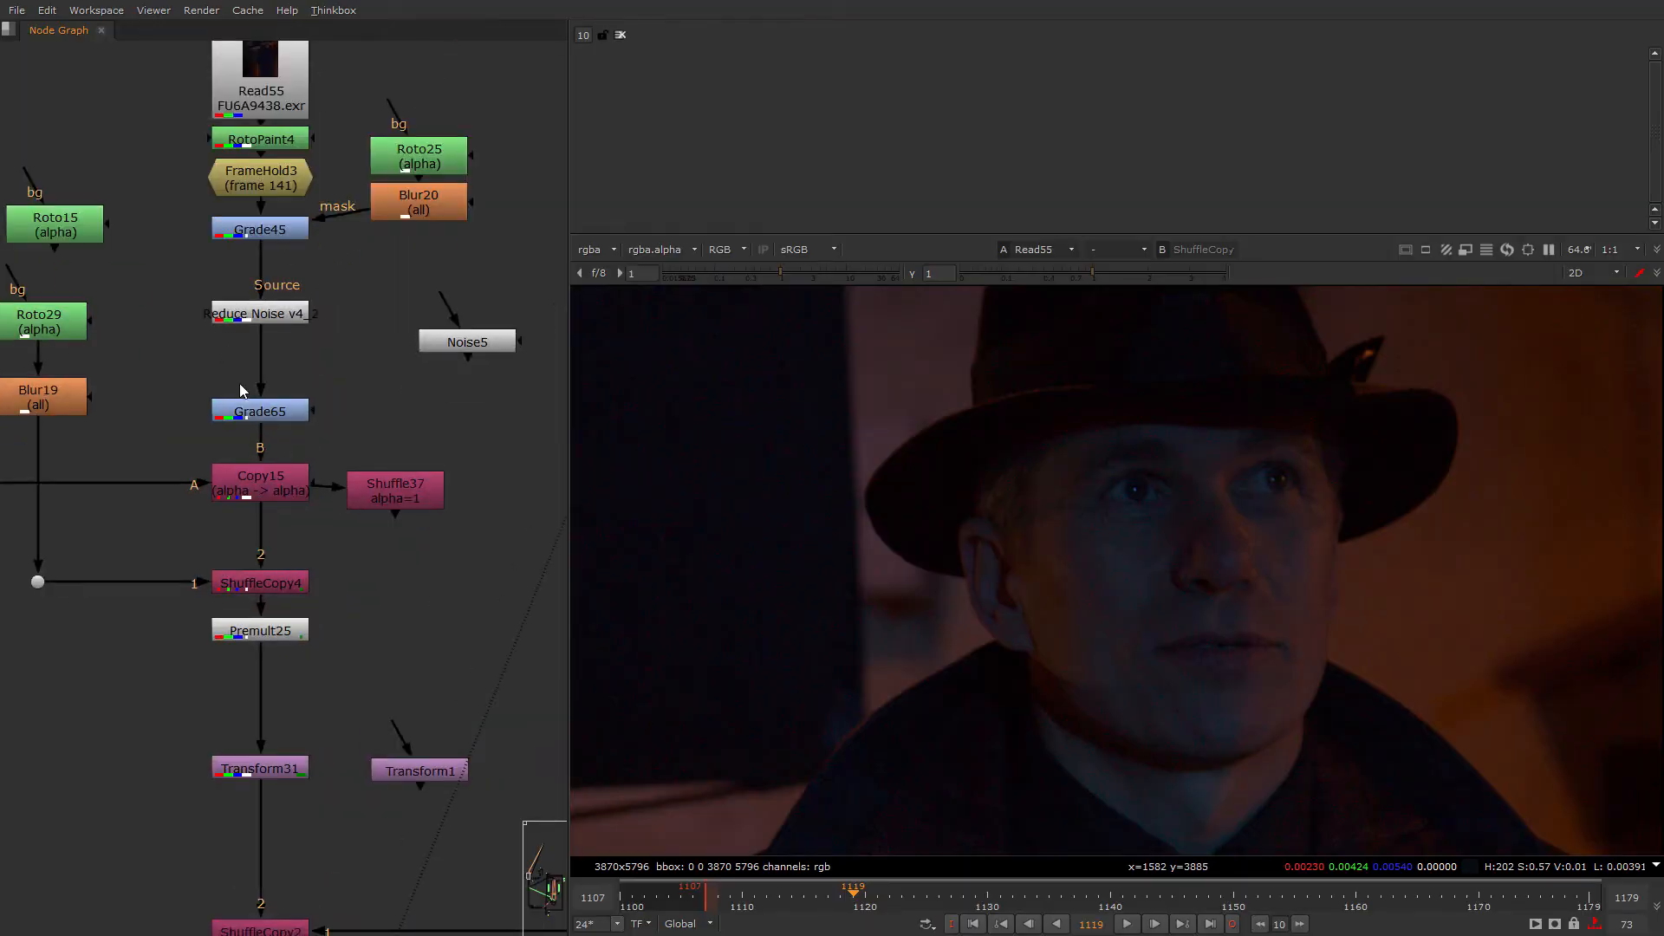
# Step: Display ScanlineRender3 below the right-eye TransformGeo, open its properties and review the projection mode and overscan settings
pyautogui.scroll(-5, 450, 564)
pyautogui.scroll(2, 453, 583)
pyautogui.scroll(4, 402, 521)
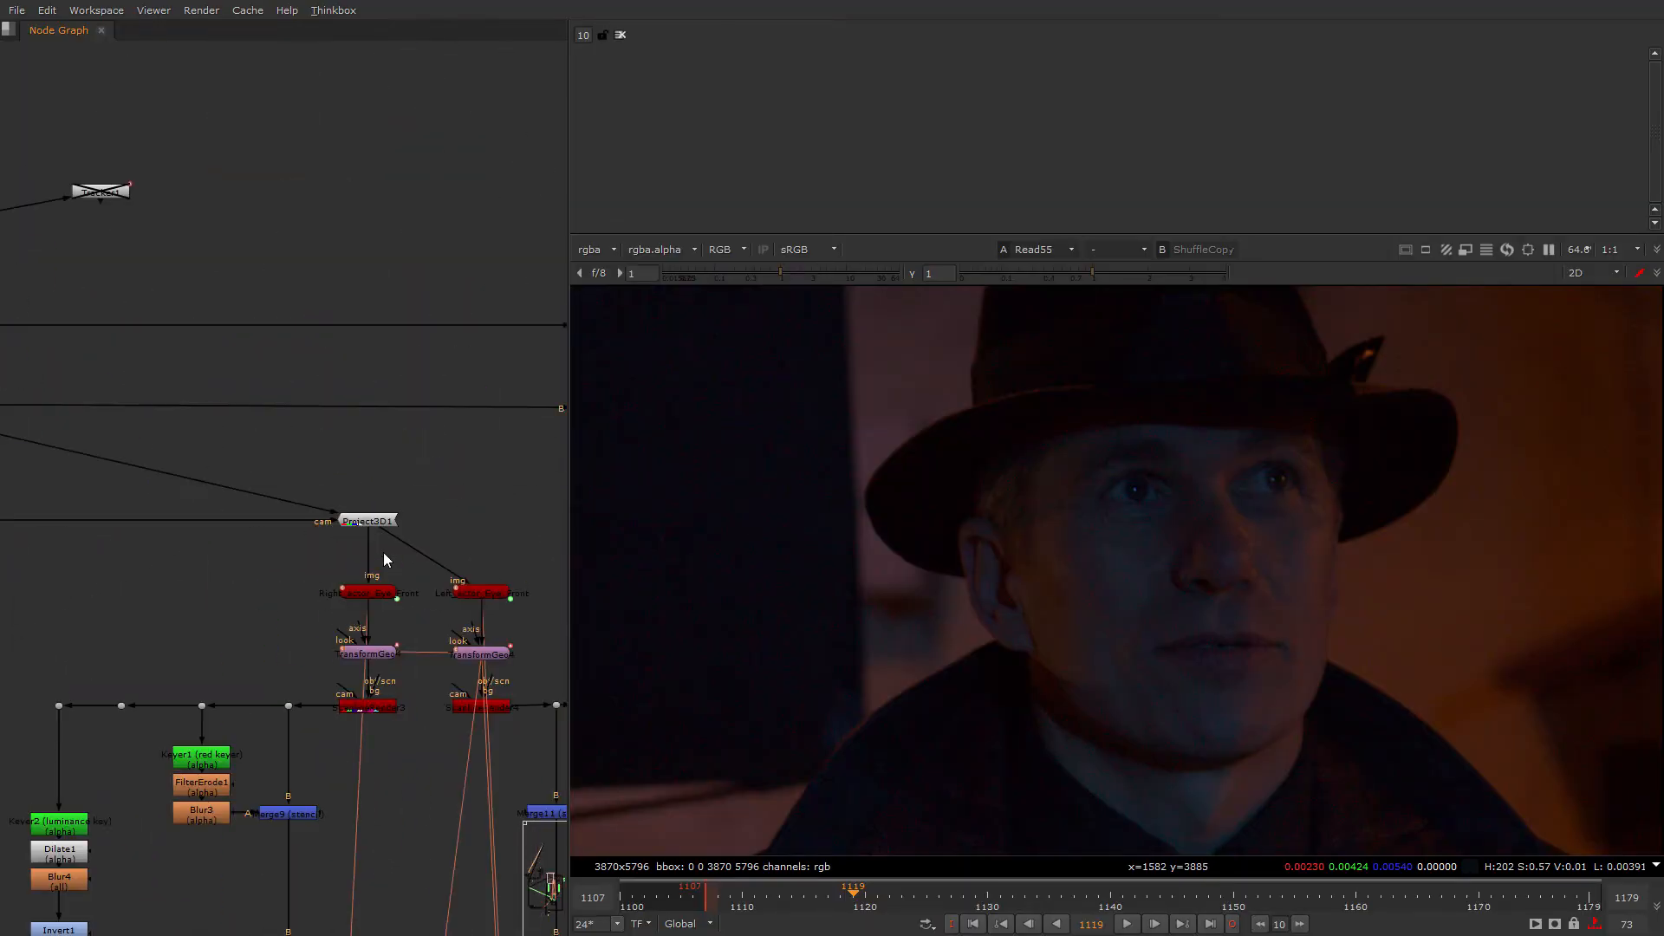
pyautogui.press('2')
pyautogui.moveTo(511, 526); pyautogui.dragTo(485, 429, button='middle')
pyautogui.press('2')
pyautogui.scroll(2, 364, 496)
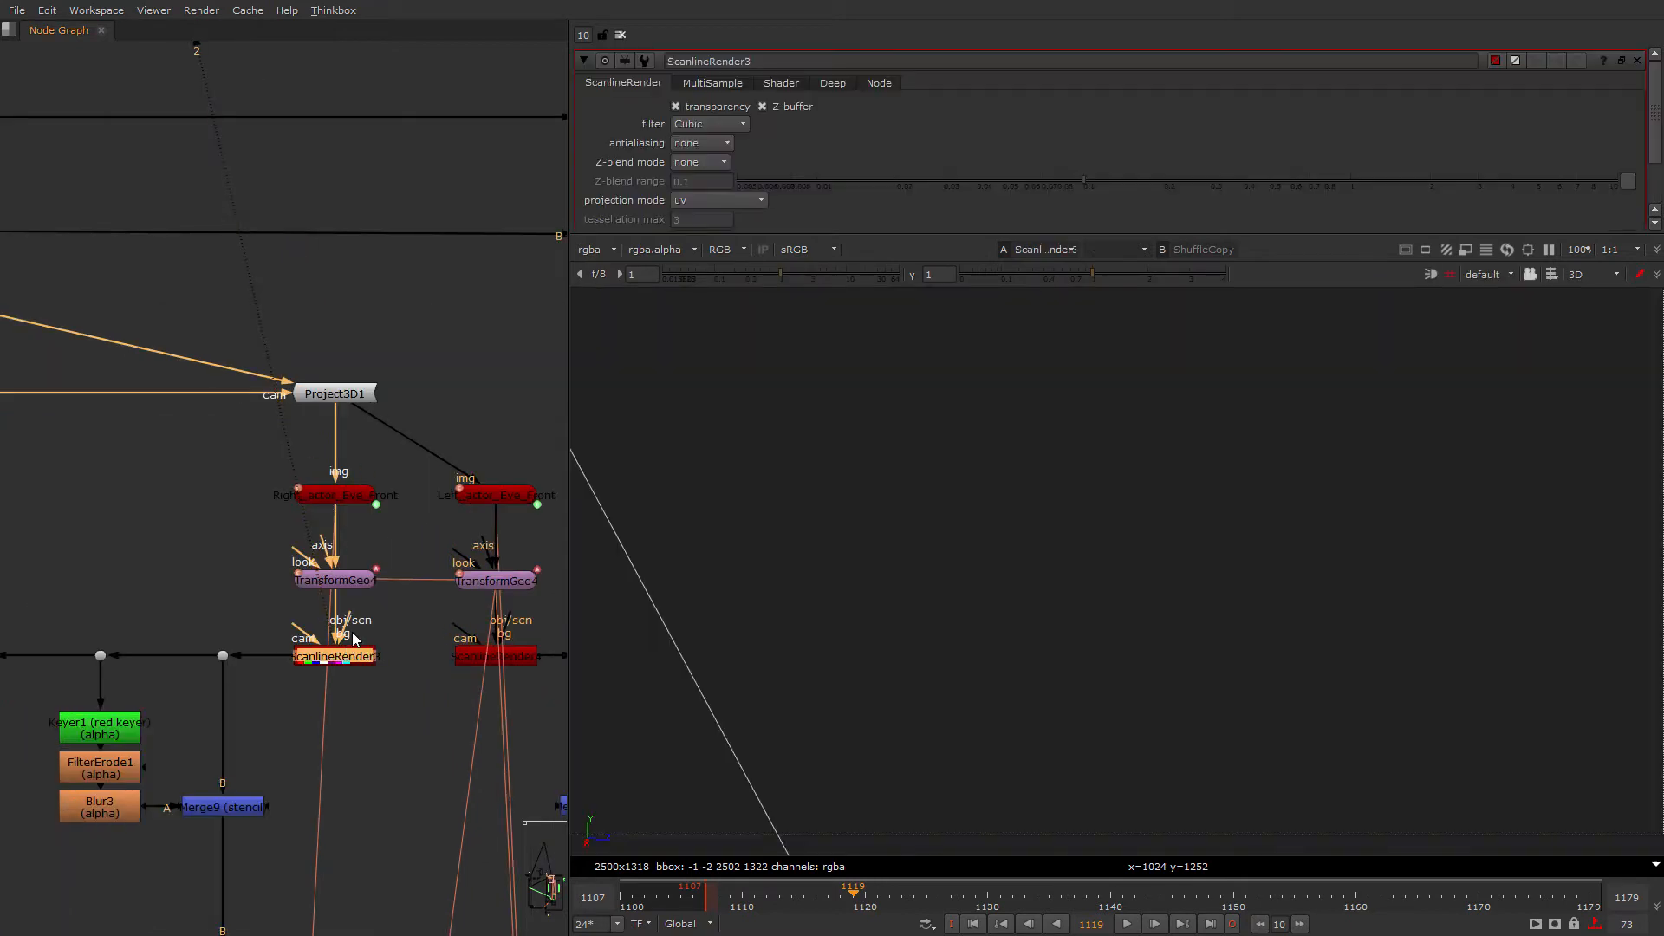
pyautogui.scroll(-2, 620, 219)
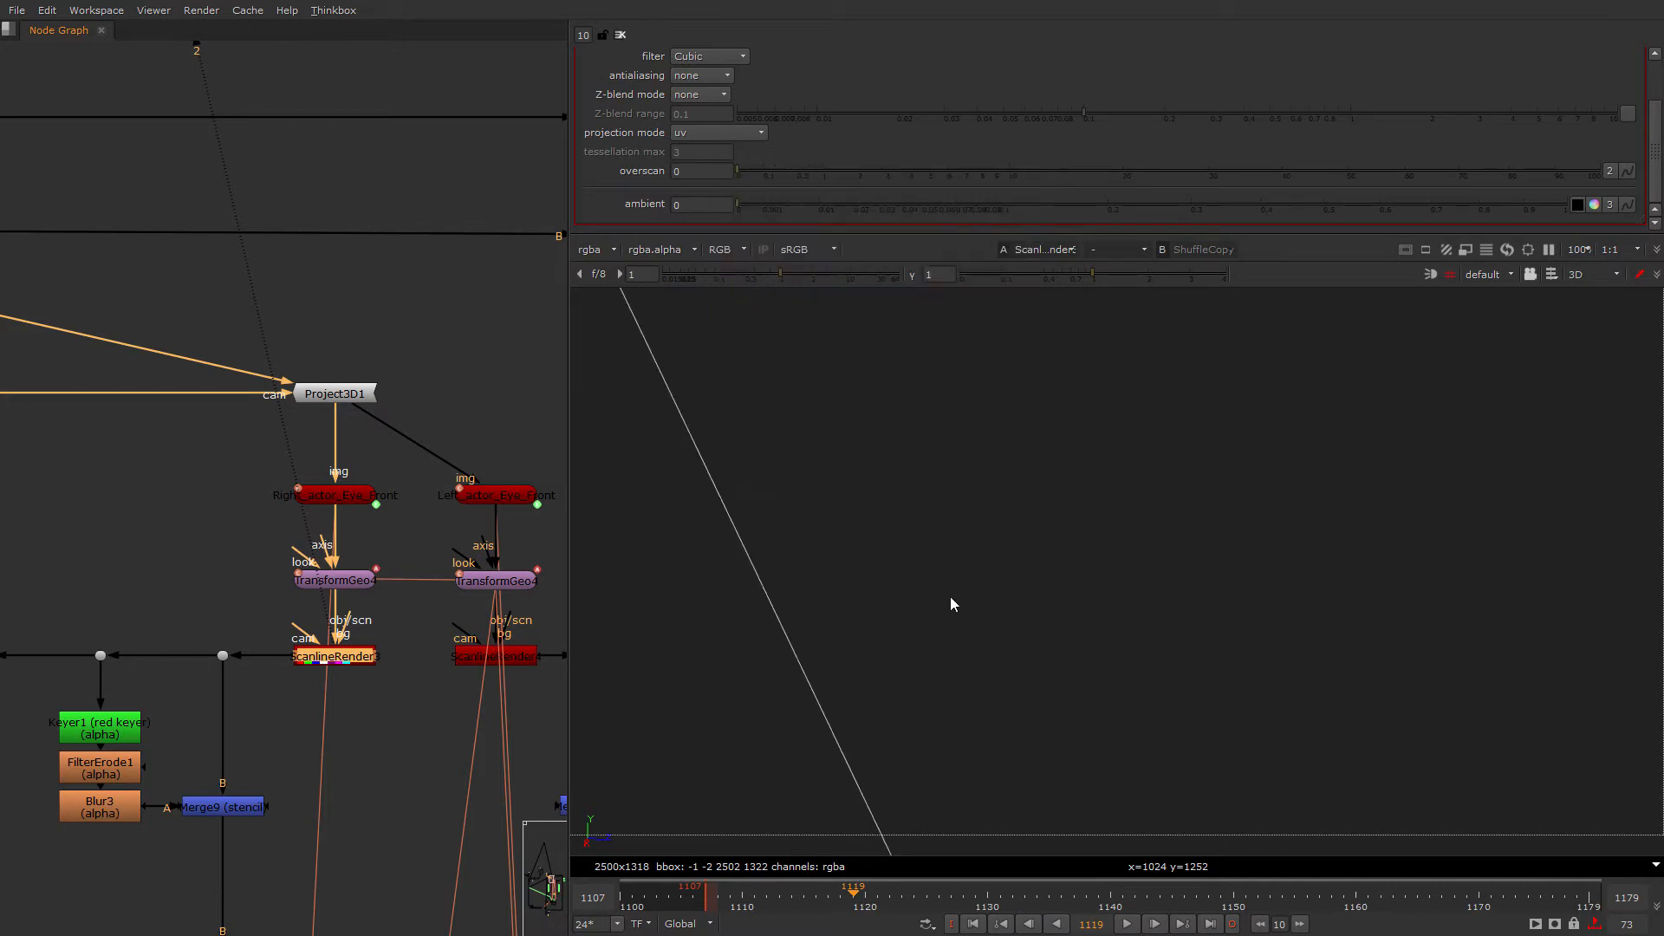
# Step: Switch the viewer to 2D and inspect the full ScanlineRender3 image of the glowing eye
pyautogui.press('Tab')
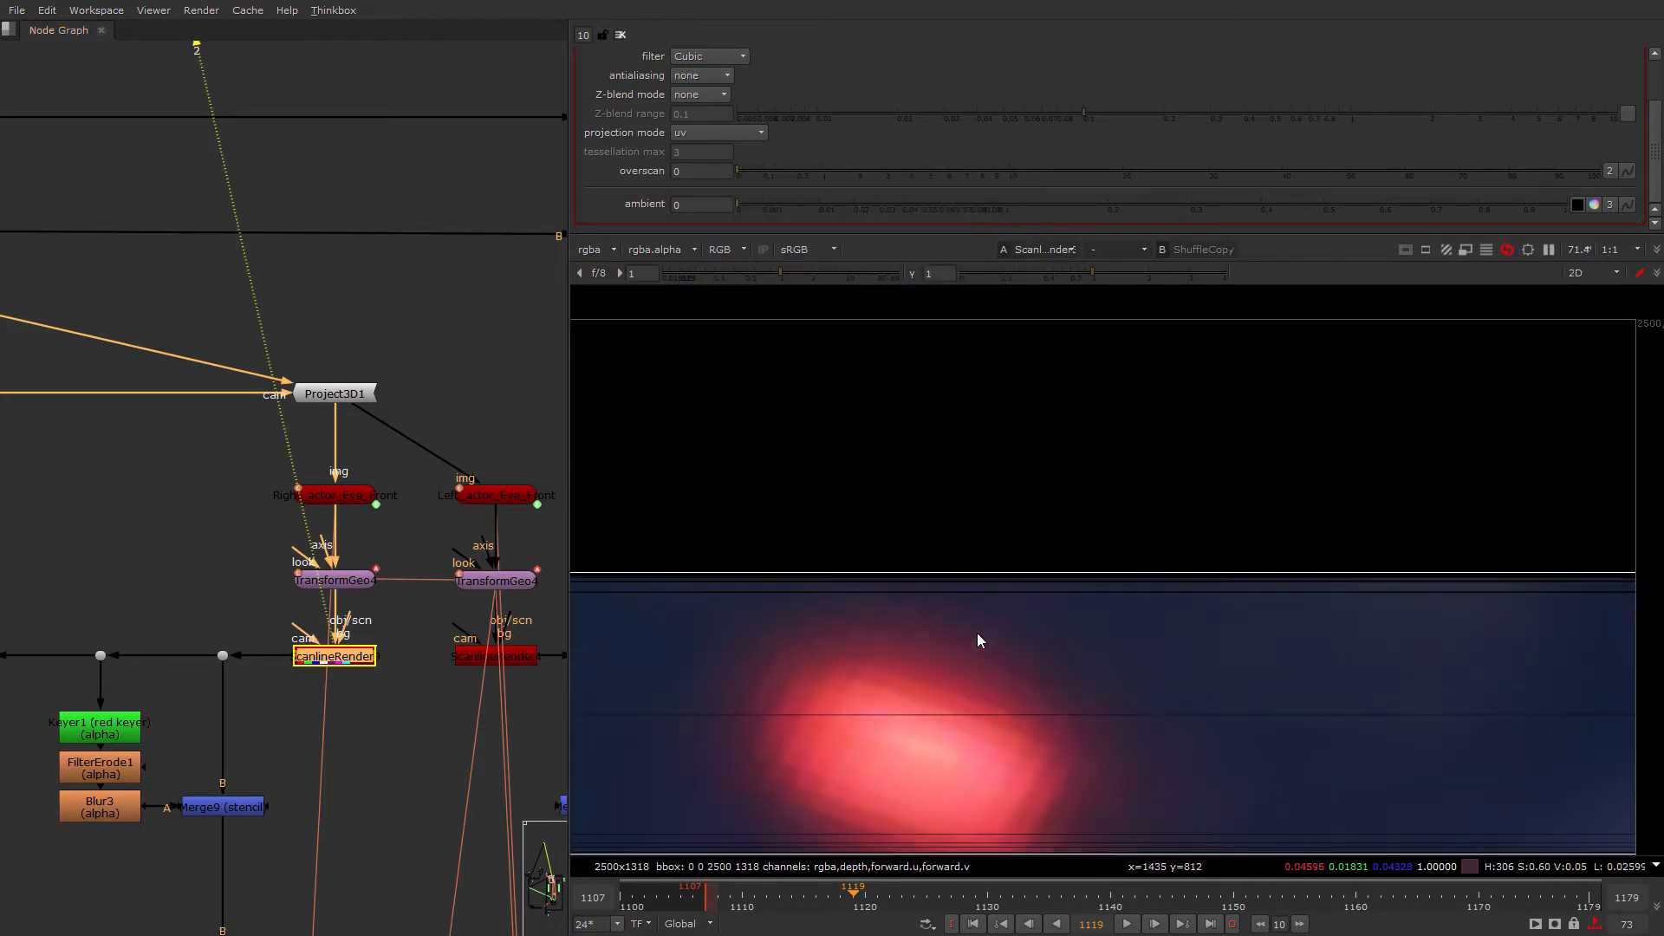
pyautogui.scroll(-2, 947, 661)
pyautogui.scroll(-2, 946, 660)
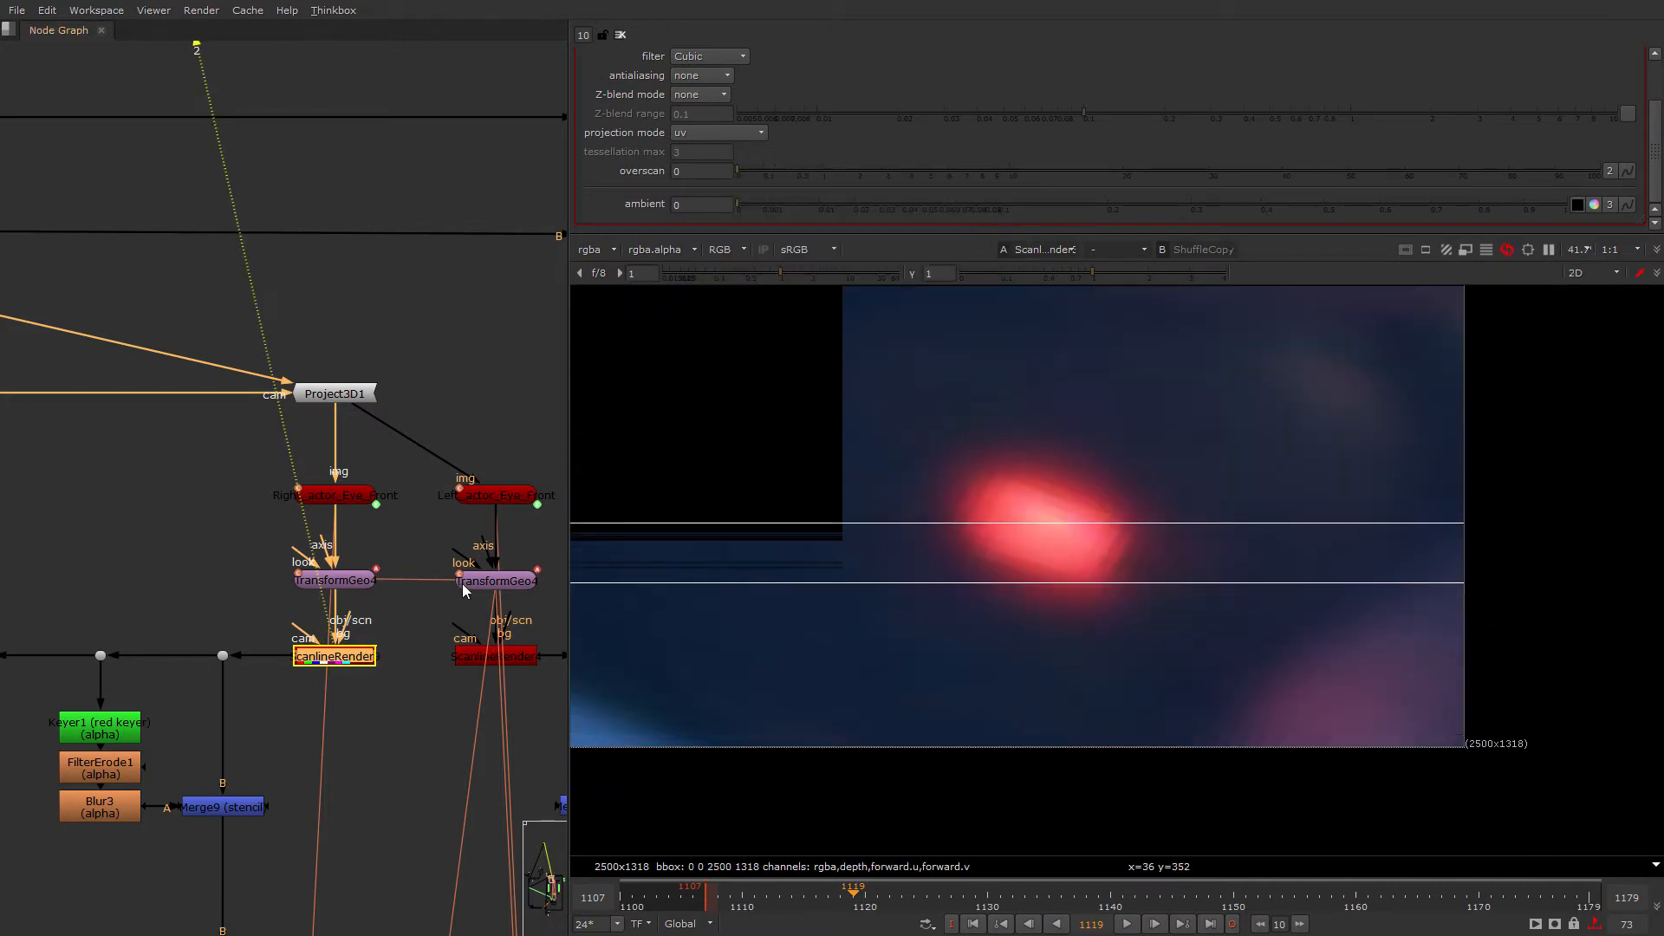
pyautogui.moveTo(825, 451); pyautogui.dragTo(1246, 598, button='middle')
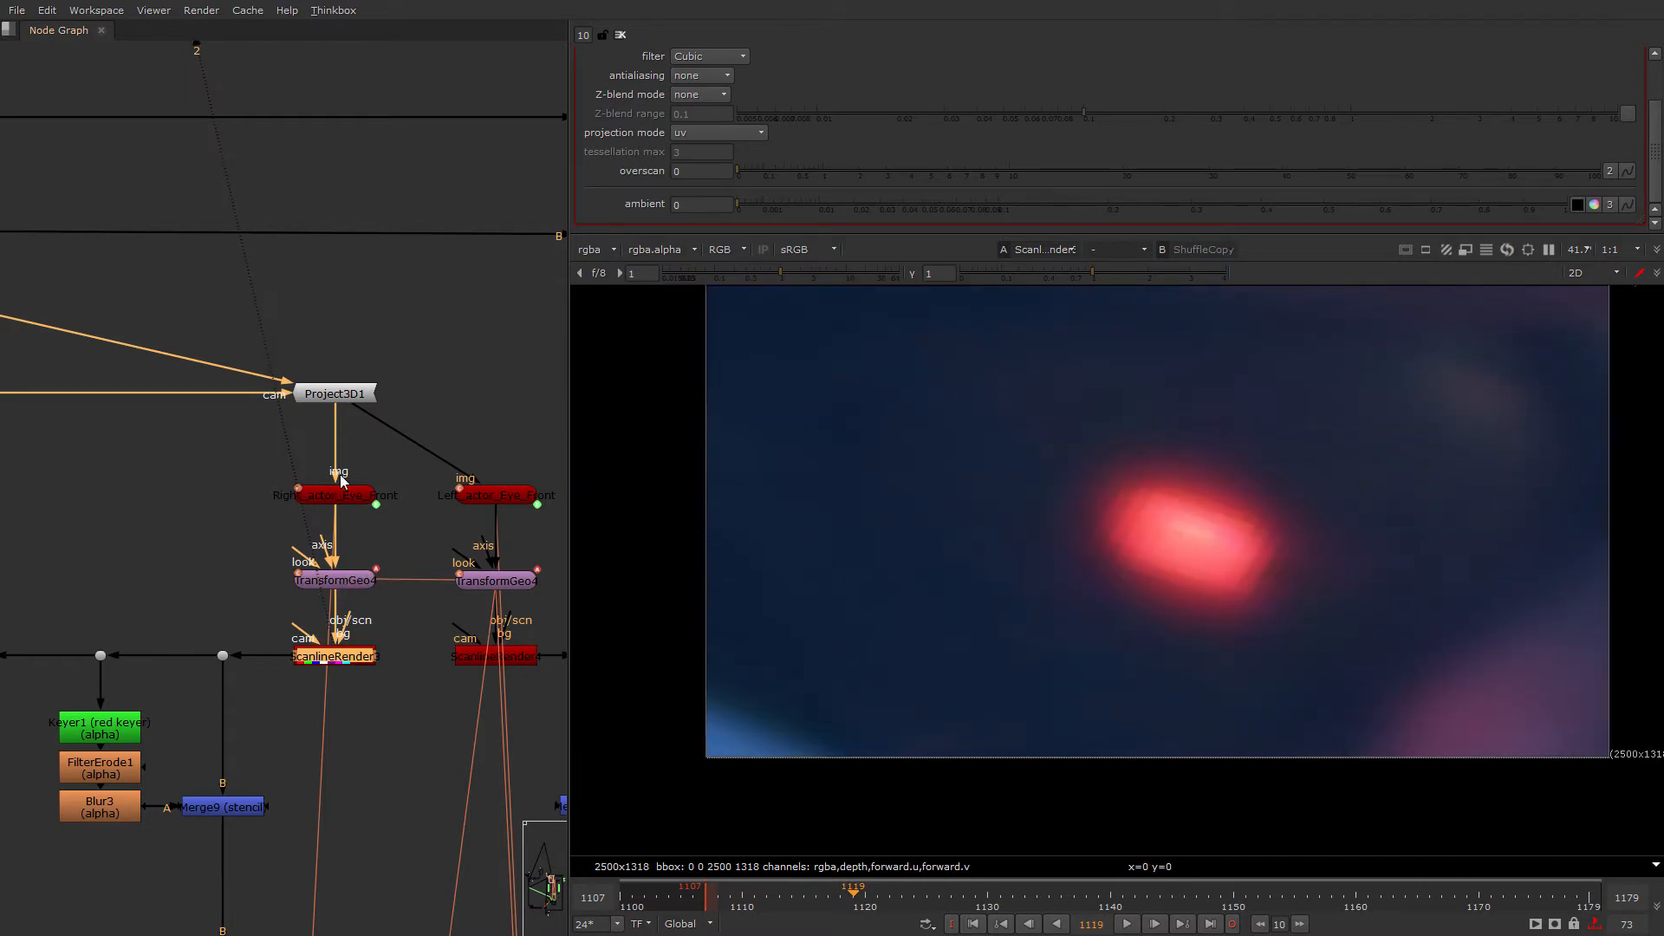
# Step: Examine the node connections around Project3D1 and the red and luminance keyer branches fed by ScanlineRender3
pyautogui.scroll(3, 340, 475)
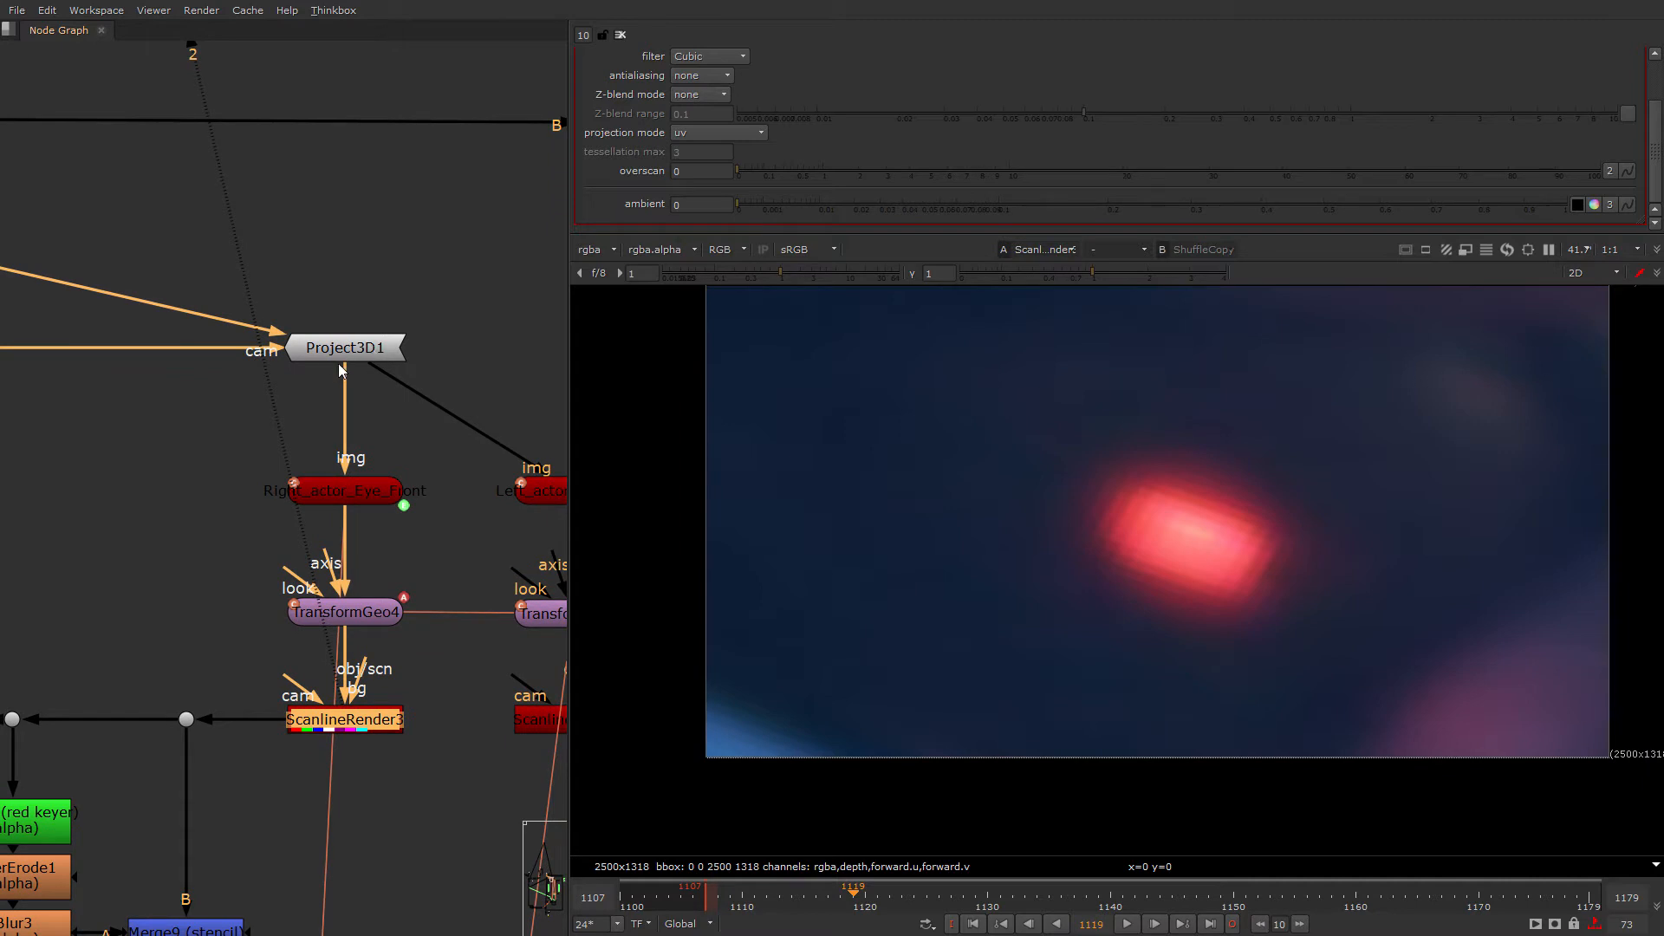
pyautogui.scroll(-8, 328, 390)
pyautogui.moveTo(279, 423); pyautogui.dragTo(381, 395, button='middle')
pyautogui.scroll(3, 425, 373)
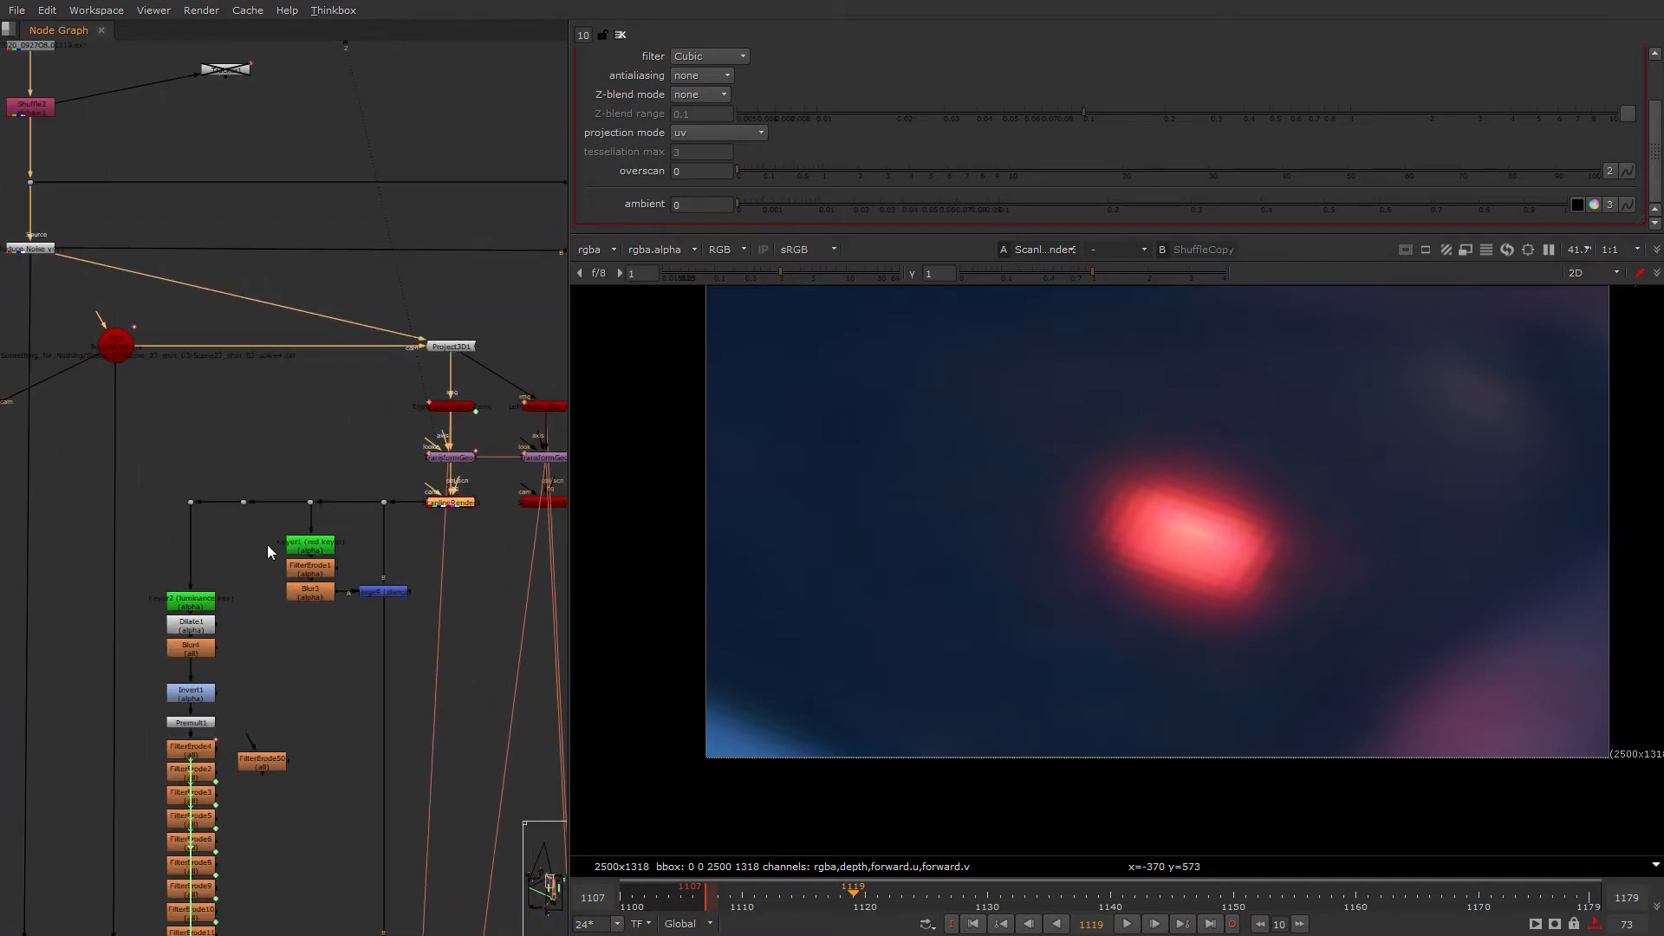
# Step: Display the RED camera node in the 3D viewer and inspect the surrounding scene grid
pyautogui.scroll(3, 404, 412)
pyautogui.moveTo(404, 412); pyautogui.dragTo(429, 553, button='middle')
pyautogui.scroll(-3, 334, 402)
pyautogui.click(61, 389)
pyautogui.press('1')
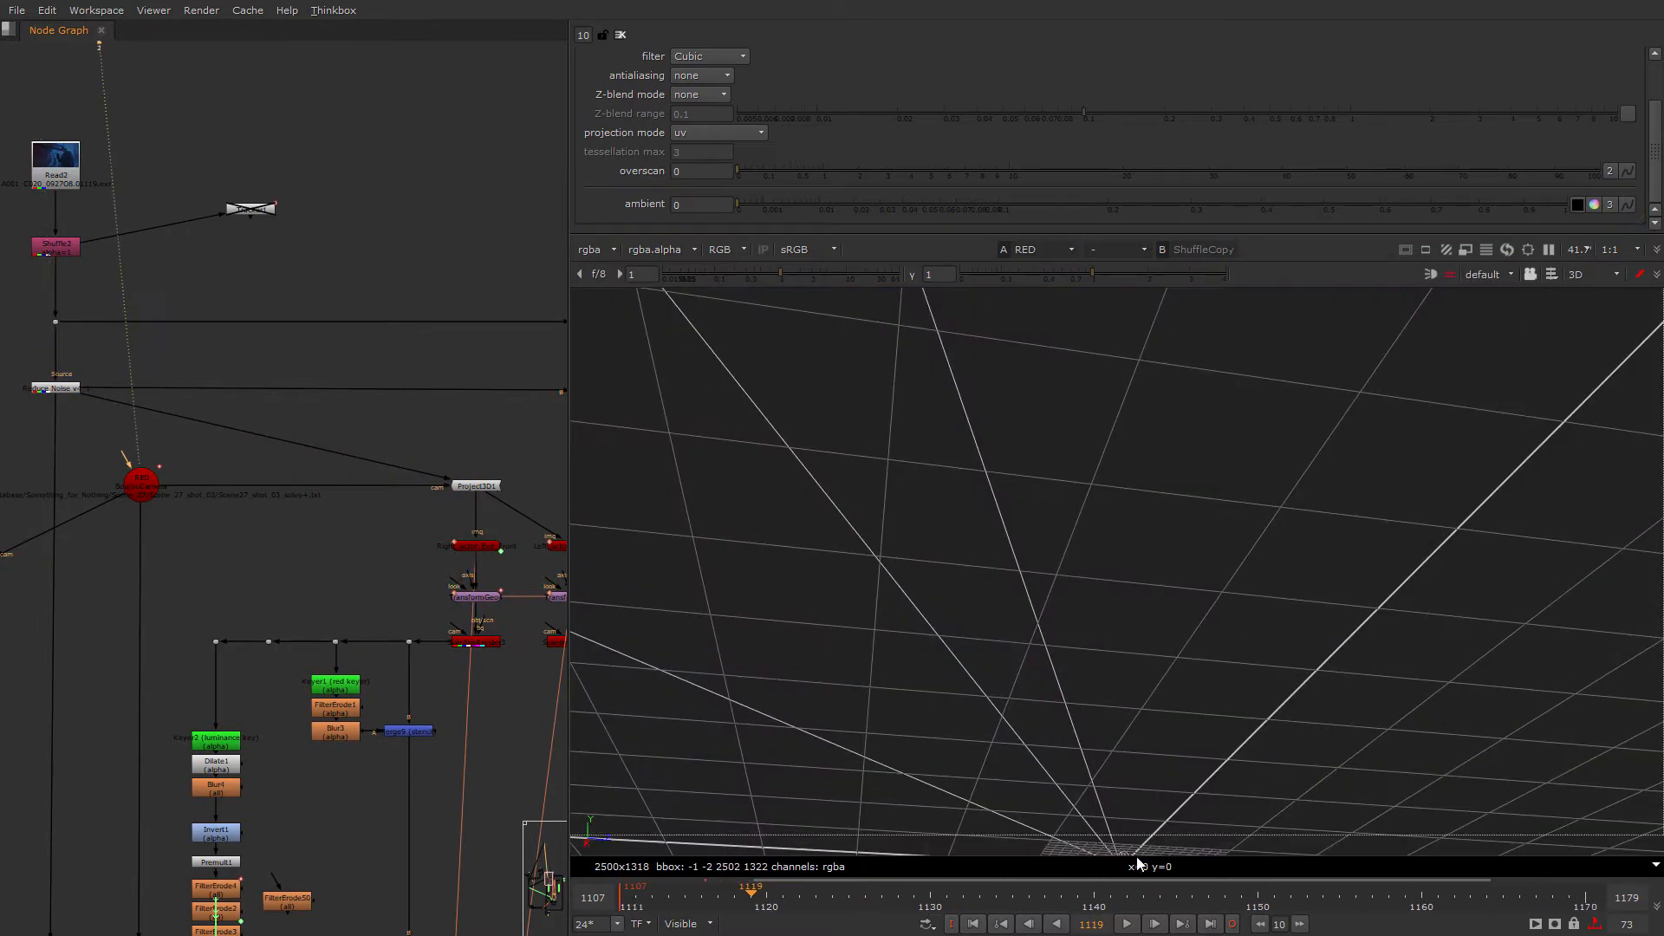
pyautogui.moveTo(1136, 858); pyautogui.dragTo(1147, 511, button='middle')
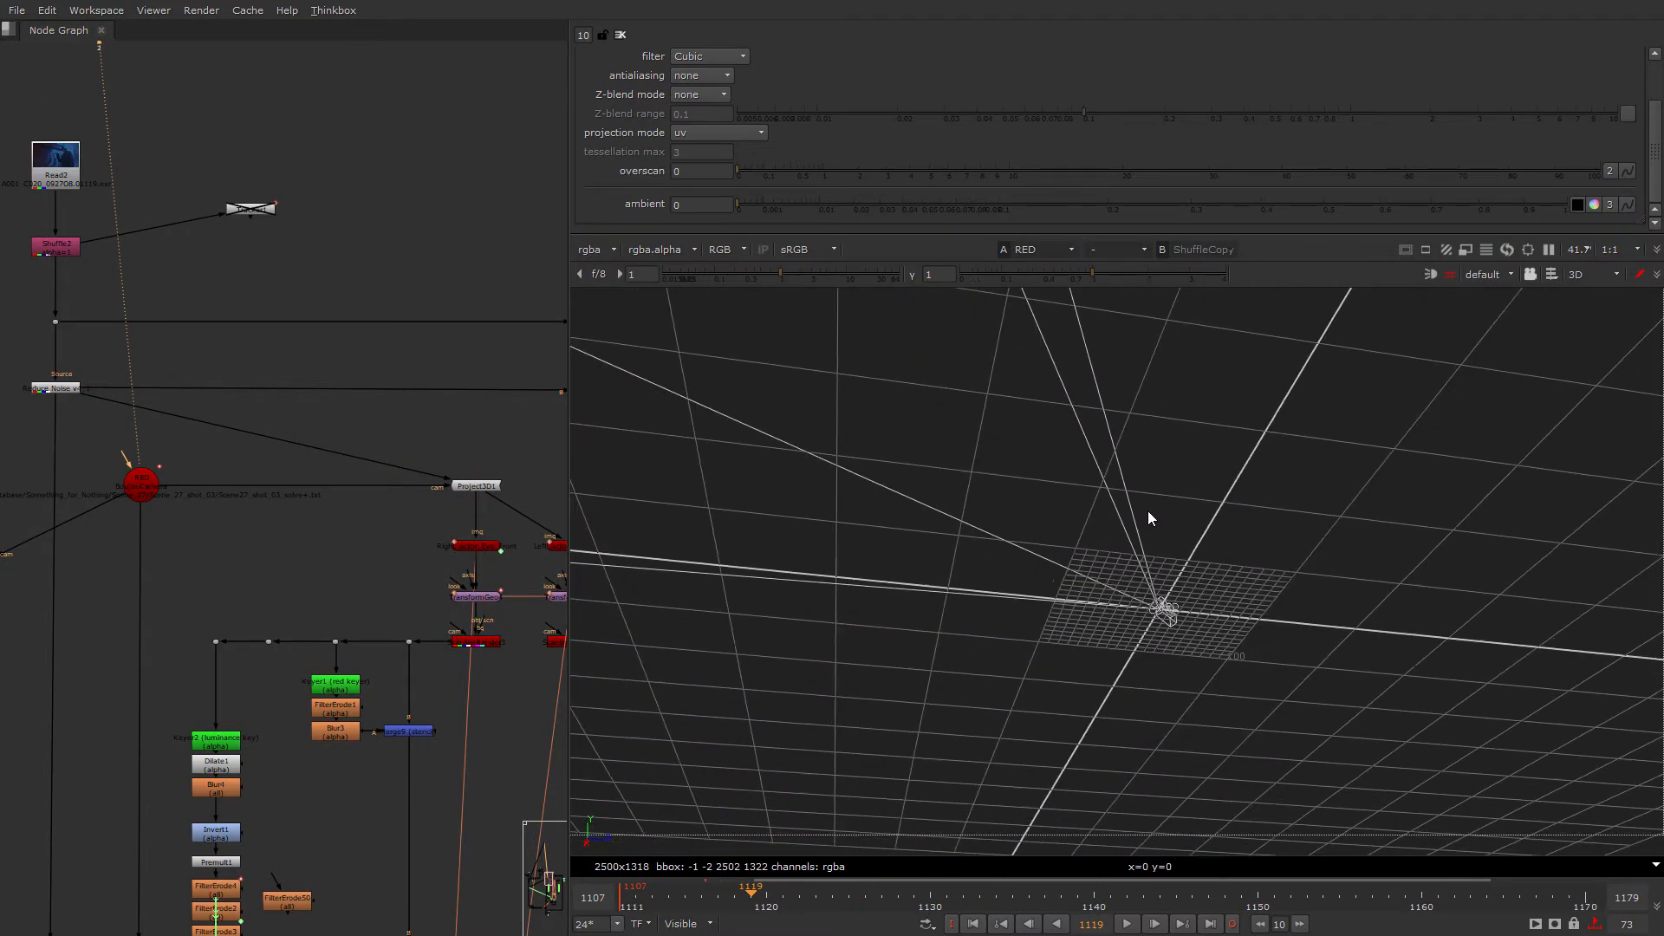
pyautogui.keyDown('ctrl'); pyautogui.moveTo(1147, 512); pyautogui.dragTo(1205, 703); pyautogui.keyUp('ctrl')
# Step: Display Project3D1 in the 3D viewer
pyautogui.scroll(3, 477, 486)
pyautogui.click(429, 497)
pyautogui.press('1')
pyautogui.scroll(-2, 1164, 621)
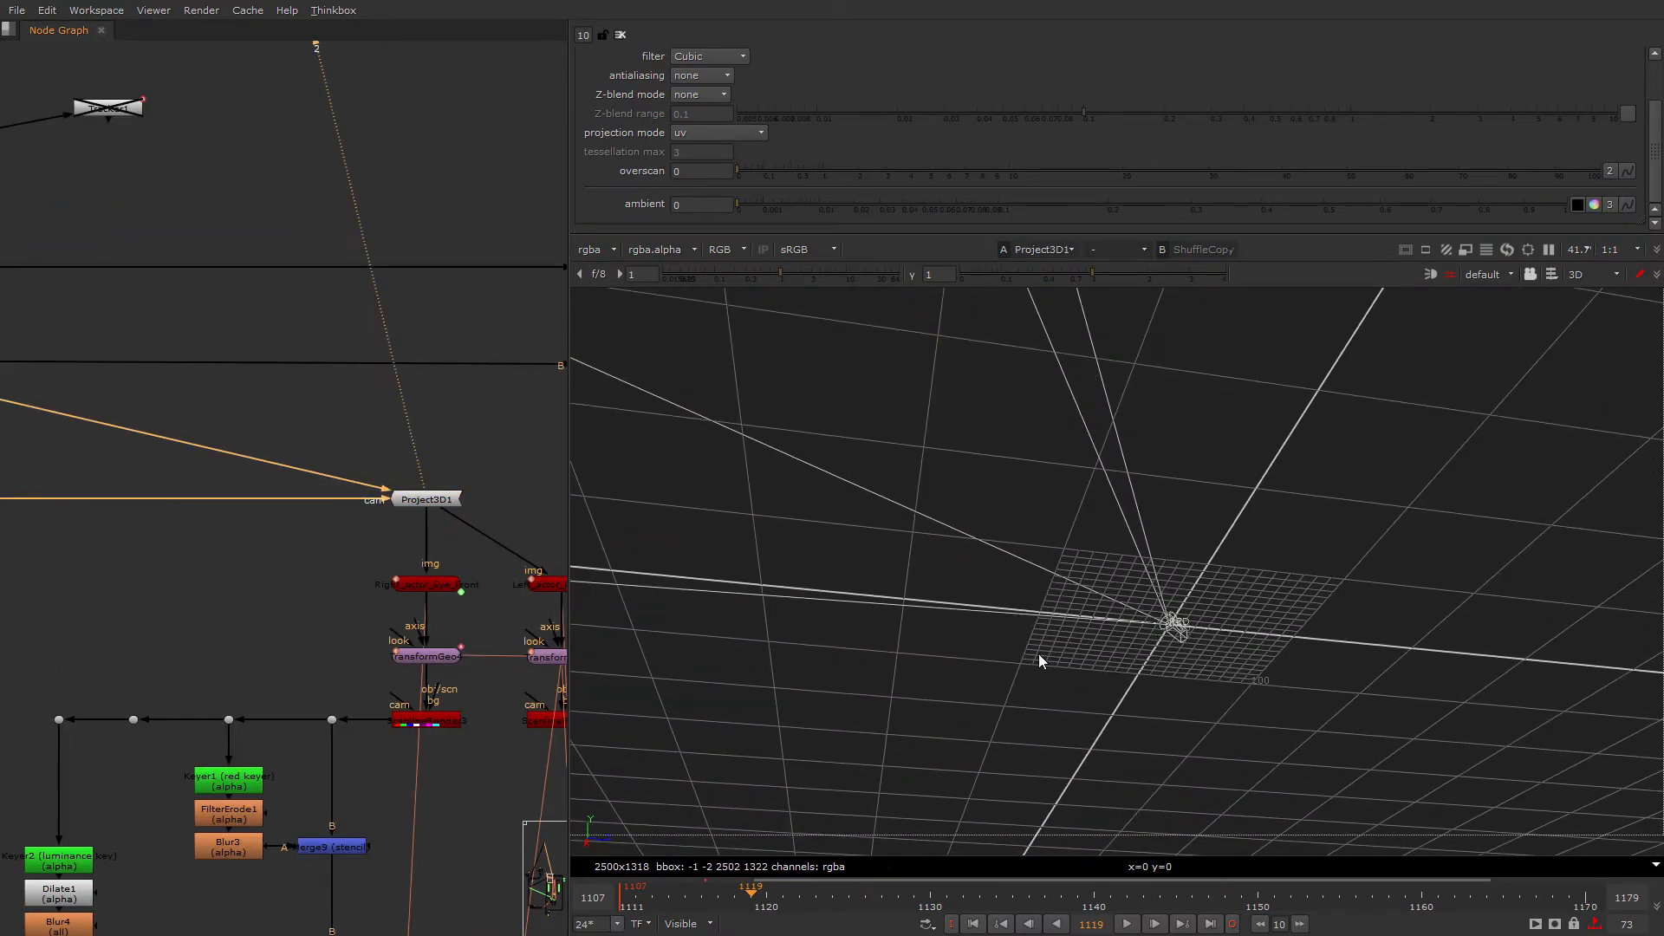
# Step: Display the Right_actor_Eye_Front card in the 3D viewer and inspect it relative to the camera and grid
pyautogui.click(451, 589)
pyautogui.press('1')
pyautogui.scroll(-4, 1036, 620)
pyautogui.moveTo(919, 494); pyautogui.dragTo(1146, 624, button='middle')
pyautogui.scroll(2, 1329, 780)
pyautogui.moveTo(347, 520); pyautogui.dragTo(483, 503, button='middle')
pyautogui.moveTo(1353, 765); pyautogui.dragTo(1226, 613, button='middle')
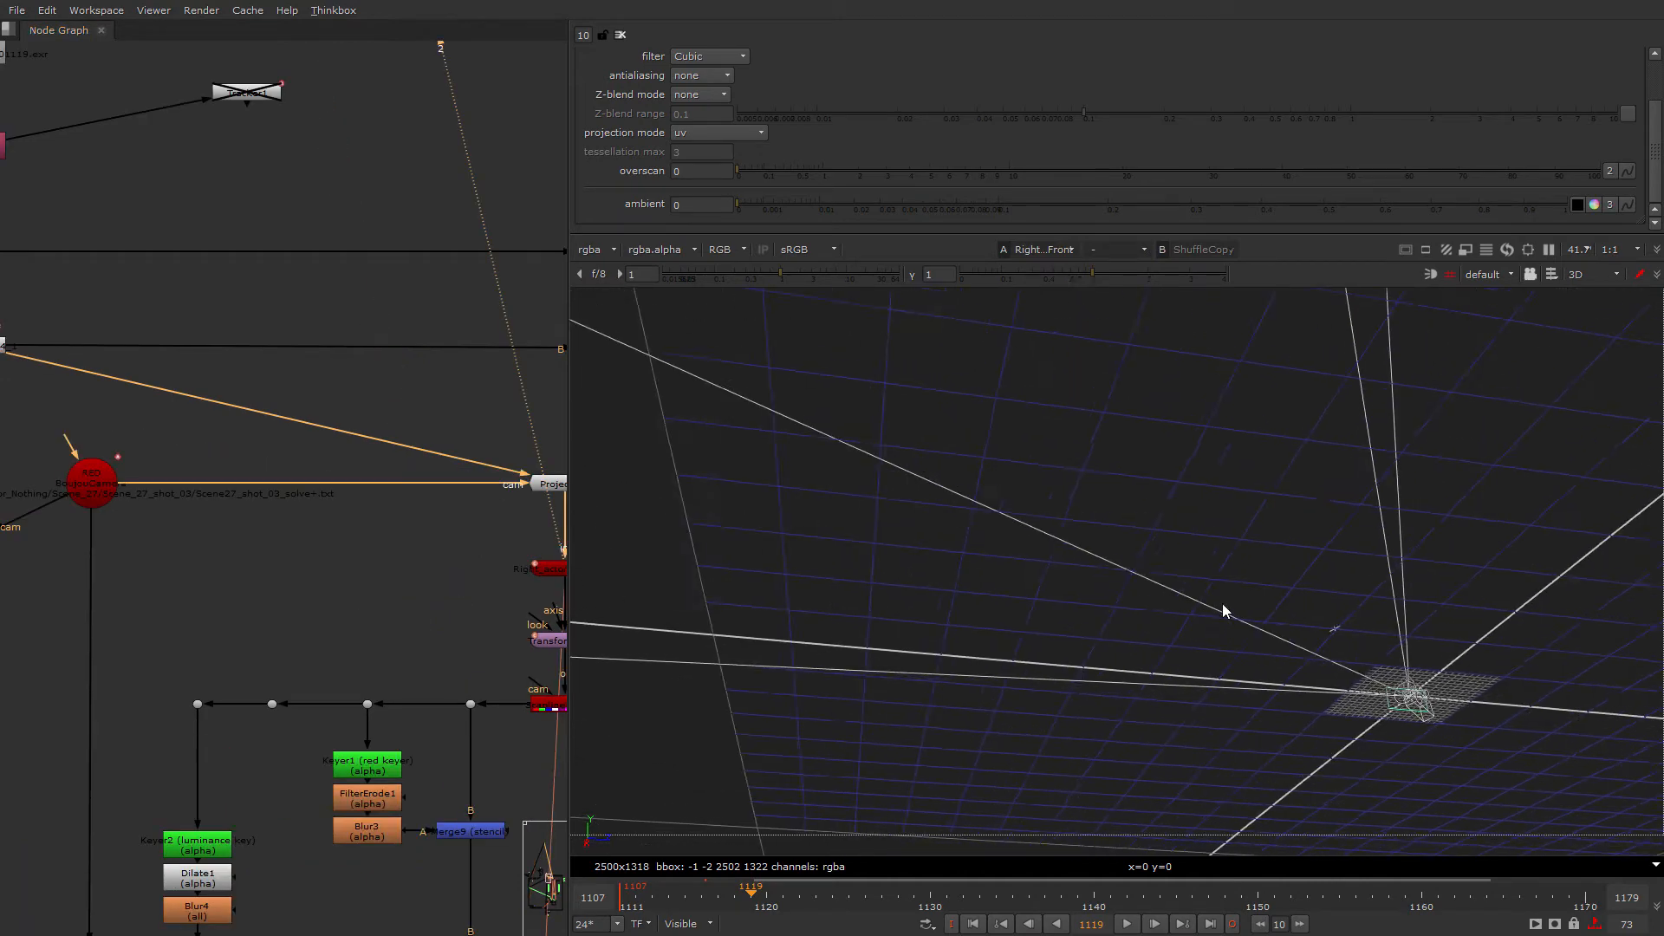
pyautogui.press('Tab')
pyautogui.scroll(-1, 1375, 673)
pyautogui.moveTo(1375, 673); pyautogui.dragTo(1263, 717, button='middle')
pyautogui.moveTo(554, 580); pyautogui.dragTo(407, 557, button='middle')
# Step: Display TransformGeo4 and frame the right-eye card within the 3D scene
pyautogui.scroll(2, 420, 557)
pyautogui.click(436, 643)
pyautogui.press('1')
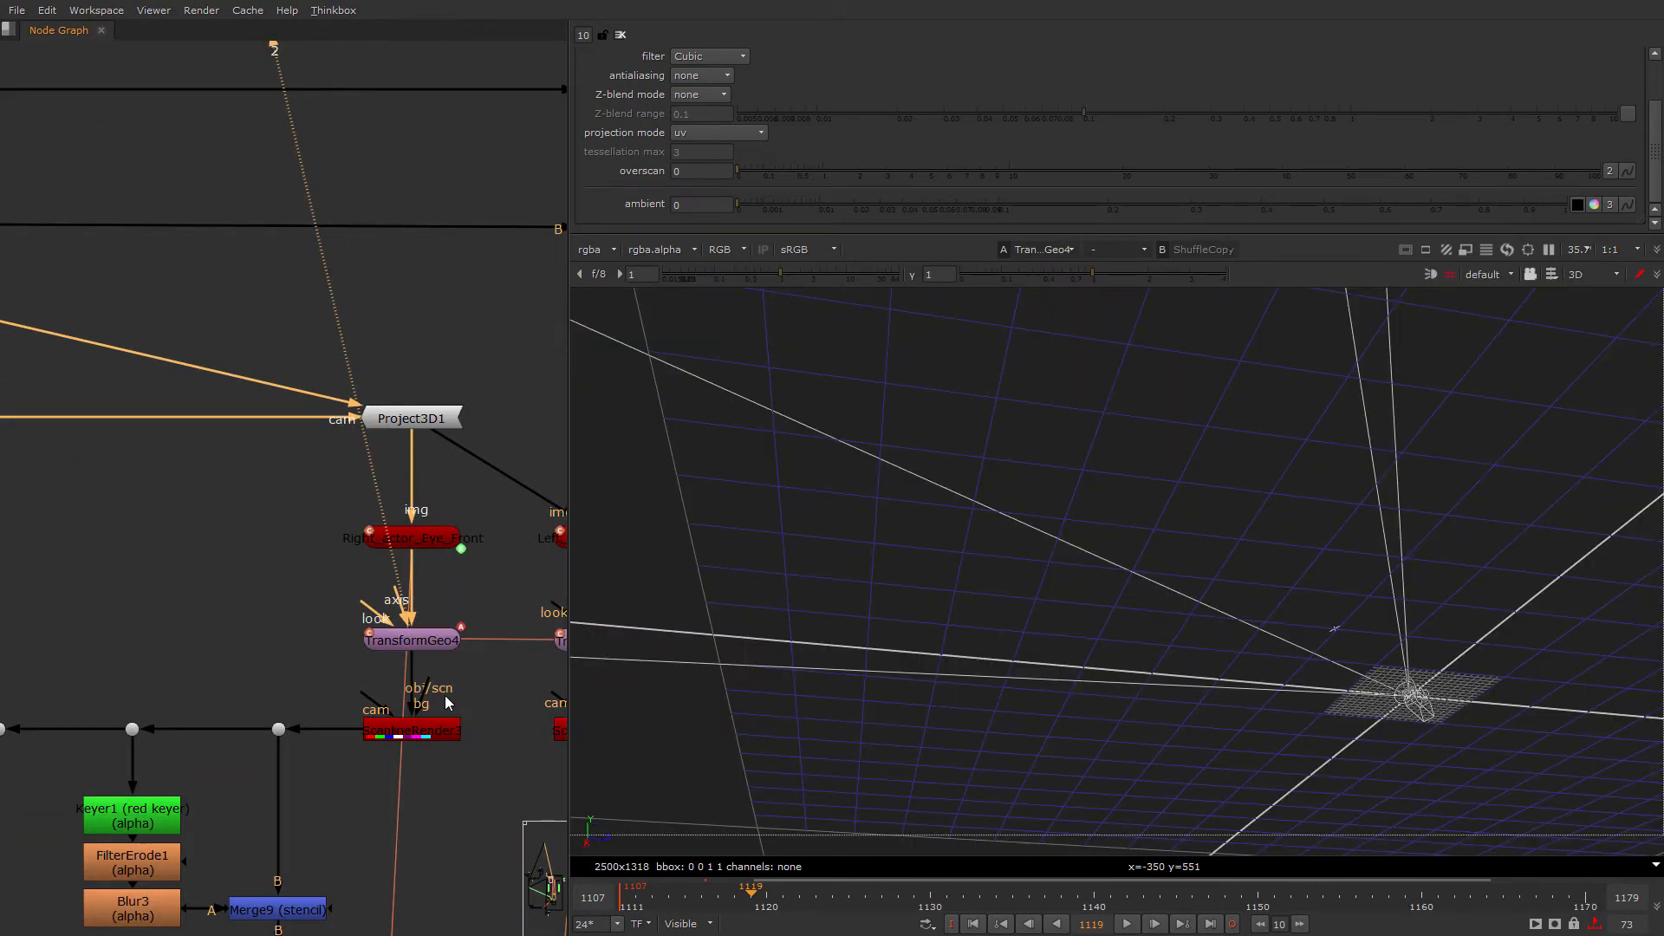
pyautogui.press('f')
pyautogui.scroll(-7, 1120, 654)
pyautogui.scroll(-10, 1118, 684)
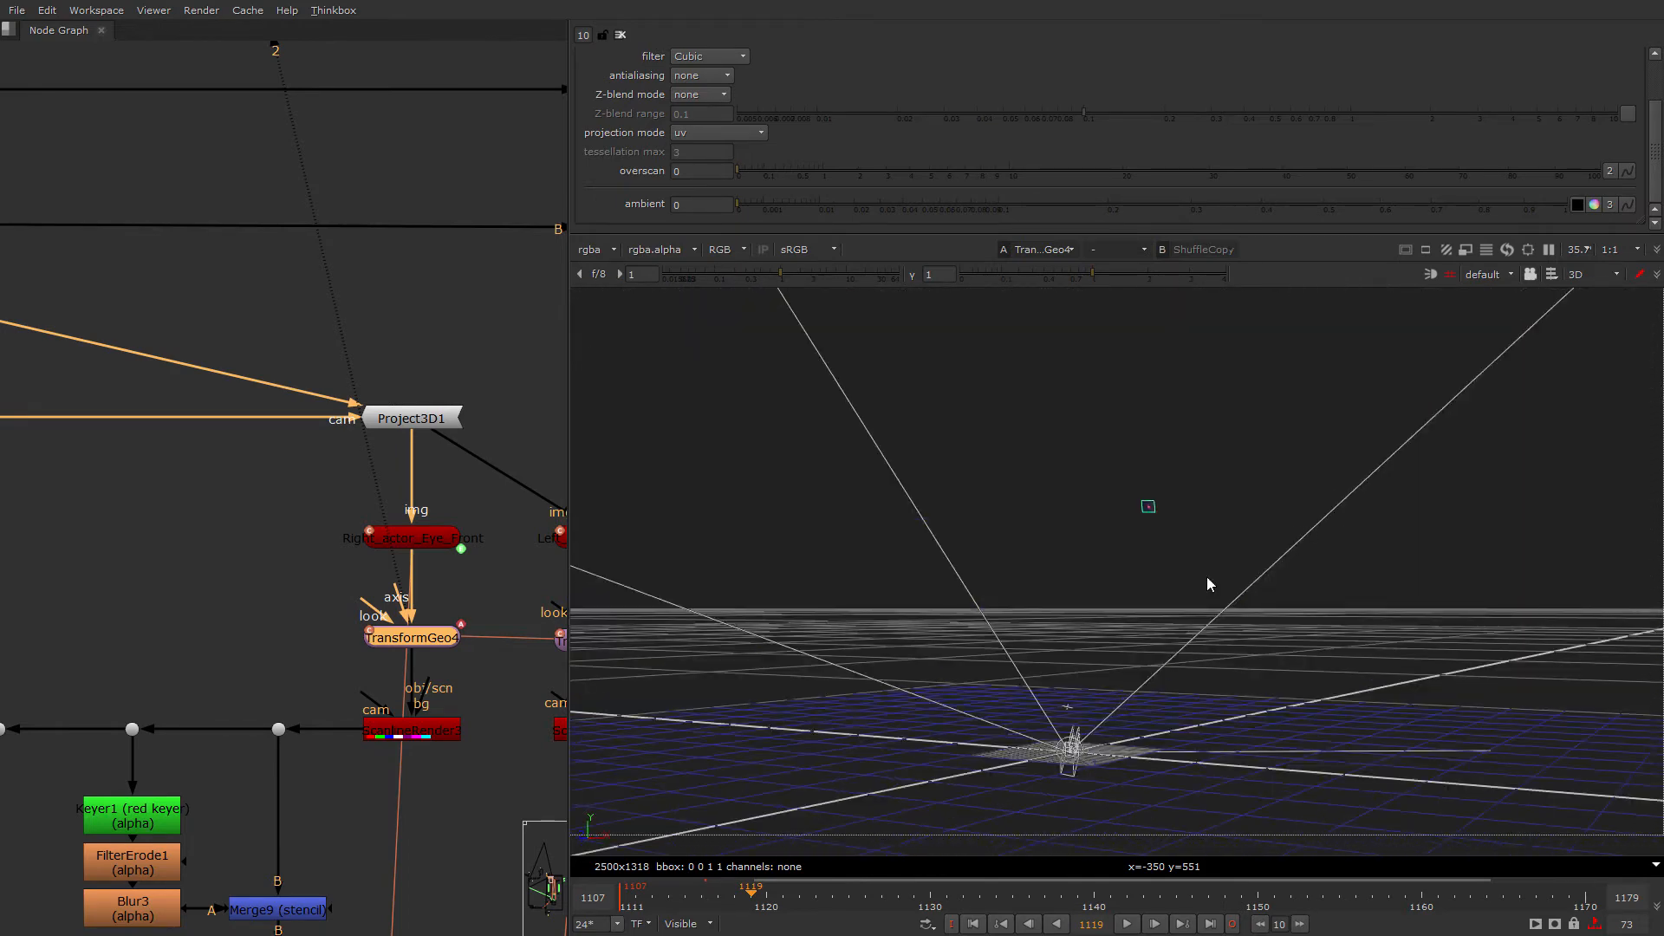
# Step: Go to frame 1127 and inspect the eye image projected on the card up close
pyautogui.moveTo(785, 891); pyautogui.dragTo(891, 896)
pyautogui.scroll(2, 1153, 522)
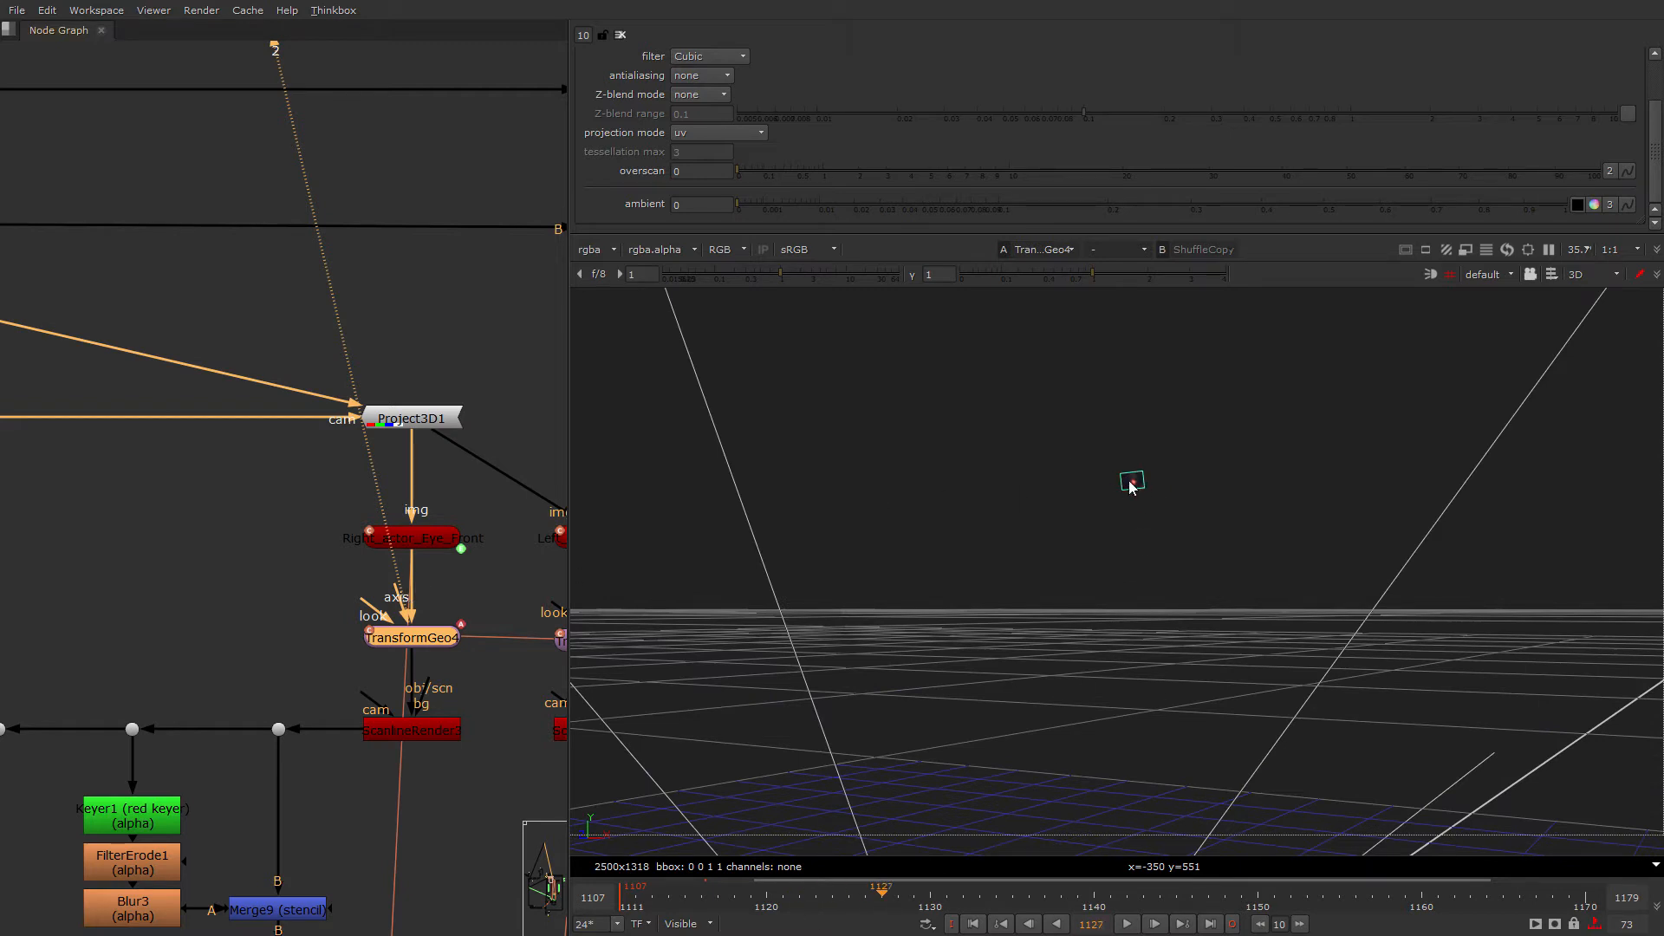
pyautogui.scroll(3, 1134, 464)
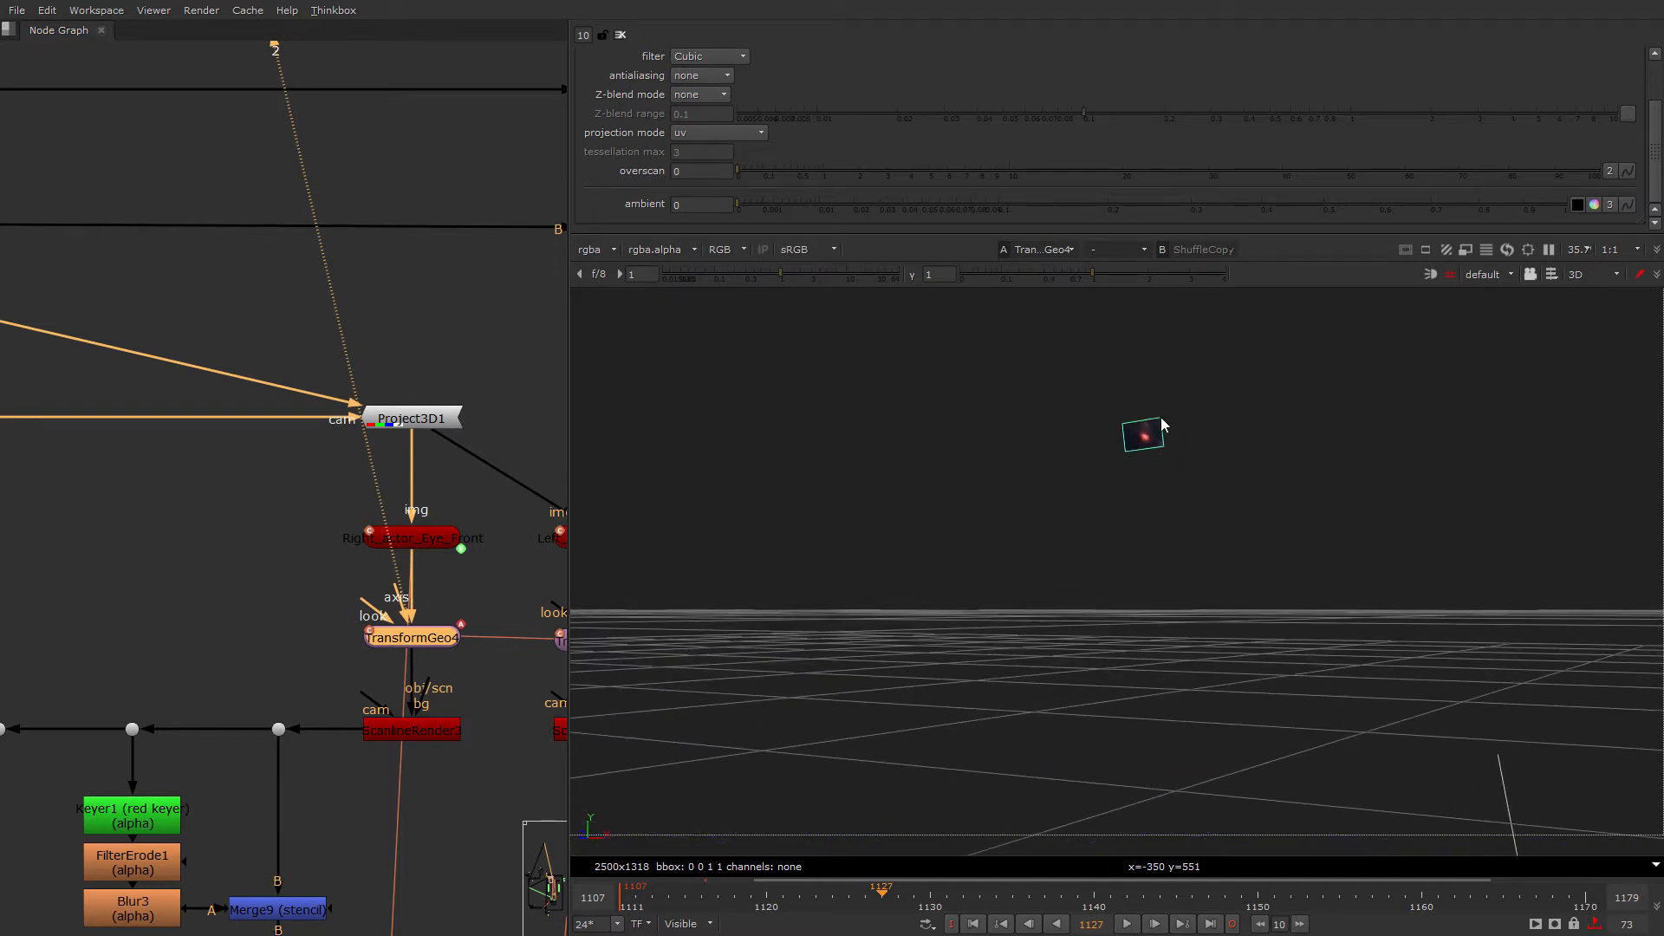
# Step: Display the ScanlineRender3 image with its properties open and step forward to frame 1134
pyautogui.click(428, 735)
pyautogui.press('2')
pyautogui.doubleClick(416, 732)
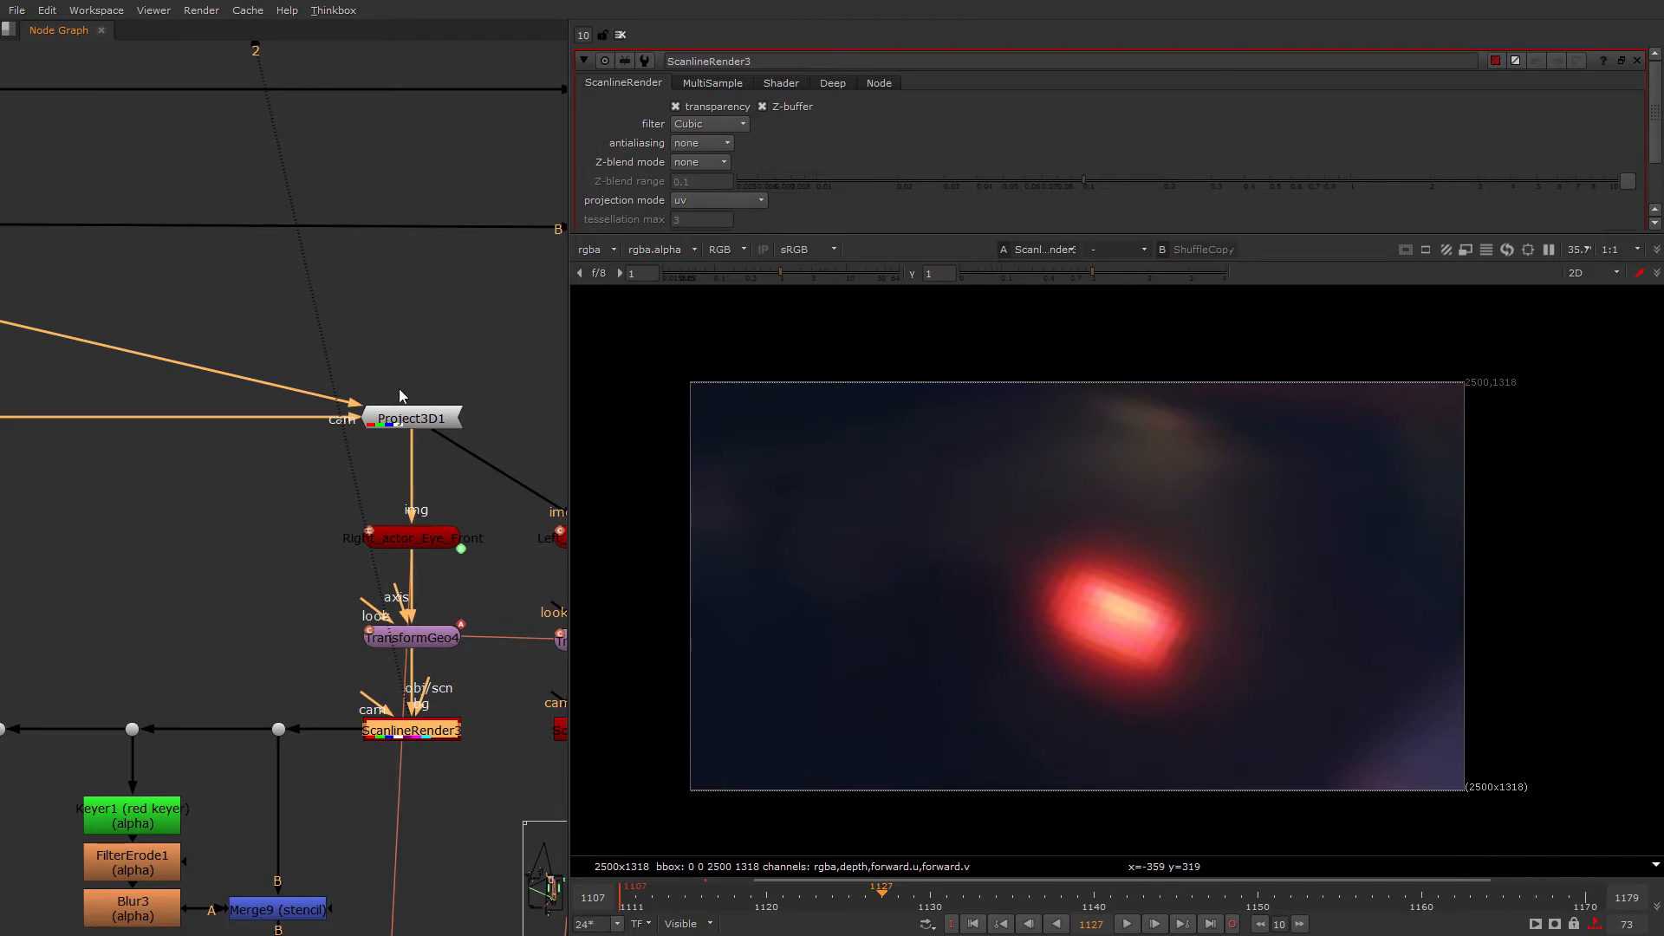
pyautogui.press('Right')
pyautogui.press('Right')
pyautogui.press('Right')
pyautogui.press('Right')
pyautogui.press('Right')
pyautogui.press('Right')
pyautogui.press('Right')
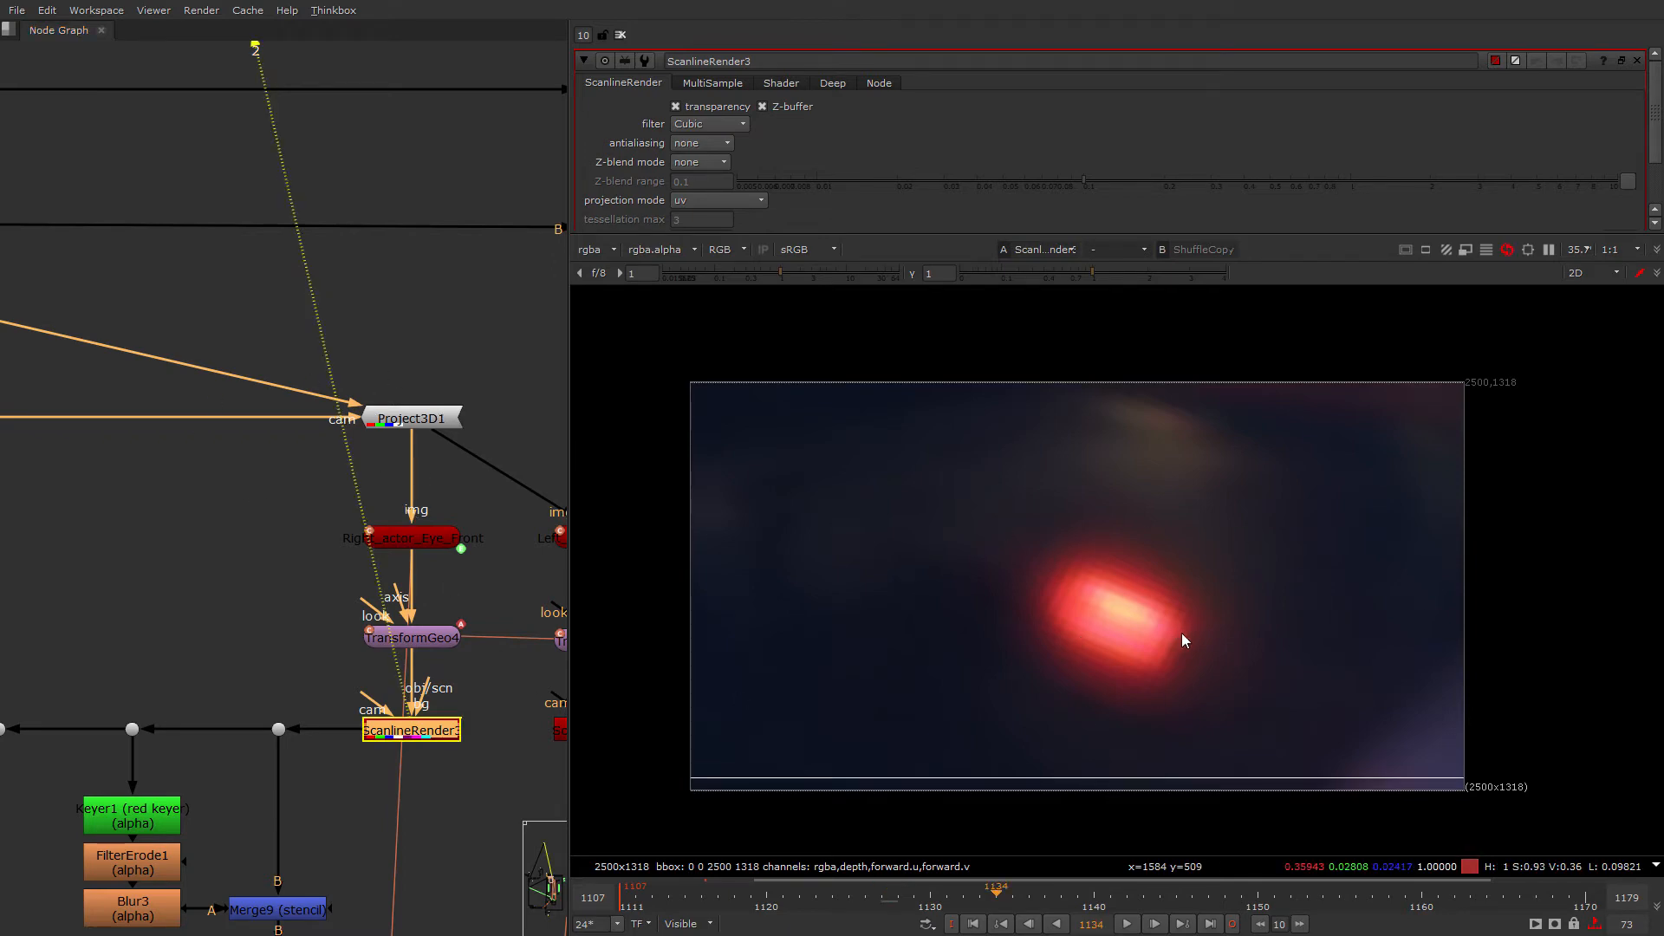
# Step: Display Keyer1 (red keyer) below ScanlineRender3 and check its alpha matte of the glowing eye
pyautogui.scroll(-5, 394, 517)
pyautogui.moveTo(344, 662); pyautogui.dragTo(361, 543, button='middle')
pyautogui.scroll(3, 361, 544)
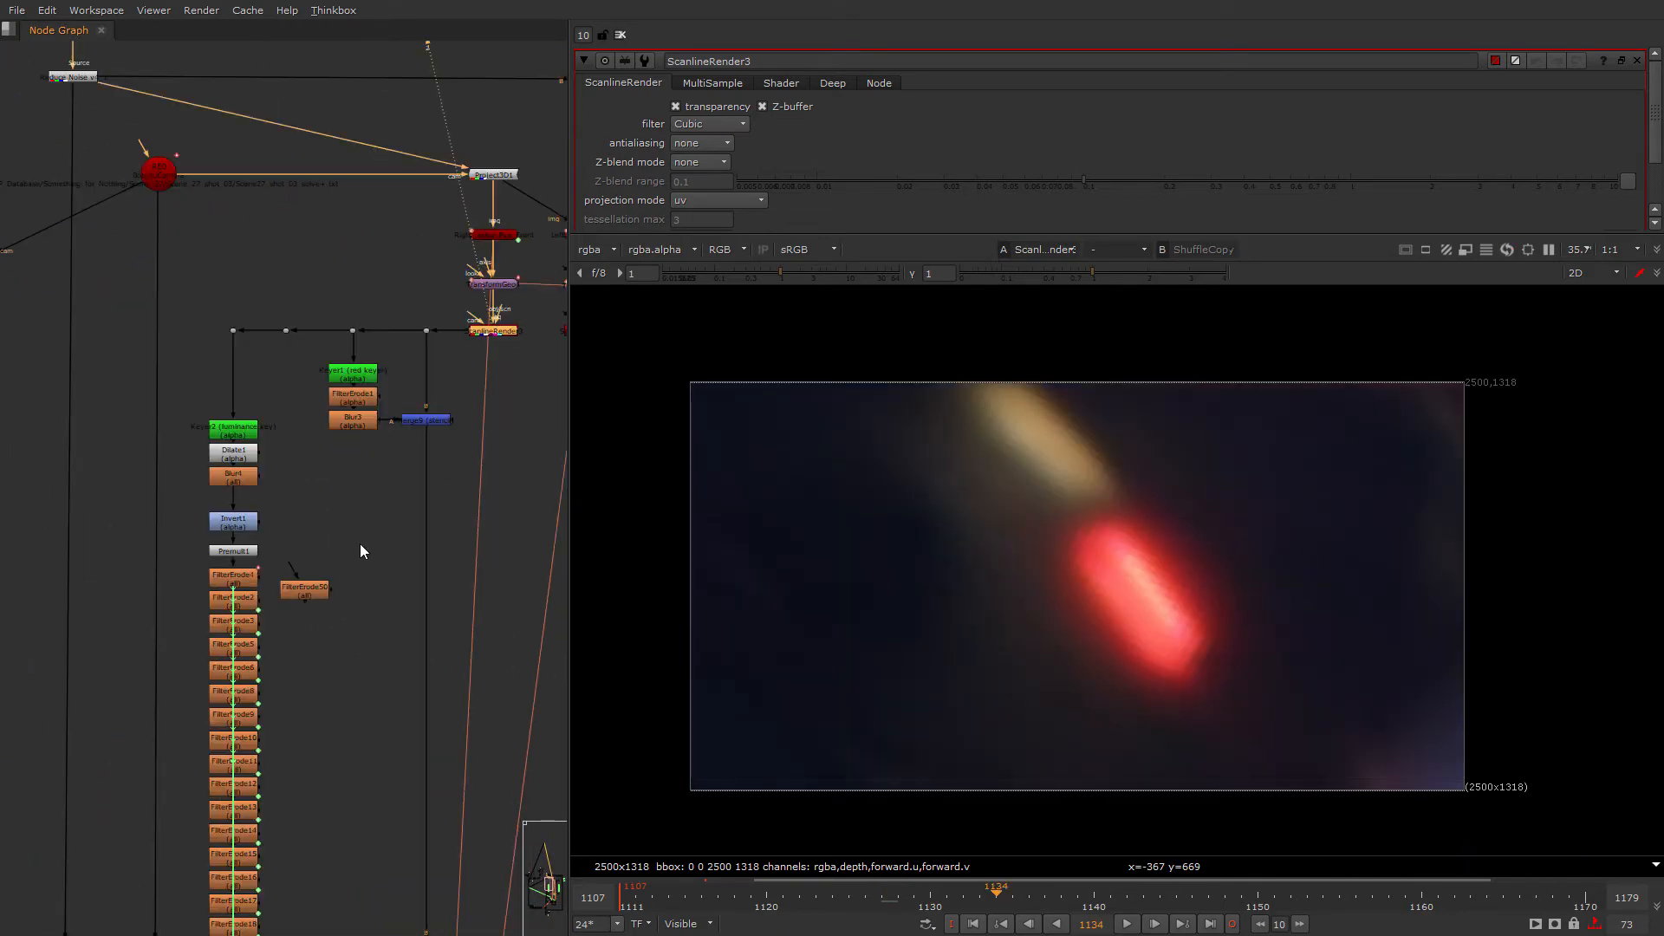
pyautogui.press('a')
pyautogui.press('a')
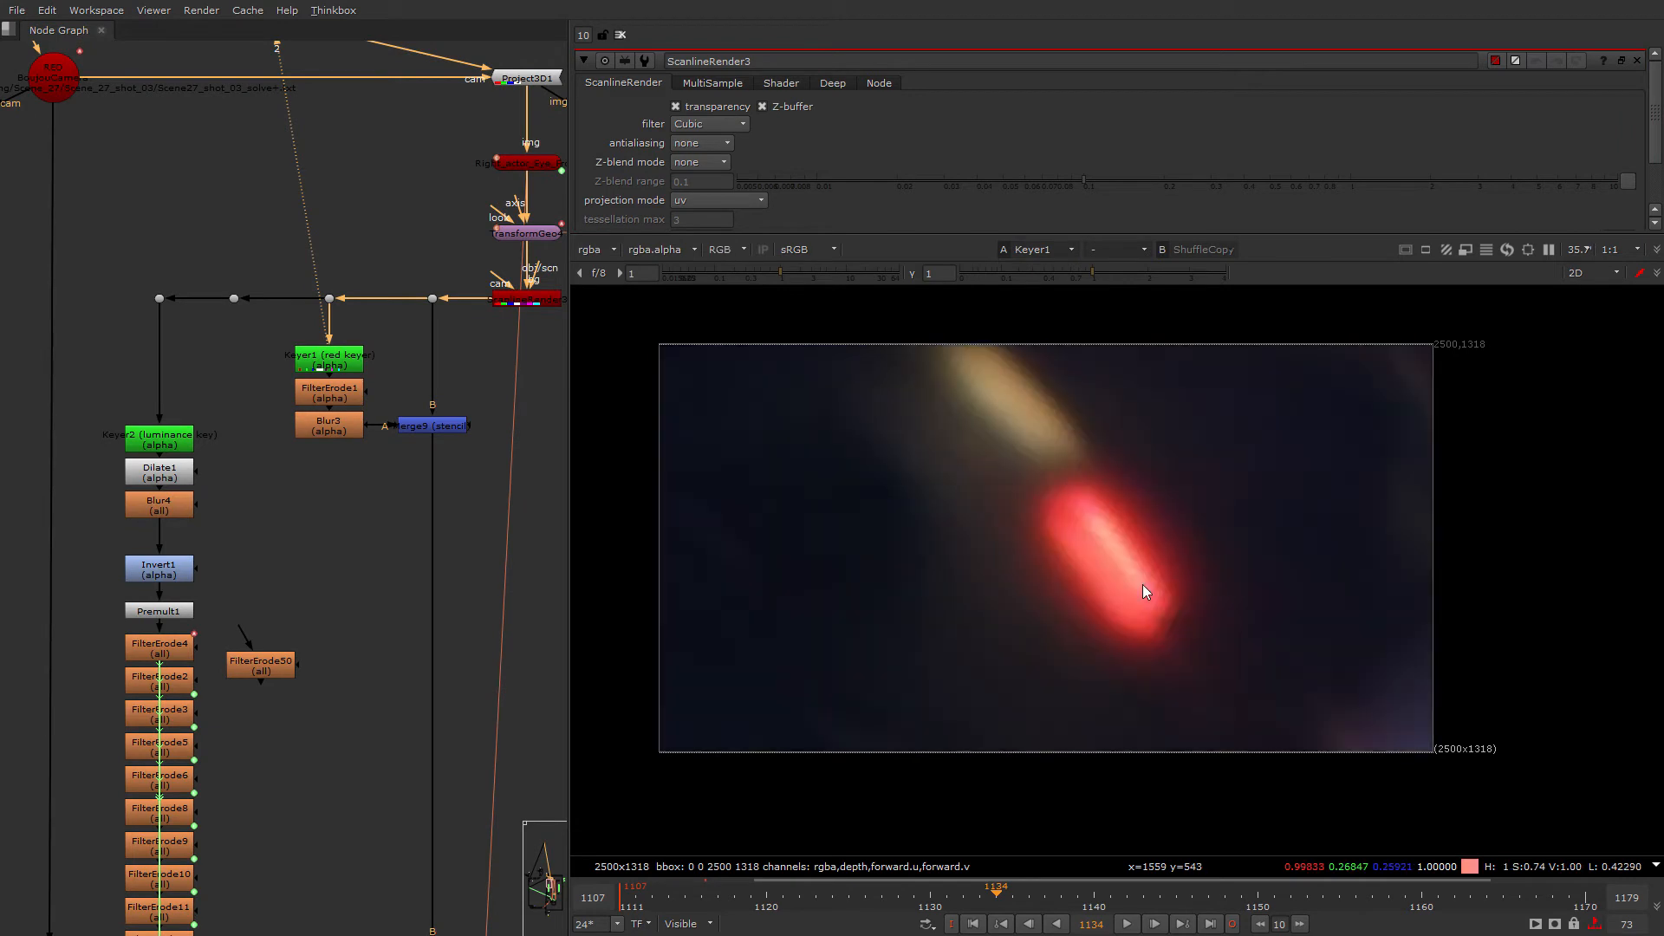
pyautogui.press('a')
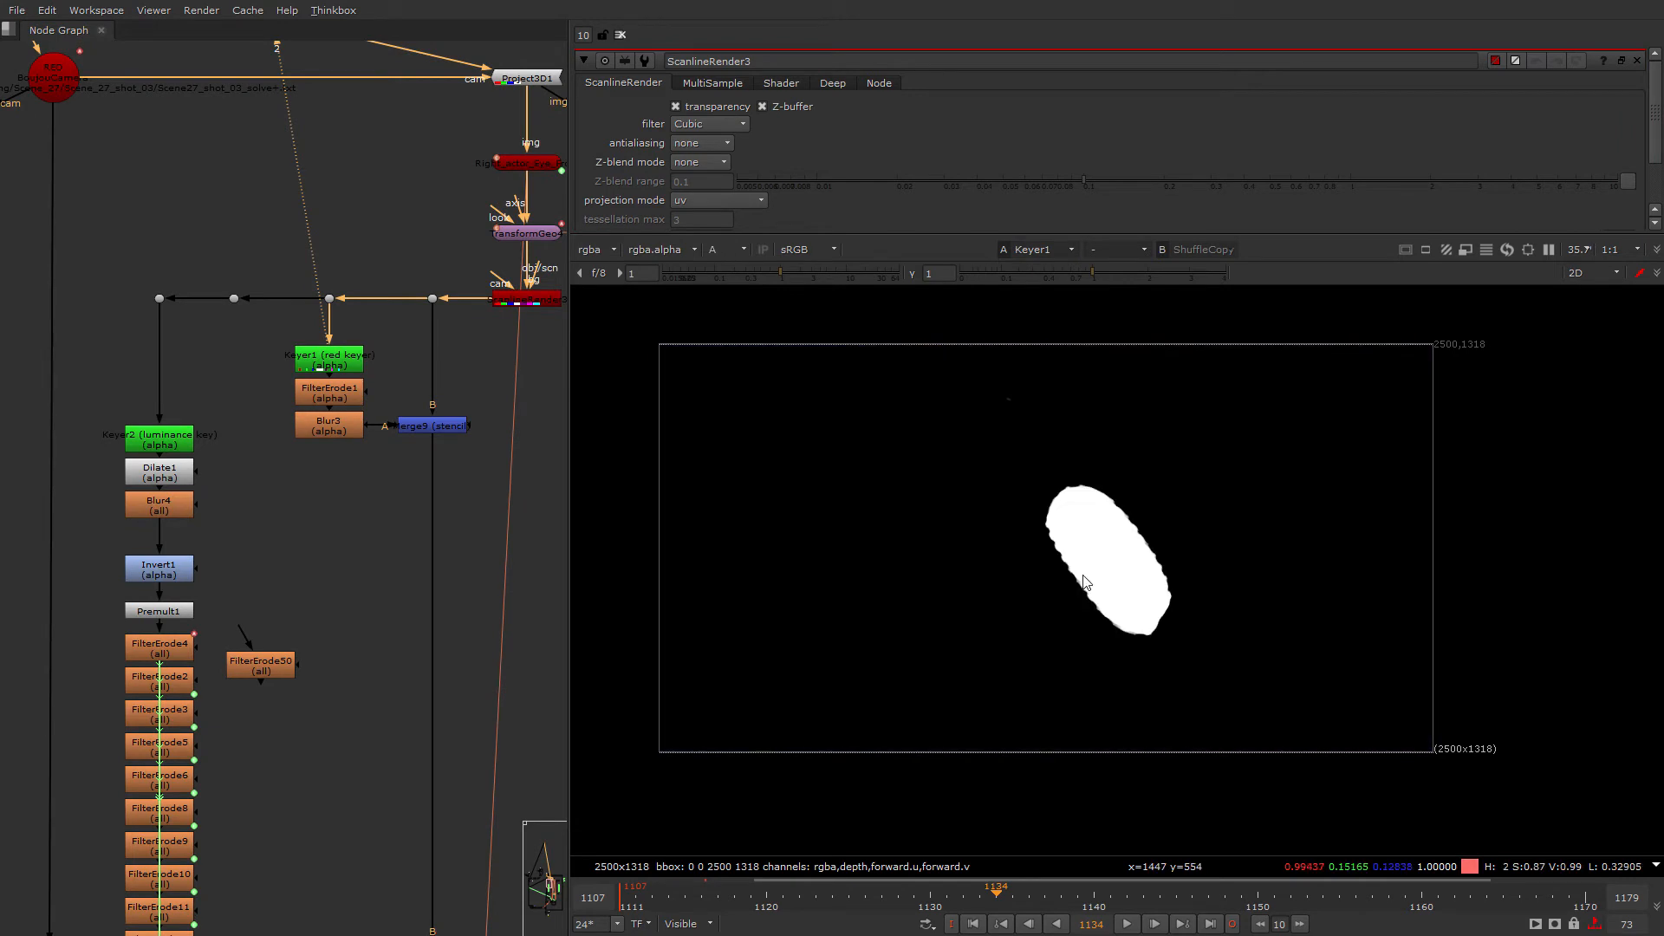
# Step: Display Keyer2 (luminance key) in colour, followed by the Merge9 stencil
pyautogui.scroll(2, 359, 395)
pyautogui.click(80, 466)
pyautogui.press('1')
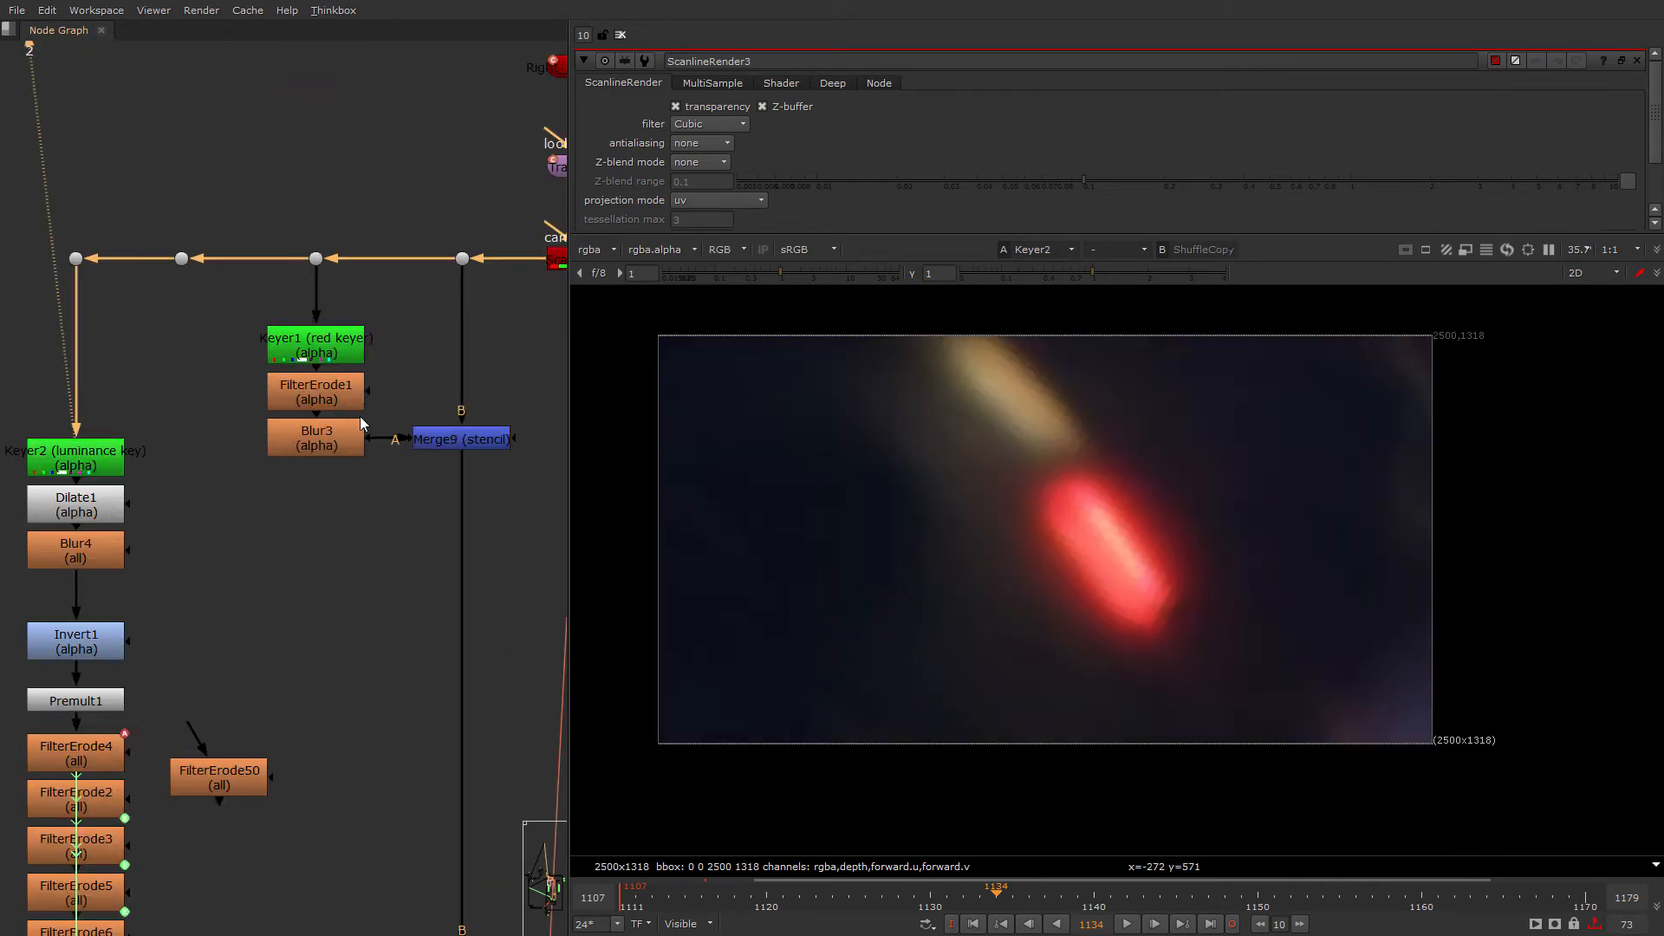
pyautogui.click(313, 440)
pyautogui.click(459, 442)
pyautogui.press('1')
pyautogui.moveTo(1113, 630); pyautogui.dragTo(1073, 606, button='middle')
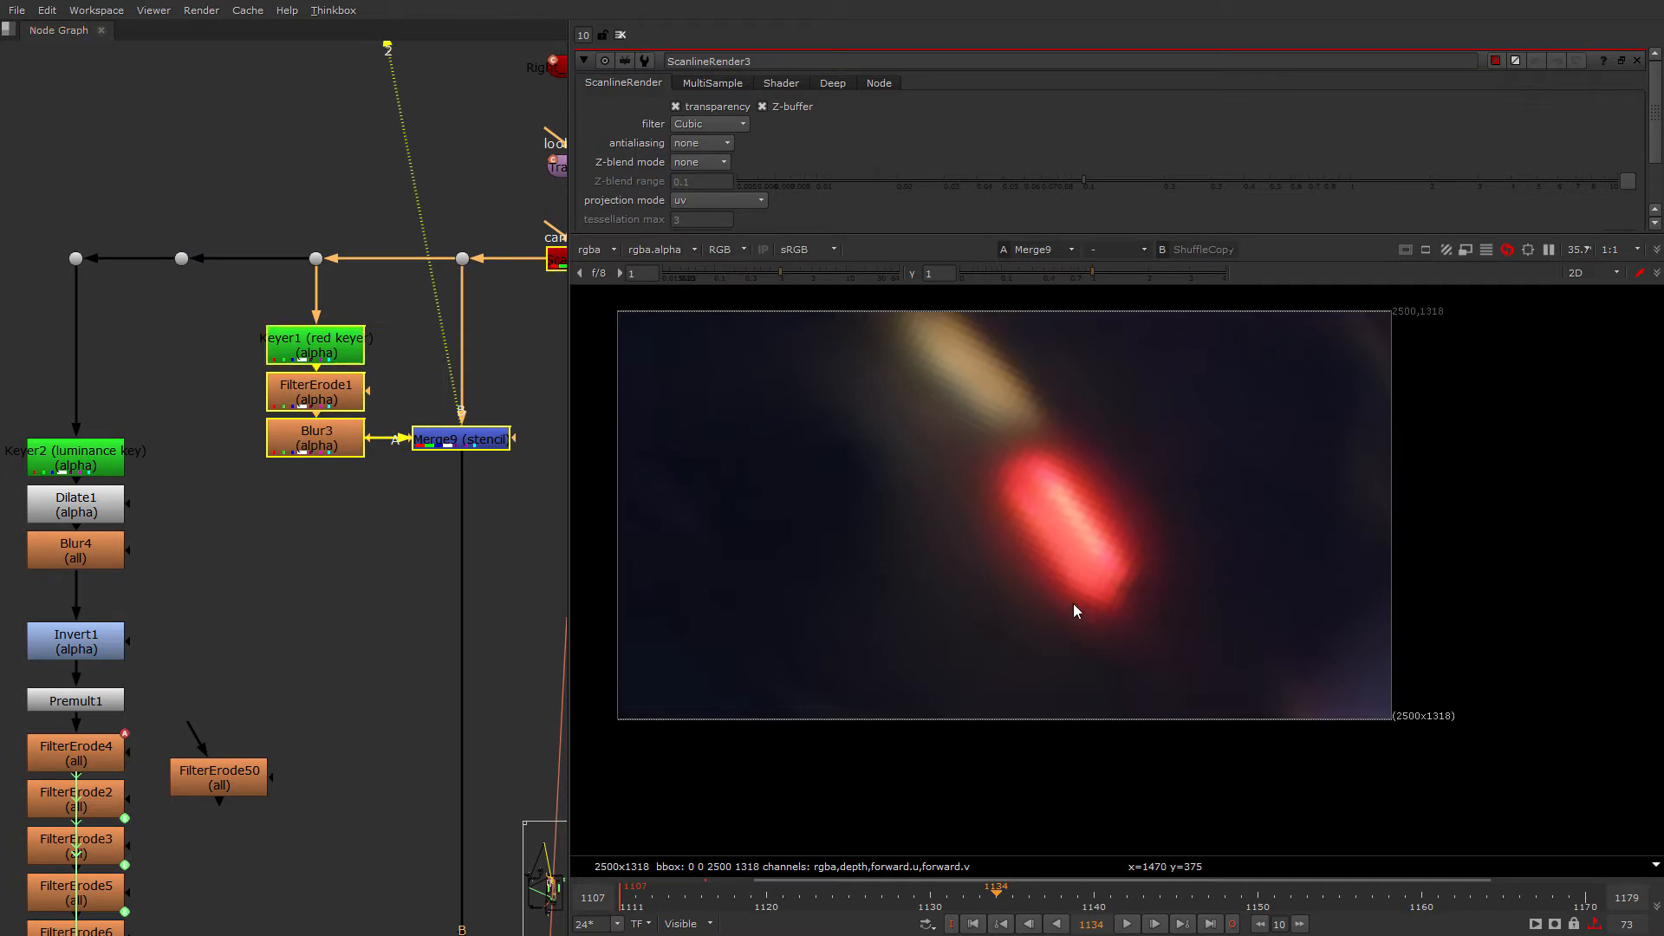
# Step: Return to the Keyer1 branch and compare the red key's alpha matte with the colour image
pyautogui.press('2')
pyautogui.click(306, 432)
pyautogui.press('2')
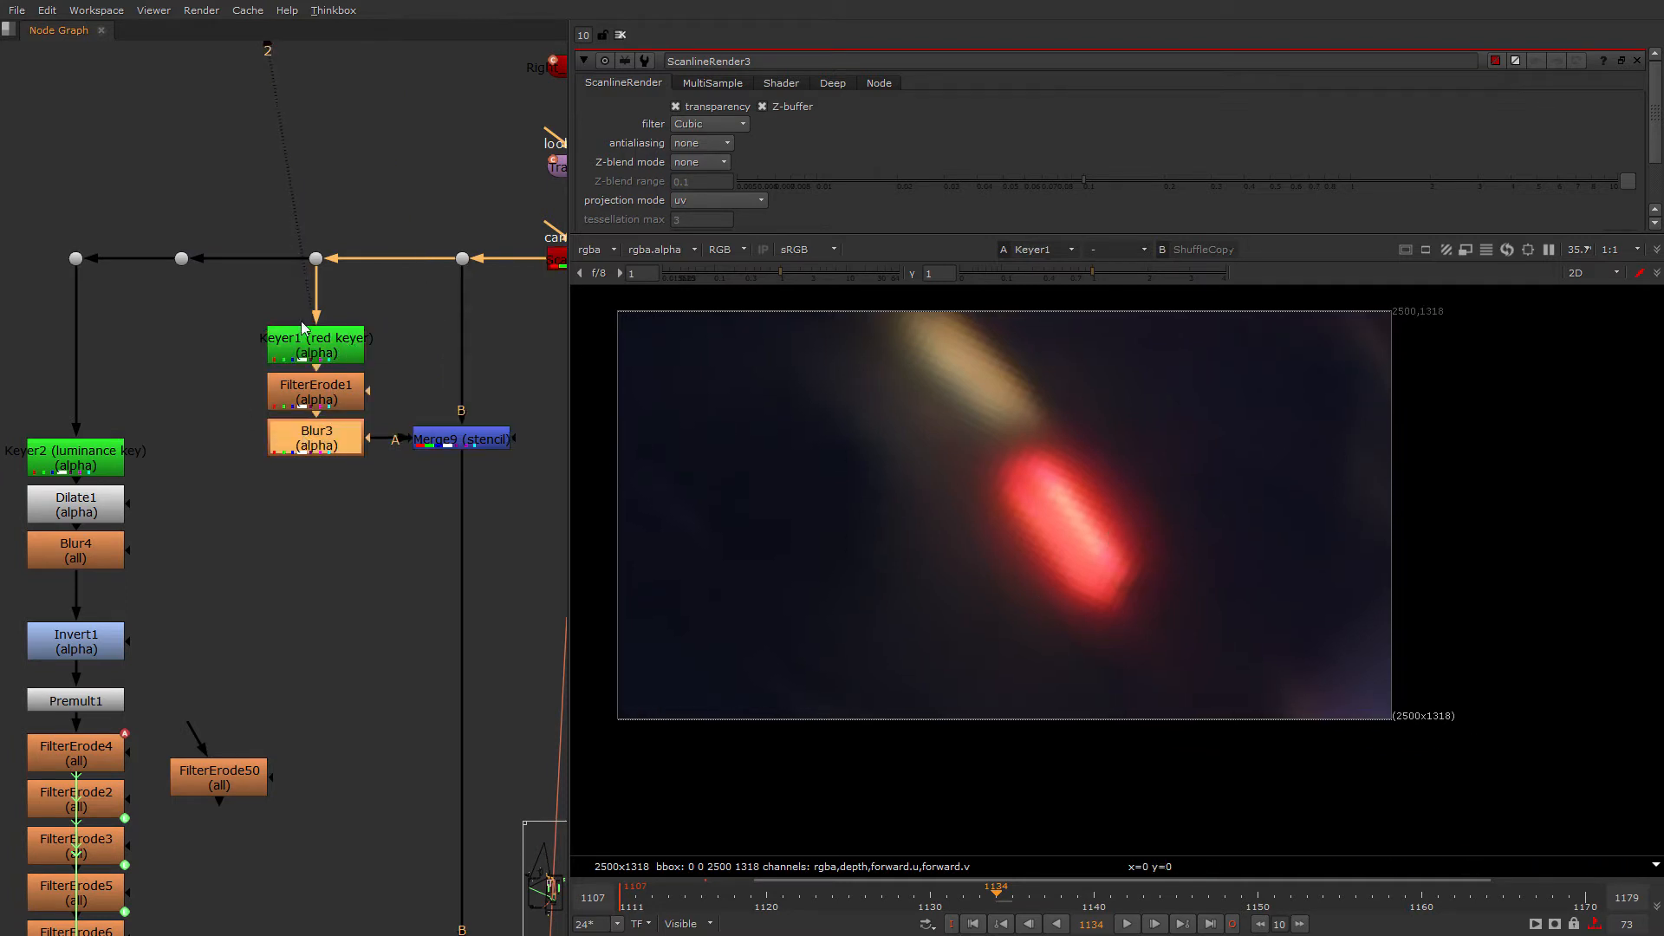
pyautogui.click(302, 319)
pyautogui.moveTo(1053, 532); pyautogui.dragTo(1087, 522, button='middle')
pyautogui.press('a')
pyautogui.press('a')
pyautogui.moveTo(316, 315); pyautogui.dragTo(312, 319)
pyautogui.moveTo(1047, 501); pyautogui.dragTo(906, 494, button='middle')
pyautogui.press('a')
# Step: Display the Merge9 stencil in colour to inspect the eye cut-out
pyautogui.click(451, 445)
pyautogui.press('2')
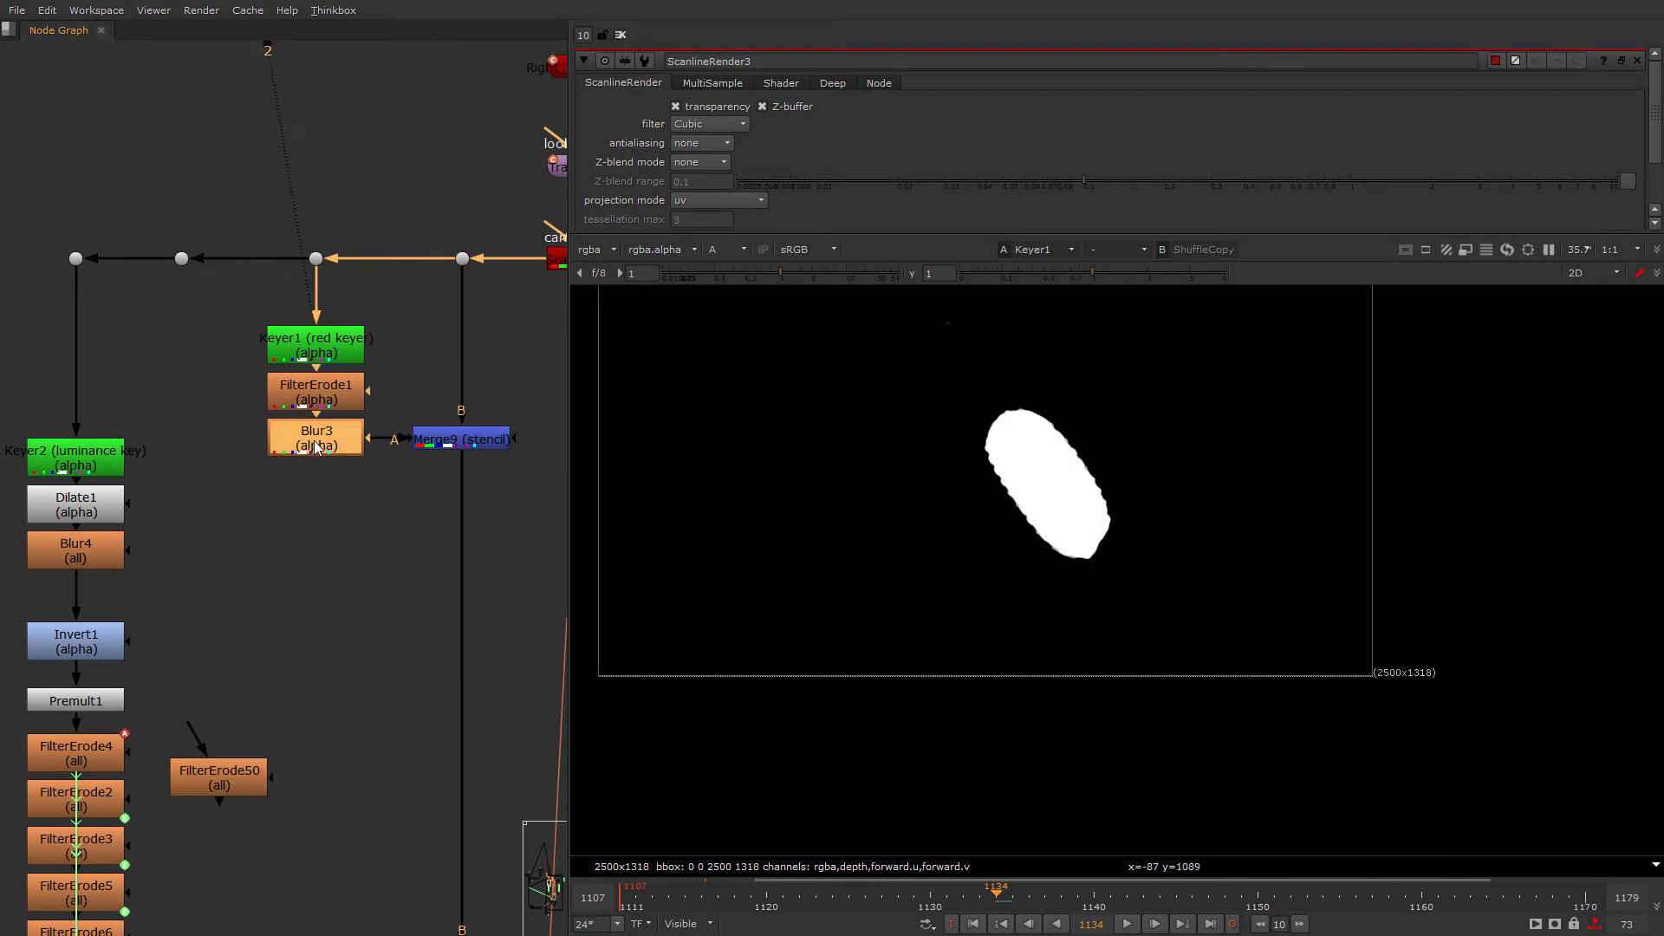
pyautogui.press('a')
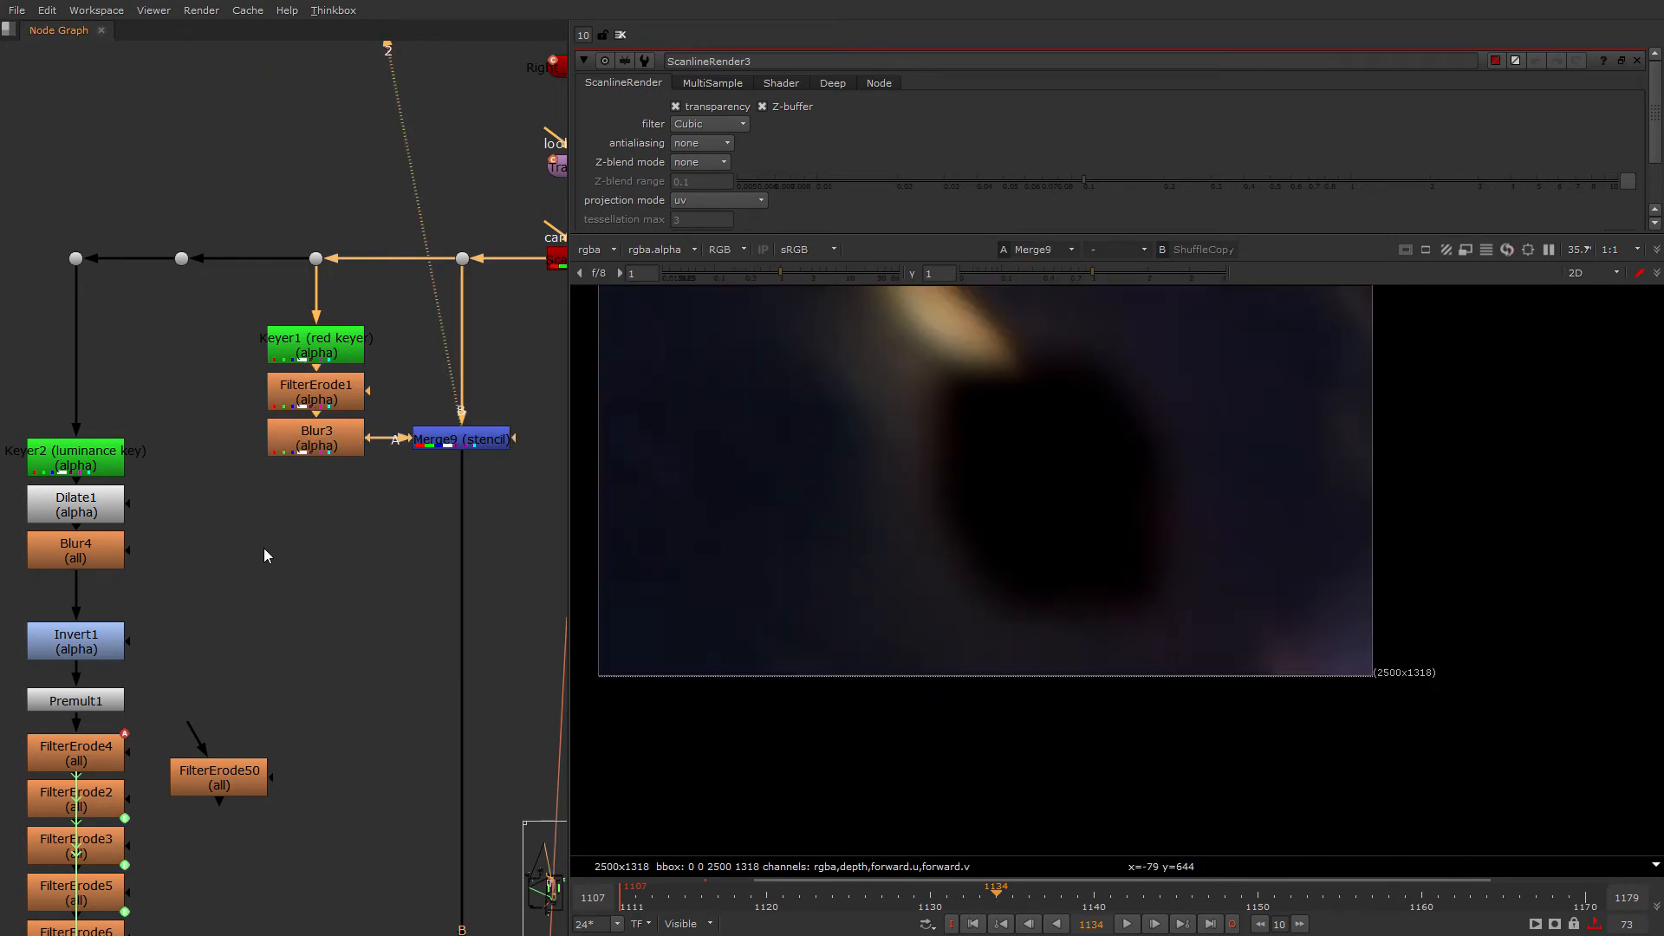
# Step: Display Keyer2 (luminance key) and toggle repeatedly between its alpha matte and the colour image
pyautogui.scroll(-2, 172, 521)
pyautogui.moveTo(172, 521); pyautogui.dragTo(295, 486, button='middle')
pyautogui.click(199, 313)
pyautogui.press('2')
pyautogui.moveTo(898, 518); pyautogui.dragTo(976, 526, button='middle')
pyautogui.press('a')
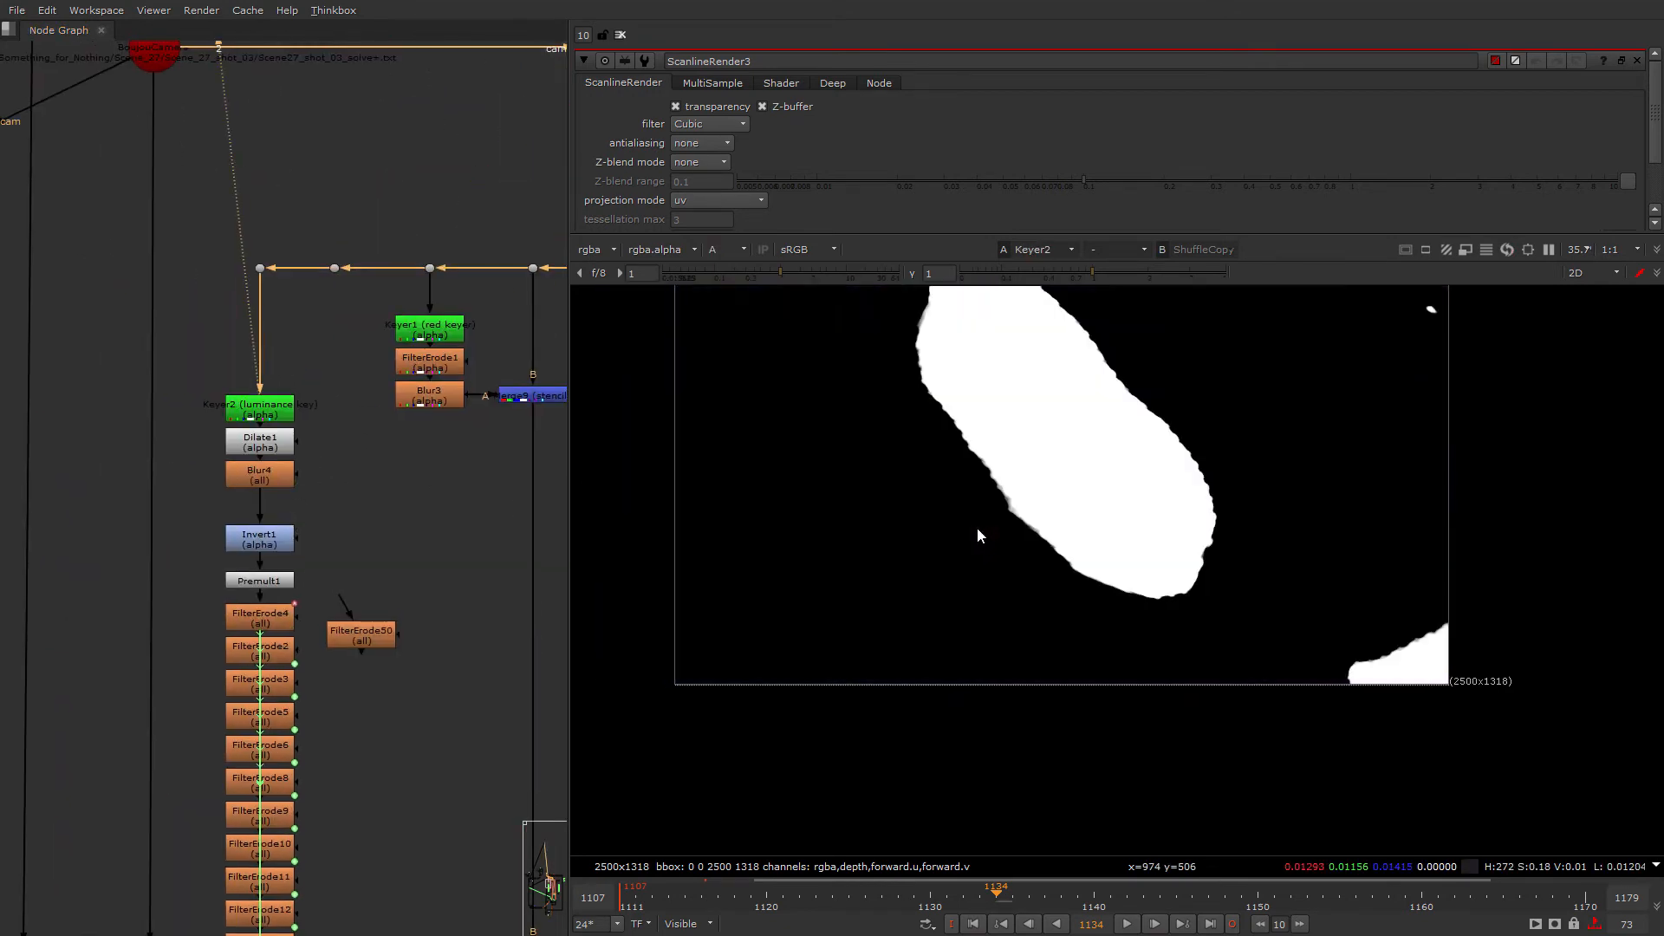
pyautogui.press('a')
pyautogui.moveTo(942, 436); pyautogui.dragTo(934, 537, button='middle')
pyautogui.press('a')
pyautogui.press('a')
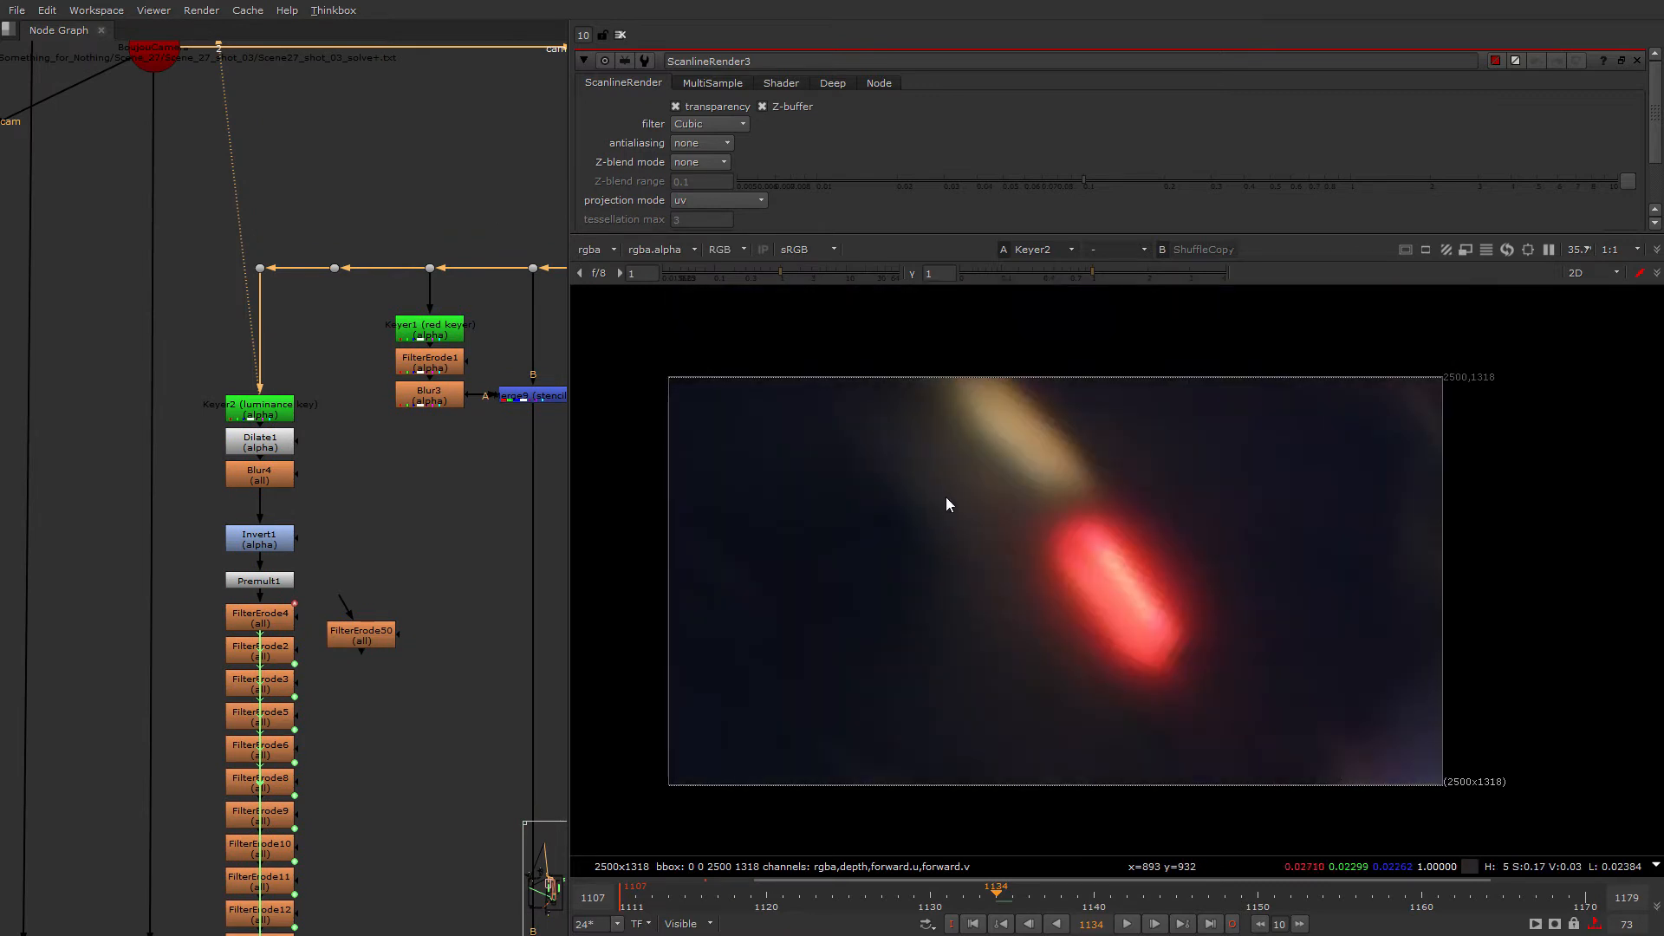
pyautogui.press('a')
pyautogui.press('a')
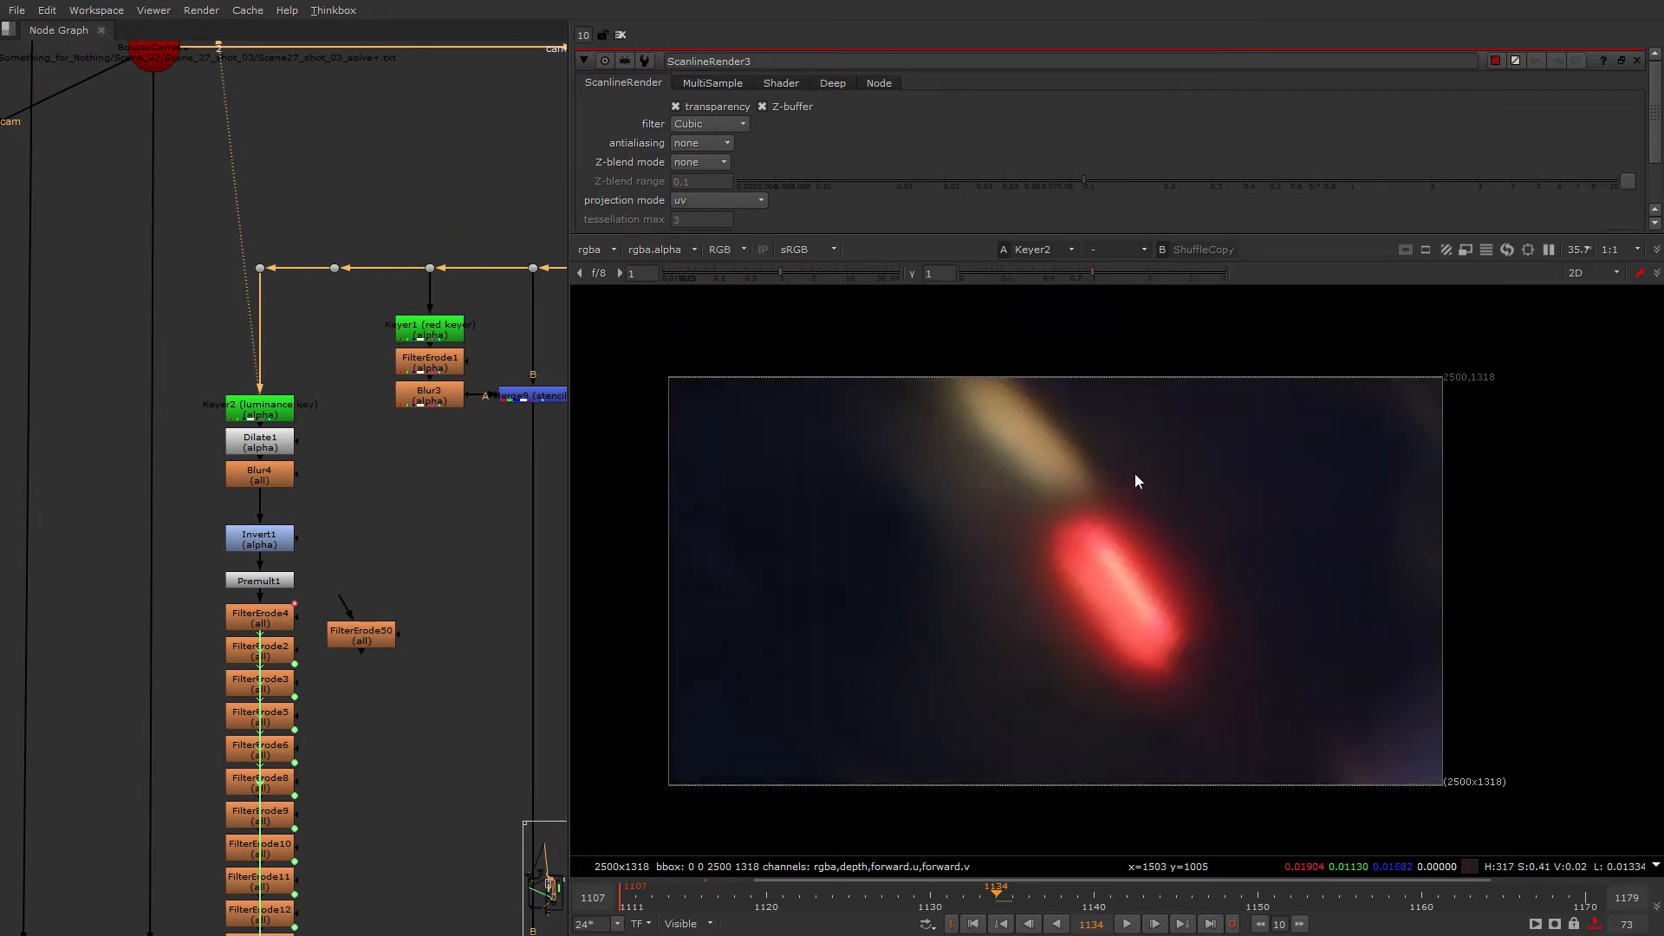
pyautogui.press('a')
pyautogui.press('a')
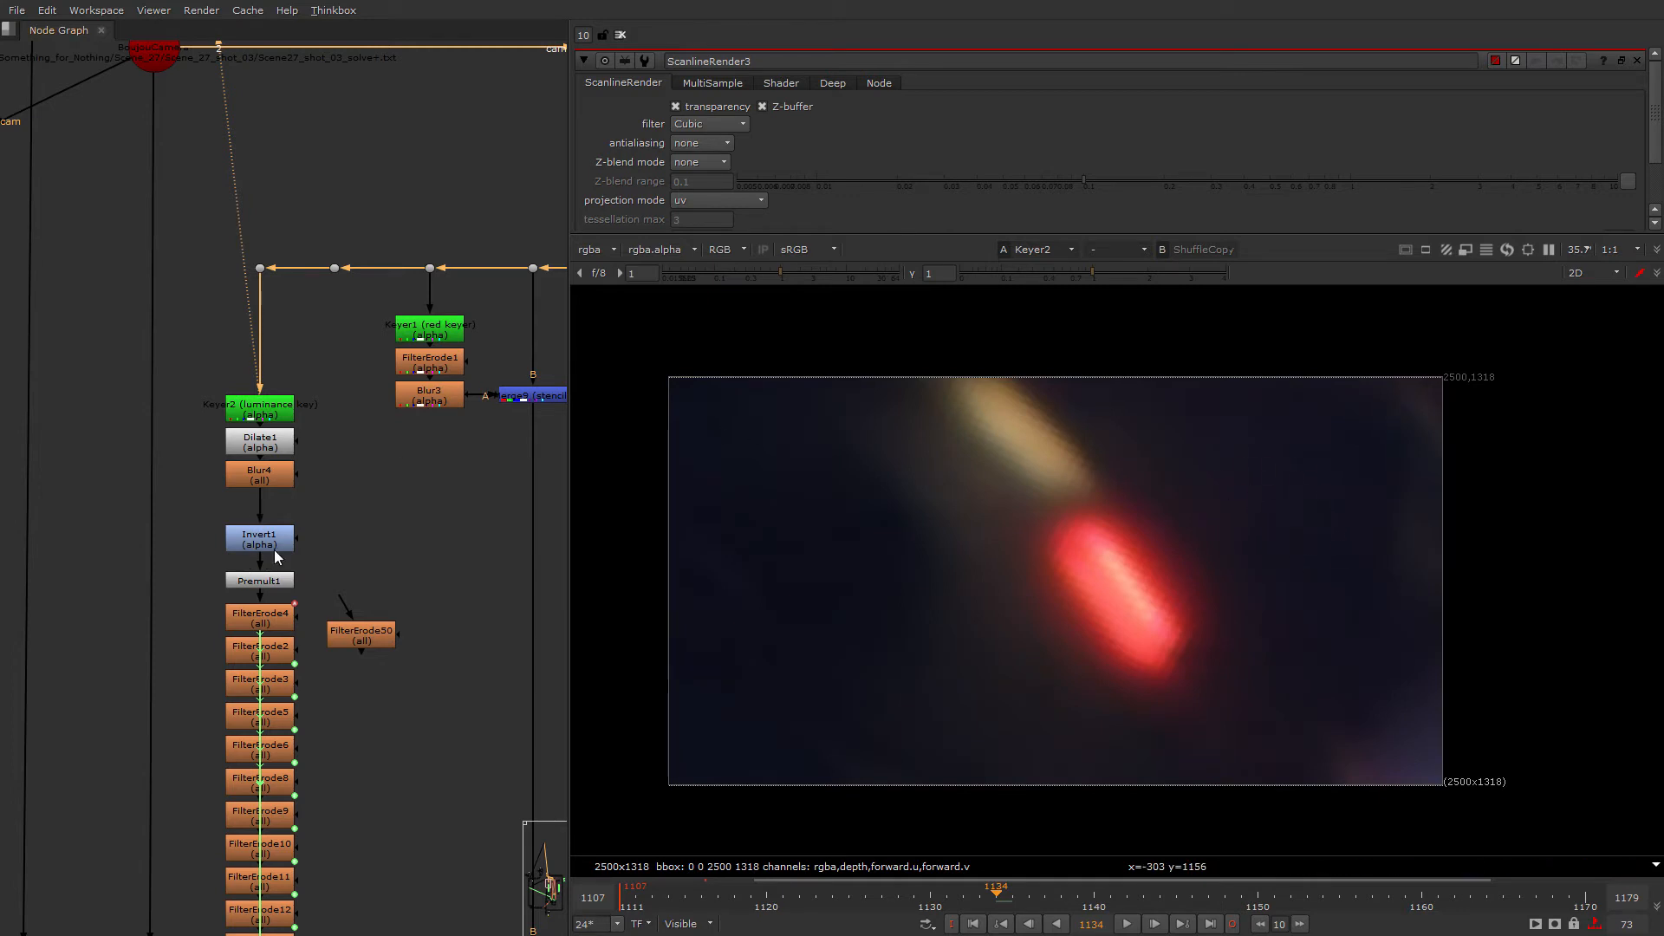
# Step: Check the expanded matte at Blur4 and display the inverted, premultiplied image at Premult1 in colour
pyautogui.click(263, 481)
pyautogui.press('1')
pyautogui.moveTo(1156, 585); pyautogui.dragTo(1182, 576, button='middle')
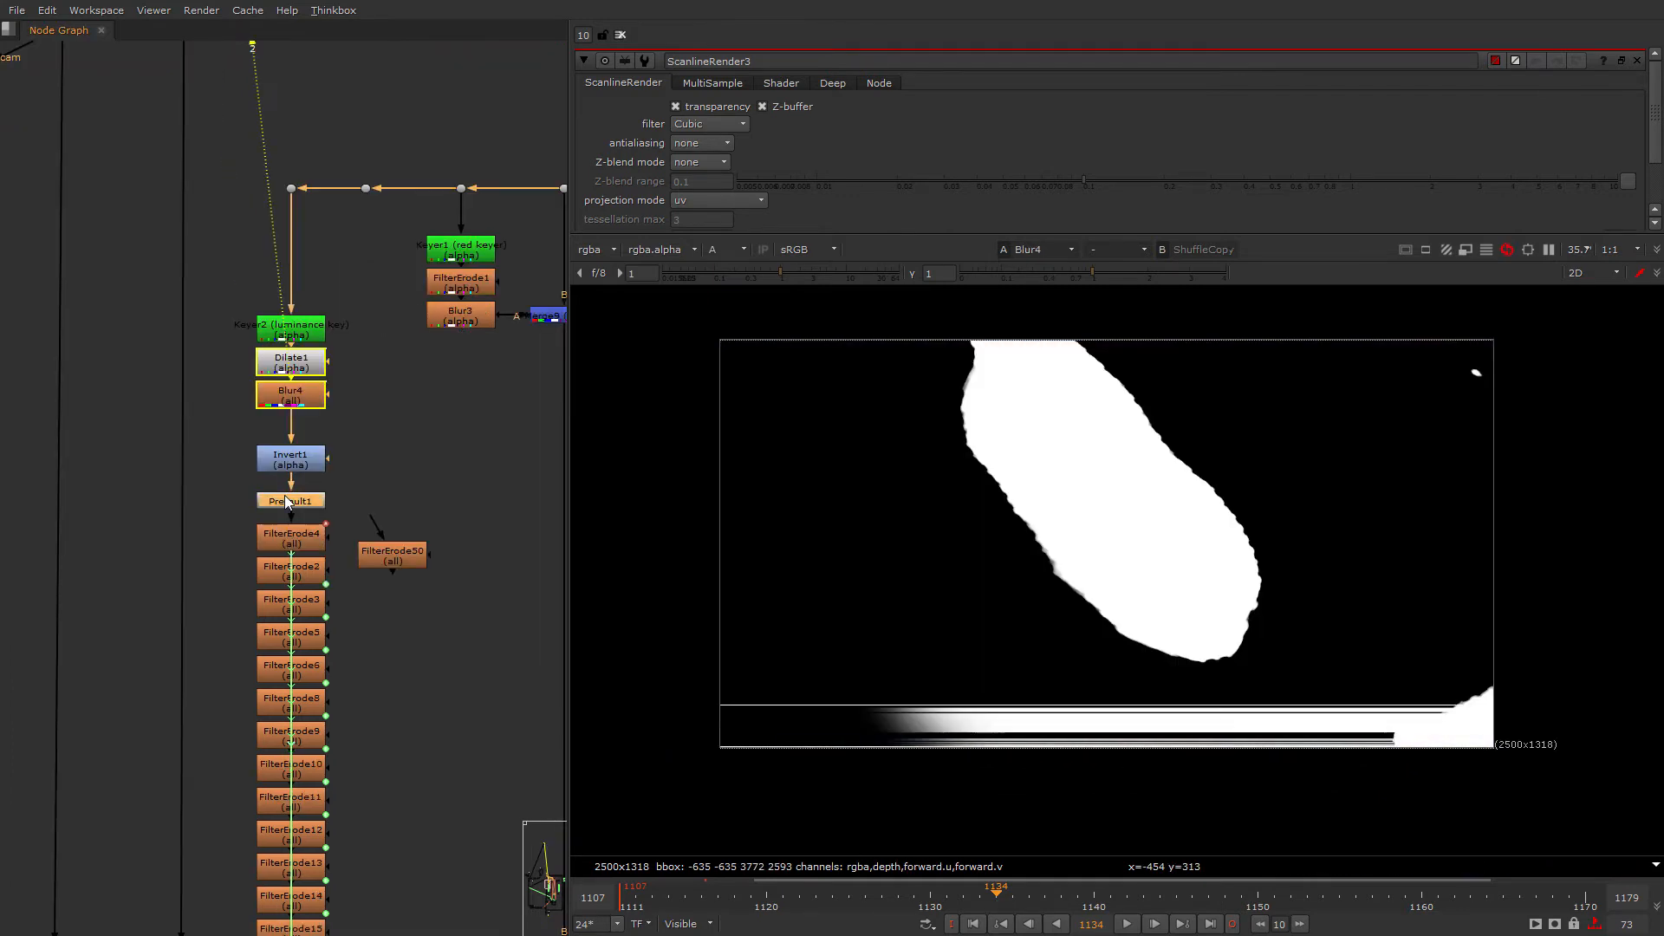
pyautogui.moveTo(320, 617); pyautogui.dragTo(322, 582, button='middle')
pyautogui.click(383, 554)
pyautogui.press('a')
# Step: Review the stacked FilterErode nodes in the viewer and check the size settings of FilterErode4 and FilterErode3
pyautogui.click(293, 512)
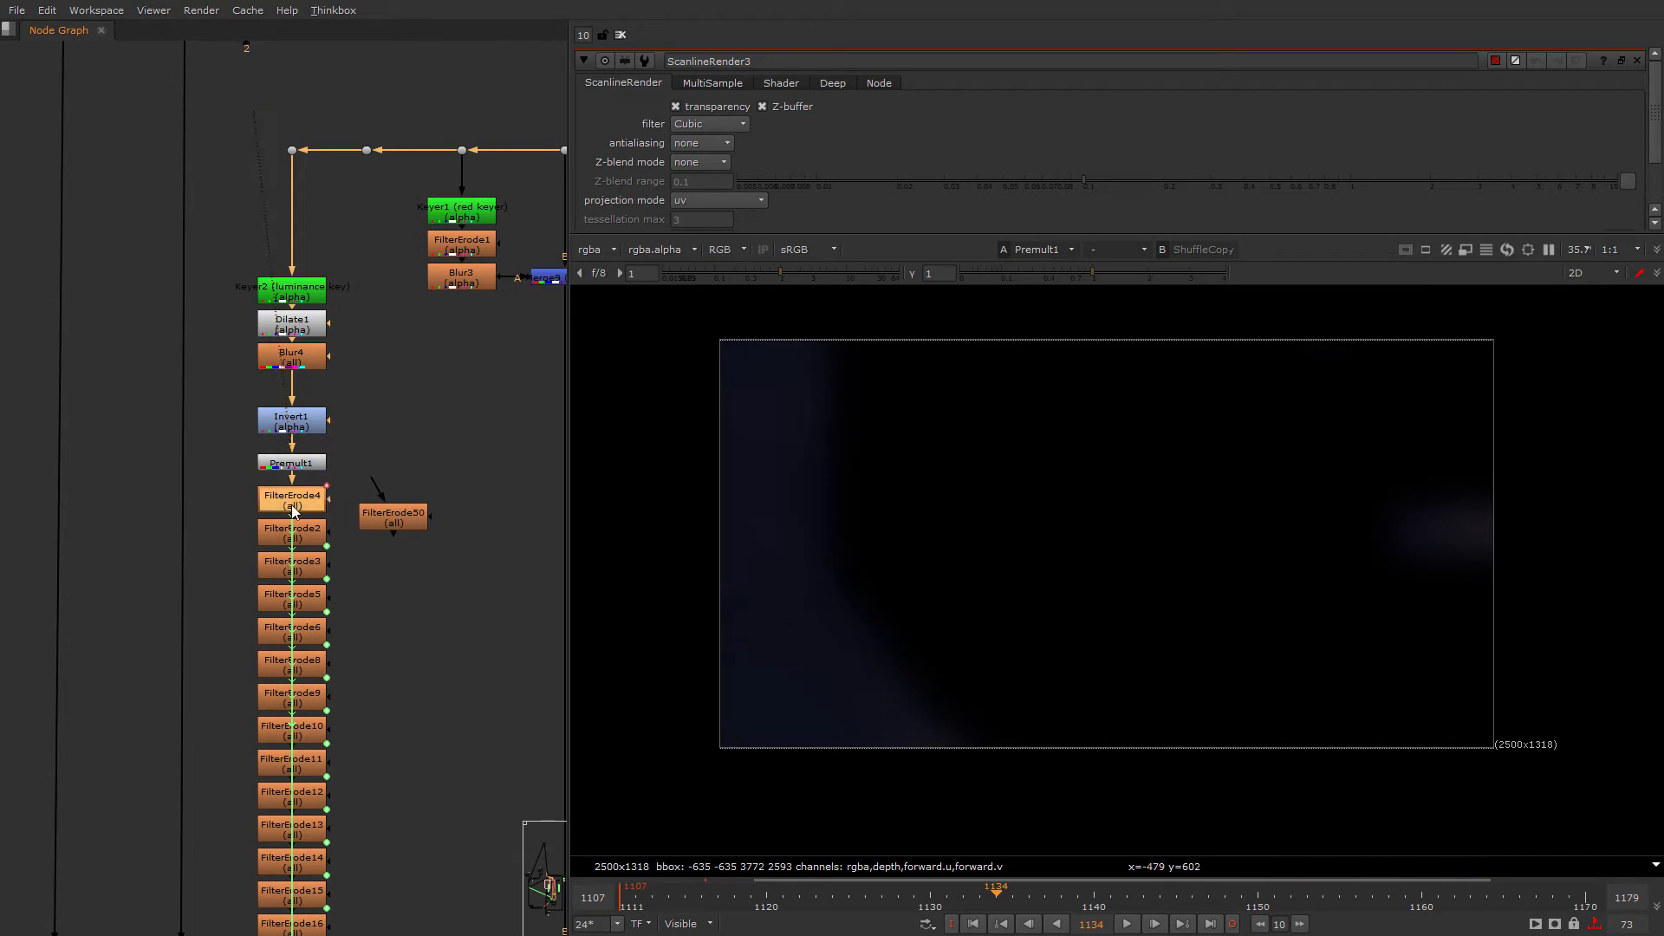
pyautogui.press('1')
pyautogui.click(294, 563)
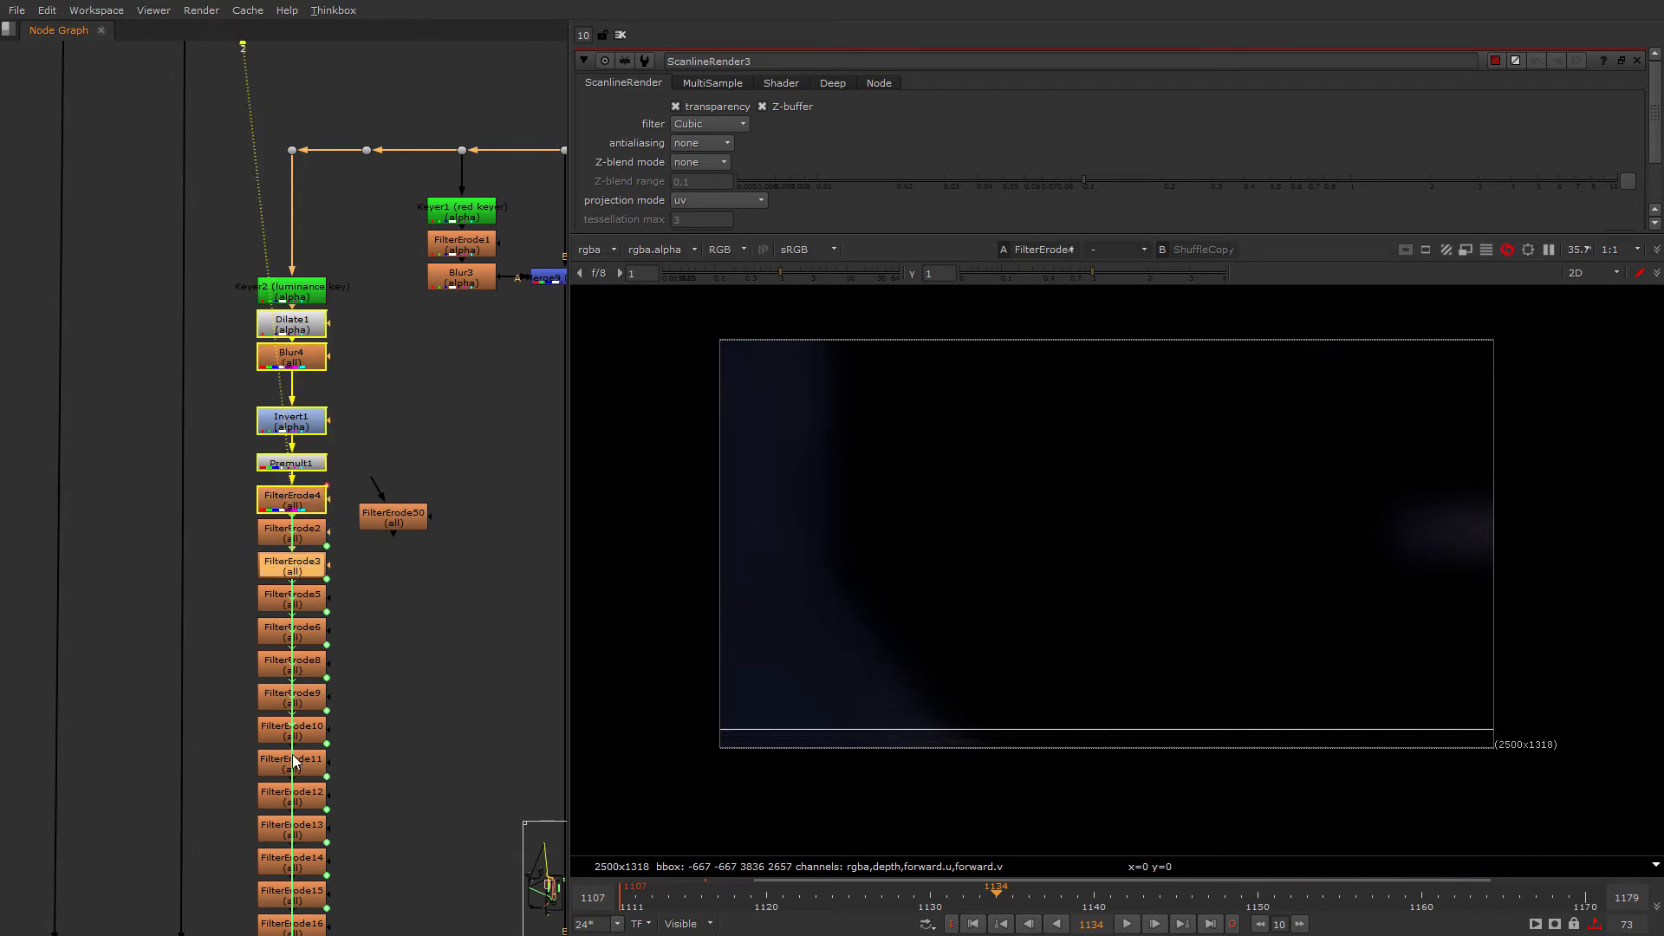
pyautogui.moveTo(294, 752); pyautogui.dragTo(304, 390, button='middle')
pyautogui.scroll(-2, 297, 422)
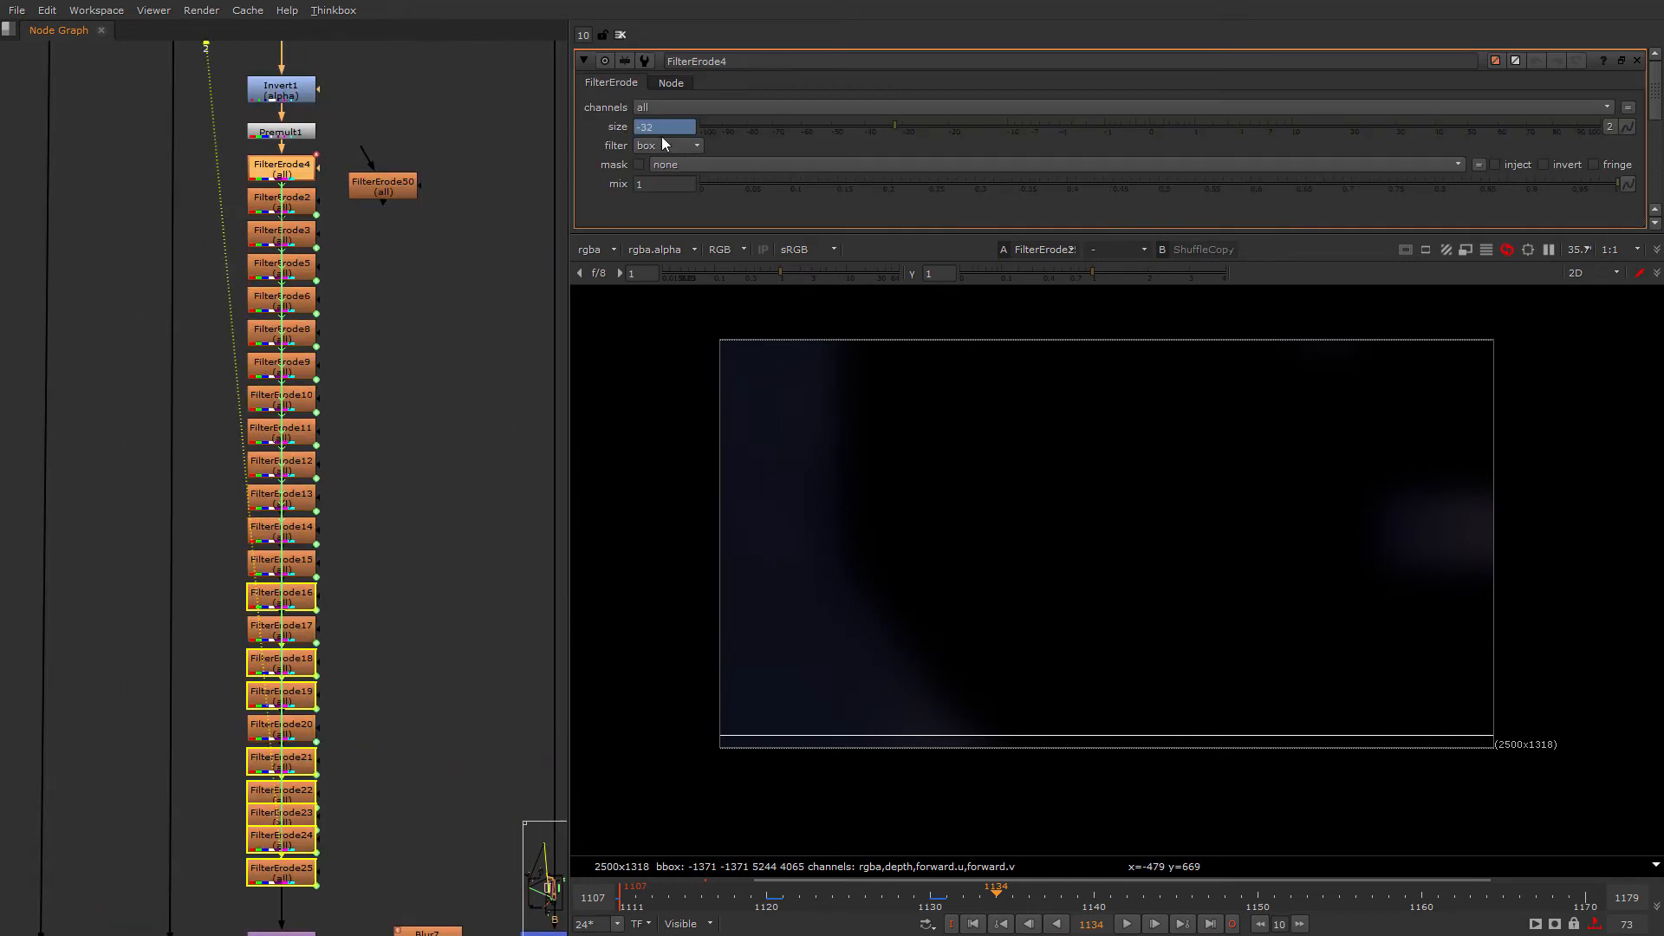
pyautogui.click(304, 235)
pyautogui.doubleClick(305, 240)
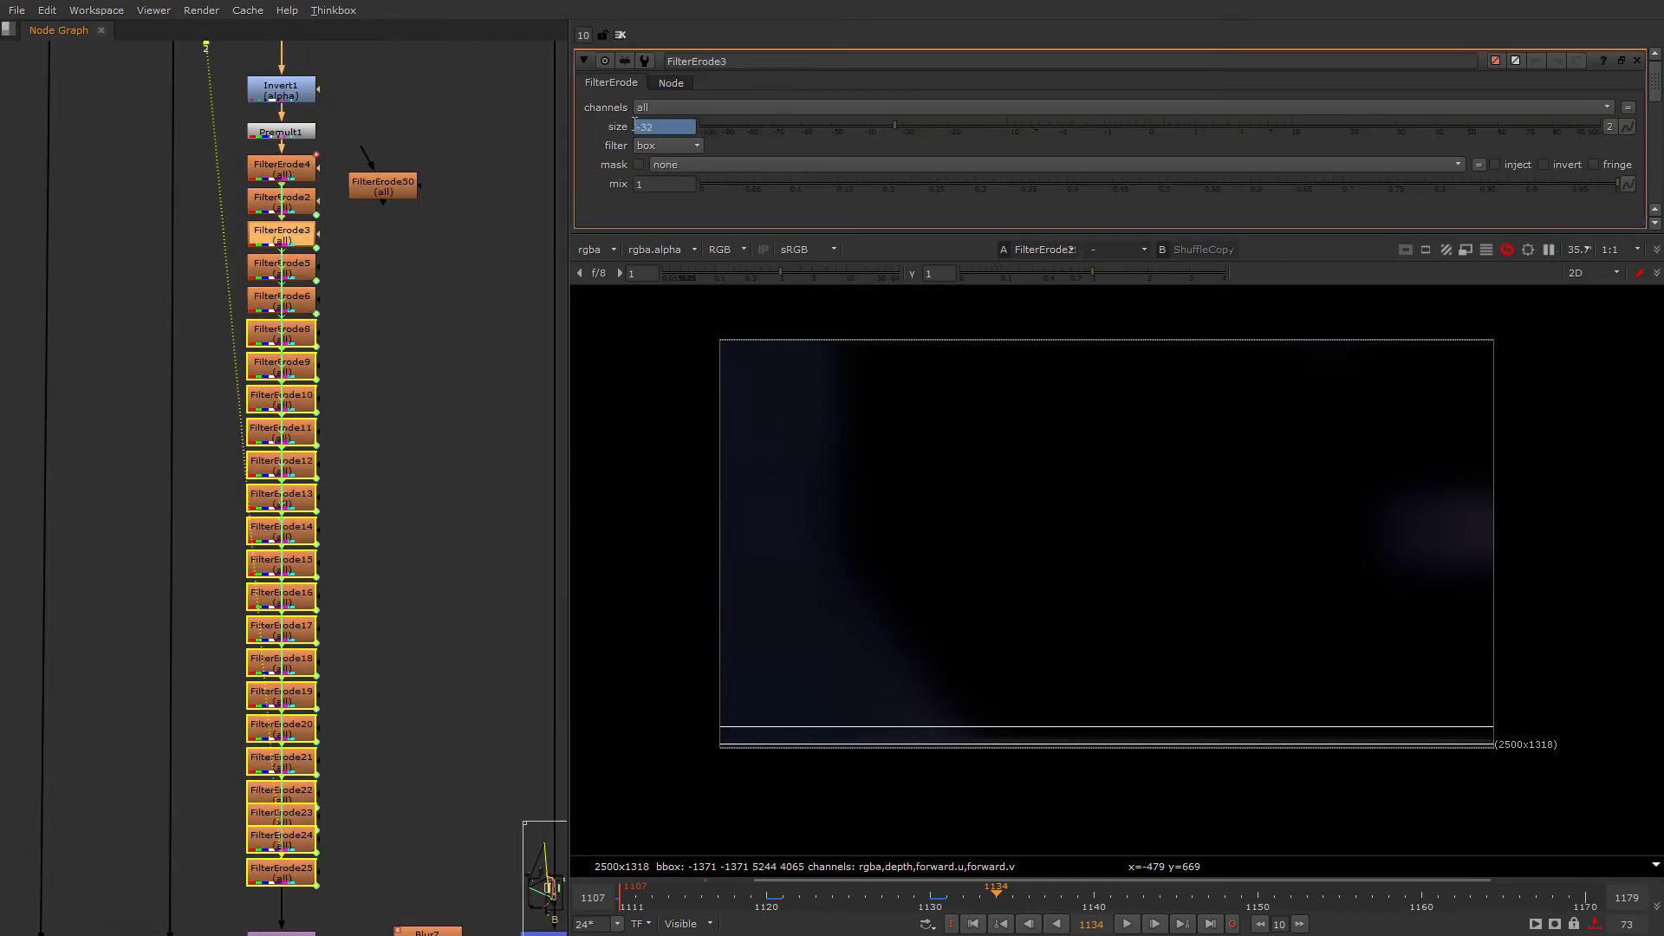
pyautogui.scroll(-5, 455, 480)
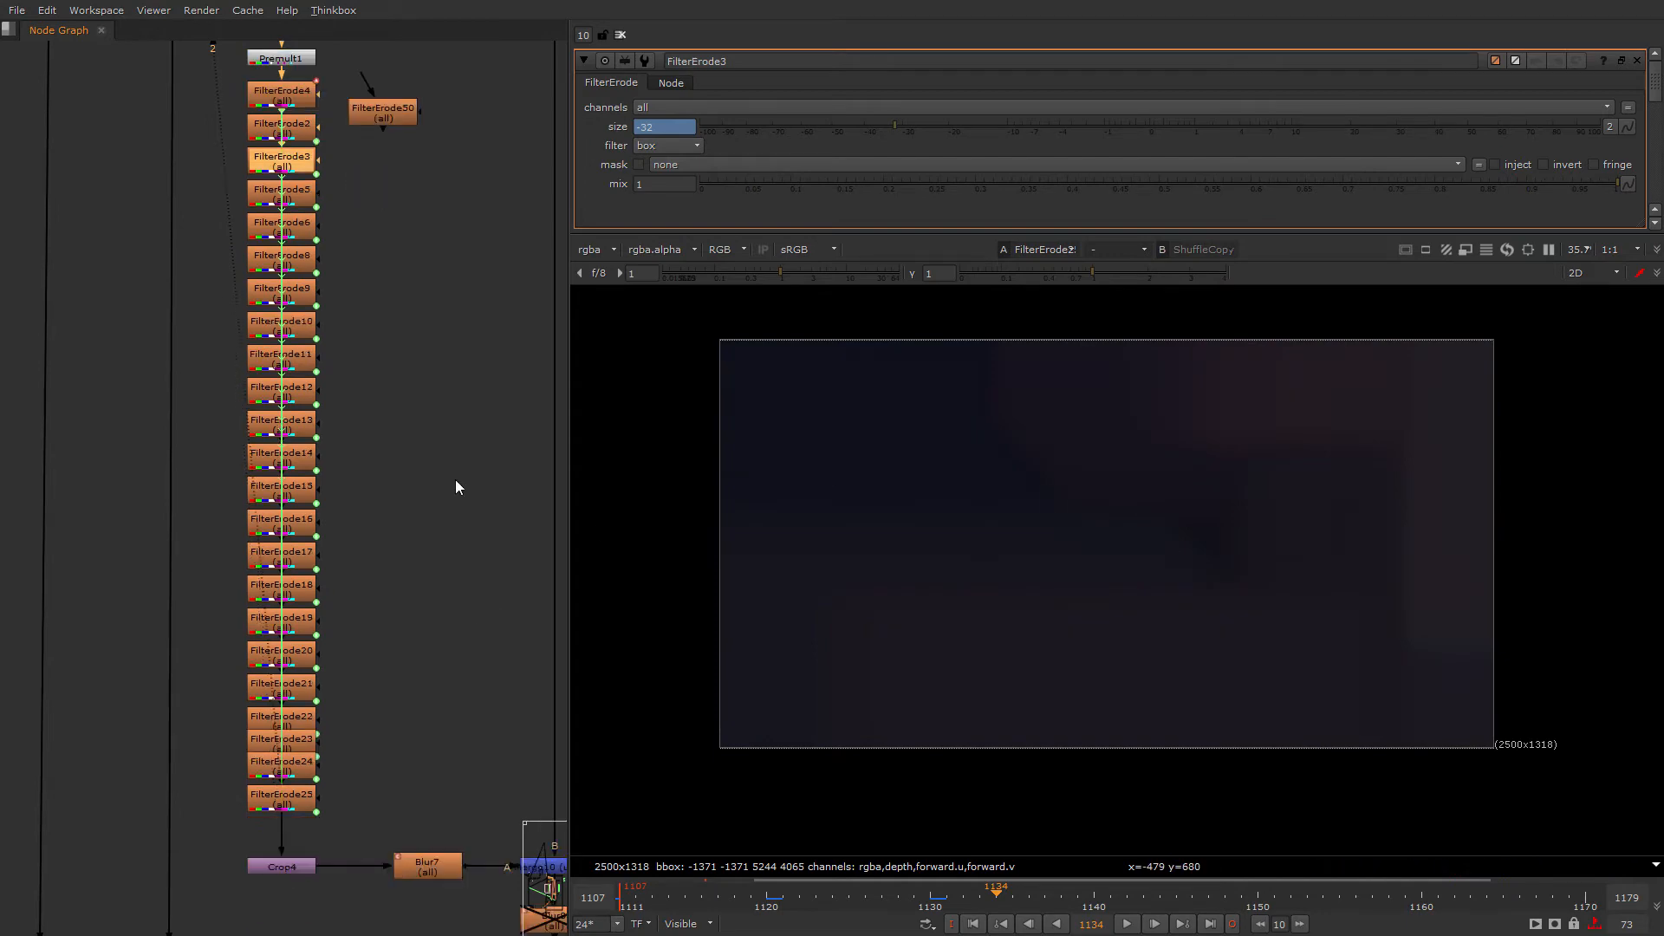
# Step: Display Crop4 at the end of the FilterErode chain
pyautogui.scroll(5, 395, 640)
pyautogui.click(300, 629)
pyautogui.press('1')
pyautogui.moveTo(319, 461); pyautogui.dragTo(231, 617, button='middle')
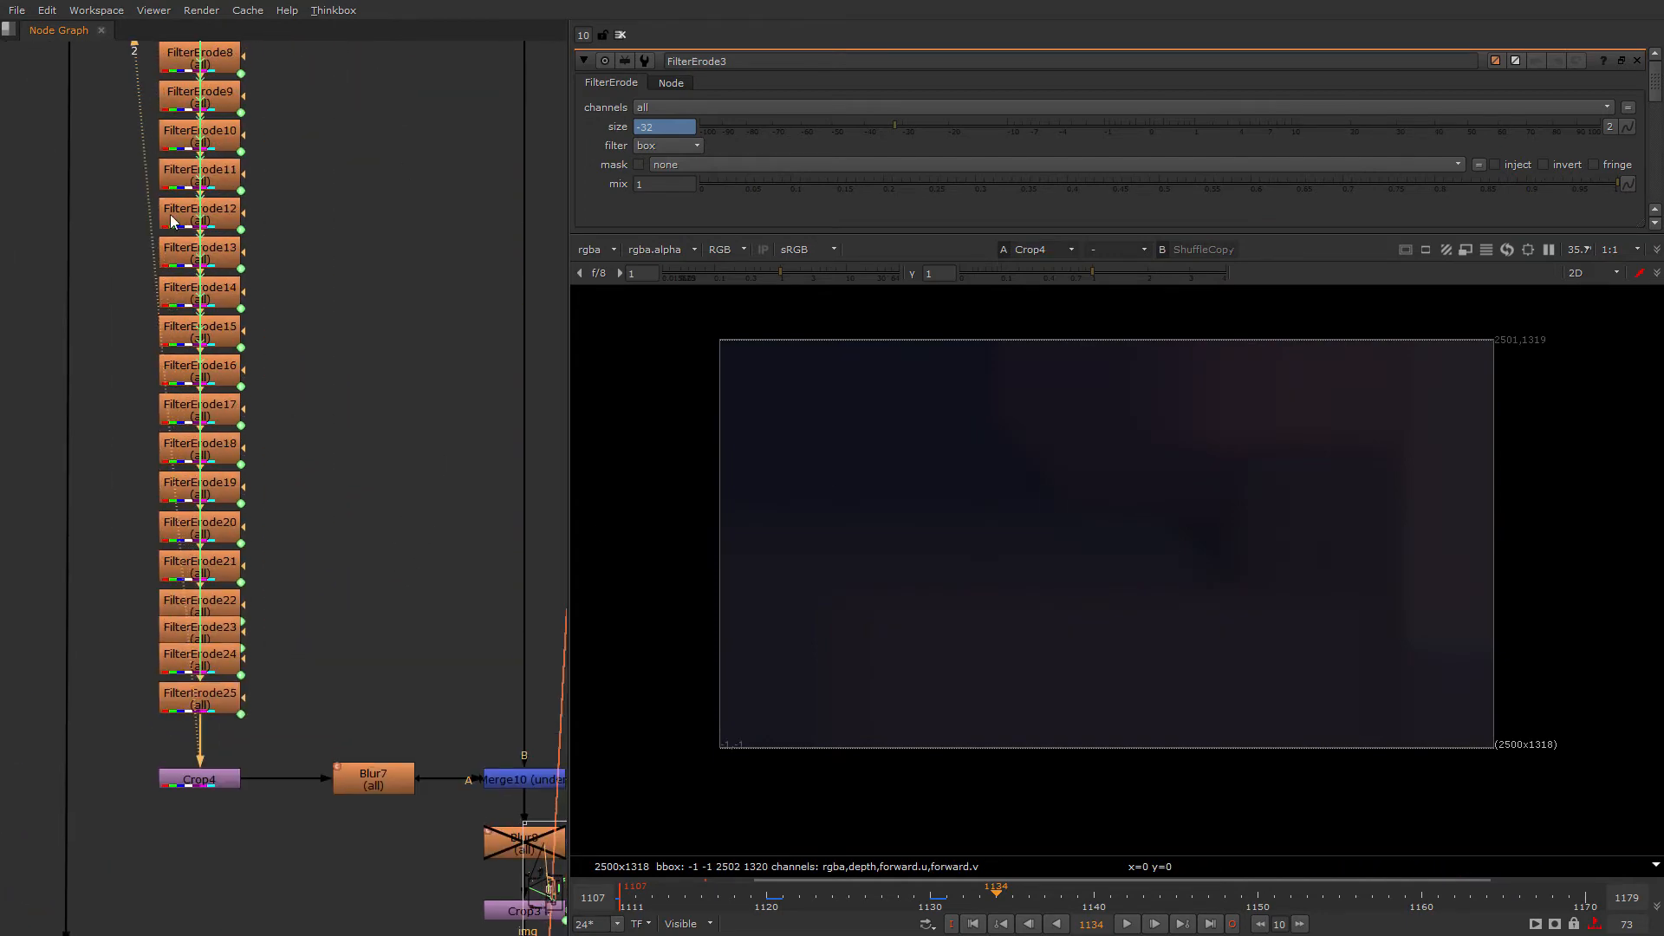
# Step: Compare the Merge9 stencil with Merge10, which places the extended background under the eye cut-out
pyautogui.scroll(-3, 316, 633)
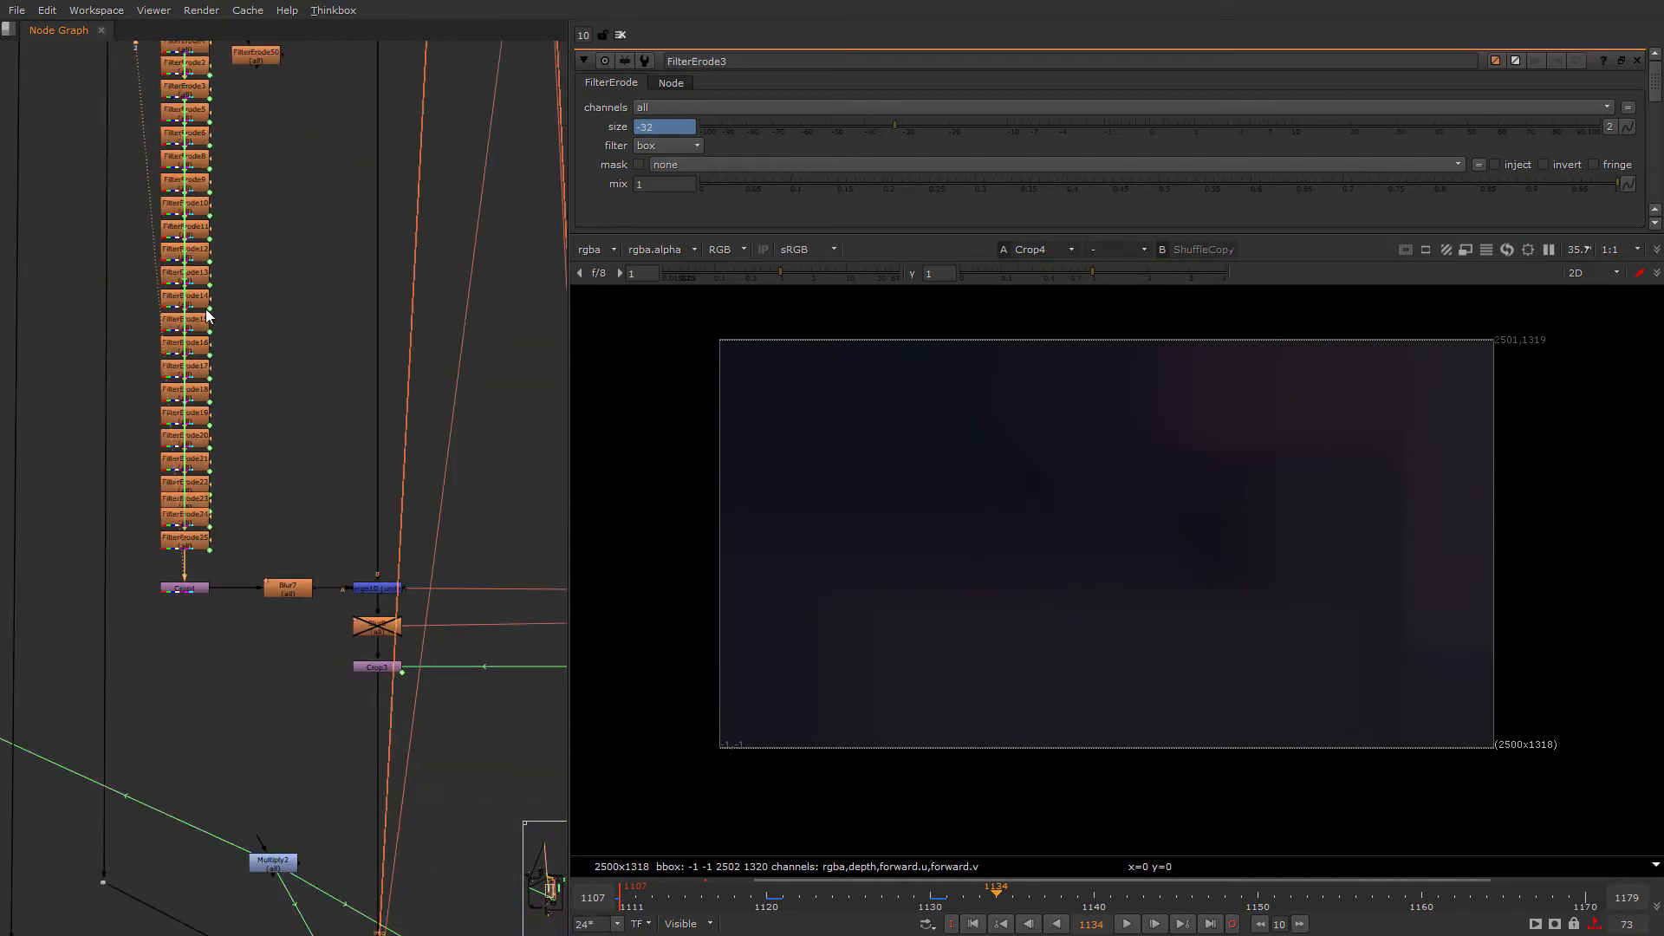
pyautogui.moveTo(429, 623); pyautogui.dragTo(366, 645, button='middle')
pyautogui.scroll(2, 354, 637)
pyautogui.click(336, 616)
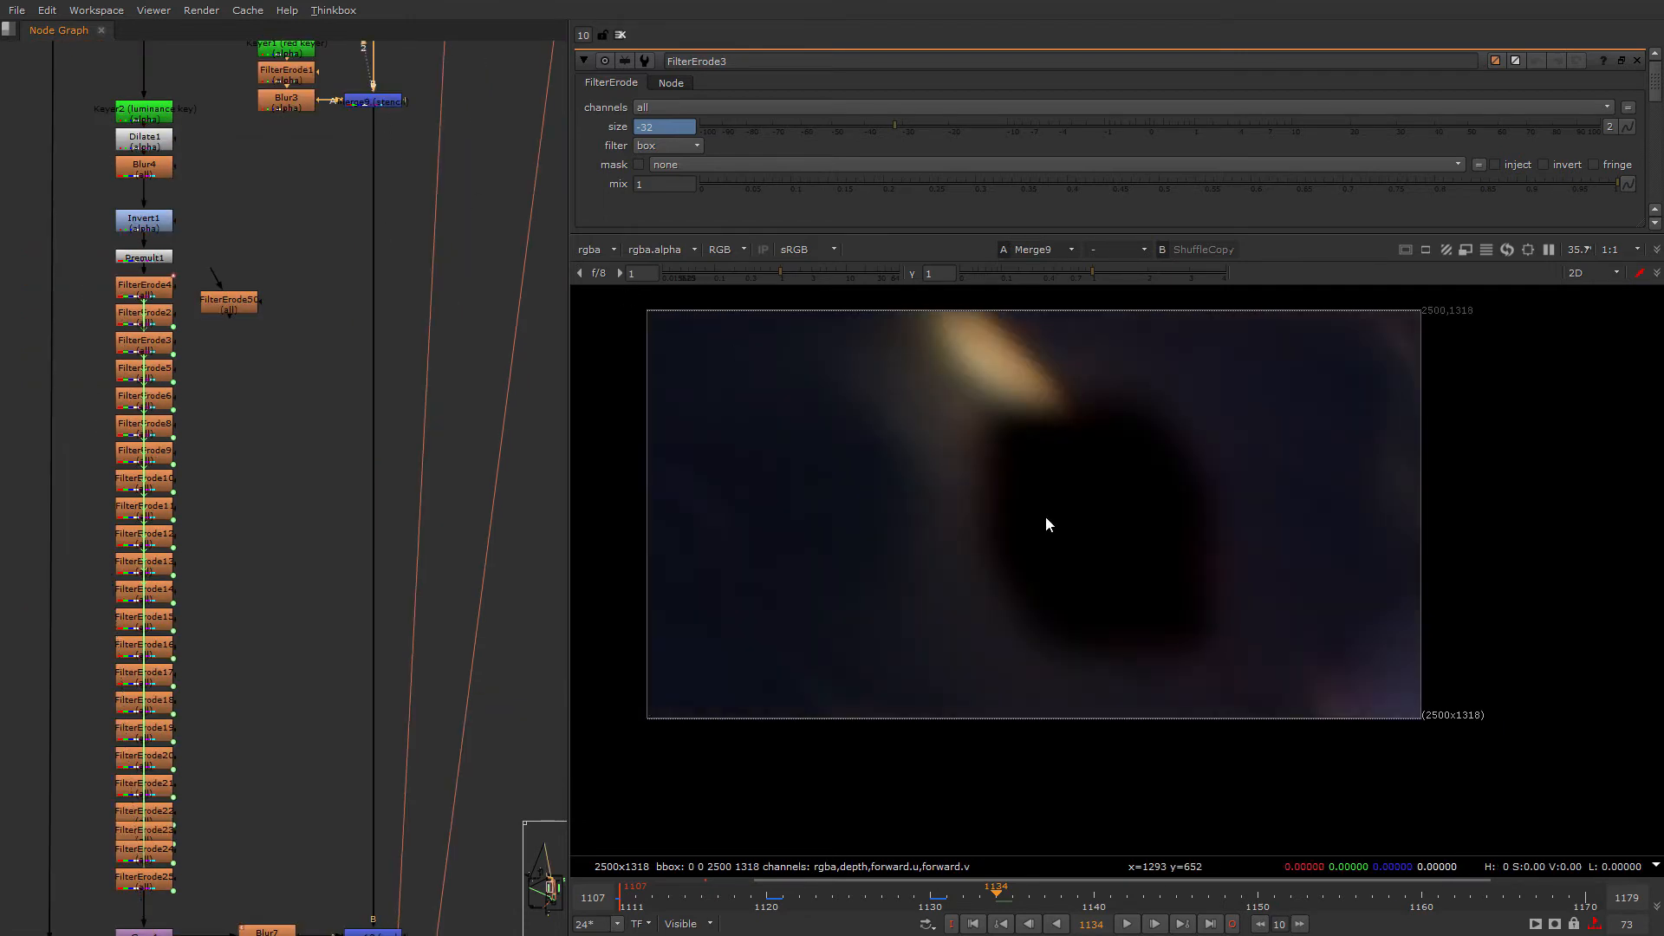
pyautogui.scroll(2, 309, 325)
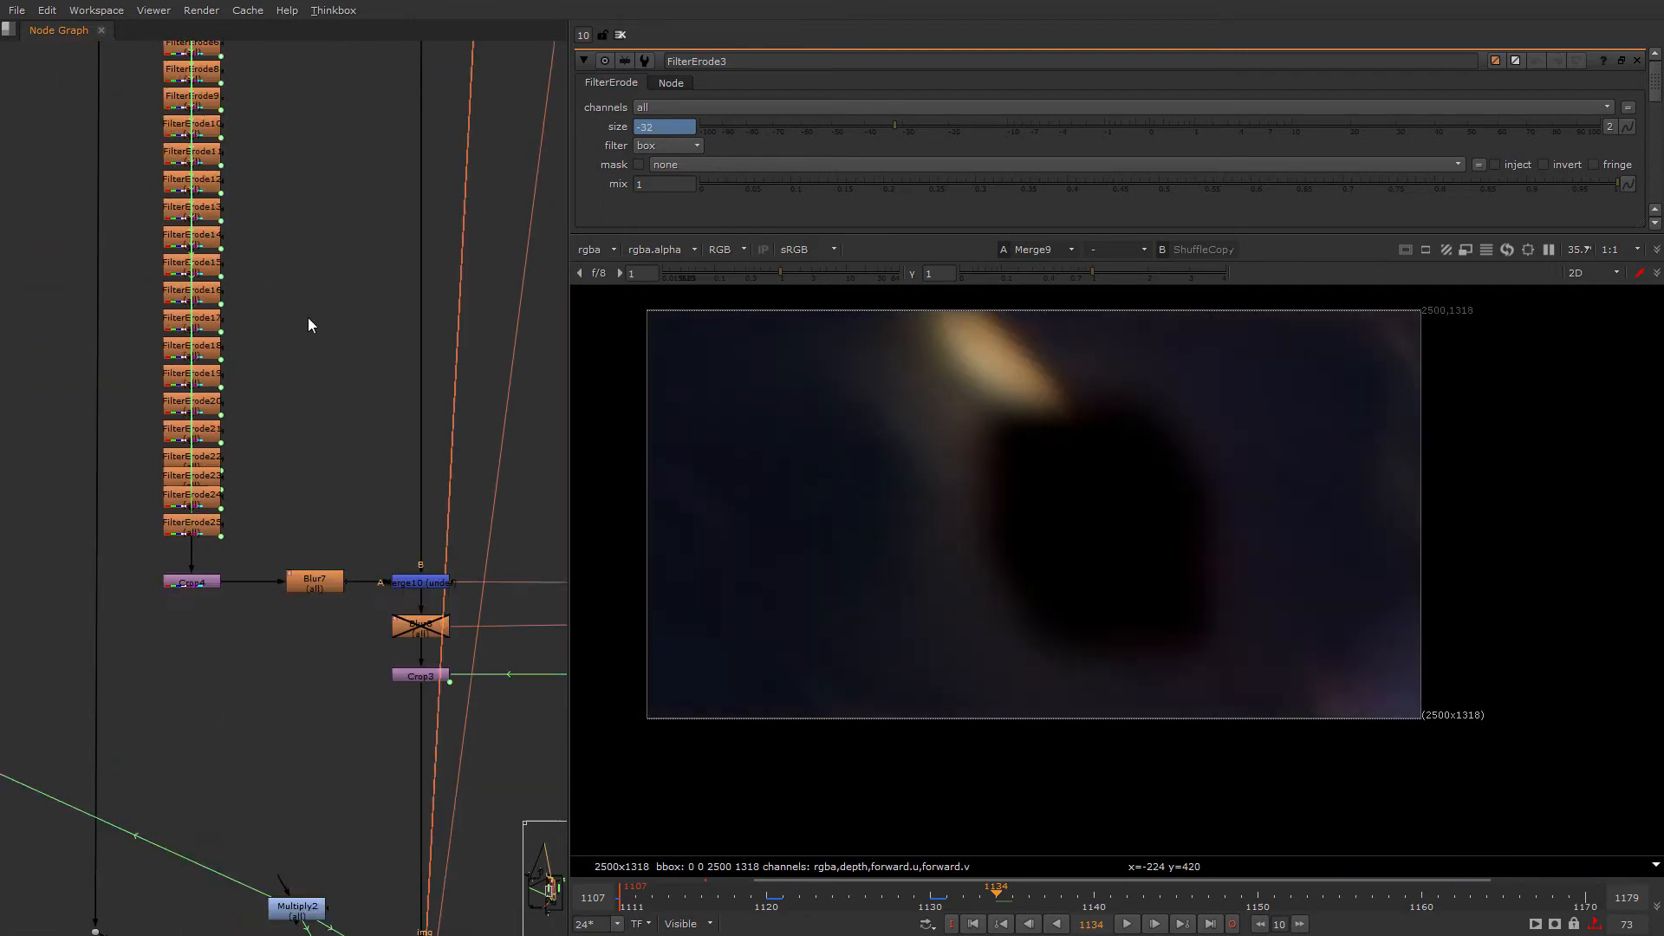
pyautogui.keyDown('ctrl'); pyautogui.keyDown('shift'); pyautogui.click(428, 583); pyautogui.keyUp('shift'); pyautogui.keyUp('ctrl')
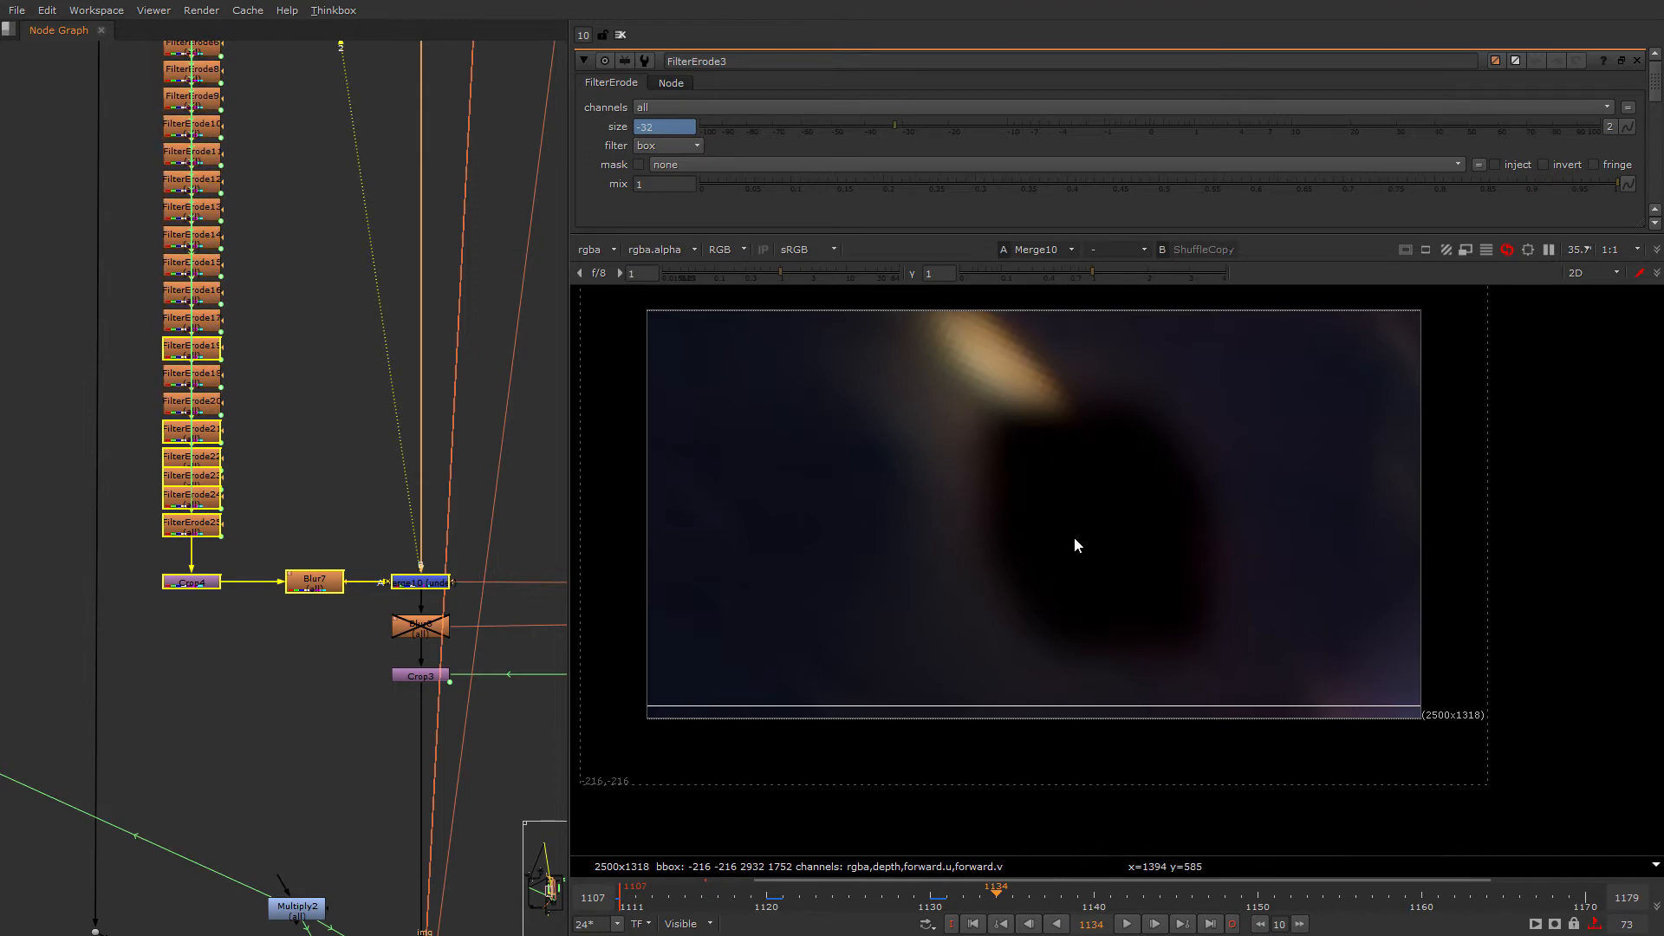
# Step: Examine the matching left-eye branch, displaying Blur5 and opening the FilterErode26 properties
pyautogui.moveTo(546, 616); pyautogui.dragTo(387, 632, button='middle')
pyautogui.scroll(-3, 386, 632)
pyautogui.moveTo(431, 58); pyautogui.dragTo(310, 306, button='middle')
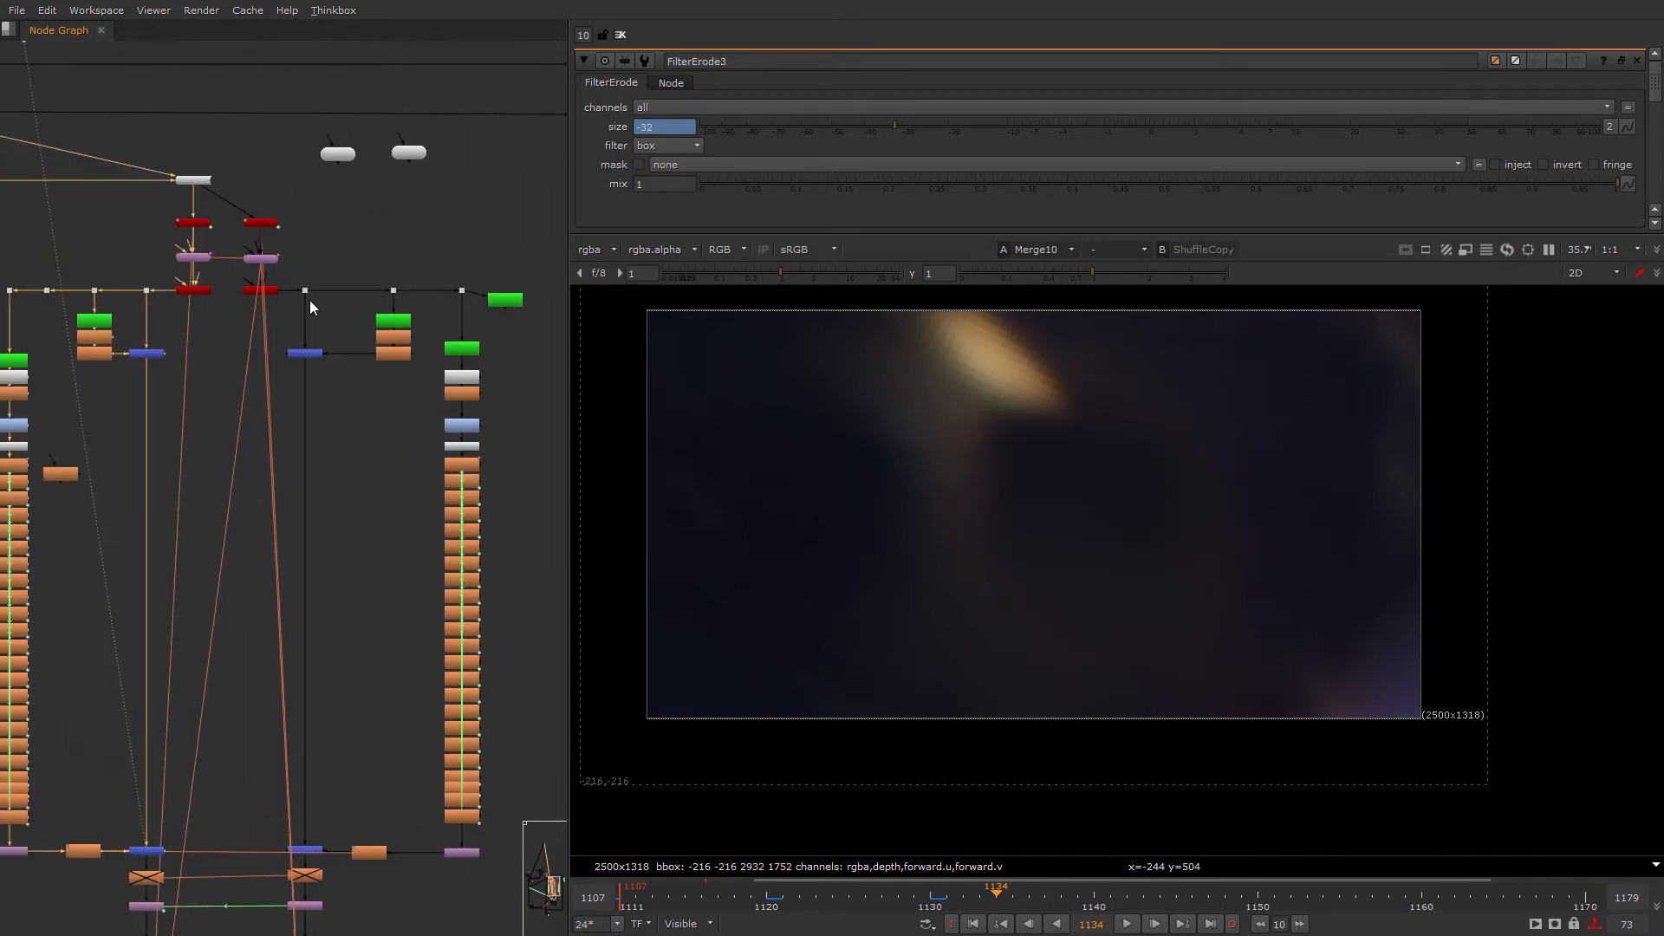
pyautogui.scroll(3, 272, 306)
pyautogui.keyDown('ctrl'); pyautogui.keyDown('shift'); pyautogui.click(264, 290); pyautogui.keyUp('shift'); pyautogui.keyUp('ctrl')
pyautogui.moveTo(533, 542); pyautogui.dragTo(414, 550, button='middle')
pyautogui.doubleClick(415, 550)
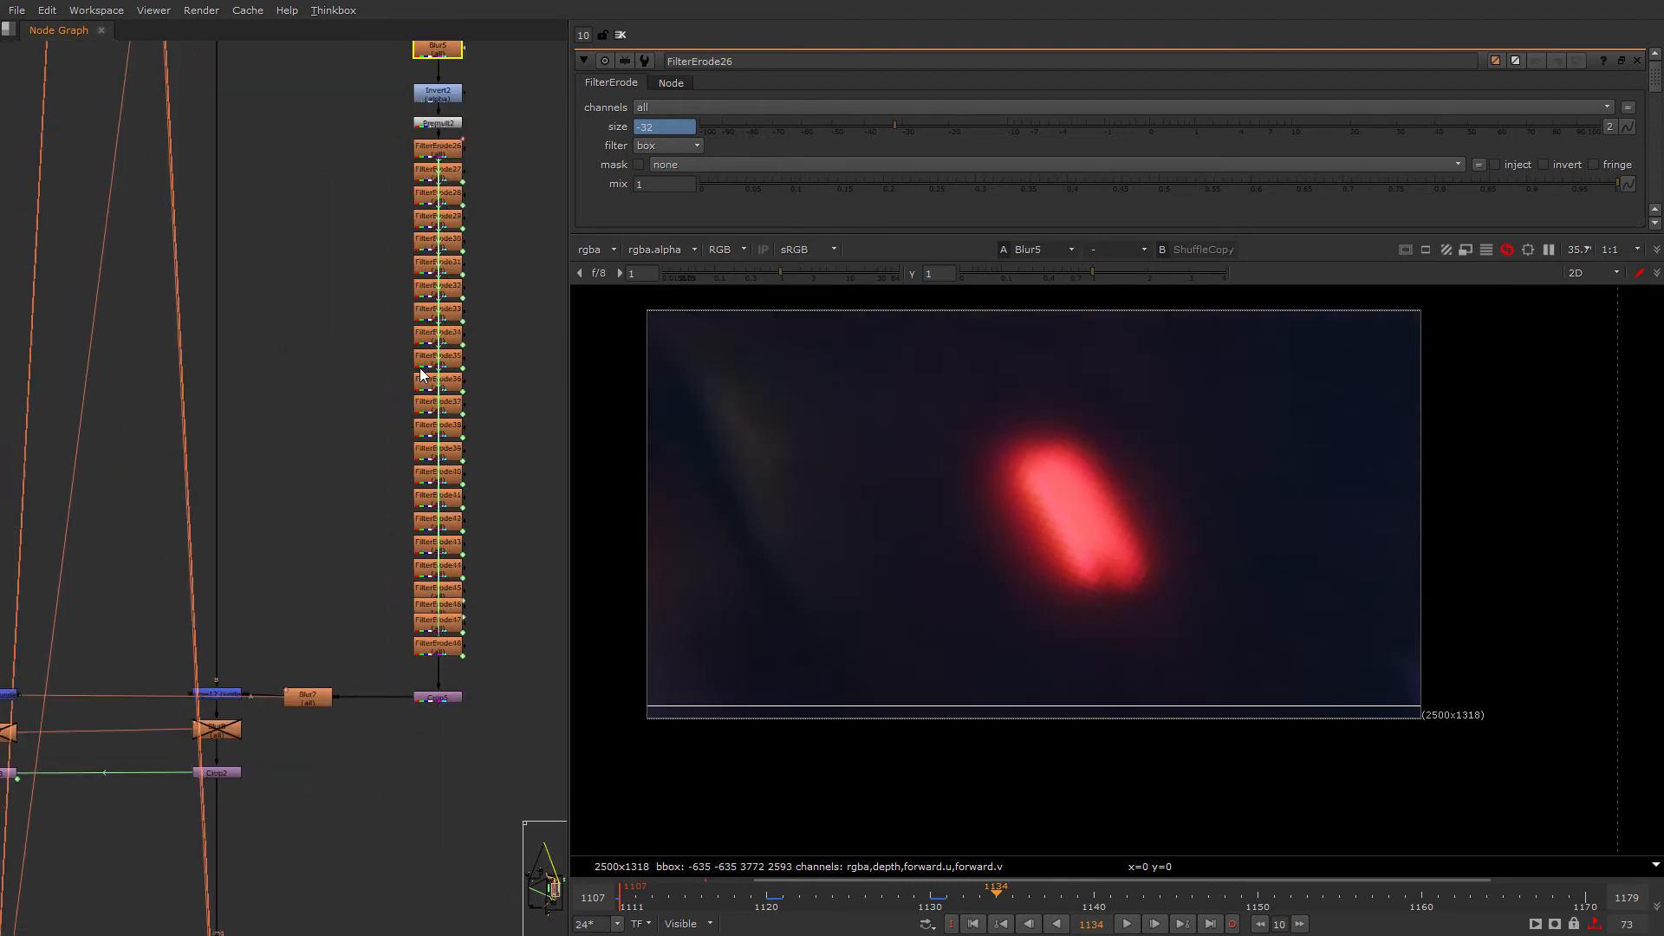
# Step: Display Merge12 to view the left eye area with the extended background filled in
pyautogui.click(217, 694)
pyautogui.press('1')
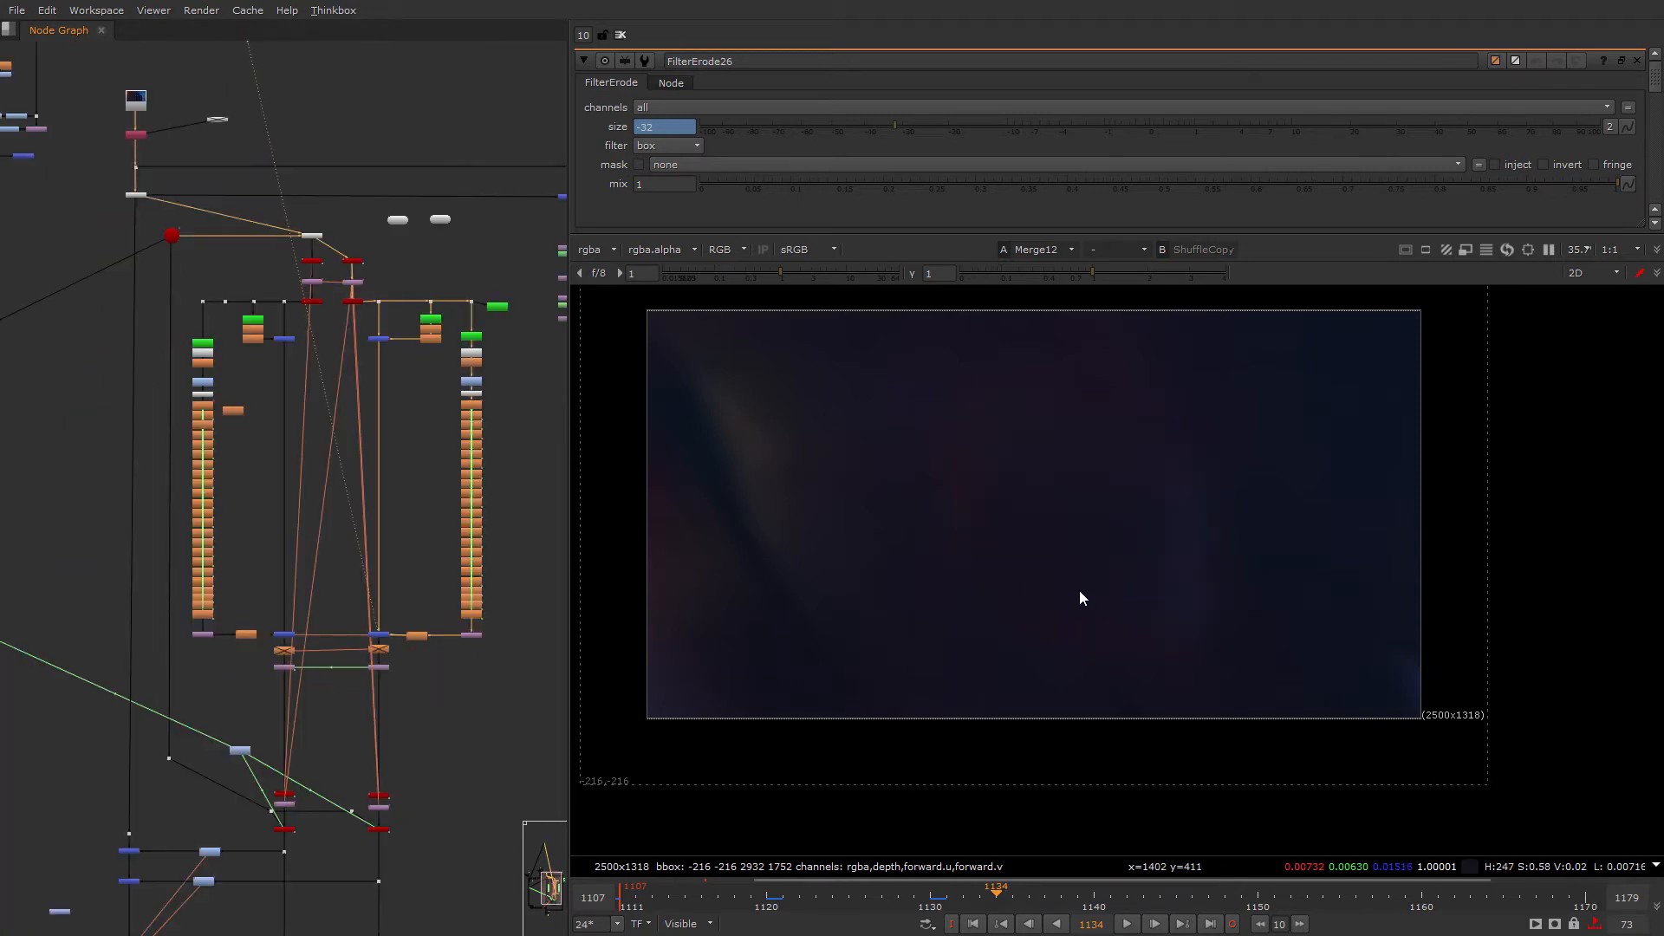
pyautogui.scroll(4, 416, 590)
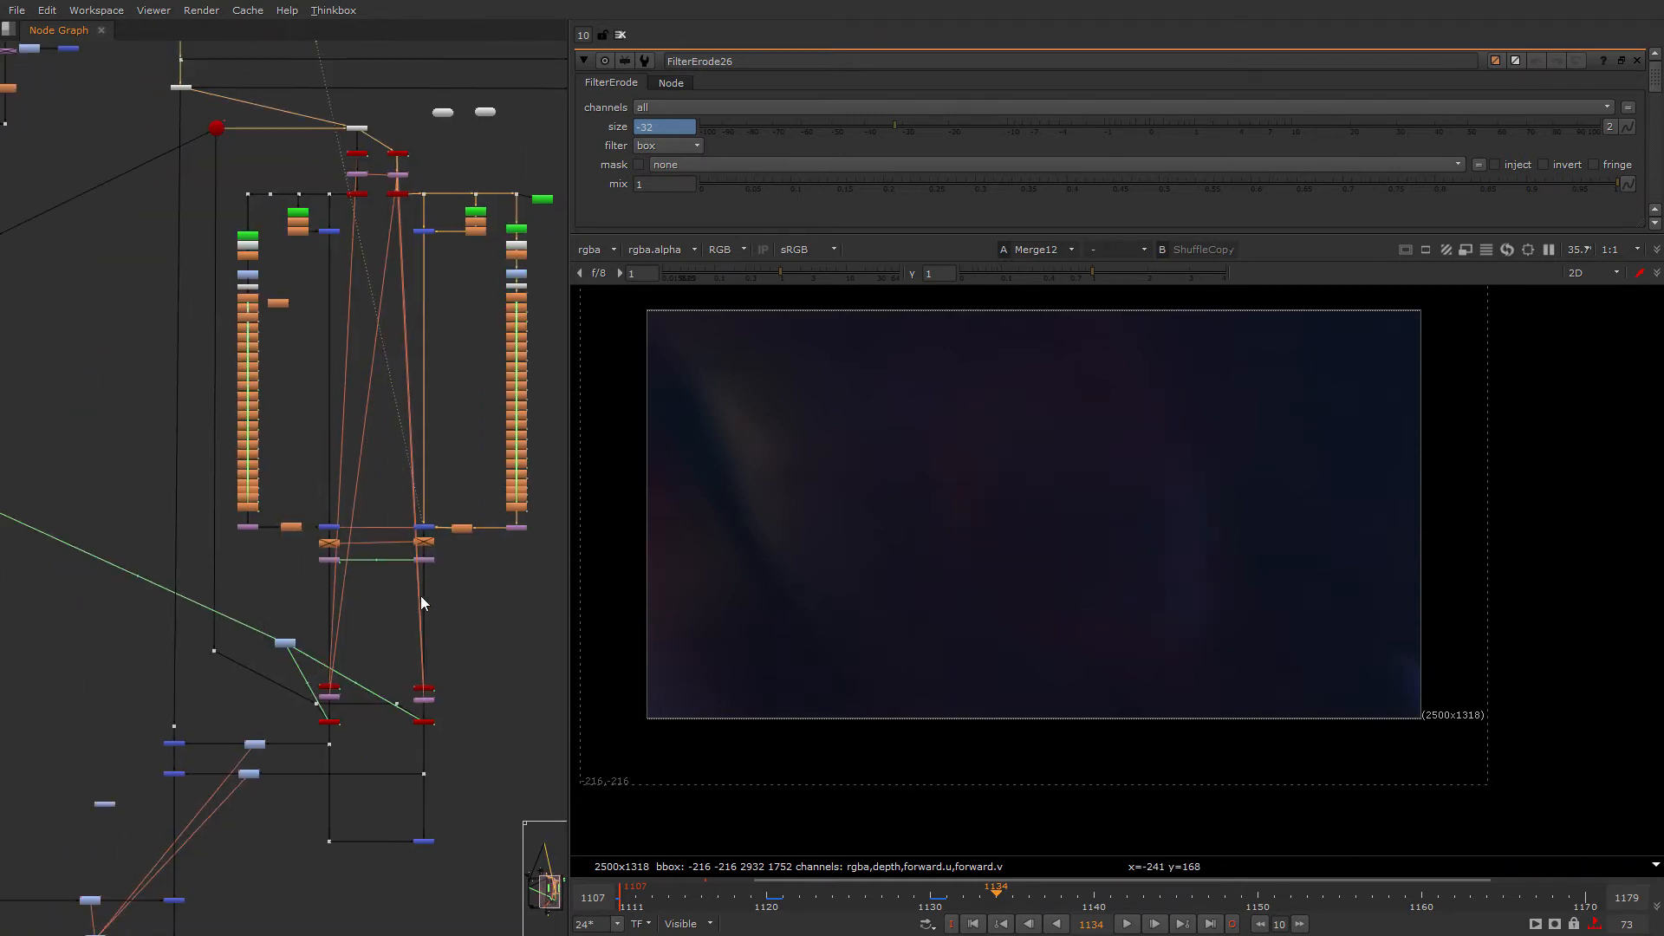
# Step: Display the ScanlineRender at the end of the left-eye projection branch
pyautogui.moveTo(448, 796); pyautogui.dragTo(538, 502, button='middle')
pyautogui.scroll(2, 538, 502)
pyautogui.moveTo(537, 502); pyautogui.dragTo(397, 575)
pyautogui.press('2')
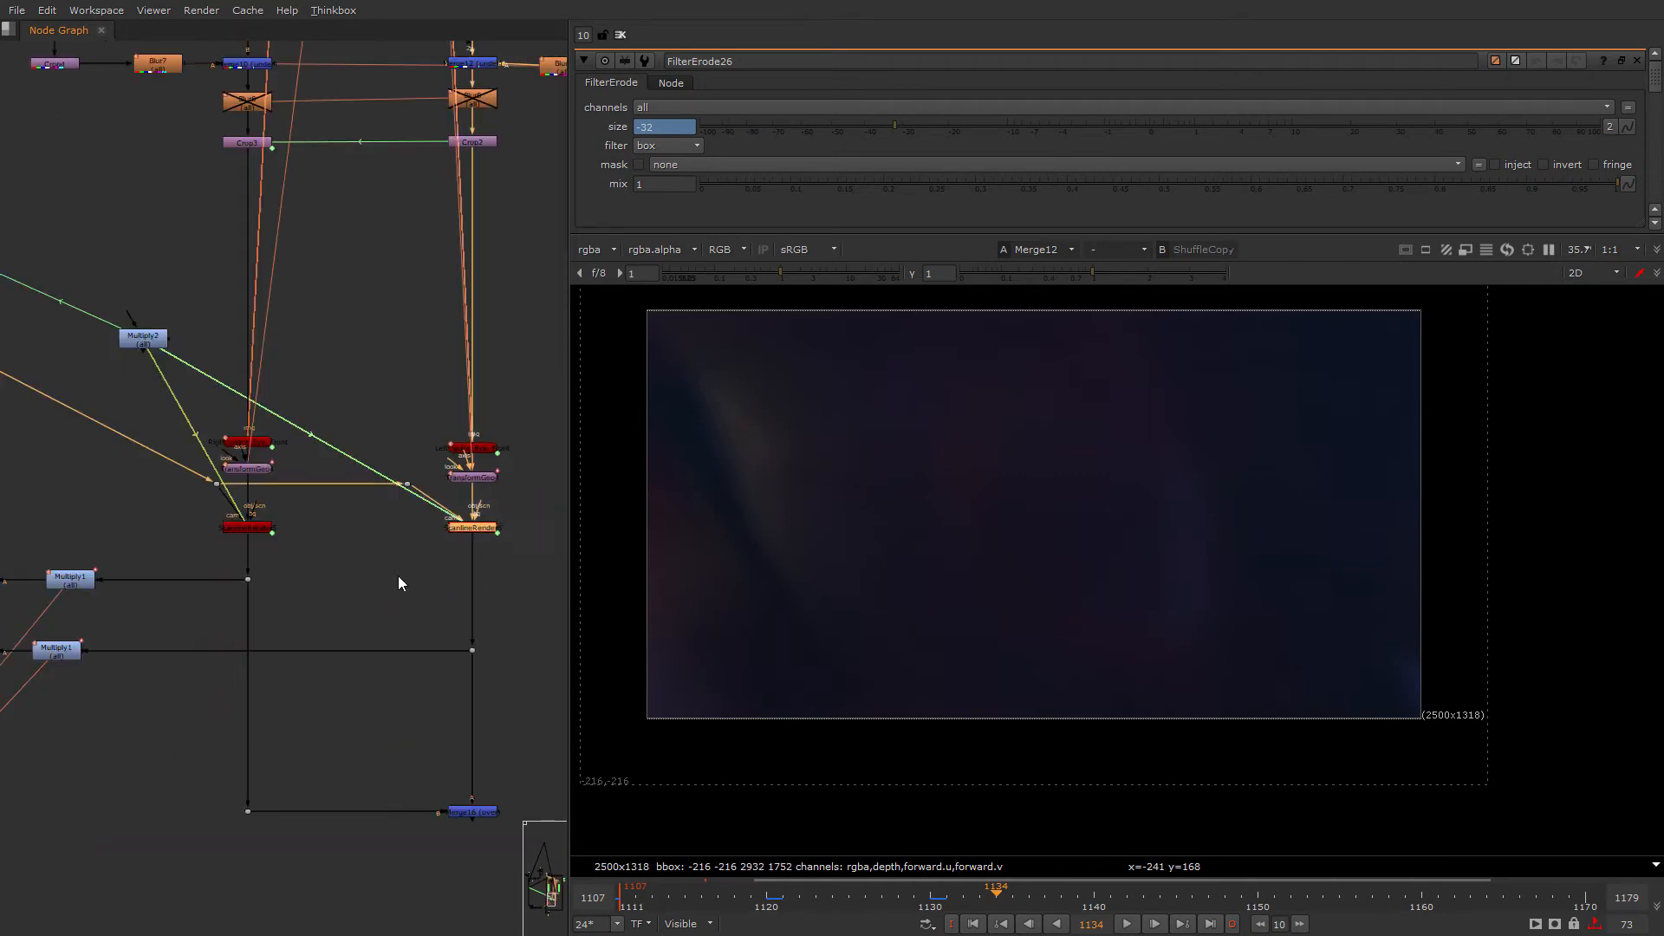
pyautogui.click(398, 576)
pyautogui.scroll(4, 505, 508)
pyautogui.scroll(-5, 224, 569)
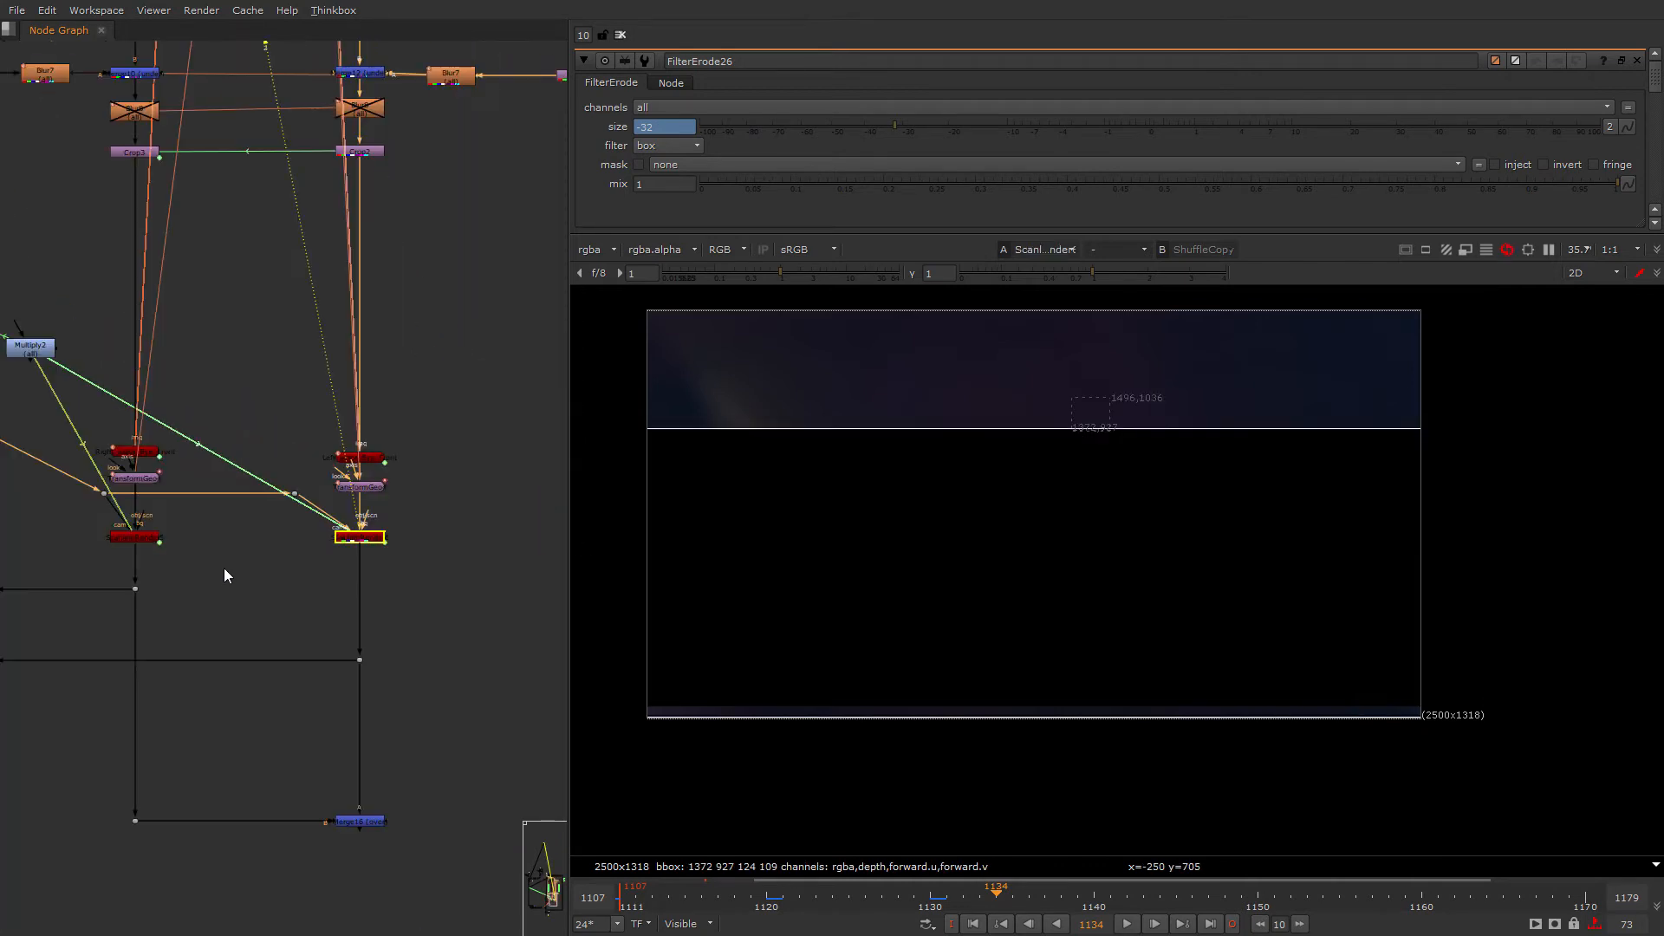
# Step: Trace the ScanlineRender's camera and background inputs back to the source nodes above the two erode branches
pyautogui.scroll(4, 371, 611)
pyautogui.moveTo(124, 439); pyautogui.dragTo(65, 568)
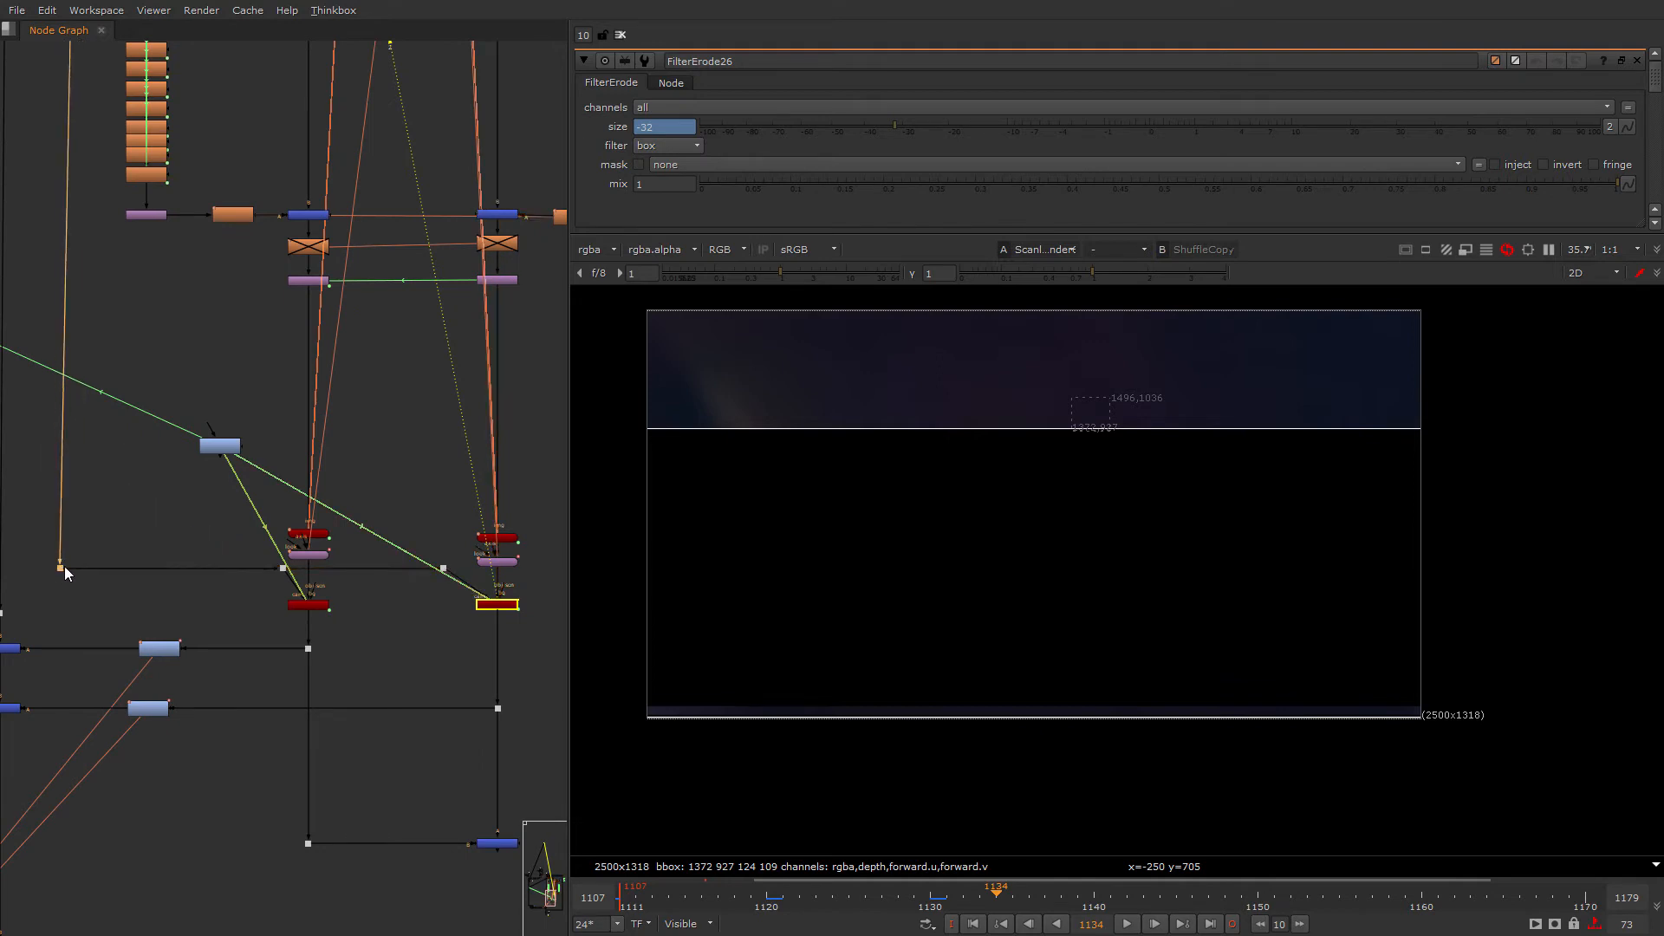
pyautogui.moveTo(116, 503); pyautogui.dragTo(270, 857, button='middle')
pyautogui.scroll(-3, 270, 856)
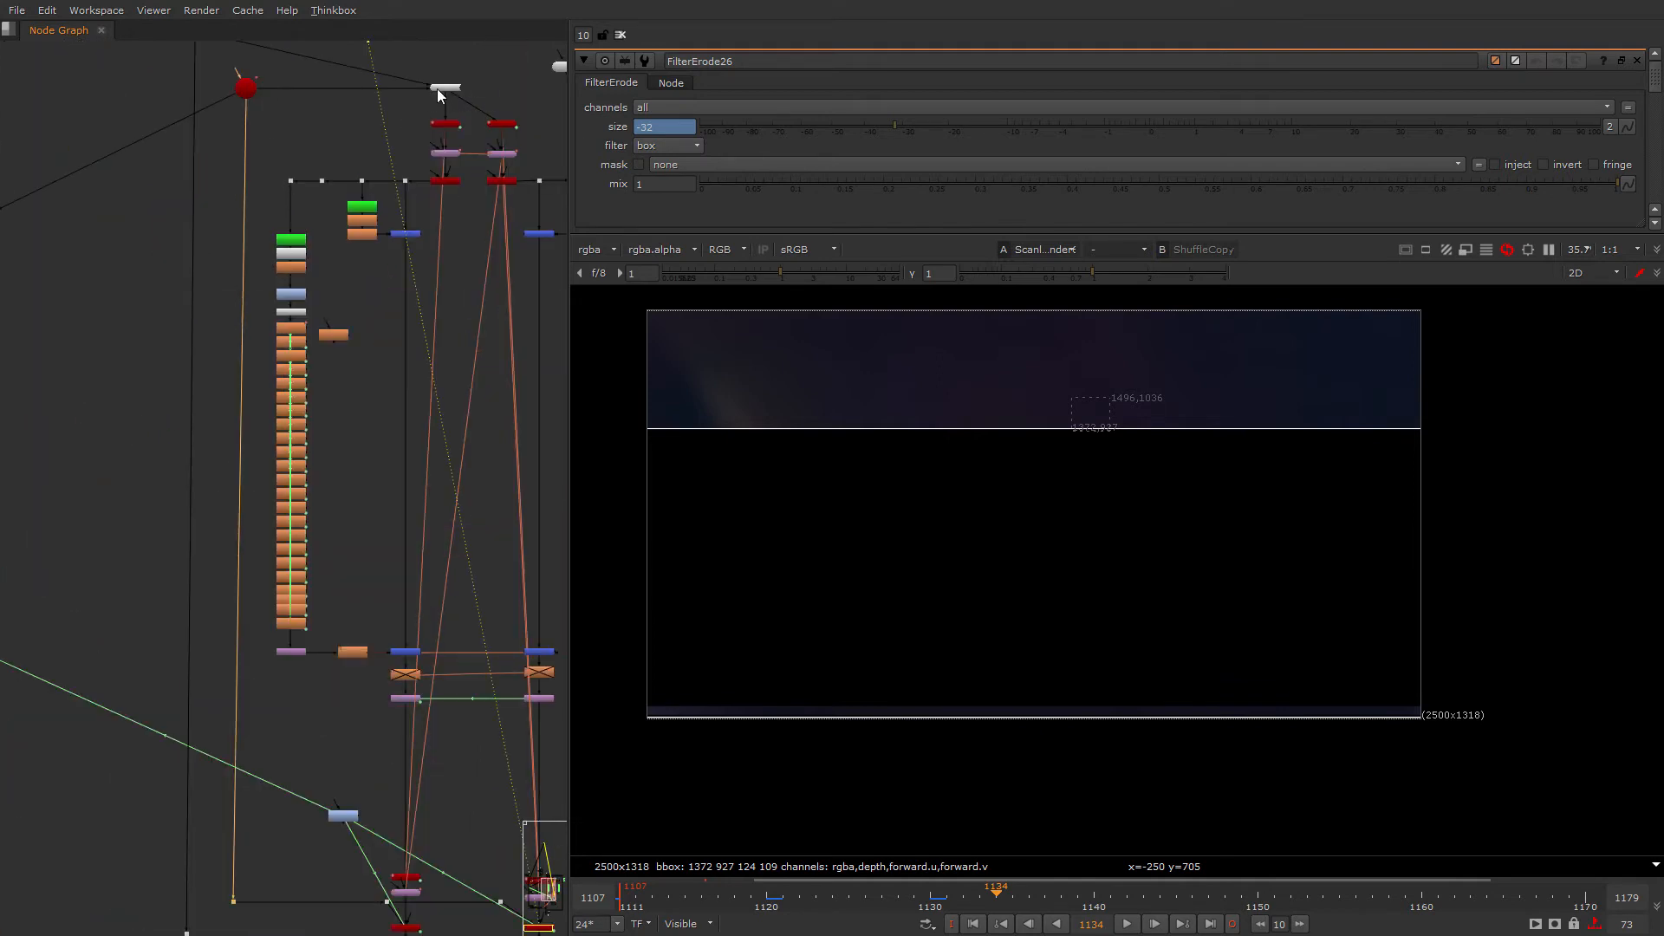
pyautogui.moveTo(421, 70); pyautogui.dragTo(445, 308, button='middle')
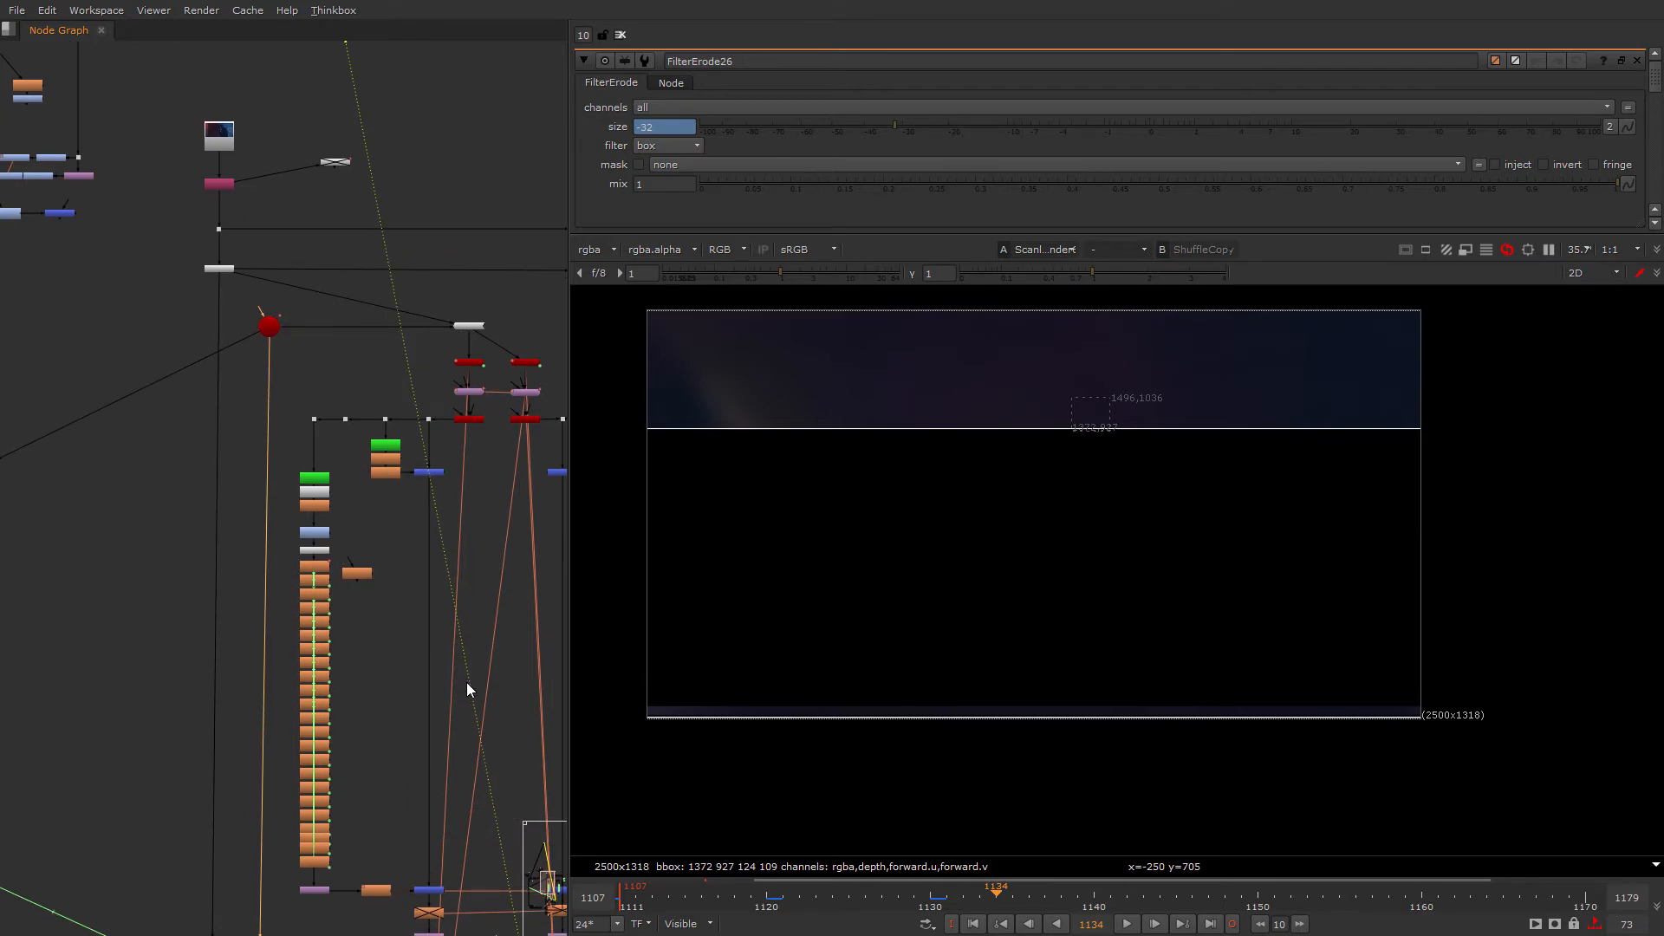
pyautogui.moveTo(467, 689); pyautogui.dragTo(408, 425, button='middle')
pyautogui.moveTo(371, 931); pyautogui.dragTo(280, 553, button='middle')
pyautogui.scroll(3, 280, 554)
pyautogui.scroll(3, 276, 433)
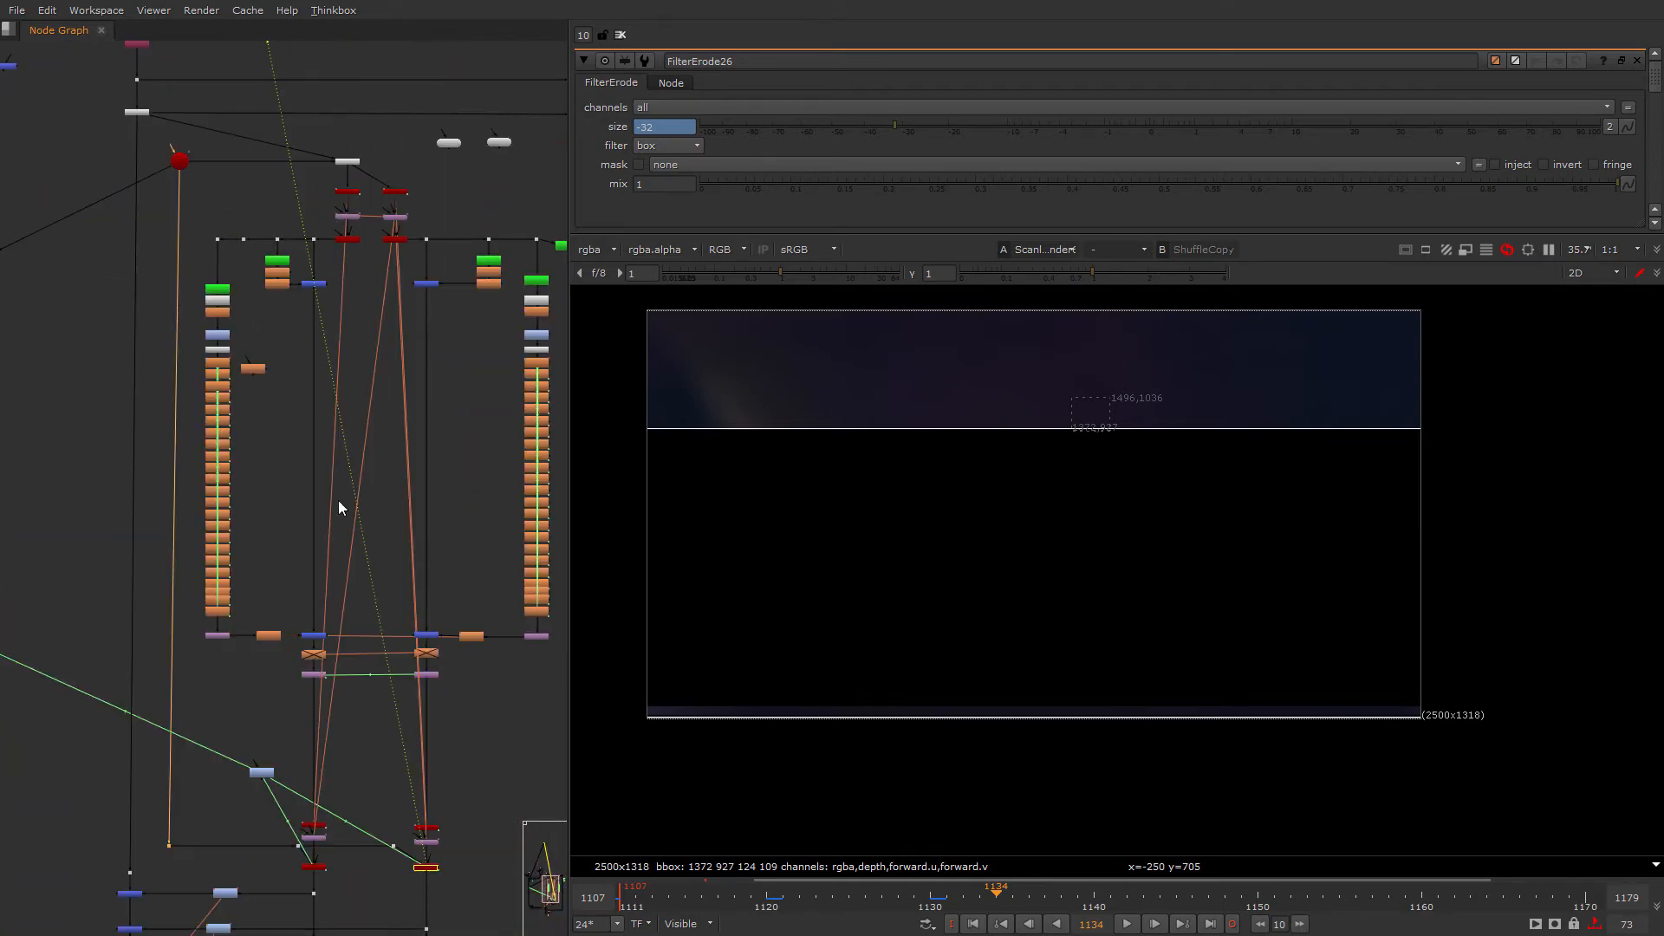
pyautogui.moveTo(326, 872); pyautogui.dragTo(338, 689, button='middle')
pyautogui.scroll(7, 337, 690)
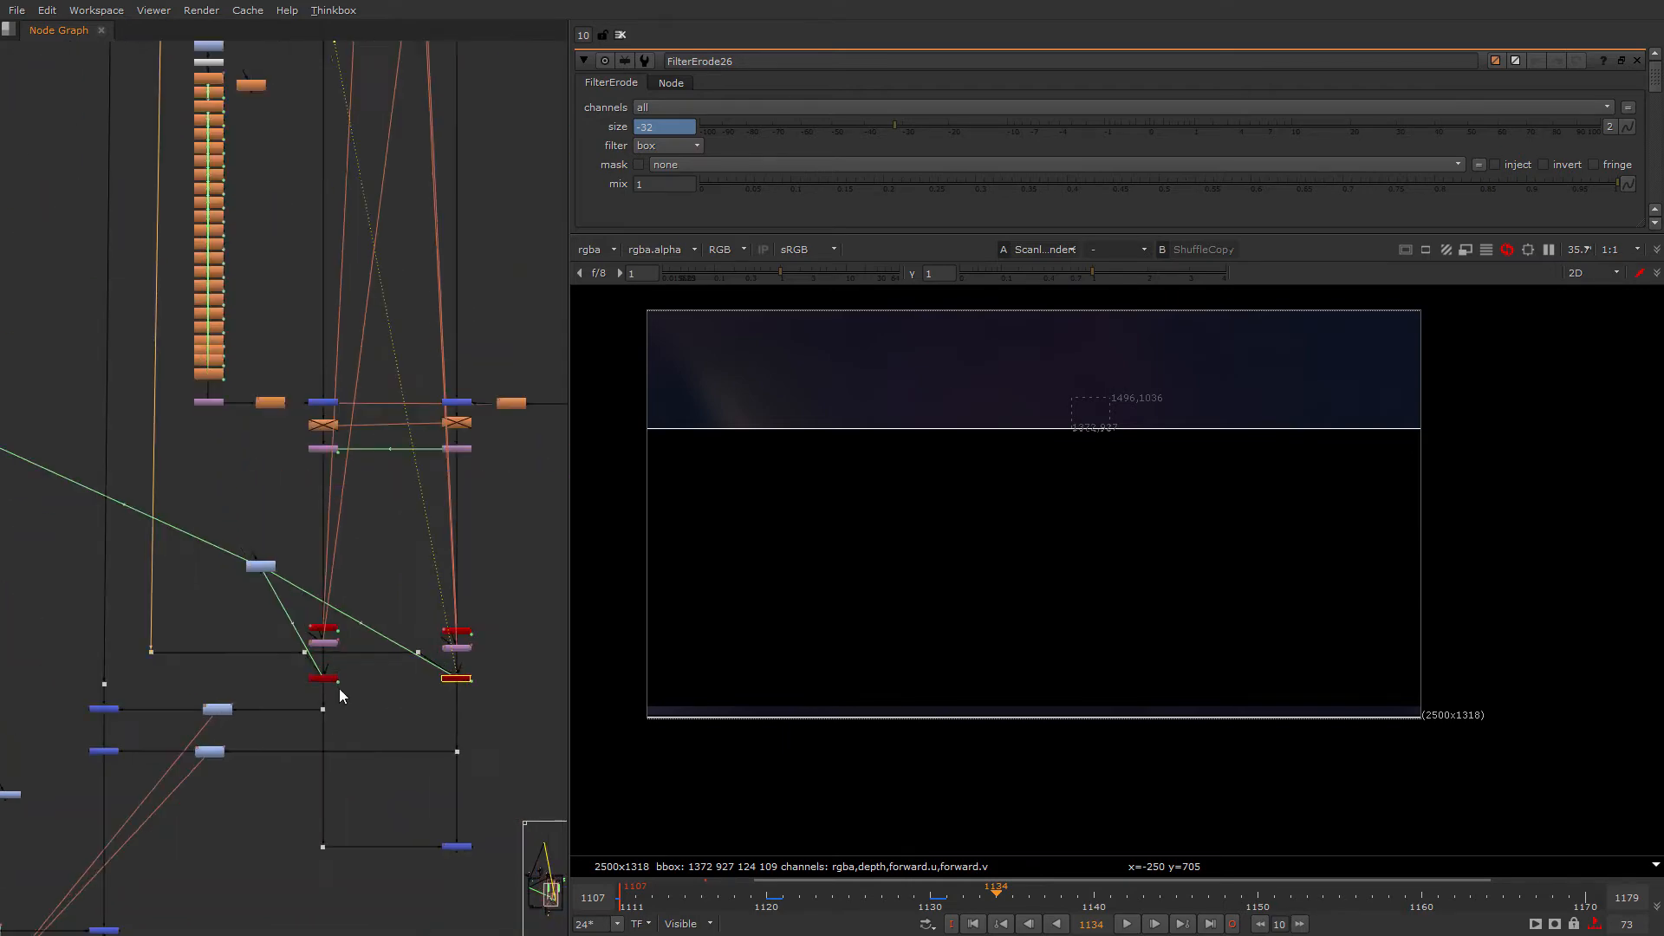
pyautogui.moveTo(411, 640); pyautogui.dragTo(190, 627, button='middle')
pyautogui.scroll(-6, 190, 627)
pyautogui.moveTo(355, 431); pyautogui.dragTo(367, 715, button='middle')
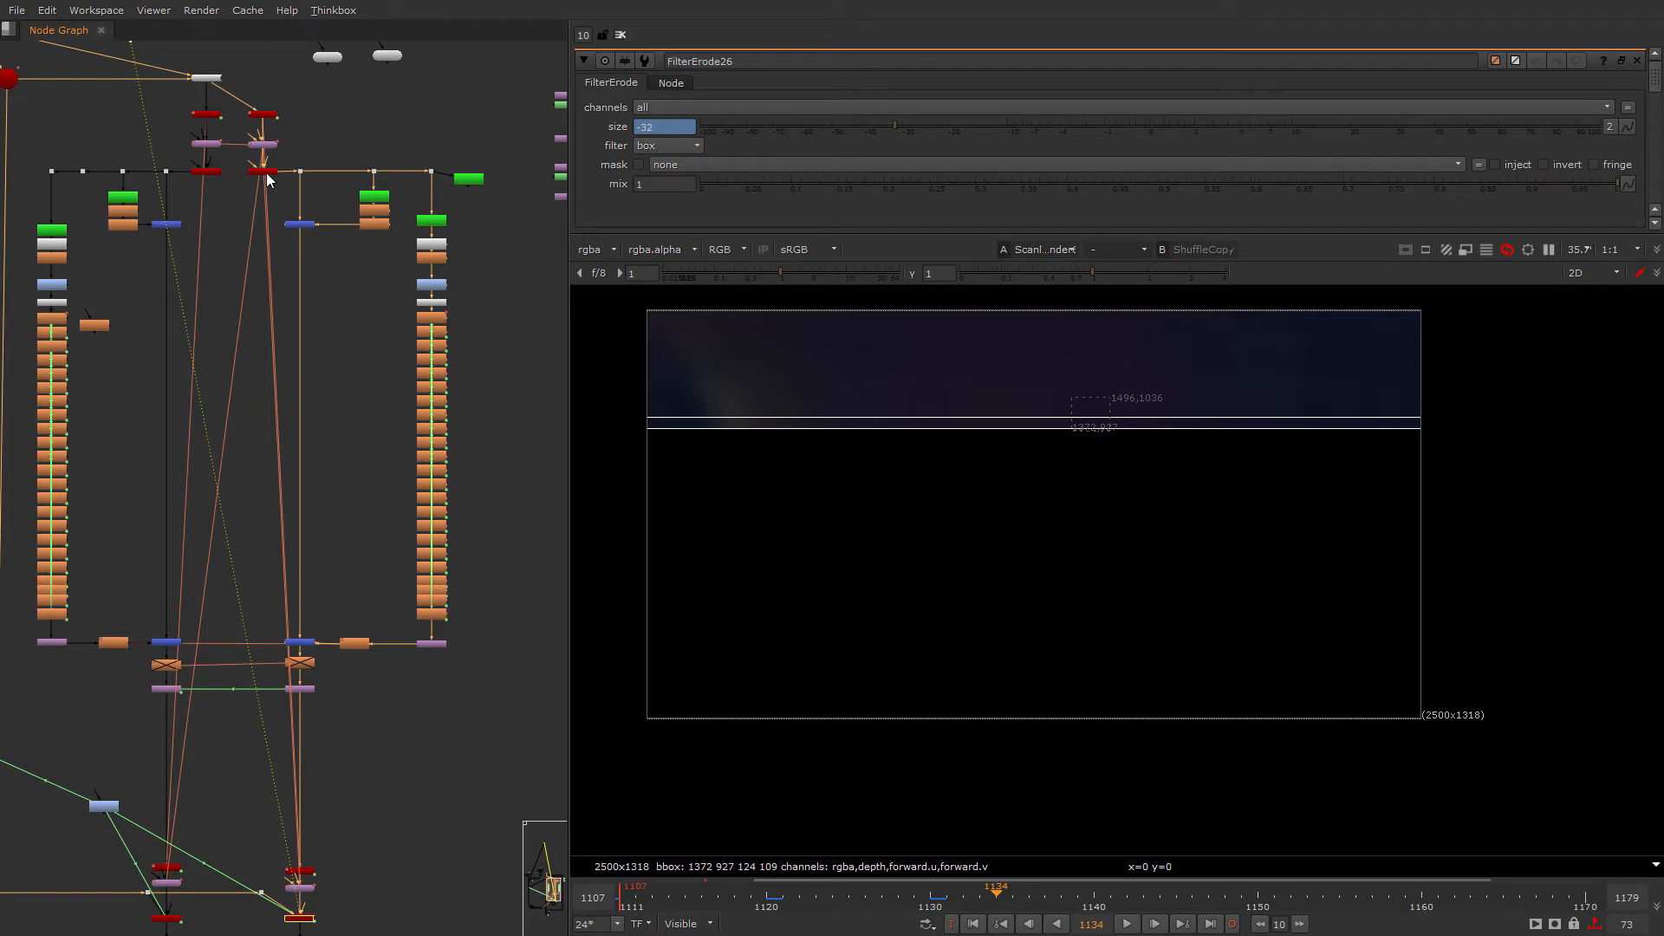
# Step: Examine how the left eye front projection geometry passes through its TransformGeo into the ScanlineRender
pyautogui.moveTo(297, 830); pyautogui.dragTo(390, 607, button='middle')
pyautogui.scroll(6, 390, 642)
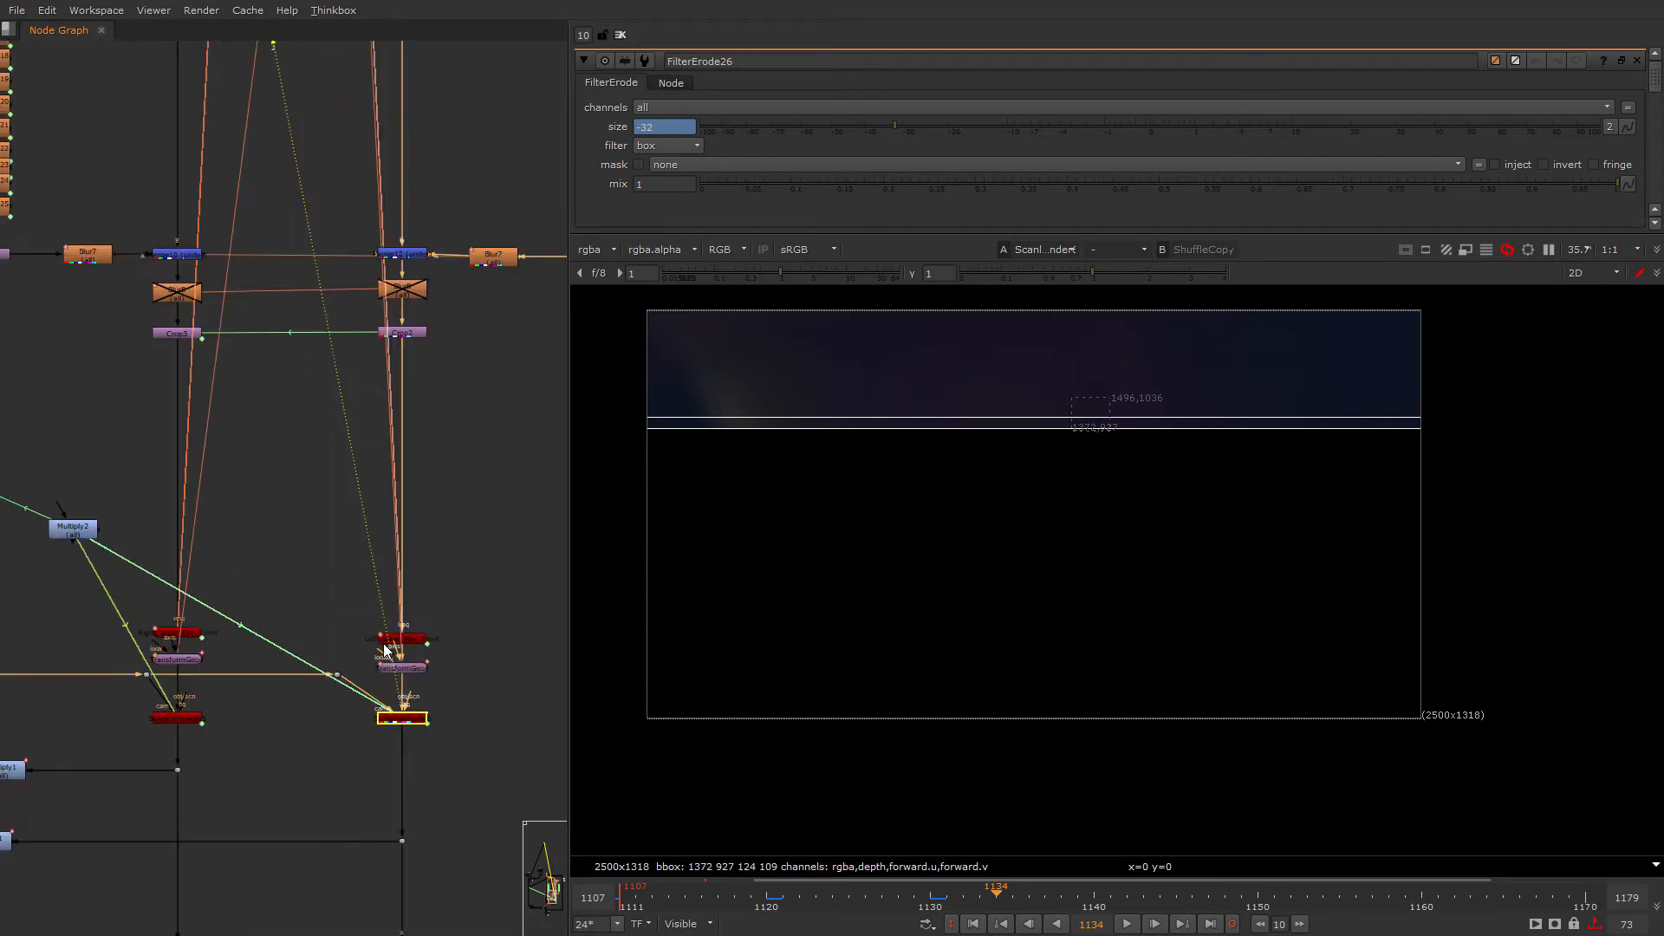
pyautogui.moveTo(435, 617); pyautogui.dragTo(435, 608)
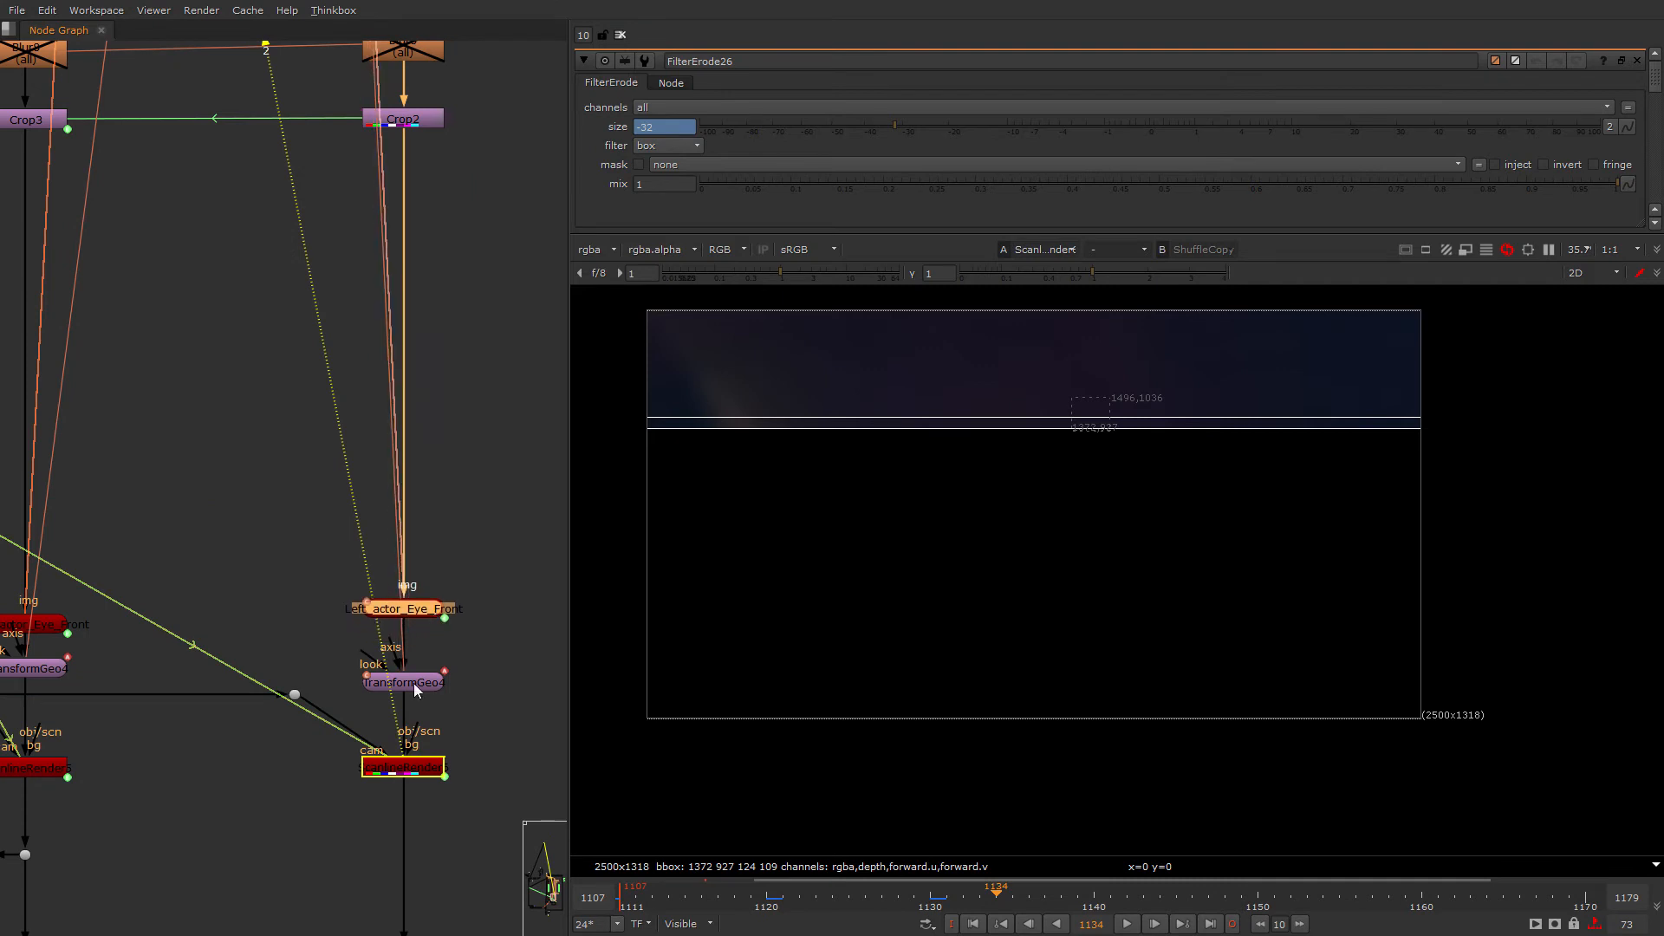
pyautogui.click(414, 681)
pyautogui.scroll(-5, 411, 668)
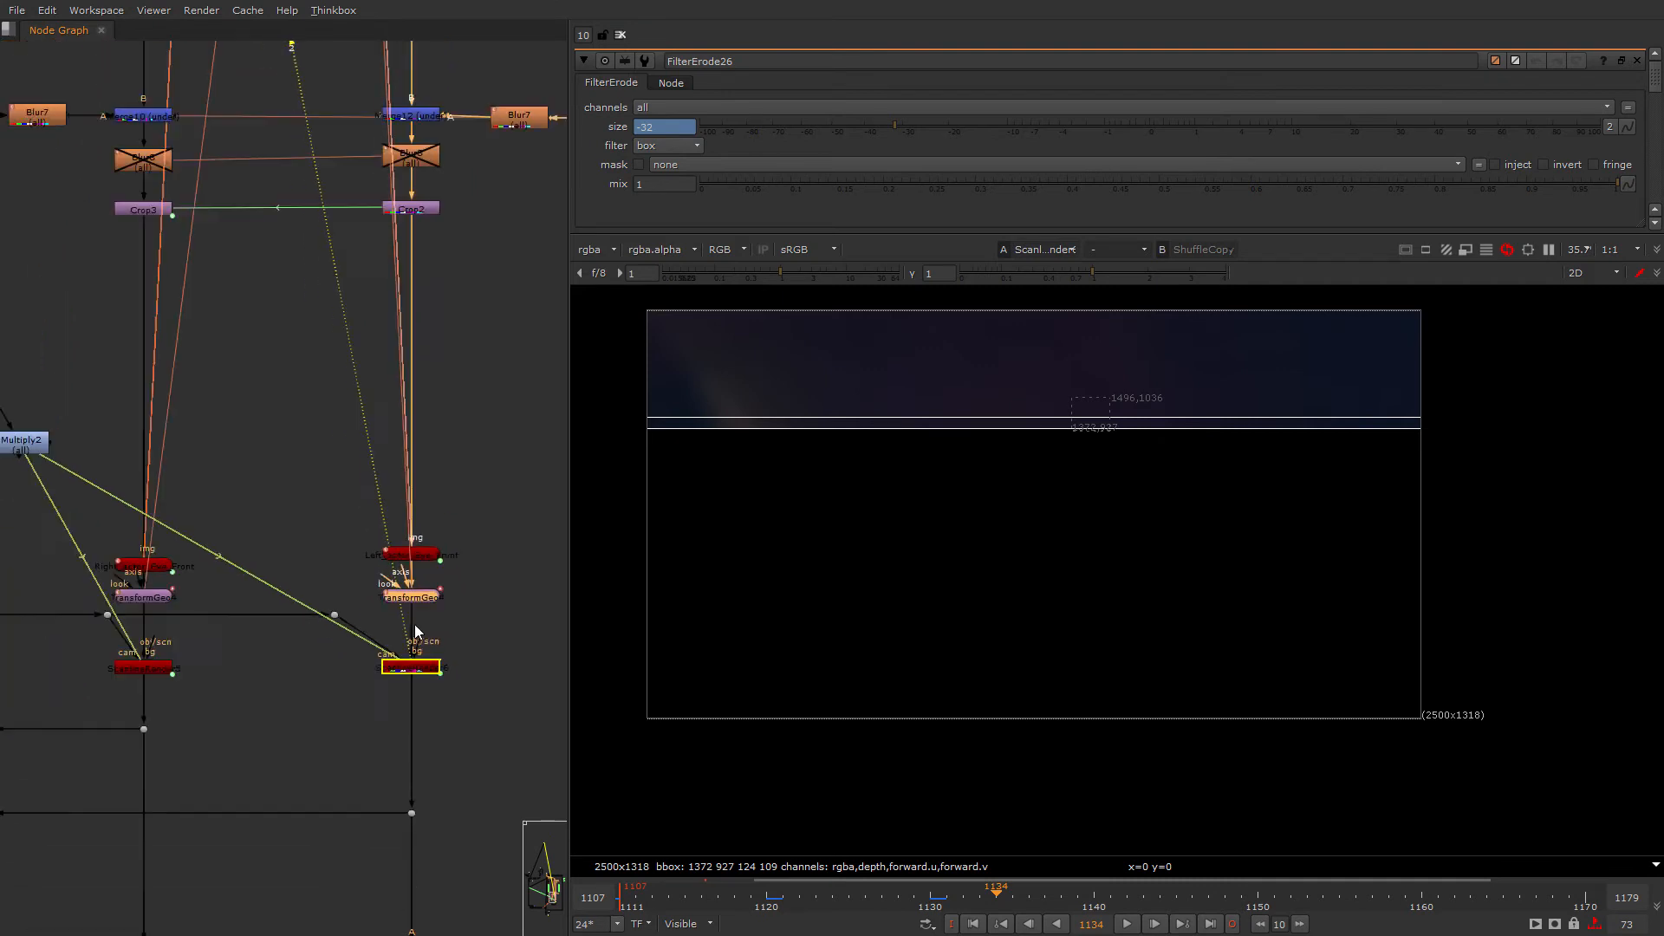
pyautogui.click(427, 670)
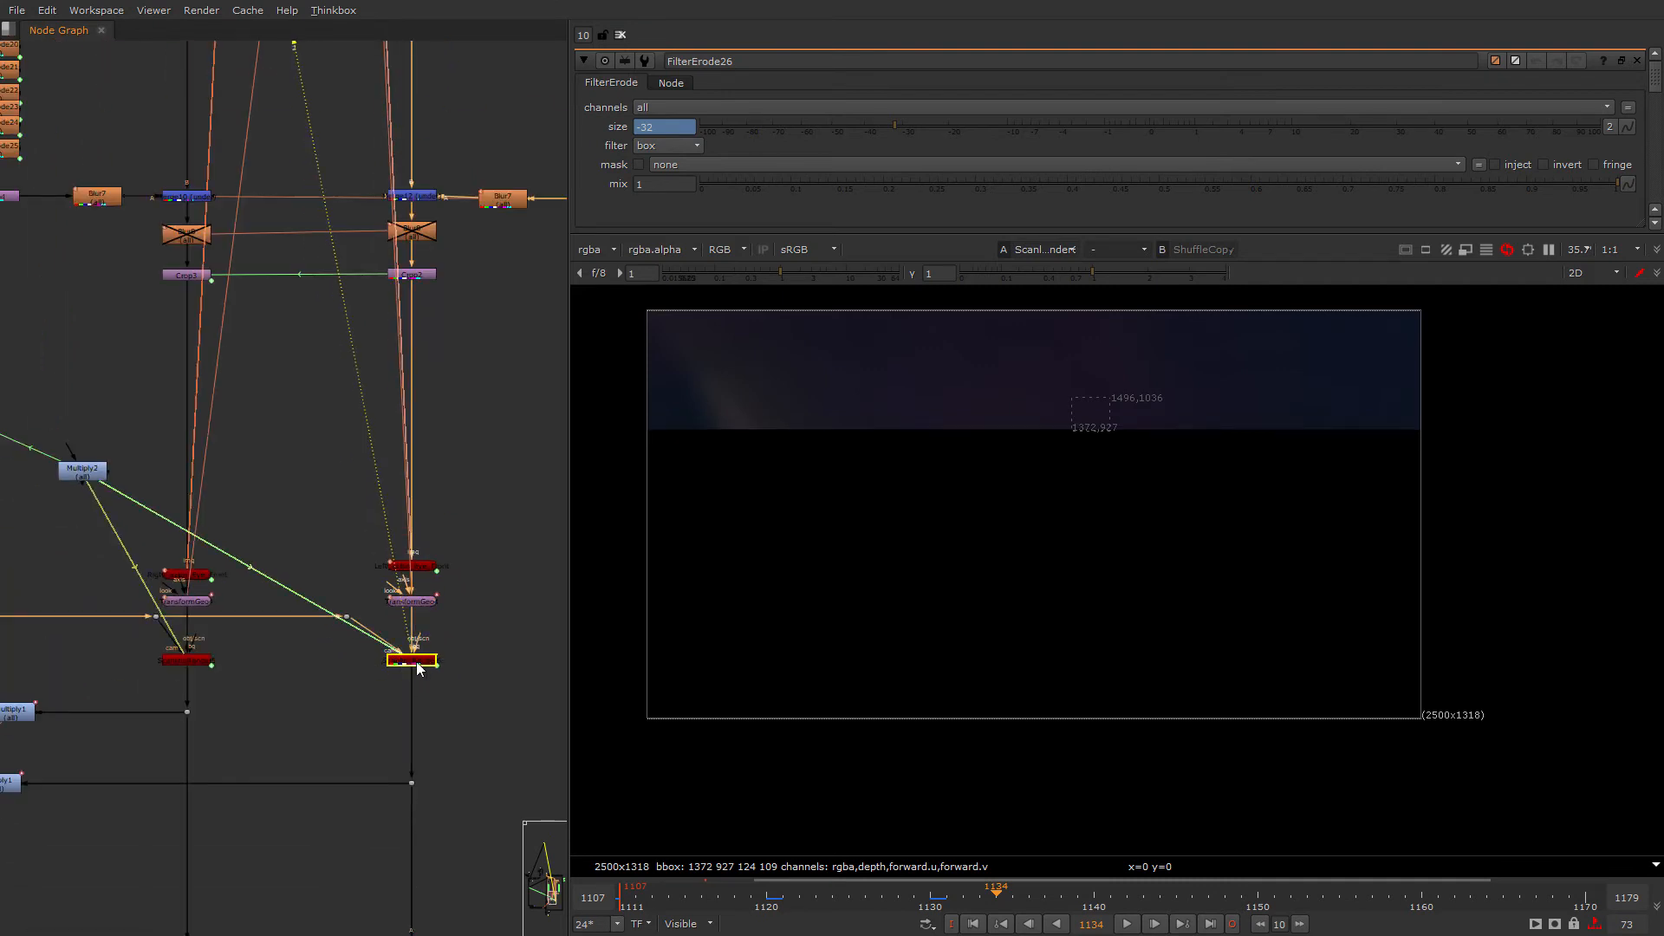
pyautogui.scroll(-3, 466, 583)
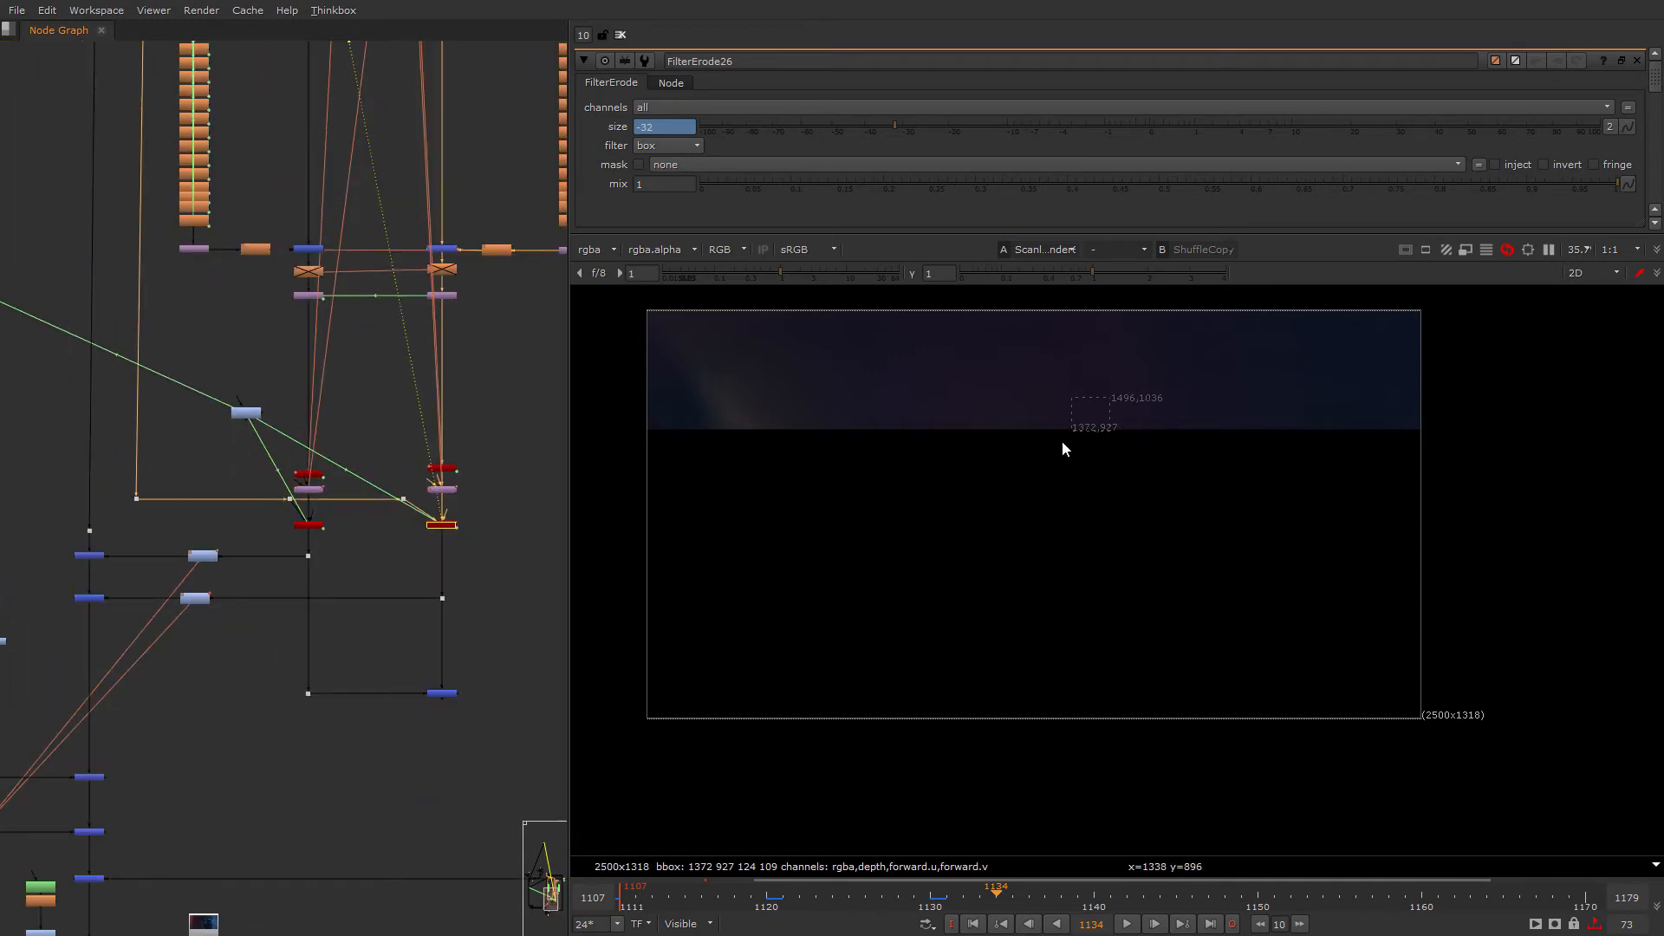
# Step: Follow both rendered eye patches through the Multiply1 nodes and display Merge15, which places them over the plate
pyautogui.moveTo(358, 608); pyautogui.dragTo(273, 591, button='middle')
pyautogui.scroll(1, 273, 591)
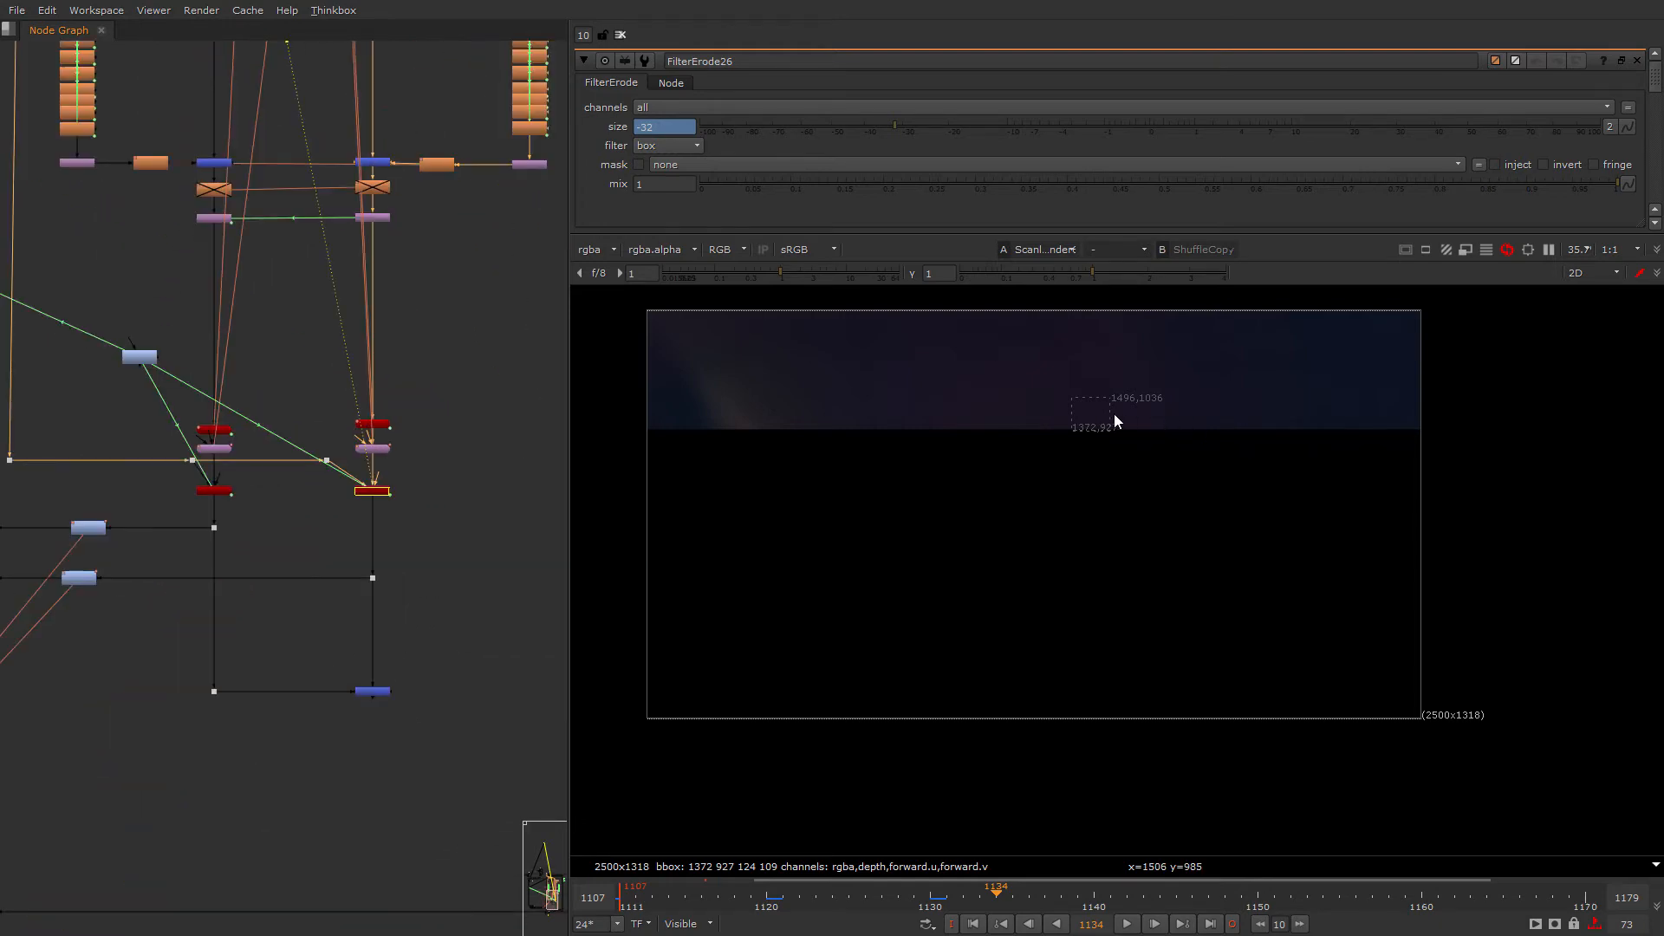
pyautogui.scroll(-2, 310, 699)
pyautogui.scroll(3, 253, 834)
pyautogui.scroll(-3, 252, 834)
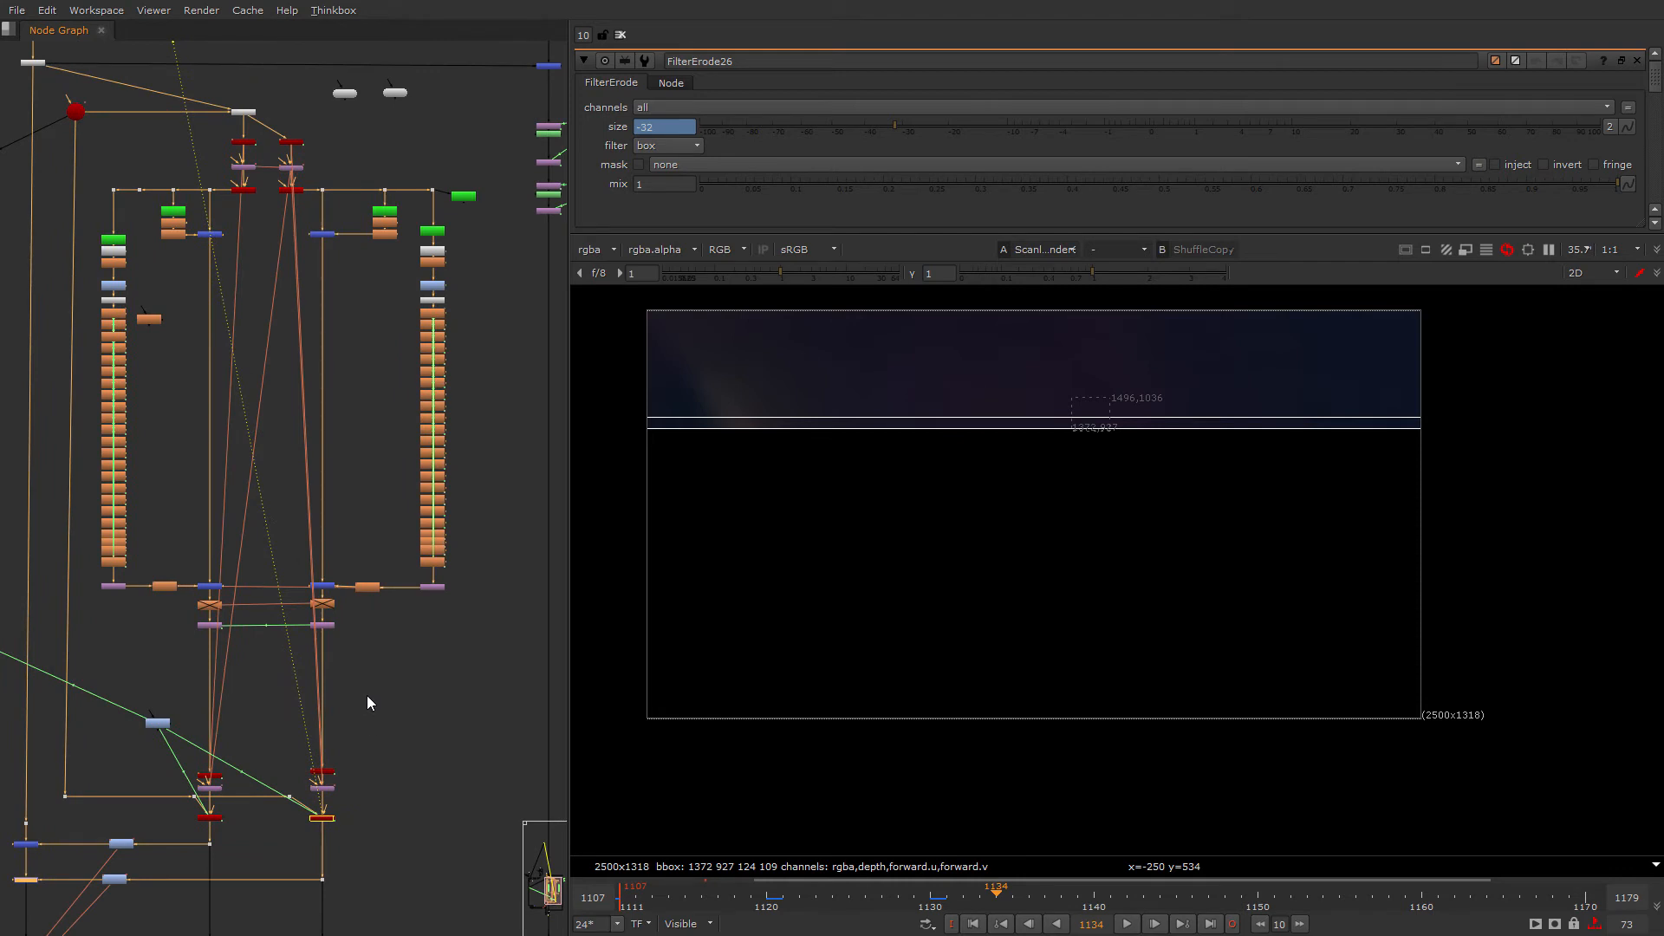
pyautogui.scroll(2, 326, 621)
pyautogui.scroll(2, 147, 726)
pyautogui.scroll(3, 209, 675)
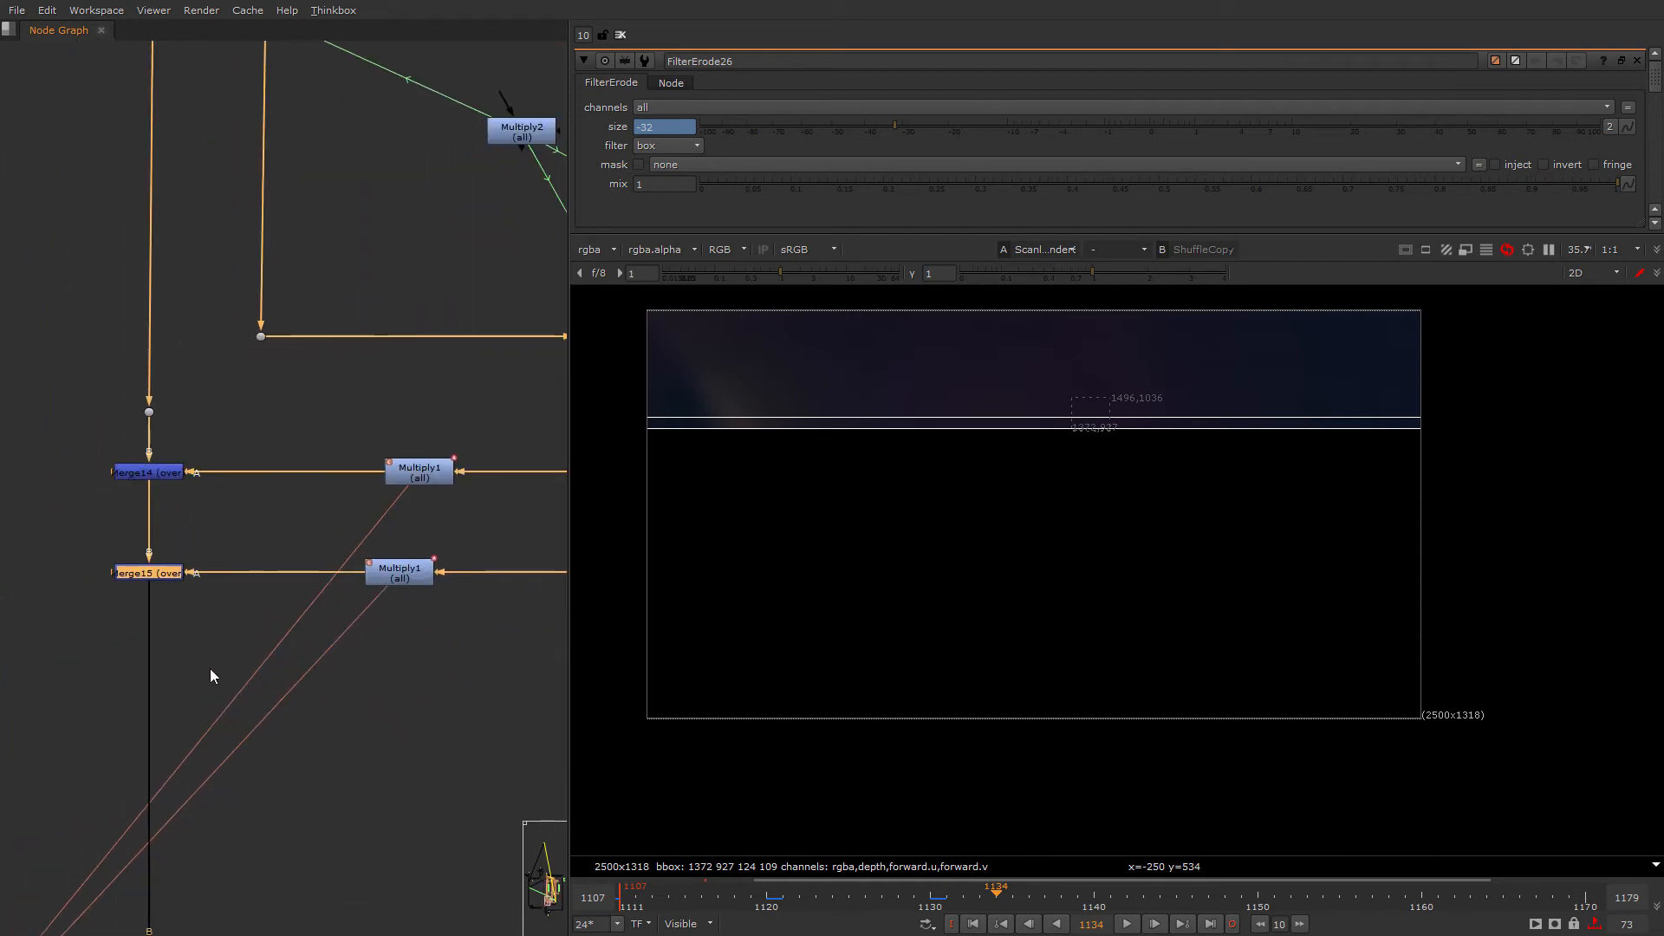
pyautogui.press('1')
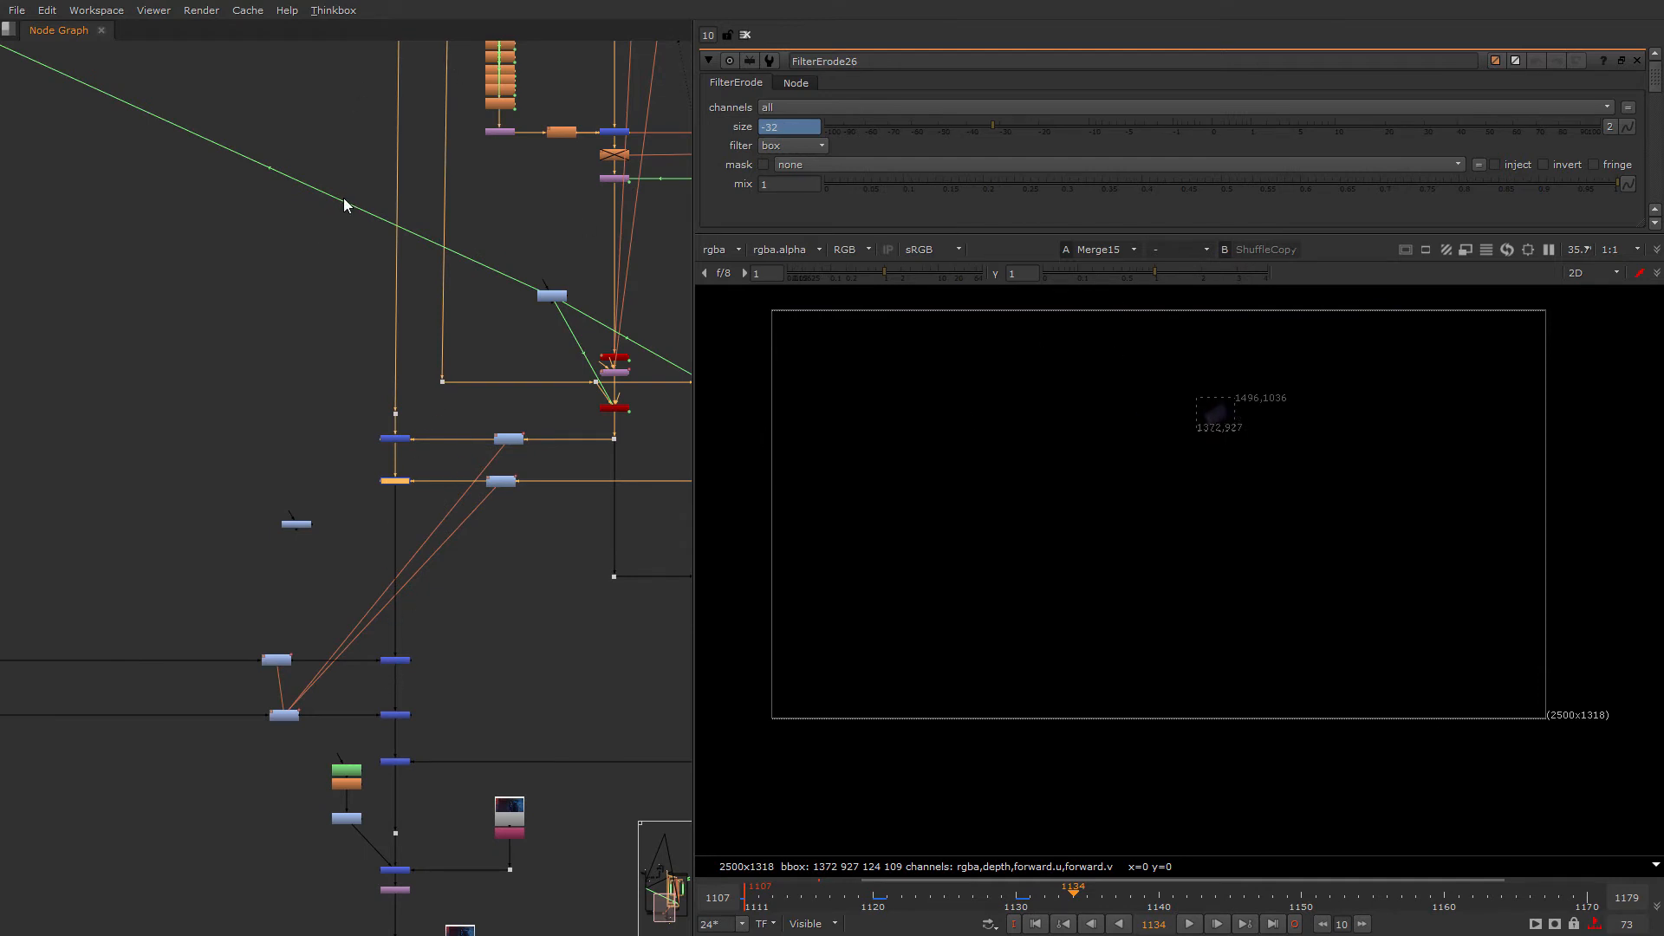
pyautogui.press('super')
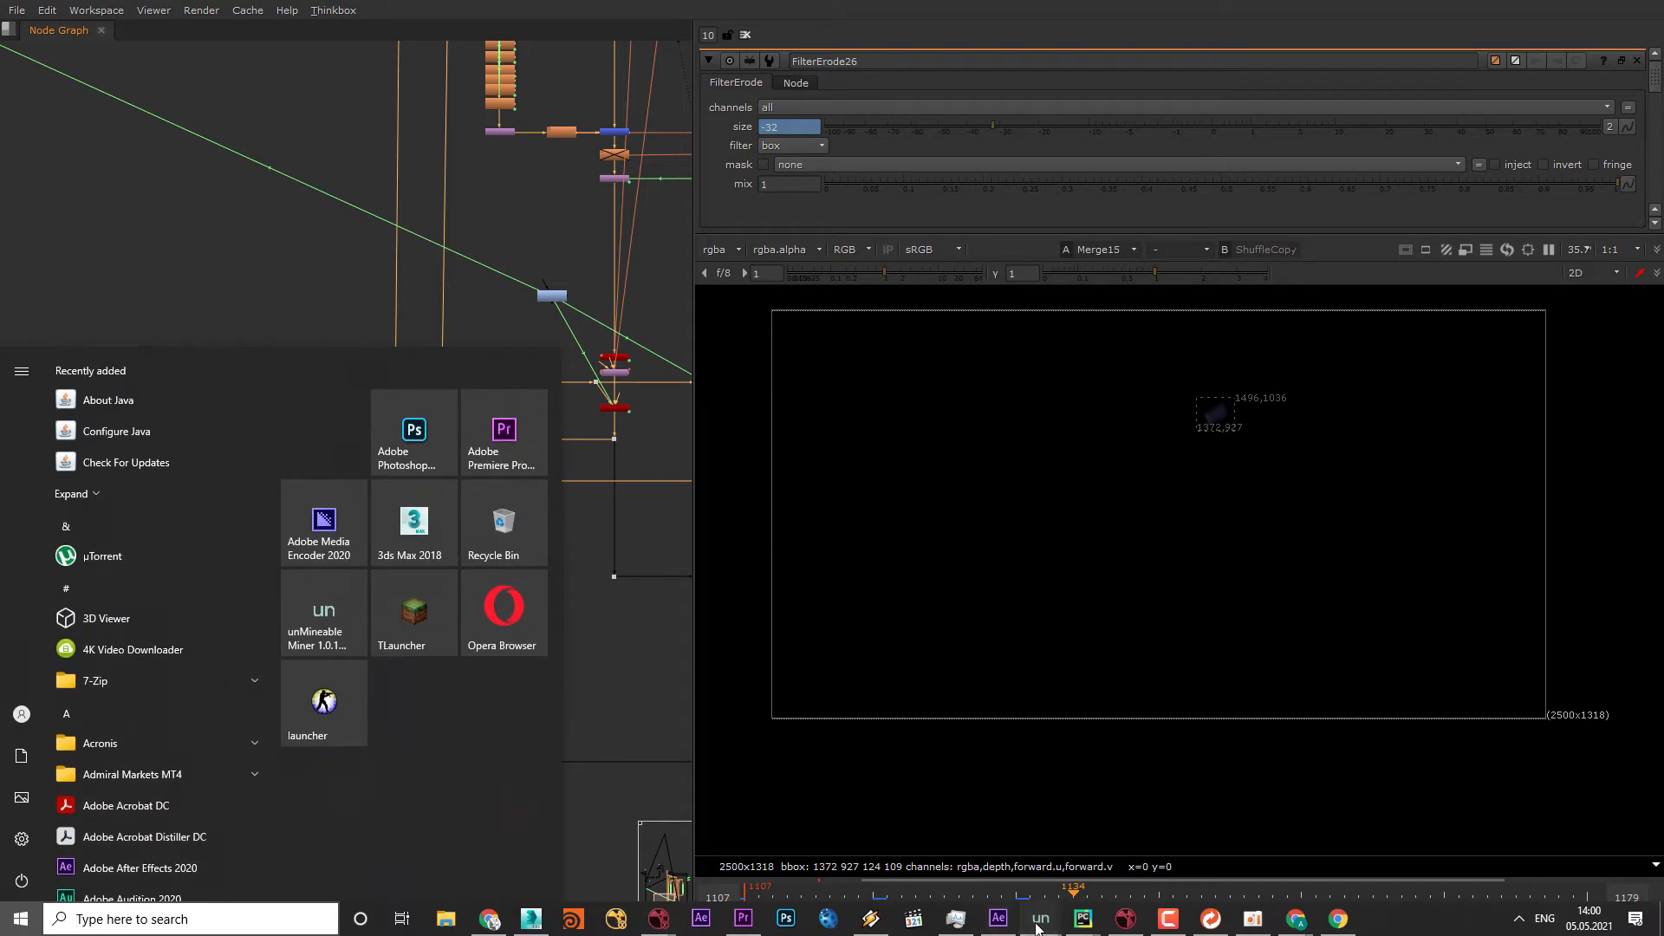
pyautogui.moveTo(1021, 919)
pyautogui.click(979, 806)
pyautogui.click(441, 609)
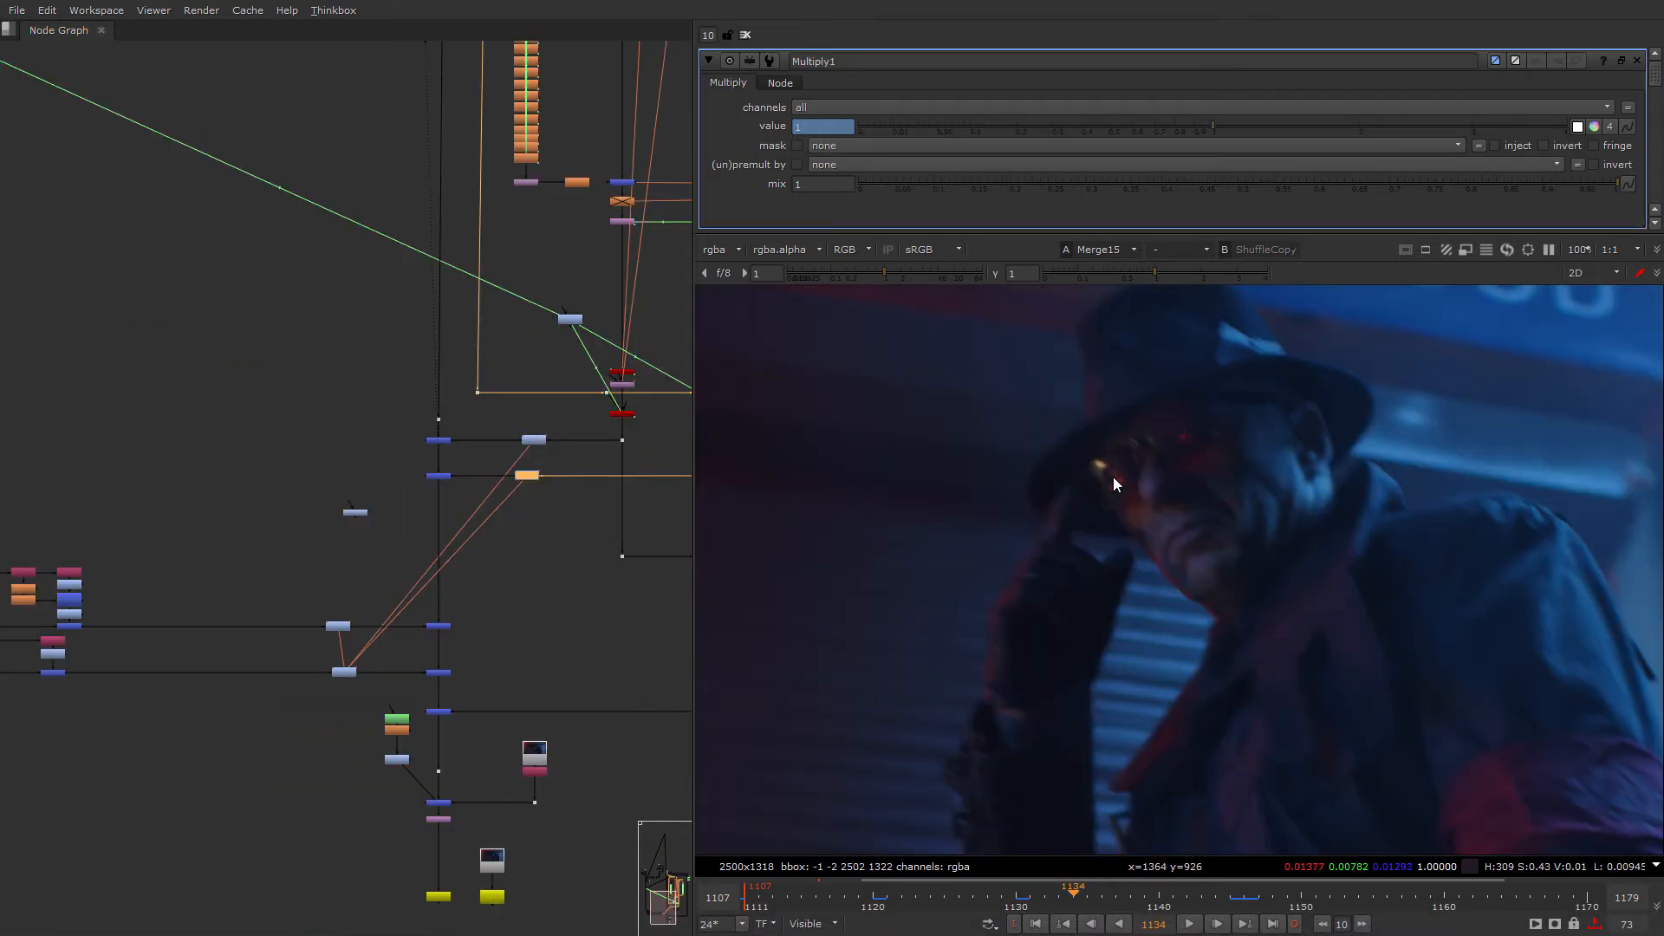
# Step: Examine the actor's cleaned-up eyes in the Merge15 result and locate the lower merges that follow it
pyautogui.scroll(3, 1191, 435)
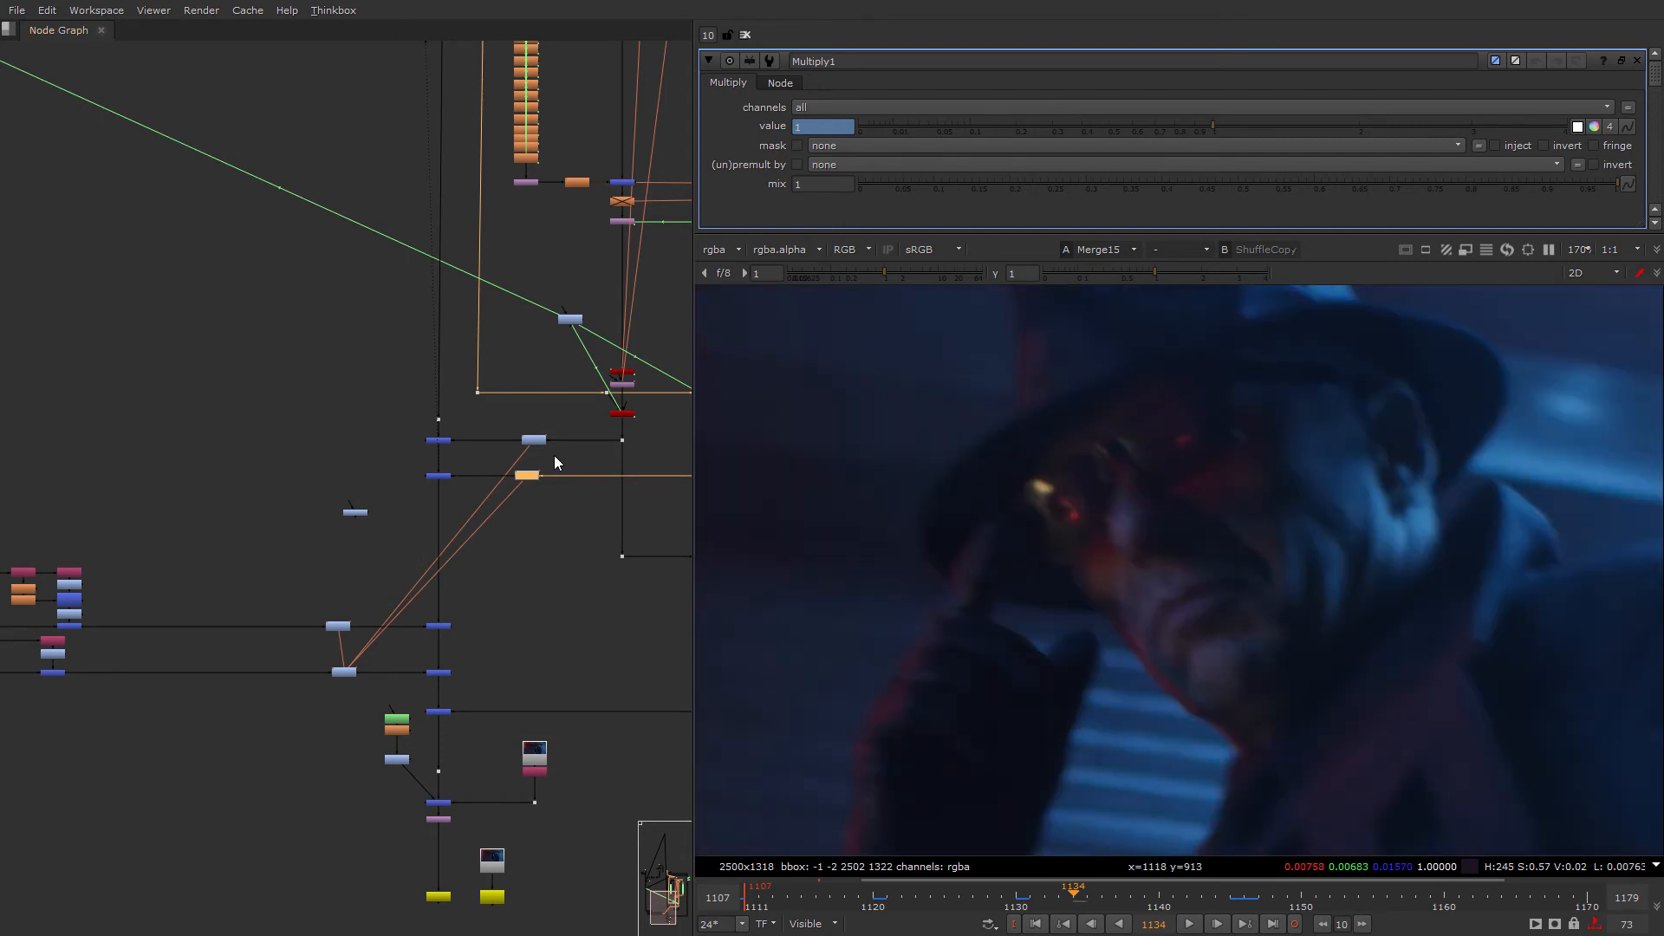
pyautogui.scroll(-3, 489, 519)
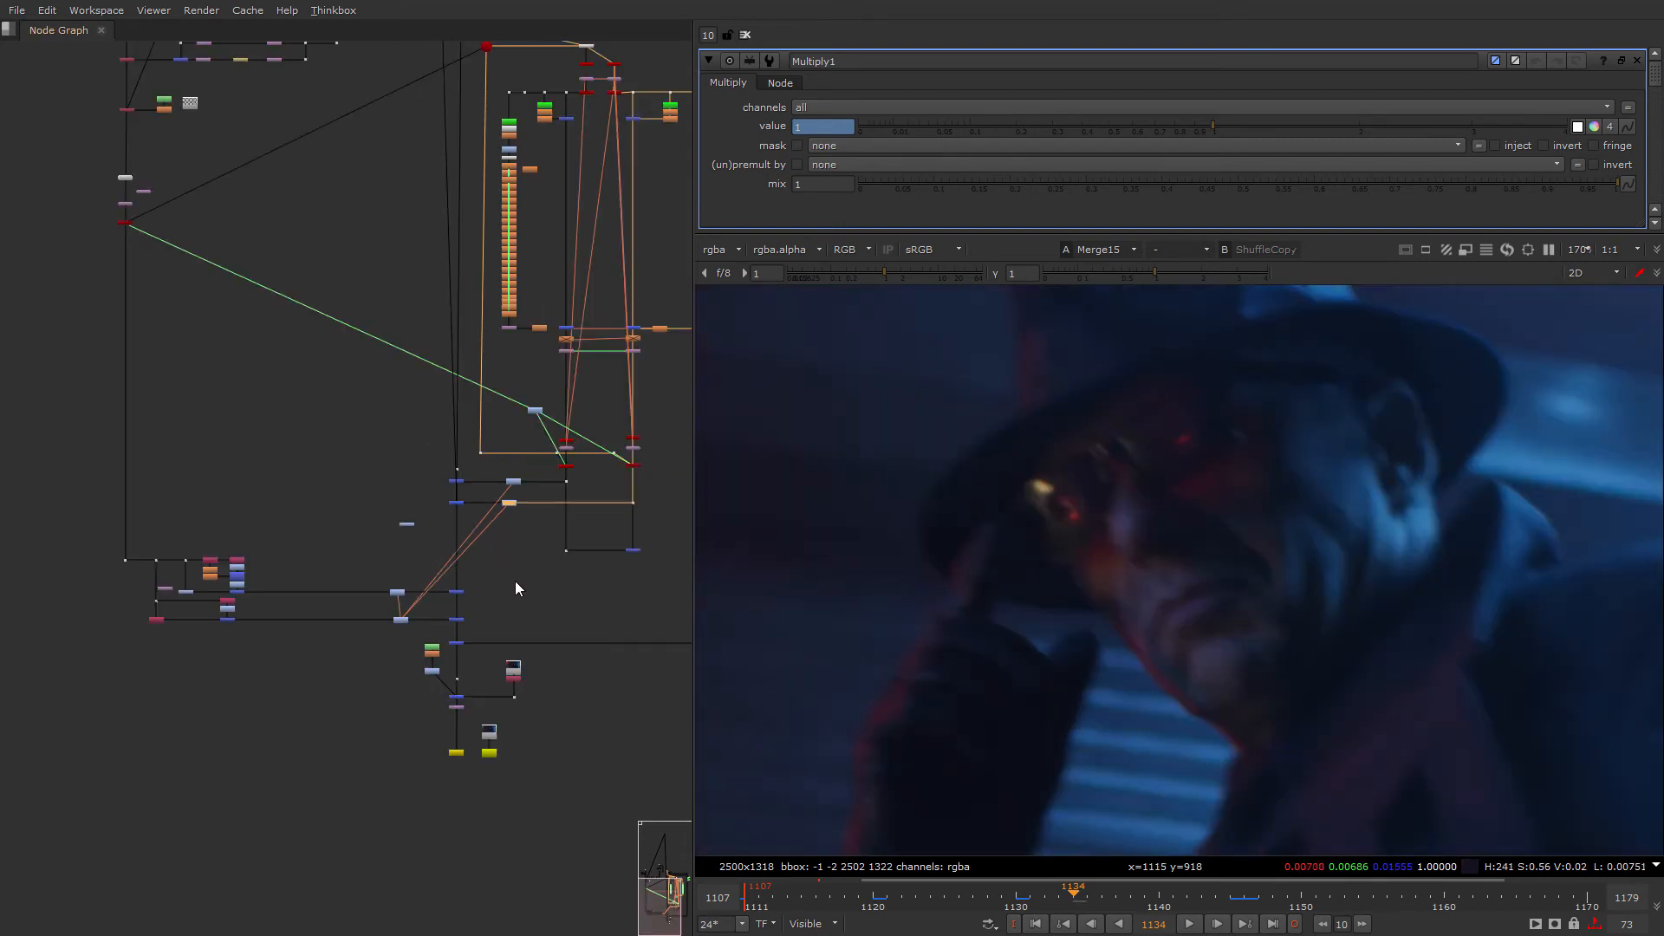
pyautogui.scroll(1, 484, 491)
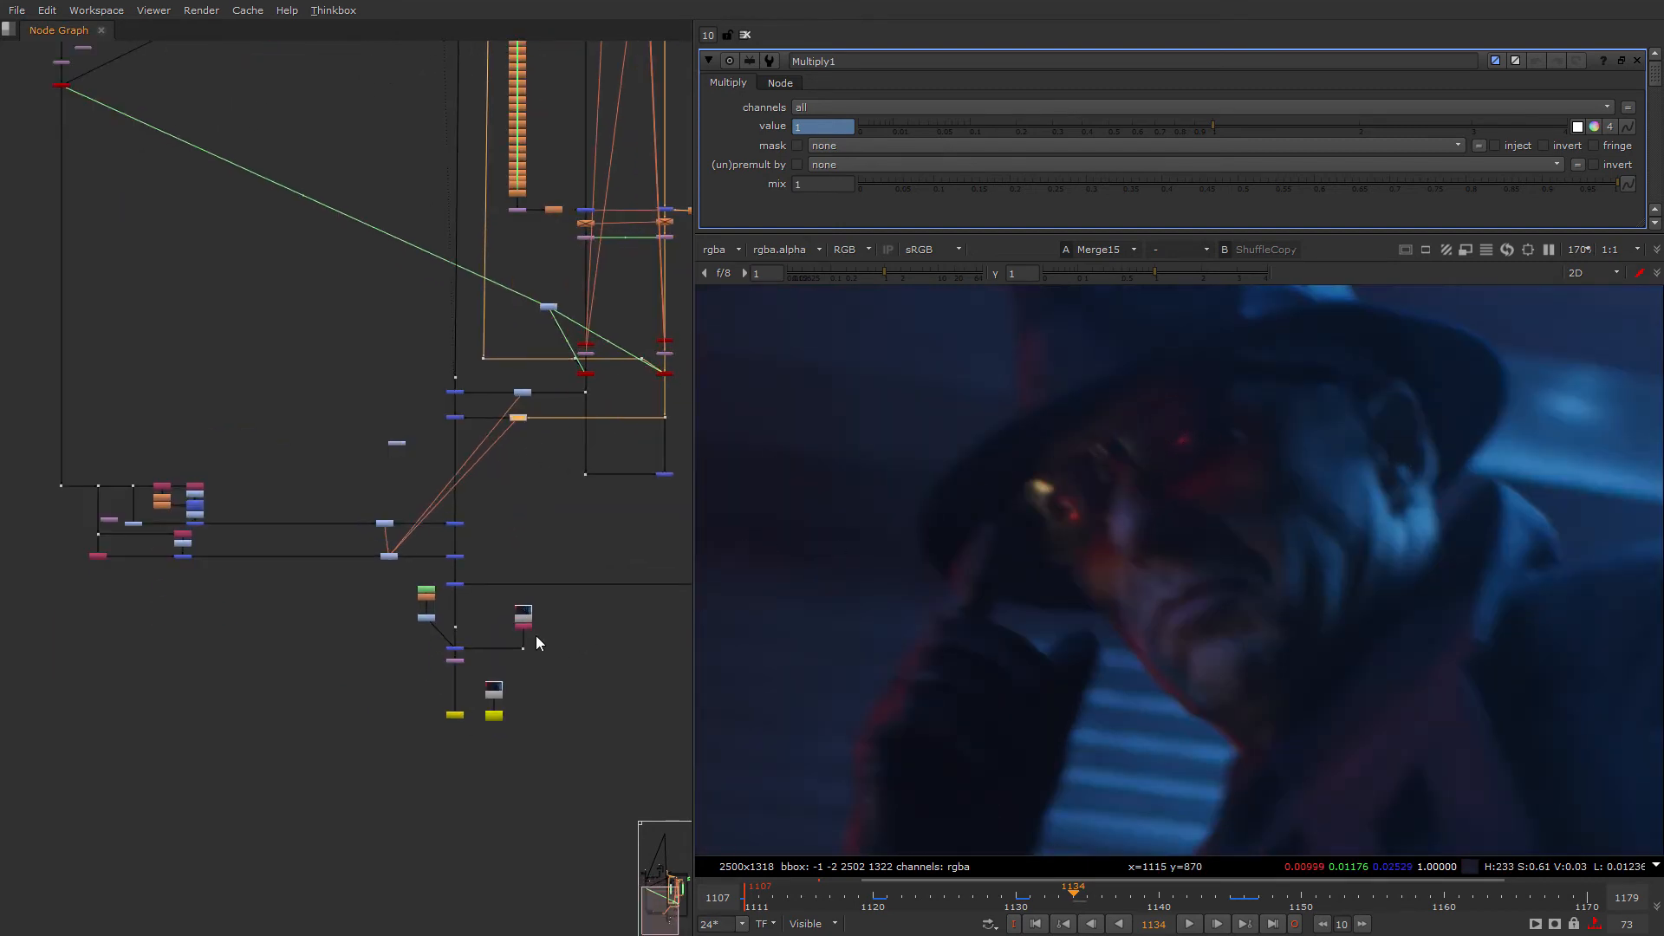
pyautogui.moveTo(536, 637); pyautogui.dragTo(541, 579, button='middle')
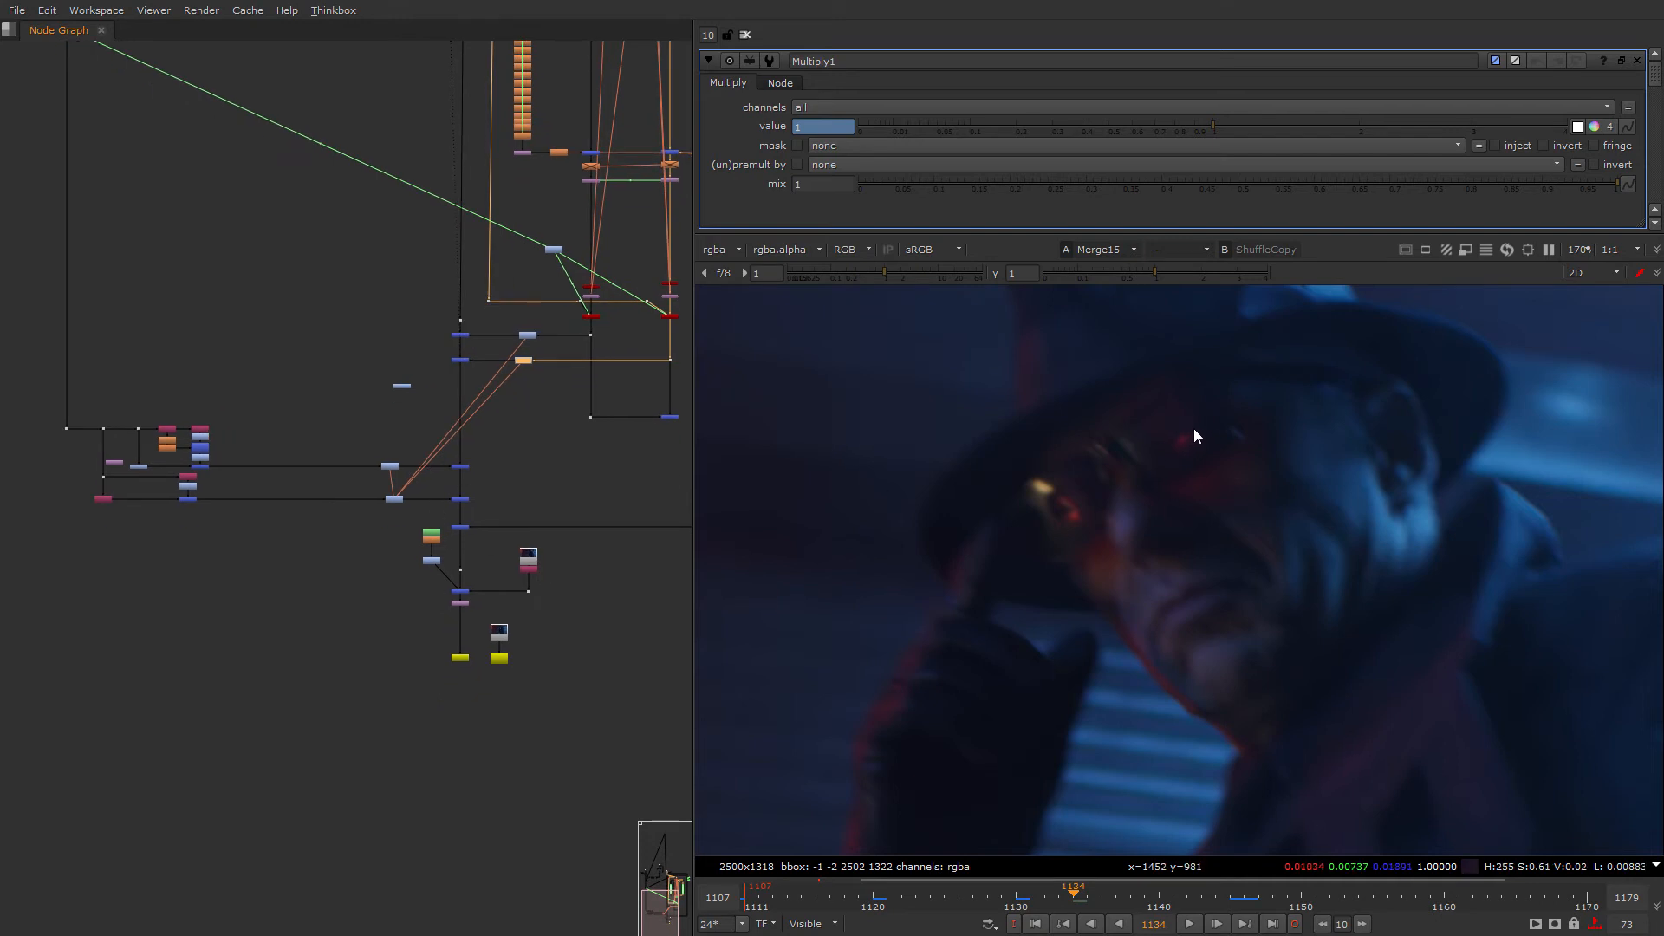
pyautogui.scroll(6, 474, 499)
pyautogui.click(418, 512)
pyautogui.moveTo(299, 555); pyautogui.dragTo(527, 617, button='middle')
# Step: Follow the graph up to the eye element branch and display the ShuffleCopy fed by the Roto and Blur
pyautogui.scroll(-11, 527, 617)
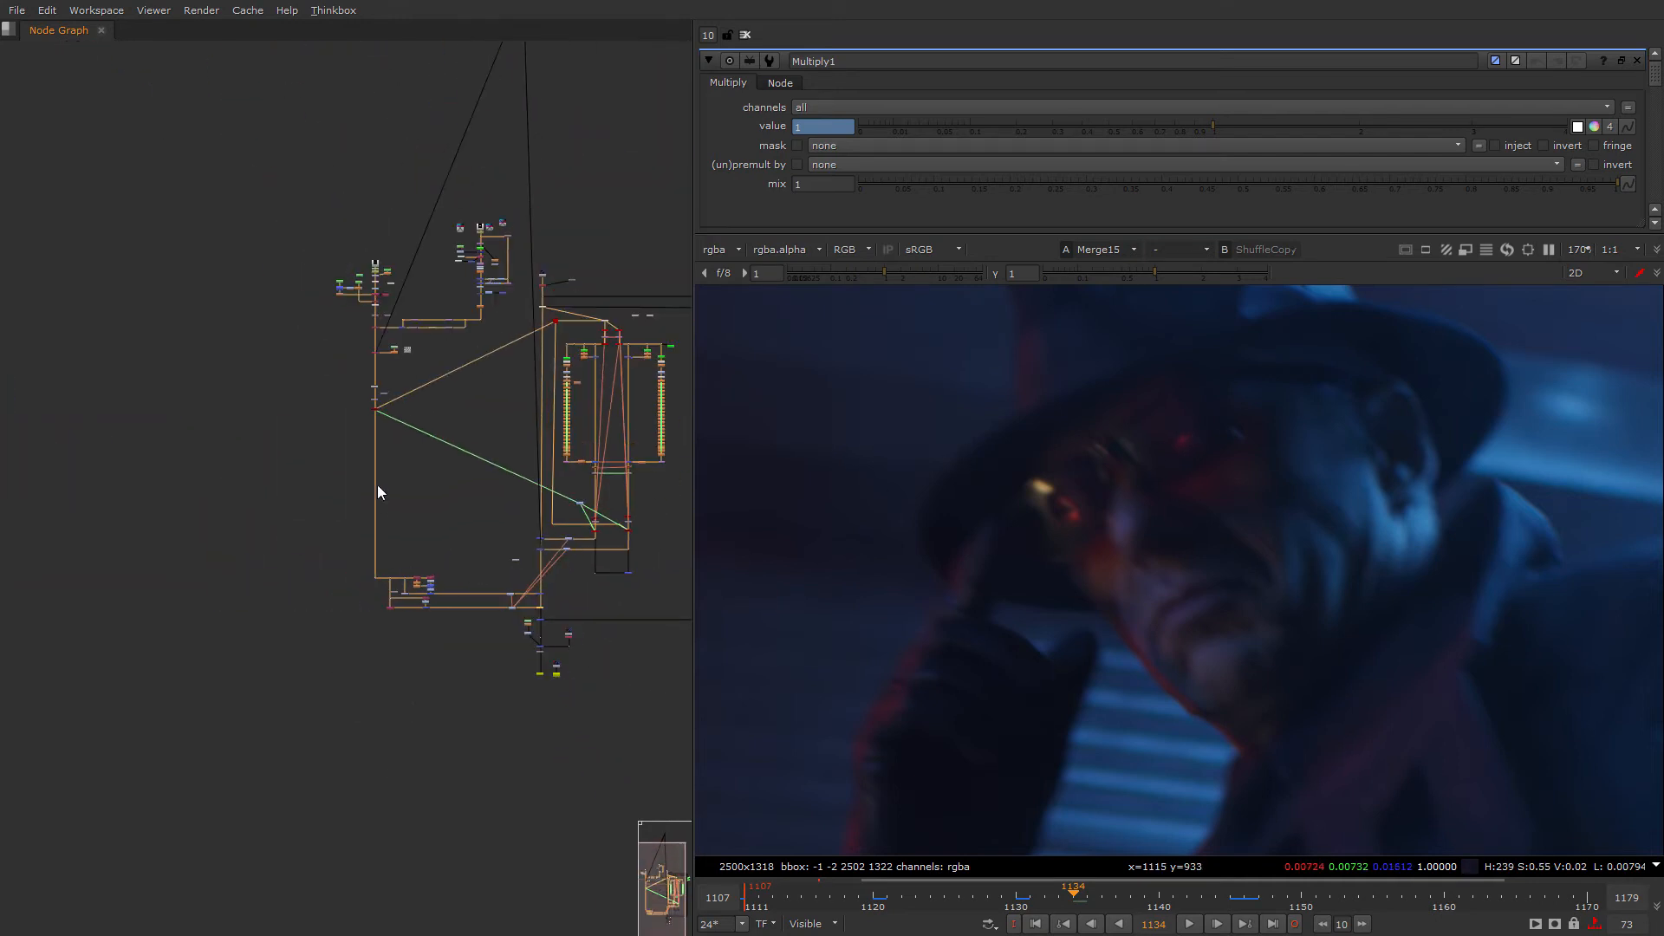
pyautogui.scroll(4, 398, 352)
pyautogui.moveTo(398, 353); pyautogui.dragTo(361, 554, button='middle')
pyautogui.scroll(4, 458, 528)
pyautogui.scroll(2, 335, 503)
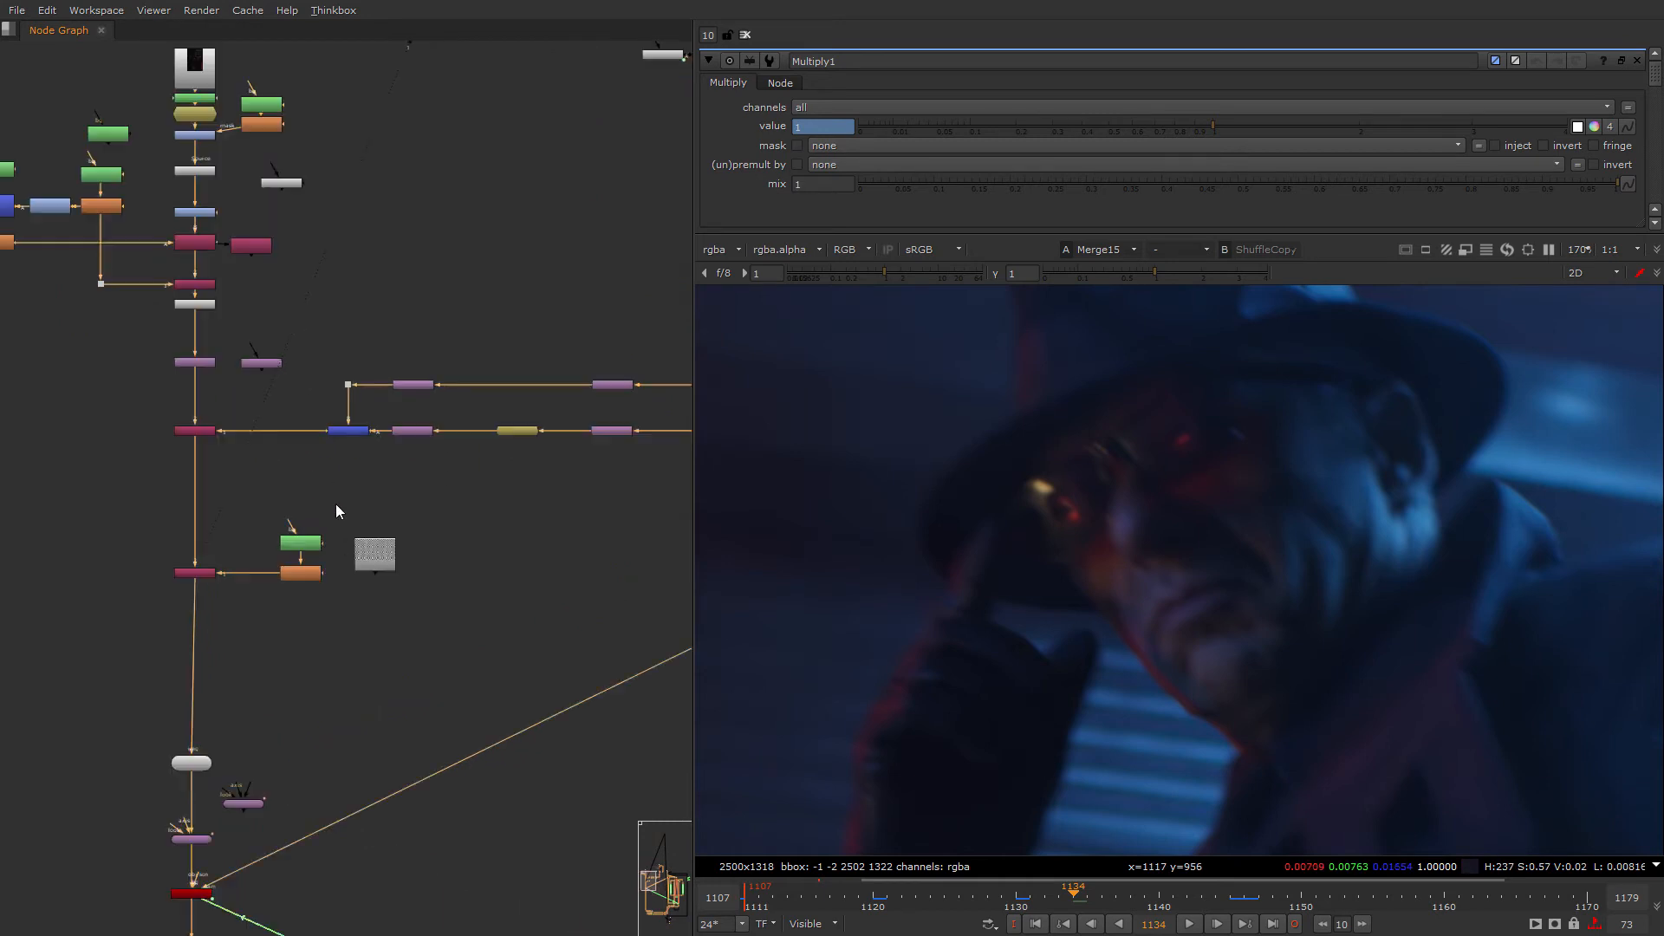
pyautogui.click(194, 573)
pyautogui.press('1')
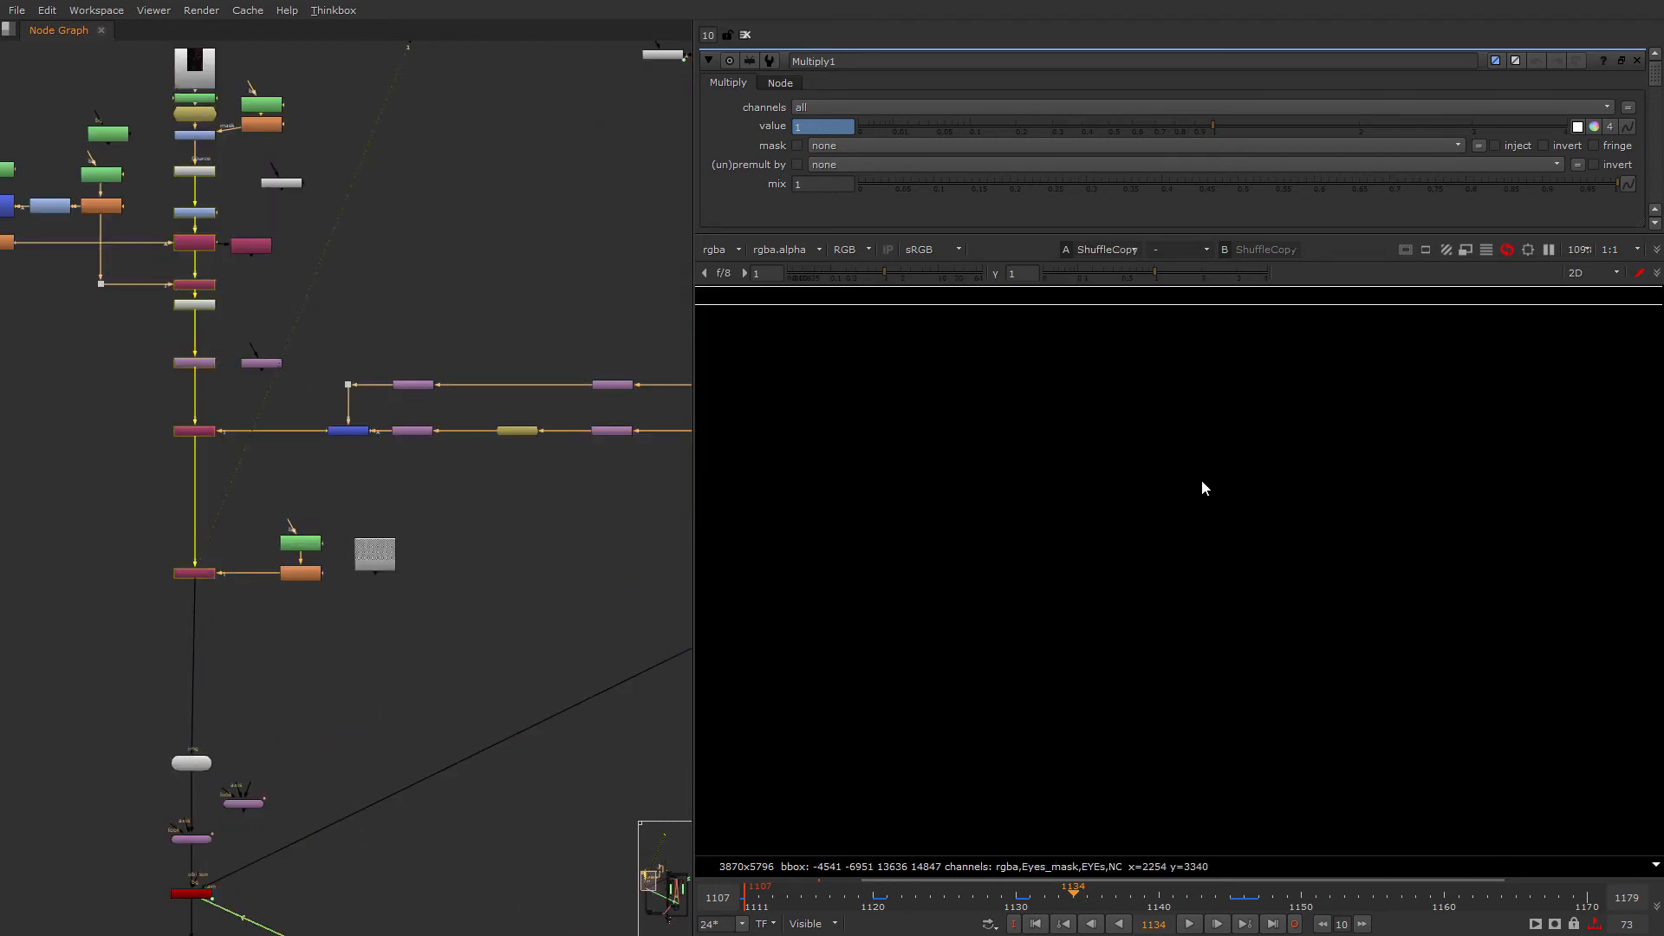
# Step: Display Read56, the iris image sequence at the head of the eye branch, and play it back
pyautogui.moveTo(206, 347); pyautogui.dragTo(282, 514, button='middle')
pyautogui.scroll(-2, 282, 513)
pyautogui.moveTo(672, 178); pyautogui.dragTo(490, 244, button='middle')
pyautogui.scroll(2, 490, 244)
pyautogui.click(523, 247)
pyautogui.press('2')
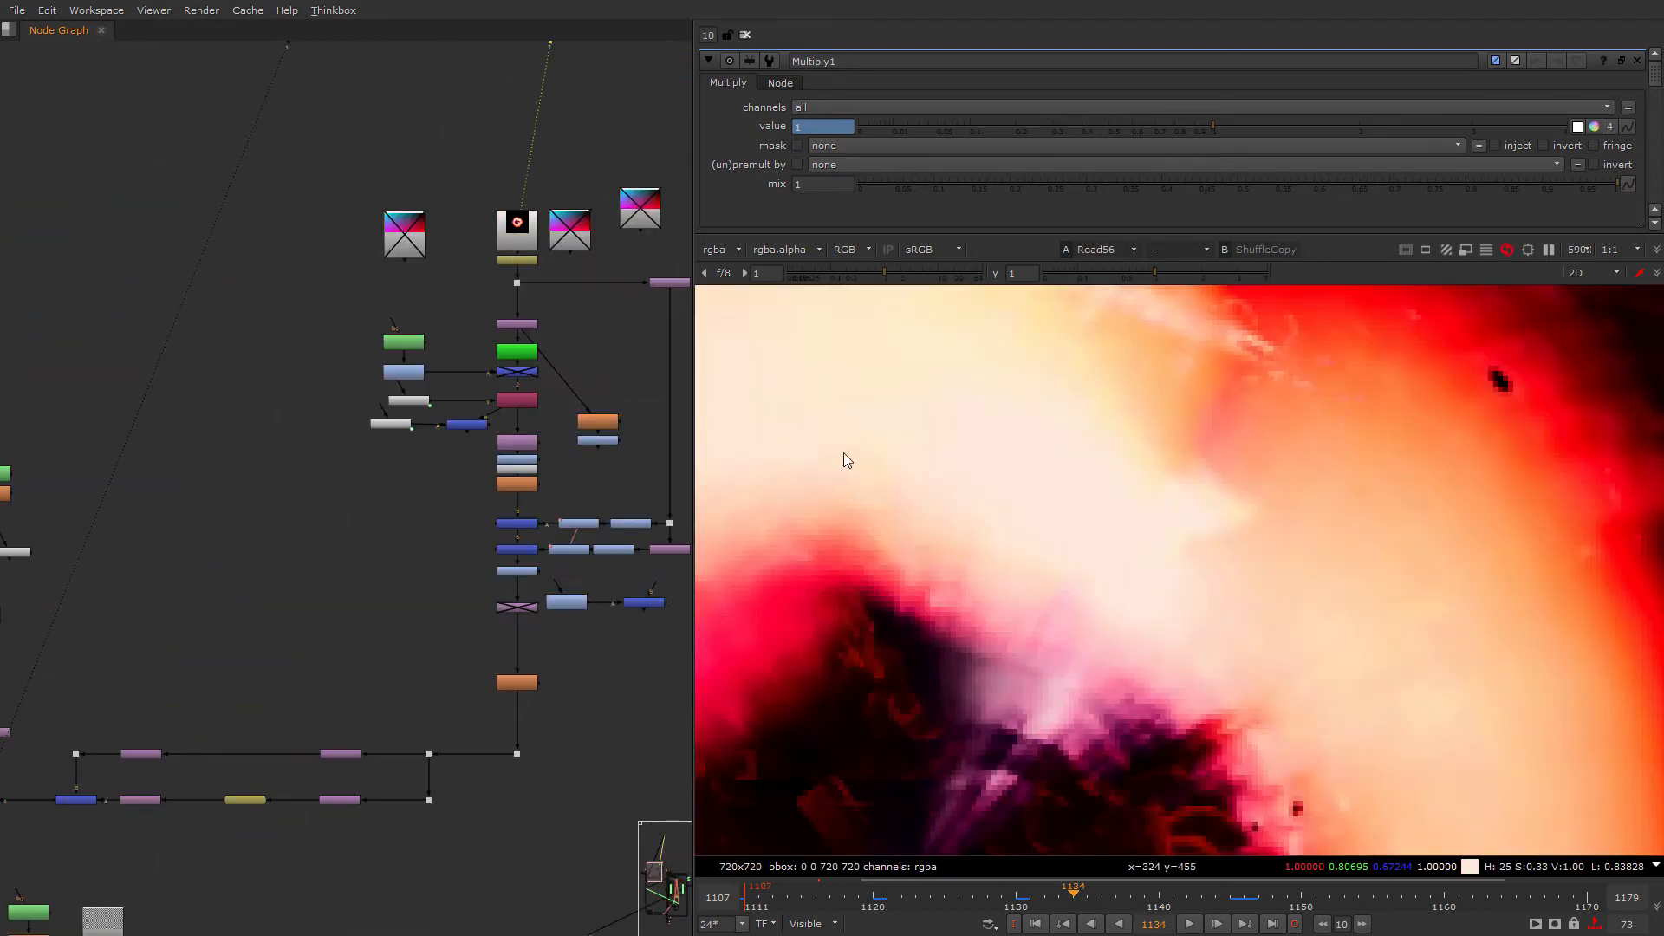
pyautogui.scroll(-3, 1044, 639)
pyautogui.scroll(-3, 1127, 576)
pyautogui.click(1190, 924)
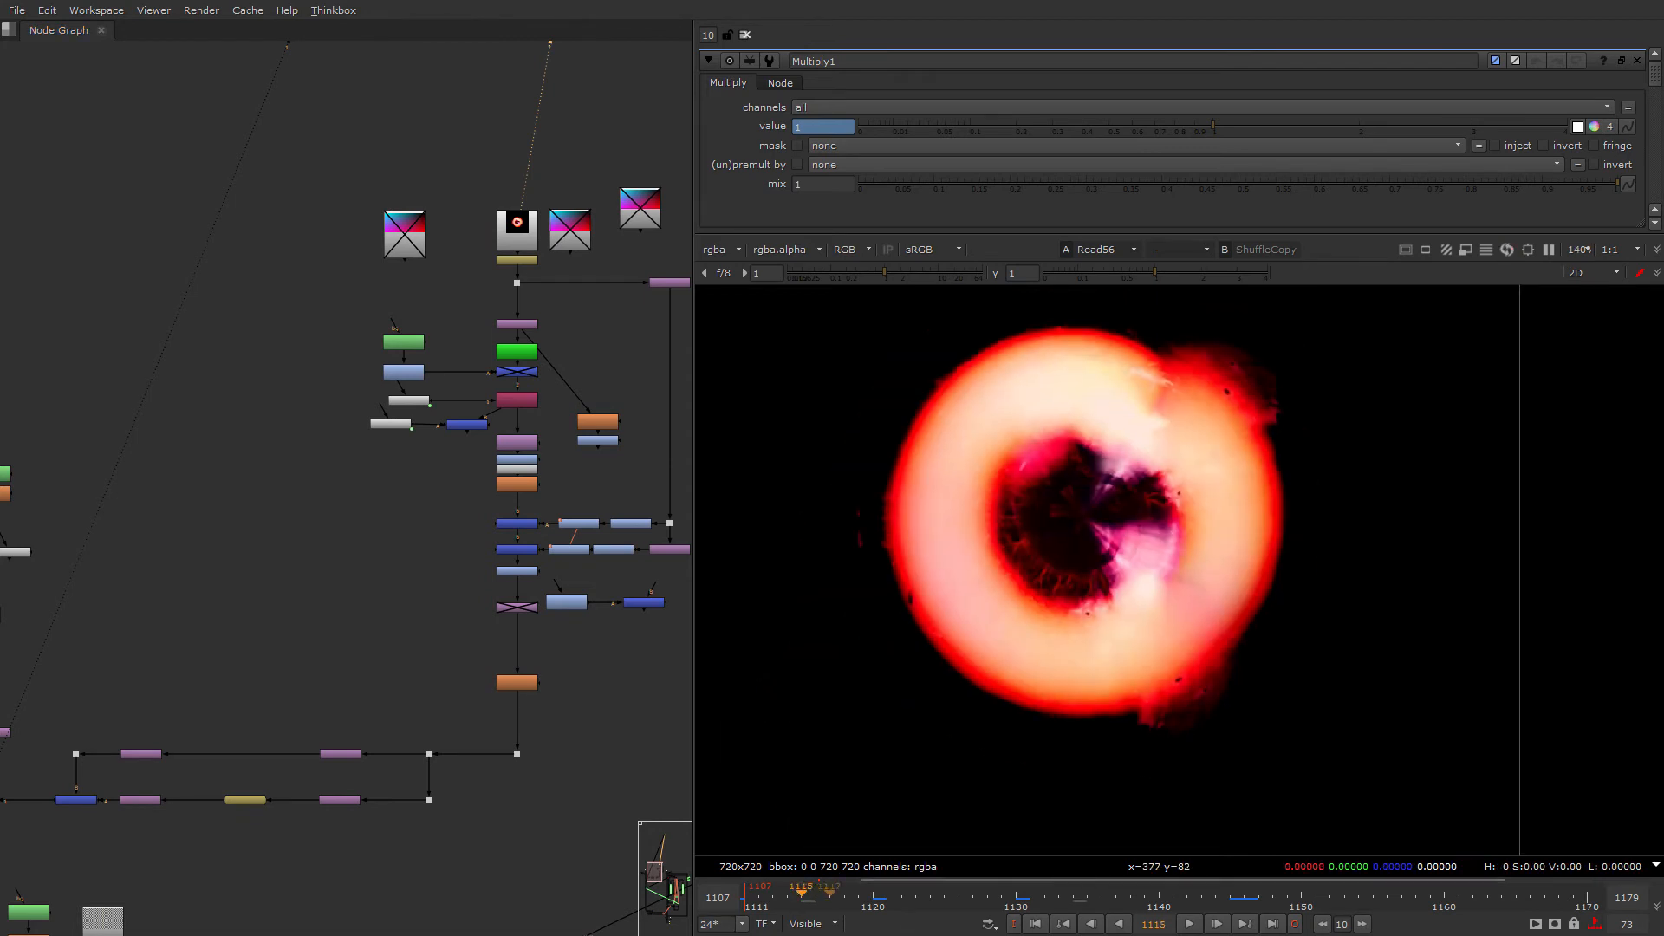
pyautogui.click(1189, 926)
# Step: Display Retime2 below the iris sequence
pyautogui.scroll(3, 518, 272)
pyautogui.click(517, 256)
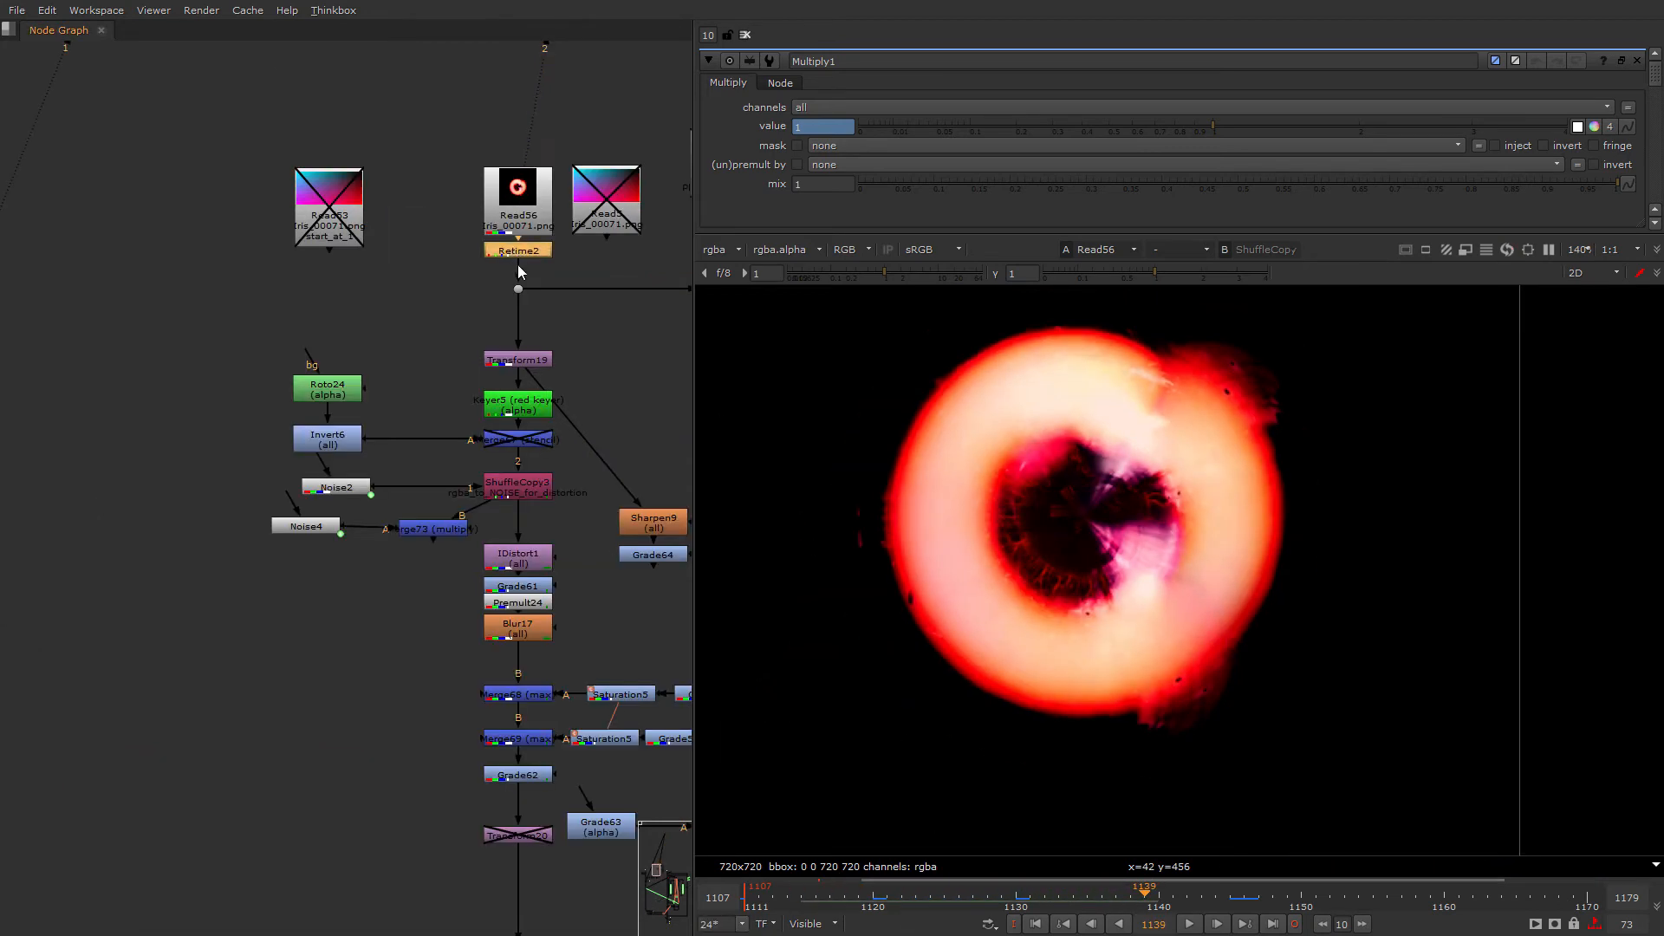
pyautogui.press('2')
# Step: Play the retimed iris animation with the timeline range set to Input and examine the nodes around Retime2
pyautogui.click(1190, 924)
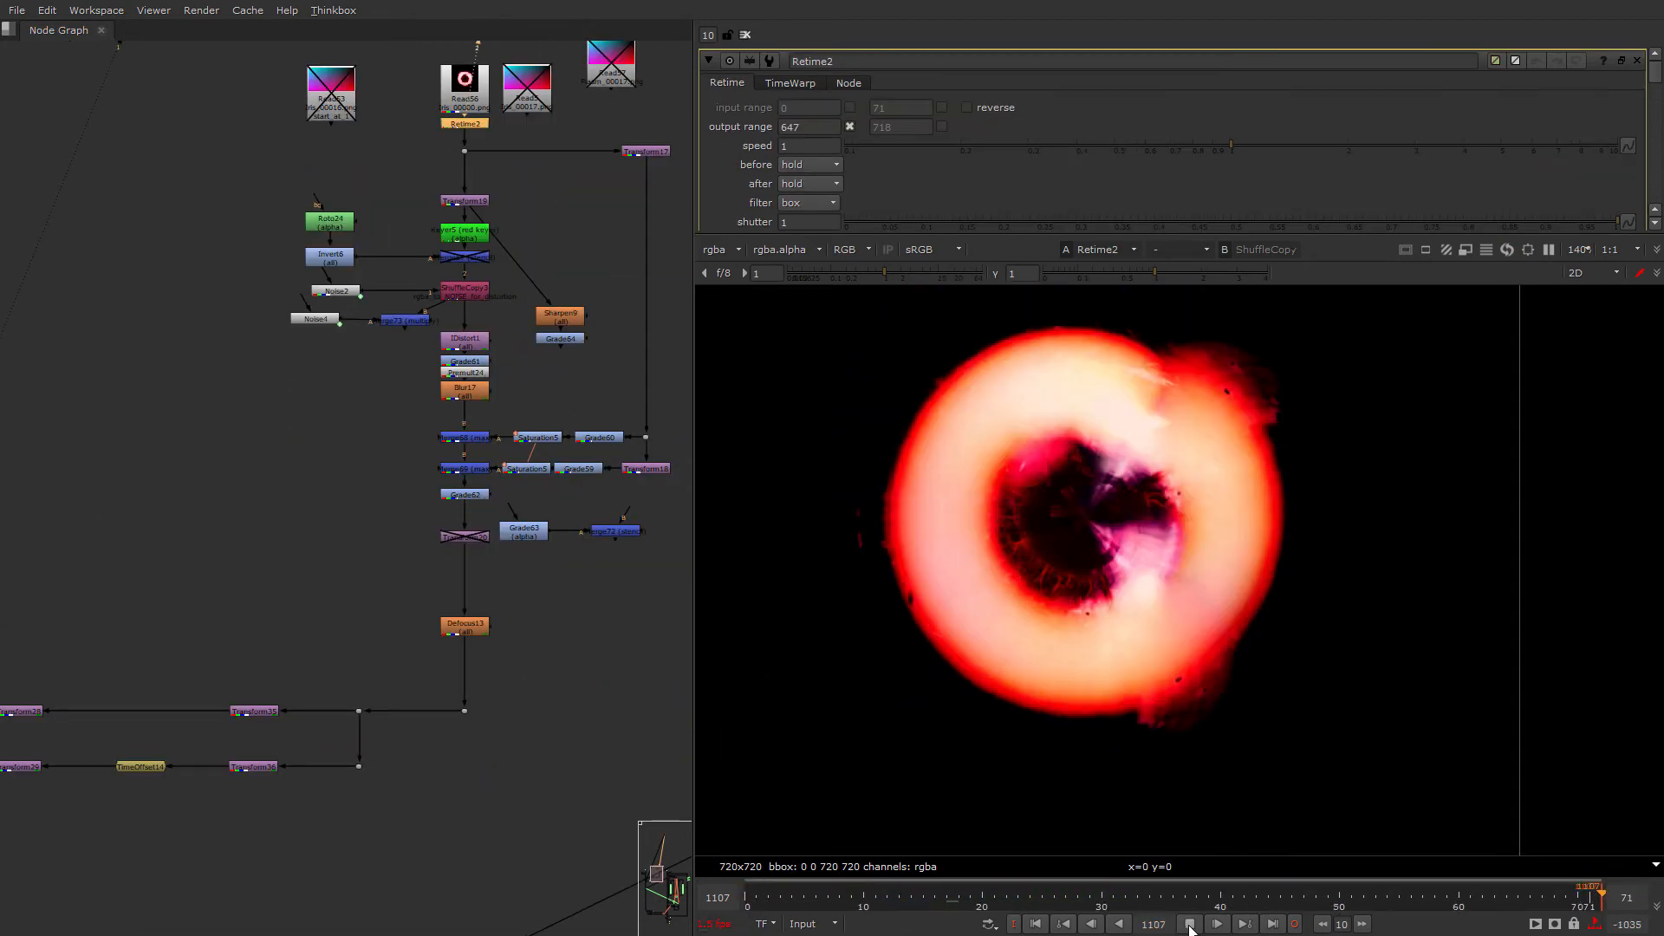
pyautogui.click(799, 924)
pyautogui.click(879, 873)
pyautogui.click(815, 925)
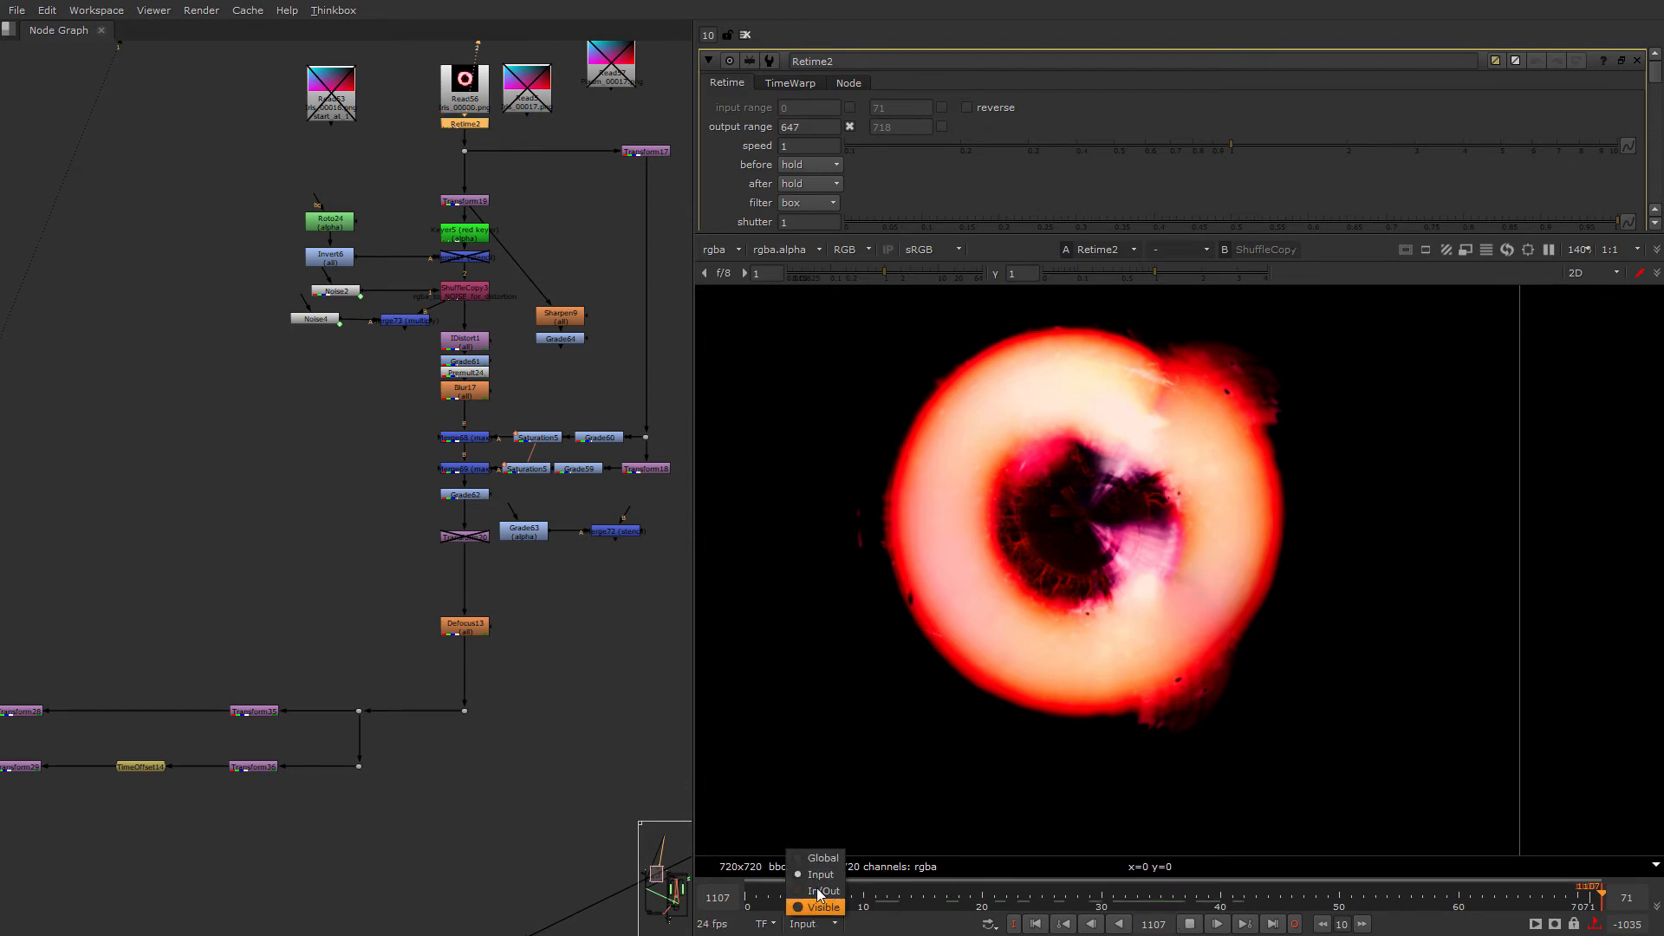
pyautogui.click(823, 858)
pyautogui.click(839, 898)
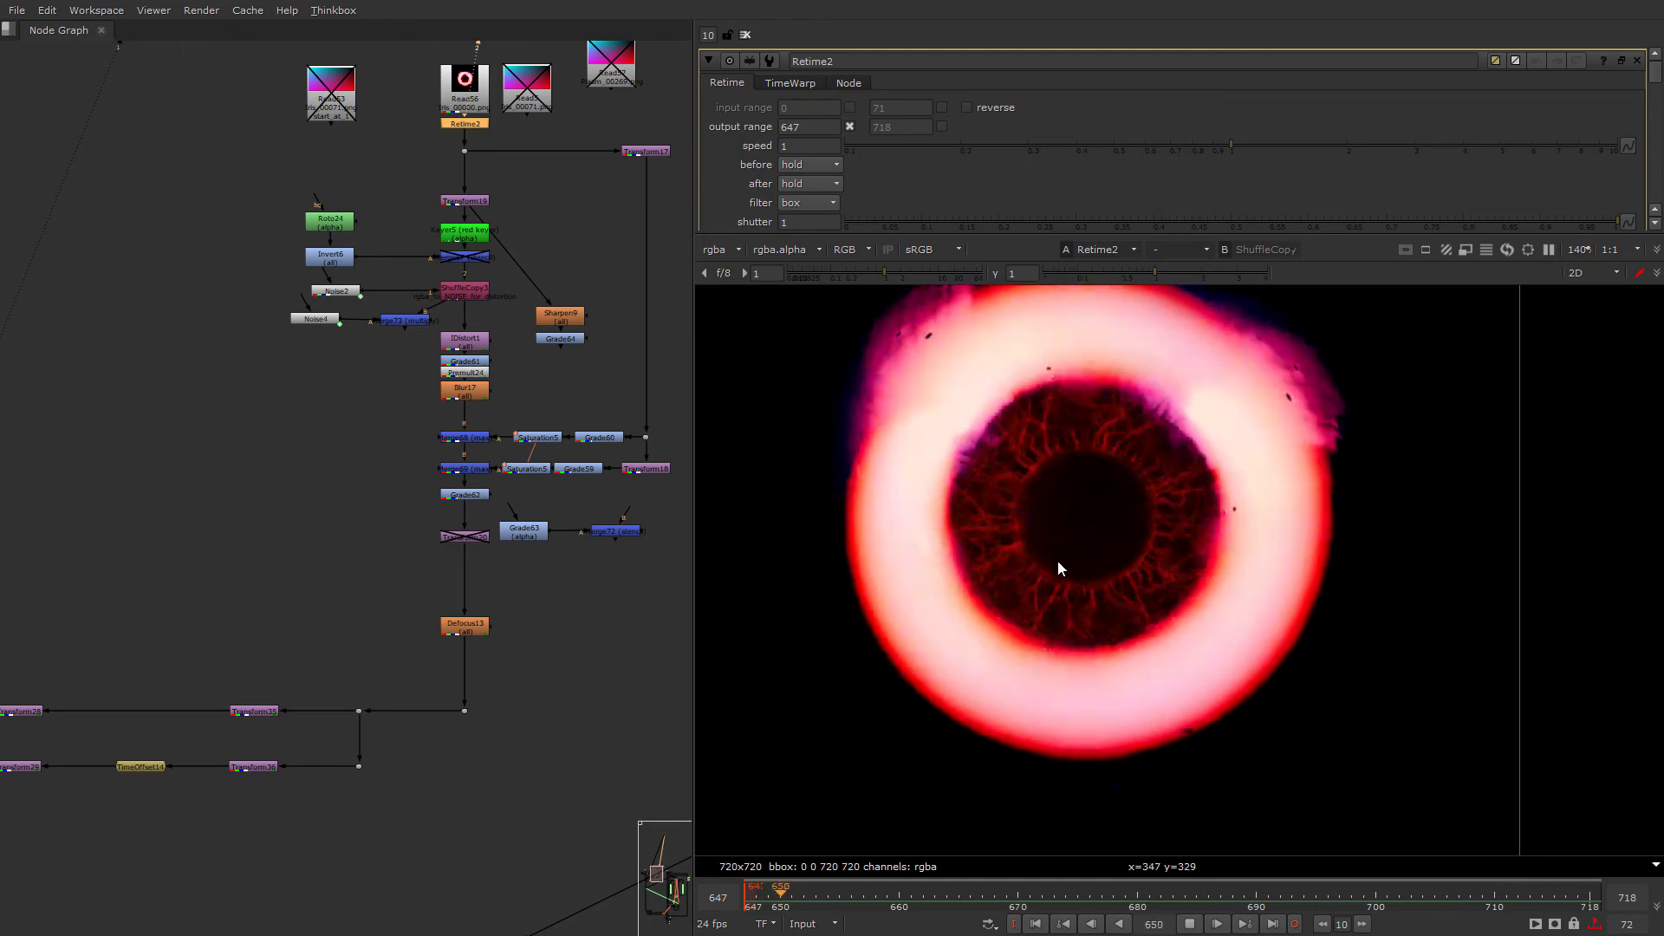
pyautogui.scroll(-4, 333, 631)
pyautogui.scroll(5, 367, 361)
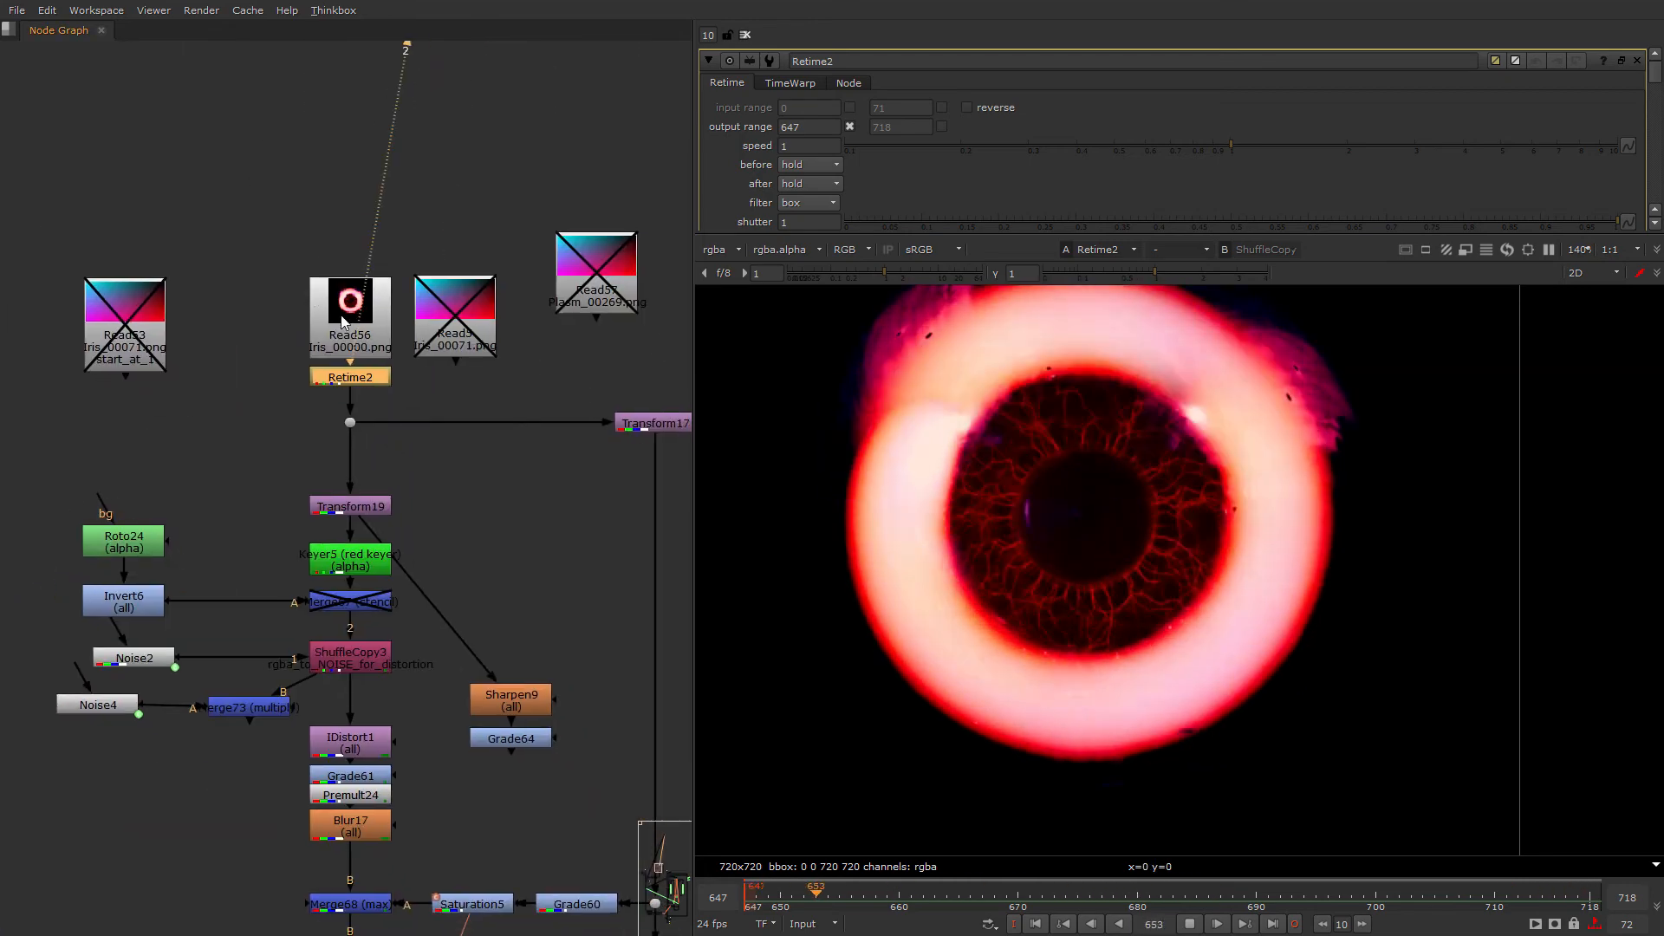
# Step: Move Read56 higher above Retime2 and check the retimed iris's alpha channel before returning to color
pyautogui.moveTo(328, 321); pyautogui.dragTo(327, 247)
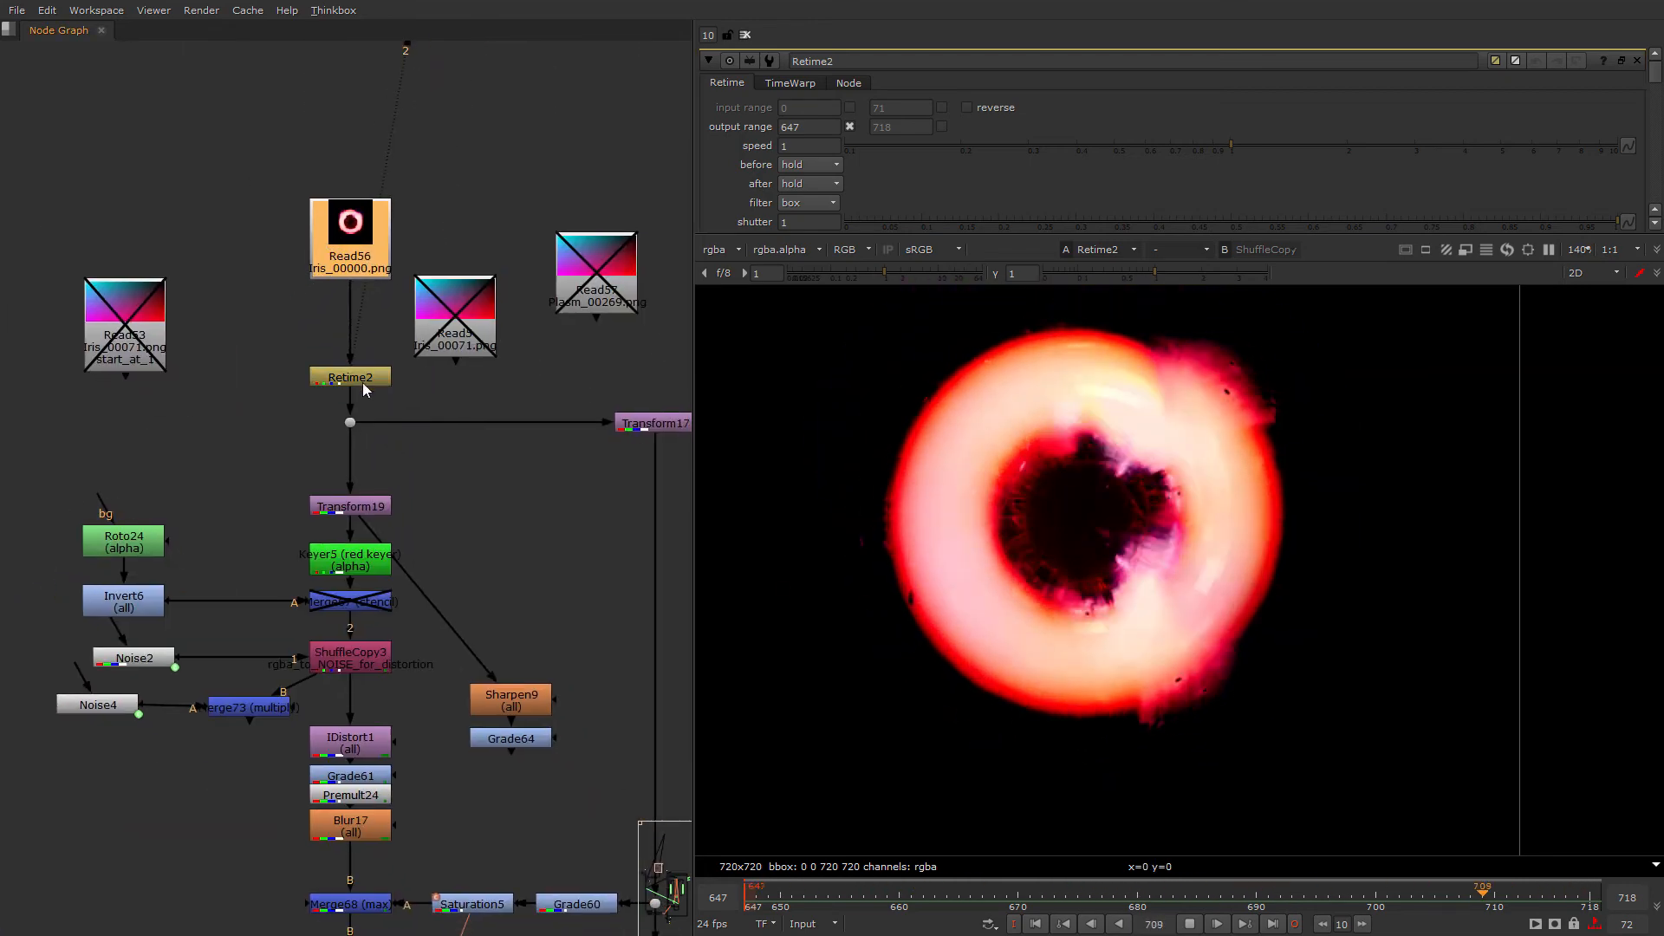
pyautogui.moveTo(976, 537); pyautogui.dragTo(1007, 550, button='middle')
pyautogui.press('a')
pyautogui.press('a')
pyautogui.press('a')
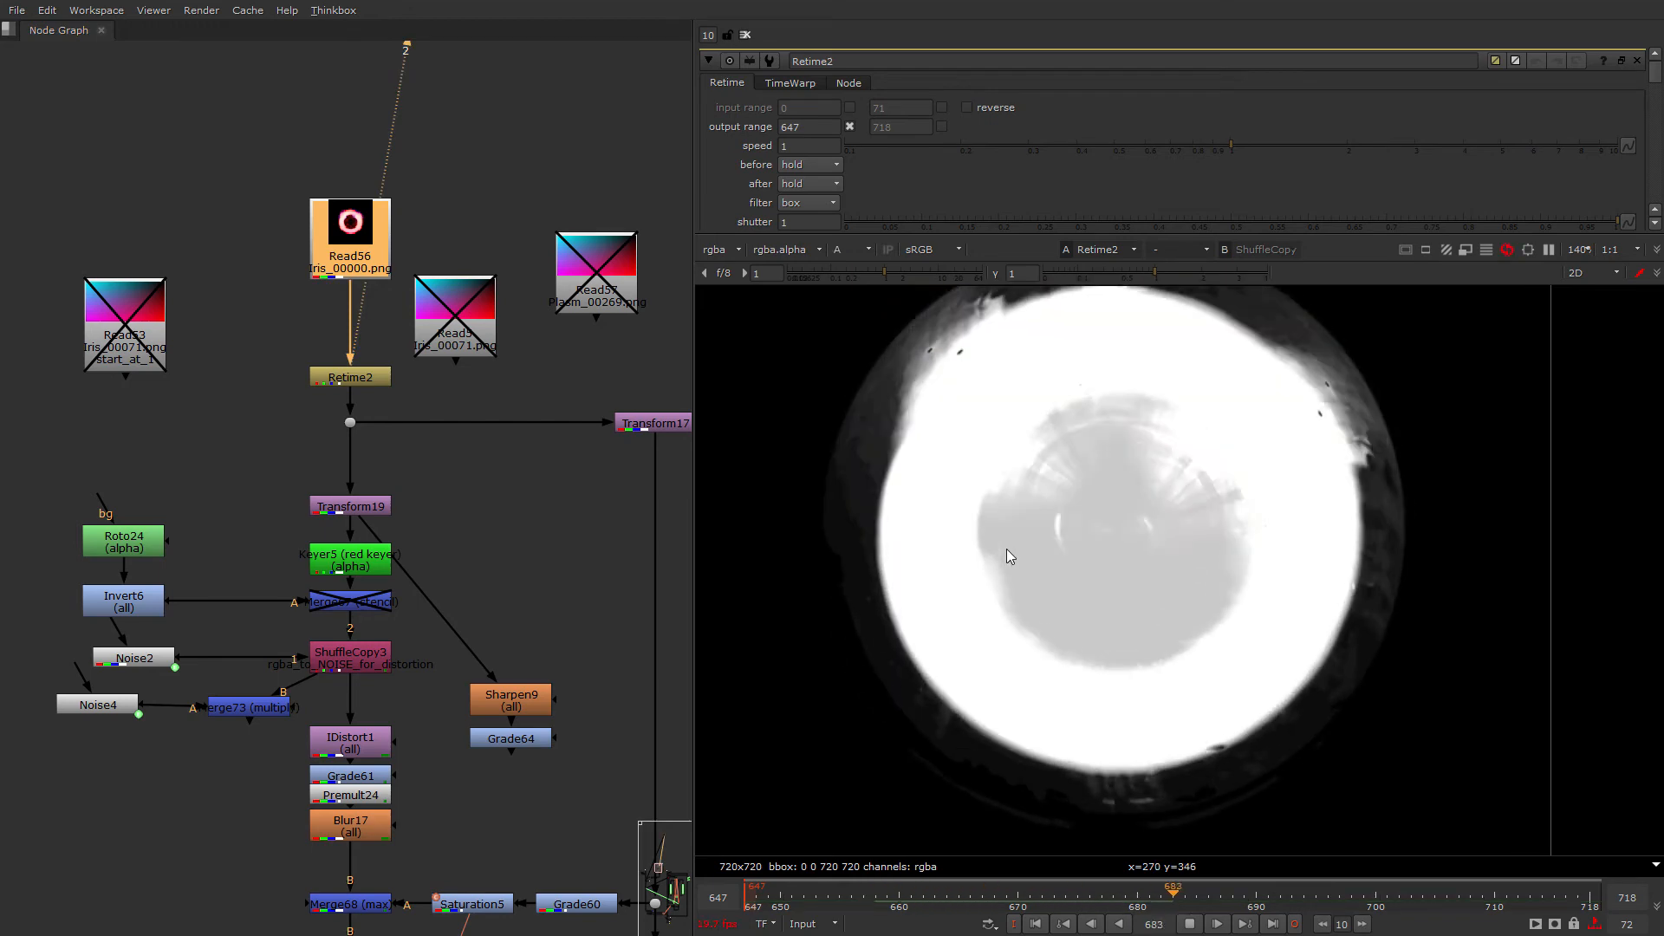
pyautogui.press('a')
# Step: Display the Transform in the retimed iris branch, followed by Merge68 further down
pyautogui.click(260, 527)
pyautogui.scroll(-3, 260, 527)
pyautogui.moveTo(343, 705); pyautogui.dragTo(381, 470, button='middle')
pyautogui.press('1')
pyautogui.scroll(-1, 381, 470)
pyautogui.scroll(-2, 1089, 615)
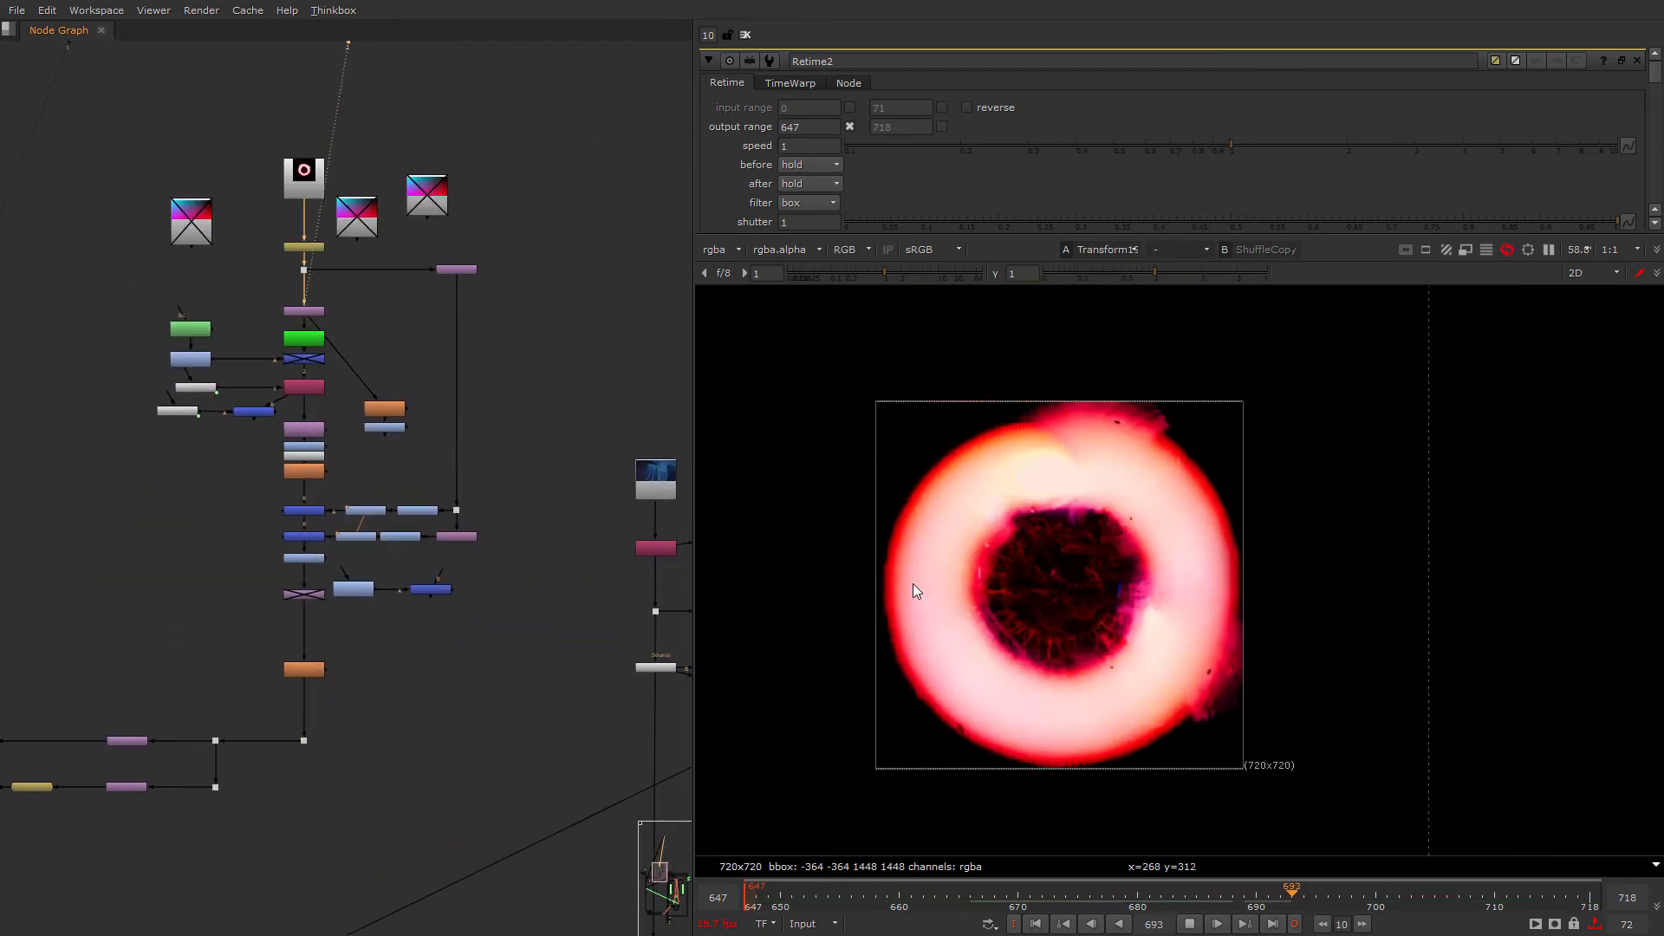
pyautogui.scroll(1, 447, 438)
pyautogui.click(267, 527)
pyautogui.press('1')
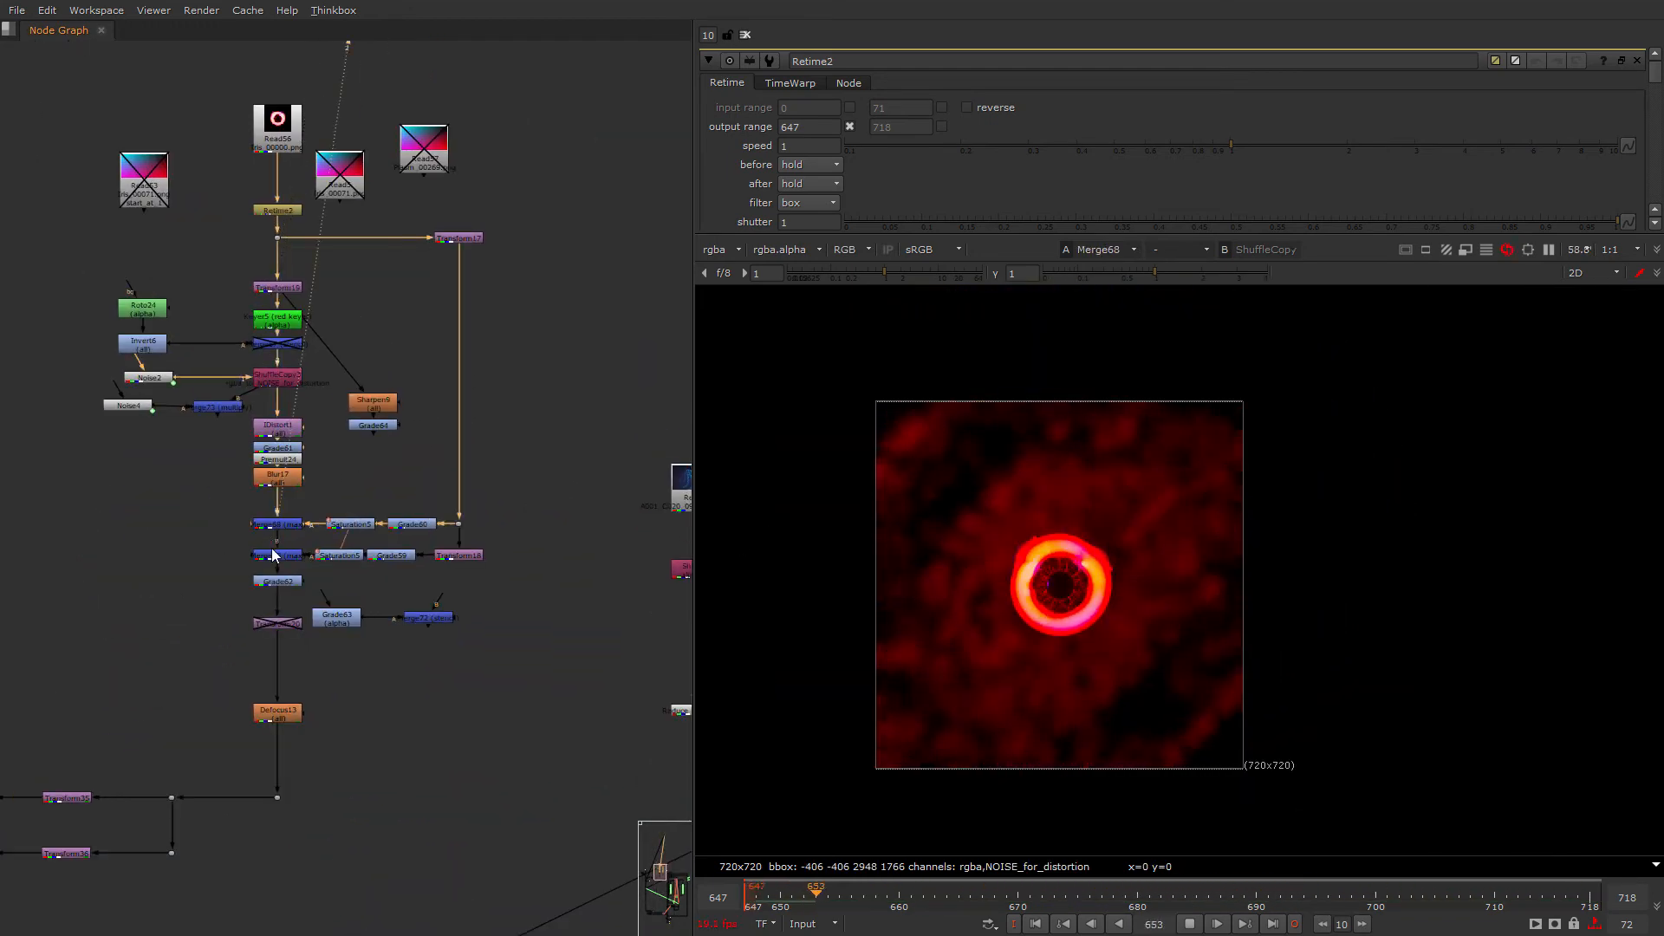
# Step: Display Merge69 and the nodes around Grade62 below it to review the layered iris rings
pyautogui.click(272, 554)
pyautogui.press('1')
pyautogui.moveTo(312, 554); pyautogui.dragTo(346, 460, button='middle')
pyautogui.scroll(2, 299, 479)
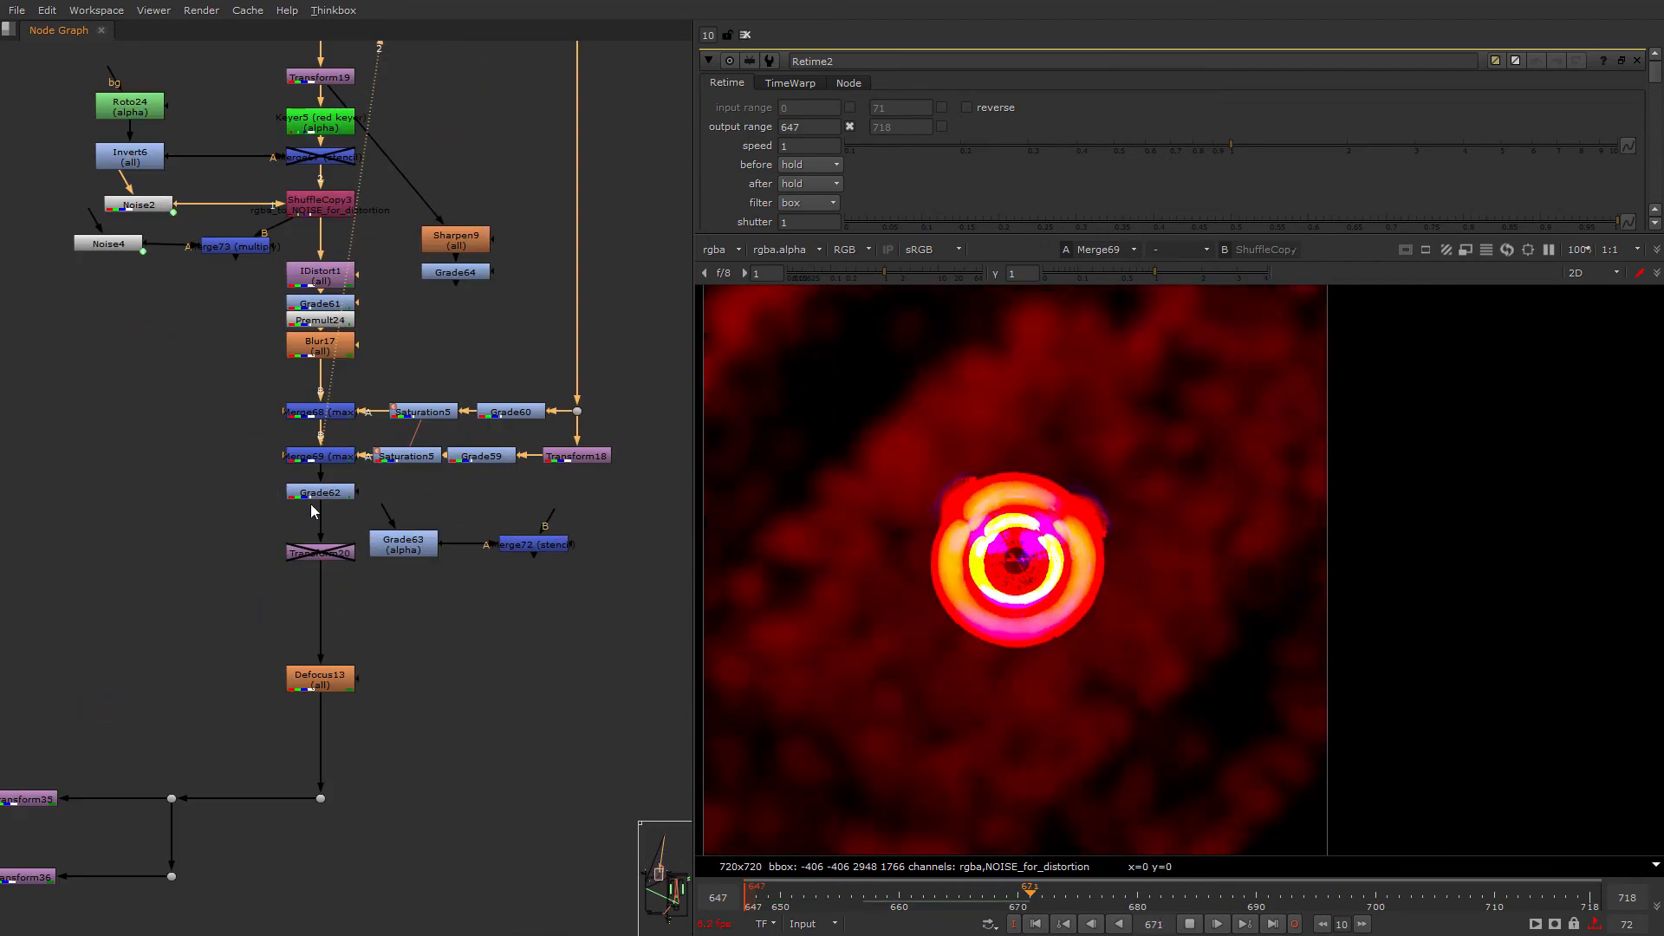
pyautogui.click(316, 494)
pyautogui.press('1')
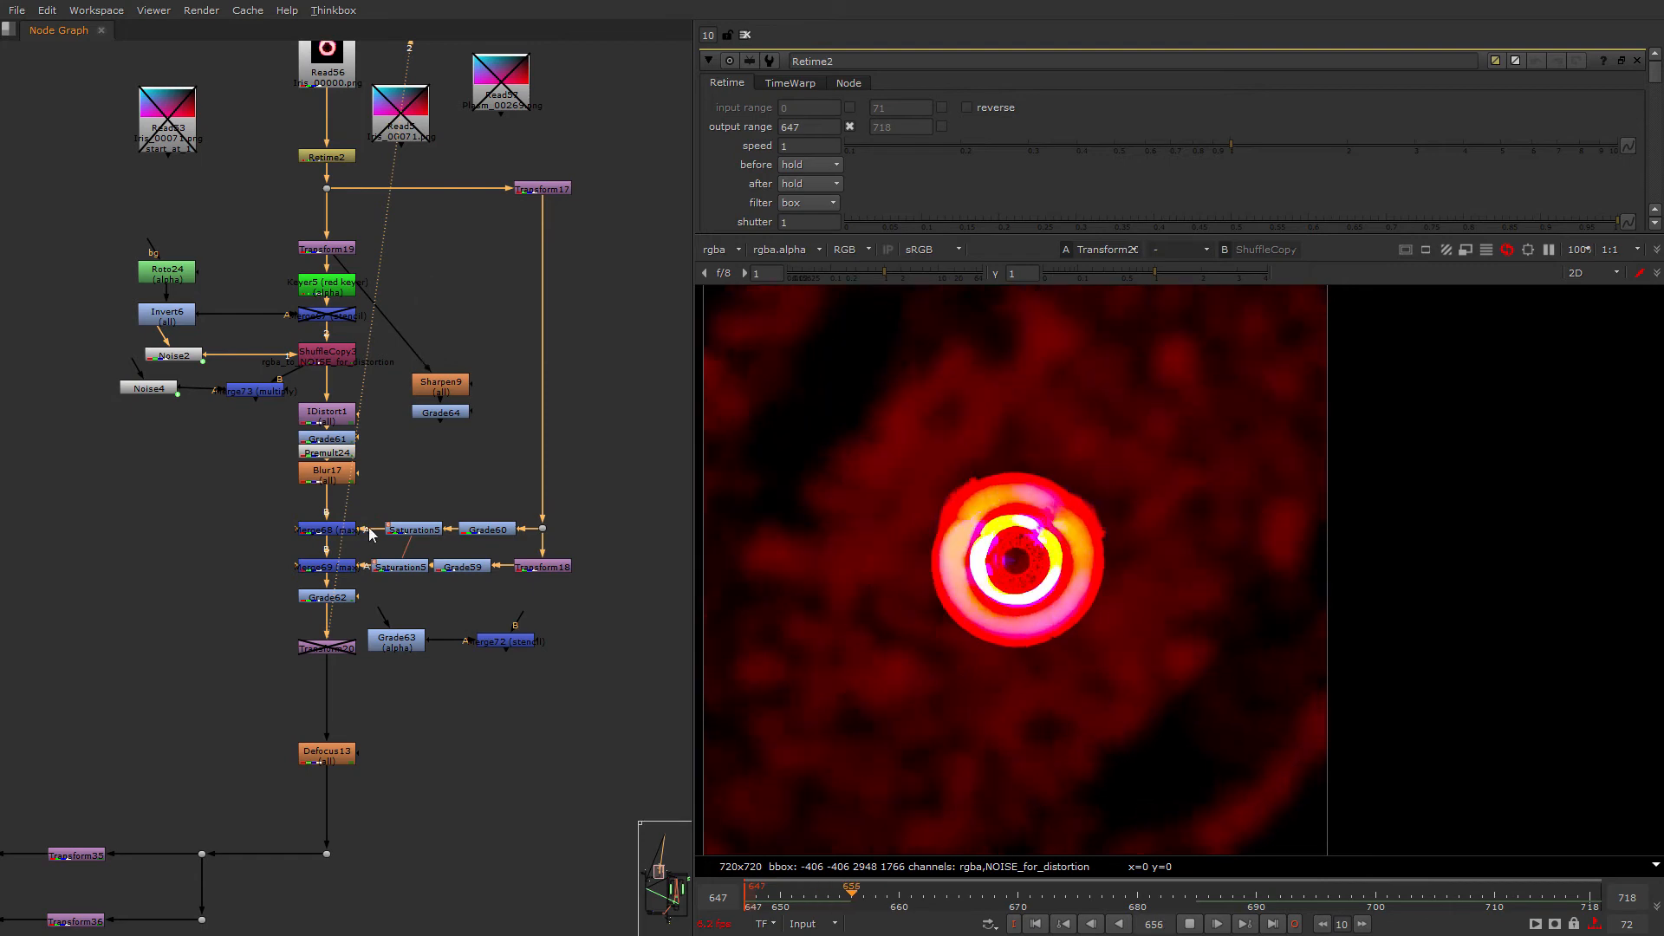
# Step: Open the settings of Grade60 and Grade59 and view the whole iris element
pyautogui.doubleClick(489, 530)
pyautogui.doubleClick(464, 567)
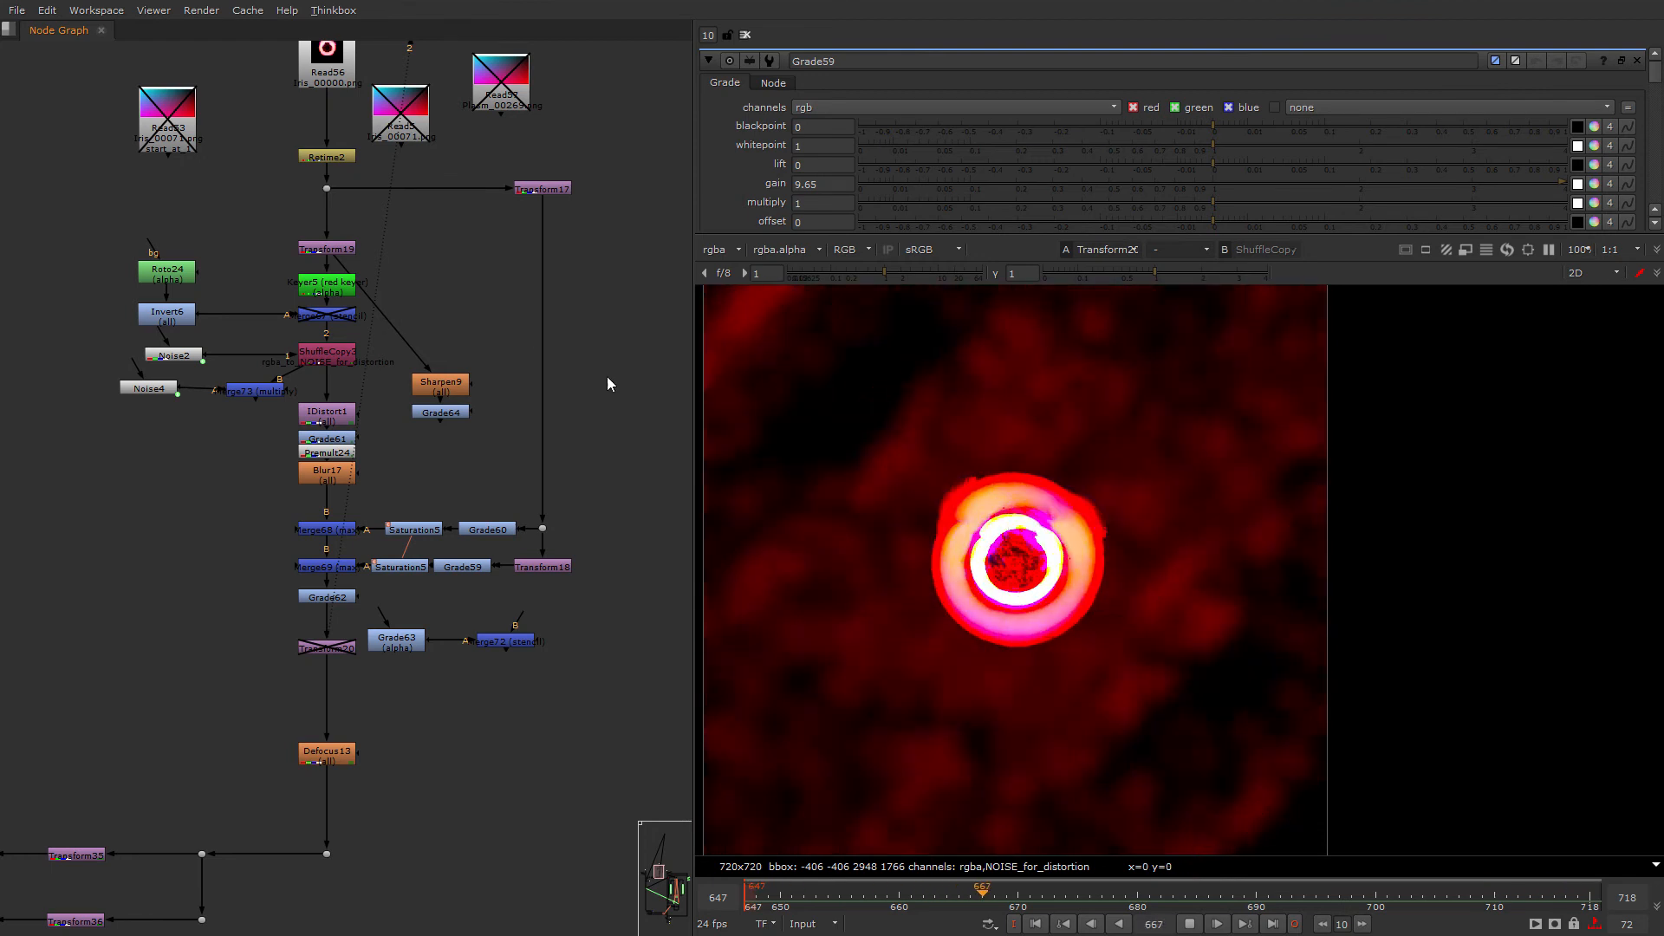
pyautogui.scroll(-2, 1068, 388)
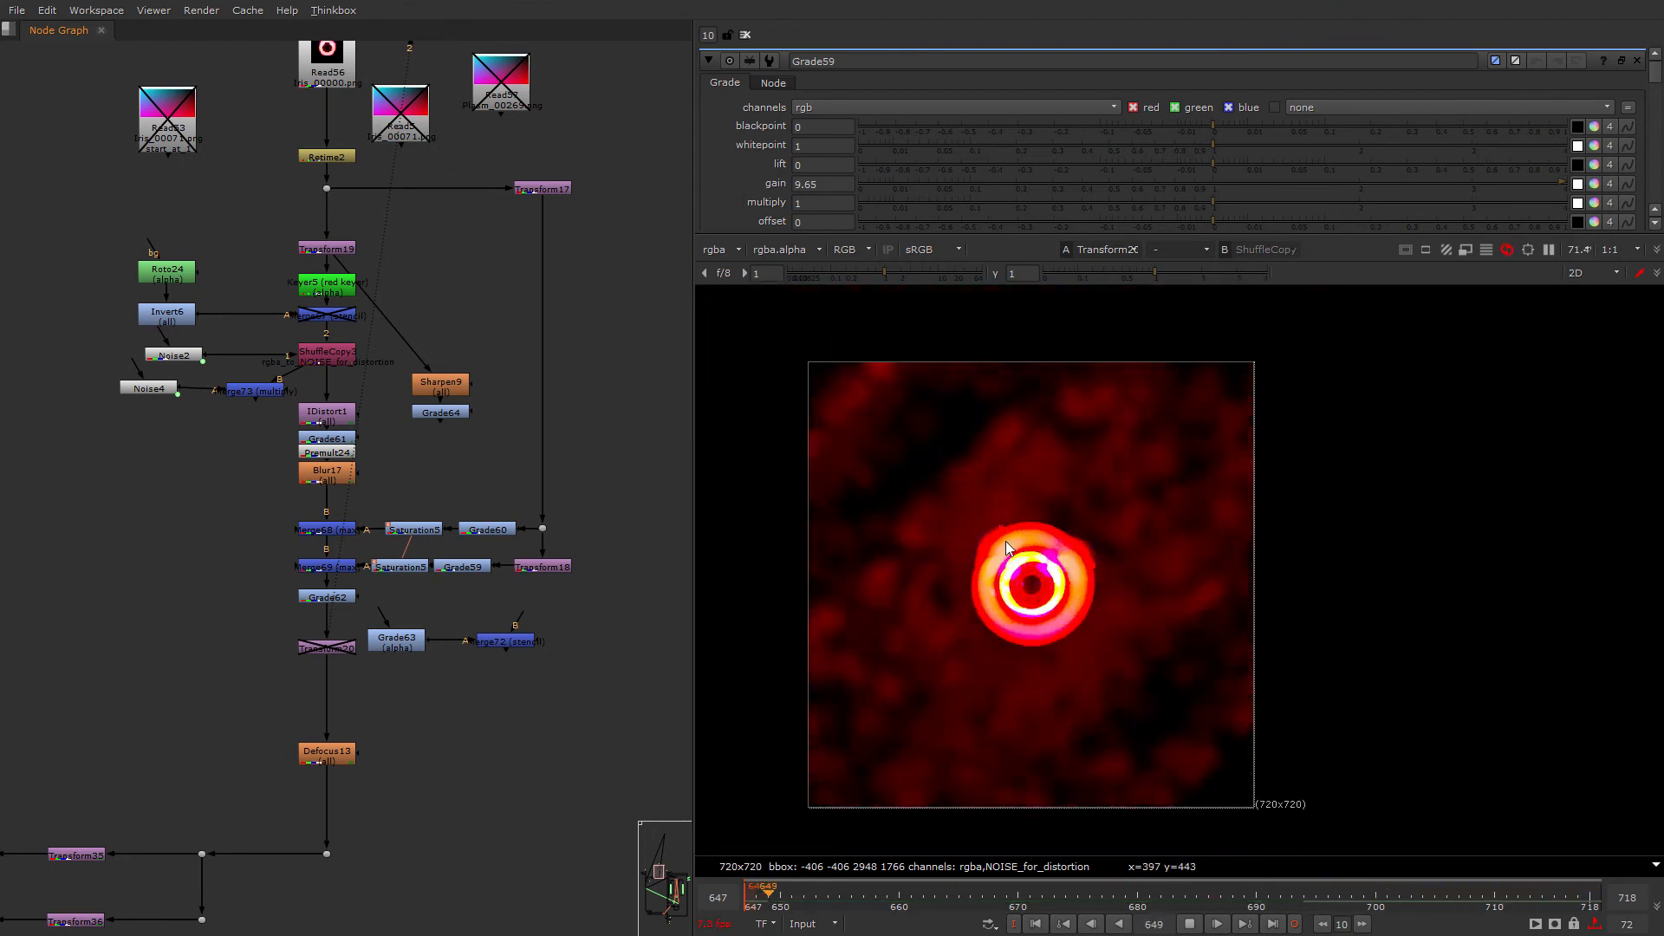
pyautogui.scroll(-3, 299, 725)
# Step: Follow the iris branch through its transforms to Merge75 and compare it with ShuffleCopy2 in the viewer
pyautogui.moveTo(299, 725); pyautogui.dragTo(538, 487, button='middle')
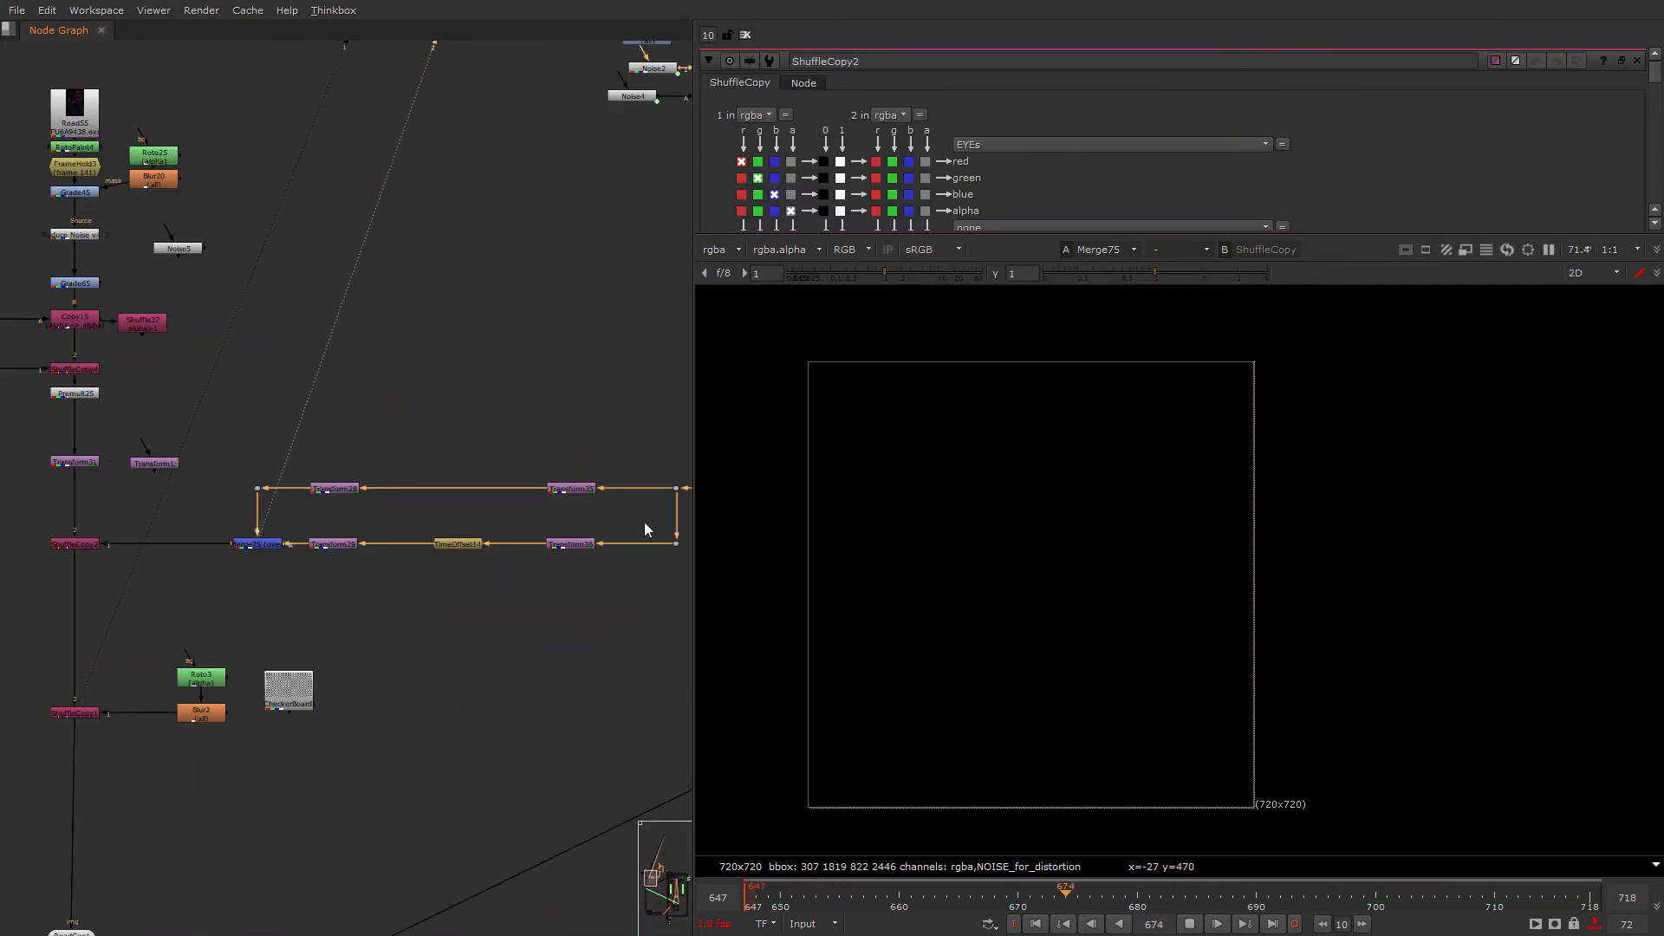
pyautogui.click(75, 545)
pyautogui.click(122, 540)
pyautogui.press('1')
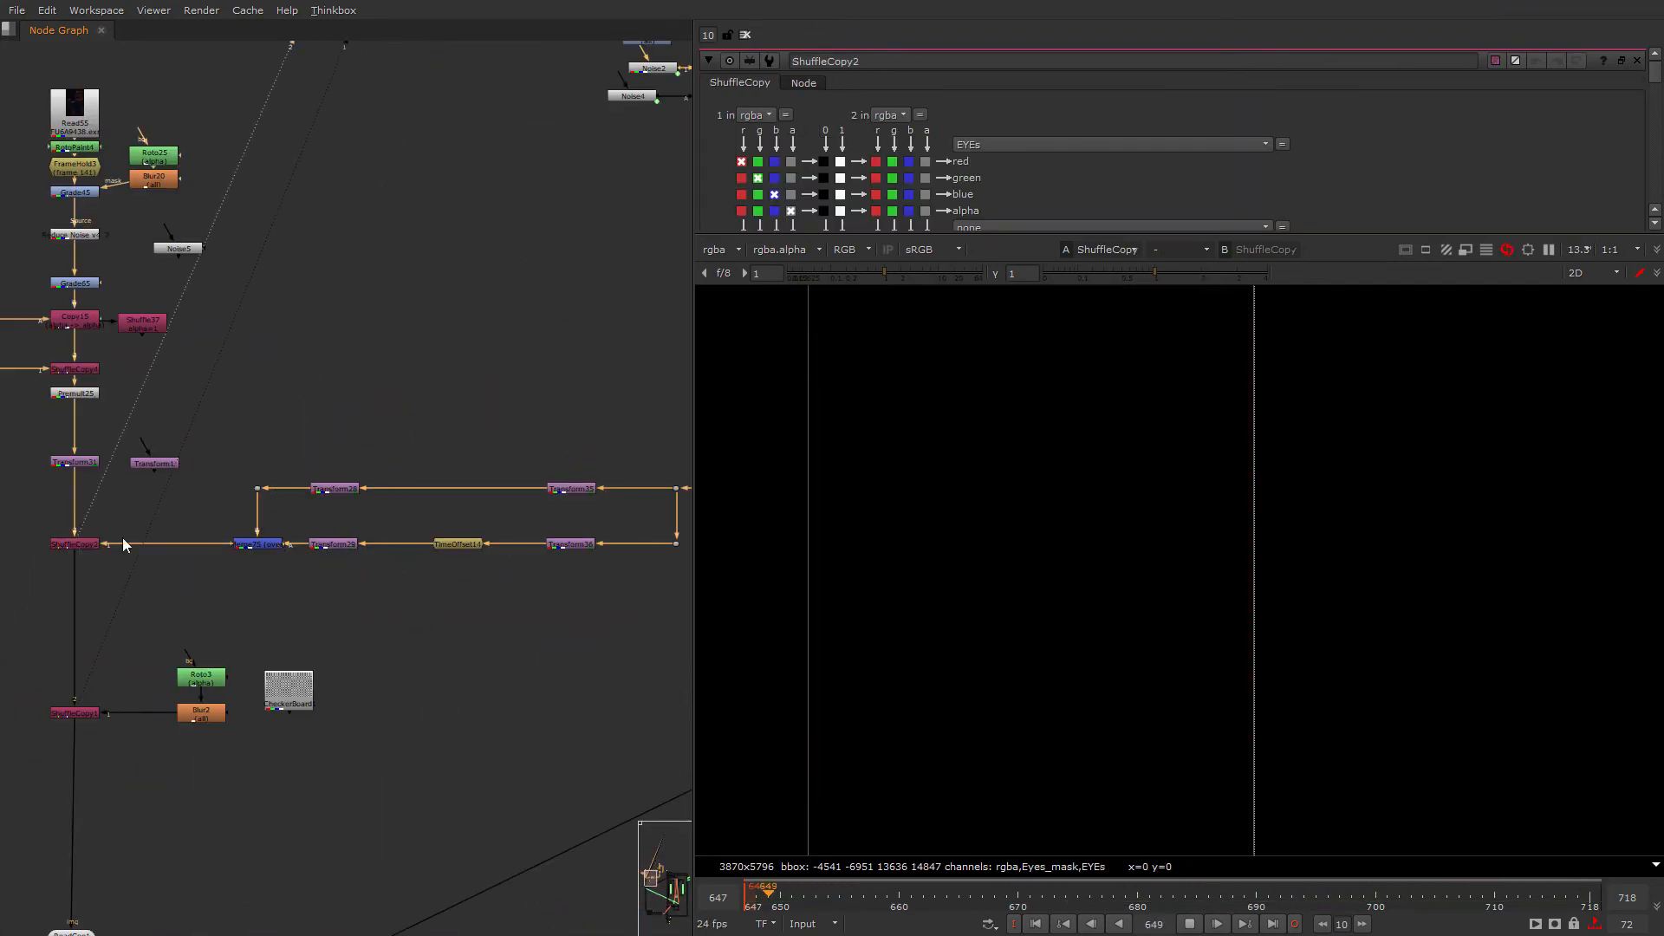
pyautogui.press('2')
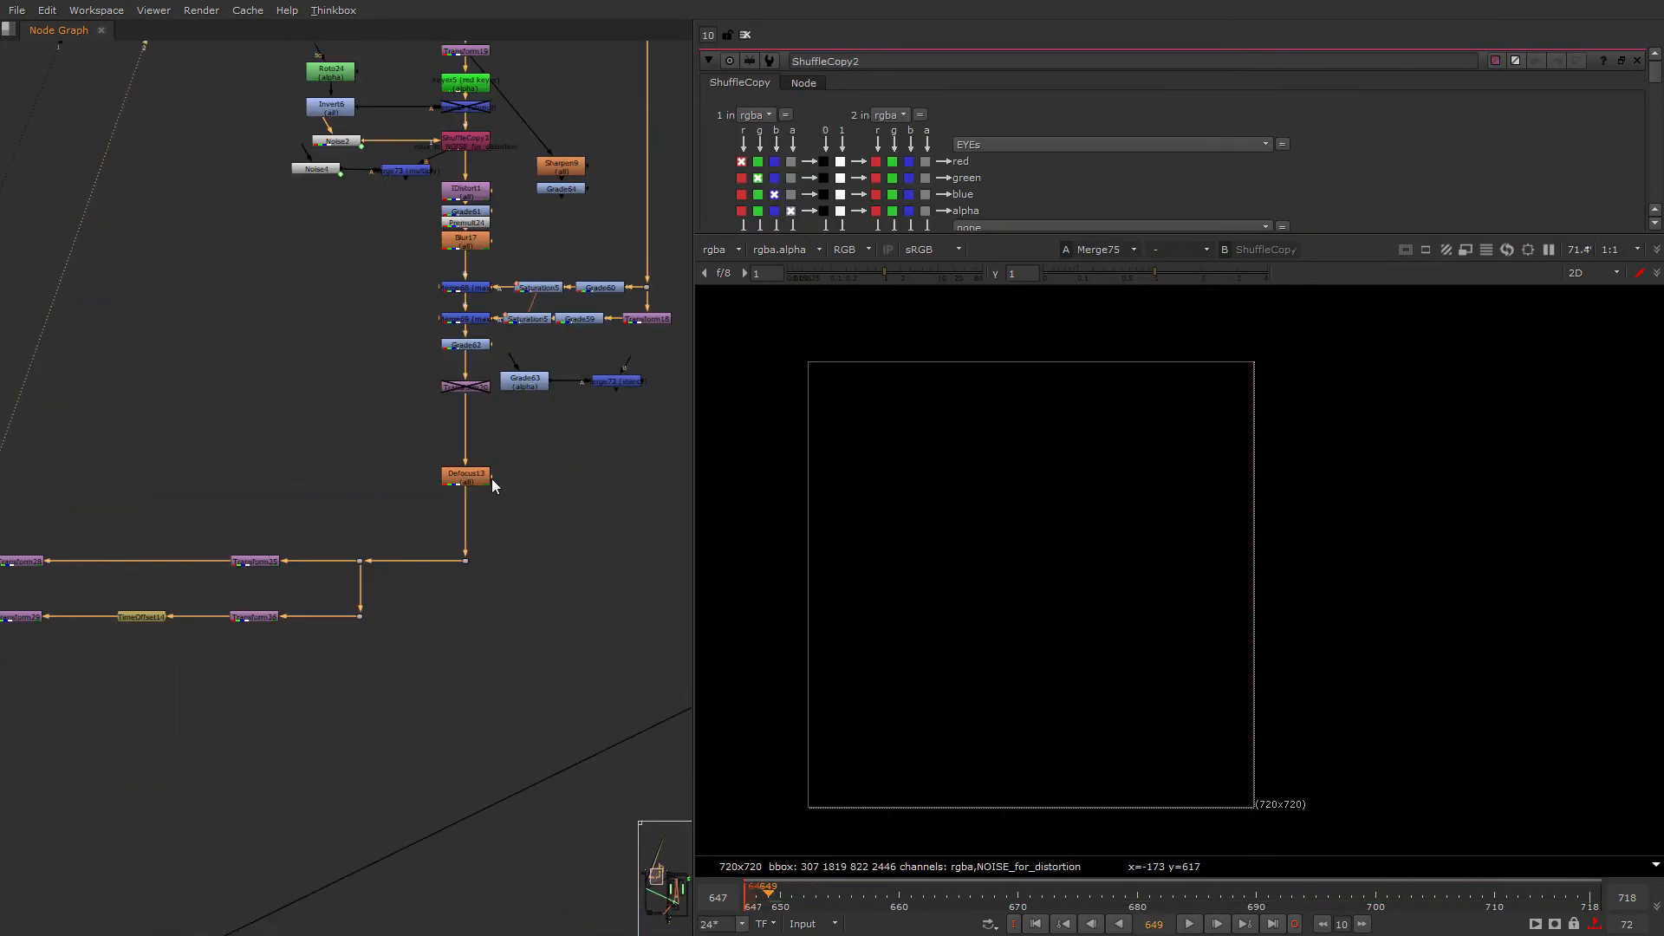
pyautogui.moveTo(491, 479); pyautogui.dragTo(795, 481, button='middle')
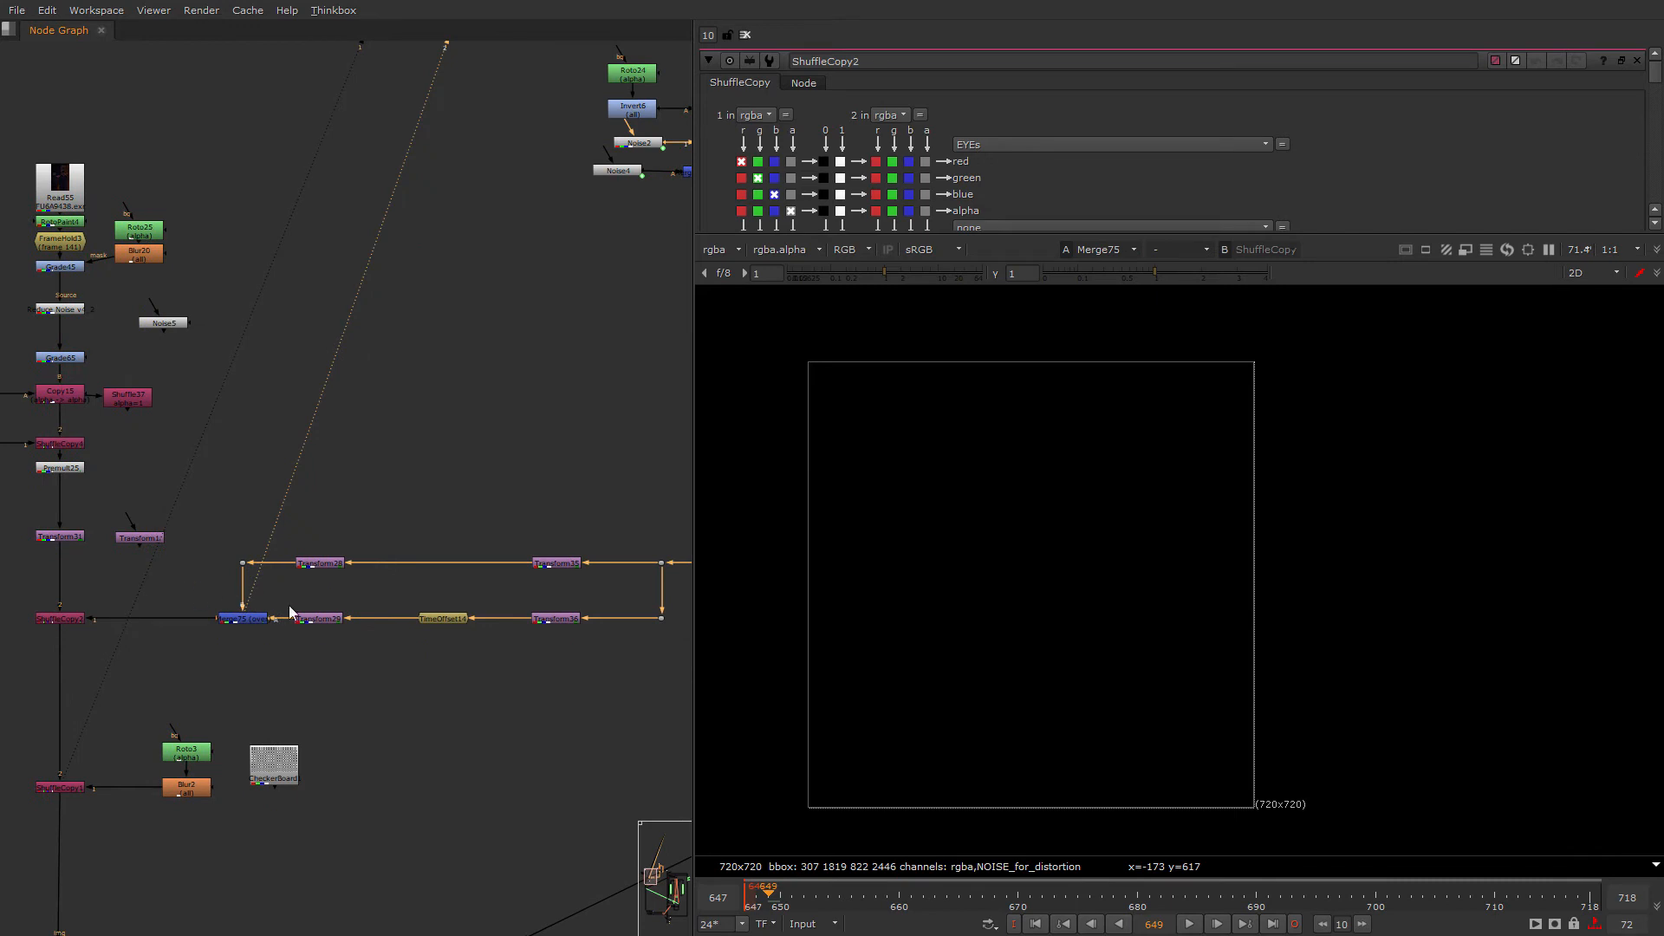
# Step: Switch the timeline range to Global and back to Input, and go to frame 696
pyautogui.click(806, 925)
pyautogui.click(815, 857)
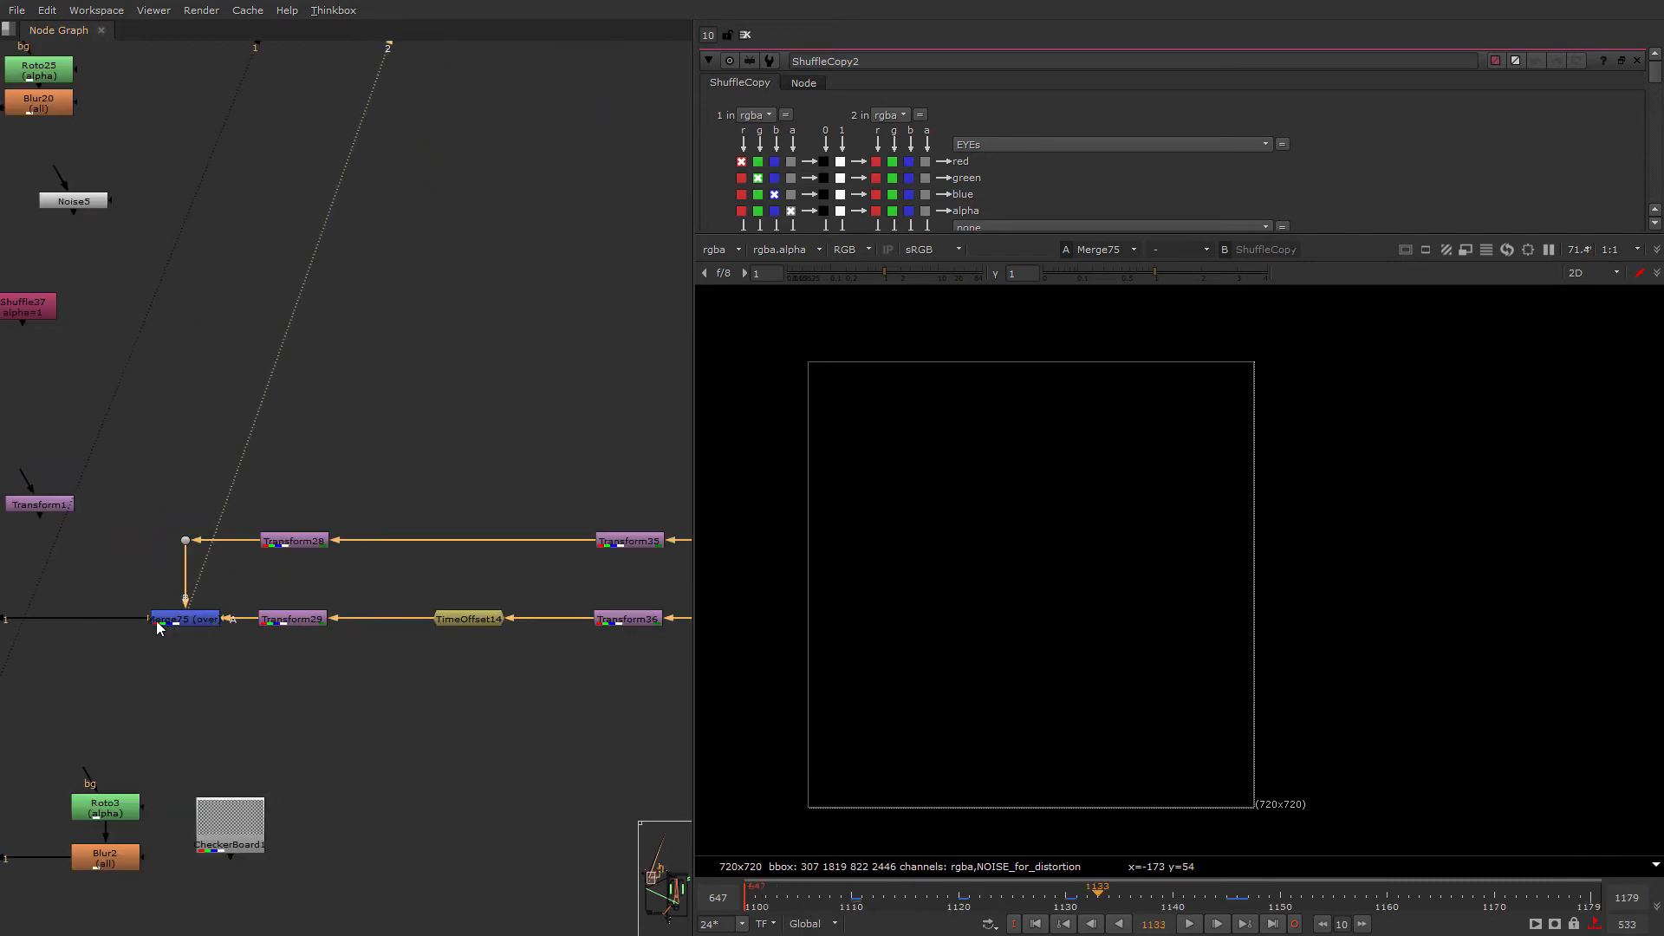
pyautogui.moveTo(159, 629); pyautogui.dragTo(294, 628, button='middle')
pyautogui.click(806, 924)
pyautogui.click(819, 874)
pyautogui.click(806, 924)
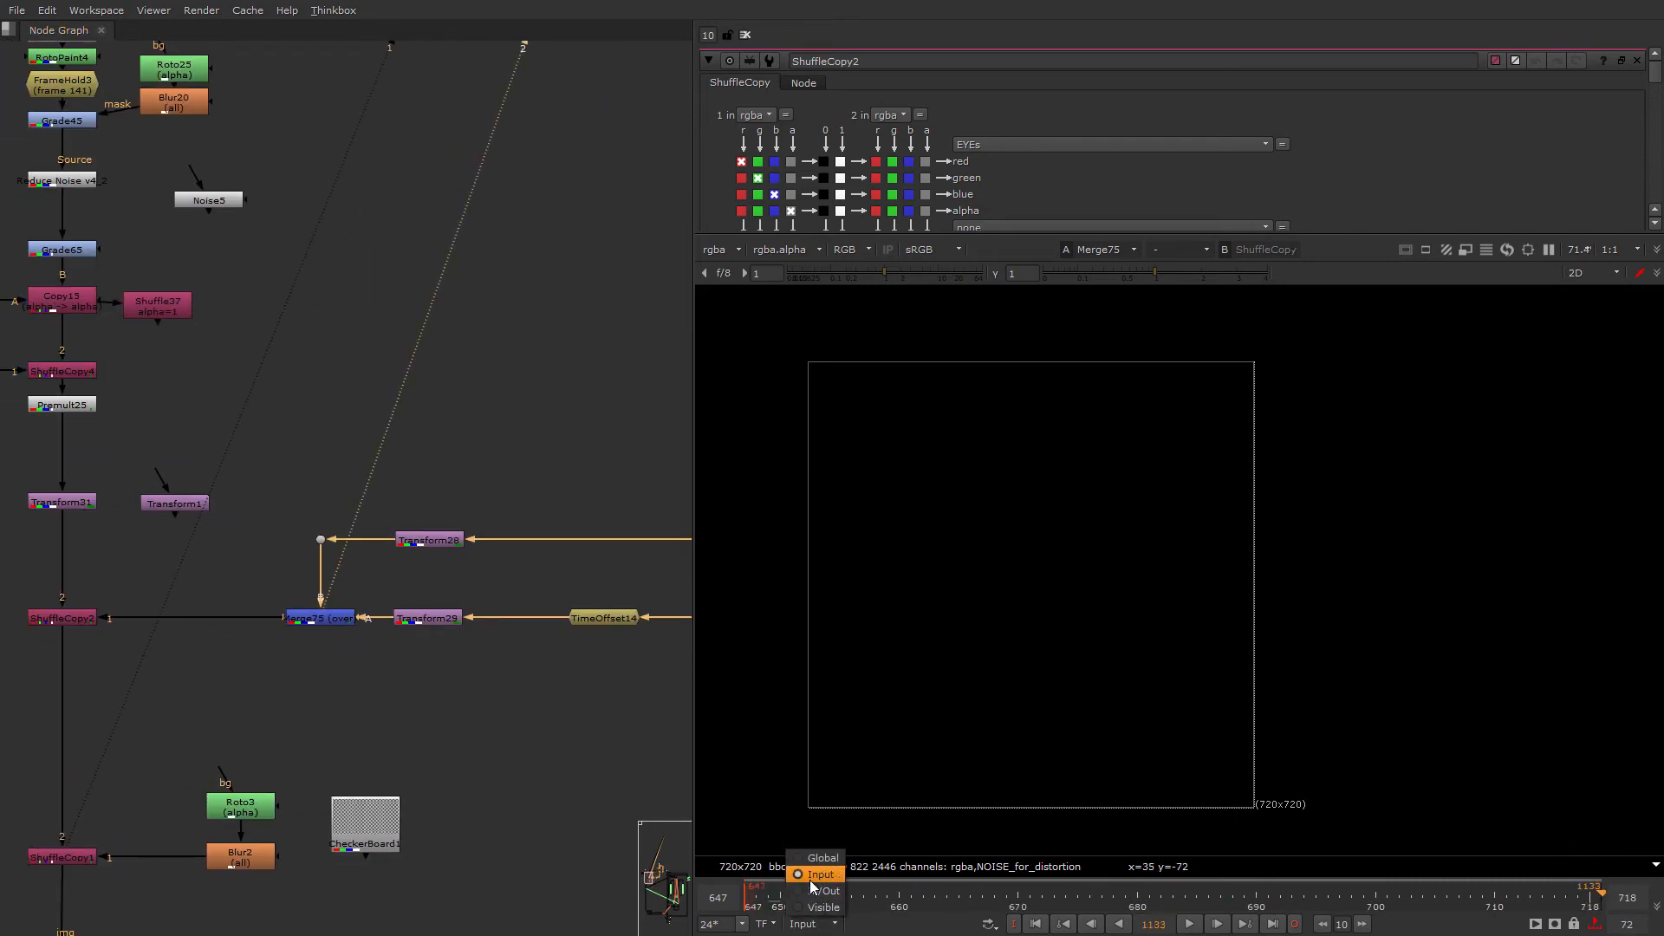
pyautogui.click(813, 879)
pyautogui.moveTo(796, 893); pyautogui.dragTo(1328, 897)
# Step: Display ShuffleCopy2, where the iris elements join the eye patch, and examine the nodes feeding it
pyautogui.moveTo(555, 552); pyautogui.dragTo(410, 555, button='middle')
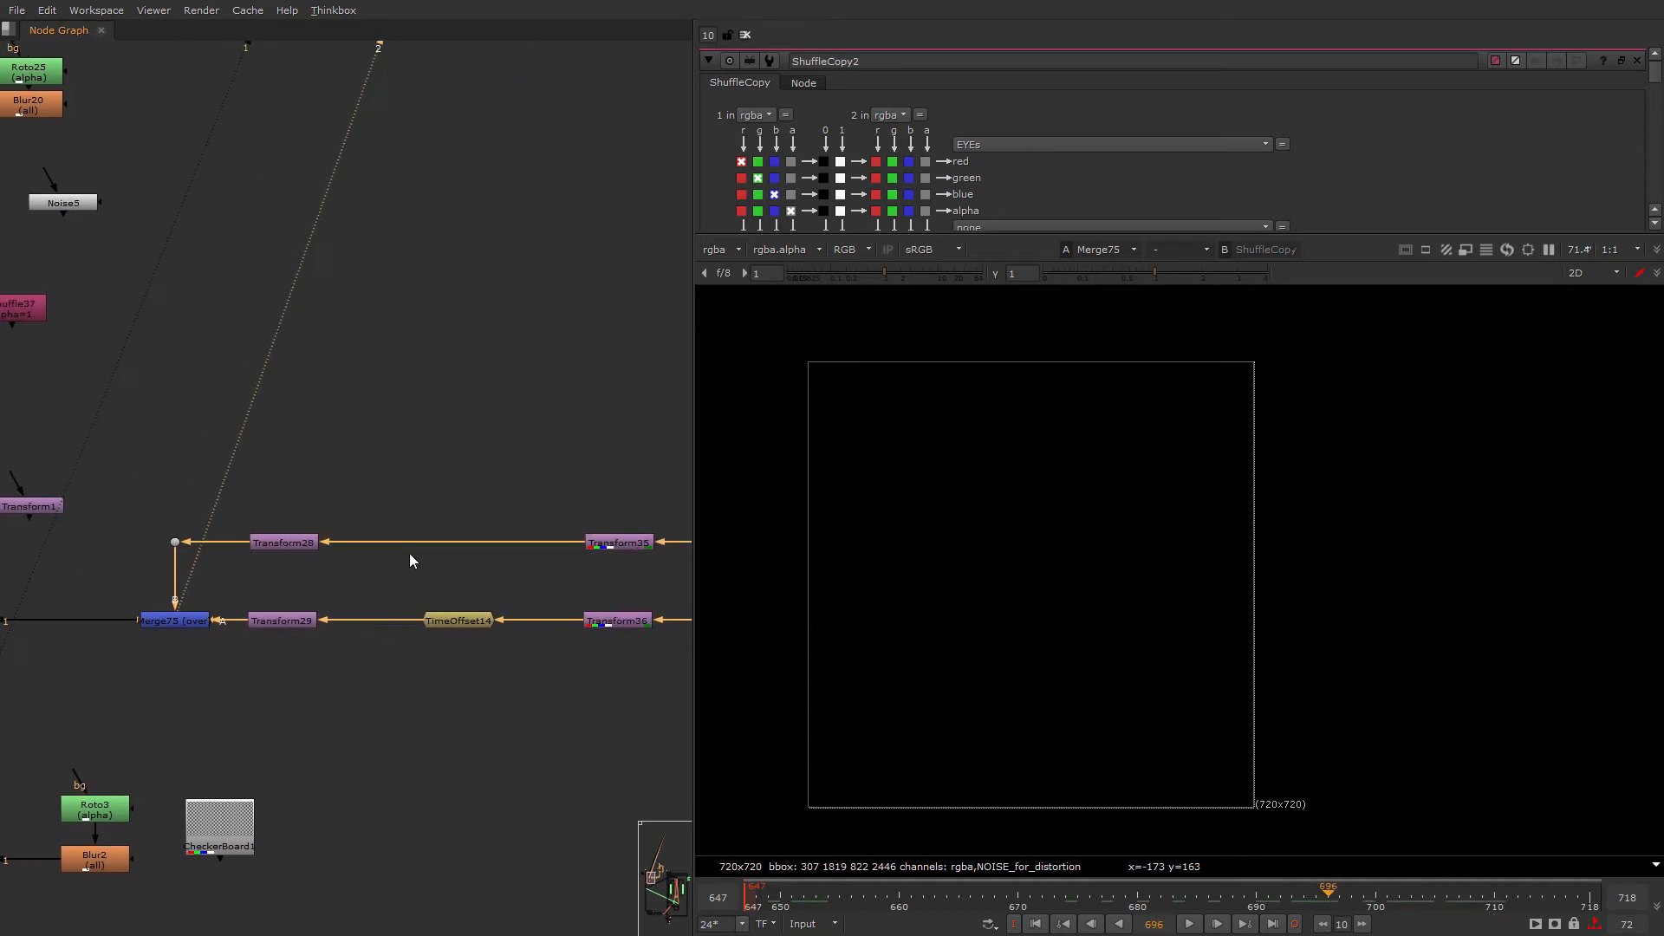
pyautogui.scroll(-4, 257, 656)
pyautogui.moveTo(76, 626); pyautogui.dragTo(274, 606, button='middle')
pyautogui.scroll(3, 274, 606)
pyautogui.click(278, 615)
pyautogui.press('2')
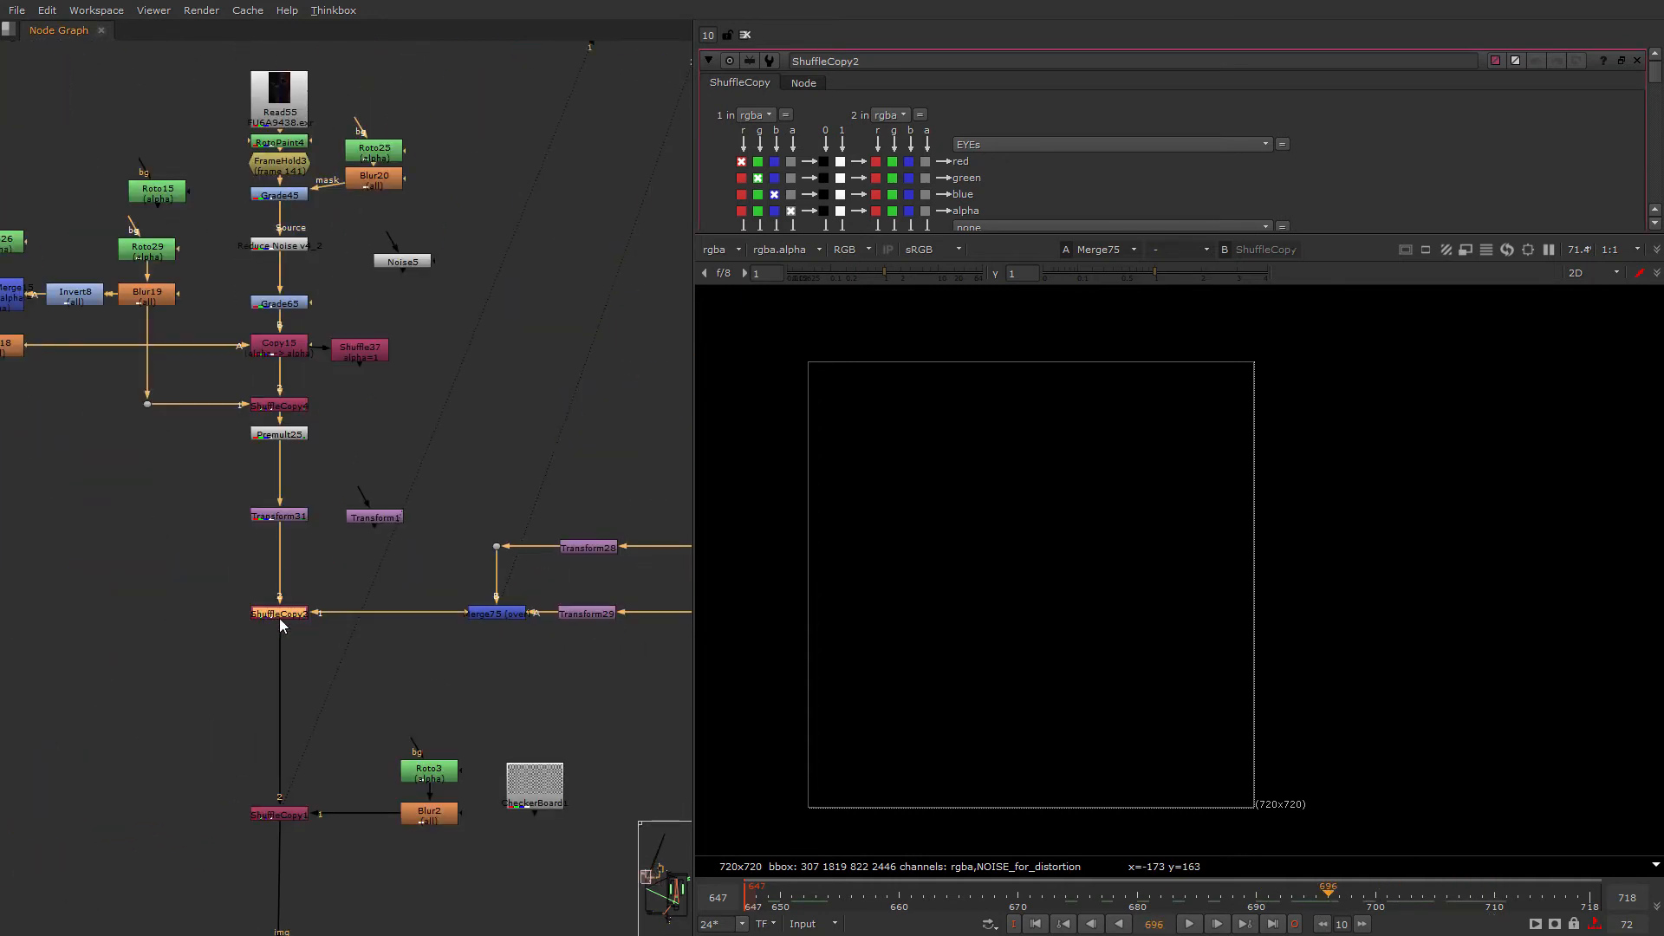
pyautogui.moveTo(306, 486); pyautogui.dragTo(405, 563, button='middle')
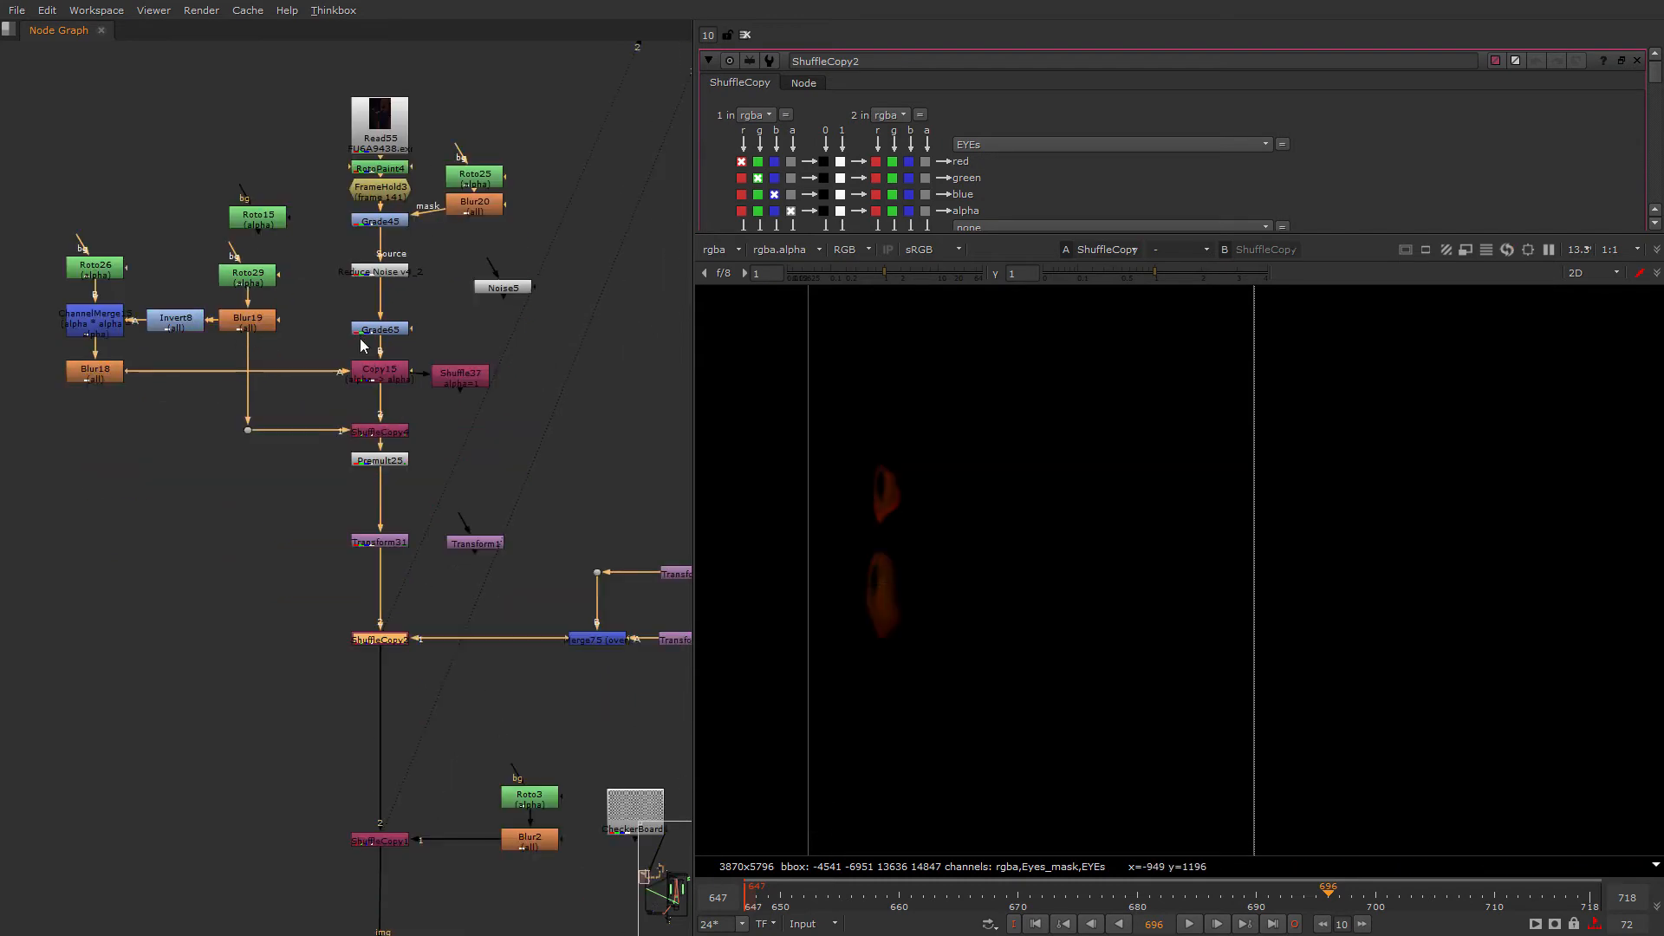
pyautogui.scroll(2, 337, 258)
pyautogui.scroll(-2, 419, 341)
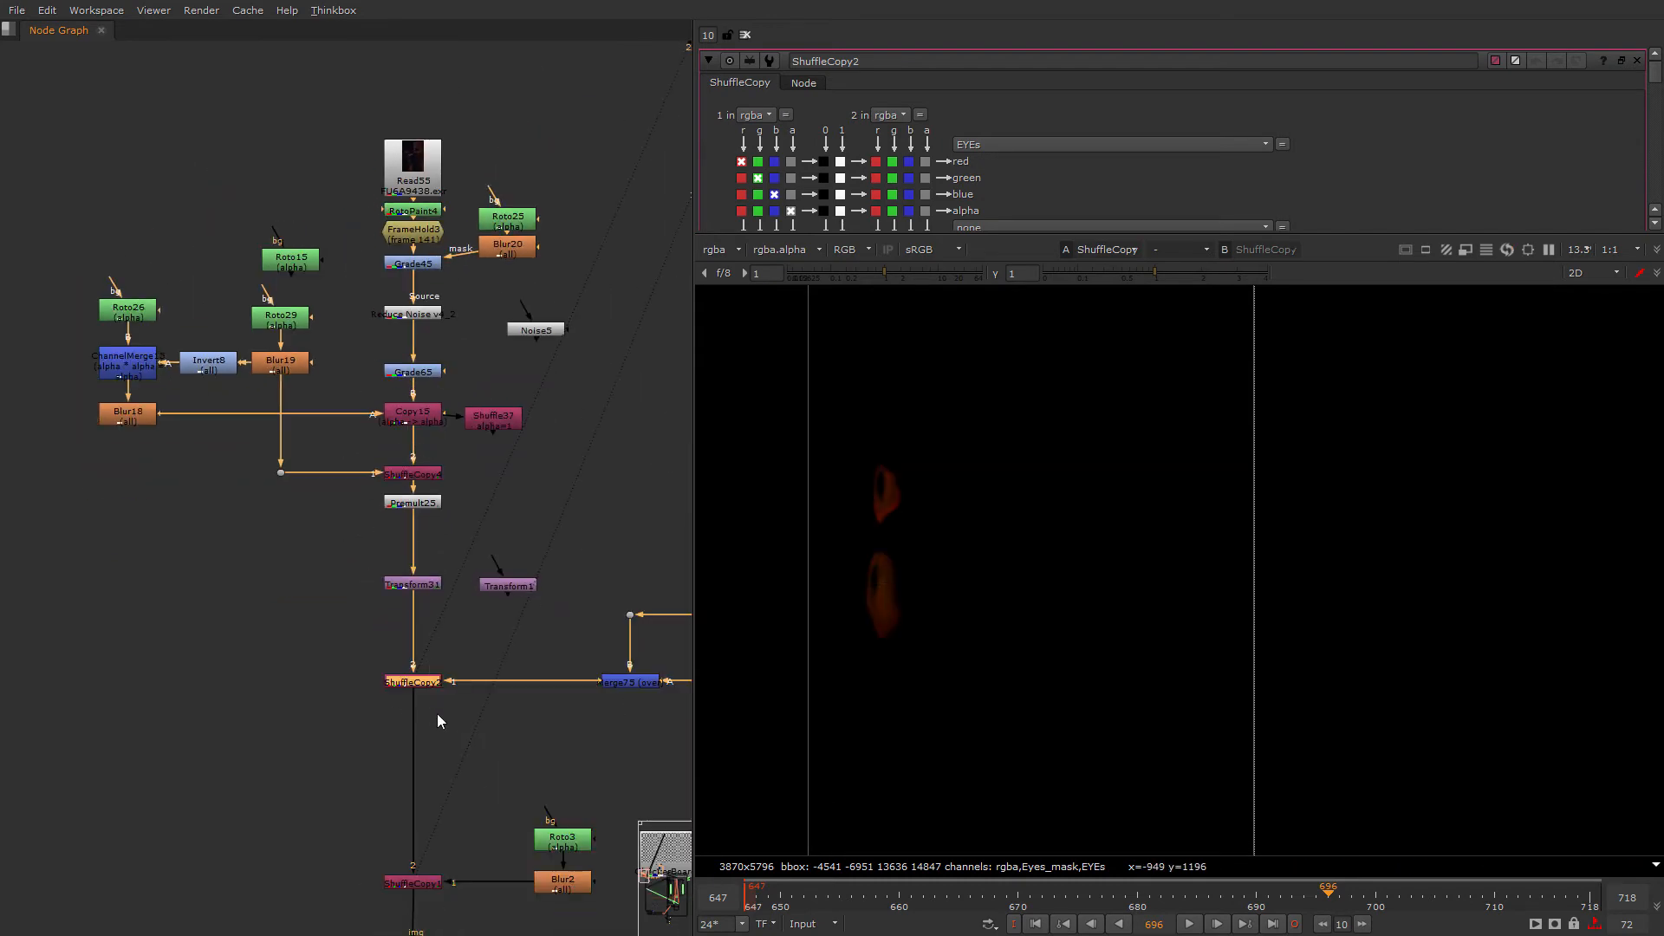
# Step: Show the EYEs layer of ShuffleCopy2 and scrub through the iris animation to frame 699
pyautogui.click(719, 336)
pyautogui.click(735, 423)
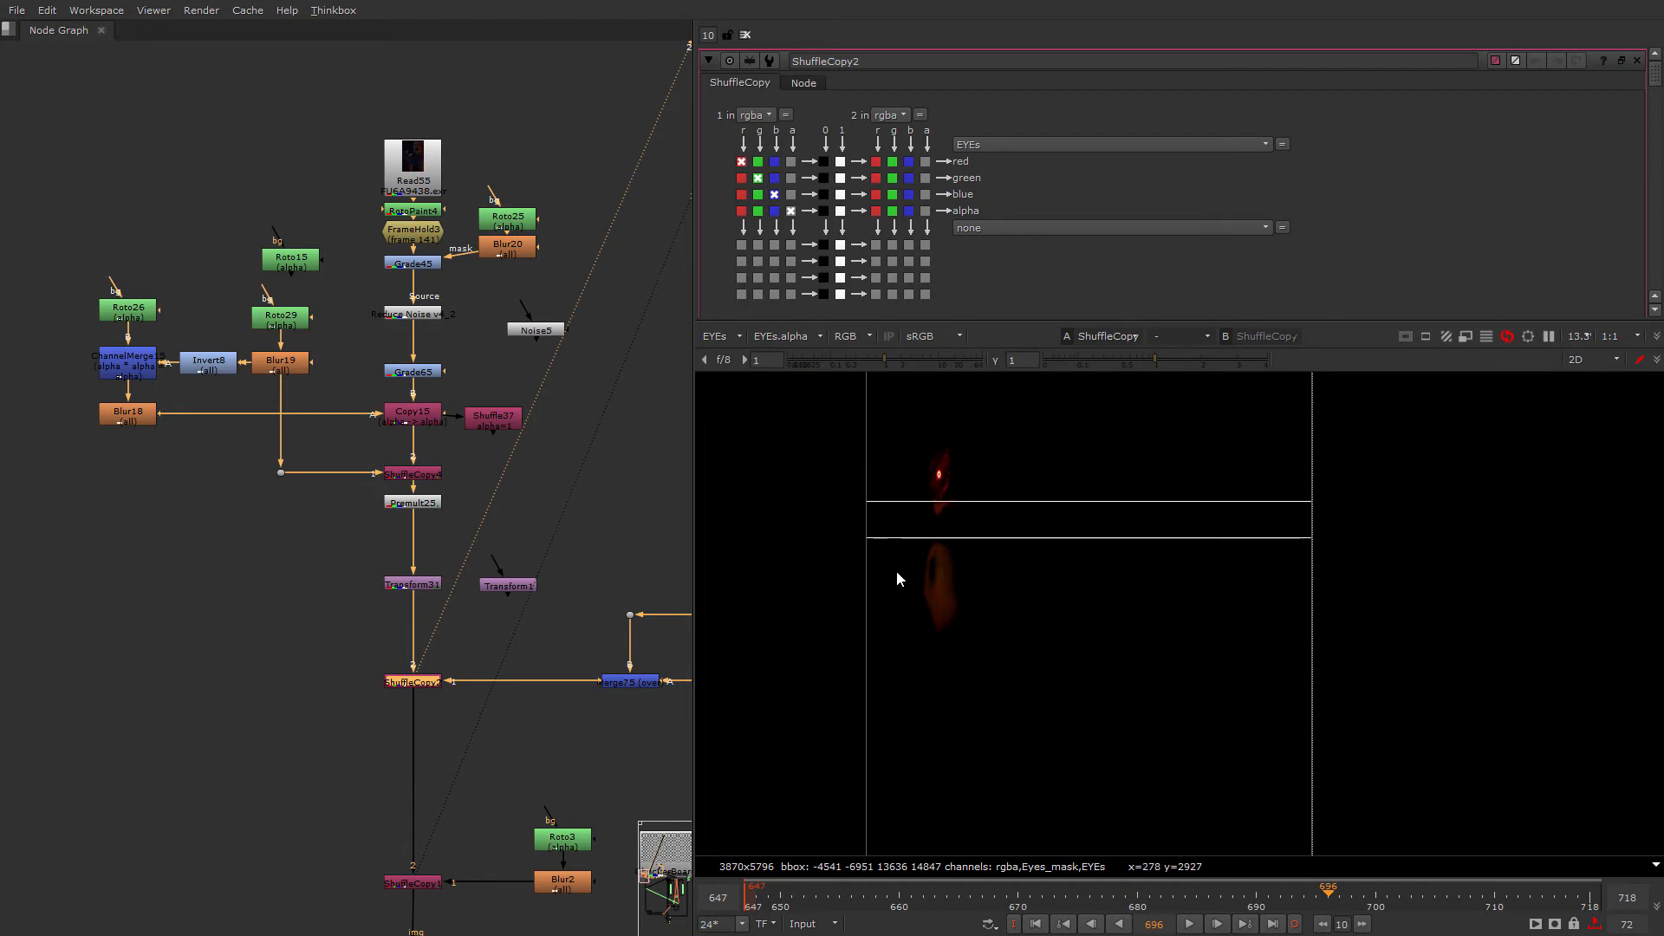
pyautogui.scroll(3, 931, 583)
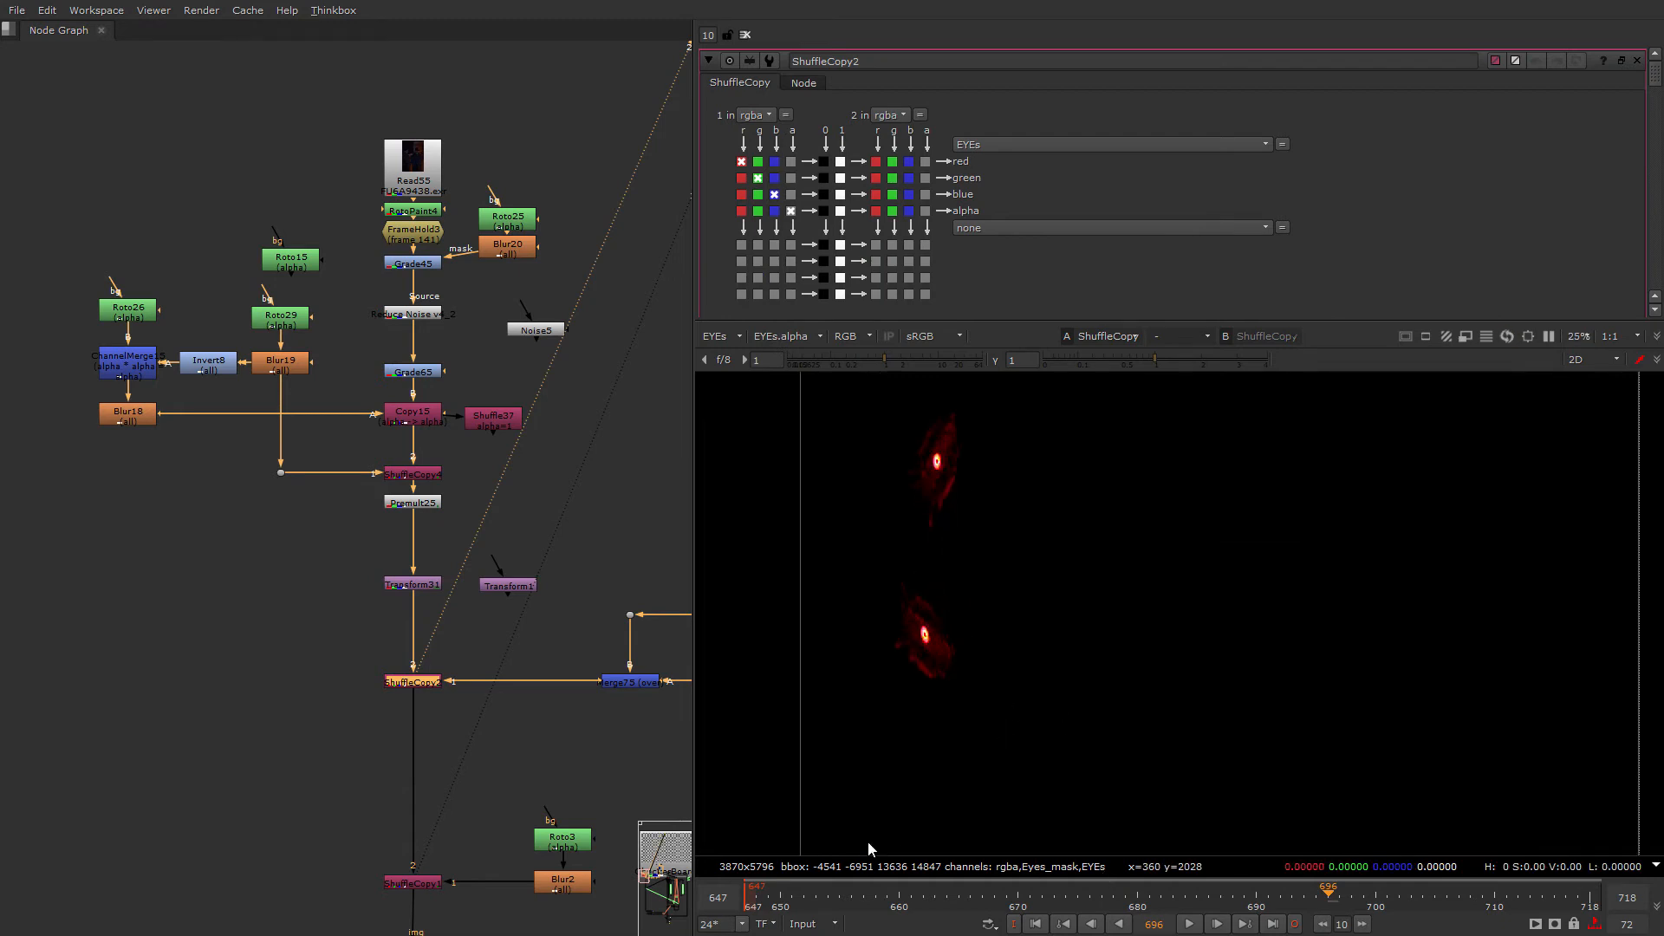
pyautogui.moveTo(780, 898); pyautogui.dragTo(992, 907)
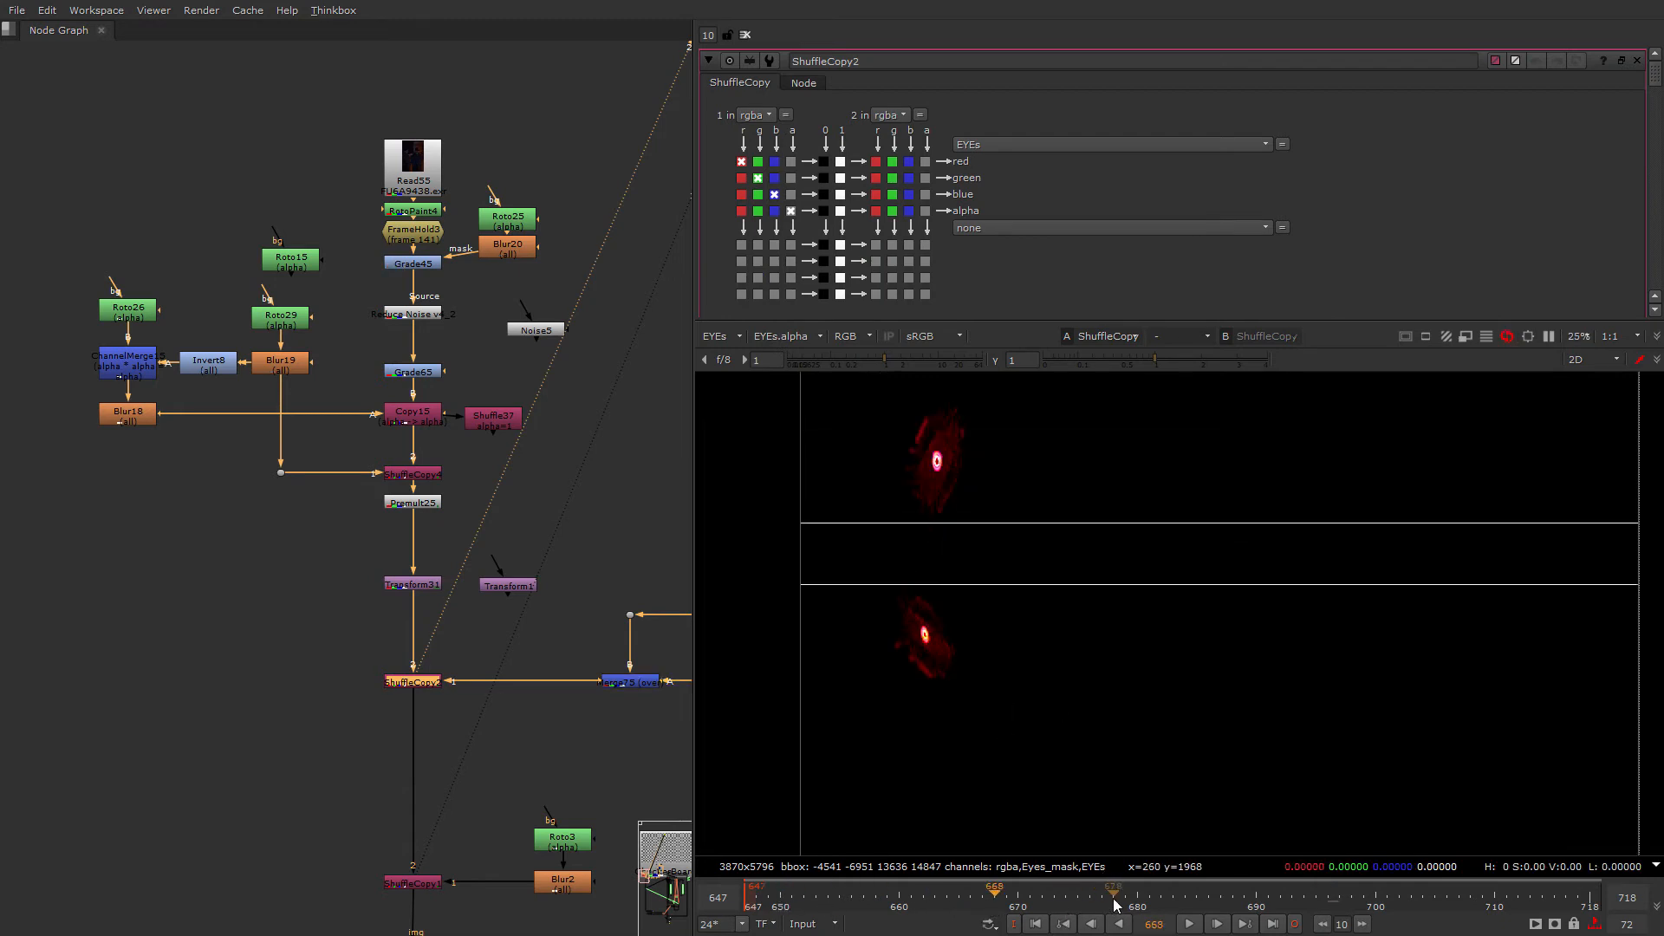
pyautogui.moveTo(1117, 905); pyautogui.dragTo(1371, 907)
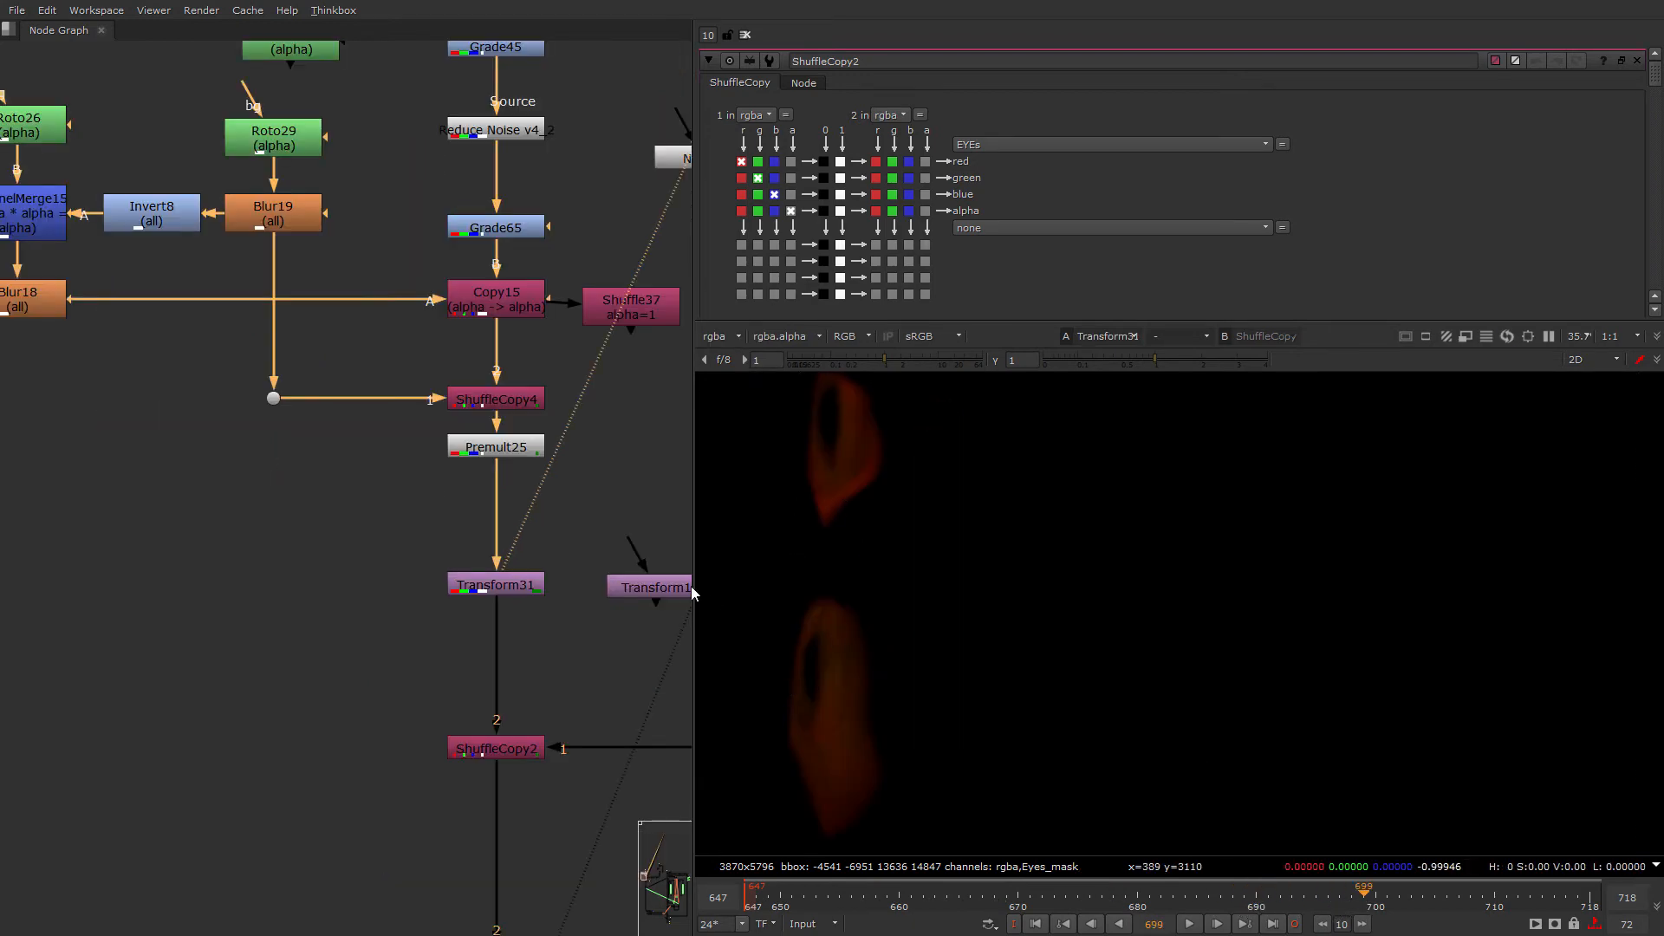
# Step: Examine the rgba eye patch at Transform31 and further down at ShuffleCopy1
pyautogui.moveTo(513, 411); pyautogui.dragTo(523, 622, button='middle')
pyautogui.scroll(-2, 522, 621)
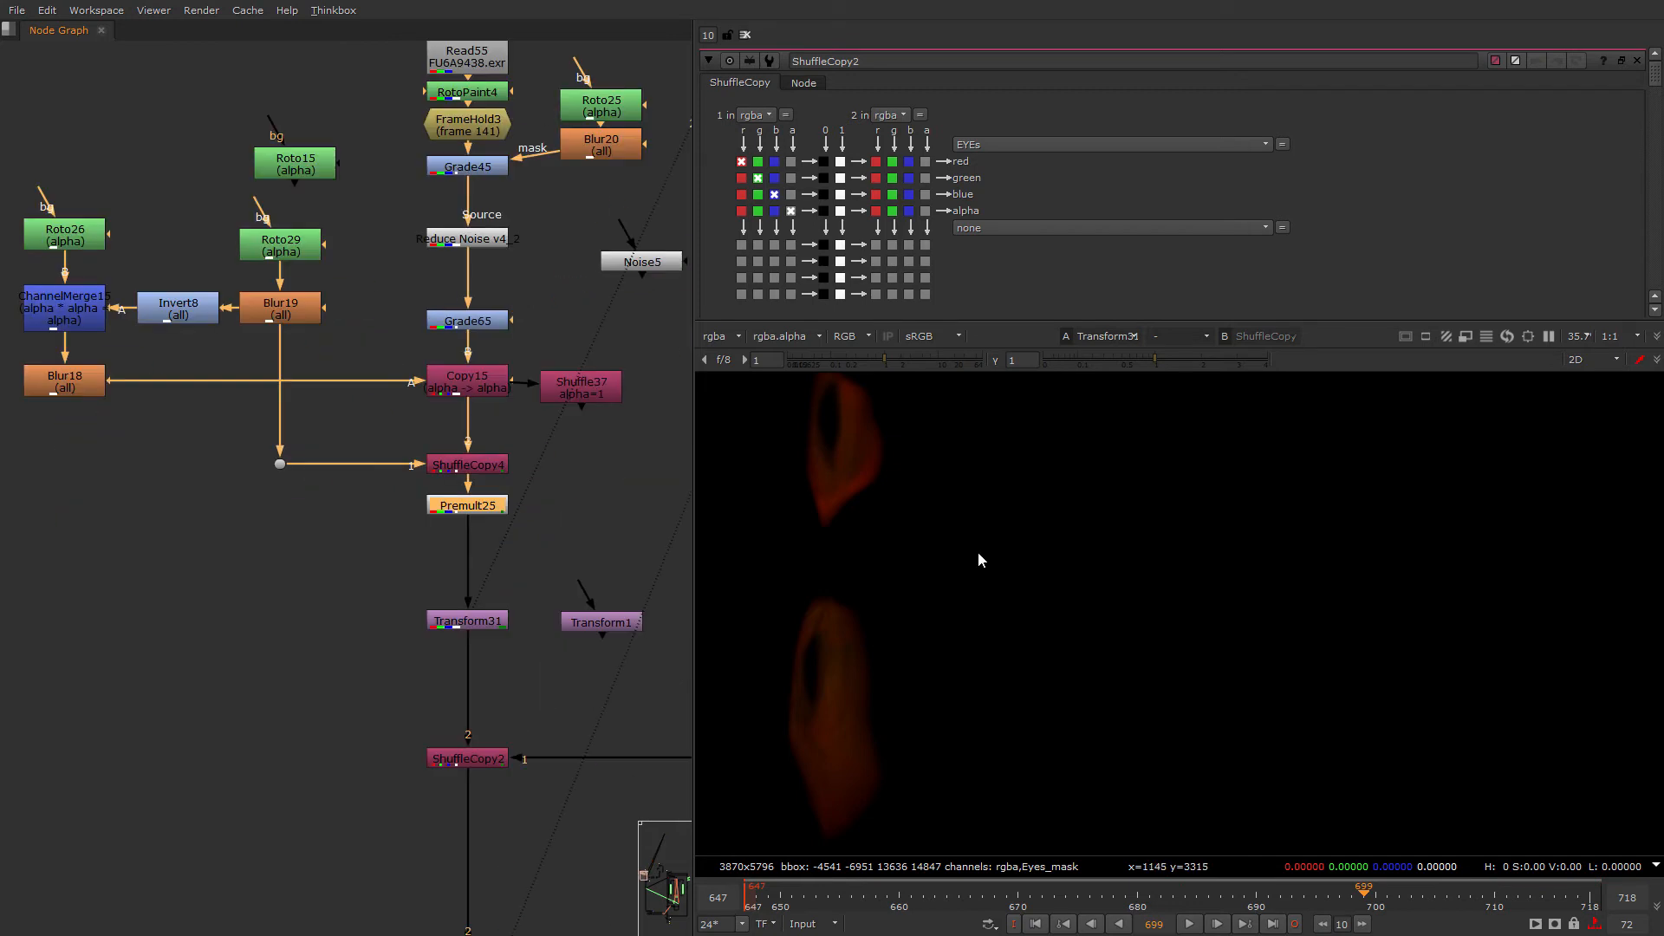
pyautogui.moveTo(447, 583); pyautogui.dragTo(457, 572, button='middle')
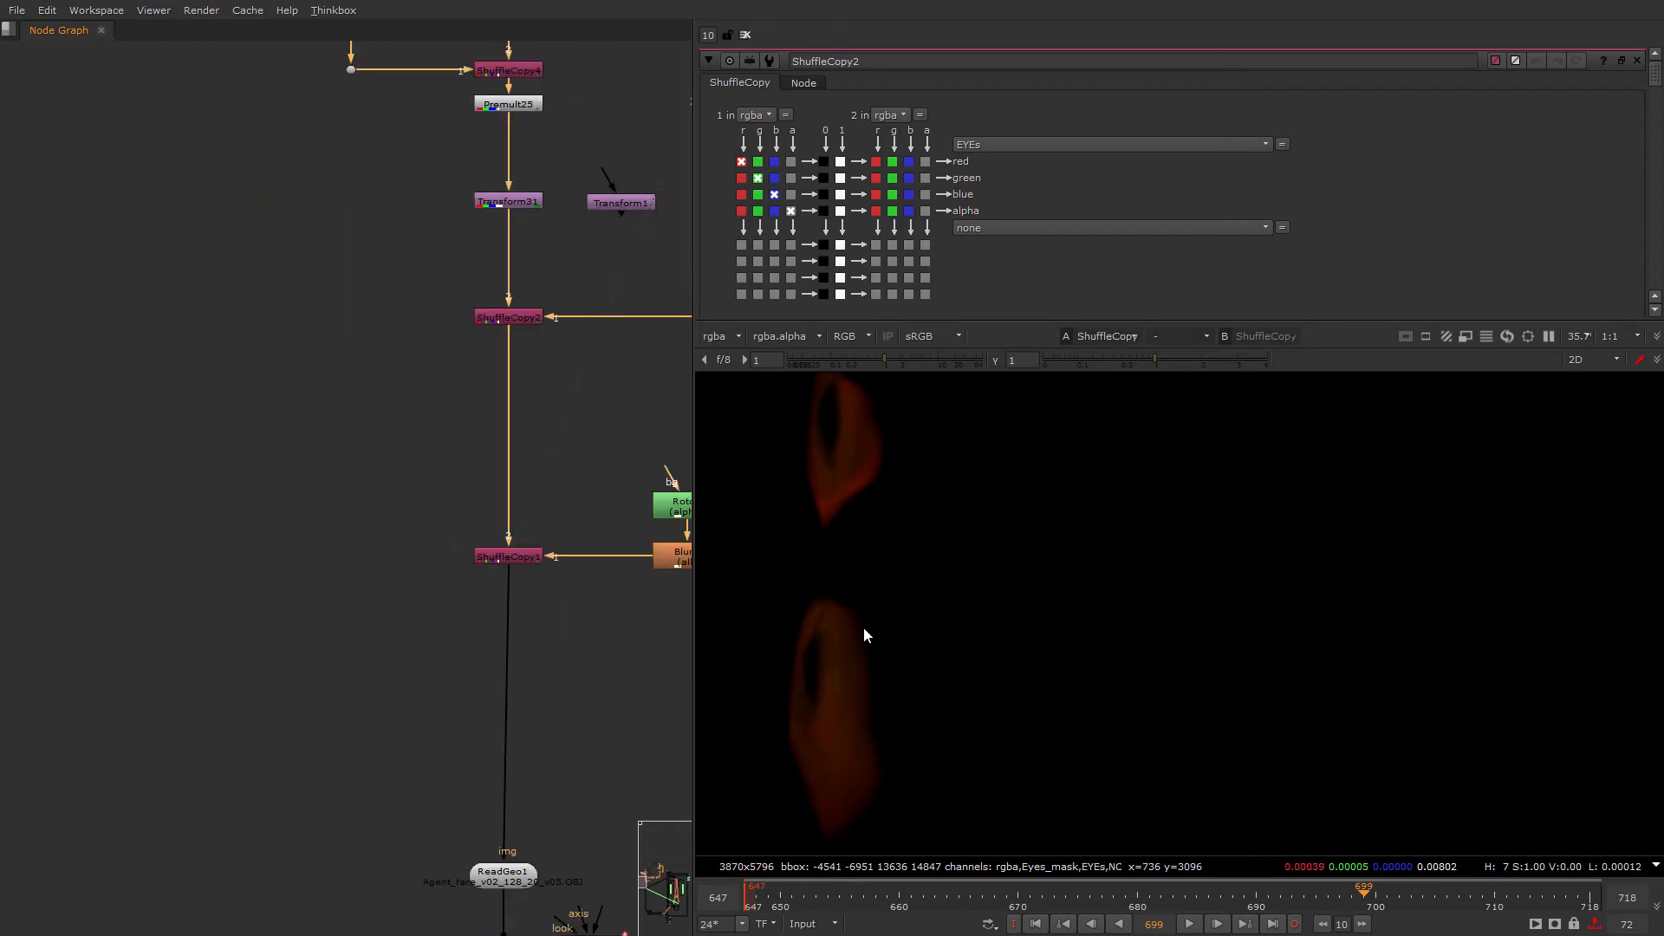
pyautogui.scroll(-2, 460, 652)
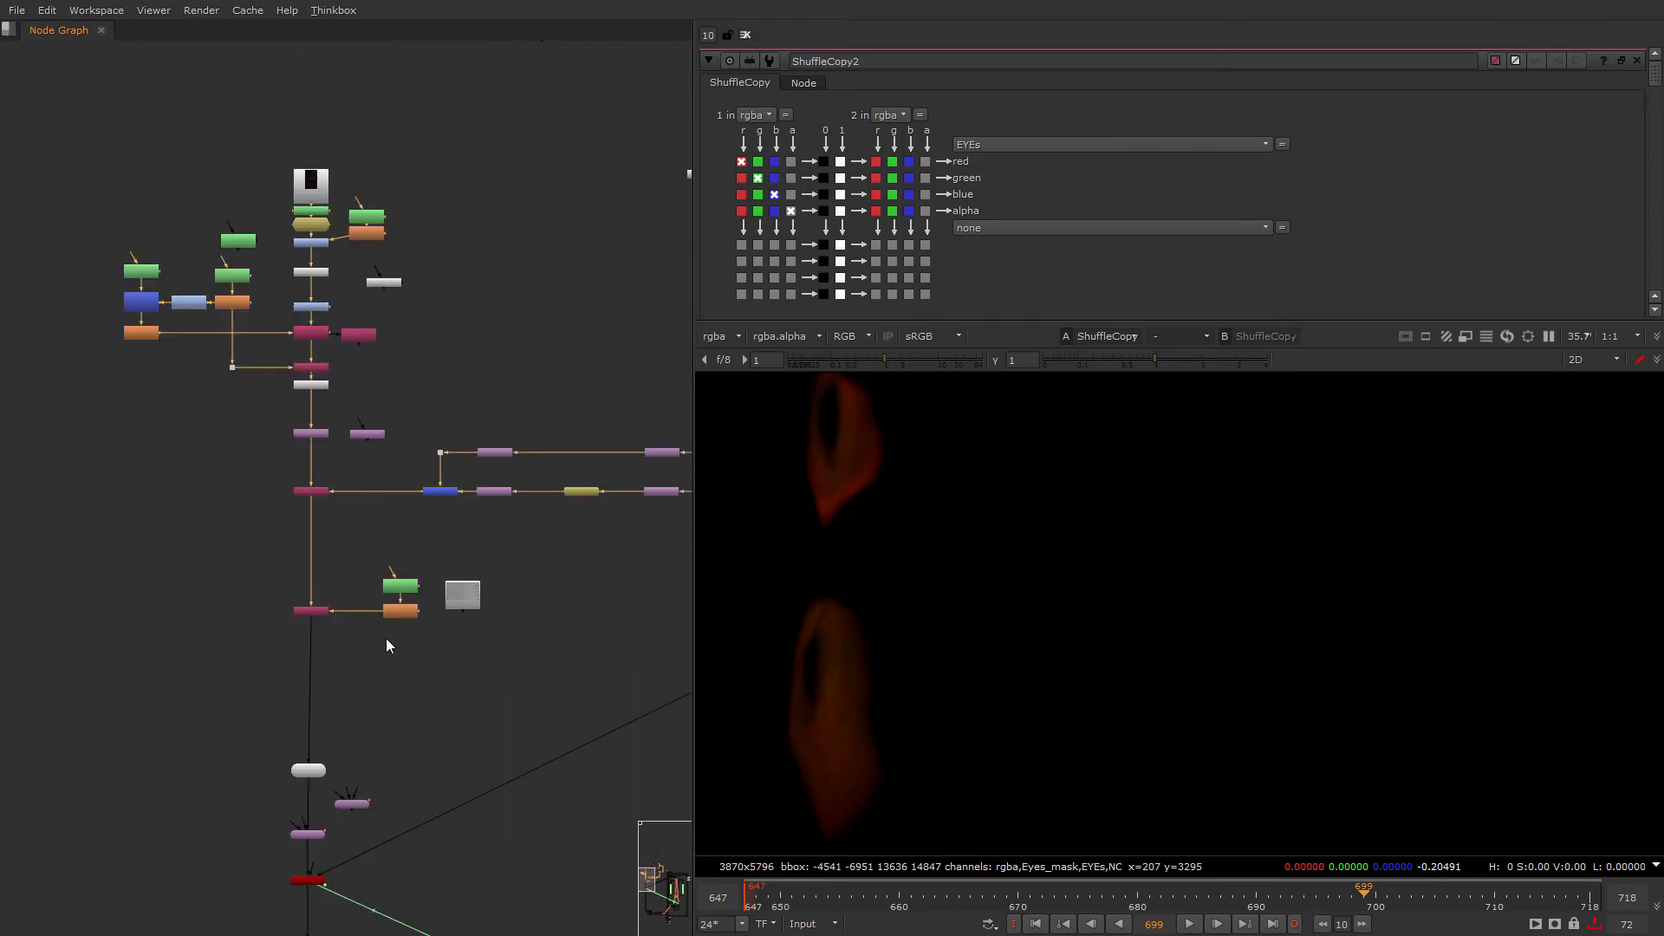
# Step: Open and display FrameHold3 under the Read55 plate and examine the actor's eyes up close
pyautogui.scroll(4, 386, 642)
pyautogui.moveTo(257, 572); pyautogui.dragTo(350, 666, button='middle')
pyautogui.scroll(-3, 376, 797)
pyautogui.scroll(4, 428, 485)
pyautogui.doubleClick(410, 469)
pyautogui.press('2')
pyautogui.click(402, 379)
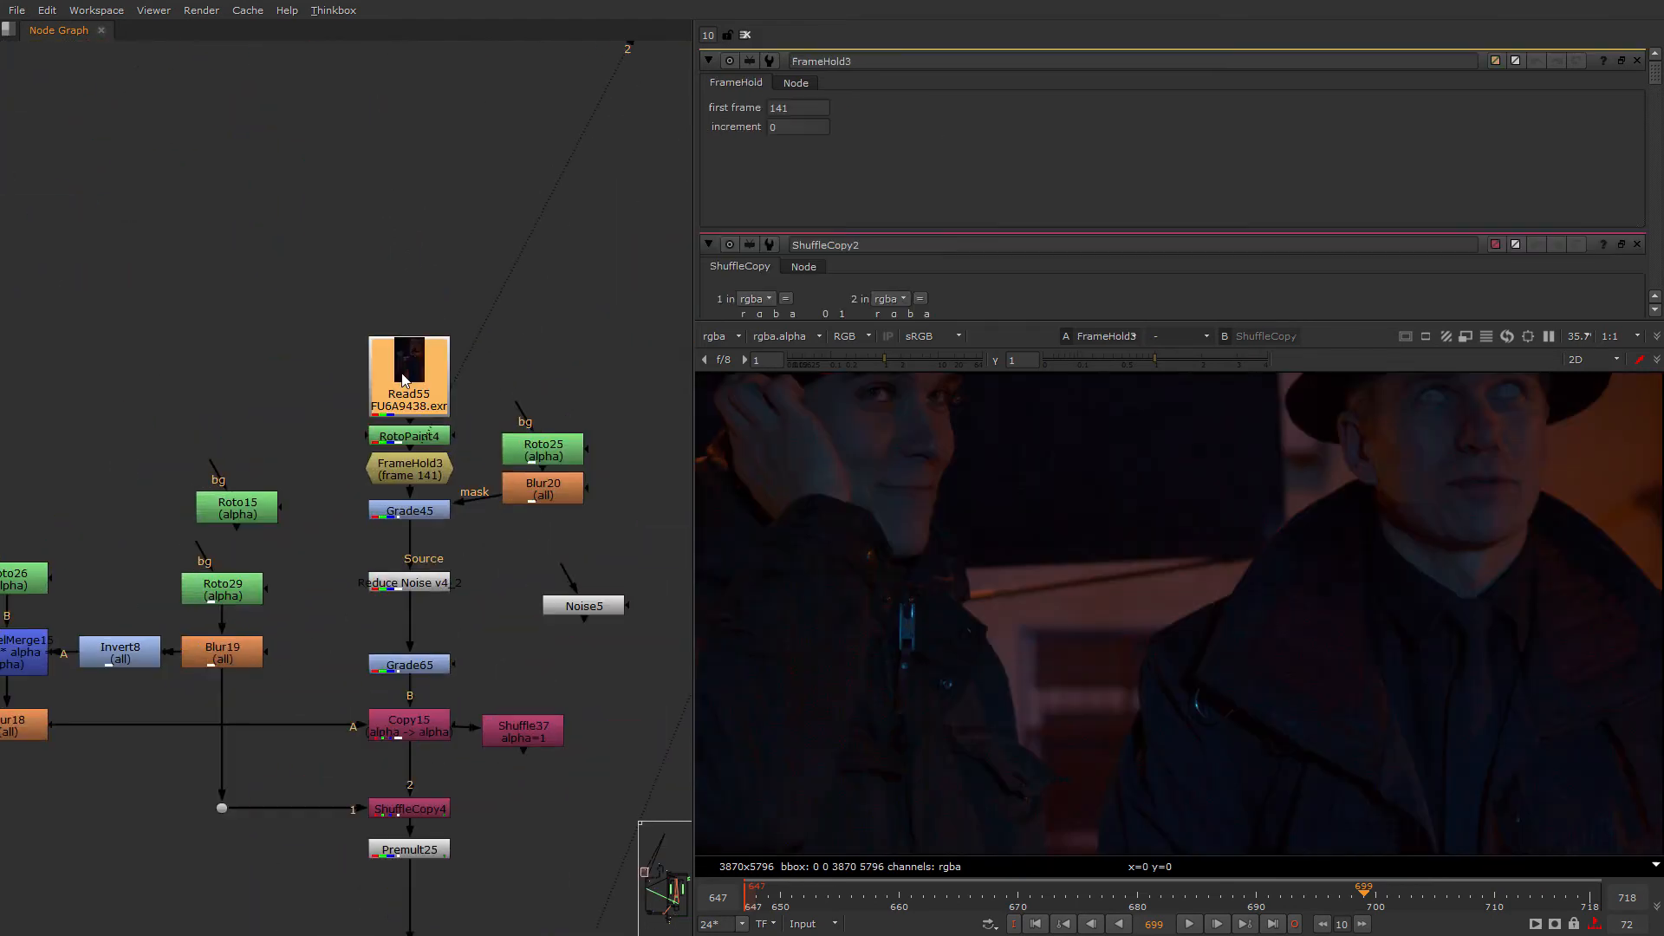
pyautogui.scroll(5, 1084, 538)
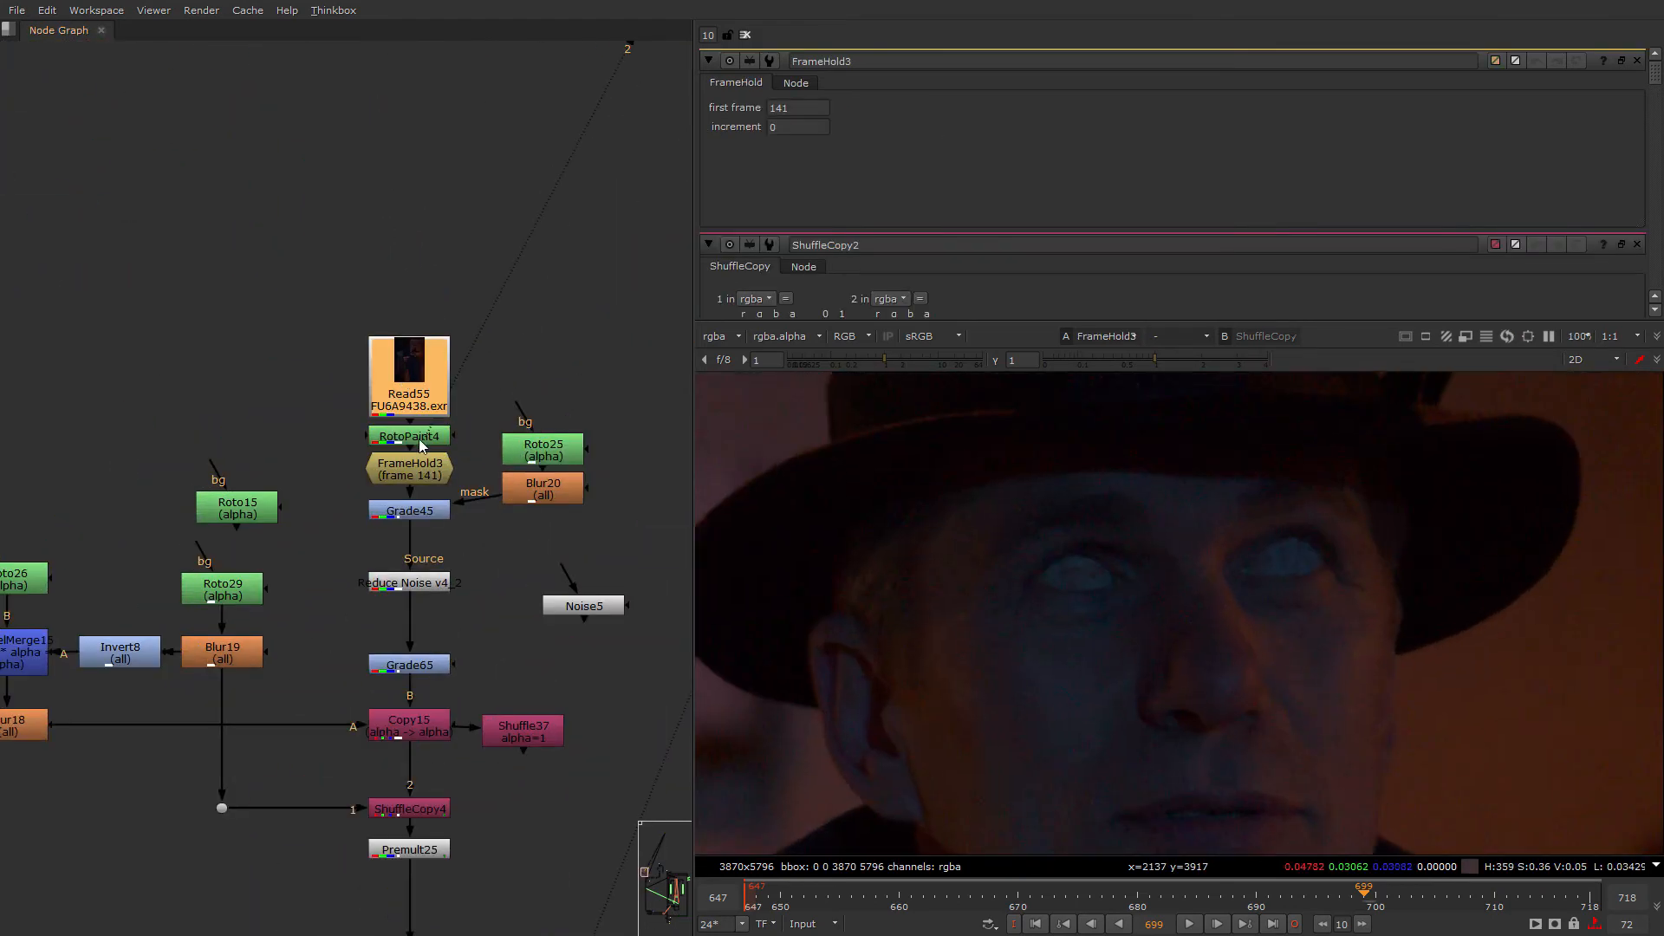
pyautogui.scroll(3, 1332, 534)
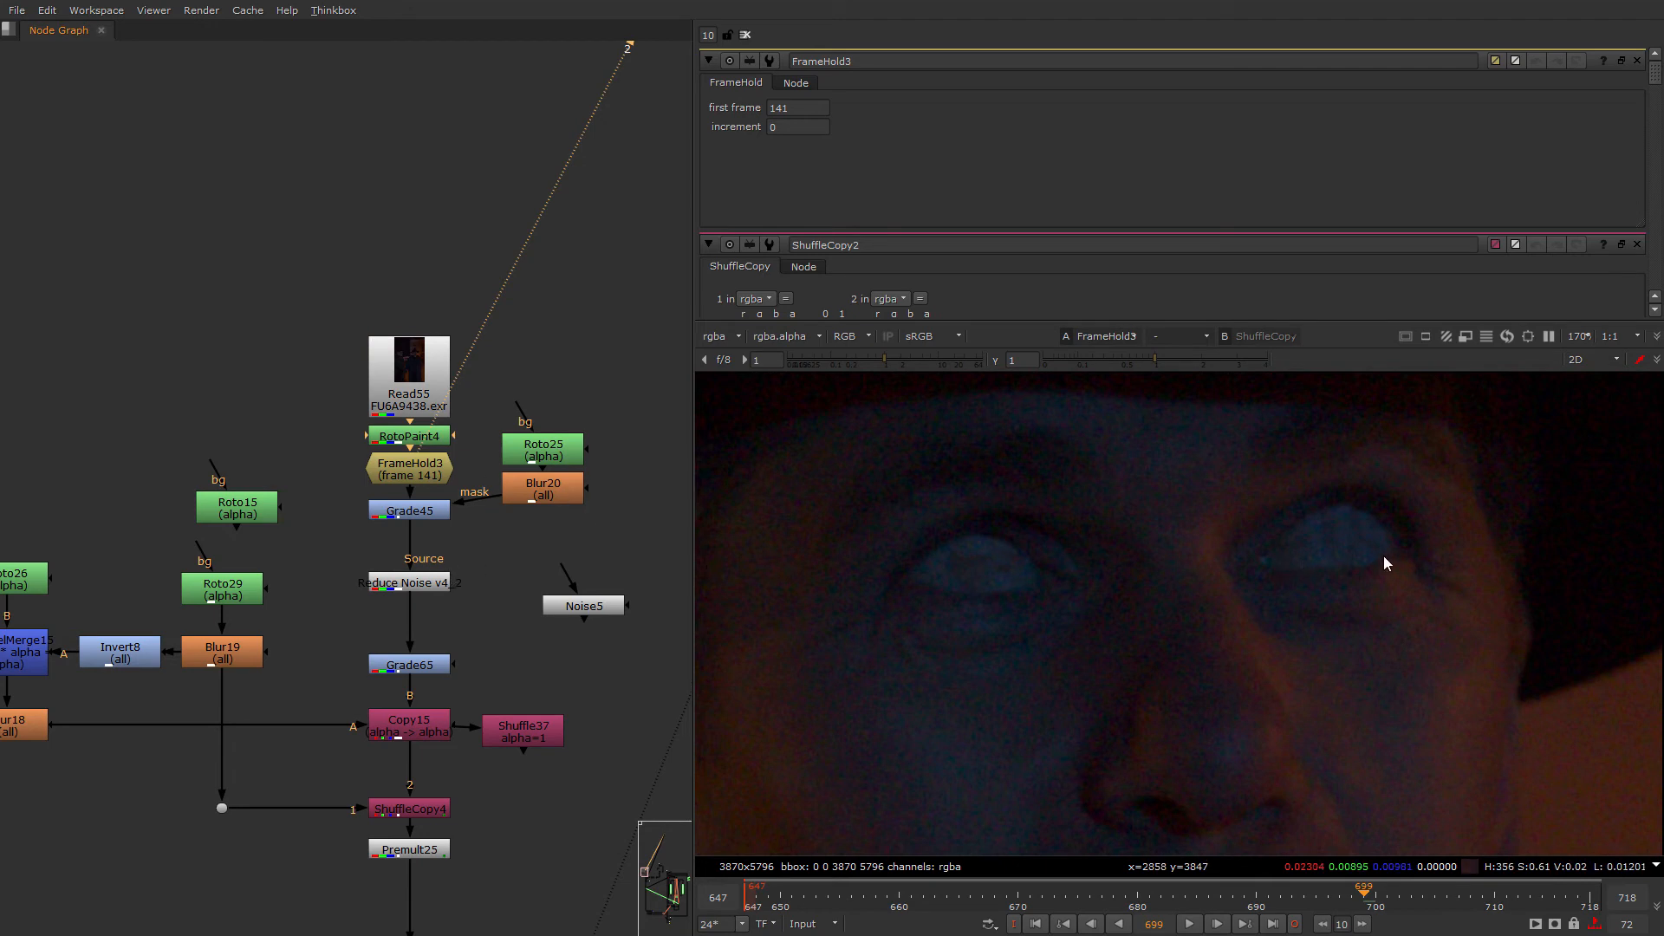
# Step: Display Grade45, the Reduce Noise node and Grade65 in turn to compare the treated eye area
pyautogui.click(390, 514)
pyautogui.press('2')
pyautogui.click(417, 582)
pyautogui.press('2')
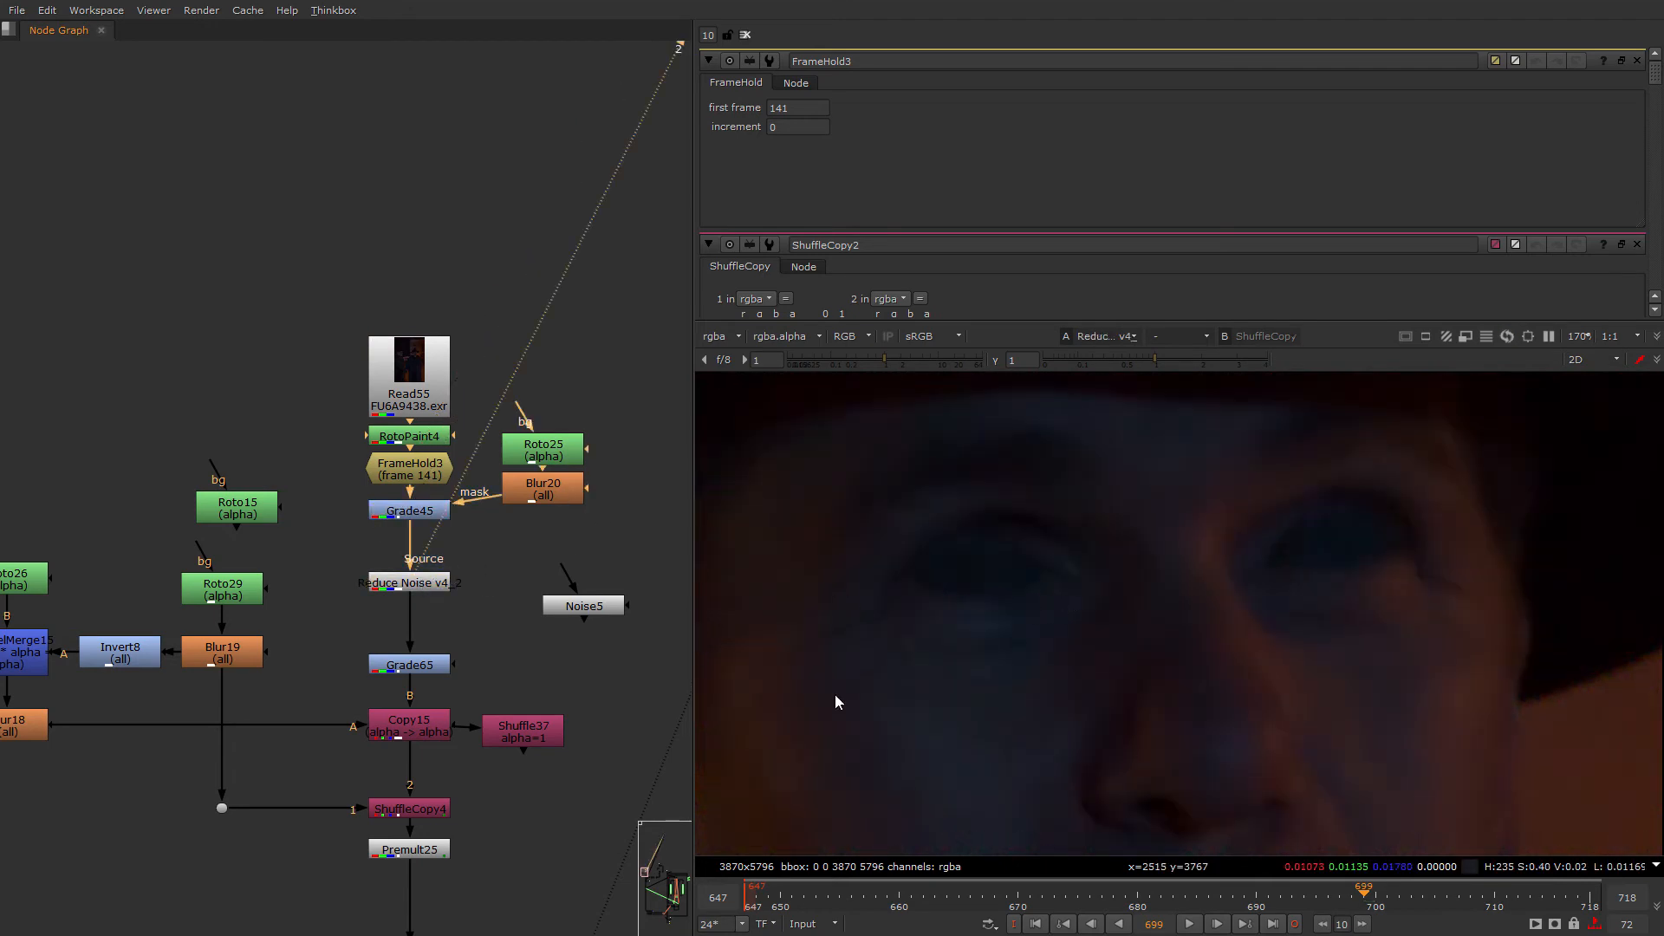
pyautogui.moveTo(429, 669); pyautogui.dragTo(466, 584, button='middle')
pyautogui.click(467, 585)
pyautogui.press('2')
# Step: Display Copy15 and check its alpha channel over the face before returning to color
pyautogui.click(443, 646)
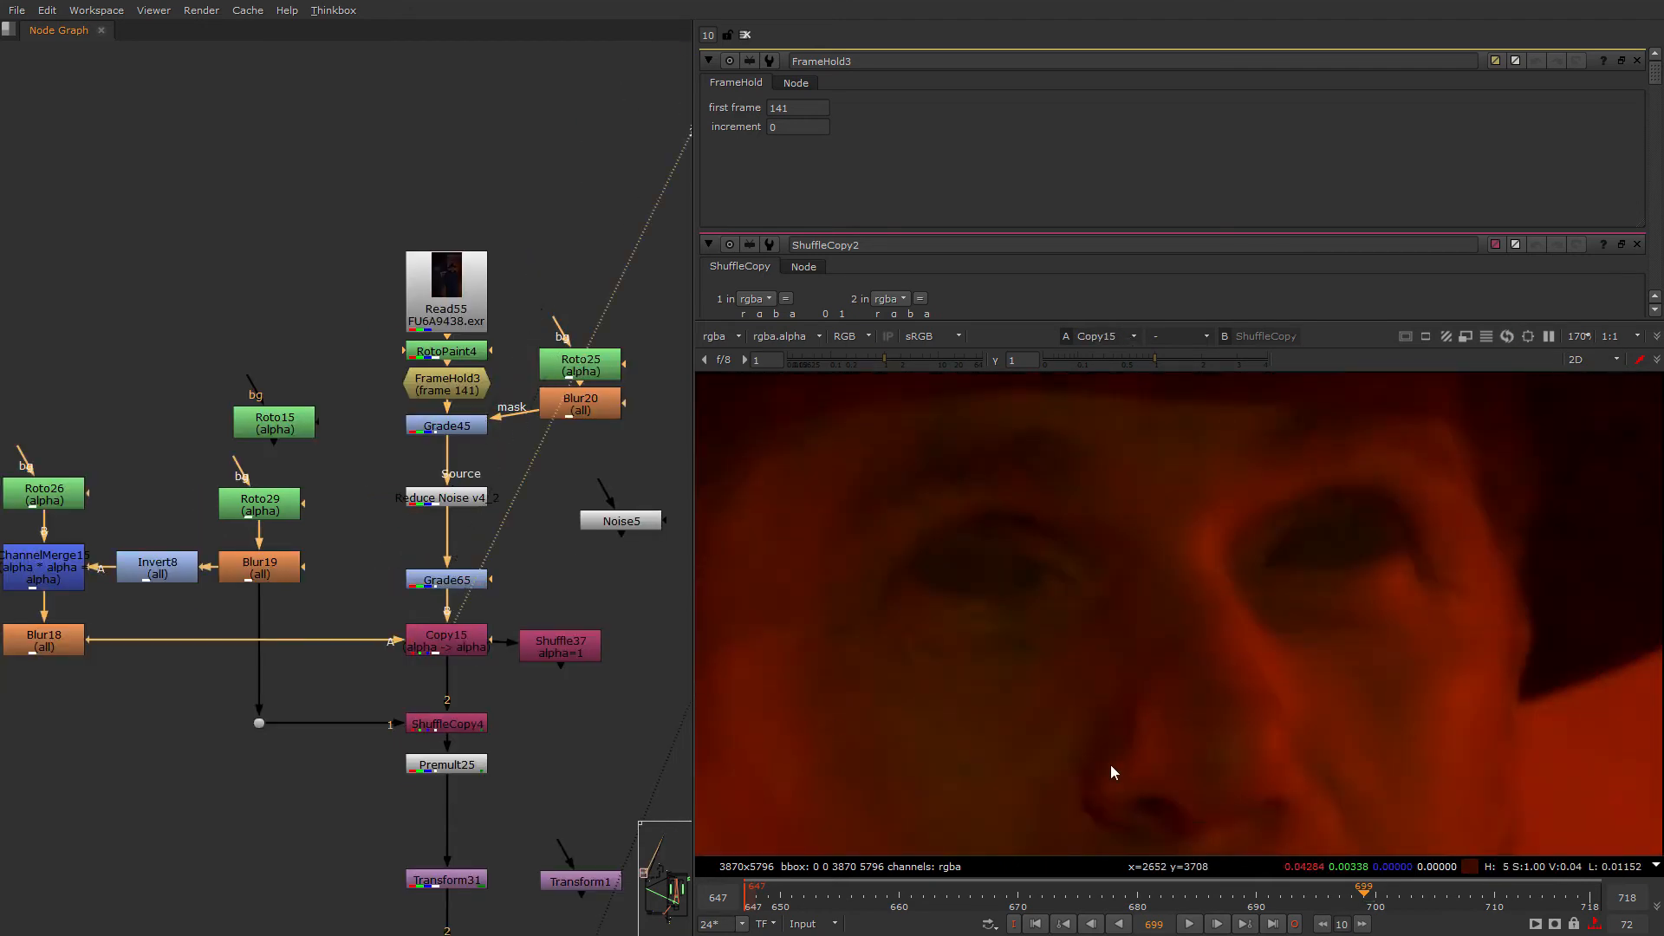
pyautogui.press('2')
pyautogui.scroll(-2, 978, 750)
pyautogui.scroll(-1, 979, 745)
pyautogui.moveTo(979, 744); pyautogui.dragTo(1061, 567, button='middle')
pyautogui.press('a')
pyautogui.press('a')
pyautogui.press('a')
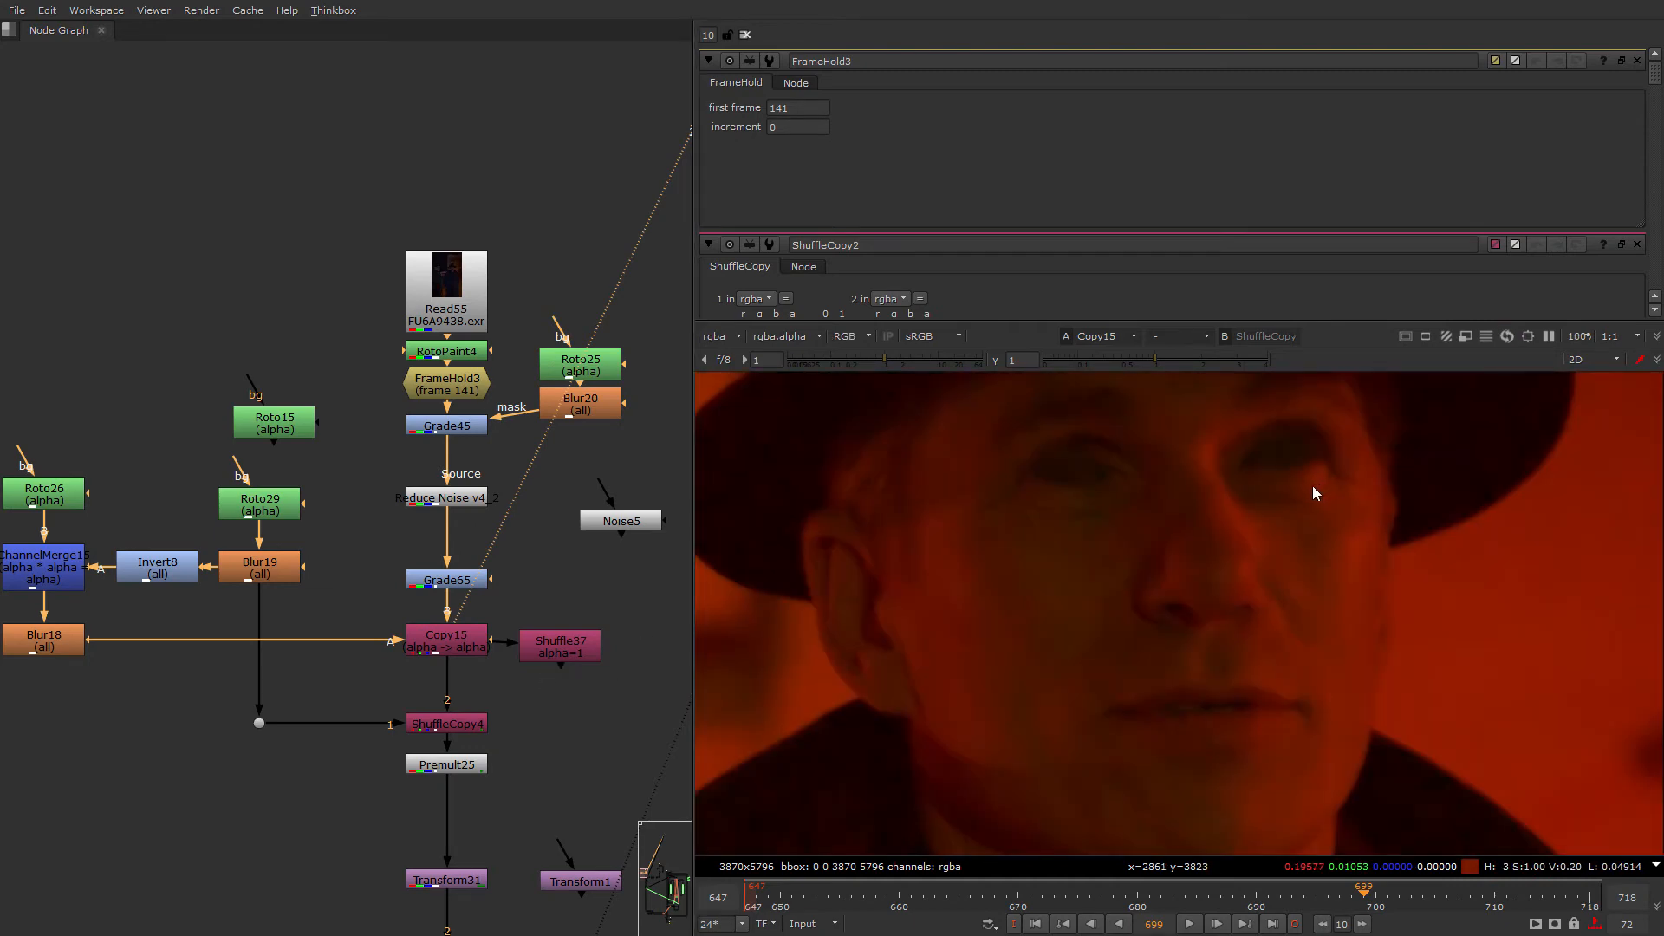
pyautogui.press('a')
# Step: Display the premultiplied eye patches at Premult25, followed by the transformed result at ShuffleCopy2
pyautogui.click(448, 767)
pyautogui.press('2')
pyautogui.moveTo(467, 882); pyautogui.dragTo(454, 612, button='middle')
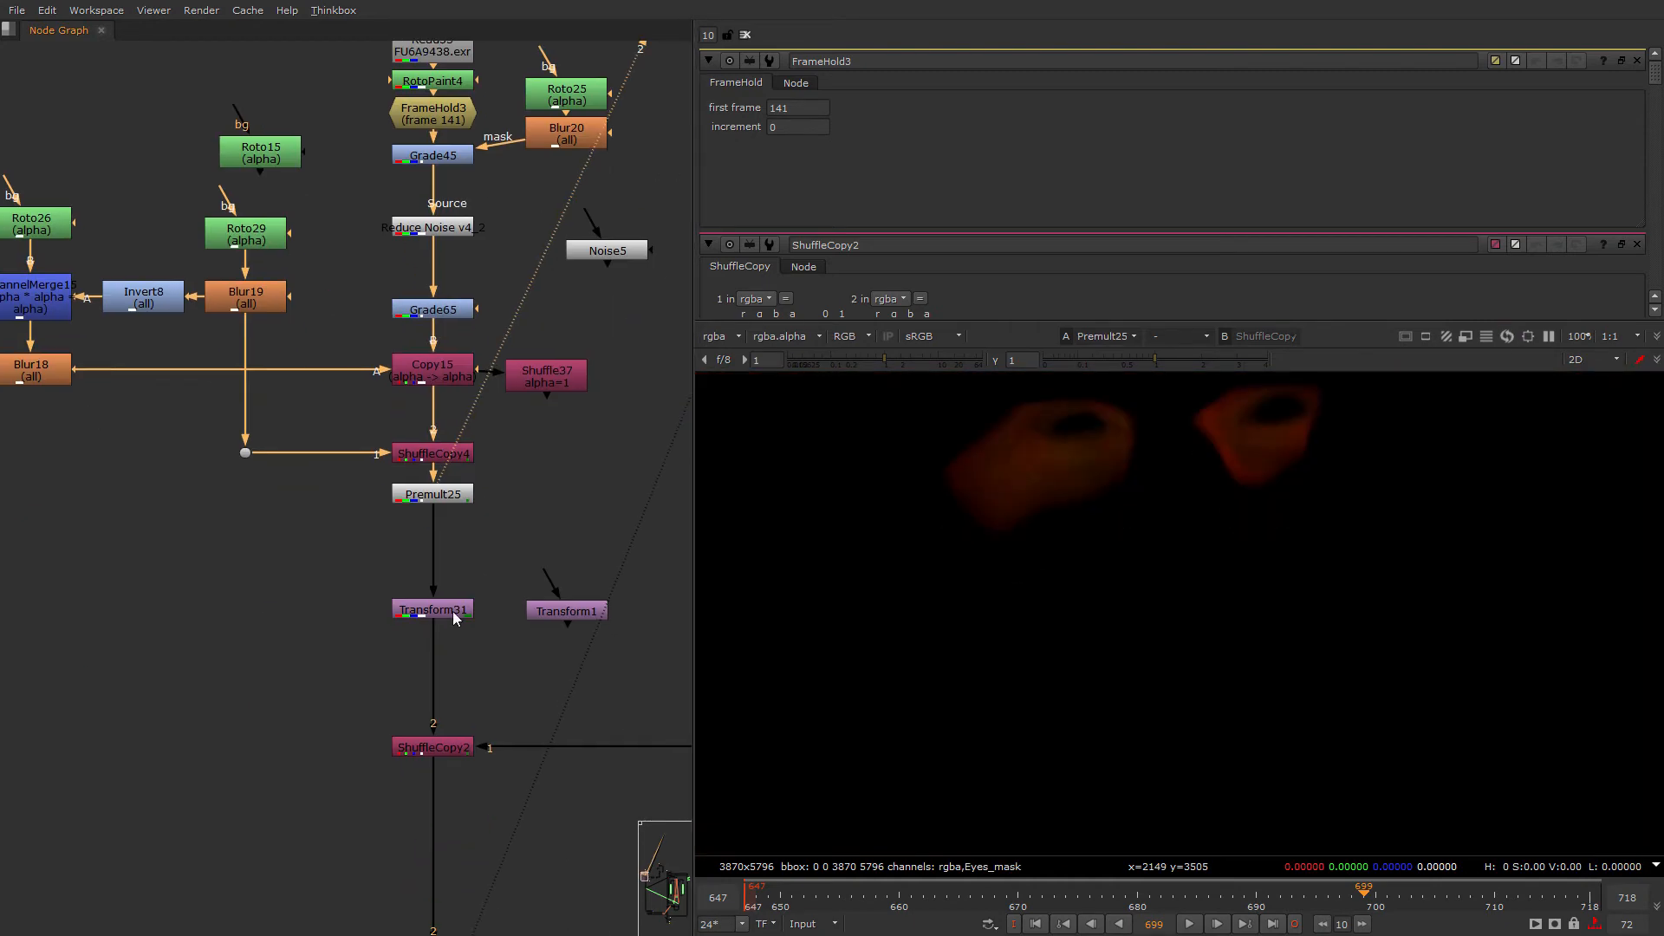
pyautogui.moveTo(440, 780); pyautogui.dragTo(407, 663, button='middle')
pyautogui.click(409, 634)
pyautogui.press('2')
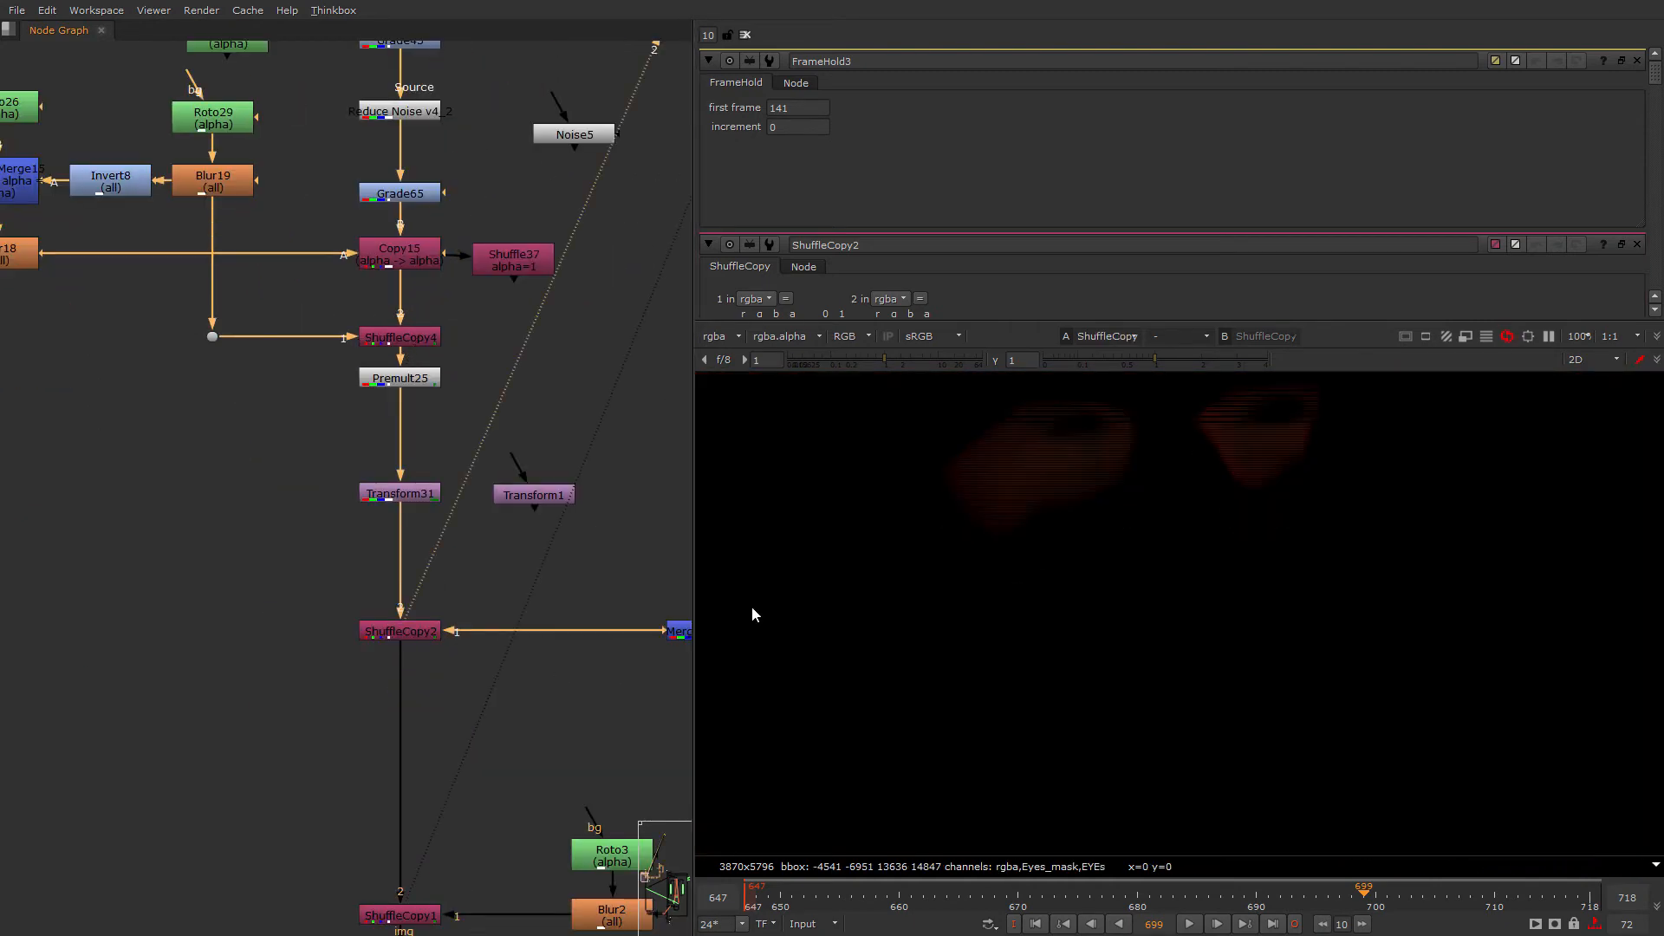
pyautogui.scroll(-7, 954, 733)
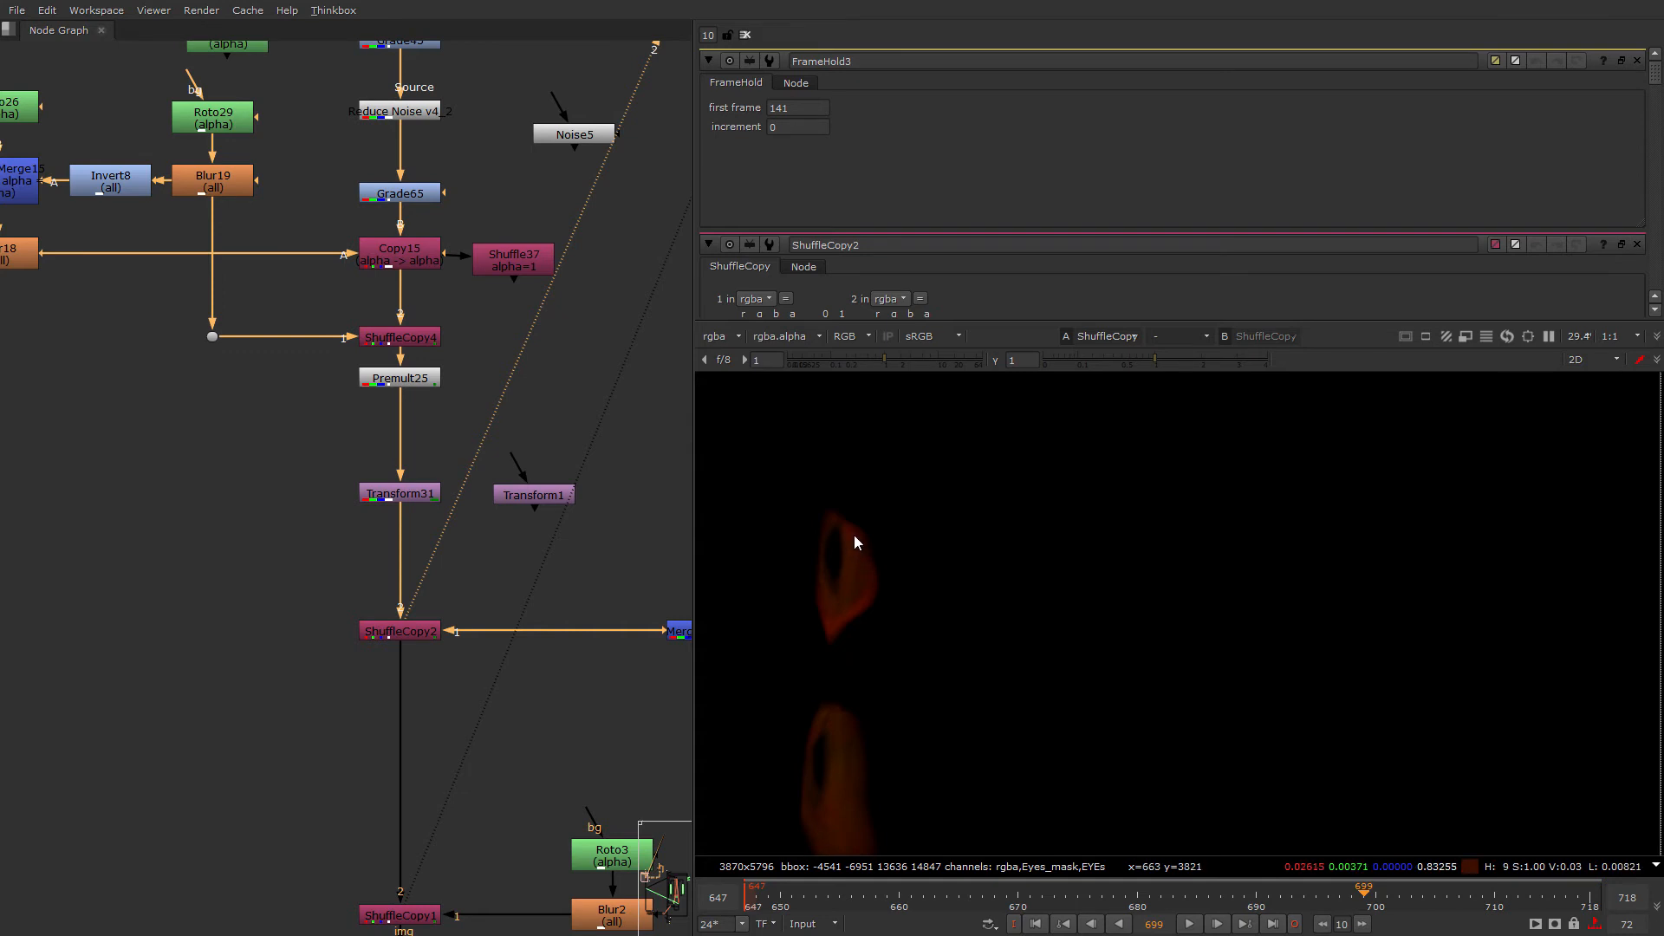
pyautogui.scroll(-1, 557, 633)
# Step: Open Roto3 above Blur2 and examine its mask shape up close against the stretched eye patches
pyautogui.moveTo(556, 634); pyautogui.dragTo(386, 534, button='middle')
pyautogui.moveTo(260, 692); pyautogui.dragTo(306, 512, button='middle')
pyautogui.doubleClick(502, 548)
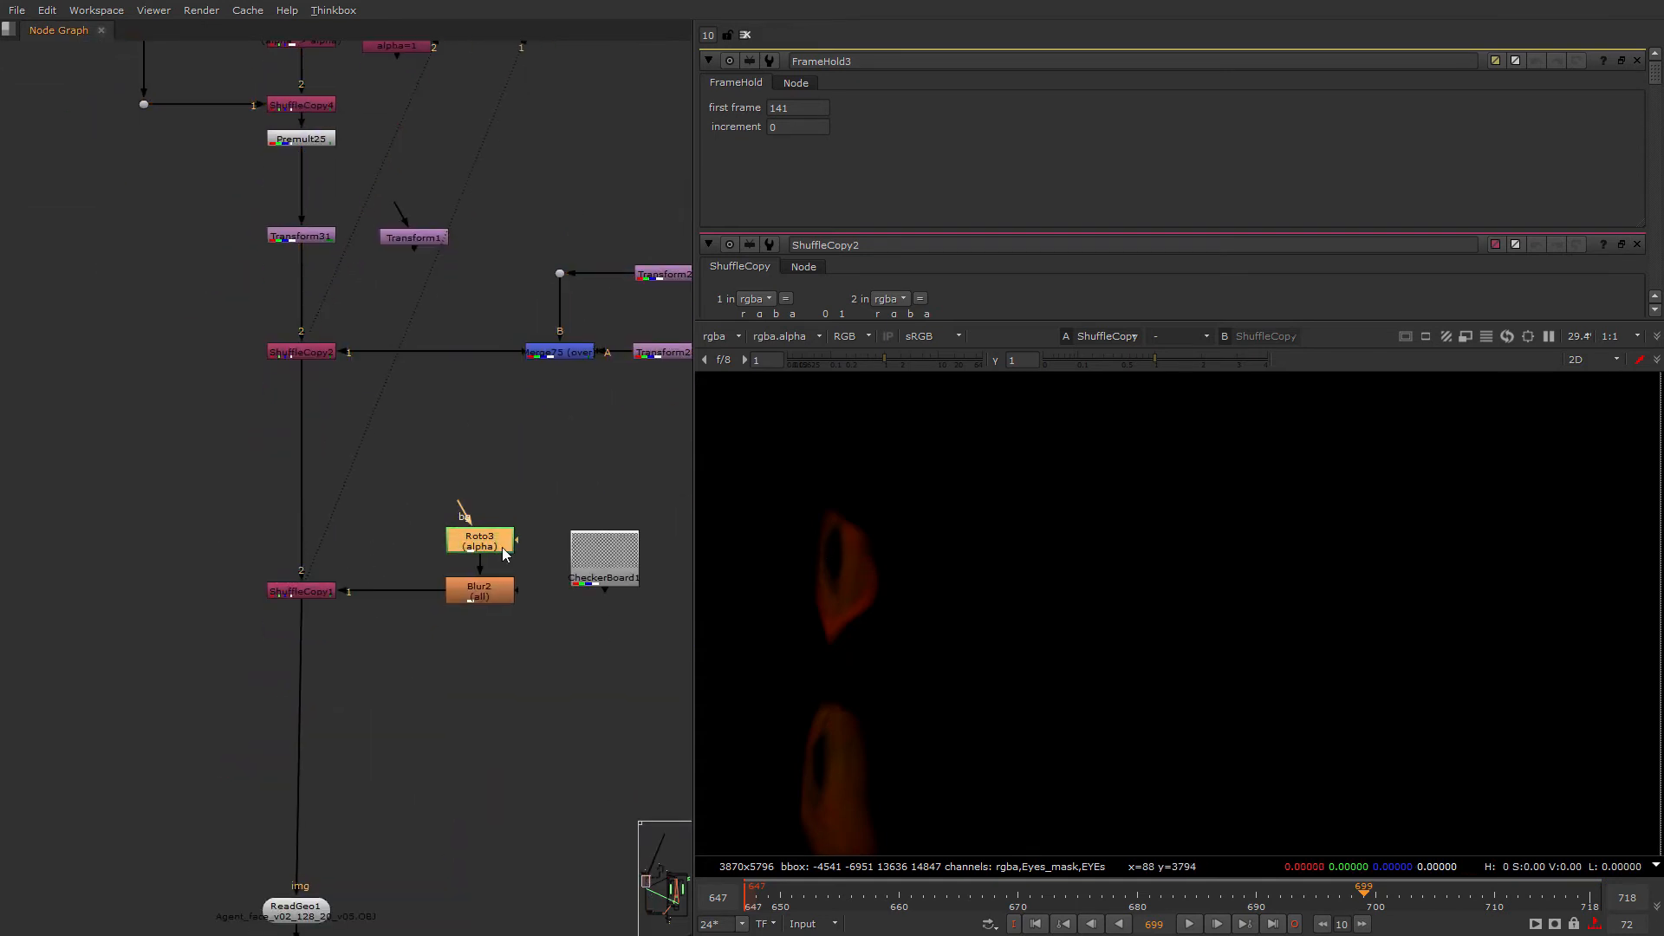
pyautogui.moveTo(853, 638); pyautogui.dragTo(904, 552, button='middle')
pyautogui.scroll(1, 901, 552)
pyautogui.scroll(2, 900, 559)
pyautogui.click(883, 539)
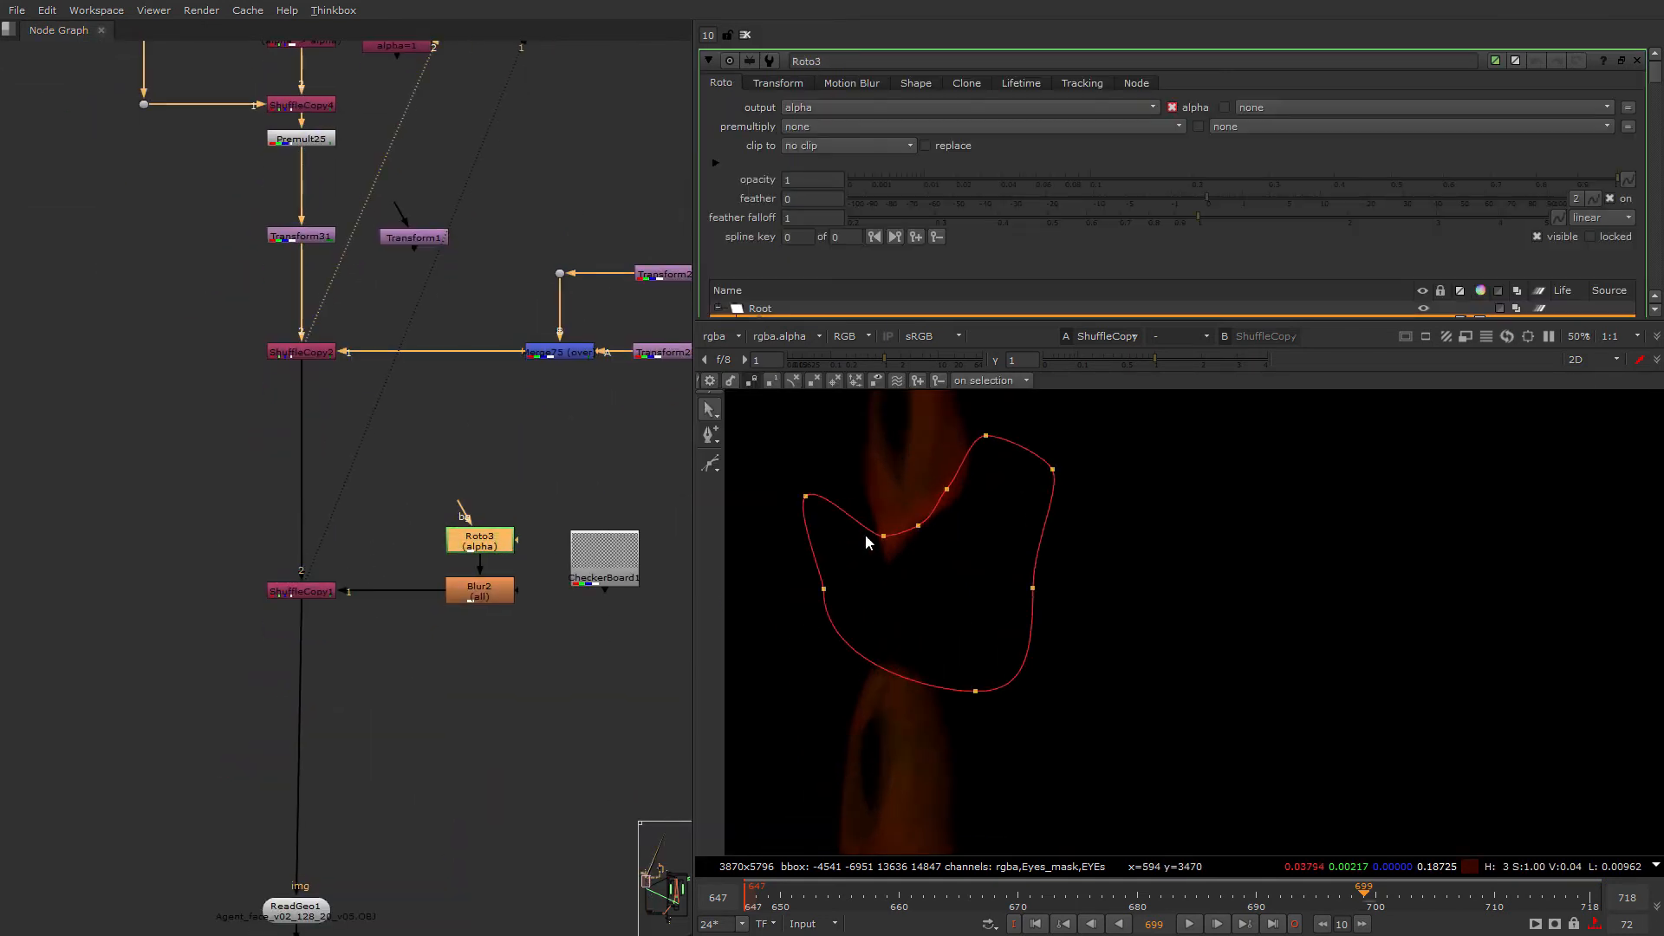
# Step: Display the ScanlineRender below ReadGeo1 and TransformGeo3 and examine the projected eye patches up close
pyautogui.moveTo(402, 721); pyautogui.dragTo(356, 499, button='middle')
pyautogui.scroll(-4, 356, 500)
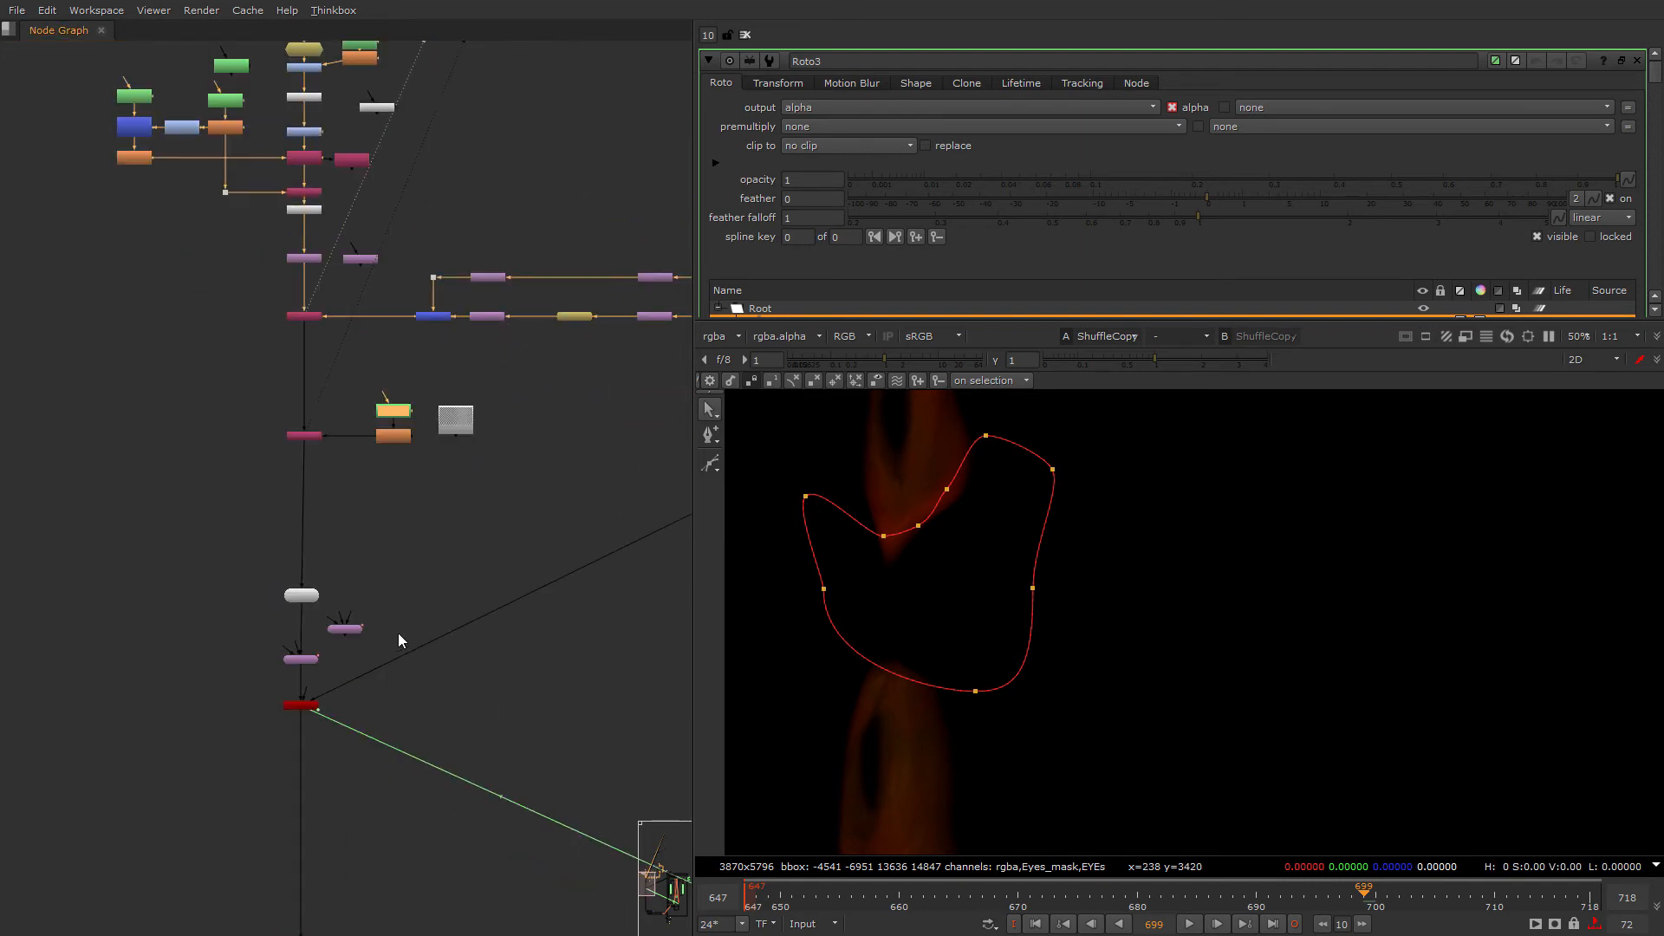
pyautogui.scroll(1, 269, 537)
pyautogui.scroll(3, 310, 602)
pyautogui.moveTo(309, 603); pyautogui.dragTo(351, 515, button='middle')
pyautogui.scroll(1, 353, 520)
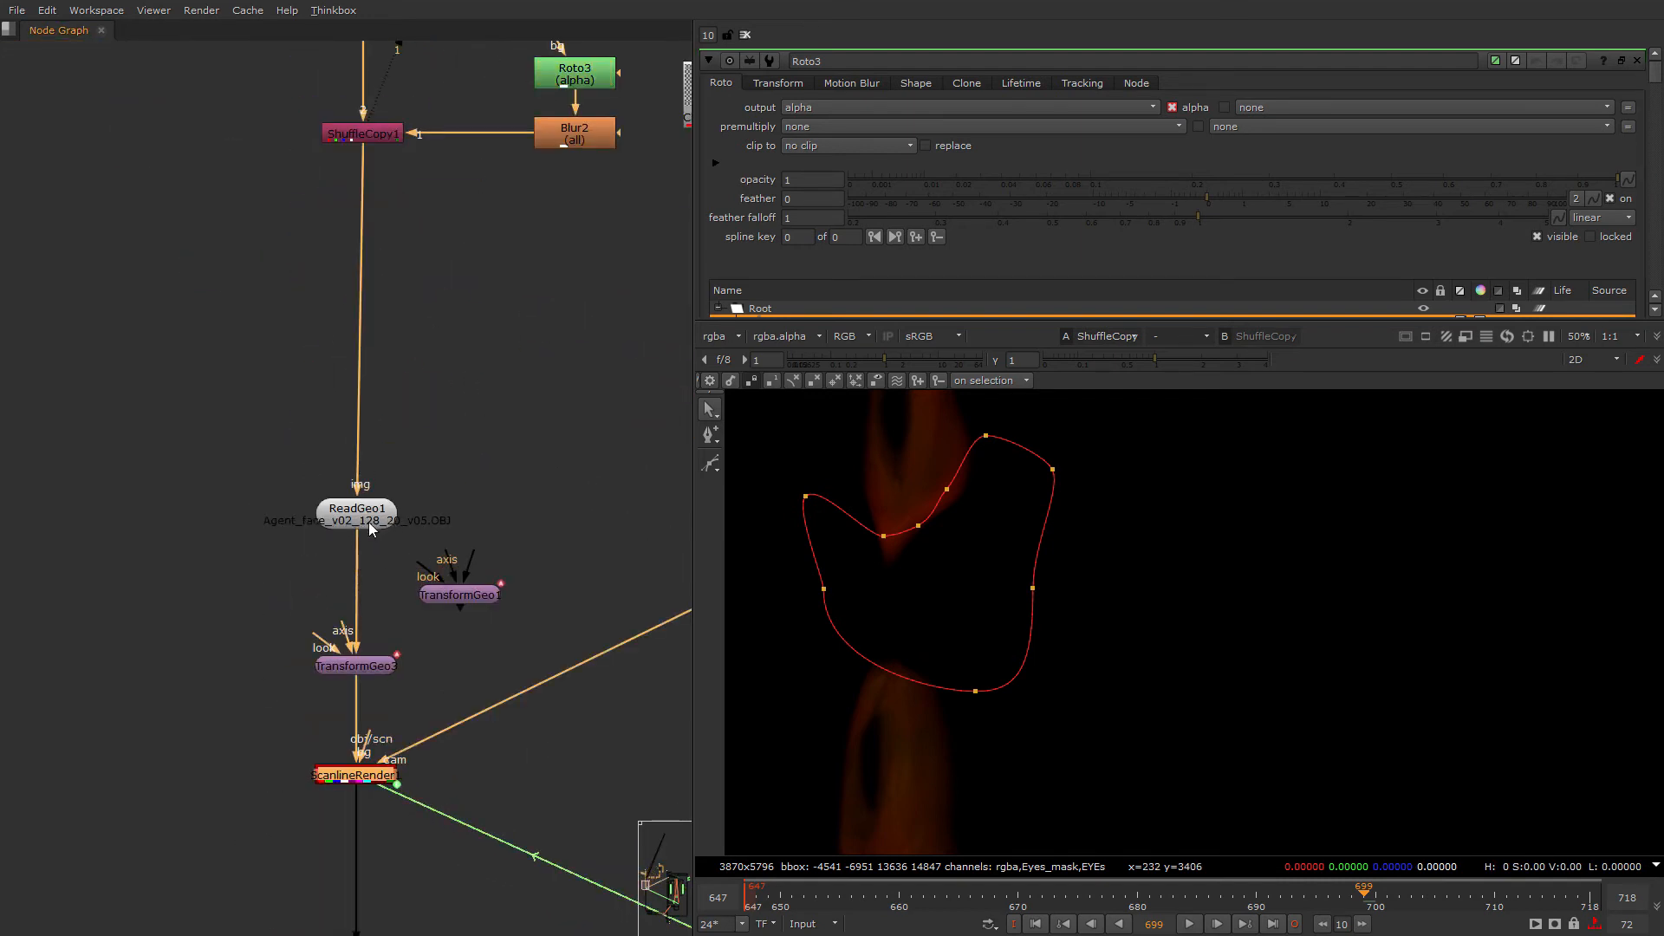
pyautogui.press('2')
pyautogui.moveTo(356, 799); pyautogui.dragTo(344, 683, button='middle')
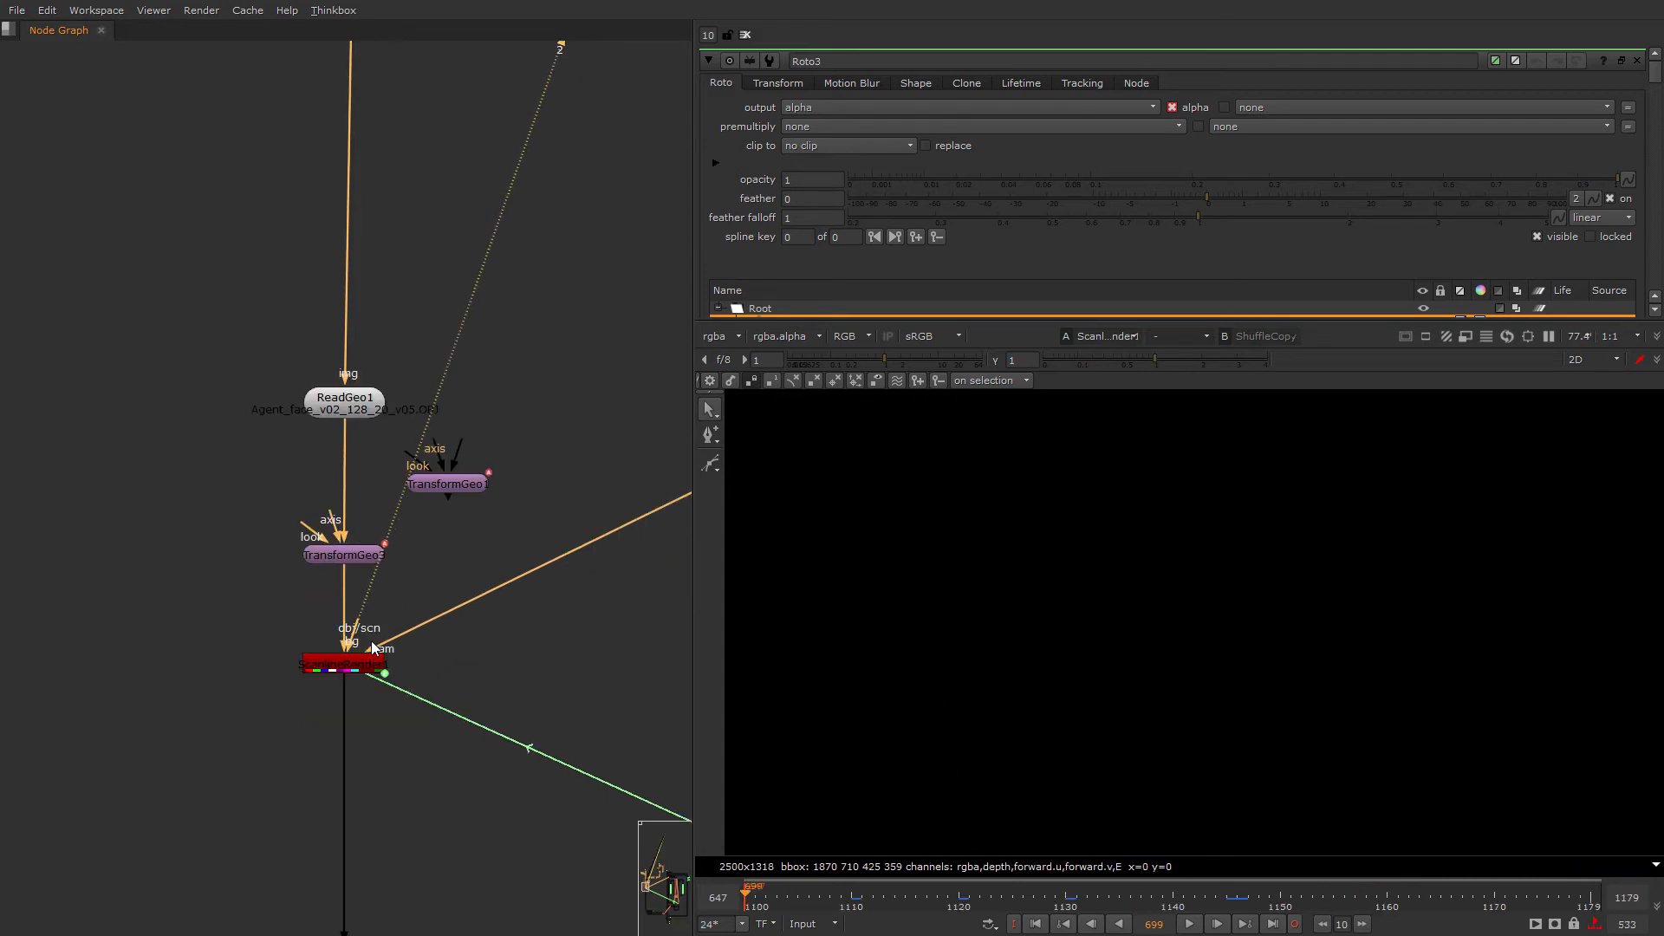
pyautogui.scroll(2, 1170, 536)
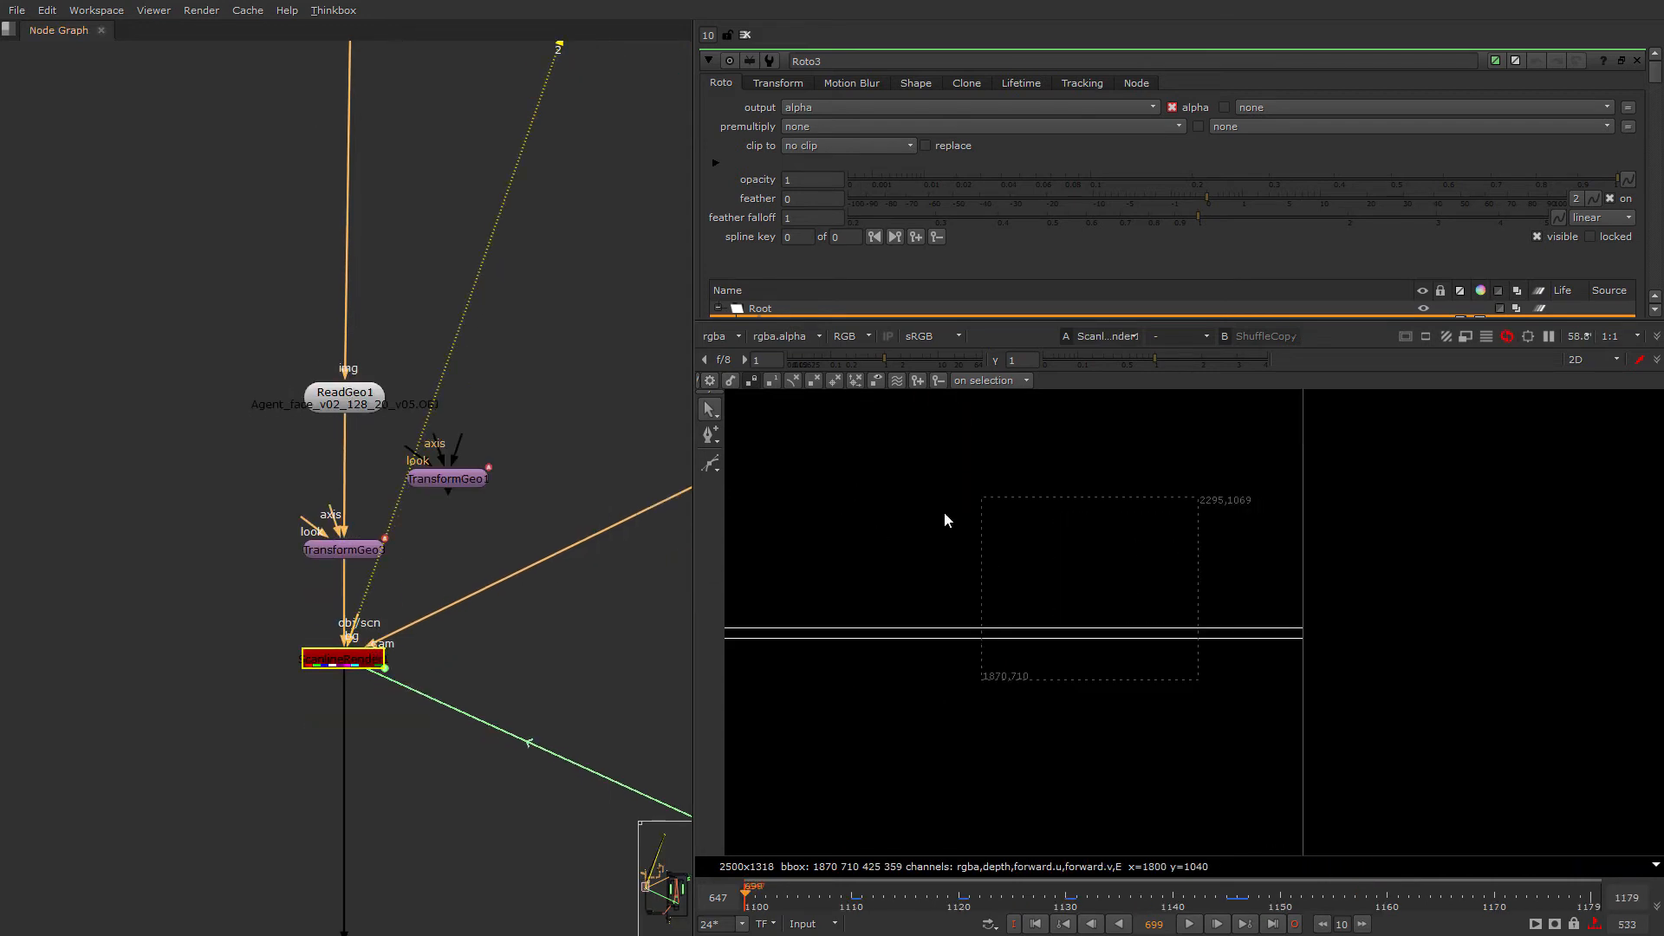
pyautogui.scroll(7, 1089, 560)
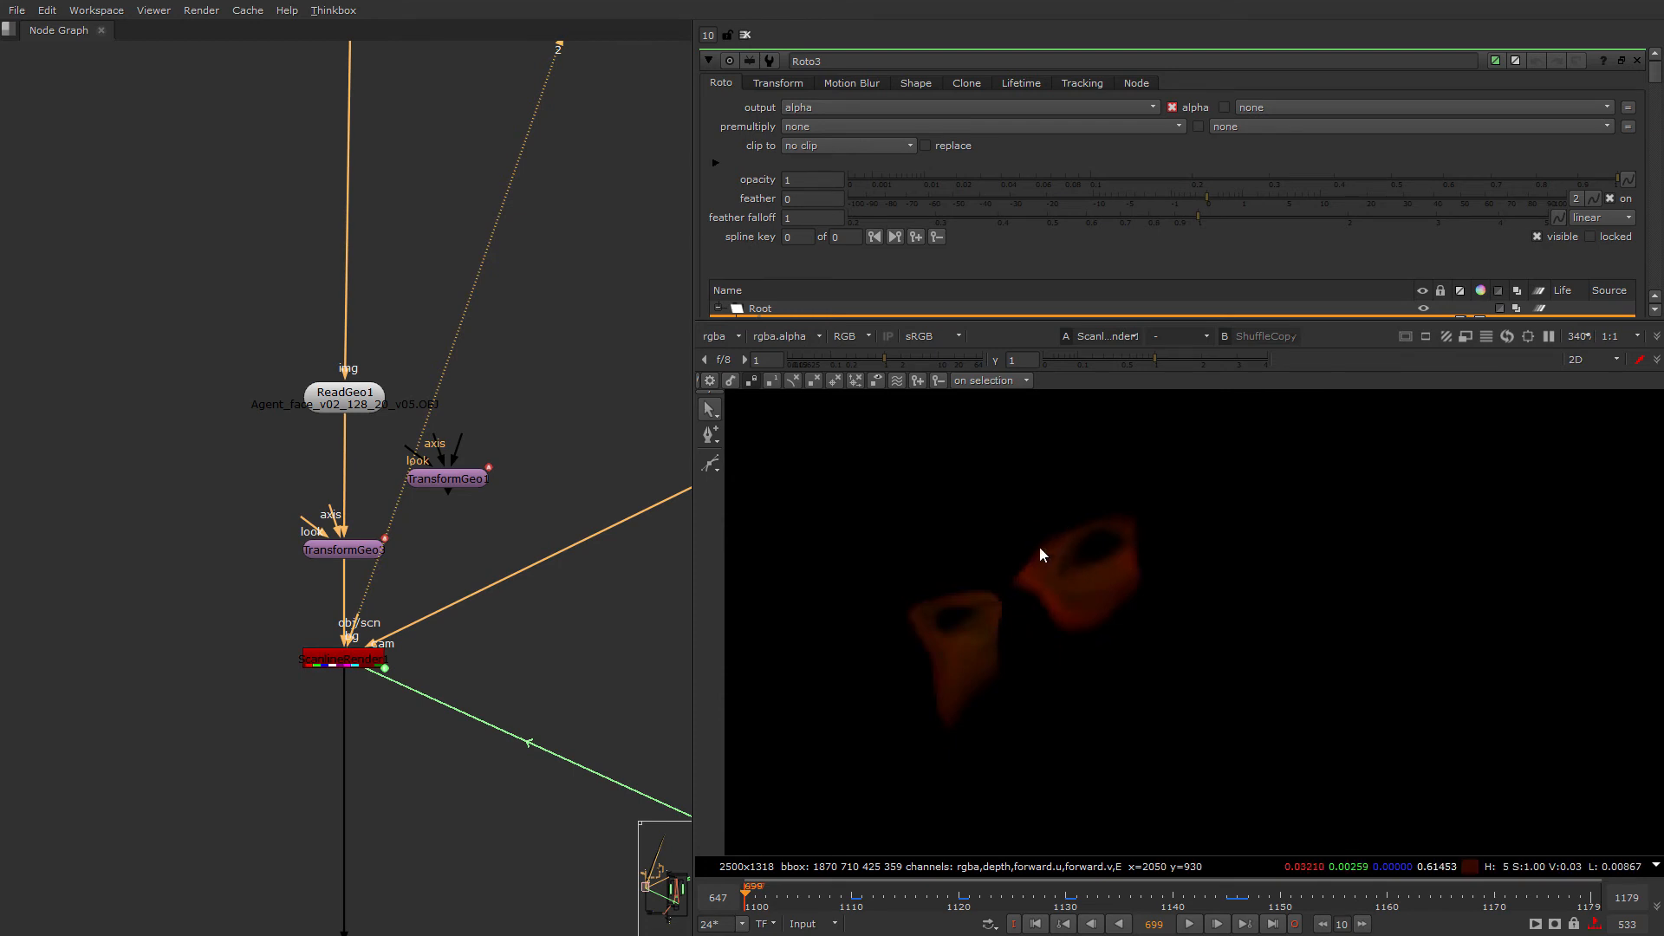
pyautogui.click(353, 397)
pyautogui.moveTo(338, 544); pyautogui.dragTo(345, 547)
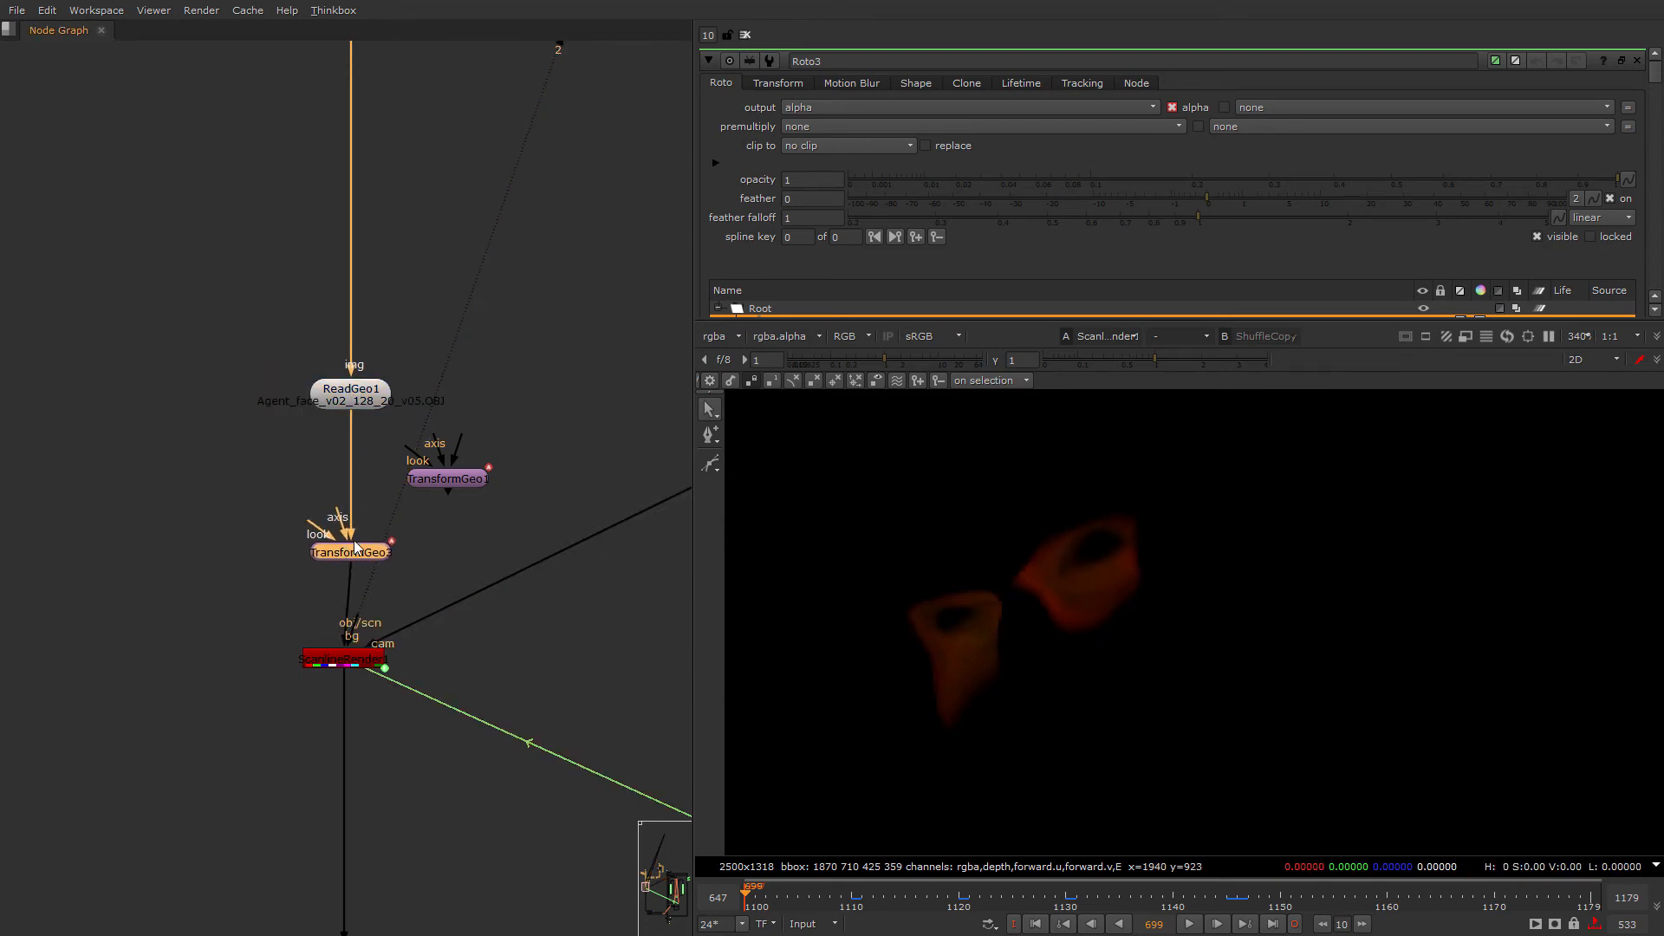
pyautogui.moveTo(349, 388); pyautogui.dragTo(338, 397)
pyautogui.moveTo(357, 552); pyautogui.dragTo(349, 551)
pyautogui.click(543, 395)
pyautogui.press('Tab')
pyautogui.write('geo')
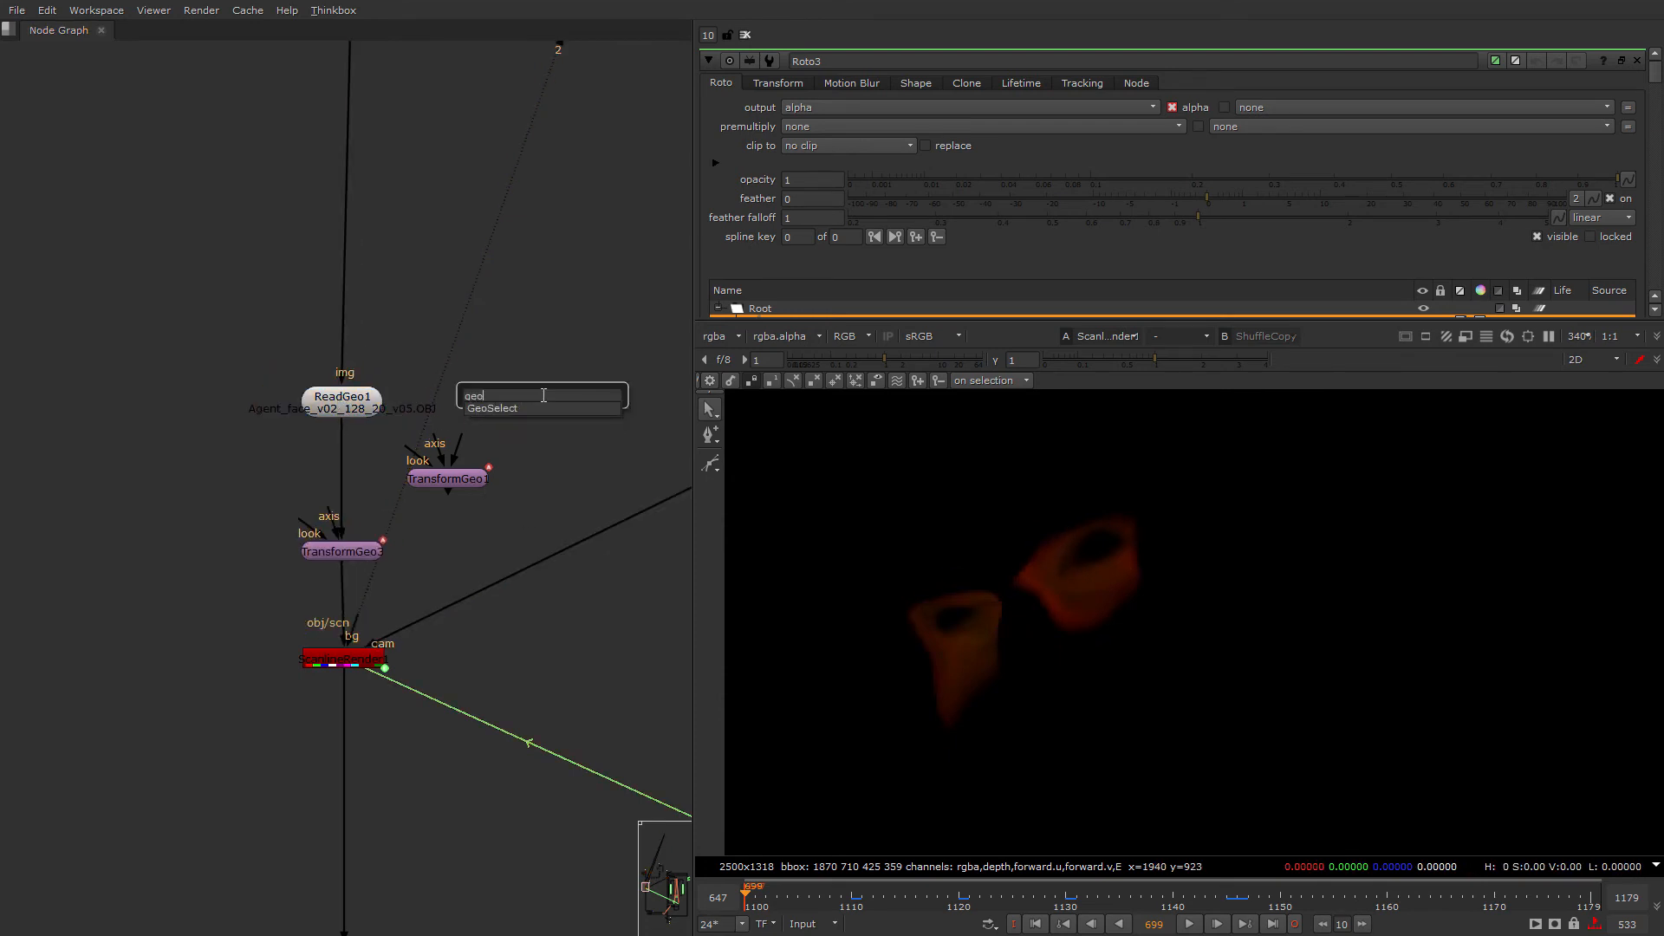
pyautogui.press('BackSpace')
pyautogui.press('BackSpace')
pyautogui.press('BackSpace')
pyautogui.write('geo')
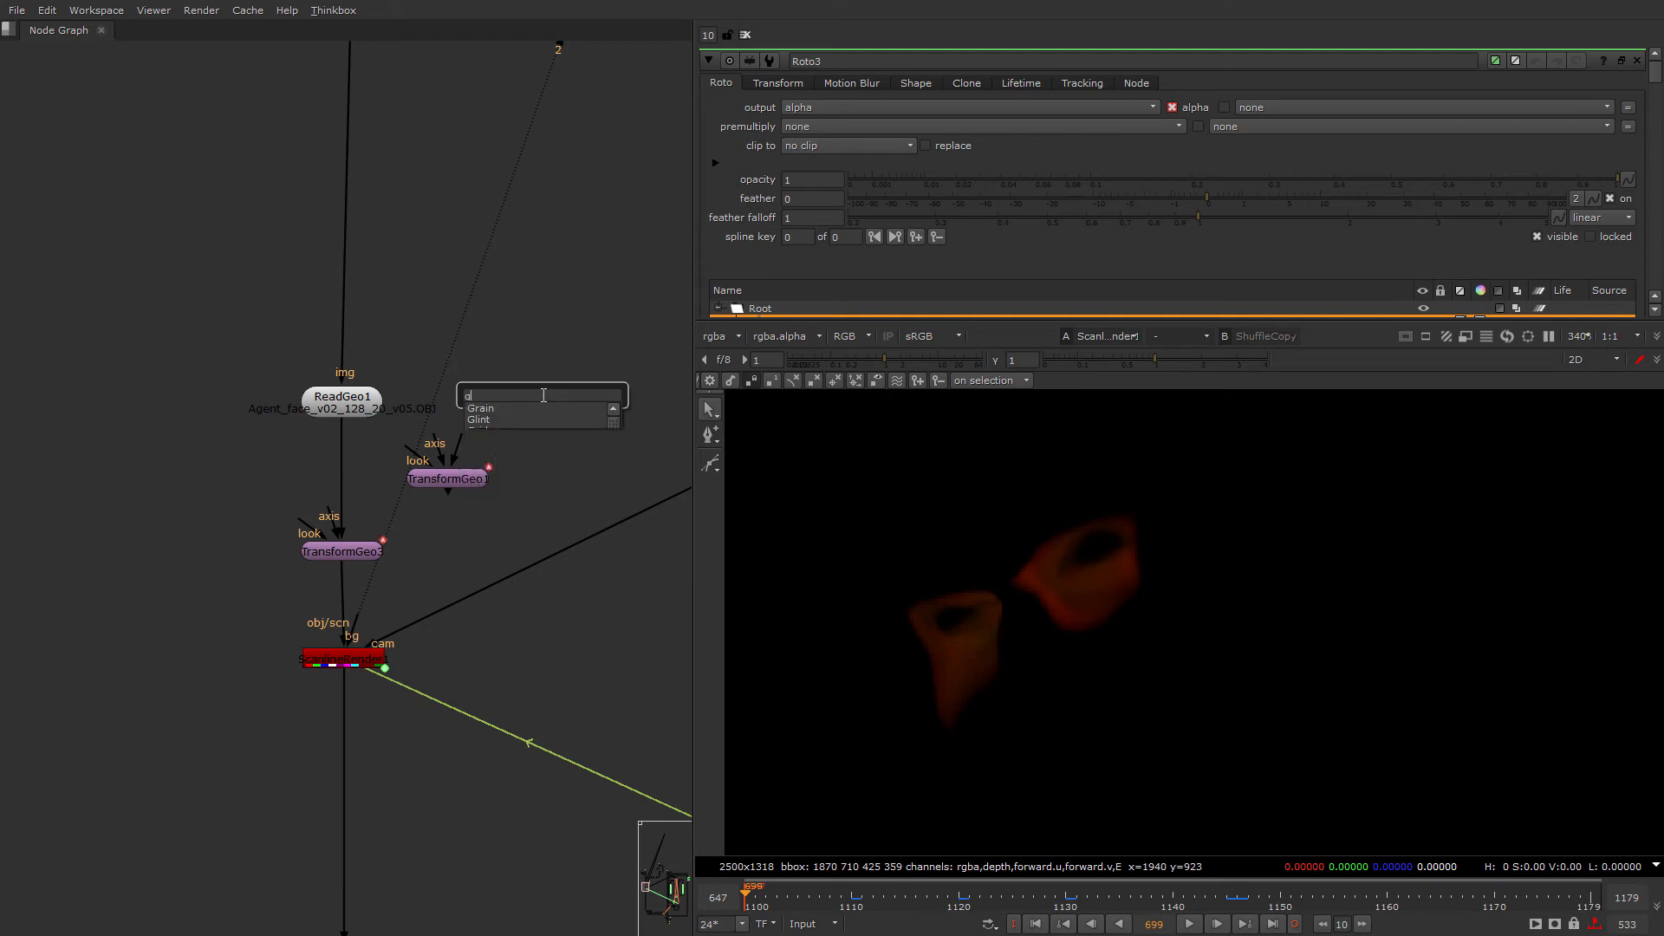
pyautogui.press('BackSpace')
pyautogui.press('BackSpace')
pyautogui.press('BackSpace')
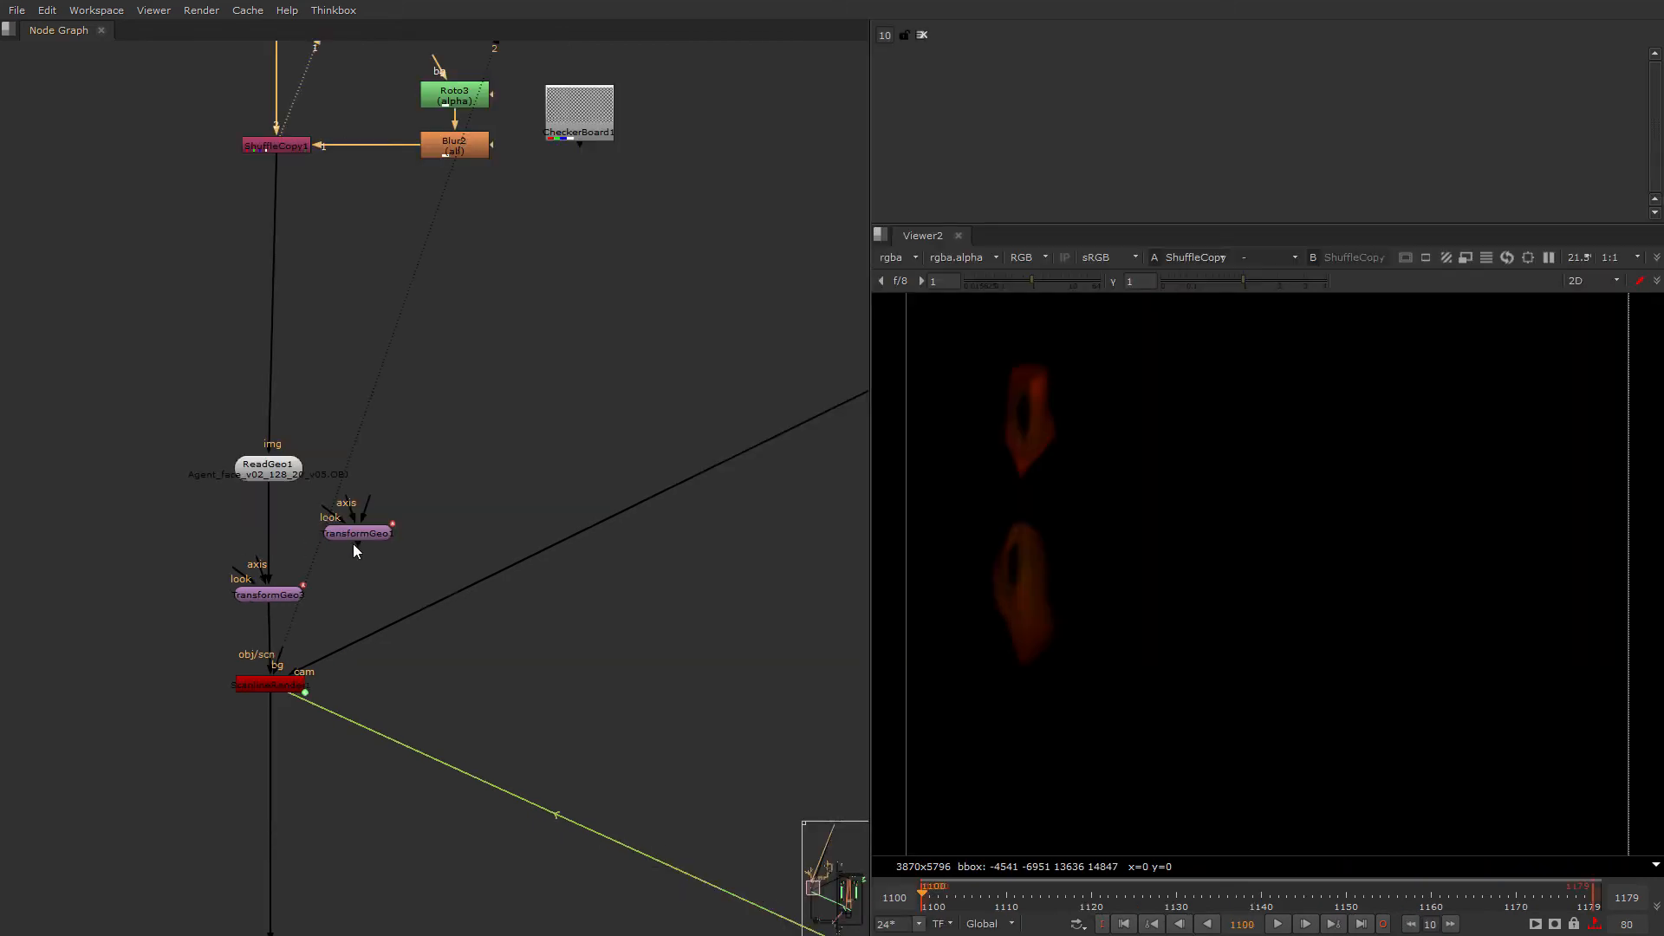
# Step: Delete the unconnected TransformGeo node beside ReadGeo1 and display TransformGeo3 in the 3D view
pyautogui.moveTo(465, 564); pyautogui.dragTo(281, 469)
pyautogui.press('Delete')
pyautogui.click(272, 468)
pyautogui.press('1')
pyautogui.moveTo(272, 597); pyautogui.dragTo(274, 598)
pyautogui.press('1')
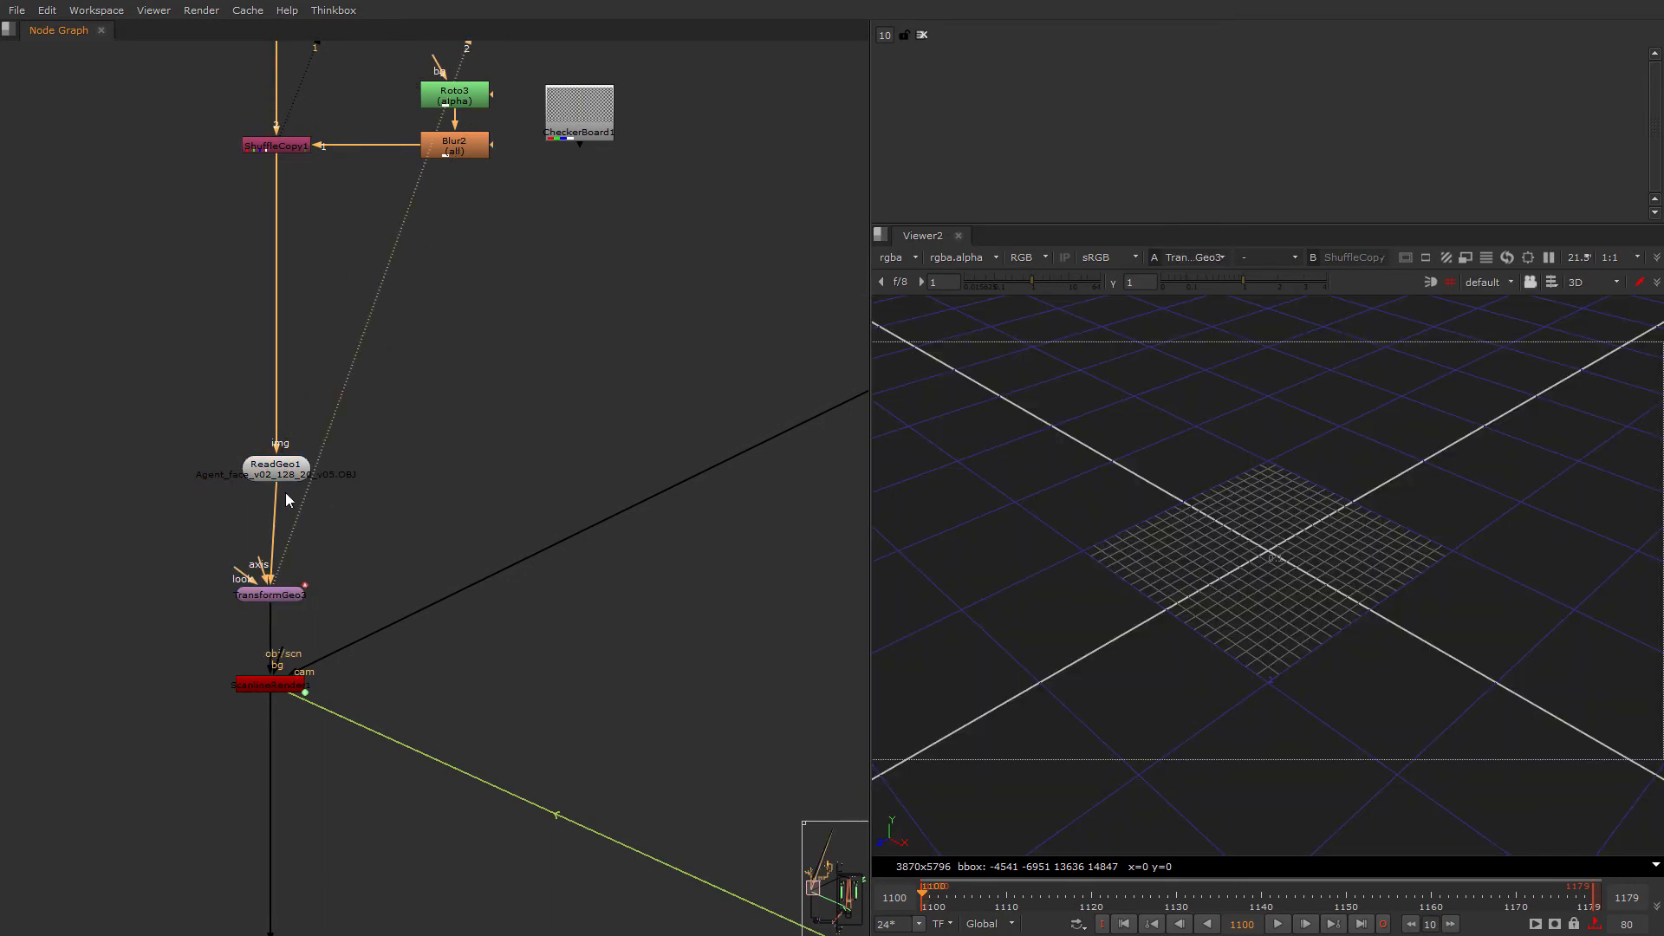
pyautogui.click(419, 496)
pyautogui.press('Tab')
pyautogui.write('ge')
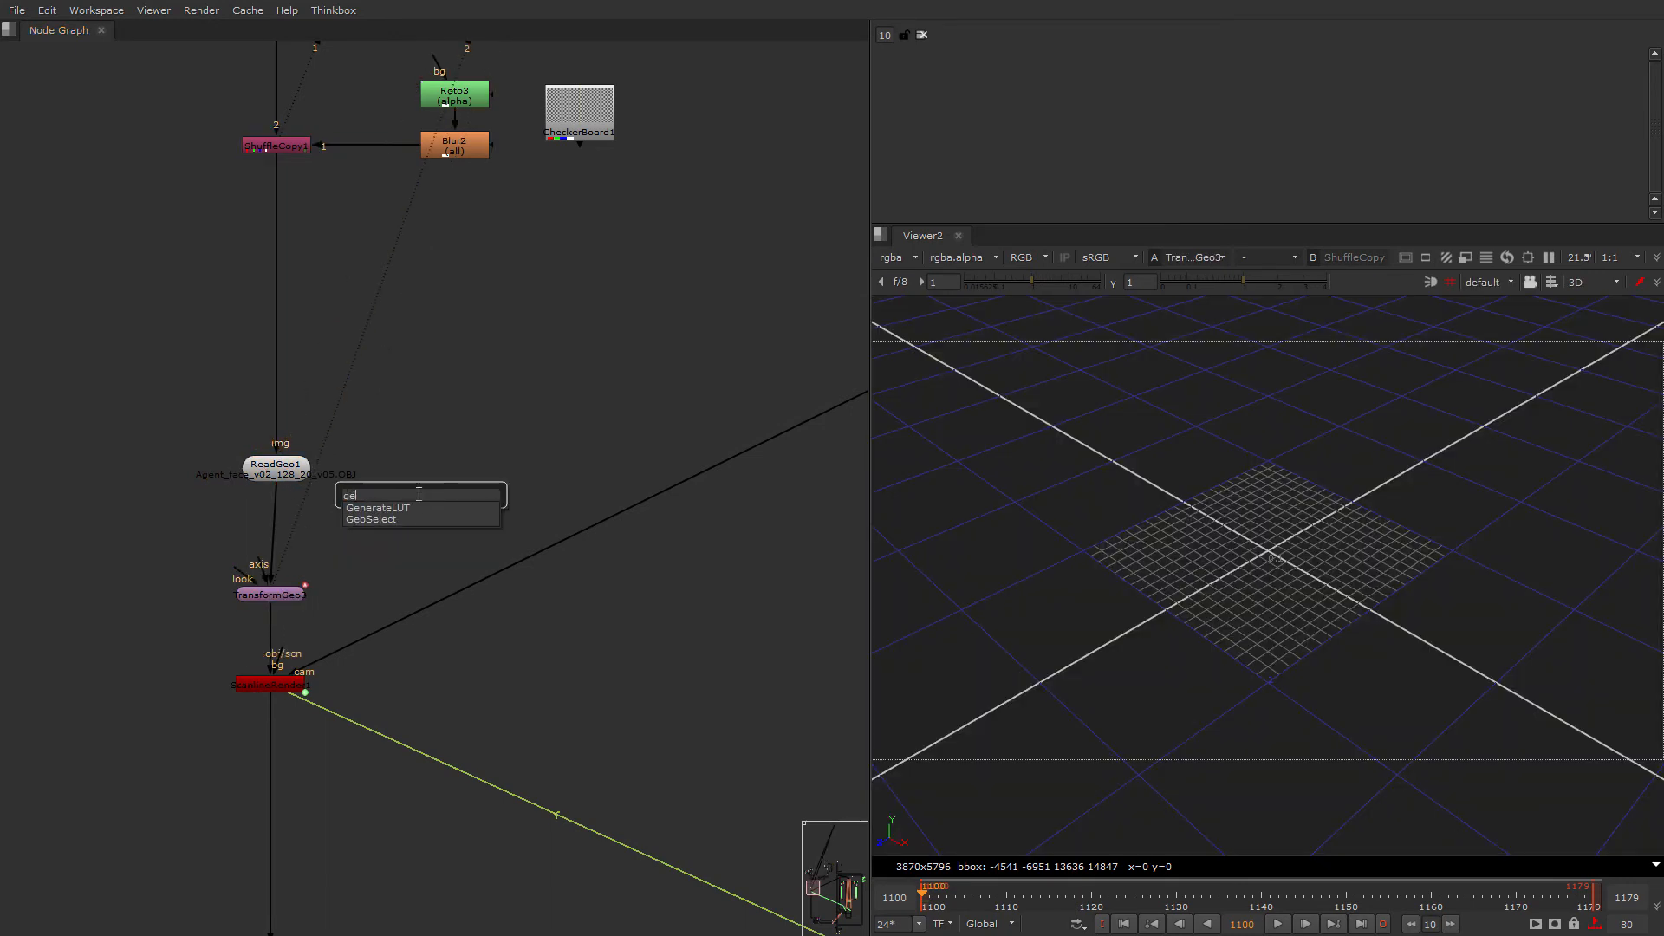
pyautogui.press('Escape')
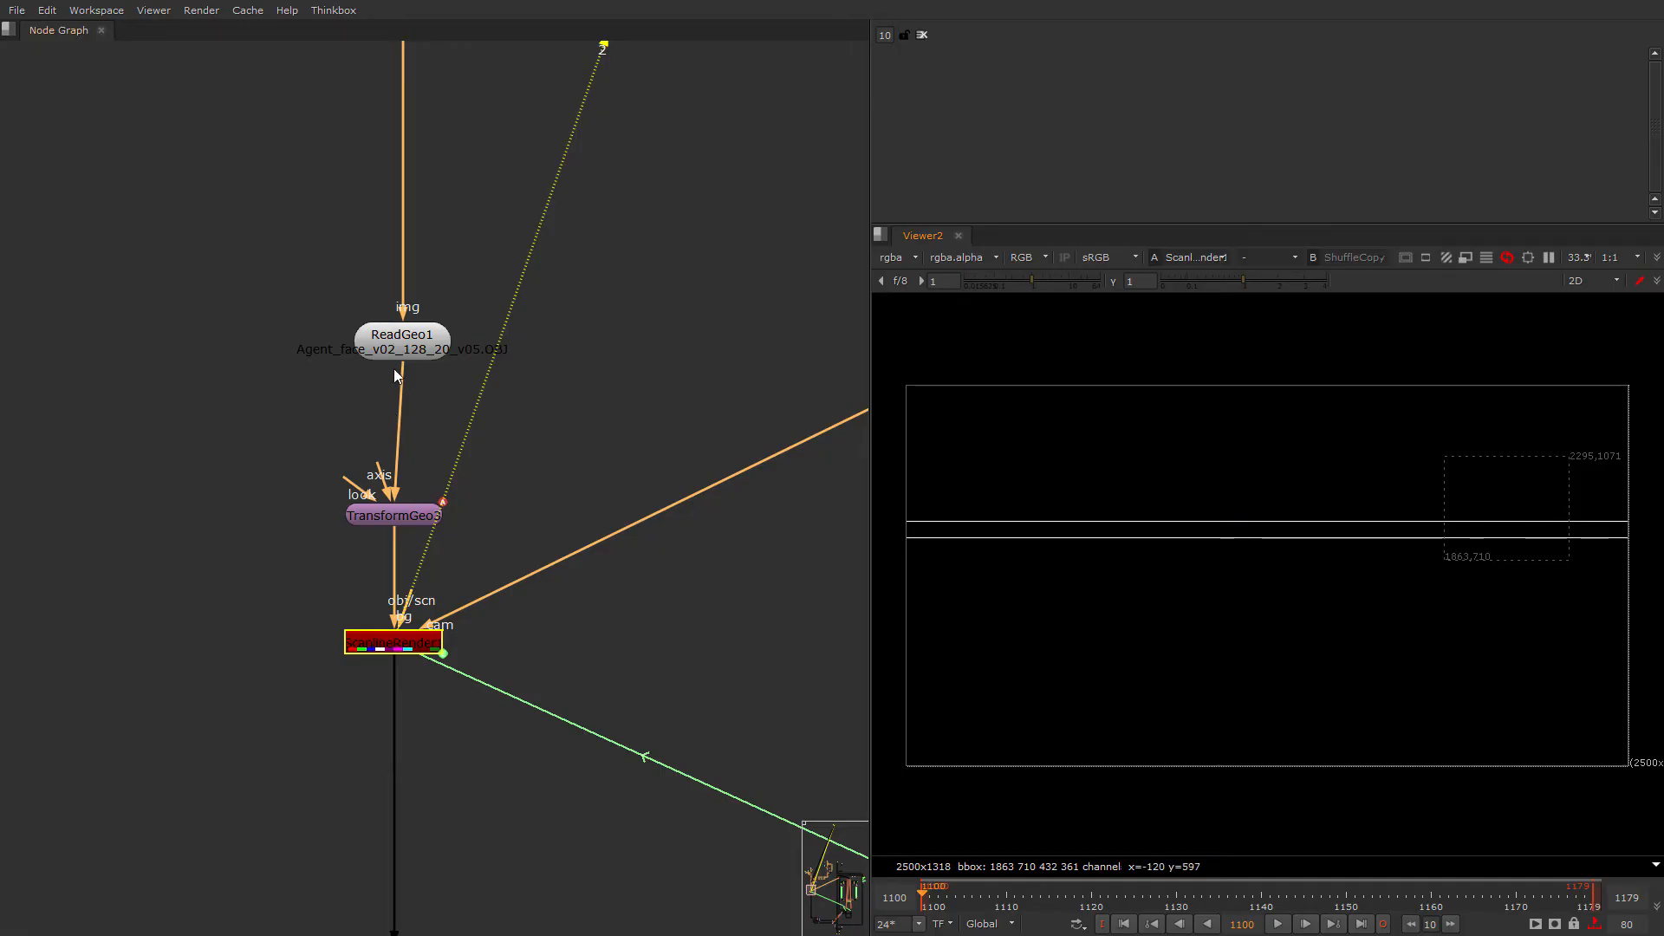
# Step: Display the projection render's output at Dot28 and trace it back up to the ScanlineRender and TransformGeo3
pyautogui.moveTo(395, 374); pyautogui.dragTo(397, 387)
pyautogui.scroll(-5, 582, 475)
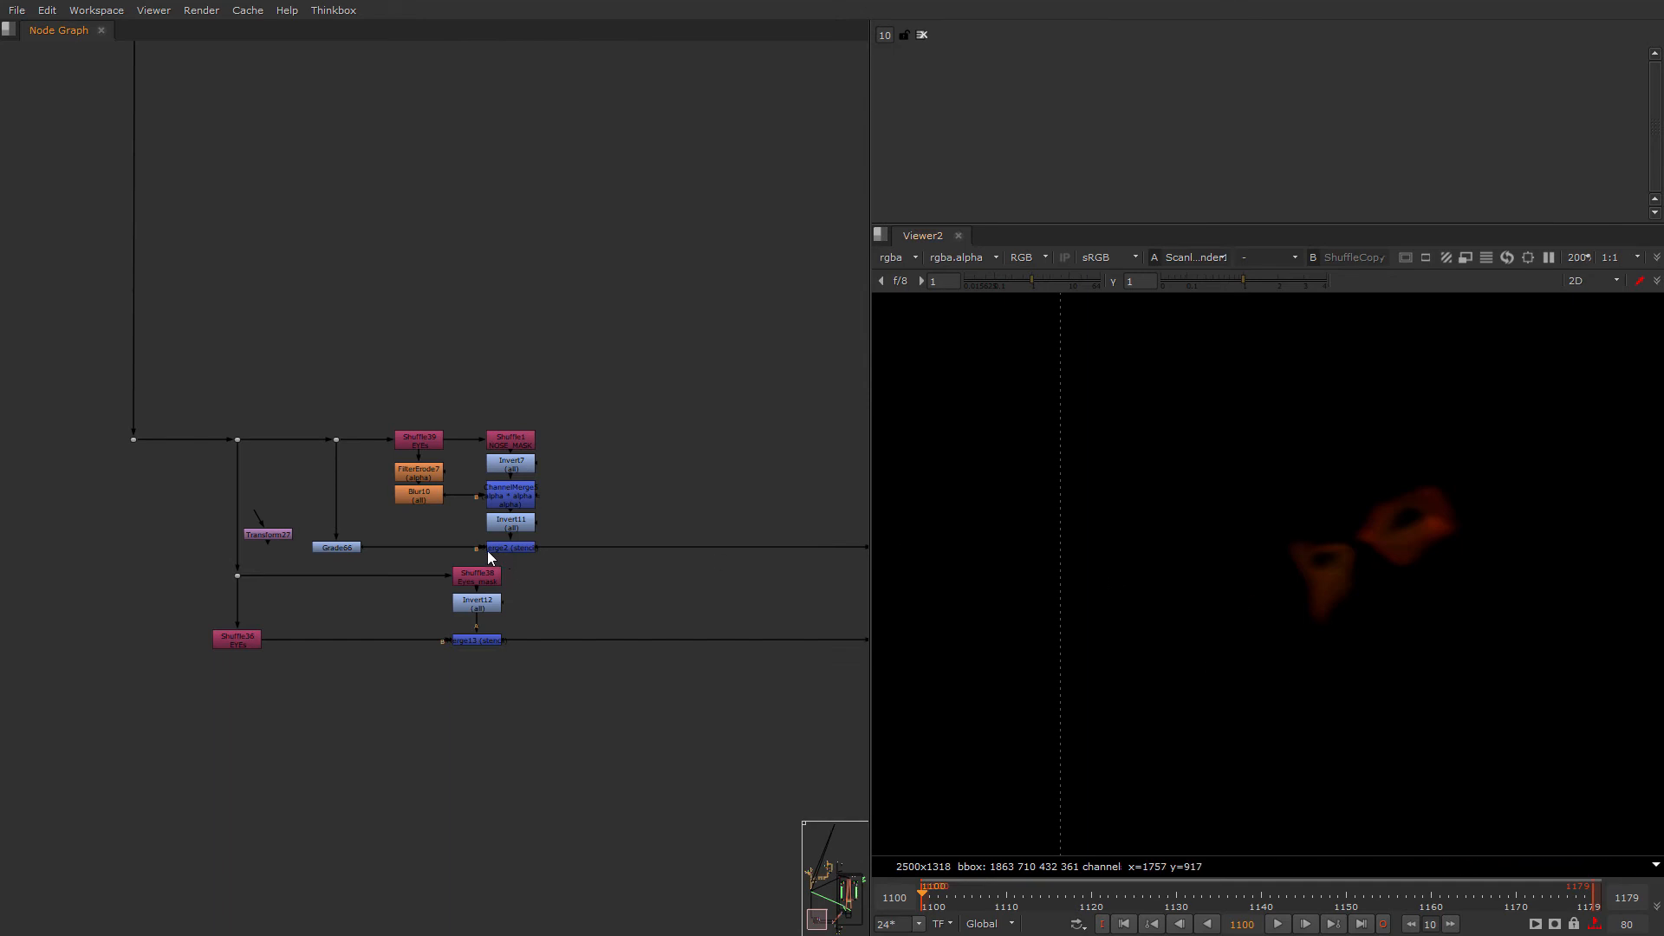
pyautogui.scroll(1, 324, 676)
pyautogui.scroll(1, 718, 605)
pyautogui.moveTo(717, 605); pyautogui.dragTo(399, 654, button='middle')
pyautogui.scroll(-5, 398, 654)
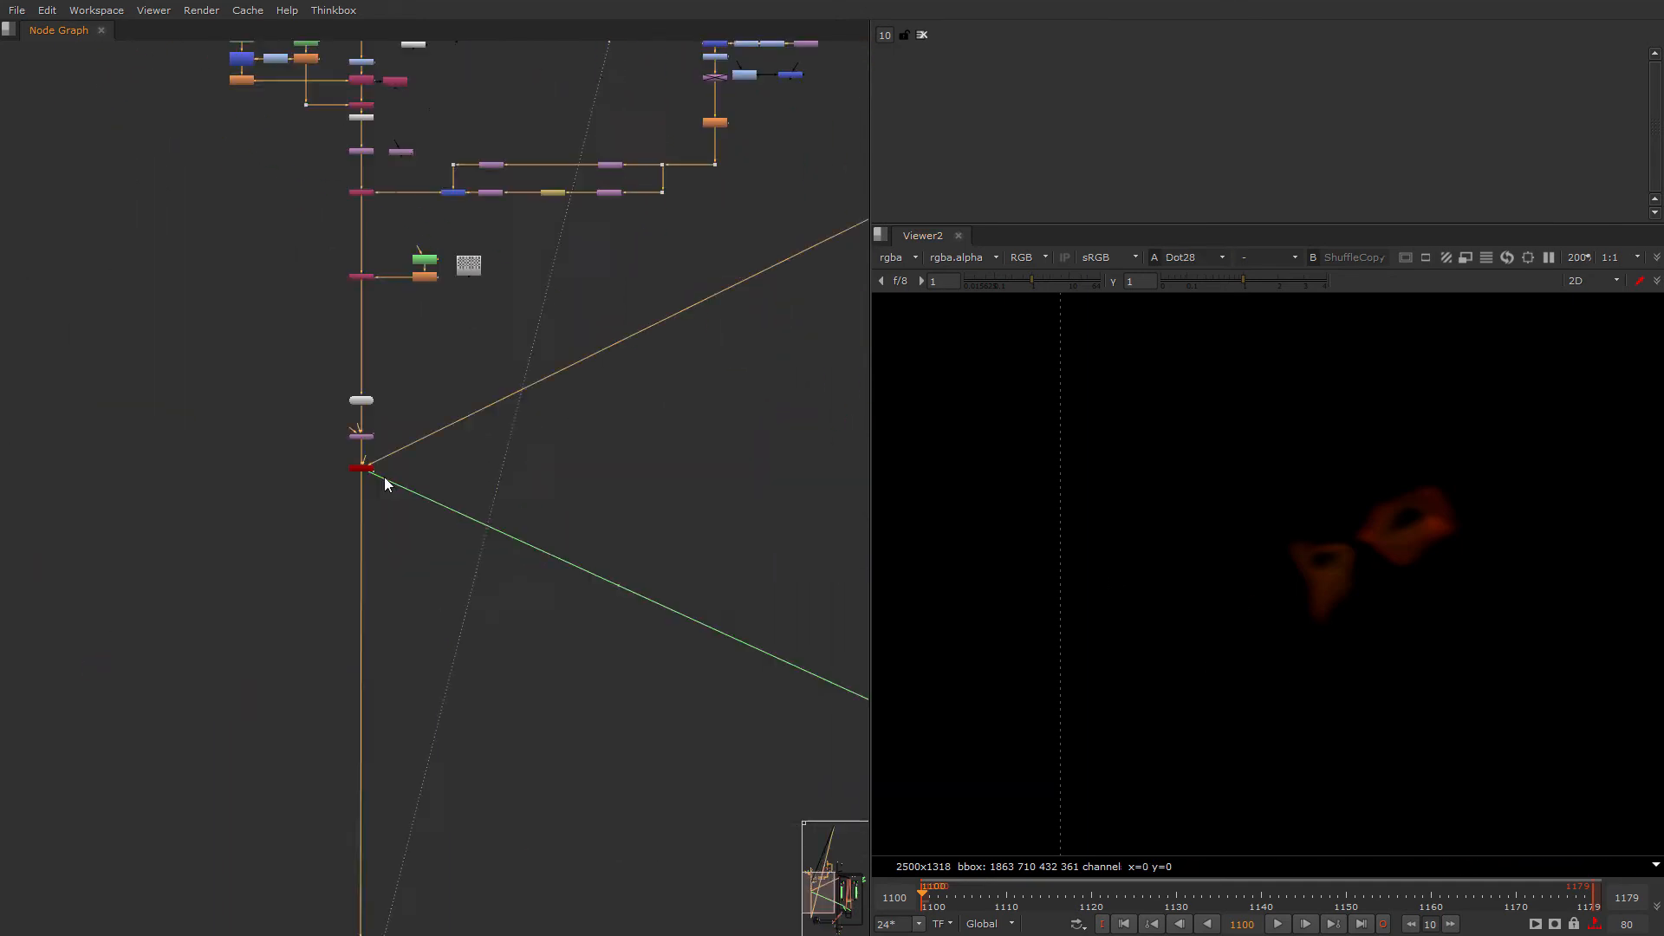
pyautogui.scroll(4, 379, 453)
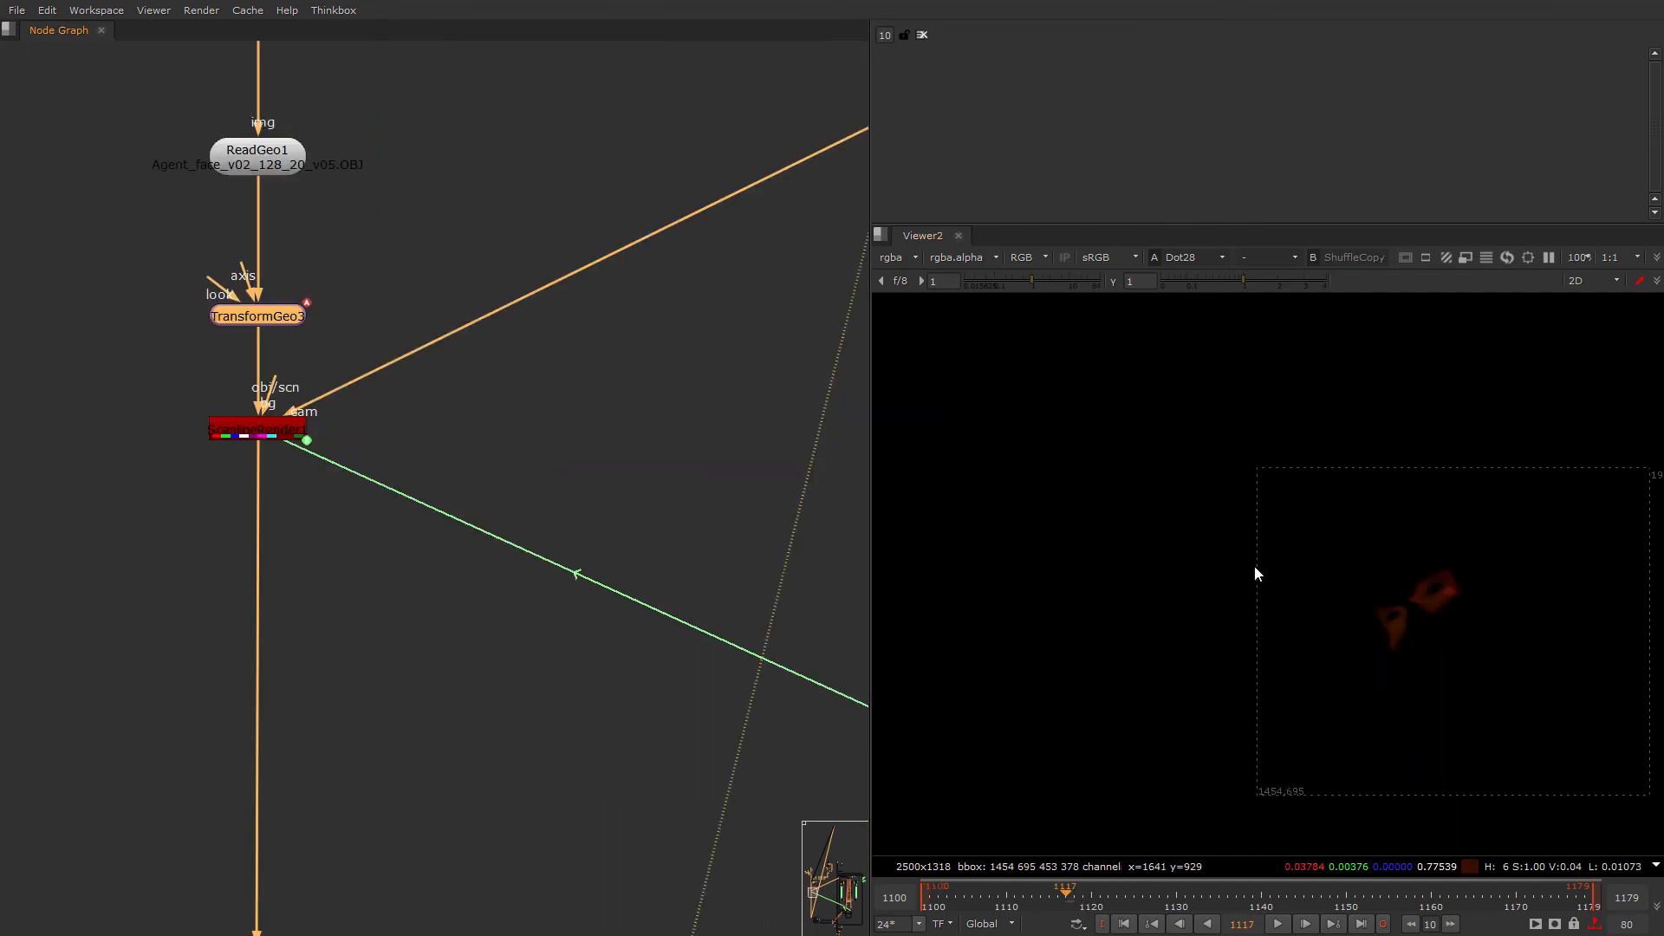
# Step: Set TransformGeo3's render mode to wireframe to show the projected face geometry
pyautogui.click(491, 461)
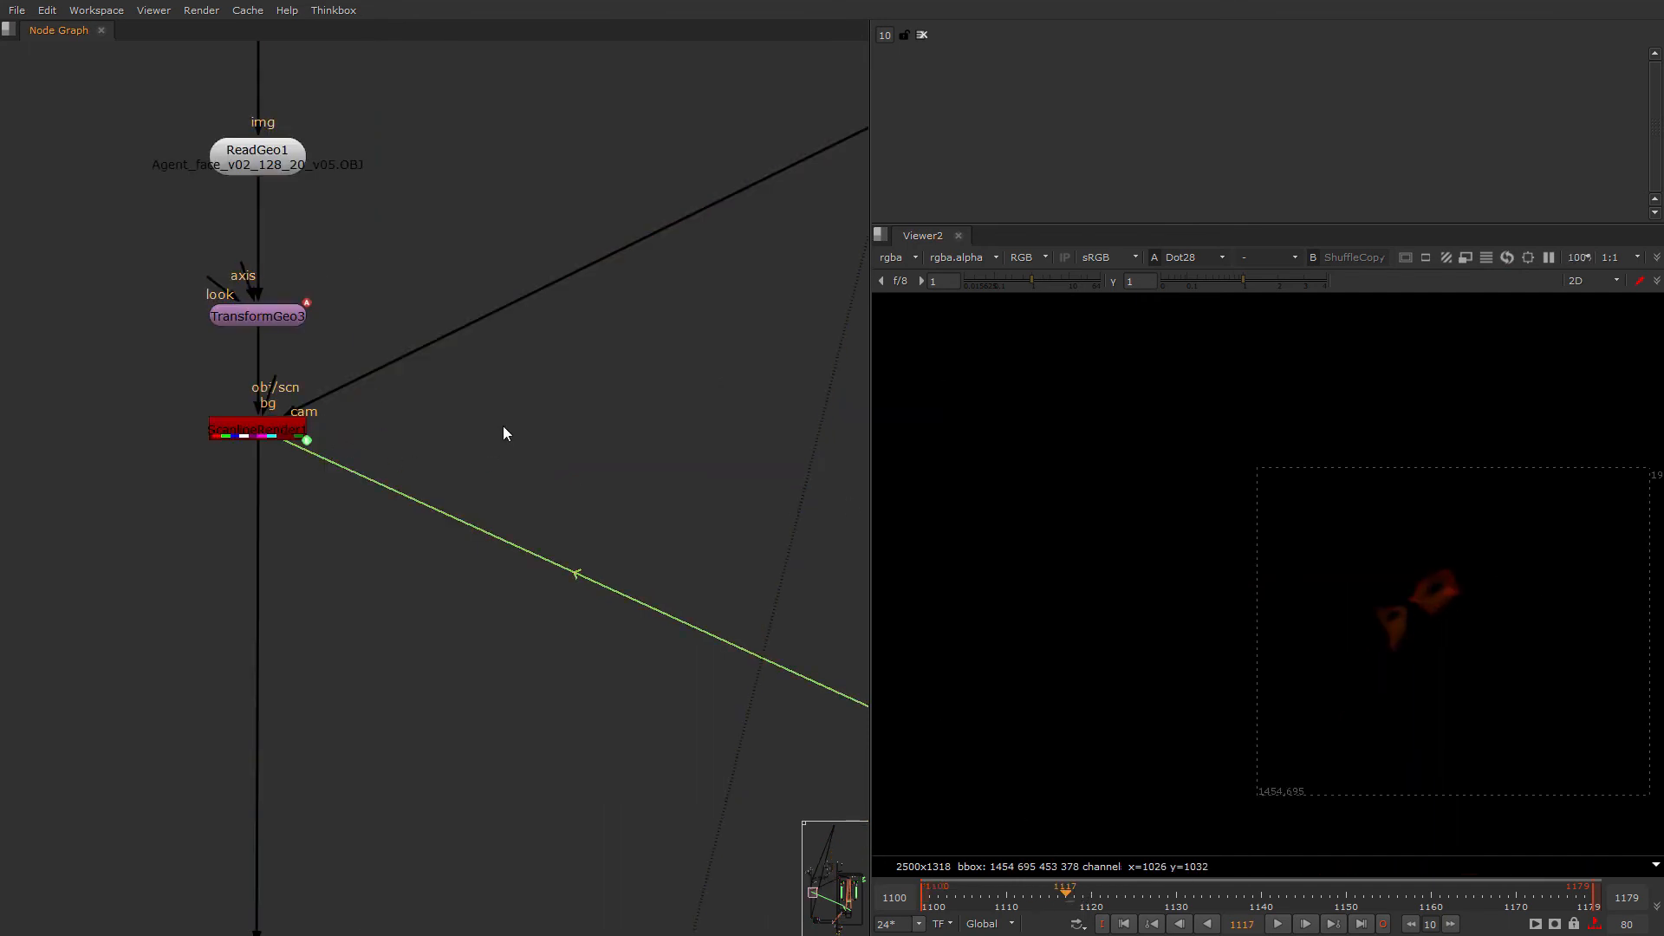
pyautogui.doubleClick(257, 316)
pyautogui.scroll(-3, 899, 188)
pyautogui.scroll(3, 882, 197)
pyautogui.click(1012, 126)
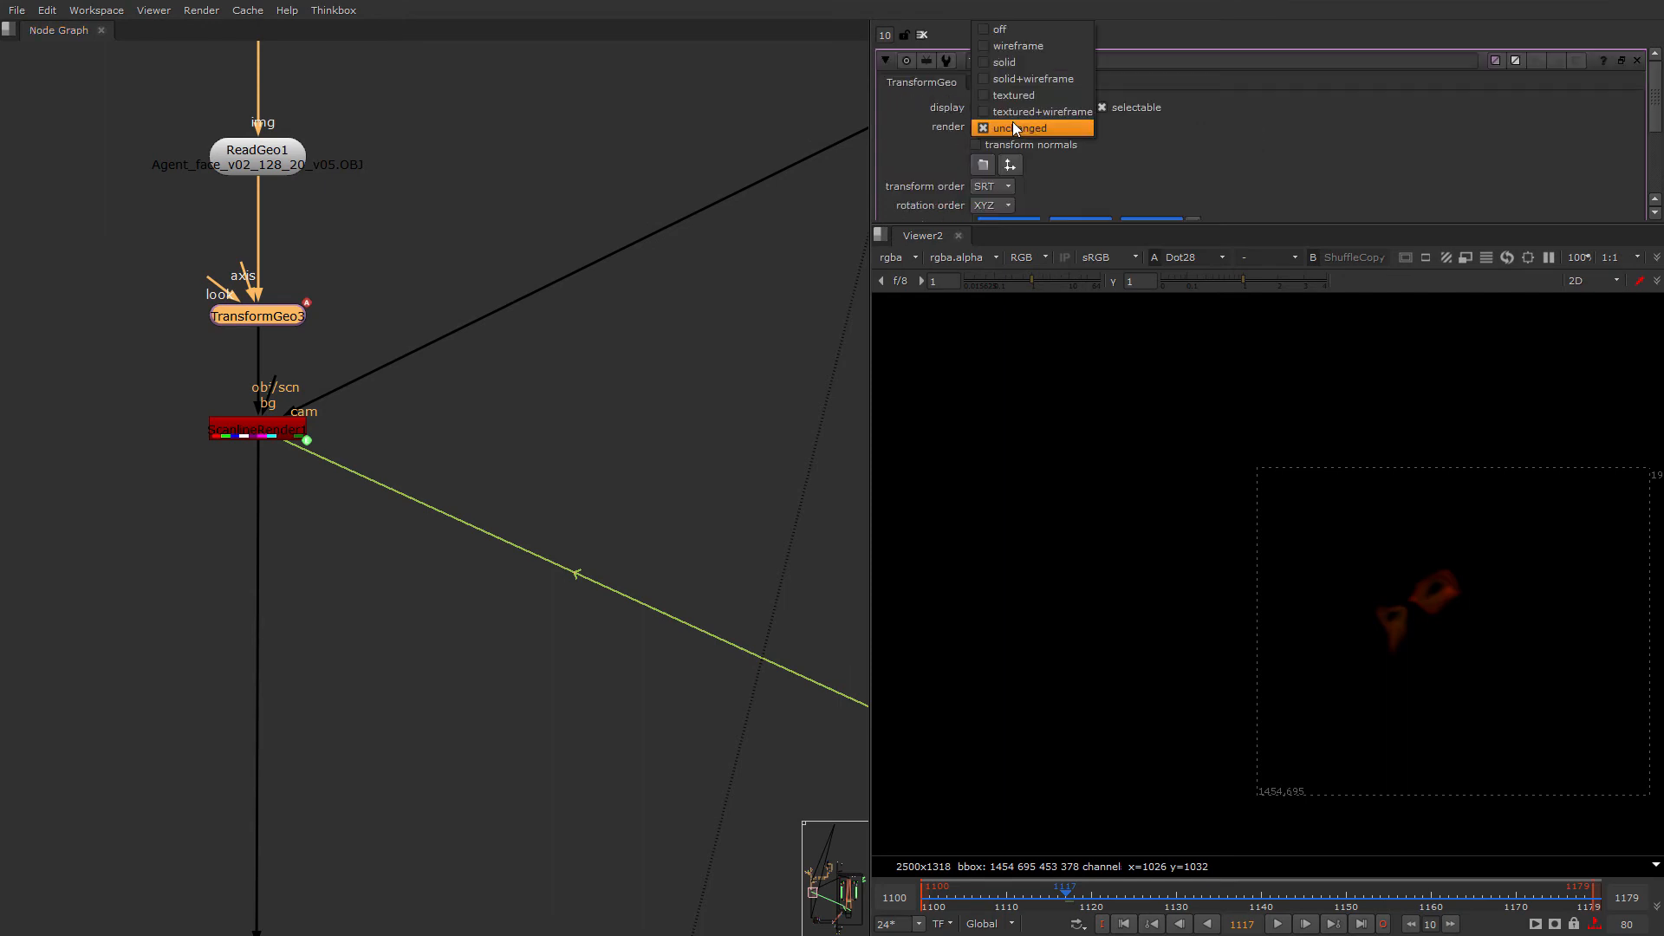
pyautogui.click(1022, 49)
pyautogui.click(611, 439)
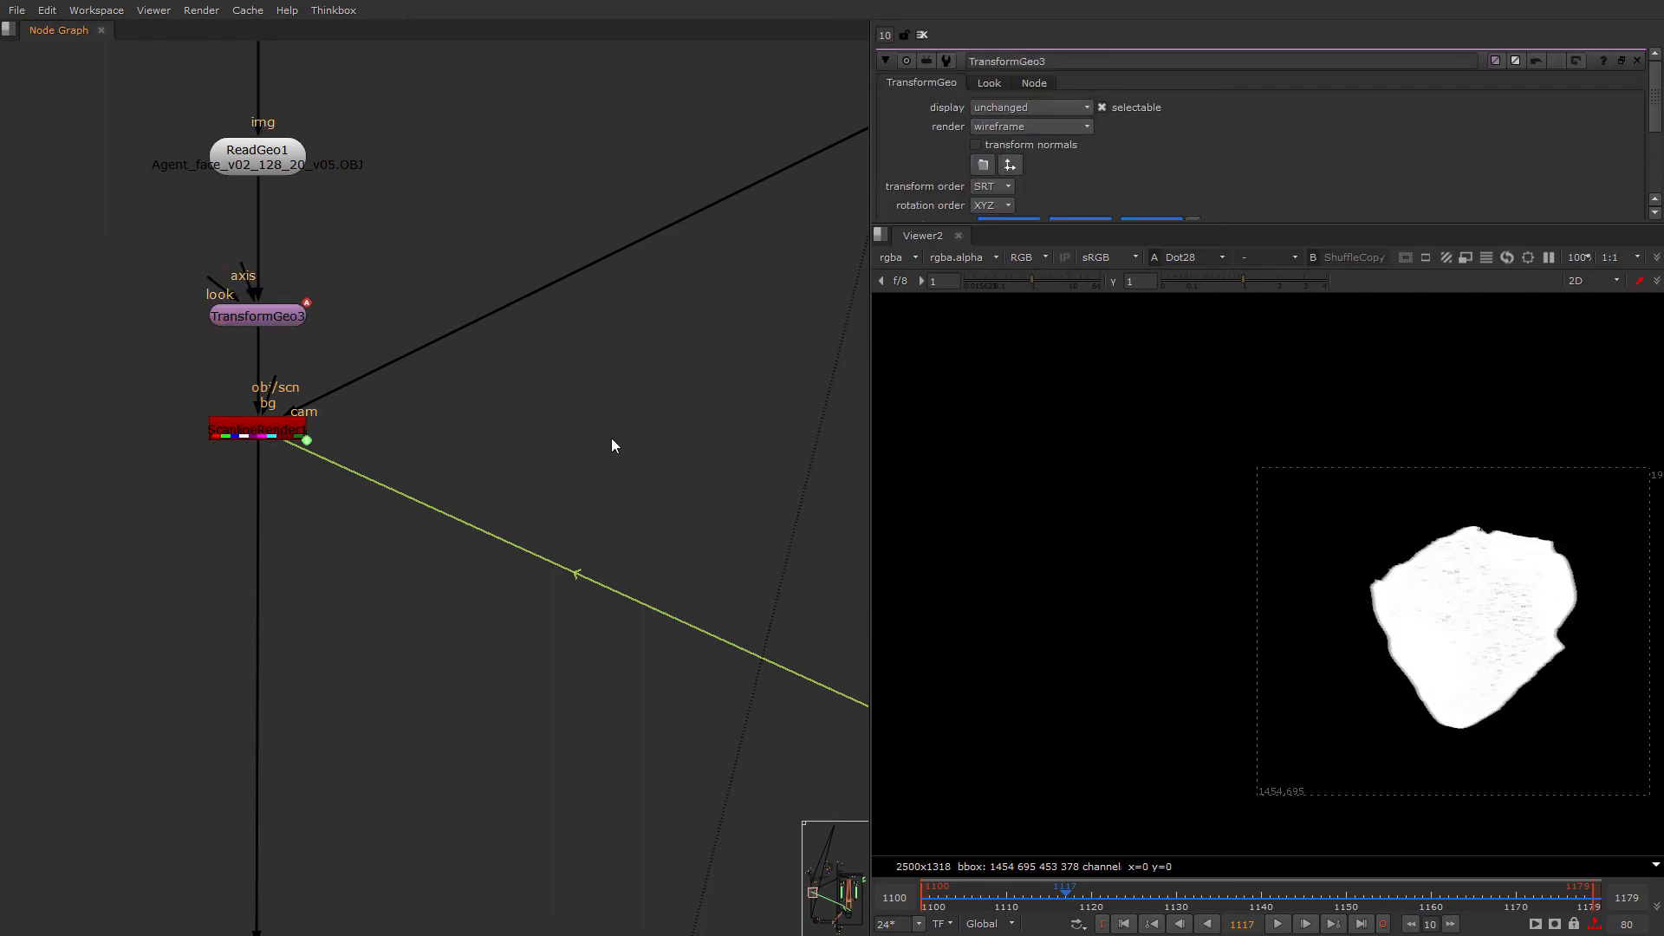
# Step: Merge the wireframe face render over the original plate with an over Merge node and display the result
pyautogui.press('m')
pyautogui.moveTo(297, 451); pyautogui.dragTo(574, 169)
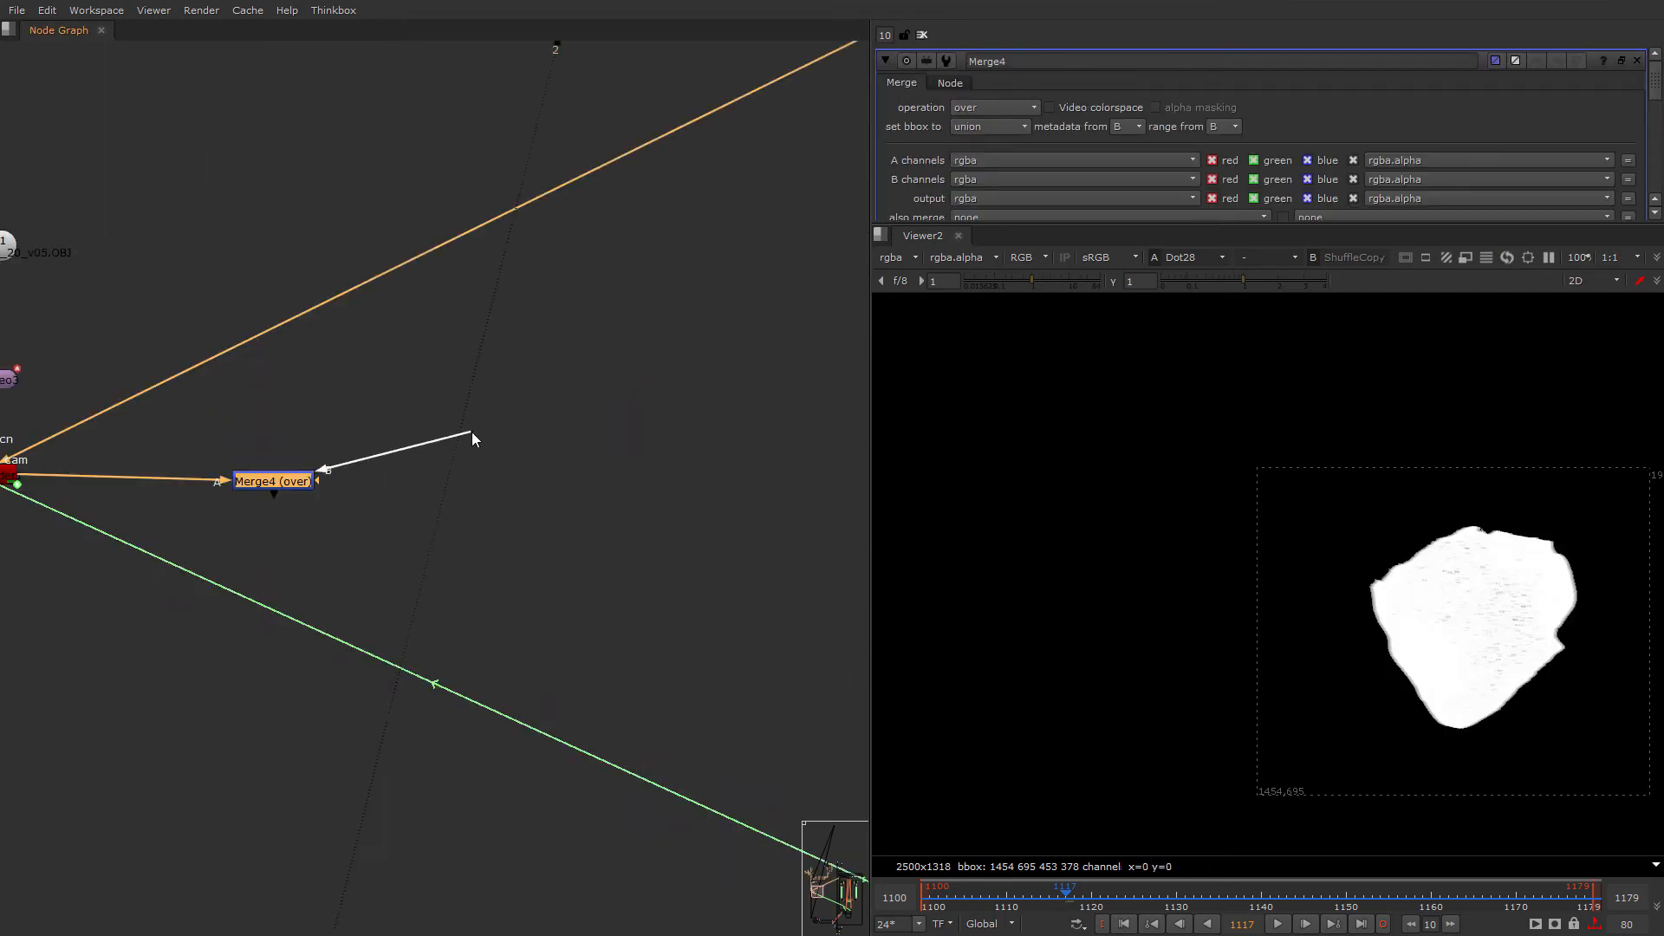
pyautogui.scroll(-10, 416, 403)
pyautogui.scroll(4, 572, 211)
pyautogui.moveTo(242, 601); pyautogui.dragTo(231, 607)
pyautogui.press('1')
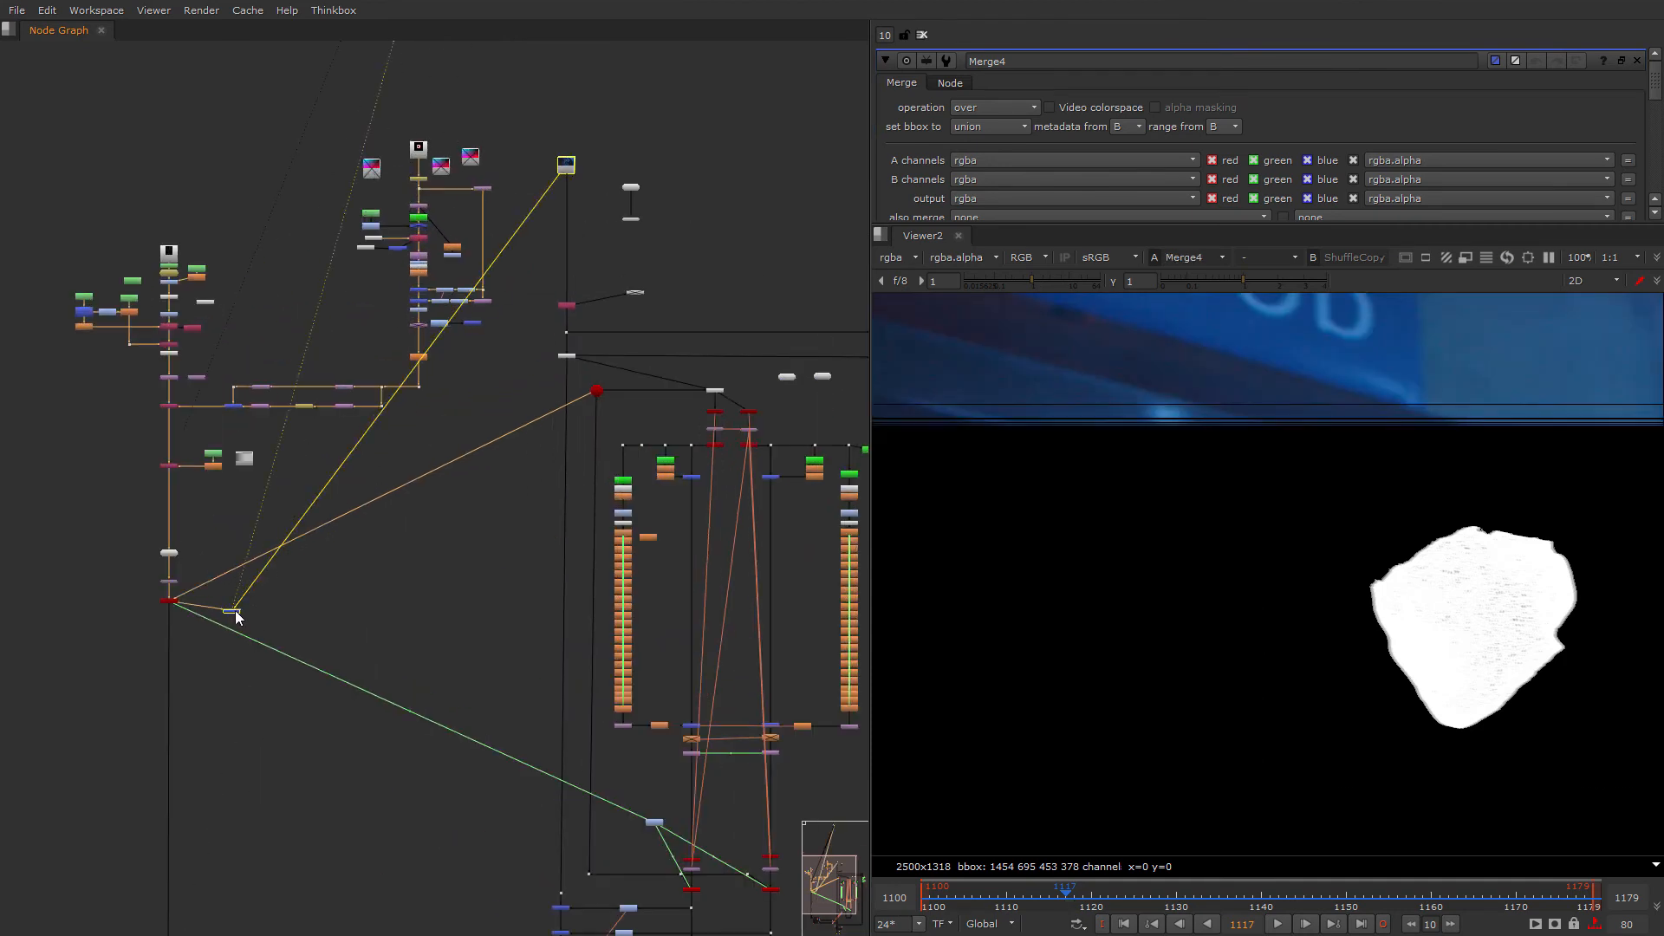
# Step: Play back the merged shot to check how the tracked face geometry follows the actor's head, and stop playback
pyautogui.press('l')
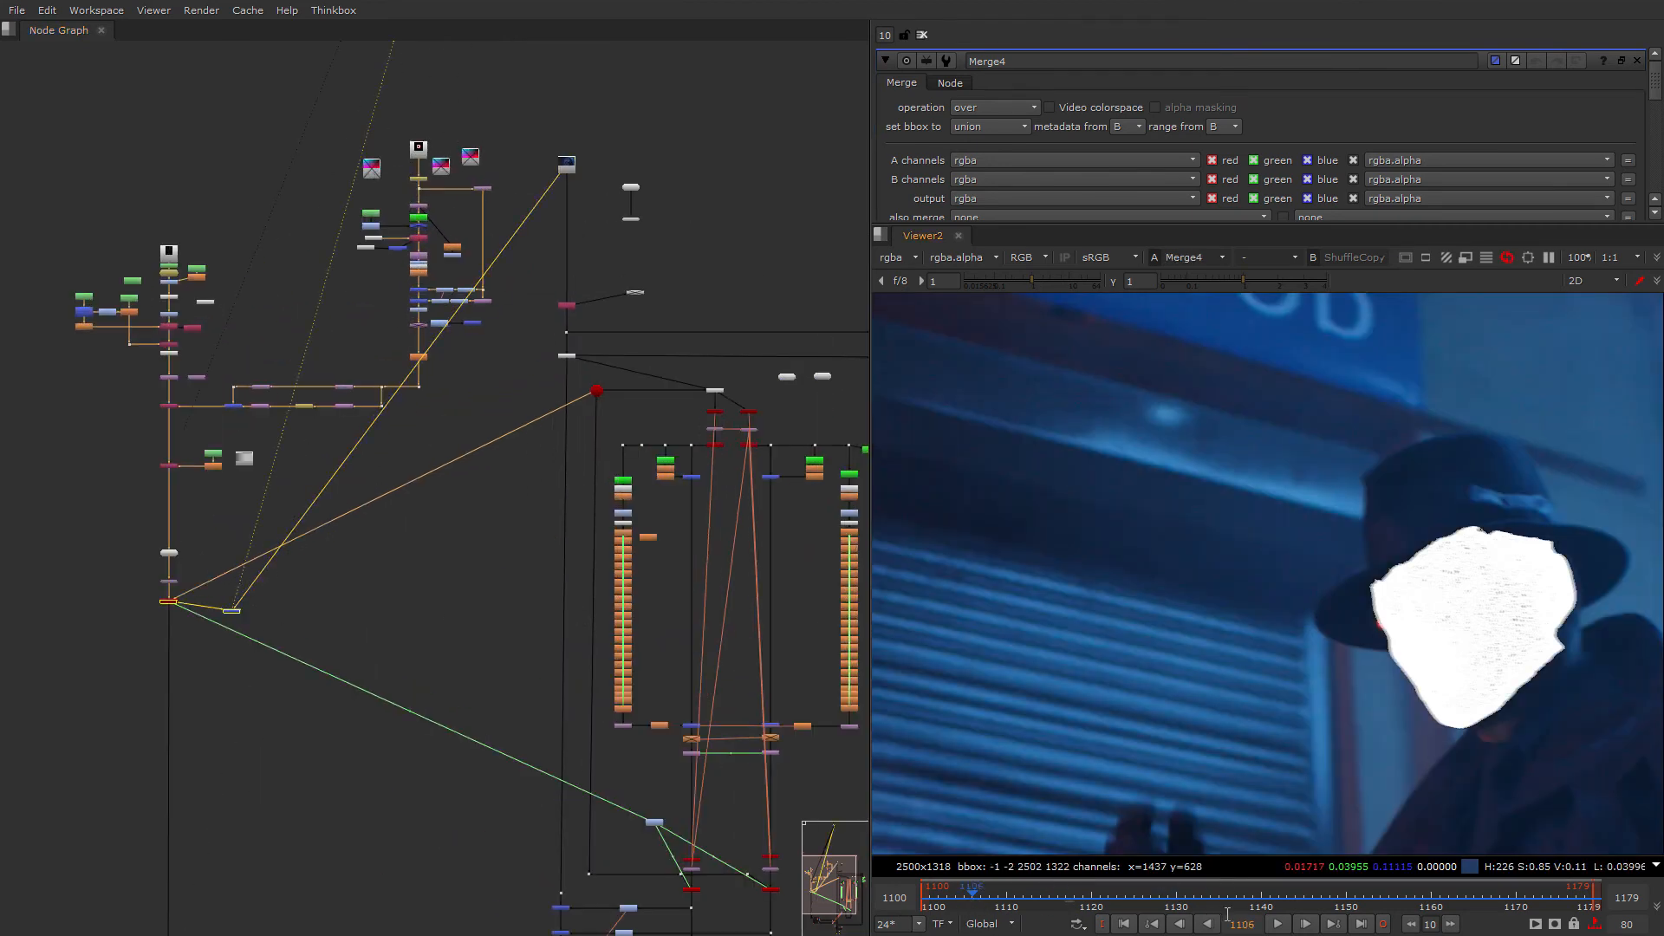
pyautogui.scroll(-2, 1532, 756)
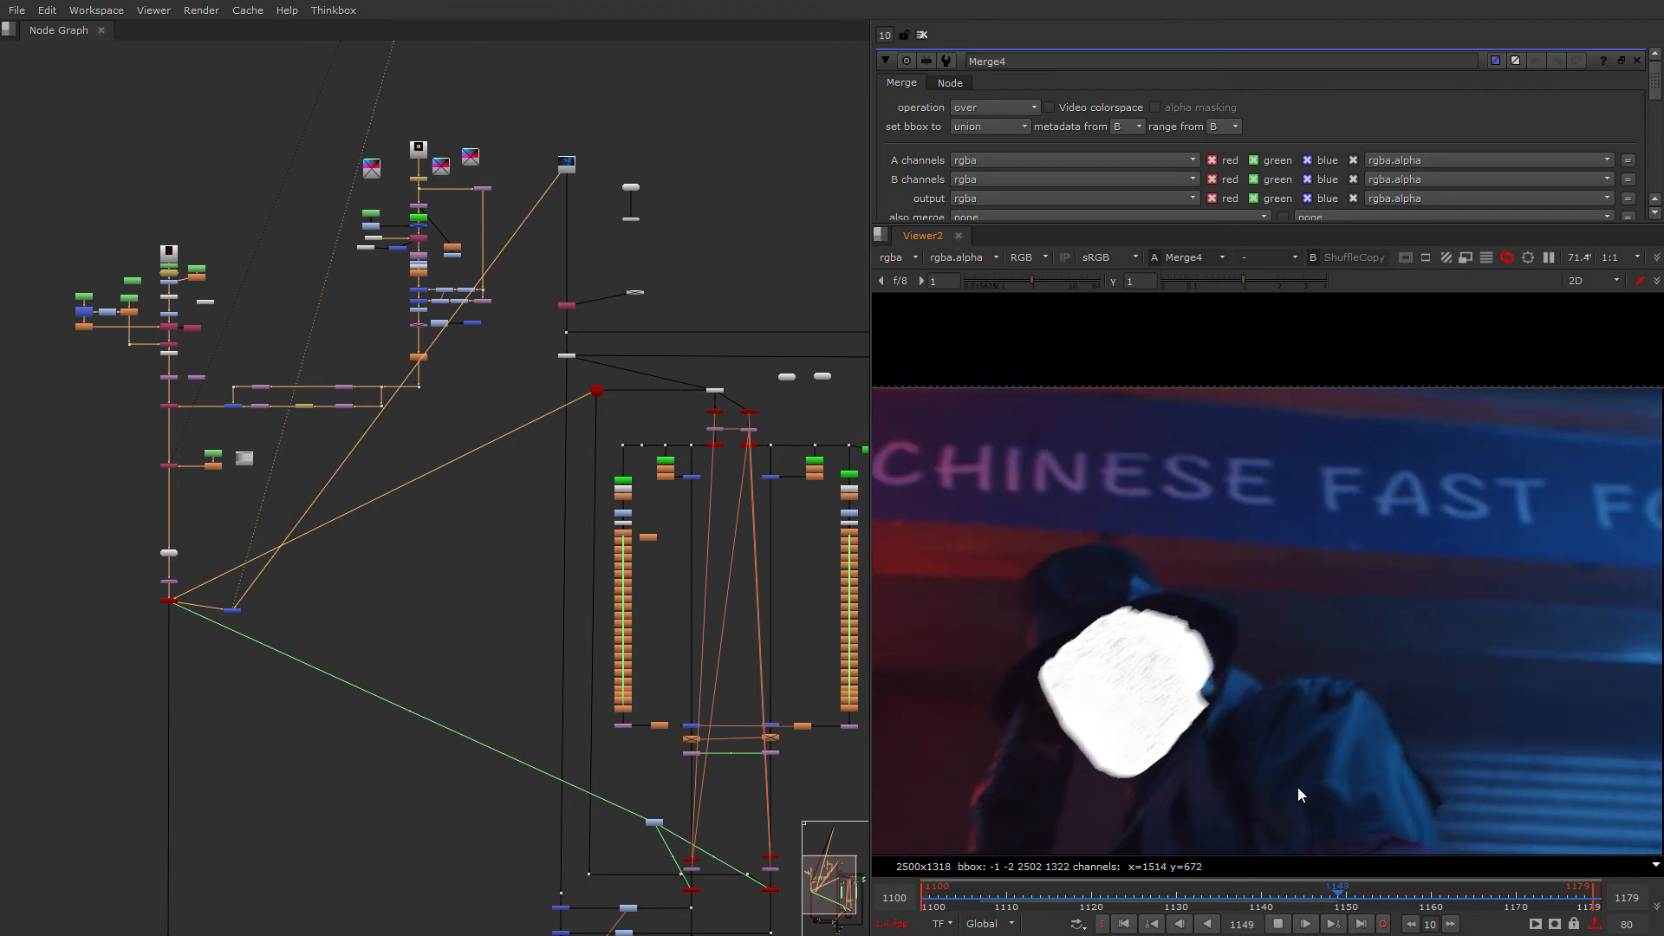
pyautogui.click(1279, 924)
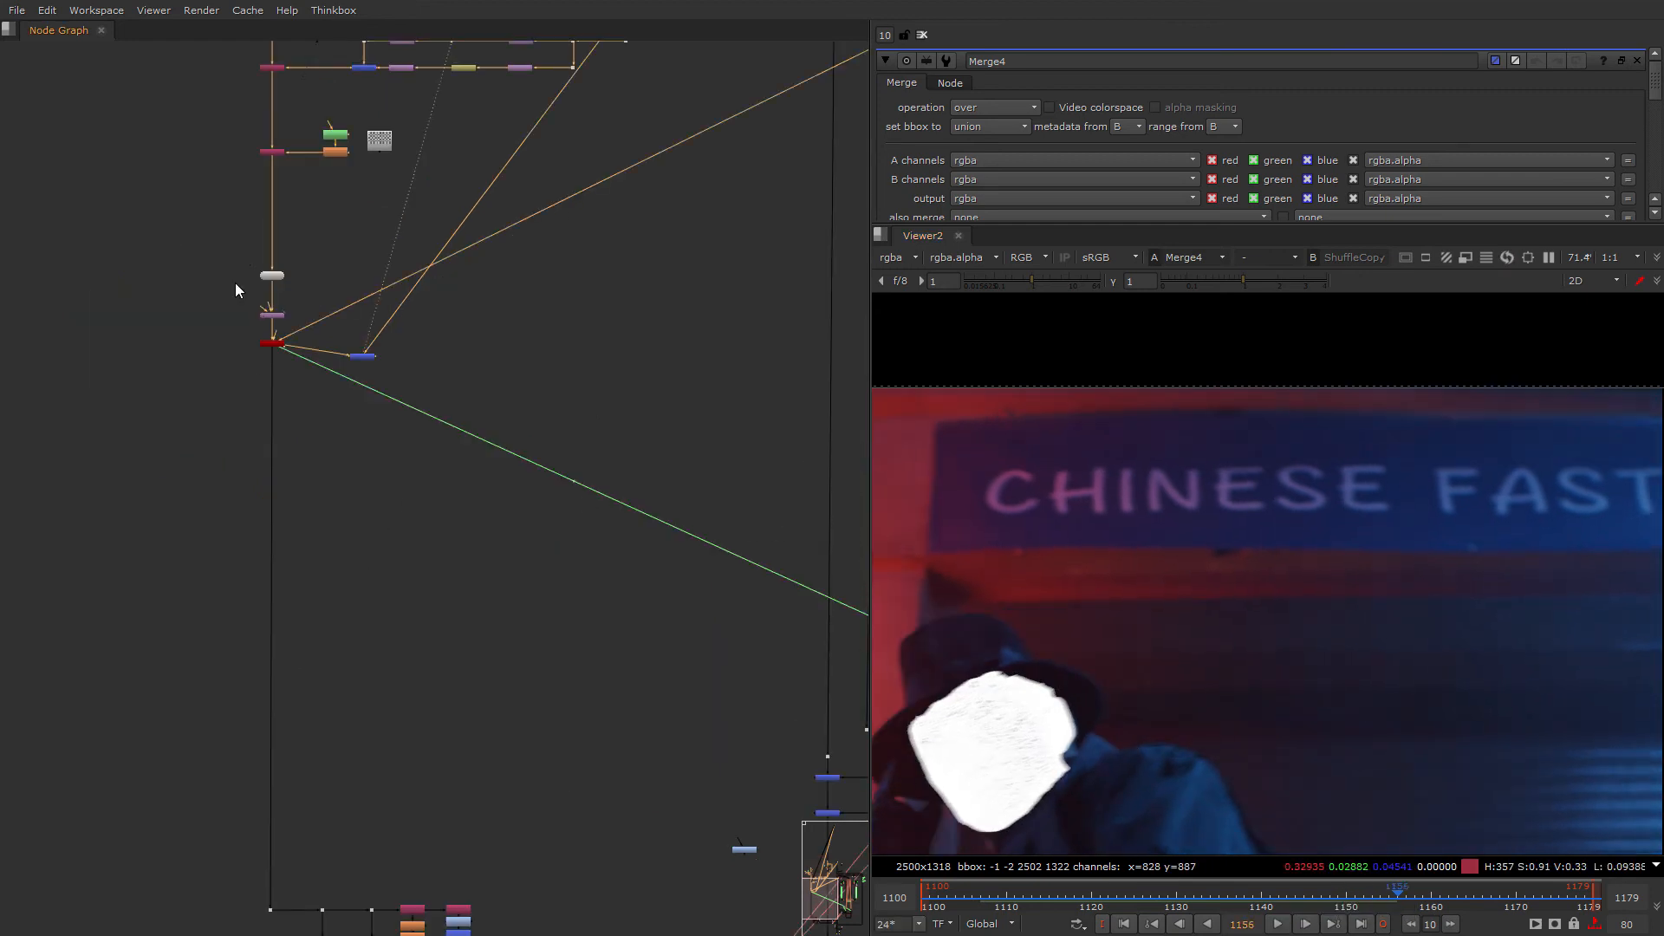
# Step: Set TransformGeo3's render mode to unchanged
pyautogui.scroll(5, 277, 287)
pyautogui.click(365, 300)
pyautogui.click(1026, 126)
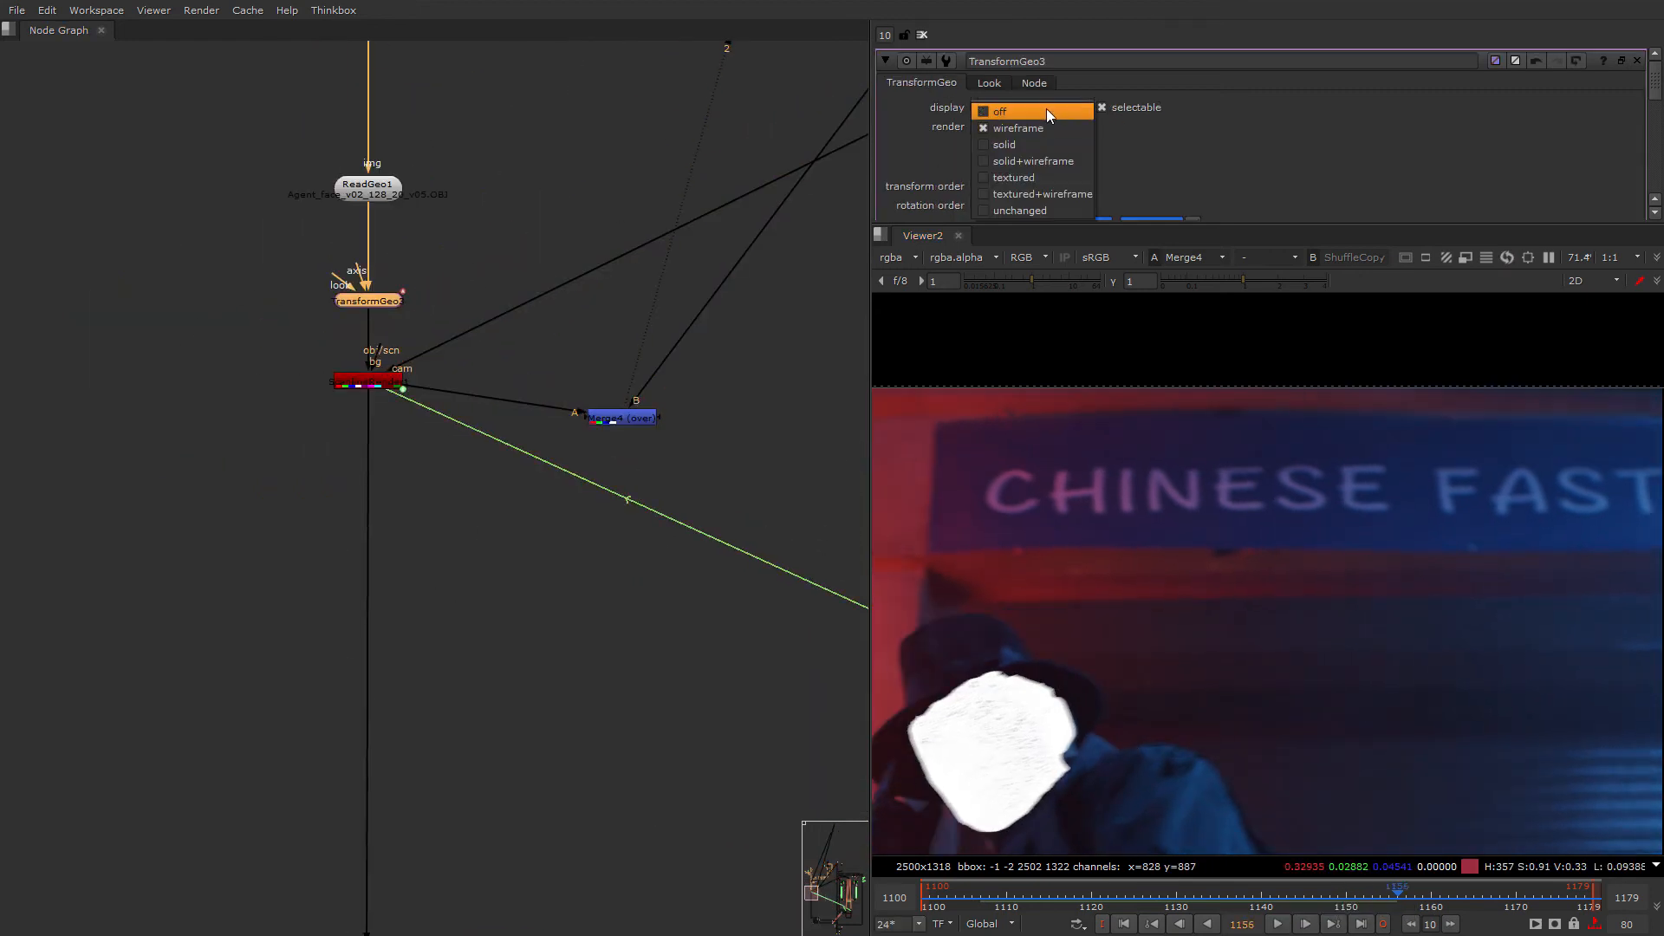
pyautogui.click(1012, 200)
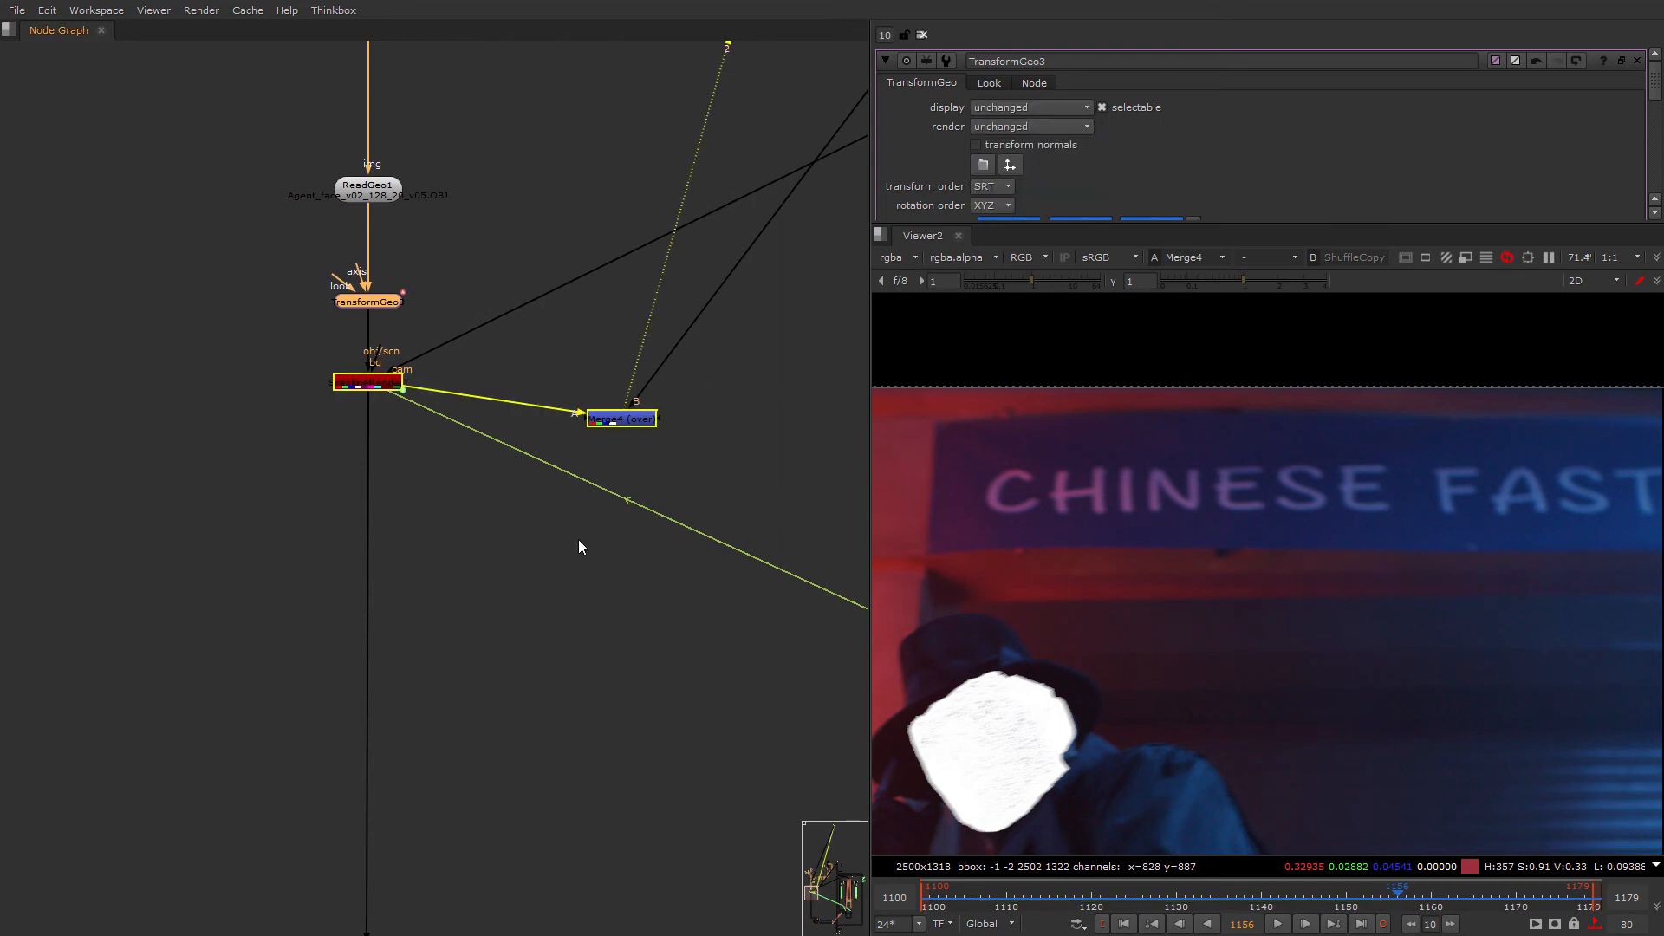
# Step: Display the EYEs layer at Shuffle39 and go to frame 1128 to examine the projected glowing irises
pyautogui.scroll(-3, 520, 533)
pyautogui.scroll(-3, 440, 530)
pyautogui.moveTo(487, 815); pyautogui.dragTo(352, 456, button='middle')
pyautogui.scroll(8, 352, 456)
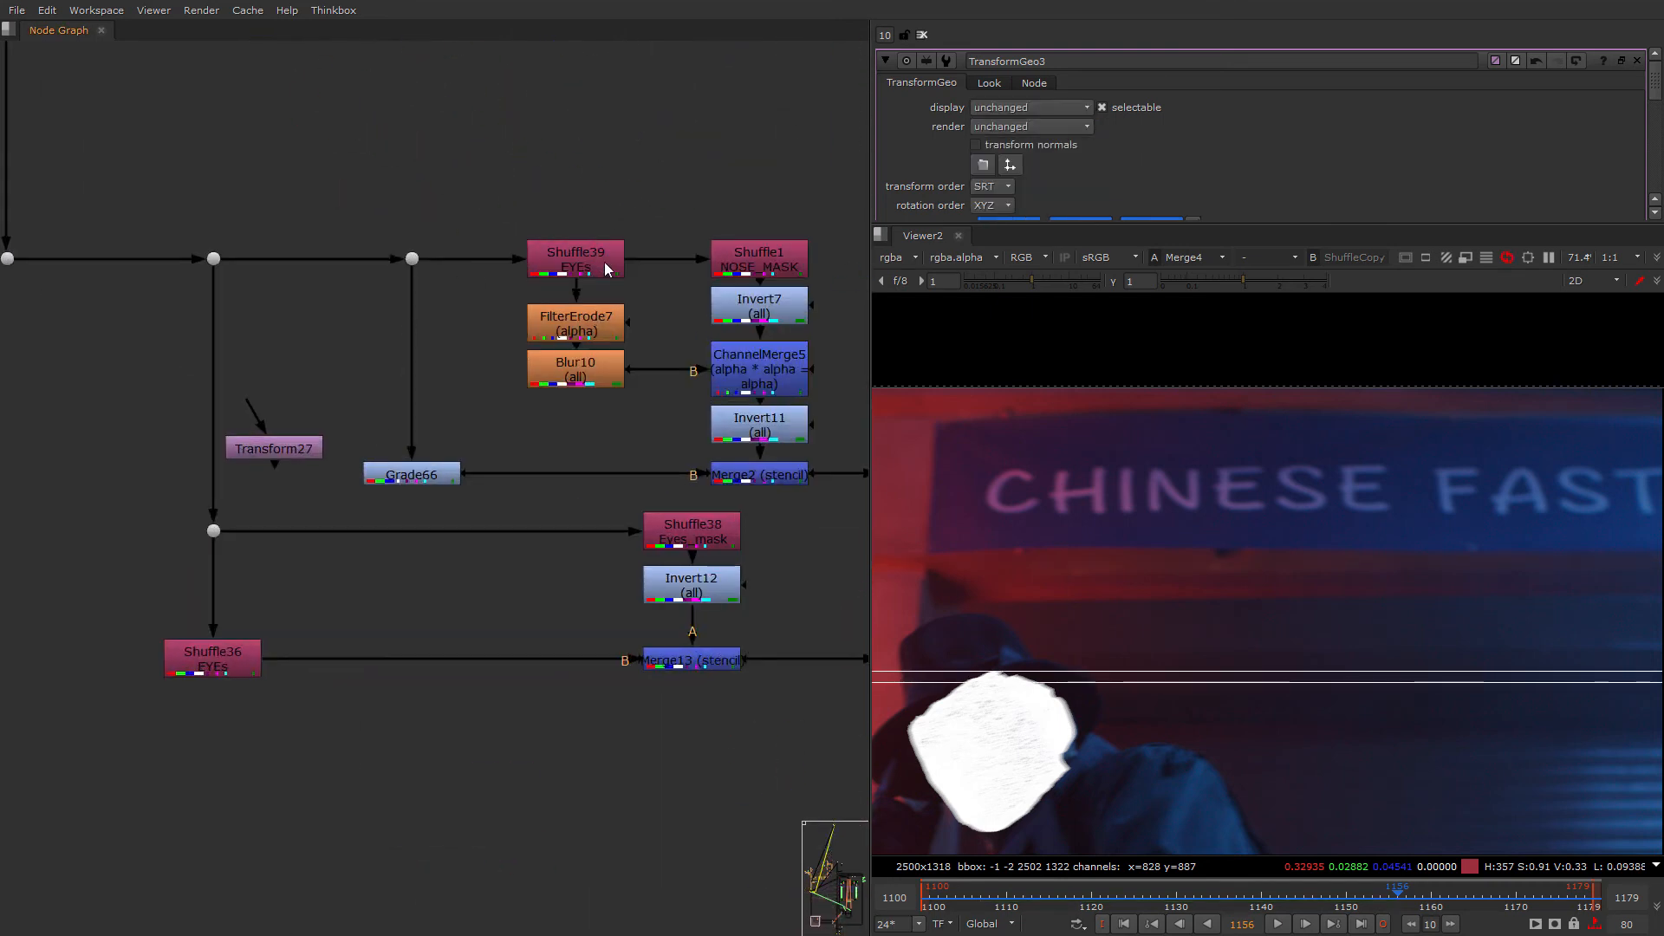
pyautogui.click(572, 259)
pyautogui.press('2')
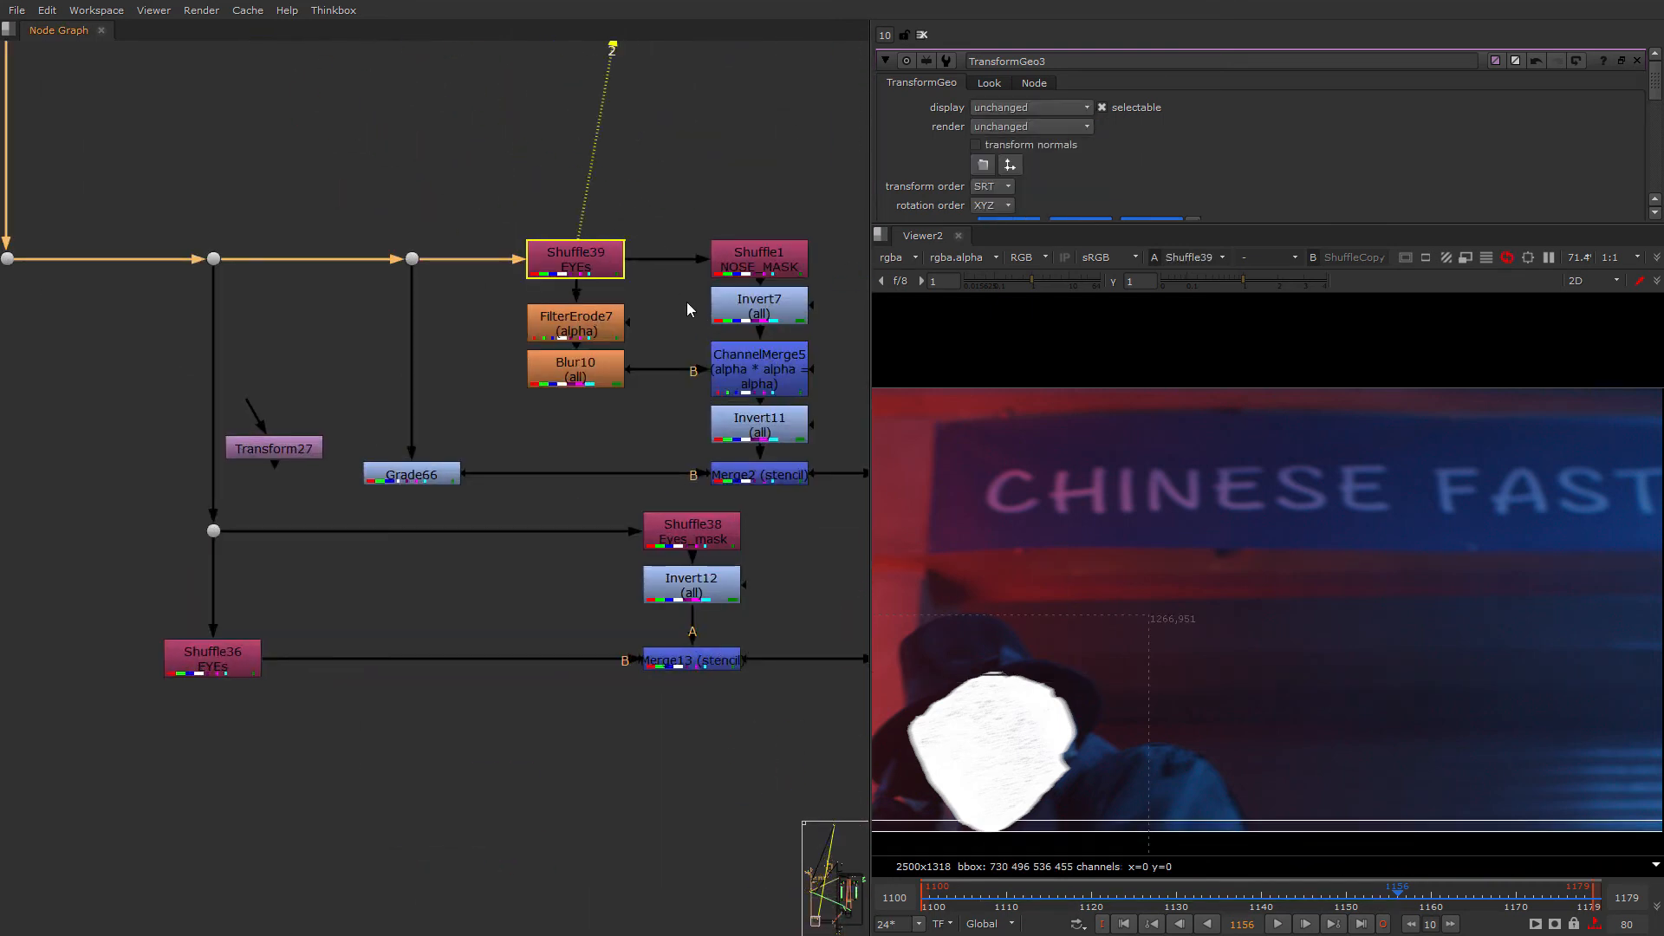
pyautogui.click(1159, 896)
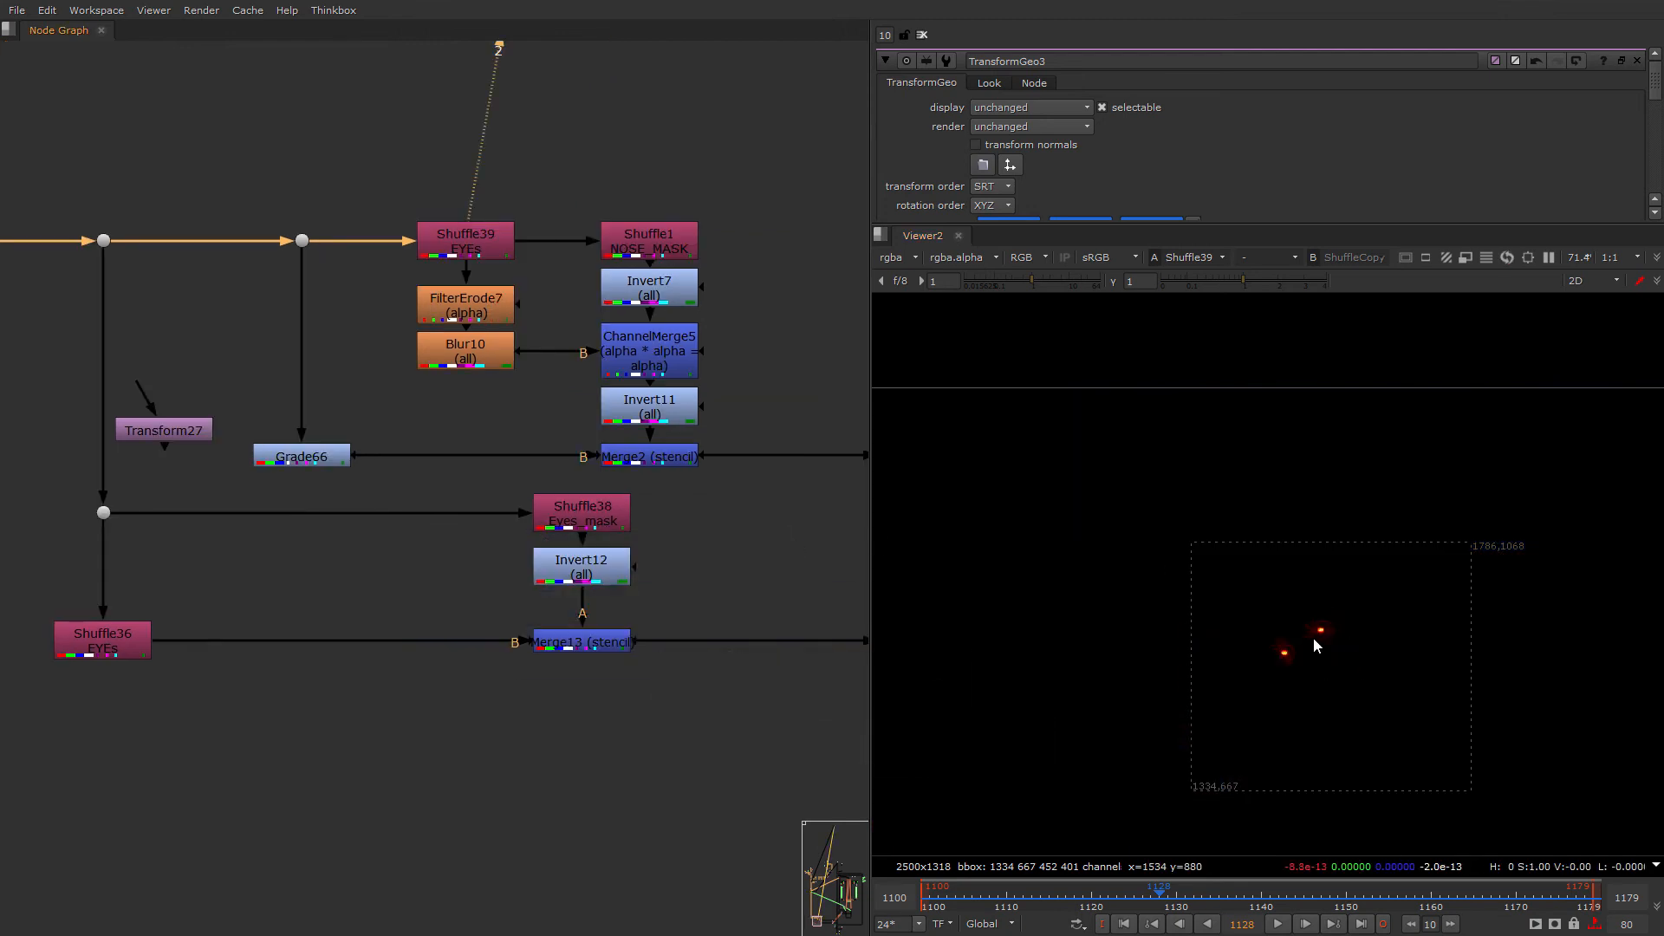
pyautogui.scroll(2, 1321, 652)
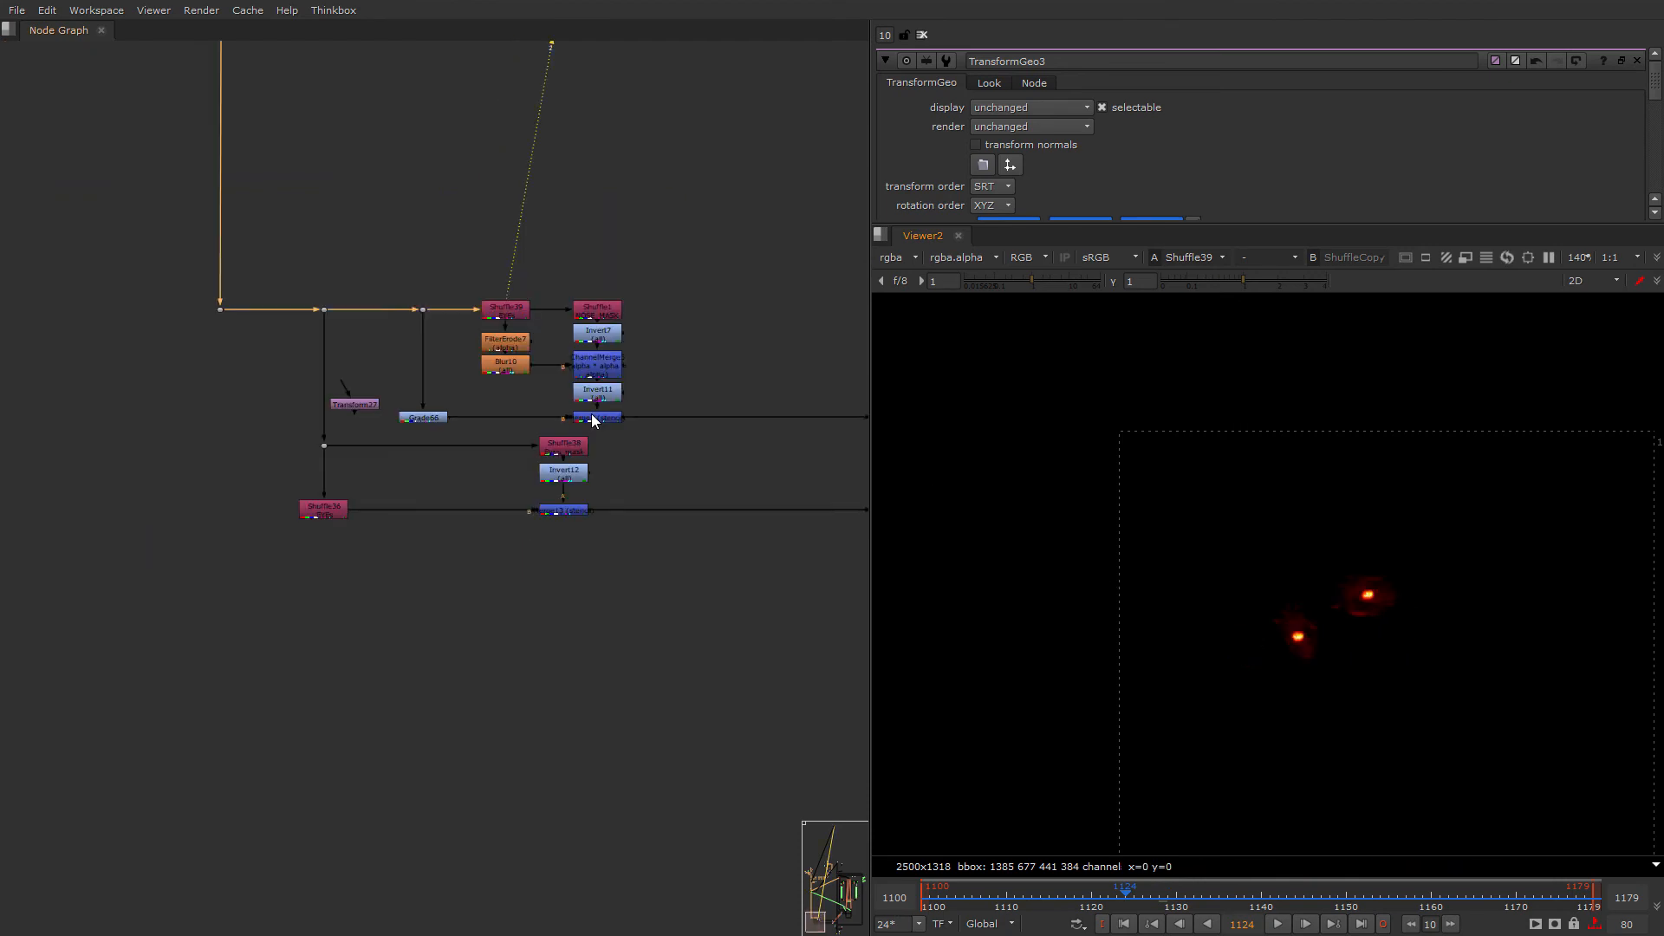
# Step: Display Shuffle1's NOSE_MASK and examine its alpha together with the mask nodes below it
pyautogui.scroll(5, 591, 413)
pyautogui.click(551, 218)
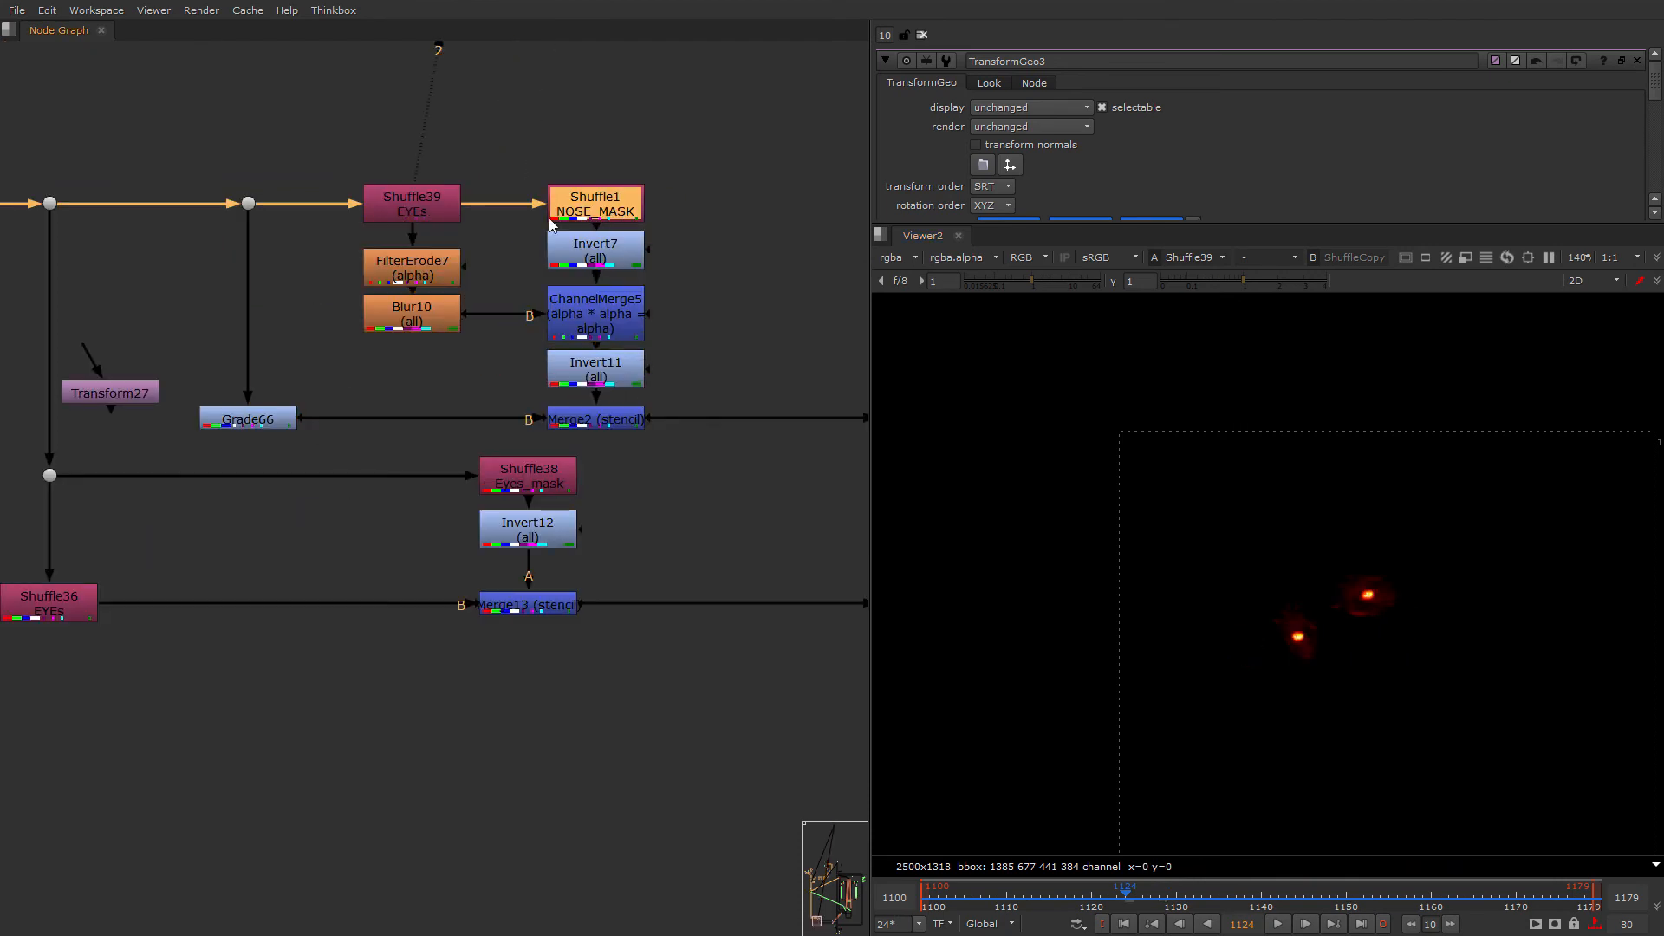
pyautogui.press('2')
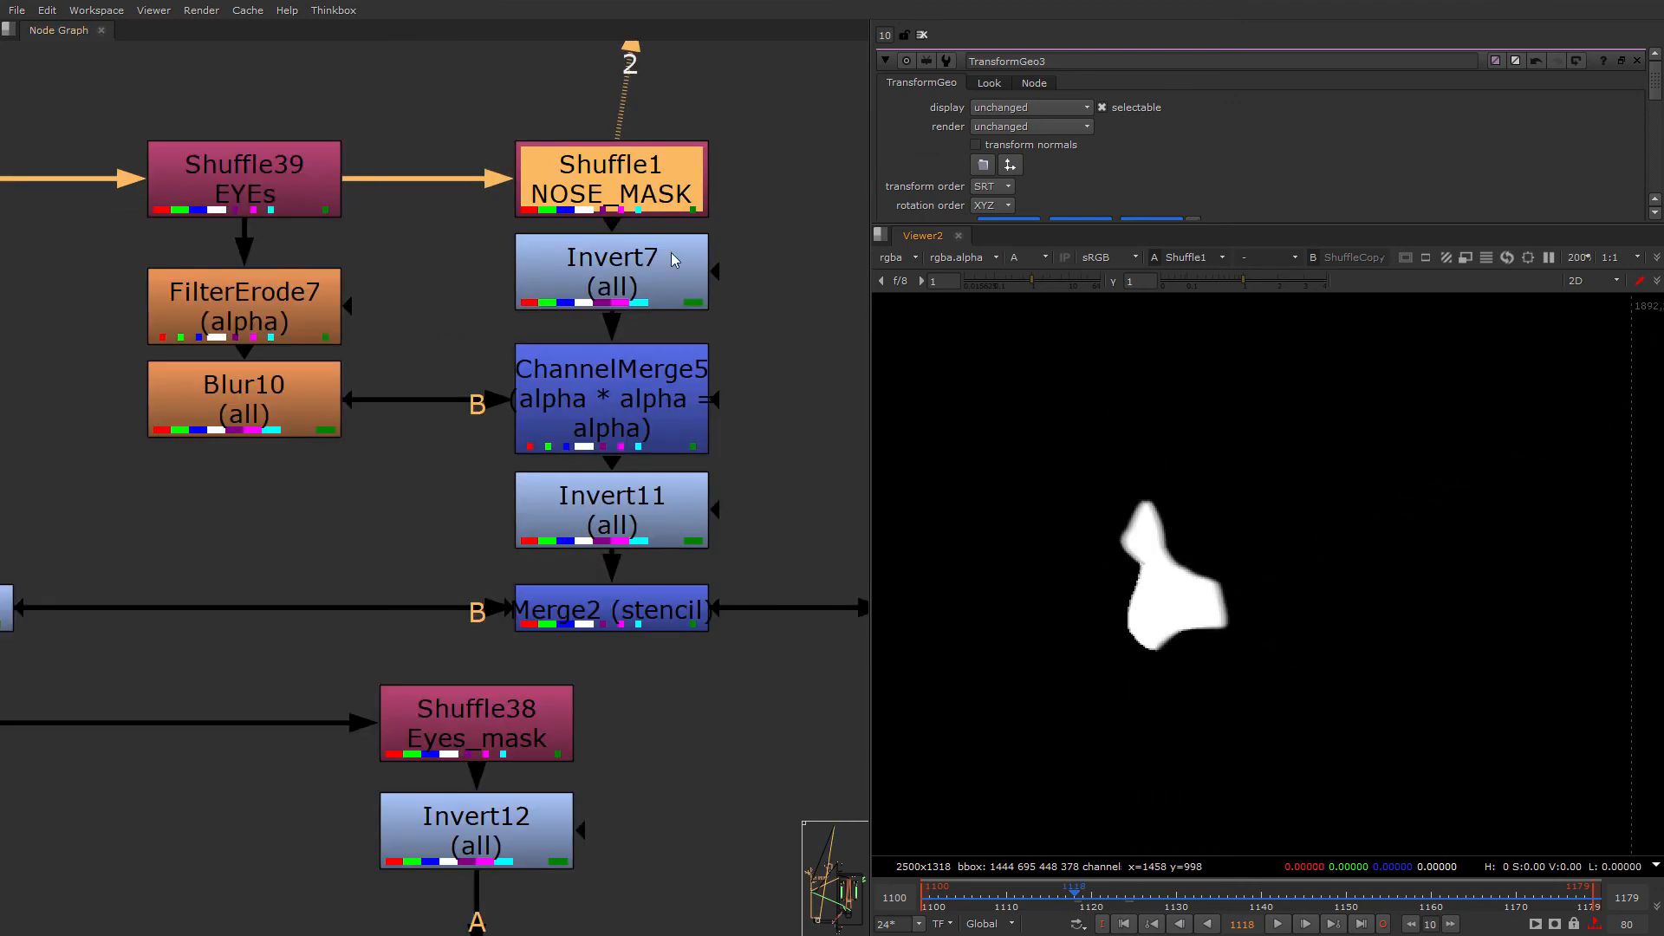
pyautogui.scroll(3, 532, 196)
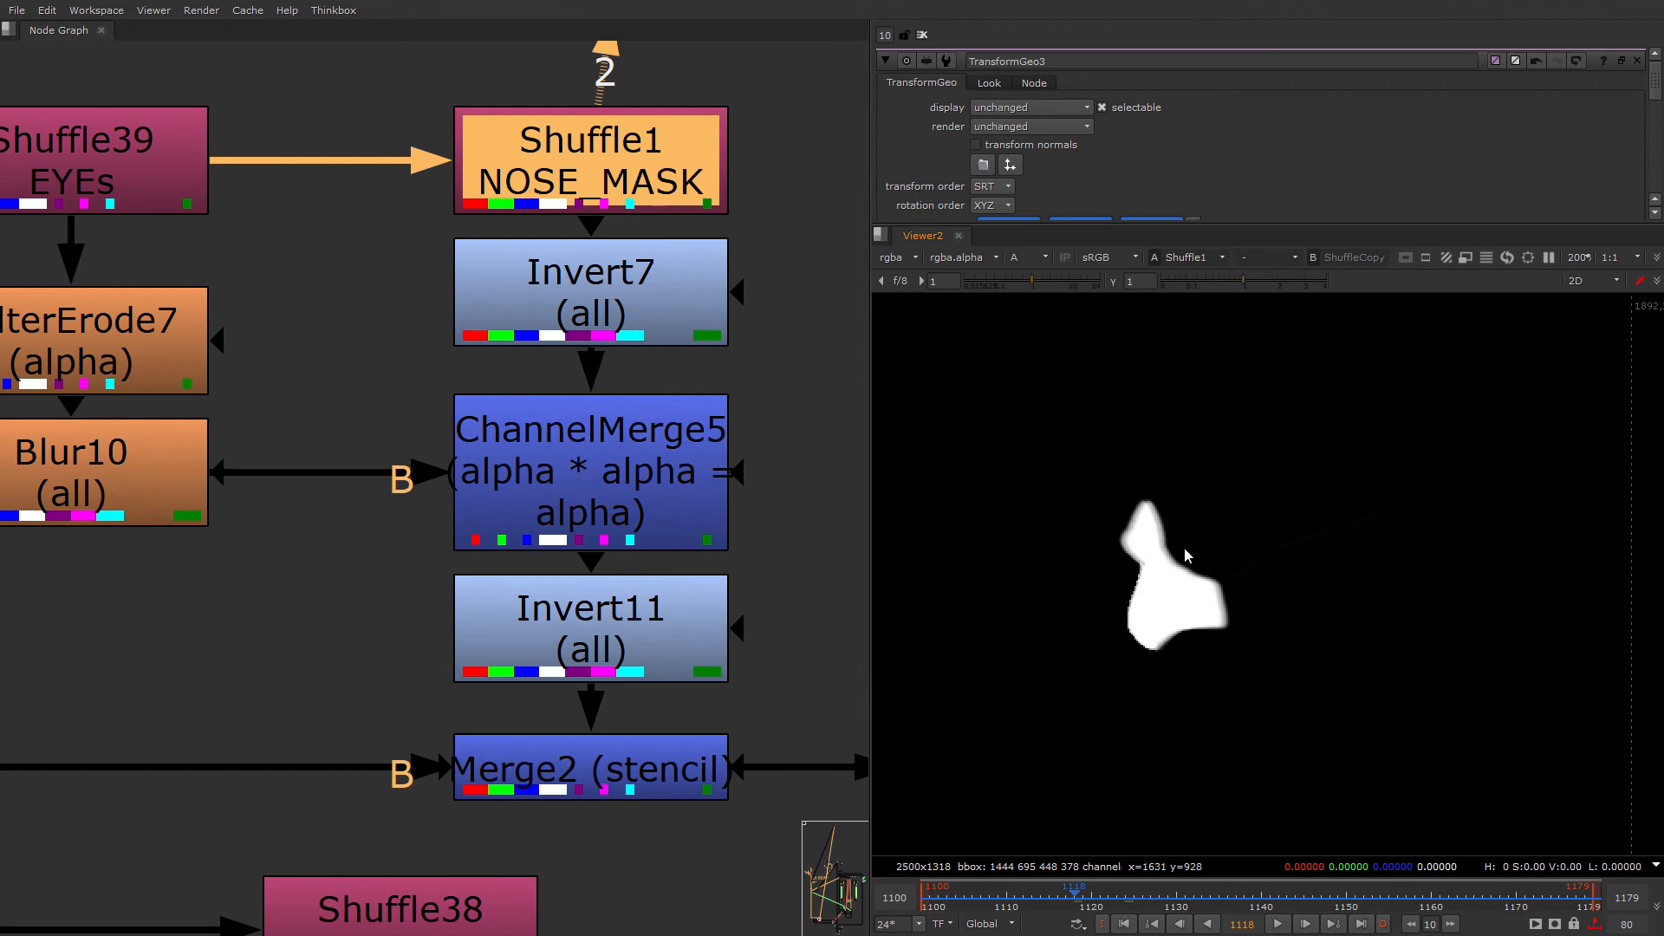
pyautogui.scroll(-3, 555, 496)
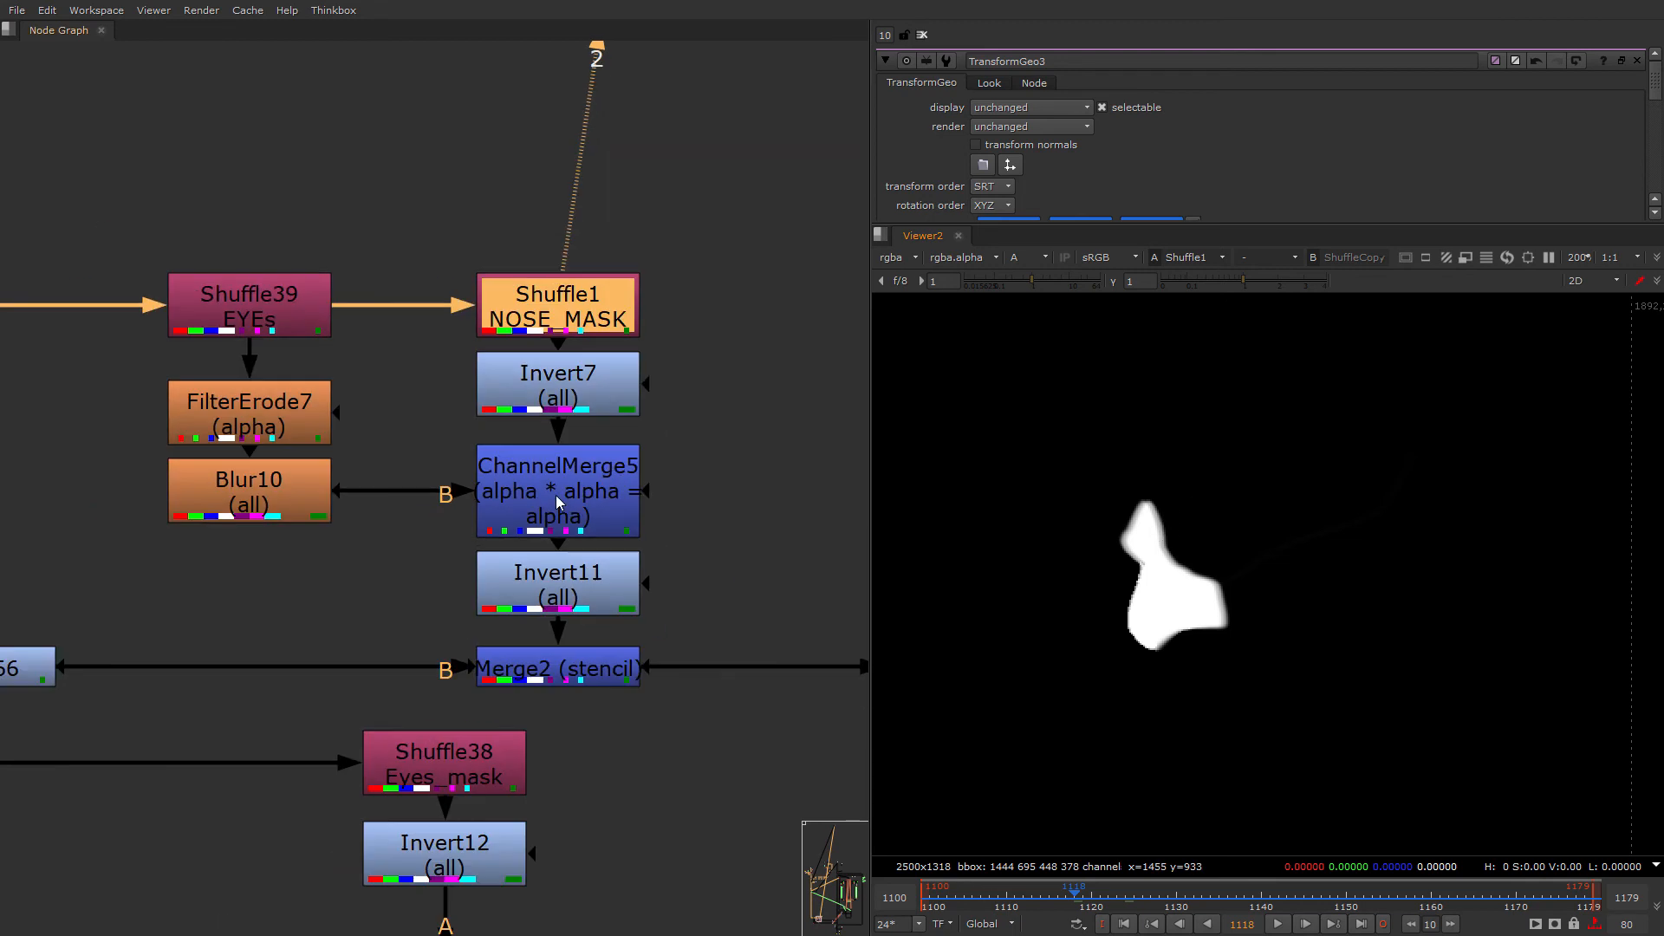
# Step: Display the Merge2 stencil result in full colour and examine the masked eye glow
pyautogui.scroll(-3, 587, 466)
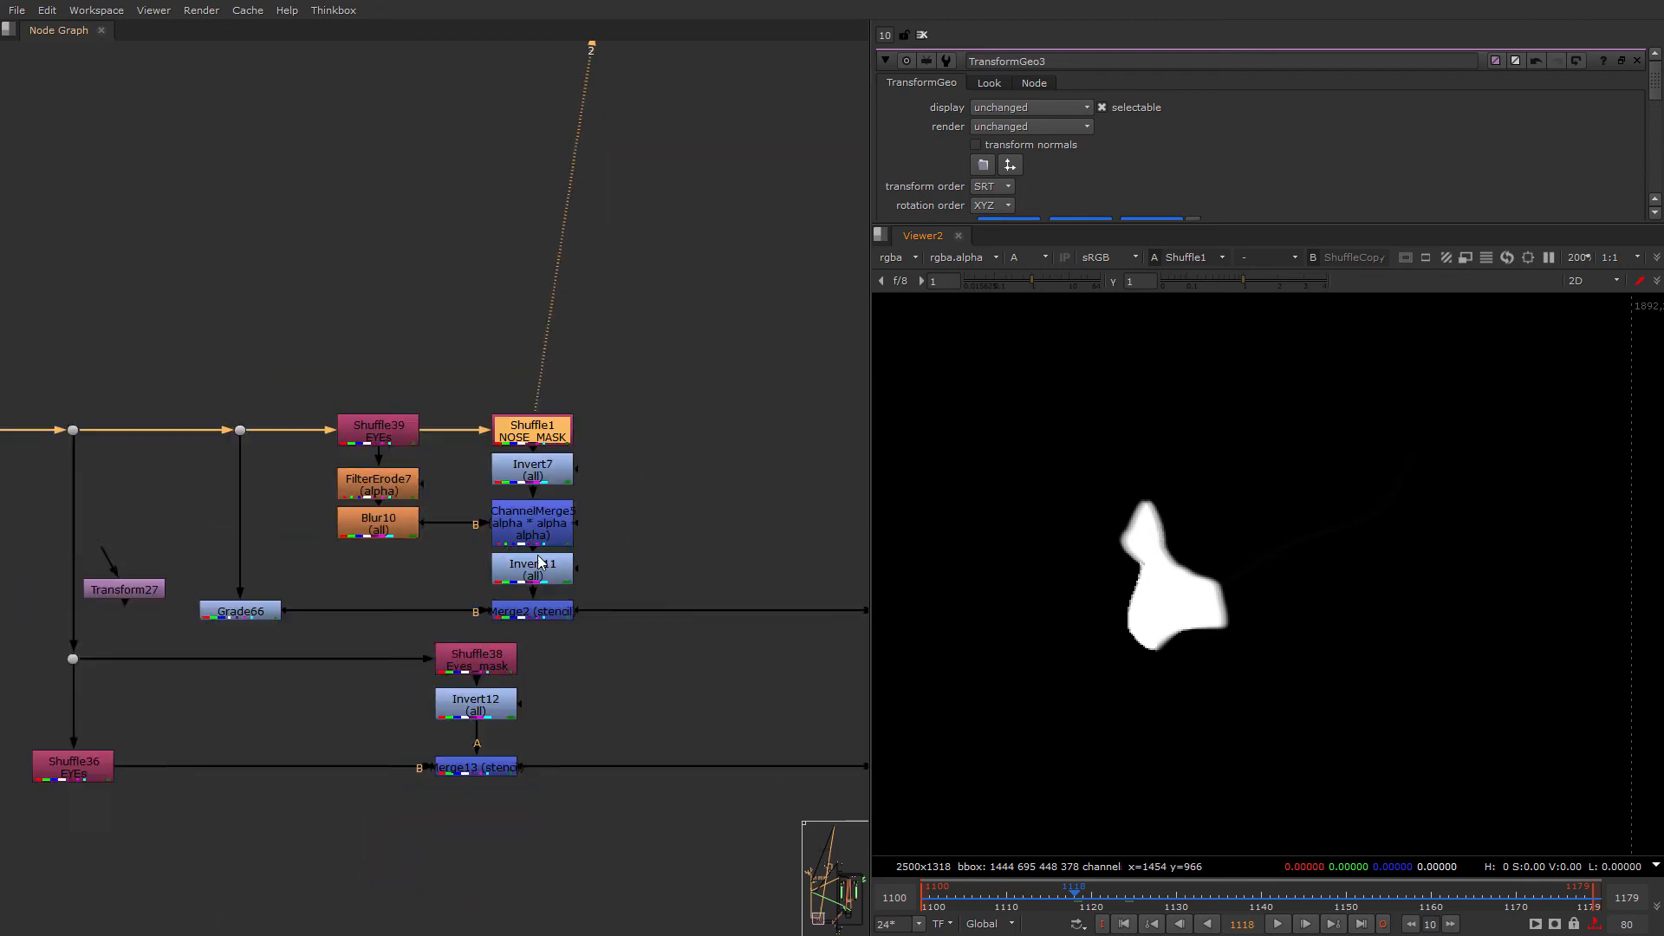
pyautogui.click(533, 604)
pyautogui.press('2')
pyautogui.click(690, 565)
pyautogui.press('a')
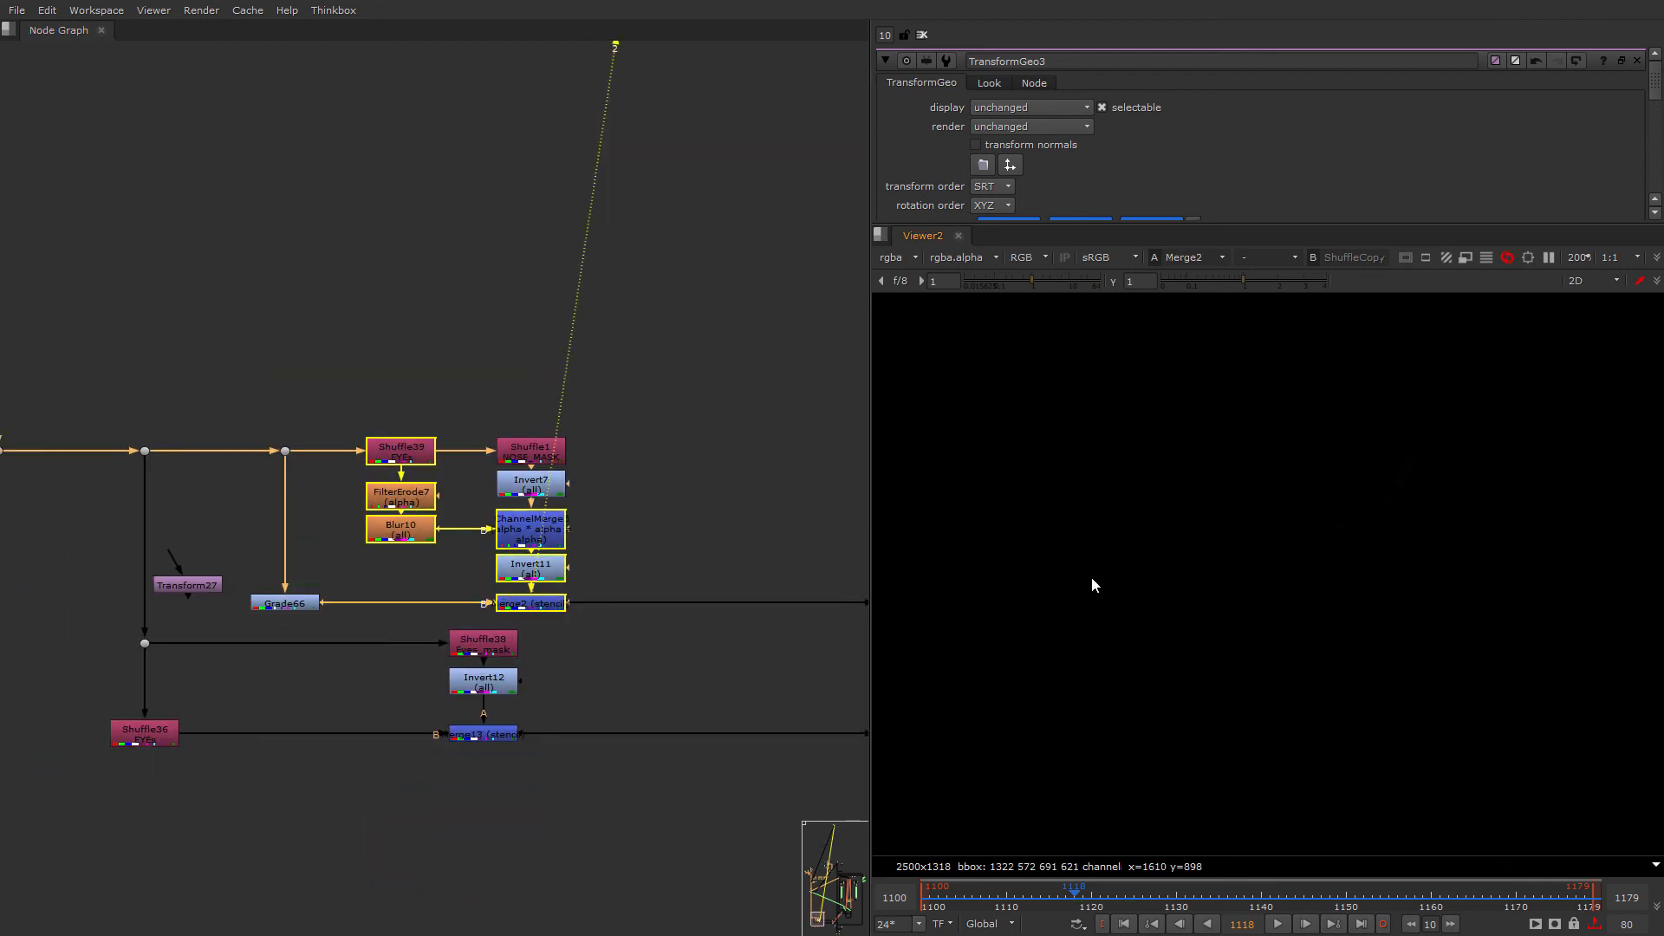
pyautogui.scroll(-1, 449, 585)
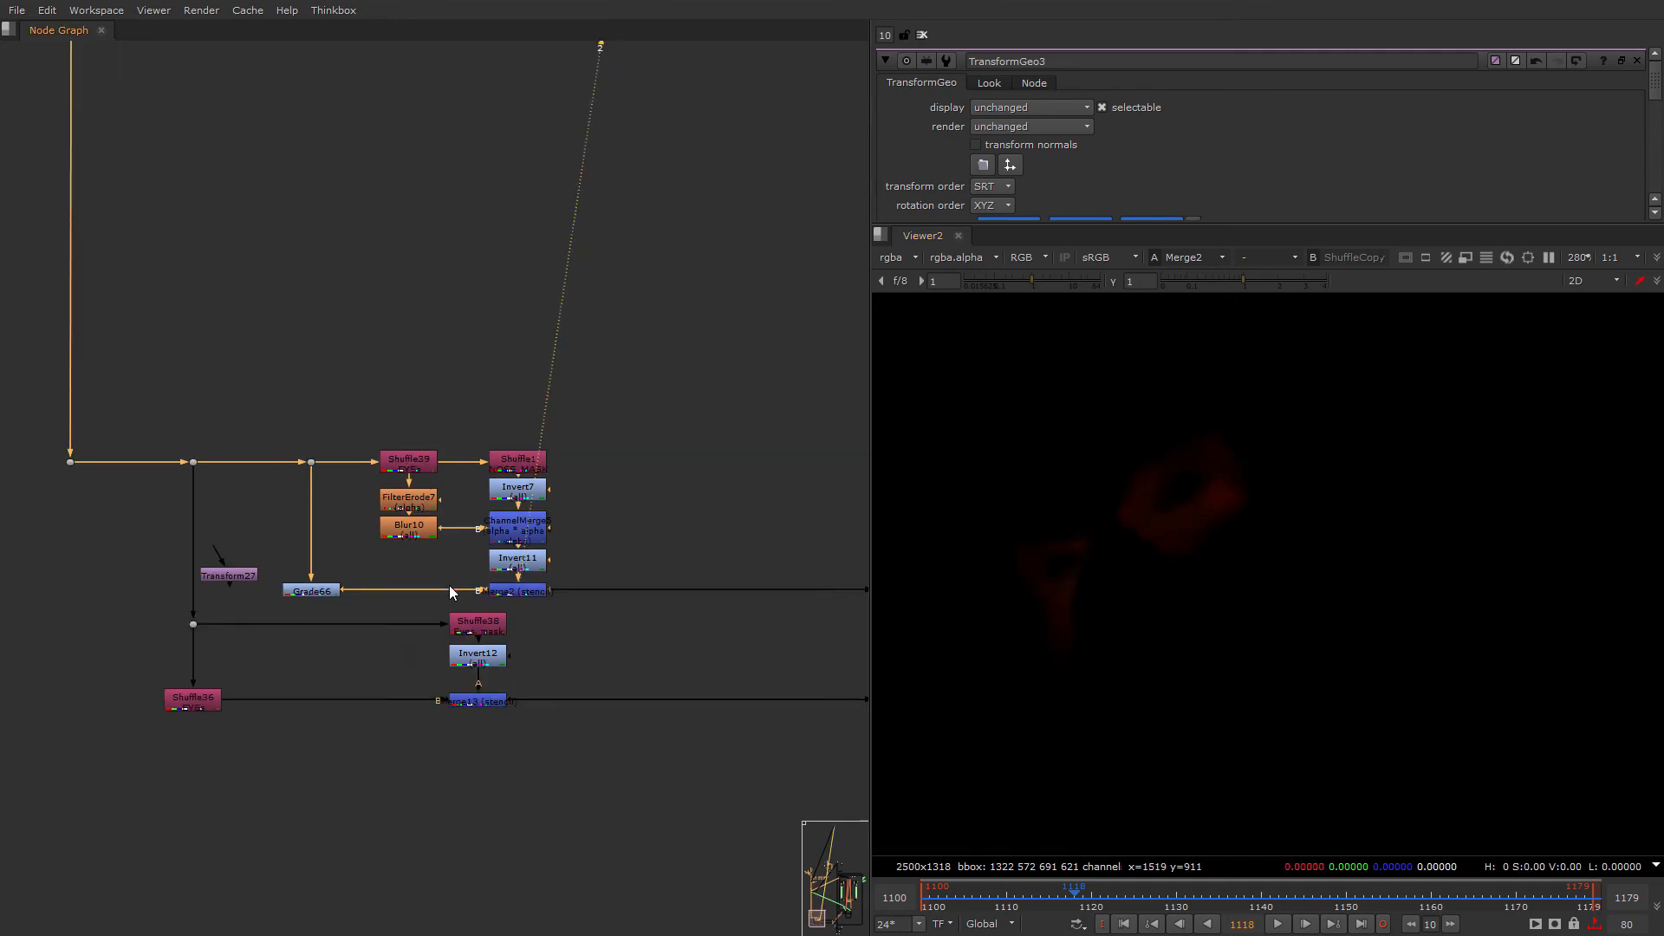
# Step: Display Merge77 on the main comp line, go to frame 1125 and examine the eye area
pyautogui.scroll(-1, 449, 585)
pyautogui.scroll(-1, 461, 579)
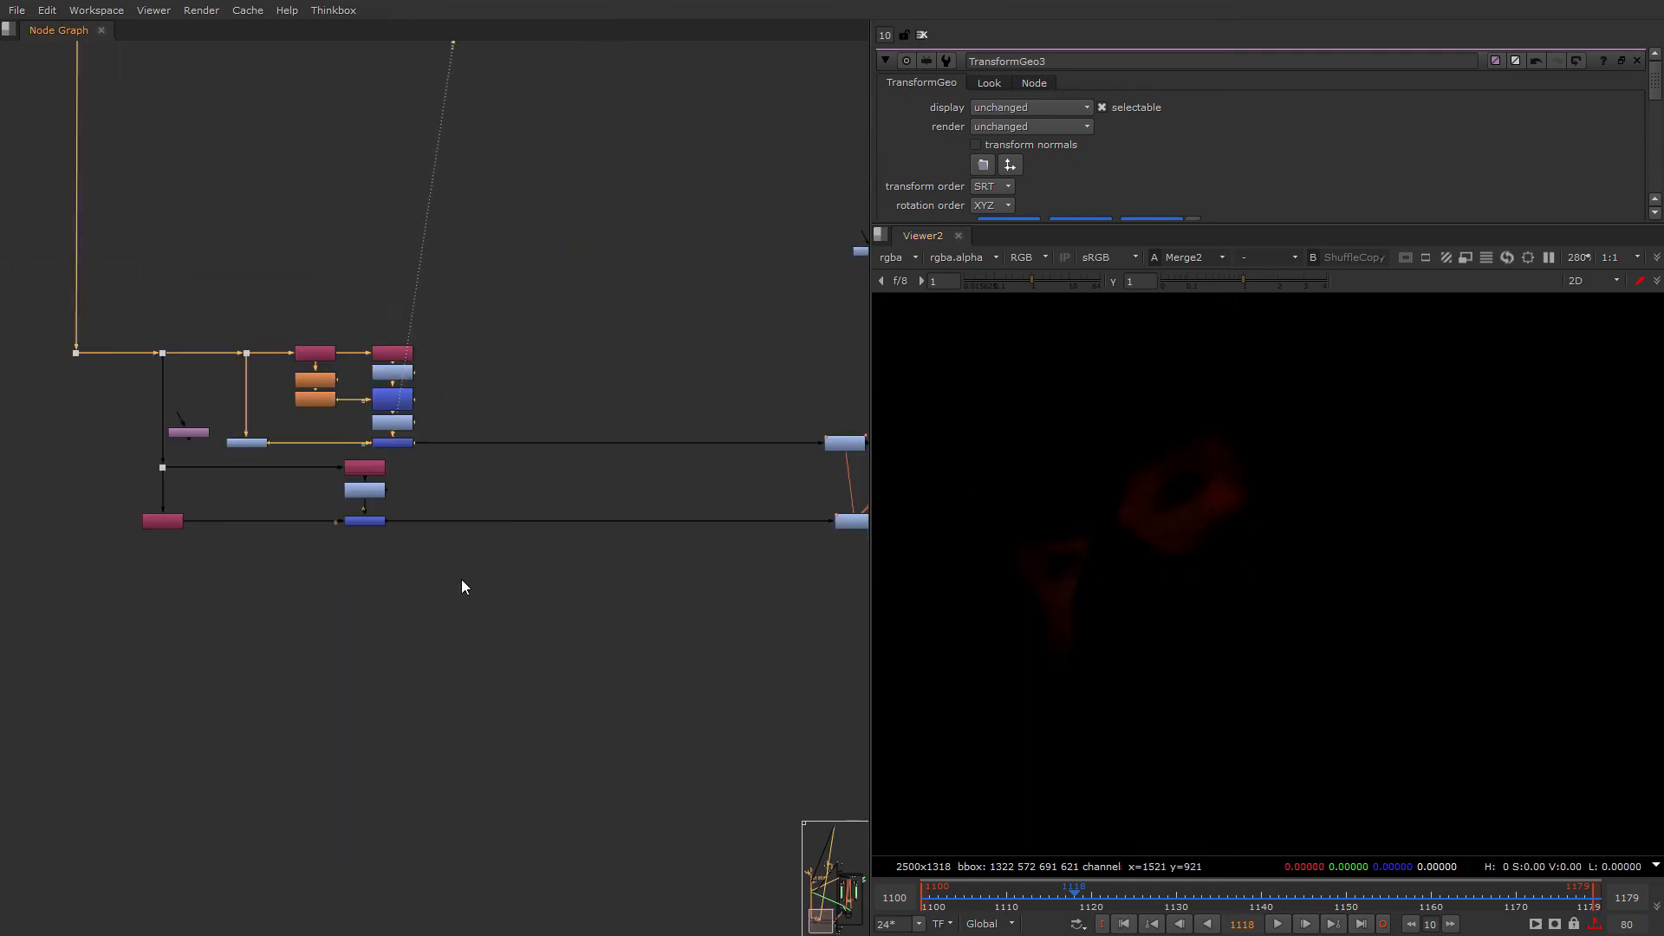
pyautogui.scroll(-3, 461, 579)
pyautogui.moveTo(660, 545); pyautogui.dragTo(460, 559, button='middle')
pyautogui.scroll(6, 546, 533)
pyautogui.click(663, 467)
pyautogui.press('2')
pyautogui.click(747, 488)
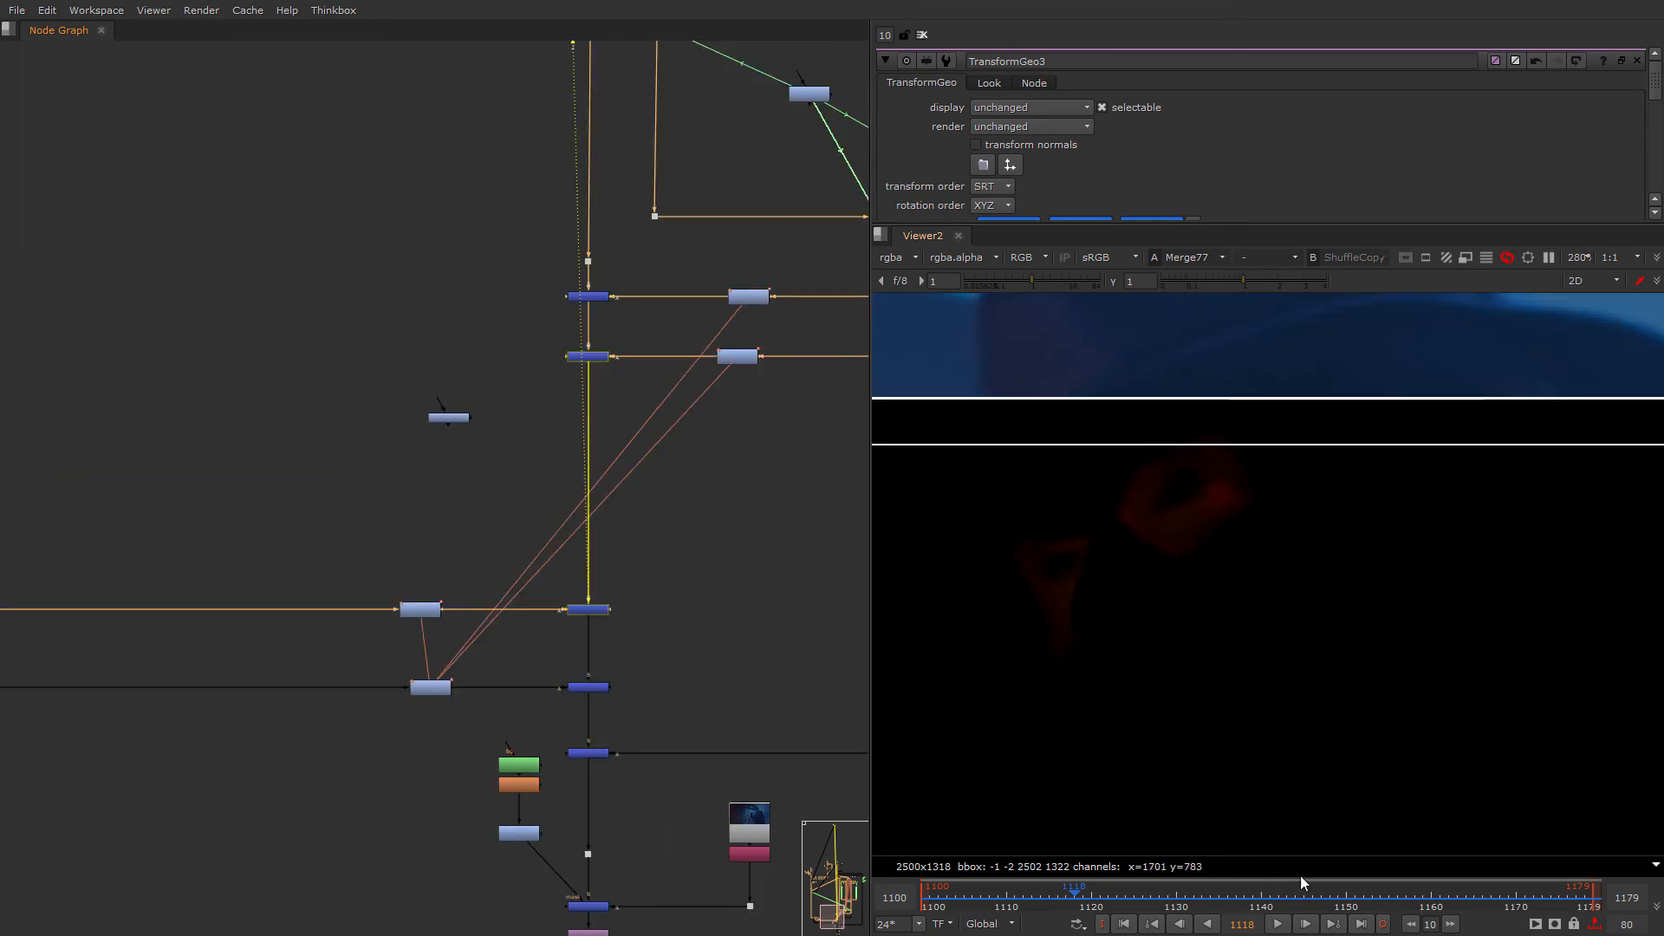
pyautogui.click(1134, 893)
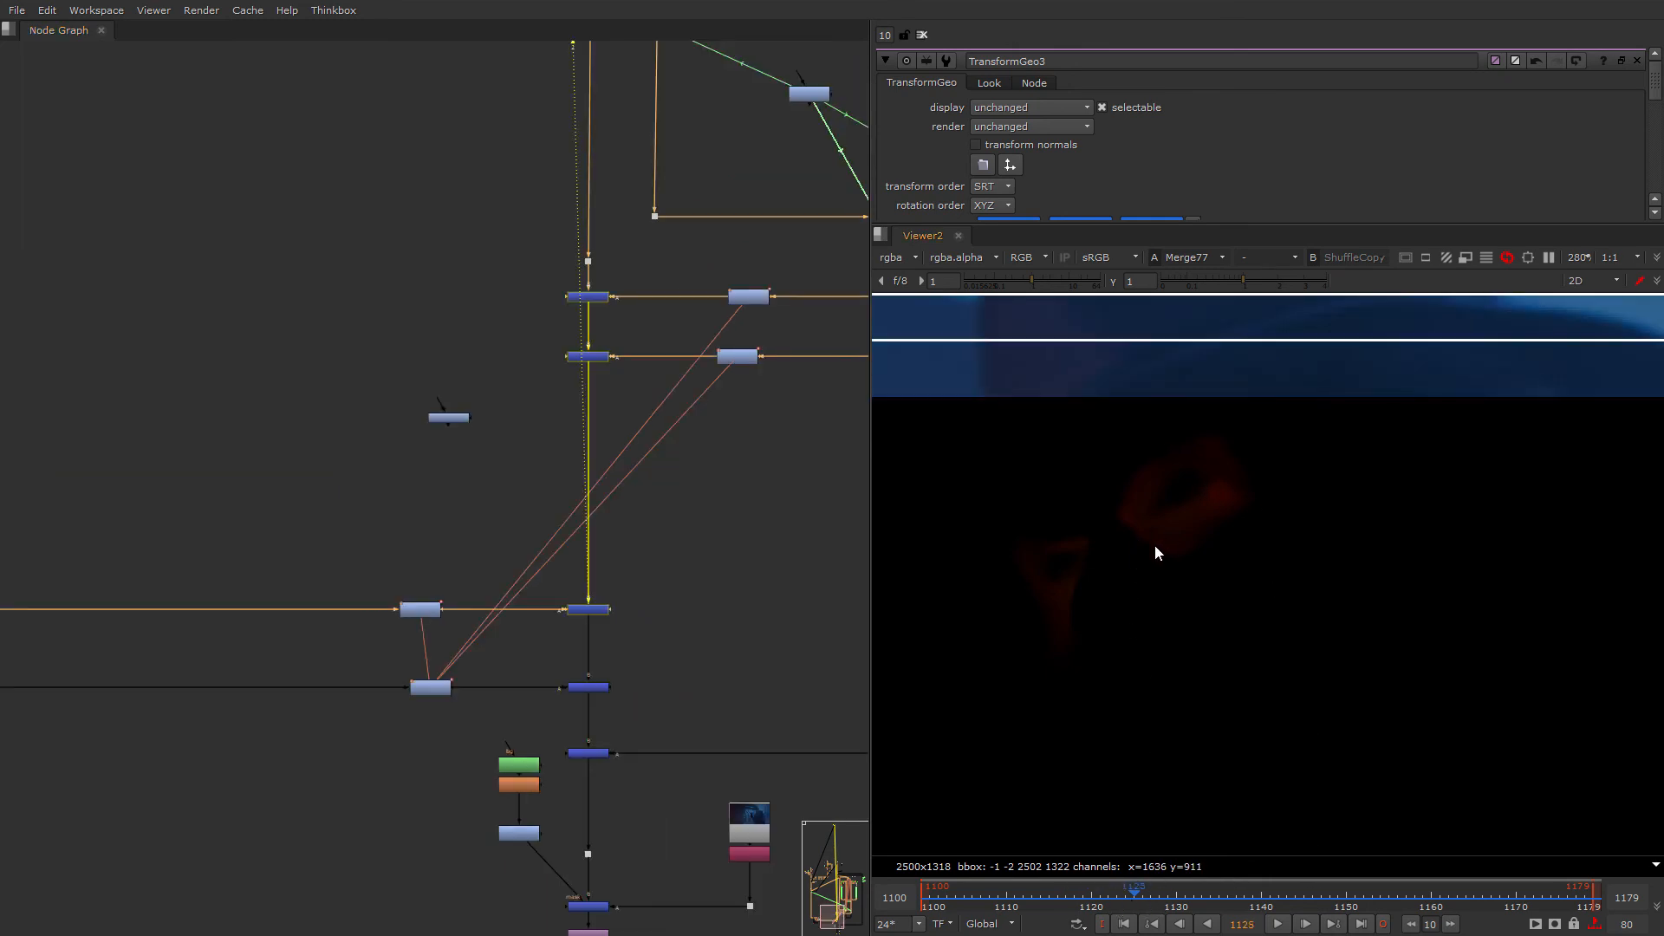
pyautogui.scroll(-2, 1215, 535)
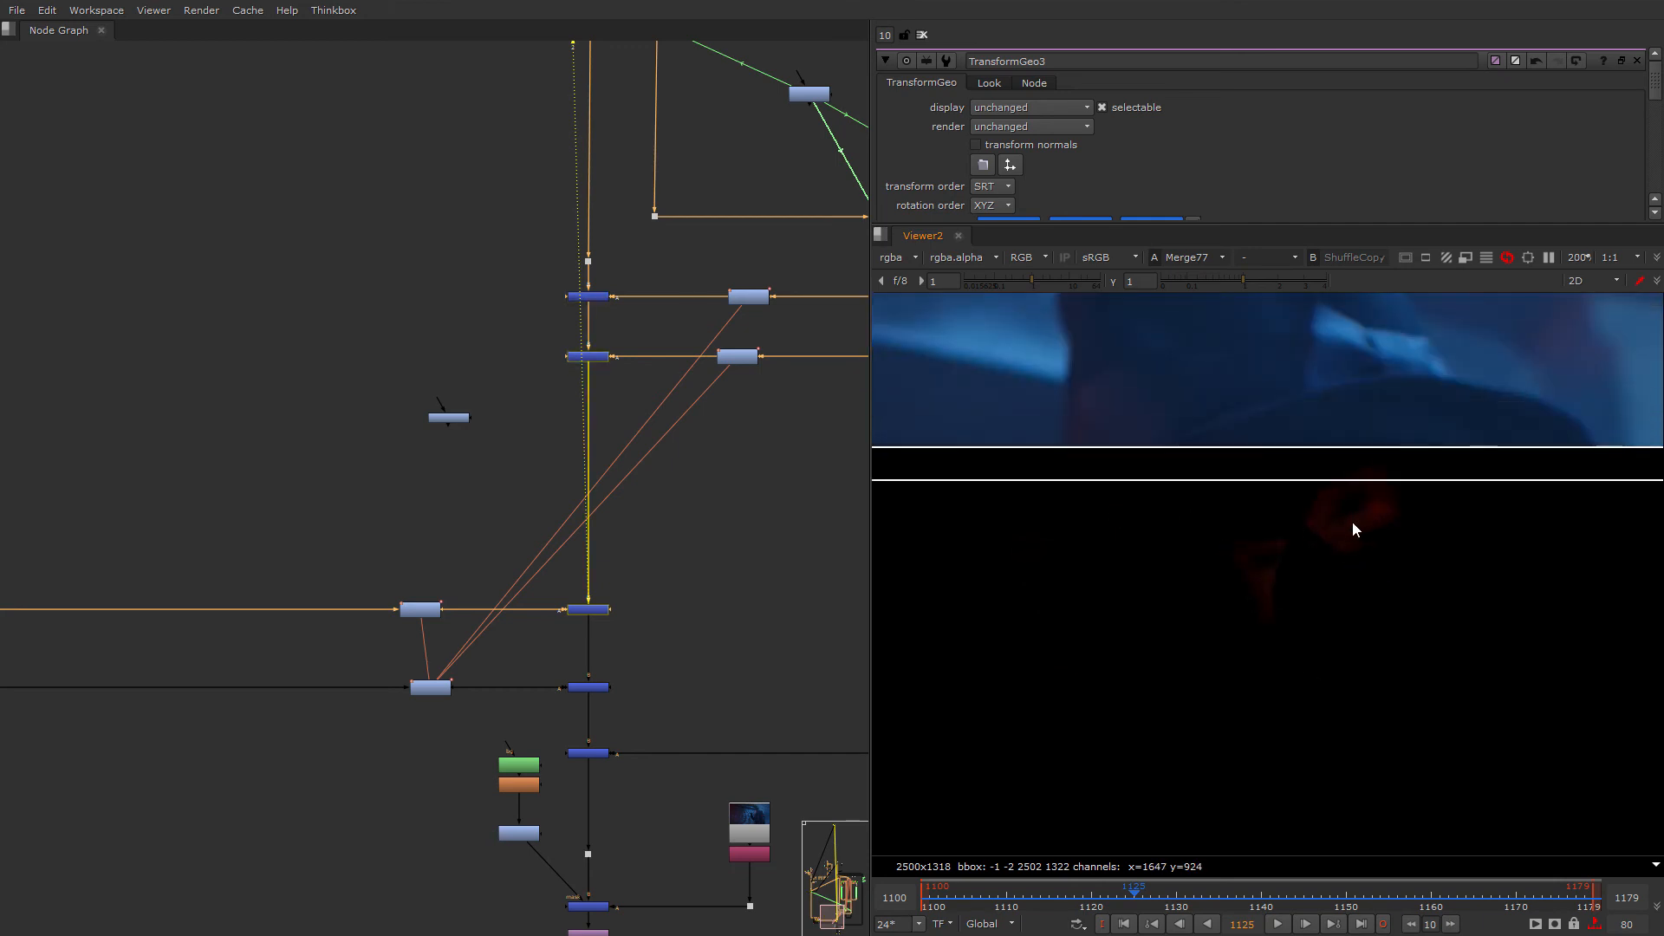
# Step: Look over the node graph around the two eye render branches and the filter stacks feeding them
pyautogui.scroll(-10, 520, 690)
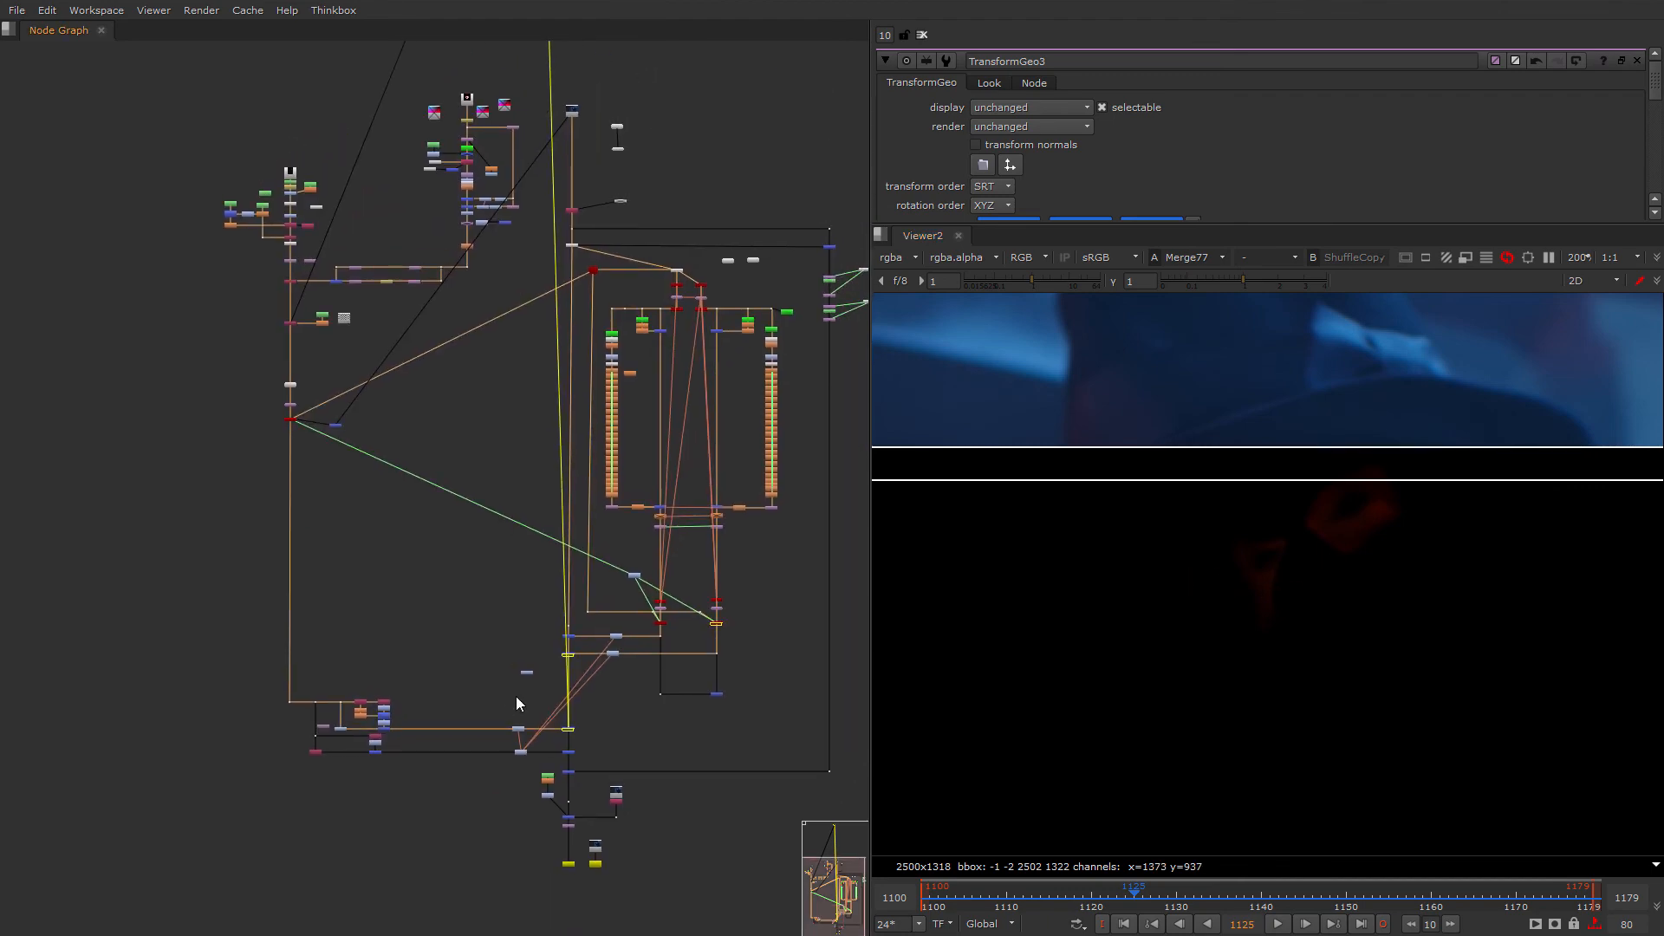
pyautogui.moveTo(505, 649); pyautogui.dragTo(531, 453, button='middle')
pyautogui.scroll(7, 614, 550)
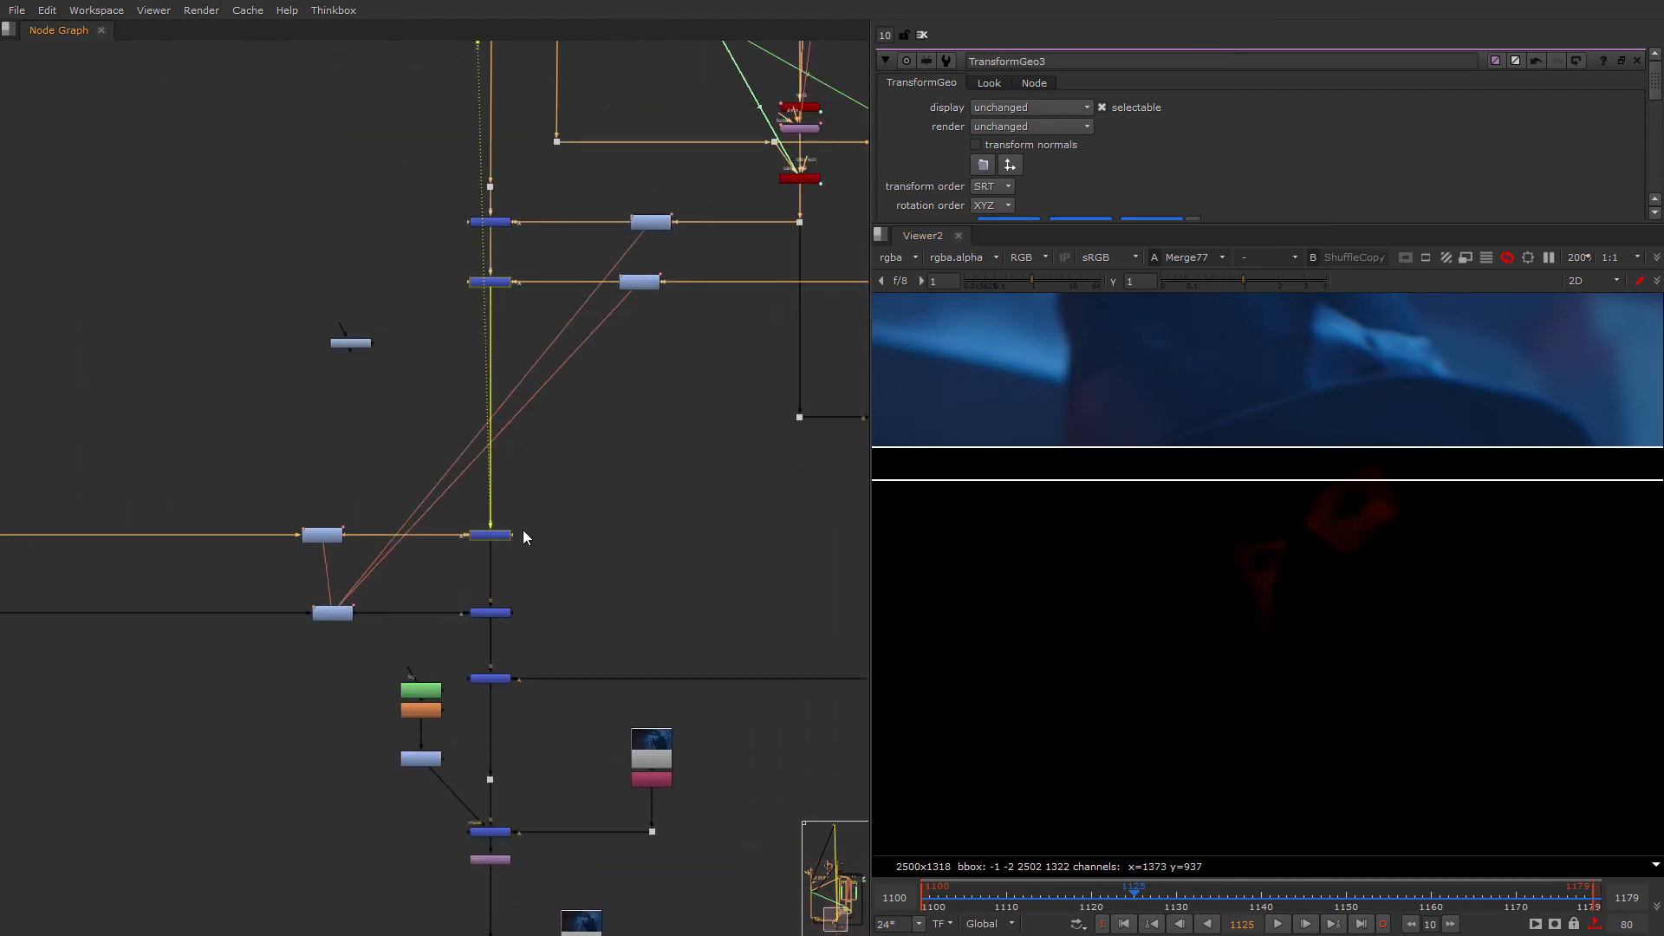
pyautogui.scroll(-4, 523, 529)
pyautogui.moveTo(663, 354); pyautogui.dragTo(523, 680, button='middle')
pyautogui.scroll(1, 454, 486)
pyautogui.scroll(1, 524, 681)
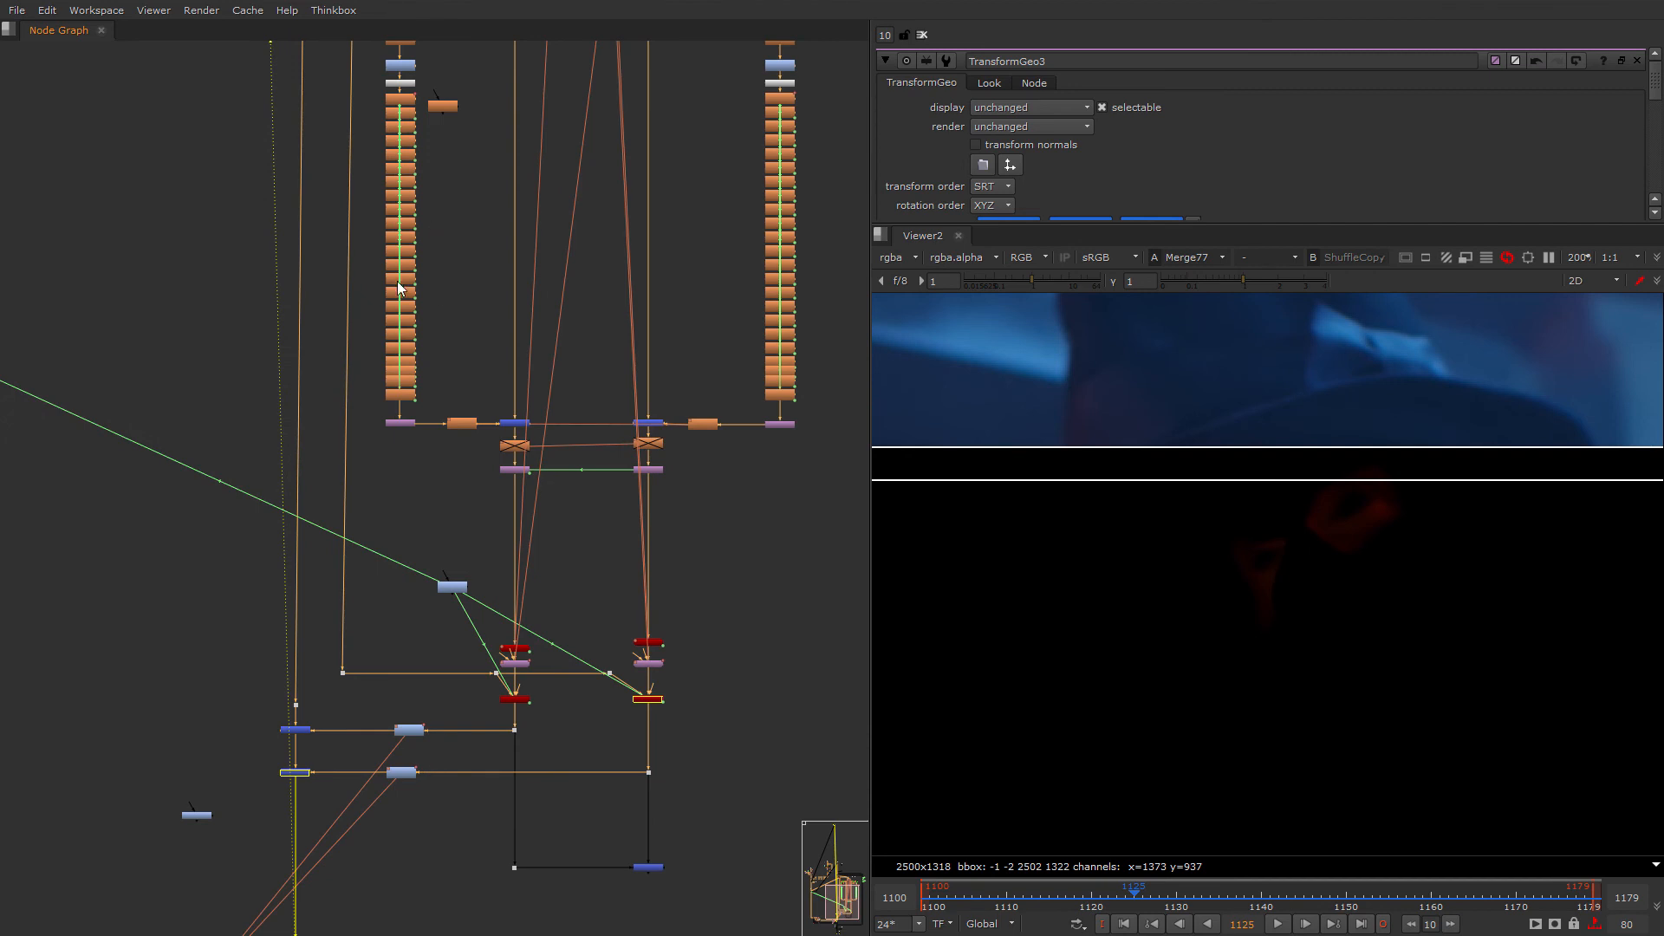
pyautogui.scroll(-3, 533, 523)
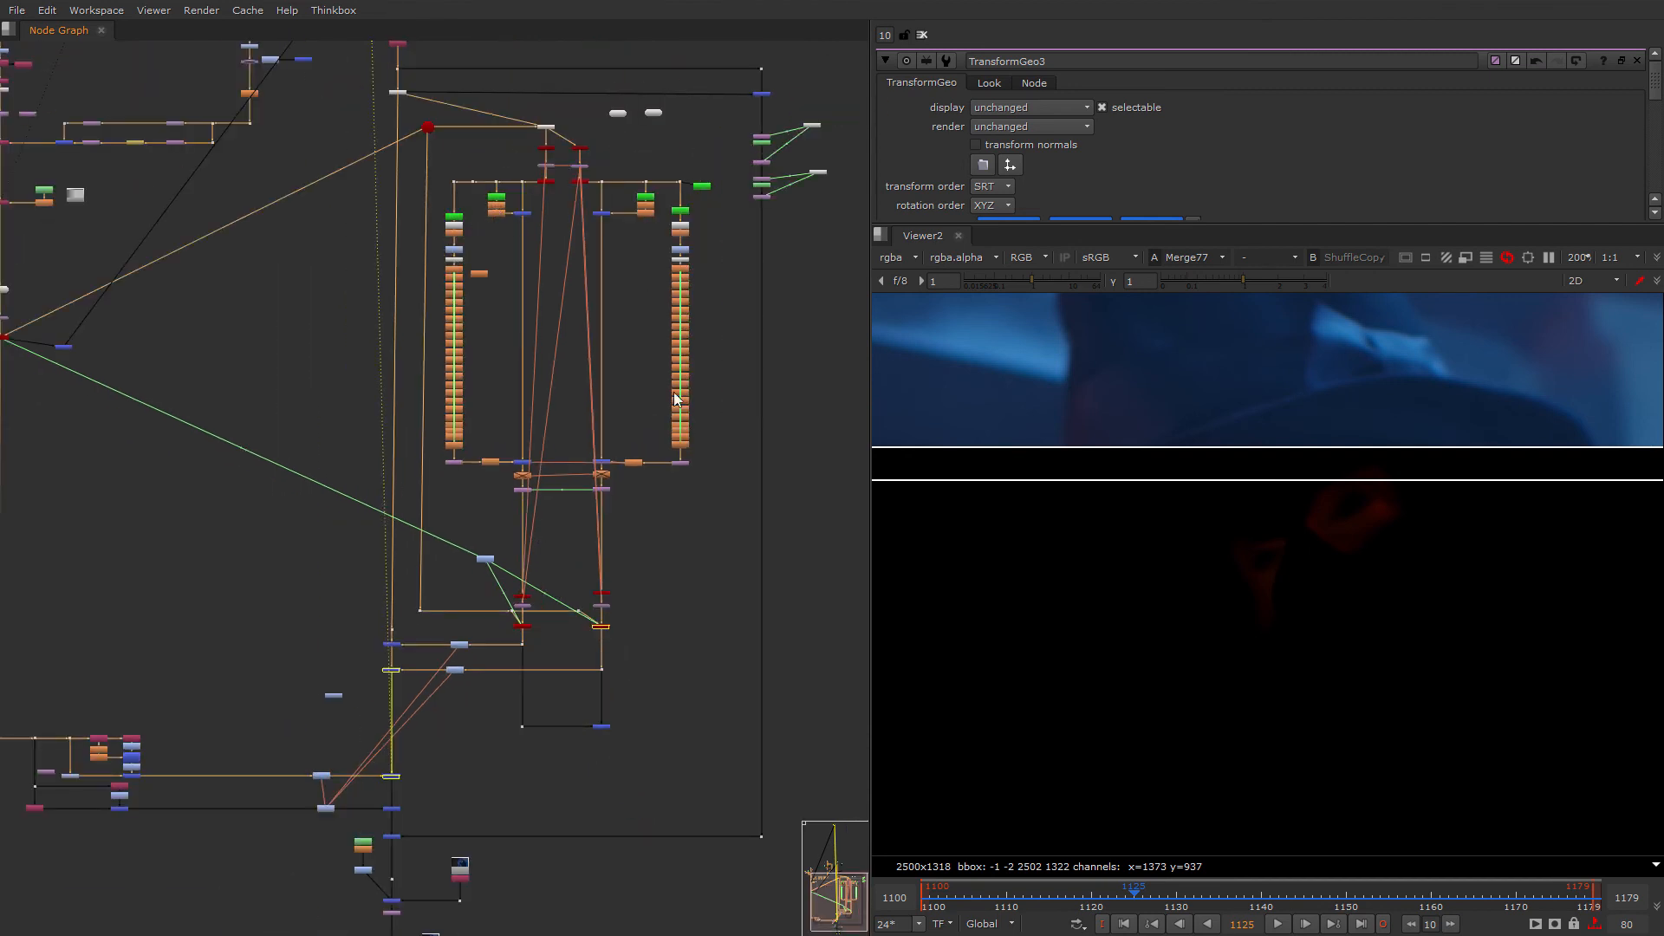
pyautogui.scroll(3, 652, 690)
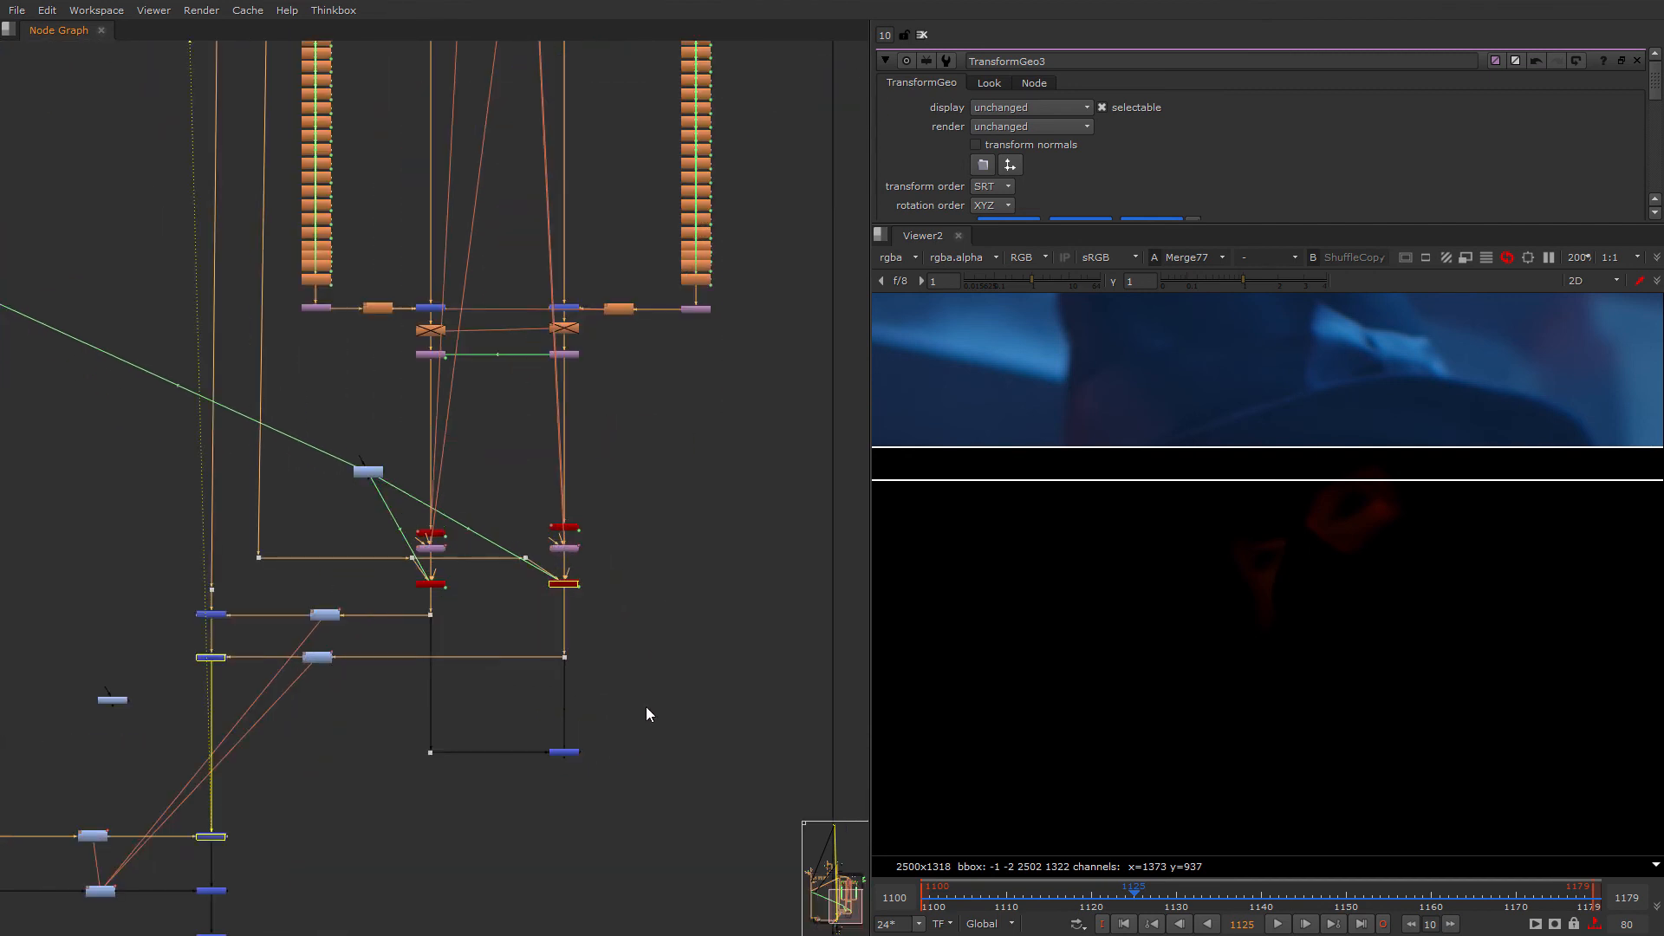
# Step: Delete the spare merge and its connecting dot below the two eye render branches
pyautogui.click(564, 751)
pyautogui.press('Delete')
pyautogui.press('Delete')
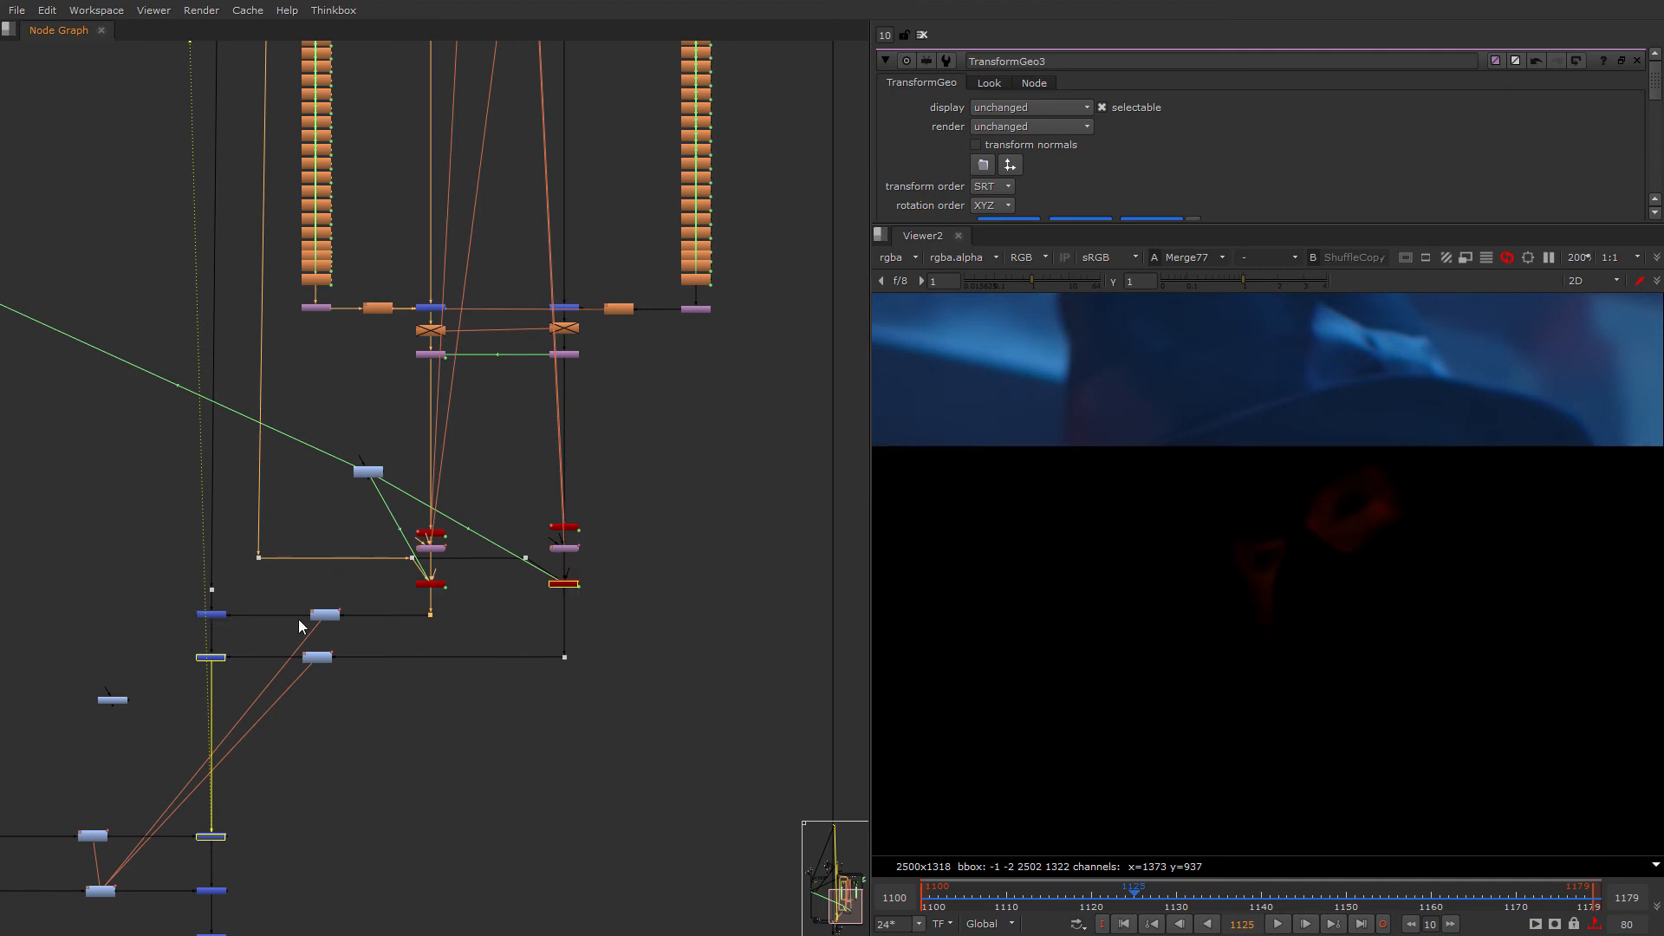
# Step: Try a Write node below the first eye render branch, look at its channels setting, and delete the node
pyautogui.scroll(3, 362, 690)
pyautogui.press('w')
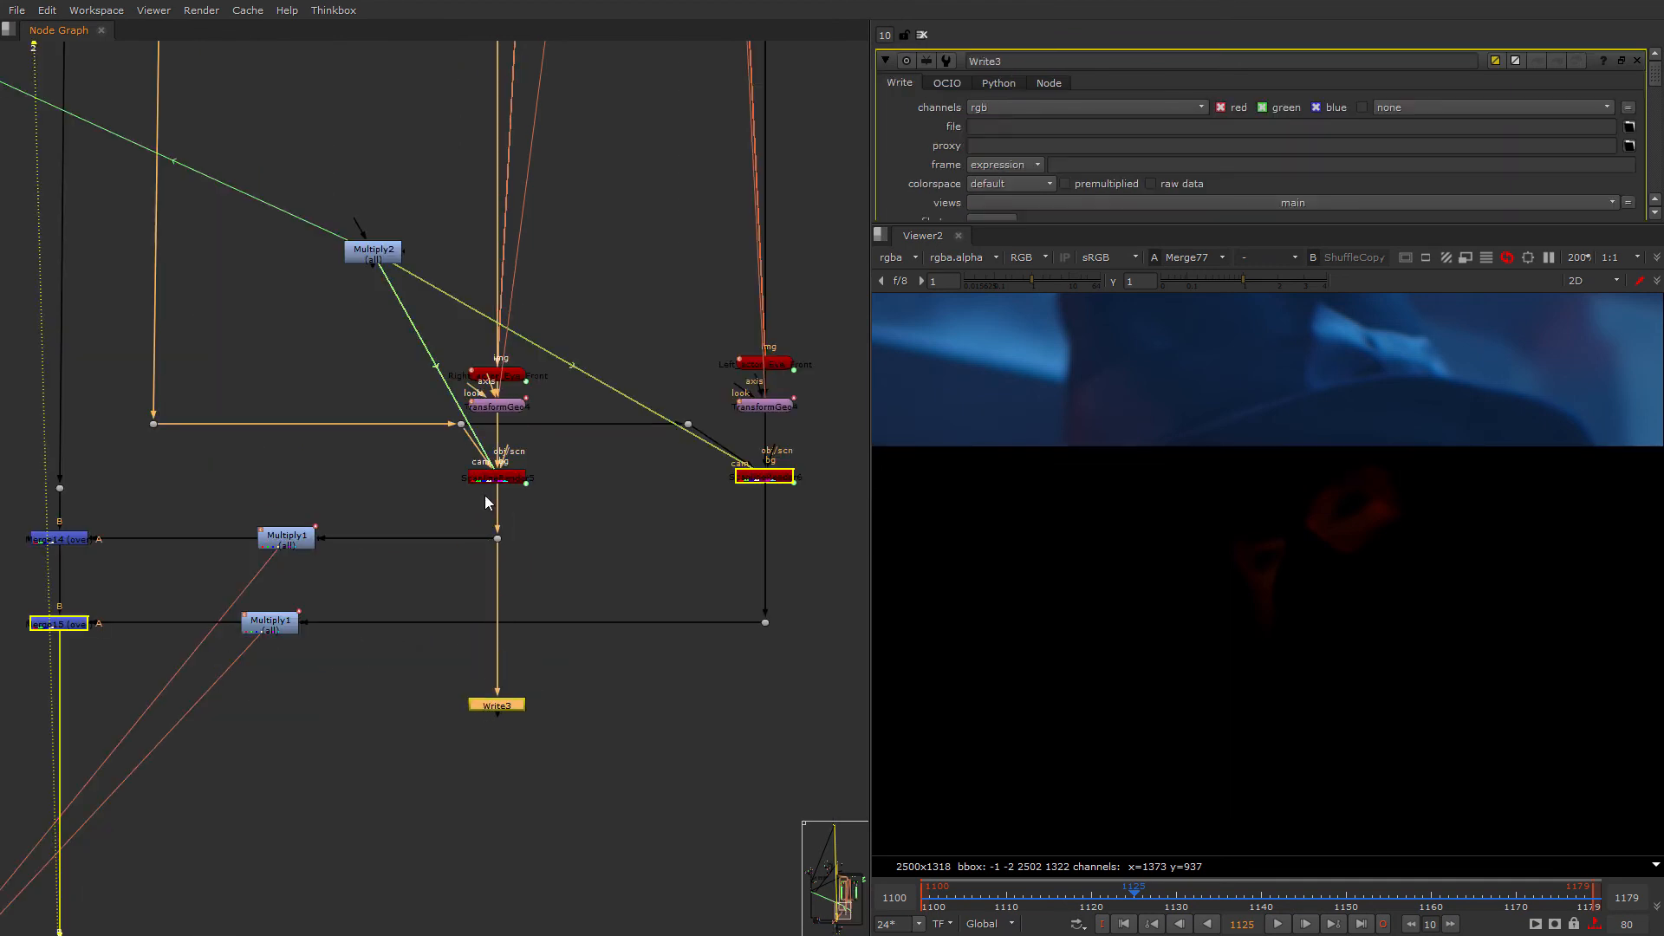
pyautogui.click(1007, 110)
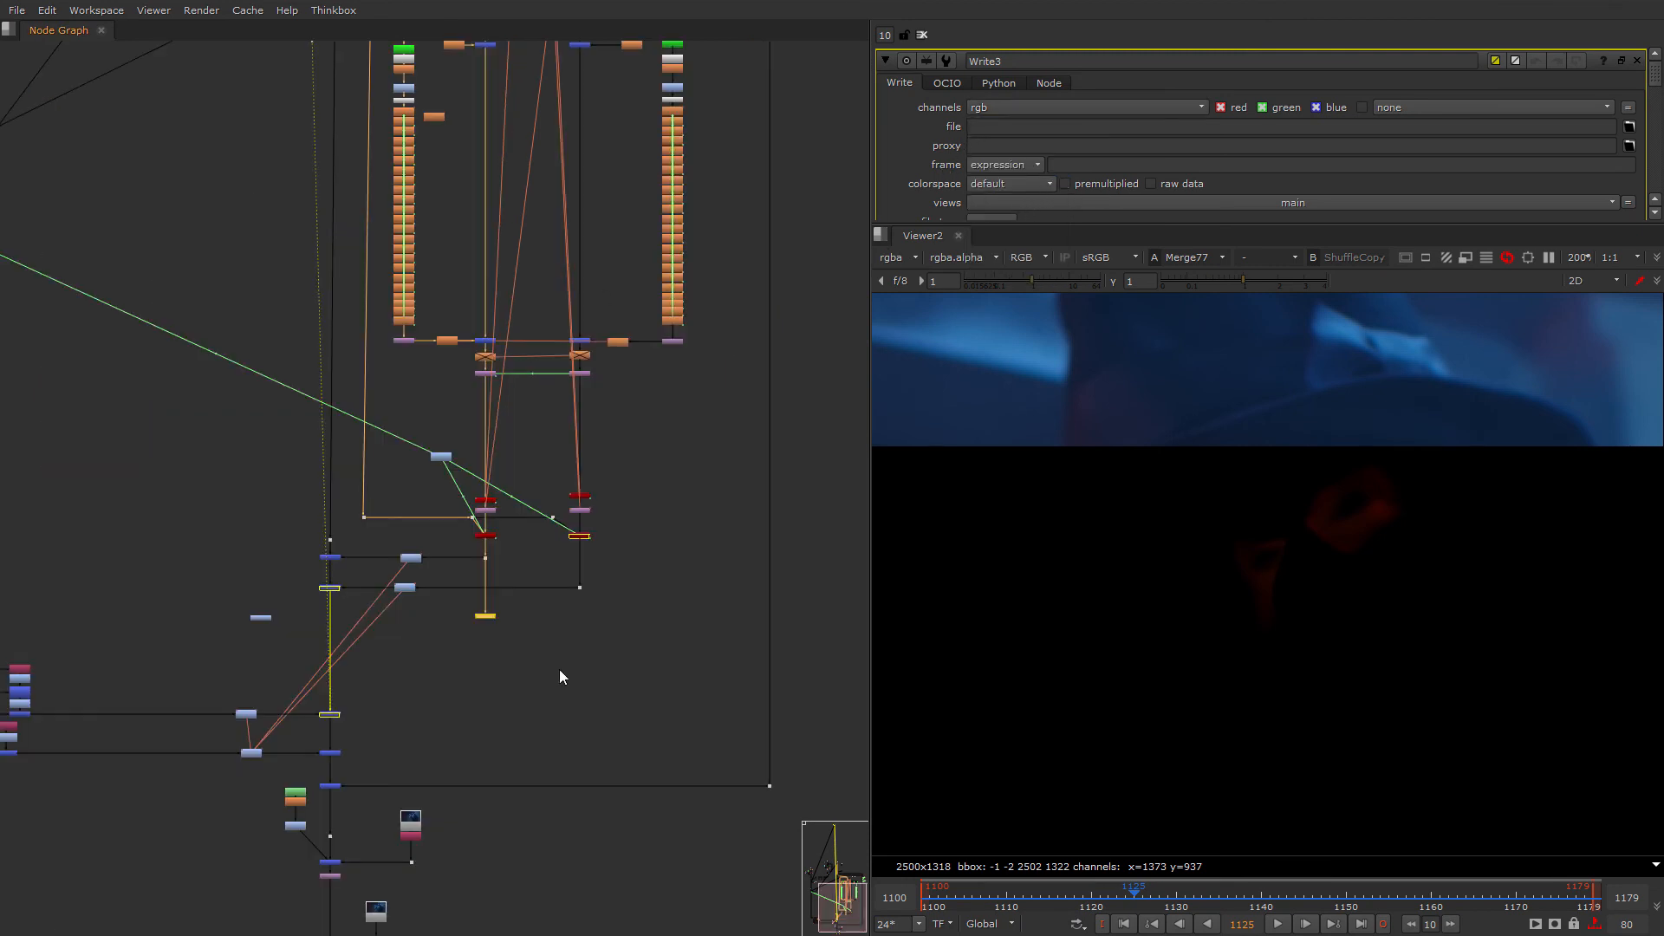
pyautogui.scroll(2, 559, 677)
pyautogui.moveTo(510, 550); pyautogui.dragTo(389, 612)
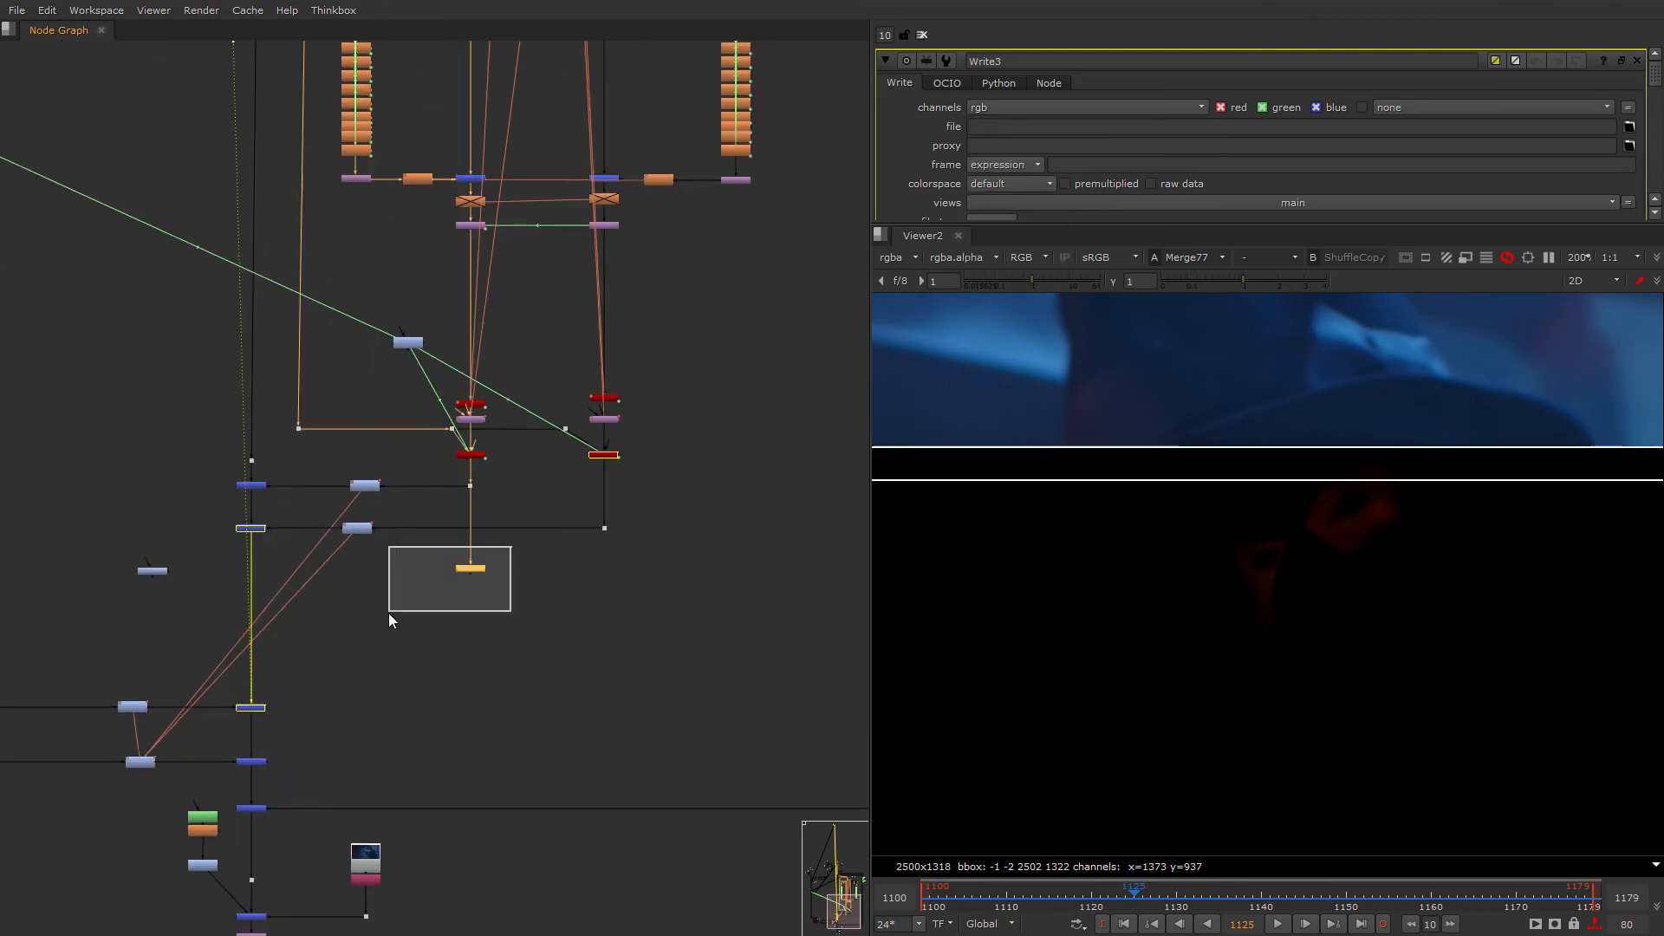
pyautogui.press('Delete')
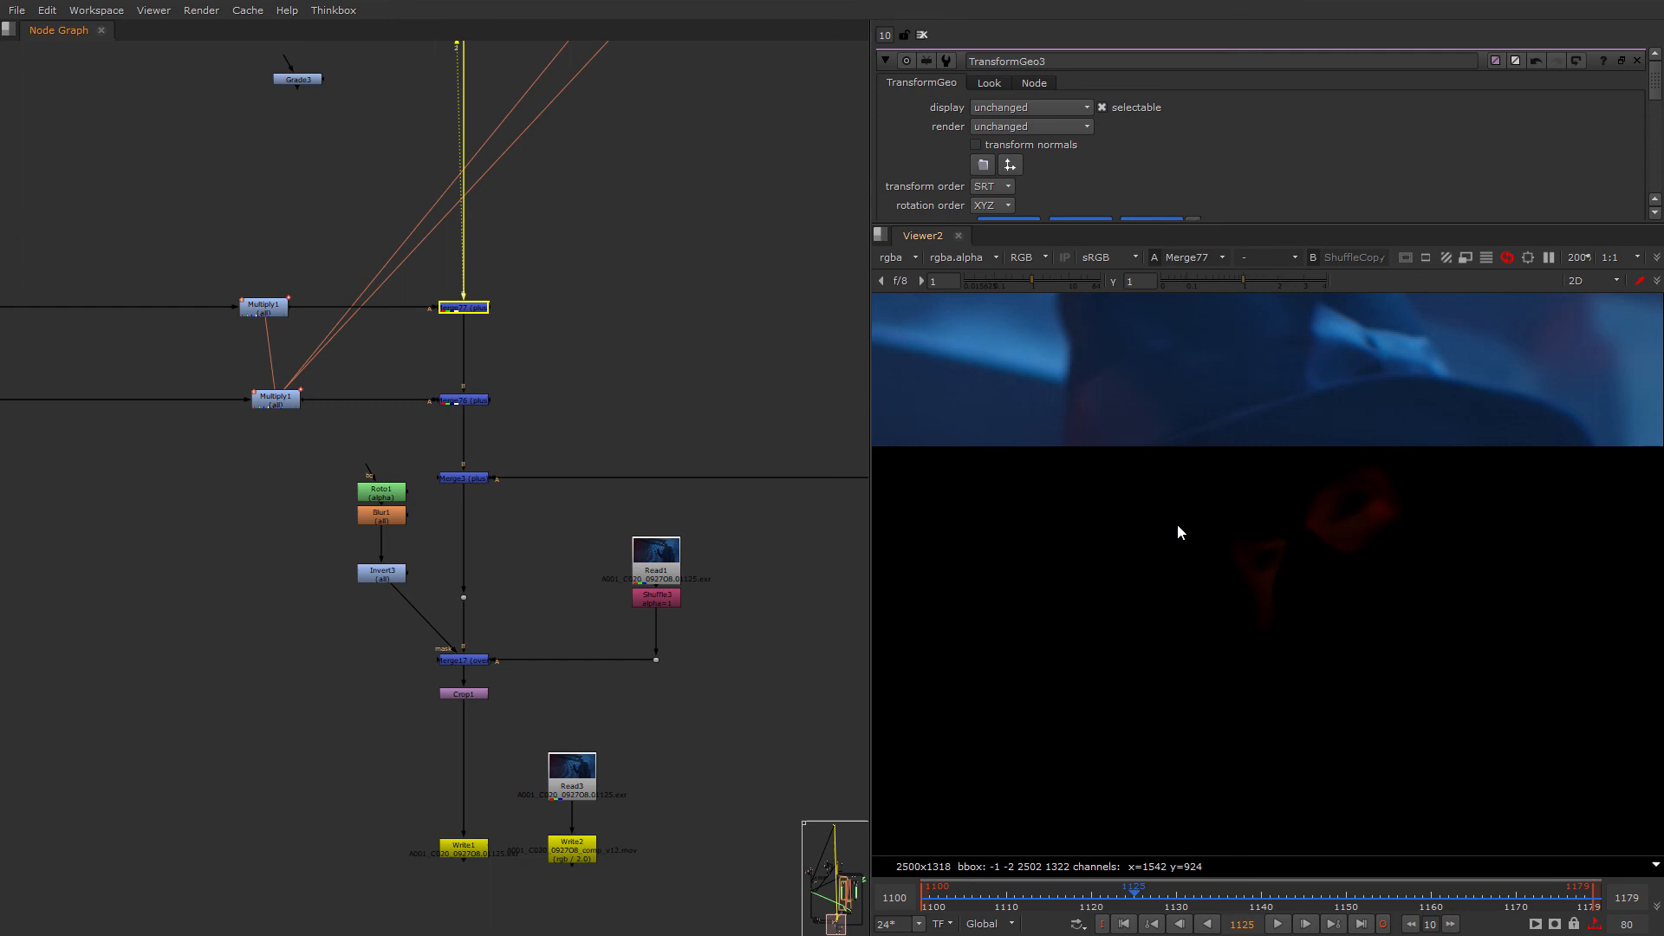
# Step: Open the properties of Read2, the source plate node at the head of the main comp line
pyautogui.scroll(-6, 559, 560)
pyautogui.scroll(4, 644, 338)
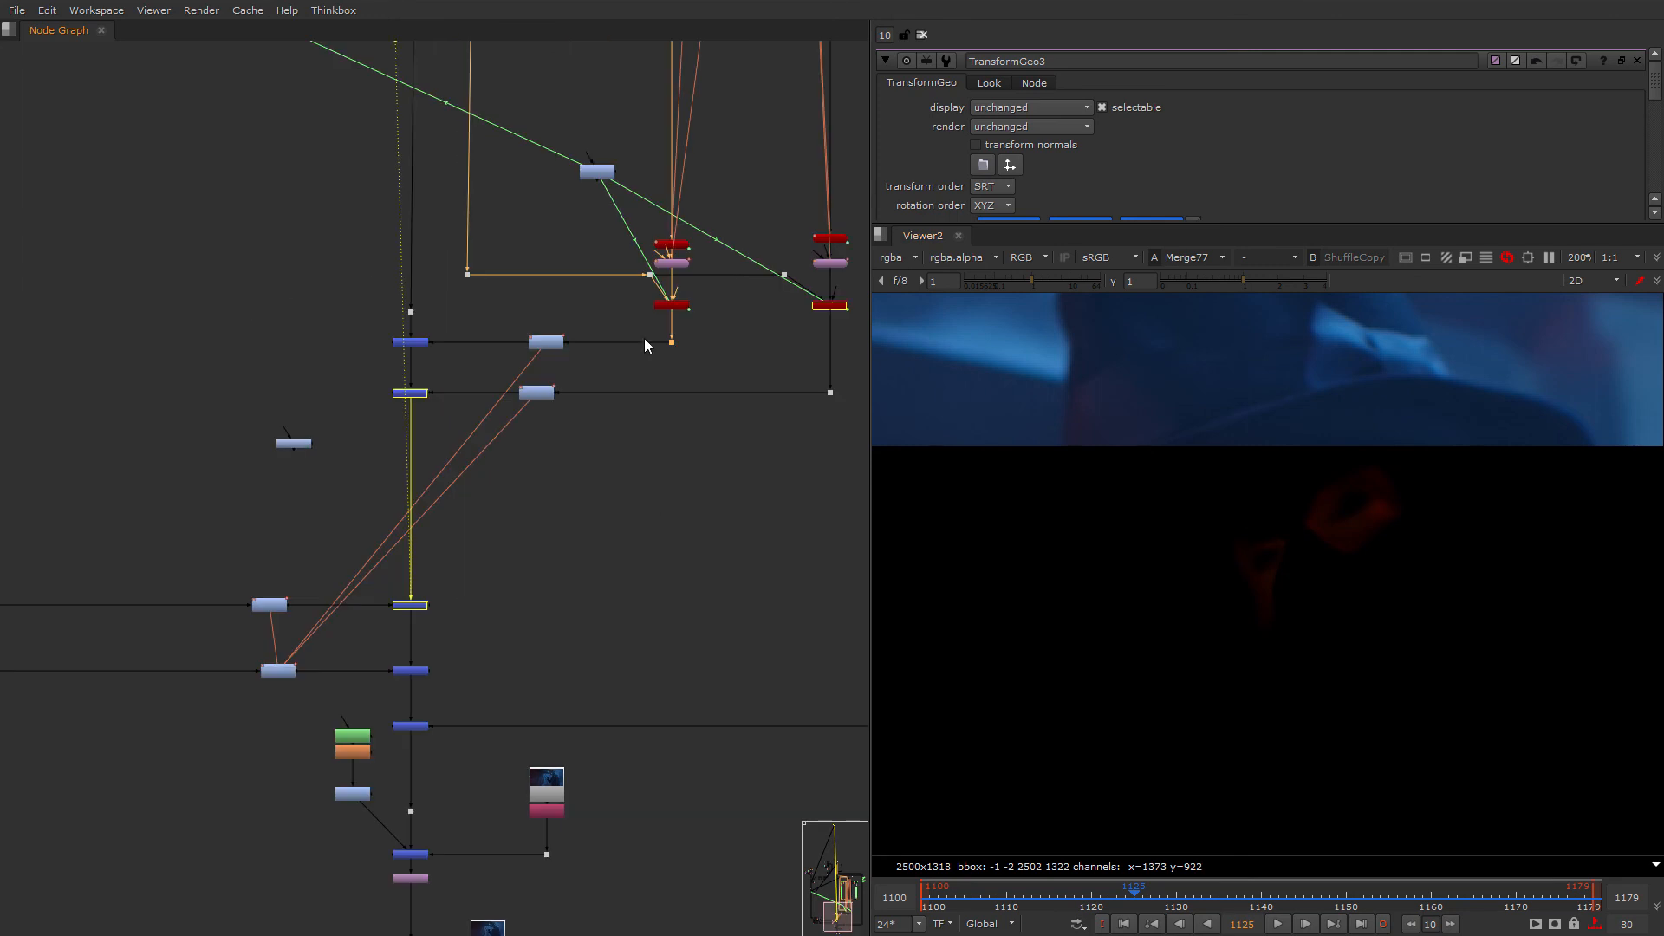
pyautogui.moveTo(611, 598); pyautogui.dragTo(474, 717, button='middle')
pyautogui.scroll(-6, 475, 710)
pyautogui.moveTo(535, 659); pyautogui.dragTo(611, 637, button='middle')
pyautogui.scroll(4, 610, 637)
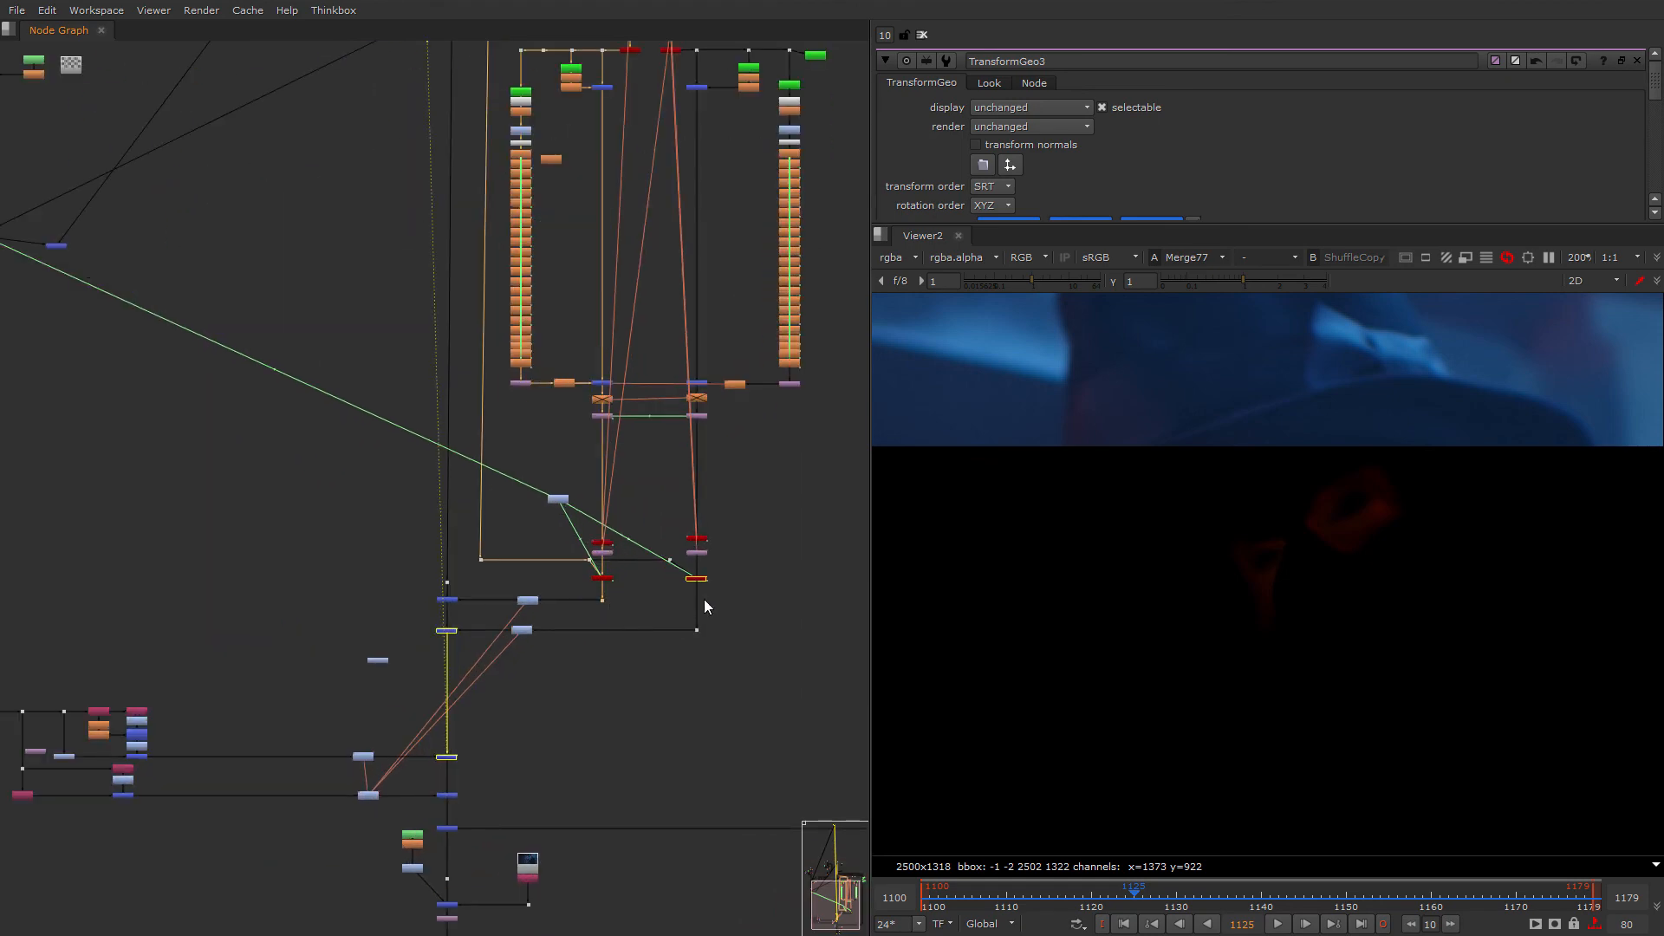
pyautogui.scroll(-3, 551, 521)
pyautogui.moveTo(544, 534); pyautogui.dragTo(514, 815, button='middle')
pyautogui.doubleClick(463, 323)
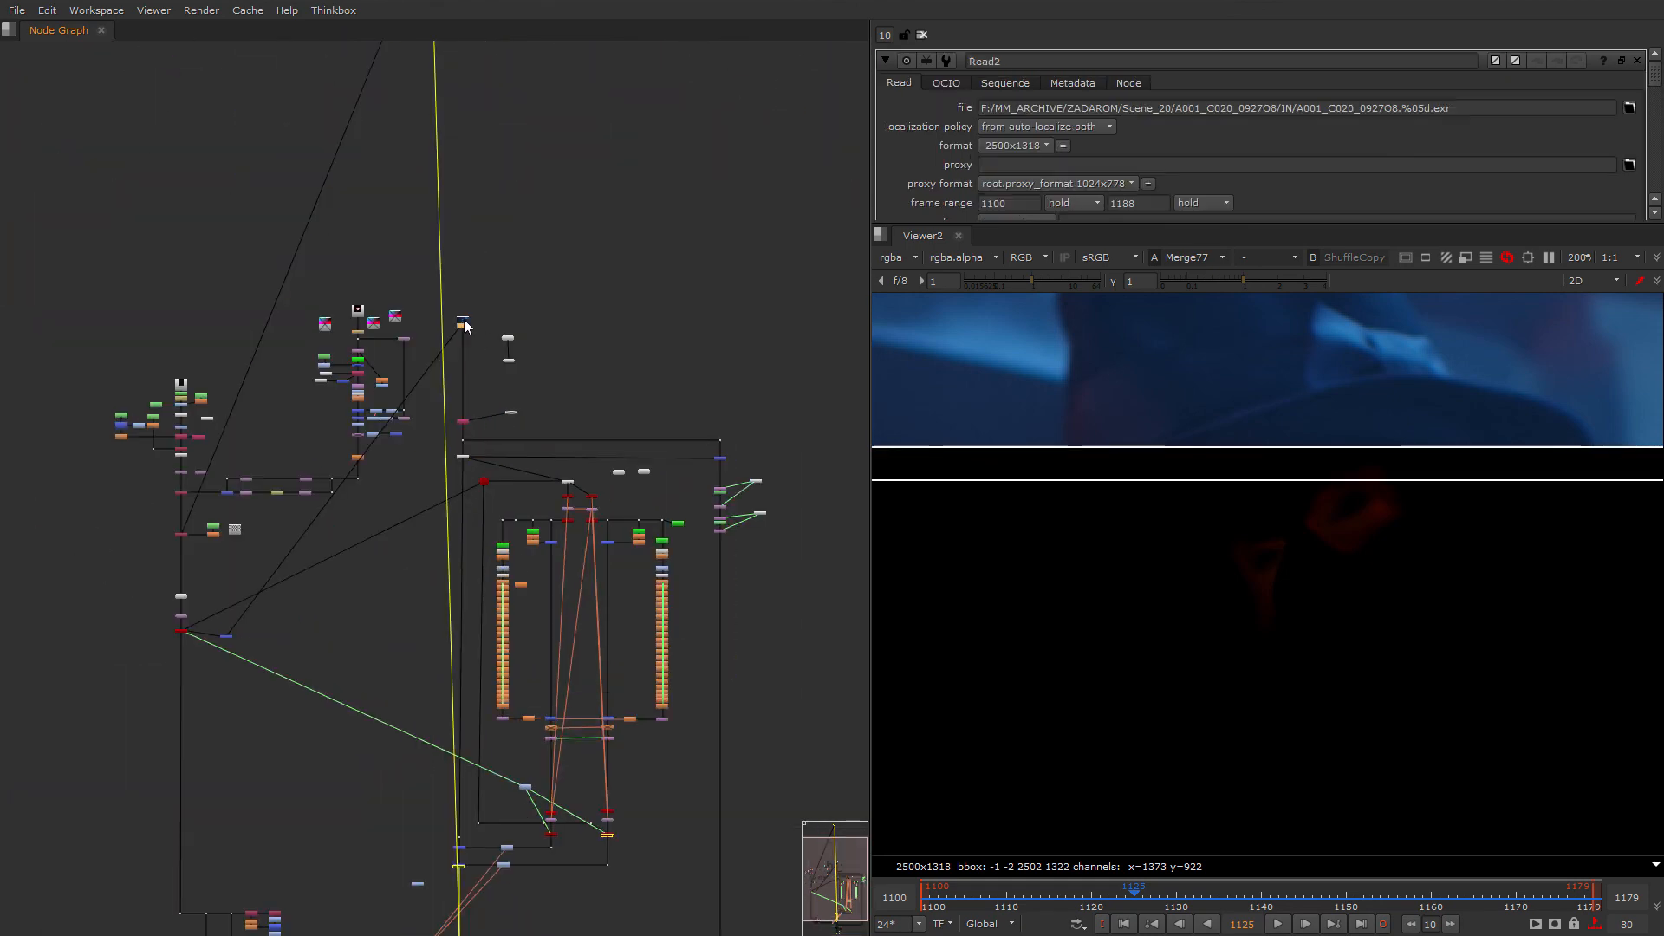
# Step: Switch to File Explorer and open the F:/MM_ARCHIVE/ZADAROM/Scene_20/A001_C020_0927O8/IN folder using Read2's file path
pyautogui.press('super+e')
pyautogui.click(680, 317)
pyautogui.write('F:/MM_ARCHIVE/ZADAROM/Scene_20/A001_C020_092708/IN/A001_C020_092708.%05d.exr')
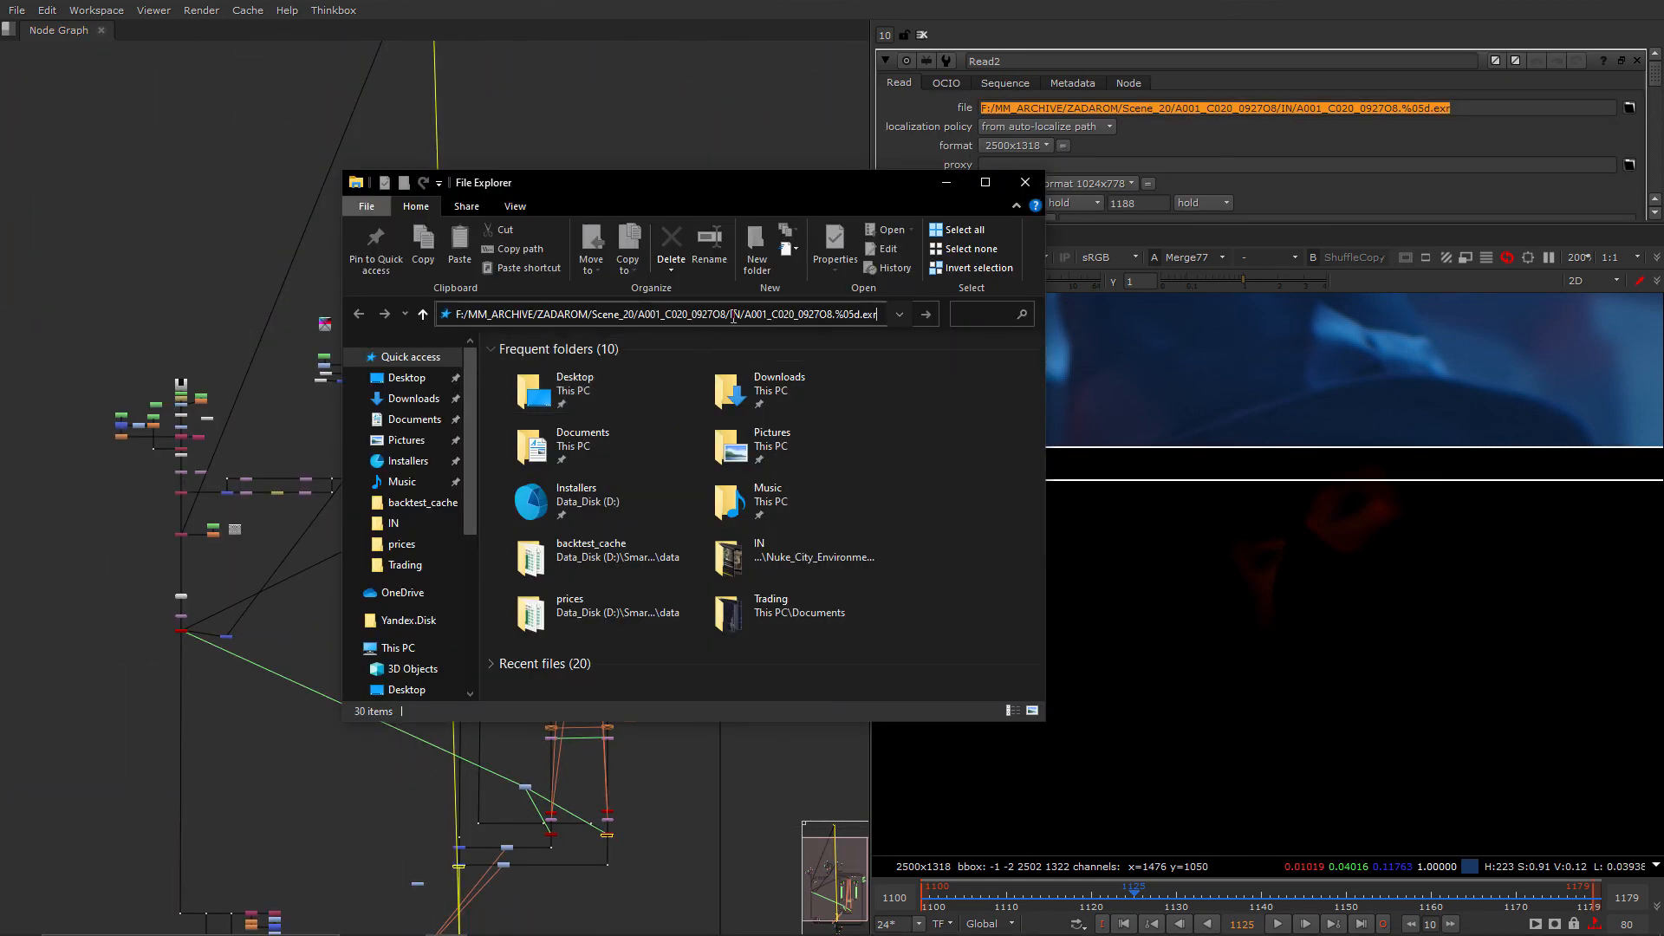
pyautogui.keyDown('shift'); pyautogui.click(752, 314); pyautogui.keyUp('shift')
pyautogui.press('BackSpace')
pyautogui.press('Return')
# Step: Check the combined file size of all EXR frames in the IN folder, and close the folder window
pyautogui.hotkey('ctrl', 'a')
pyautogui.hotkey('alt', 'Return')
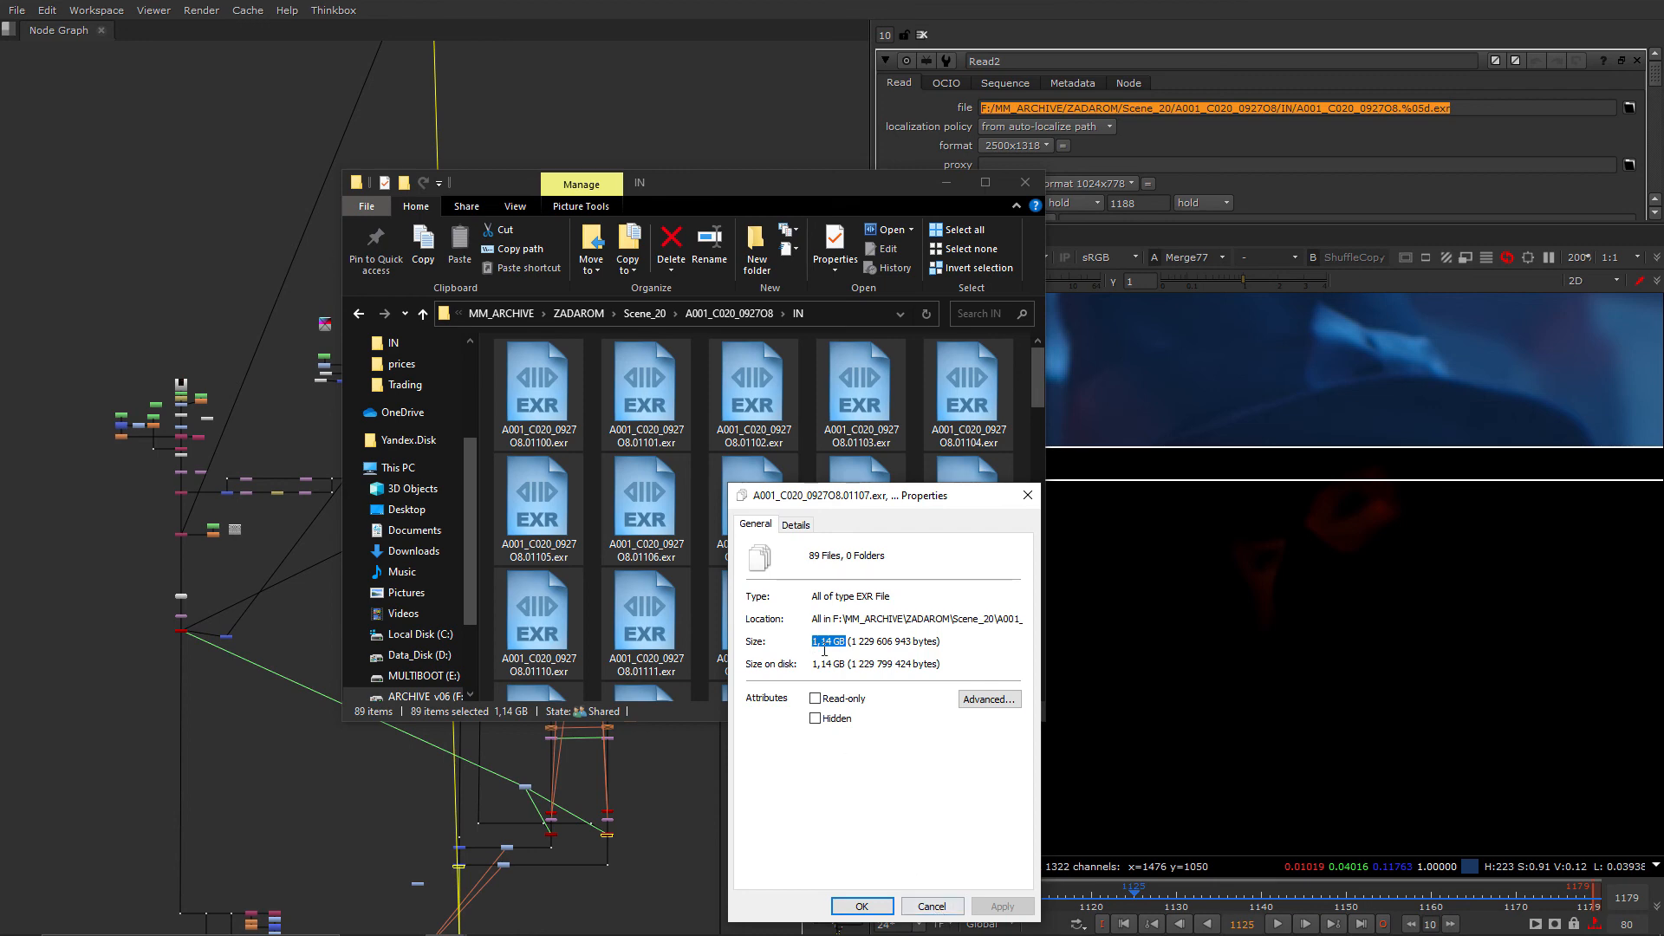
pyautogui.click(930, 909)
pyautogui.click(1025, 182)
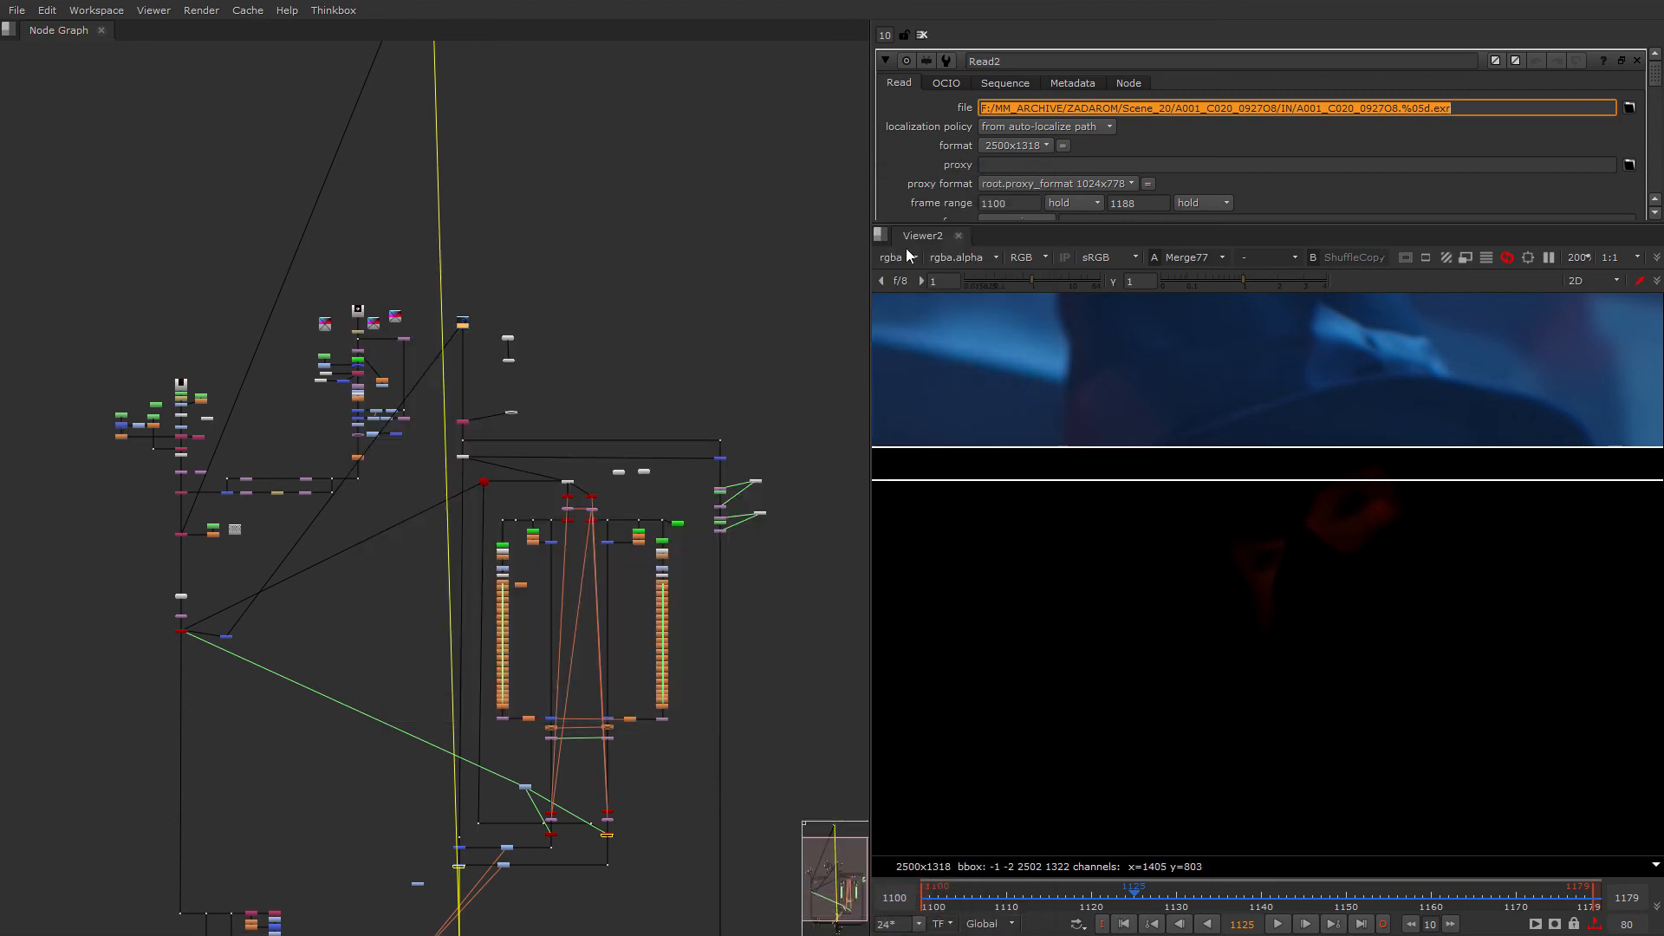
# Step: Enable the cached option on the second eye merge of the main comp line, above Merge77
pyautogui.moveTo(509, 744); pyautogui.dragTo(517, 449, button='middle')
pyautogui.scroll(5, 507, 511)
pyautogui.scroll(2, 607, 537)
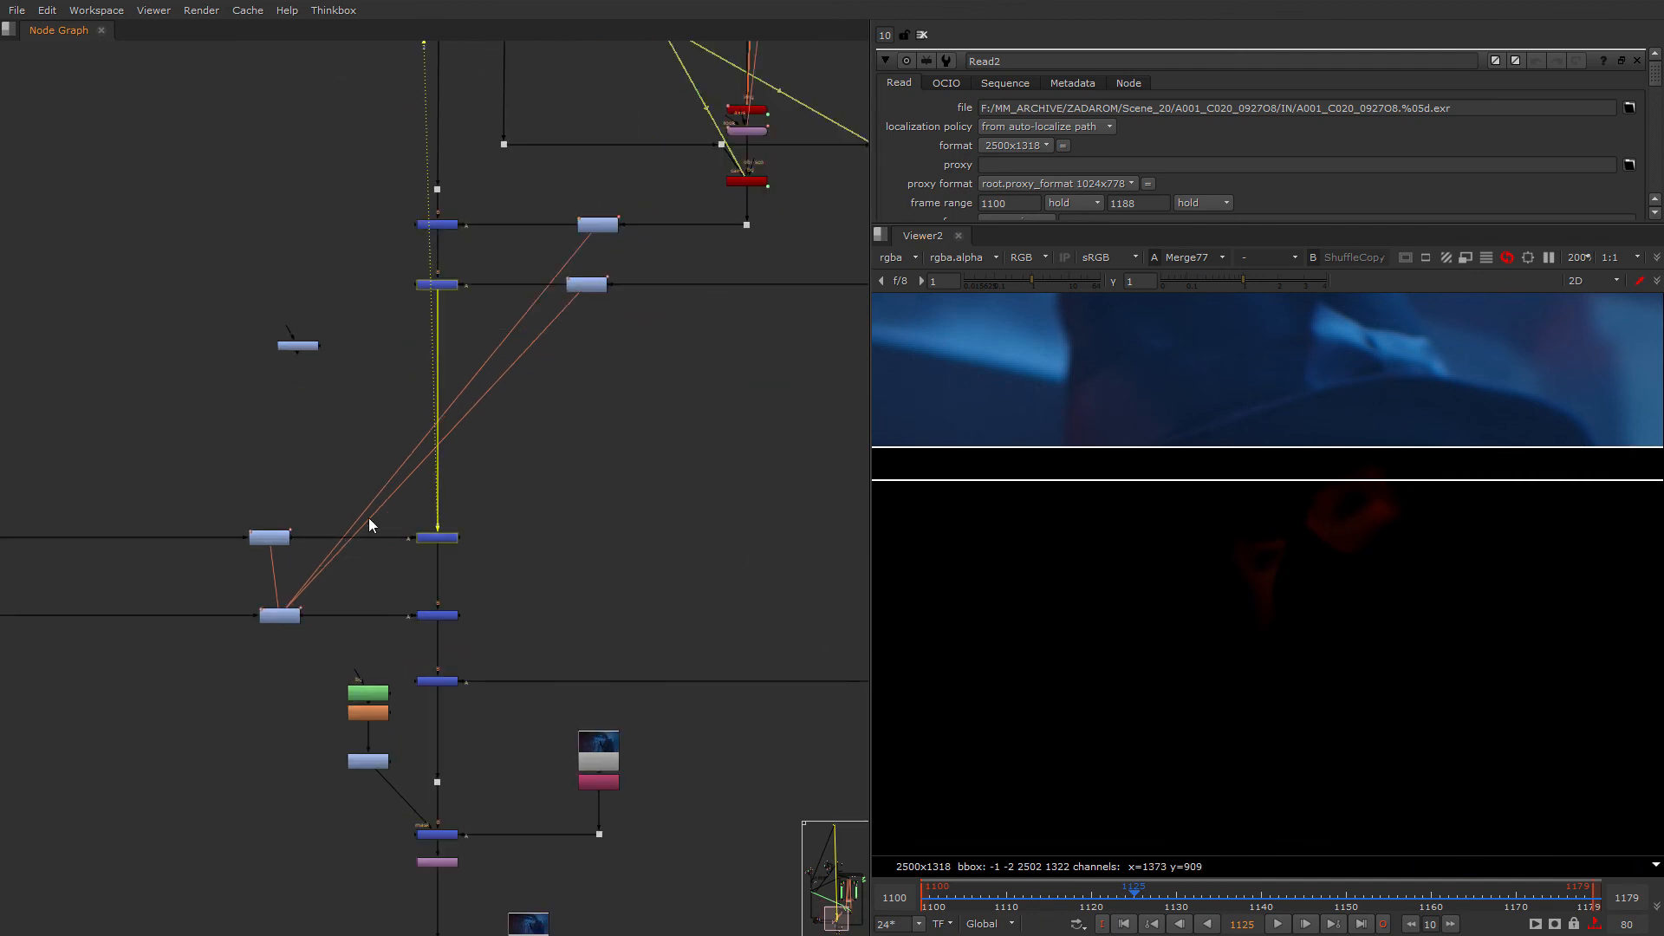
pyautogui.moveTo(624, 528); pyautogui.dragTo(544, 532, button='middle')
pyautogui.scroll(-2, 571, 636)
pyautogui.scroll(2, 555, 640)
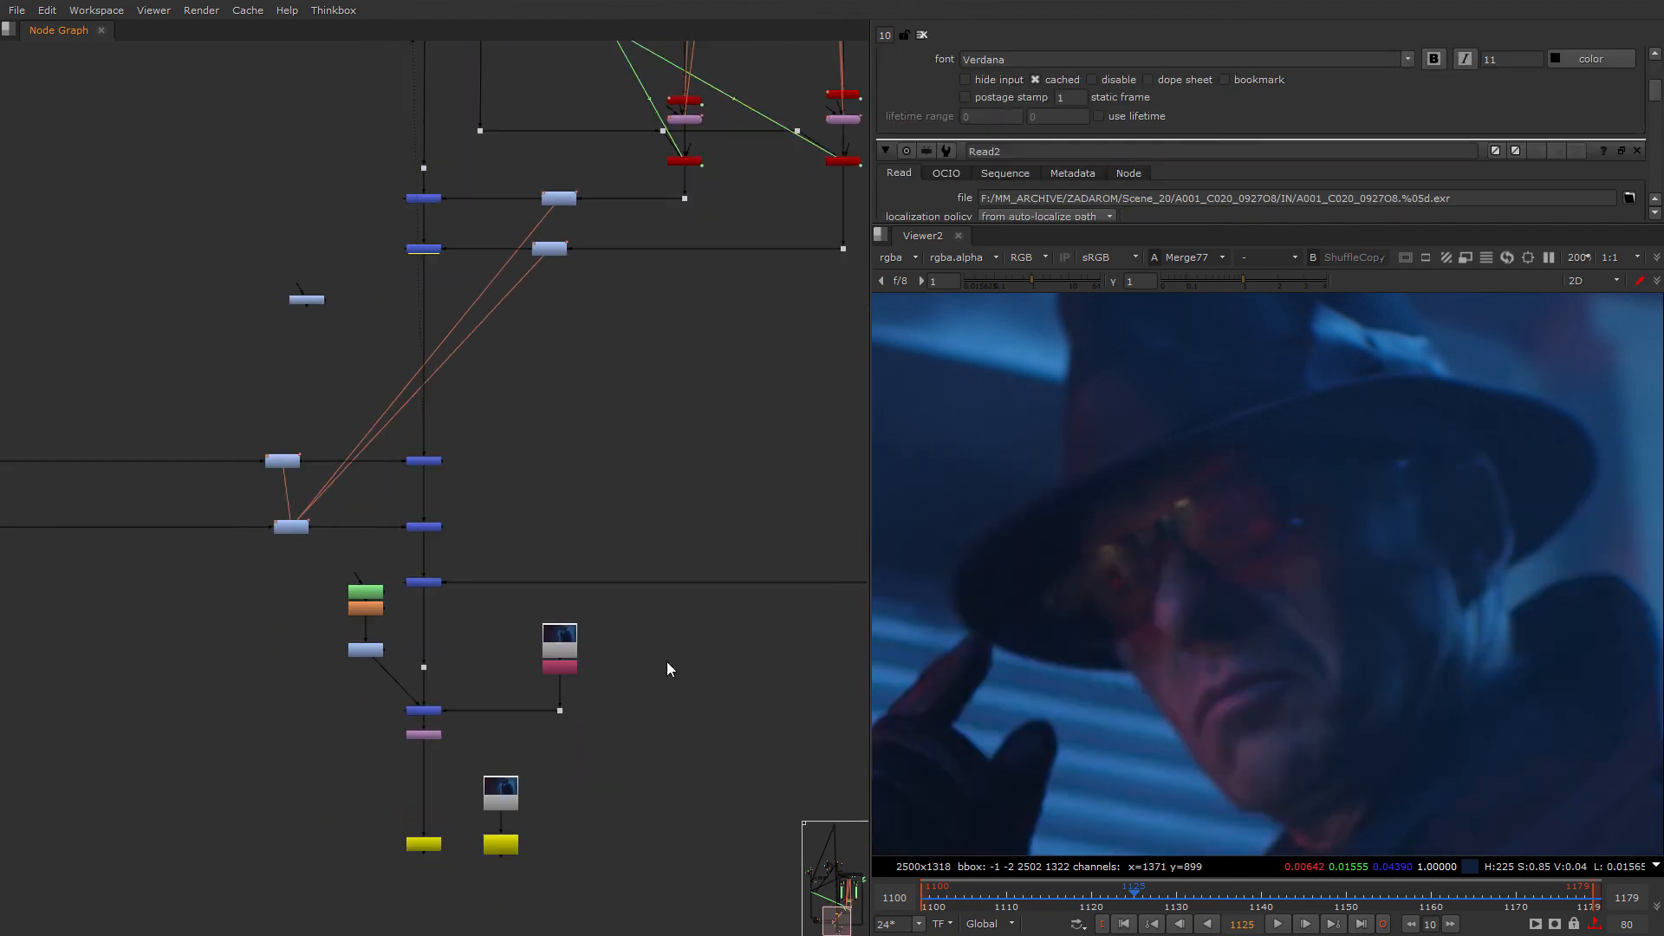
pyautogui.moveTo(668, 662); pyautogui.dragTo(686, 638, button='middle')
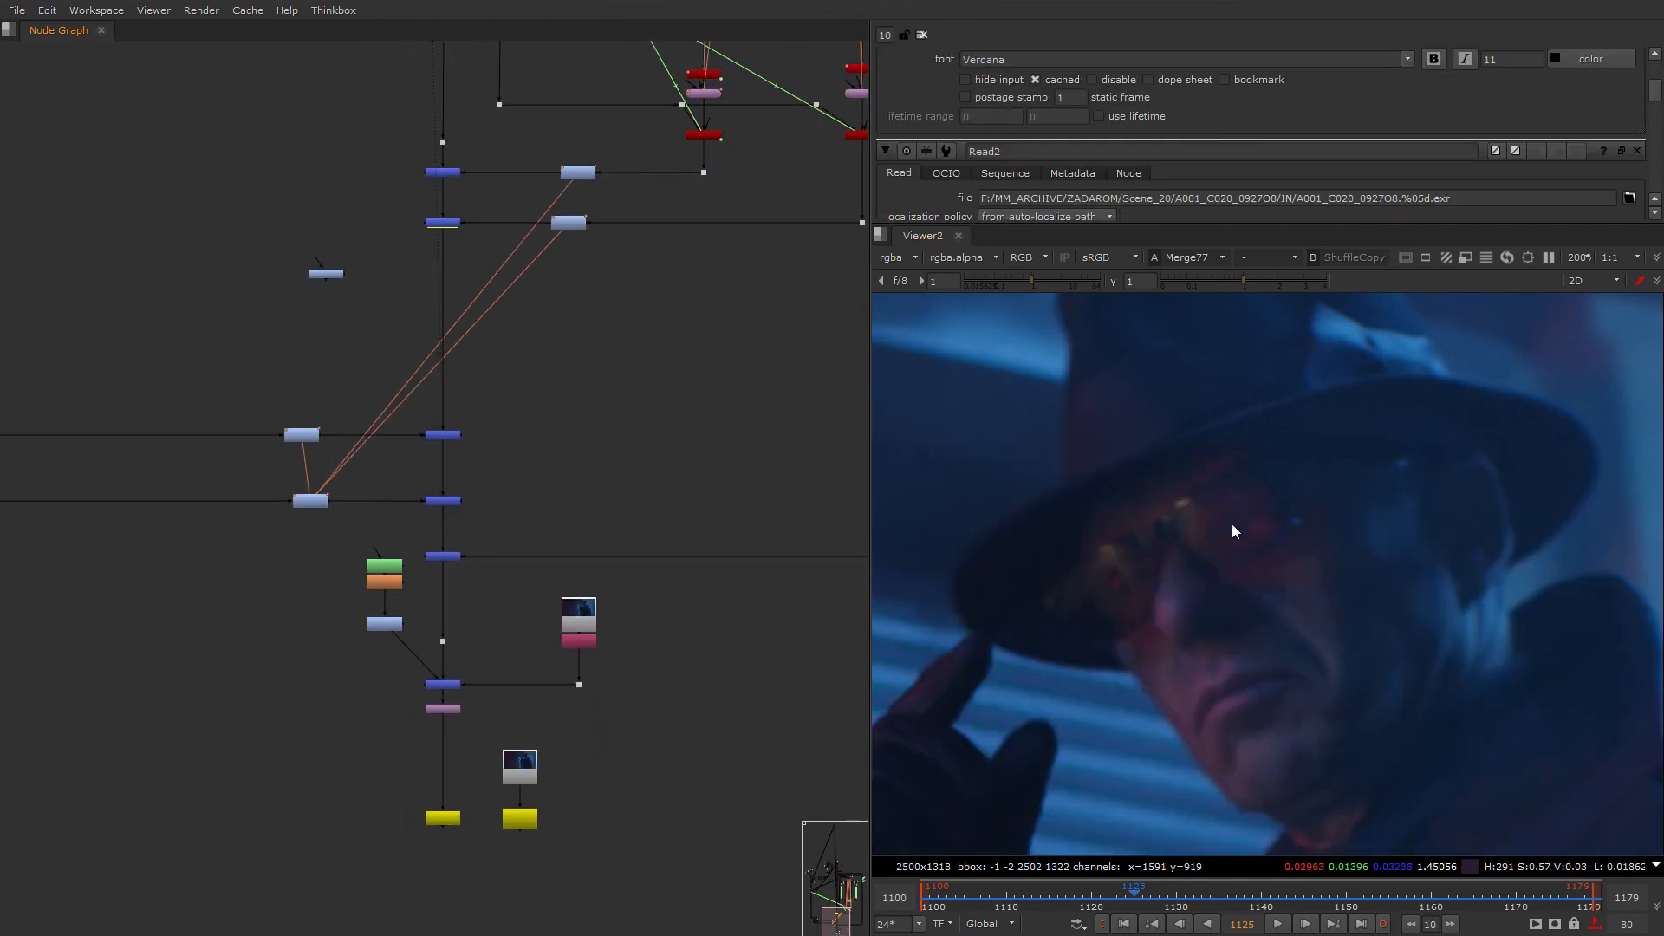
# Step: Display Merge76 and examine the eye glow on the face up close
pyautogui.scroll(1, 1197, 540)
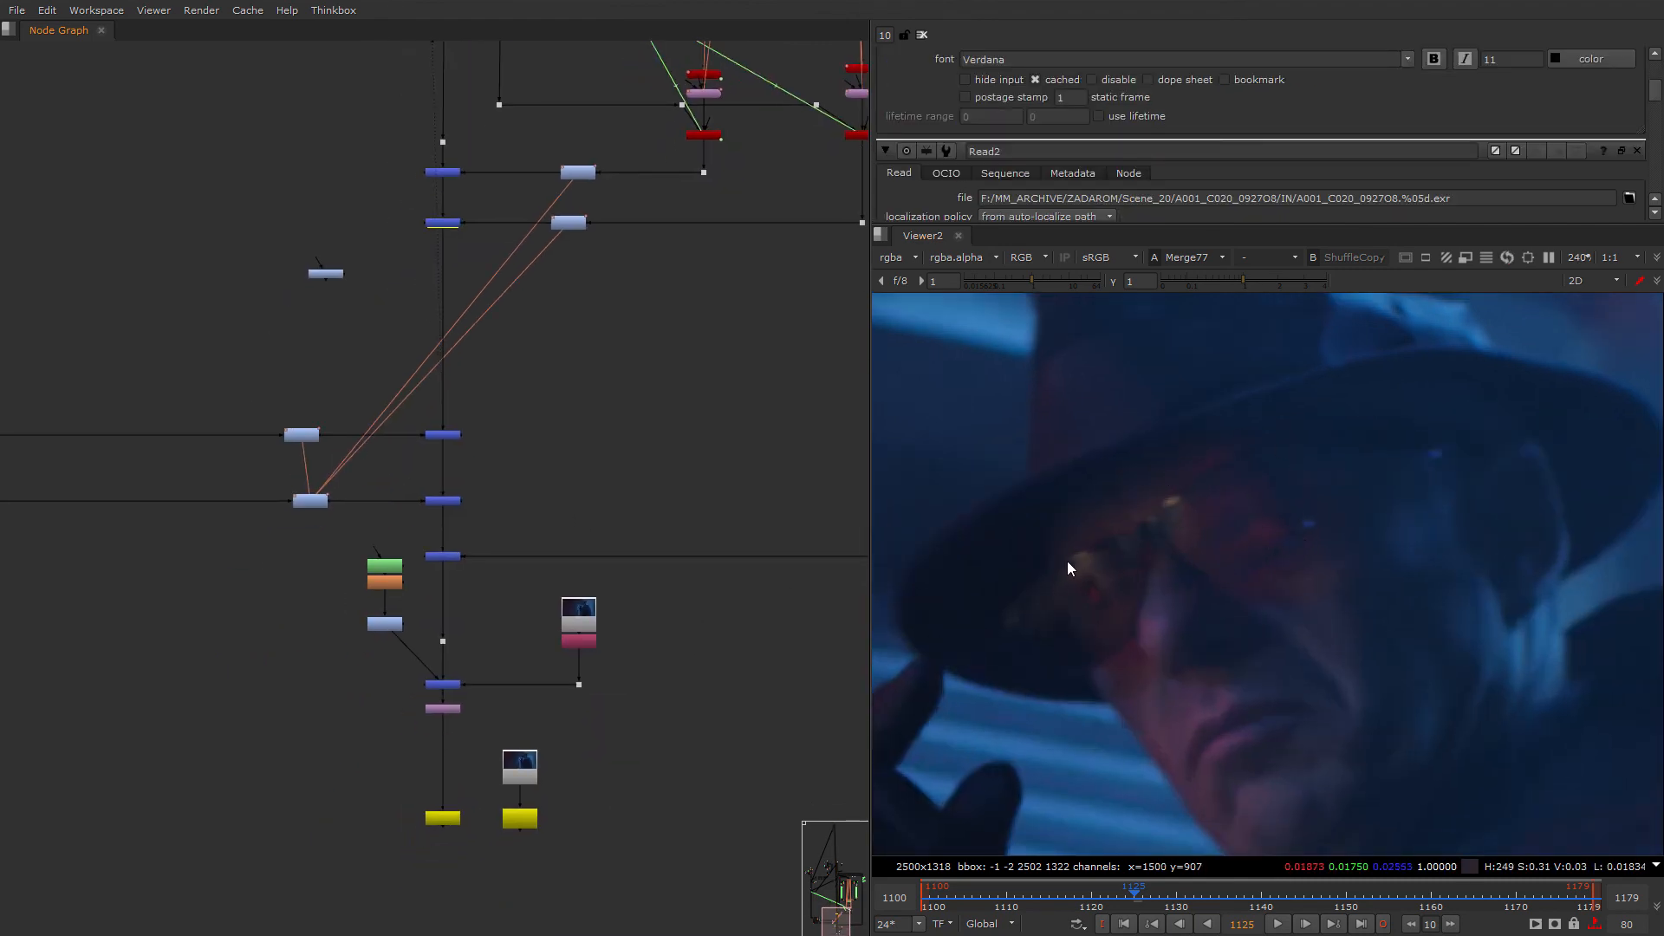
pyautogui.click(444, 501)
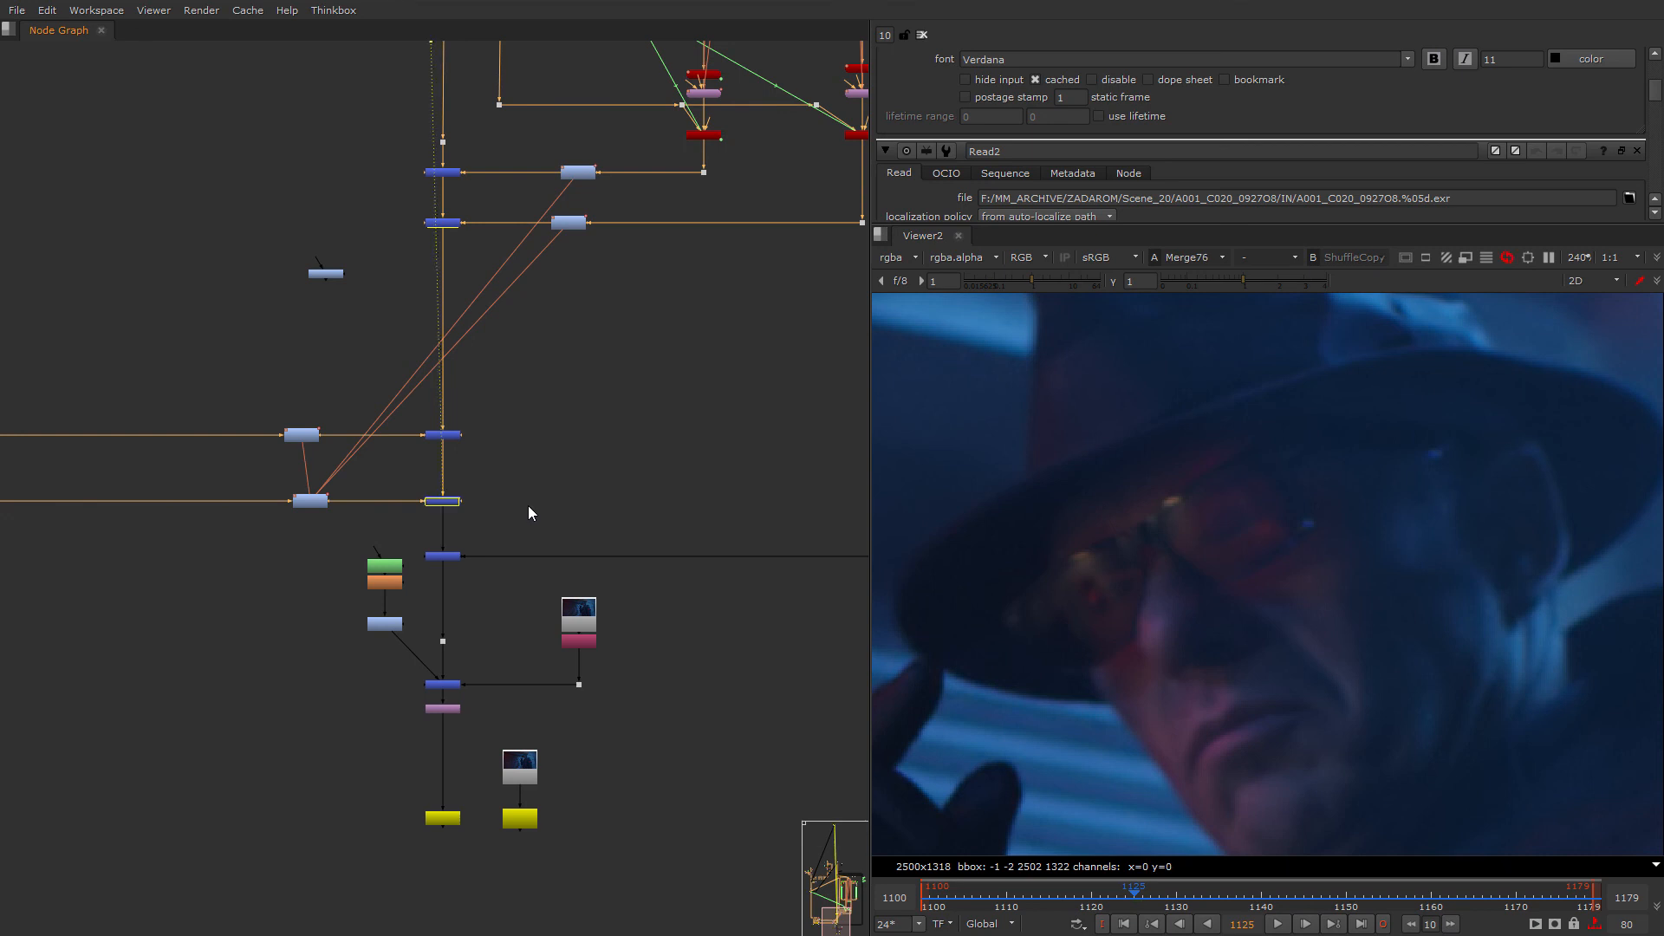
pyautogui.press('1')
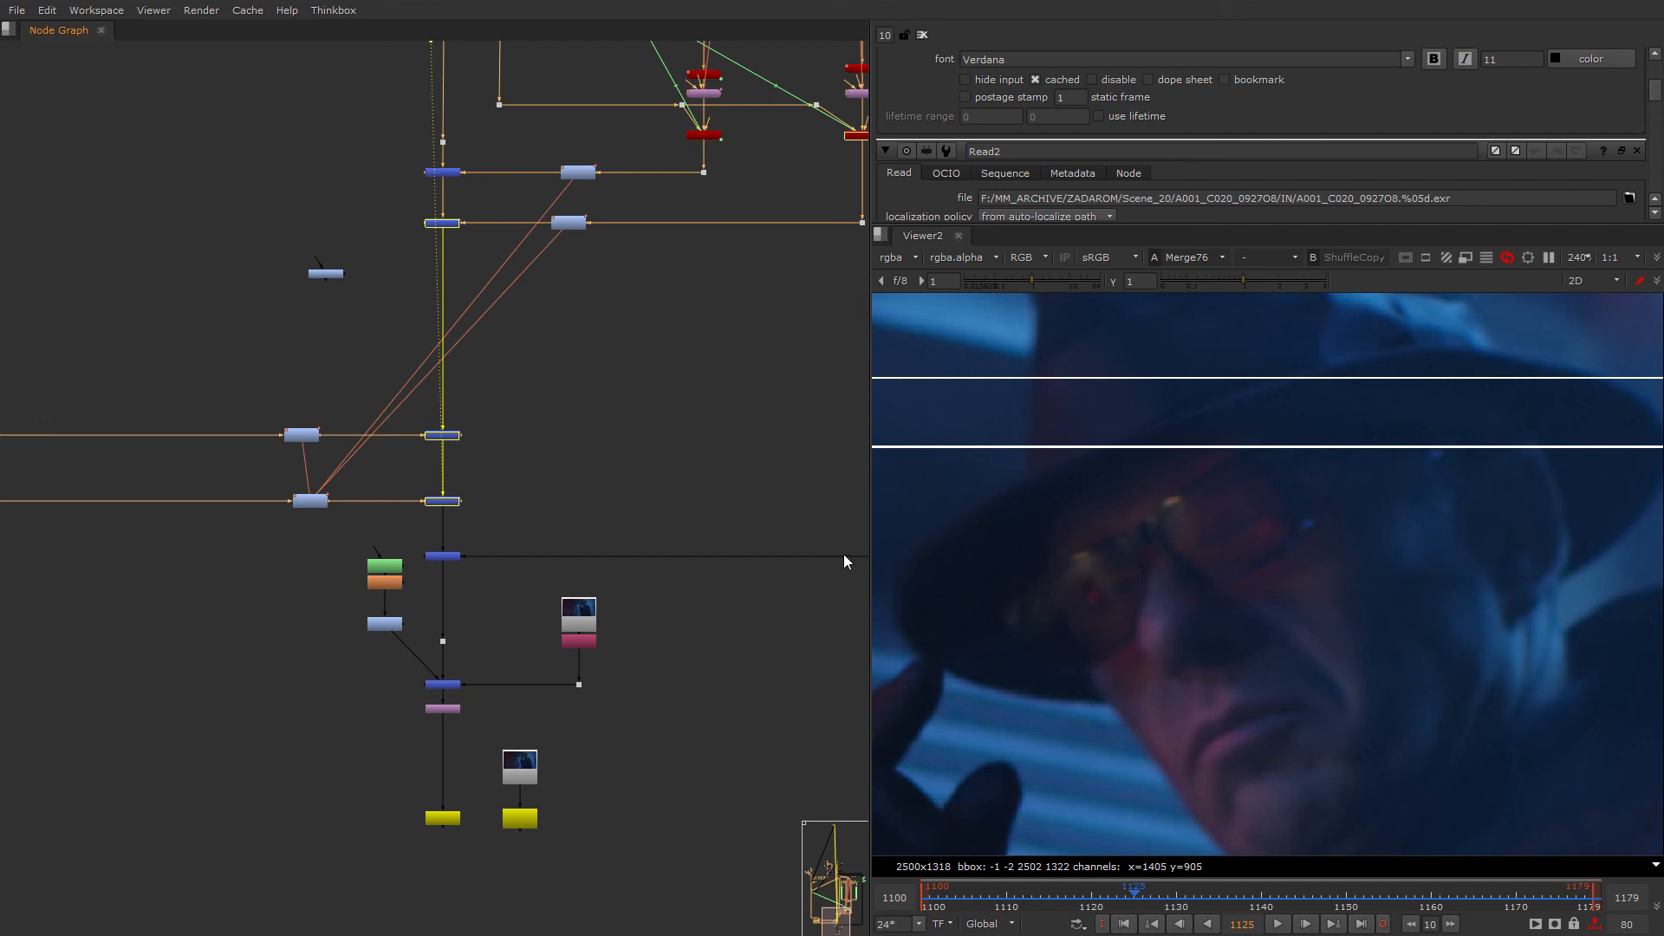
pyautogui.scroll(2, 585, 448)
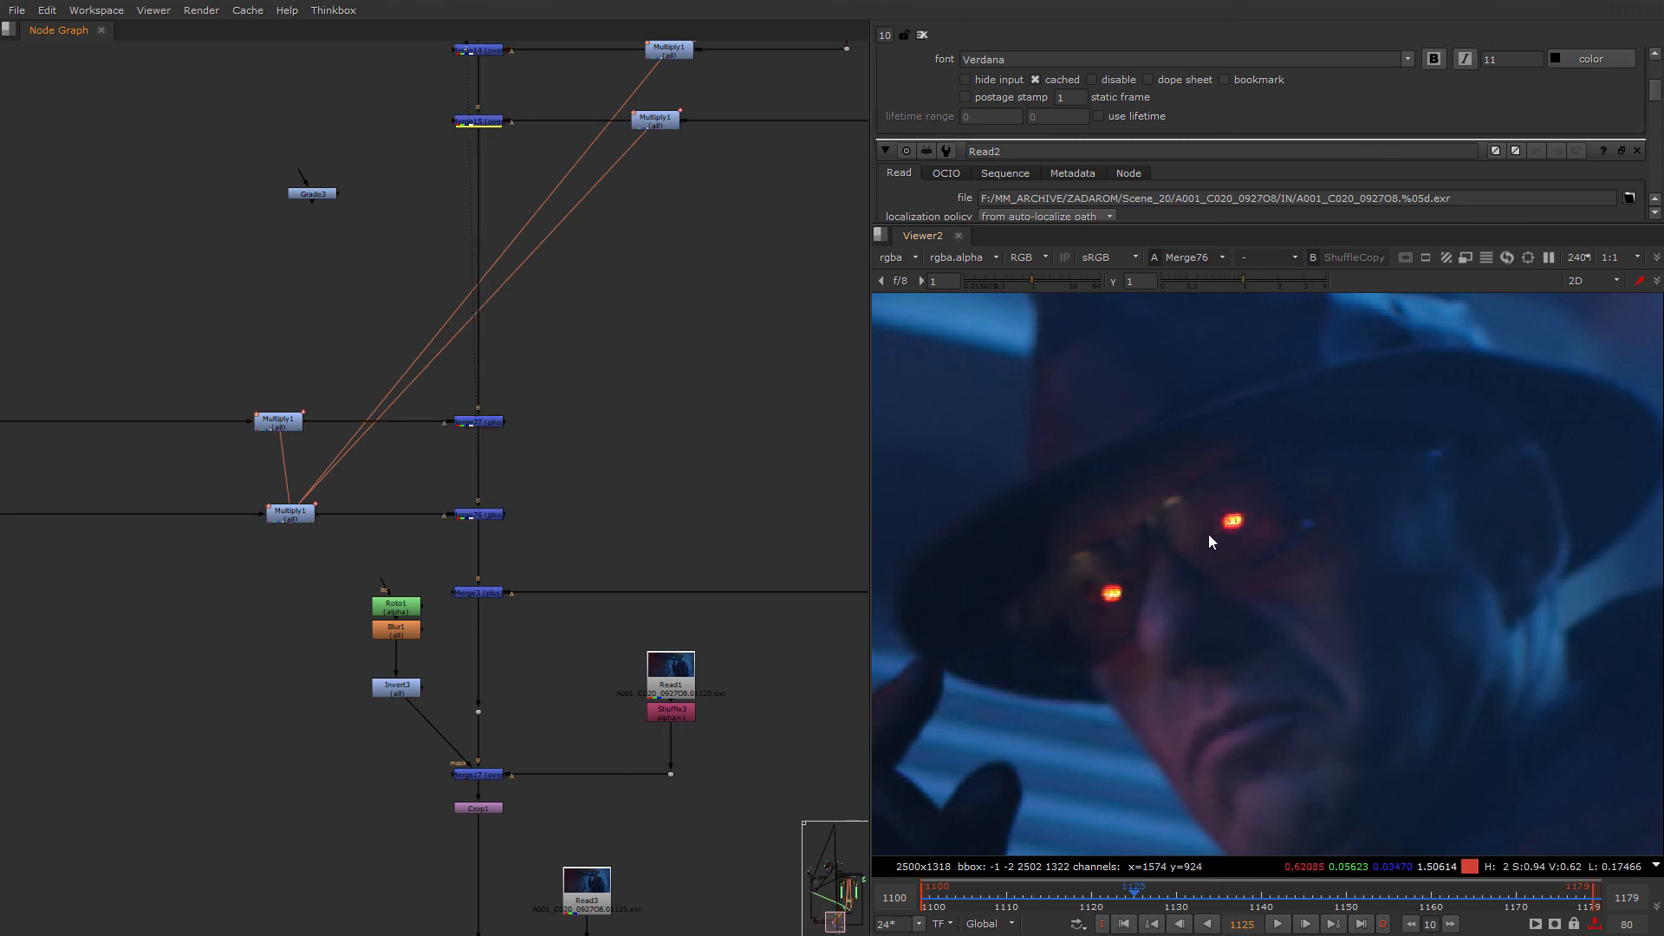
pyautogui.scroll(-3, 473, 658)
pyautogui.scroll(6, 533, 543)
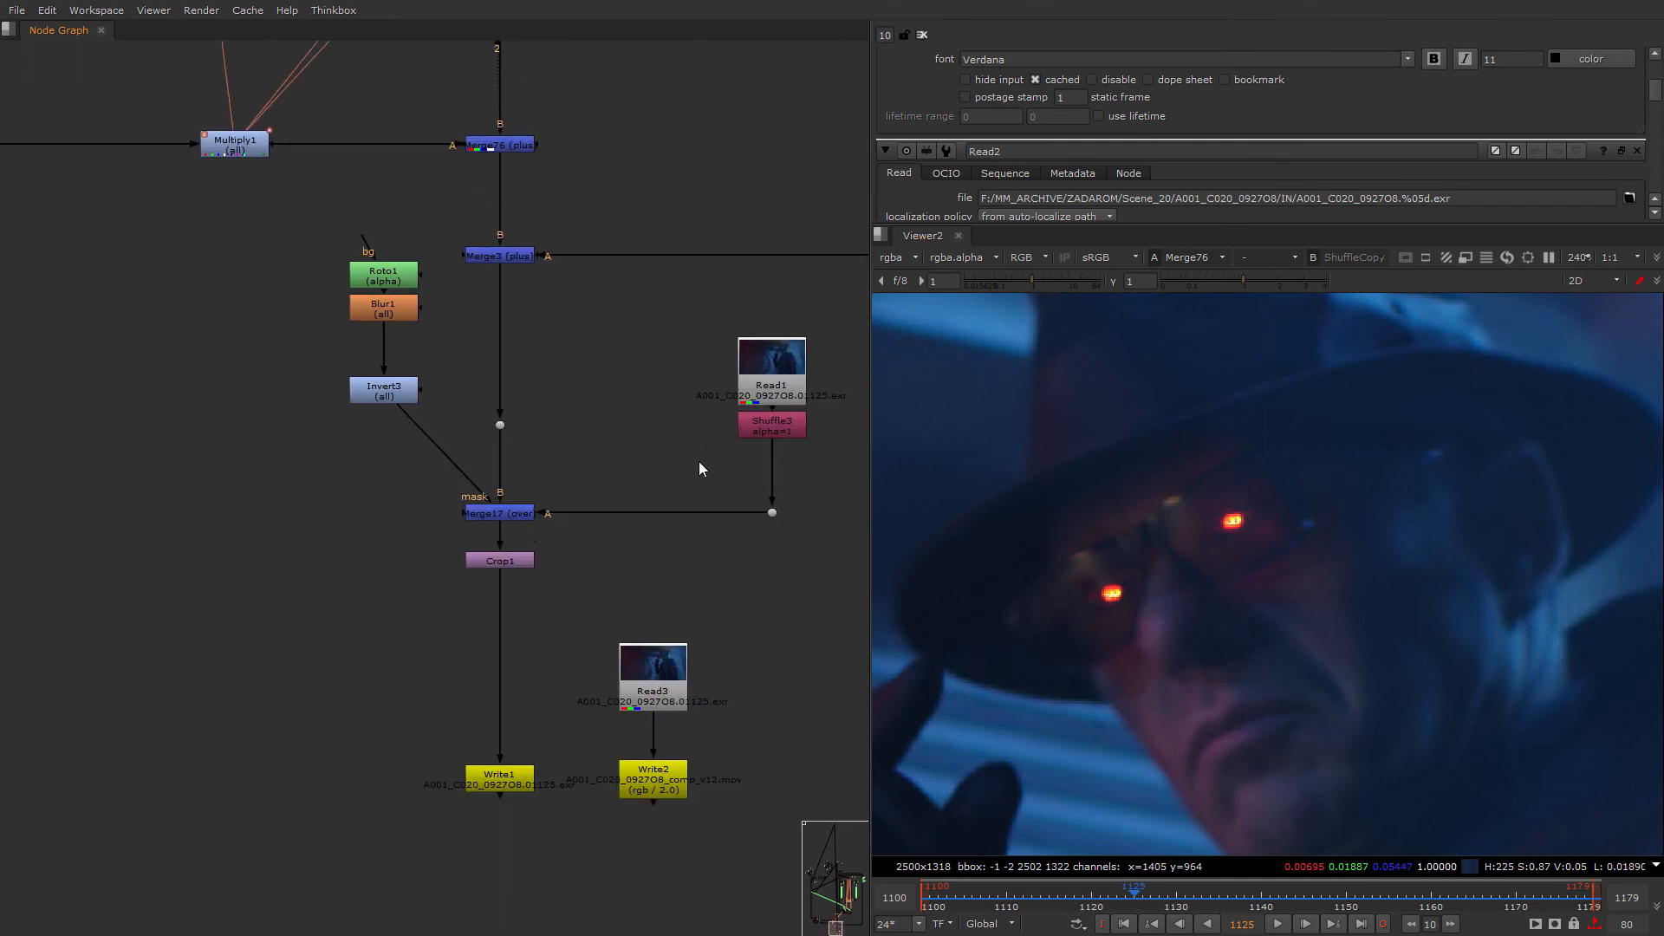
# Step: Display Read1 and examine its whole frame for comparison with the comp
pyautogui.press('2')
pyautogui.scroll(-4, 1335, 526)
pyautogui.scroll(2, 1334, 526)
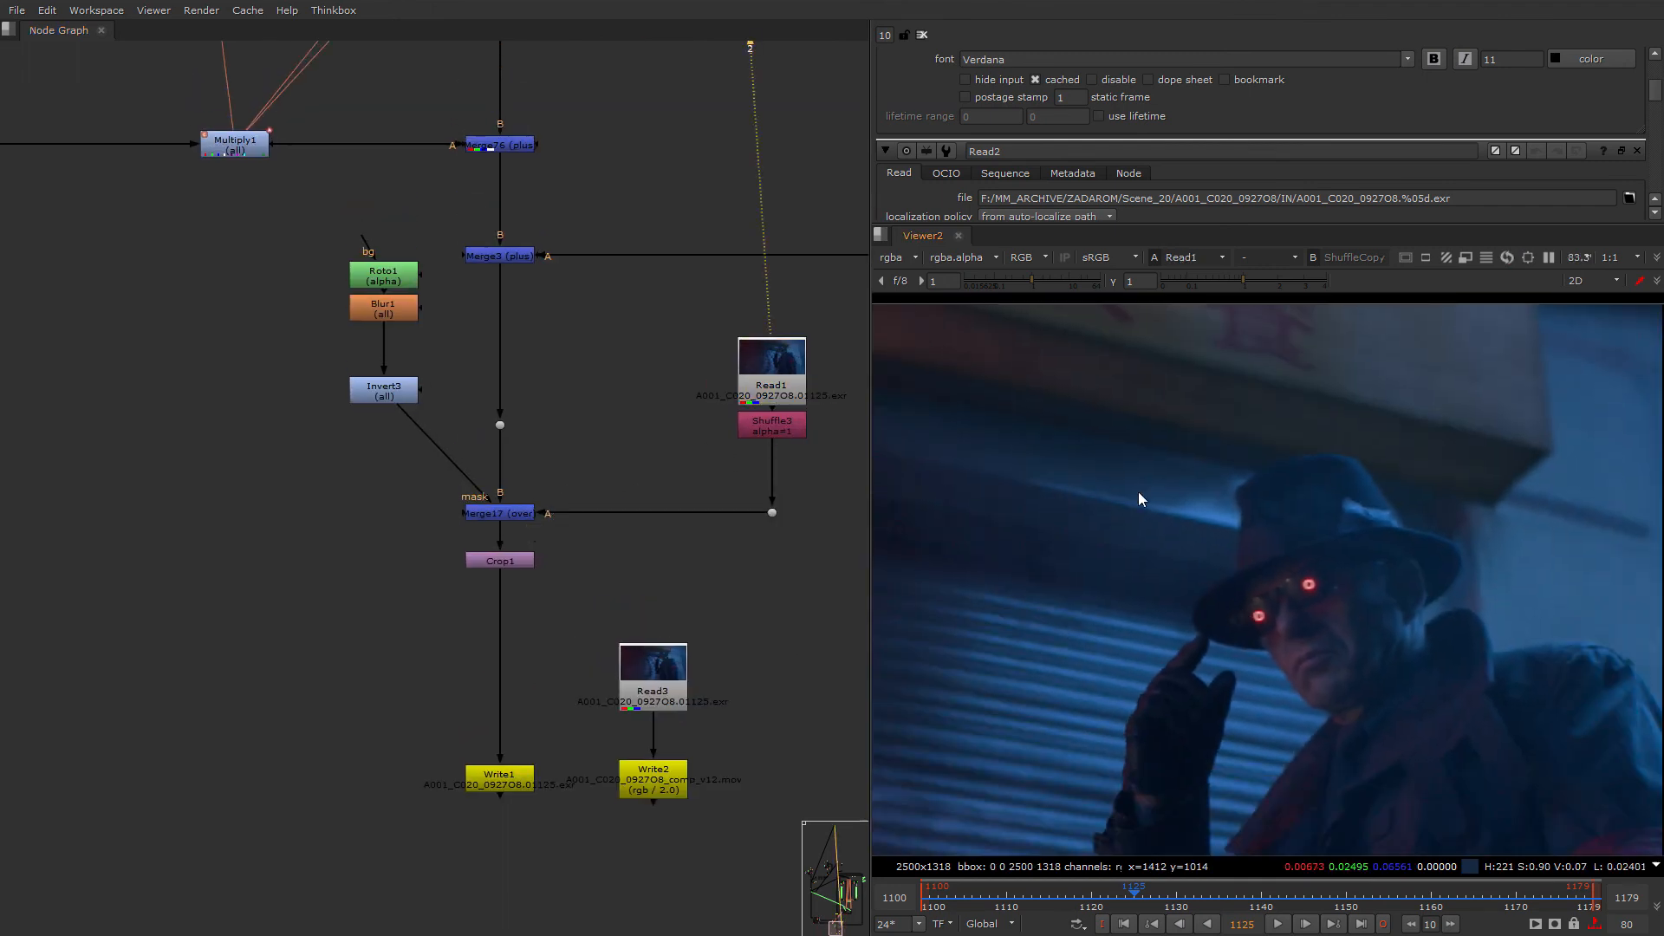
pyautogui.moveTo(1335, 526); pyautogui.dragTo(1527, 552, button='middle')
pyautogui.scroll(-2, 977, 382)
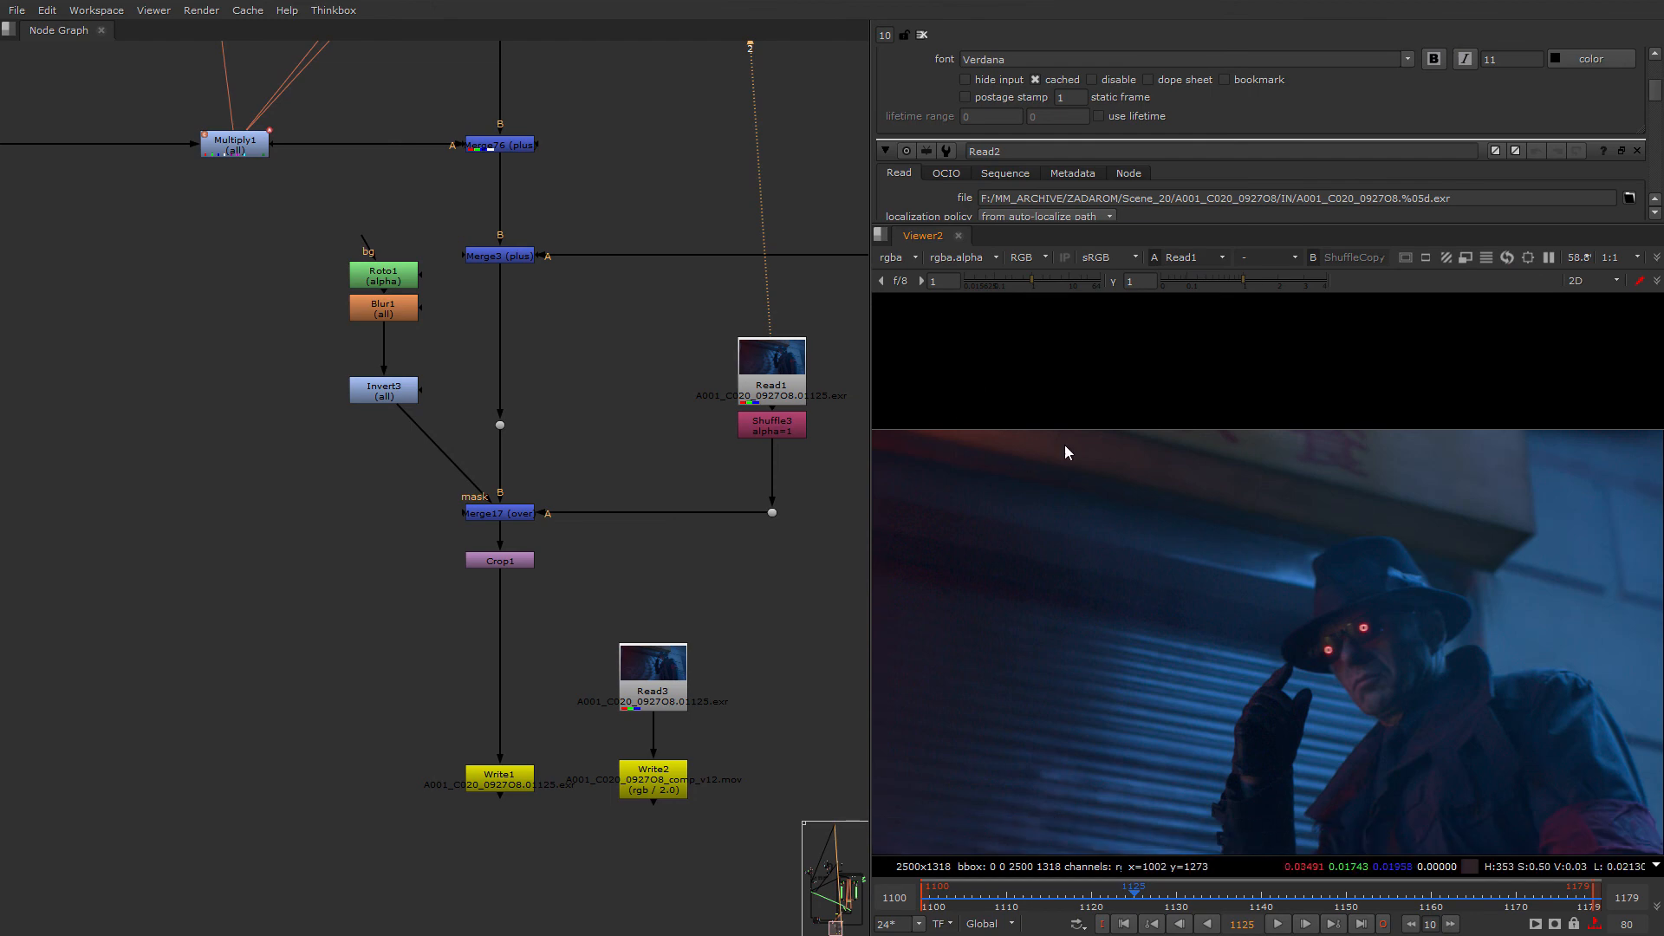
pyautogui.scroll(2, 1513, 521)
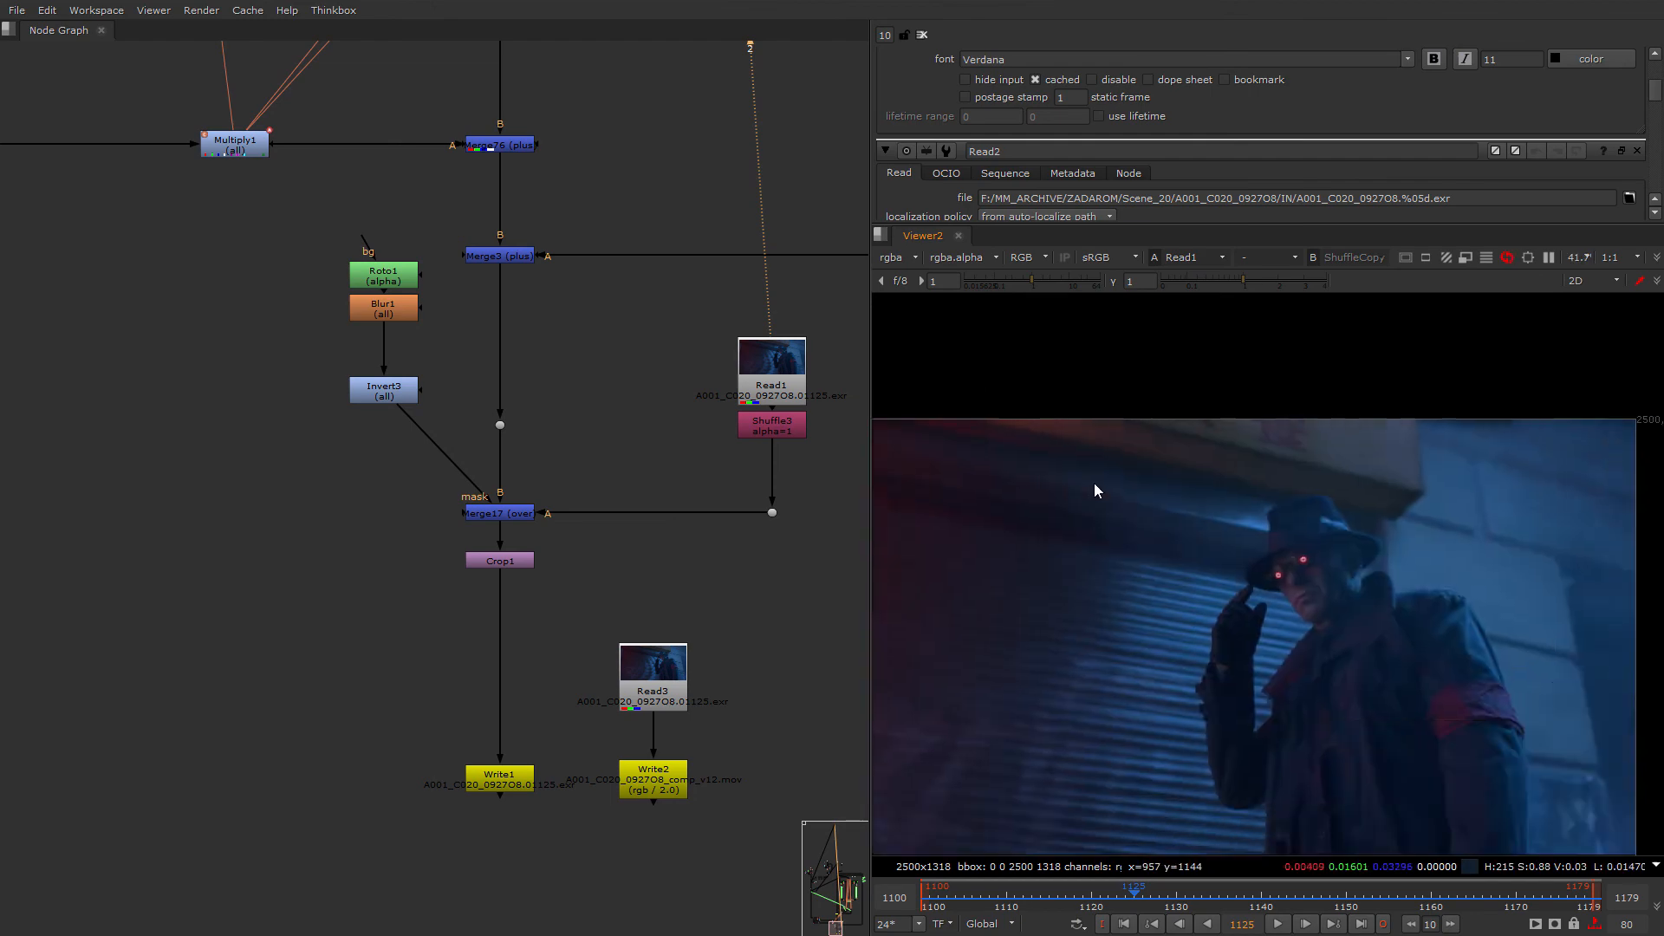
# Step: Display Merge17 and examine both eyes up close where Read1 is layered over the comp through the roto mask
pyautogui.scroll(2, 495, 497)
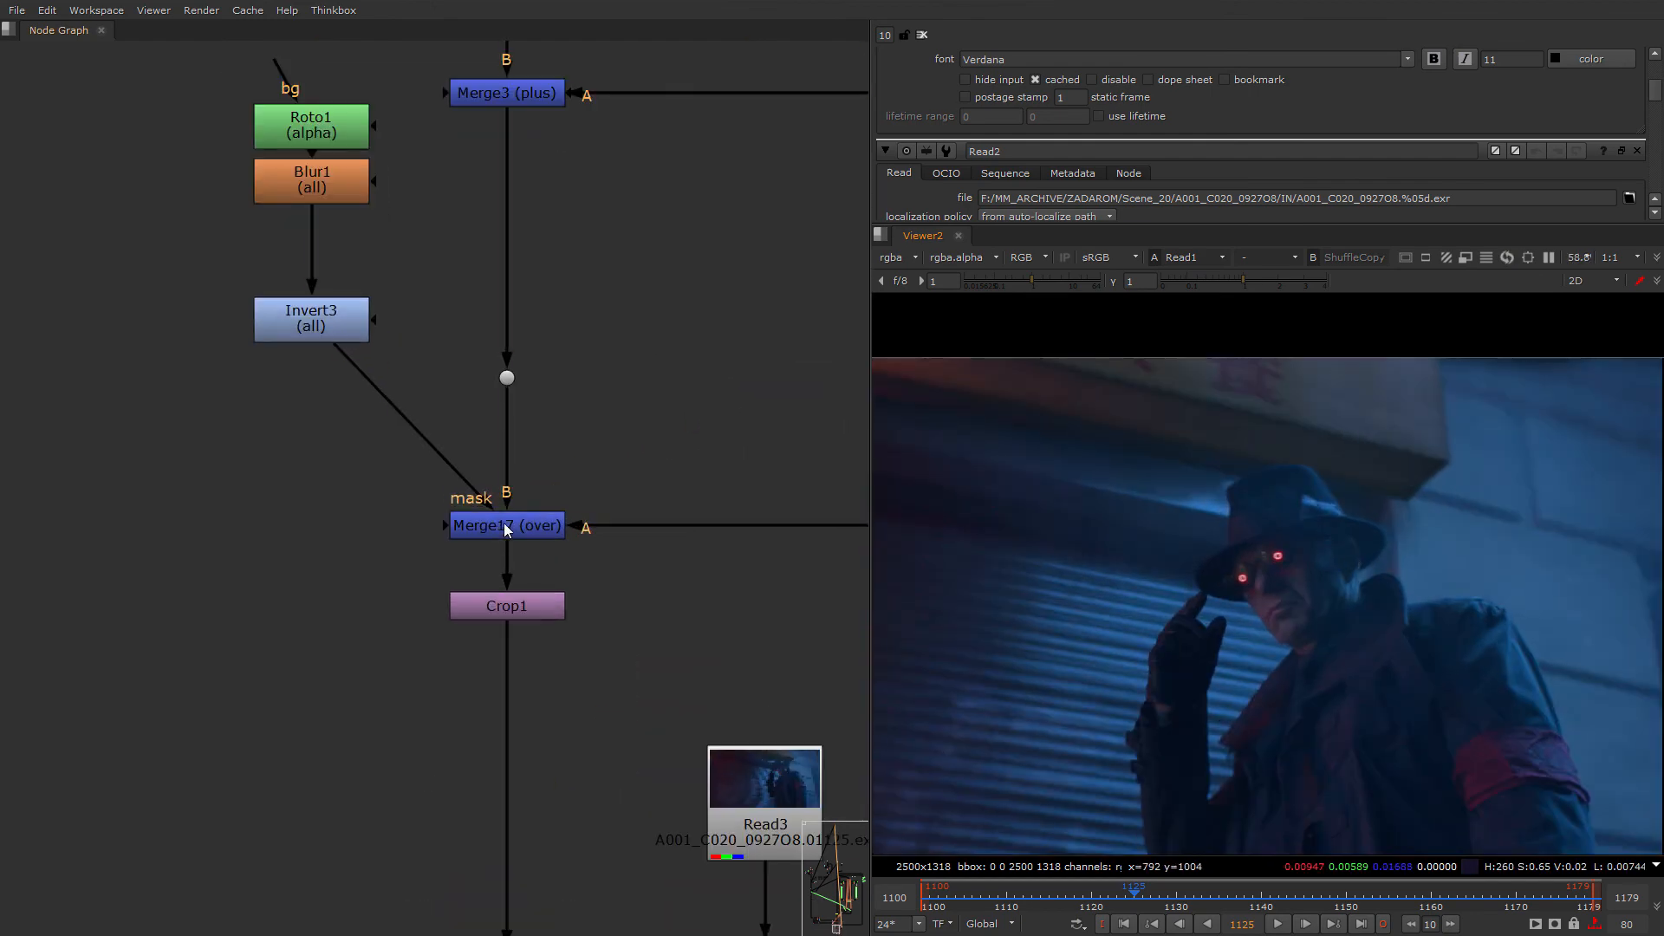
pyautogui.click(503, 524)
pyautogui.moveTo(621, 553); pyautogui.dragTo(632, 468, button='middle')
pyautogui.press('1')
pyautogui.scroll(2, 1221, 602)
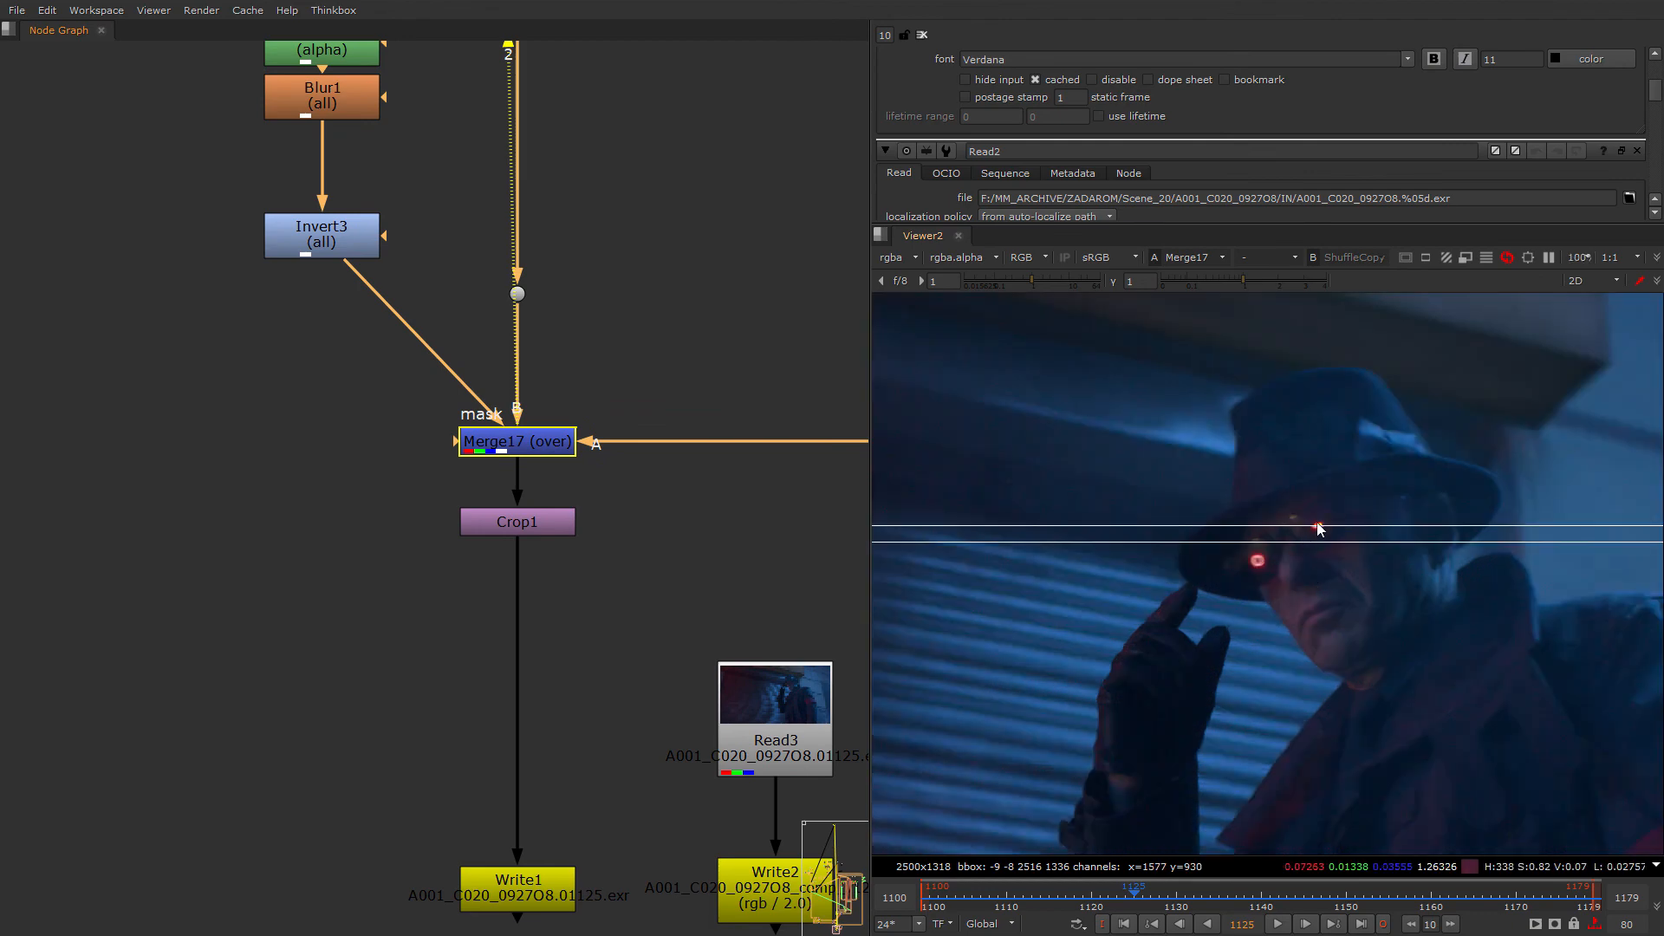
pyautogui.scroll(5, 1250, 568)
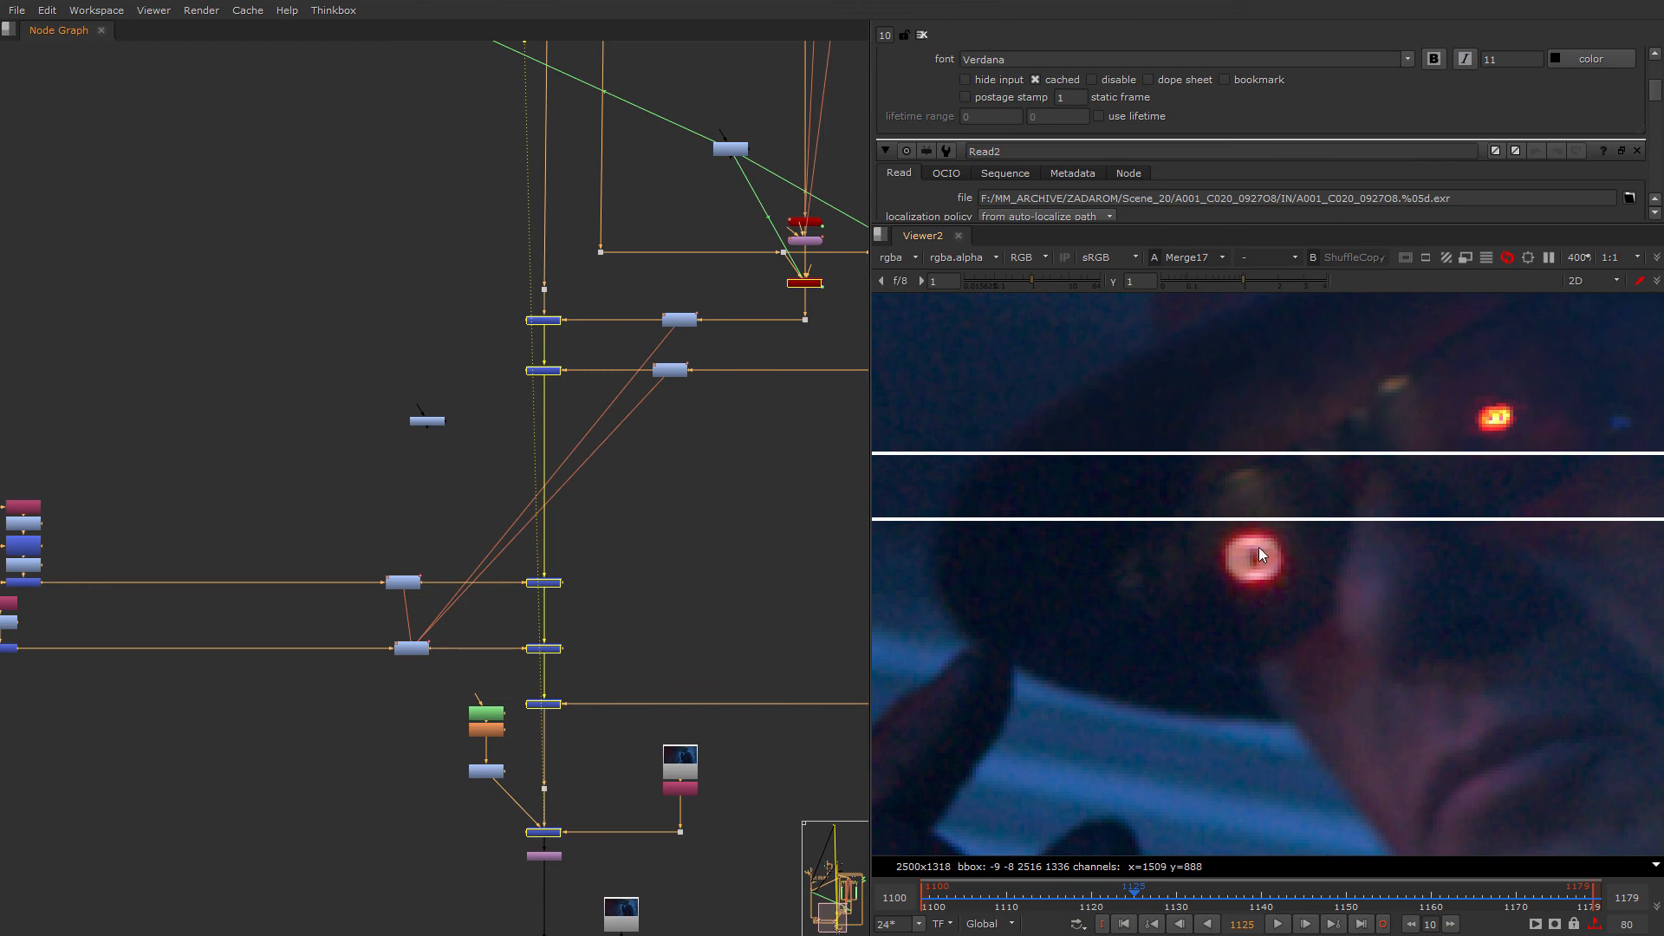
# Step: Look over the node graph from the eye texture source down to the final merges and Write nodes
pyautogui.scroll(-5, 268, 427)
pyautogui.moveTo(260, 113); pyautogui.dragTo(502, 771, button='middle')
pyautogui.scroll(6, 520, 516)
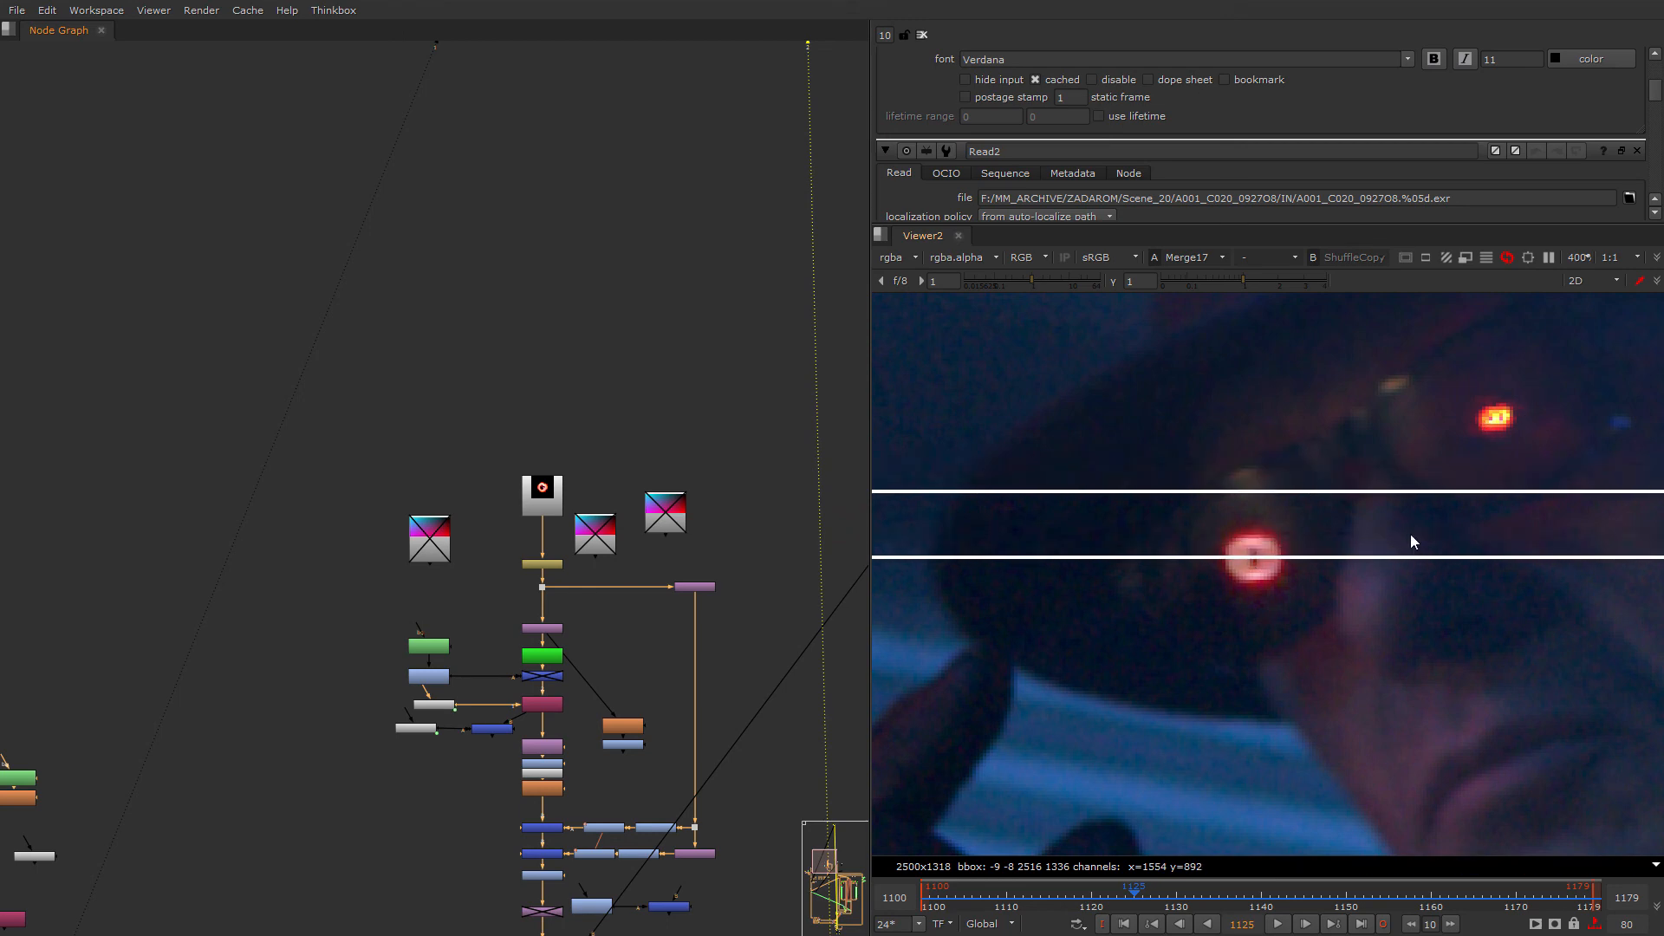
pyautogui.scroll(-5, 564, 685)
pyautogui.moveTo(563, 685); pyautogui.dragTo(416, 491, button='middle')
pyautogui.scroll(-3, 416, 491)
pyautogui.moveTo(431, 772); pyautogui.dragTo(378, 326, button='middle')
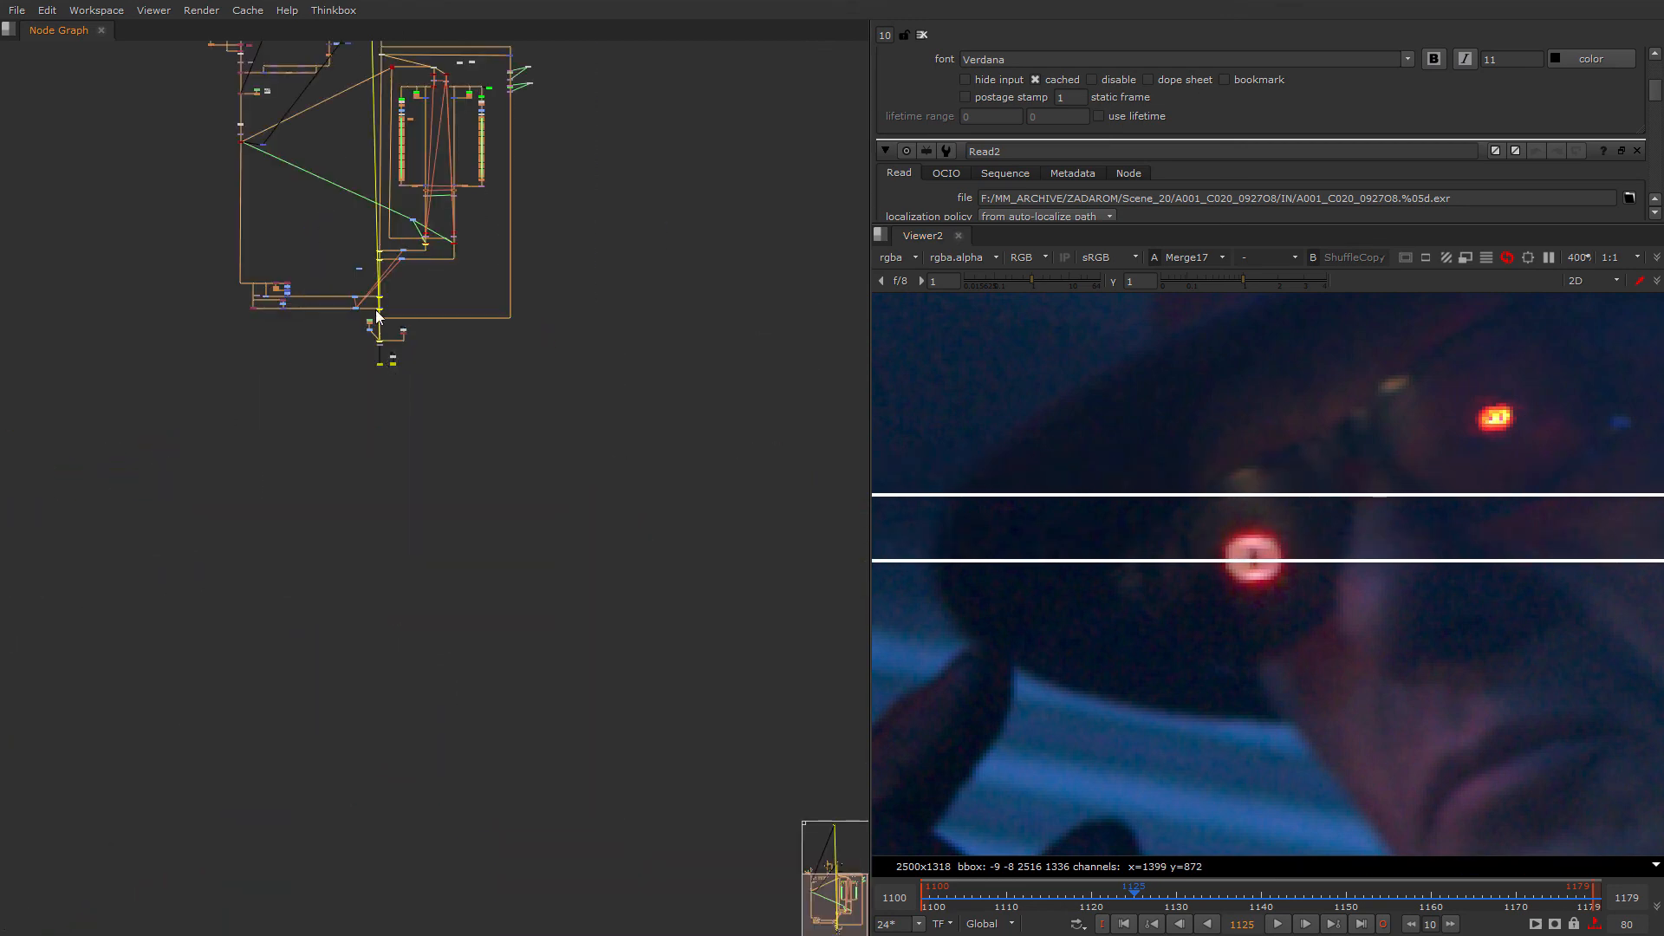
pyautogui.scroll(4, 379, 328)
pyautogui.scroll(4, 382, 332)
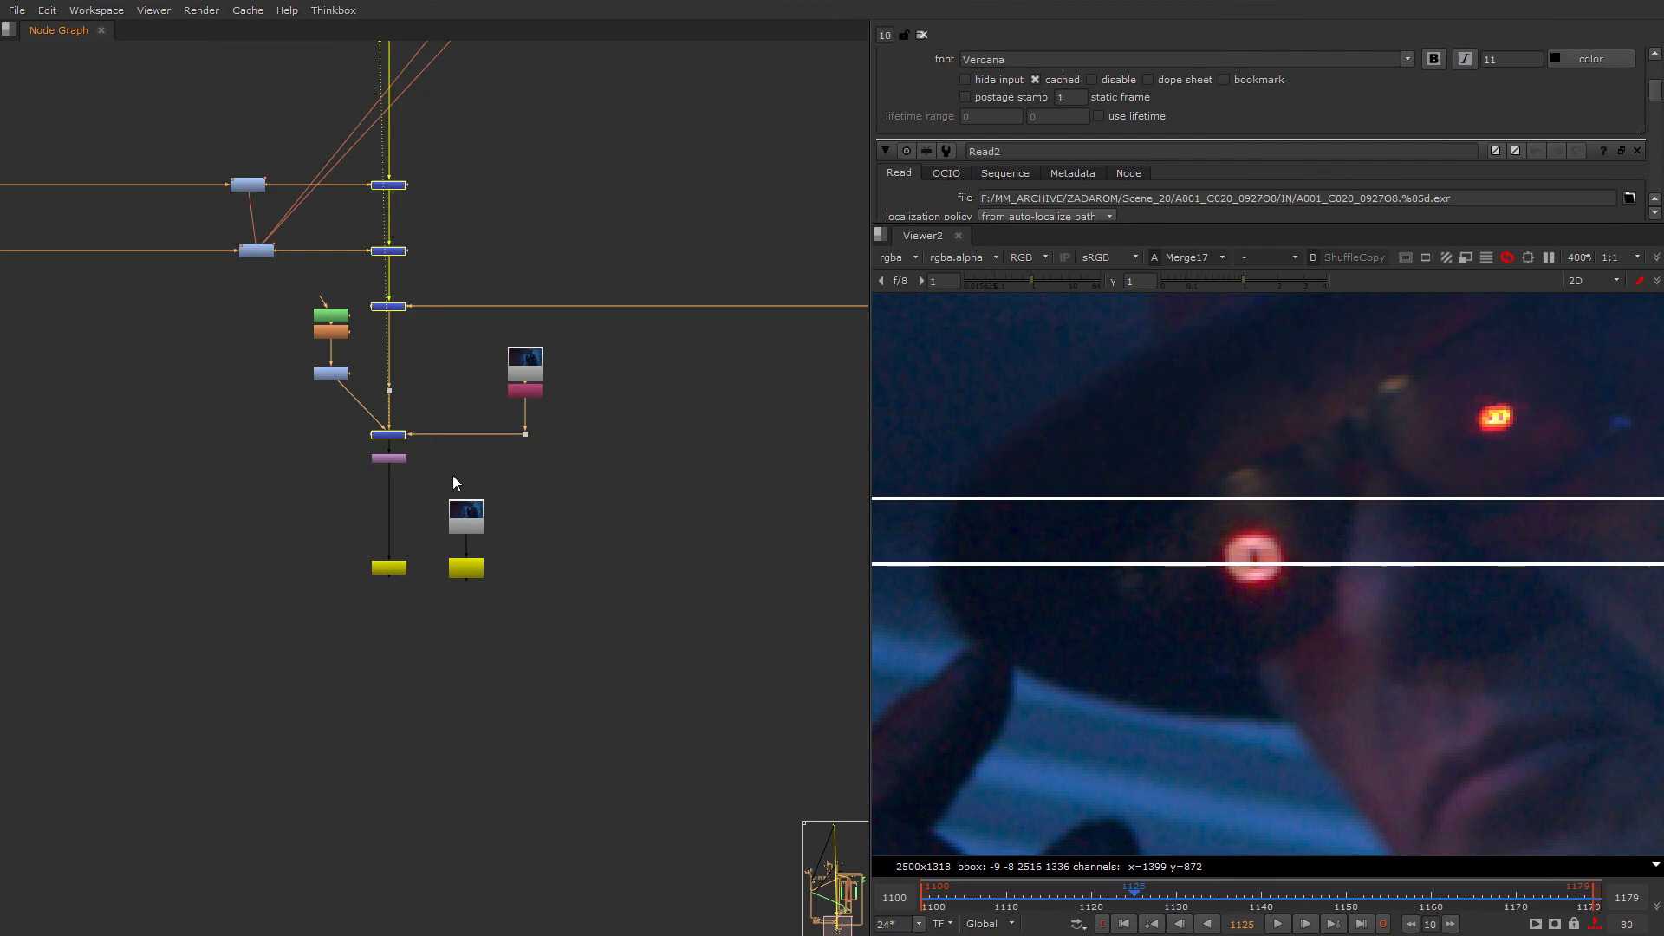